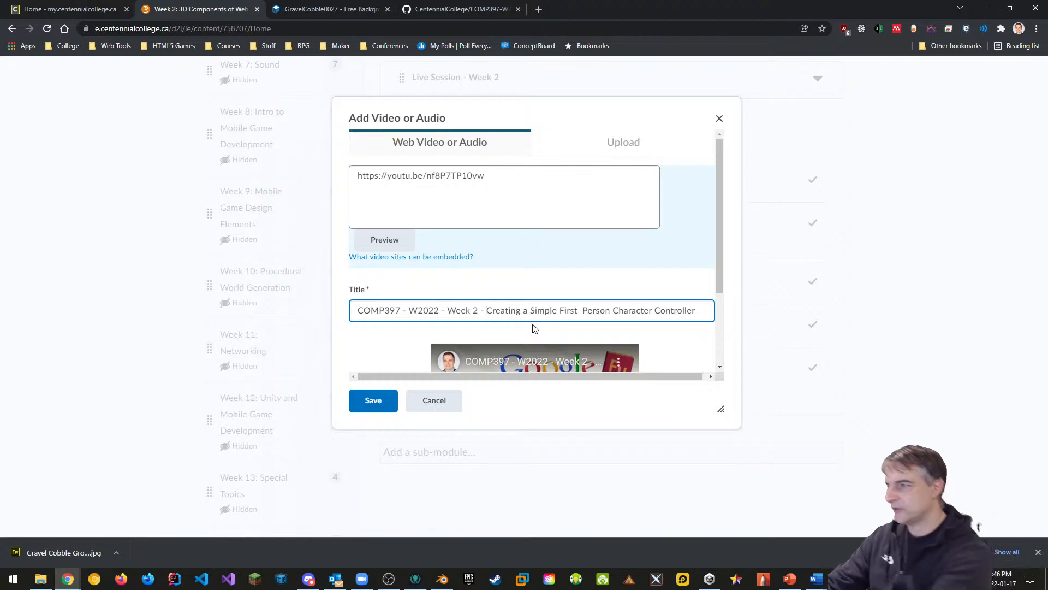
# Step: Insert "Part 2 -" after "Week 2 -" in the video title, save it, and place it directly after the Part 1 video in Live Session - Week 2
pyautogui.write('Part 2 -')
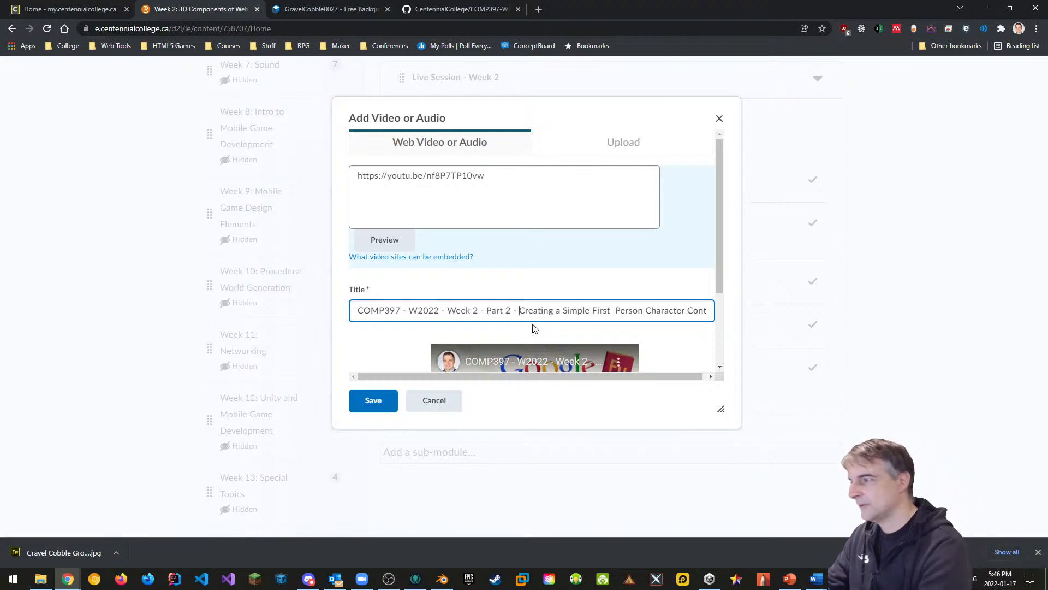
pyautogui.click(374, 400)
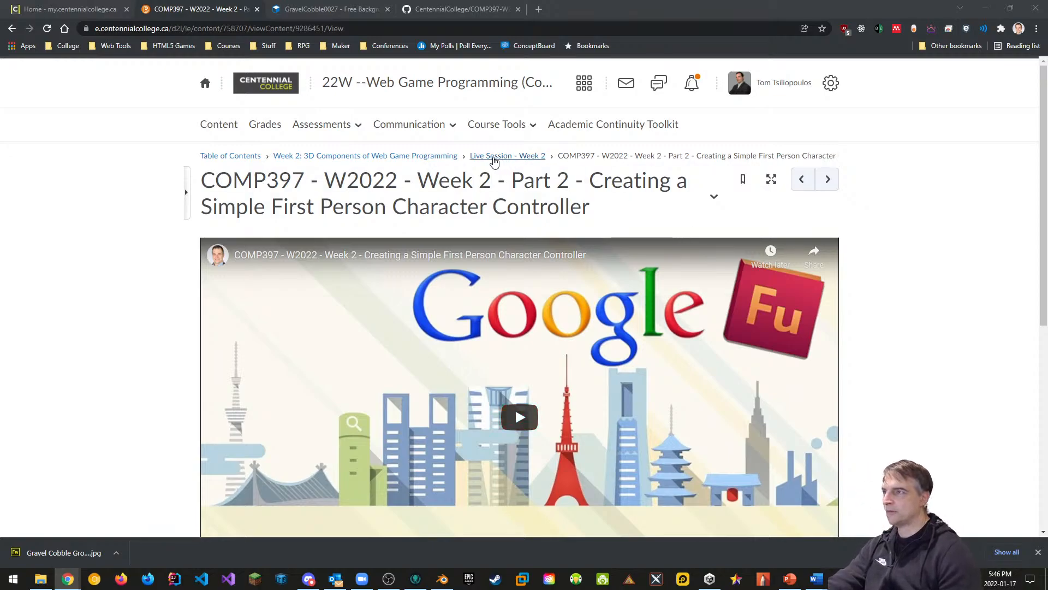
pyautogui.click(494, 158)
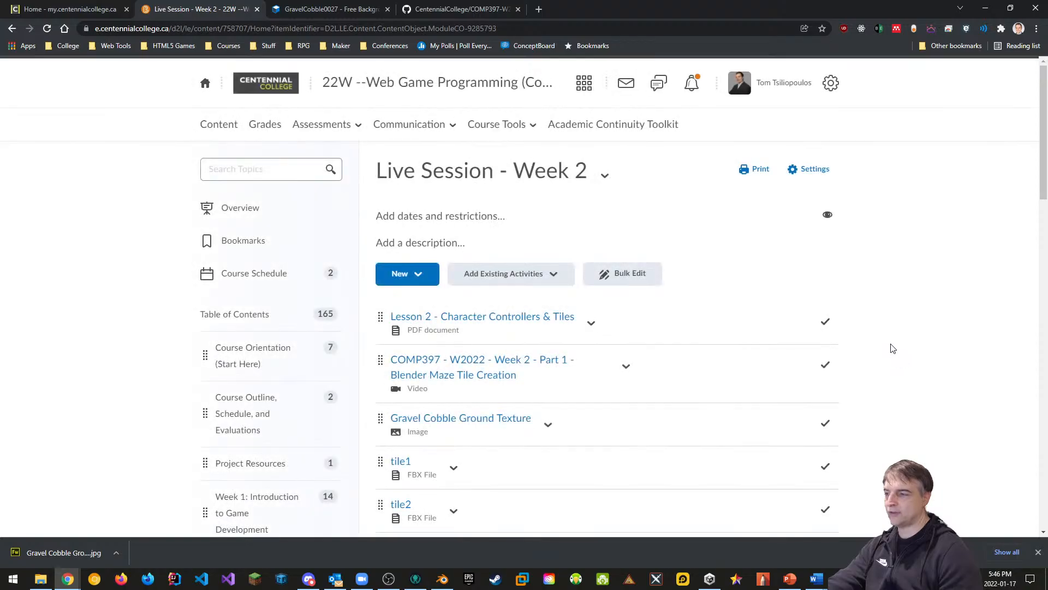
pyautogui.scroll(-1, 469, 233)
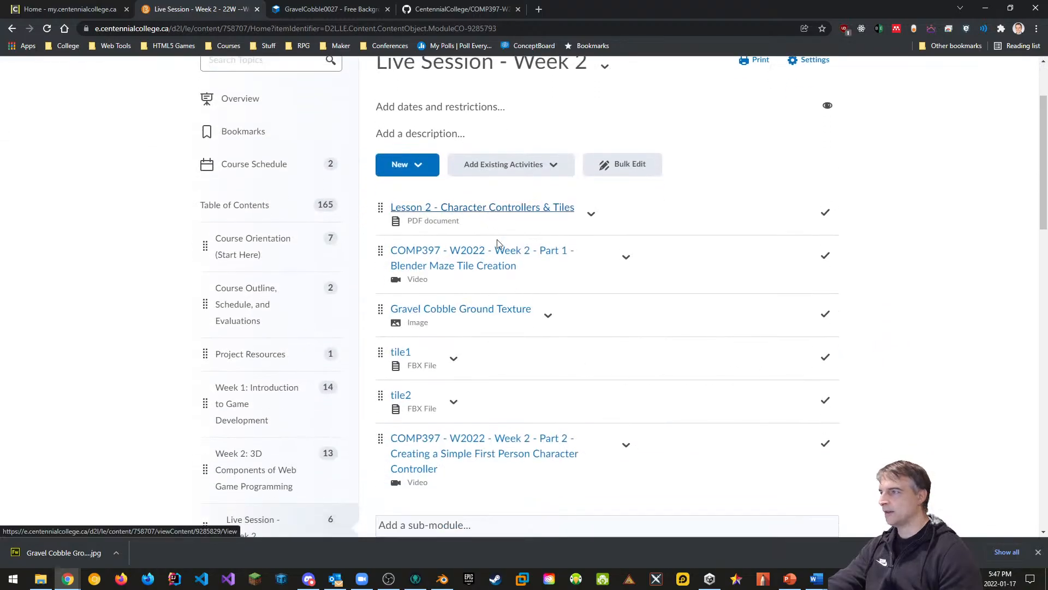
pyautogui.scroll(-2, 519, 306)
pyautogui.scroll(-1, 535, 372)
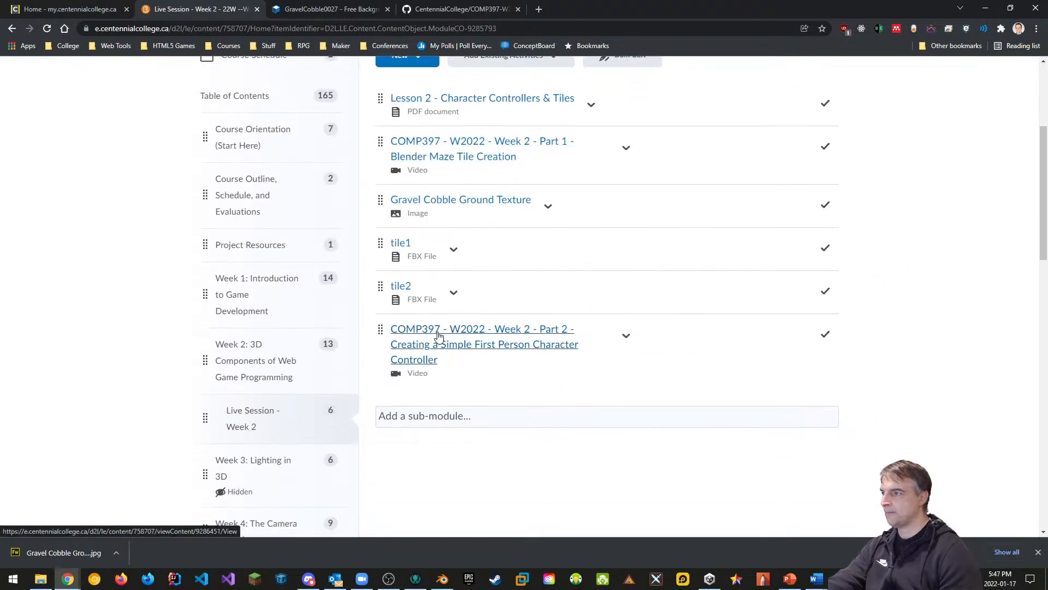
pyautogui.moveTo(381, 331); pyautogui.dragTo(375, 188)
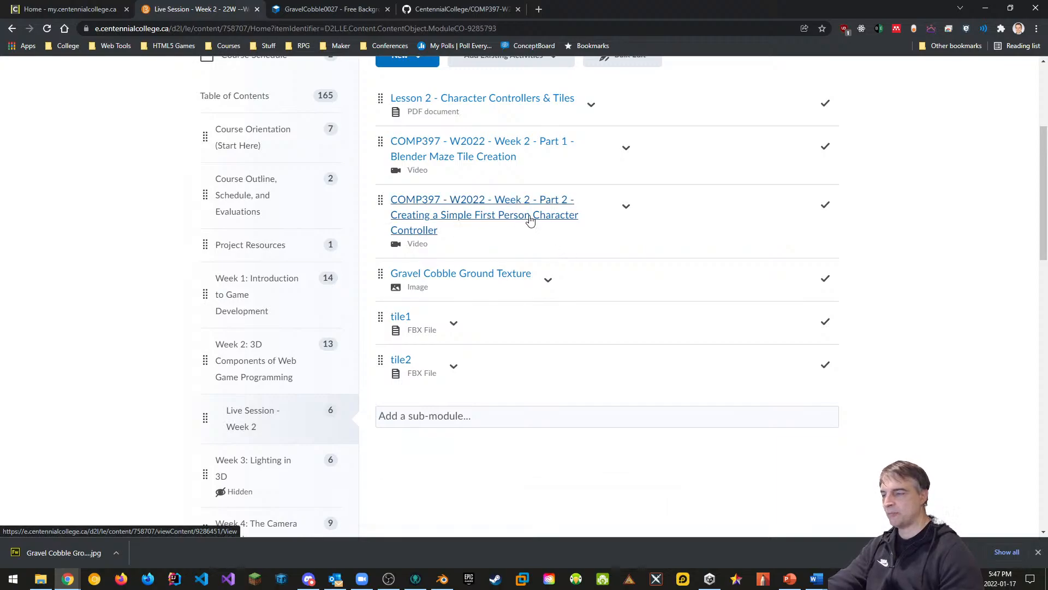
# Step: Switch to Unity Hub, open the COMP397-W2022-Week2 project, and examine the maze's cobblestone ground up close
pyautogui.click(709, 578)
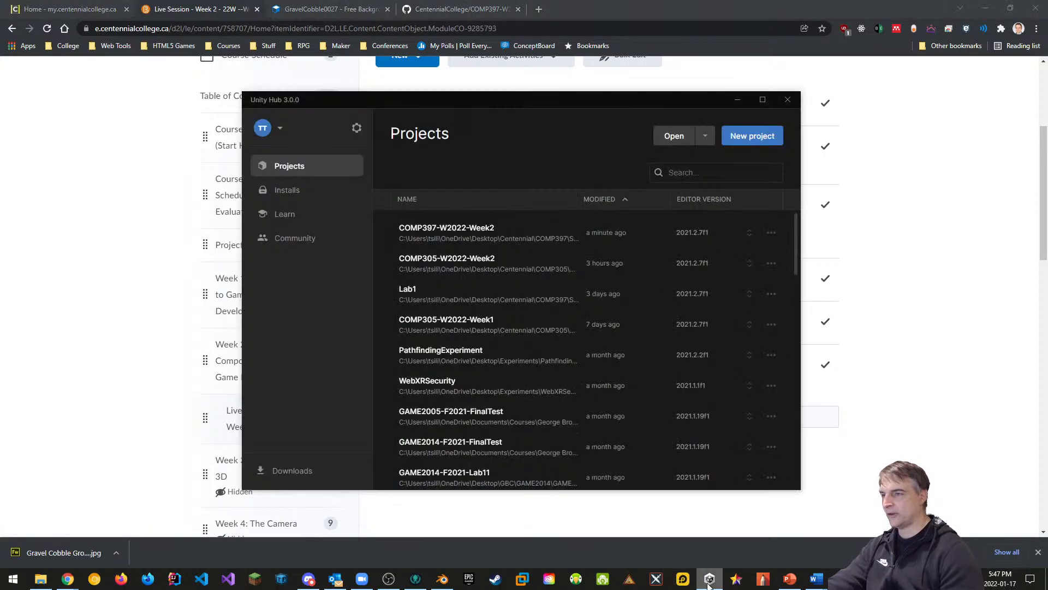
pyautogui.click(488, 231)
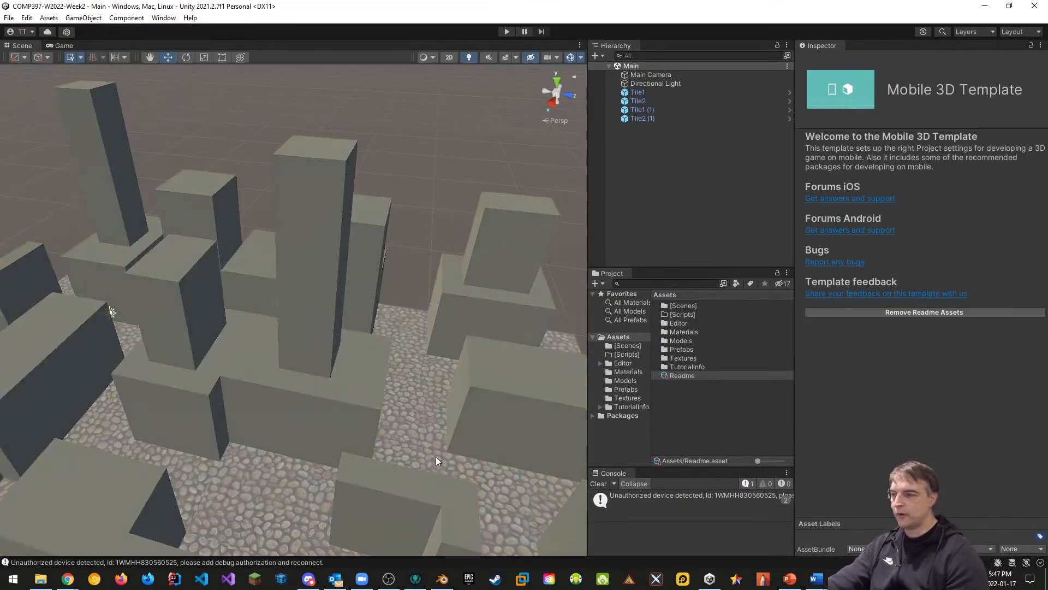
pyautogui.moveTo(450, 431); pyautogui.dragTo(218, 325, button='right')
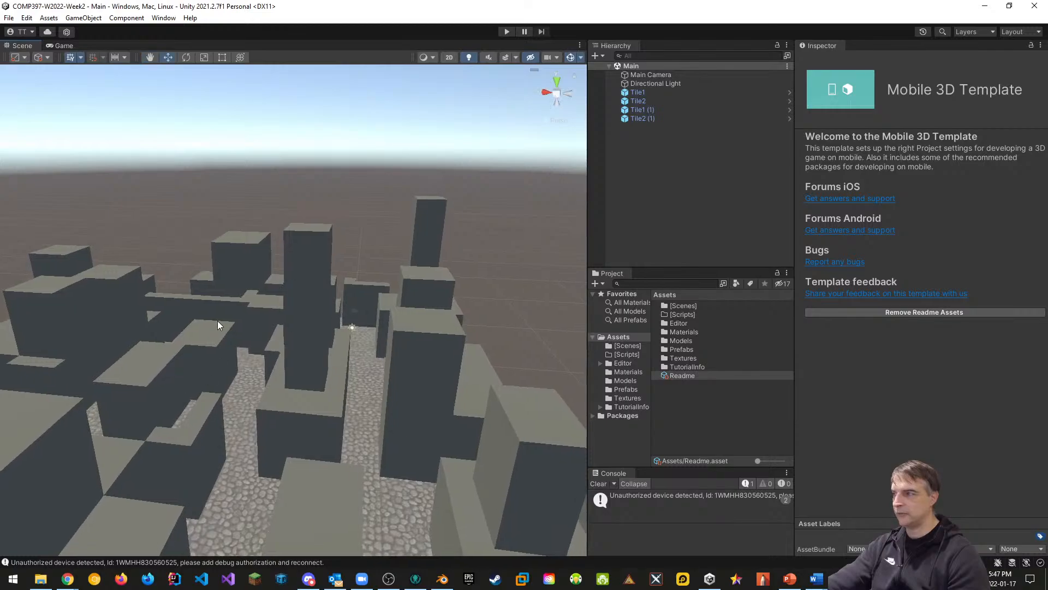
pyautogui.moveTo(310, 482); pyautogui.dragTo(230, 468, button='right')
pyautogui.press('w')
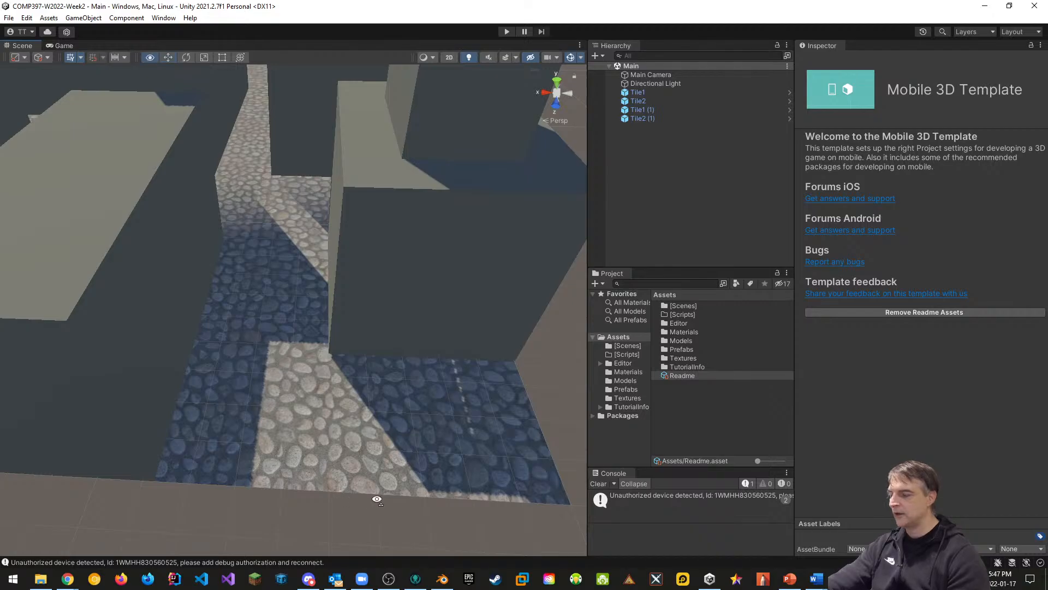
pyautogui.press('w')
pyautogui.moveTo(375, 496)
pyautogui.mouseDown(button='right')
pyautogui.moveTo(370, 544)
pyautogui.moveTo(374, 479)
pyautogui.mouseUp(button='right')
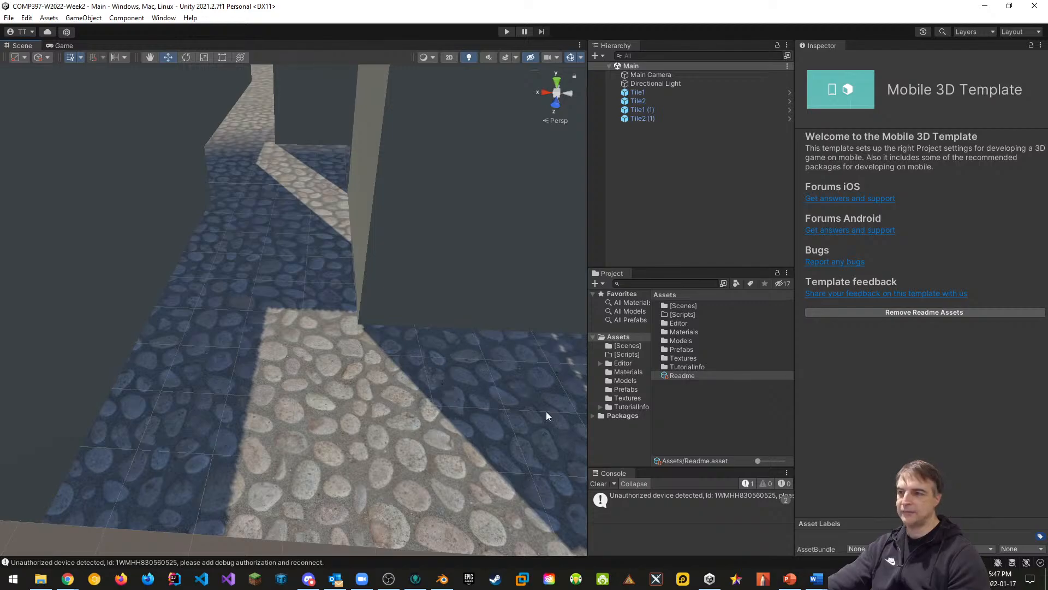
# Step: Duplicate the Gravel Cobble Ground Texture in the Textures folder and name the copy "Gravel Cobble Ground Texture_N"
pyautogui.click(629, 397)
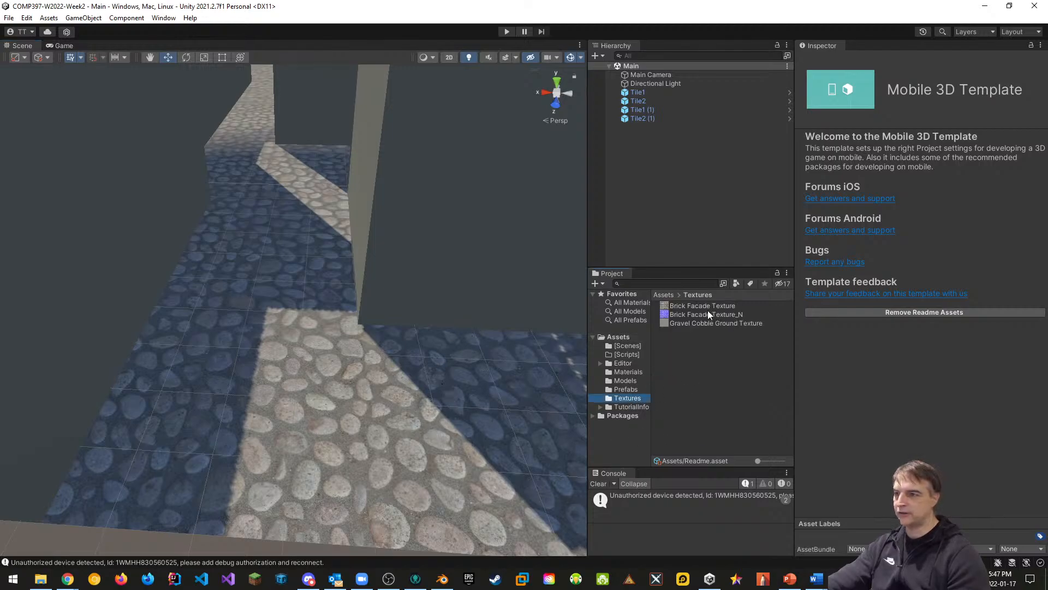
pyautogui.click(712, 323)
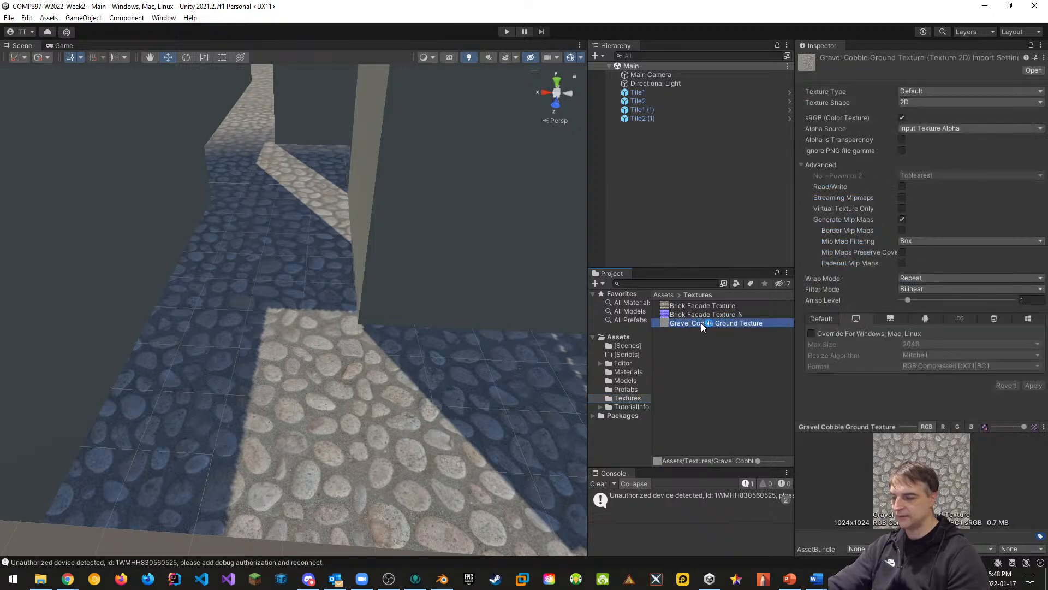
pyautogui.hotkey('ctrl', 'd')
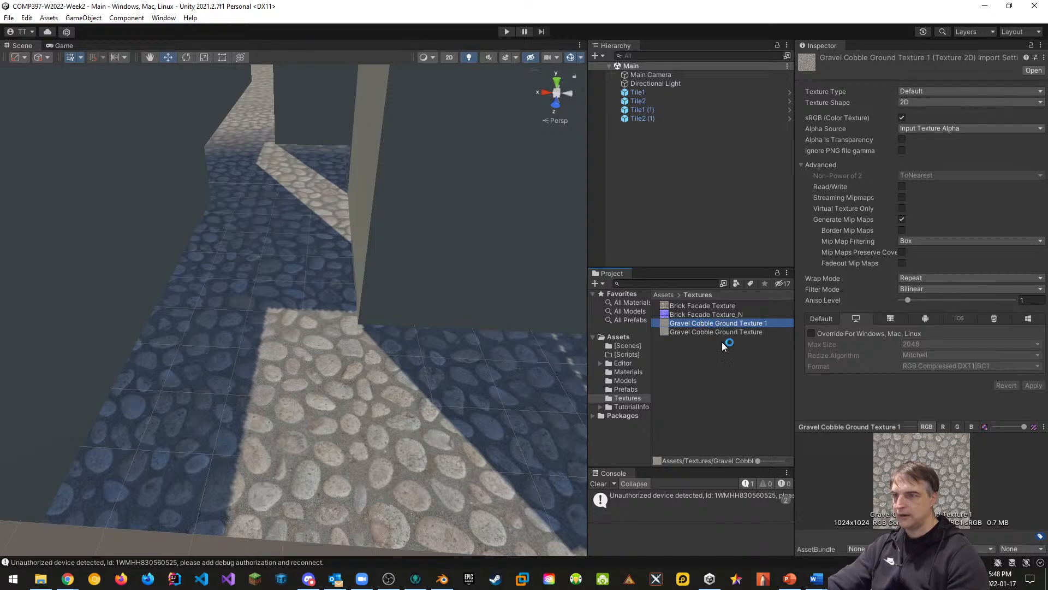
pyautogui.click(763, 324)
pyautogui.click(771, 323)
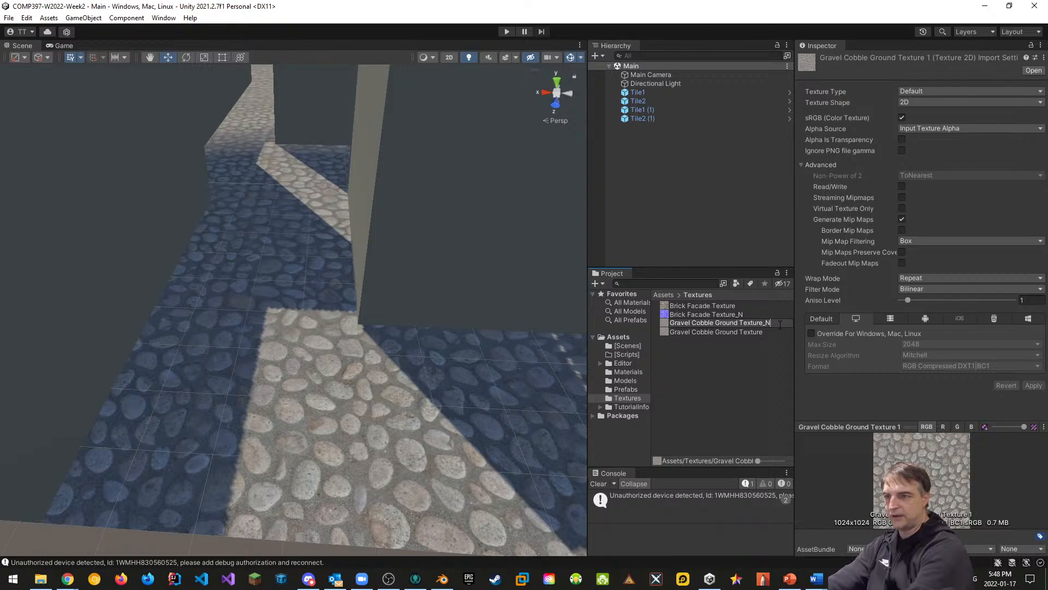
pyautogui.press('Return')
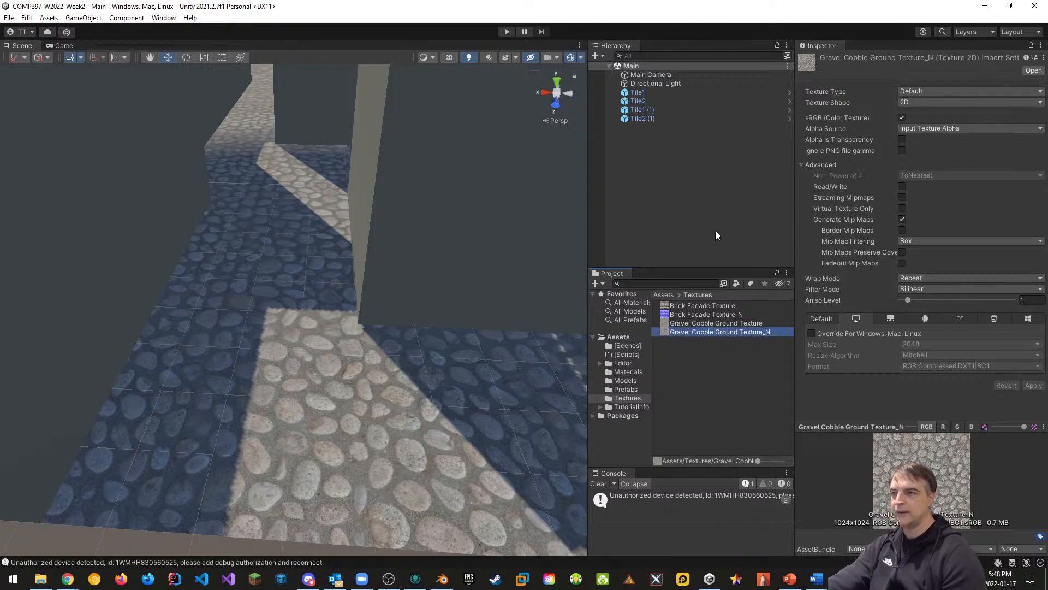
# Step: Assign Gravel Cobble Ground Texture_N as the main normal map of the Gravel Cobble Ground Material
pyautogui.click(636, 372)
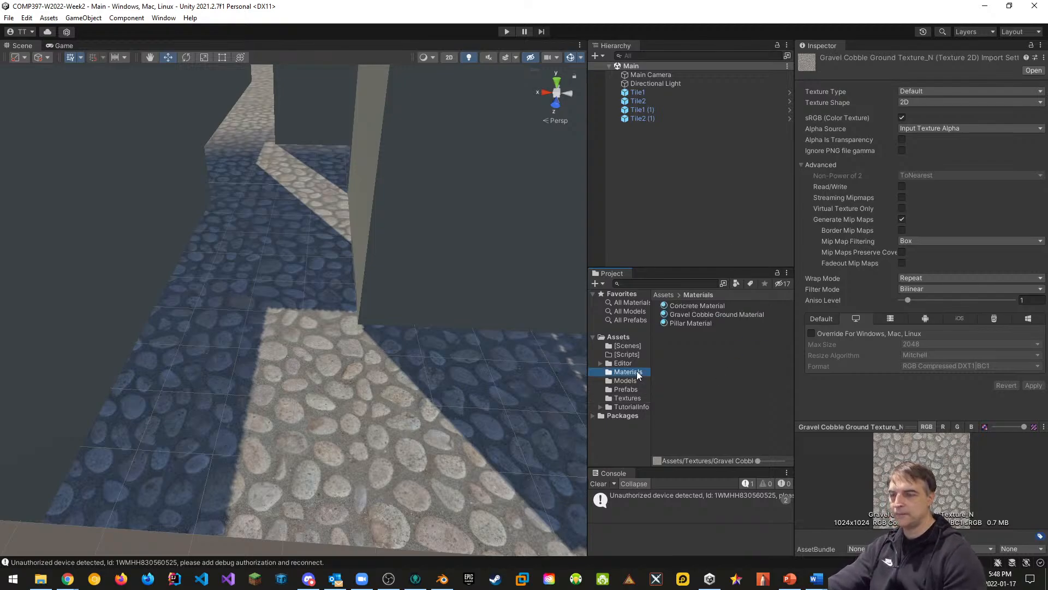
pyautogui.click(712, 317)
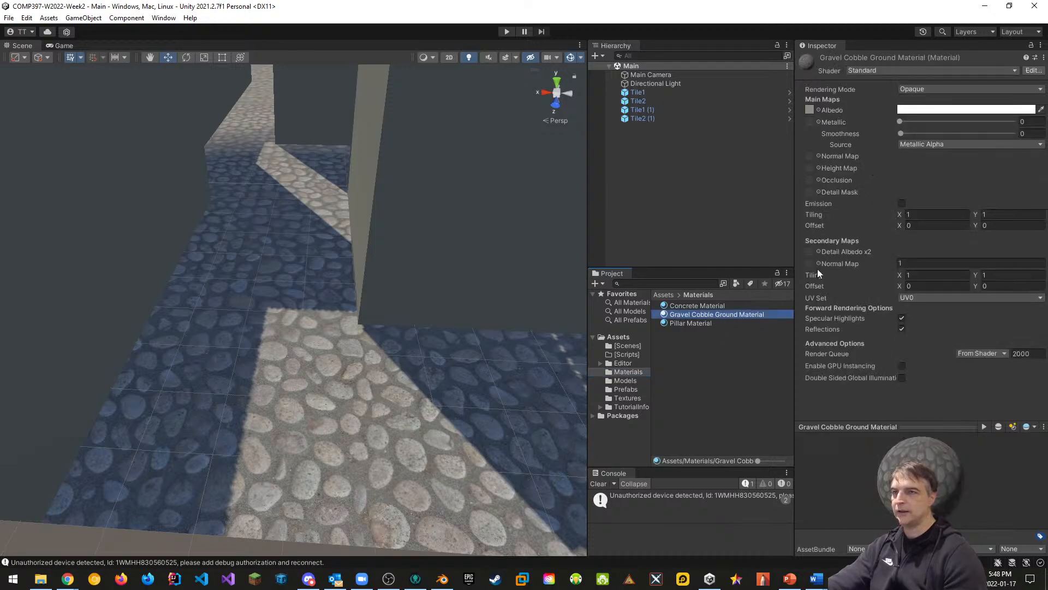
pyautogui.click(628, 398)
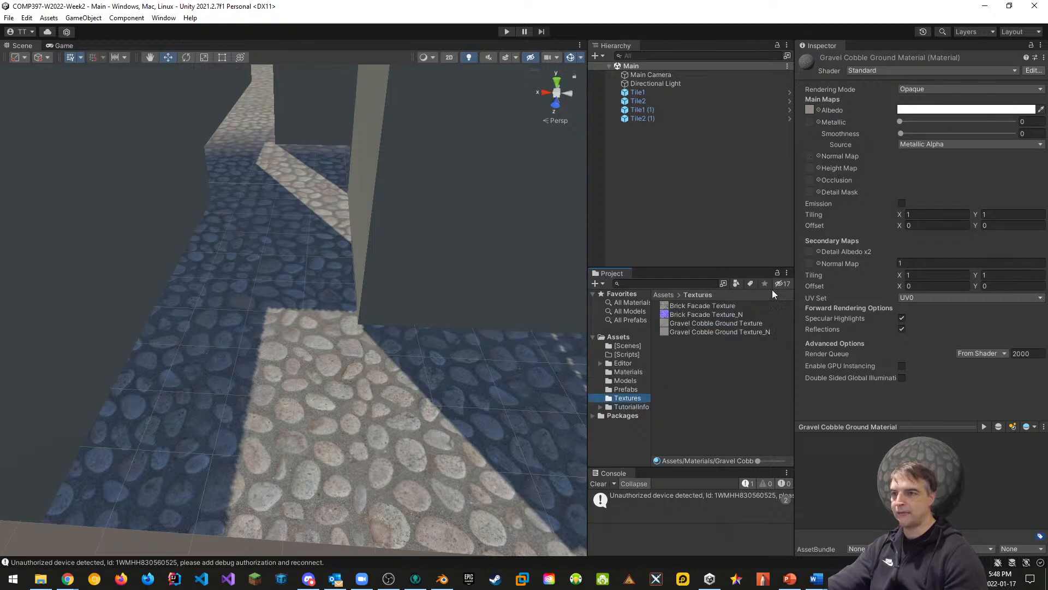
pyautogui.moveTo(742, 334); pyautogui.dragTo(810, 157)
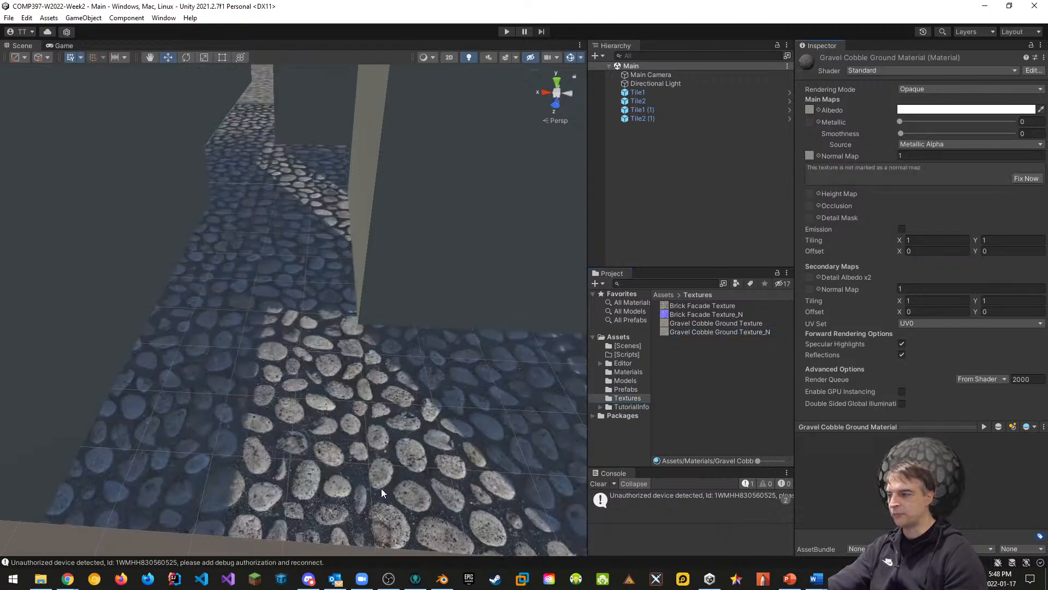
# Step: Set the main normal map strength of the Gravel Cobble Ground Material to 0.5
pyautogui.click(912, 158)
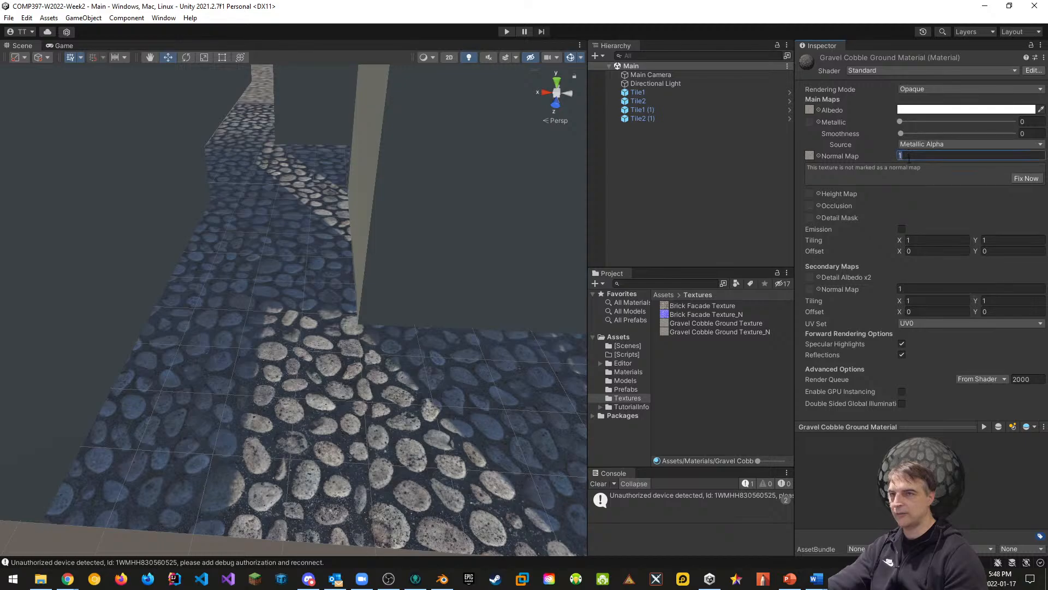
pyautogui.write('.0')
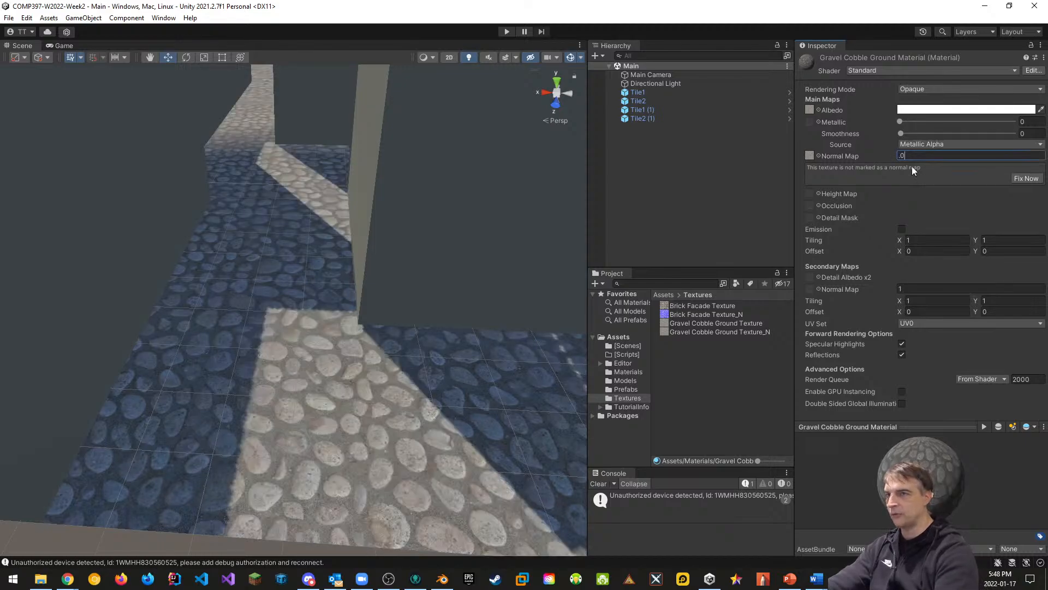
pyautogui.press('BackSpace')
pyautogui.press('BackSpace')
pyautogui.write('0.')
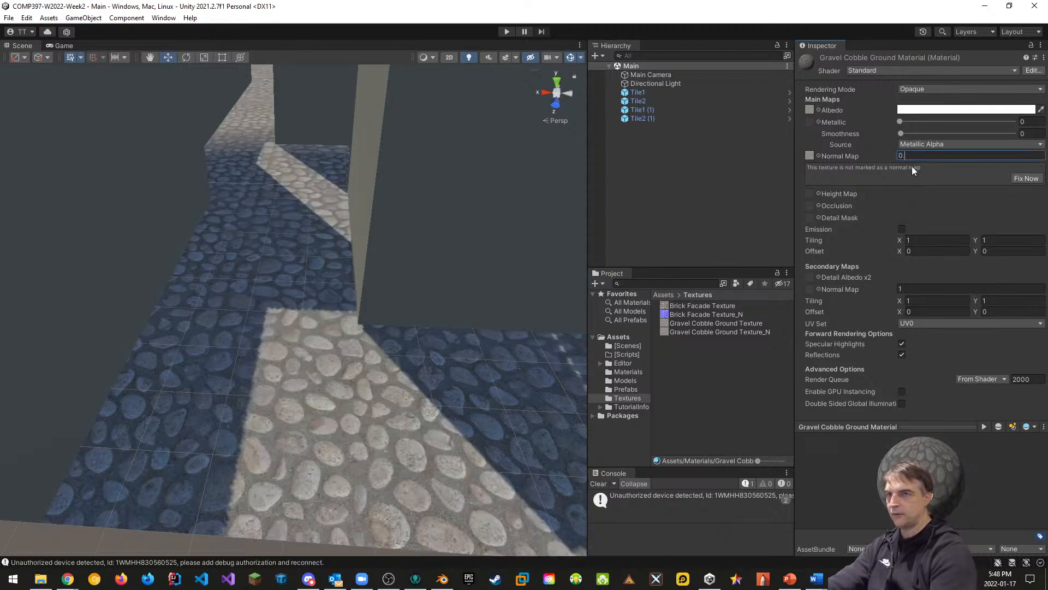
pyautogui.write('5')
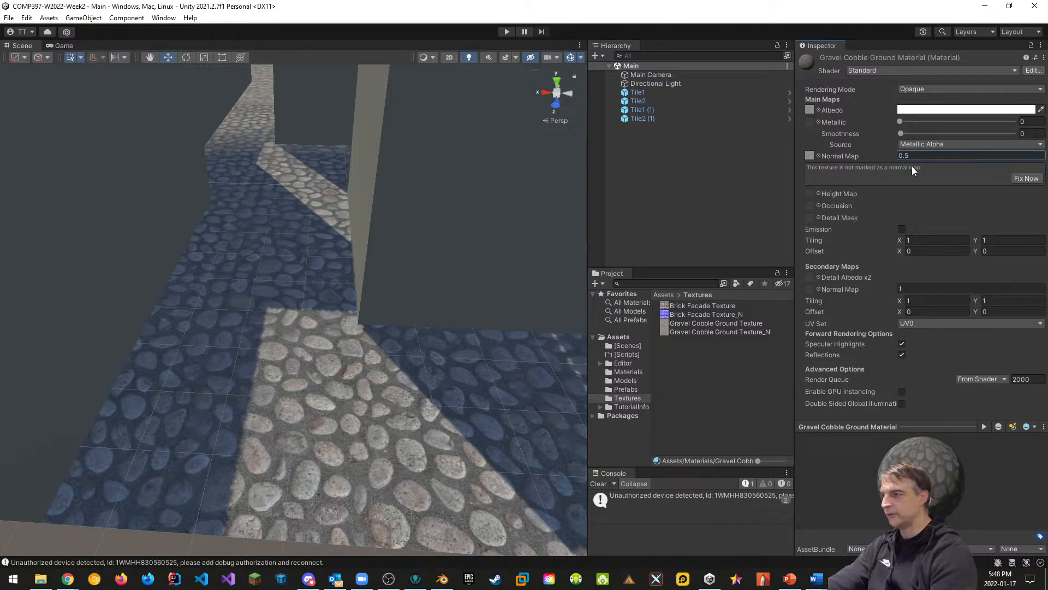
# Step: Change the cobble material's shader to Autodesk Interactive and fix its normal texture so it is marked as a normal map
pyautogui.moveTo(414, 371); pyautogui.dragTo(327, 356, button='right')
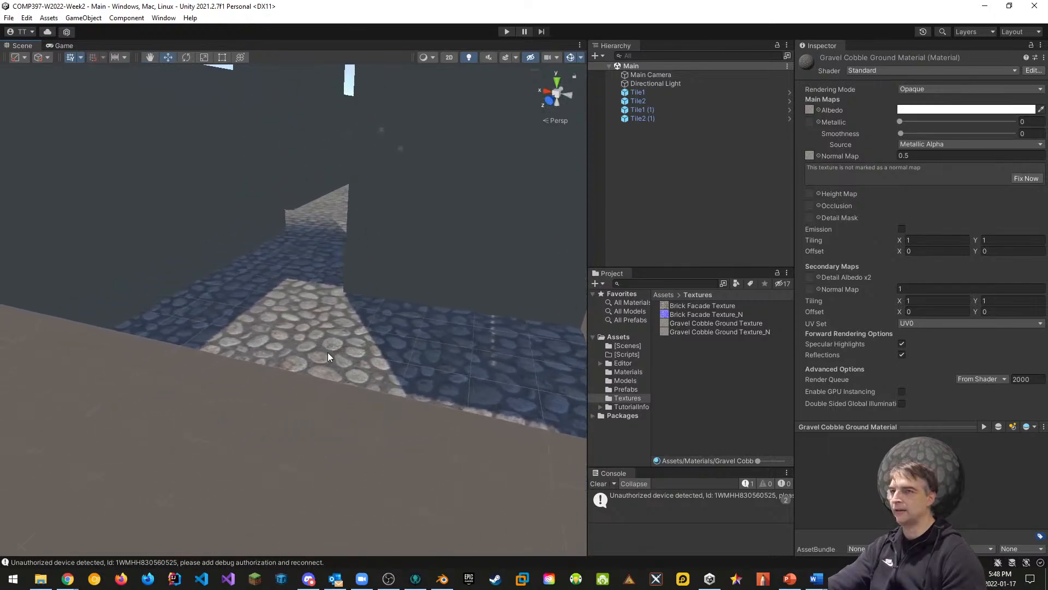
pyautogui.moveTo(286, 281); pyautogui.dragTo(346, 348, button='right')
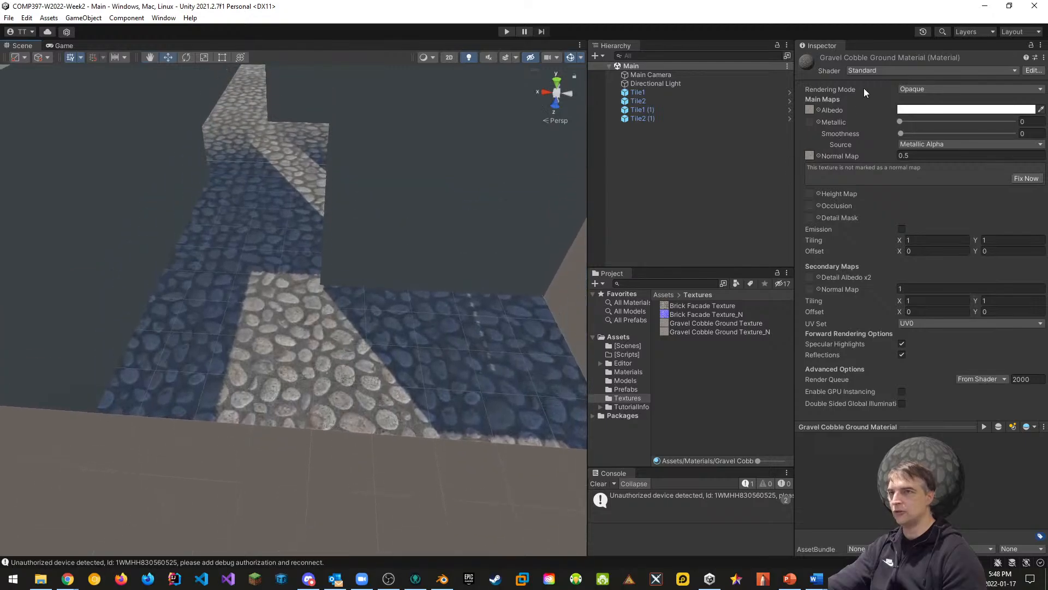
pyautogui.click(882, 71)
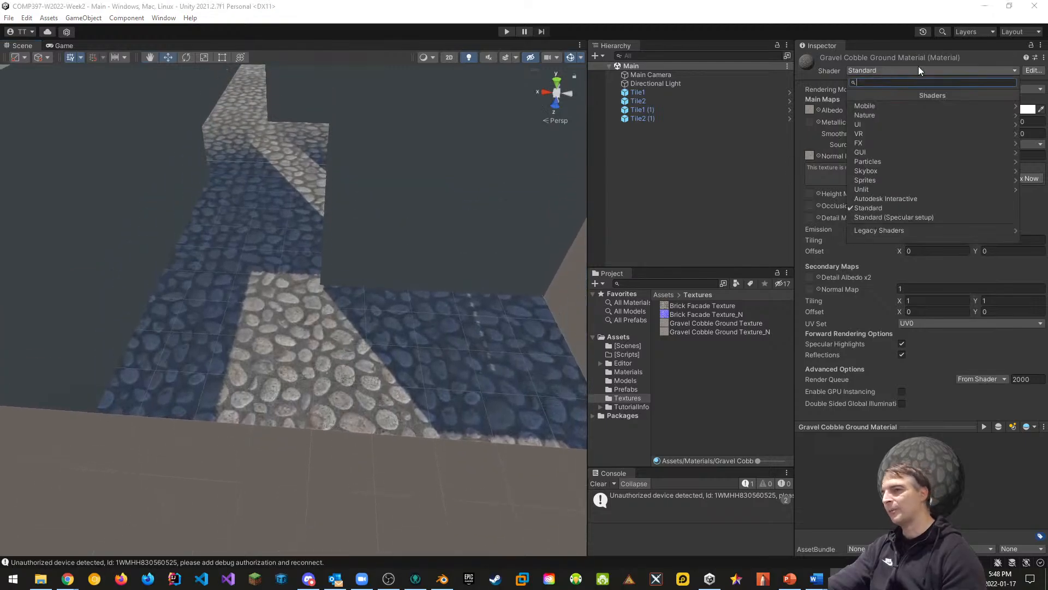
pyautogui.click(905, 199)
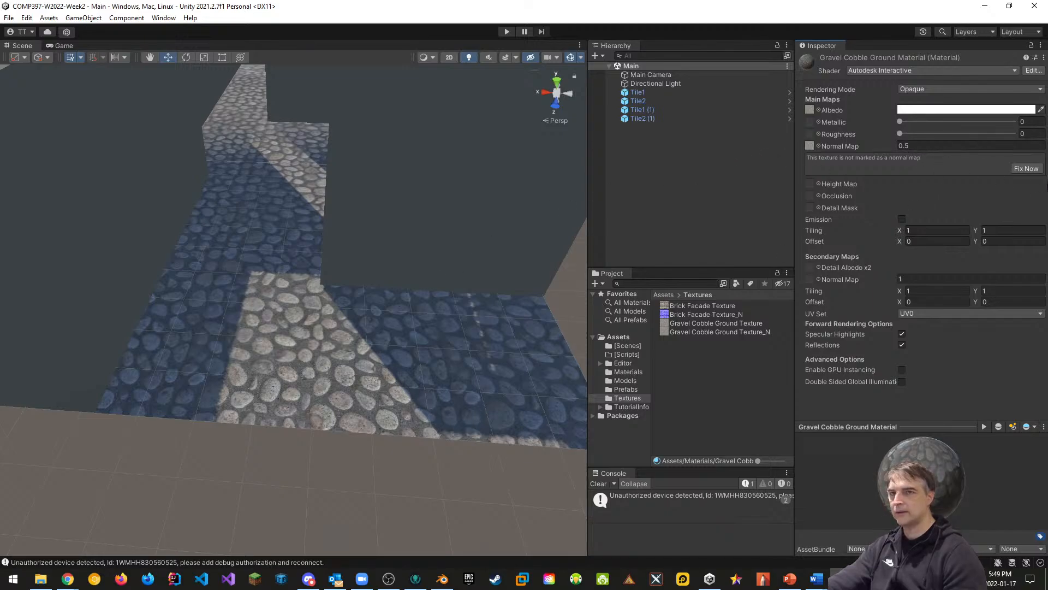
pyautogui.click(1032, 168)
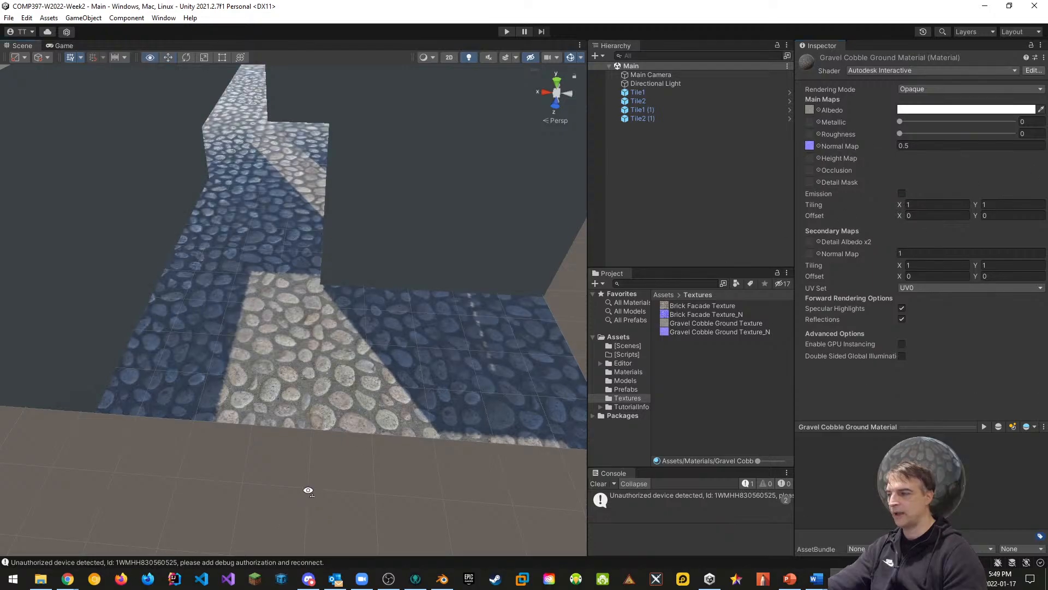
# Step: Reduce the cobble material's main normal map strength to 0.2 and check the ground's look across the maze
pyautogui.moveTo(304, 486); pyautogui.dragTo(365, 357, button='right')
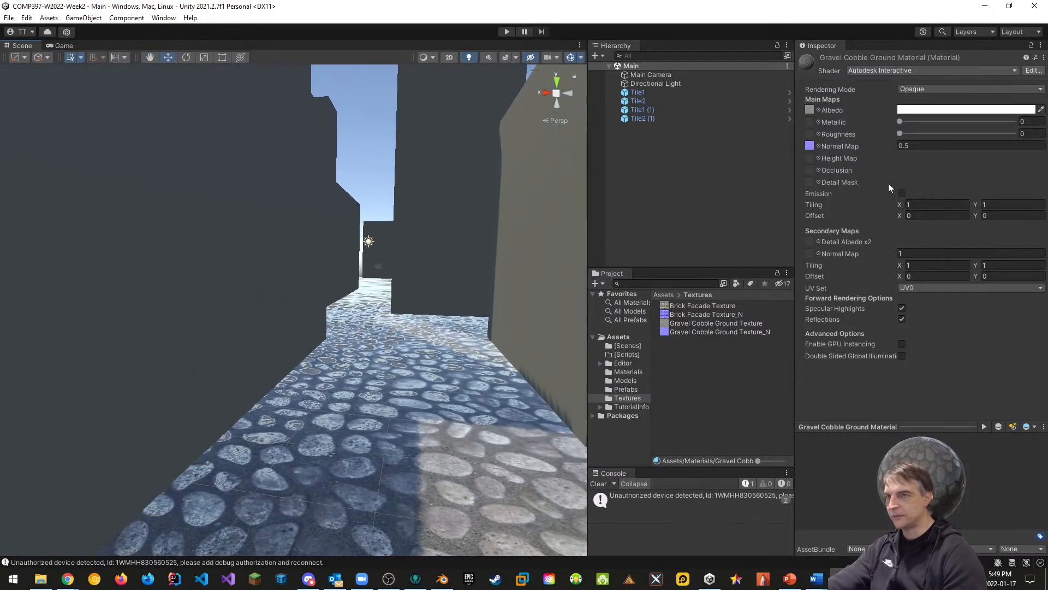
pyautogui.click(909, 146)
pyautogui.write('0.')
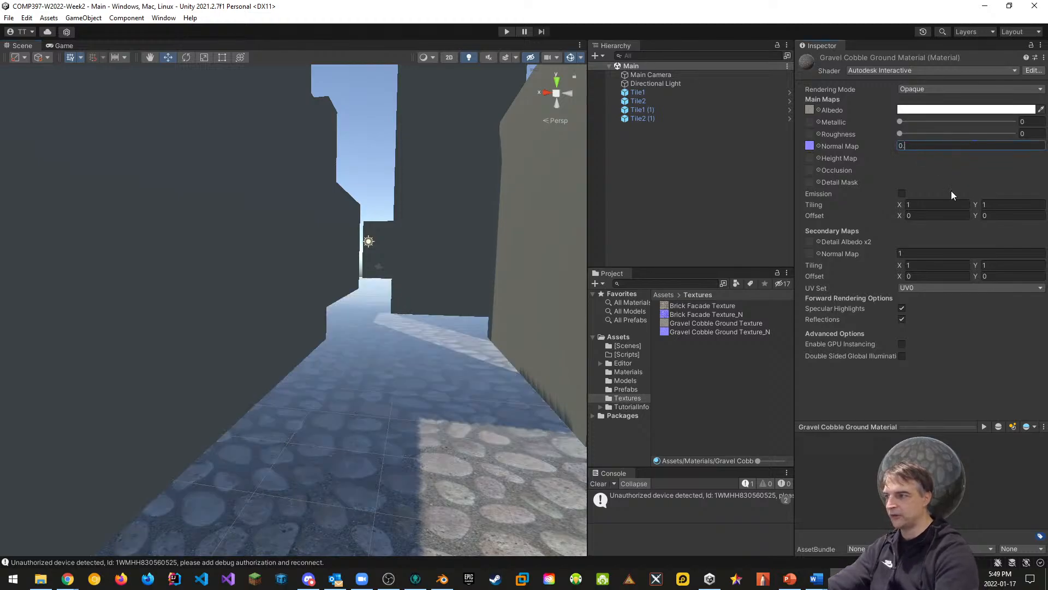
pyautogui.write('1')
pyautogui.press('BackSpace')
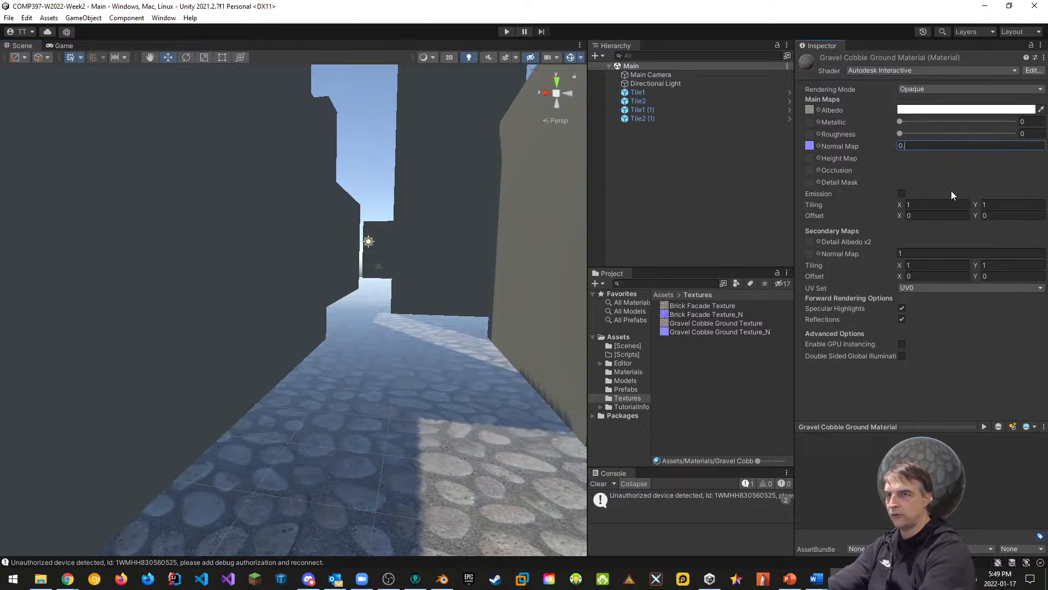
pyautogui.write('2')
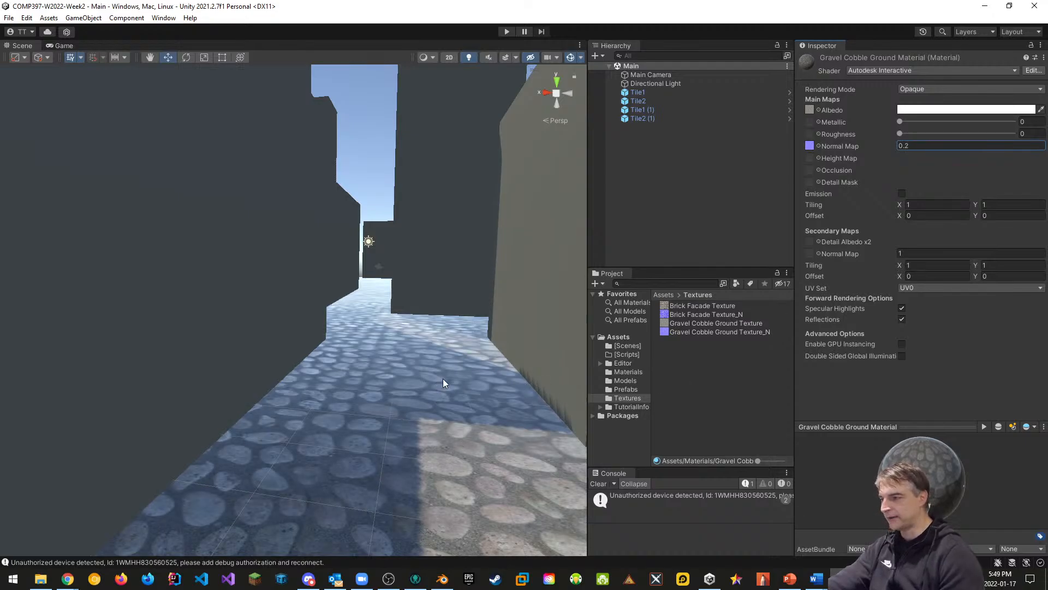
pyautogui.moveTo(443, 379); pyautogui.dragTo(369, 432, button='right')
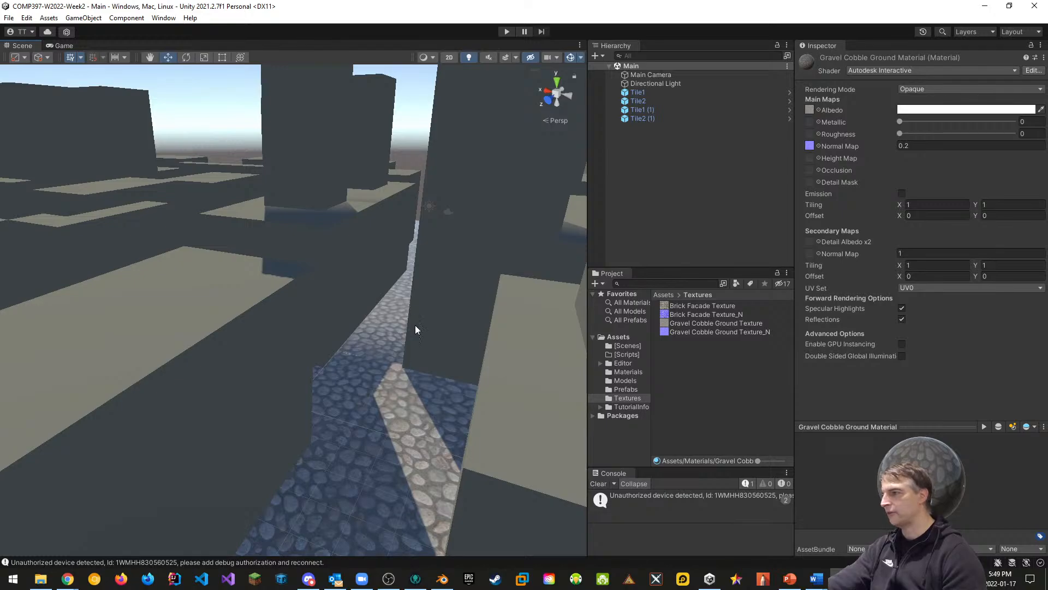
pyautogui.moveTo(326, 224); pyautogui.dragTo(155, 265, button='right')
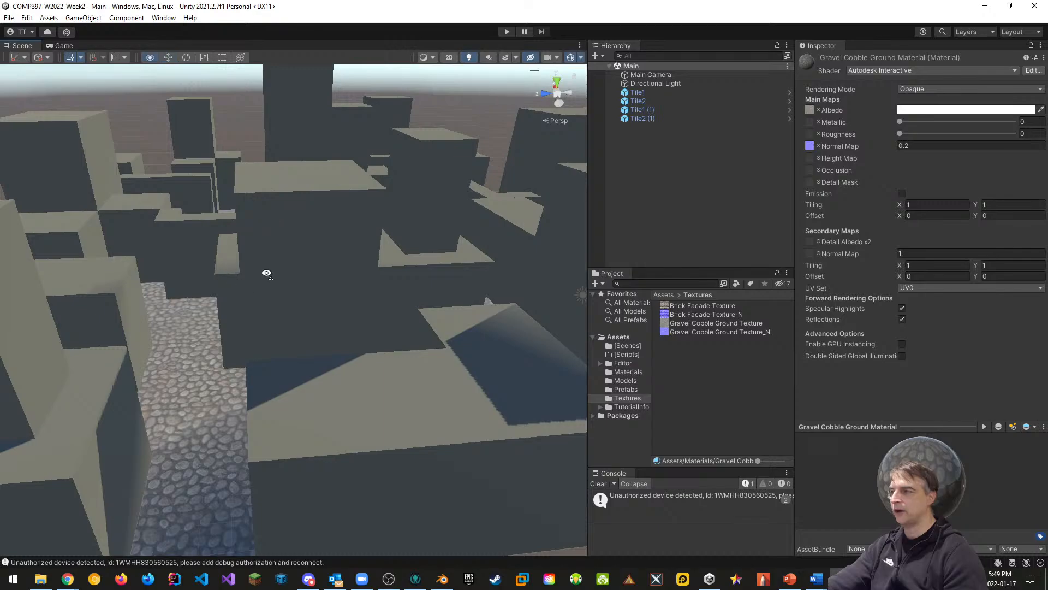
# Step: Examine the component settings of the Main Camera and Tile1, including Tile1's additional renderer settings, and the maze layout
pyautogui.moveTo(266, 273); pyautogui.dragTo(382, 164, button='right')
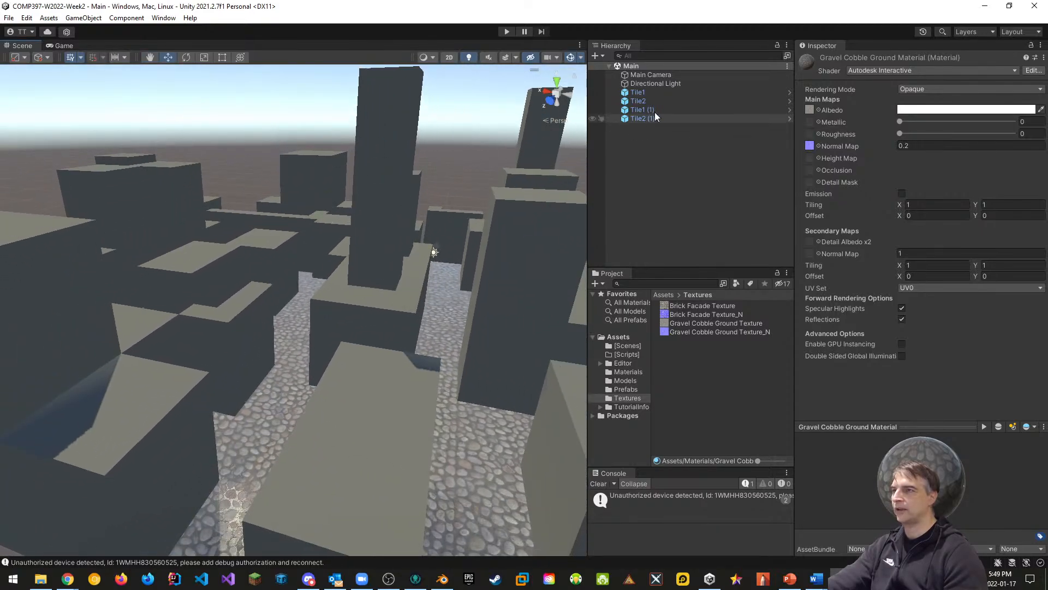
pyautogui.click(659, 74)
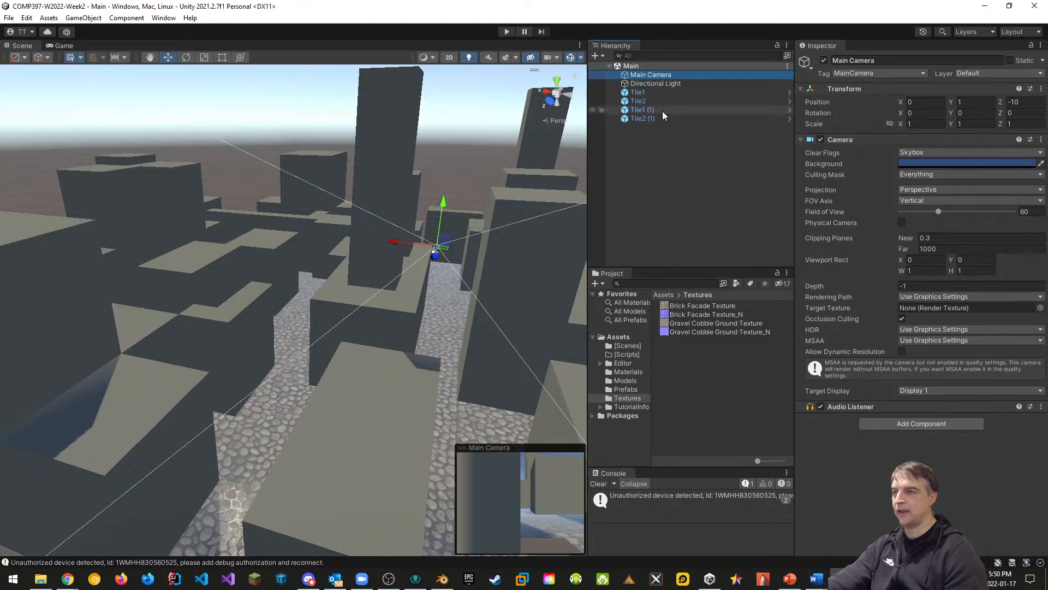
pyautogui.click(638, 91)
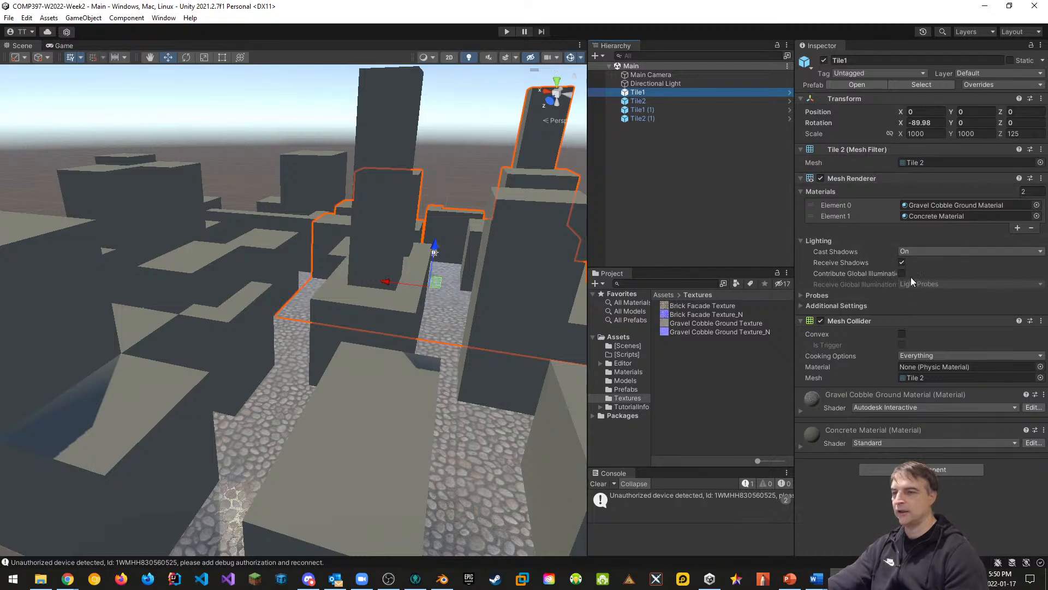
pyautogui.click(800, 306)
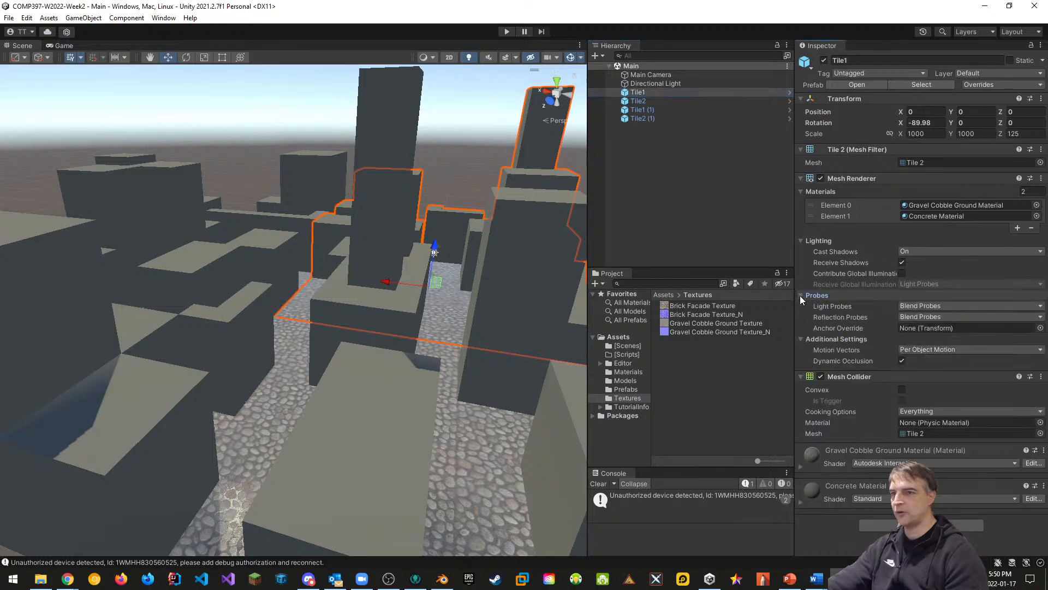
pyautogui.click(801, 304)
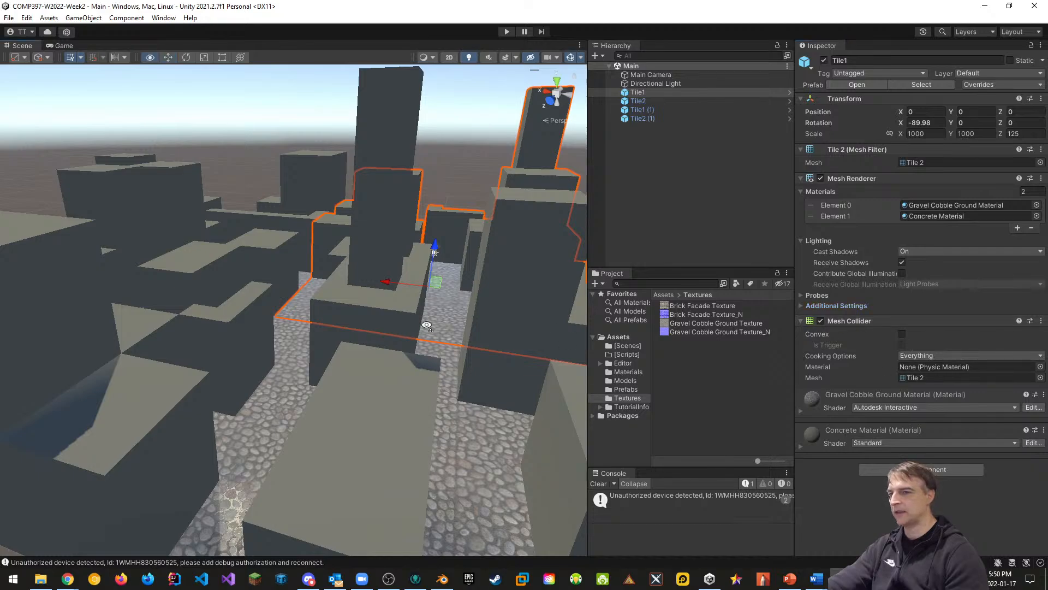
pyautogui.moveTo(426, 383); pyautogui.dragTo(145, 412, button='right')
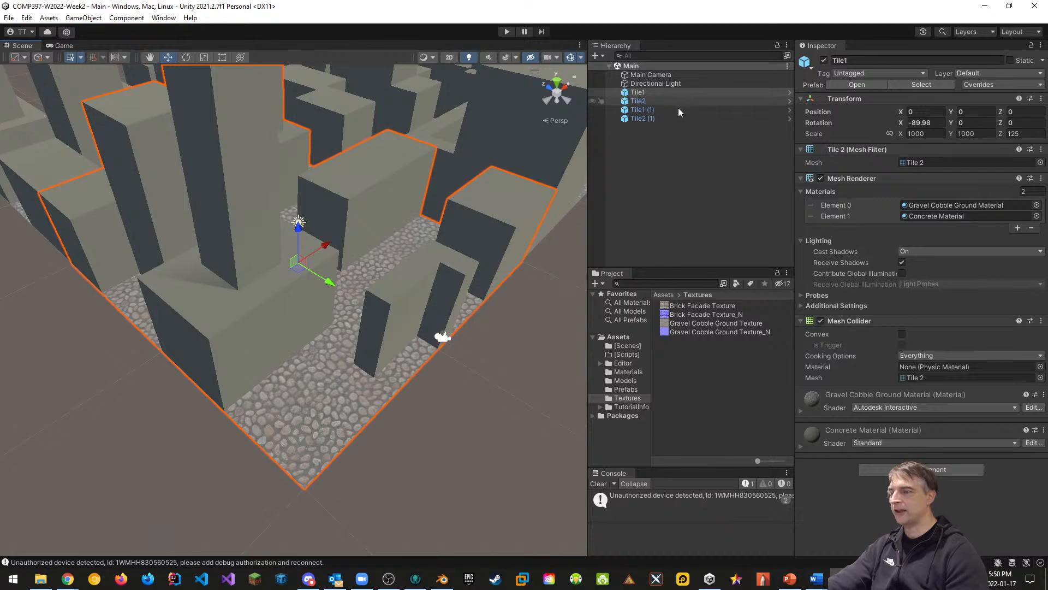
# Step: Group Tile1, Tile2, Tile1 (1) and Tile2 (1) under a new empty parent object
pyautogui.click(645, 91)
pyautogui.keyDown('shift'); pyautogui.click(642, 117); pyautogui.keyUp('shift')
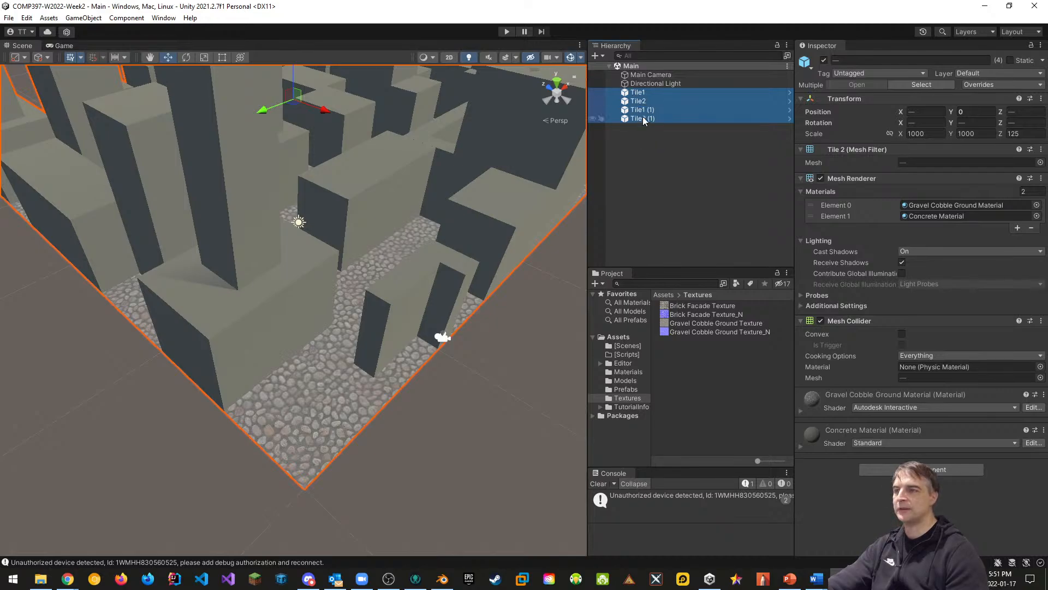
pyautogui.click(660, 129)
pyautogui.click(641, 93)
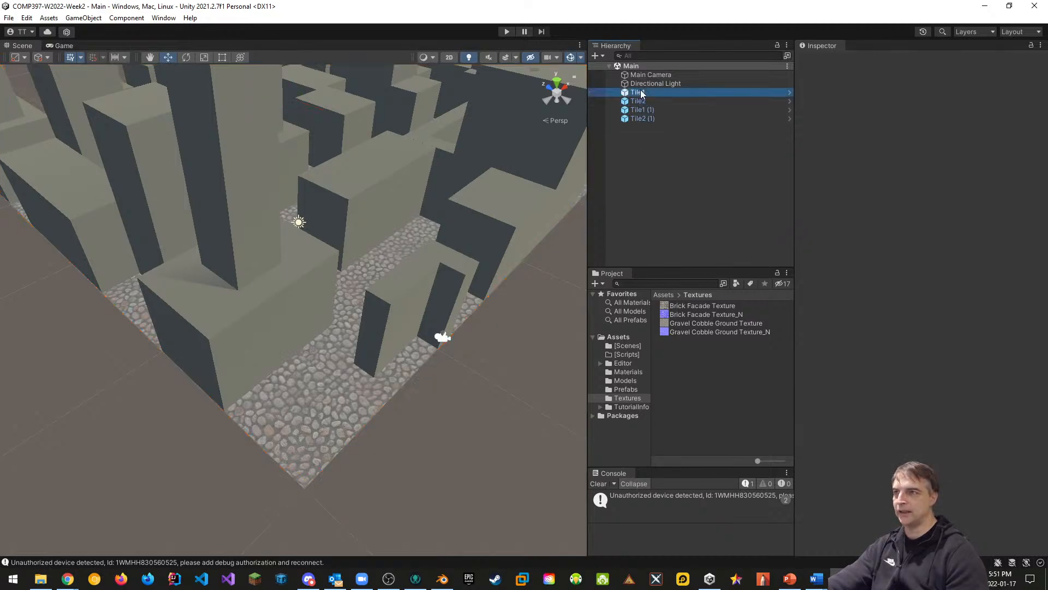
pyautogui.keyDown('shift'); pyautogui.click(648, 120); pyautogui.keyUp('shift')
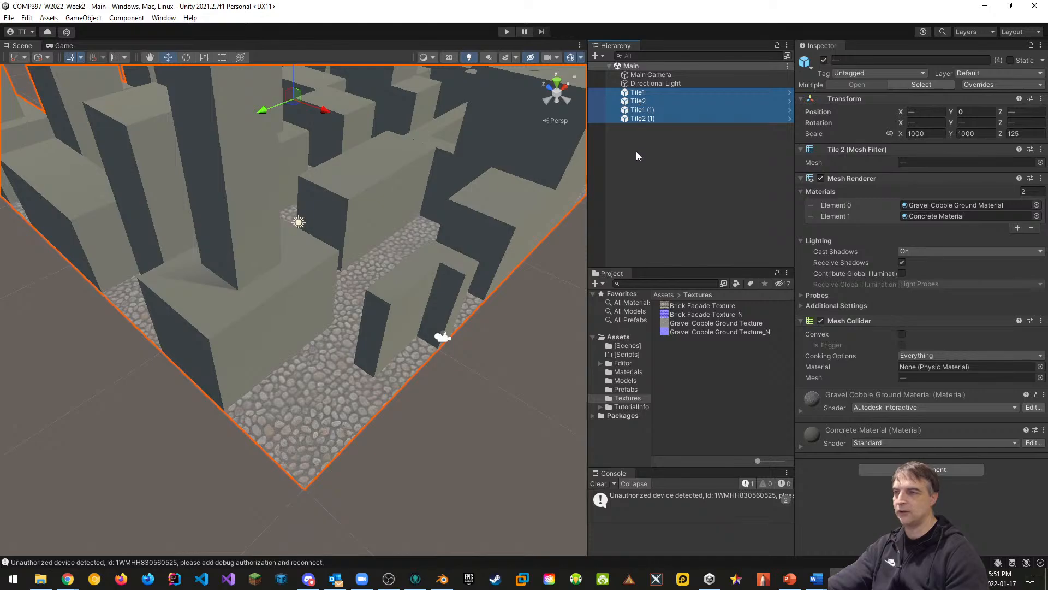
pyautogui.rightClick(644, 95)
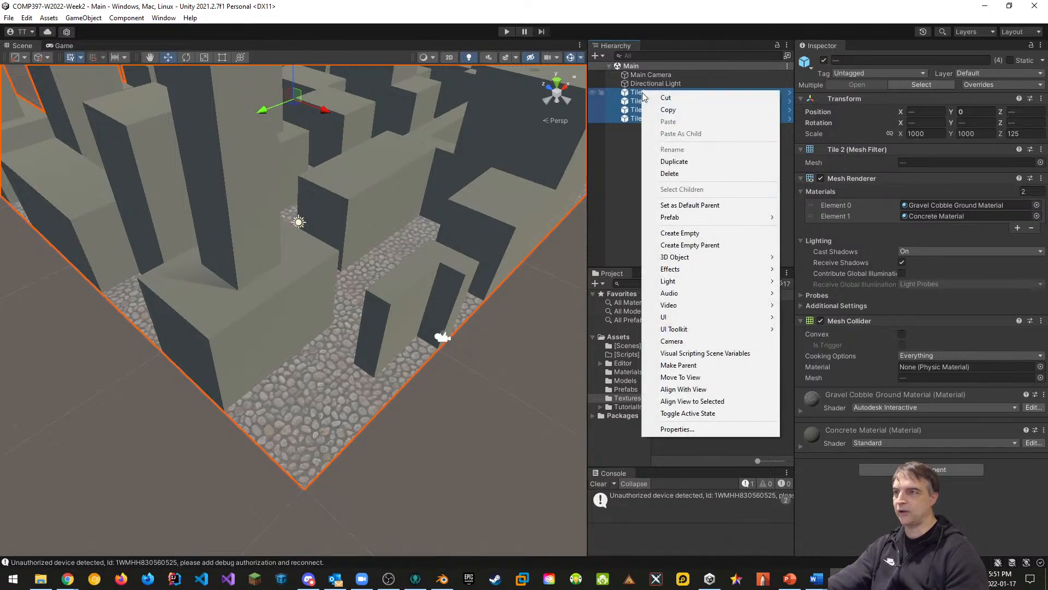
pyautogui.click(715, 247)
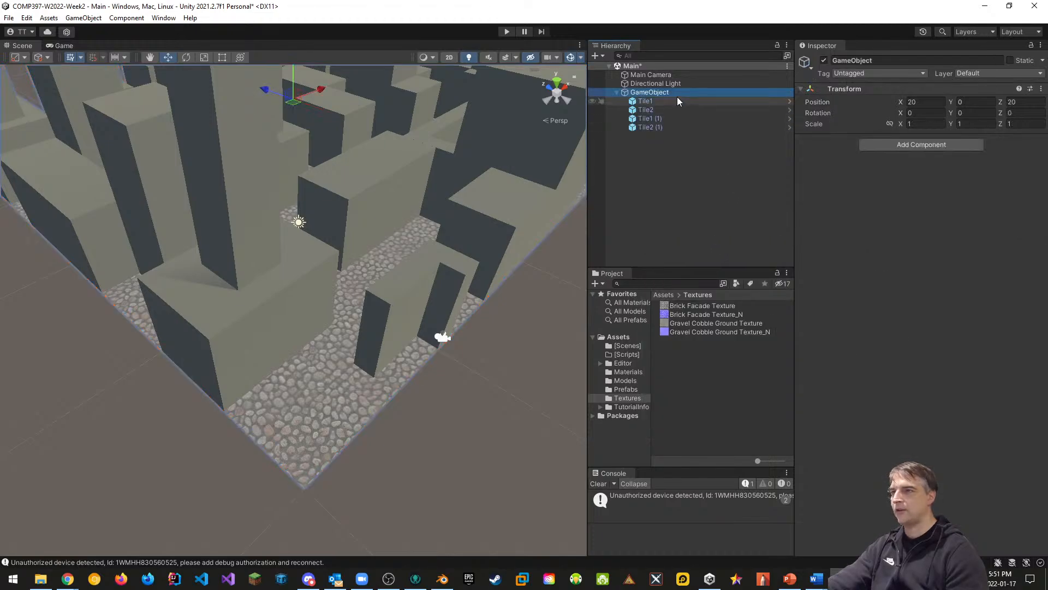
# Step: Rename the tiles' parent object as Tiles and collapse its children in the hierarchy
pyautogui.click(857, 61)
pyautogui.write('T')
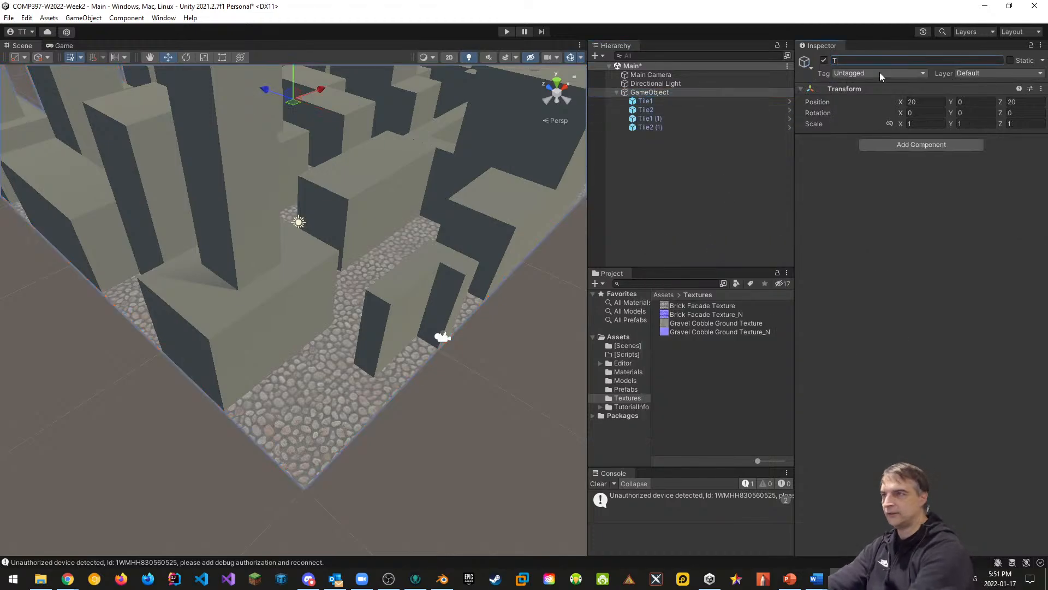
pyautogui.write('iles')
pyautogui.press('Return')
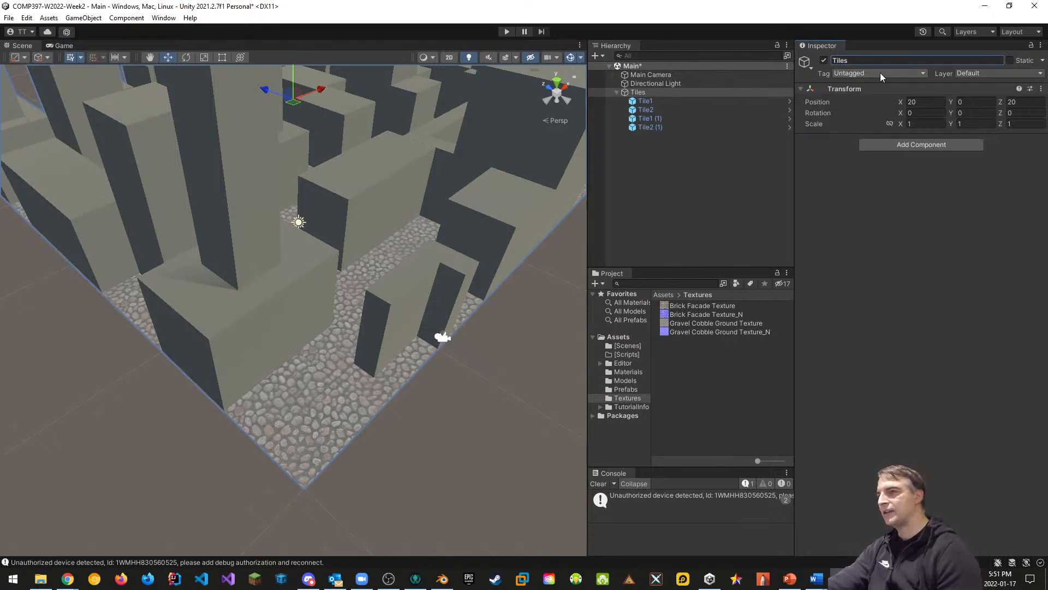
pyautogui.click(617, 92)
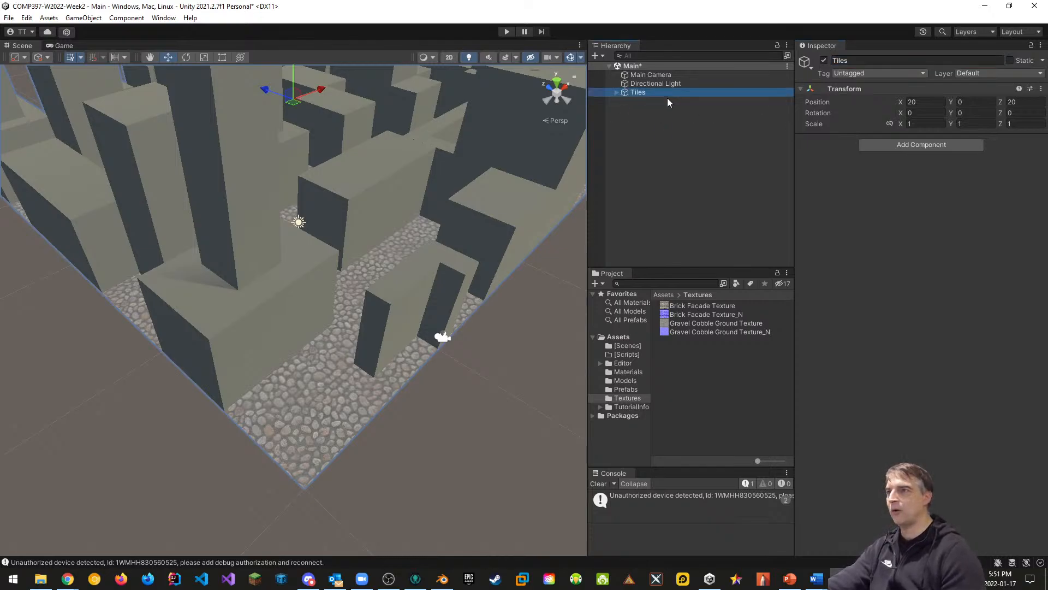
pyautogui.click(670, 237)
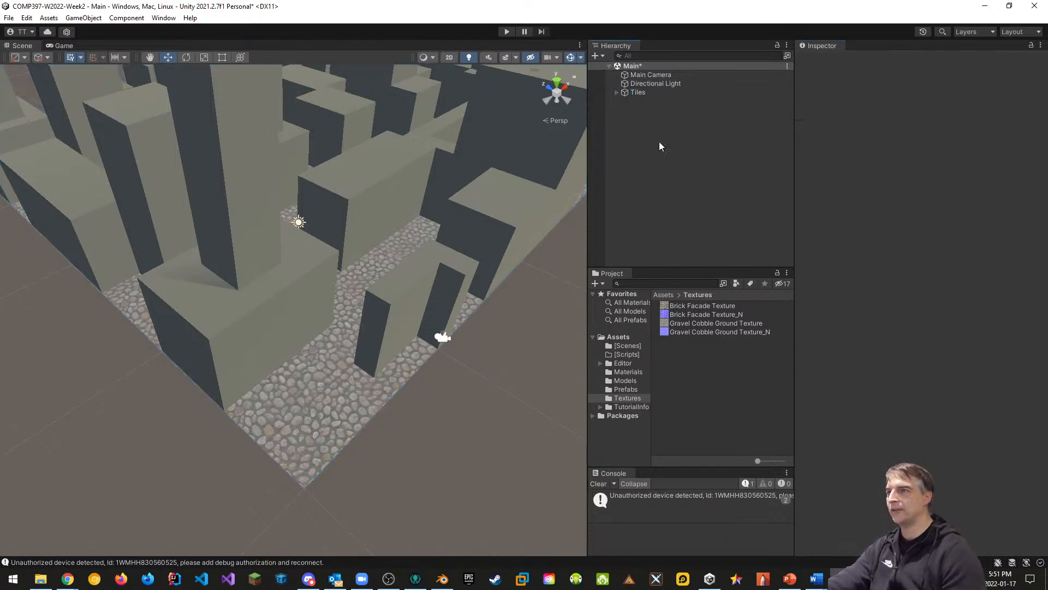
pyautogui.click(638, 93)
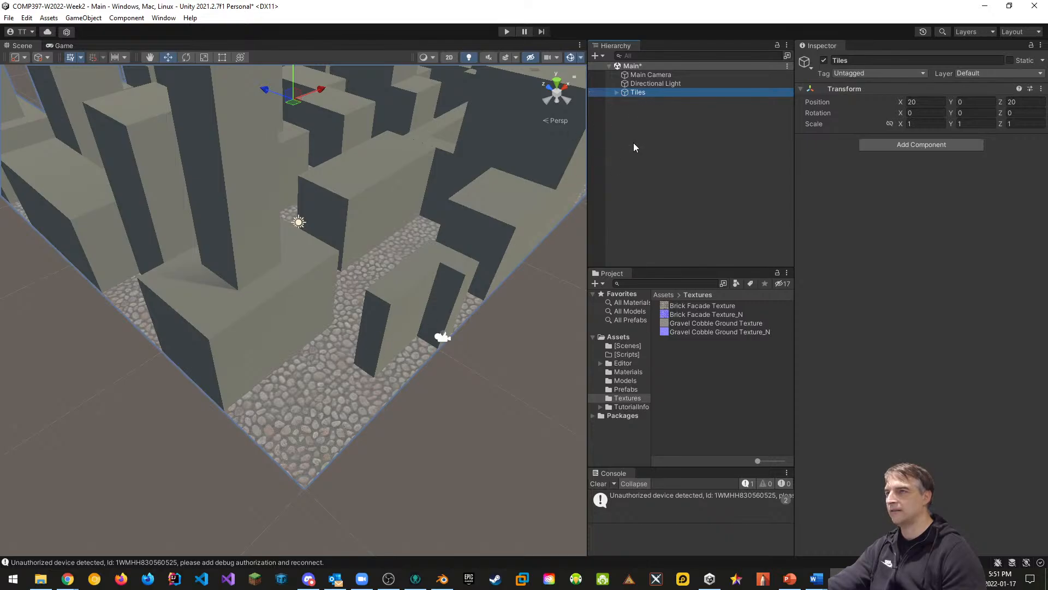
# Step: Add a 3D cylinder to the scene root and reset its transform to the origin
pyautogui.click(647, 75)
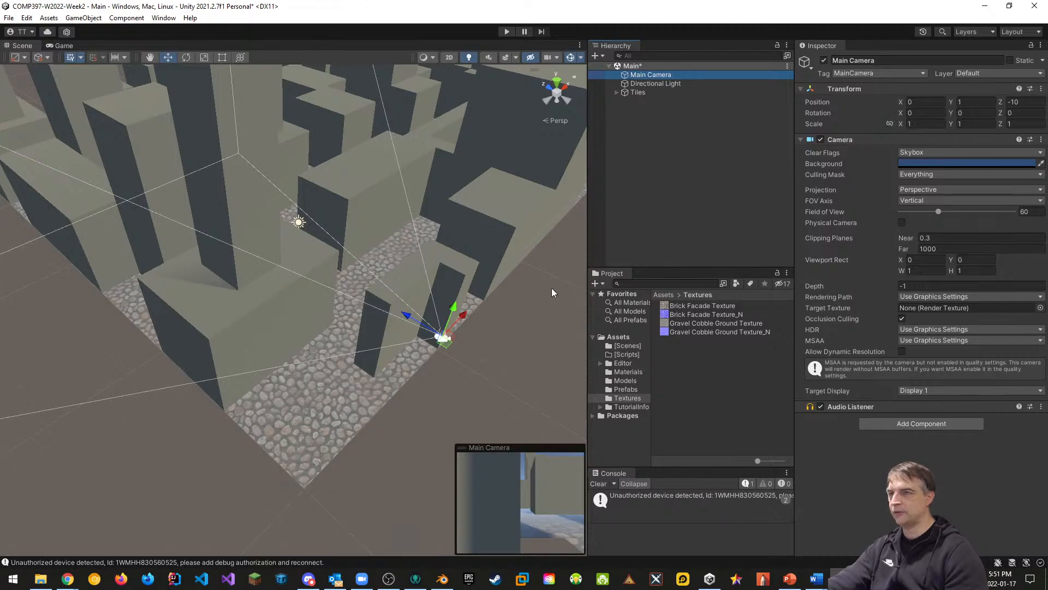
pyautogui.rightClick(645, 137)
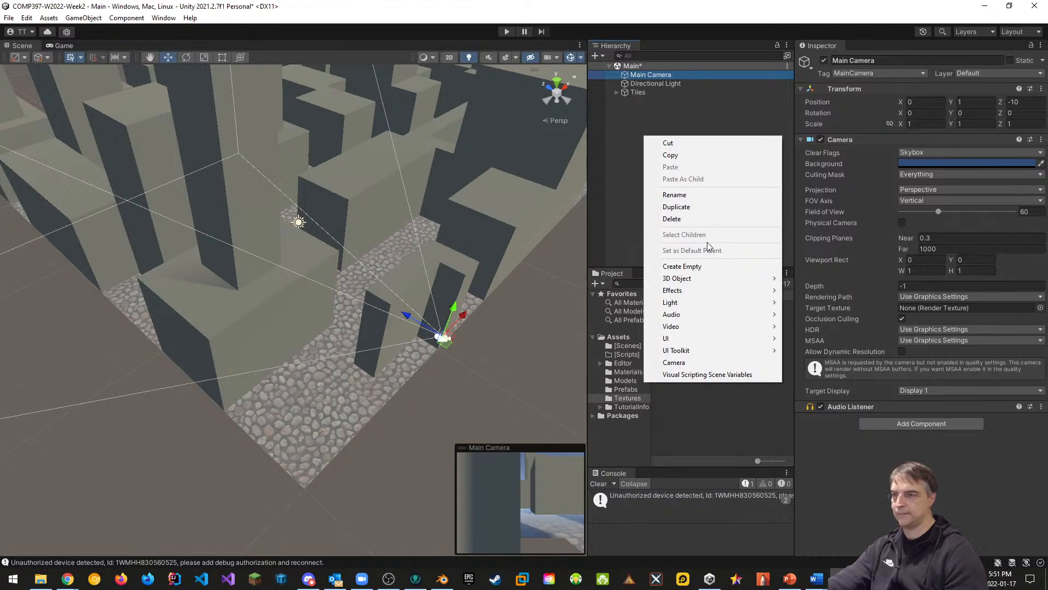
pyautogui.moveTo(679, 280)
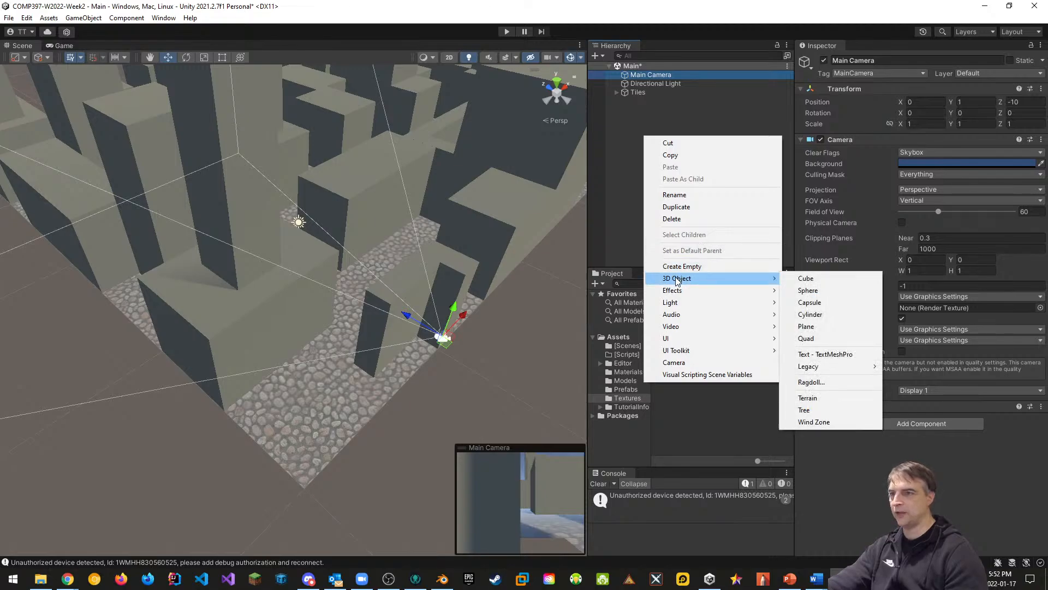
pyautogui.click(810, 315)
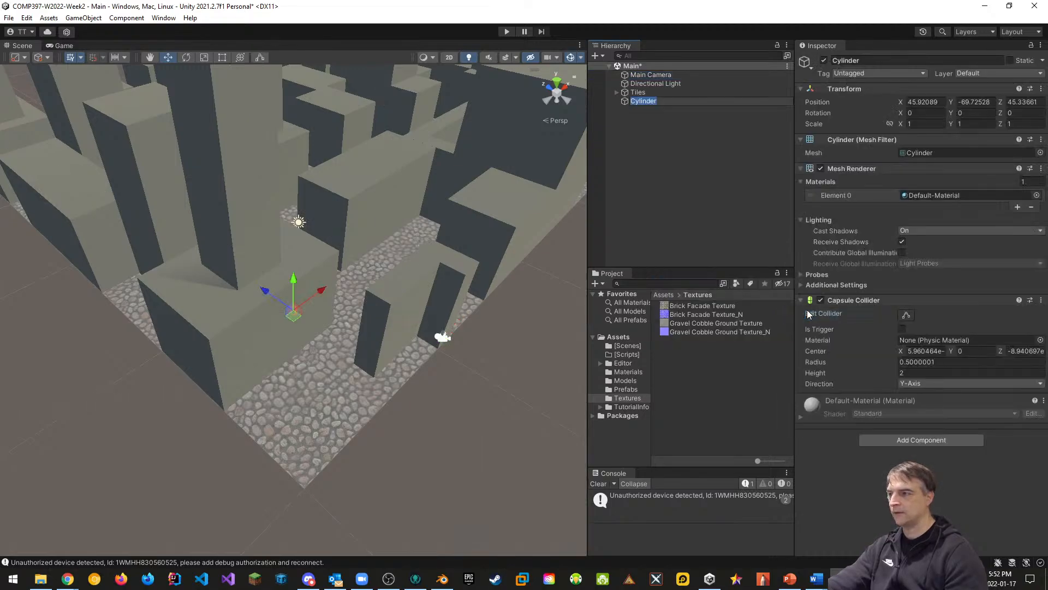
pyautogui.moveTo(265, 291); pyautogui.dragTo(339, 372)
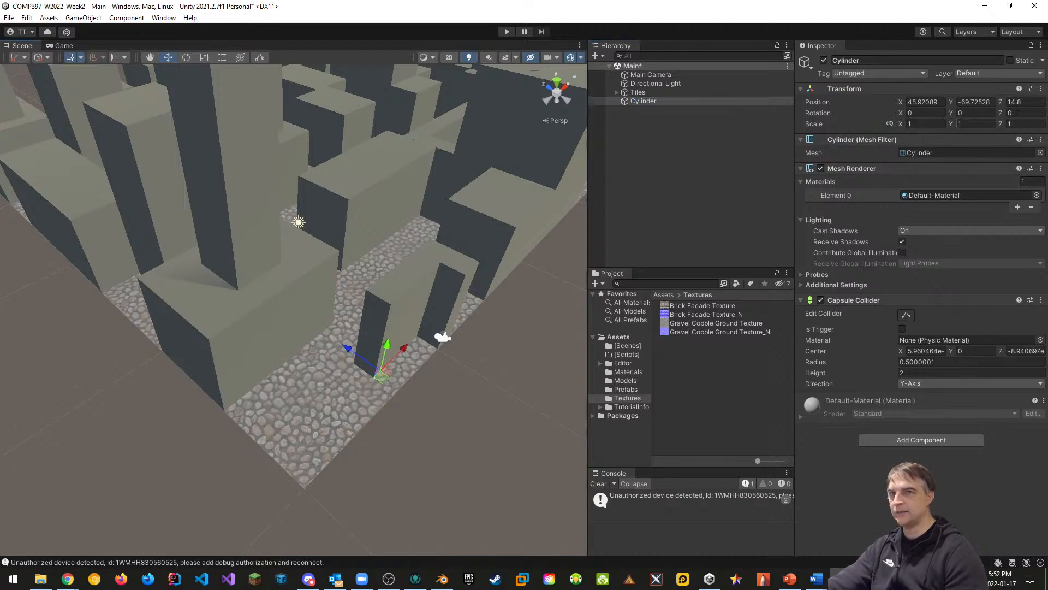
pyautogui.click(1041, 89)
pyautogui.click(989, 101)
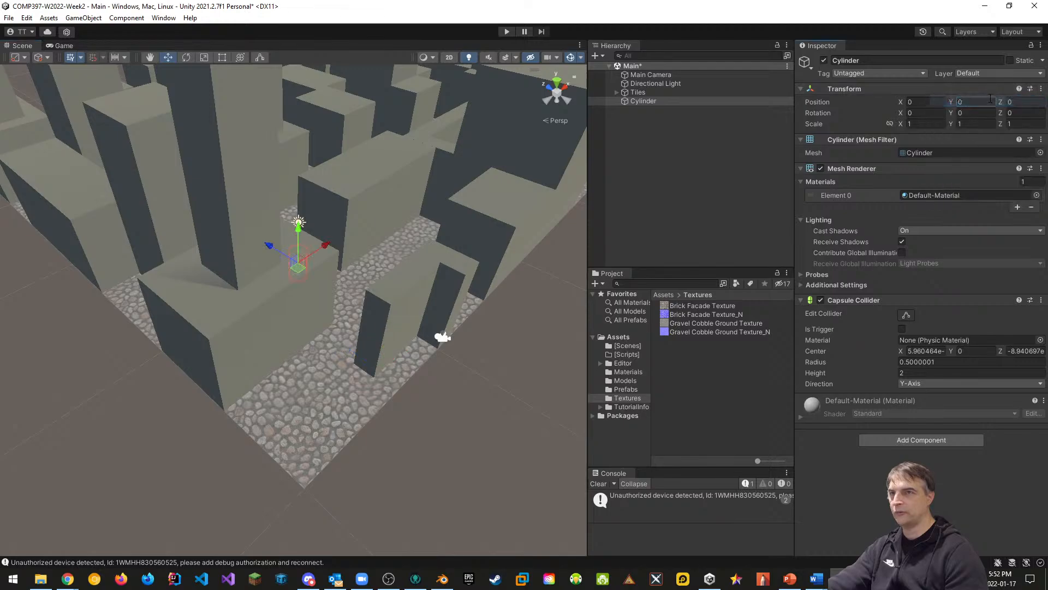
# Step: Move the cylinder onto the open cobblestone near the maze's outer edge, at about X -7.69 and Z -8.13
pyautogui.moveTo(268, 245); pyautogui.dragTo(319, 371)
pyautogui.keyDown('alt'); pyautogui.moveTo(363, 477); pyautogui.dragTo(354, 509); pyautogui.keyUp('alt')
pyautogui.press('w')
pyautogui.moveTo(356, 509); pyautogui.dragTo(510, 388, button='right')
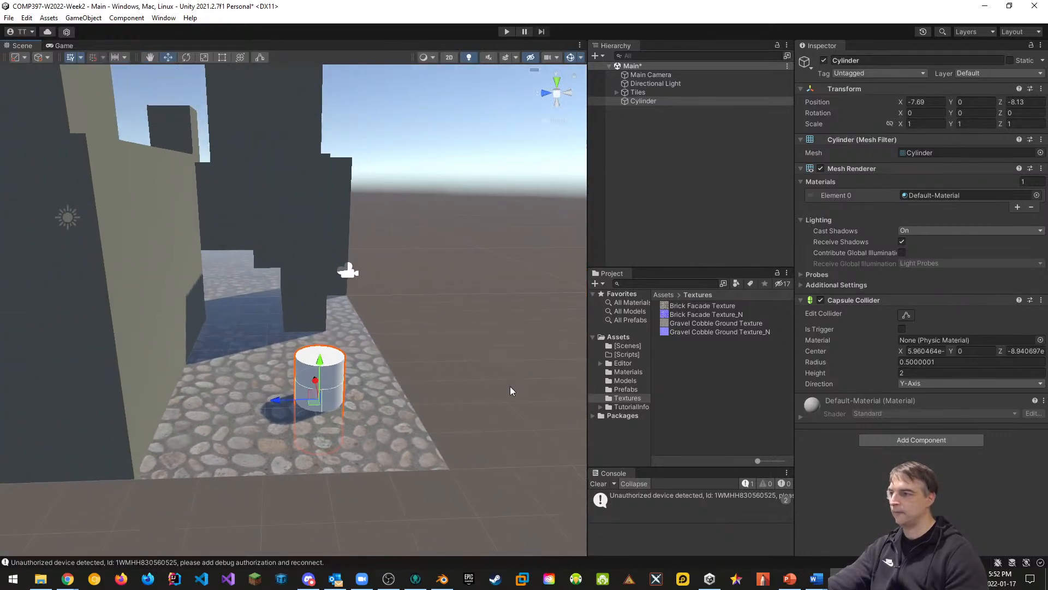
# Step: Raise the cylinder out of the ground and set its Y position to 1
pyautogui.moveTo(321, 364); pyautogui.dragTo(322, 306)
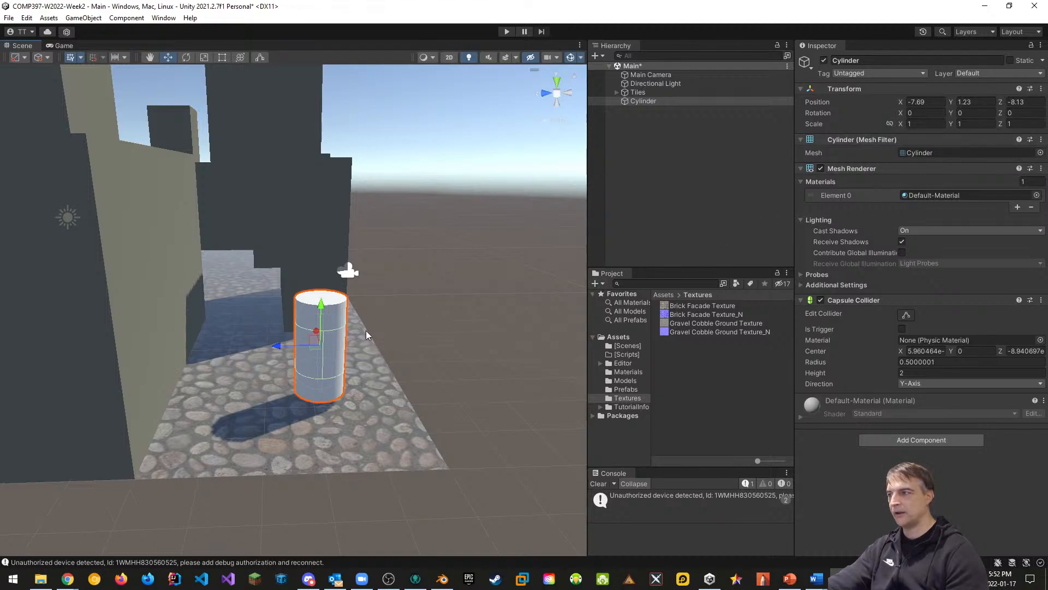
pyautogui.moveTo(322, 311); pyautogui.dragTo(323, 295)
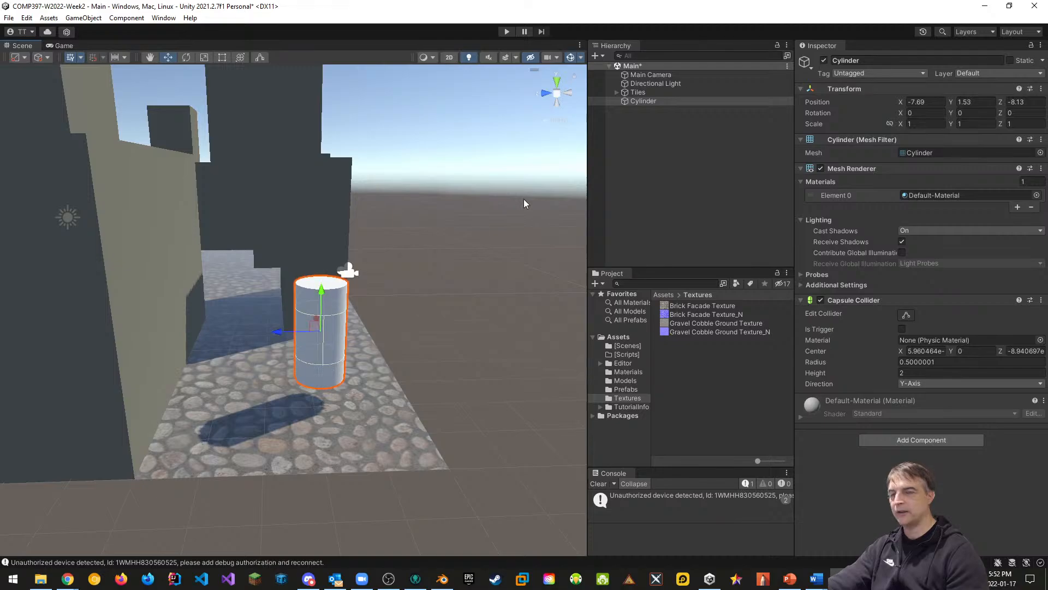
pyautogui.click(987, 102)
pyautogui.write('1')
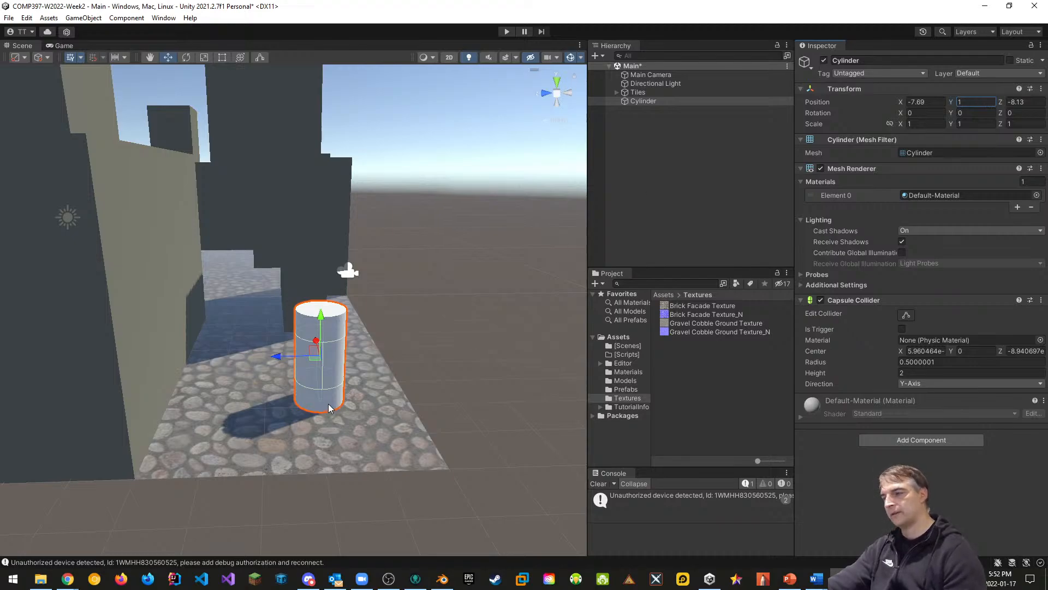
# Step: Turn off both casting and receiving shadows in the cylinder's Mesh Renderer
pyautogui.keyDown('alt'); pyautogui.moveTo(469, 393); pyautogui.dragTo(201, 413); pyautogui.keyUp('alt')
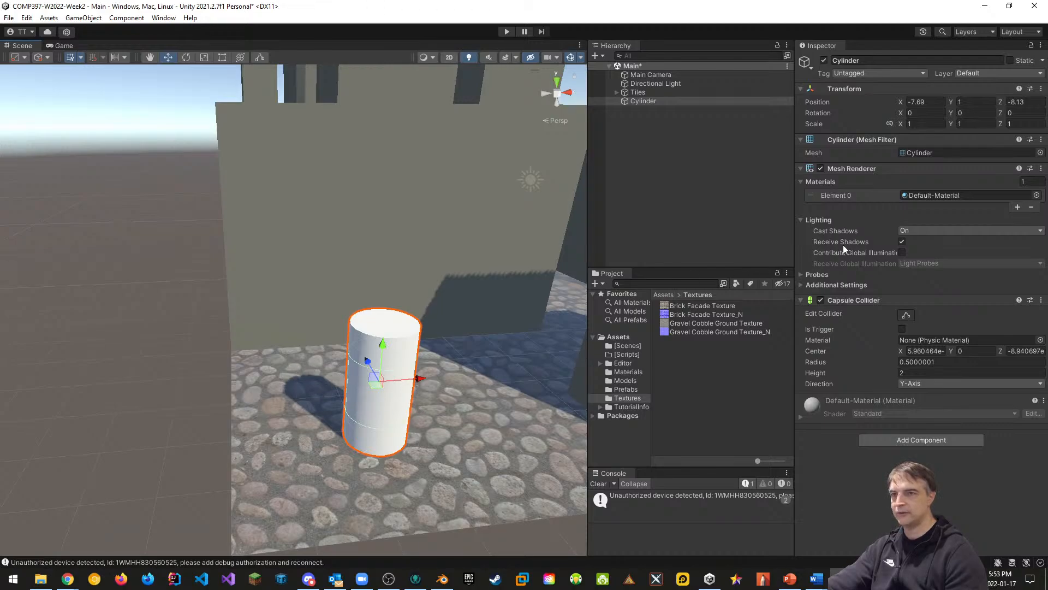
pyautogui.click(925, 232)
pyautogui.click(922, 243)
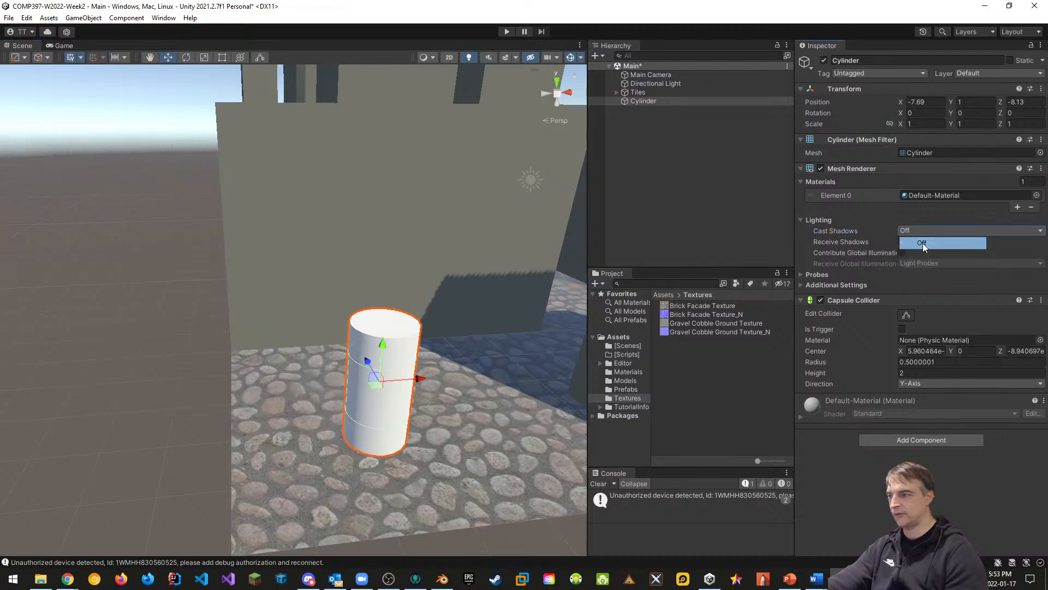
pyautogui.moveTo(503, 437); pyautogui.dragTo(594, 409, button='right')
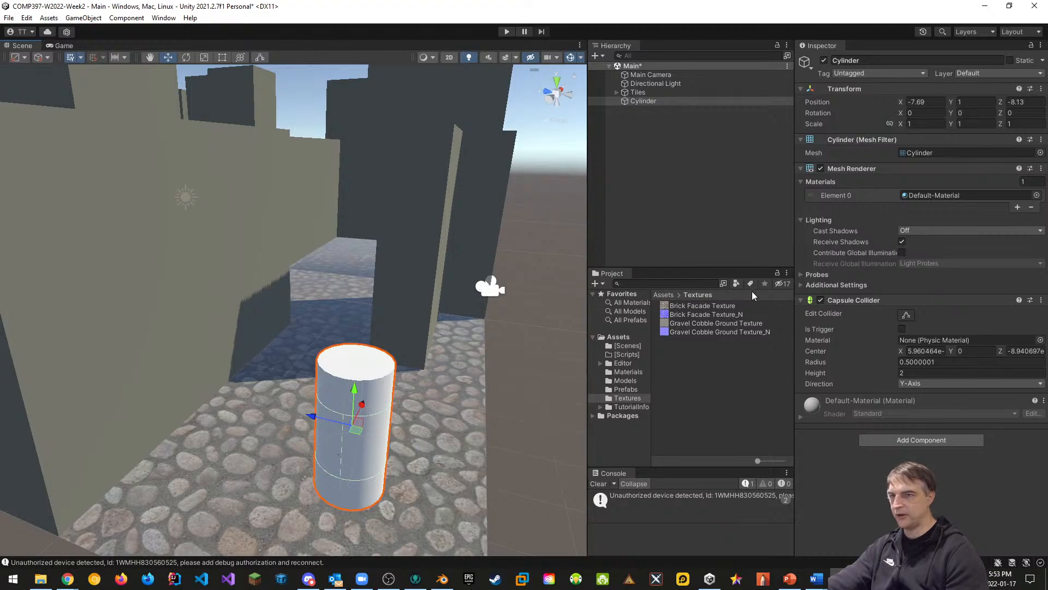
pyautogui.click(902, 242)
pyautogui.moveTo(519, 377); pyautogui.dragTo(373, 420, button='right')
pyautogui.keyDown('alt'); pyautogui.moveTo(358, 446); pyautogui.dragTo(220, 432); pyautogui.keyUp('alt')
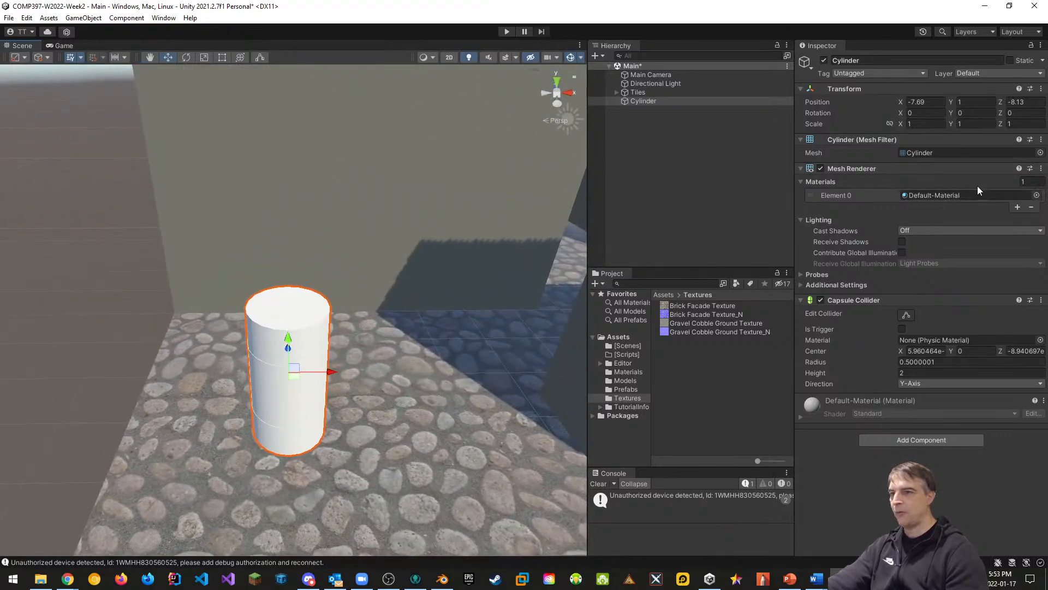
# Step: Create a new material named Player Material in the Materials folder
pyautogui.click(629, 371)
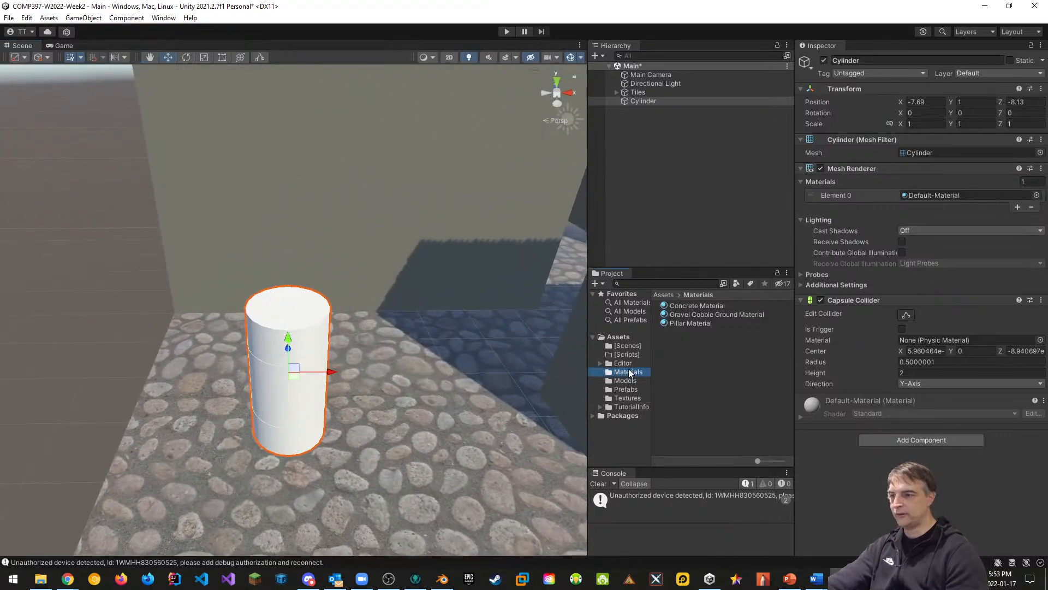
pyautogui.rightClick(685, 367)
pyautogui.moveTo(734, 85)
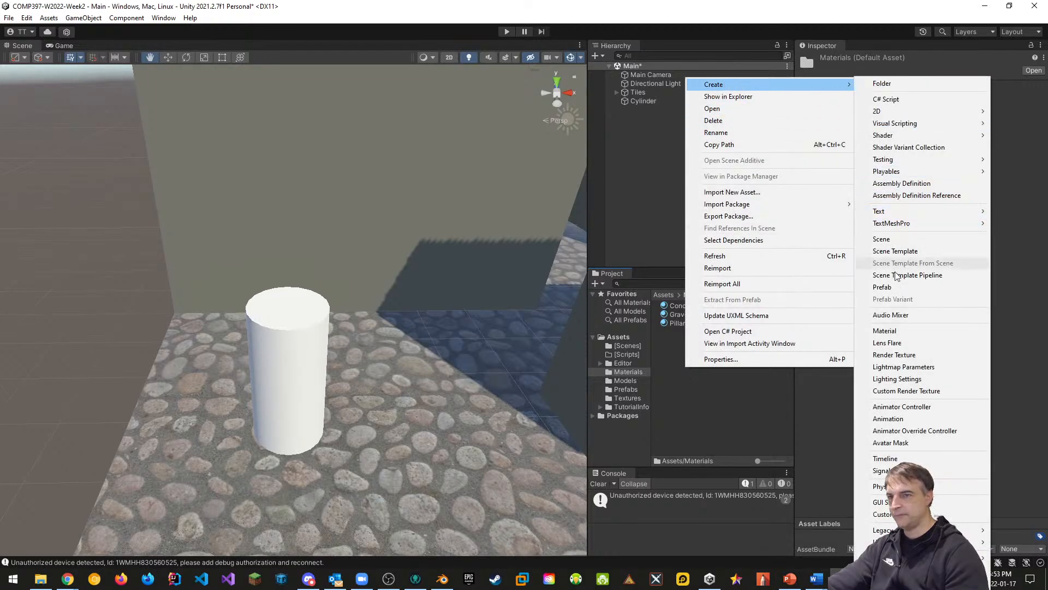
pyautogui.click(885, 330)
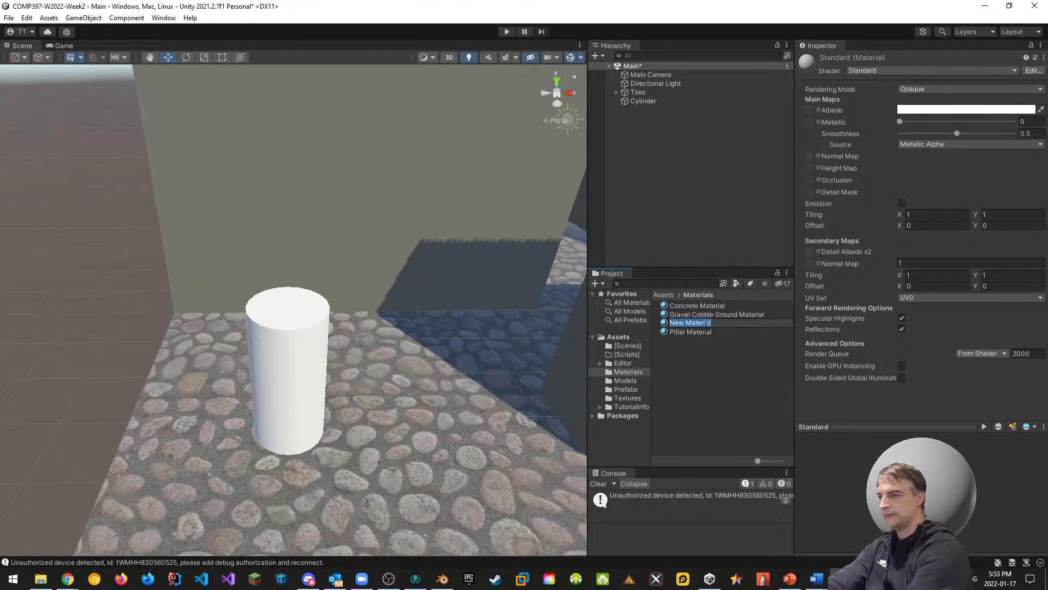
pyautogui.write('Player Mater')
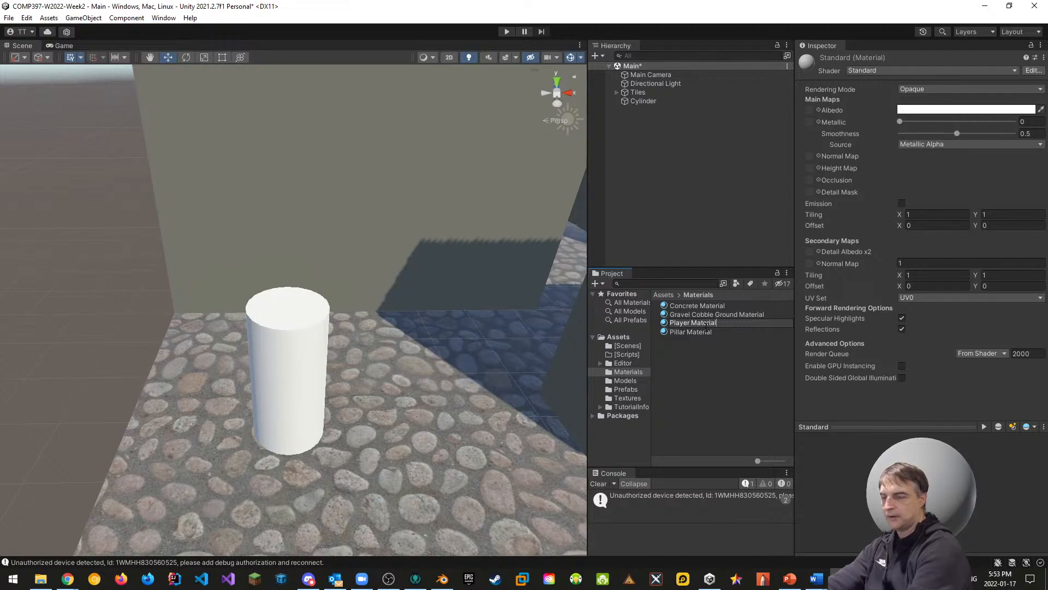
pyautogui.press('Return')
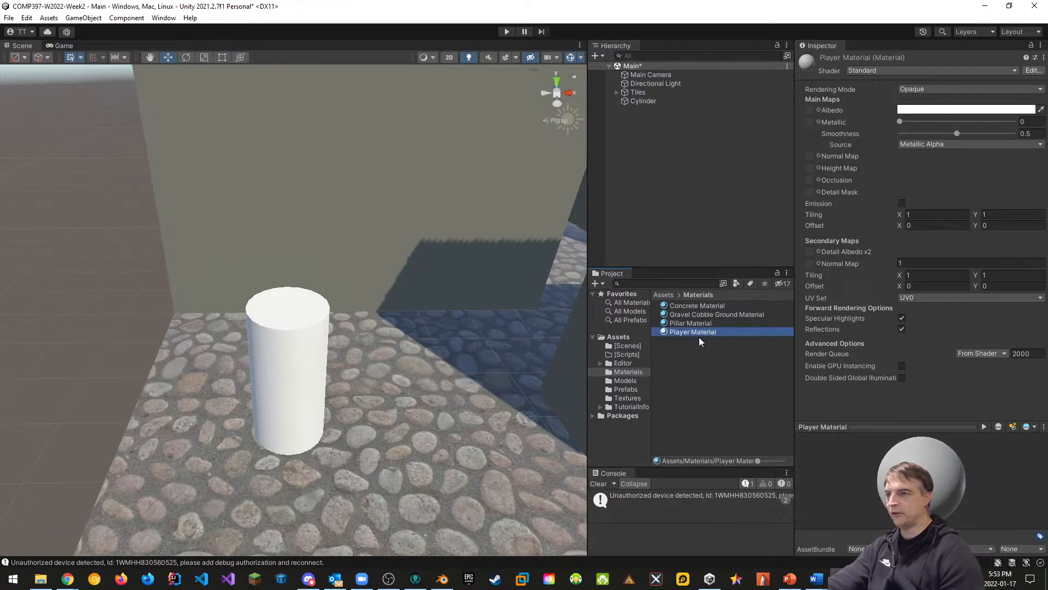
# Step: Set the Player Material's albedo colour to bright green and apply the material to the cylinder in the scene
pyautogui.click(924, 110)
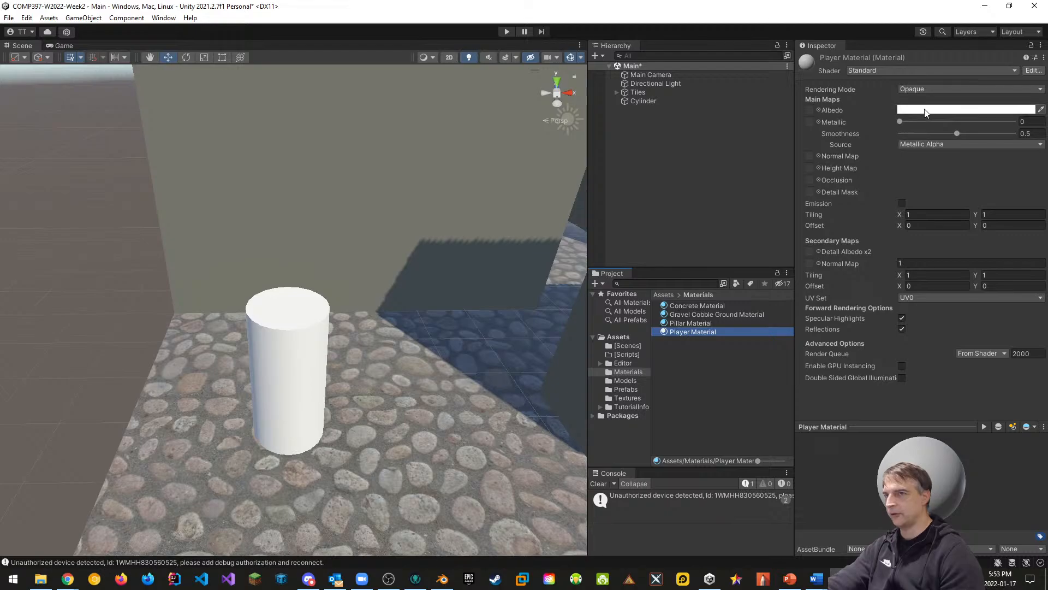
pyautogui.click(945, 153)
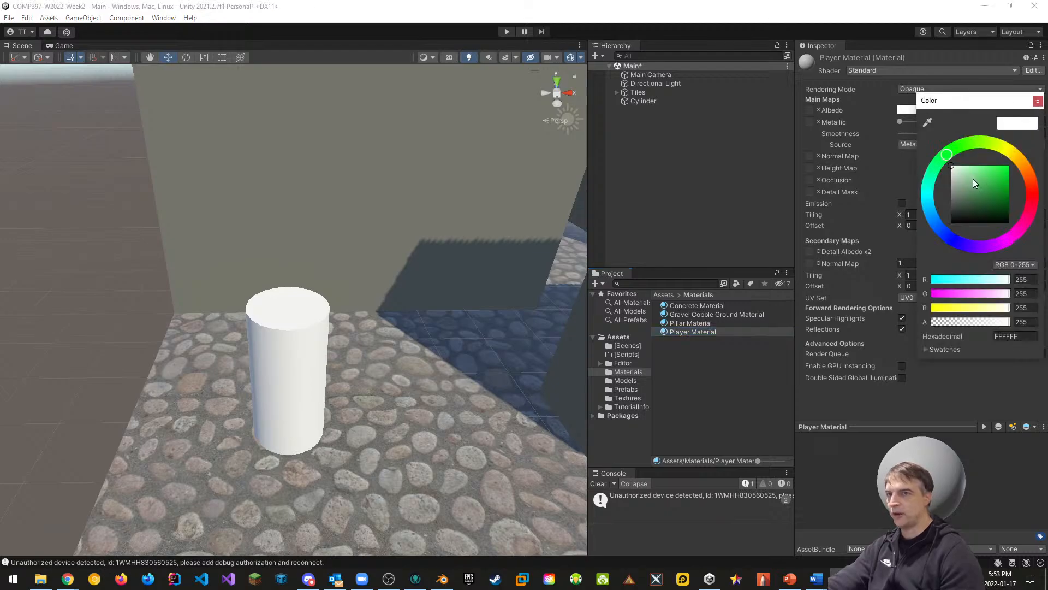
pyautogui.moveTo(973, 179); pyautogui.dragTo(1008, 166)
pyautogui.click(751, 367)
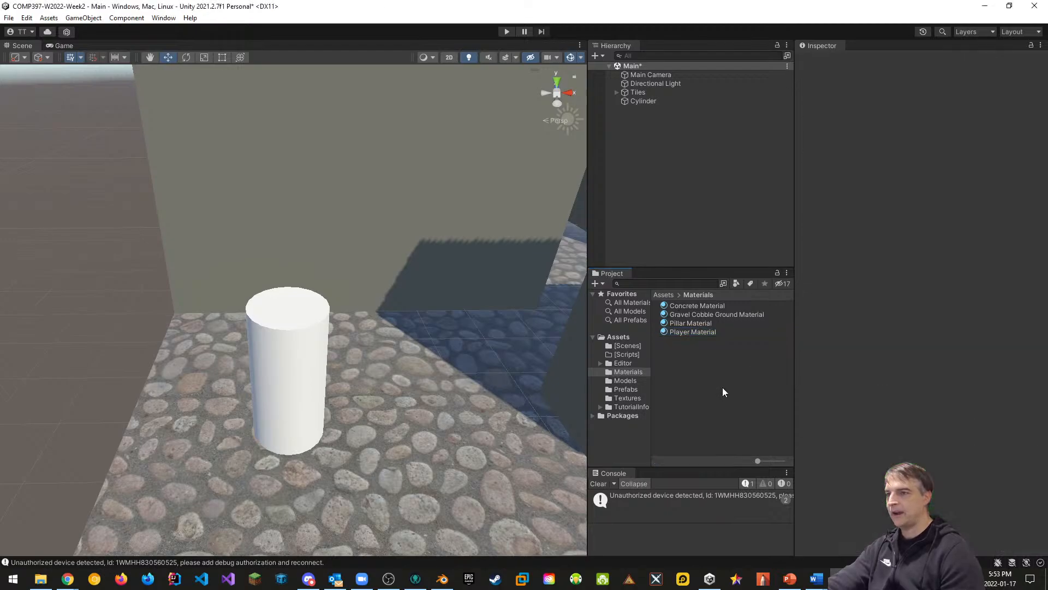
pyautogui.moveTo(693, 333); pyautogui.dragTo(412, 441)
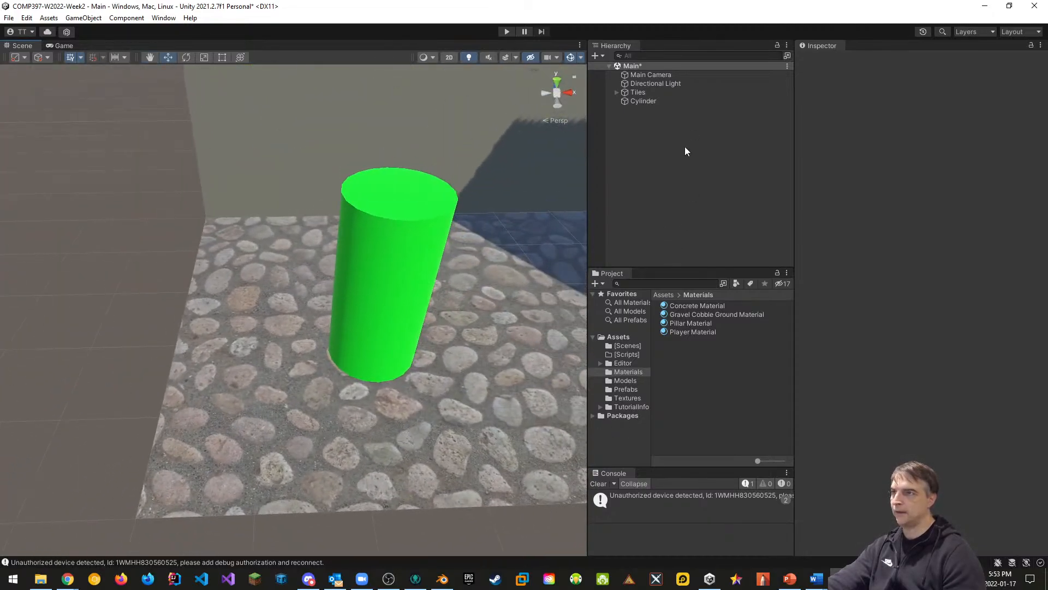
# Step: Rename the Cylinder object in the scene hierarchy as Player
pyautogui.click(642, 102)
pyautogui.click(644, 100)
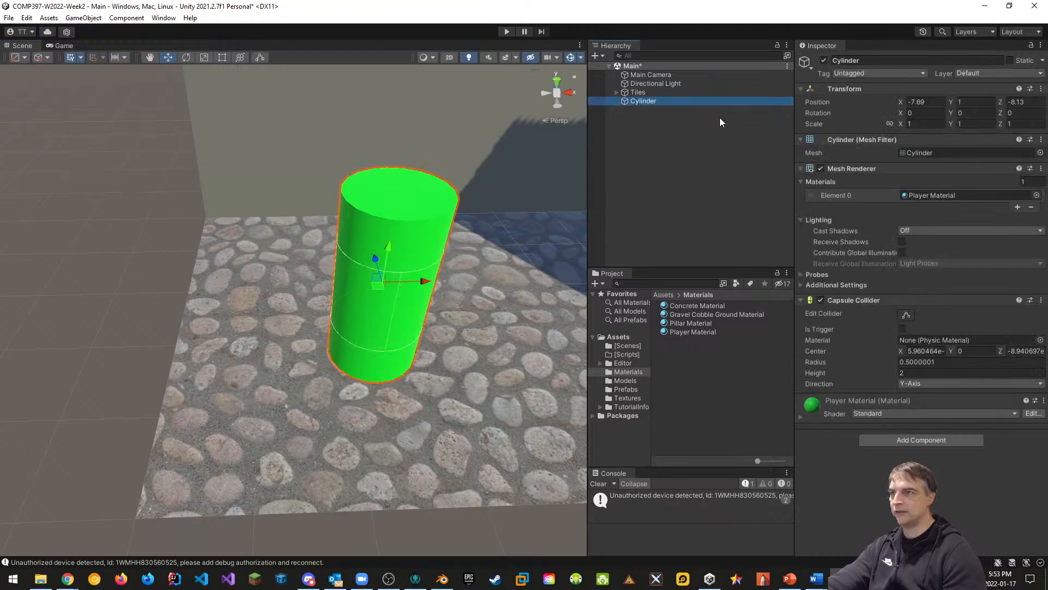
pyautogui.write('Player')
pyautogui.press('Return')
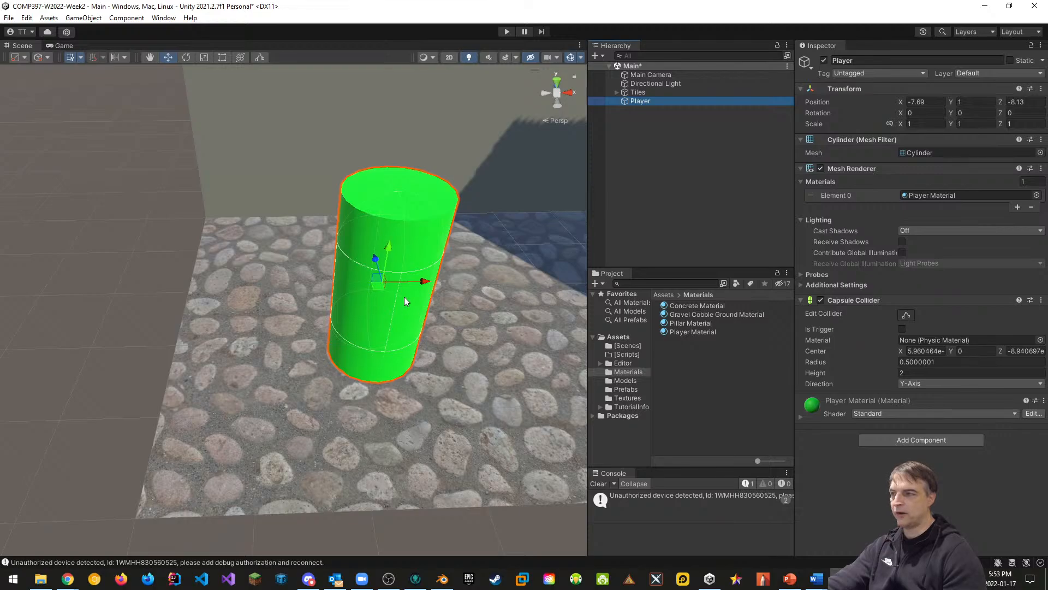
# Step: Open the [Scripts] folder in the project's assets
pyautogui.moveTo(404, 296); pyautogui.dragTo(491, 313, button='right')
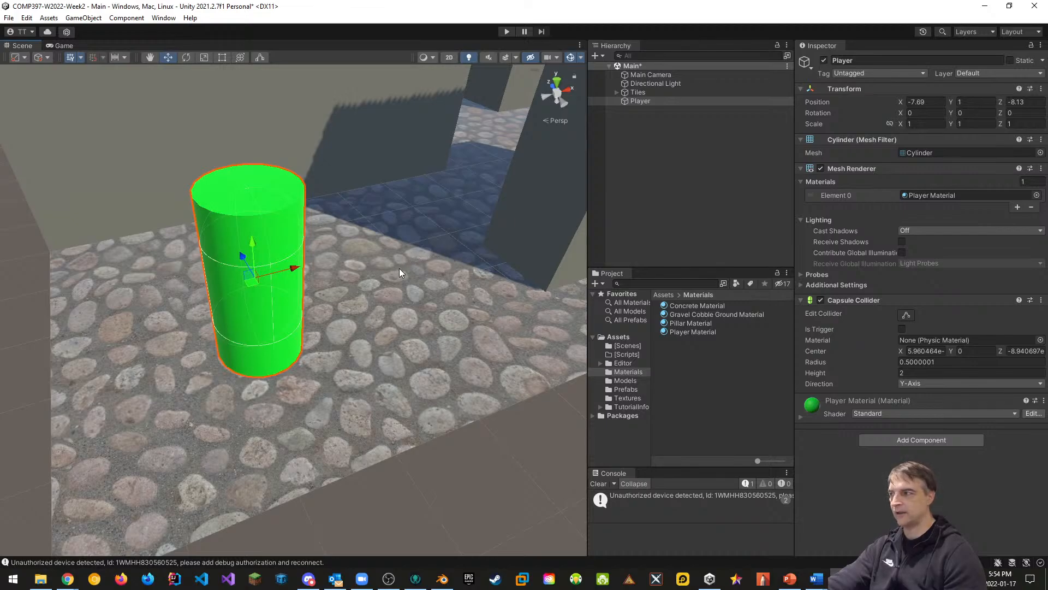
pyautogui.moveTo(352, 264); pyautogui.dragTo(323, 285, button='right')
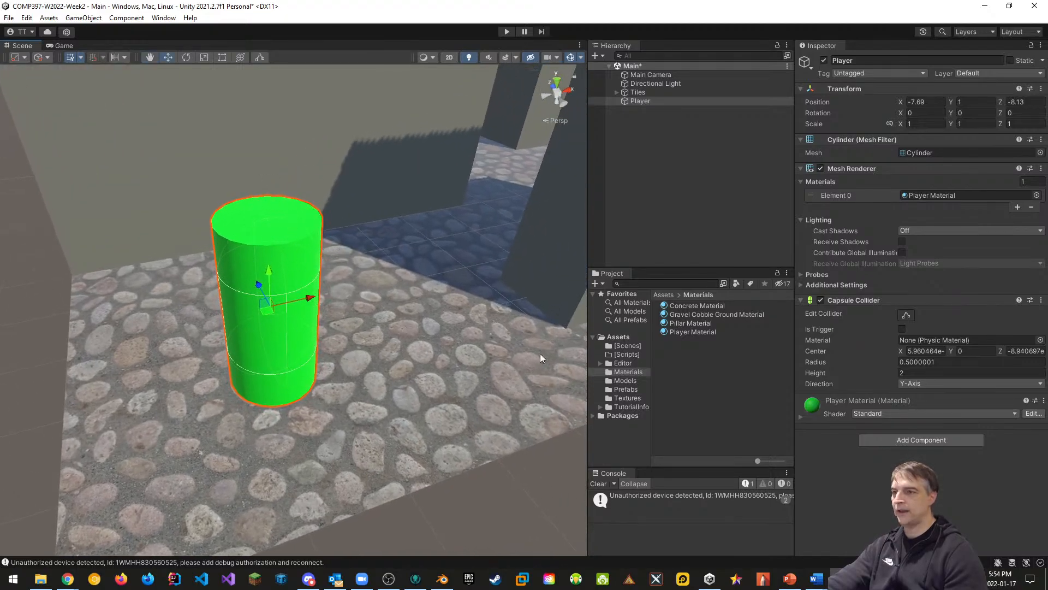
pyautogui.click(628, 355)
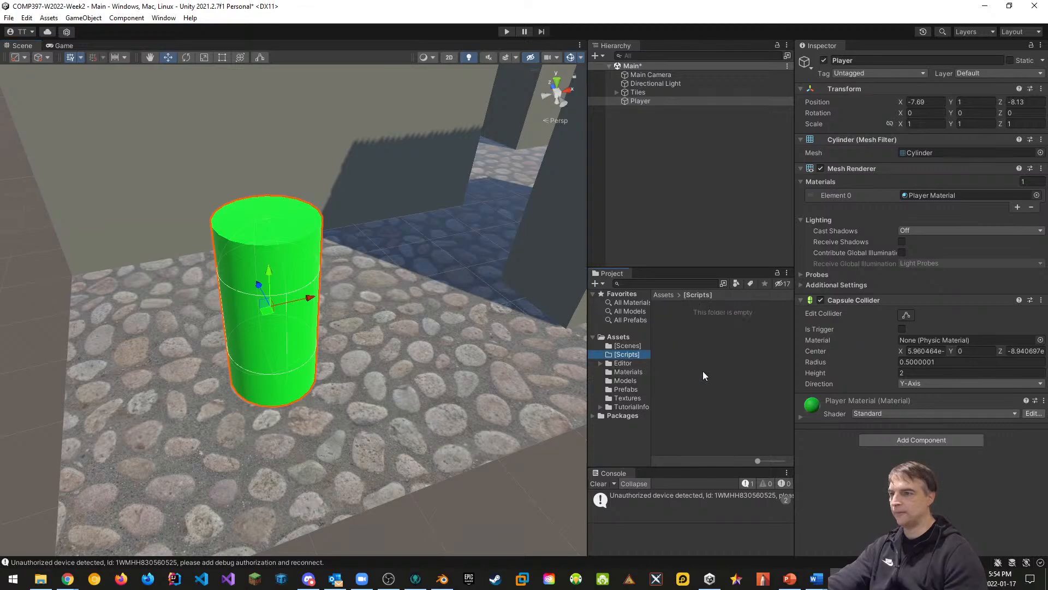
pyautogui.rightClick(672, 323)
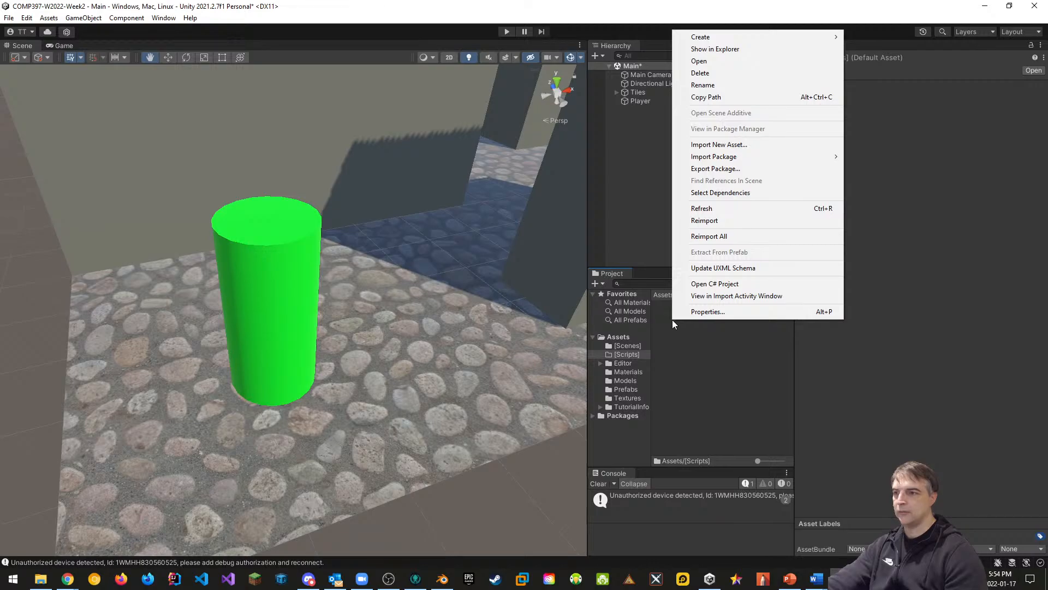
pyautogui.click(657, 389)
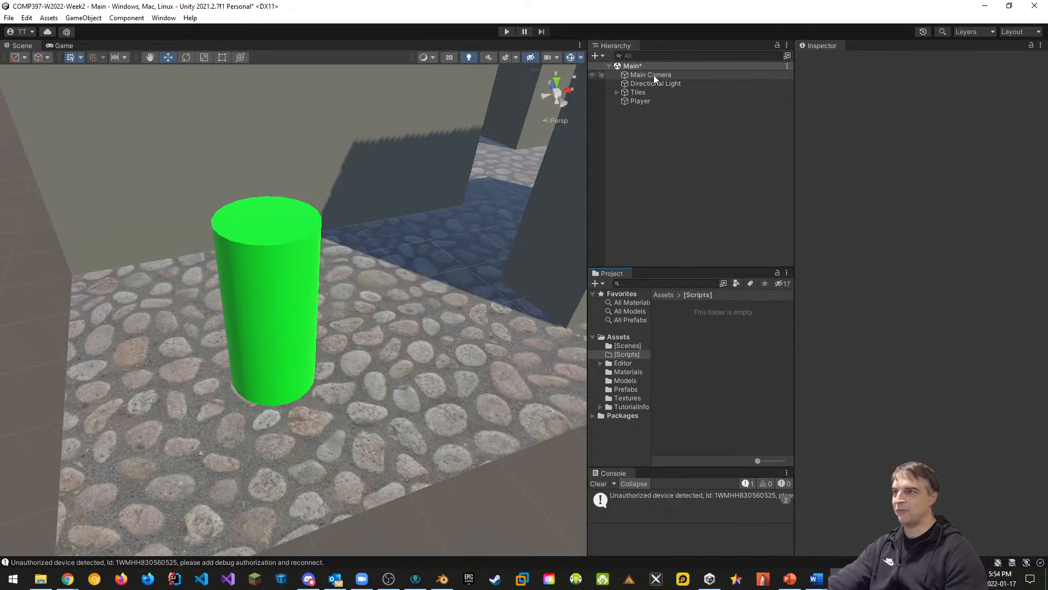
# Step: Make the Main Camera a child of the Player object and reset the camera's transform
pyautogui.moveTo(653, 75); pyautogui.dragTo(643, 102)
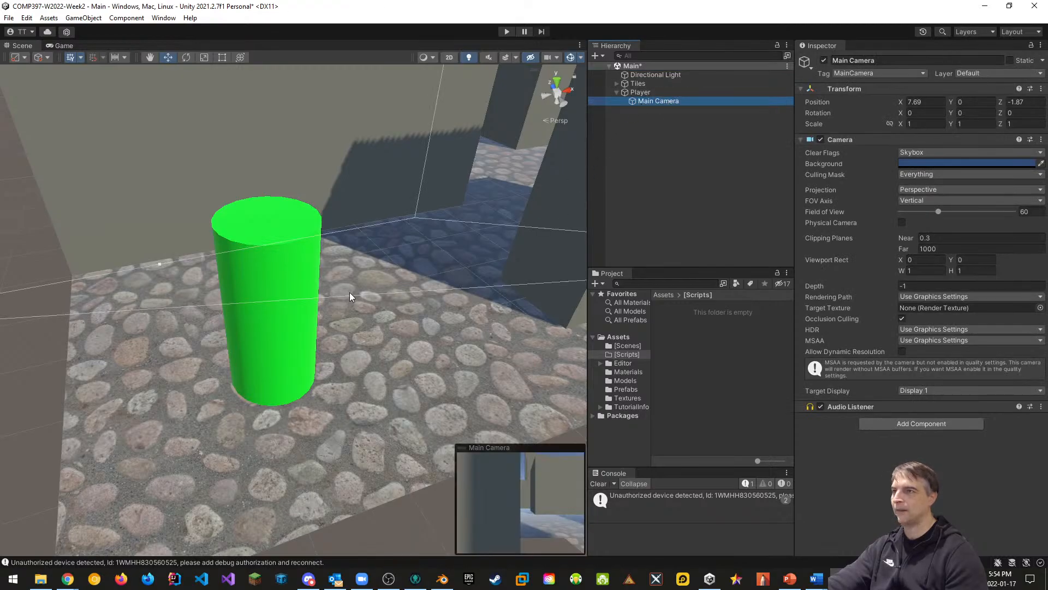
pyautogui.click(639, 92)
pyautogui.click(656, 101)
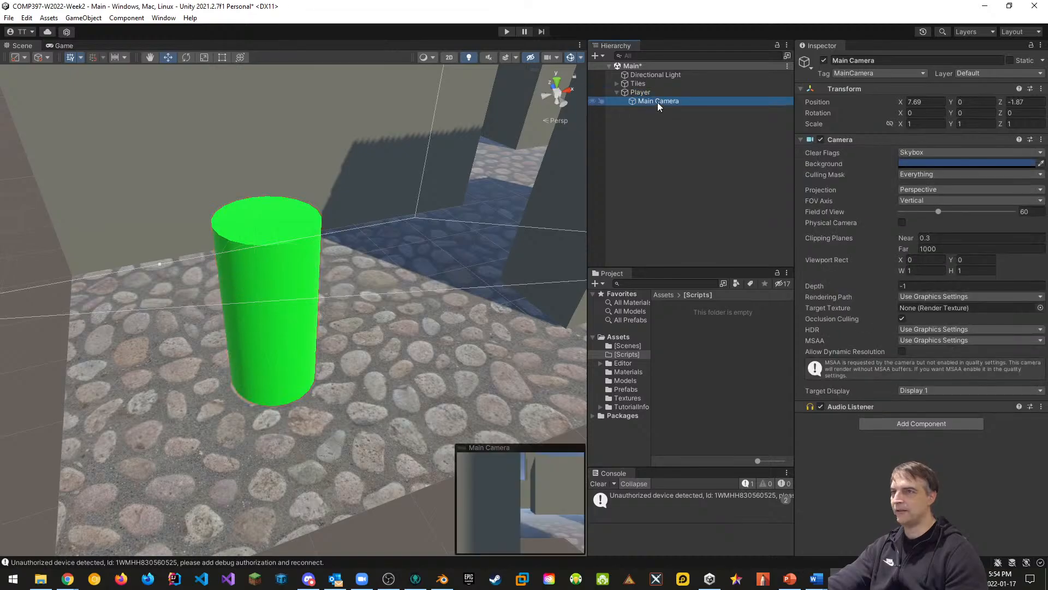
pyautogui.click(1041, 88)
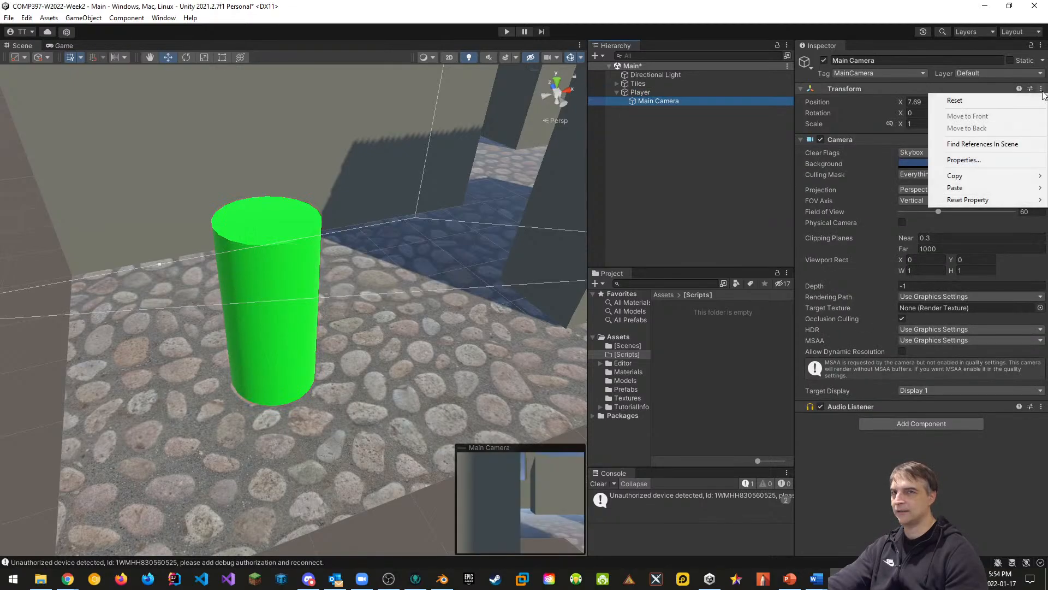
pyautogui.click(977, 101)
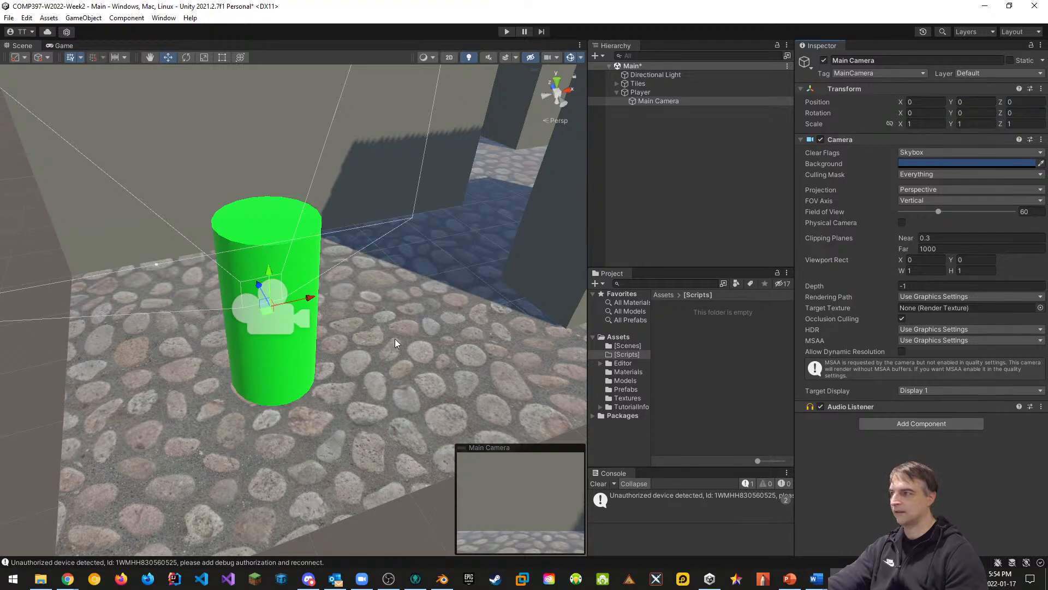
# Step: Raise the Main Camera to near the top of the cylinder and set its Y position to 0.7
pyautogui.moveTo(294, 333); pyautogui.dragTo(274, 304, button='right')
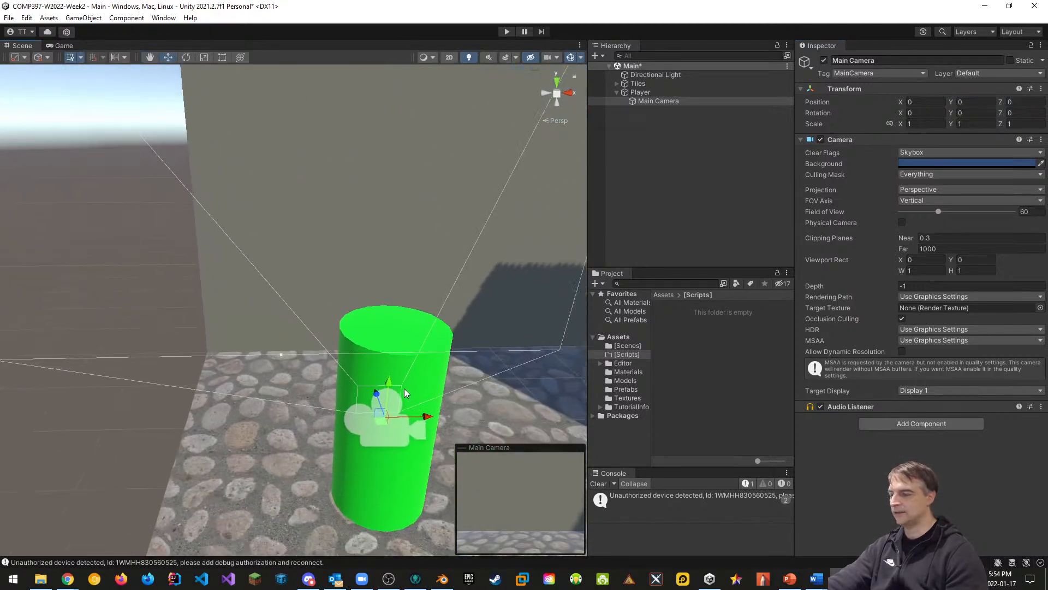
pyautogui.moveTo(389, 385); pyautogui.dragTo(401, 342)
pyautogui.moveTo(397, 353); pyautogui.dragTo(651, 400, button='right')
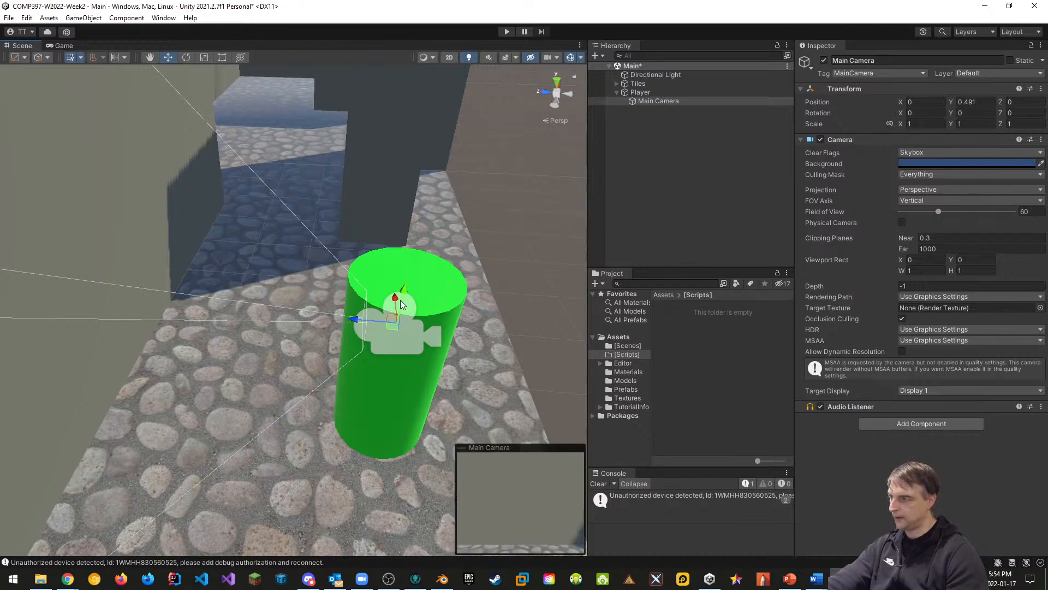
pyautogui.moveTo(402, 305); pyautogui.dragTo(395, 257, button='right')
pyautogui.moveTo(359, 223); pyautogui.dragTo(370, 191)
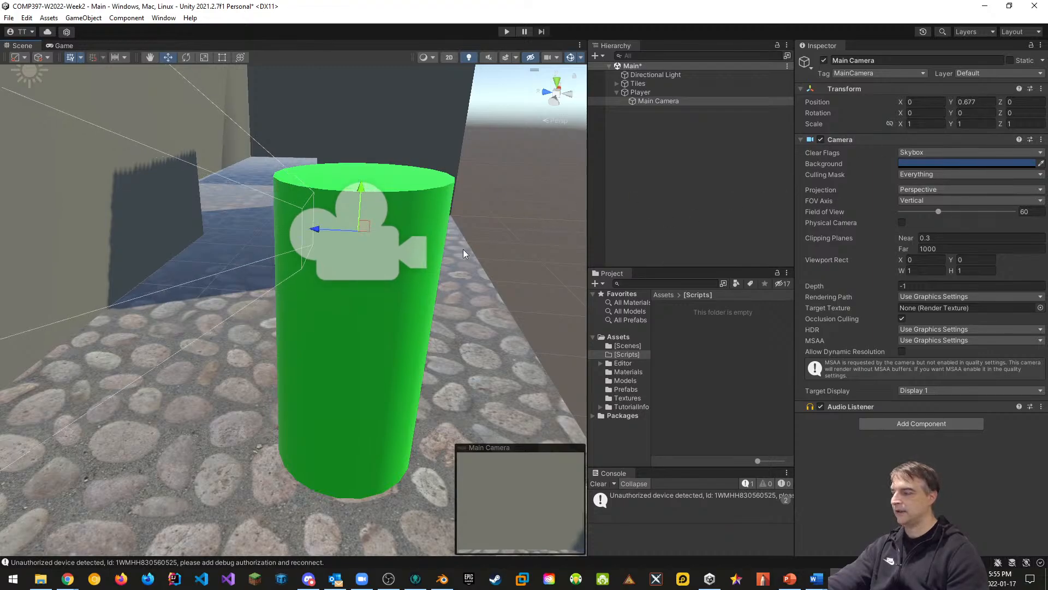
pyautogui.moveTo(359, 189)
pyautogui.mouseDown()
pyautogui.moveTo(377, 145)
pyautogui.moveTo(371, 181)
pyautogui.mouseUp()
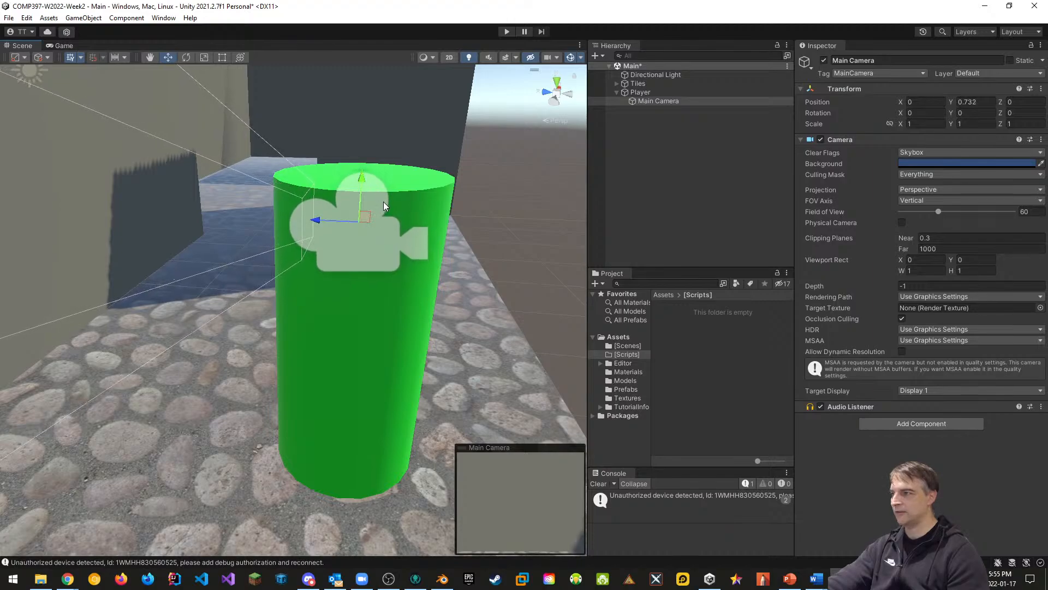
pyautogui.click(989, 102)
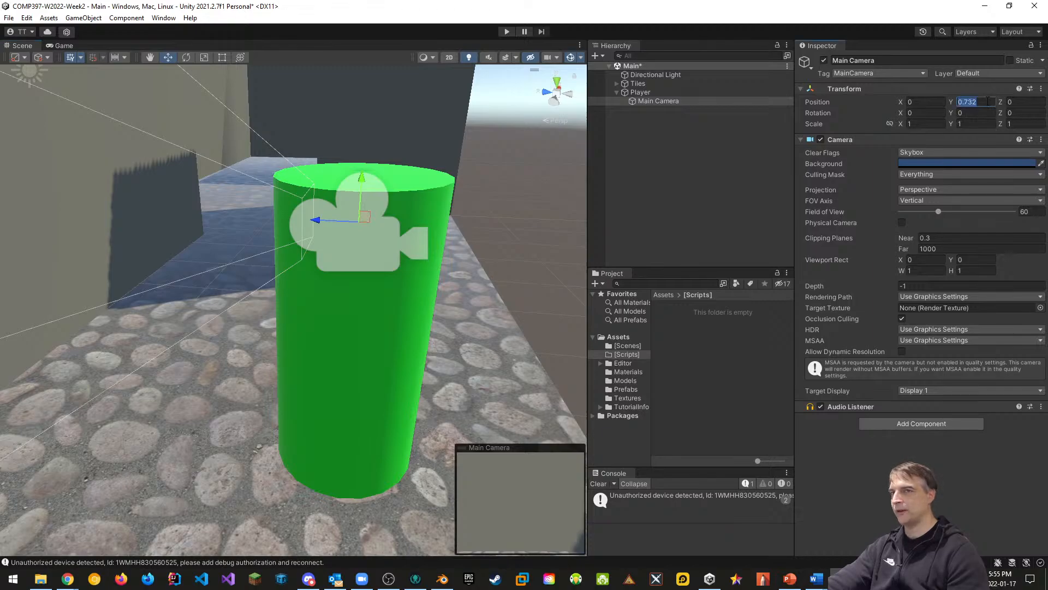
pyautogui.write('0.7')
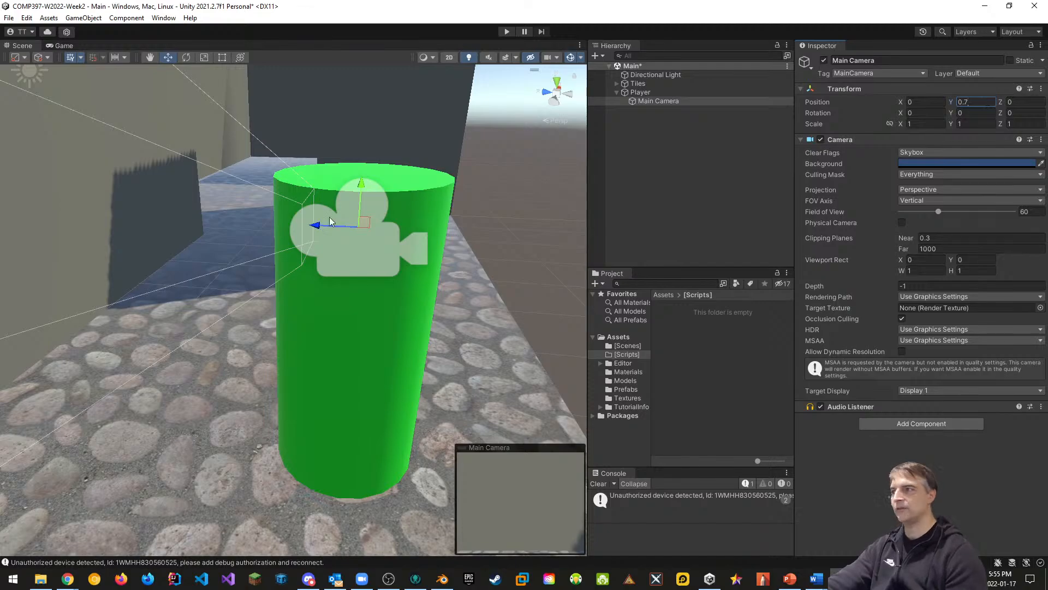
pyautogui.moveTo(444, 240)
pyautogui.keyDown('alt'); pyautogui.mouseDown()
pyautogui.moveTo(393, 249)
pyautogui.moveTo(460, 241)
pyautogui.moveTo(435, 242)
pyautogui.mouseUp(); pyautogui.keyUp('alt')
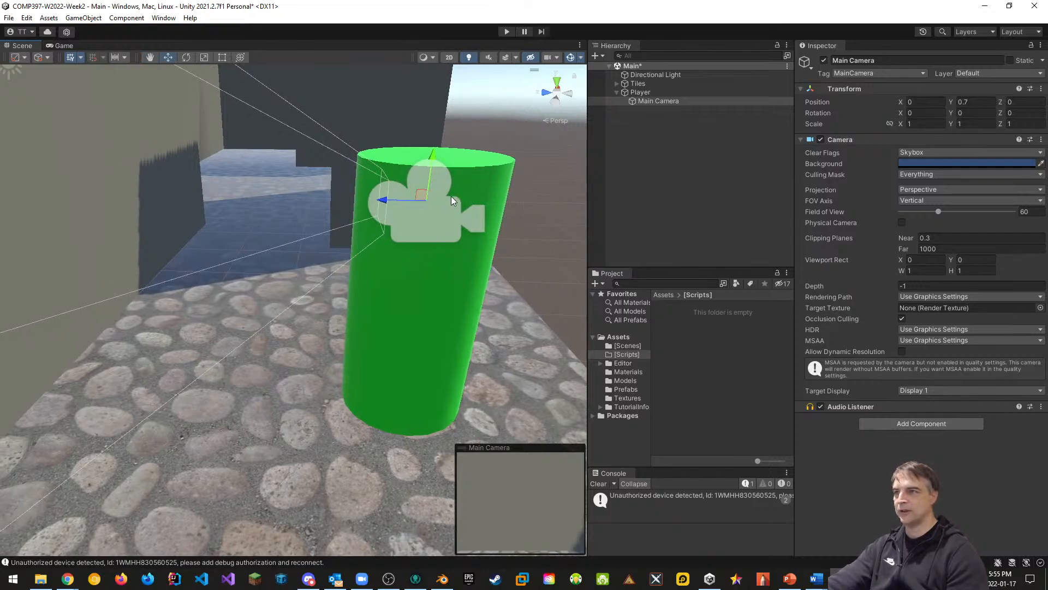
# Step: Assign the built-in Player tag to the Player object
pyautogui.click(641, 92)
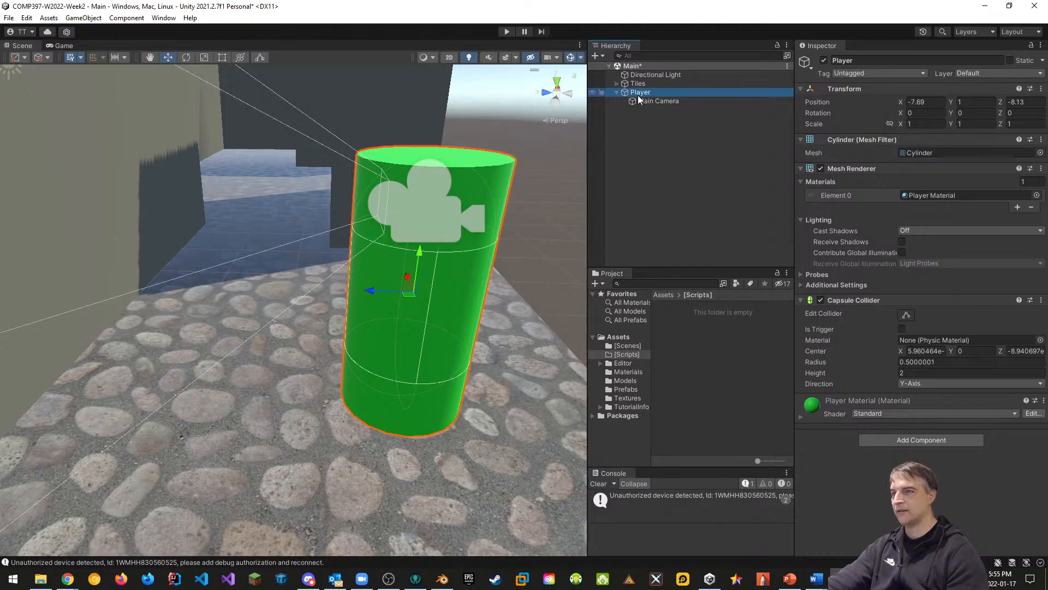
pyautogui.click(870, 73)
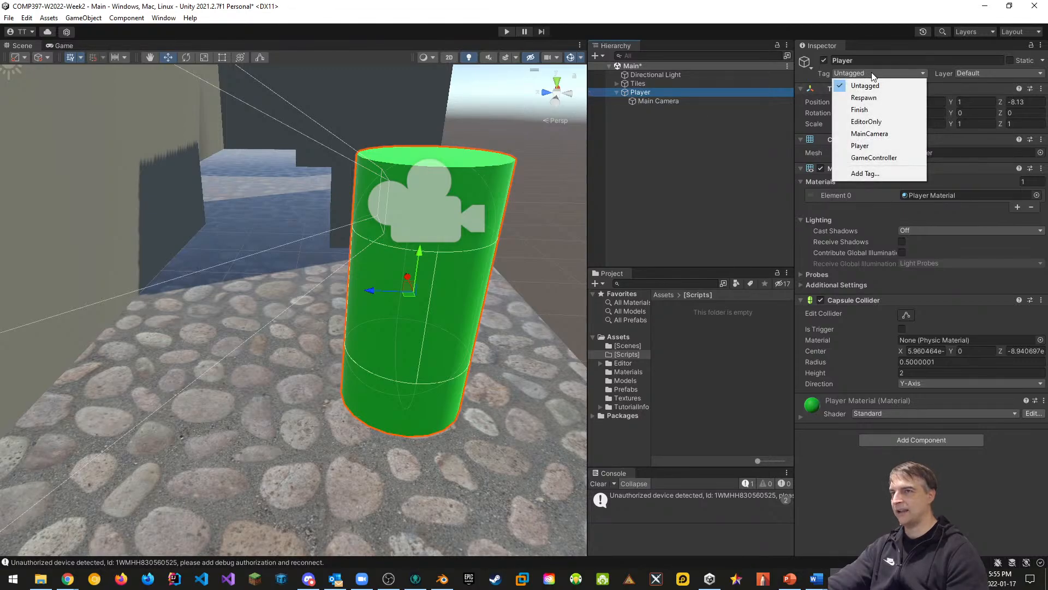
pyautogui.click(863, 144)
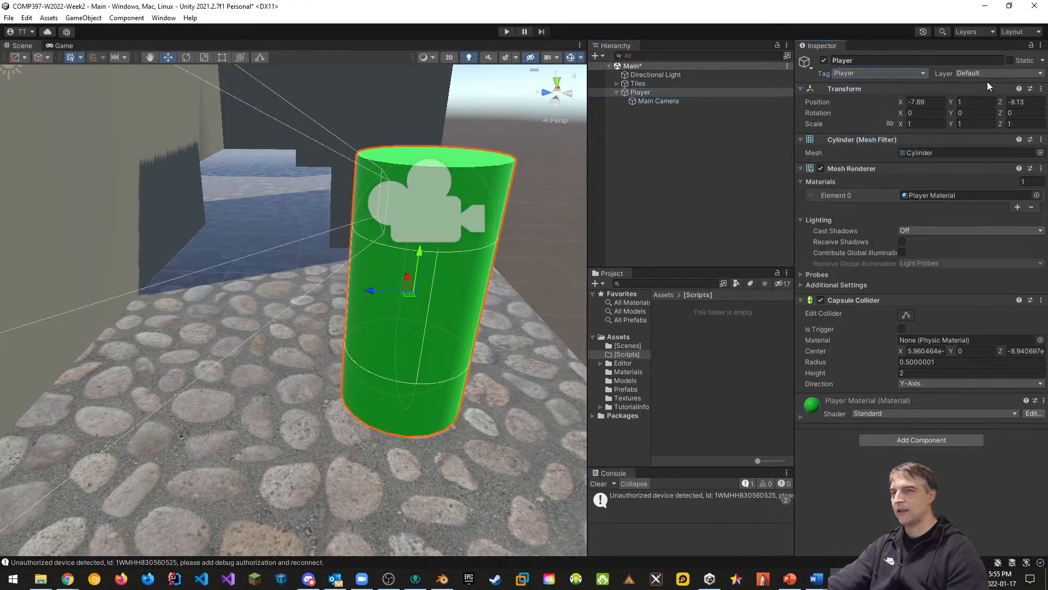
# Step: Add a new layer named Player in the User Layer 3 slot
pyautogui.click(1004, 74)
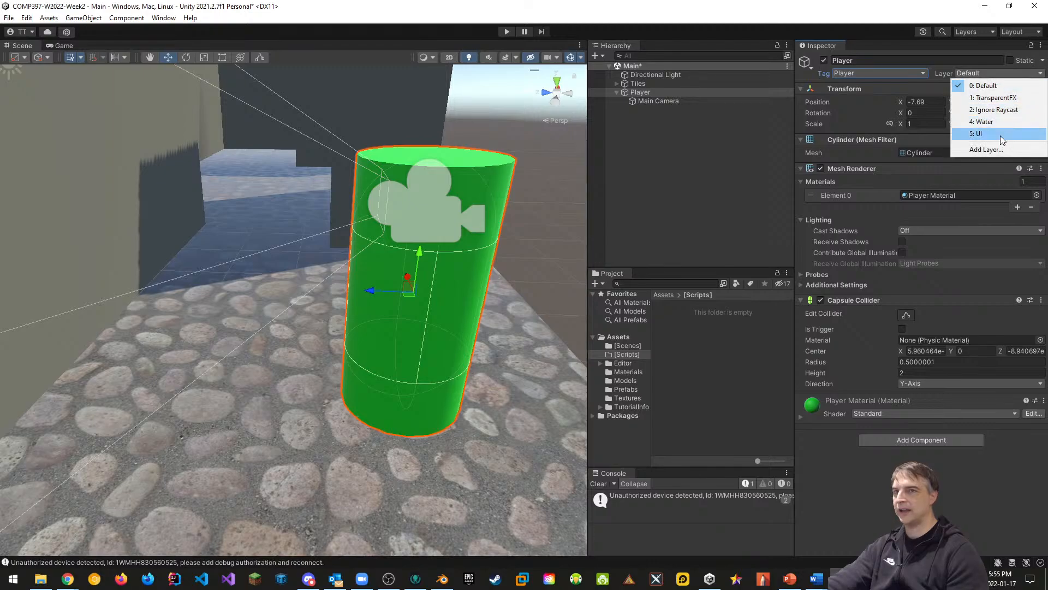
pyautogui.click(985, 149)
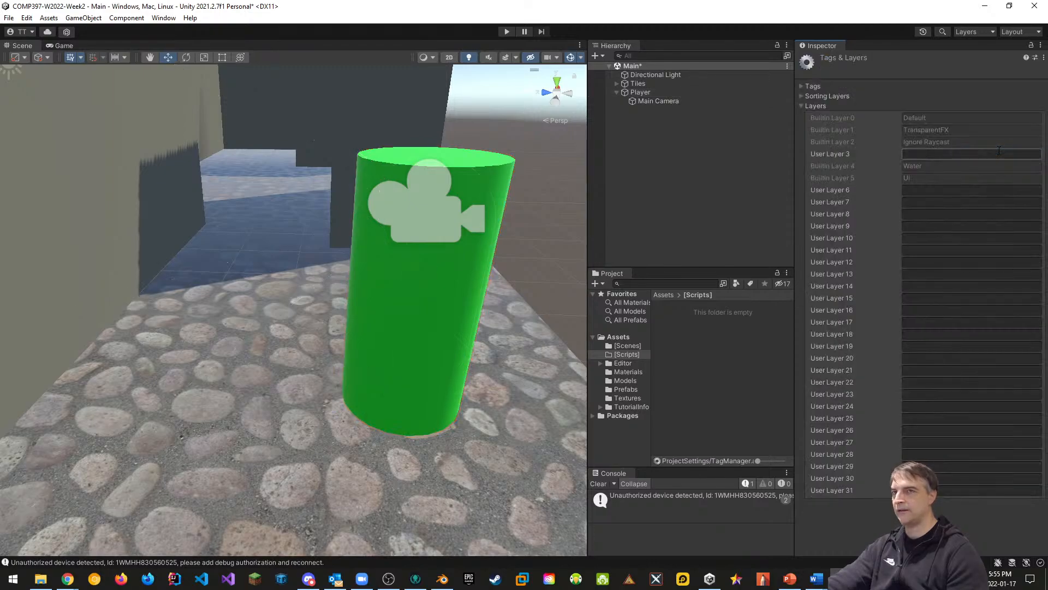
pyautogui.click(942, 153)
pyautogui.write('Player')
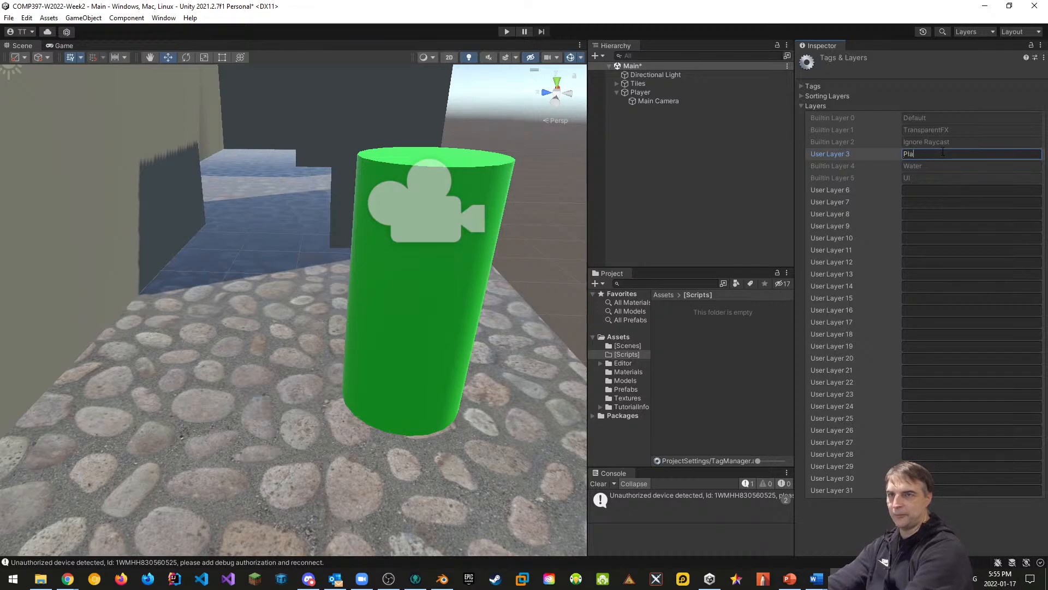
# Step: Assign the Player layer to the Player object only, leaving out its child objects, and select the Main Camera
pyautogui.click(683, 91)
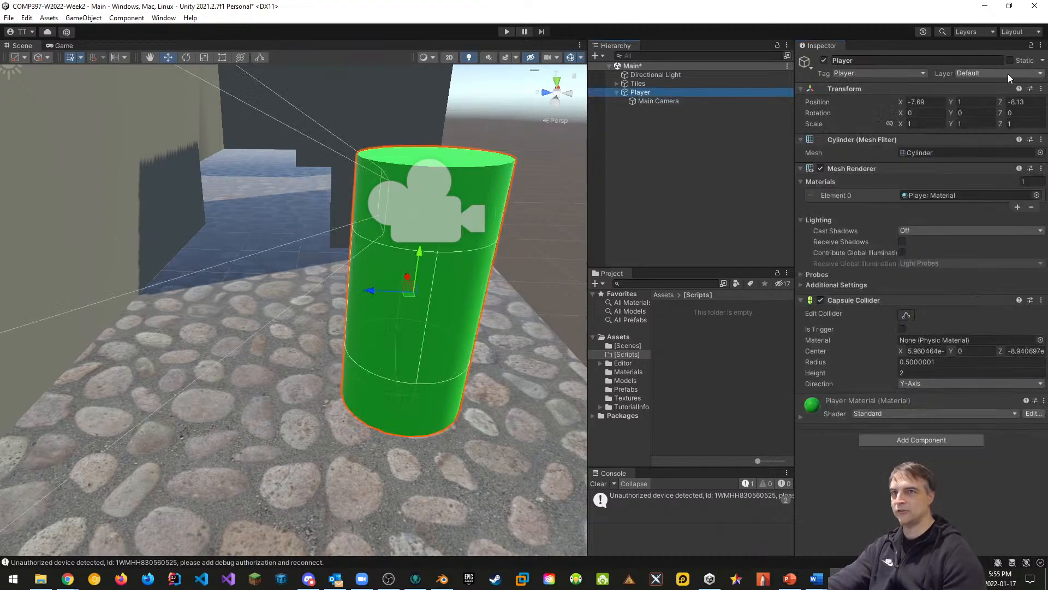
pyautogui.click(1007, 74)
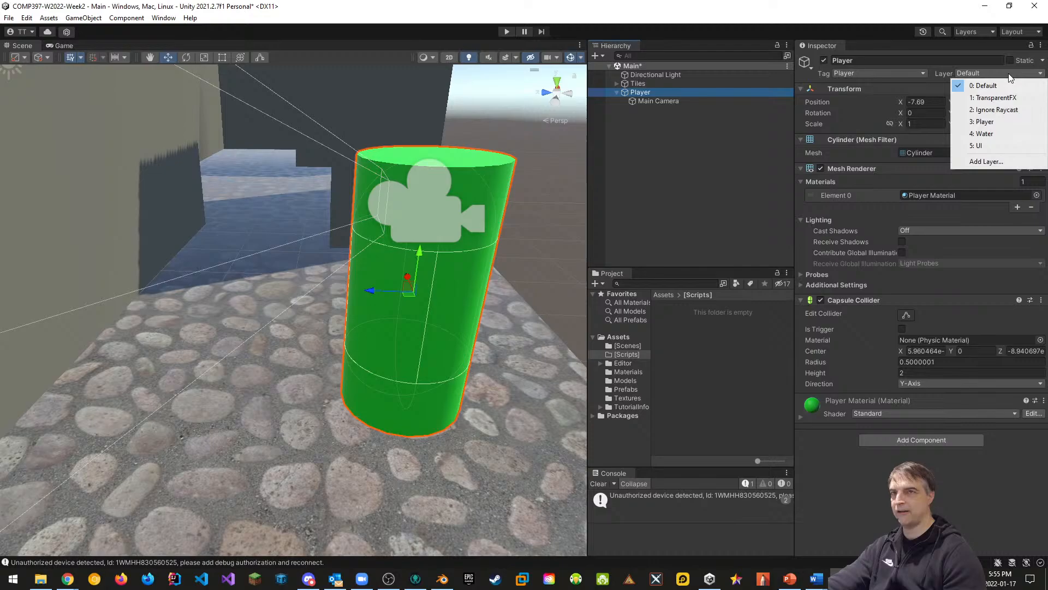
pyautogui.click(983, 161)
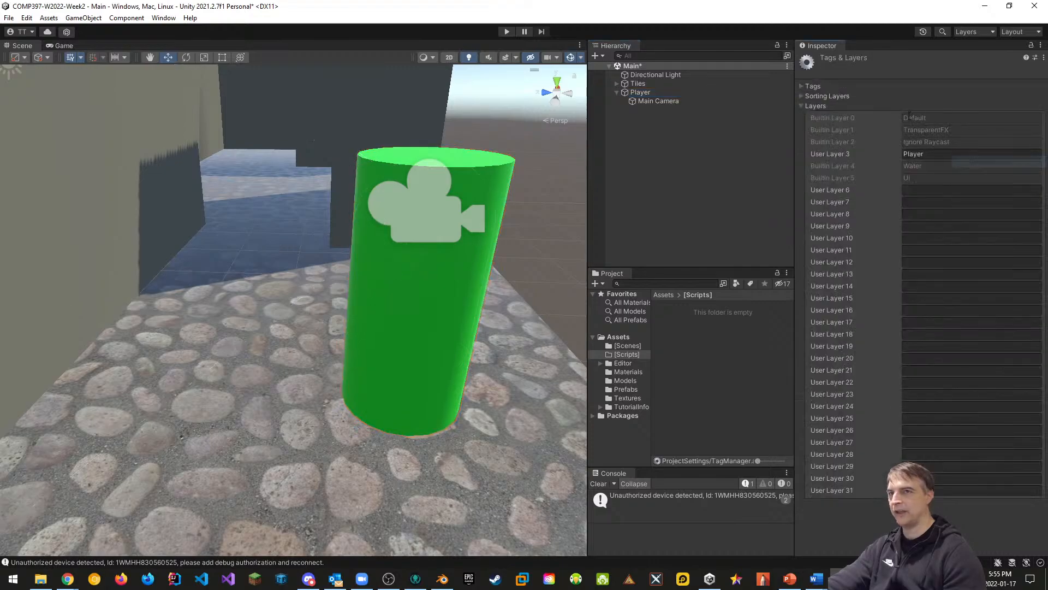
pyautogui.click(646, 93)
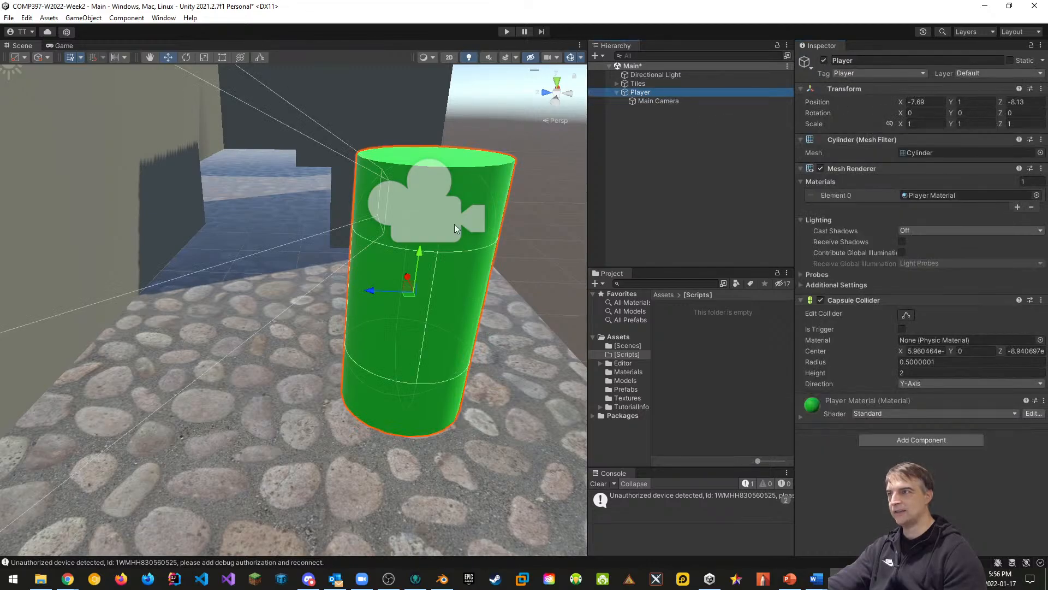
pyautogui.click(982, 74)
pyautogui.click(986, 122)
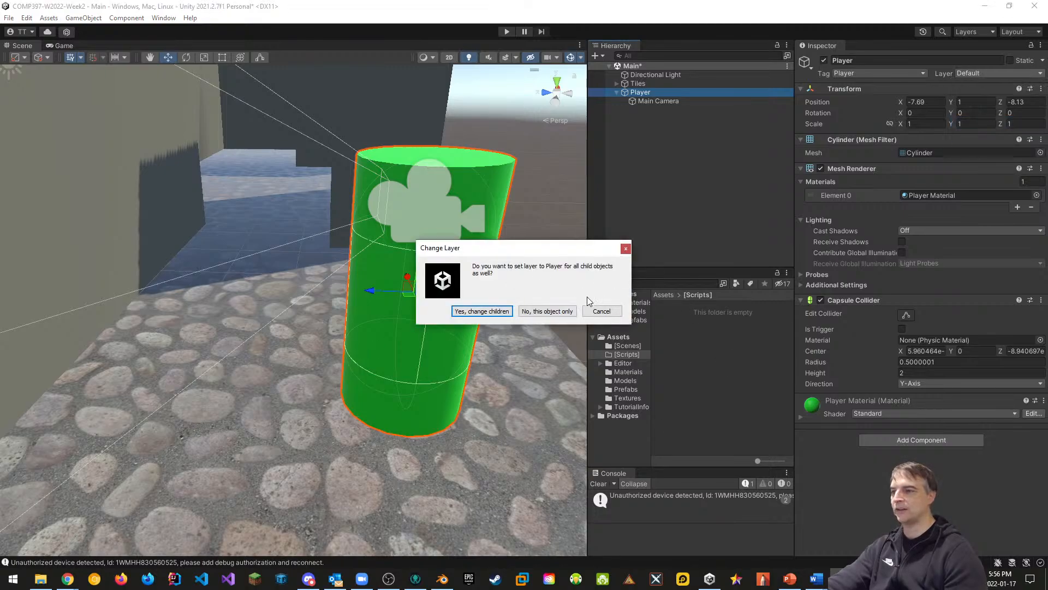
pyautogui.click(553, 312)
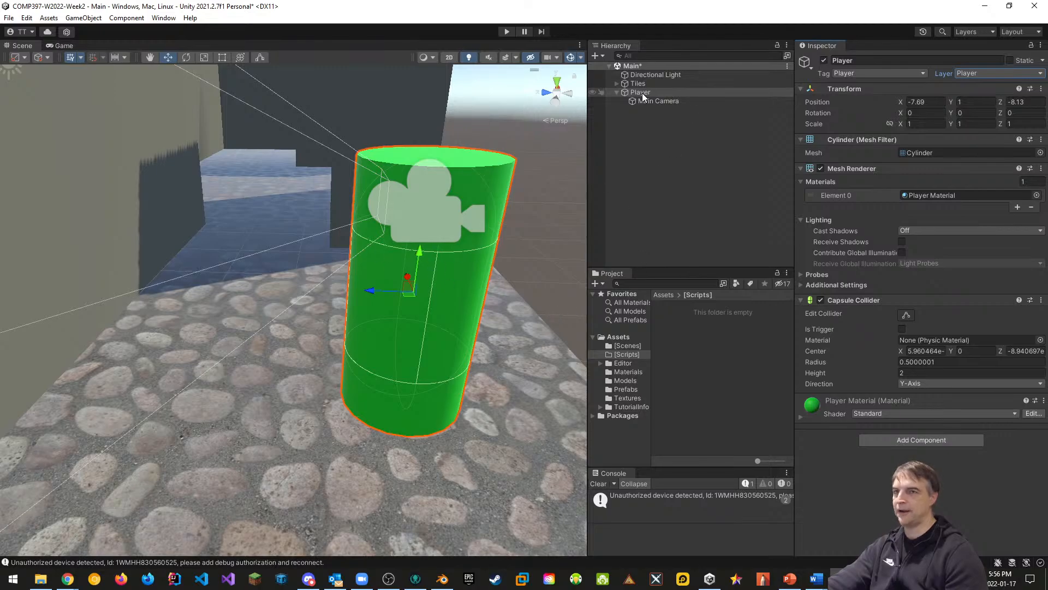
pyautogui.click(658, 101)
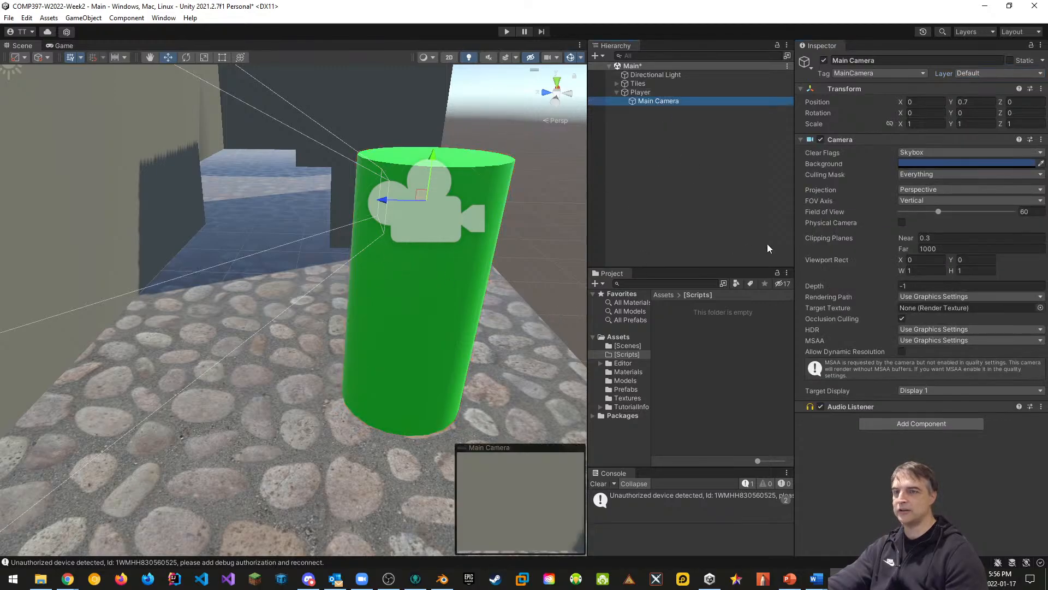
# Step: Exclude the Player layer from the Main Camera's culling mask
pyautogui.click(937, 175)
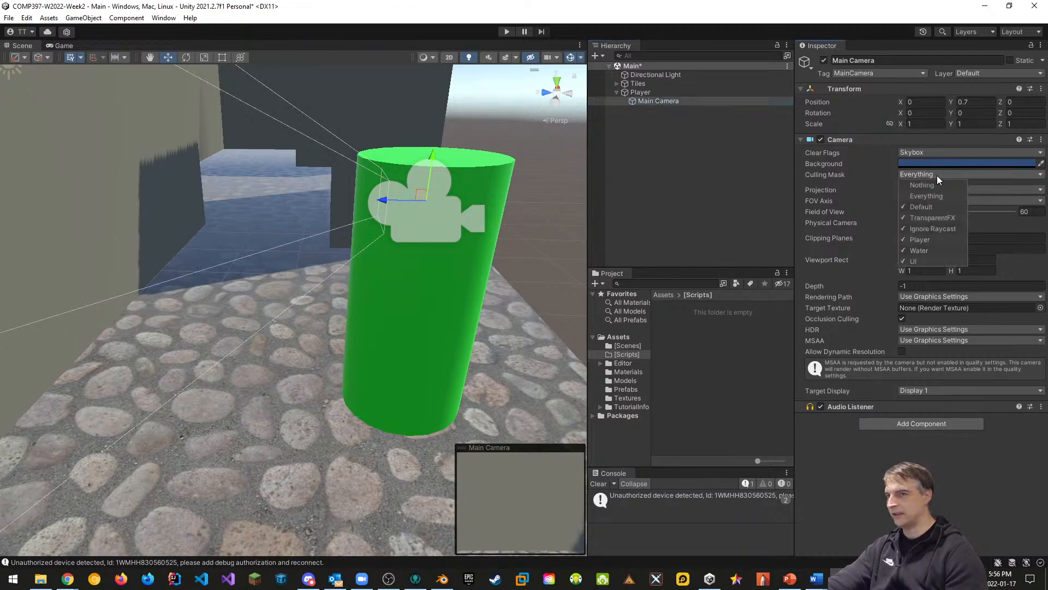
pyautogui.click(911, 240)
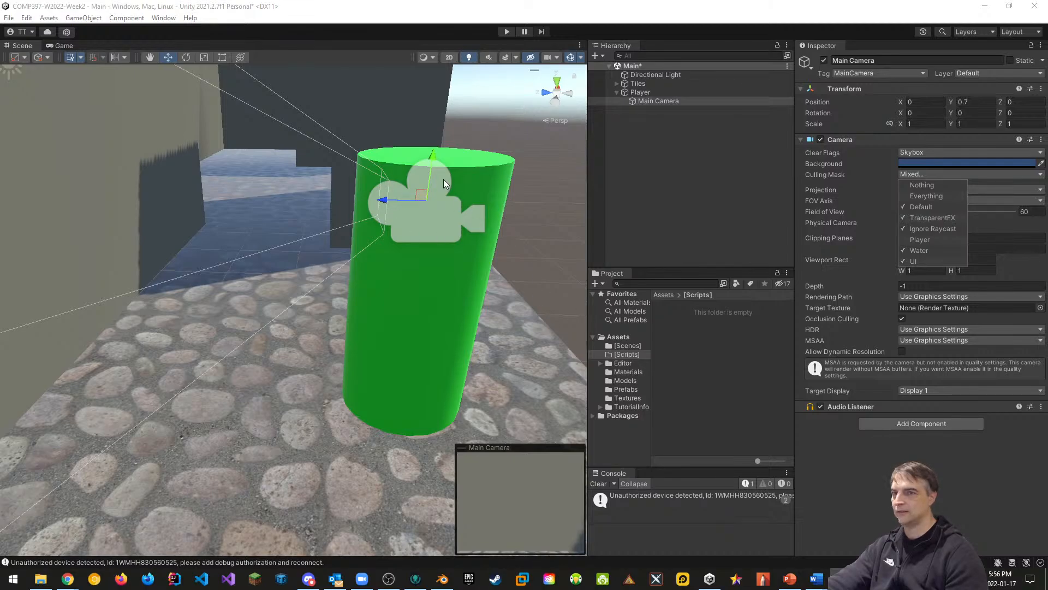
pyautogui.moveTo(464, 212); pyautogui.dragTo(236, 232, button='right')
pyautogui.press('d')
pyautogui.press('d')
pyautogui.press('s')
pyautogui.press('a')
# Step: Start Play mode and dock the Game view beneath the Scene view, giving the Game view slightly less than half the height
pyautogui.click(65, 46)
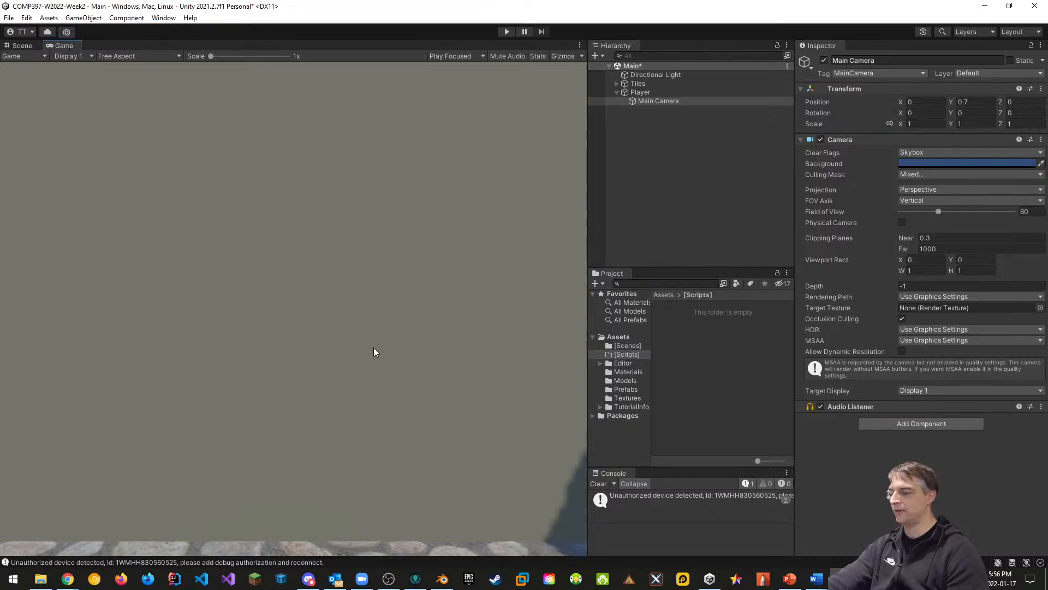
pyautogui.click(508, 32)
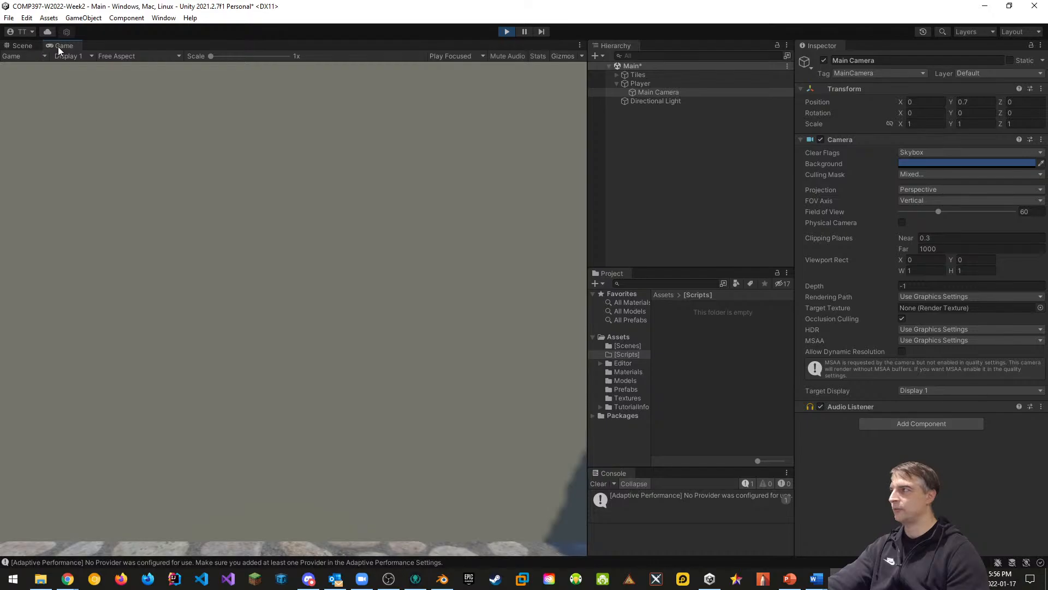
pyautogui.moveTo(58, 47); pyautogui.dragTo(214, 443)
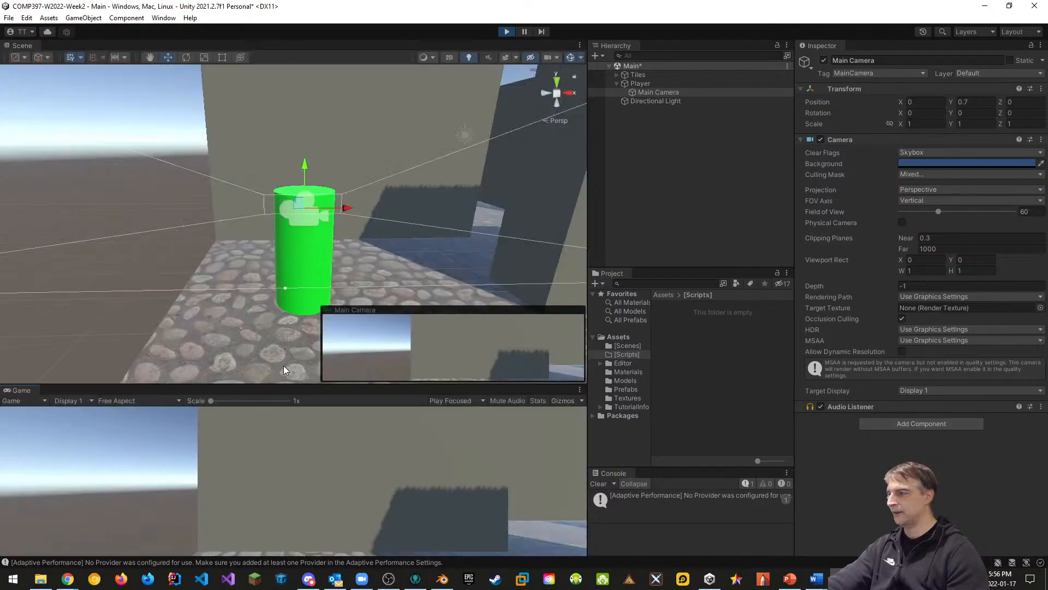
pyautogui.moveTo(280, 384); pyautogui.dragTo(280, 309)
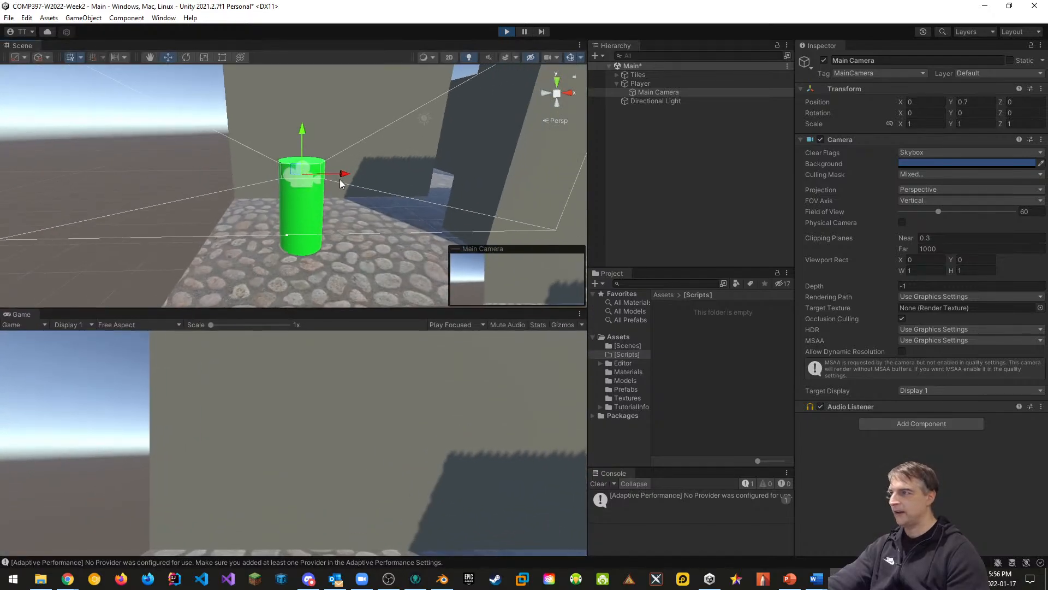
# Step: Test whether the camera follows the Player by shifting the Player along X to about -6.65 in Play mode, and stop Play mode
pyautogui.moveTo(344, 176); pyautogui.dragTo(368, 178)
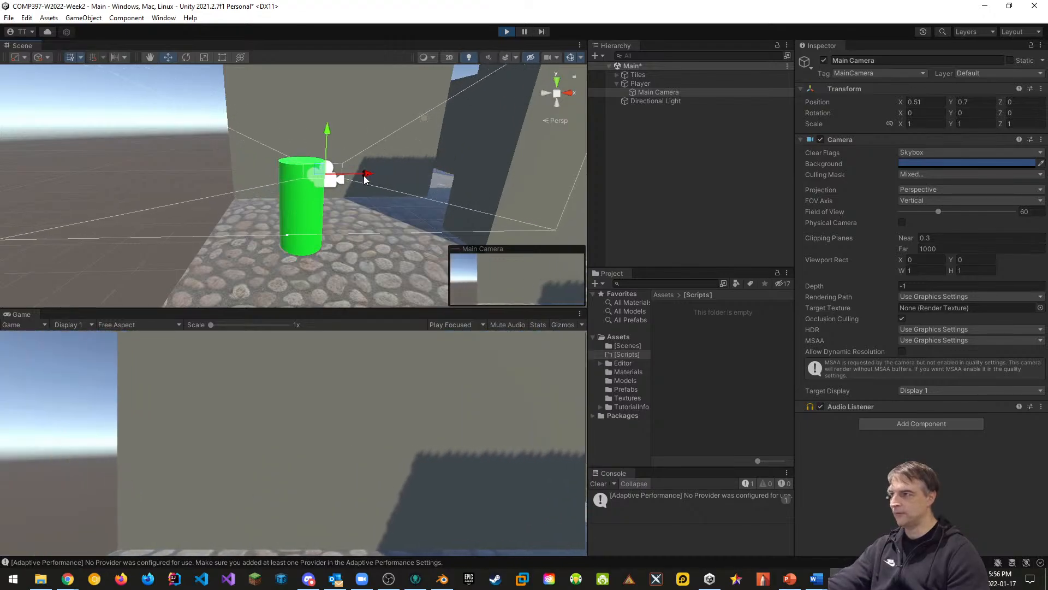
pyautogui.hotkey('ctrl', 'z')
pyautogui.click(642, 84)
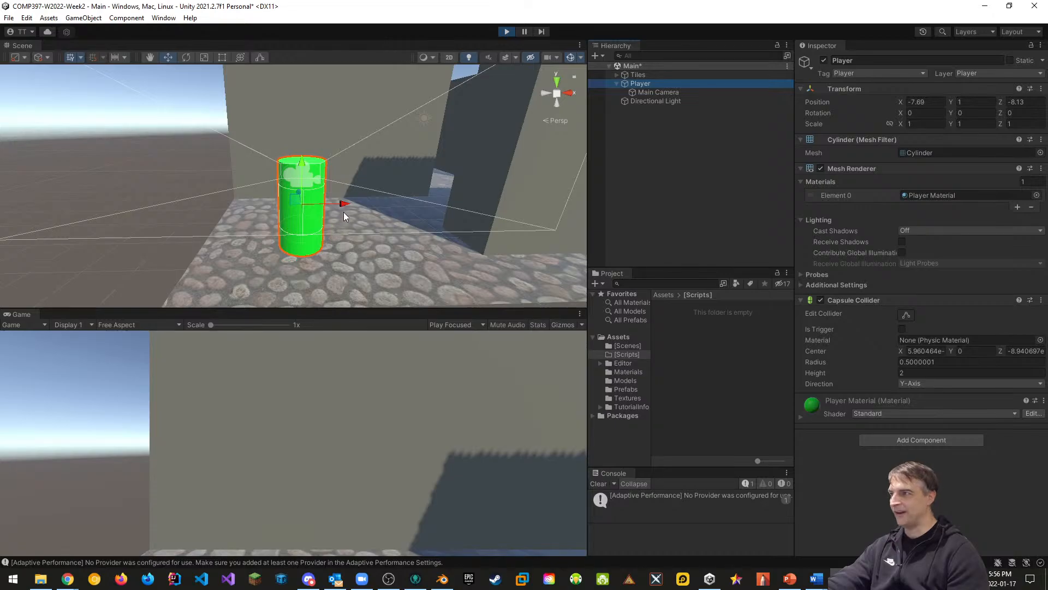
pyautogui.moveTo(344, 204); pyautogui.dragTo(390, 215)
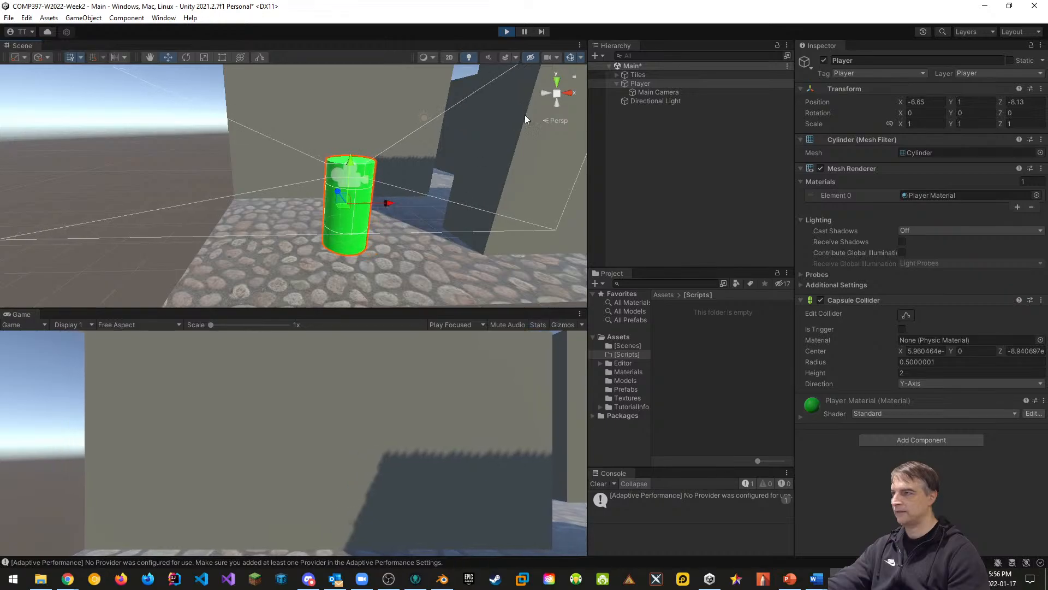
pyautogui.click(507, 32)
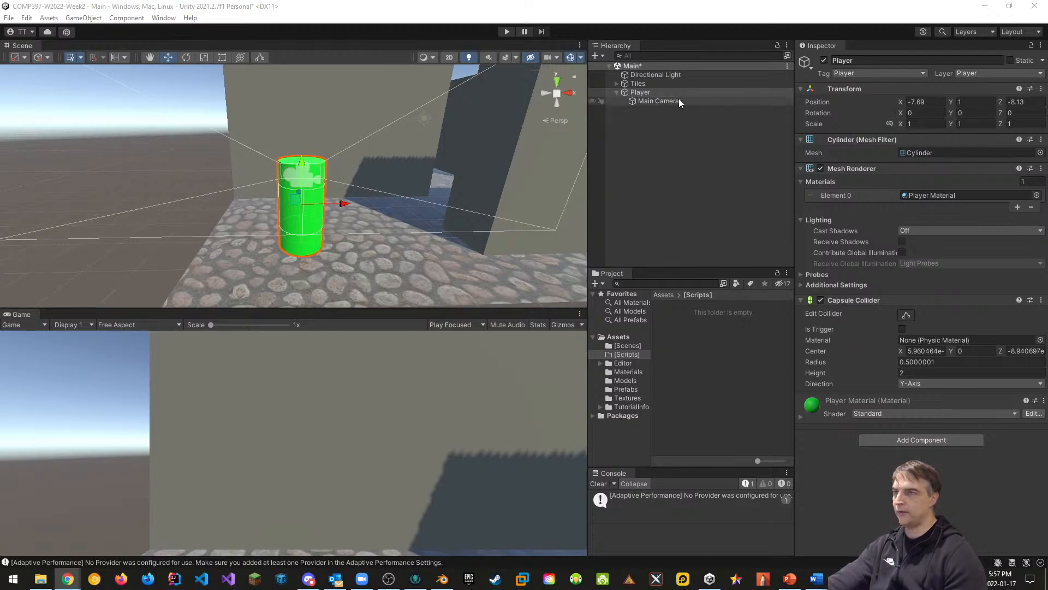
# Step: Create a C# script named CameraController in the [Scripts] folder and open it in Visual Studio
pyautogui.click(661, 100)
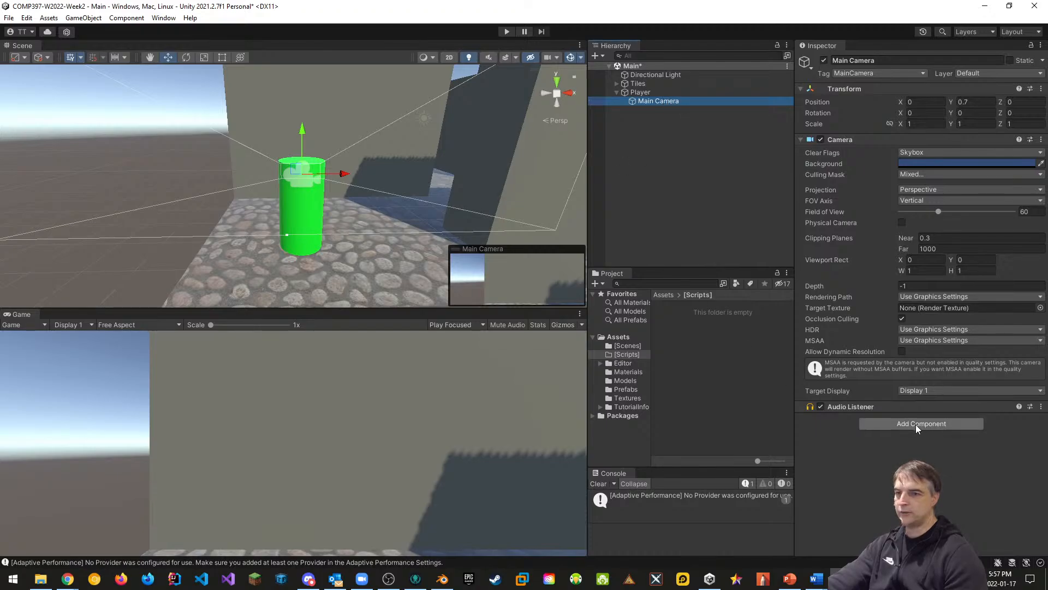
pyautogui.rightClick(682, 323)
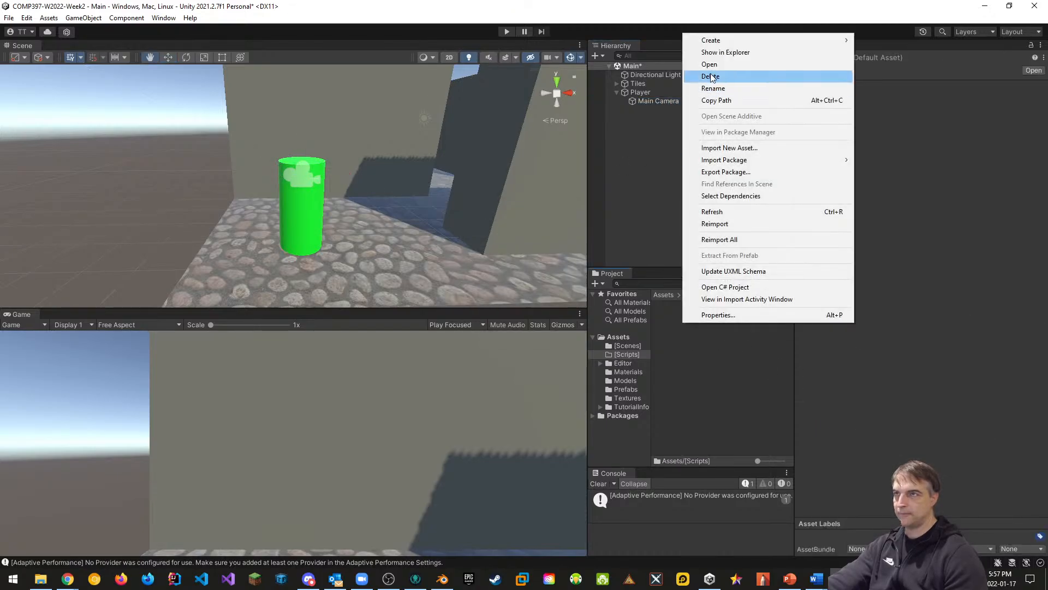
pyautogui.moveTo(714, 44)
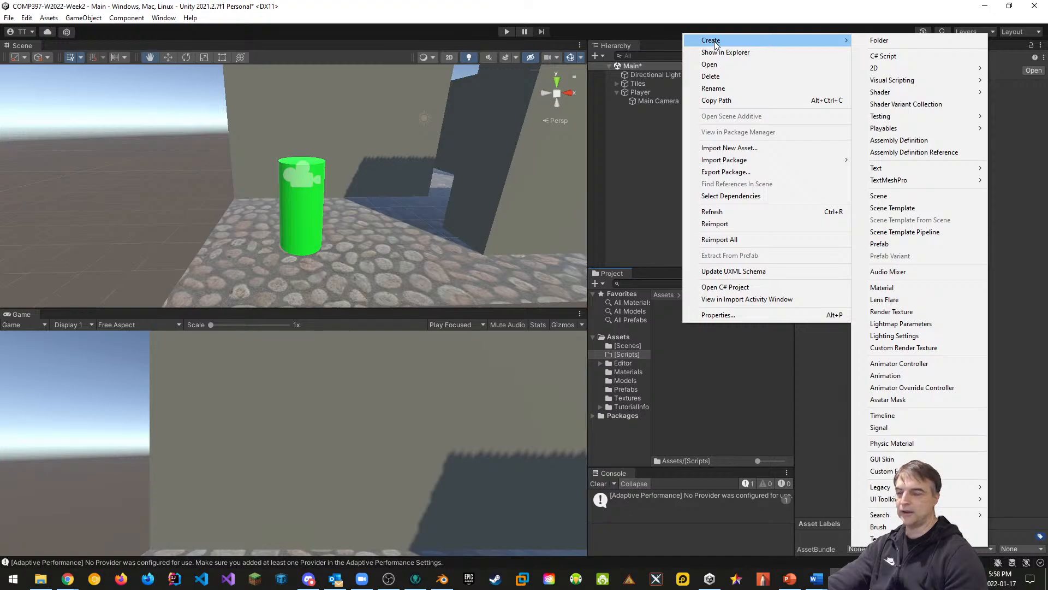
pyautogui.click(883, 56)
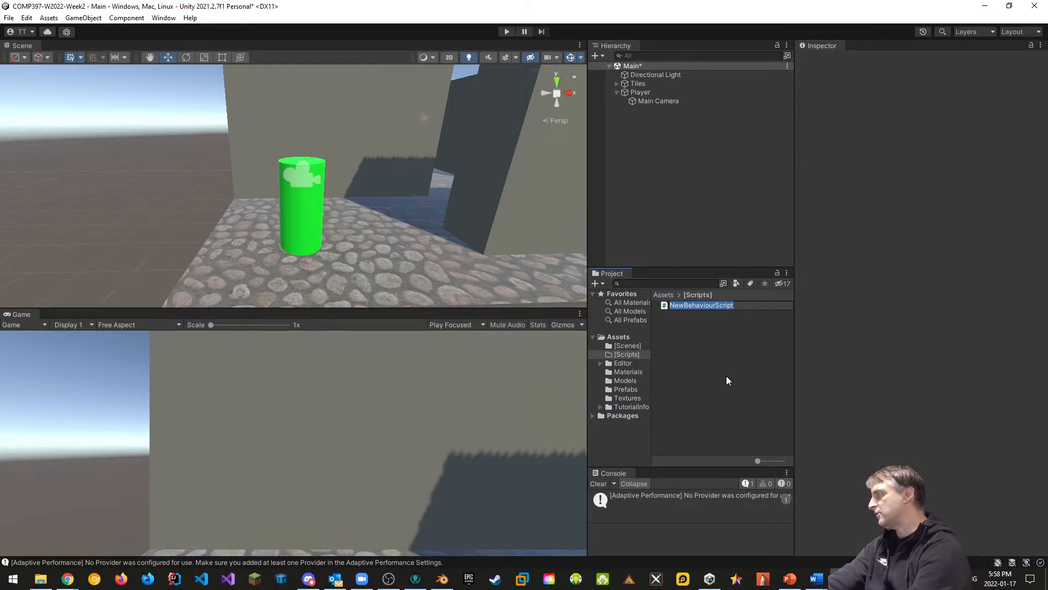
pyautogui.write('Camera')
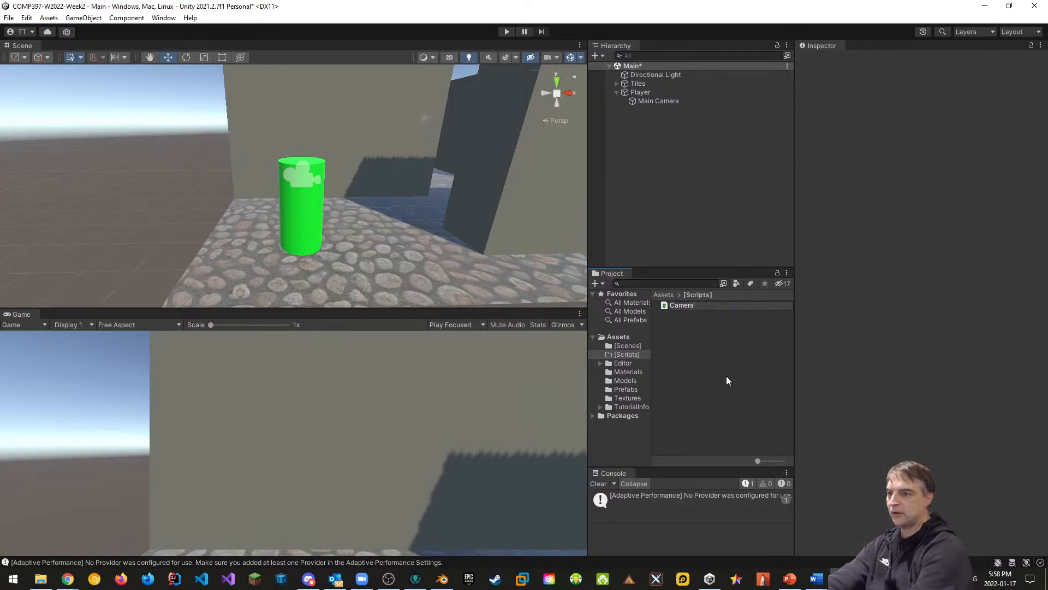
pyautogui.write('Controller')
pyautogui.press('Return')
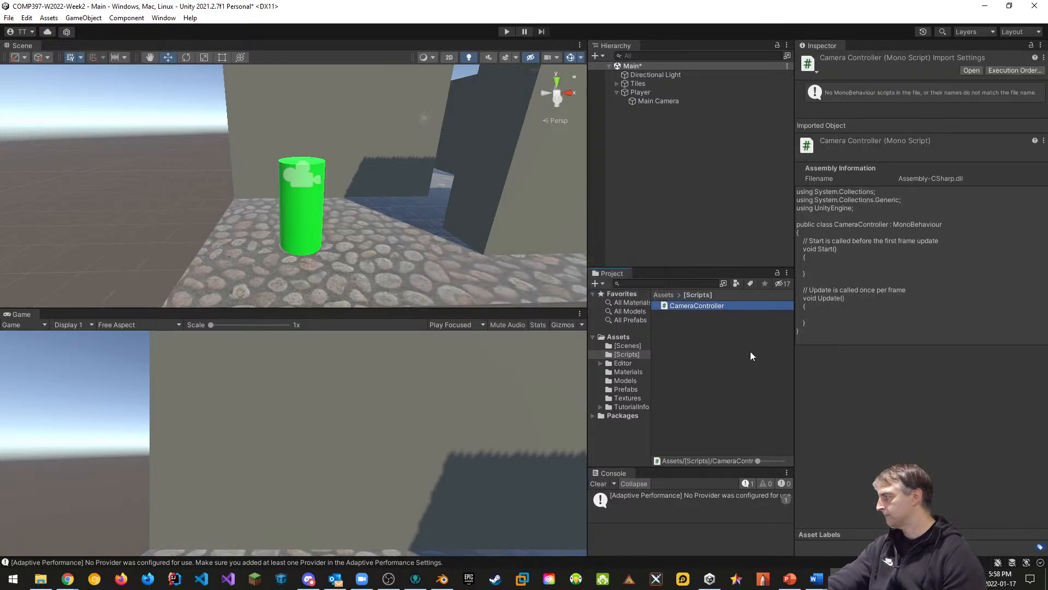
pyautogui.doubleClick(705, 305)
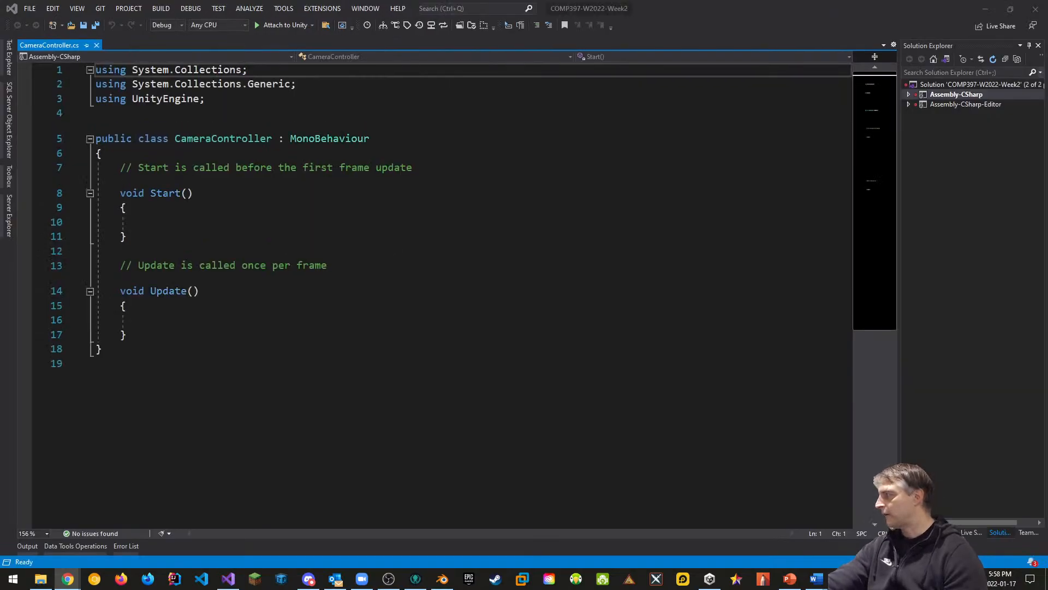
# Step: Declare the field public float mouseSensitivity = 1000.0f; at the start of the CameraController class
pyautogui.click(196, 155)
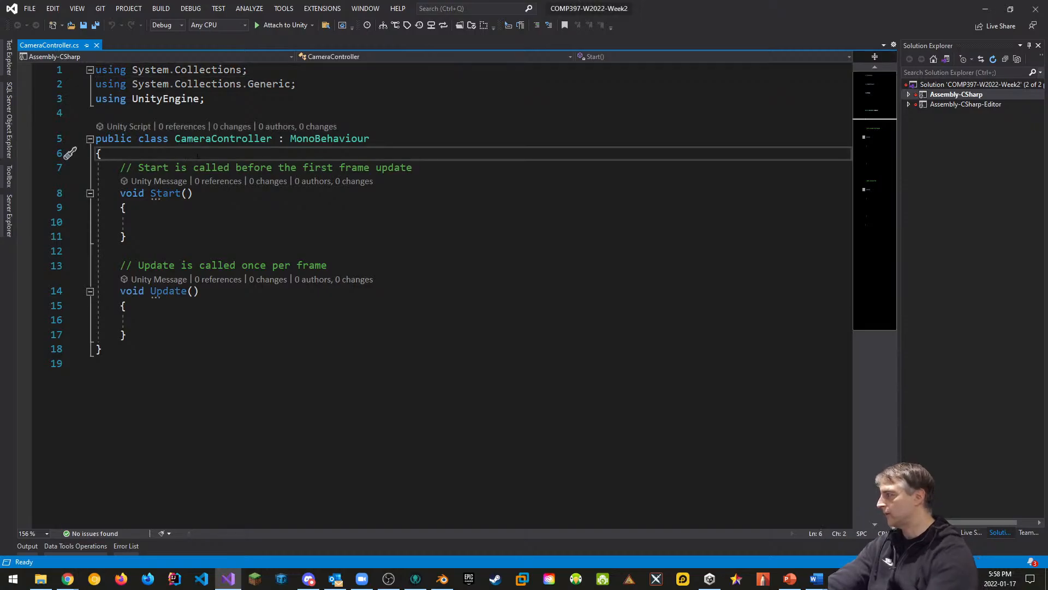
pyautogui.press('Return')
pyautogui.write('public')
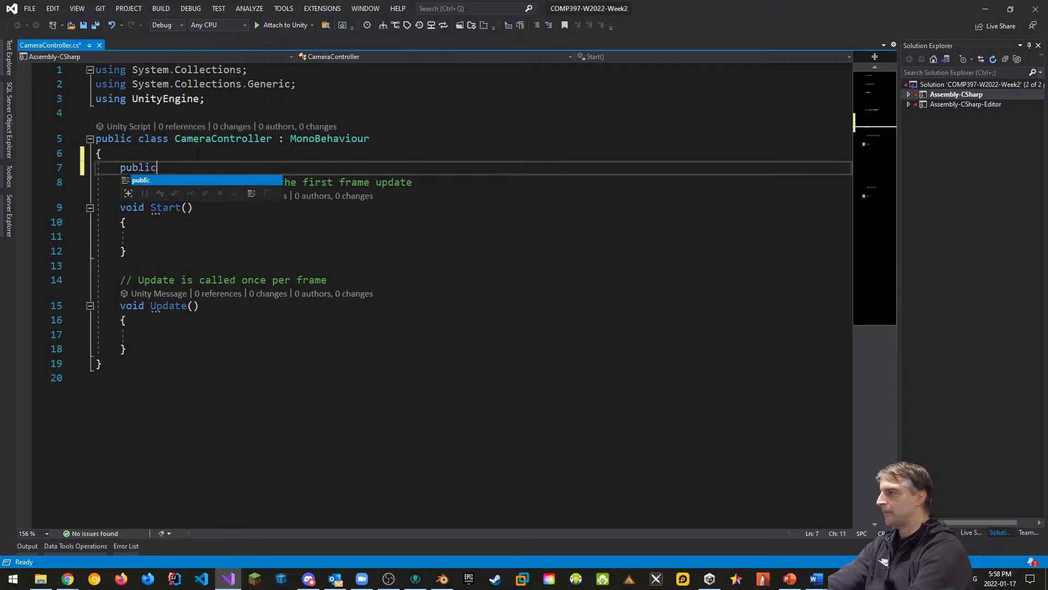
pyautogui.write(' float ')
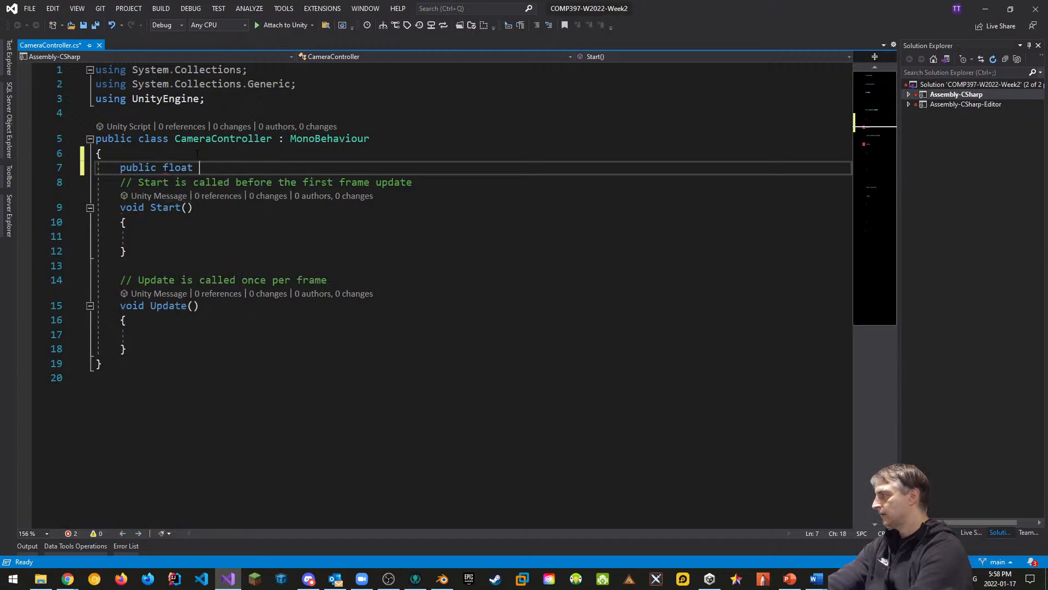
pyautogui.write('mouse')
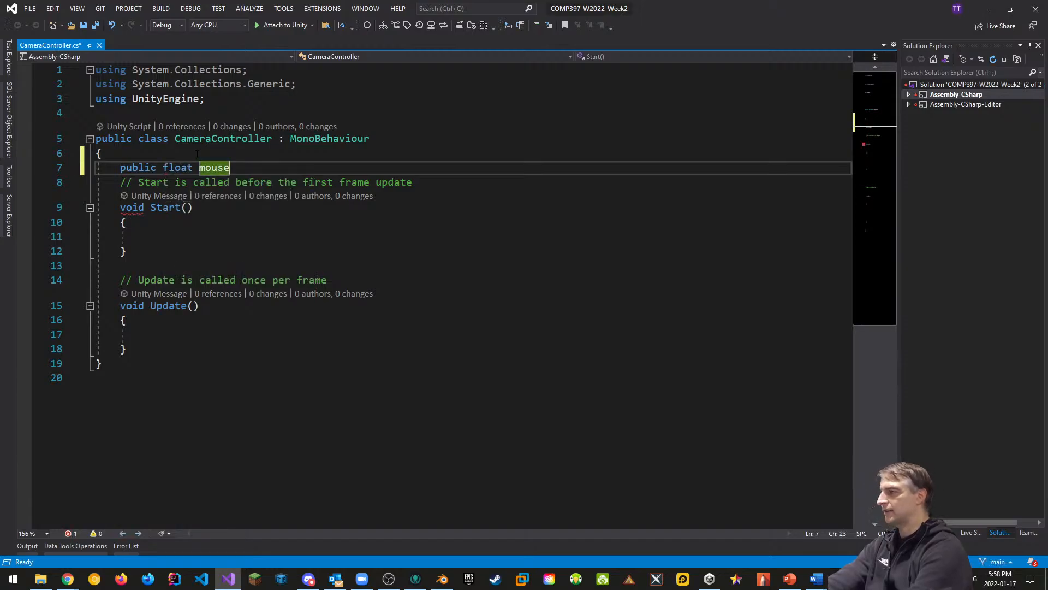
pyautogui.write('S')
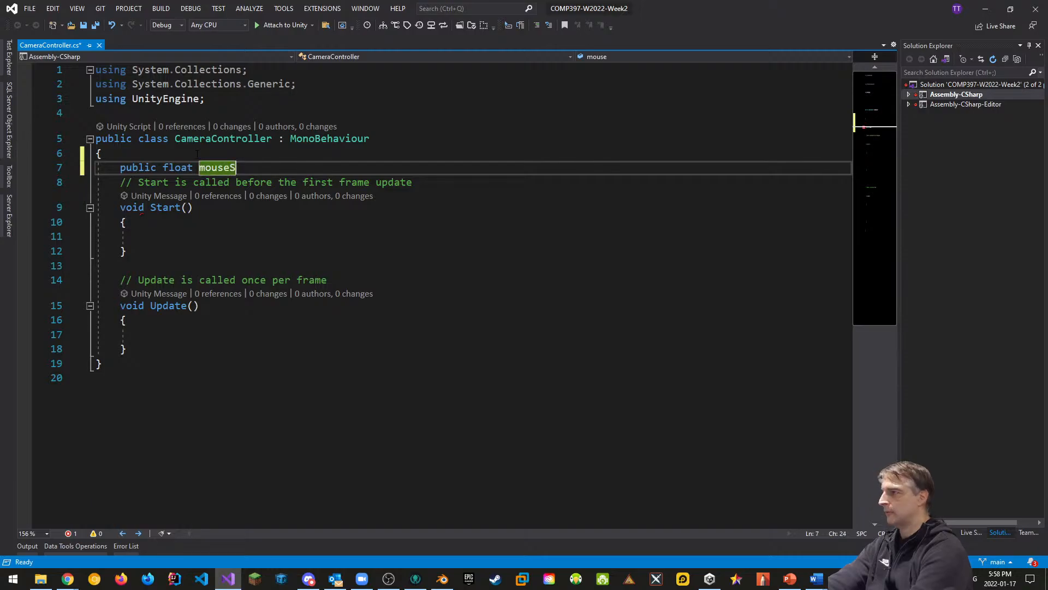
pyautogui.write('ensitii')
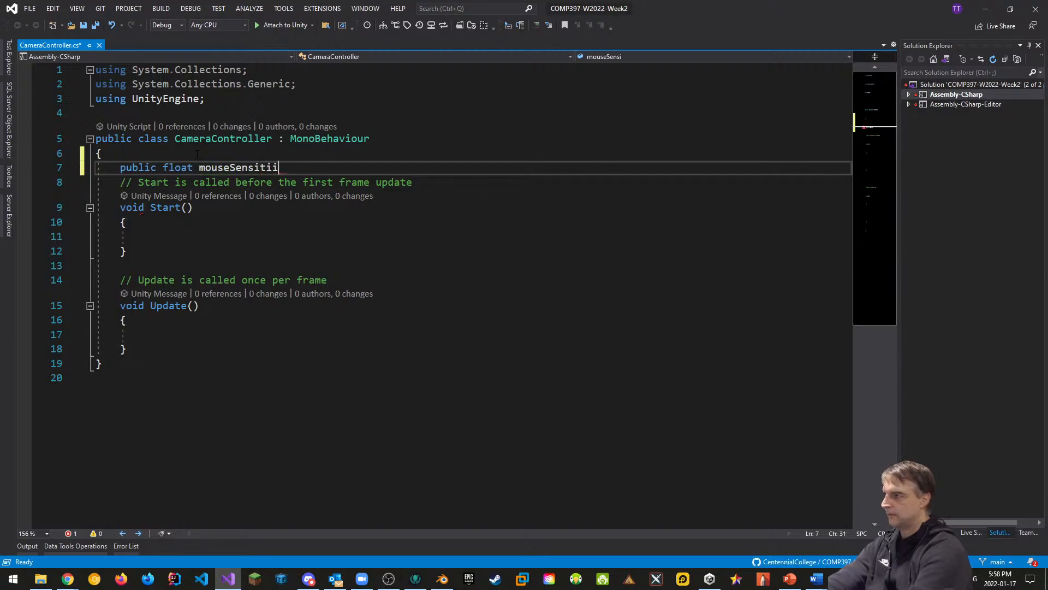
pyautogui.press('BackSpace')
pyautogui.write('vity')
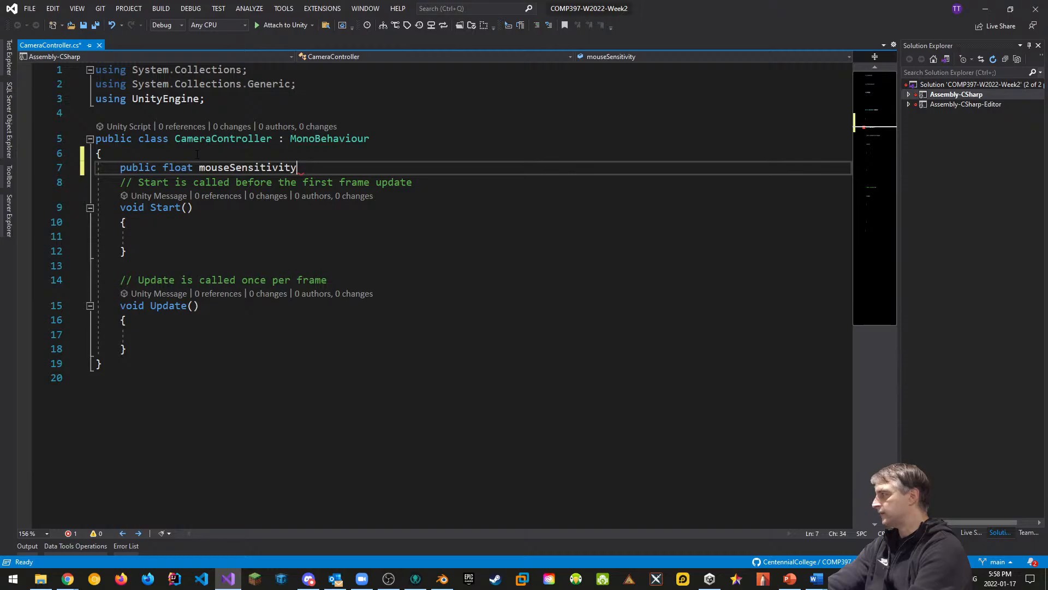
pyautogui.write('= ')
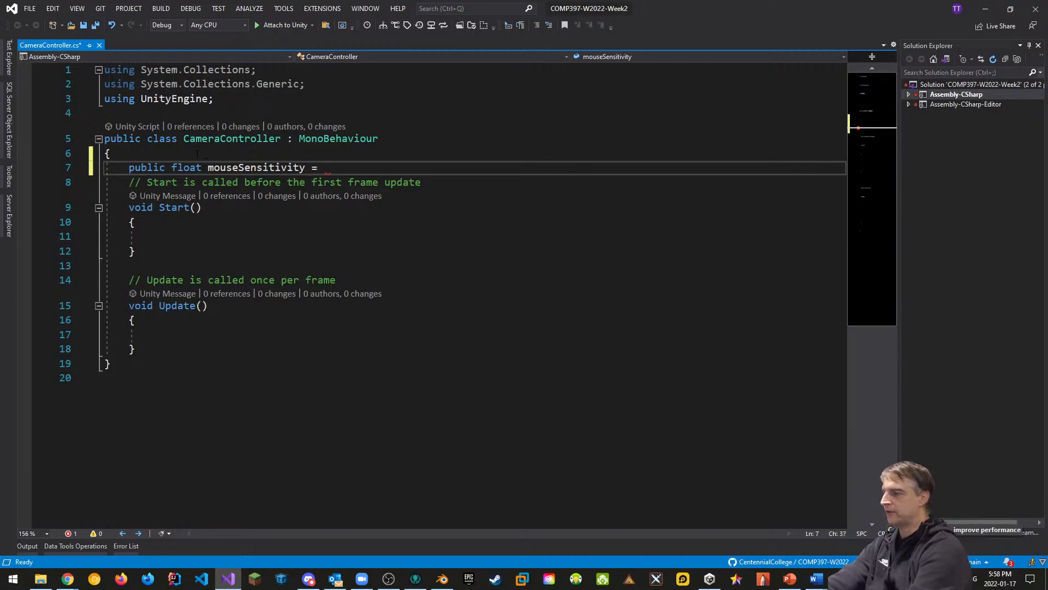
pyautogui.write('1000')
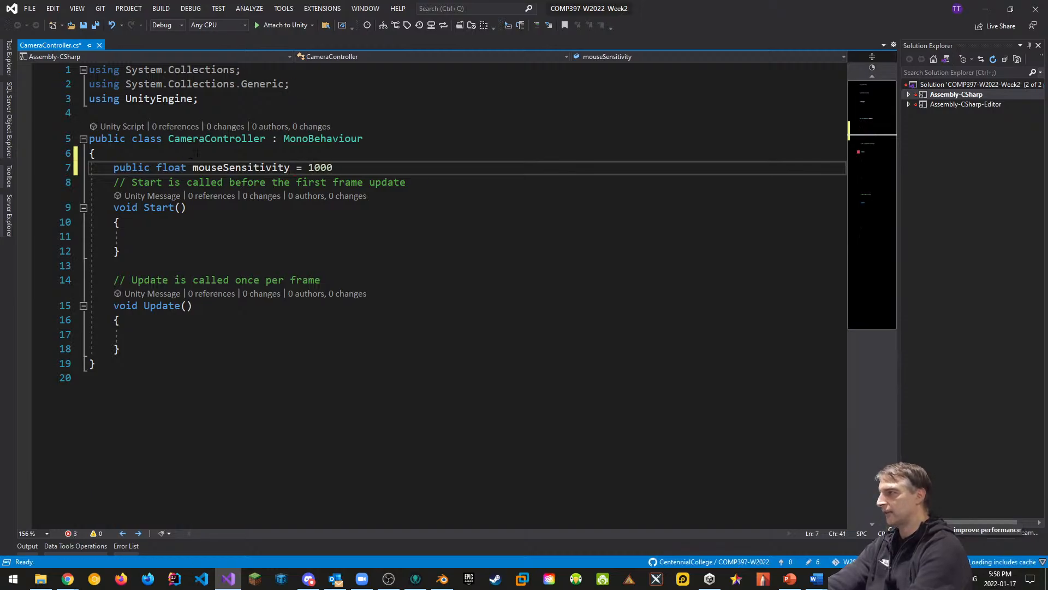
pyautogui.write('.0f;')
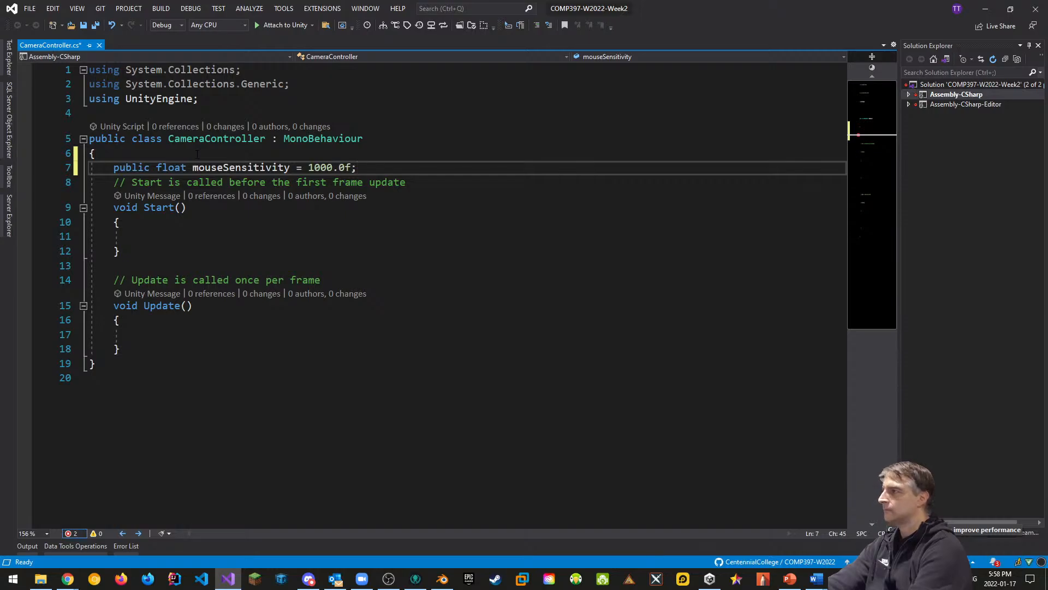
# Step: Declare public Transform playerBody; directly below mouseSensitivity, with a blank line before the Start comment
pyautogui.press('Return')
pyautogui.write('pu')
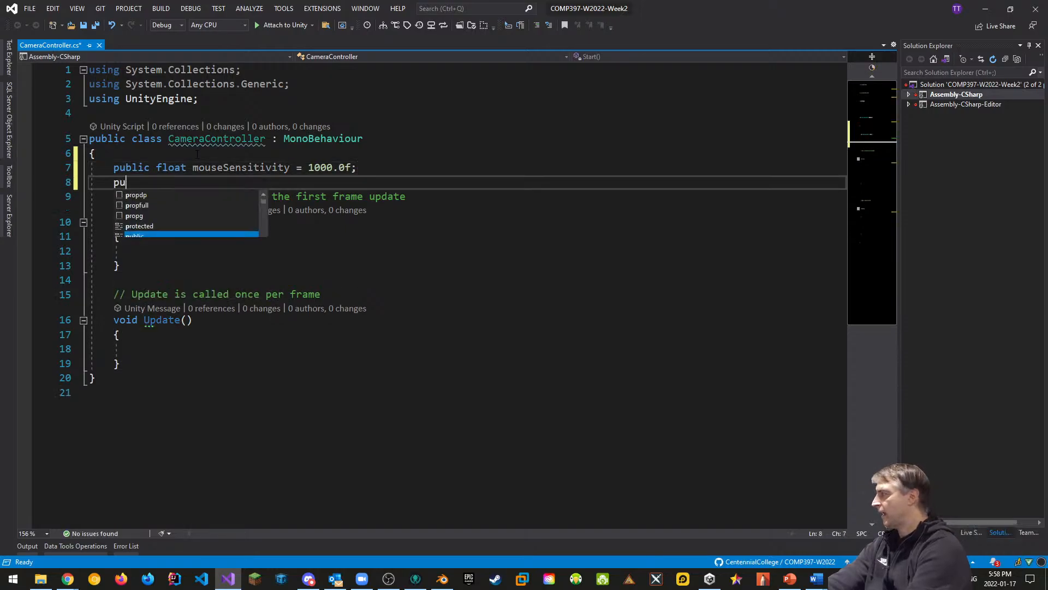
pyautogui.write('blic Transform')
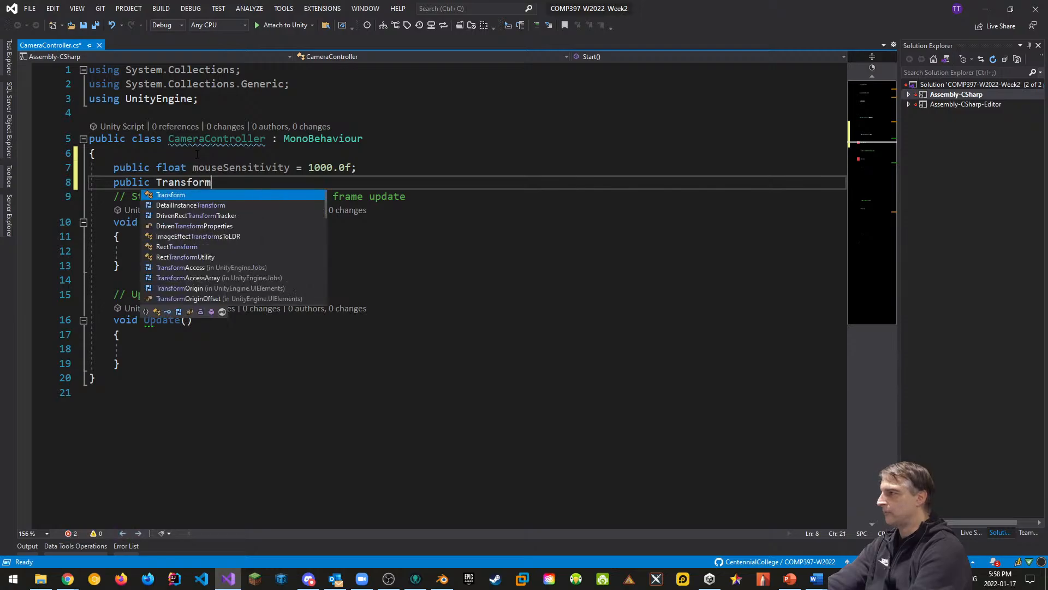
pyautogui.write(' playerBody')
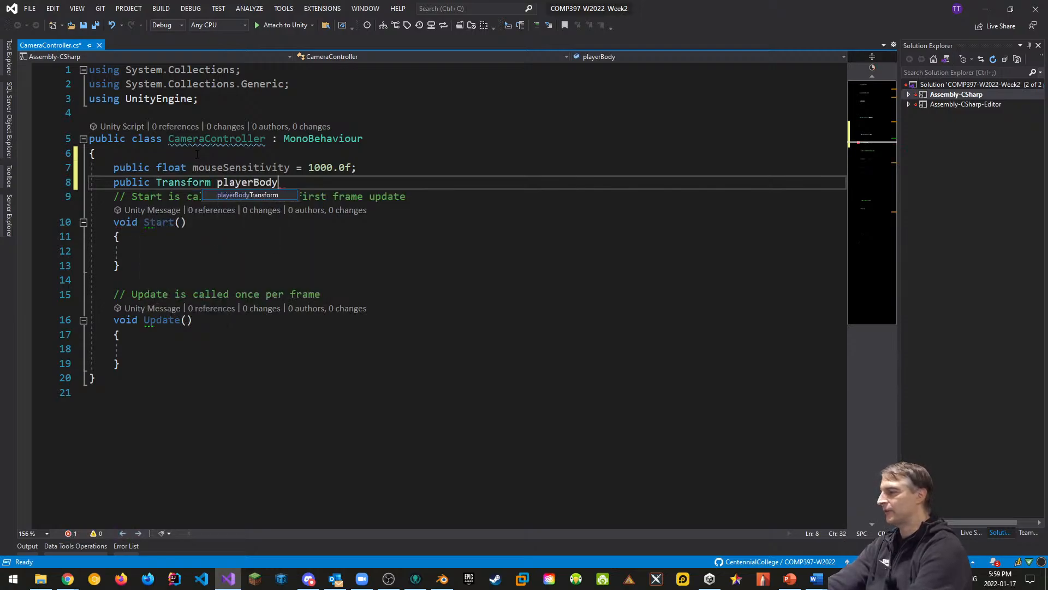
pyautogui.write(';')
pyautogui.press('Return')
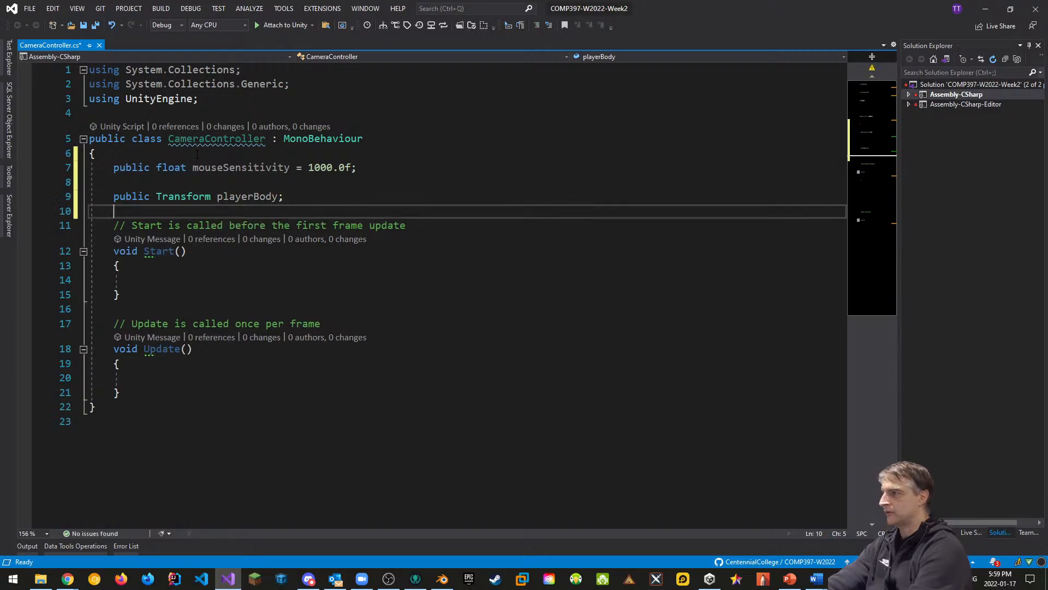
pyautogui.press('BackSpace')
pyautogui.press('Up')
pyautogui.press('BackSpace')
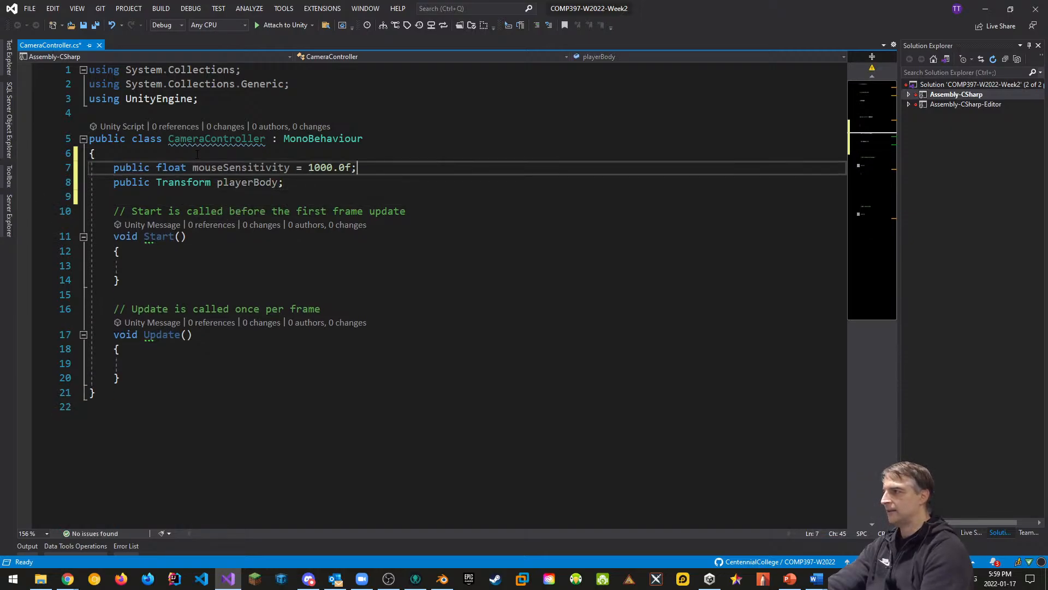
pyautogui.press('Down')
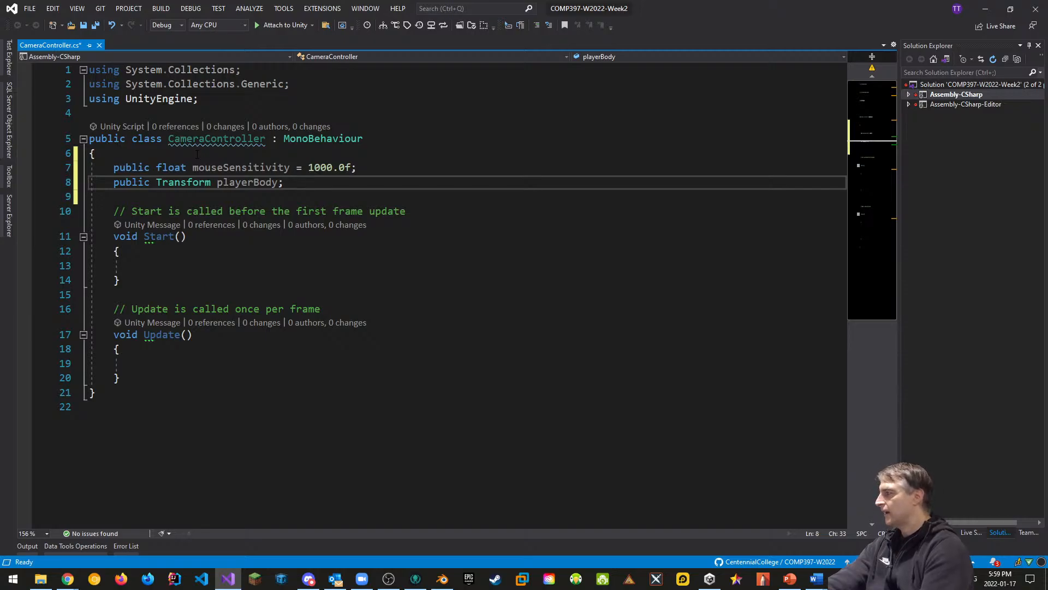
# Step: Declare private float XRotation = 0.0f; beneath the playerBody field, separated from it by a blank line
pyautogui.press('Return')
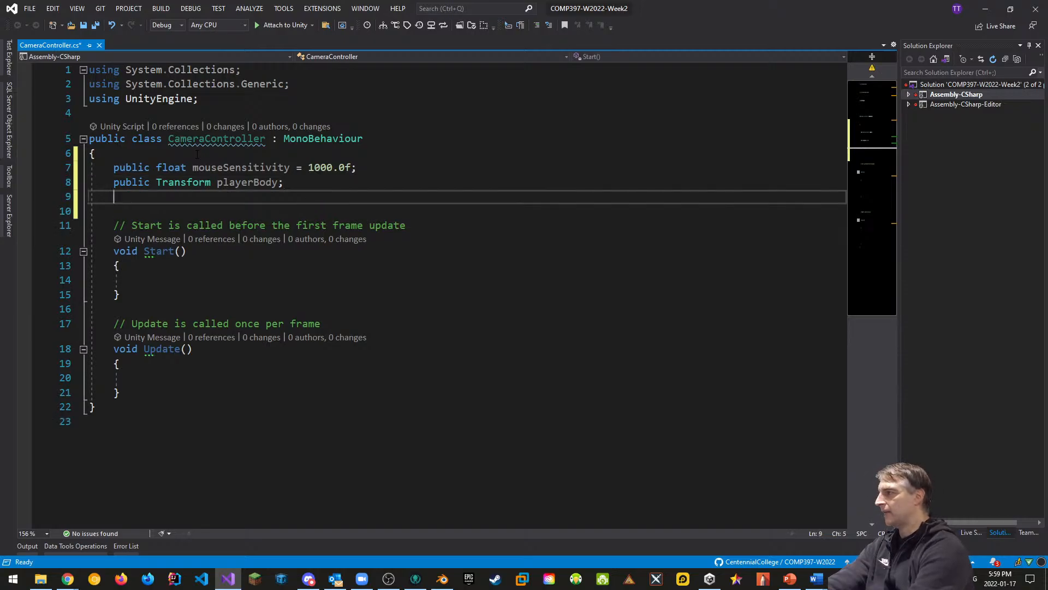
pyautogui.press('Return')
pyautogui.write('private')
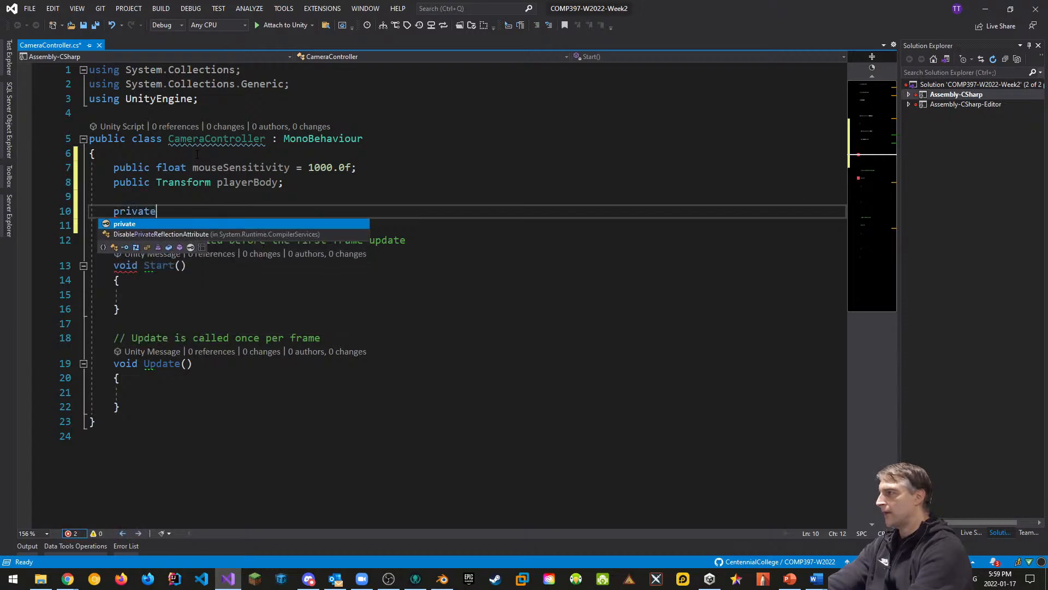
pyautogui.write(' float X')
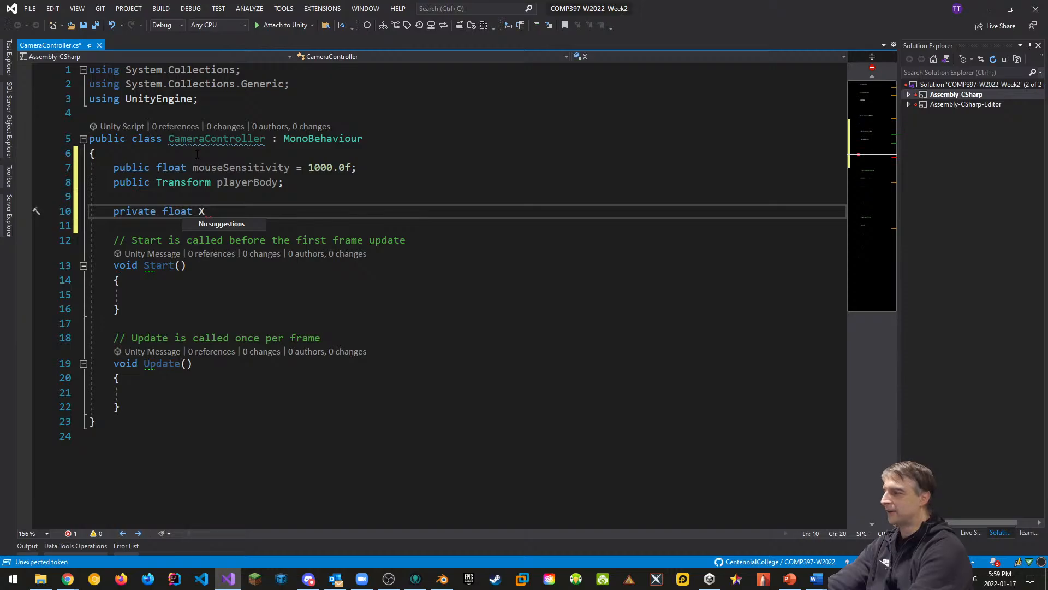
pyautogui.write('Rotation')
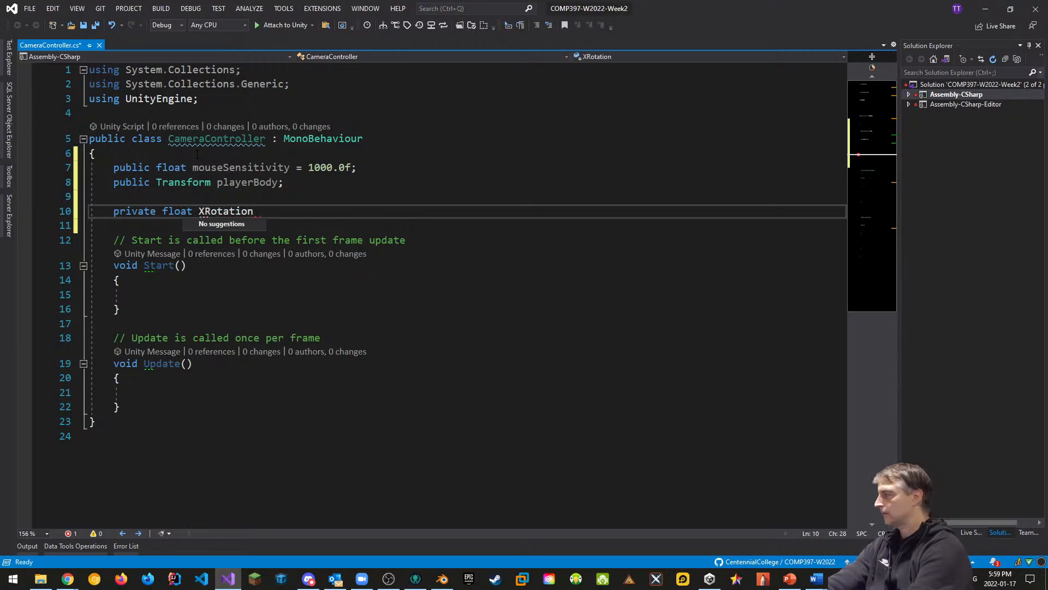
pyautogui.write(' = 0.0f;')
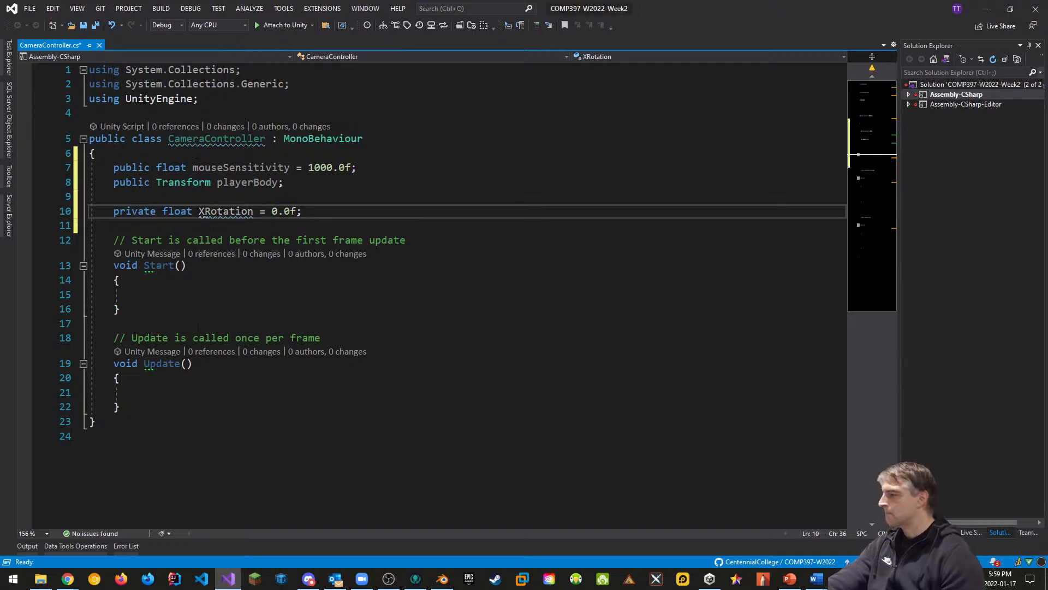
# Step: Lock the cursor in Start() with the statement Cursor.lockState = CursorLockMode.Locked;
pyautogui.click(164, 294)
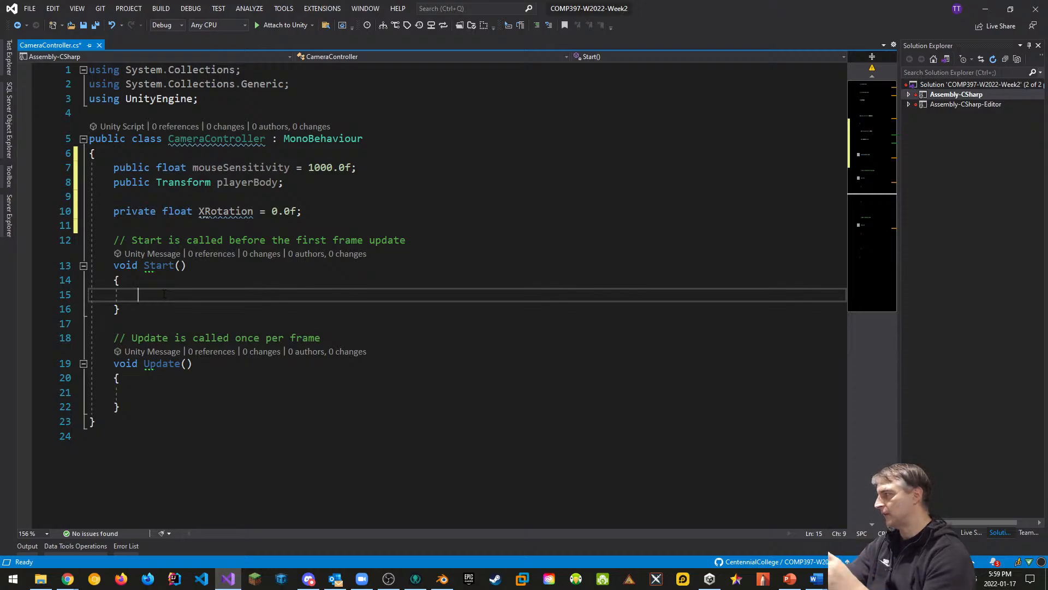
pyautogui.write('Curso')
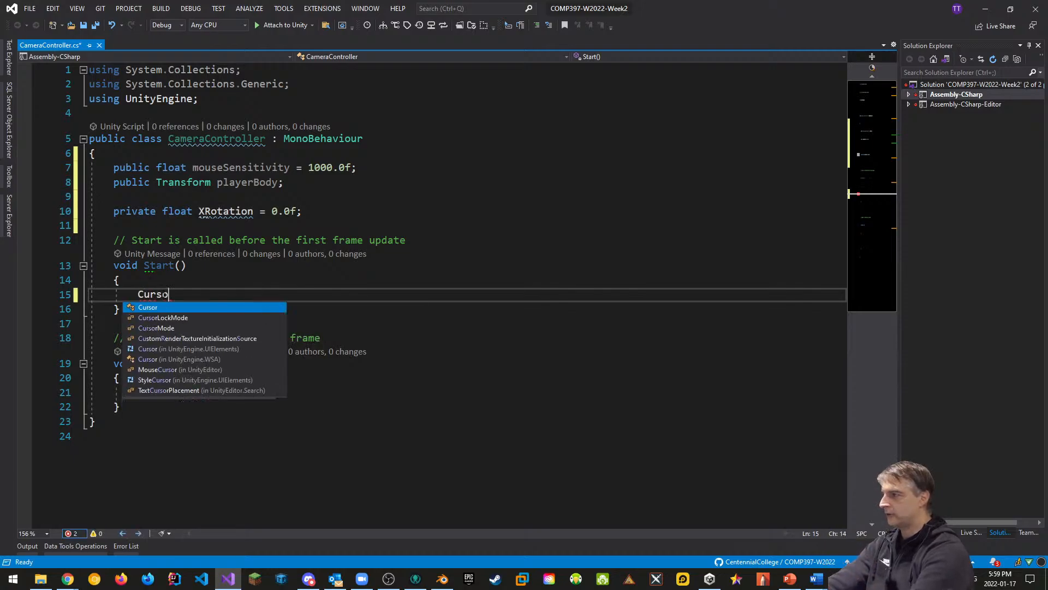
pyautogui.write('r.lockState')
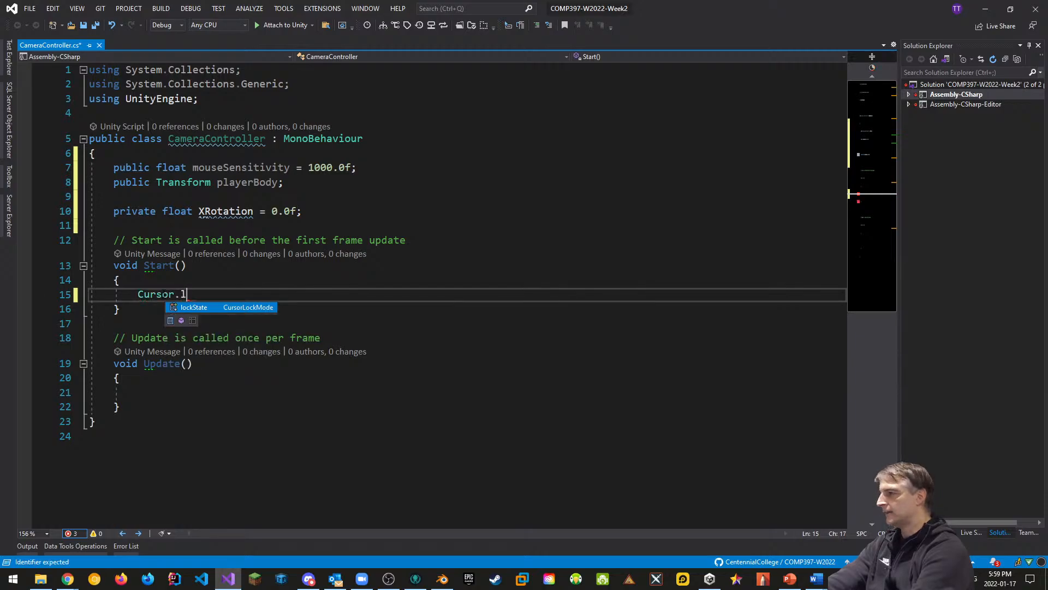
pyautogui.press('Tab')
pyautogui.write('= Cur')
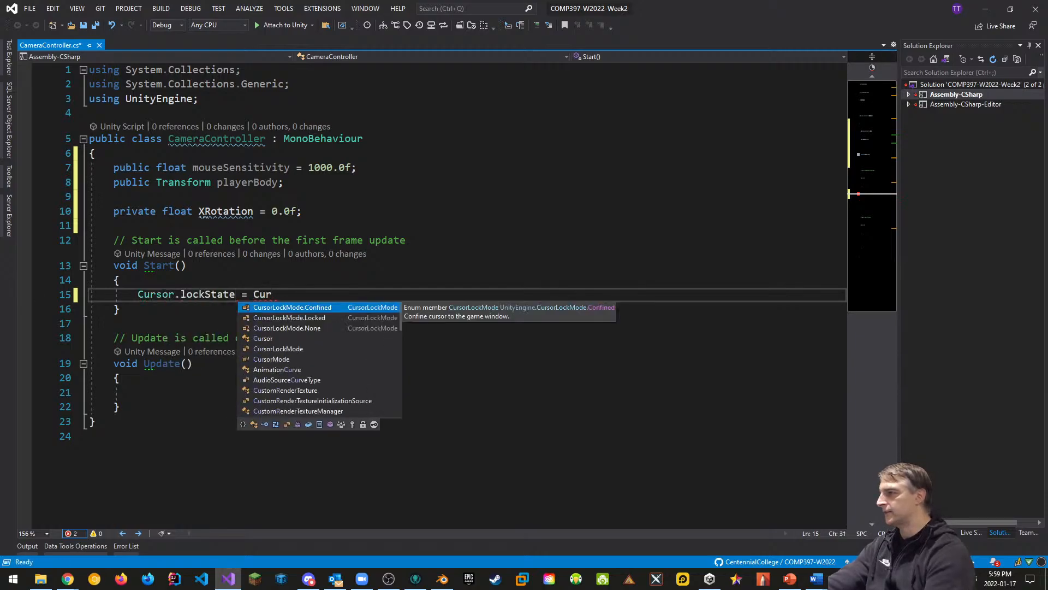
pyautogui.press('Down')
pyautogui.press('Tab')
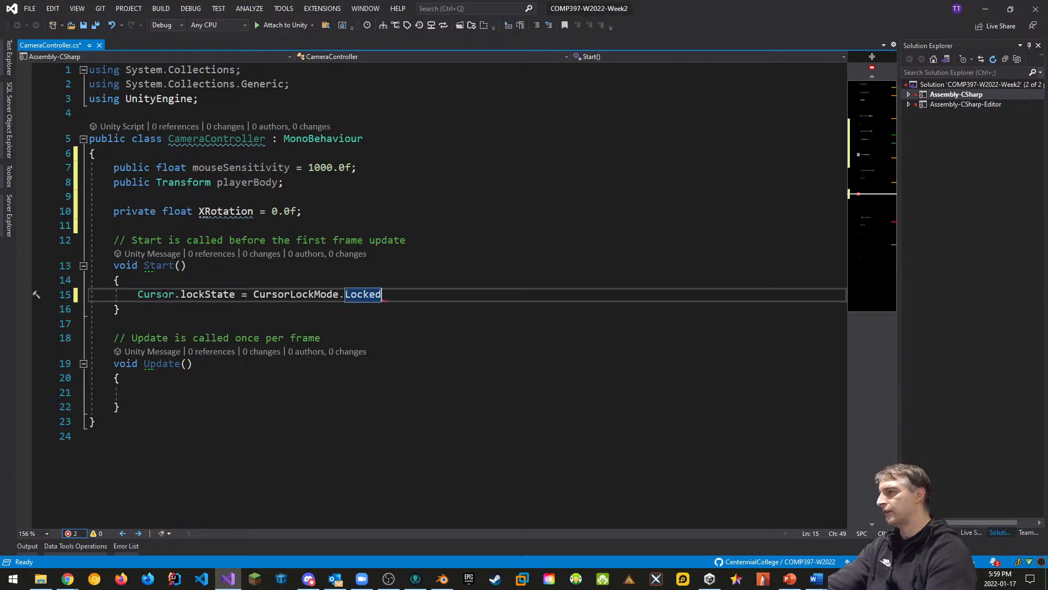
pyautogui.write(';')
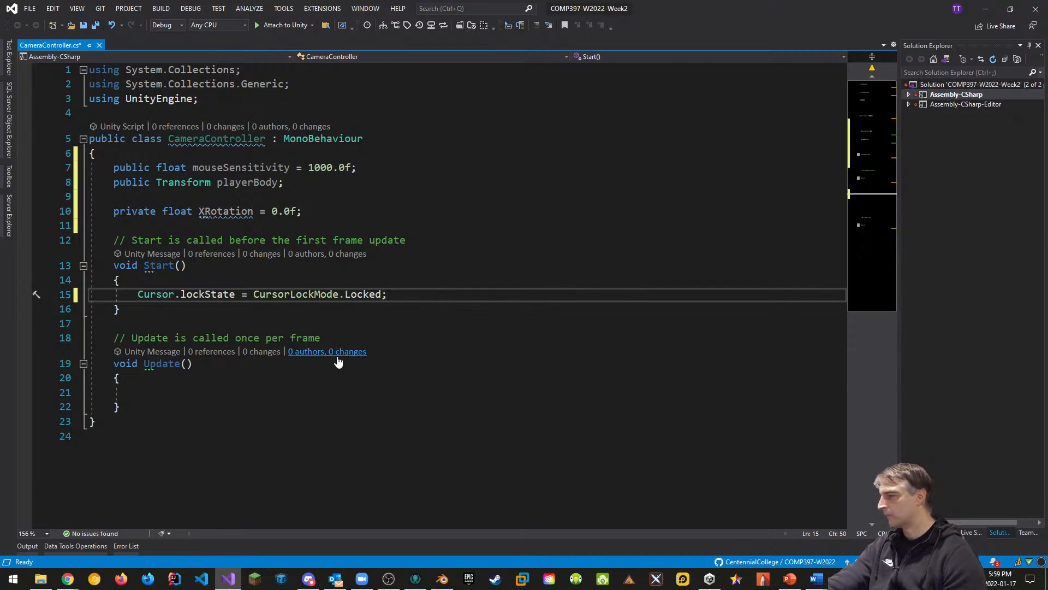
# Step: In Update(), declare float mouseX = Input.GetAxis("Mouse X") * mouseSensitivity;
pyautogui.click(167, 393)
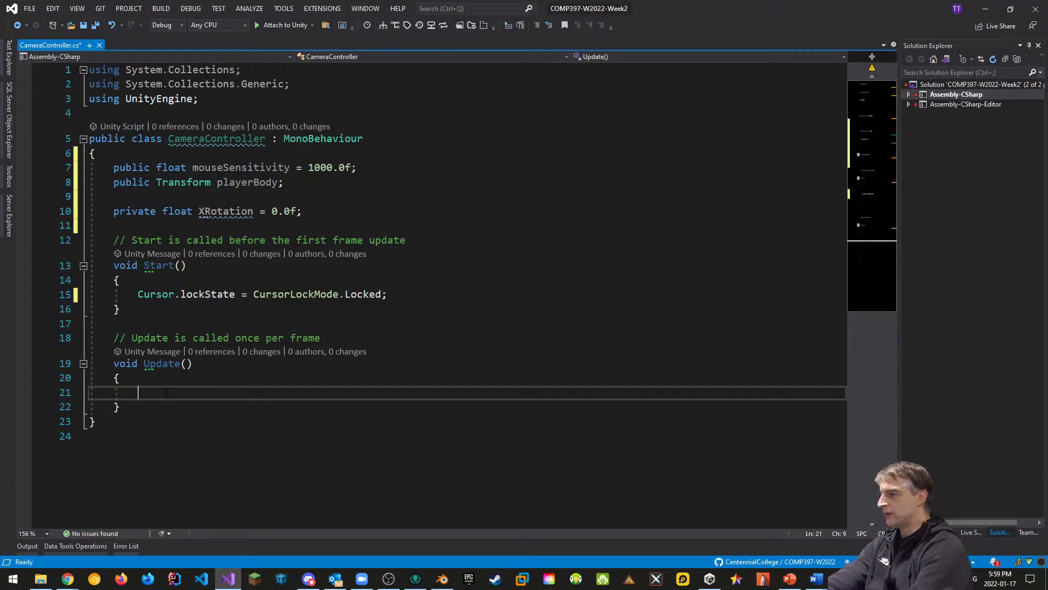
pyautogui.write('float ')
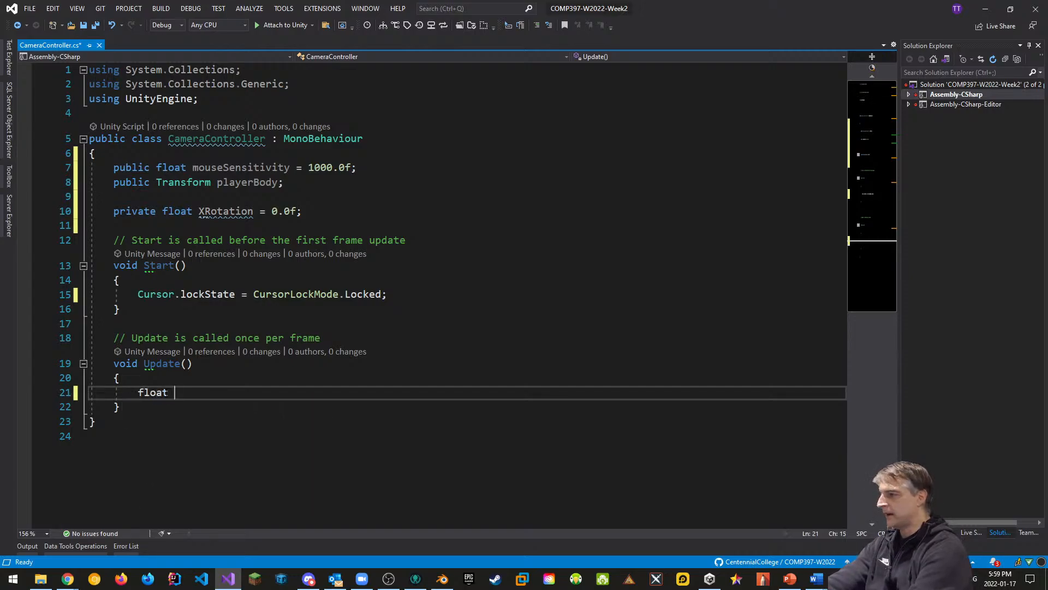
pyautogui.write('mouse')
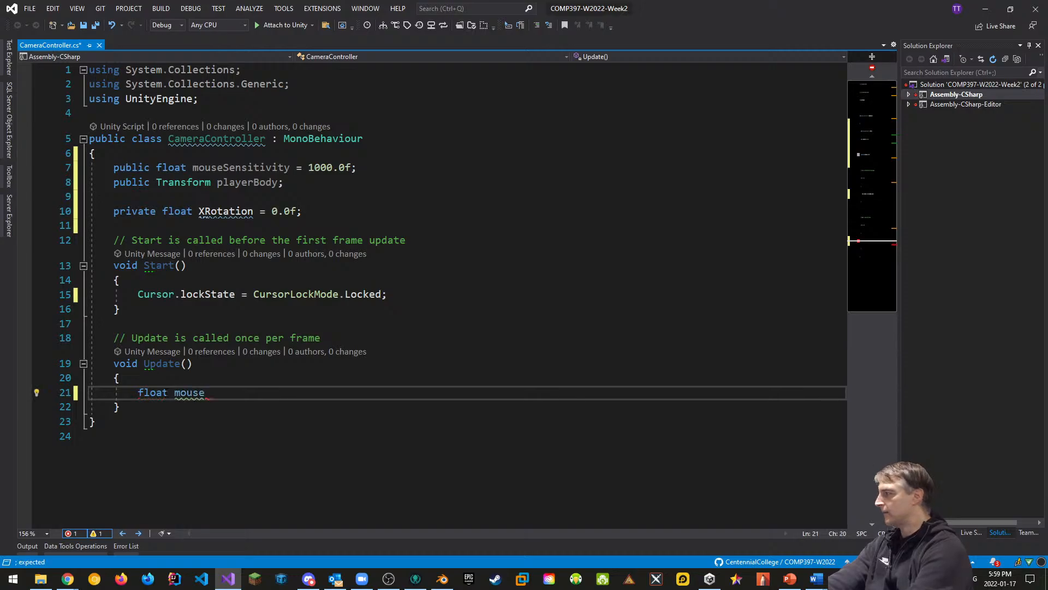
pyautogui.write('X = Input.g')
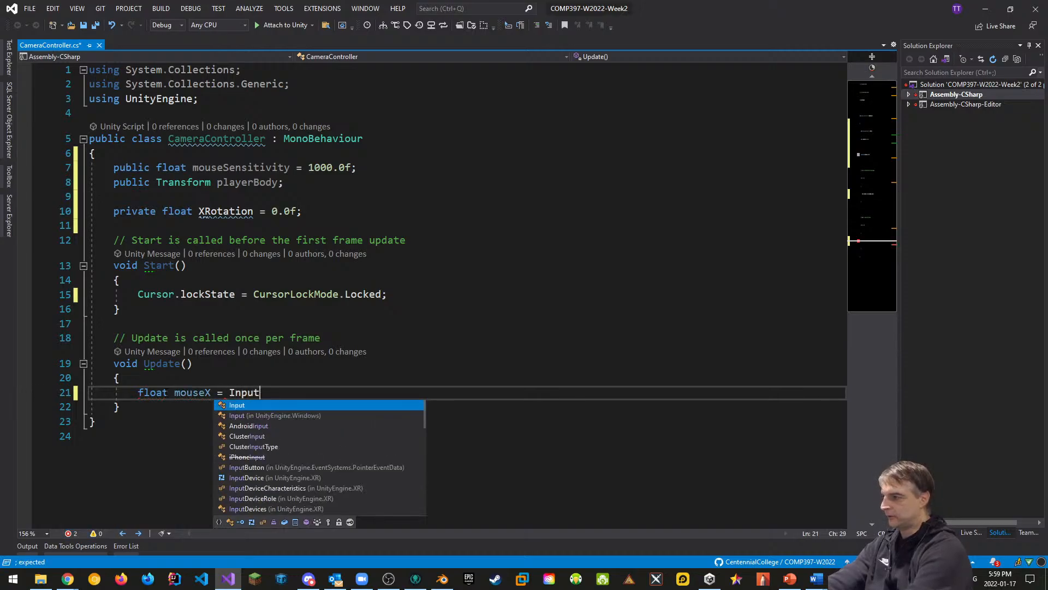
pyautogui.write('eta')
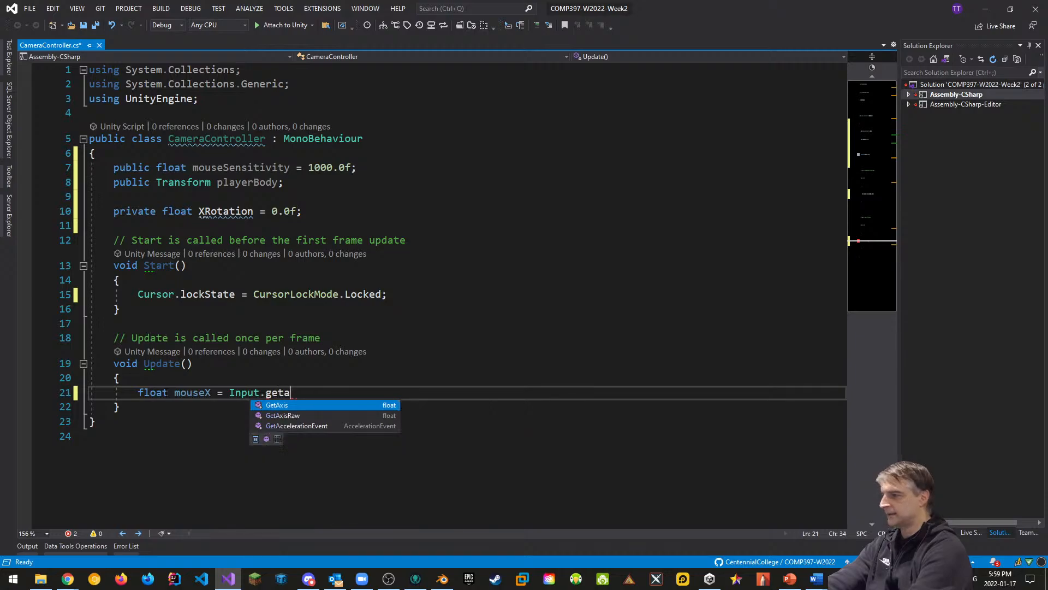
pyautogui.write('("M')
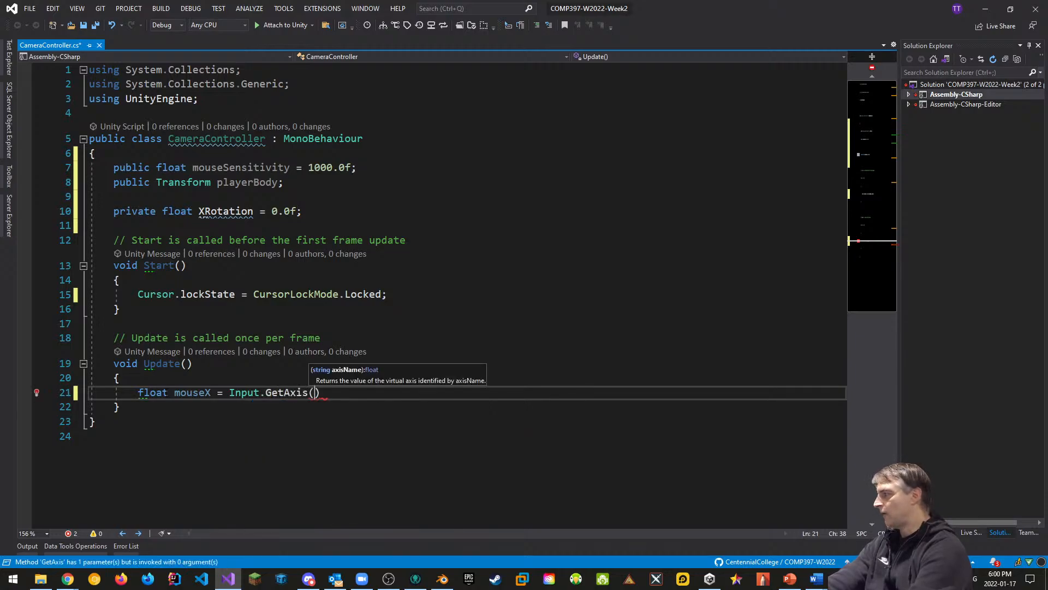
pyautogui.write('ouse ')
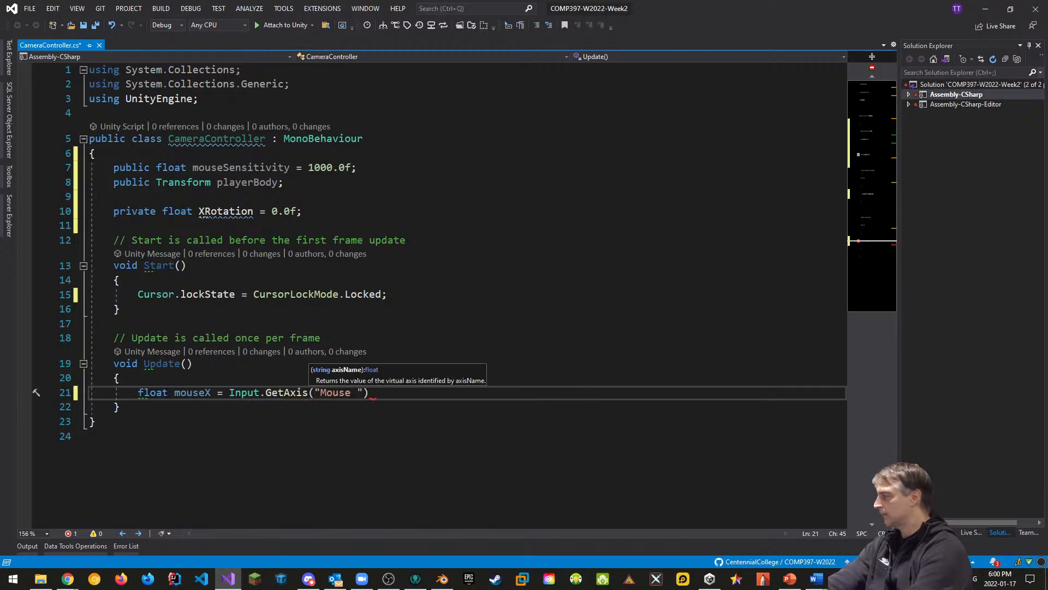
pyautogui.write('X"')
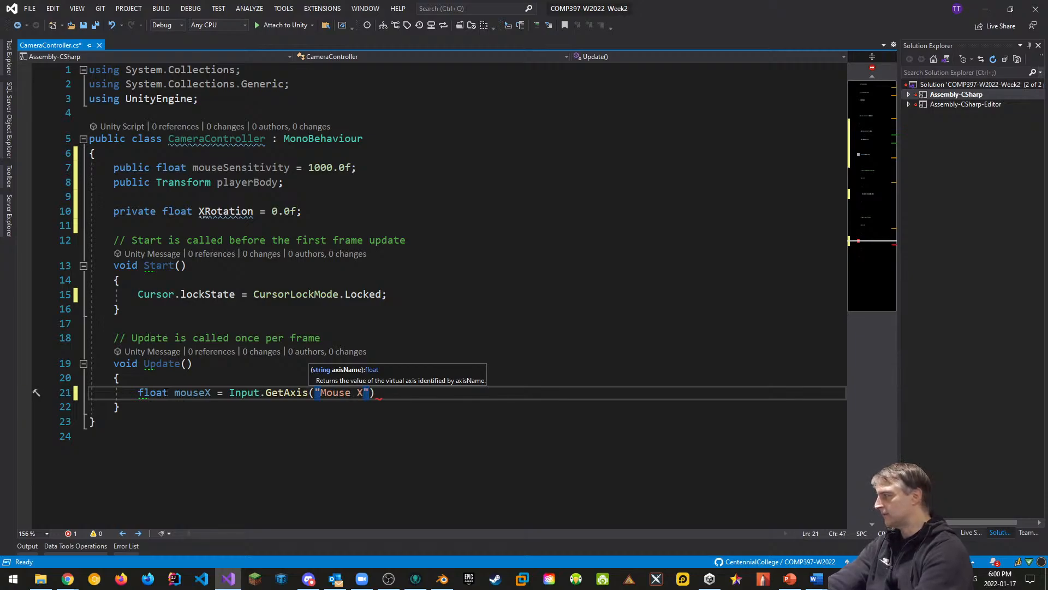
pyautogui.write(') * ')
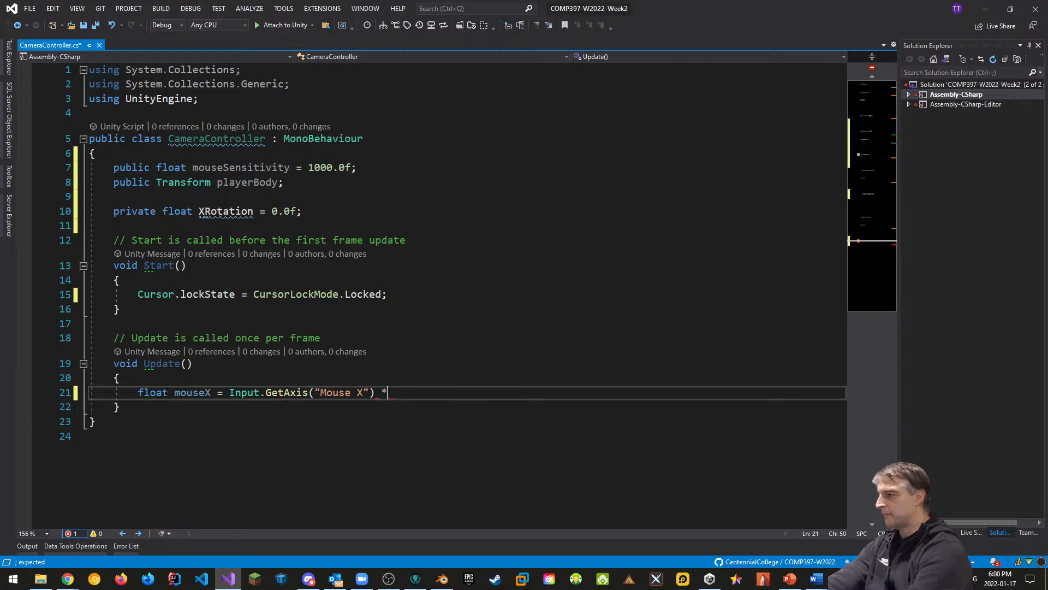
pyautogui.write('mouse')
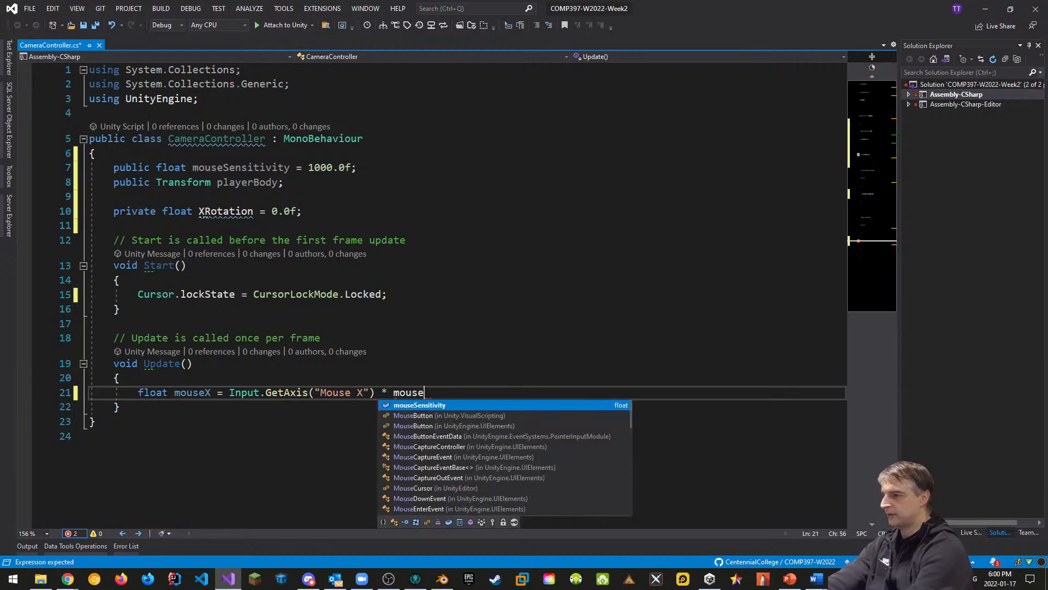
pyautogui.write('Sensitivity;')
# Step: On the line below mouseX, declare float mouseY = Input.GetAxis("Mouse Y") * mouseSensitivity;
pyautogui.press('Return')
pyautogui.write('fl')
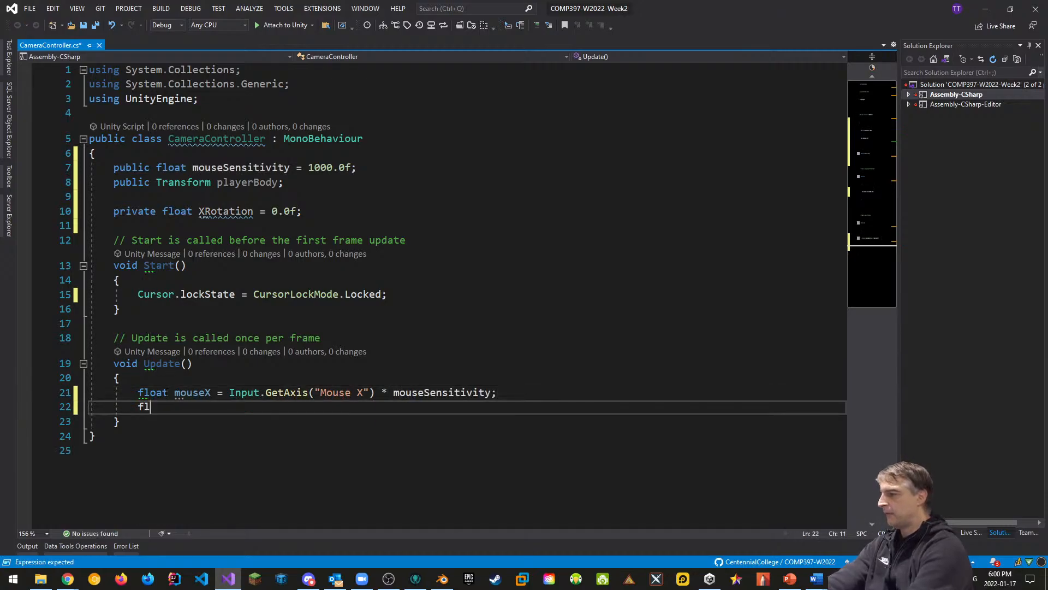
pyautogui.write('oat mouseY ')
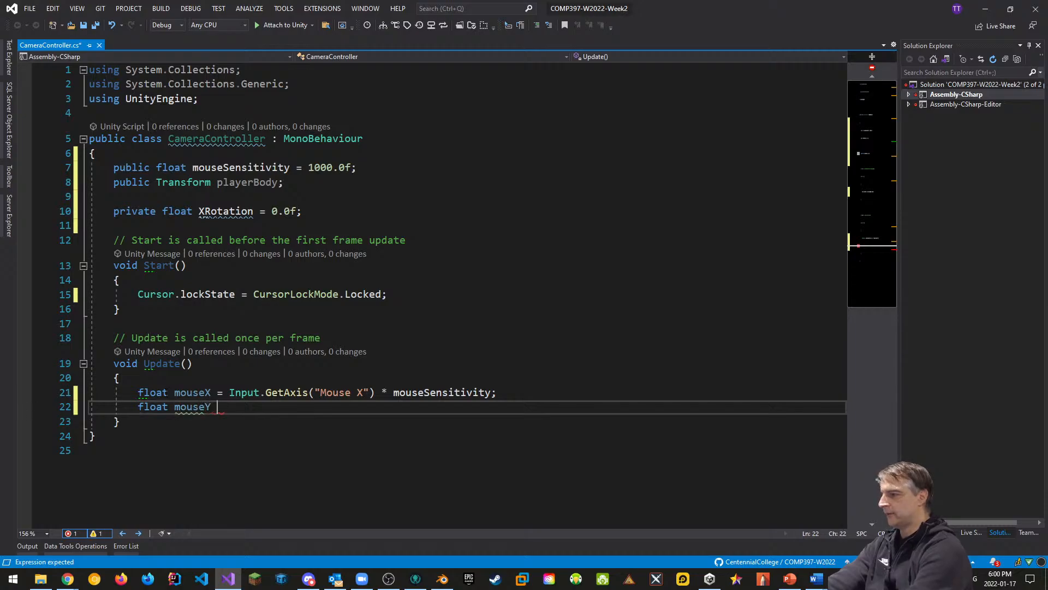
pyautogui.write('= Input.')
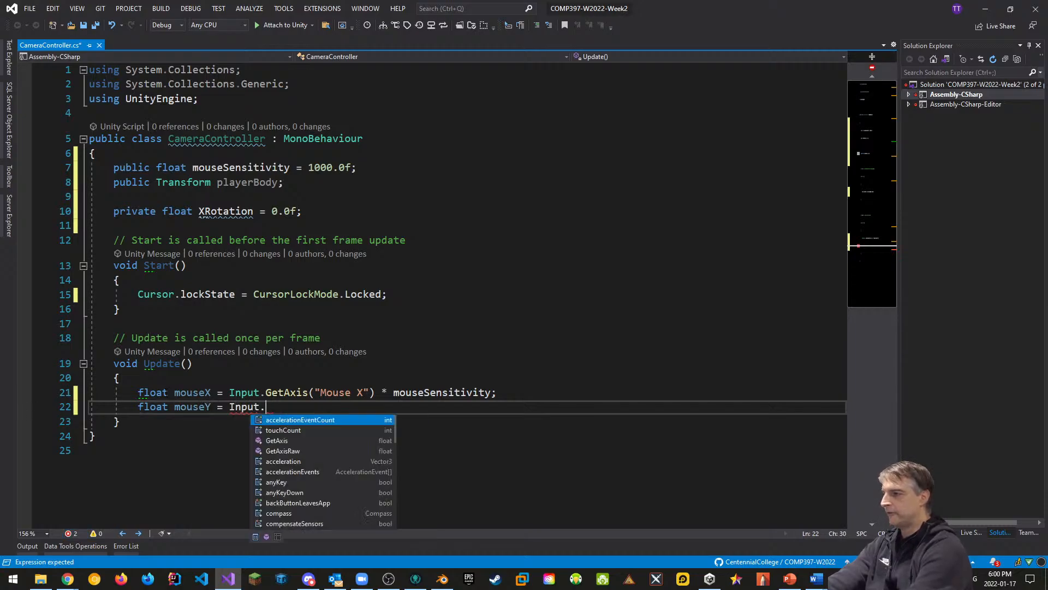
pyautogui.write('get("')
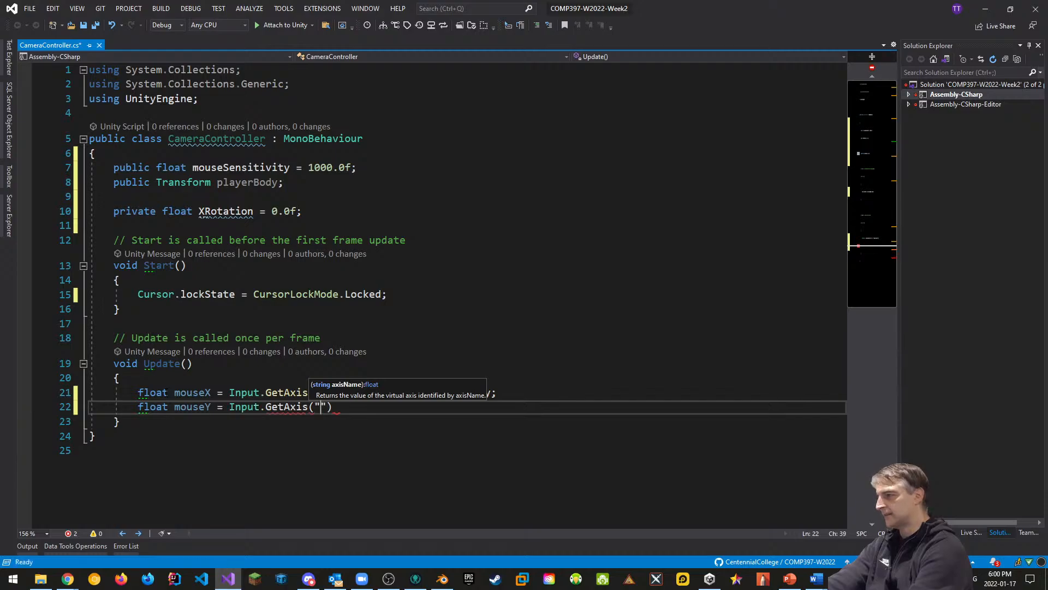
pyautogui.write('Mouse Y"')
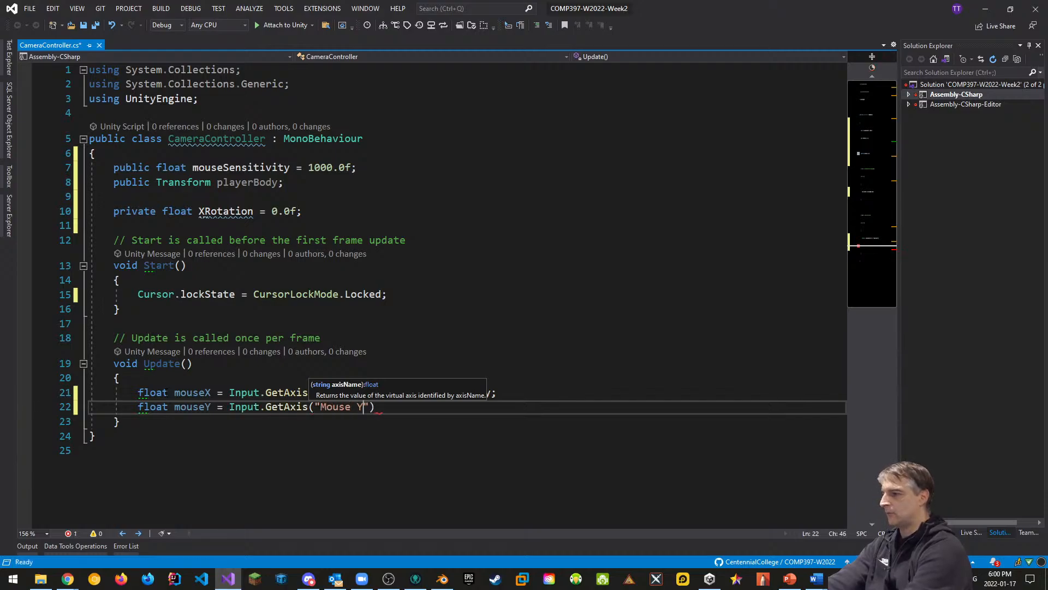
pyautogui.write(') * ')
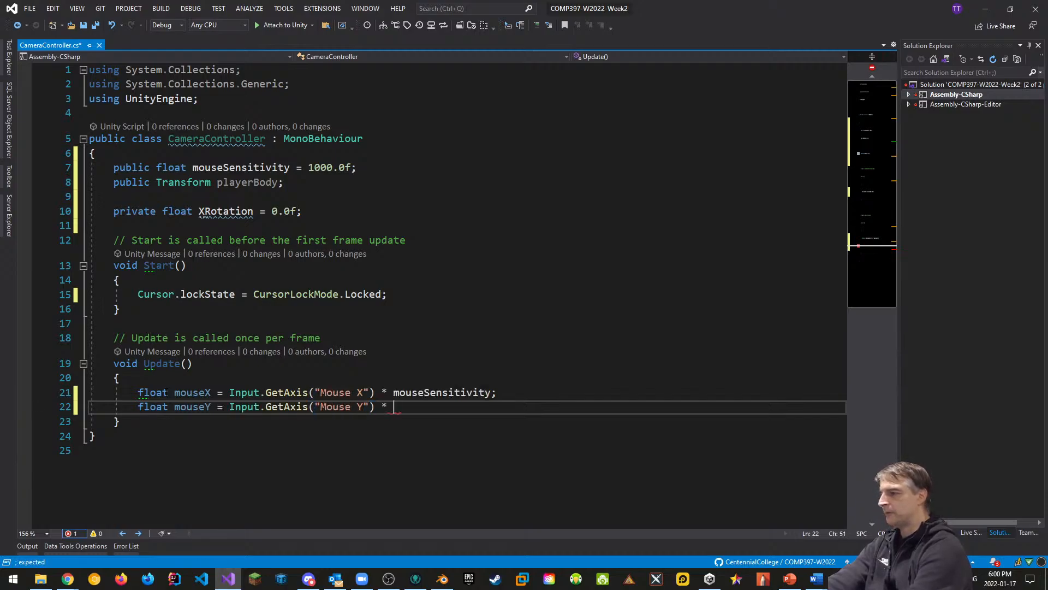
pyautogui.write('mouseSe')
pyautogui.press('Tab')
pyautogui.write(';')
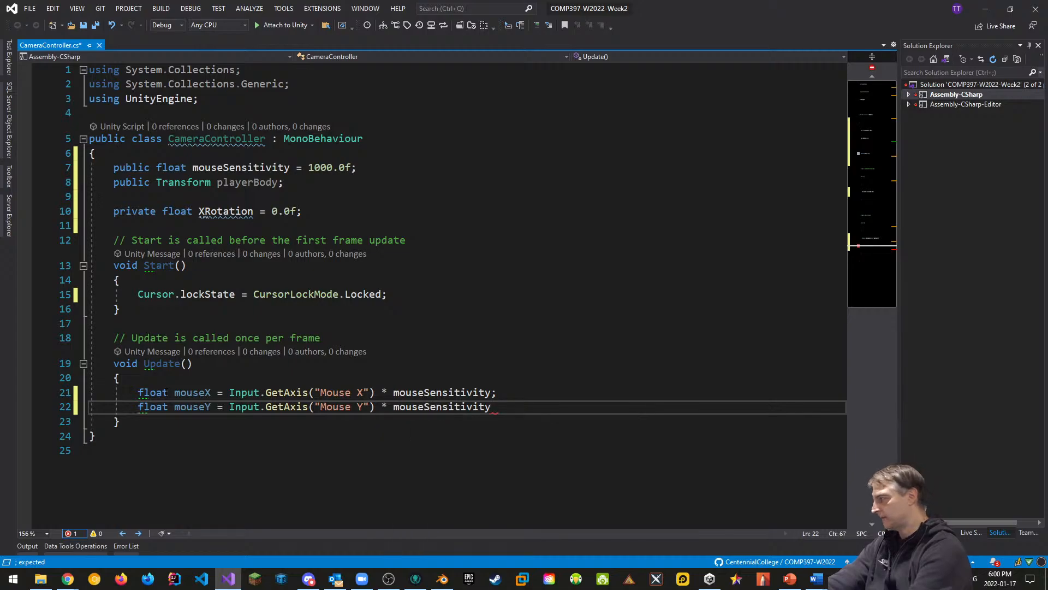
# Step: After a blank line below the mouseY declaration, add the assignment XRotation = -mouseY;
pyautogui.press('Return')
pyautogui.press('Return')
pyautogui.write('Xr')
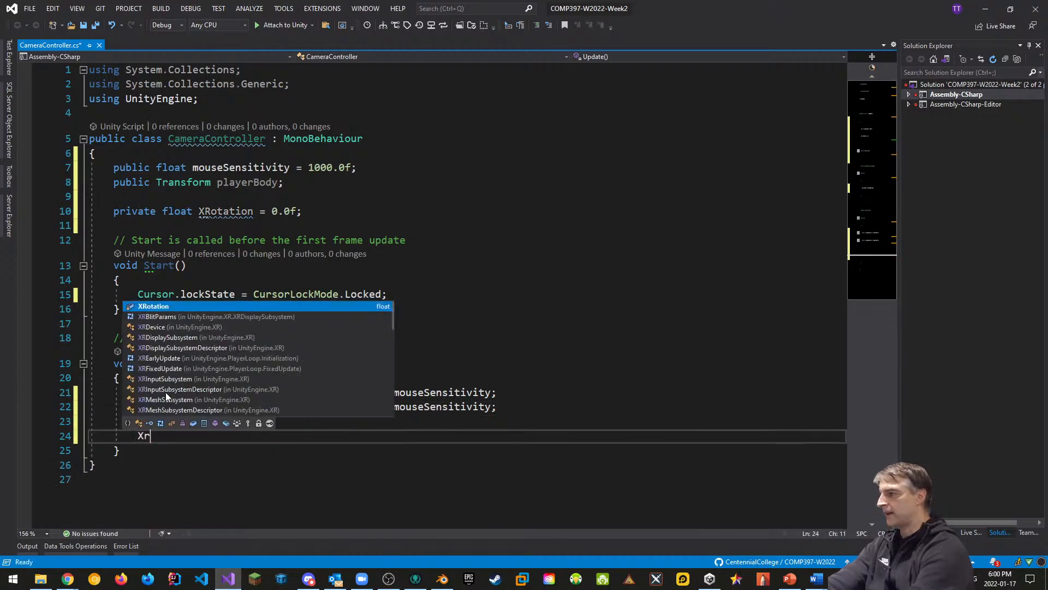
pyautogui.press('Tab')
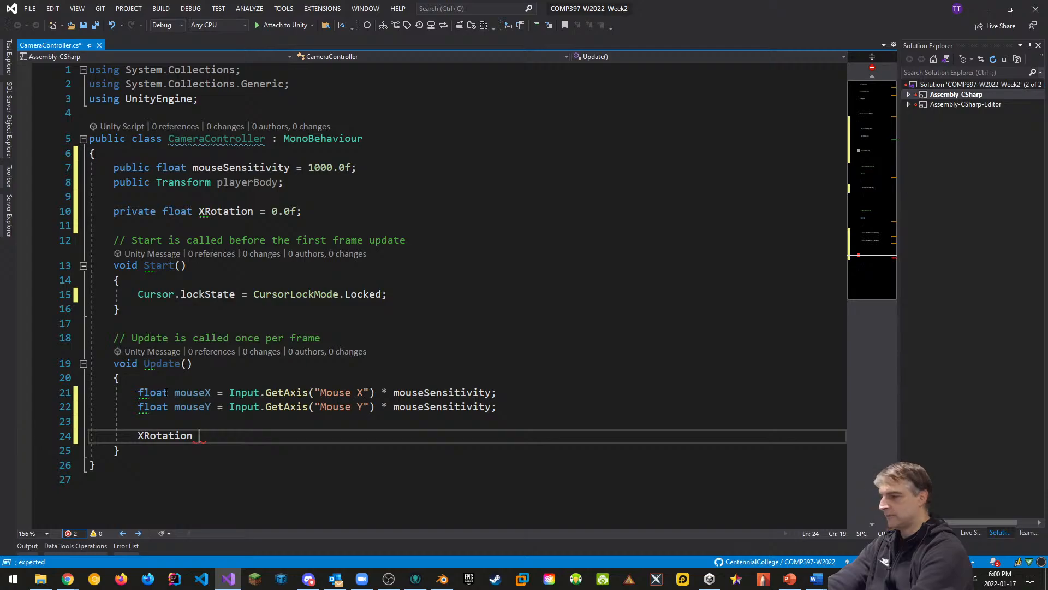
pyautogui.write('= -')
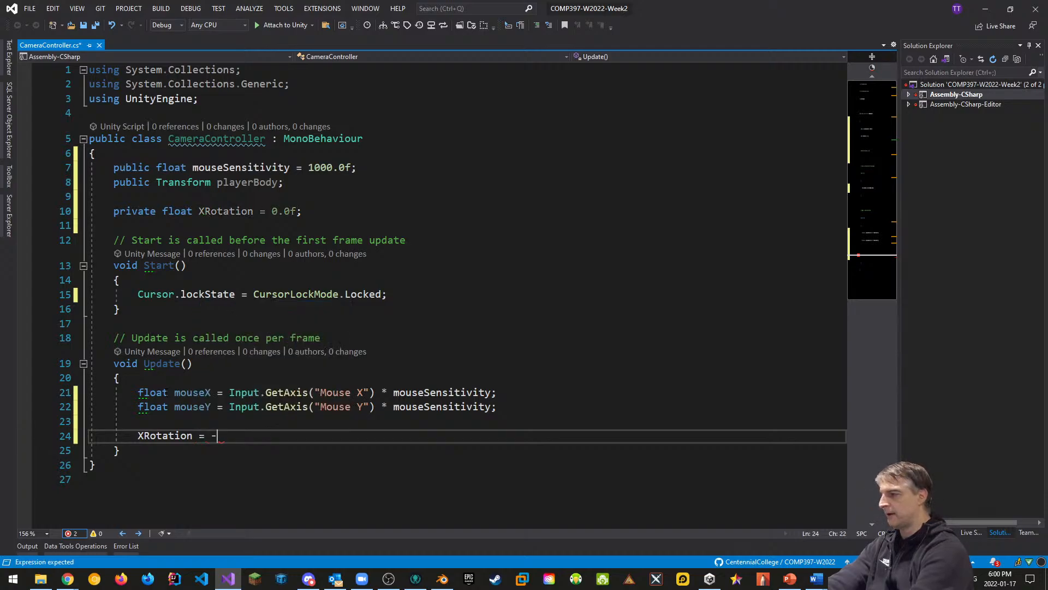
pyautogui.write('mous')
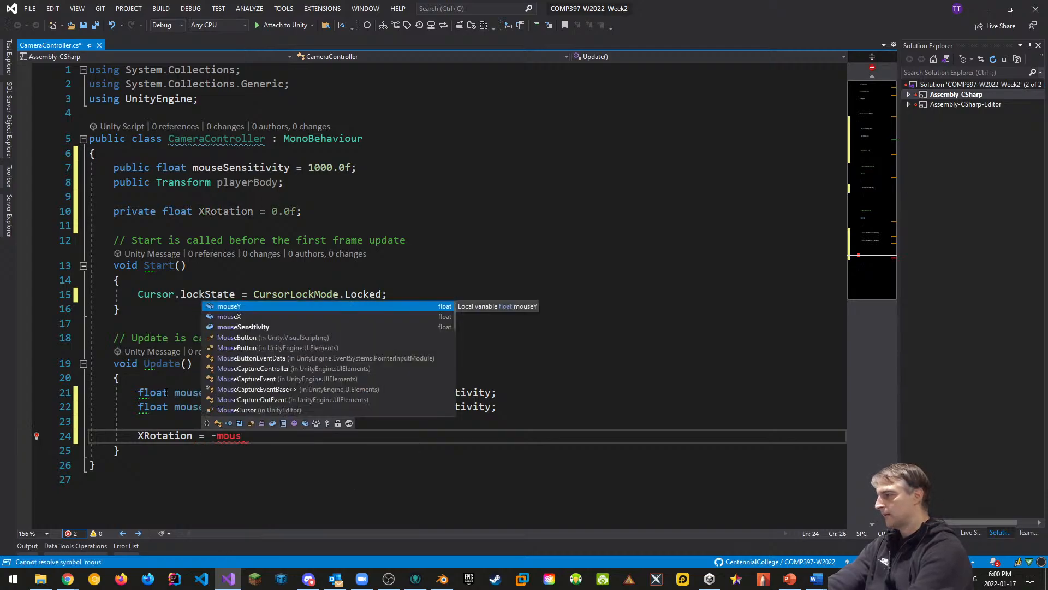
pyautogui.write('eY;')
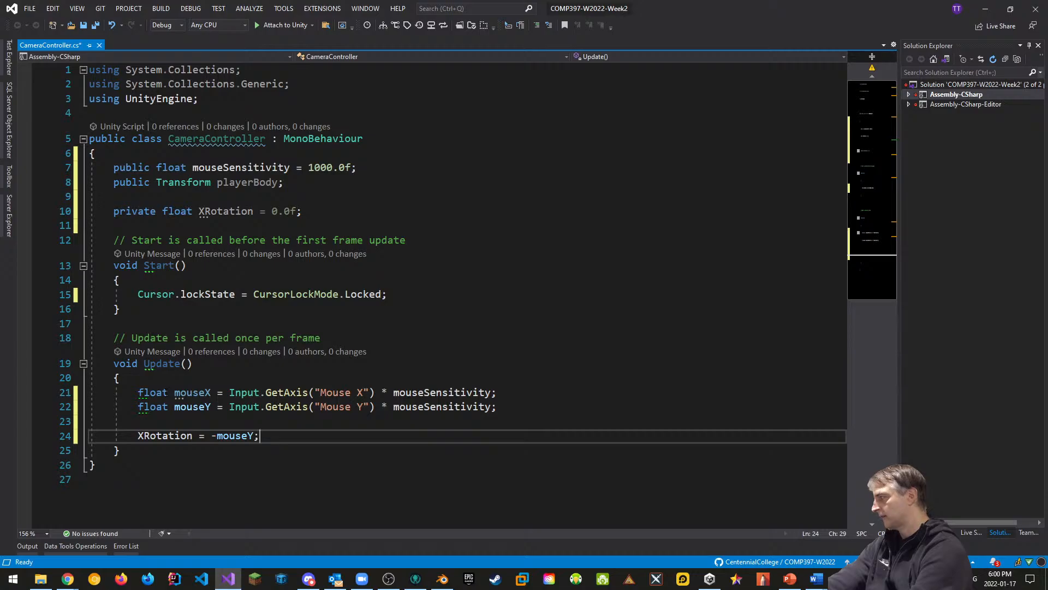
# Step: Below the XRotation assignment in Update(), add the statement XRotation = Mathf.Clamp(XRotation, -90.0f, 90.0f);
pyautogui.press('Return')
pyautogui.write('XRotation')
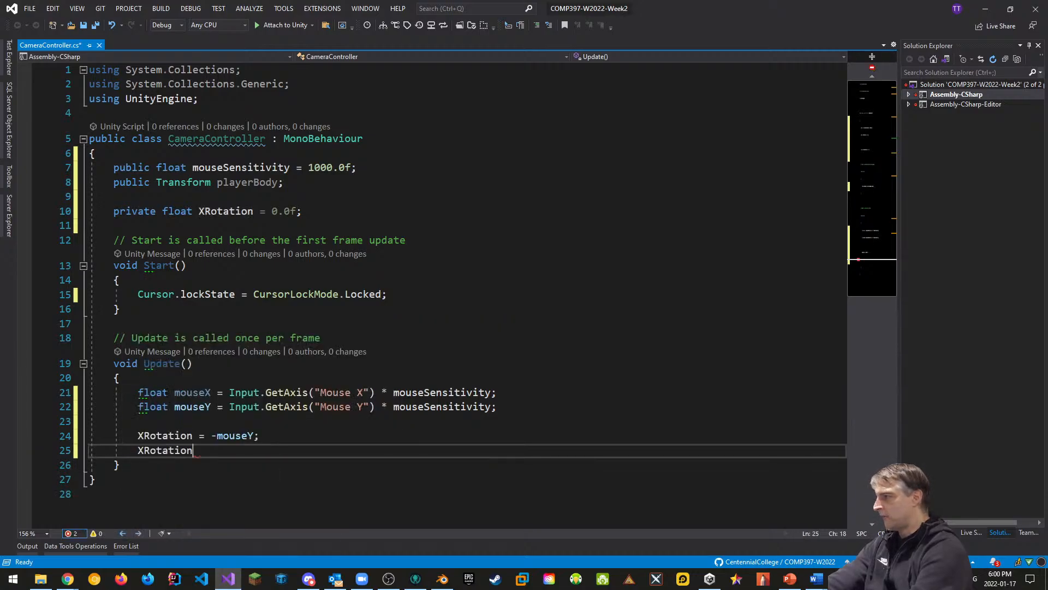
pyautogui.write(' = Mathf.')
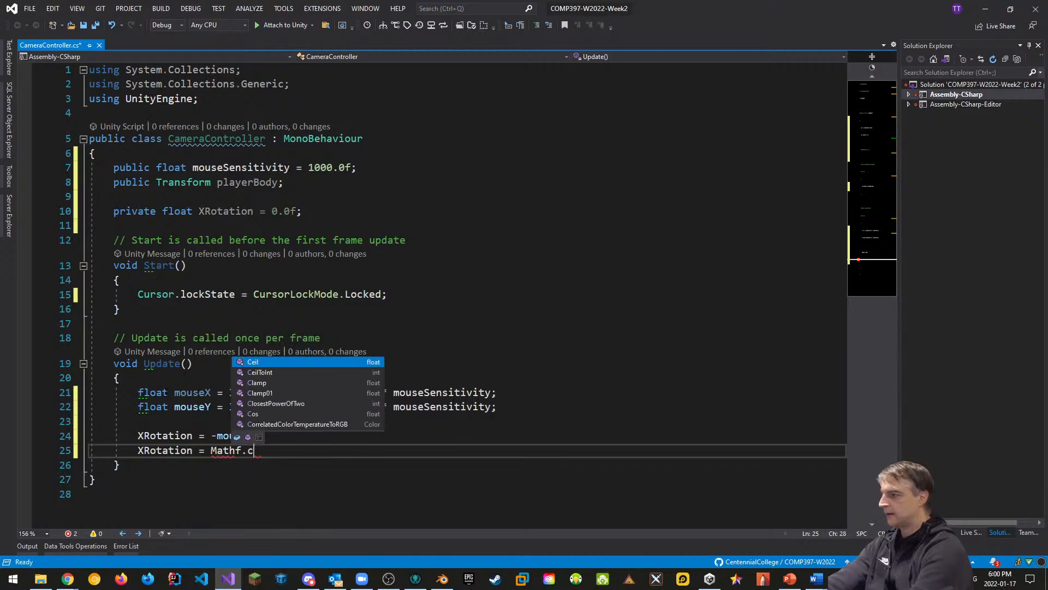
pyautogui.write('Clamp(')
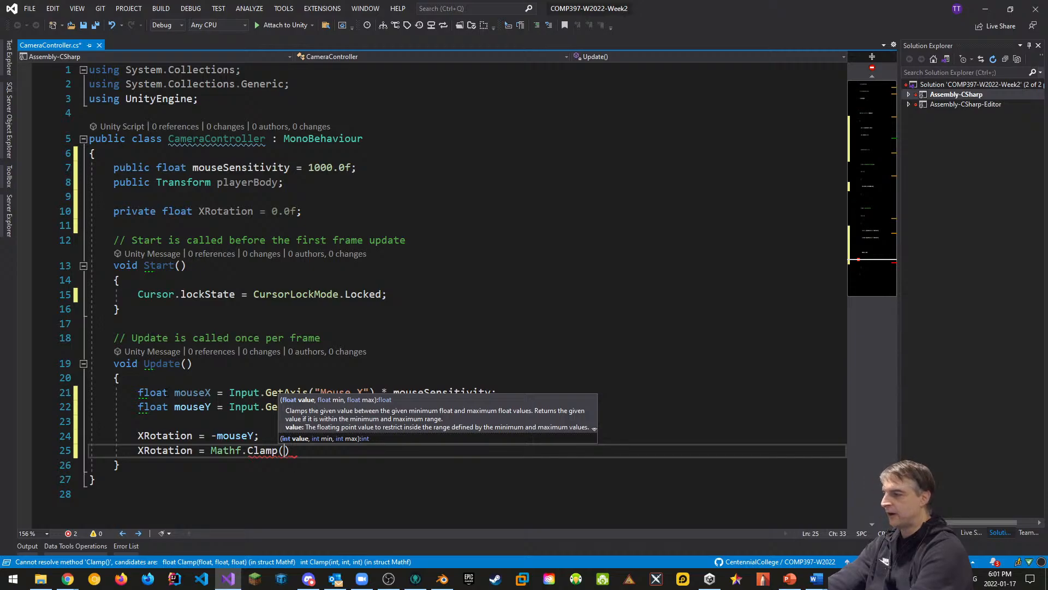
pyautogui.write('XRotation')
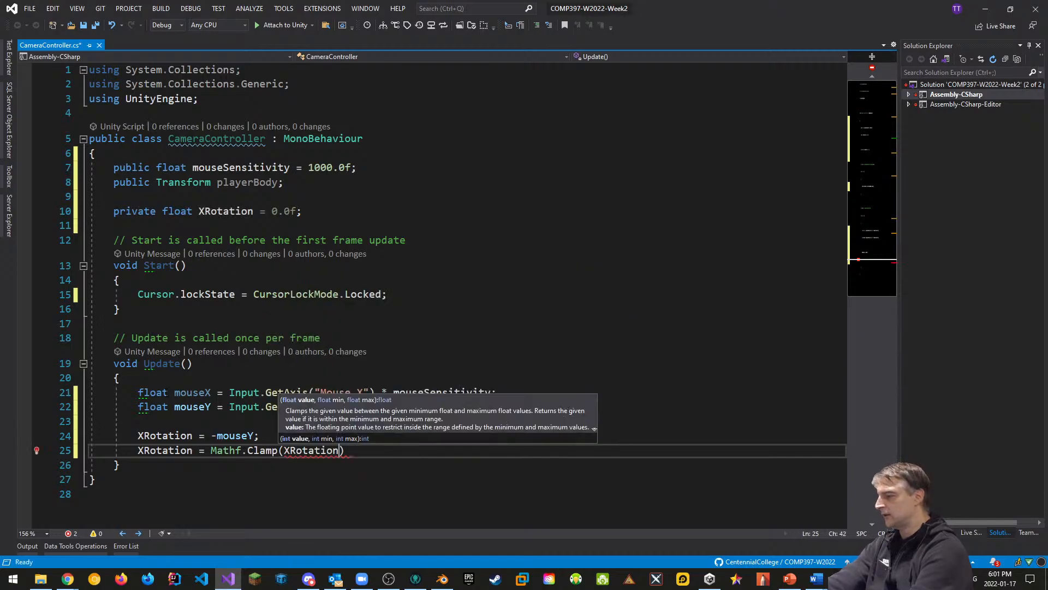
pyautogui.write(', -9')
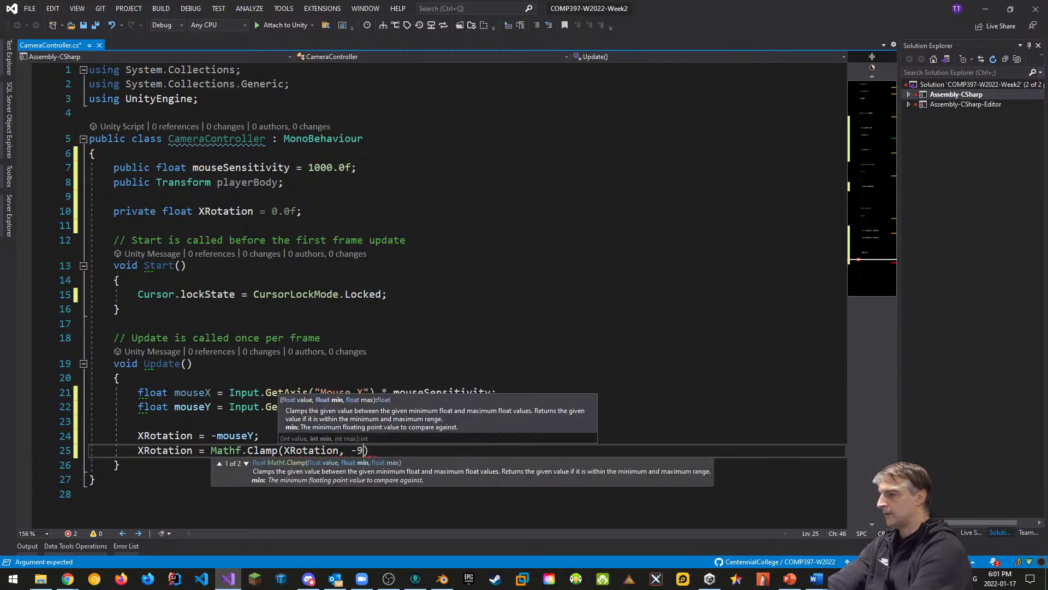
pyautogui.write('0.0f, 9')
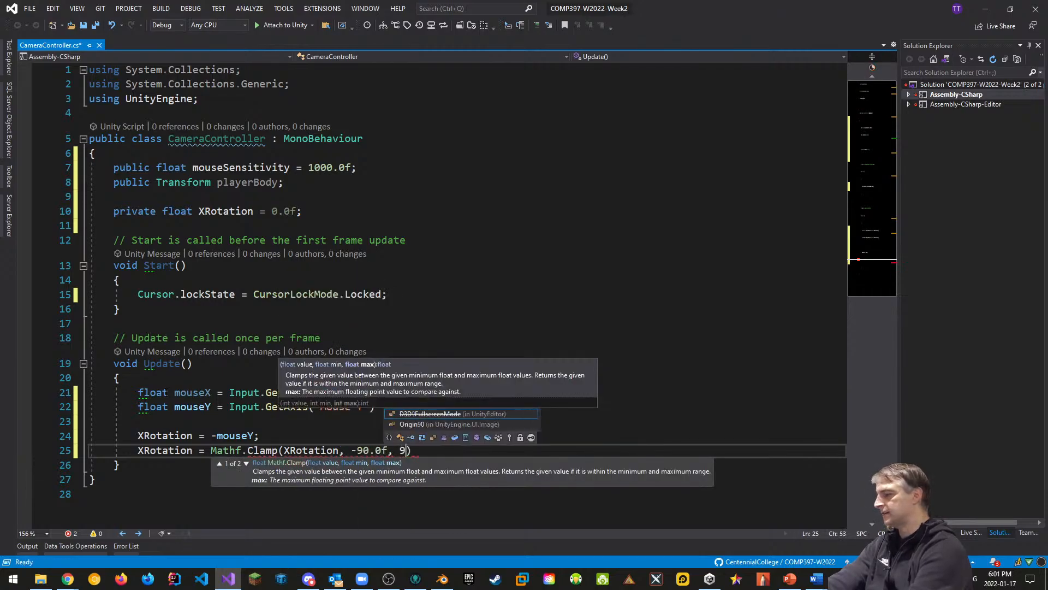
pyautogui.write('0.0f);')
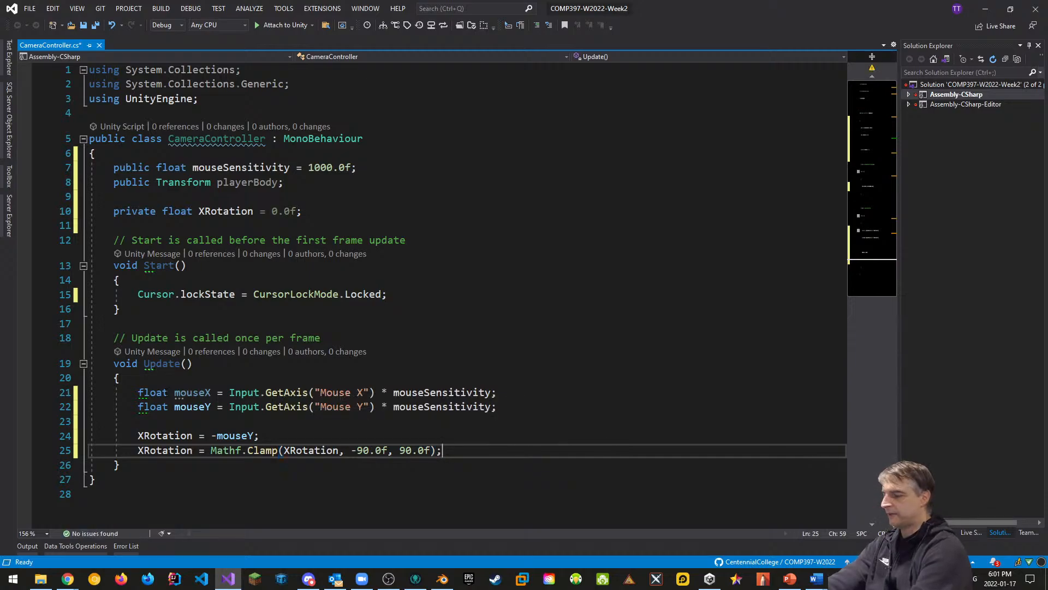
# Step: After a blank line below the clamp statement, add transform.localRotation = Quaternion.Euler(XRotation, 0.0f, 0.0f);
pyautogui.press('Return')
pyautogui.press('Return')
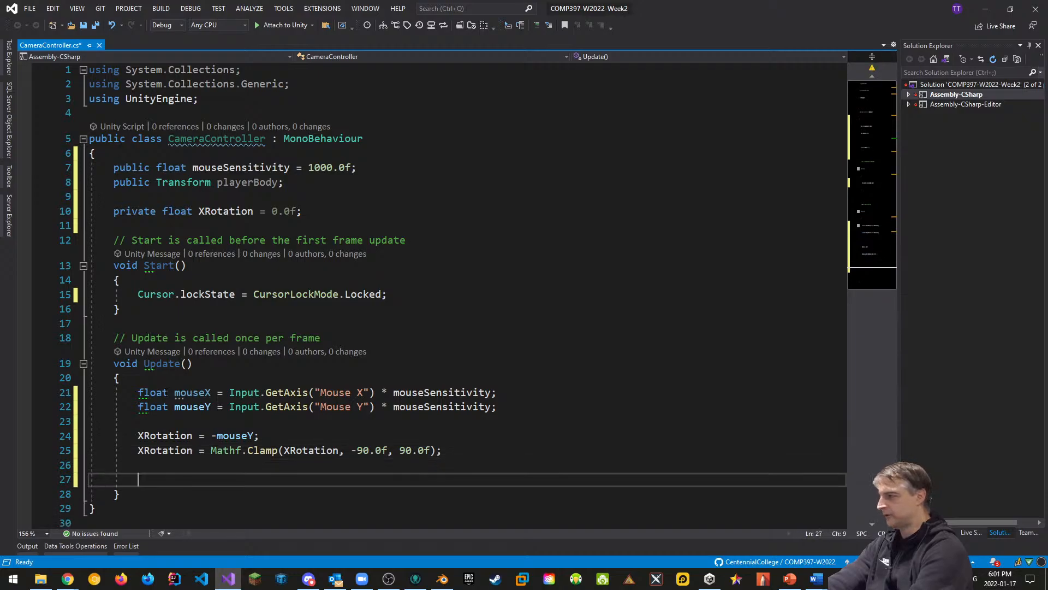
pyautogui.write('tran')
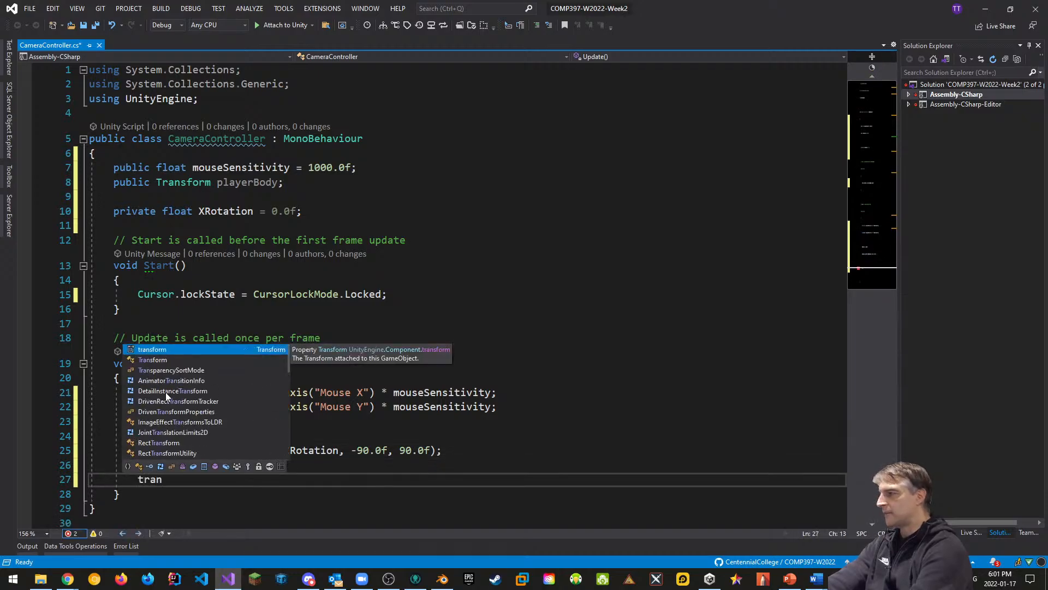
pyautogui.write('sform.loca')
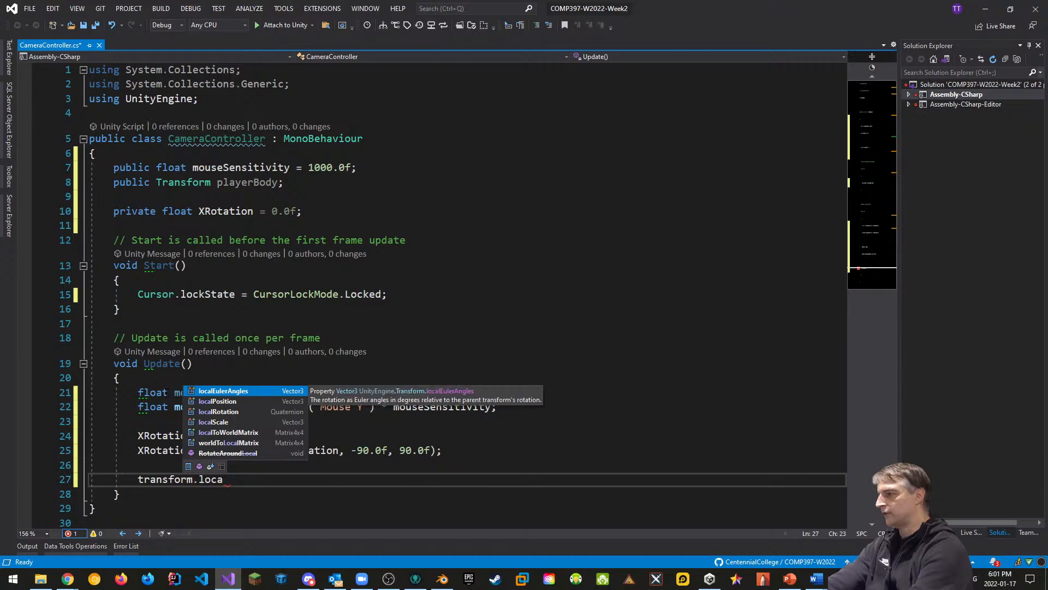
pyautogui.write('lRotation')
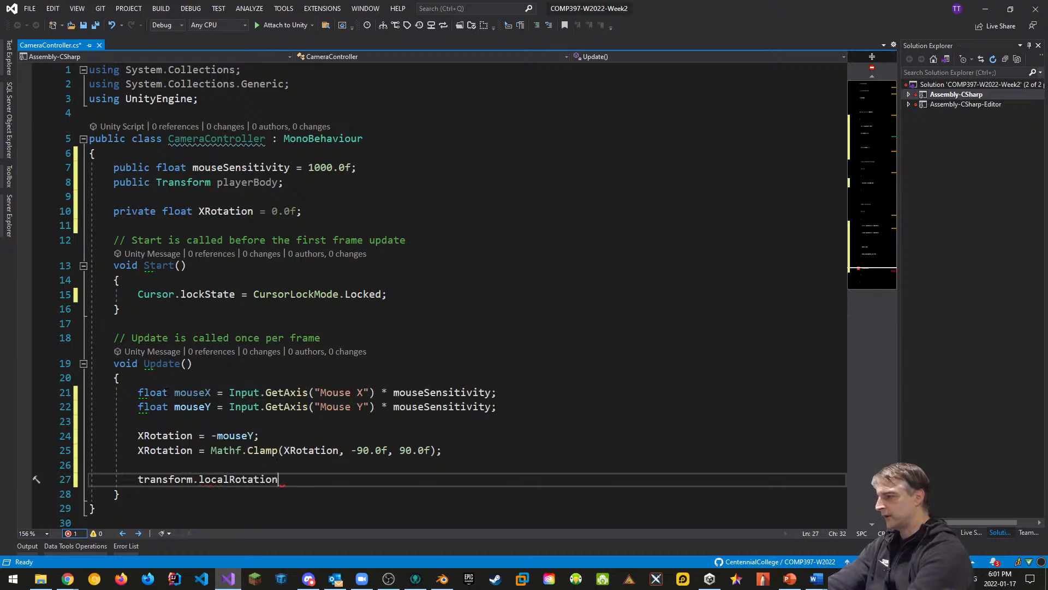
pyautogui.write(' = Qu')
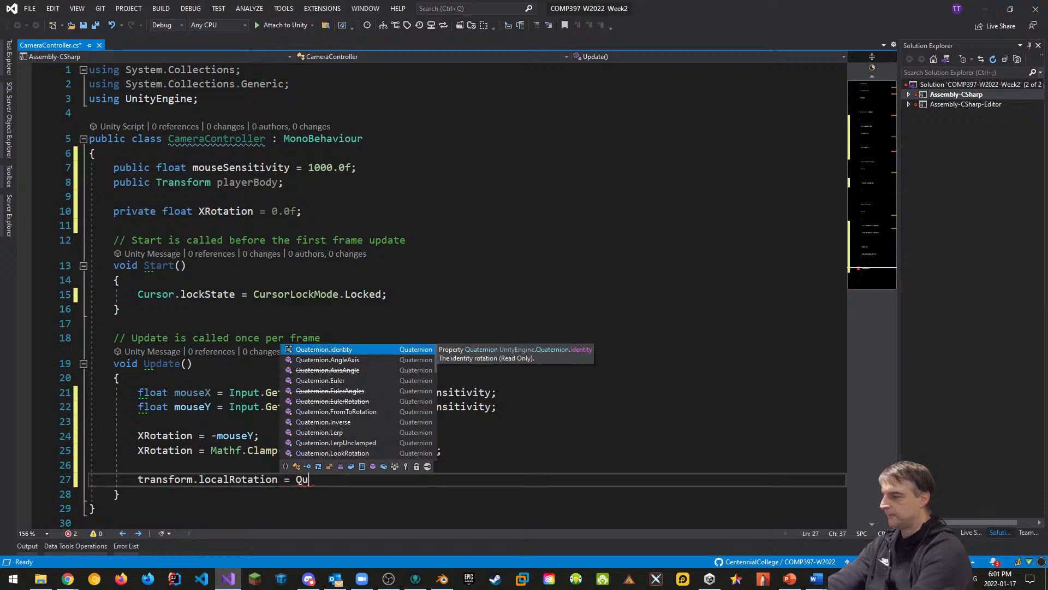
pyautogui.write('aternion.Euler();')
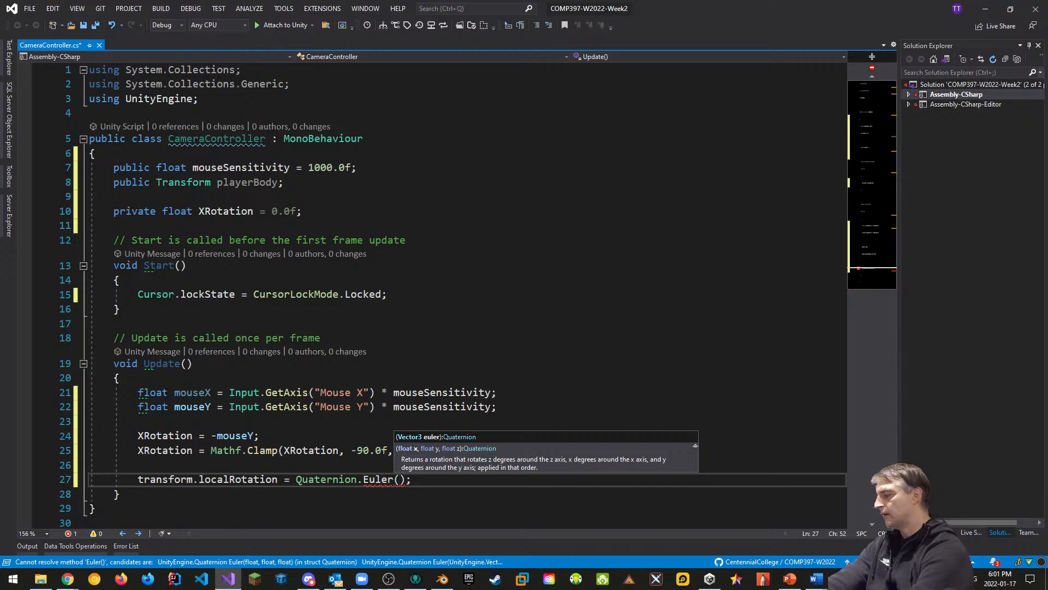
pyautogui.write('XRotation')
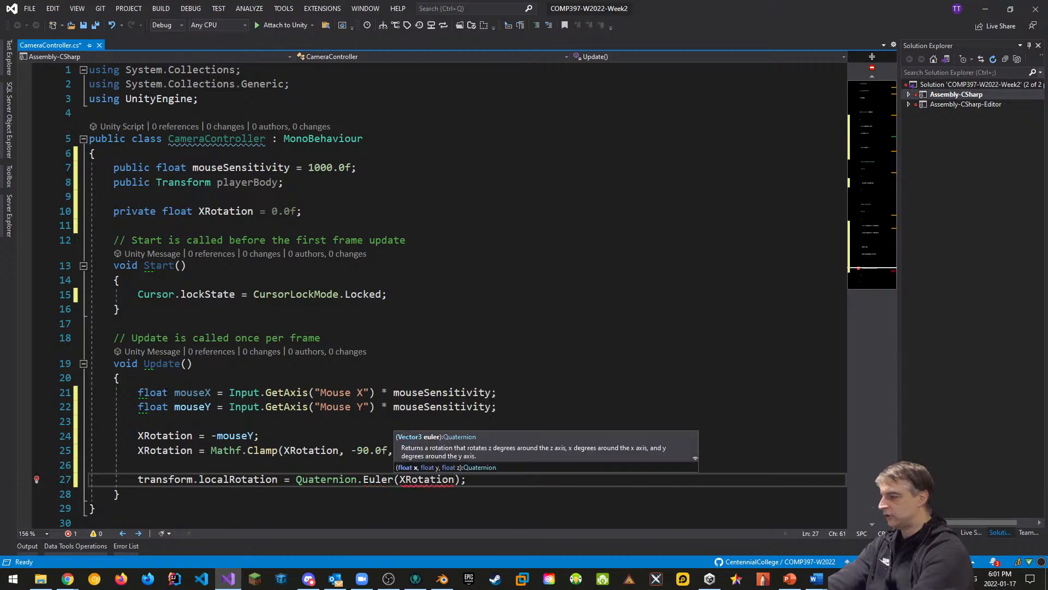
pyautogui.write(', 0.0f, 0.0f')
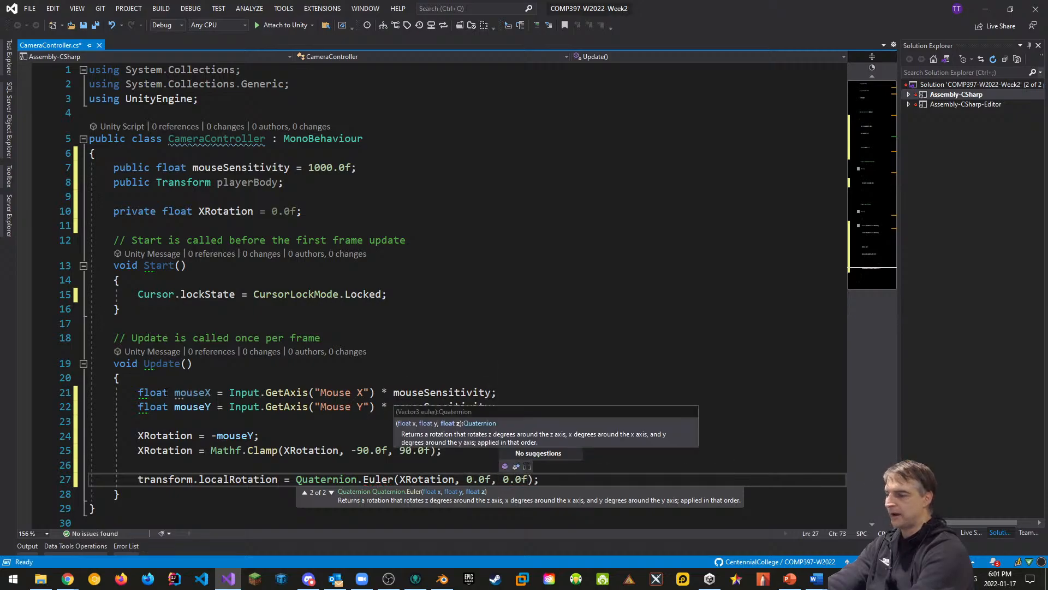
pyautogui.press('End')
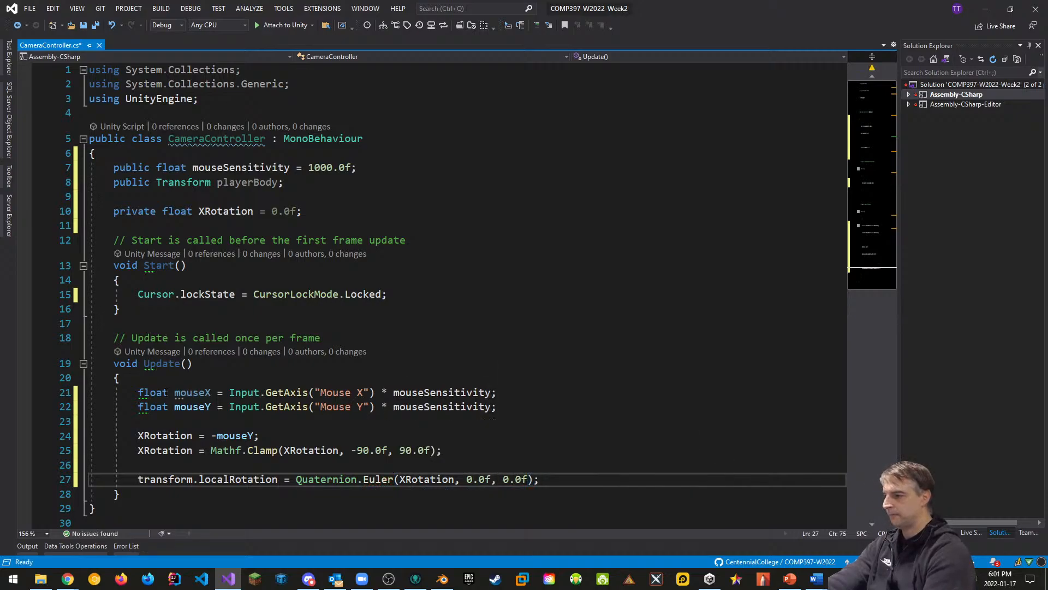
# Step: Directly below the localRotation line, add the statement playerBody.Rotate(Vector3.up * mouseX);
pyautogui.press('Return')
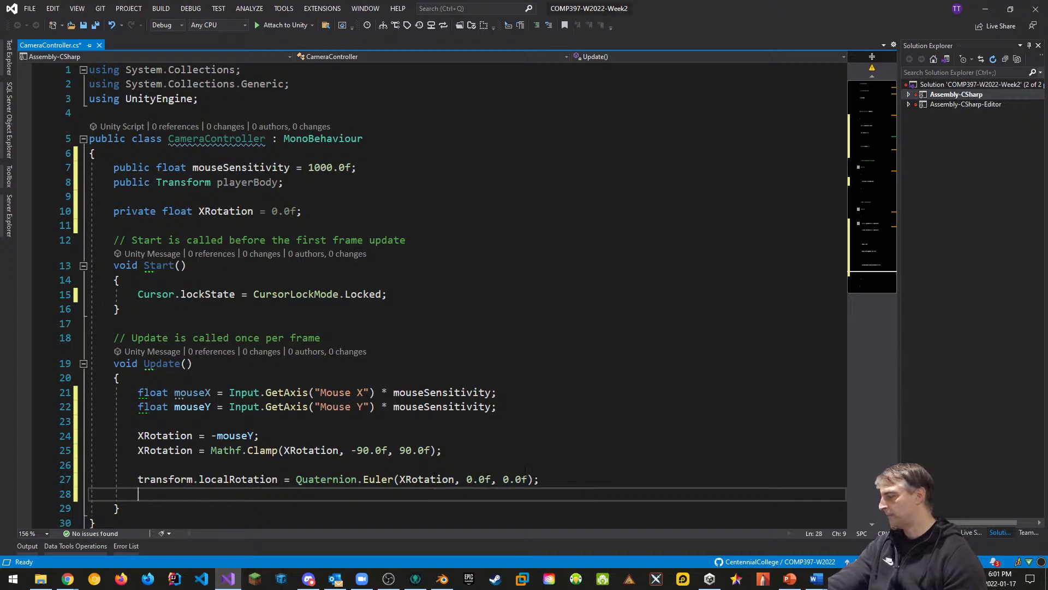
pyautogui.click(557, 478)
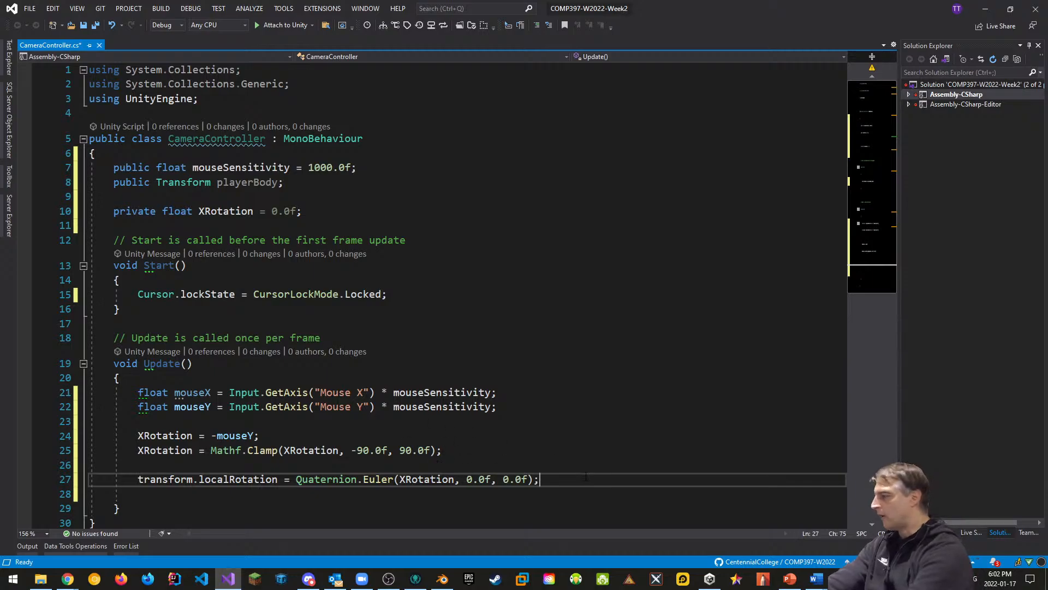
pyautogui.press('Return')
pyautogui.write('player')
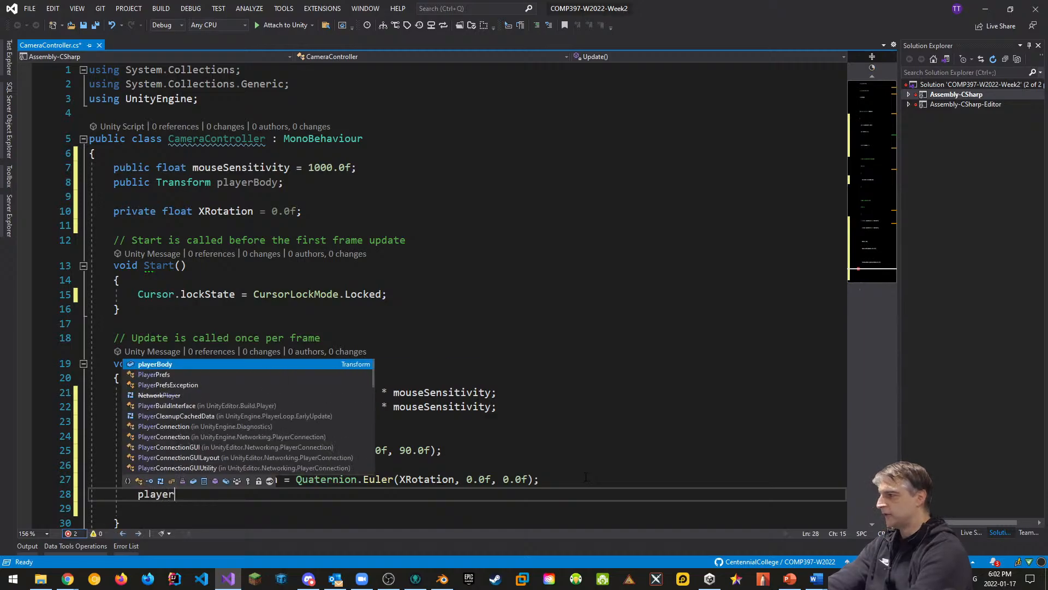
pyautogui.write('Body.')
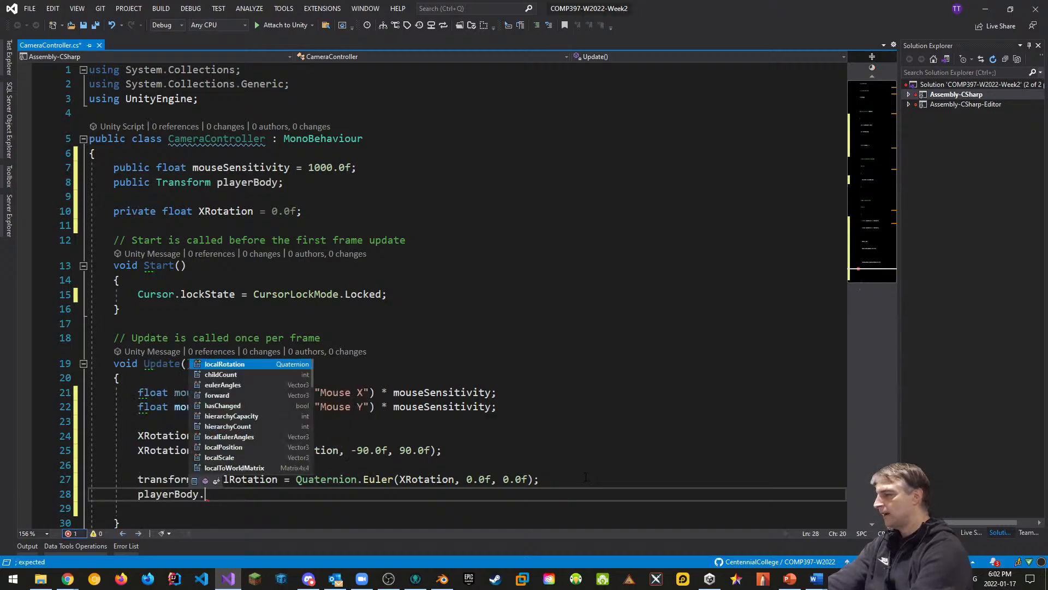
pyautogui.write('Rotate(')
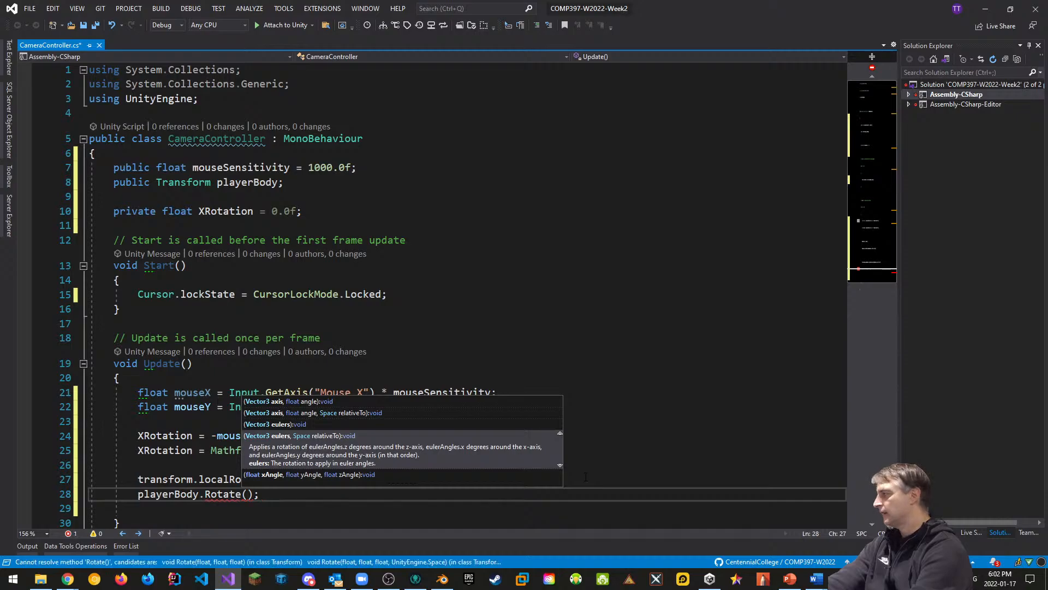
pyautogui.write('Vec')
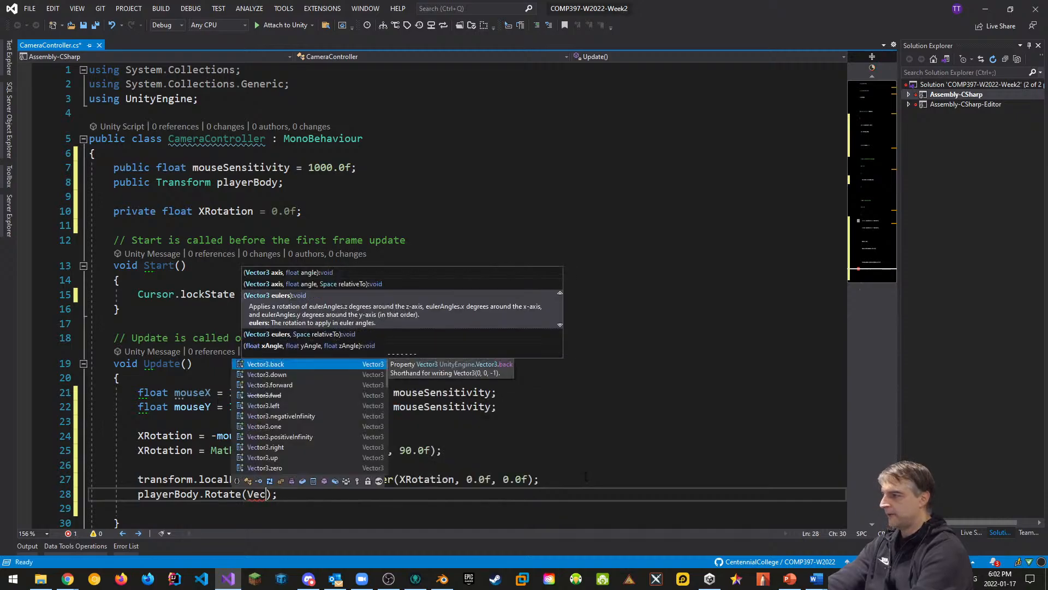
pyautogui.press('Down')
pyautogui.press('Down')
pyautogui.press('Down')
pyautogui.press('Down')
pyautogui.press('Down')
pyautogui.press('Down')
pyautogui.press('Down')
pyautogui.press('Down')
pyautogui.press('Down')
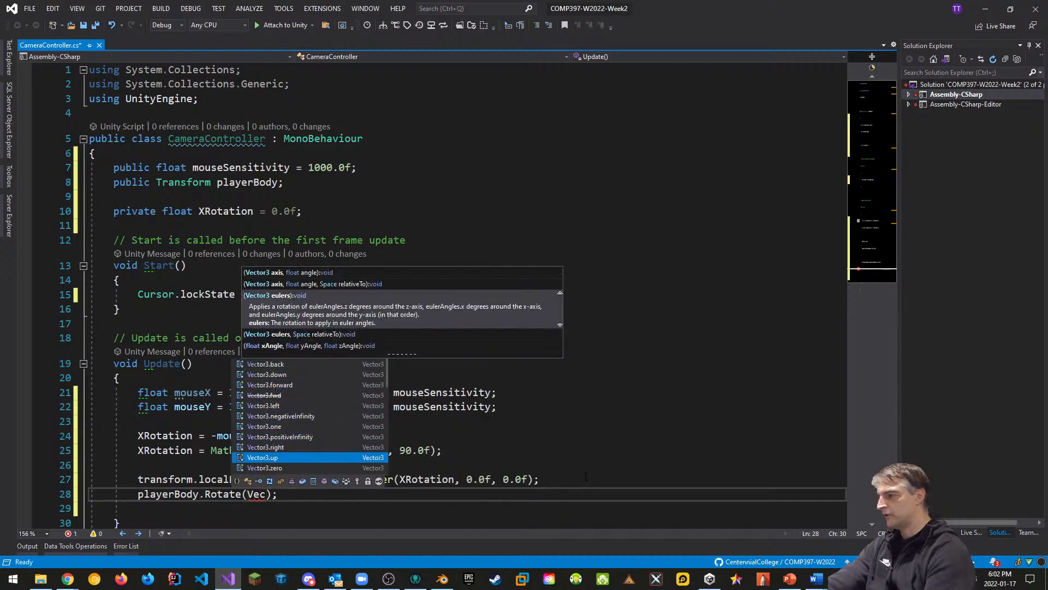
pyautogui.press('Tab')
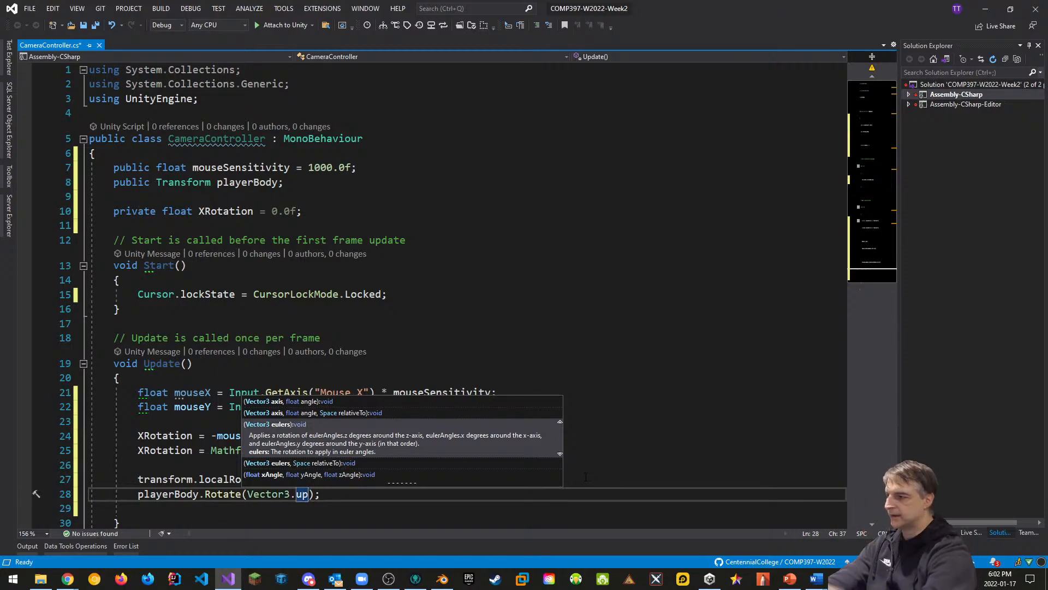
pyautogui.write('* mouse')
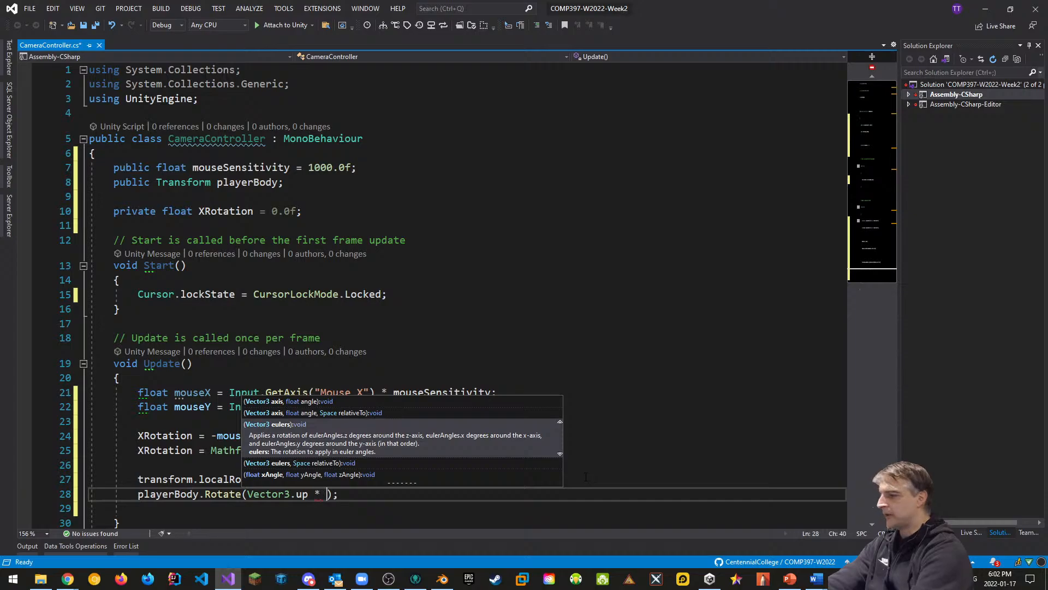
pyautogui.press('Escape')
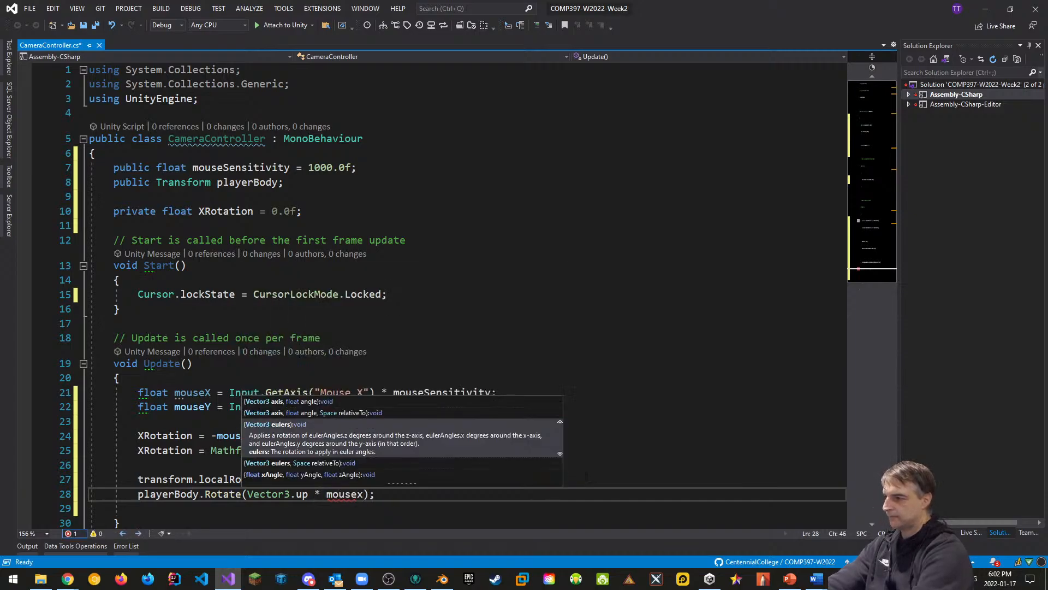
pyautogui.write('X')
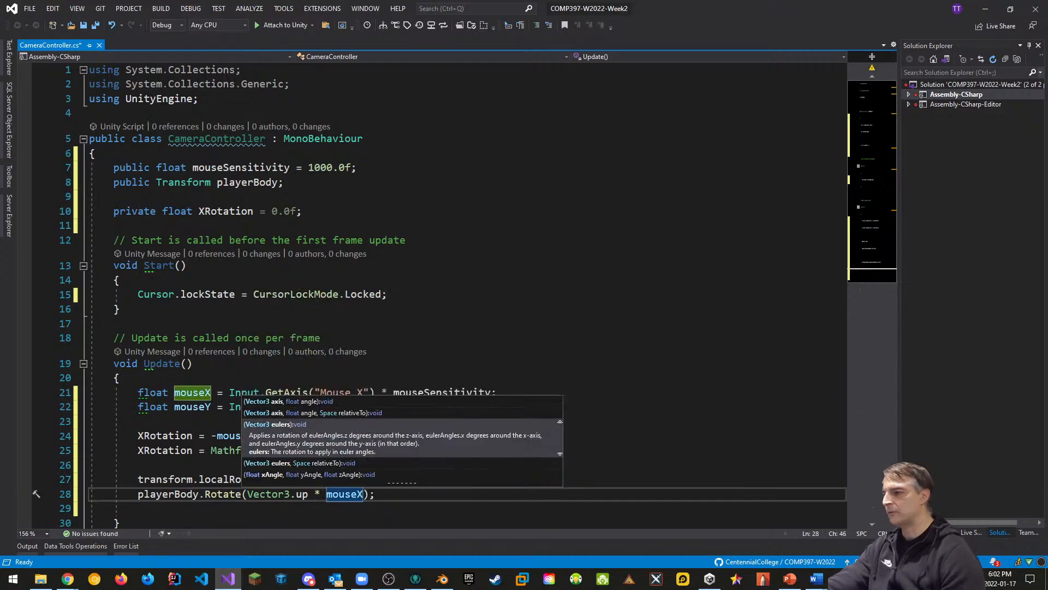
# Step: Save the CameraController script and review the finished Update() code
pyautogui.click(588, 323)
pyautogui.hotkey('ctrl', 's')
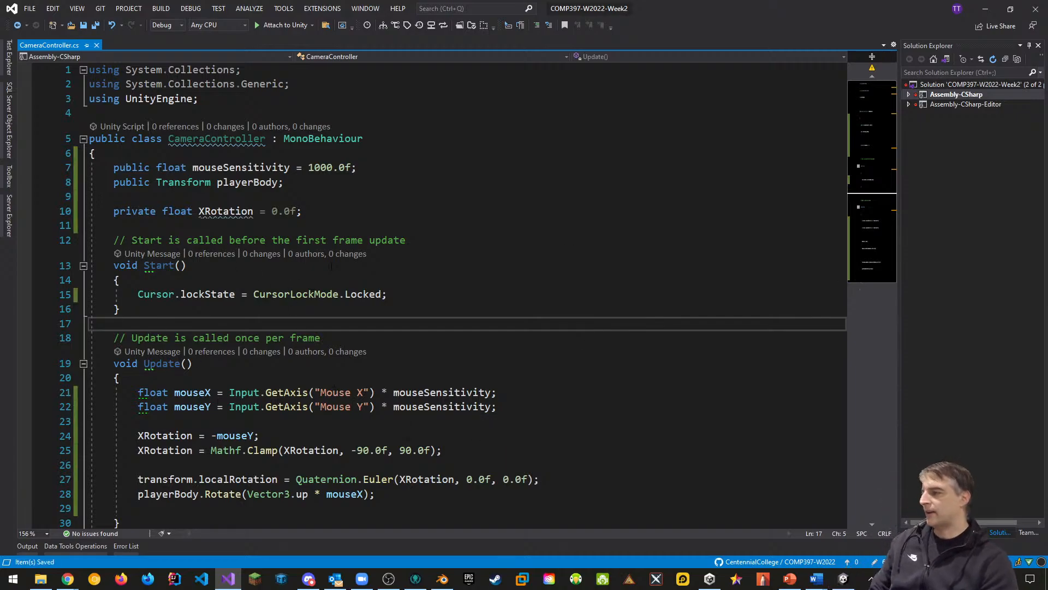
pyautogui.scroll(-1, 334, 387)
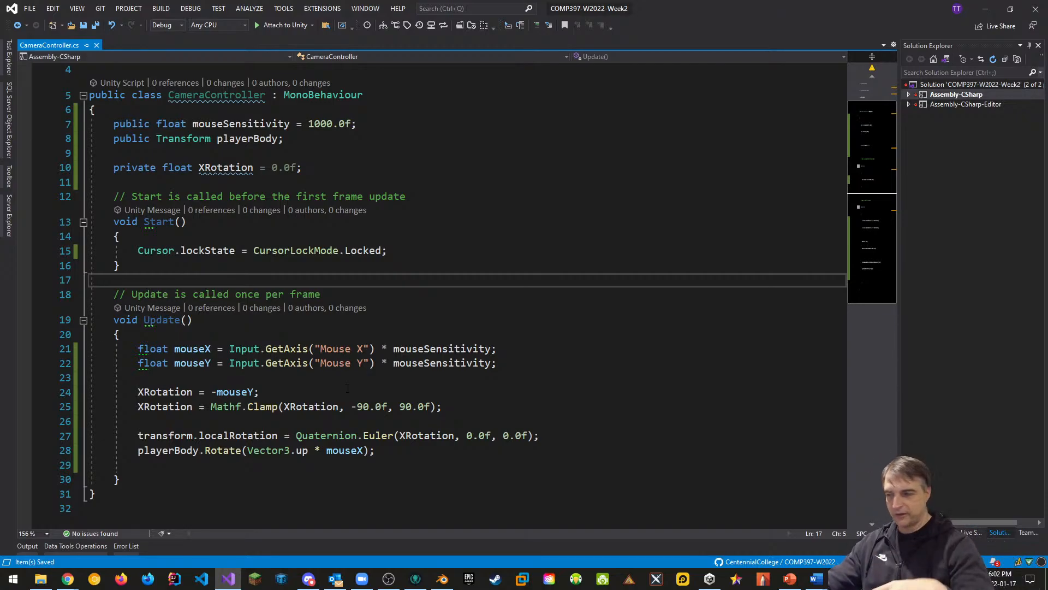
pyautogui.click(622, 419)
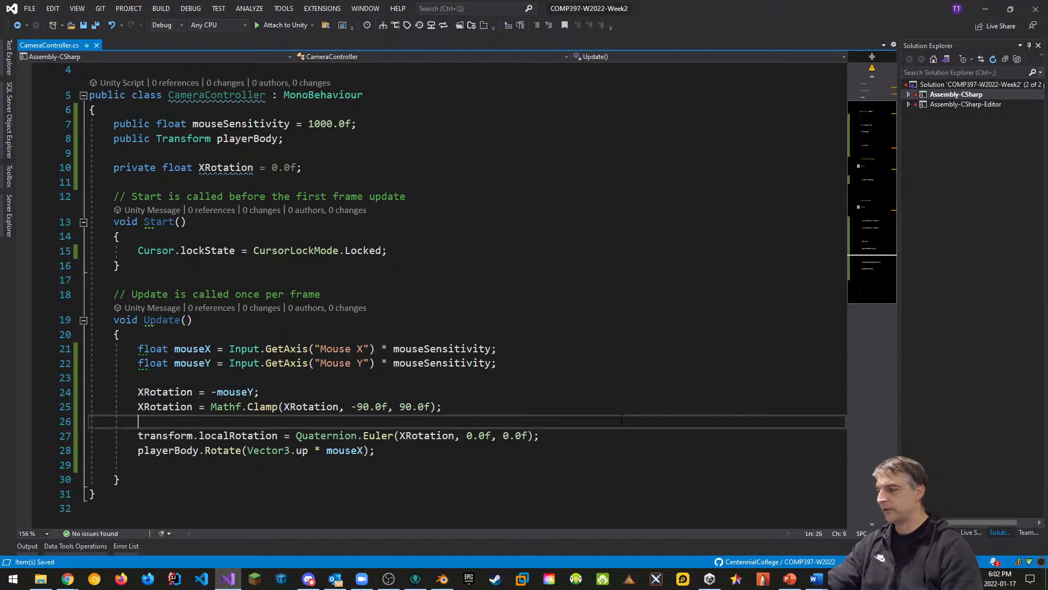
# Step: Switch to Unity, attach the CameraController script to the Main Camera, and assign the Player object as its Player Body
pyautogui.hotkey('alt', 'Tab')
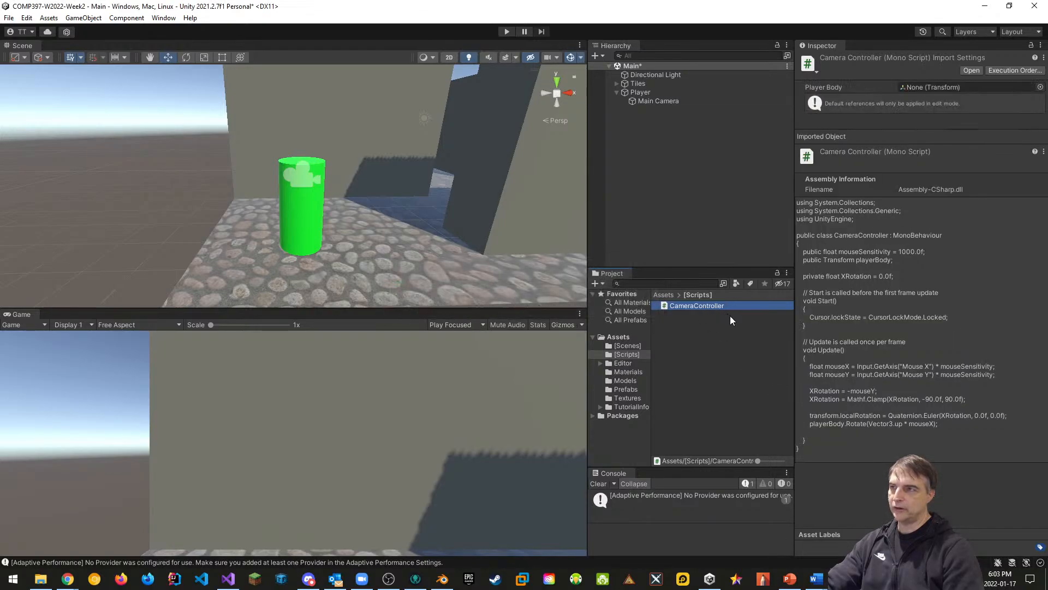
pyautogui.click(660, 104)
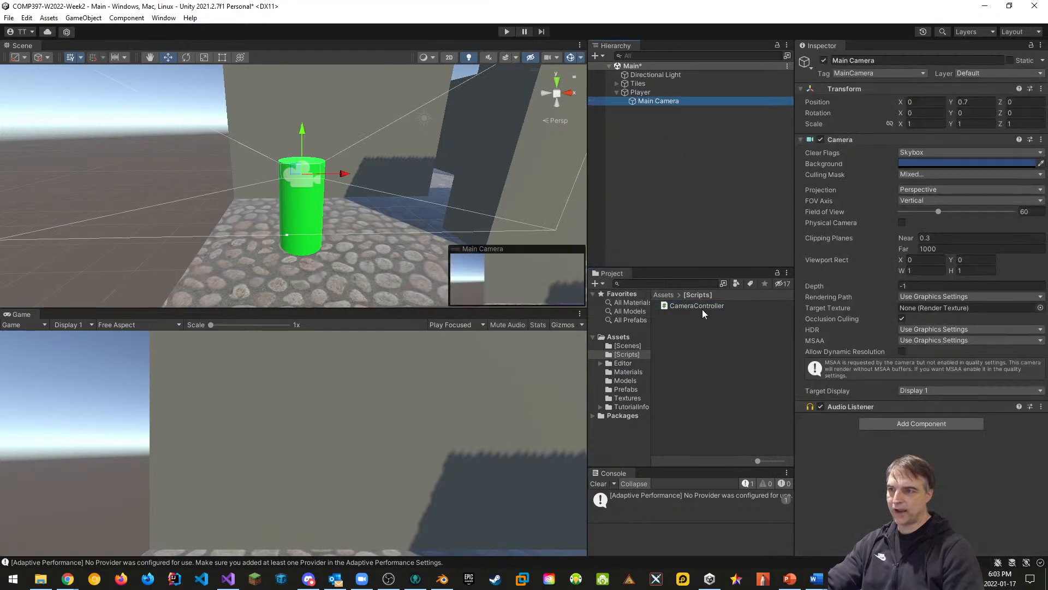
pyautogui.moveTo(698, 304); pyautogui.dragTo(904, 425)
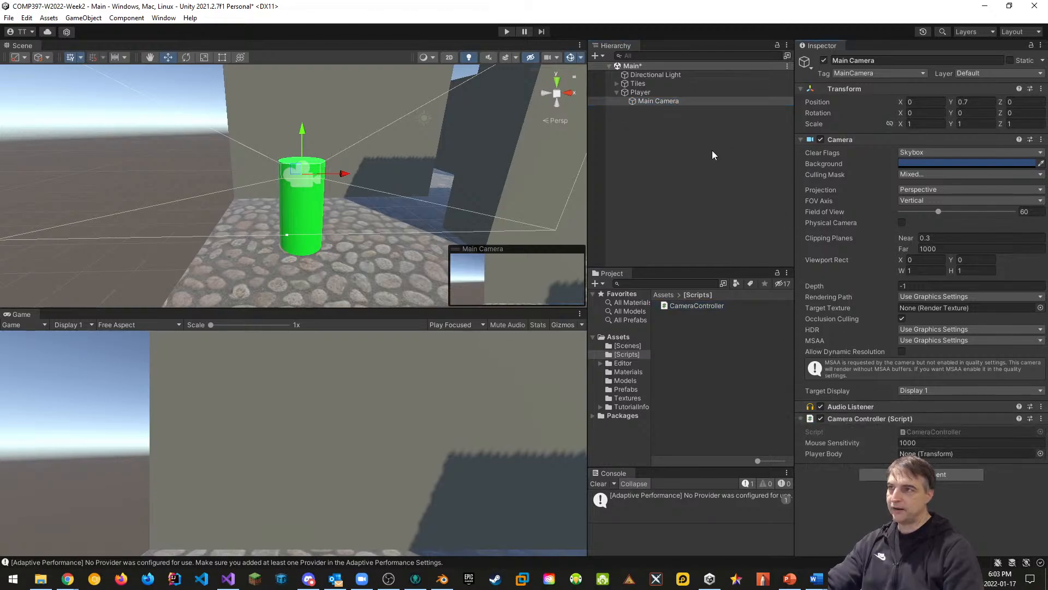
pyautogui.moveTo(640, 91); pyautogui.dragTo(925, 458)
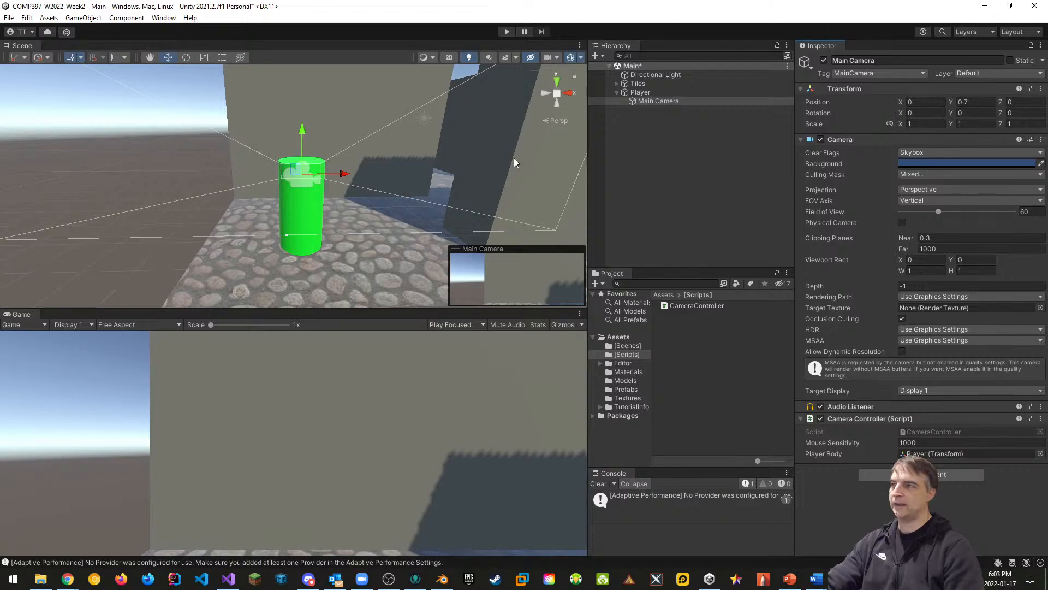
# Step: Set the Camera Controller's Mouse Sensitivity to 10, play-testing the mouse look before and after the change
pyautogui.click(508, 31)
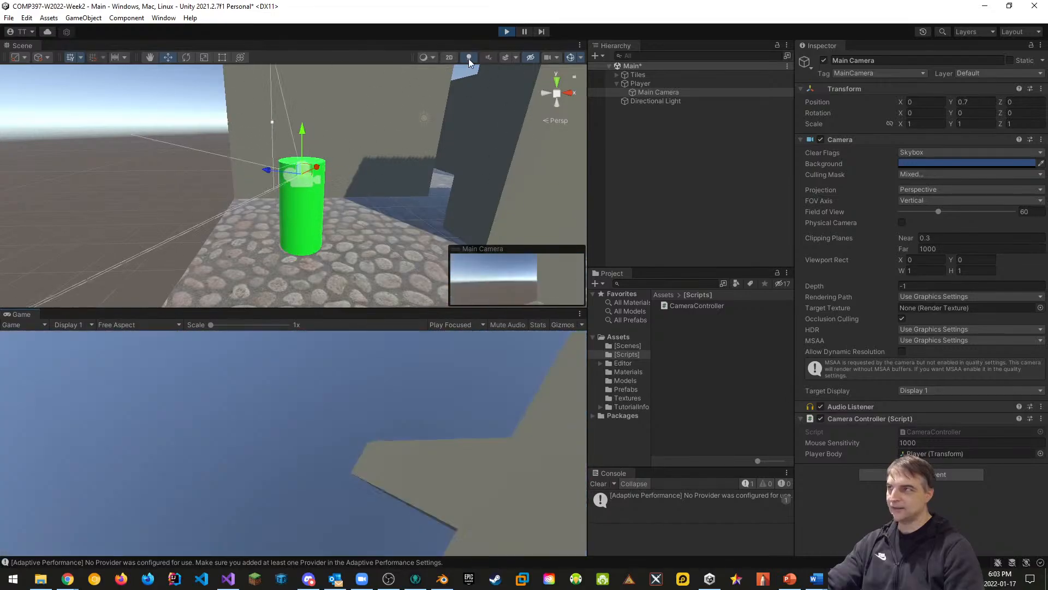
pyautogui.click(506, 31)
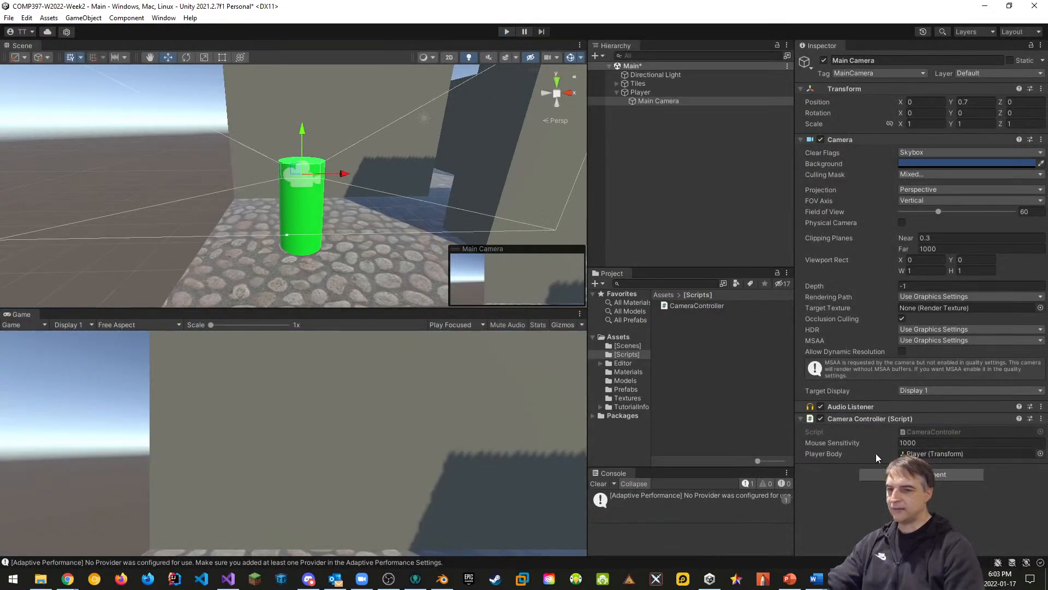
pyautogui.write('10')
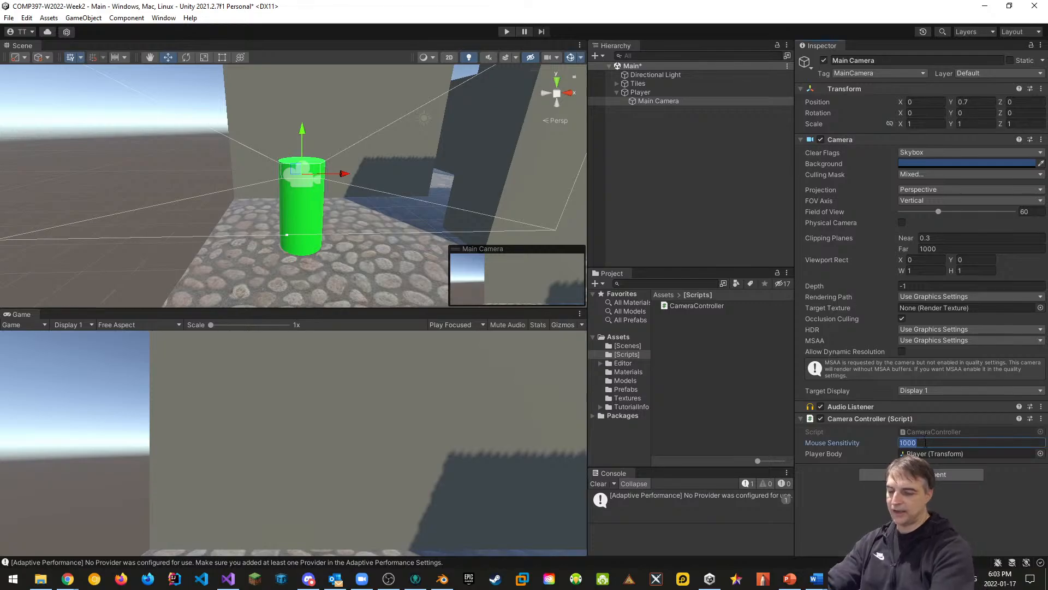
pyautogui.click(507, 31)
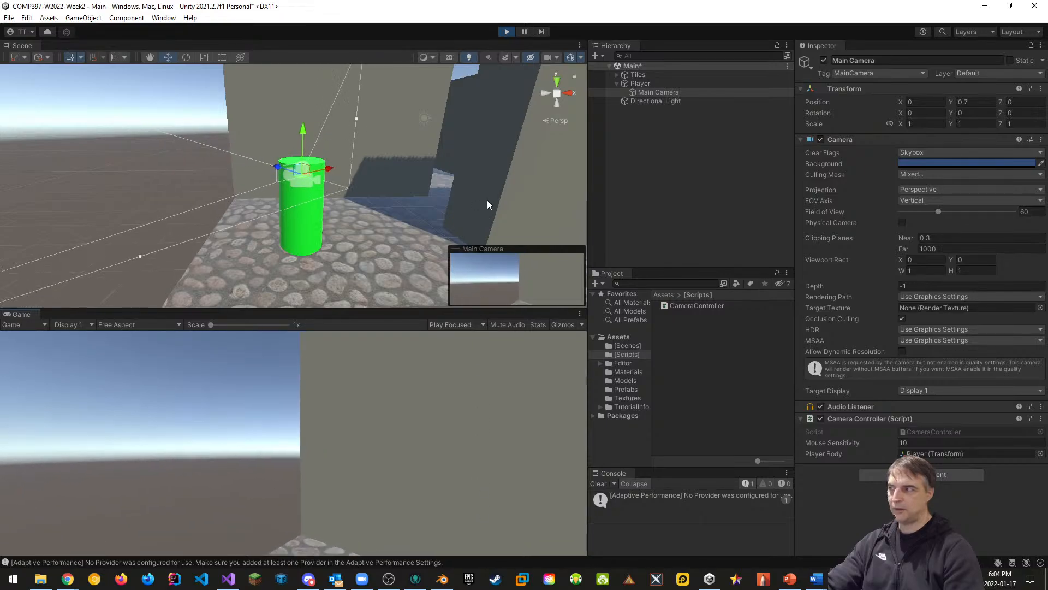
pyautogui.click(511, 32)
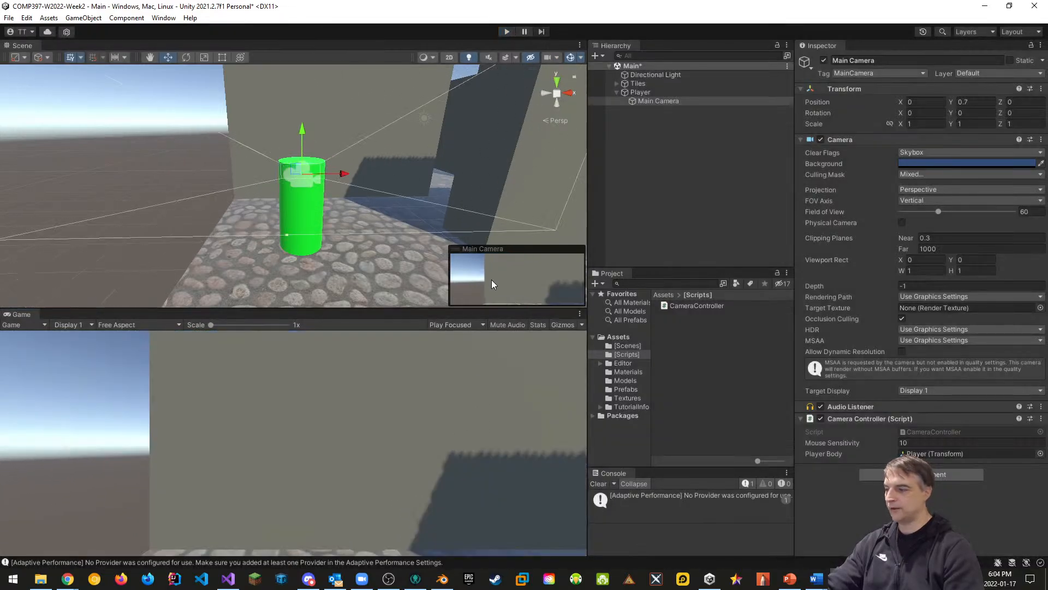
# Step: Switch to Visual Studio, change the first XRotation statement in Update() to XRotation -=mouseY; and save the CameraController script
pyautogui.hotkey('alt', 'Tab')
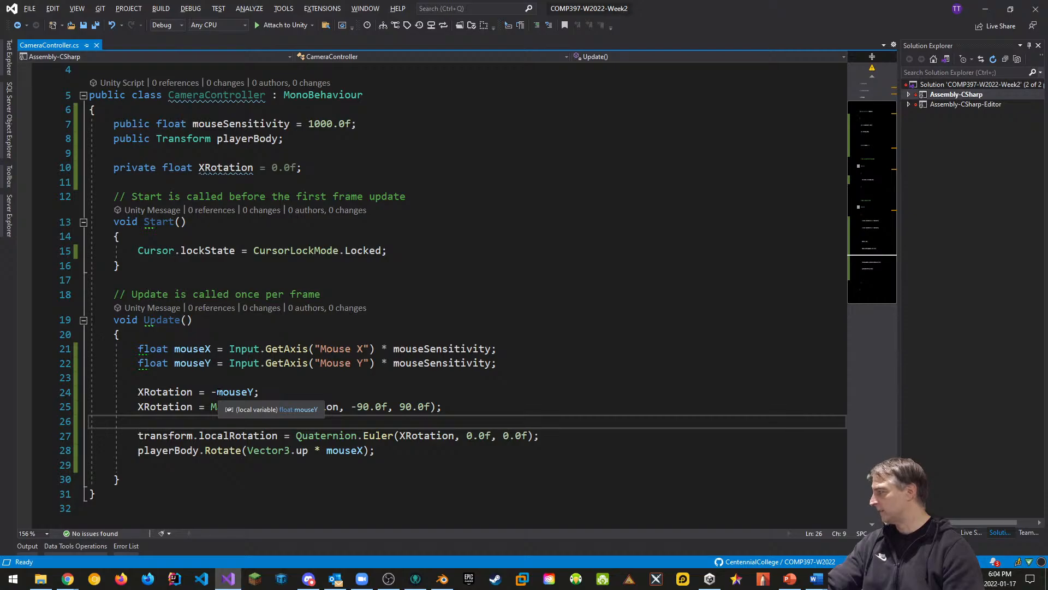
pyautogui.click(216, 392)
pyautogui.press('BackSpace')
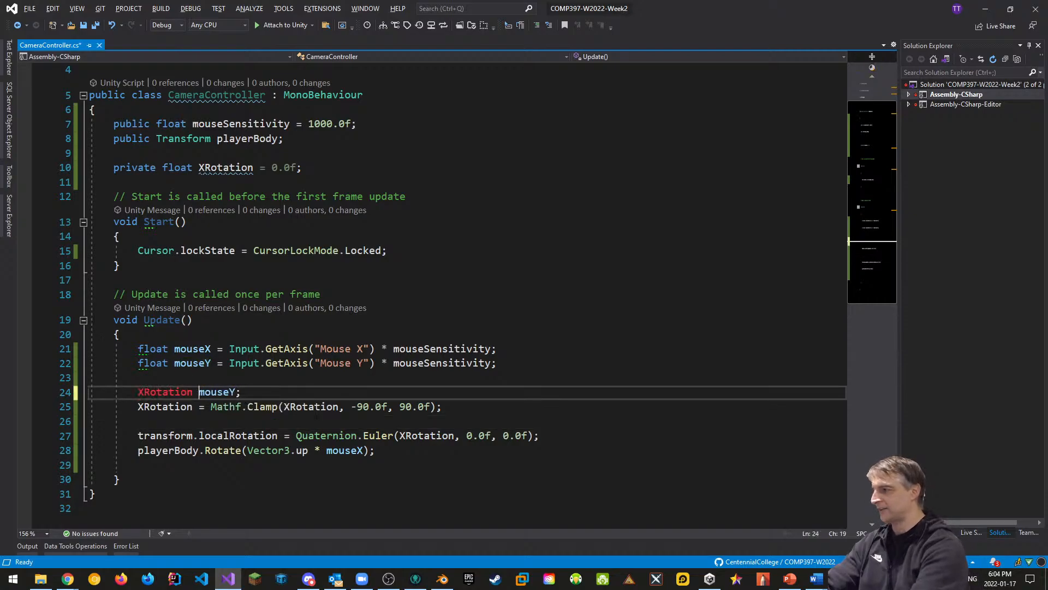
pyautogui.write('-=')
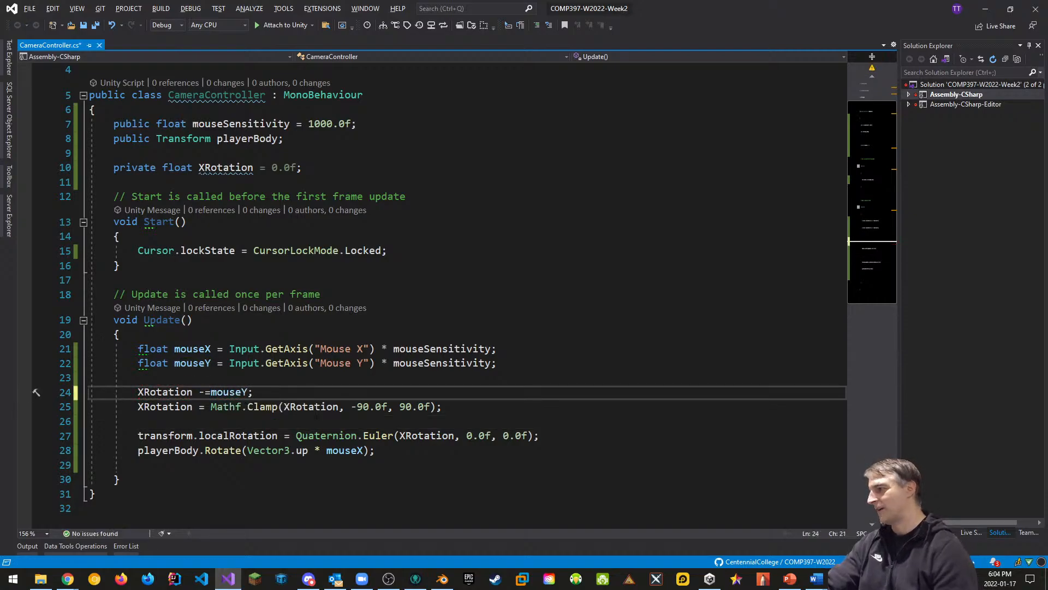
pyautogui.click(600, 355)
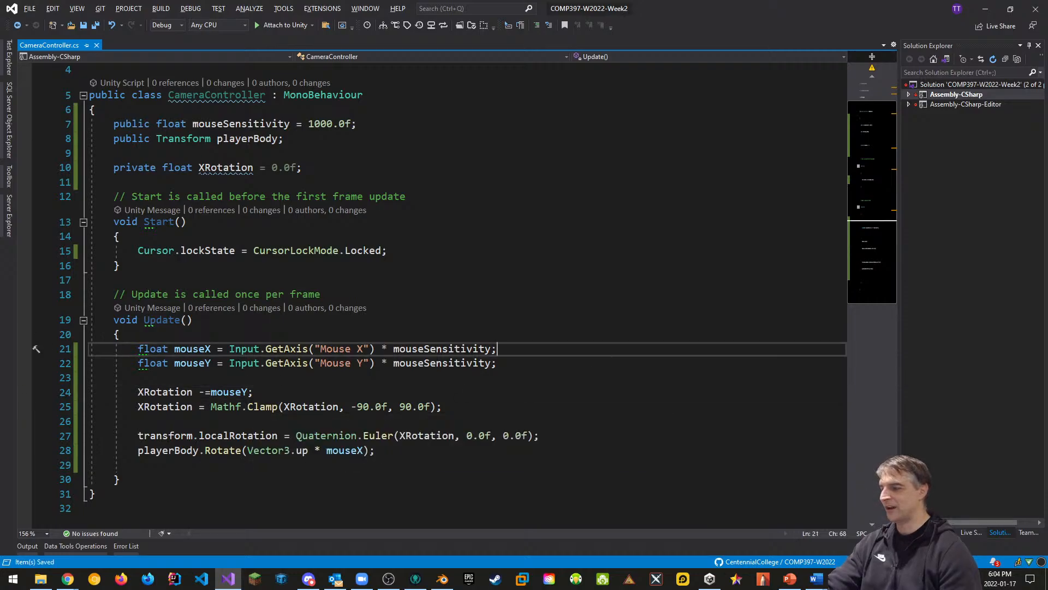
# Step: Return to Unity and play-test the corrected mouse look by looking around horizontally and vertically, ending the run when finished
pyautogui.hotkey('alt', 'Tab')
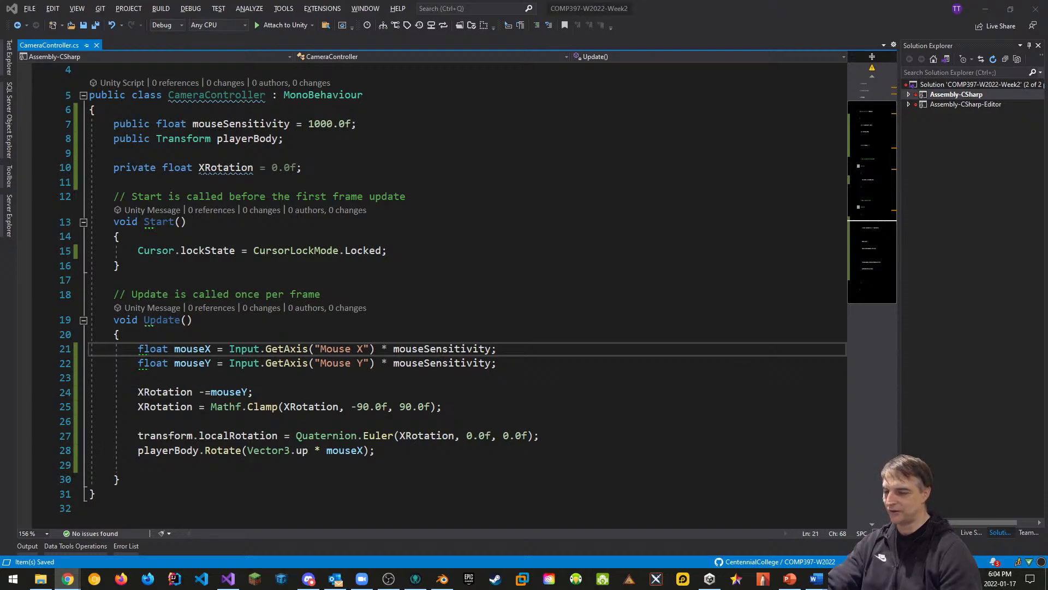
pyautogui.hotkey('alt', 'Tab')
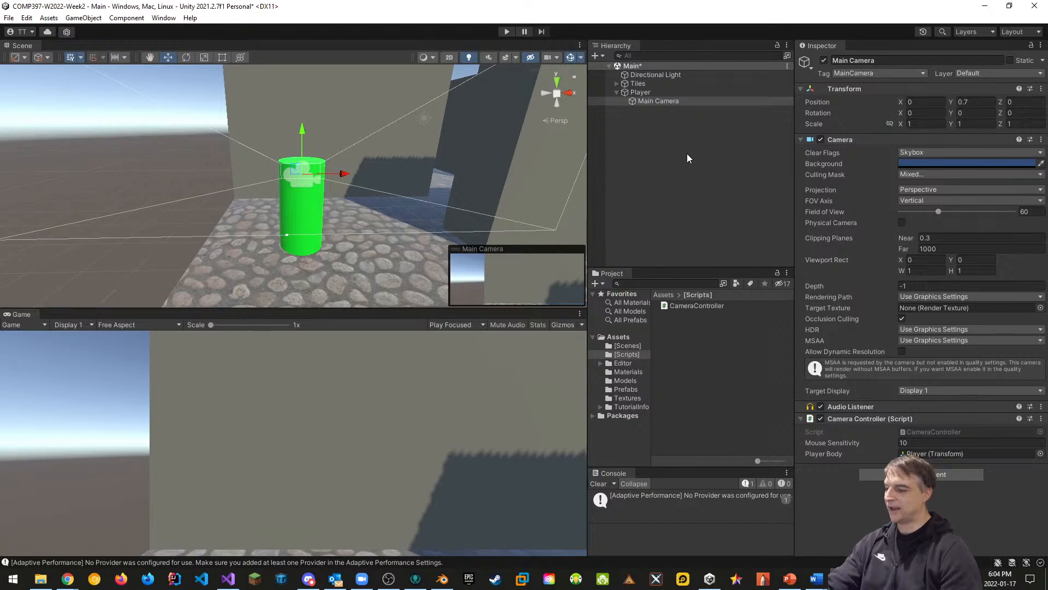
pyautogui.click(507, 31)
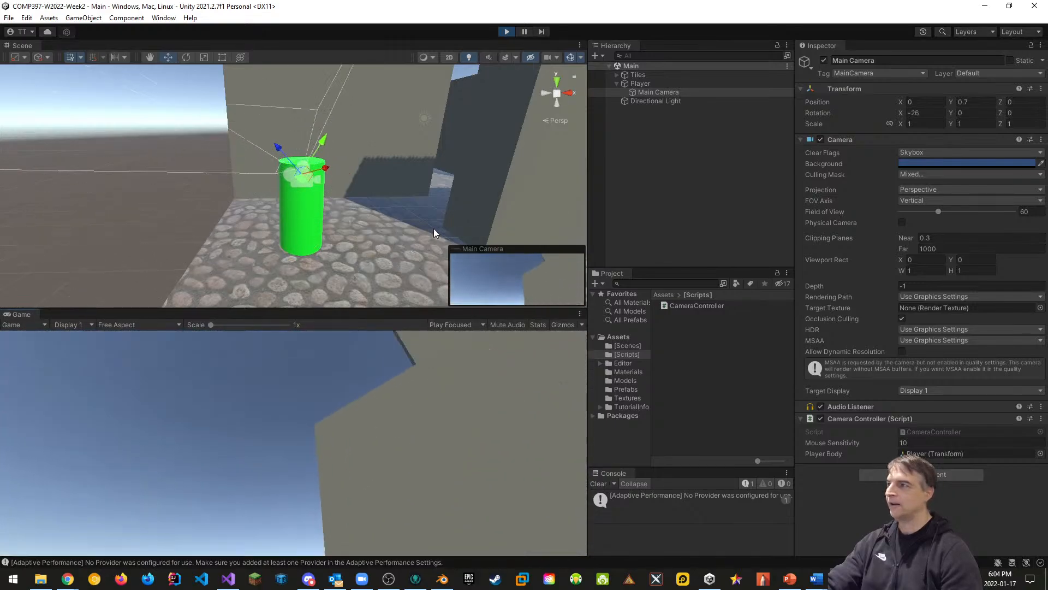
pyautogui.moveTo(461, 396)
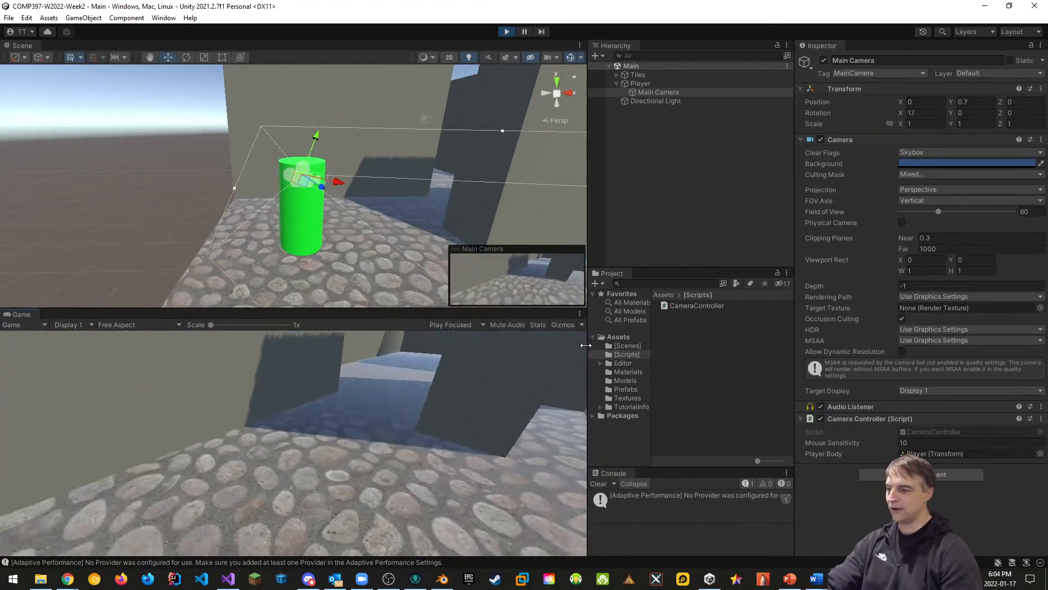
pyautogui.moveTo(404, 376)
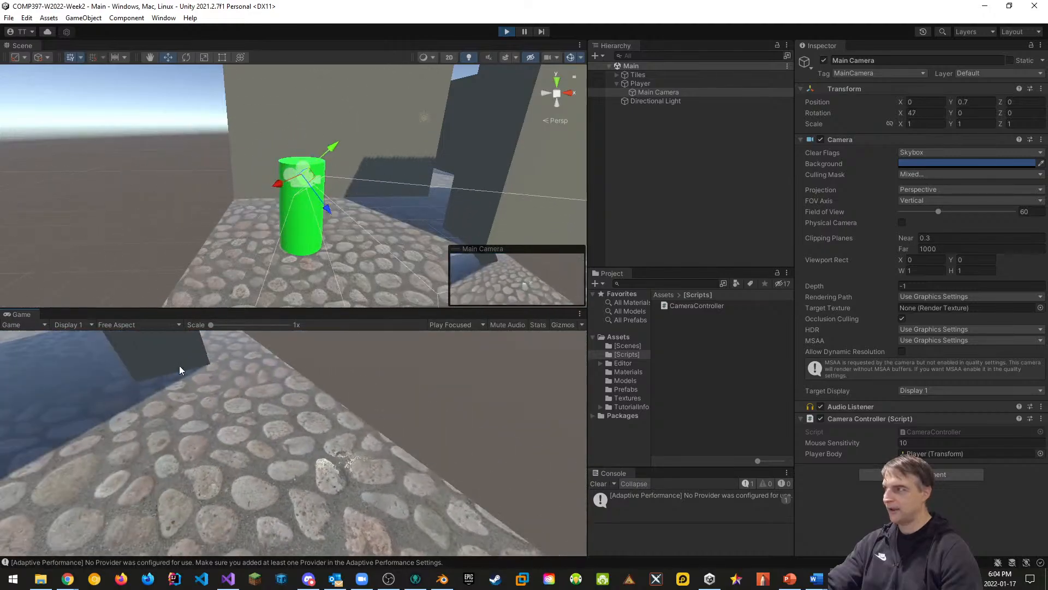
pyautogui.moveTo(630, 355)
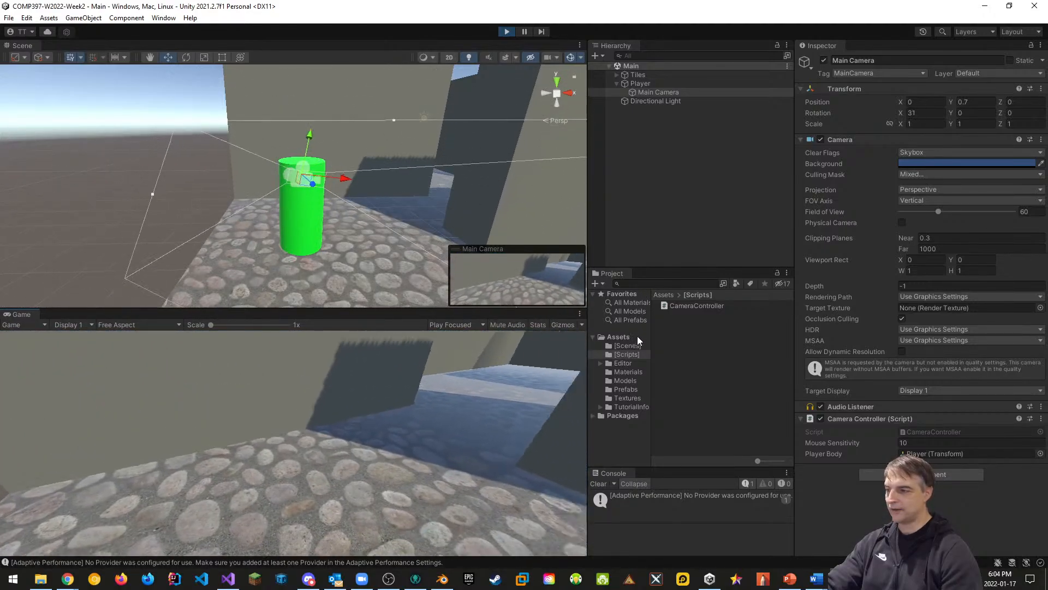
pyautogui.moveTo(690, 318)
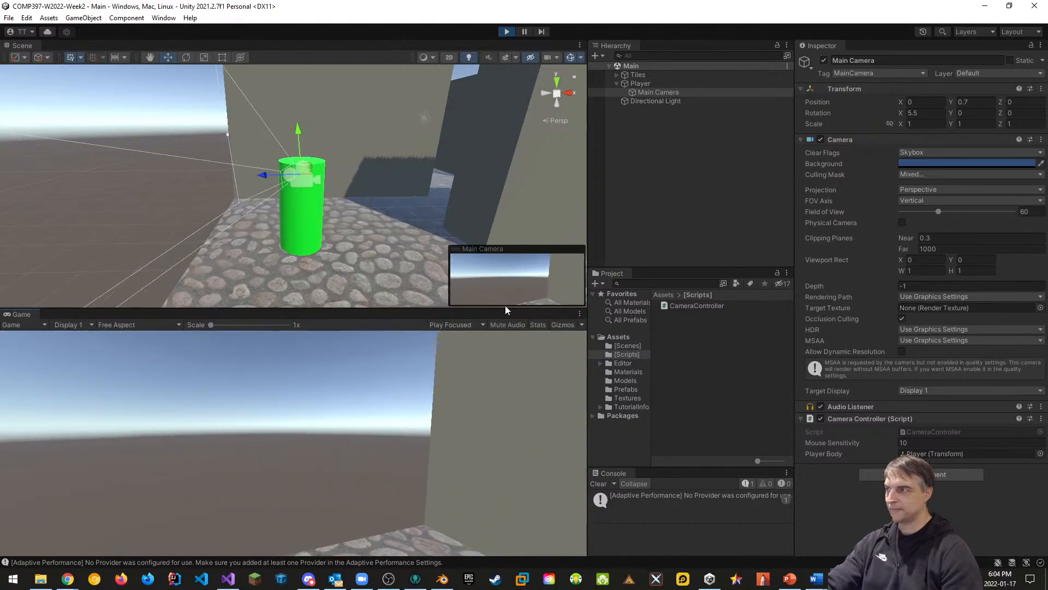
pyautogui.moveTo(651, 302)
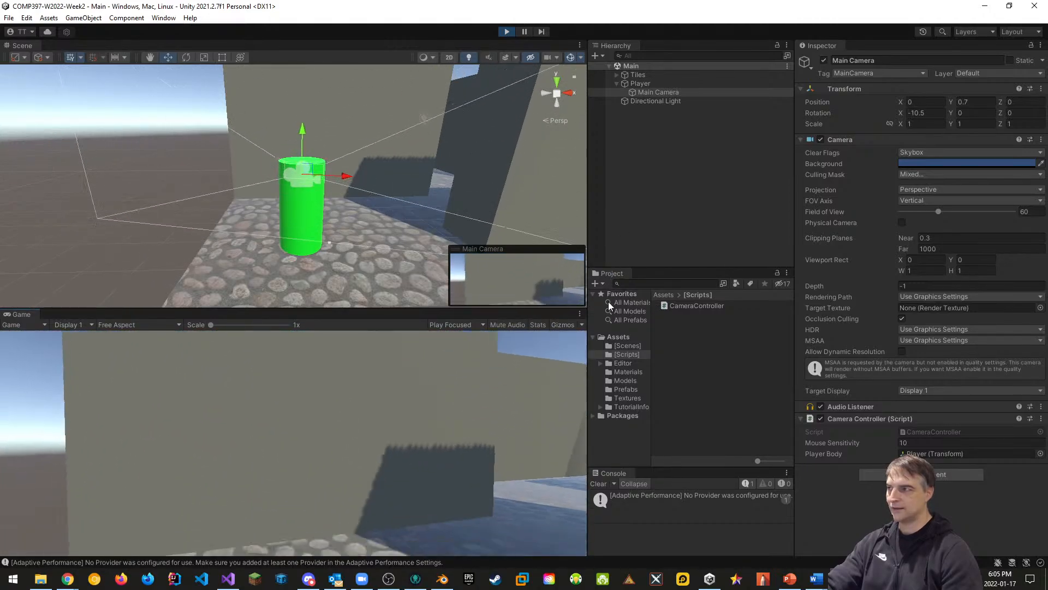
pyautogui.moveTo(619, 309)
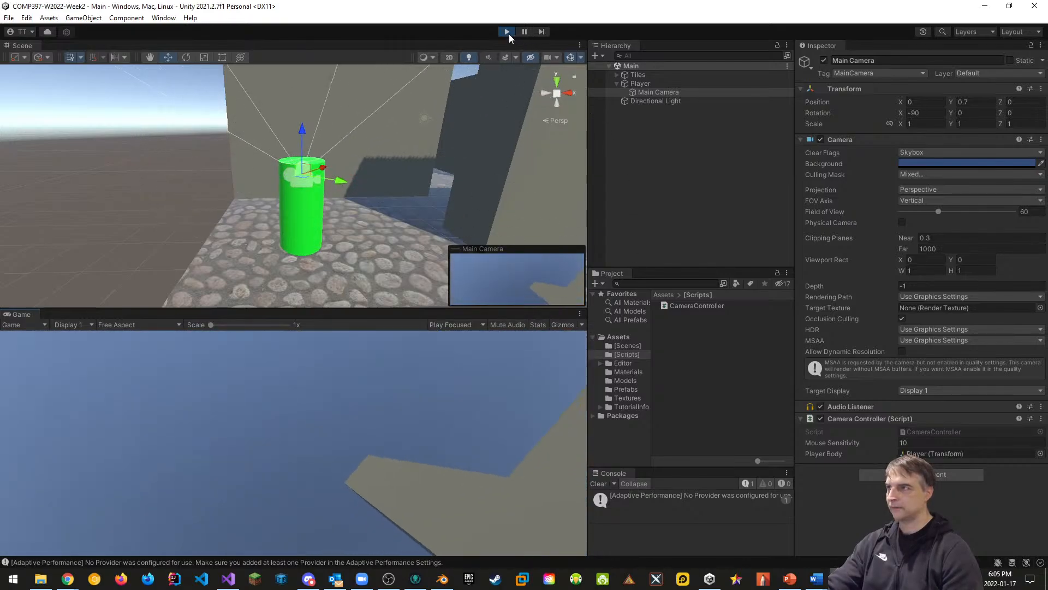
pyautogui.click(507, 32)
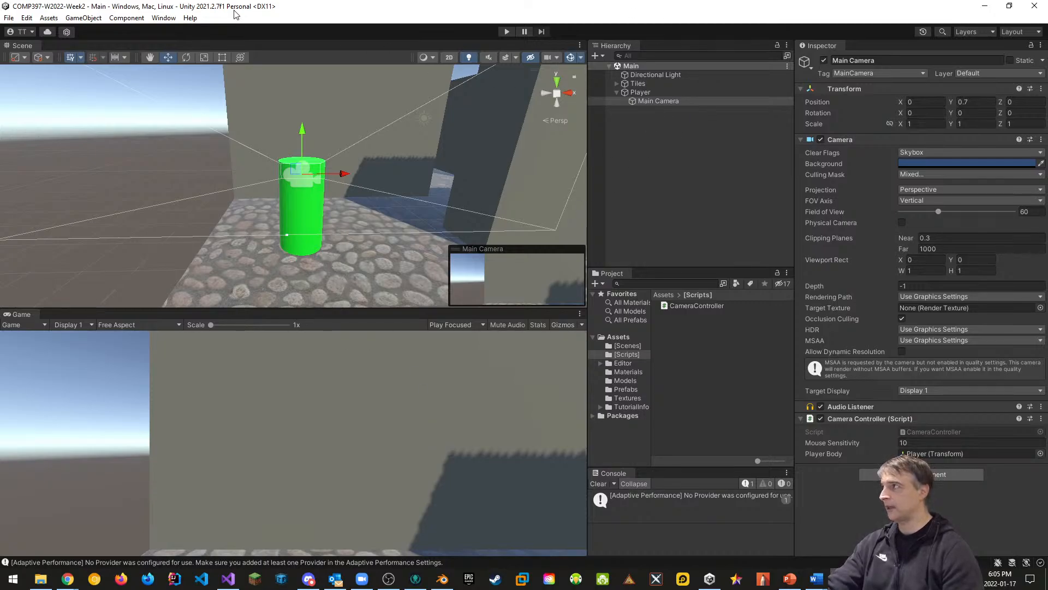
# Step: Save the Main scene and the project, and close the Unity editor
pyautogui.click(10, 18)
pyautogui.click(26, 70)
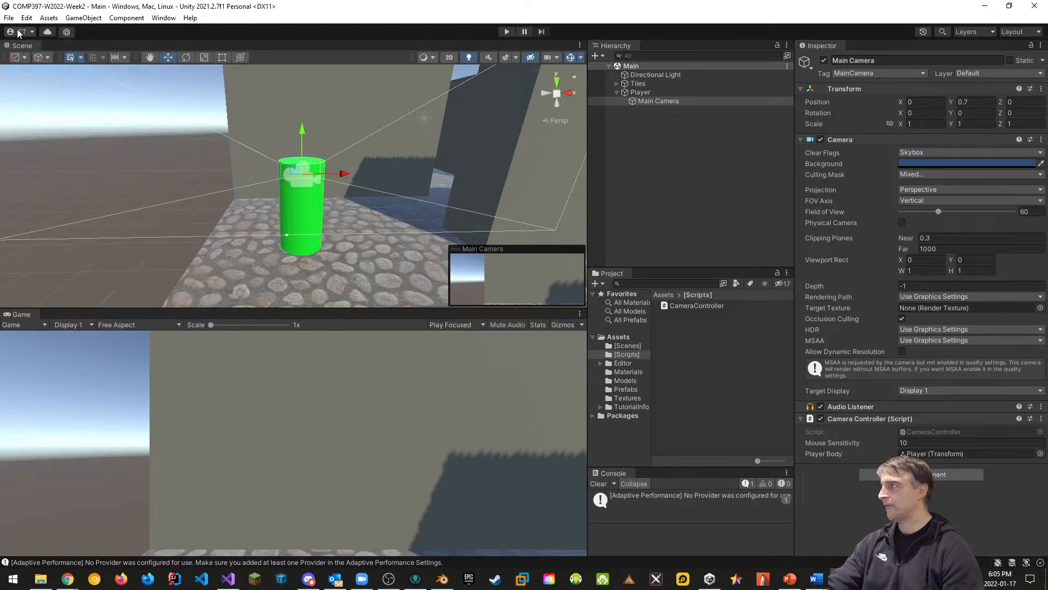
pyautogui.click(9, 18)
pyautogui.click(36, 134)
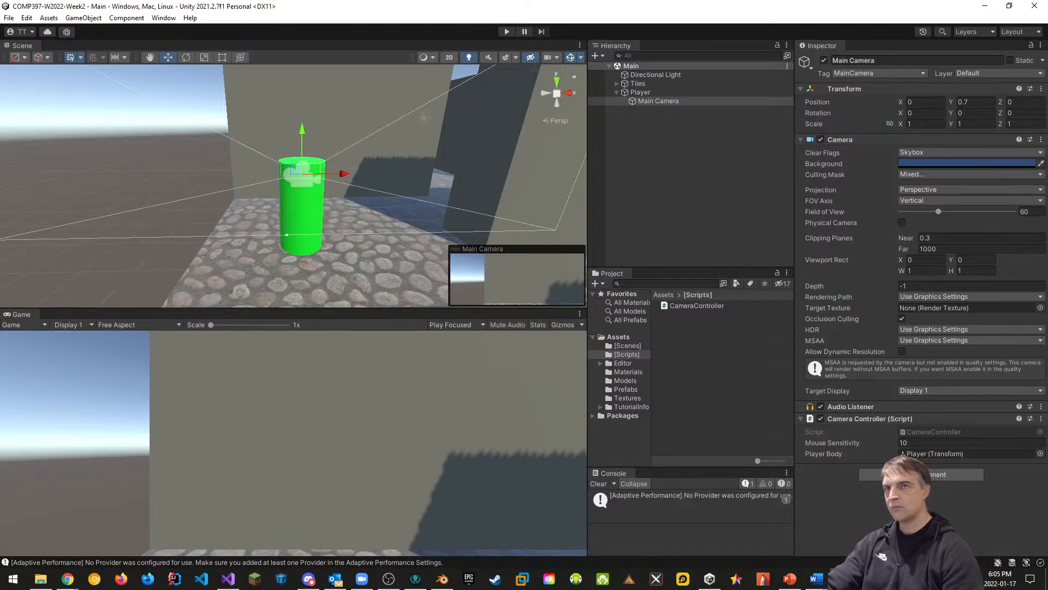
pyautogui.click(1037, 4)
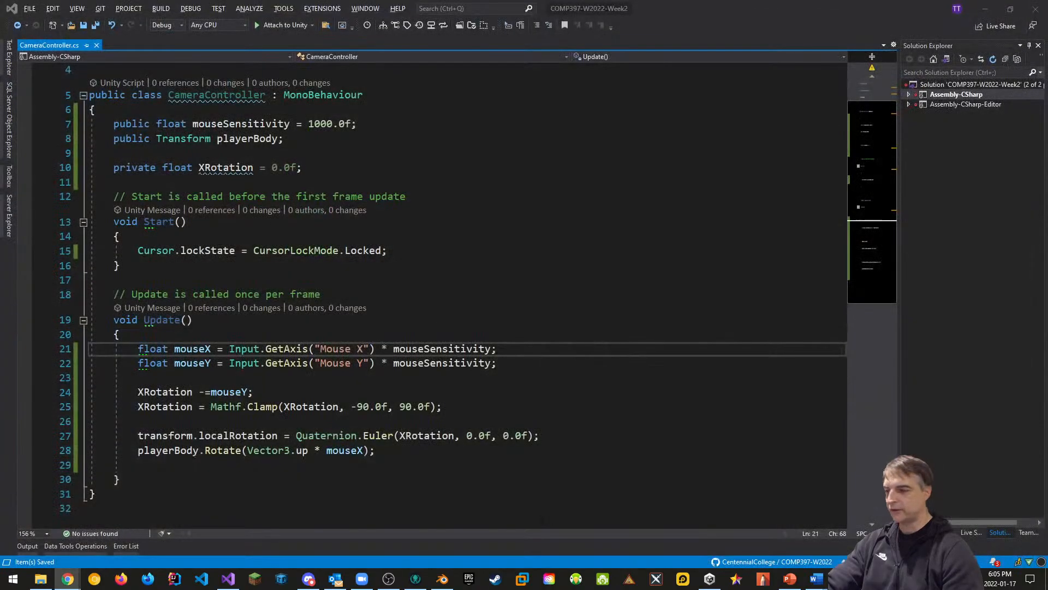
# Step: Open GitKraken, look over the W2022 repository's commits and pending changes, and close it
pyautogui.click(416, 578)
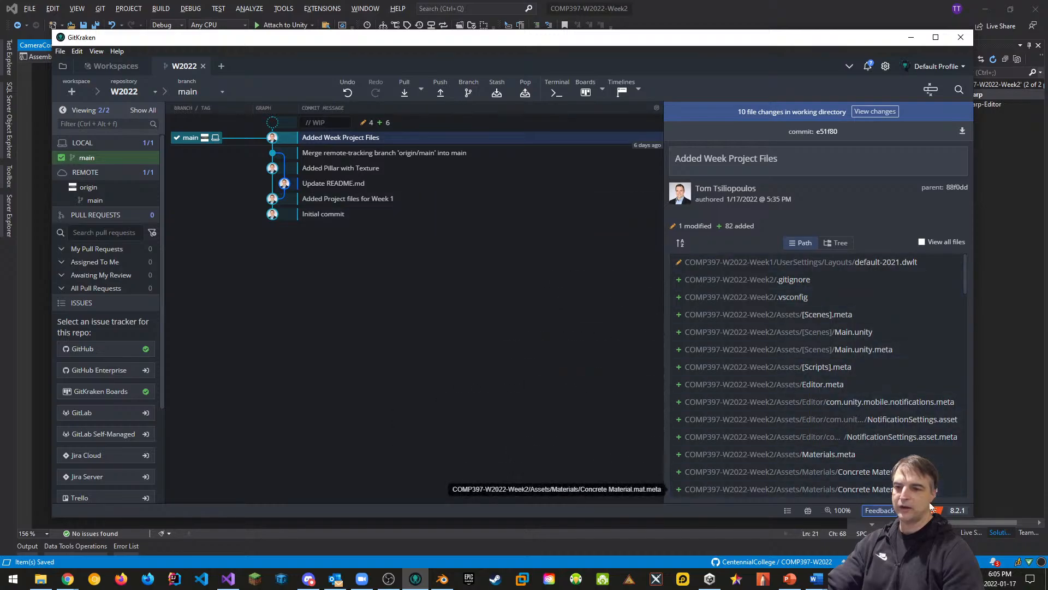
pyautogui.click(961, 37)
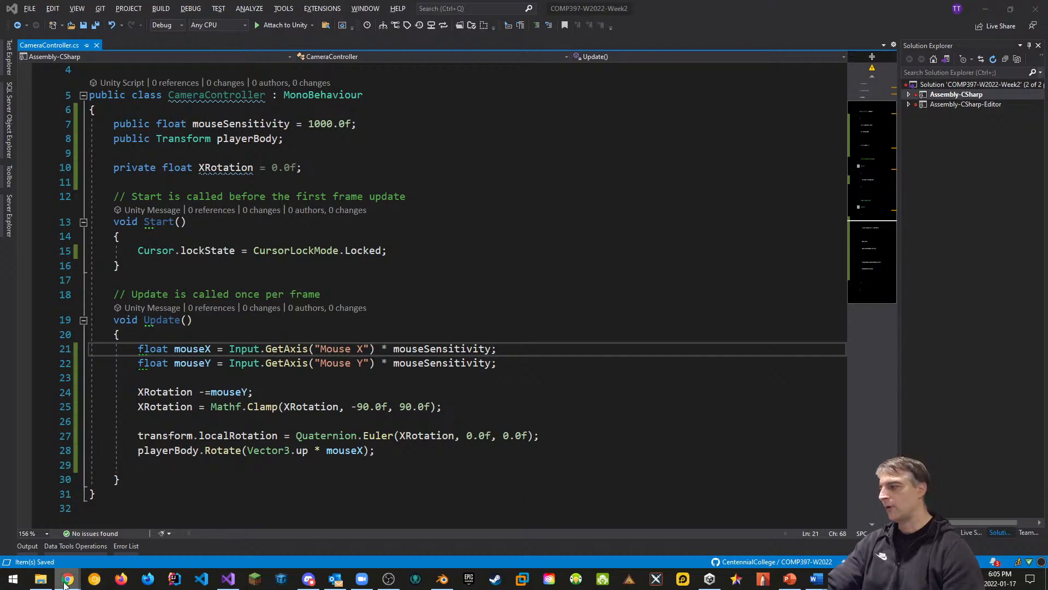
# Step: Switch to Chrome and open the GitHub Desktop site, desktop.github.com, in a new tab
pyautogui.moveTo(68, 579)
pyautogui.click(84, 534)
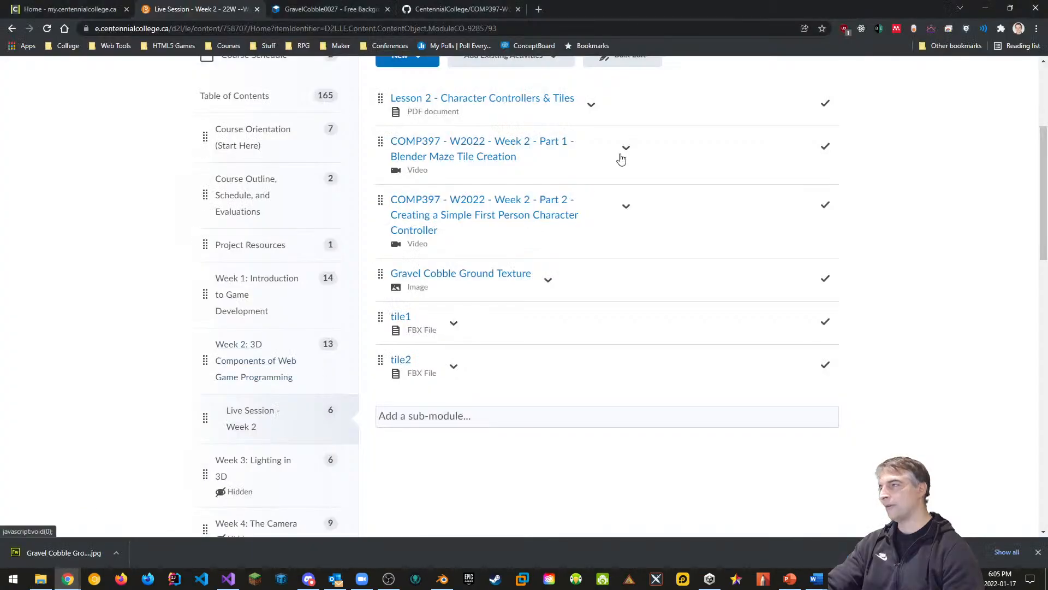
pyautogui.click(540, 8)
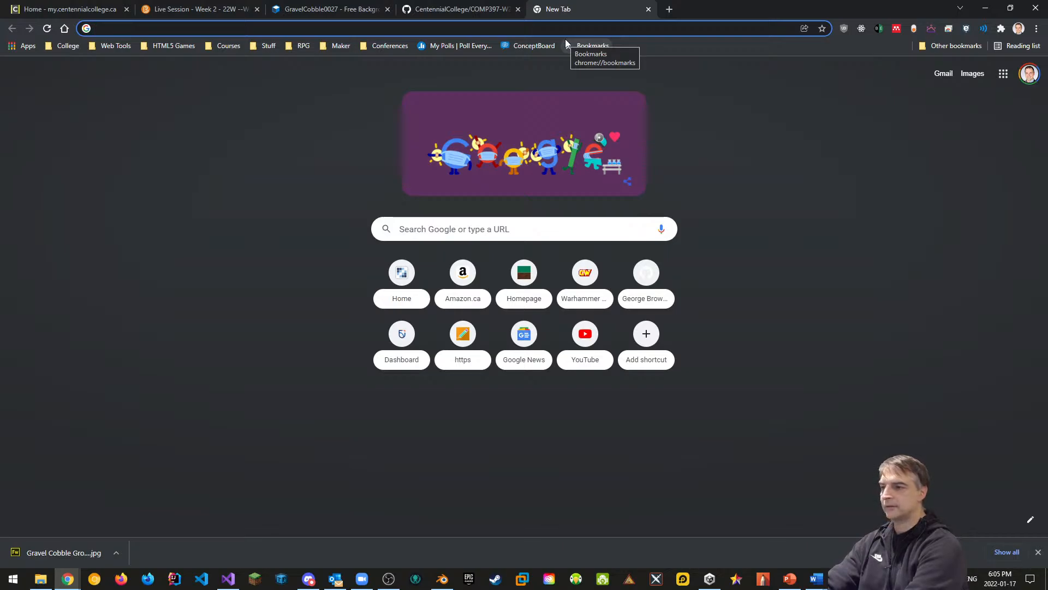
pyautogui.write('desk')
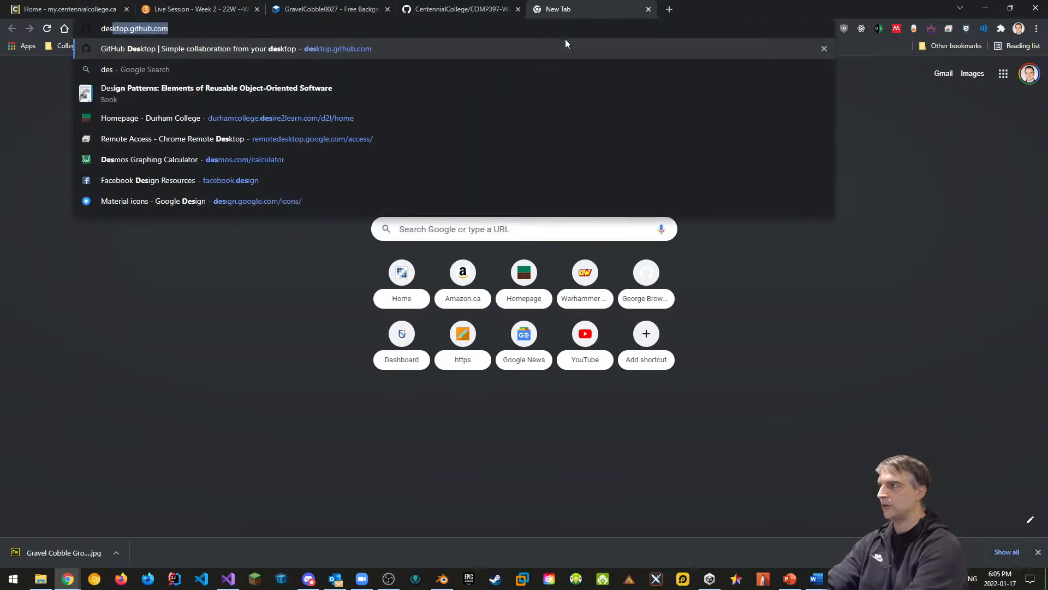
pyautogui.press('BackSpace')
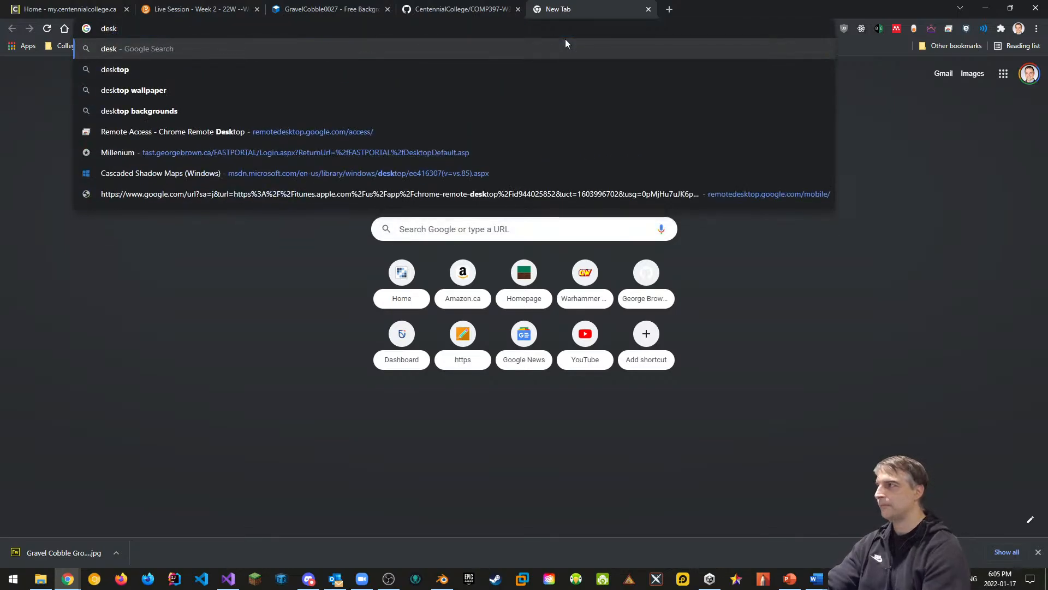
pyautogui.write('top.gi')
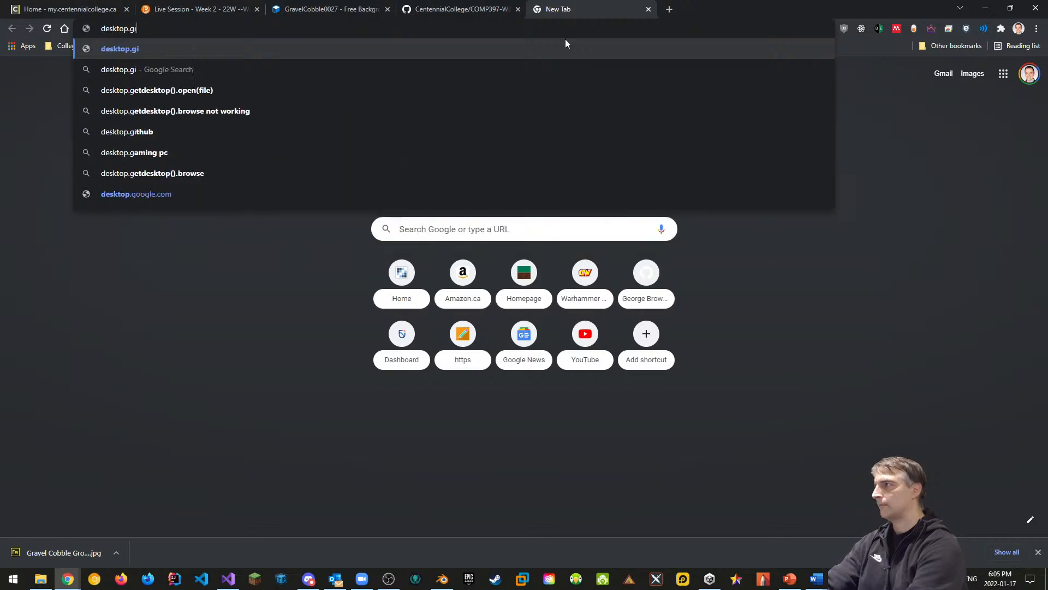
pyautogui.write('thub.com')
pyautogui.press('Return')
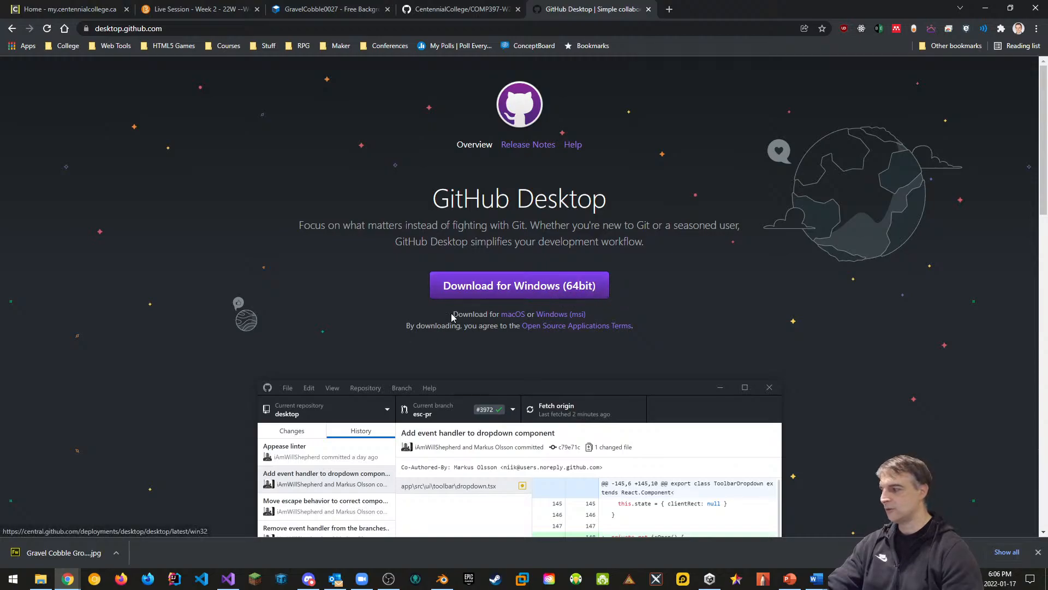
# Step: Open GitHub Desktop and add the existing local repository from the folder Centennial\COMP397\Section-2\W2022 on the Desktop
pyautogui.click(12, 579)
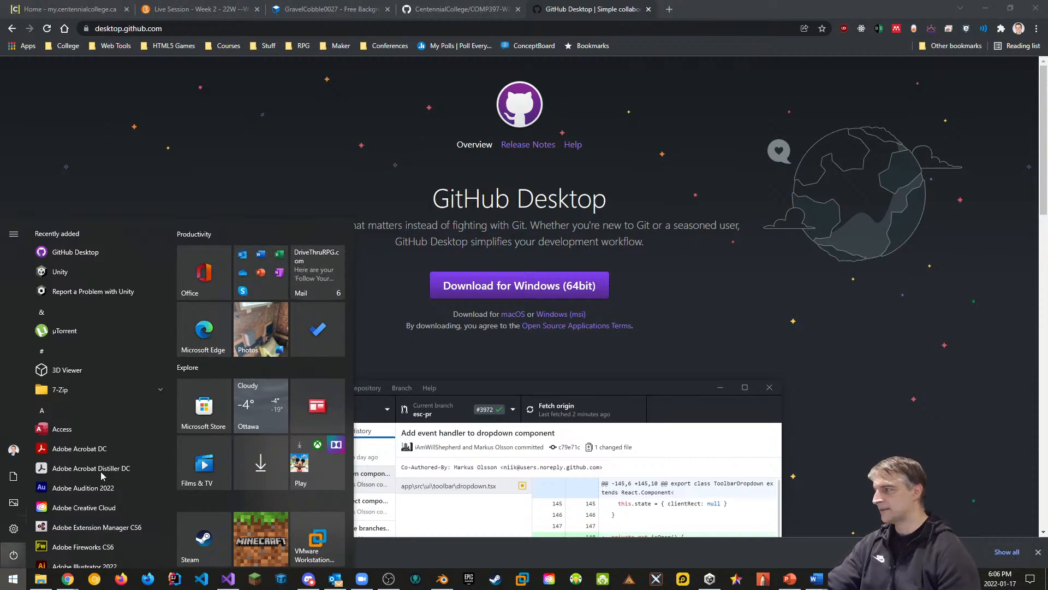
pyautogui.click(80, 253)
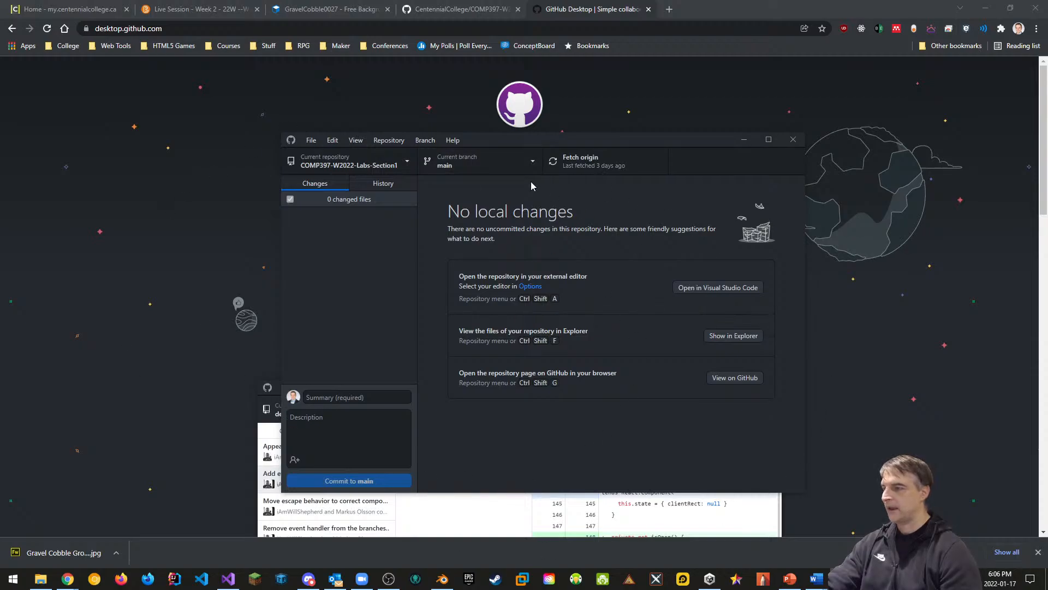
pyautogui.click(407, 163)
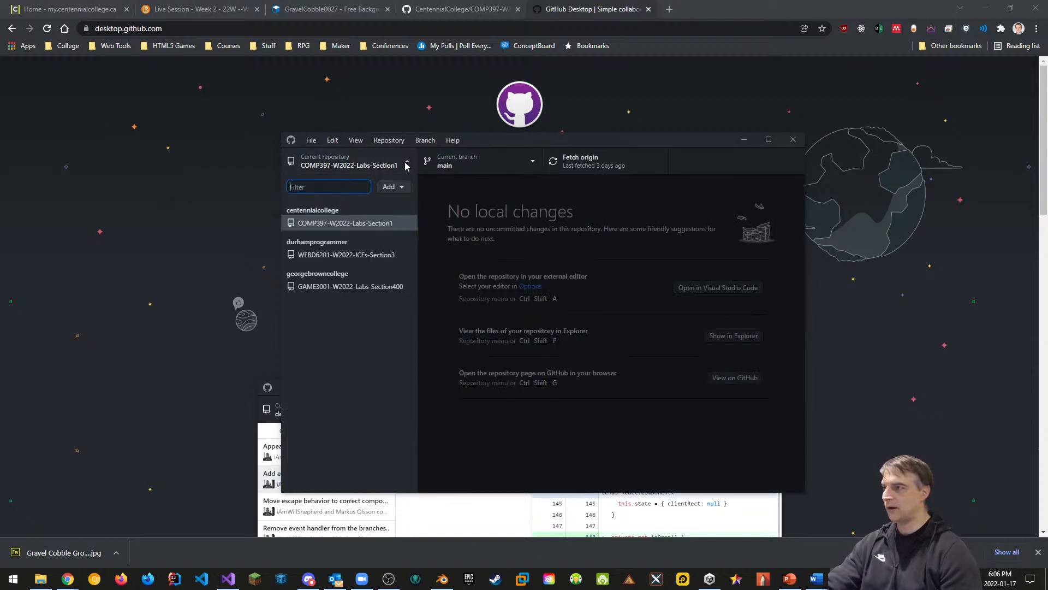
pyautogui.click(400, 188)
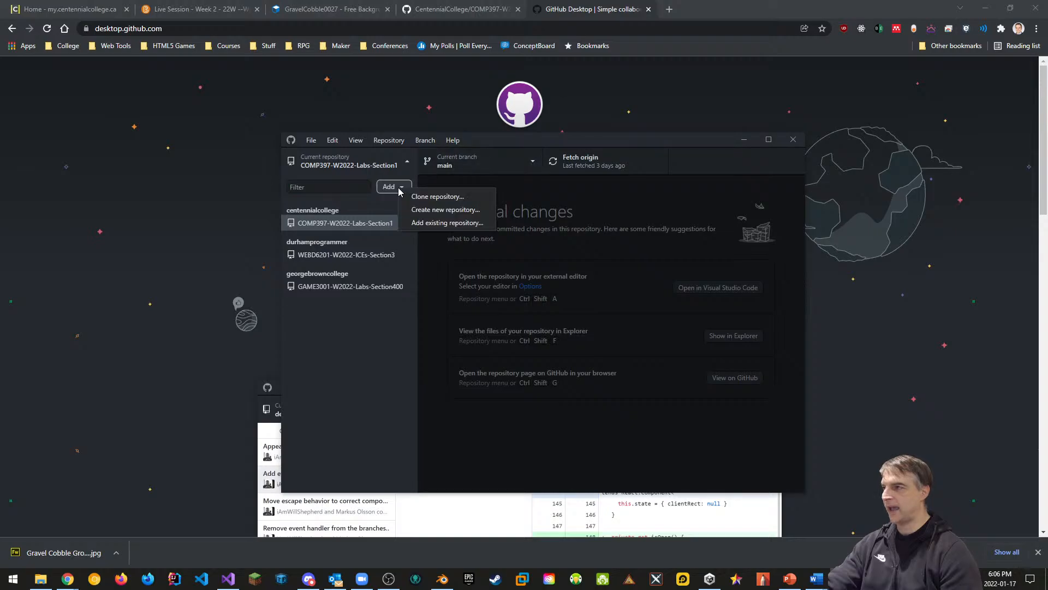
pyautogui.click(449, 224)
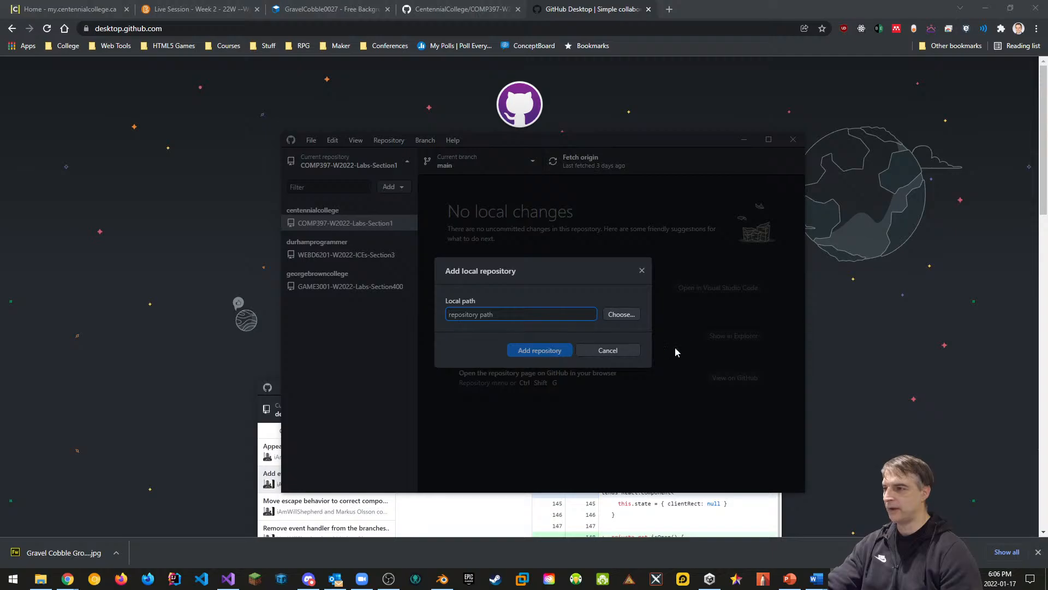
pyautogui.click(627, 319)
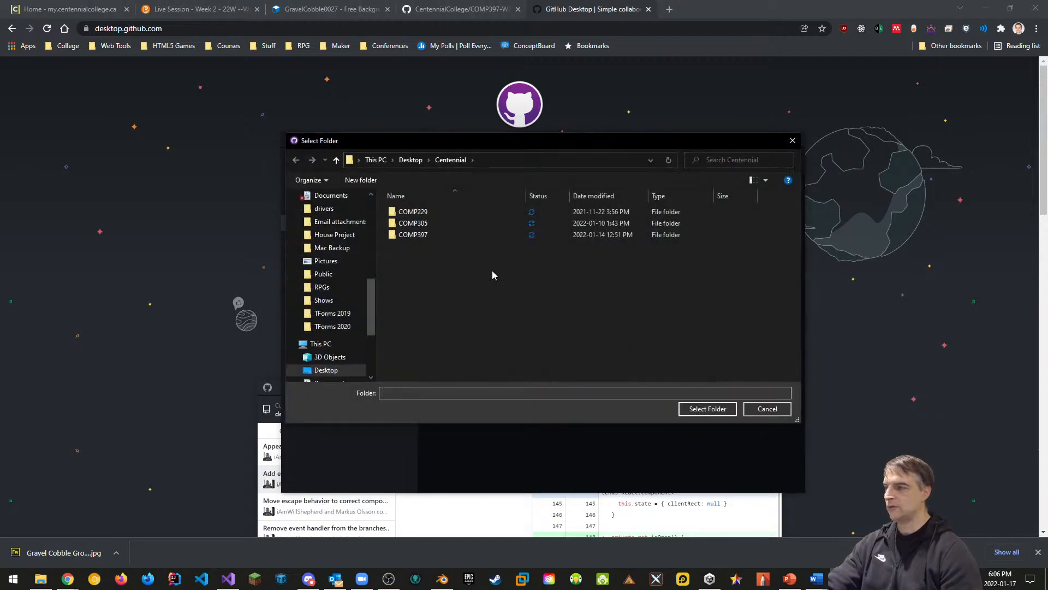
pyautogui.doubleClick(425, 234)
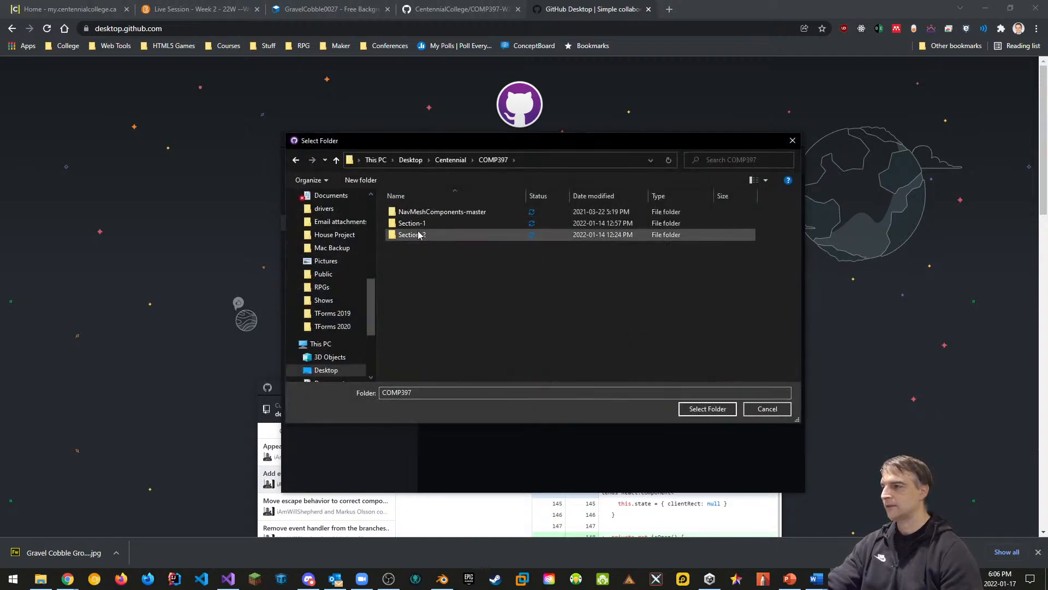
pyautogui.doubleClick(417, 234)
pyautogui.doubleClick(417, 213)
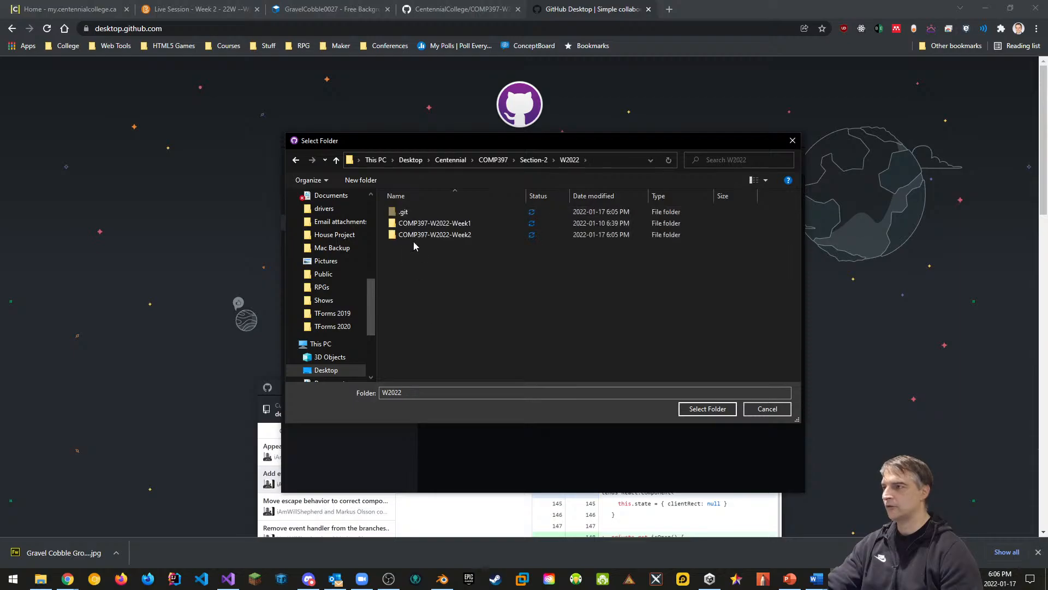
pyautogui.click(710, 409)
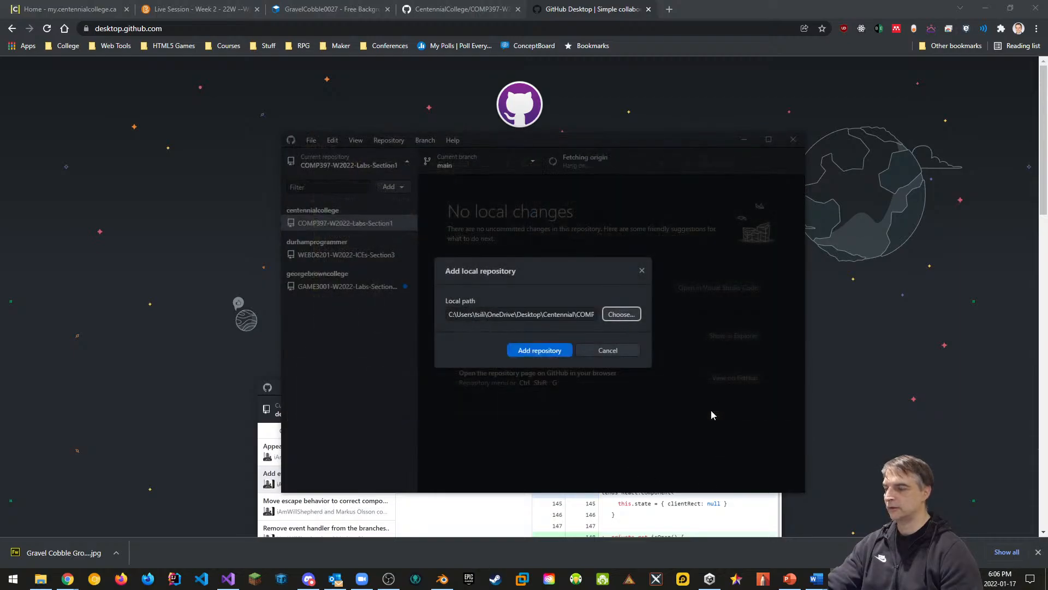
pyautogui.click(528, 352)
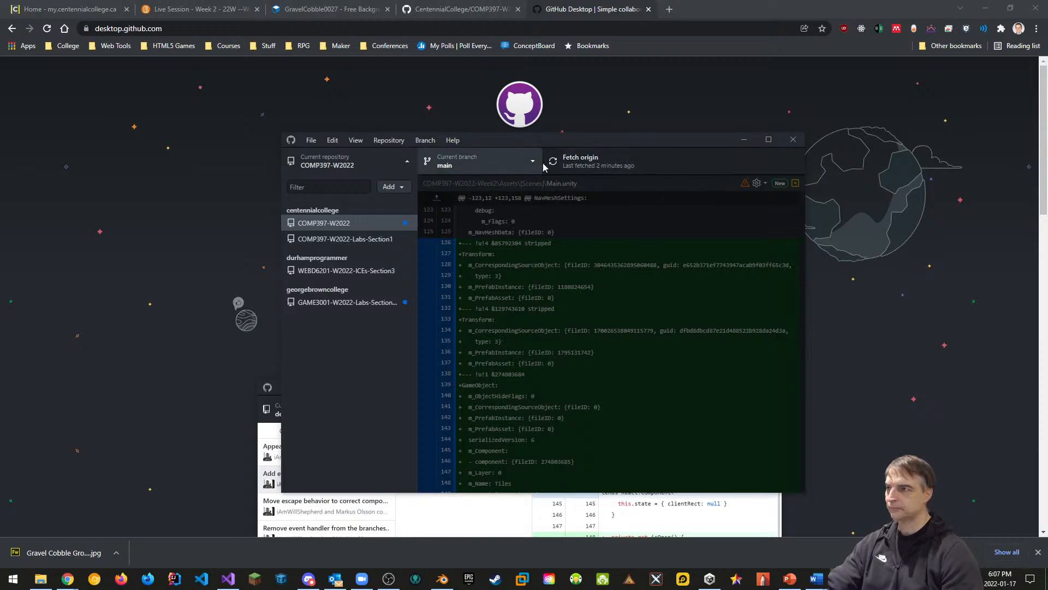
# Step: Commit all changed files in COMP397-W2022 to main with the summary "Added MouseLook"
pyautogui.click(497, 159)
pyautogui.click(496, 158)
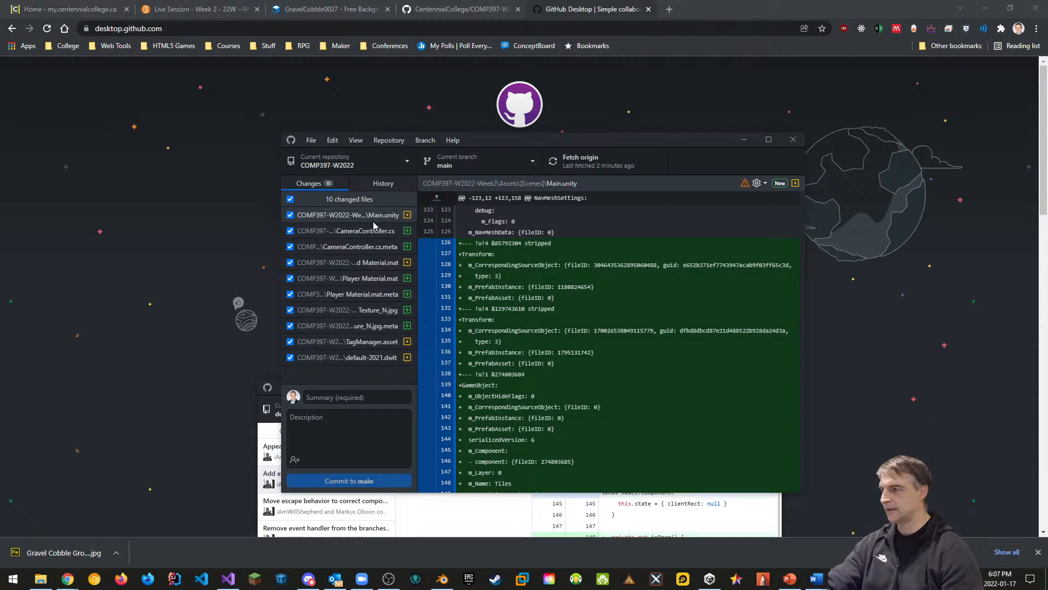
pyautogui.click(390, 397)
pyautogui.write('Add')
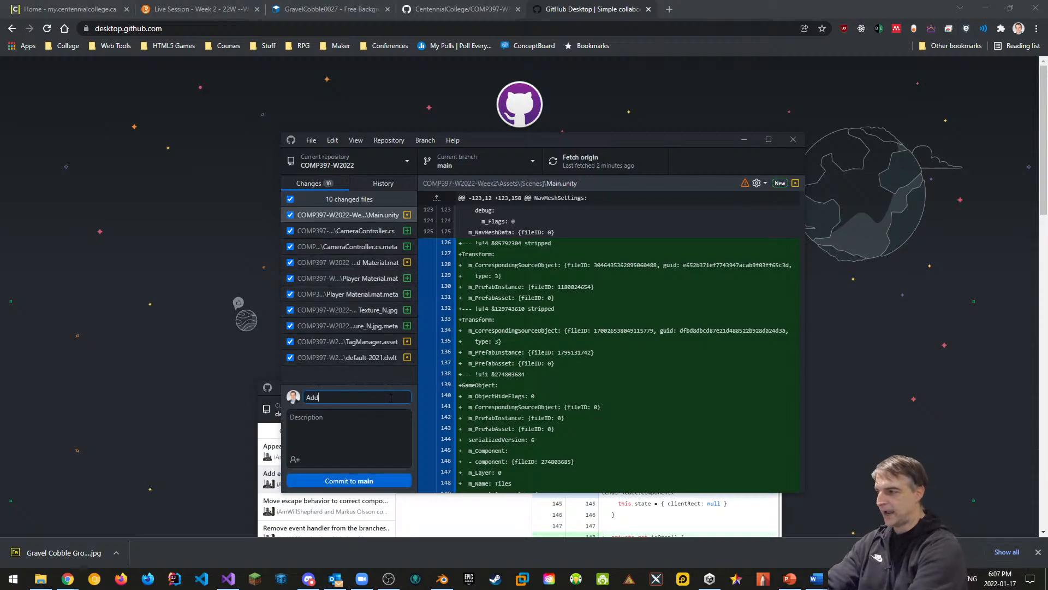
pyautogui.write('ed MouseLook')
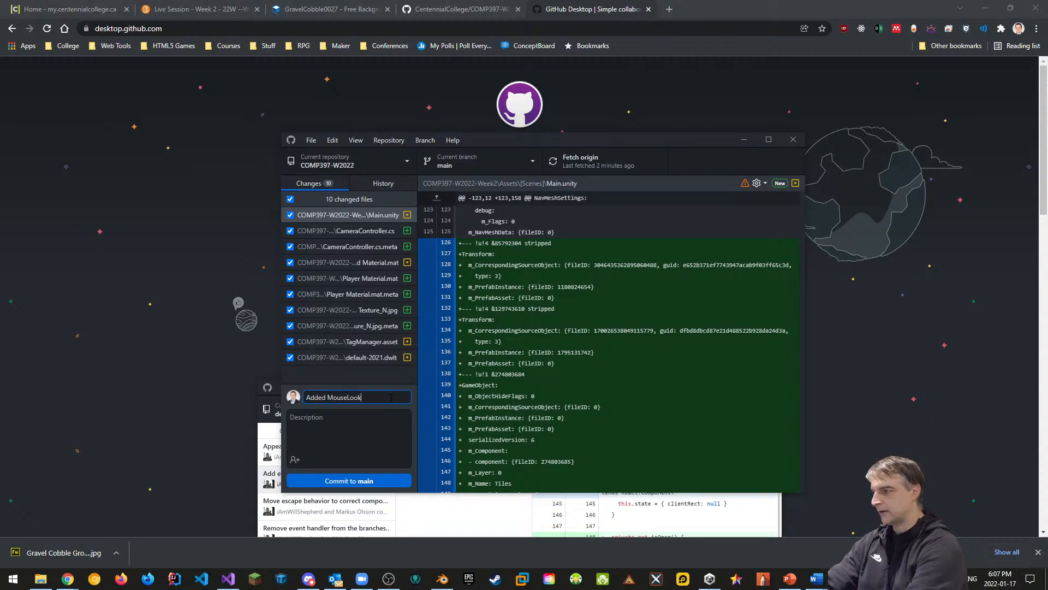
pyautogui.click(358, 483)
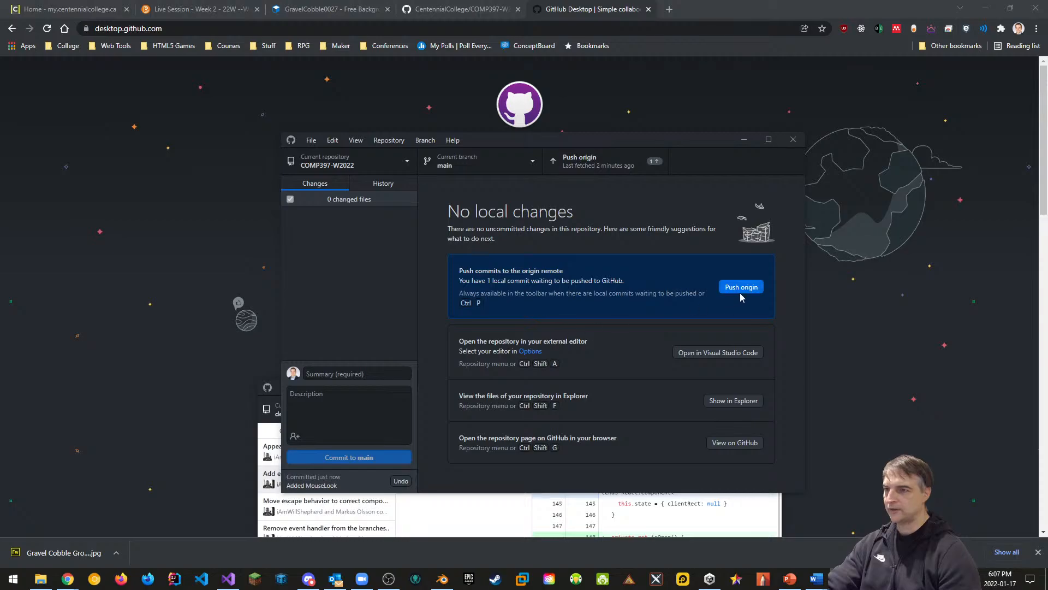
# Step: Try to push the commit to origin, and open the account options' GitHub Enterprise sign-in, cancelling it without entering an address
pyautogui.click(742, 289)
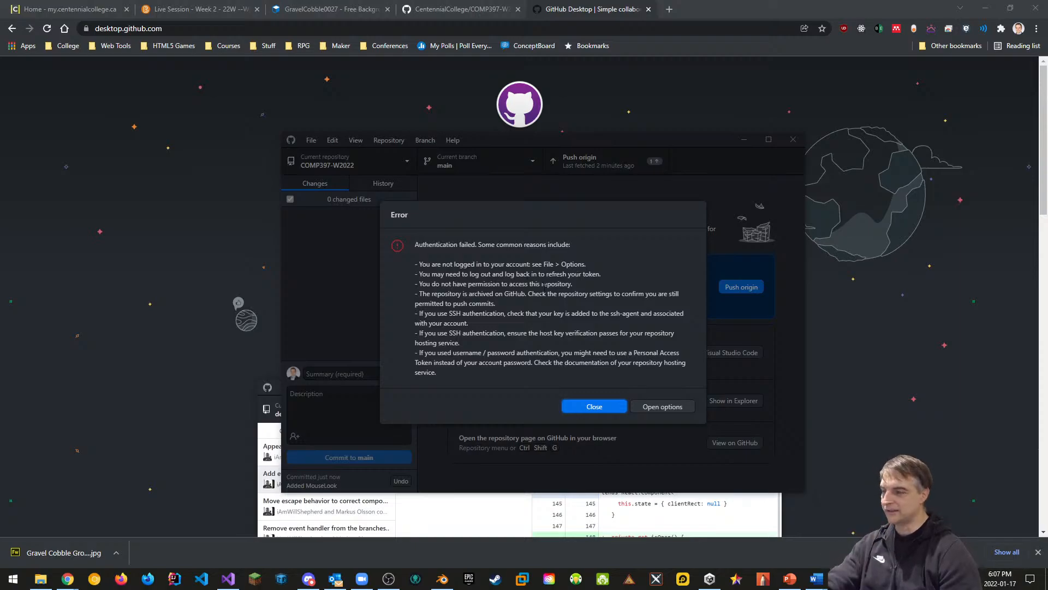
pyautogui.click(663, 407)
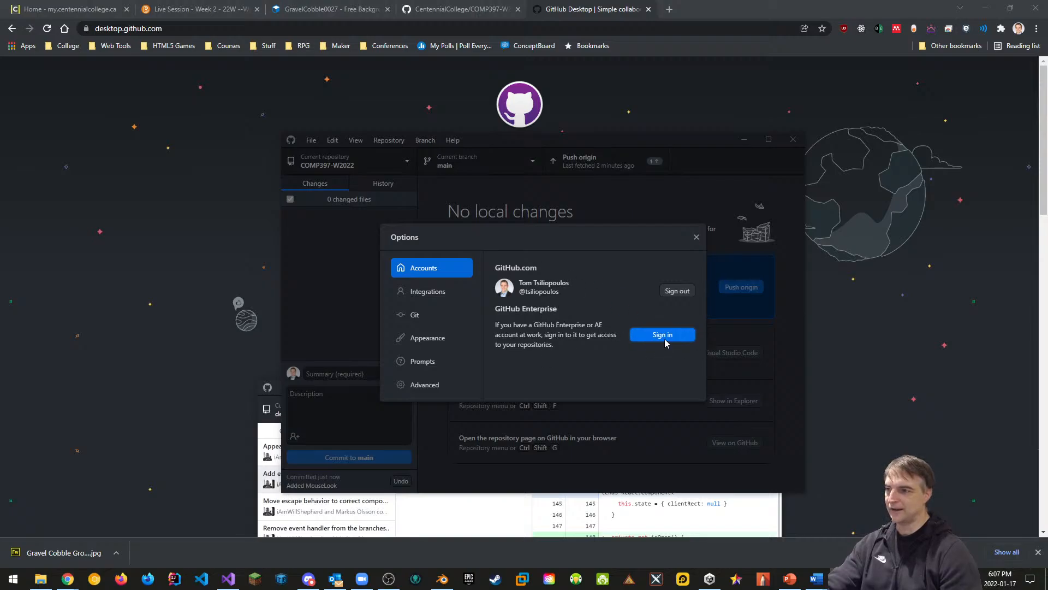
pyautogui.click(664, 337)
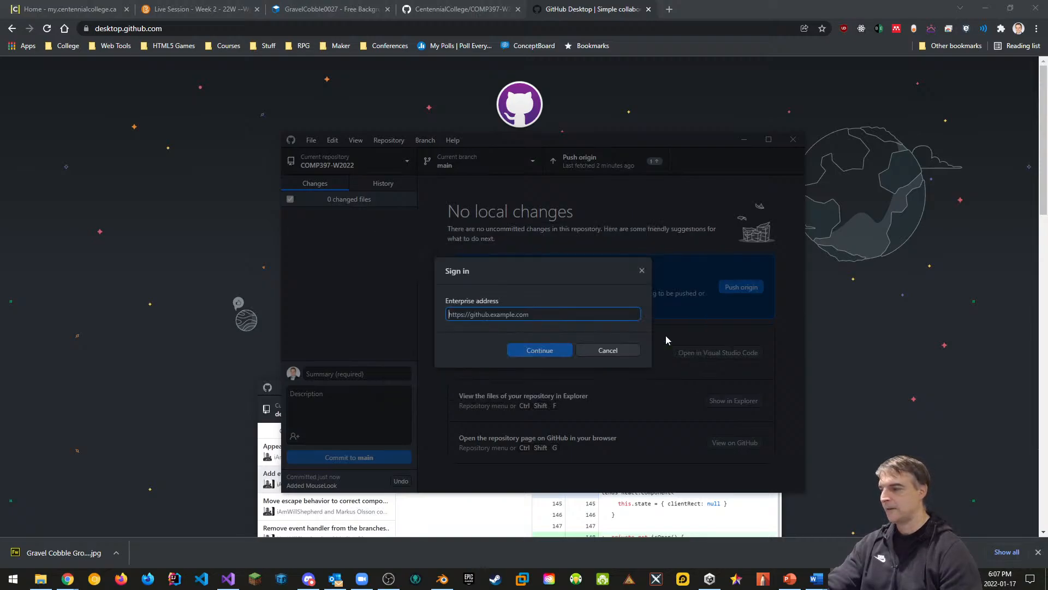
pyautogui.click(605, 350)
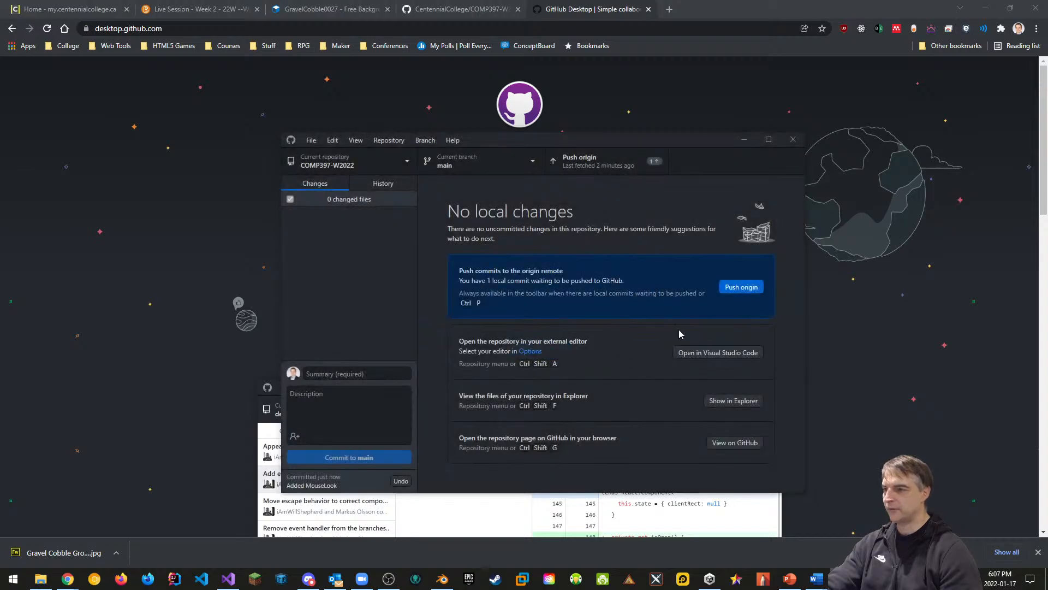
# Step: Retry pushing to origin and try a GitHub Enterprise sign-in using the account's github.com profile address, cancelling the sign-in at the end
pyautogui.click(745, 289)
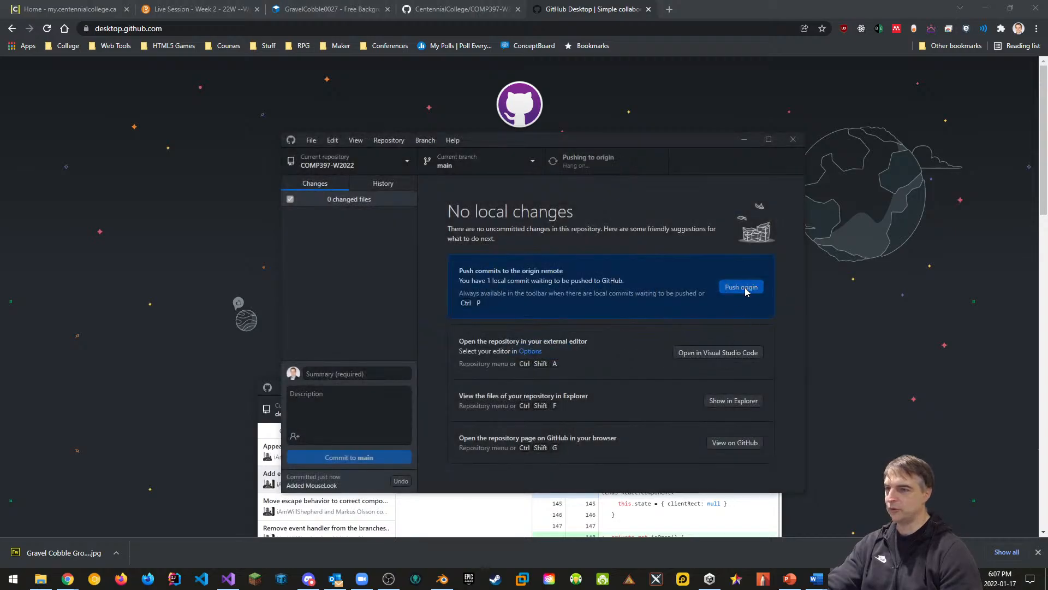
pyautogui.click(669, 408)
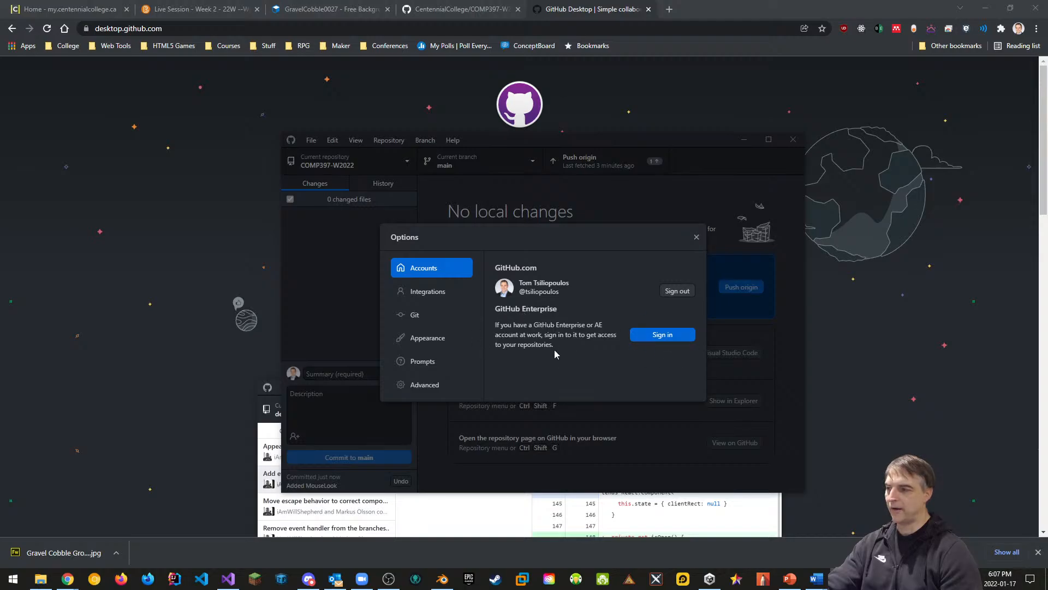
pyautogui.click(659, 334)
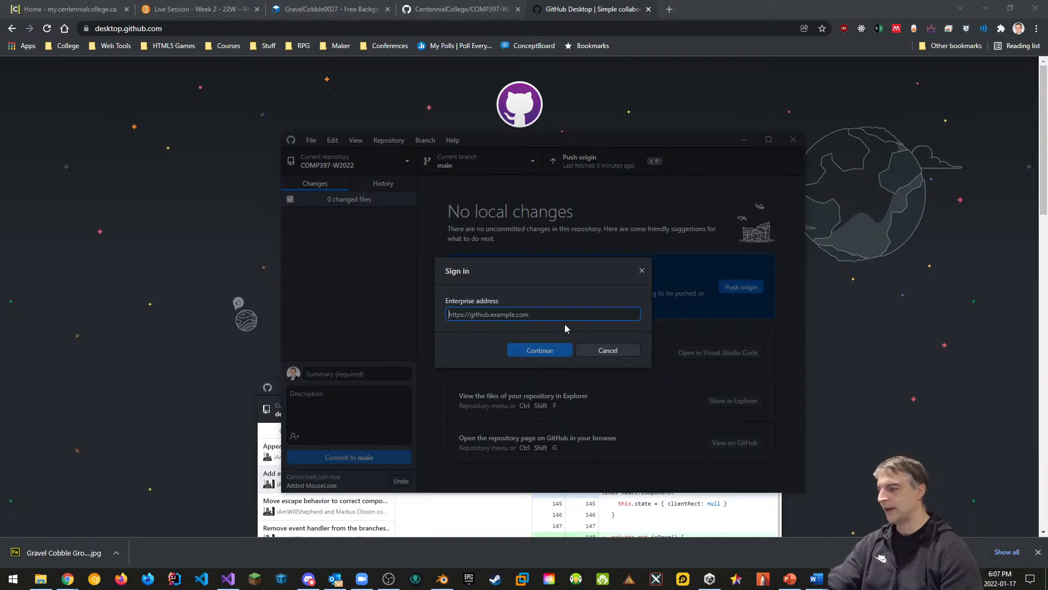
pyautogui.write('https')
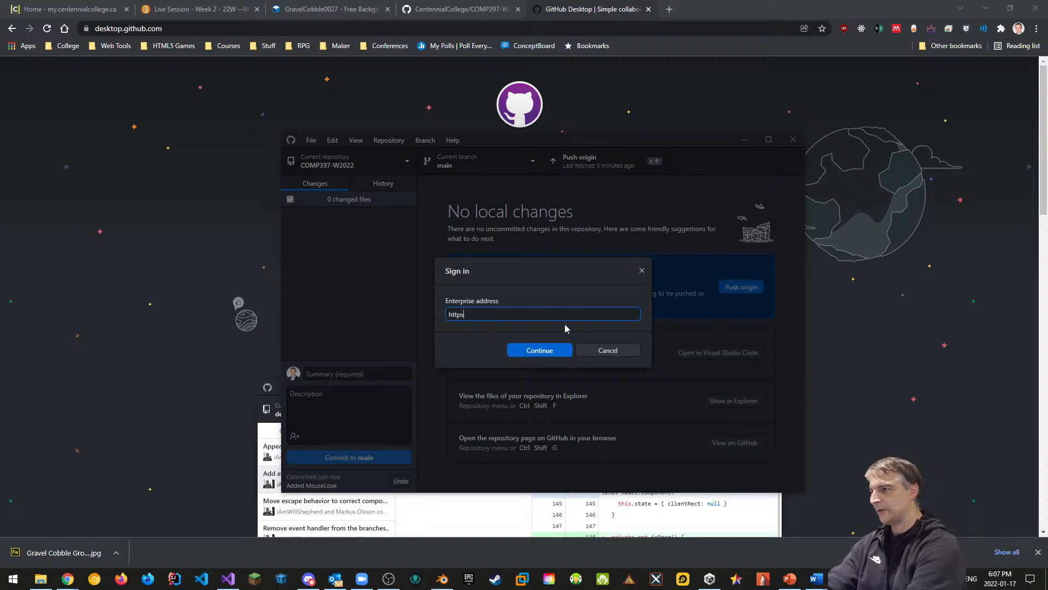
pyautogui.write('://')
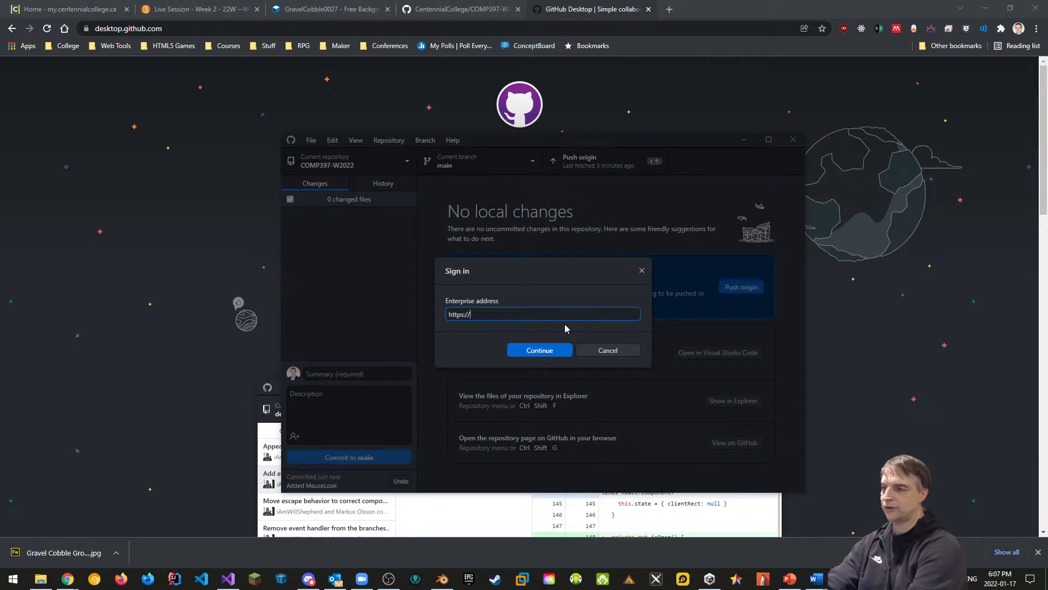
pyautogui.write('github.com/')
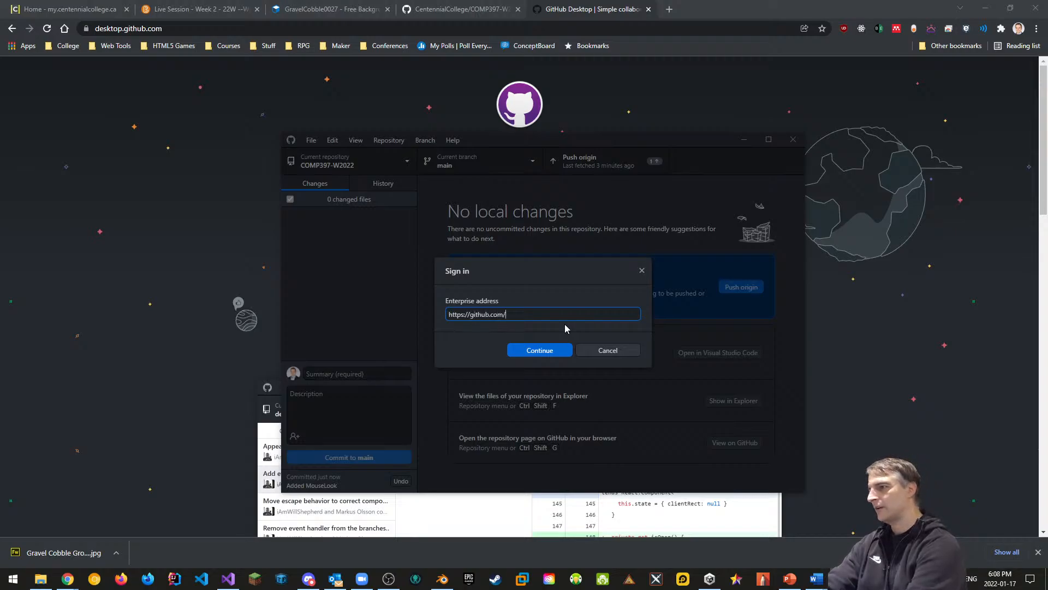
pyautogui.write('tsiliopoulos')
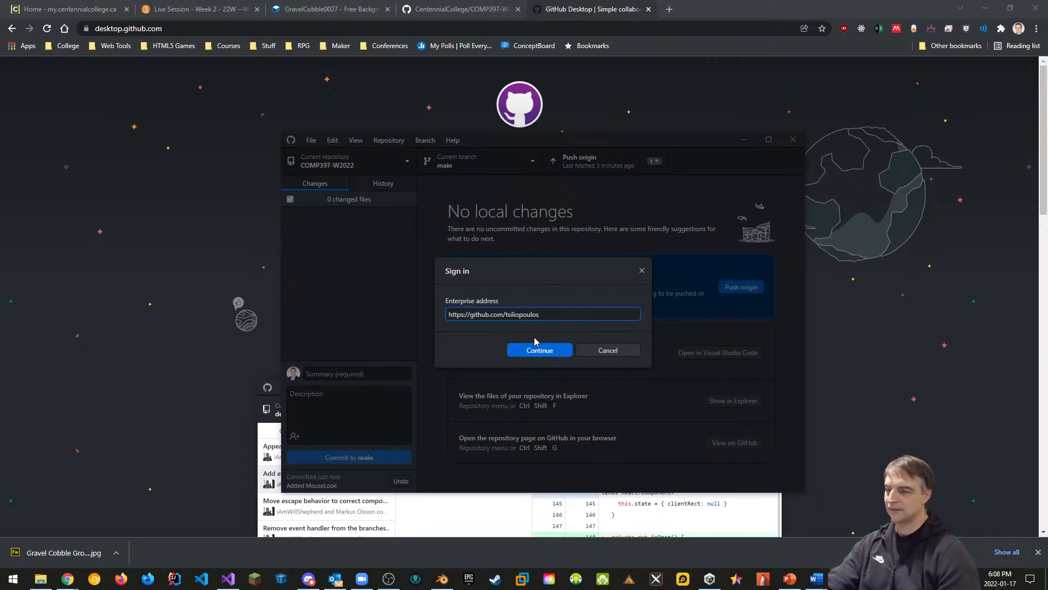
pyautogui.click(532, 356)
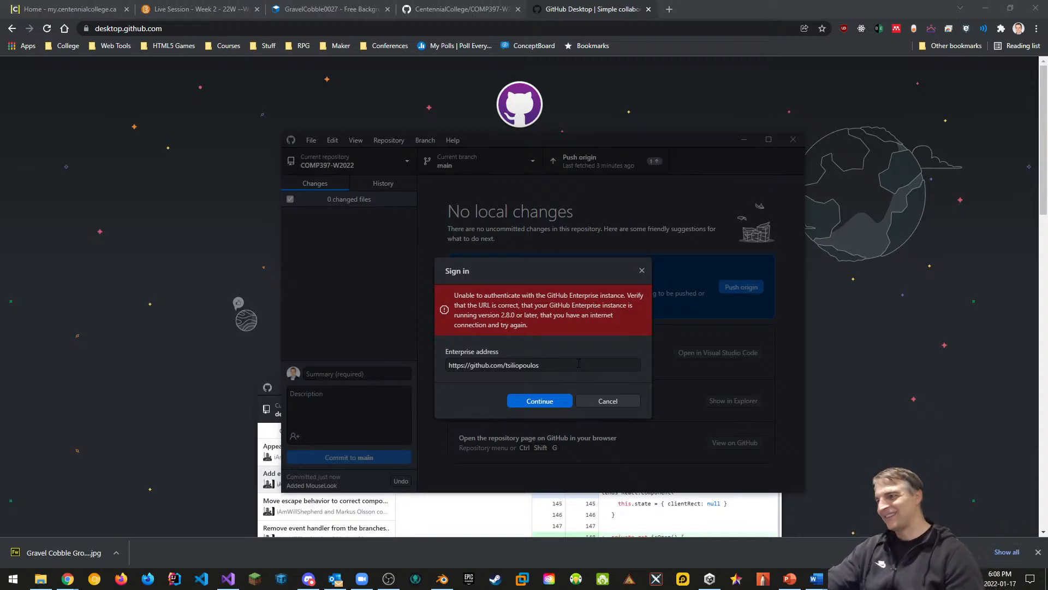
pyautogui.click(611, 406)
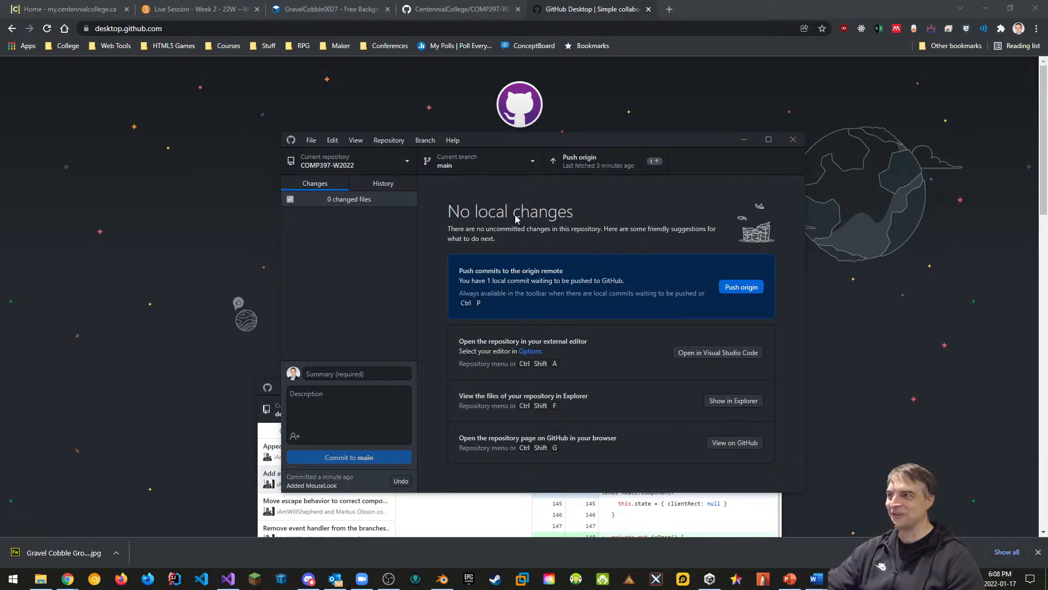
# Step: Close GitHub Desktop and push the "Added MouseLook" commit on main to origin from the W2022 repository in GitKraken
pyautogui.click(794, 141)
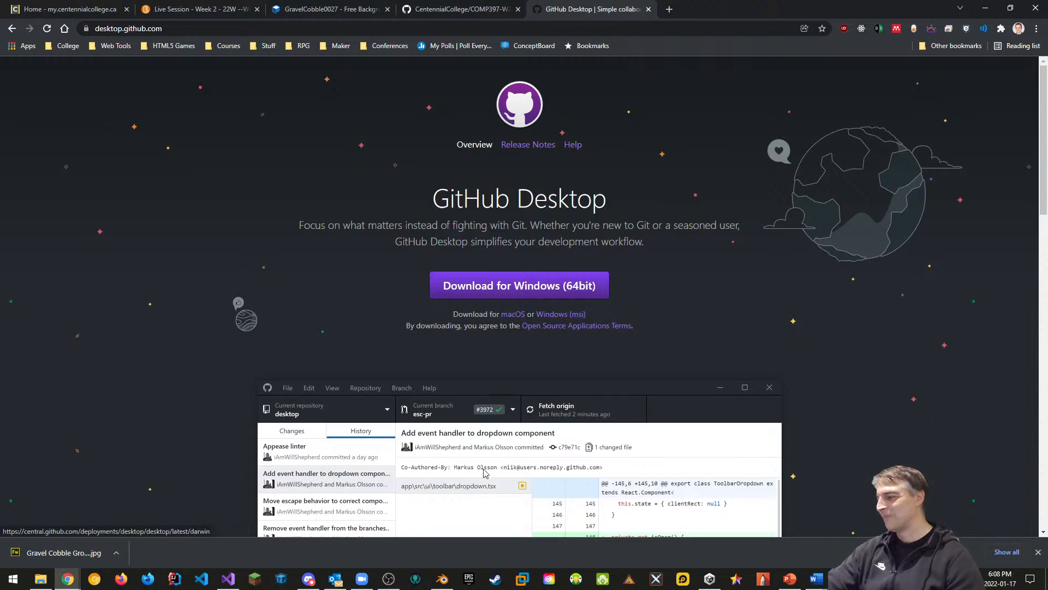
pyautogui.click(390, 579)
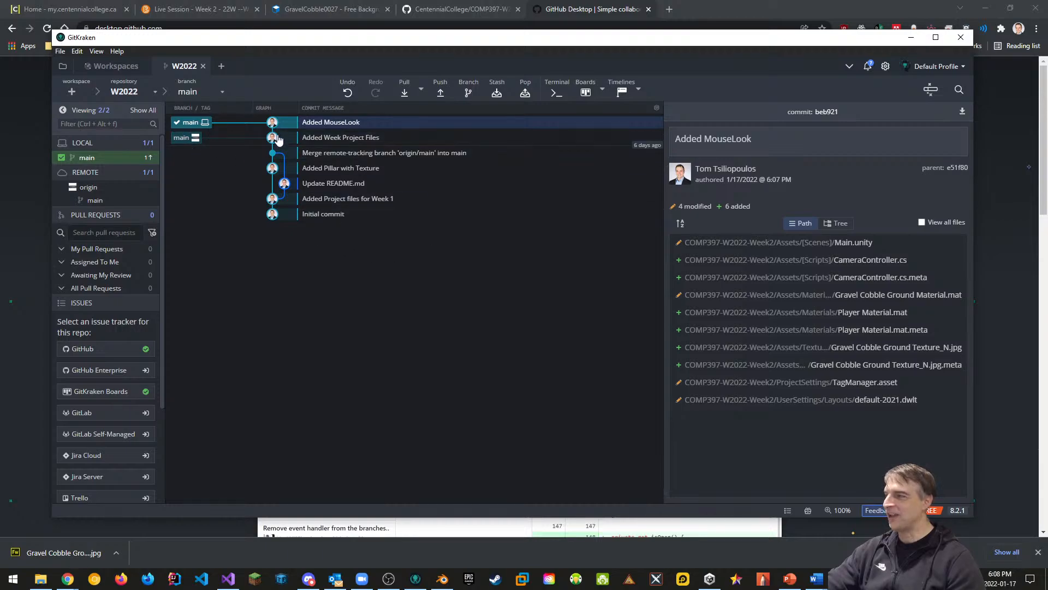
pyautogui.click(440, 91)
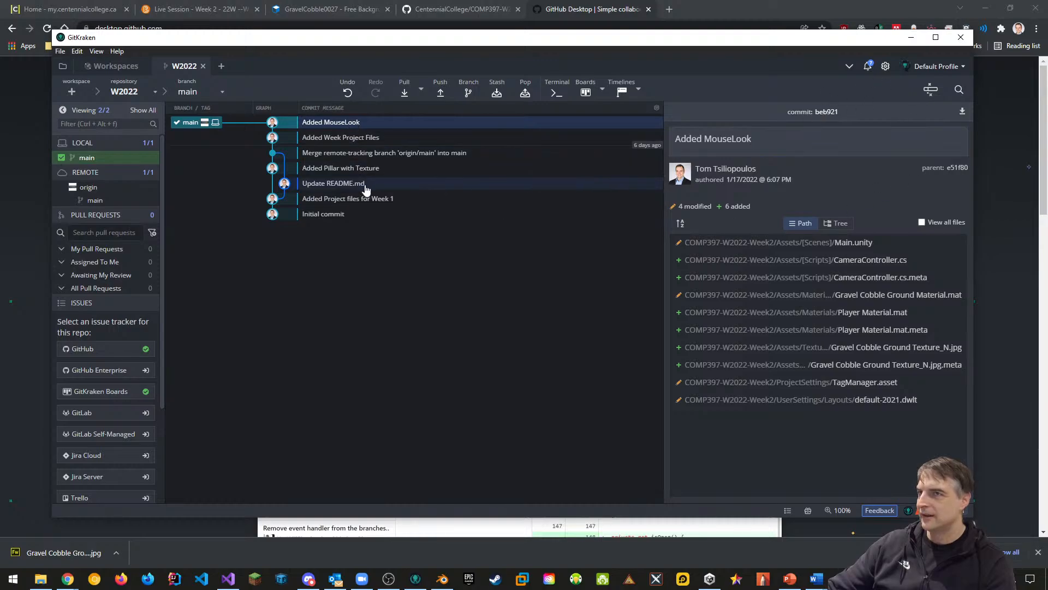
# Step: Reopen the COMP397-W2022-Week2 project through Unity Hub and remove the Capsule Collider component from the Player
pyautogui.click(709, 579)
pyautogui.click(498, 236)
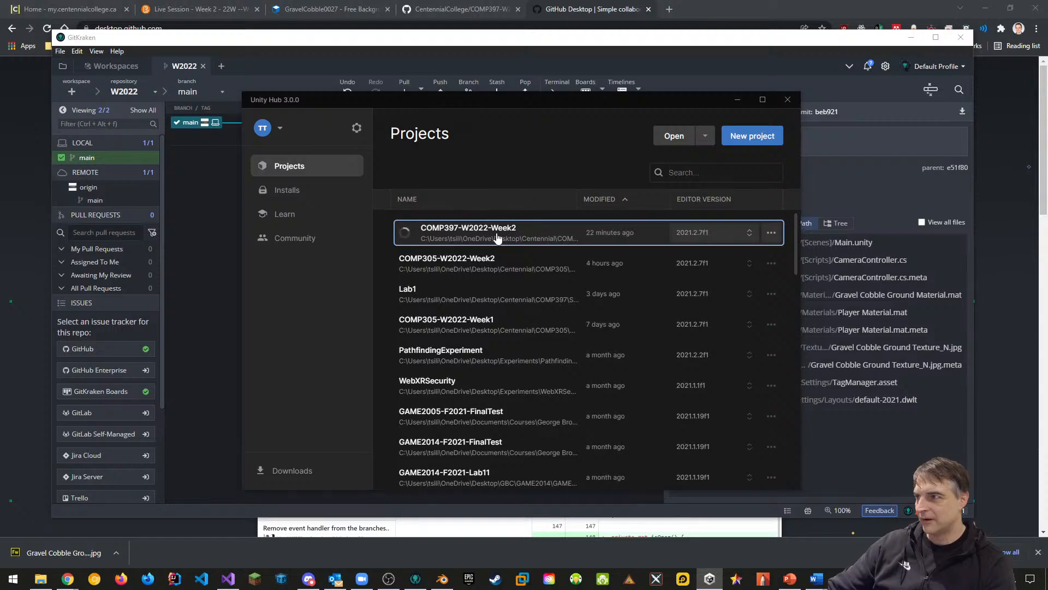
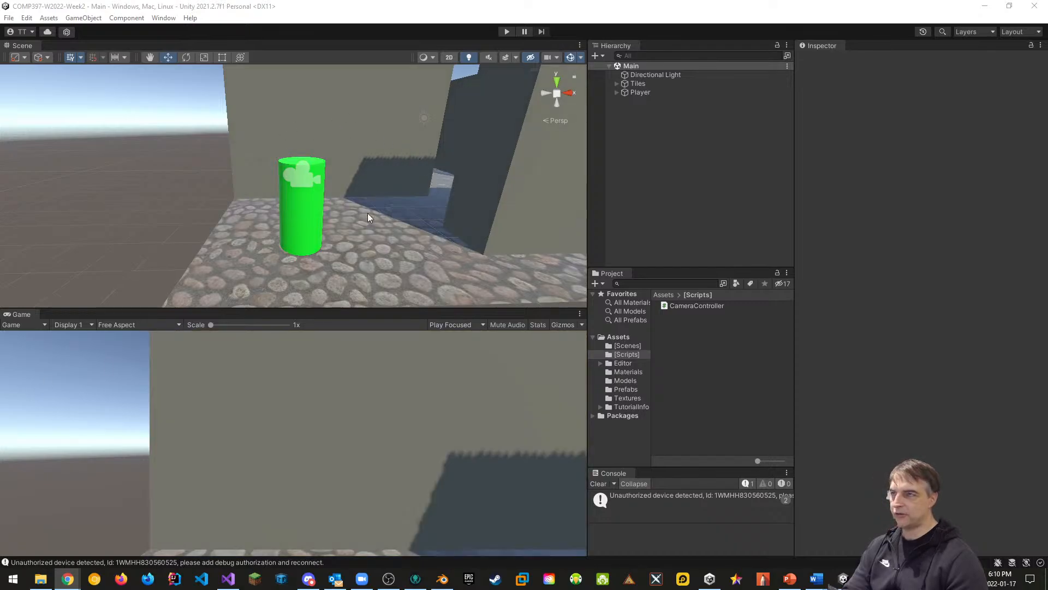
pyautogui.click(633, 93)
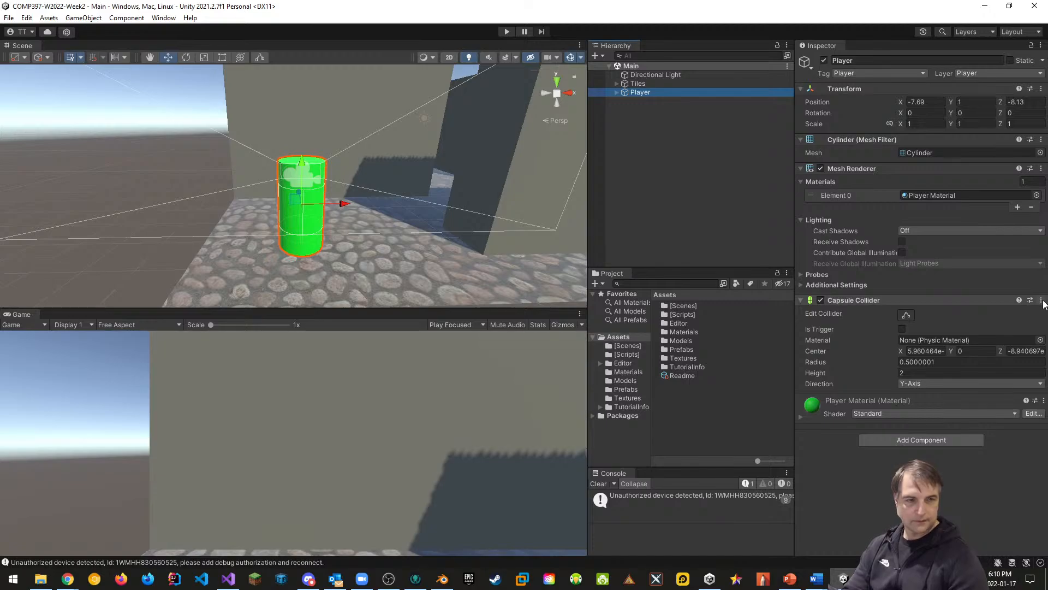
pyautogui.click(1041, 301)
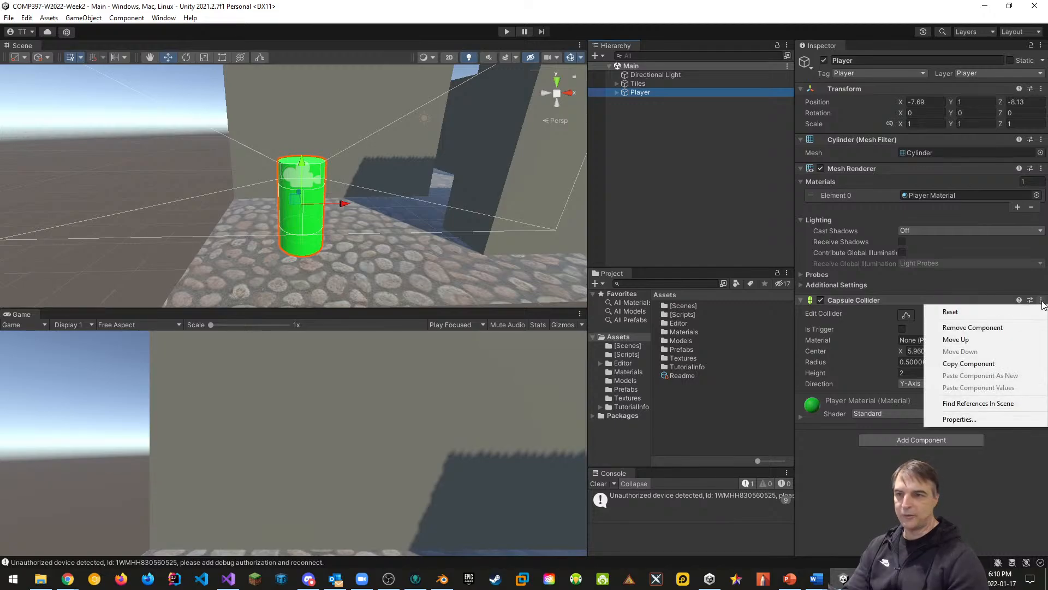
pyautogui.click(980, 327)
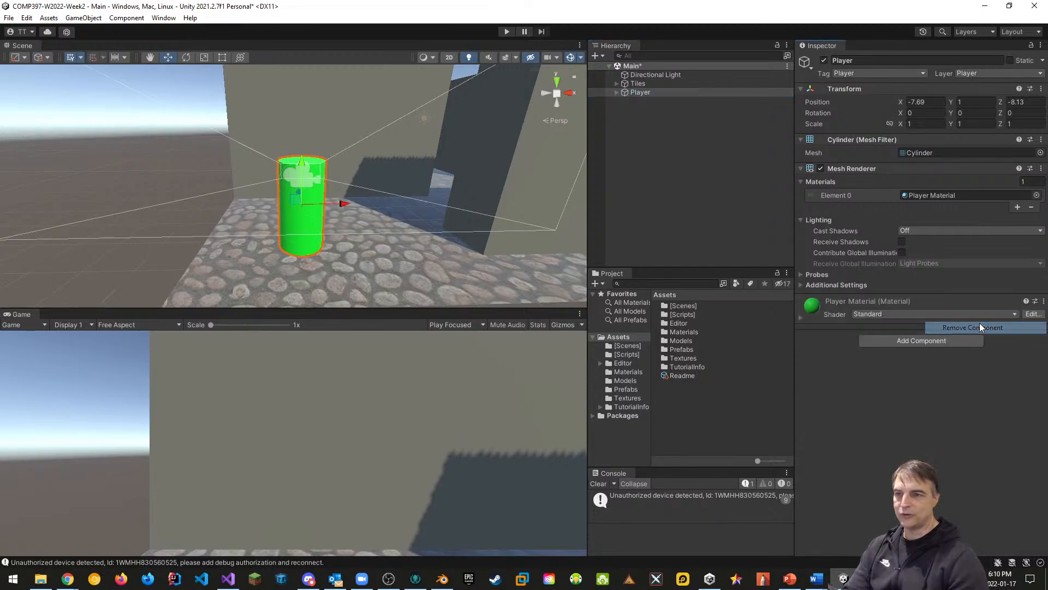
# Step: Add a Character Controller component to the Player and check it with a short play-mode run
pyautogui.click(908, 341)
pyautogui.click(1010, 361)
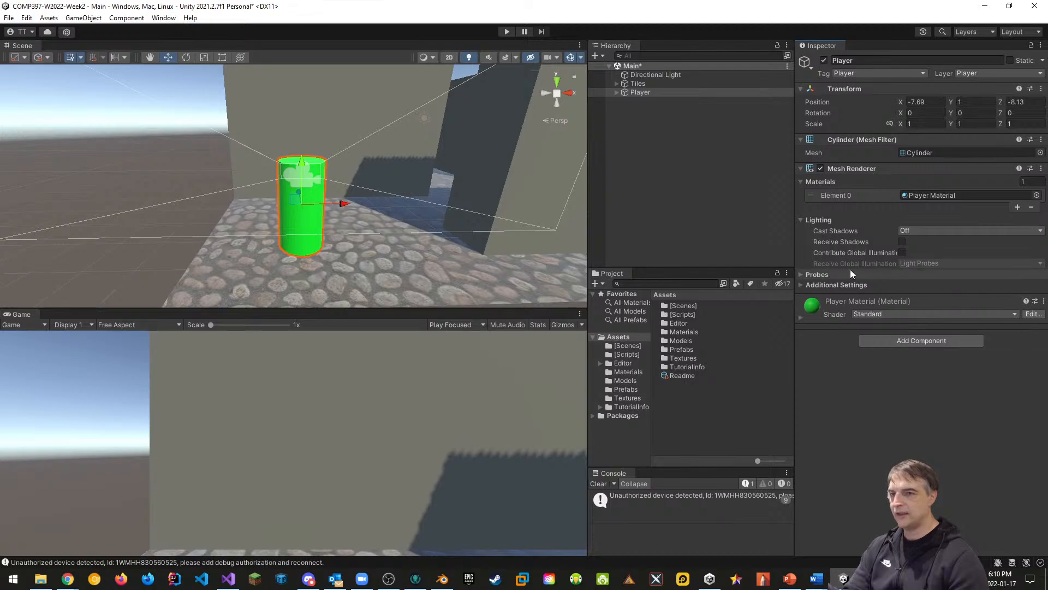
pyautogui.click(928, 339)
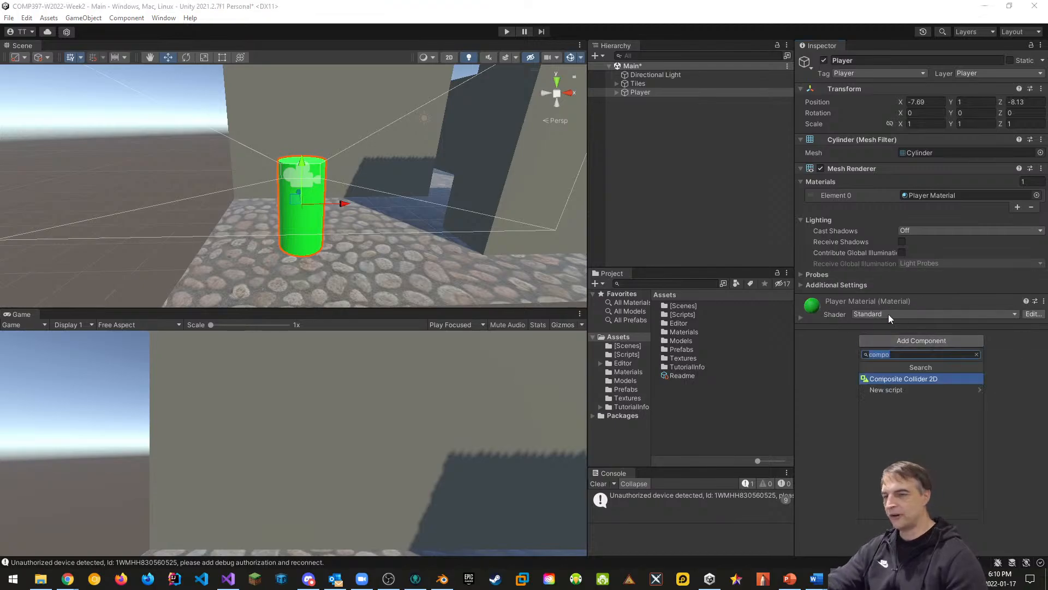
pyautogui.write('chara')
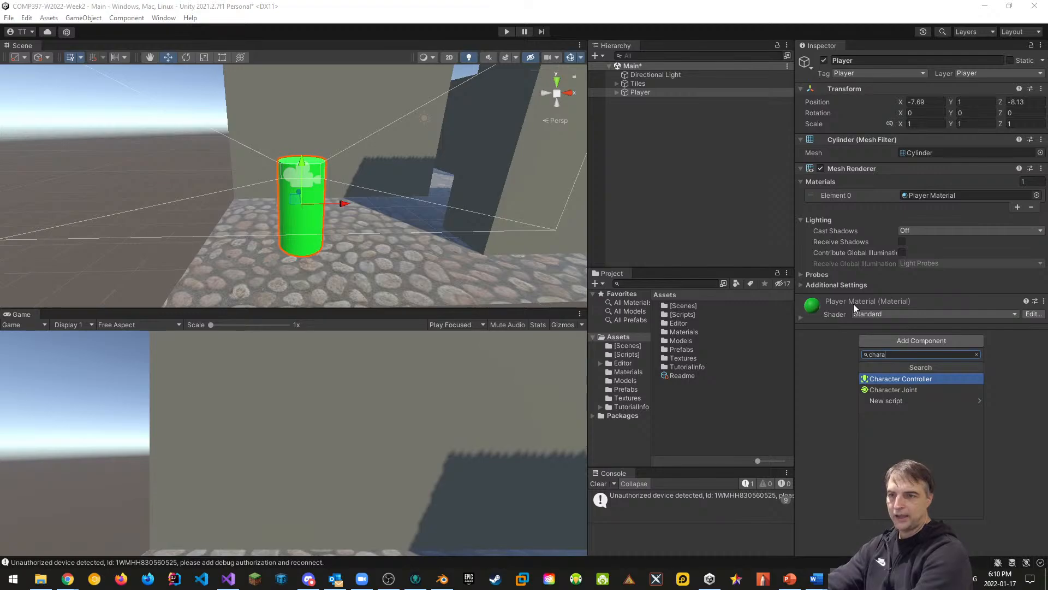
pyautogui.press('Return')
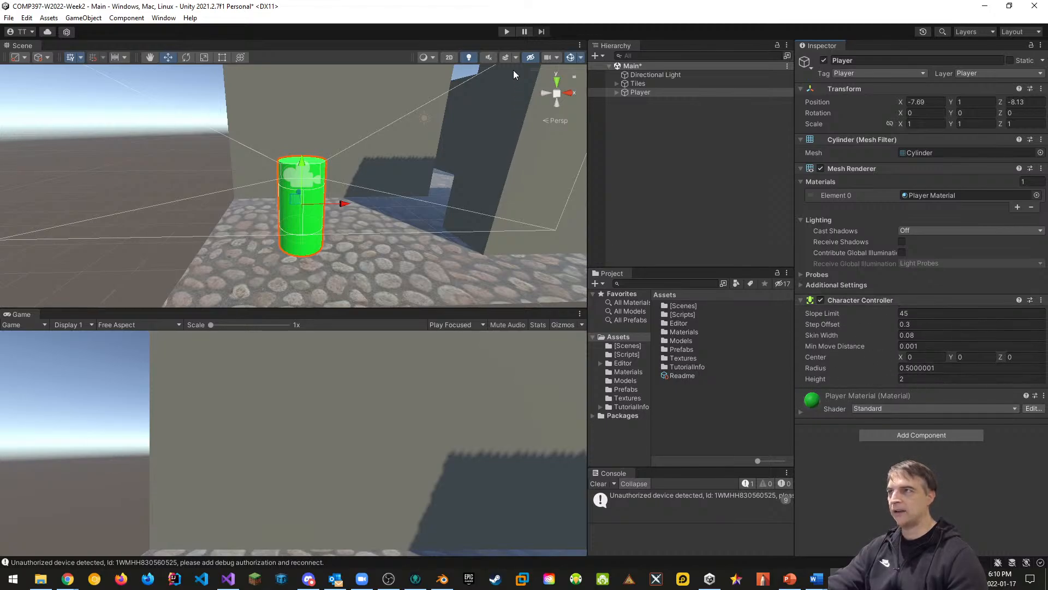
pyautogui.click(508, 31)
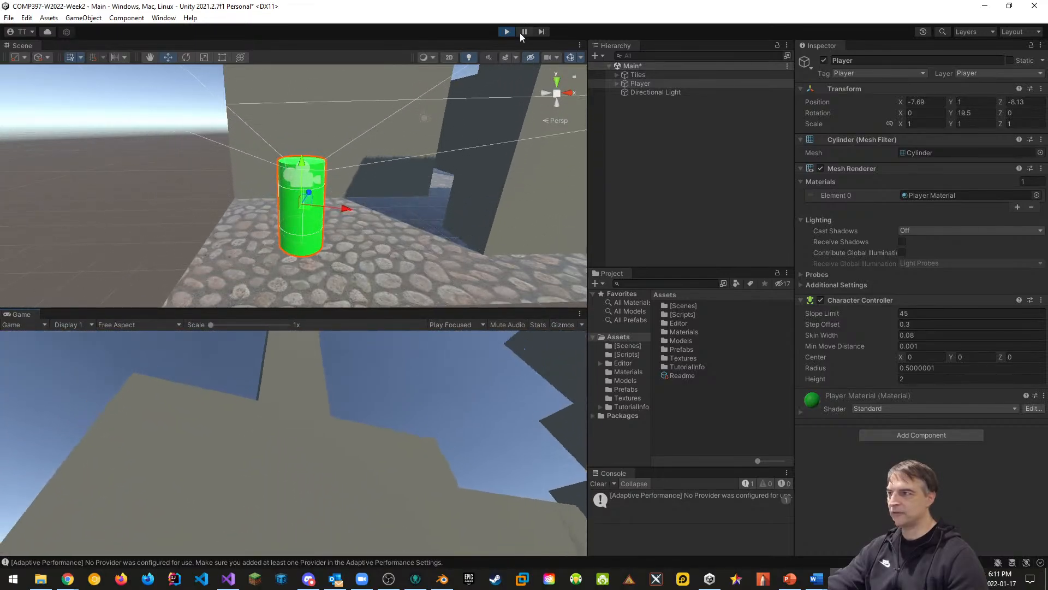
pyautogui.click(509, 34)
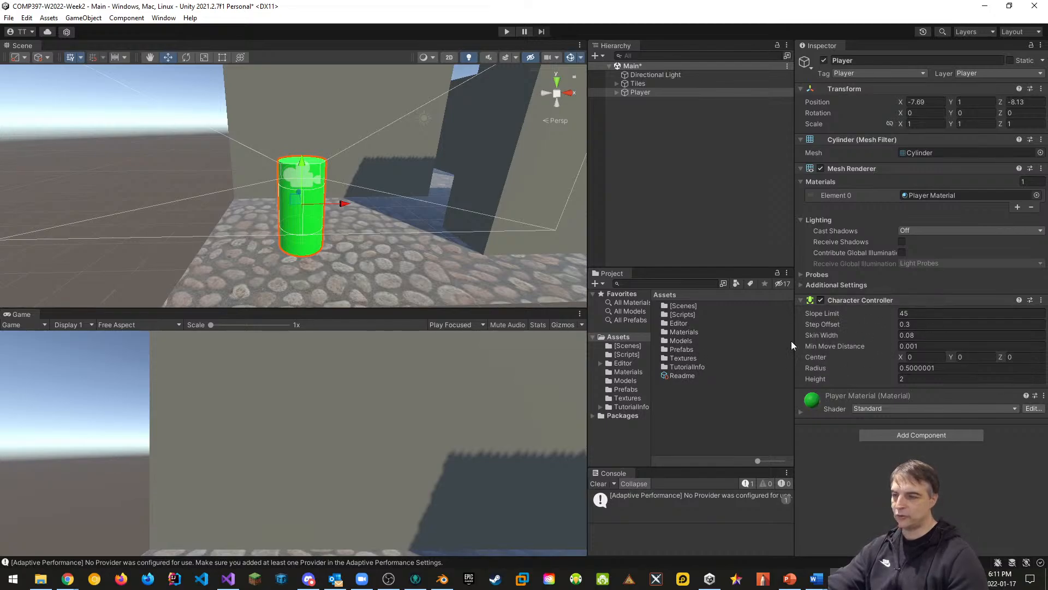
# Step: Create a C# script named PlayerBehaviour in the [Scripts] folder
pyautogui.click(677, 315)
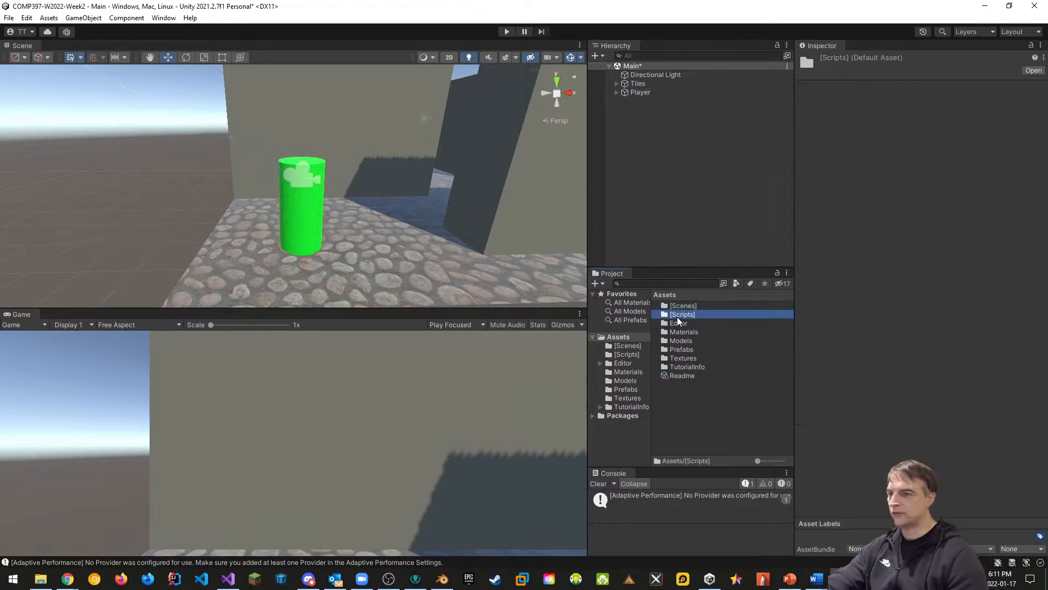
pyautogui.doubleClick(677, 315)
pyautogui.rightClick(667, 358)
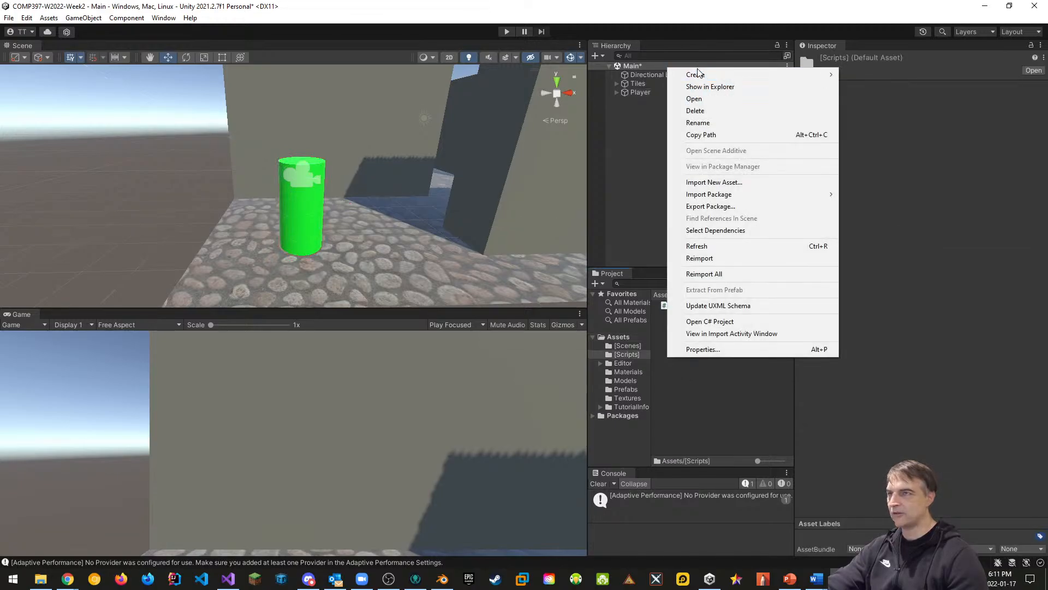
pyautogui.moveTo(698, 77)
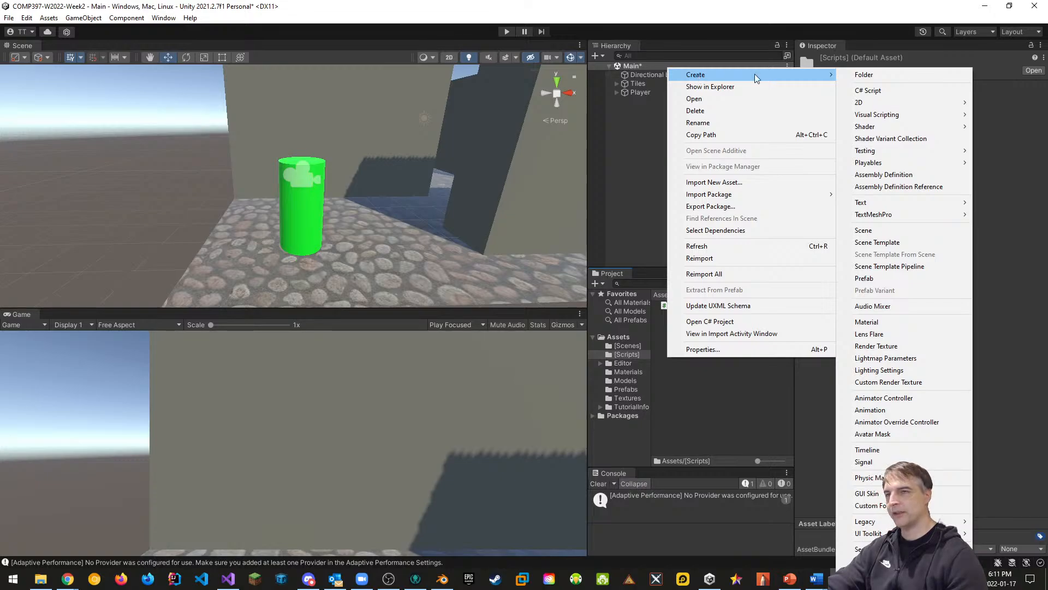
pyautogui.click(870, 90)
pyautogui.write('Pla')
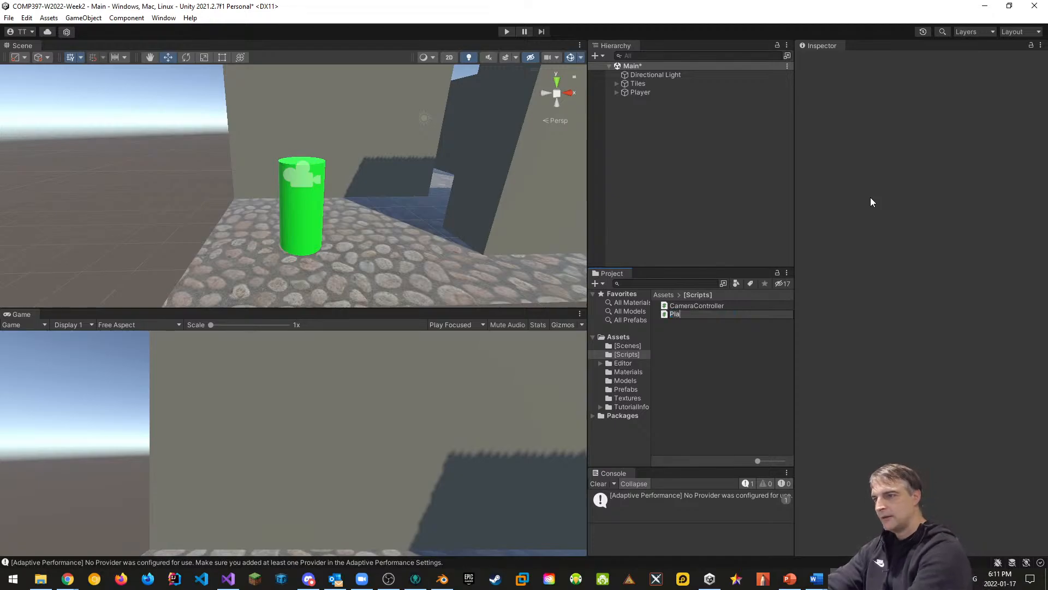
pyautogui.write('yerBehaviour')
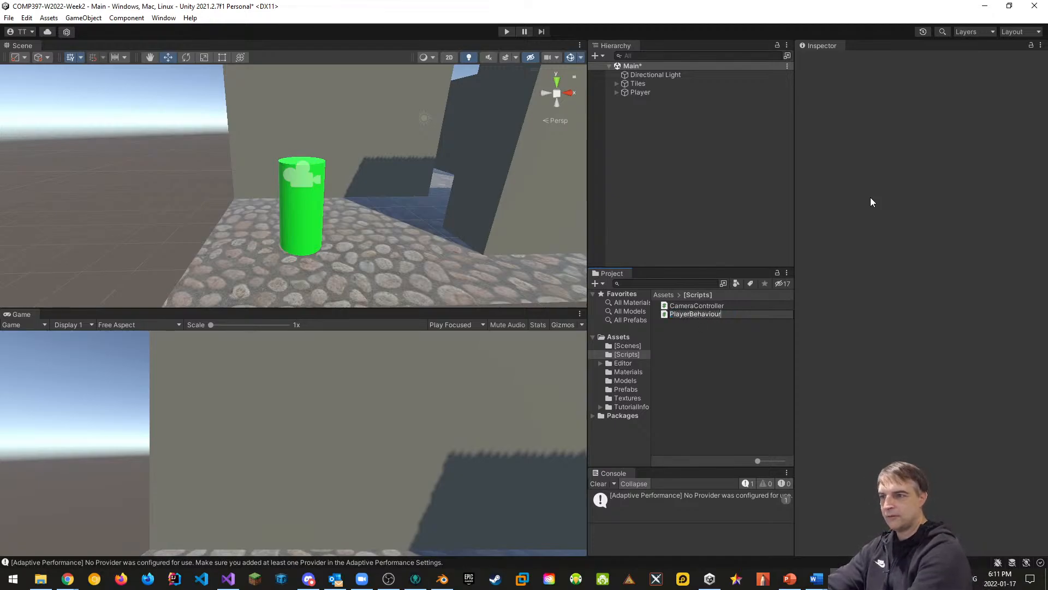
pyautogui.press('Return')
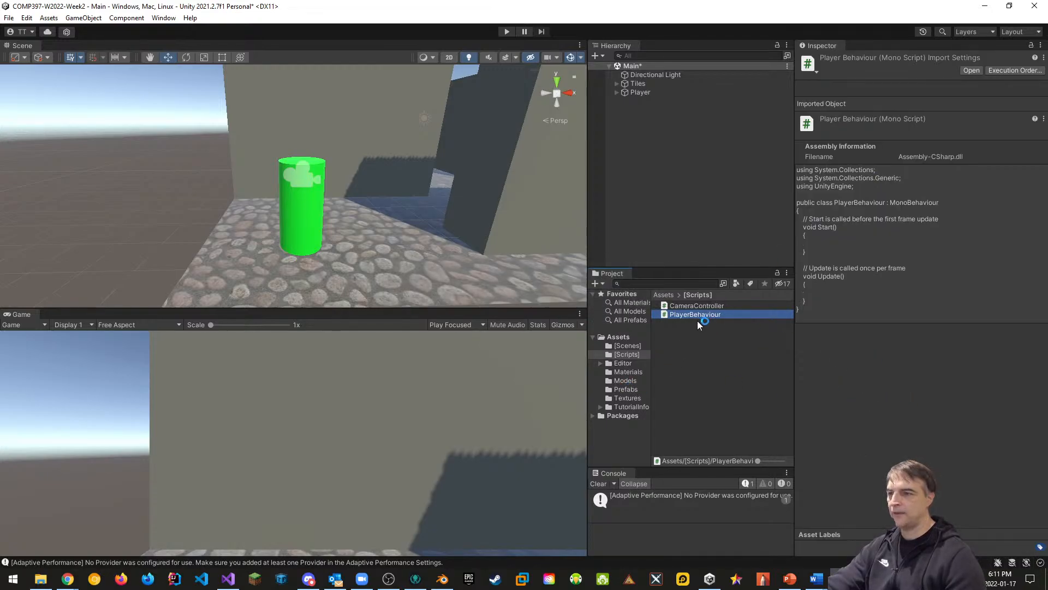
# Step: Attach the PlayerBehaviour script to the Player and open the script in Visual Studio
pyautogui.click(642, 93)
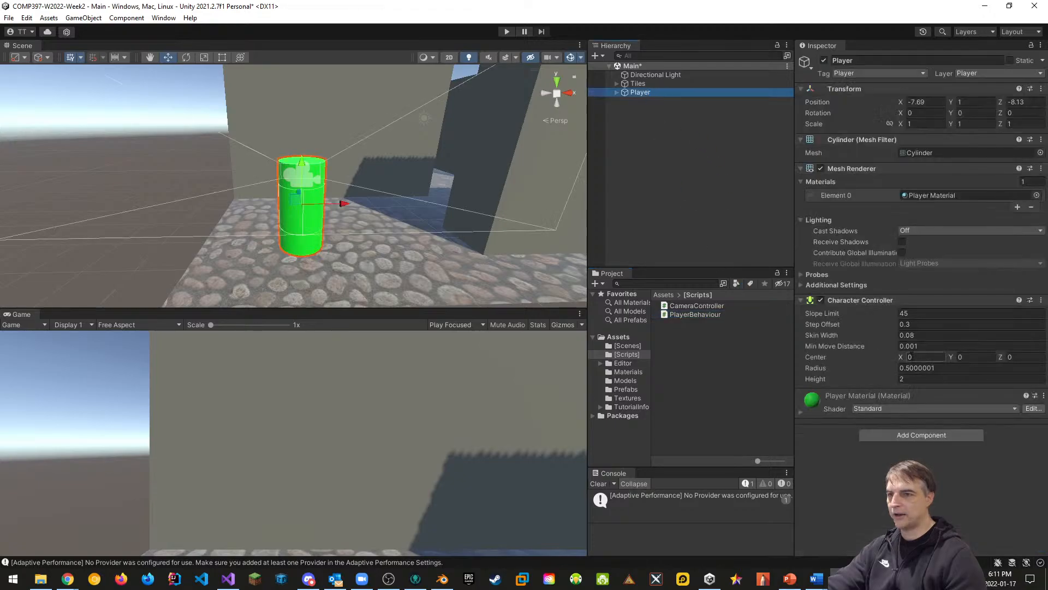
pyautogui.moveTo(694, 315); pyautogui.dragTo(901, 438)
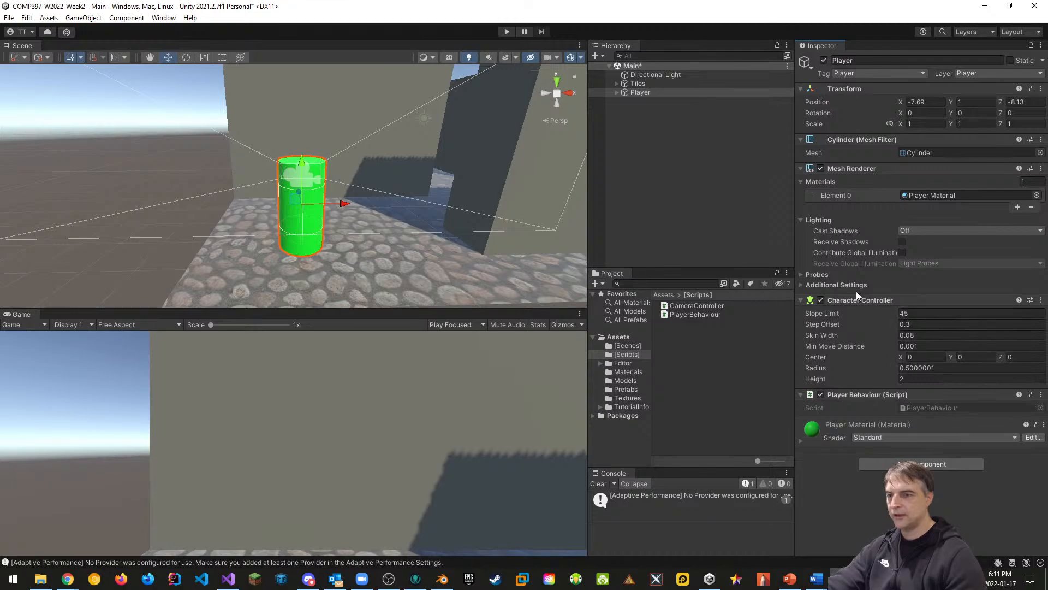
pyautogui.doubleClick(698, 314)
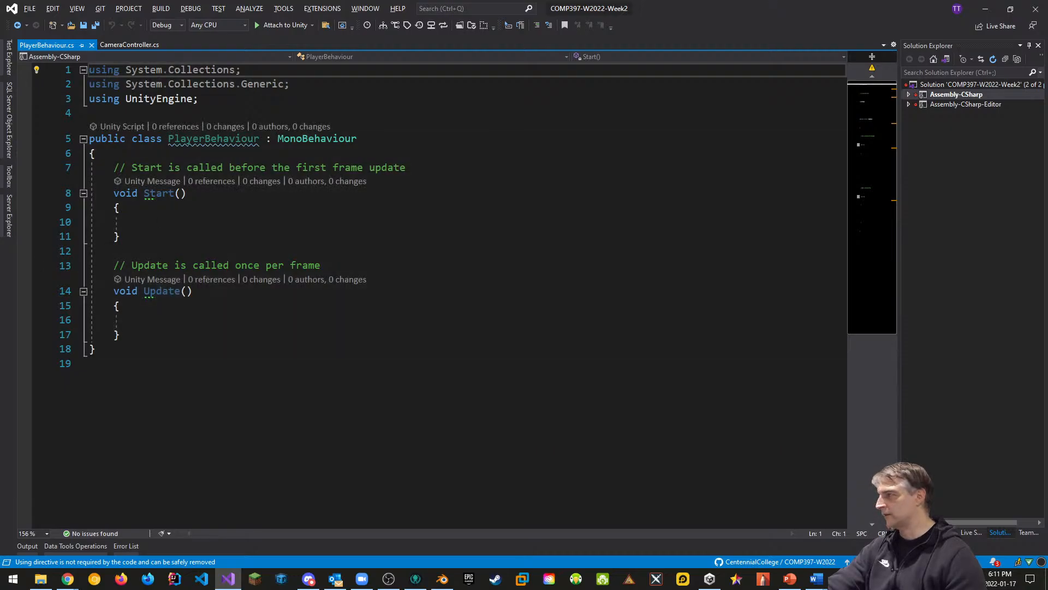
# Step: Declare a public CharacterController field named controller at the start of the PlayerBehaviour class
pyautogui.click(154, 157)
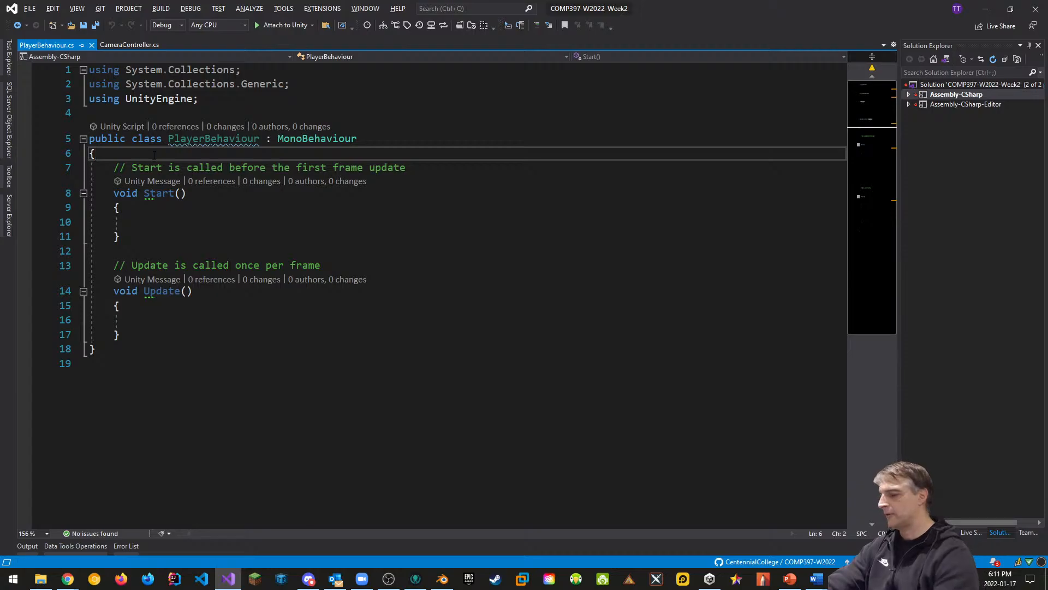
pyautogui.press('Return')
pyautogui.press('Return')
pyautogui.press('Up')
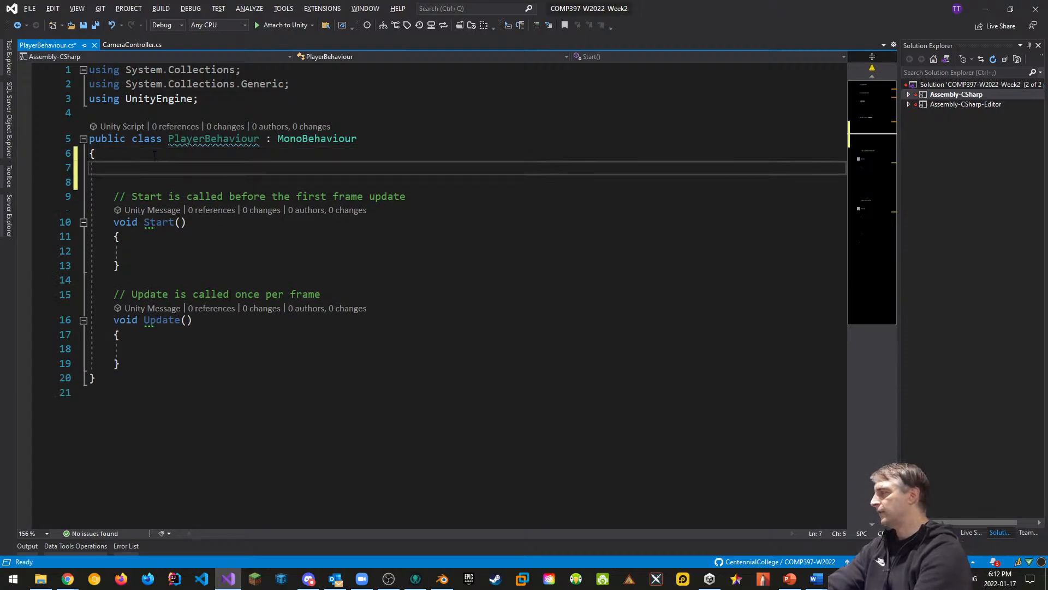
pyautogui.write('public CharacterController')
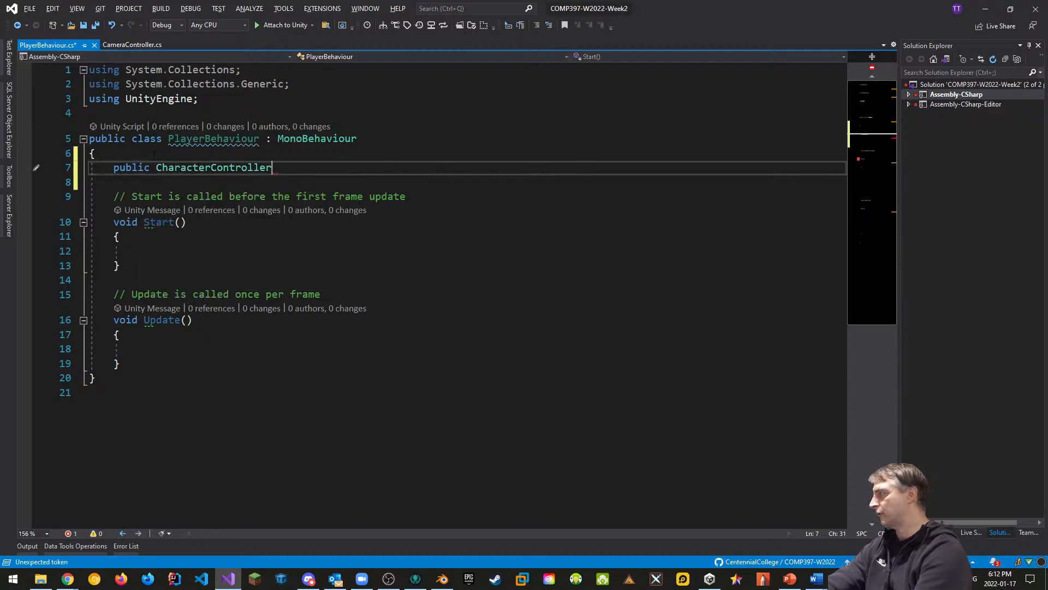
pyautogui.write(' contro')
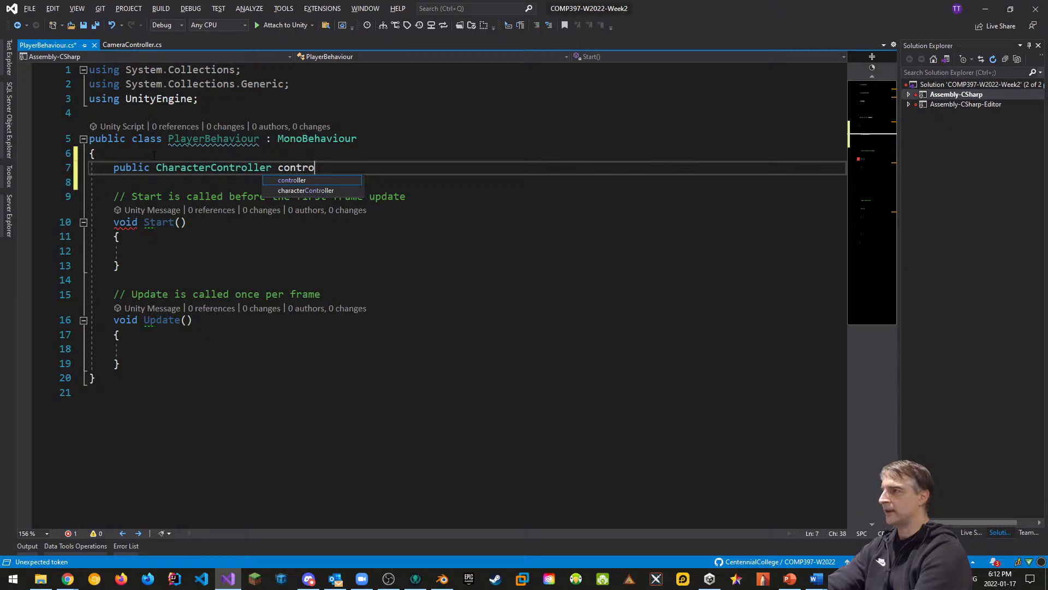
pyautogui.write('ller;')
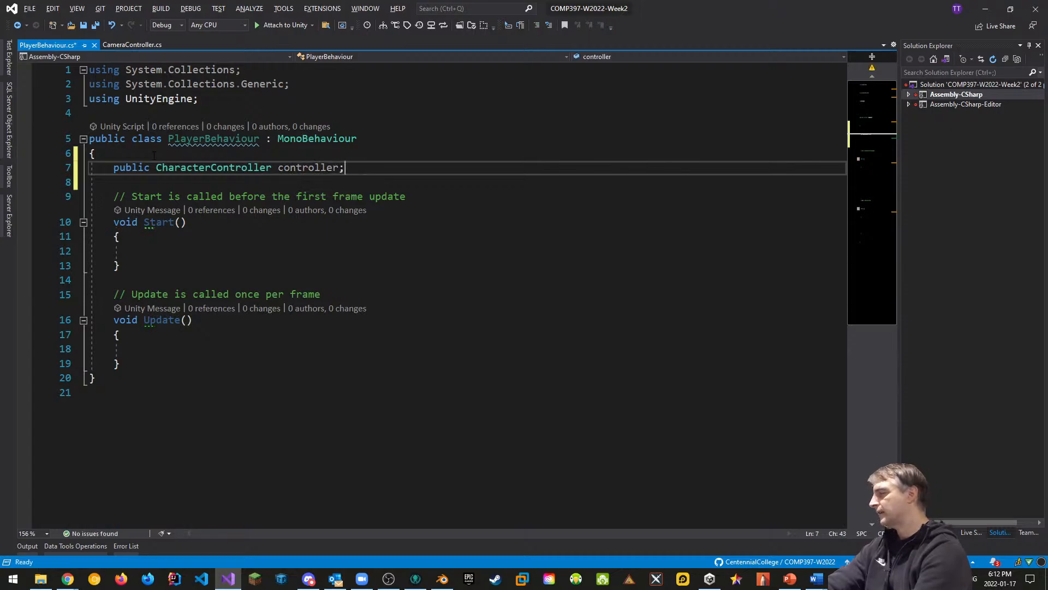
# Step: Add a [Header("Movement")] attribute below the controller field, separated by a blank line
pyautogui.press('Return')
pyautogui.press('Return')
pyautogui.write('[')
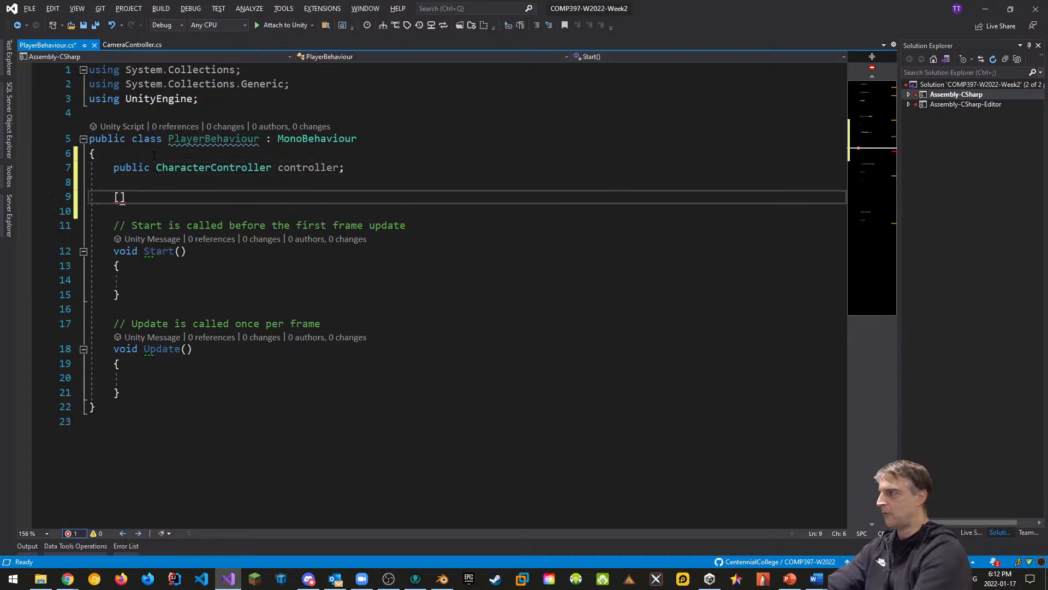
pyautogui.write('Header("')
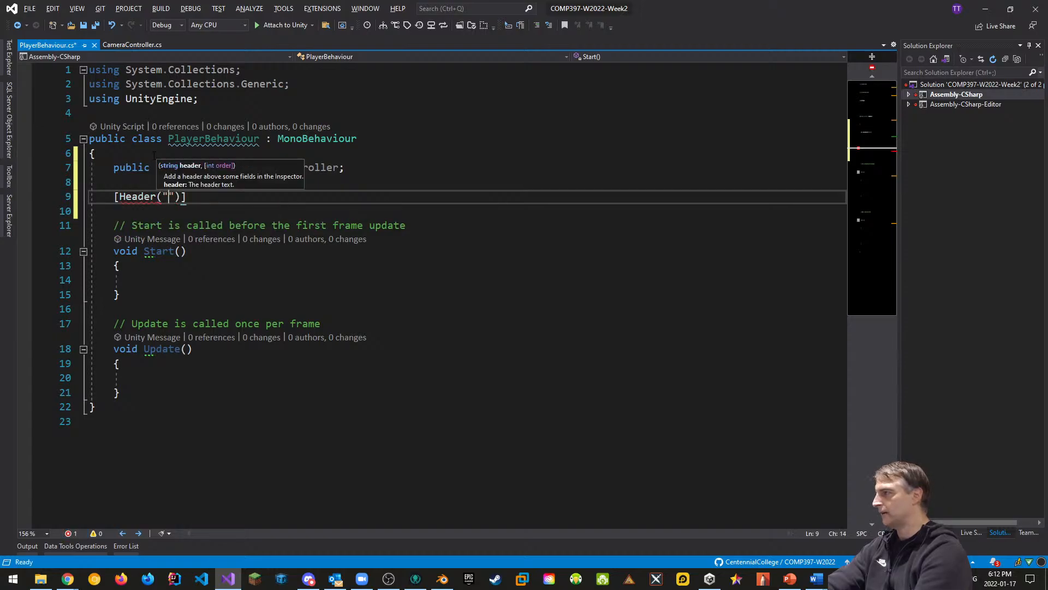
pyautogui.write('Movement')
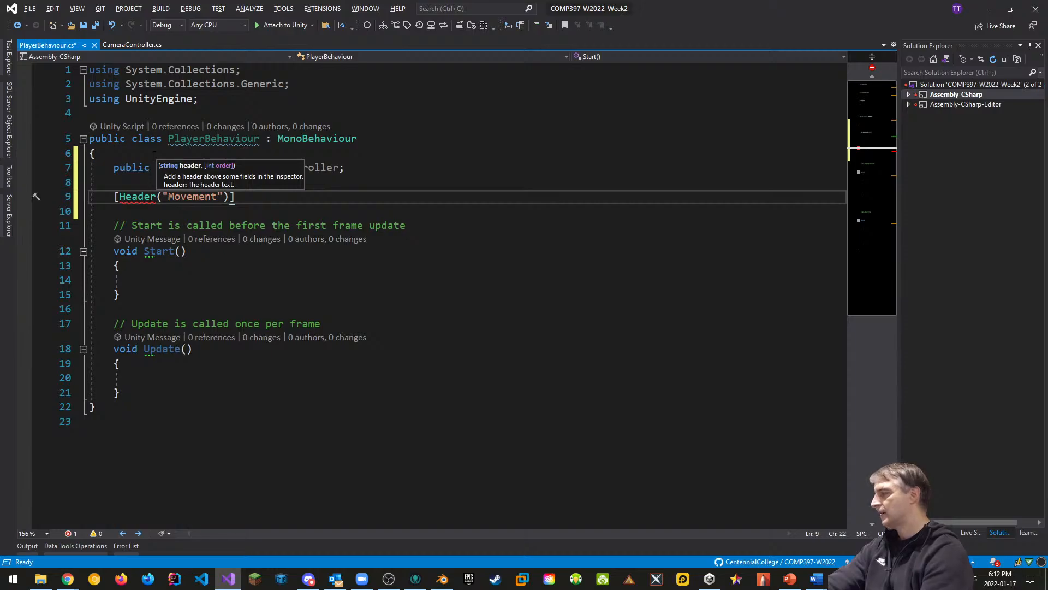
pyautogui.write('")]')
pyautogui.press('Return')
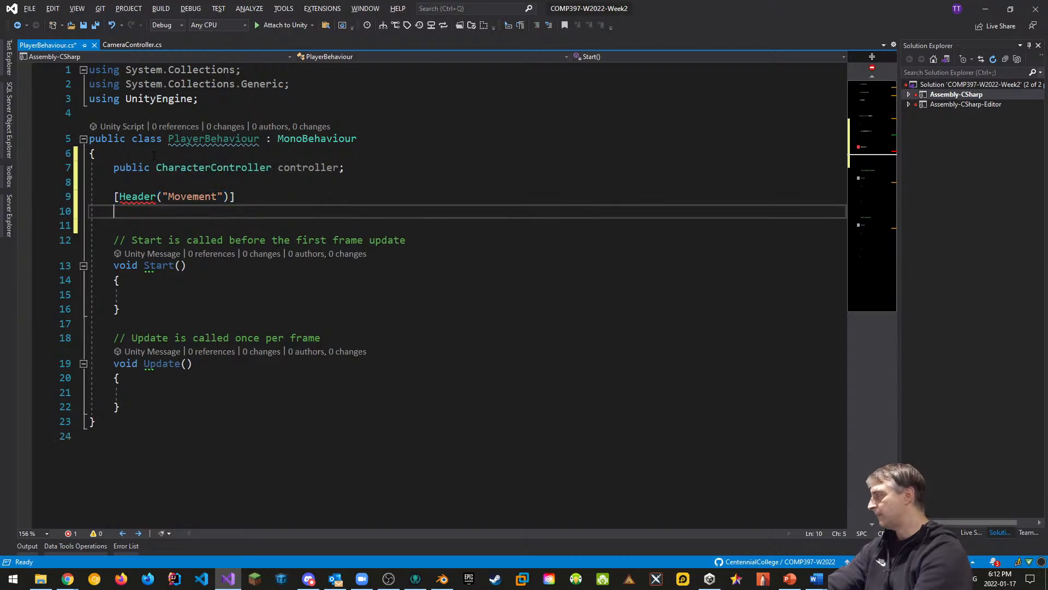
# Step: Declare public float maxSpeed = 10.0f under the Movement header, keeping the header on its own line
pyautogui.write('public float ')
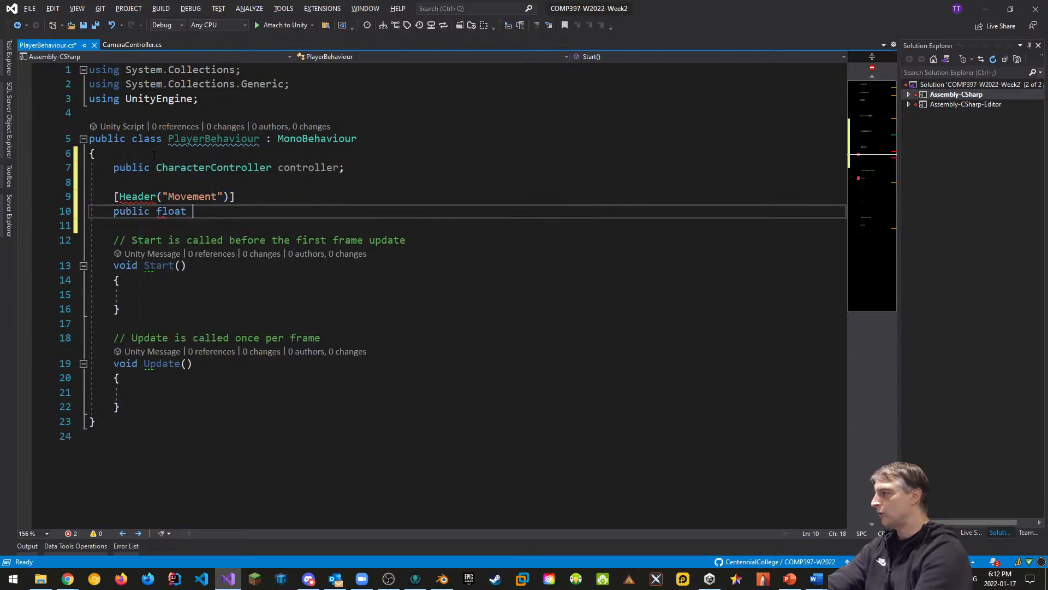
pyautogui.write('maxZ')
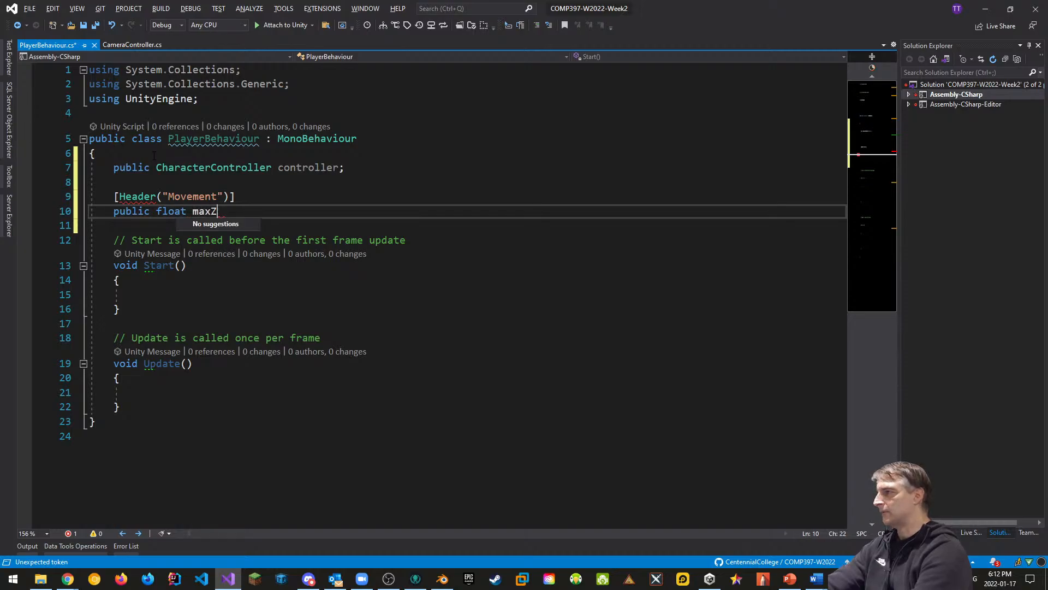
pyautogui.write('Seed =')
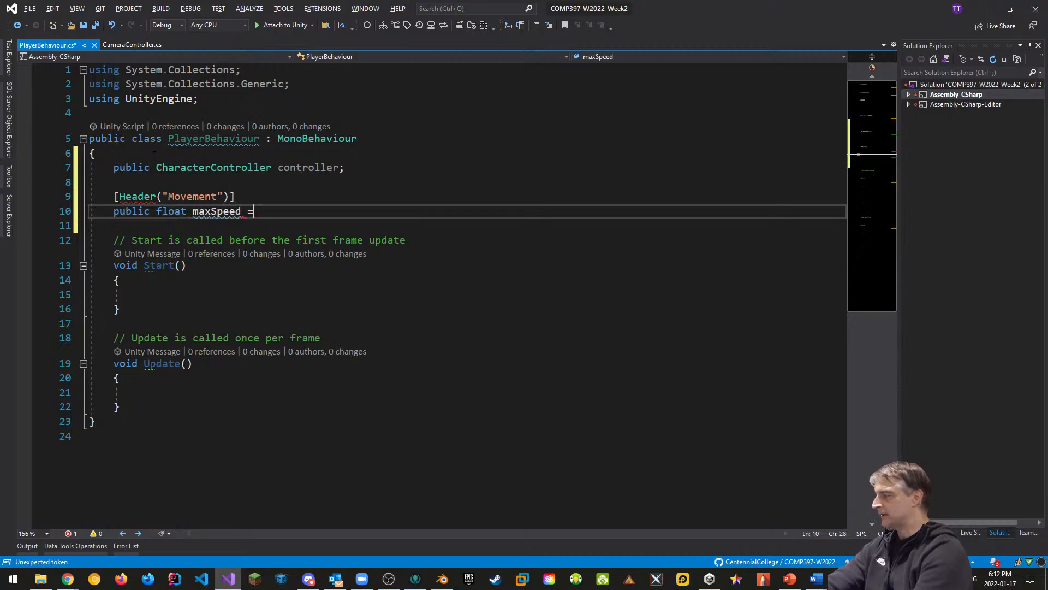
pyautogui.write(' 10.0f;')
pyautogui.press('Return')
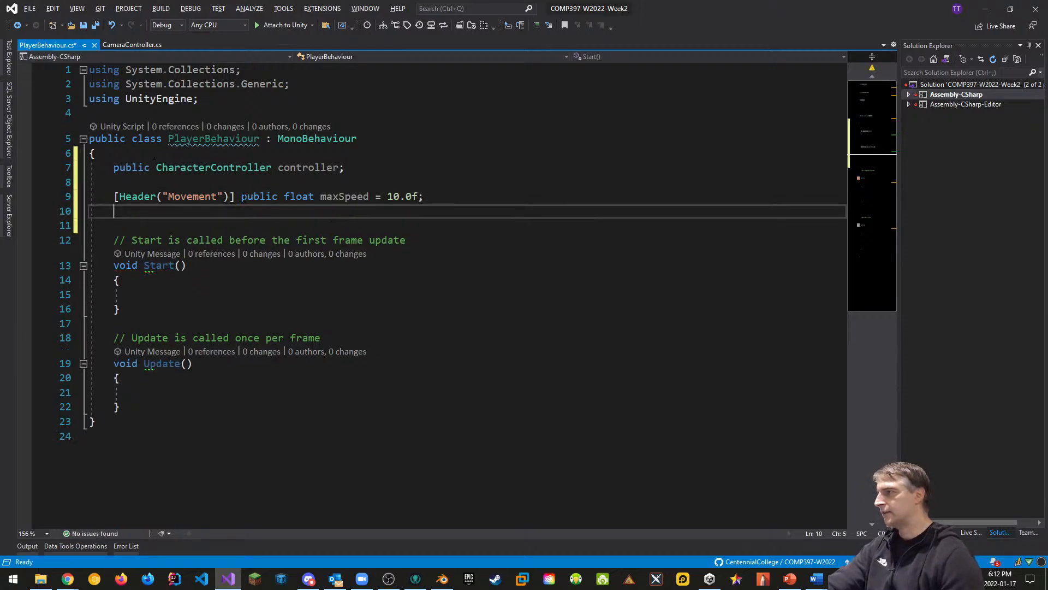
pyautogui.click(240, 196)
pyautogui.press('Return')
pyautogui.press('Down')
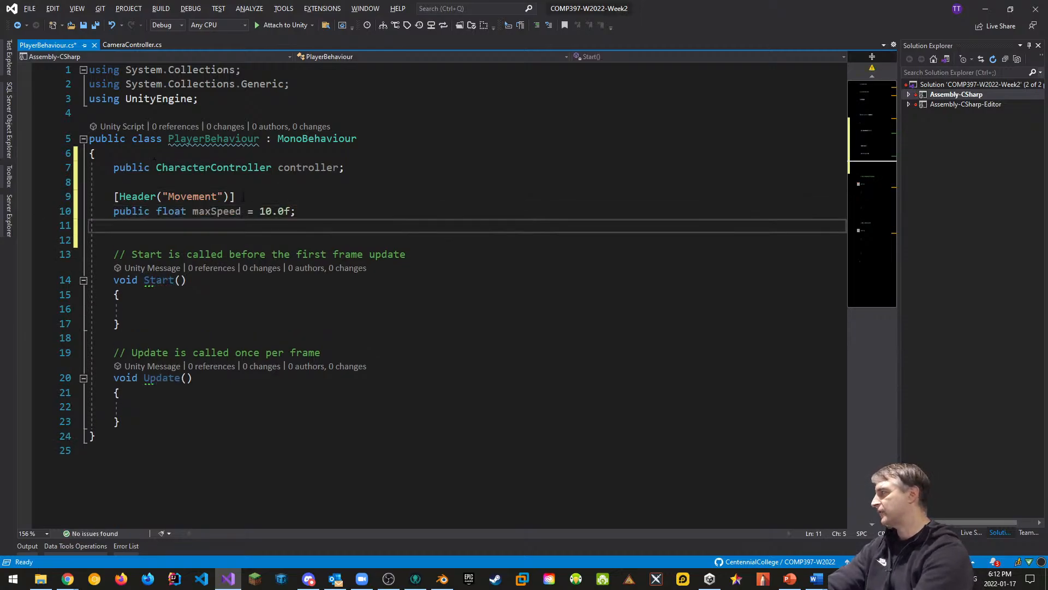
# Step: Declare public float gravity = -30.0f directly below maxSpeed, and start a new line after it
pyautogui.write('public ')
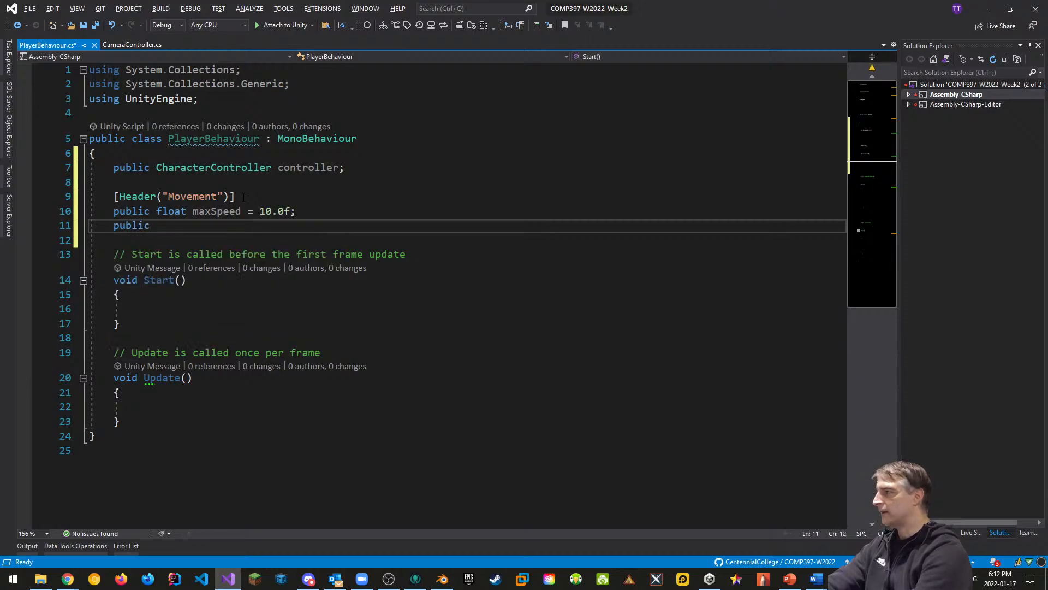
pyautogui.write('float gravi')
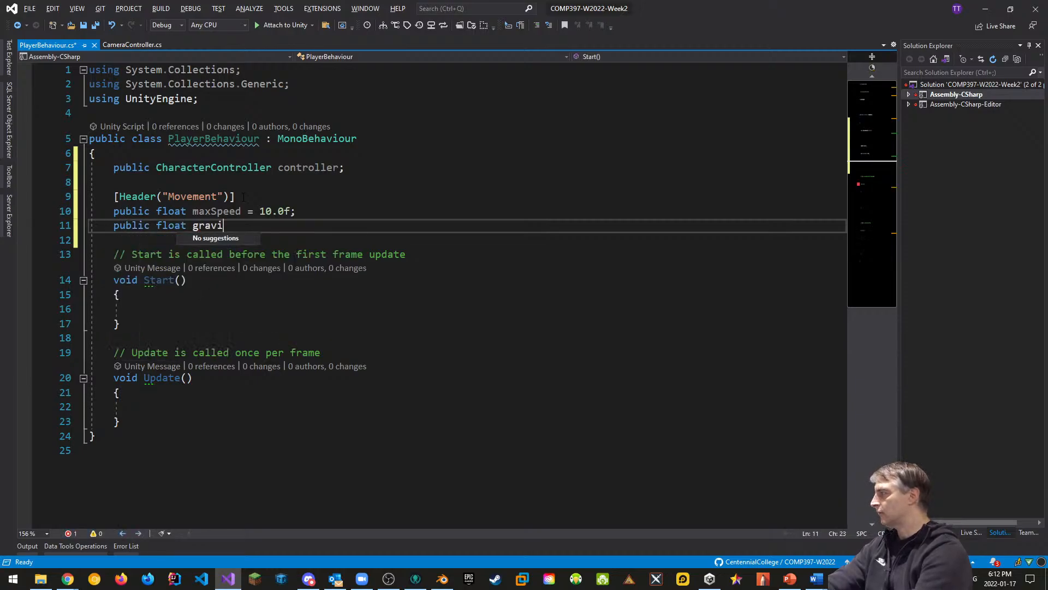
pyautogui.write('ty = -')
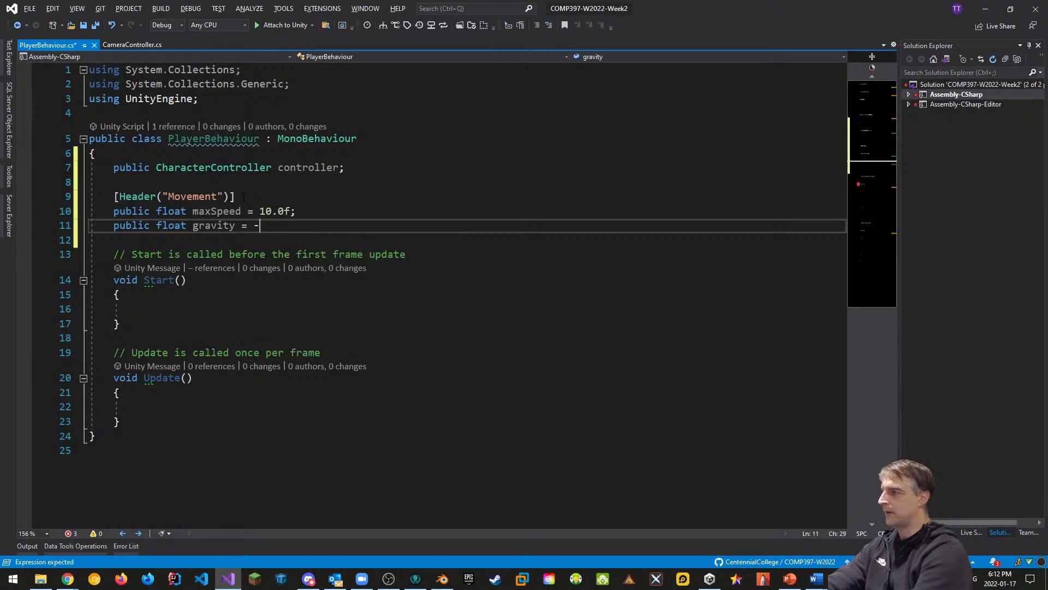
pyautogui.write('30.0f;')
pyautogui.hotkey('ctrl', 'Return')
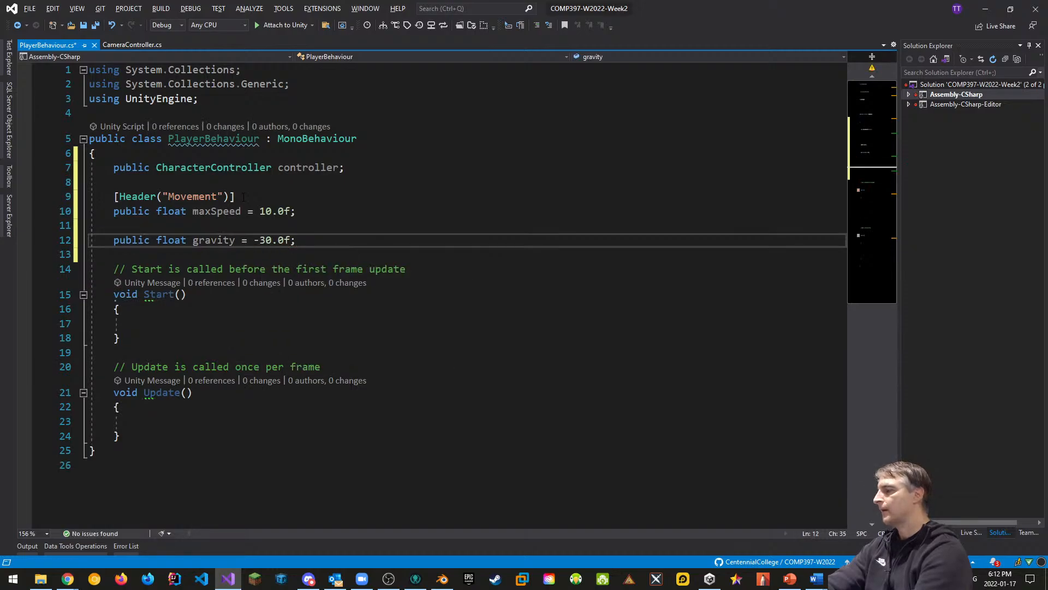
pyautogui.hotkey('ctrl', 'z')
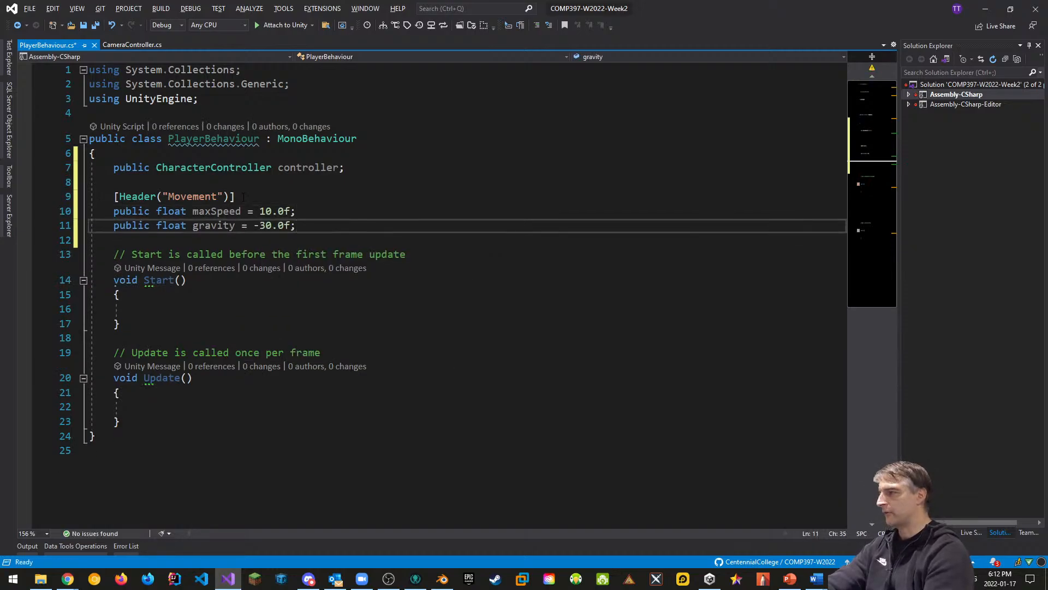
pyautogui.press('Return')
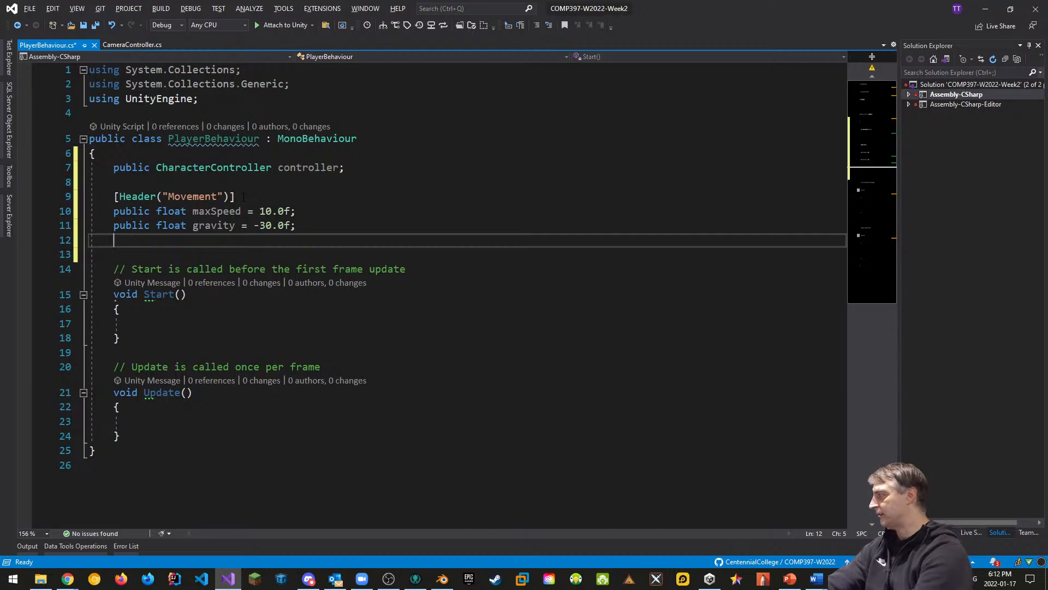
# Step: Declare public float jumpHeight = 3.0f directly below the gravity field
pyautogui.write('publi')
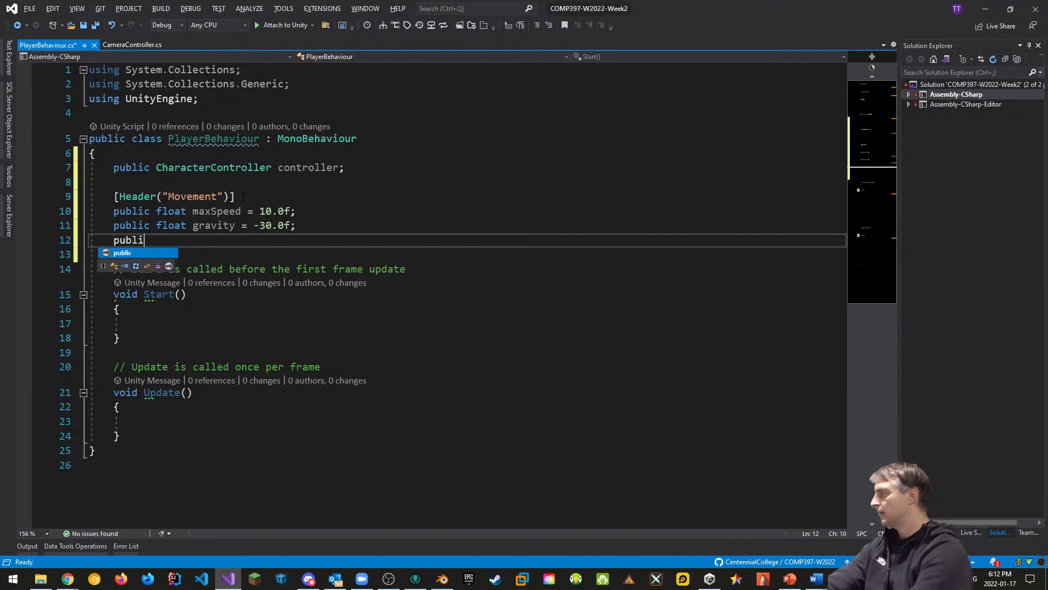
pyautogui.write('c float jum')
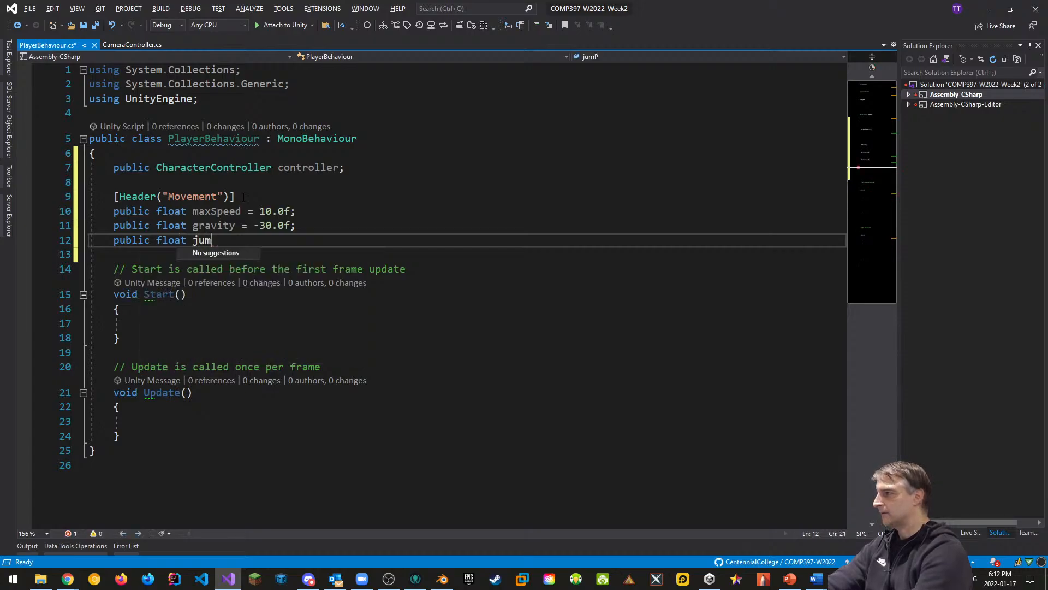
pyautogui.write('pHeight')
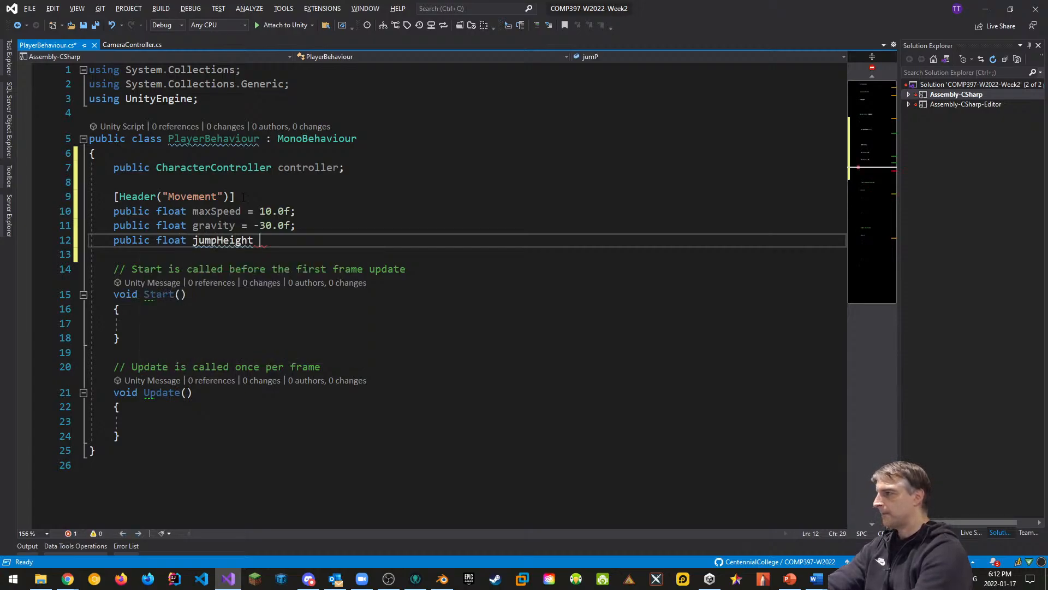
pyautogui.write(' = 3.0f;')
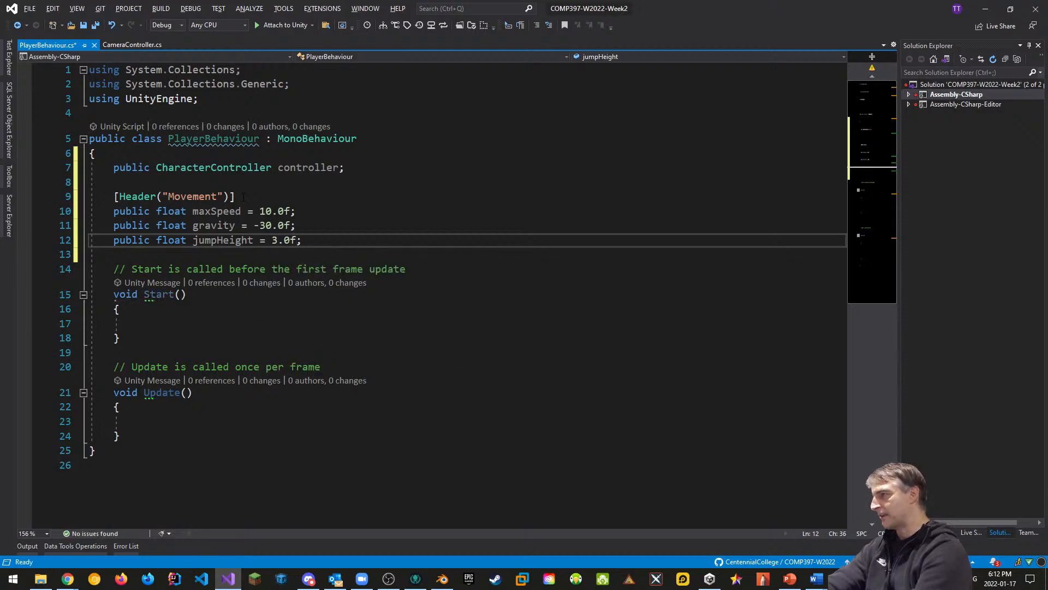
# Step: Declare a public Vector3 field named velocity on a new line below jumpHeight
pyautogui.press('Return')
pyautogui.write('pub')
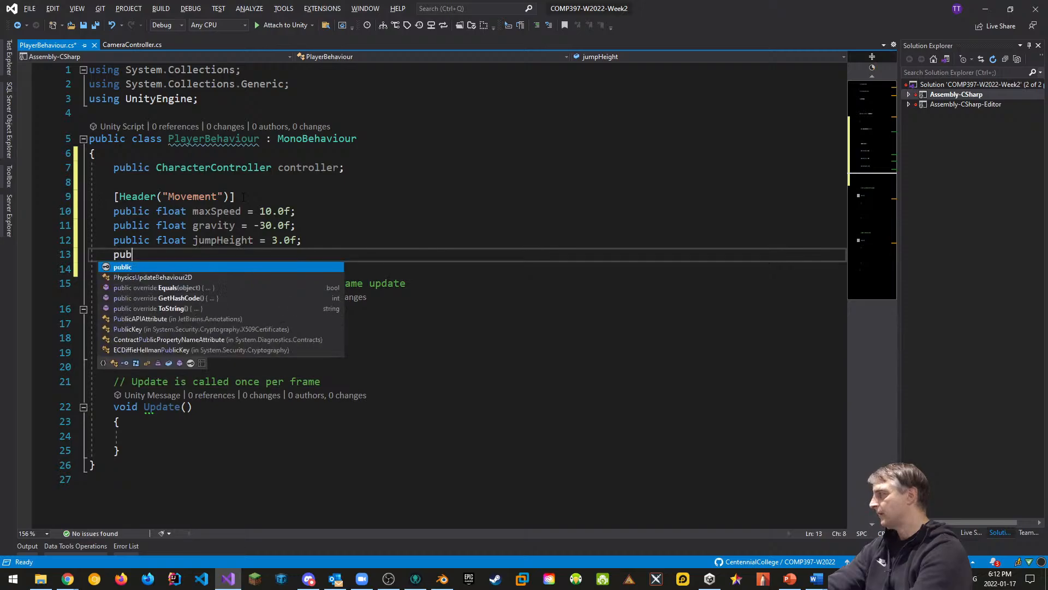
pyautogui.write('lic Vector3')
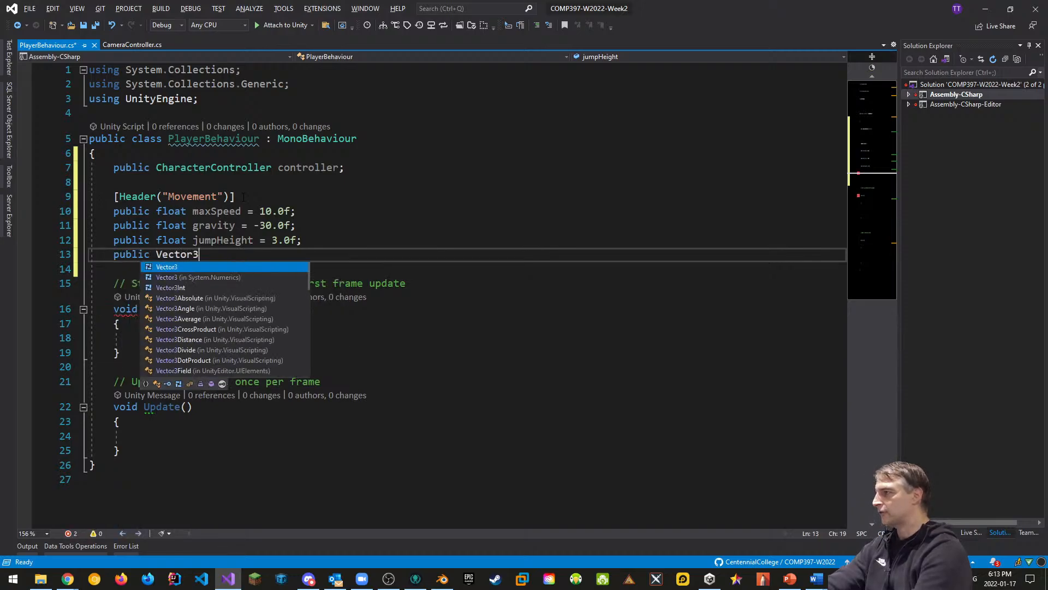
pyautogui.write(' velocit')
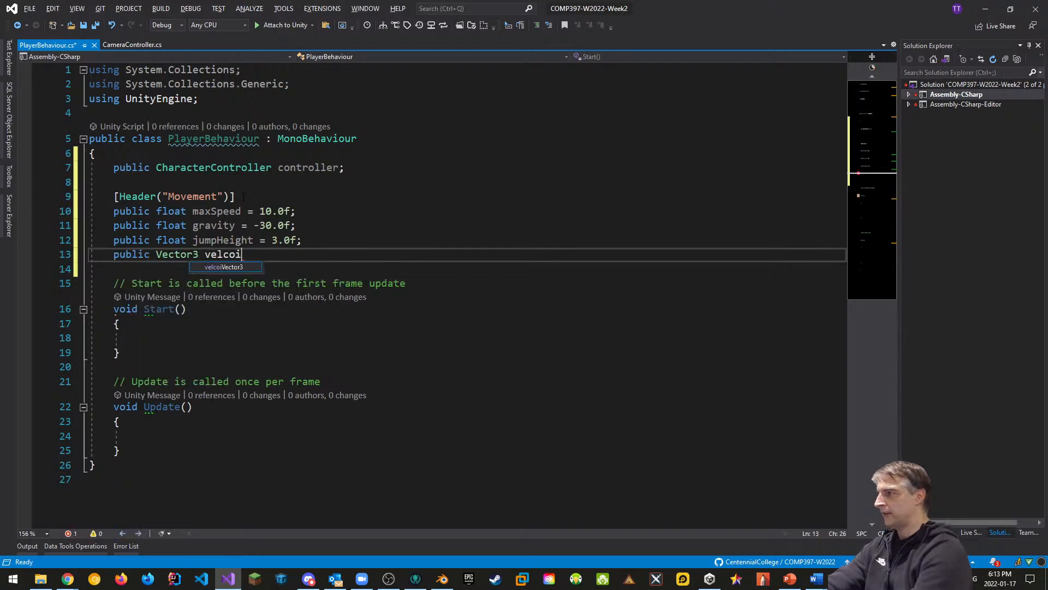
pyautogui.press('BackSpace')
pyautogui.press('BackSpace')
pyautogui.press('BackSpace')
pyautogui.press('BackSpace')
pyautogui.write('ocity;')
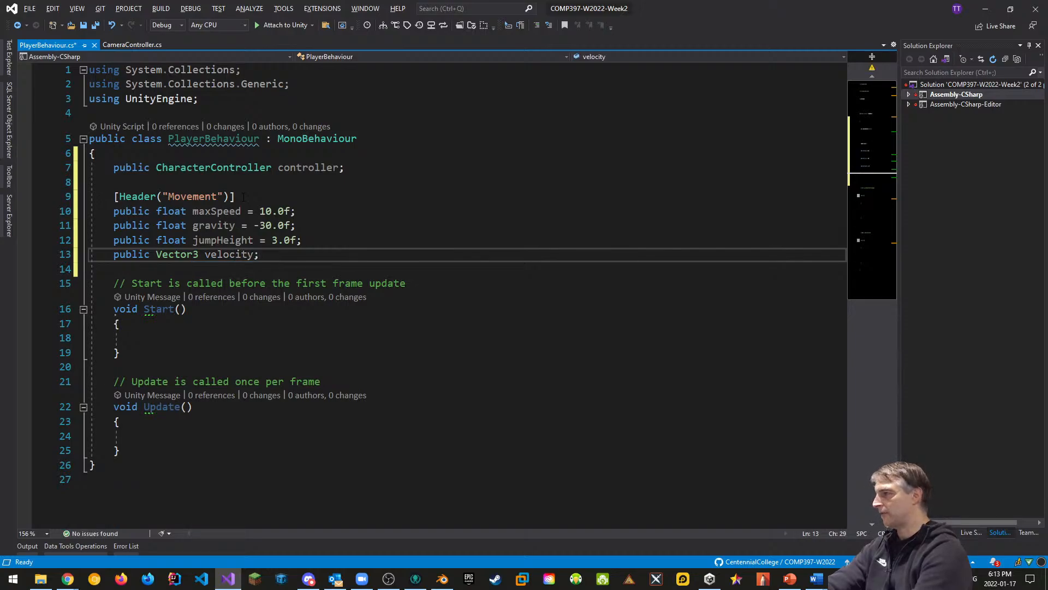
# Step: Add a [Header("Ground Detection")] attribute below the velocity field, separated by a blank line
pyautogui.press('Return')
pyautogui.press('Return')
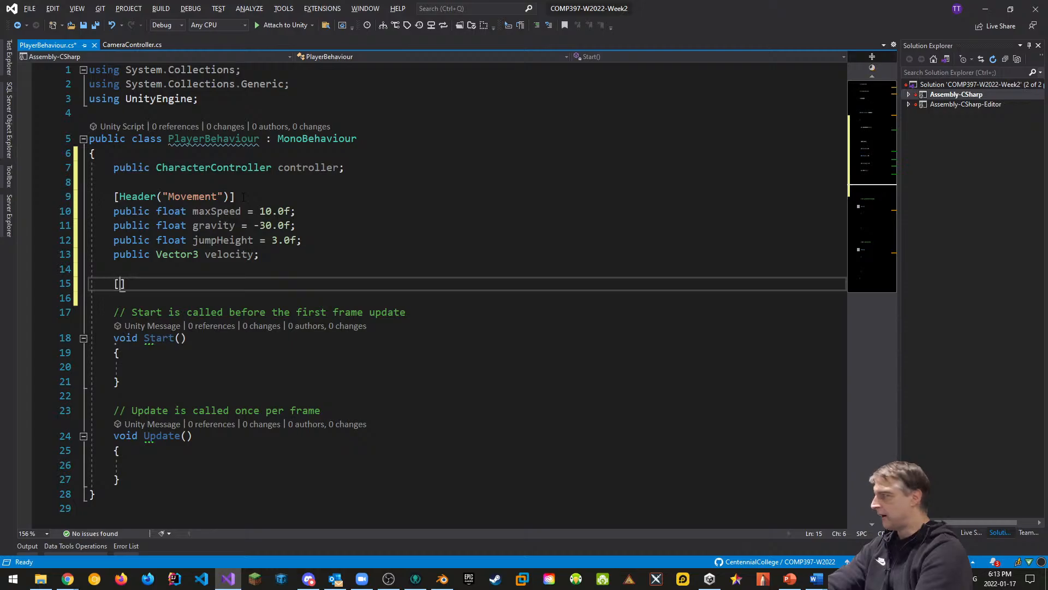
pyautogui.write('Header("')
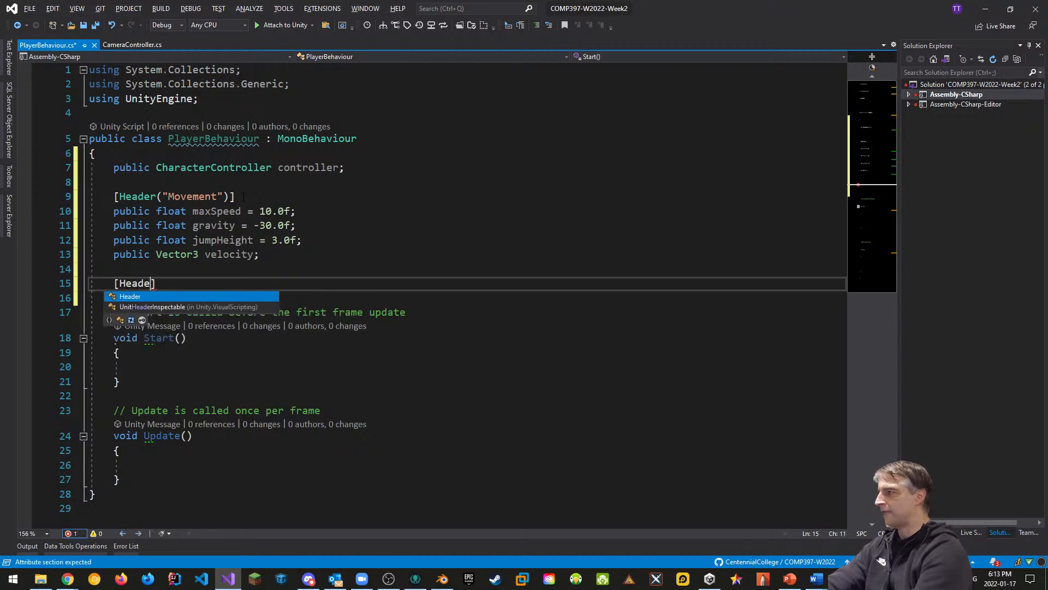
pyautogui.write('Groudn De')
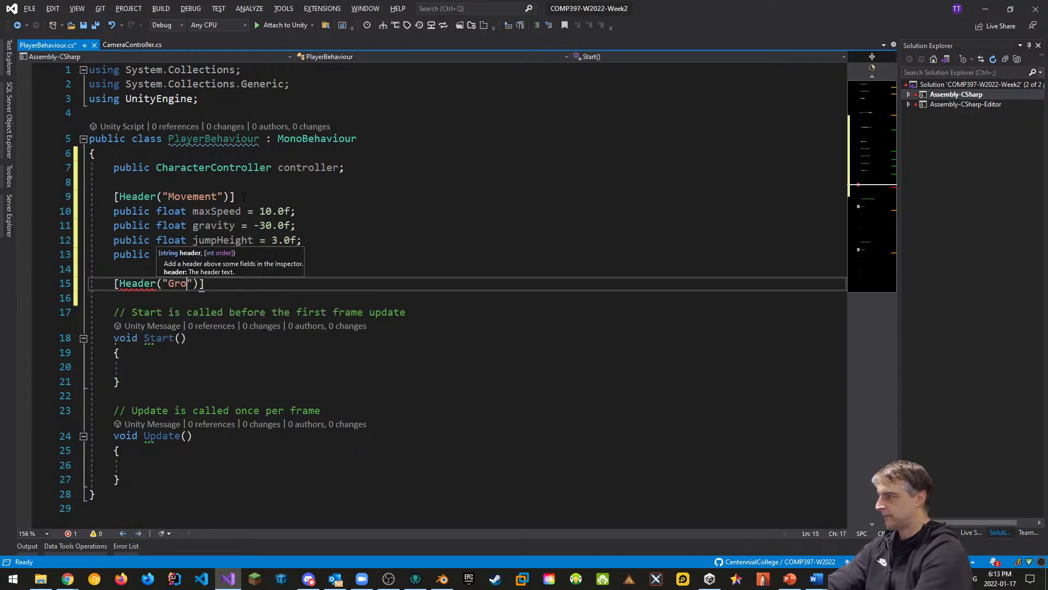
pyautogui.press('BackSpace')
pyautogui.press('BackSpace')
pyautogui.press('BackSpace')
pyautogui.press('BackSpace')
pyautogui.hotkey('ctrl', 'BackSpace')
pyautogui.write('Ground Detection')
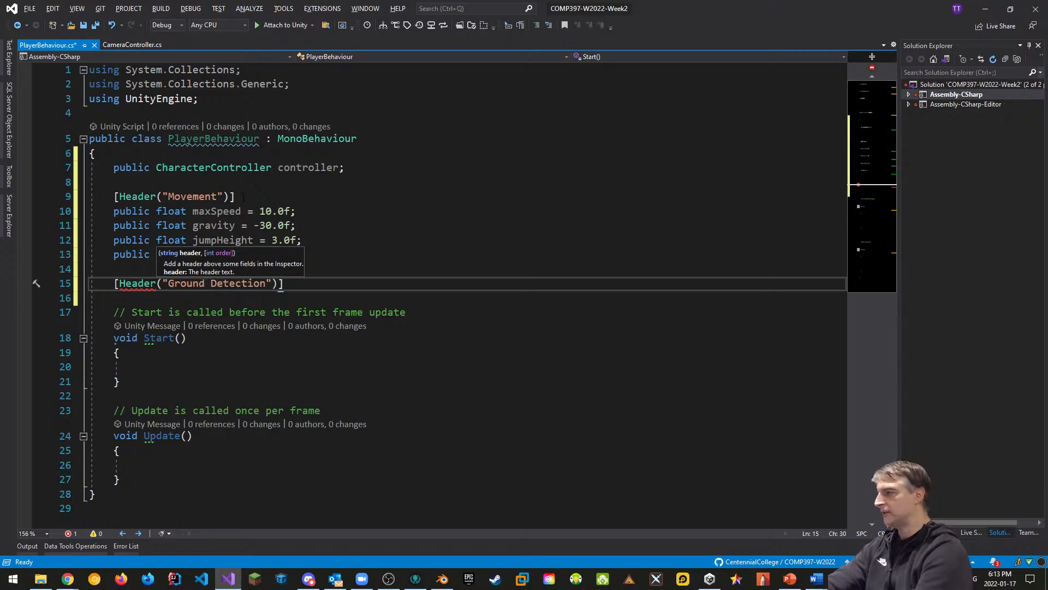
pyautogui.press('End')
# Step: Declare a public Transform field named groundCheck on a new line under the Ground Detection header
pyautogui.press('Return')
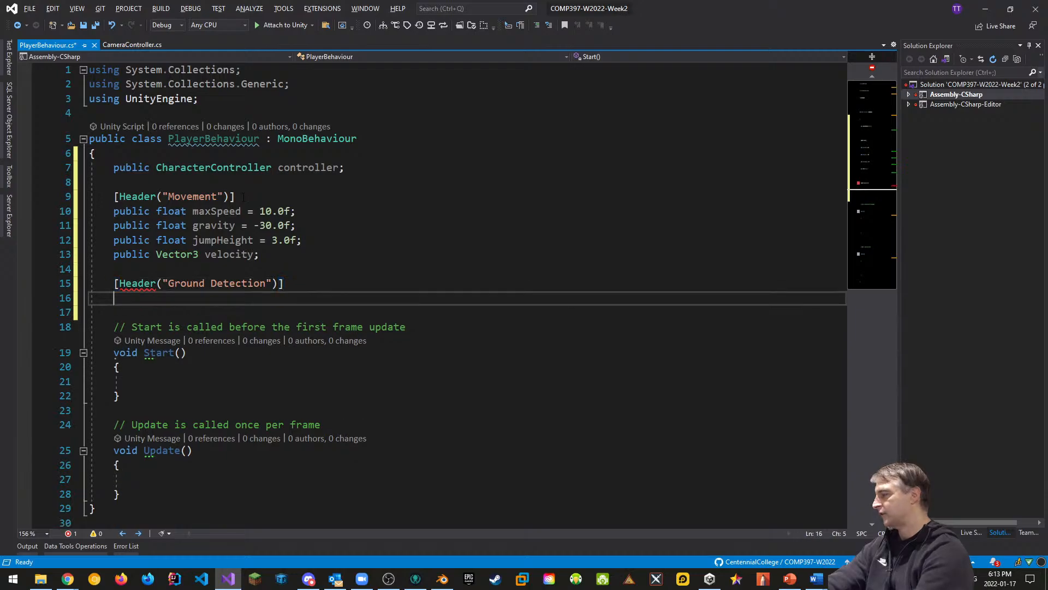
pyautogui.write('pu')
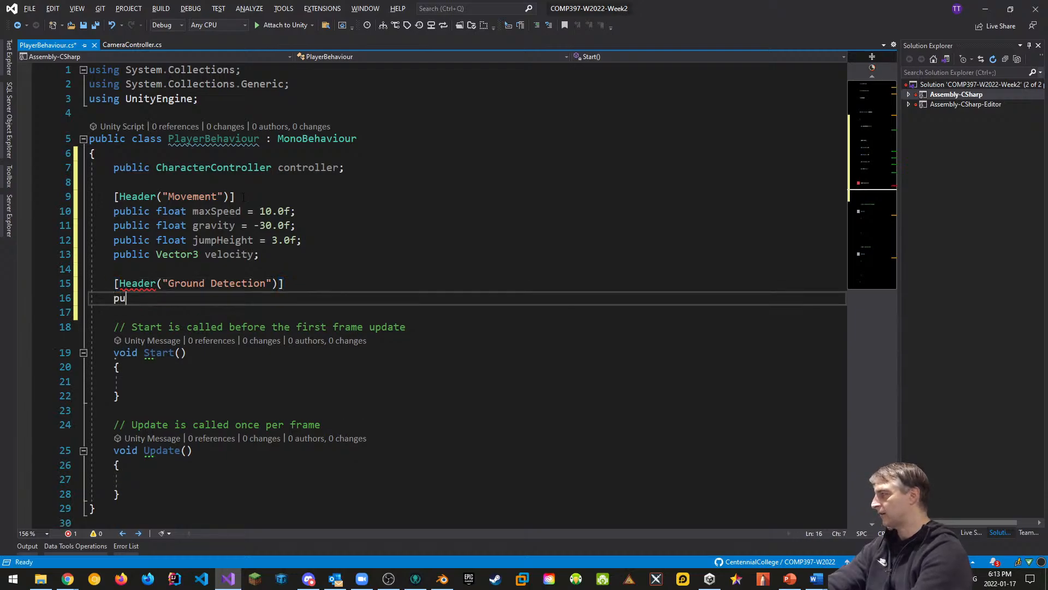
pyautogui.write('blic Transform G')
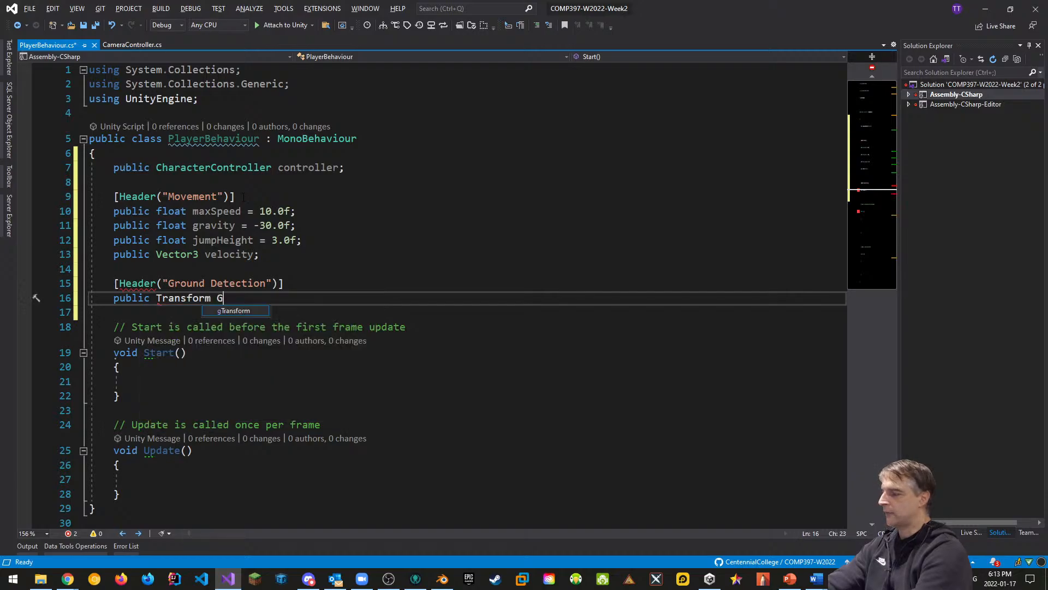
pyautogui.press('BackSpace')
pyautogui.write('groundCheck')
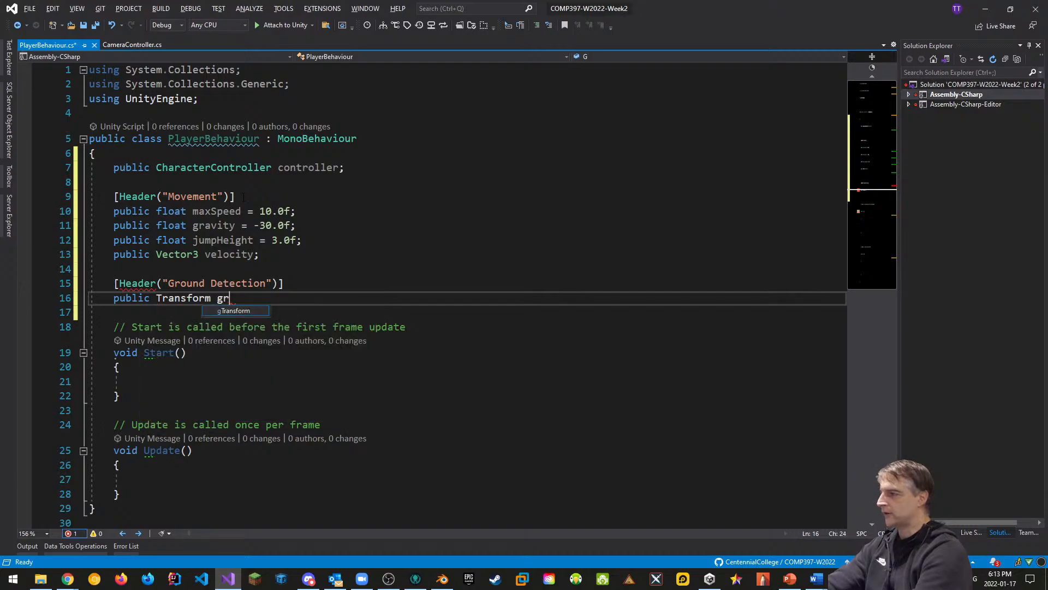
# Step: Complete the public Transform groundCheck field and place it on its own line under the Ground Detection header
pyautogui.press('Home')
pyautogui.press('Home')
pyautogui.press('BackSpace')
pyautogui.write(';')
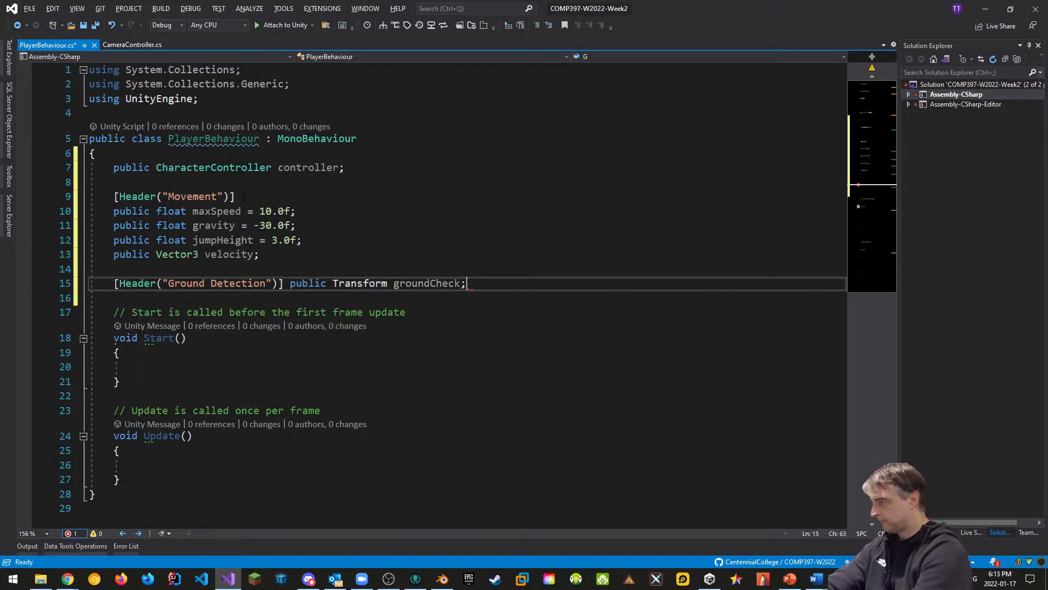
pyautogui.hotkey('ctrl', 'Left')
pyautogui.hotkey('ctrl', 'Left')
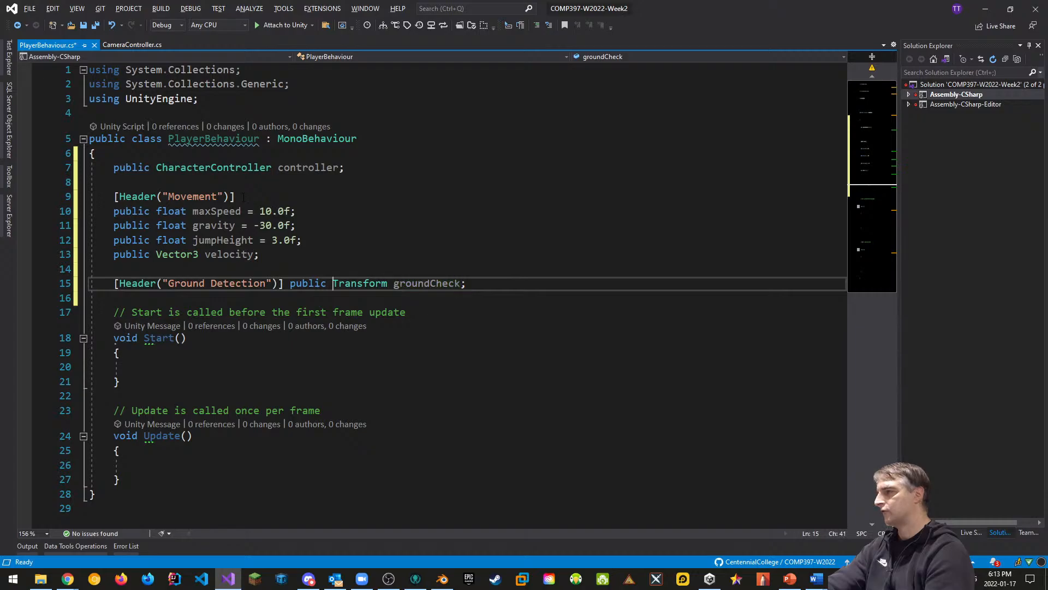
pyautogui.press('Return')
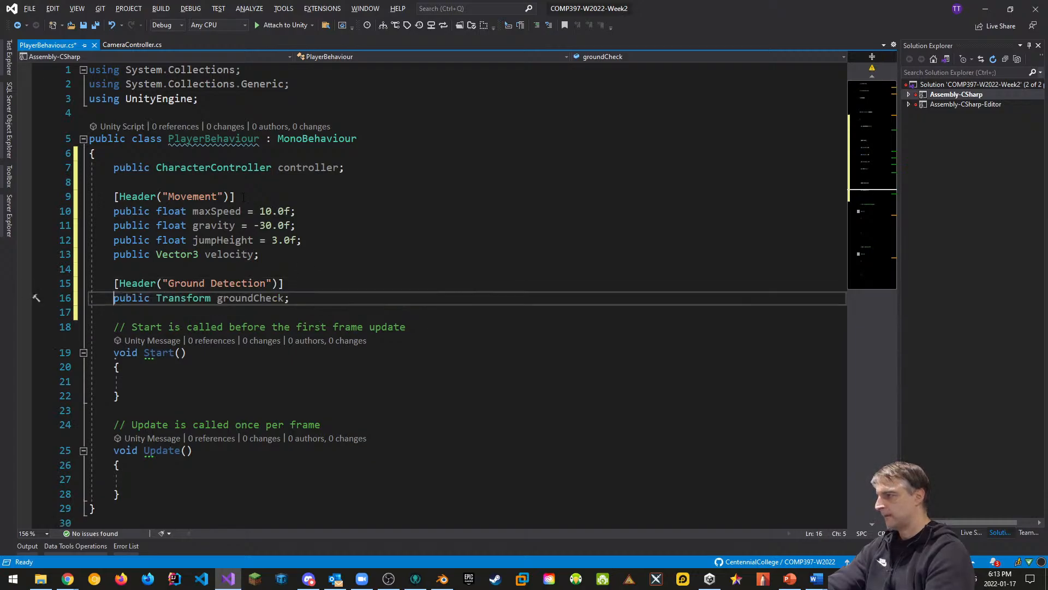
# Step: Declare a public float field for the ground radius below groundCheck, with a default value of 0.5f
pyautogui.press('End')
pyautogui.press('Return')
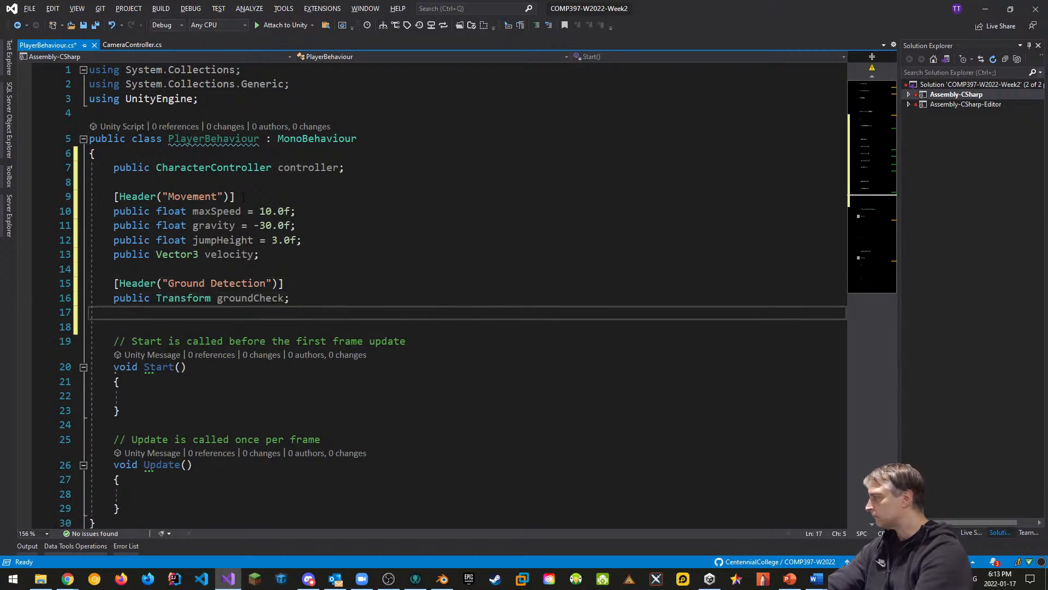
pyautogui.write('public float ')
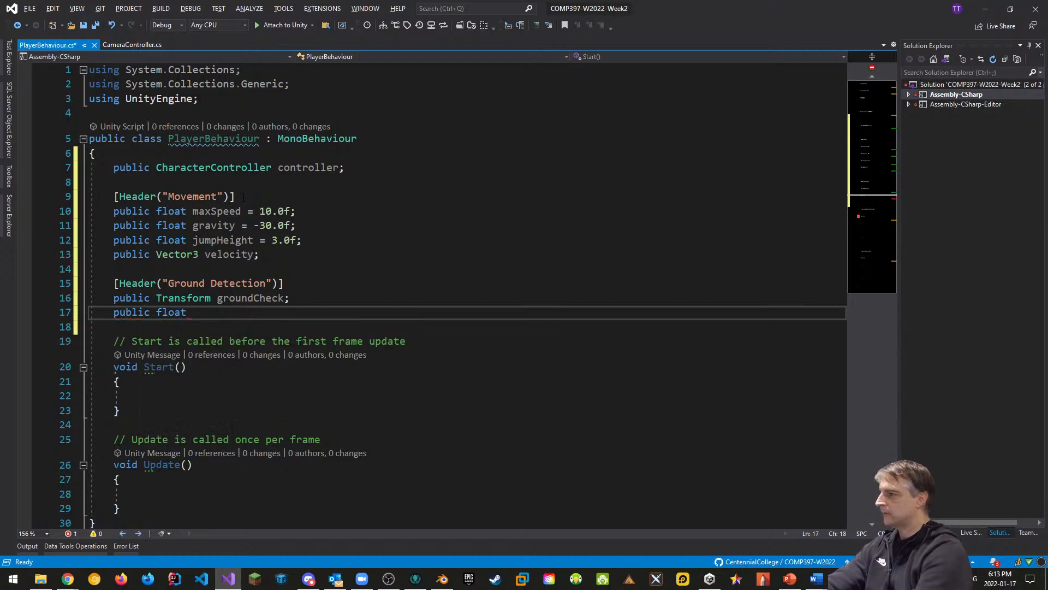
pyautogui.write('groudRadius')
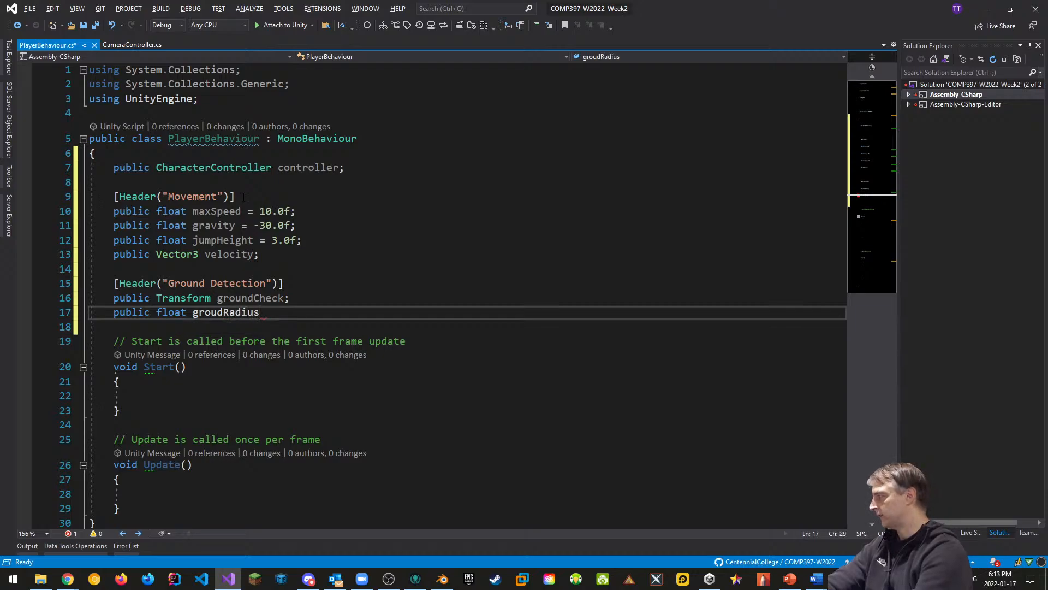
pyautogui.write(' = 0.0')
pyautogui.press('BackSpace')
pyautogui.write('5f;')
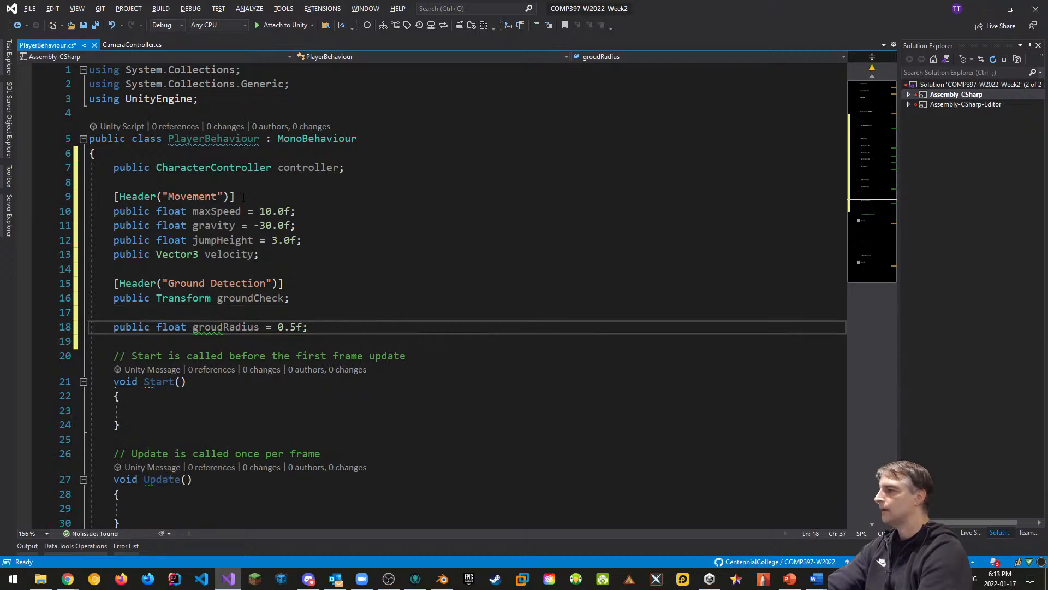
# Step: Remove the blank line above the ground radius field and correct the field's name to groundRadius
pyautogui.press('Up')
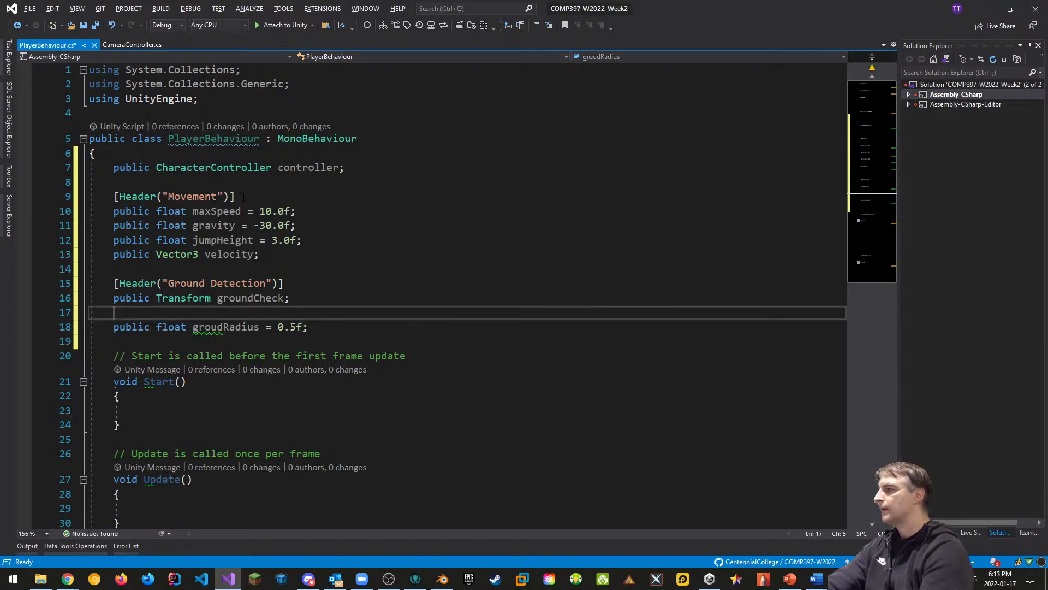
pyautogui.press('BackSpace')
pyautogui.press('Down')
pyautogui.press('Left')
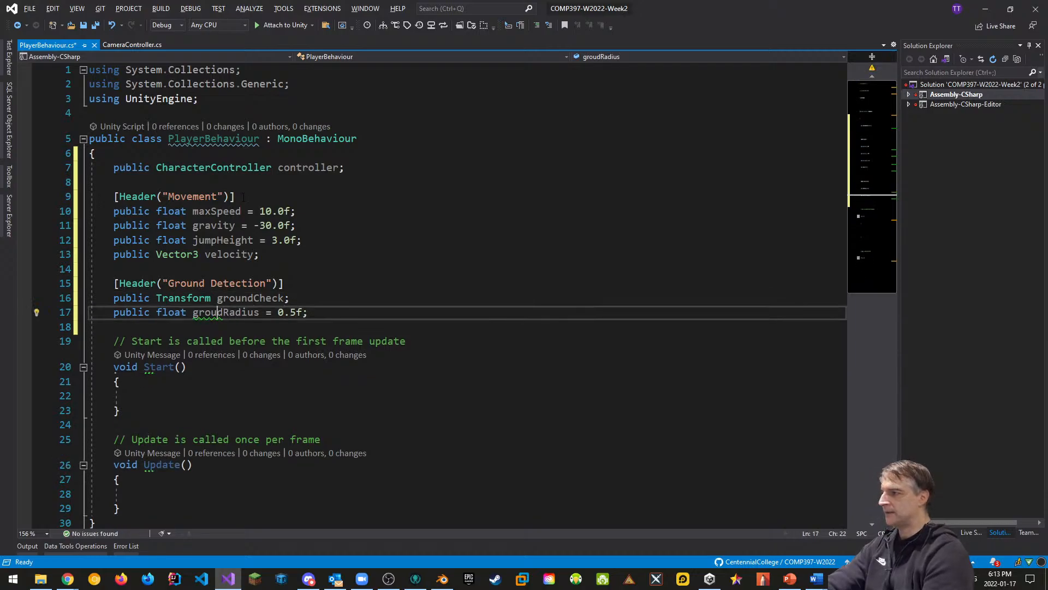
pyautogui.write('n')
pyautogui.press('End')
pyautogui.press('Left')
pyautogui.press('Left')
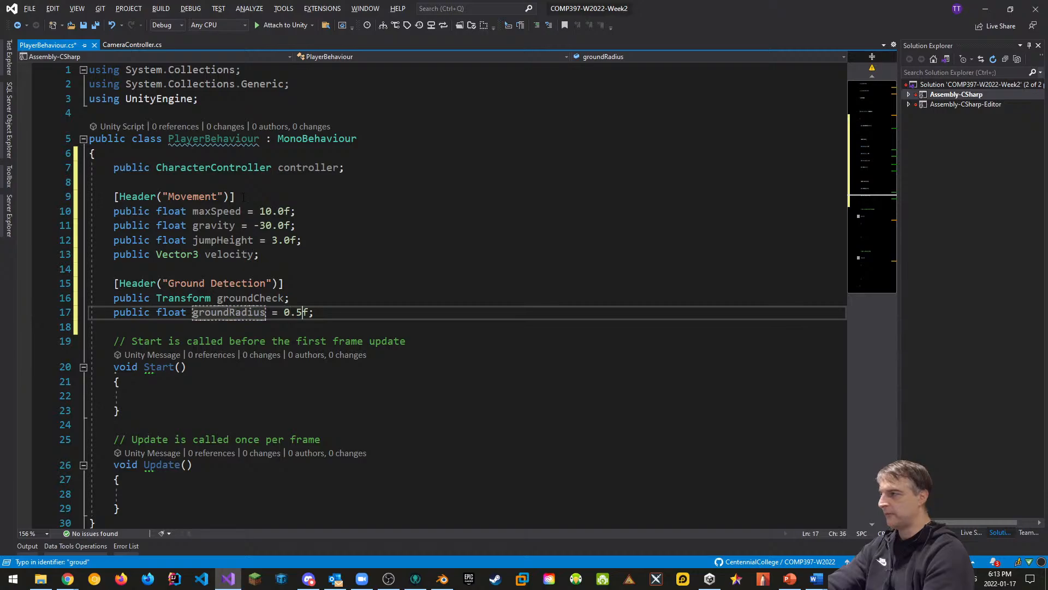
# Step: Declare a public LayerMask field named groundMask below groundRadius
pyautogui.press('Return')
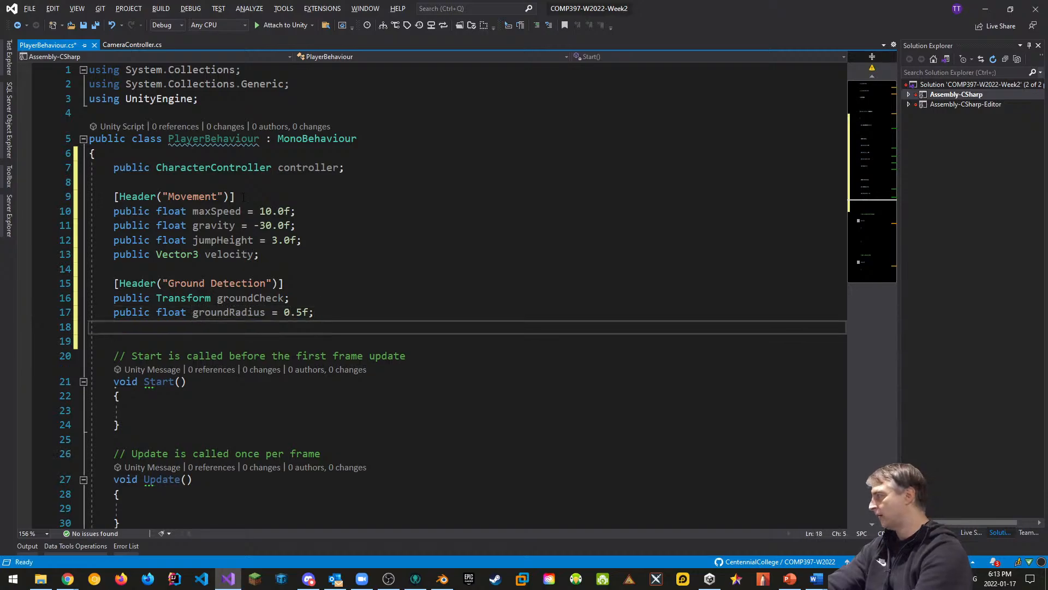
pyautogui.write('pug')
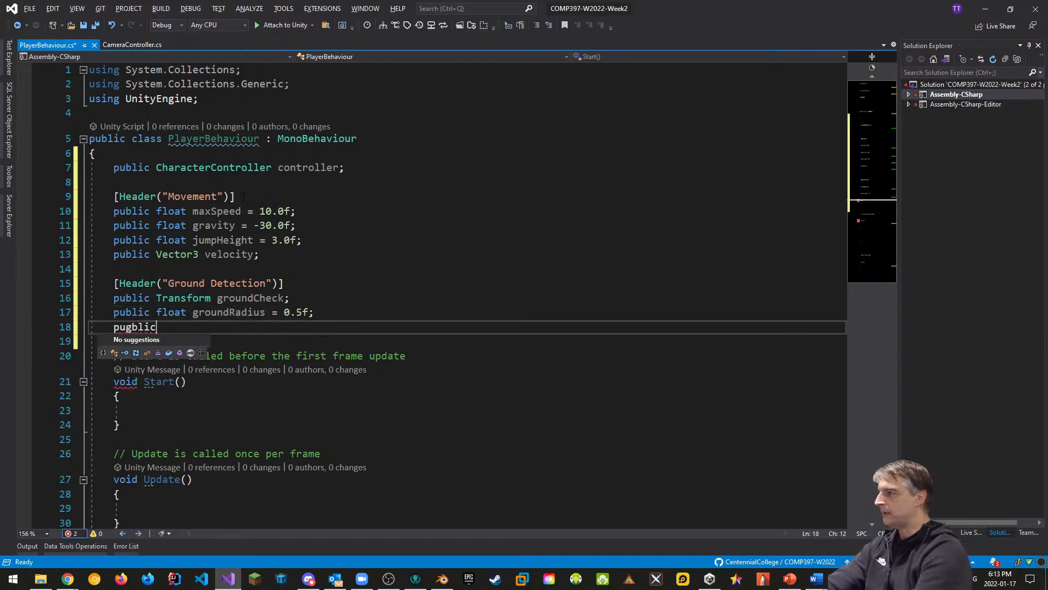
pyautogui.press('BackSpace')
pyautogui.write('blic La')
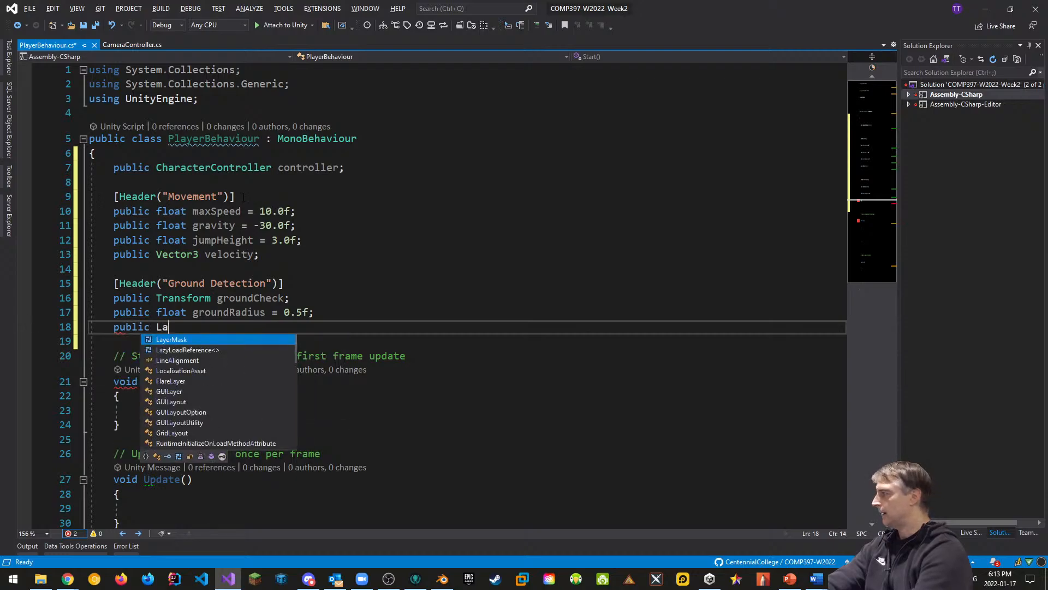
pyautogui.write('yerMask ')
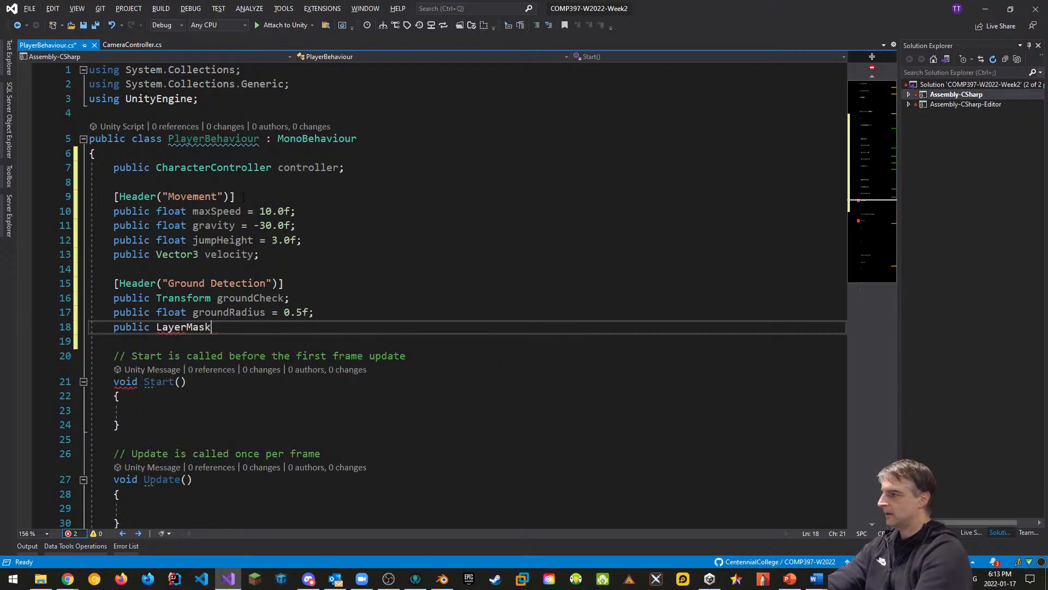
pyautogui.write('groudnMa')
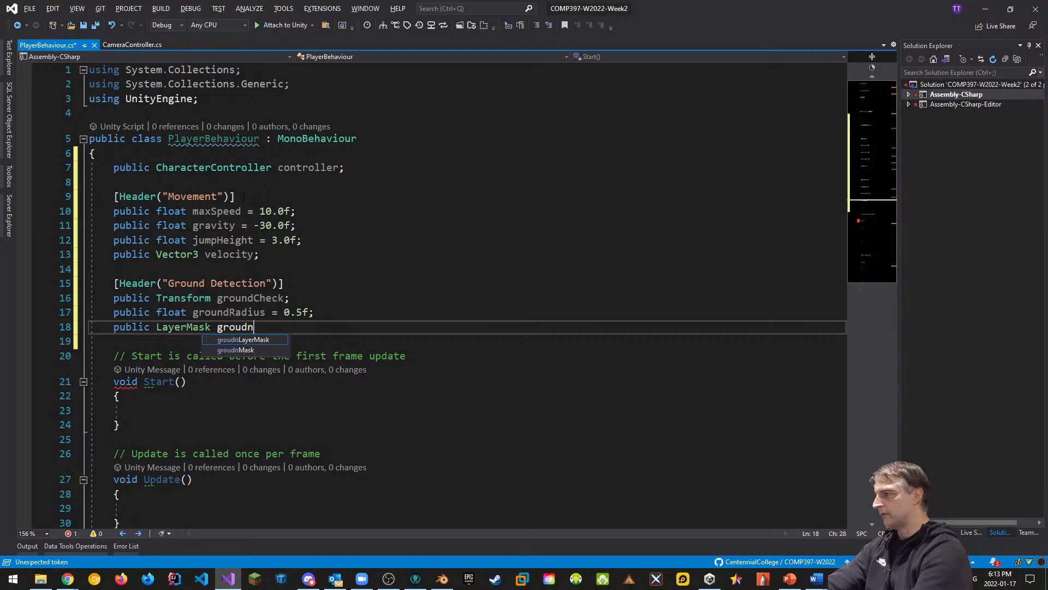
pyautogui.press('BackSpace')
pyautogui.press('BackSpace')
pyautogui.press('BackSpace')
pyautogui.press('BackSpace')
pyautogui.write('ndMask;')
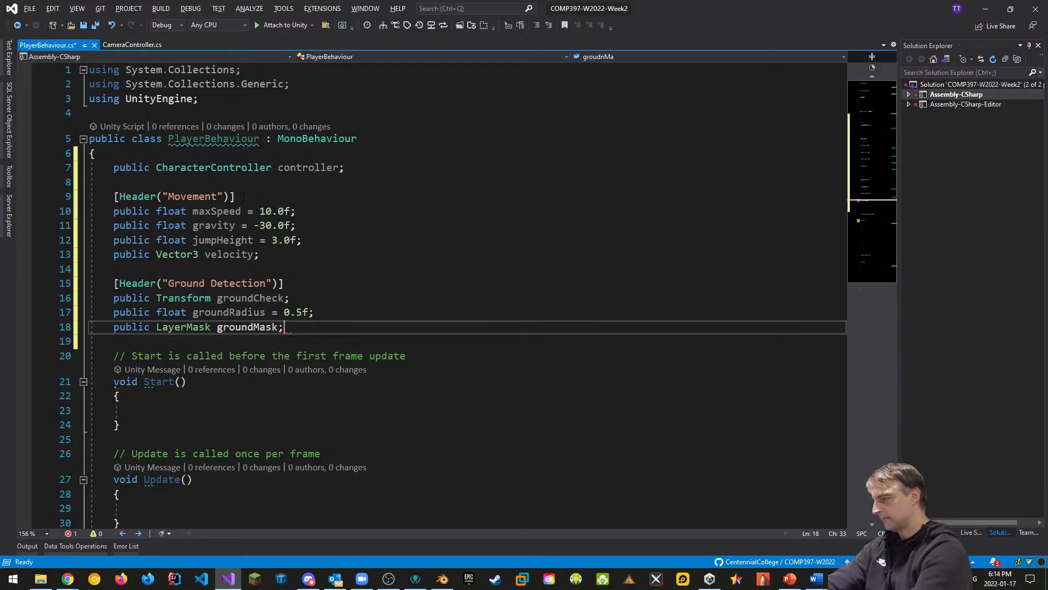
# Step: Declare a public bool field named isGrounded below groundMask
pyautogui.press('Return')
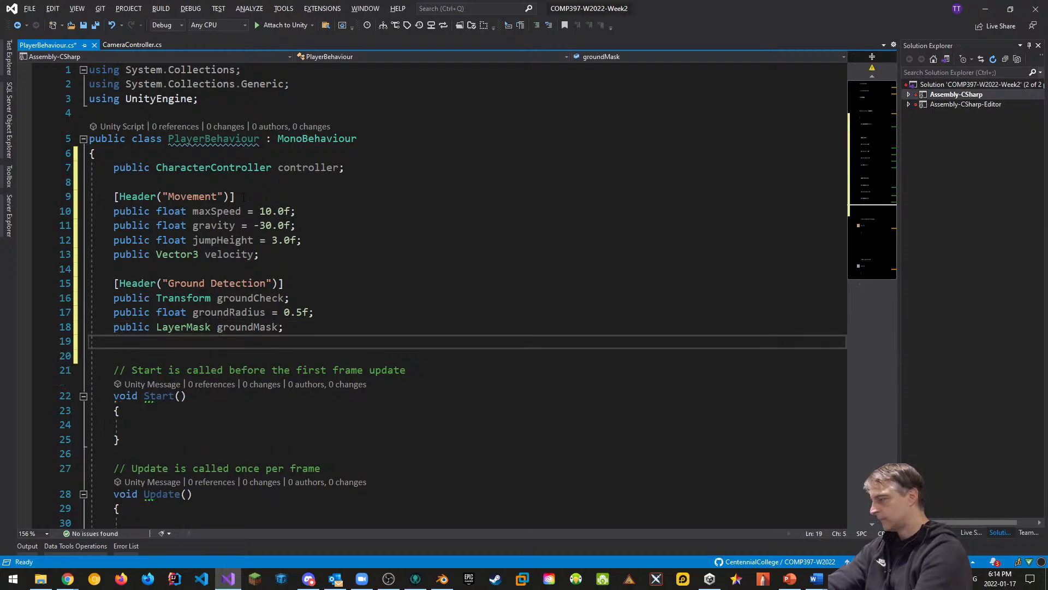
pyautogui.write('pub')
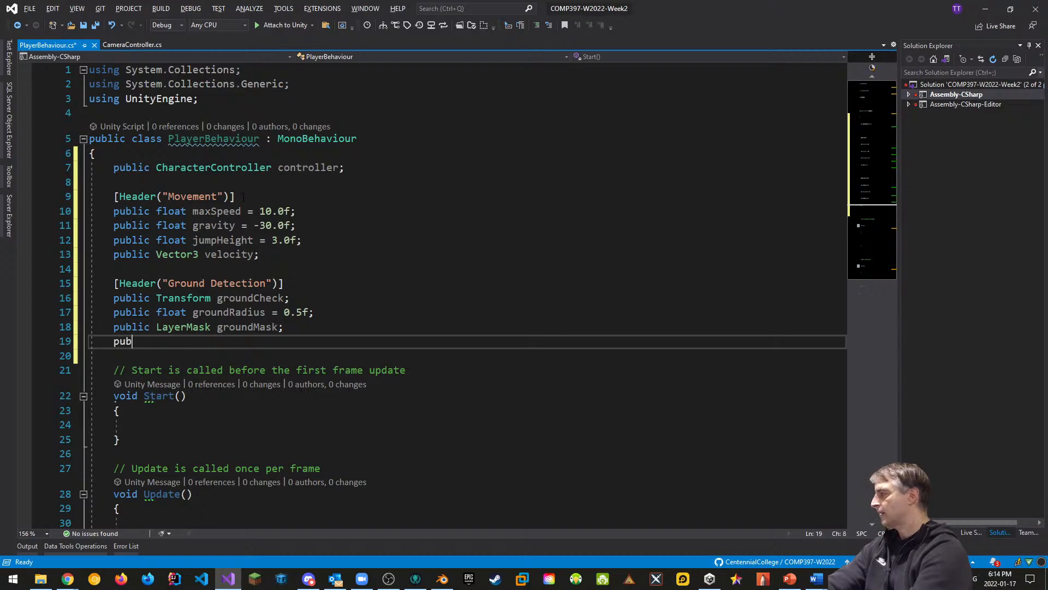
pyautogui.write('lic bool')
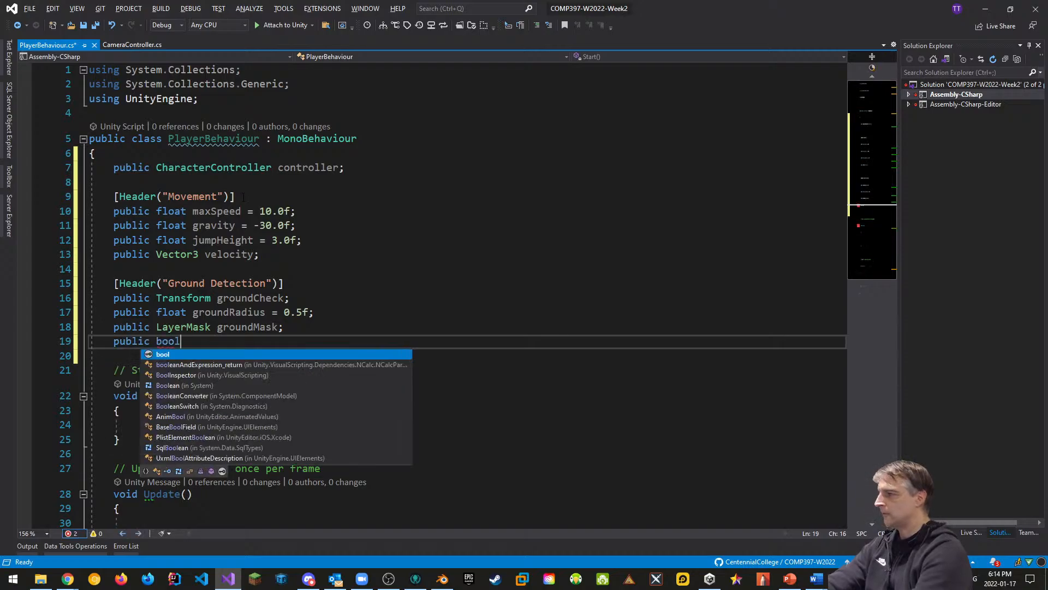
pyautogui.write(' isG')
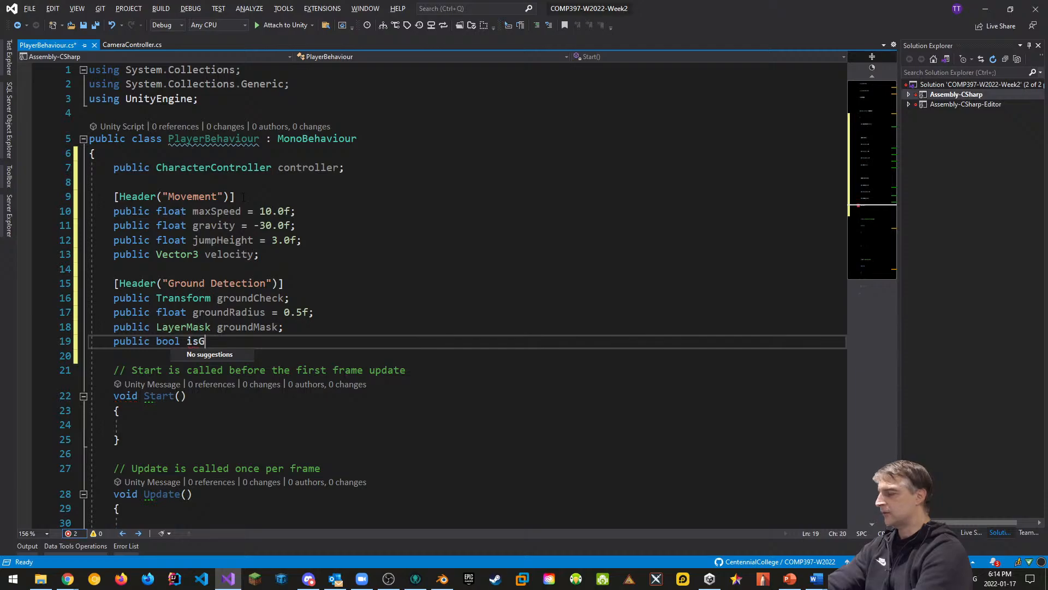
pyautogui.write('rounded')
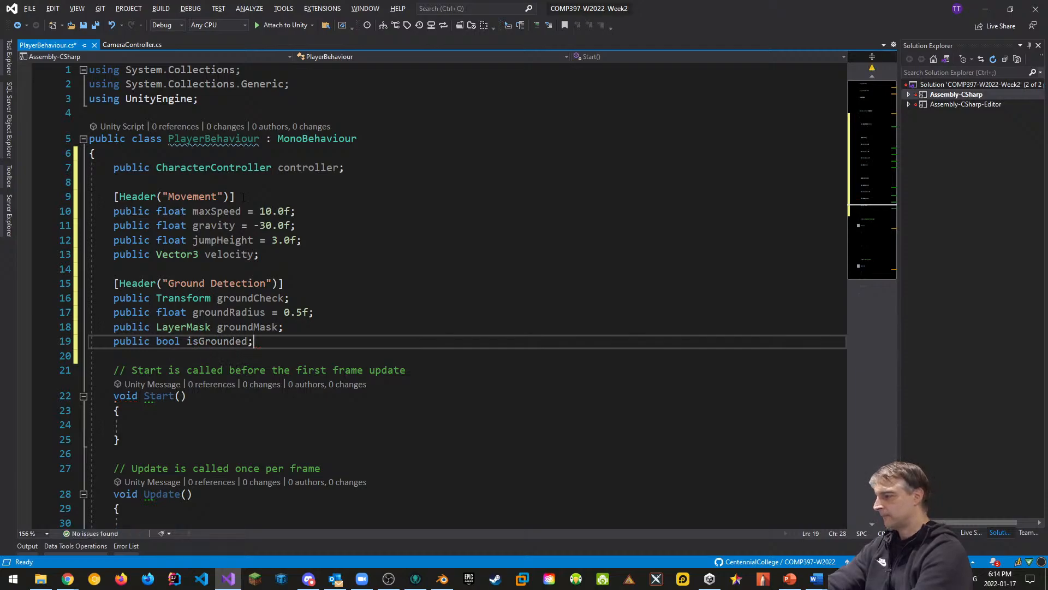
pyautogui.write(';')
pyautogui.press('Return')
pyautogui.press('Return')
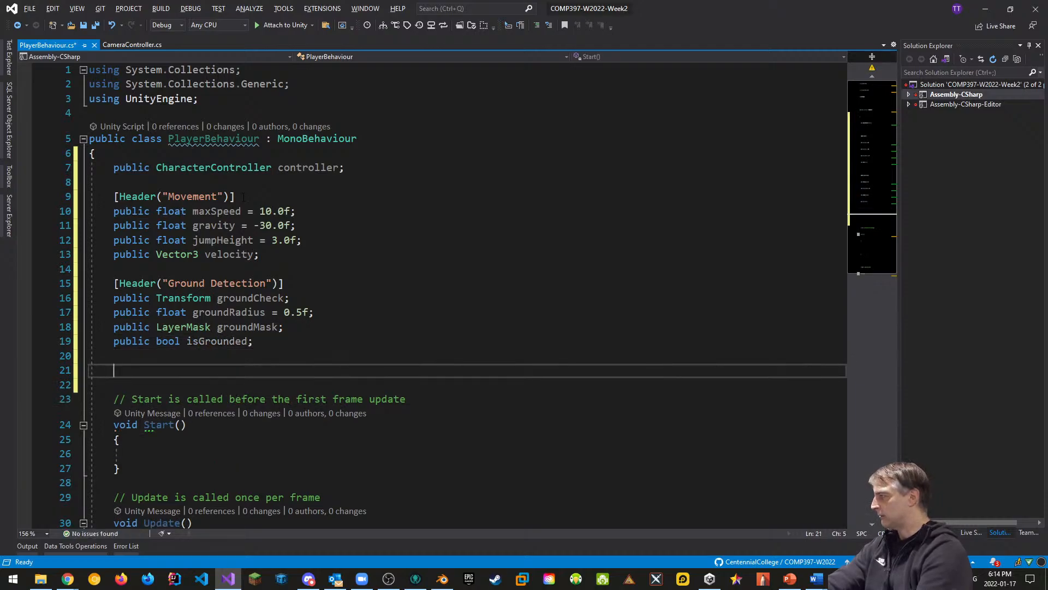
pyautogui.write('[')
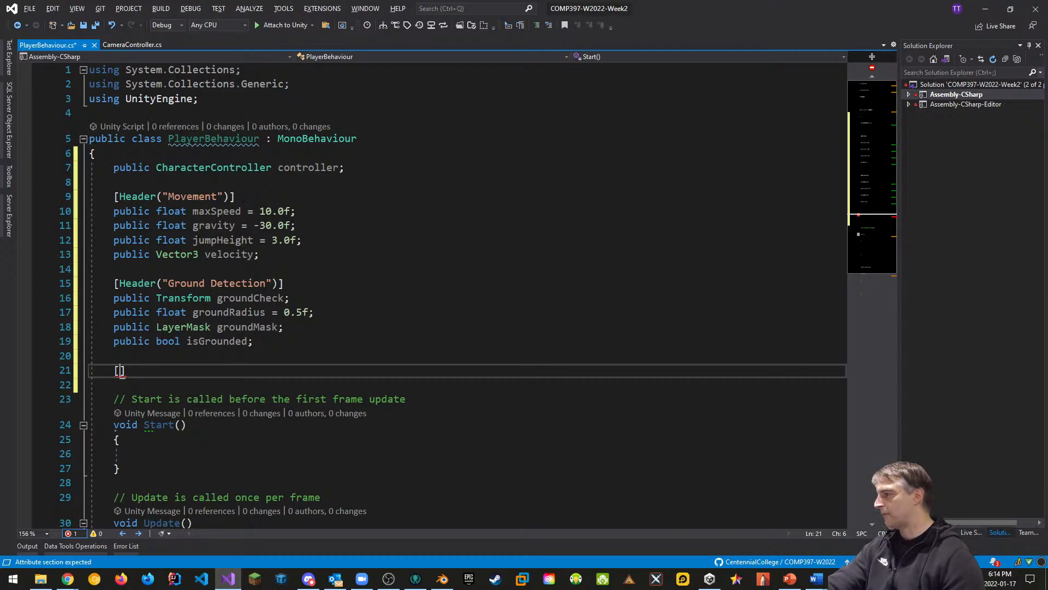
pyautogui.press('BackSpace')
pyautogui.press('Delete')
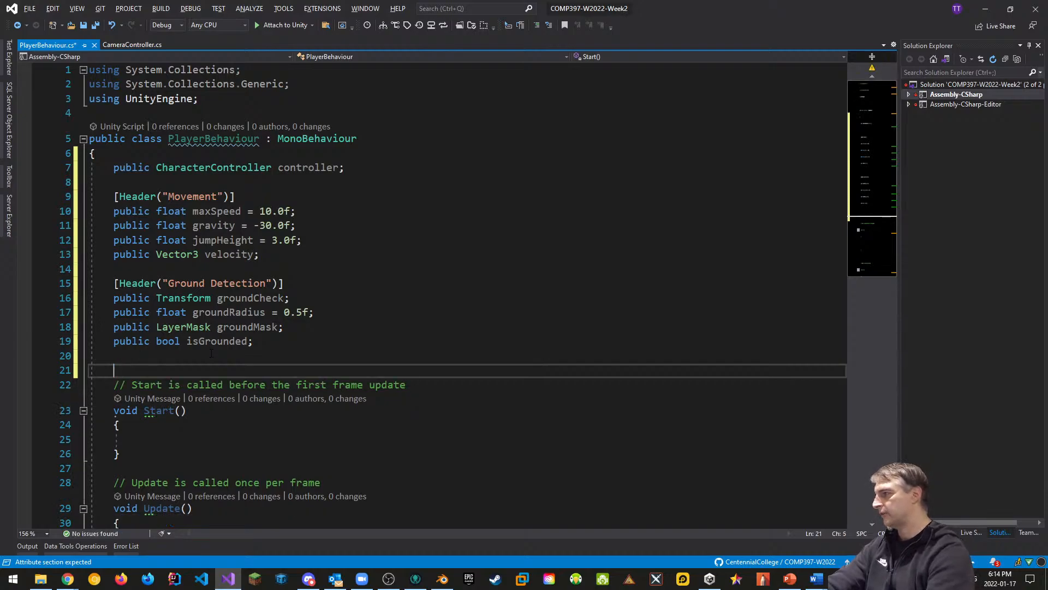
pyautogui.press('Delete')
# Step: In the Start method, assign GetComponent<CharacterController>() to controller and save the script
pyautogui.press('Down')
pyautogui.press('Down')
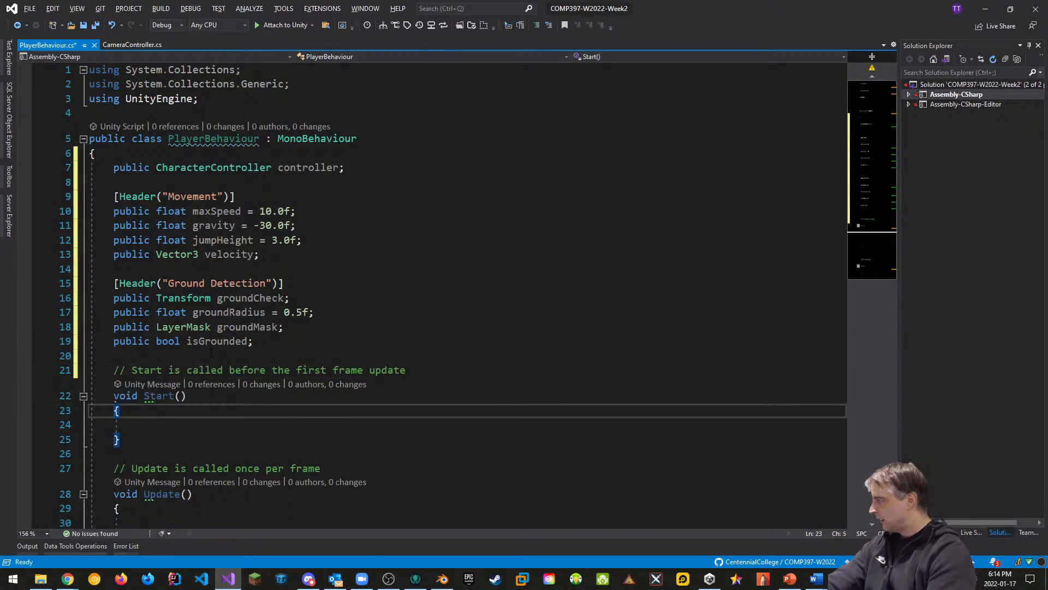
pyautogui.press('Down')
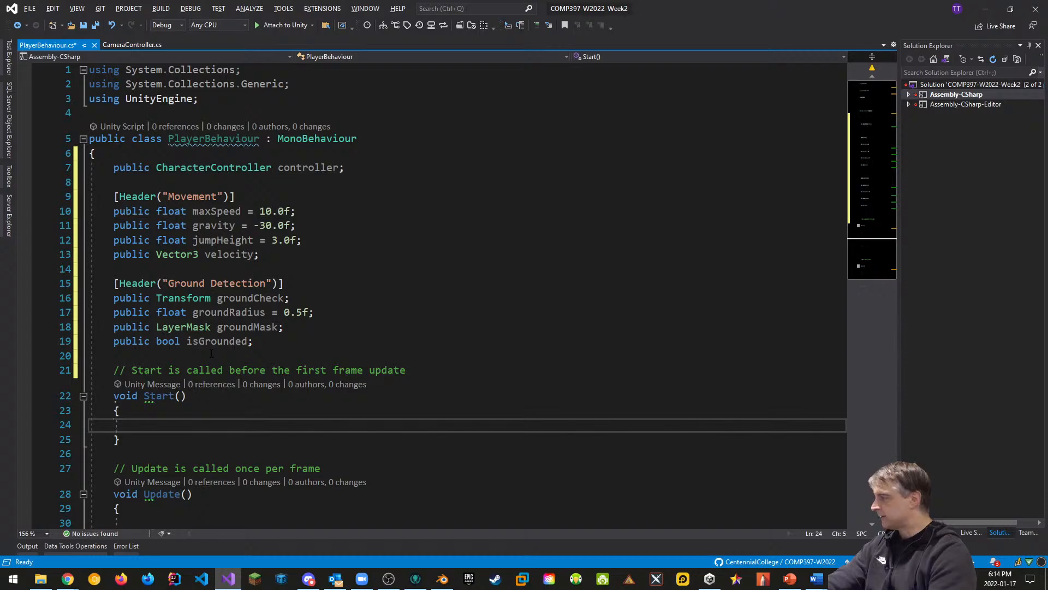
pyautogui.press('Tab')
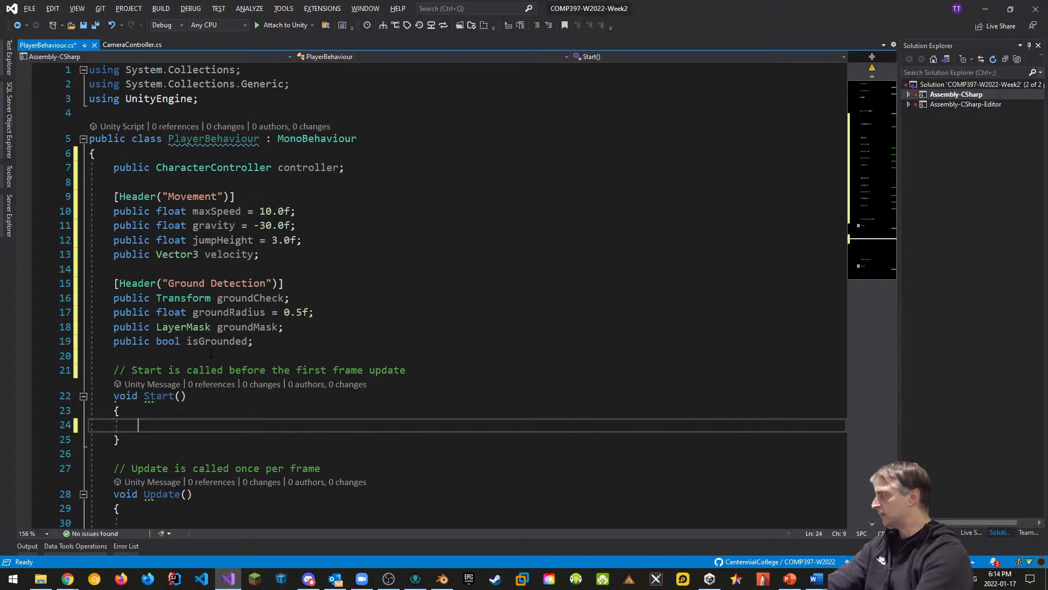
pyautogui.write('controller = ')
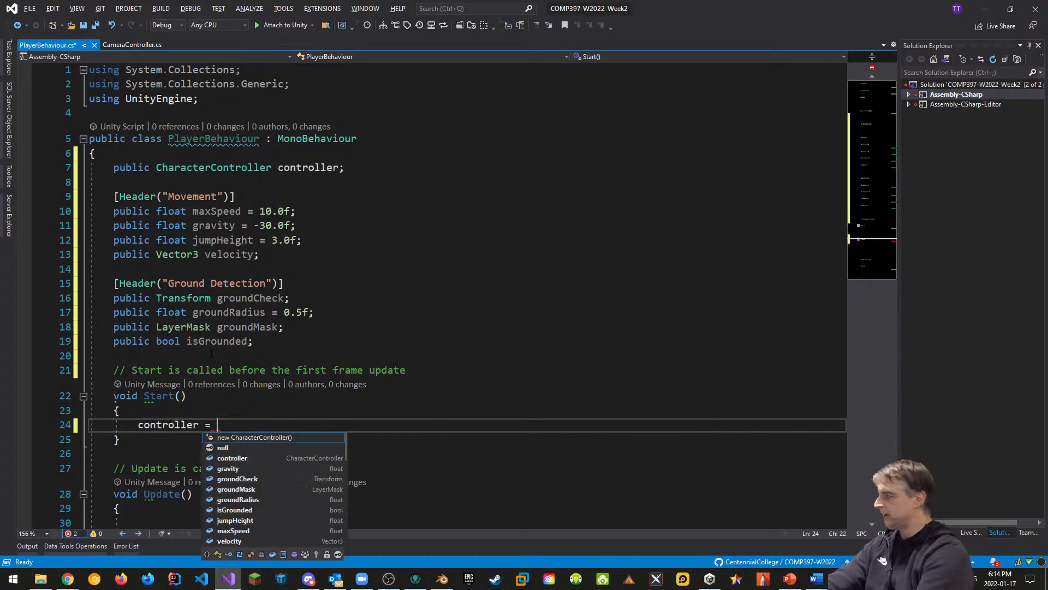
pyautogui.write('getcomp')
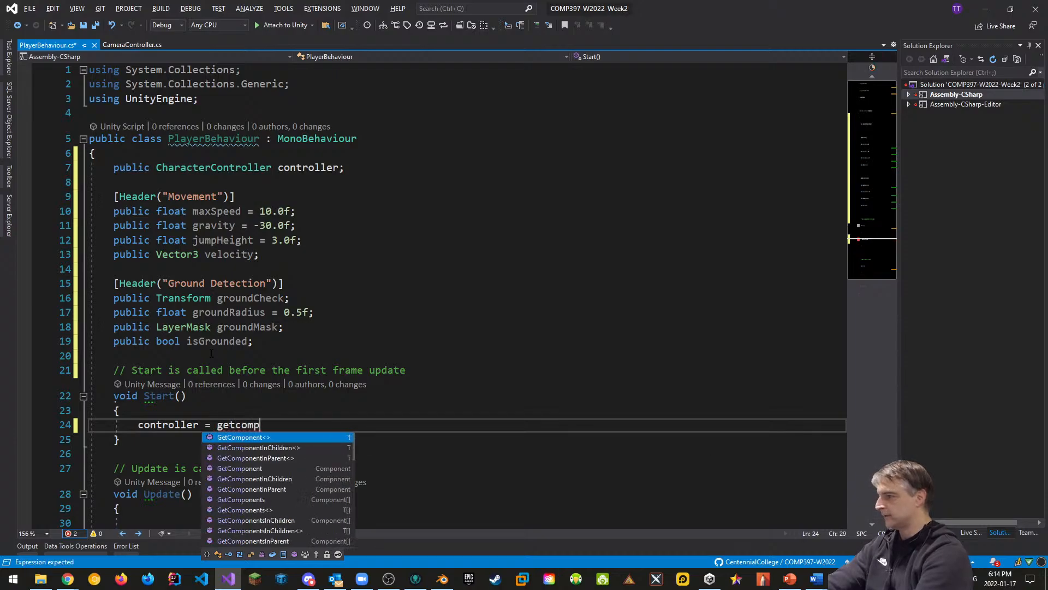
pyautogui.press('Tab')
pyautogui.write('charaq')
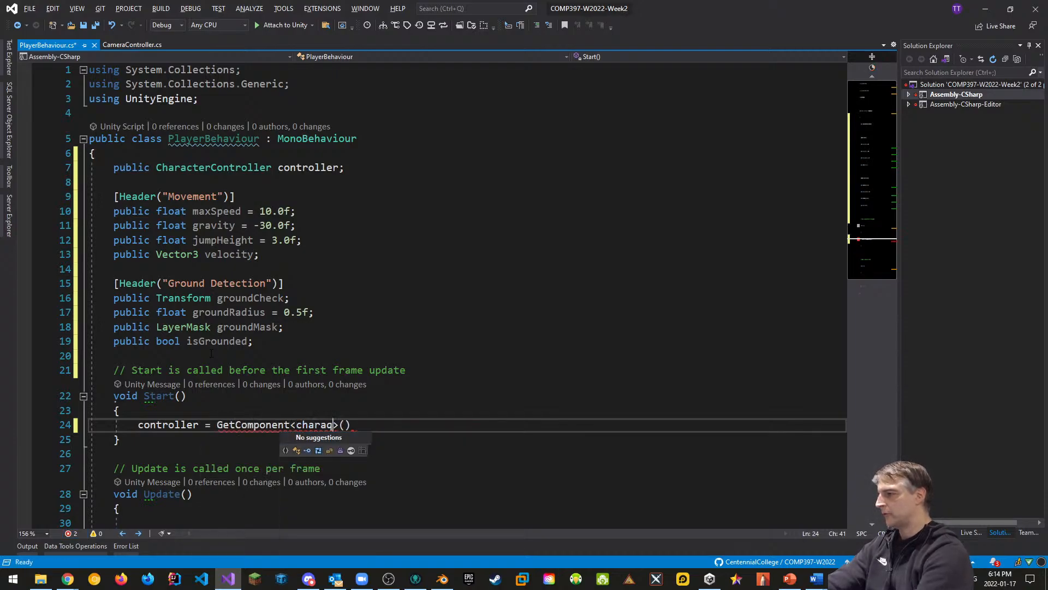
pyautogui.press('BackSpace')
pyautogui.press('BackSpace')
pyautogui.press('BackSpace')
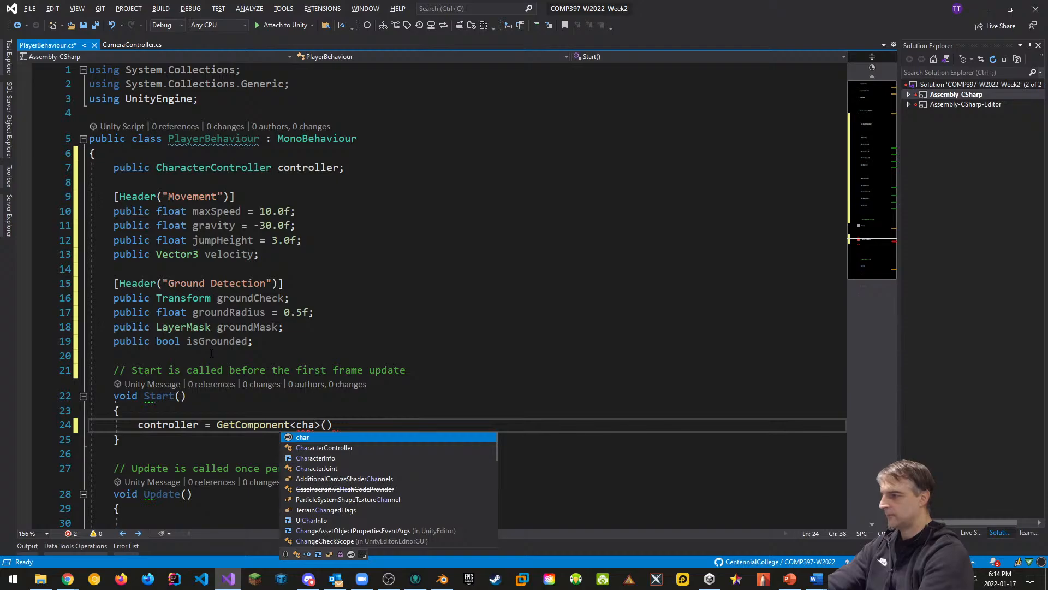
pyautogui.write('ra')
pyautogui.press('Tab')
pyautogui.press('End')
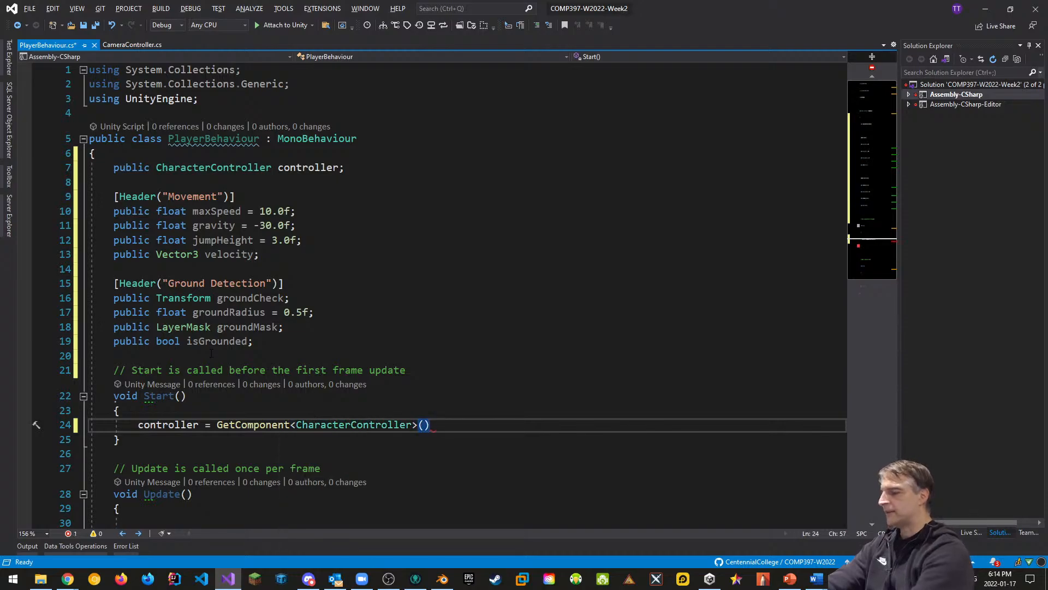
pyautogui.write(';')
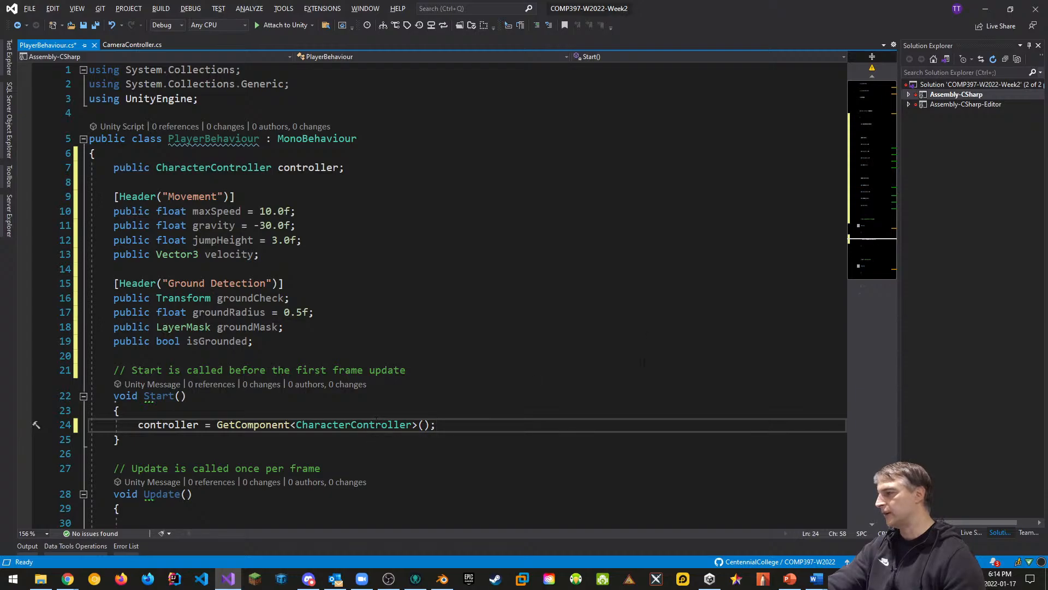
pyautogui.hotkey('ctrl', 's')
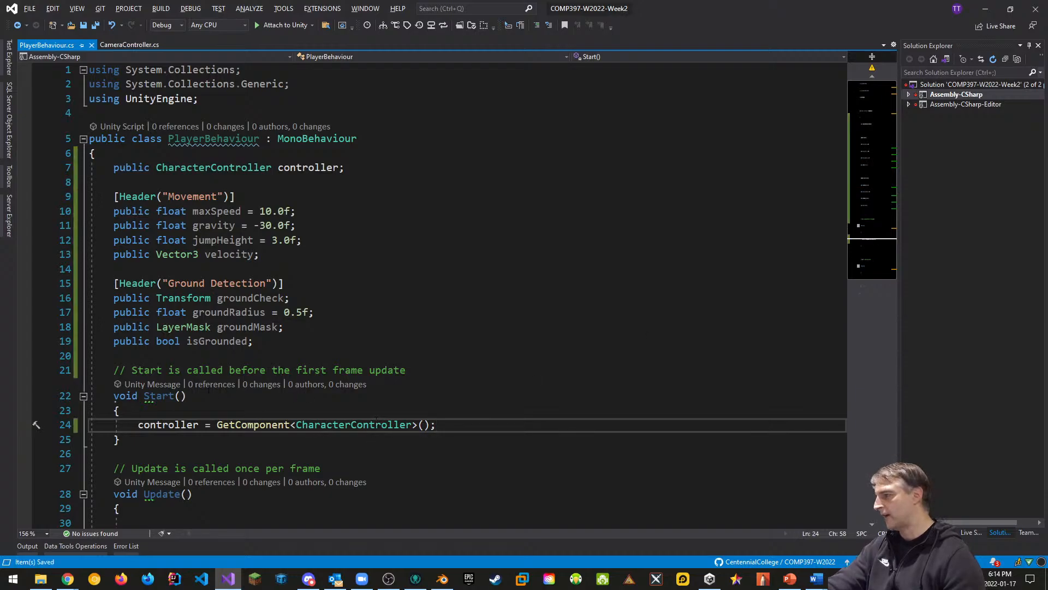
pyautogui.scroll(-2, 254, 355)
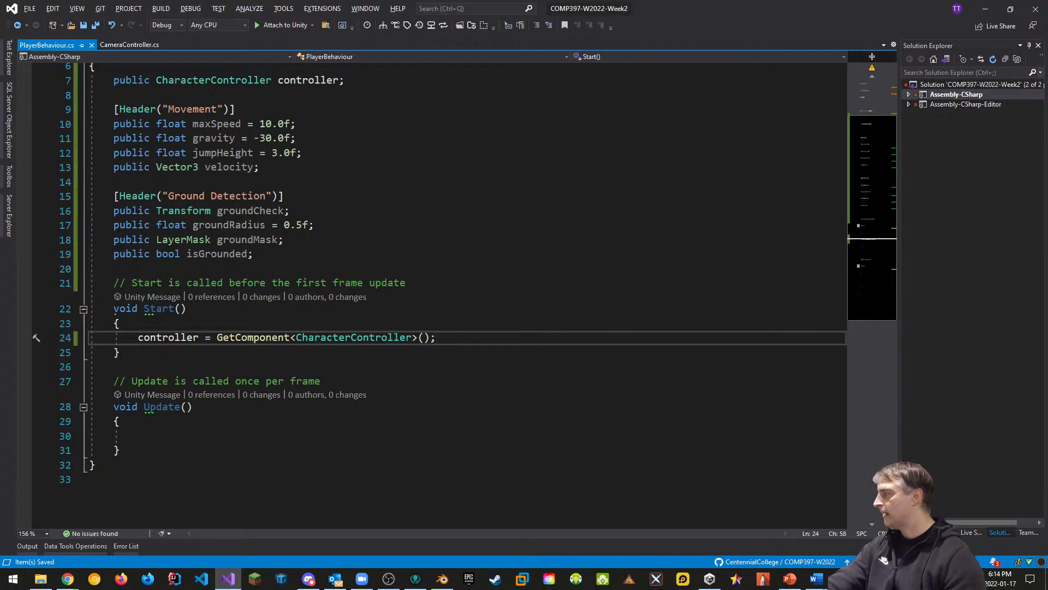
# Step: In the empty body of the Update method, assign isGrounded from a Physics.CheckSphere call
pyautogui.click(197, 434)
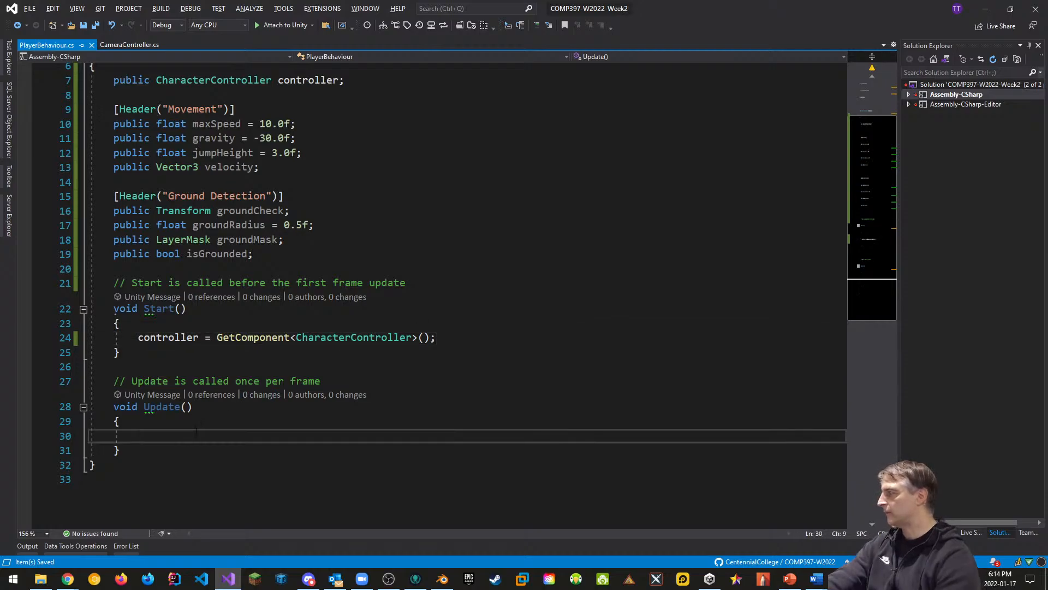
pyautogui.write('isGour')
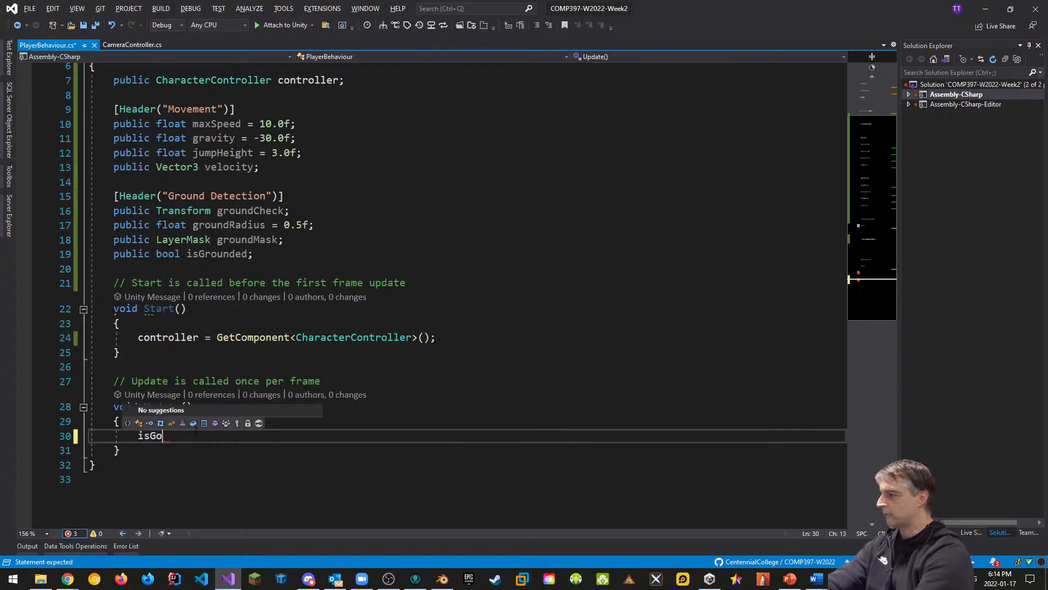
pyautogui.press('BackSpace')
pyautogui.write('rounded ')
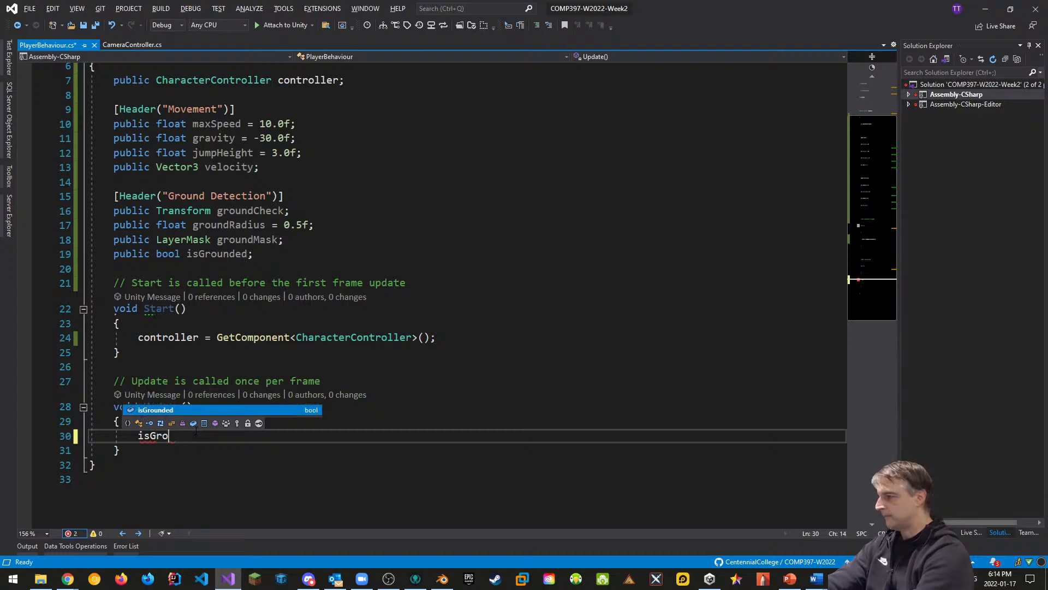
pyautogui.write('= ')
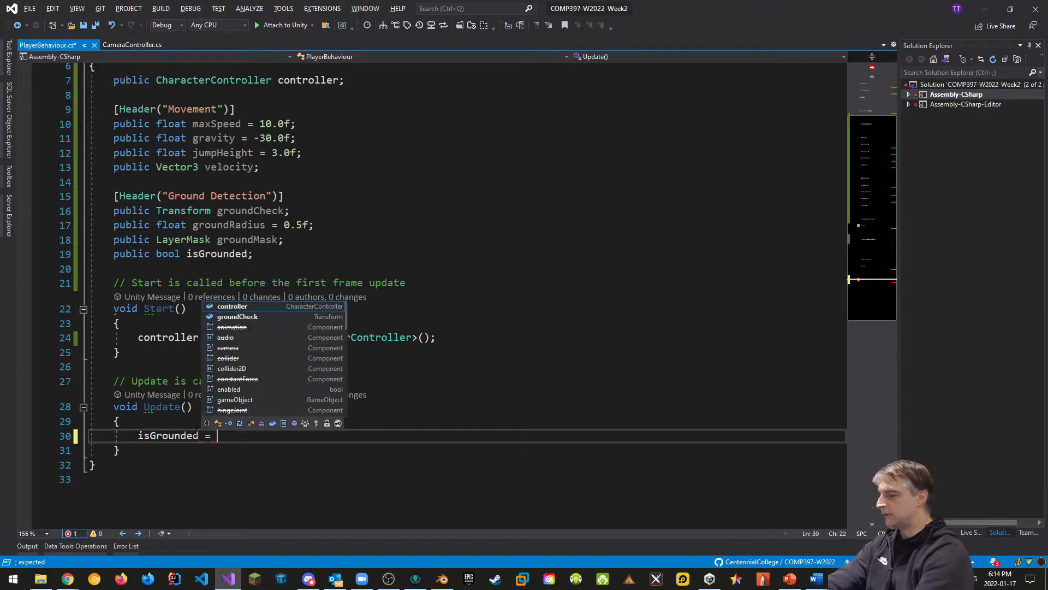
pyautogui.write('Phys')
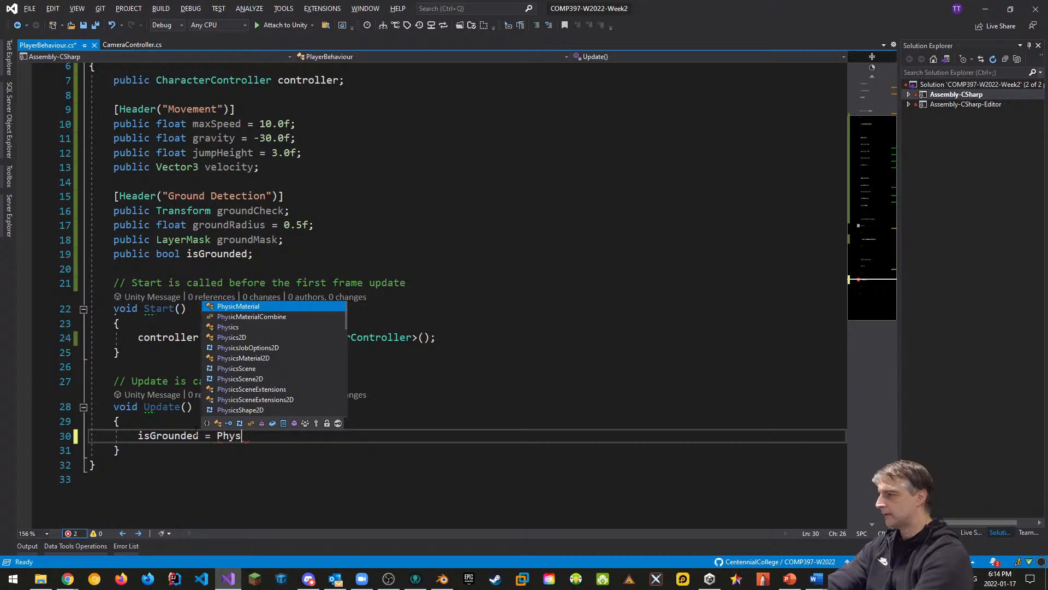
pyautogui.write('ics')
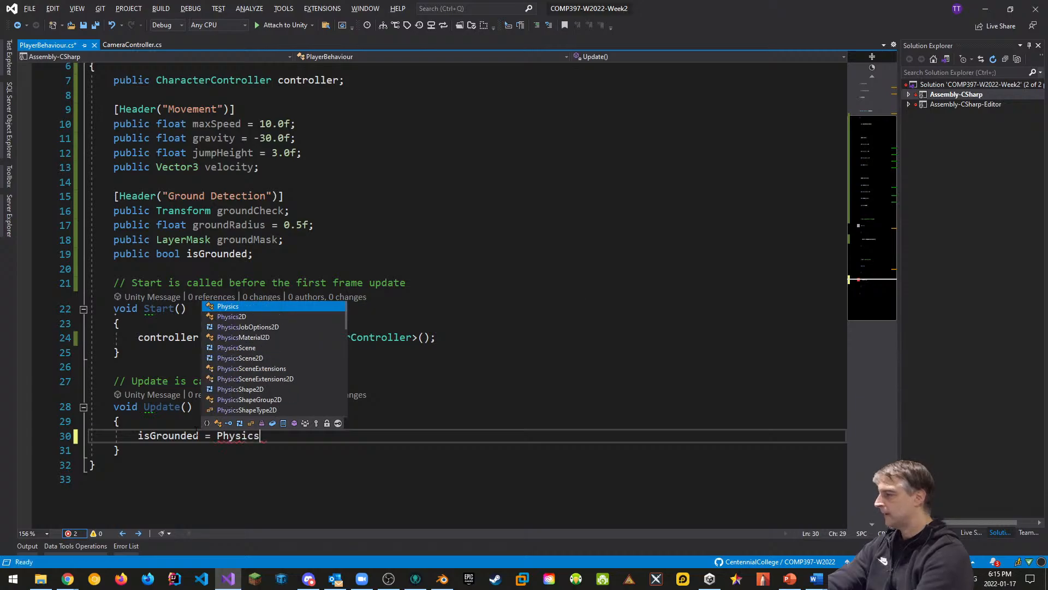
pyautogui.write('.chec')
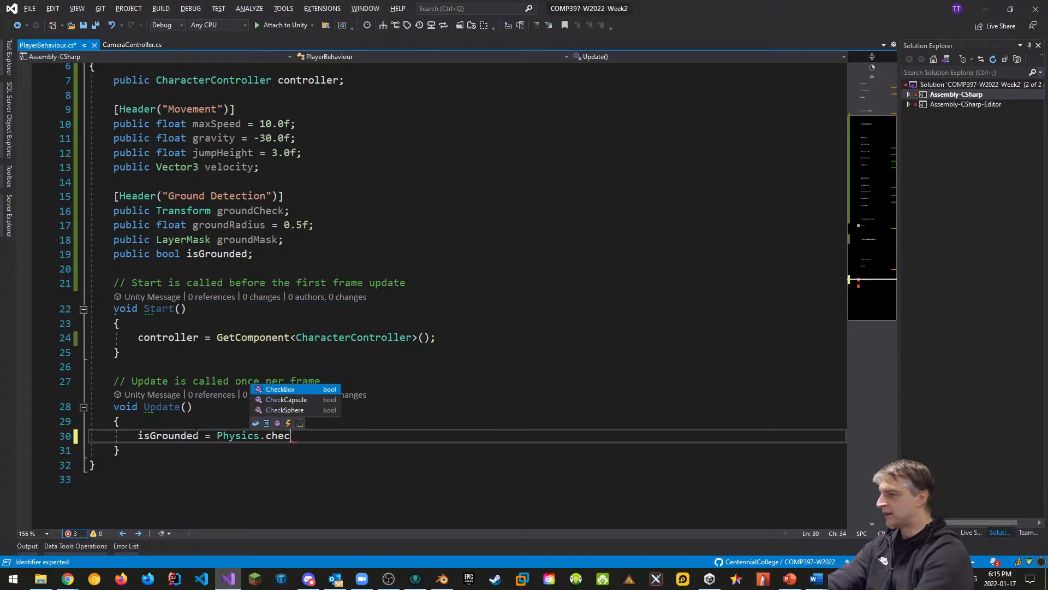
pyautogui.write('k')
pyautogui.press('Down')
pyautogui.press('Down')
pyautogui.write('(')
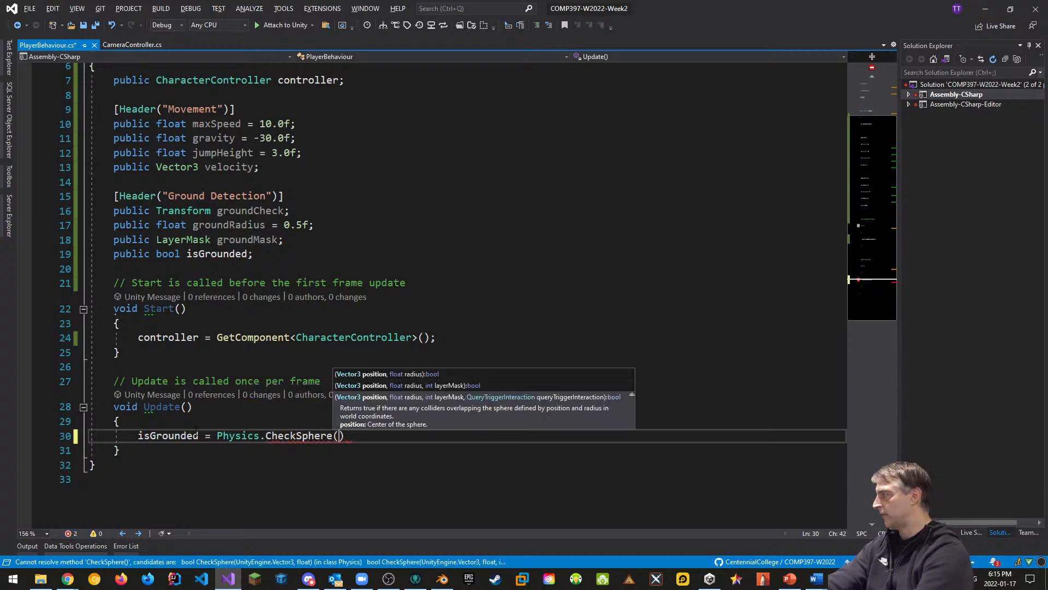
# Step: Pass groundCheck.position, groundRadius and groundMask as the CheckSphere arguments and end the statement with a semicolon
pyautogui.write('gro')
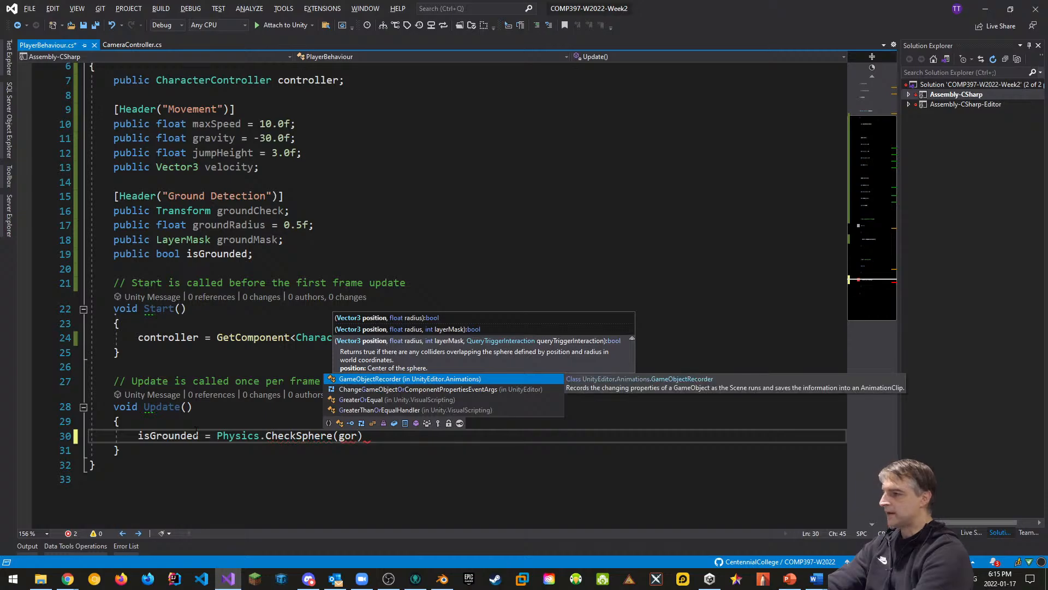
pyautogui.write('und')
pyautogui.press('Tab')
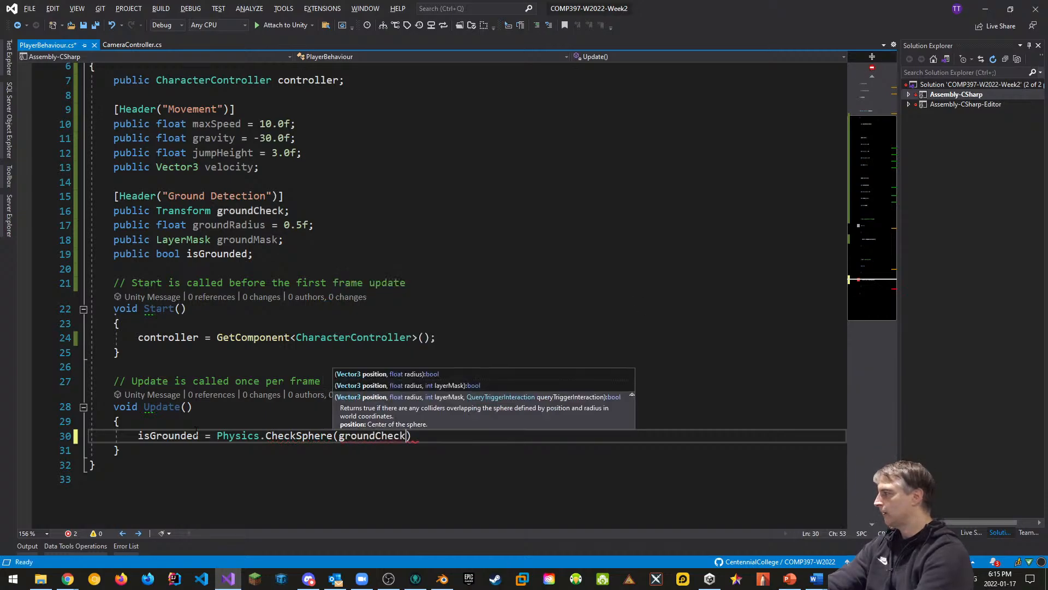
pyautogui.write('.p')
pyautogui.press('Tab')
pyautogui.write(', groun')
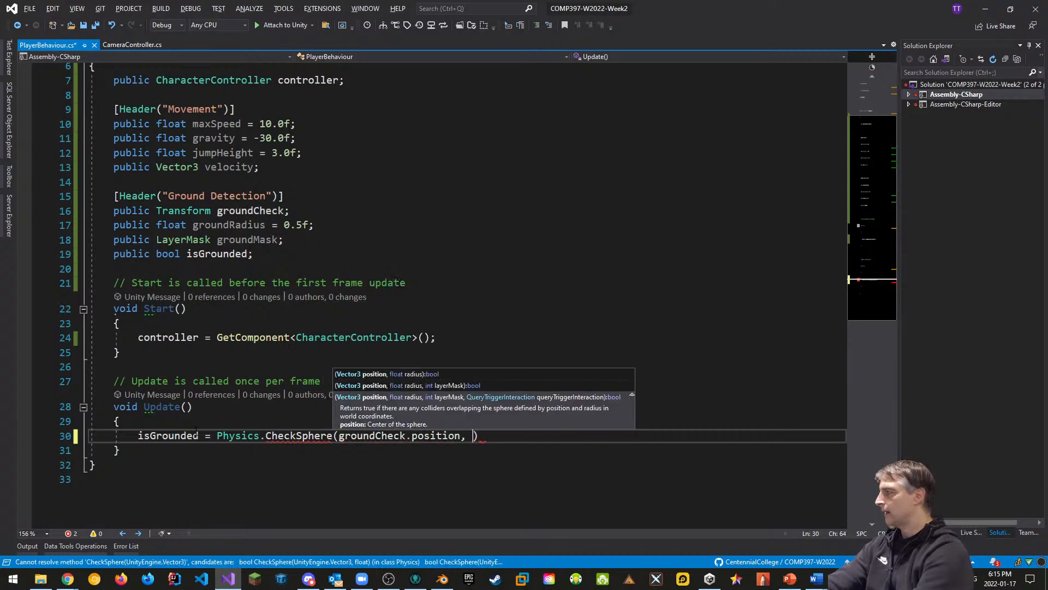
pyautogui.press('Tab')
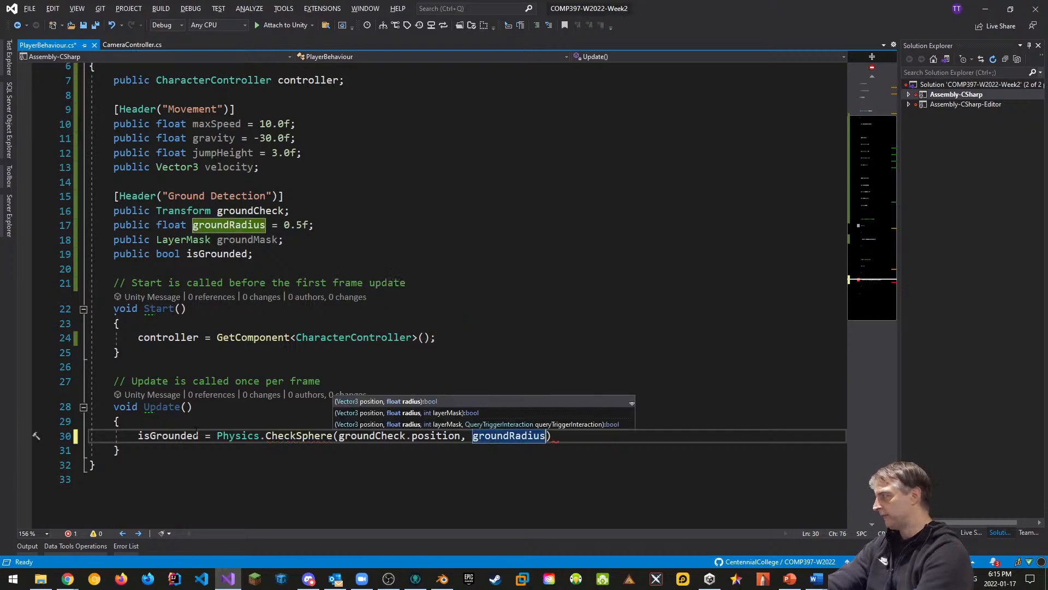
pyautogui.write(', ground')
pyautogui.press('Tab')
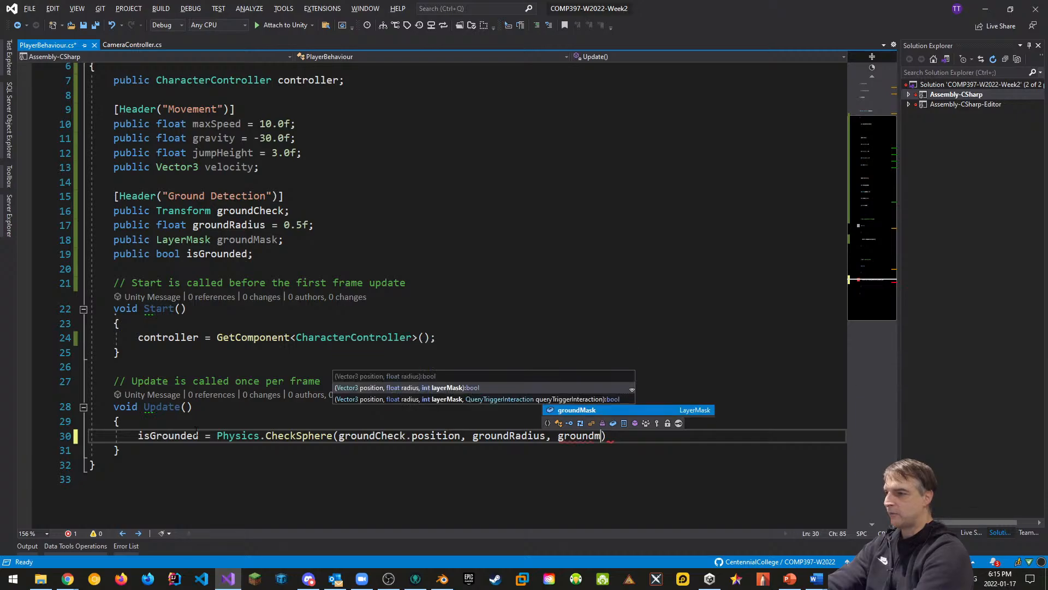
pyautogui.write(');')
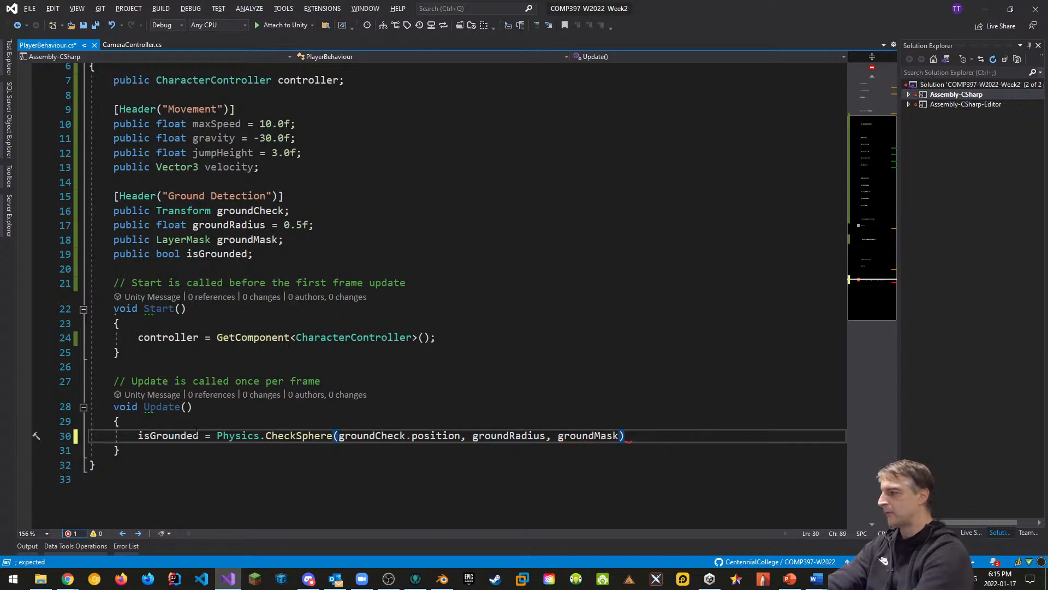
# Step: Leave a blank line below the isGrounded assignment and add an if block with the condition isGrounded && velocity.y < 0.0f
pyautogui.press('Return')
pyautogui.press('Return')
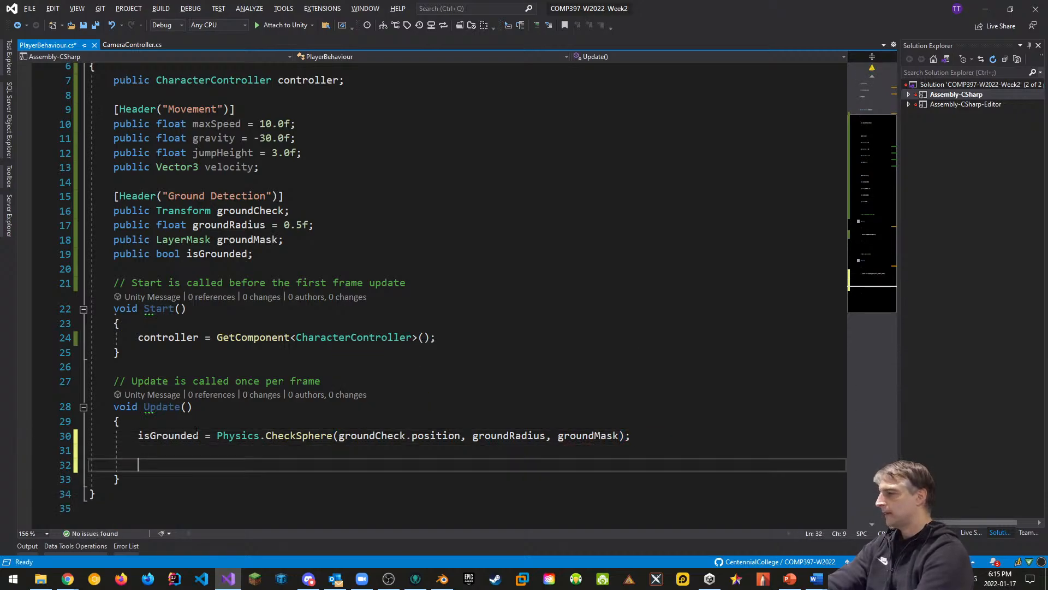
pyautogui.write('if(isGrounded ')
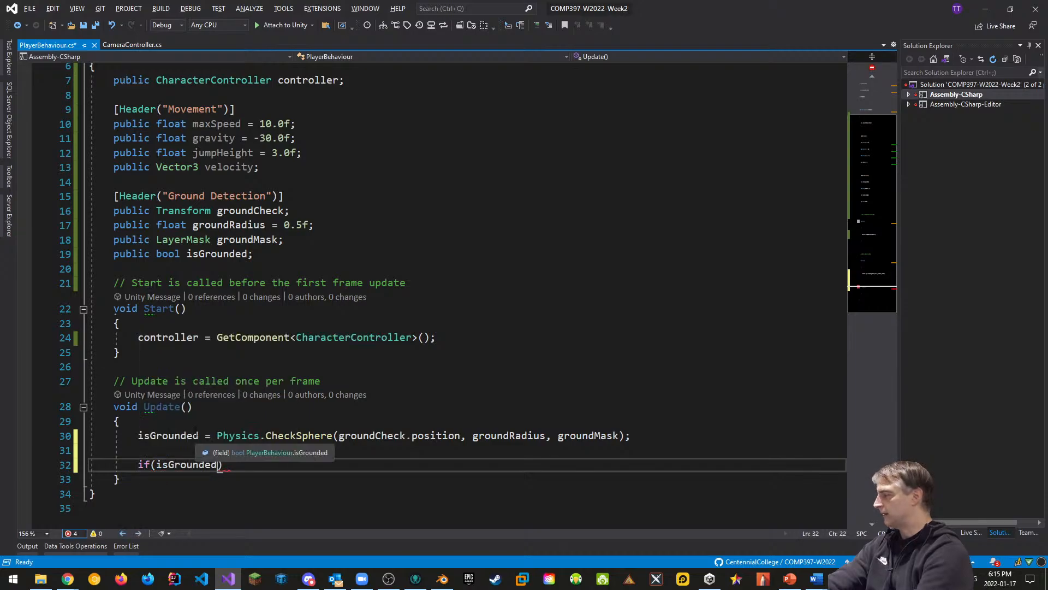
pyautogui.write('&& velocity')
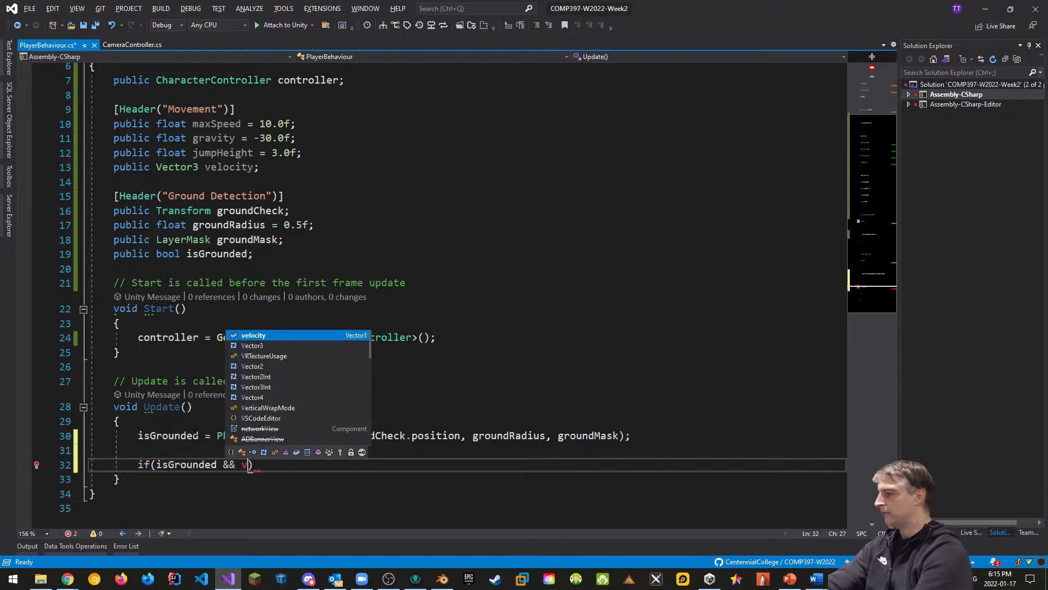
pyautogui.write('.y < ')
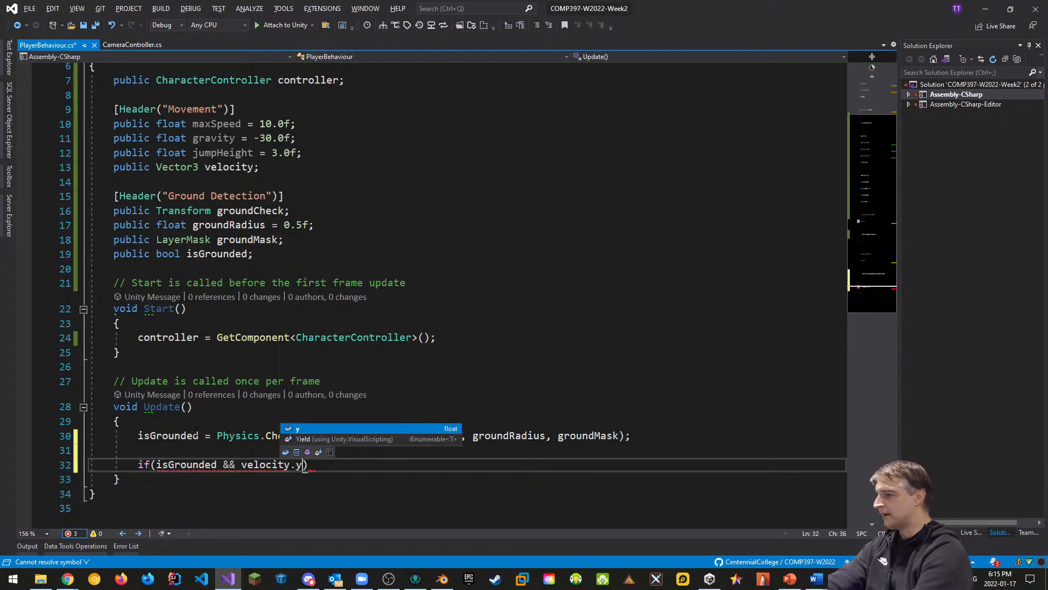
pyautogui.write('0.0f')
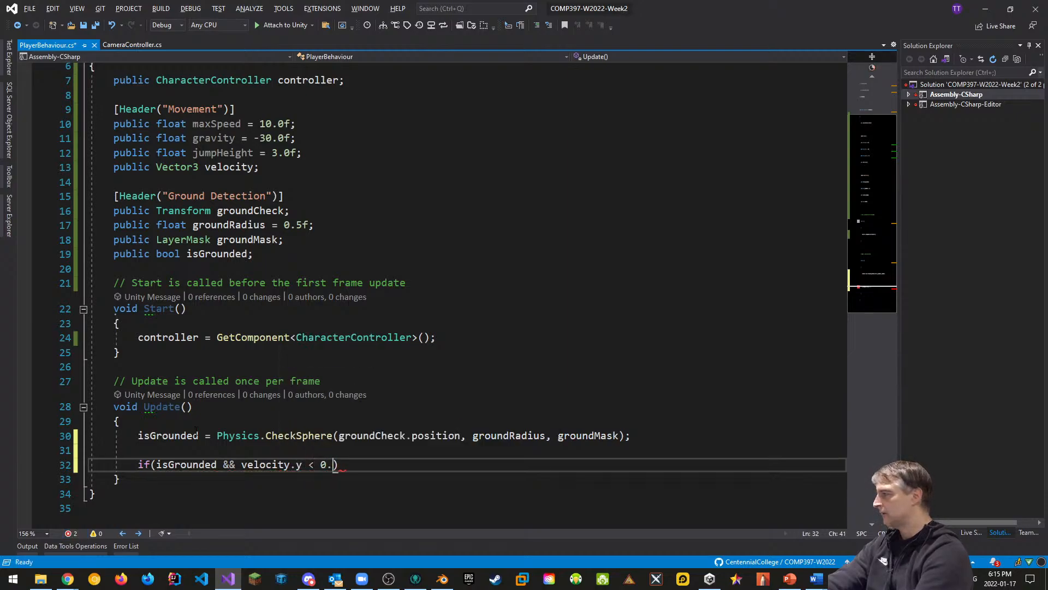
pyautogui.write(')')
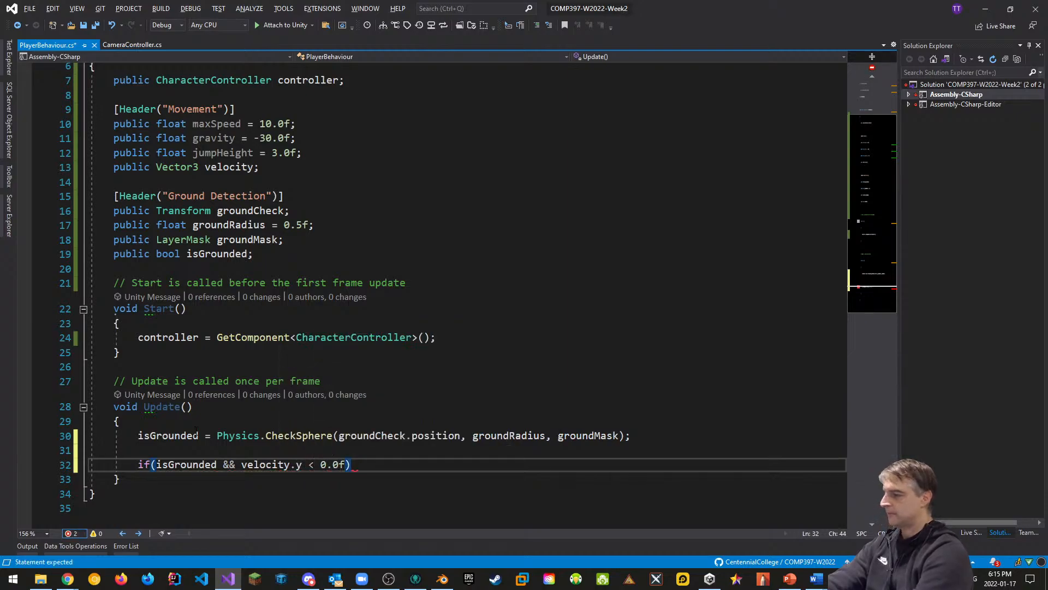
pyautogui.press('Return')
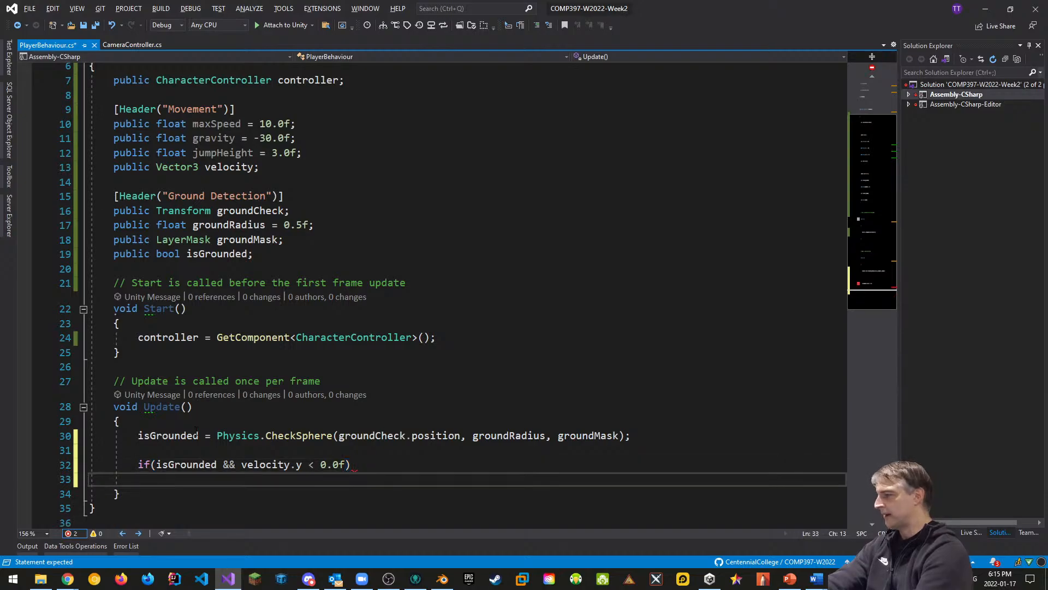
pyautogui.write('{')
pyautogui.press('Return')
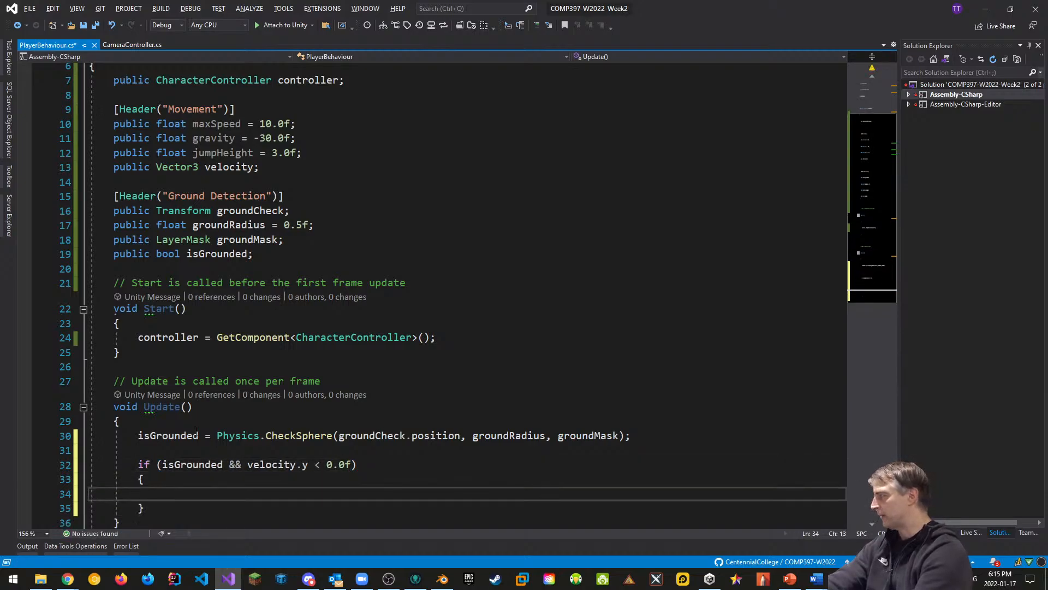
# Step: Inside the if block, set velocity.y to -2.0f
pyautogui.write('velocity')
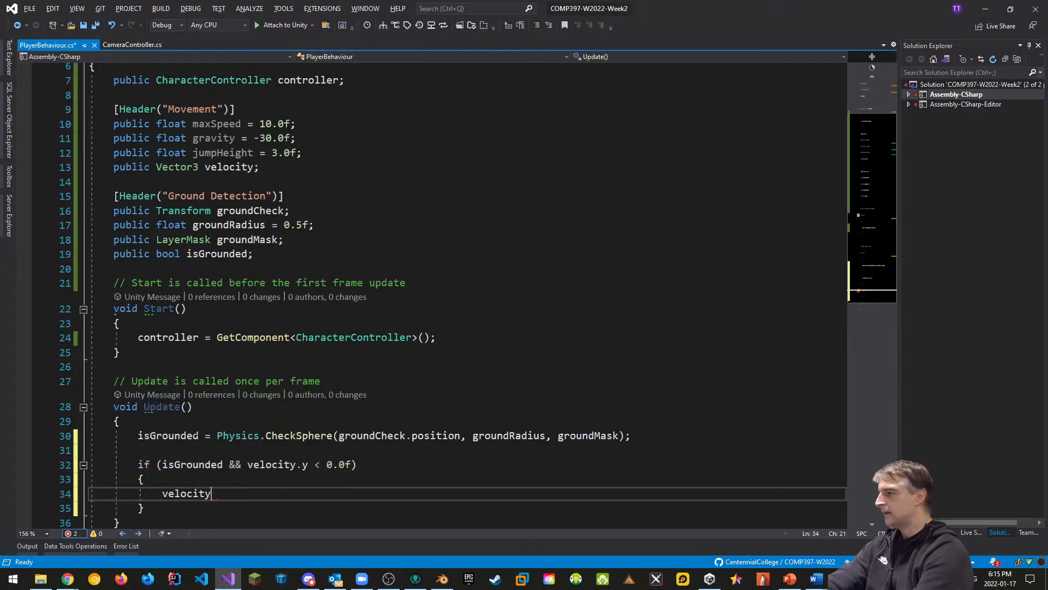
pyautogui.write('.y ')
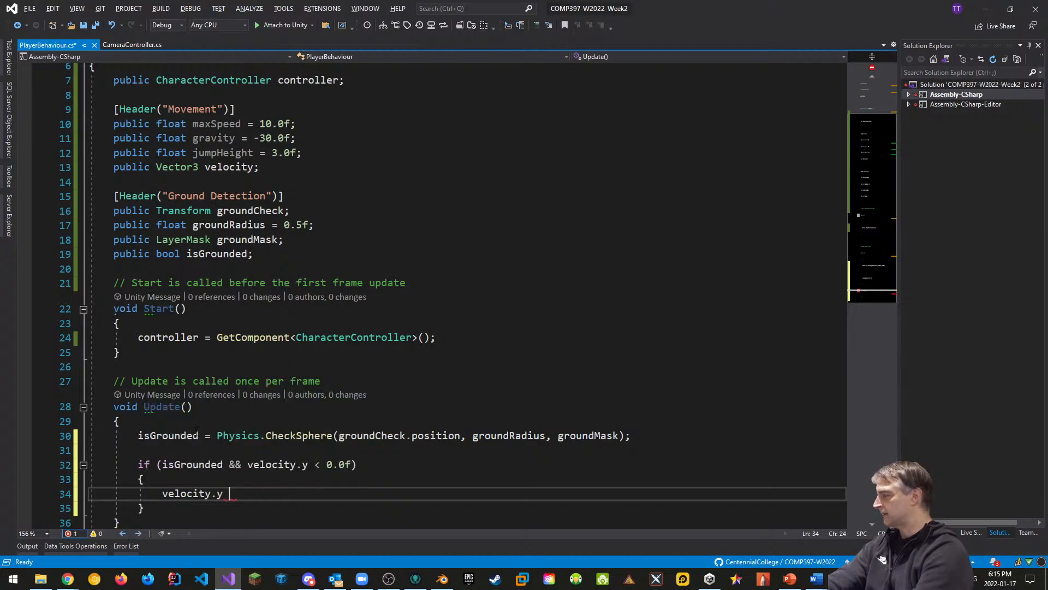
pyautogui.write('= -2.0f;')
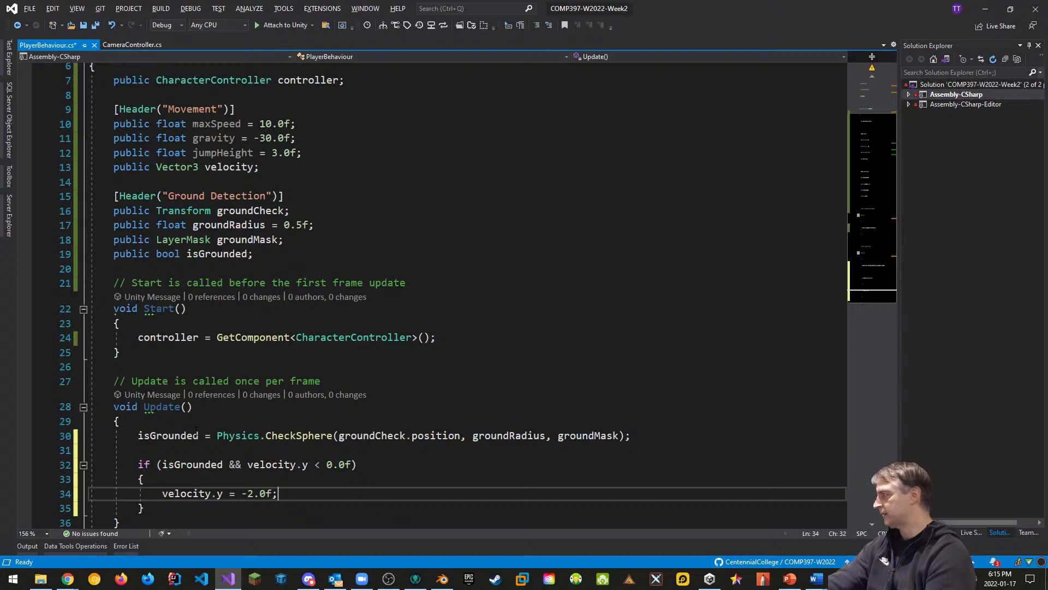
# Step: Below the if block, after a blank line, declare float x and assign it Input.GetAxis("Horizontal")
pyautogui.press('Down')
pyautogui.press('Return')
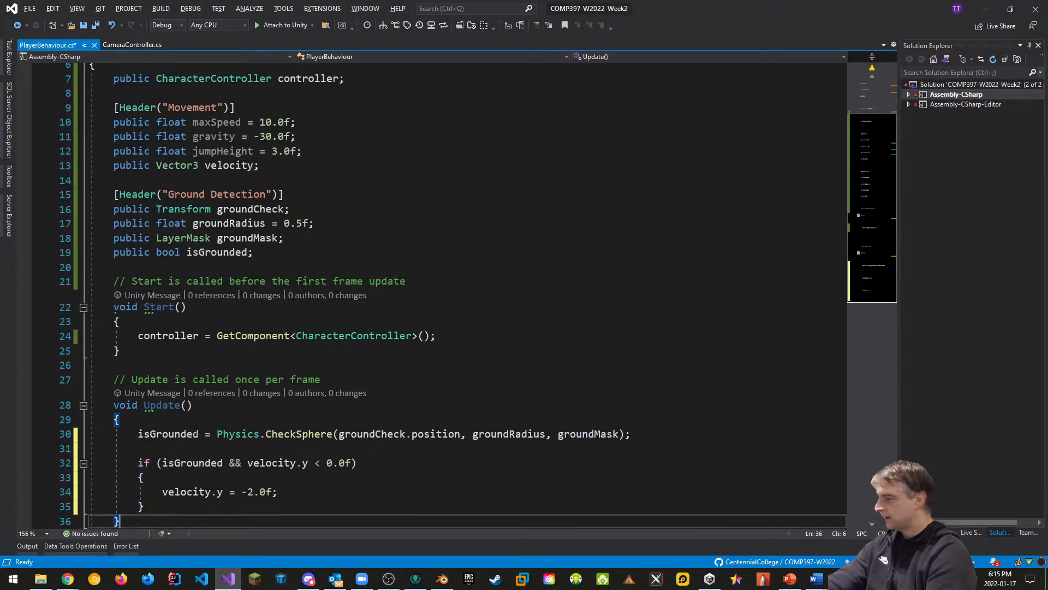
pyautogui.press('Return')
pyautogui.write('fl')
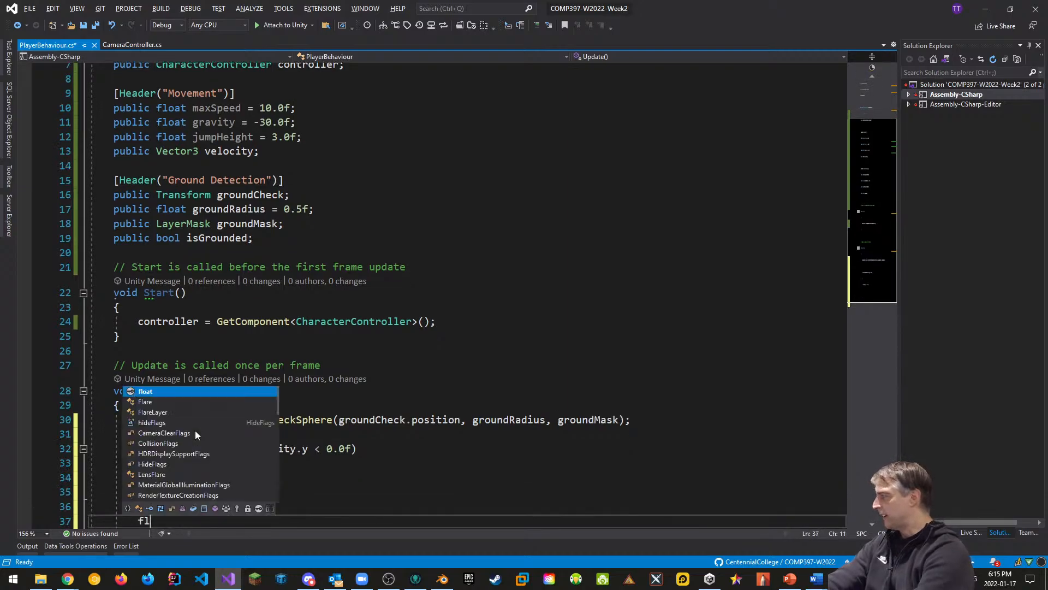
pyautogui.write('oat x =')
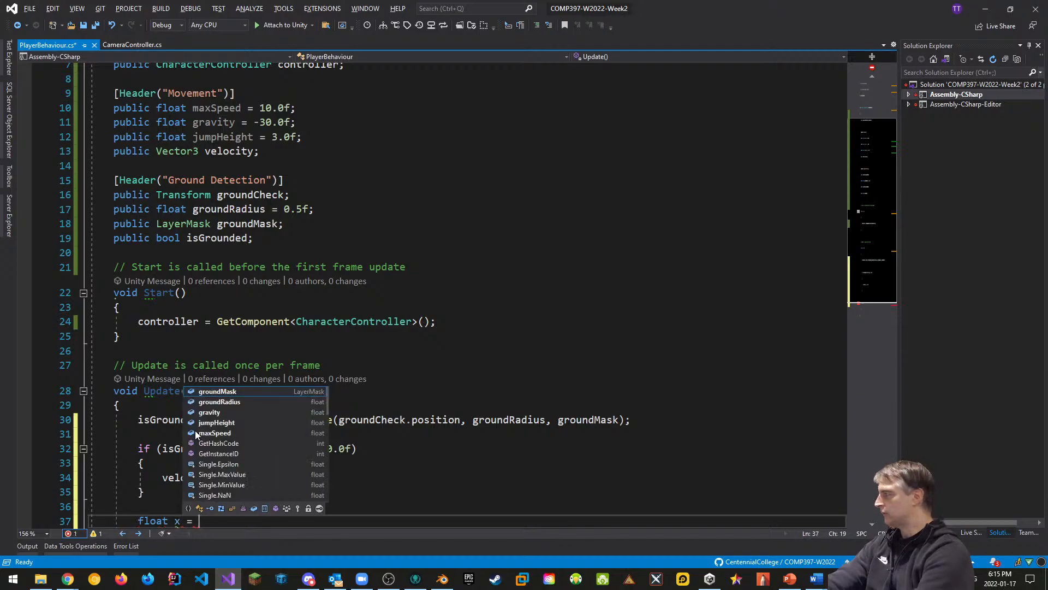
pyautogui.write(' Input.get')
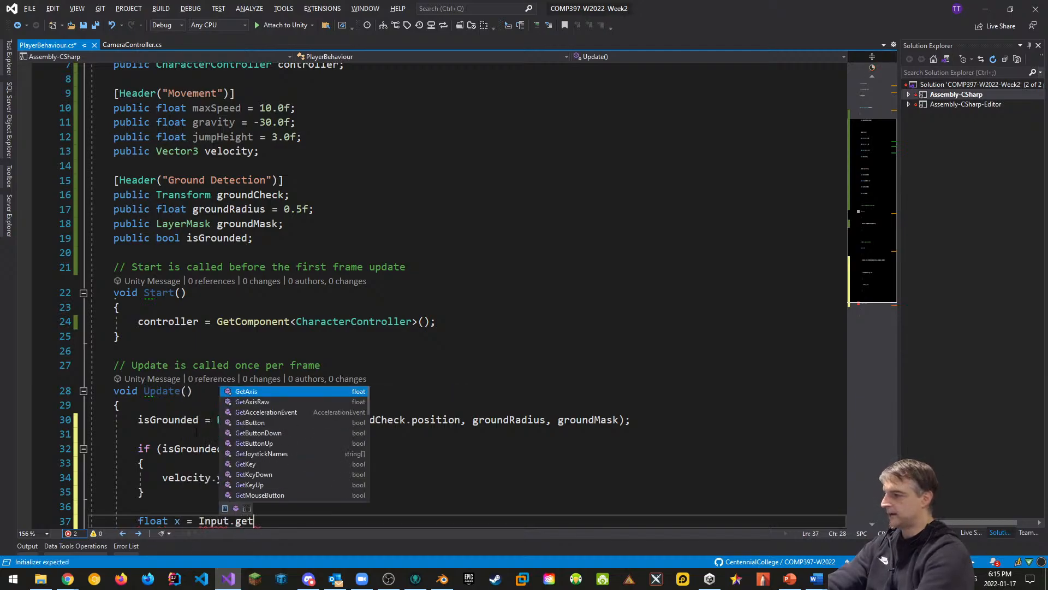
pyautogui.write('Axis("Hor')
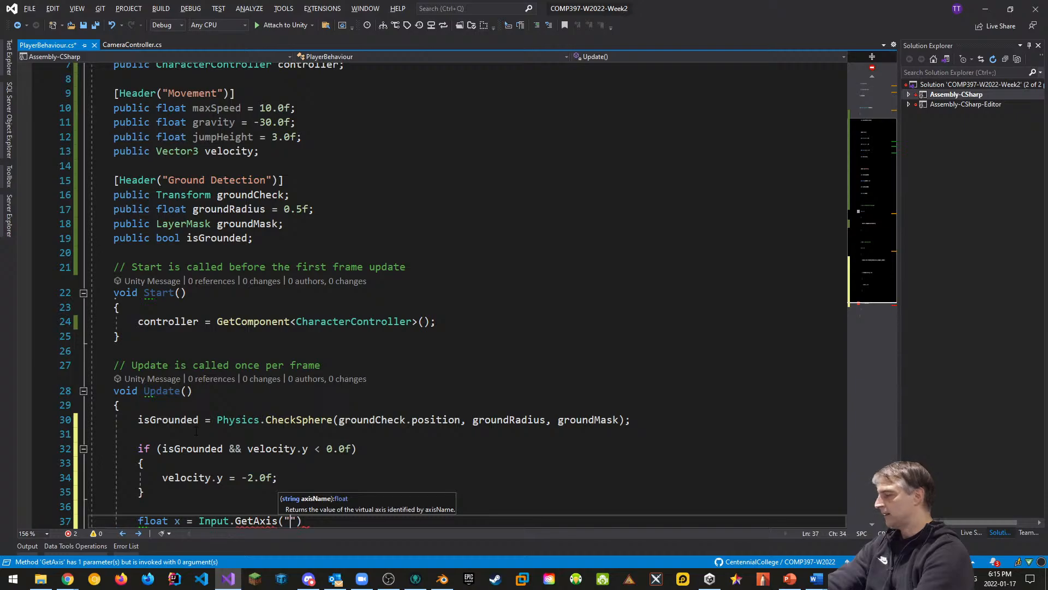
pyautogui.write('izont')
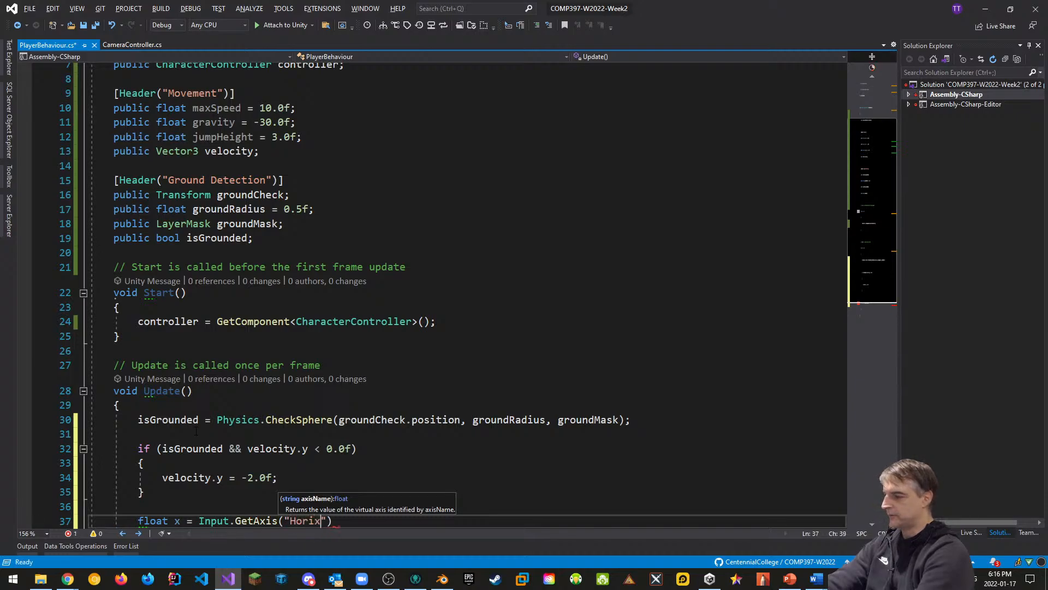
pyautogui.write('al')
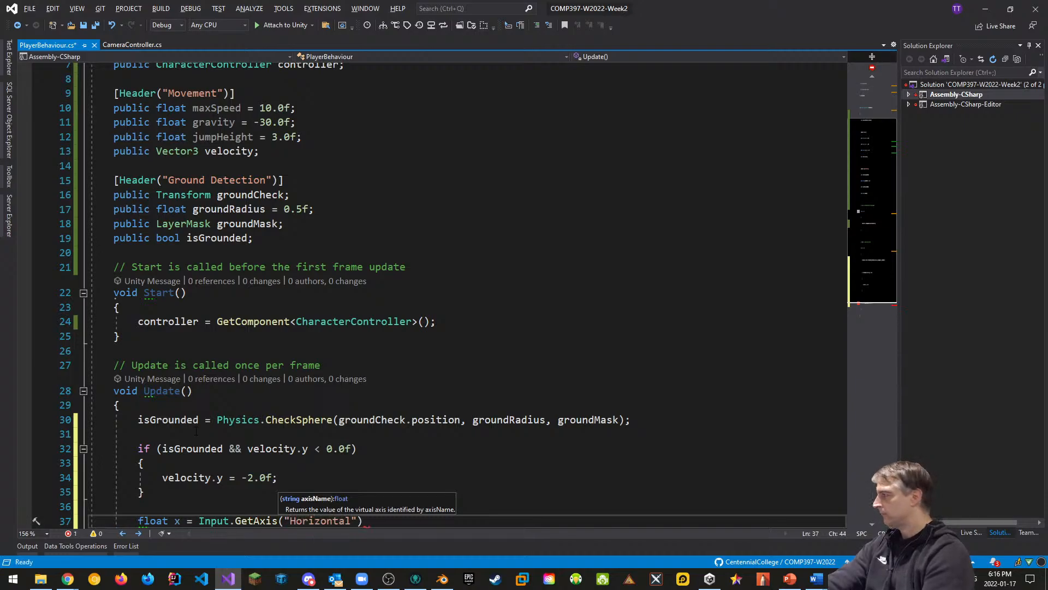
pyautogui.press('Down')
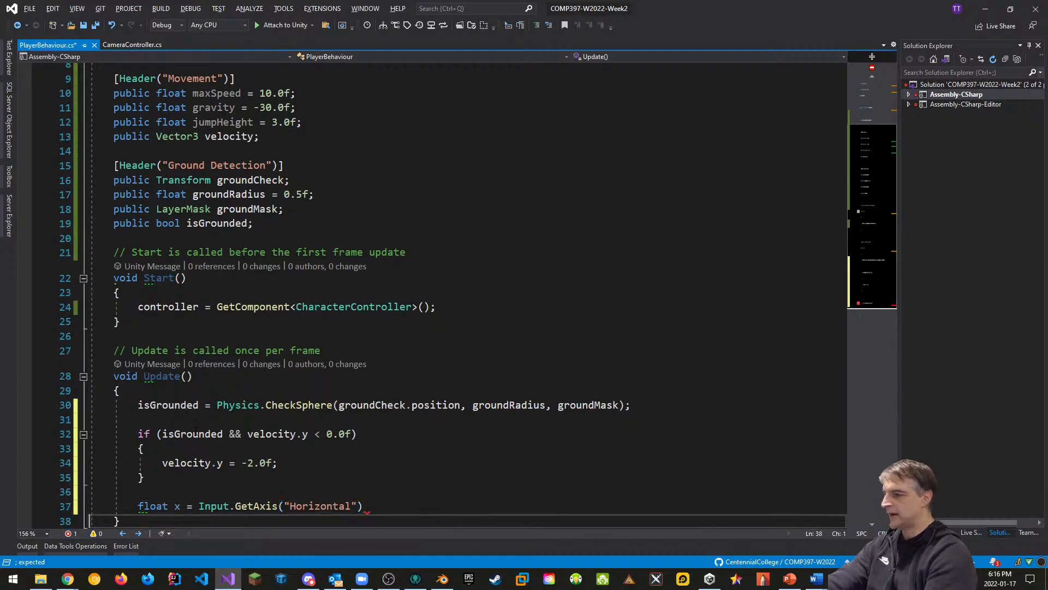
pyautogui.press('Up')
pyautogui.press('End')
pyautogui.write(';')
# Step: End the float x declaration with a semicolon and, on the line below, declare float z assigned to Input.GetAxis("Vertical")
pyautogui.press('Return')
pyautogui.write('floa')
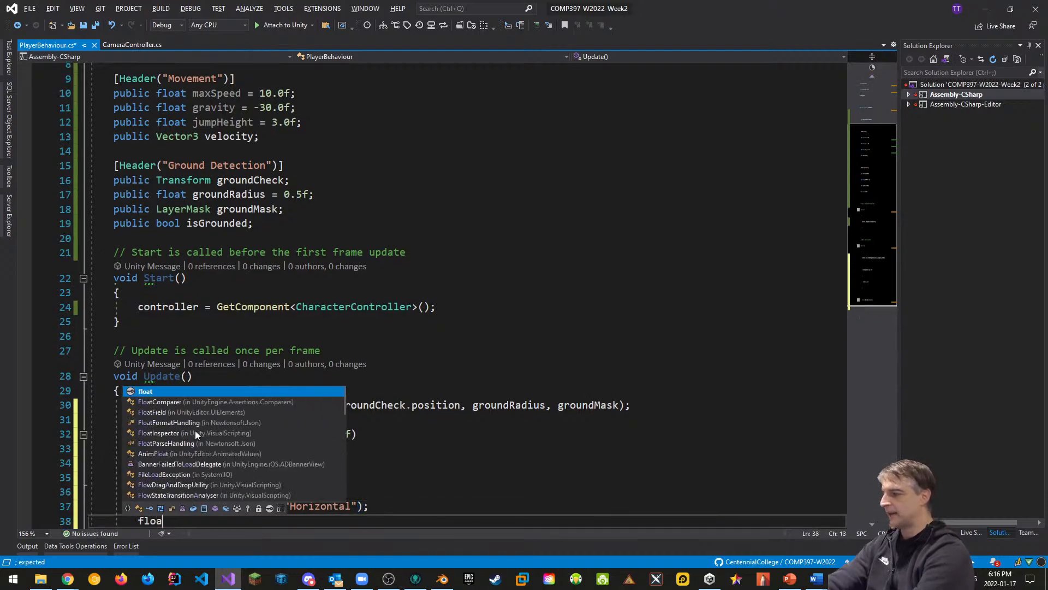
pyautogui.write('t y')
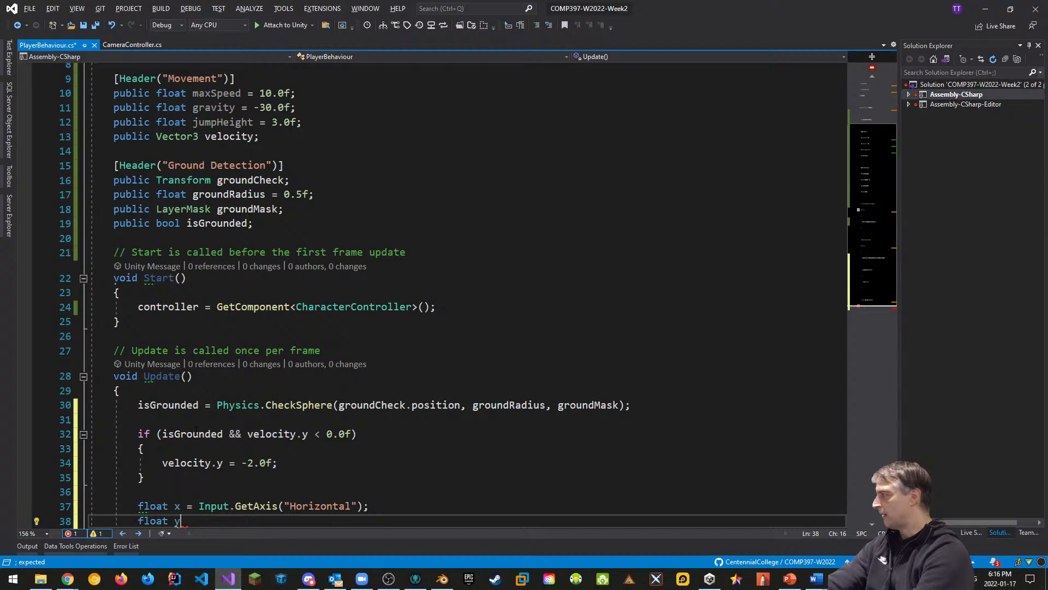
pyautogui.press('BackSpace')
pyautogui.write('z =')
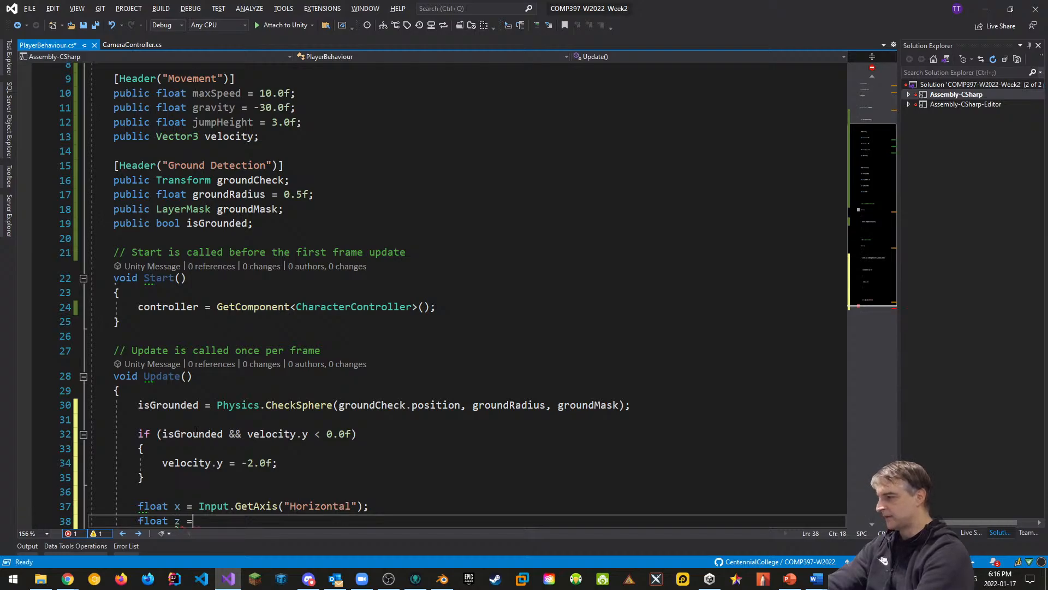
pyautogui.write(' Input.')
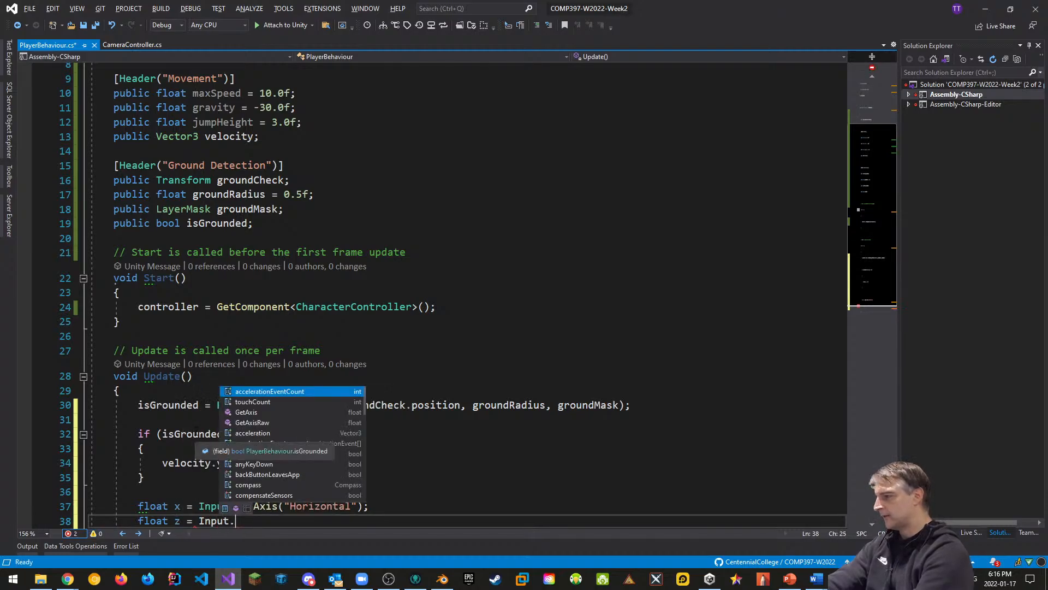
pyautogui.write('GetAxis("Vertical')
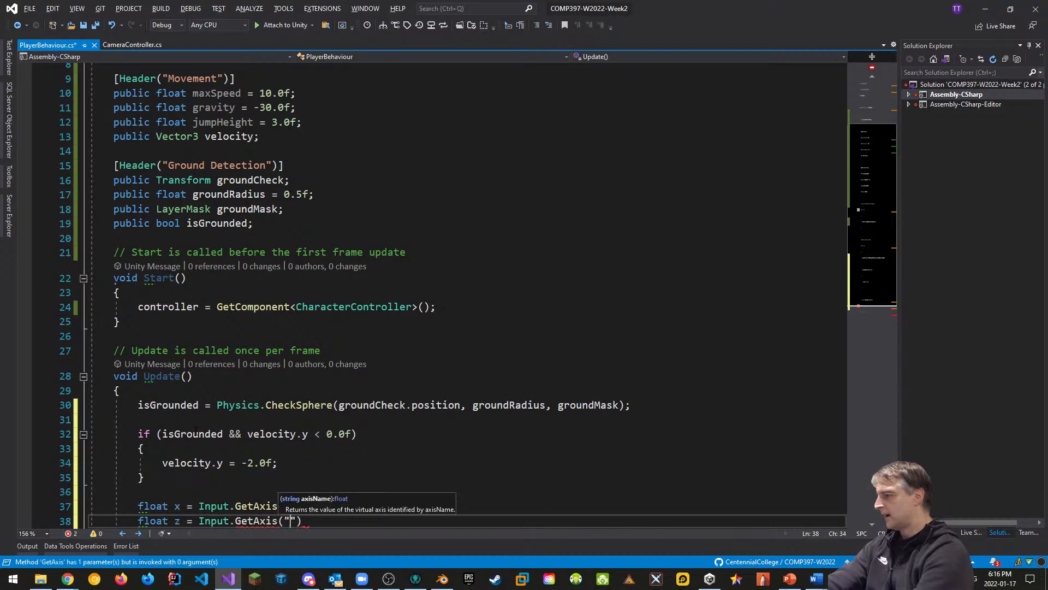
pyautogui.write('");')
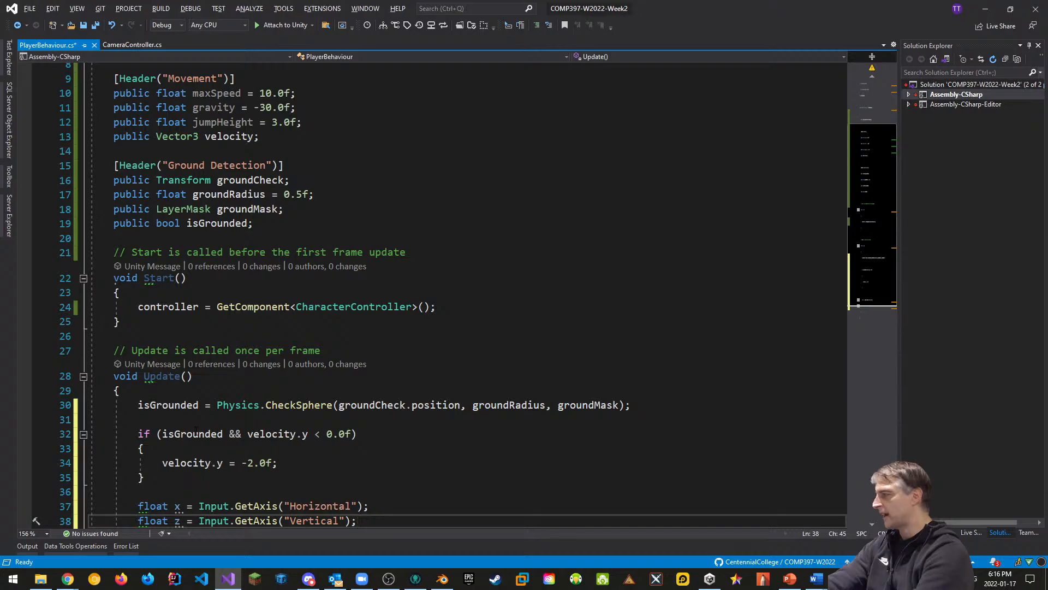
# Step: After a blank line below the axis variables, declare Vector3 move and begin its value with transform.right * x
pyautogui.press('Return')
pyautogui.press('Return')
pyautogui.write('V')
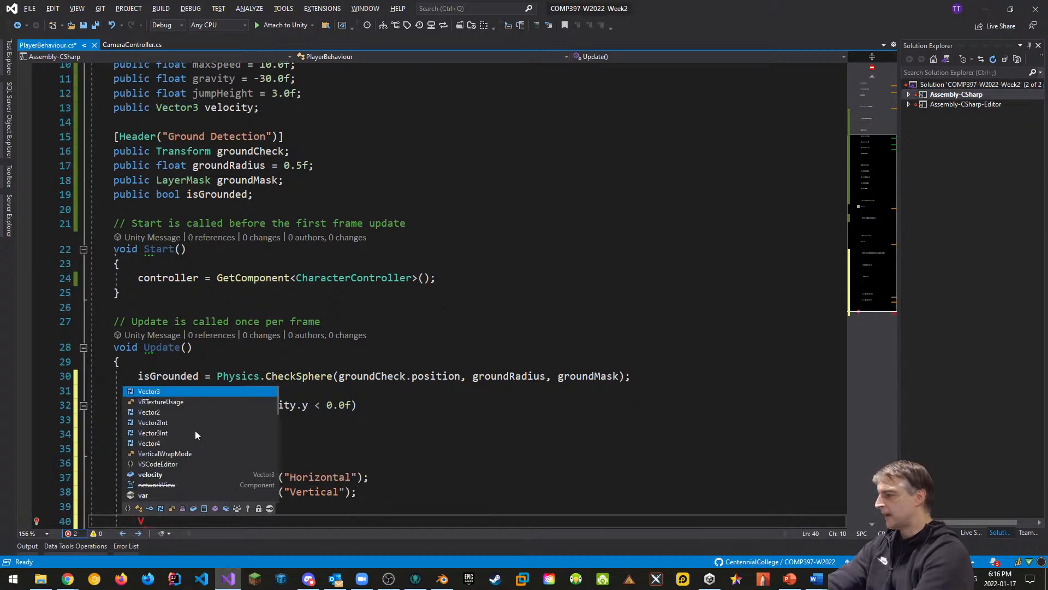
pyautogui.write('ector3 ')
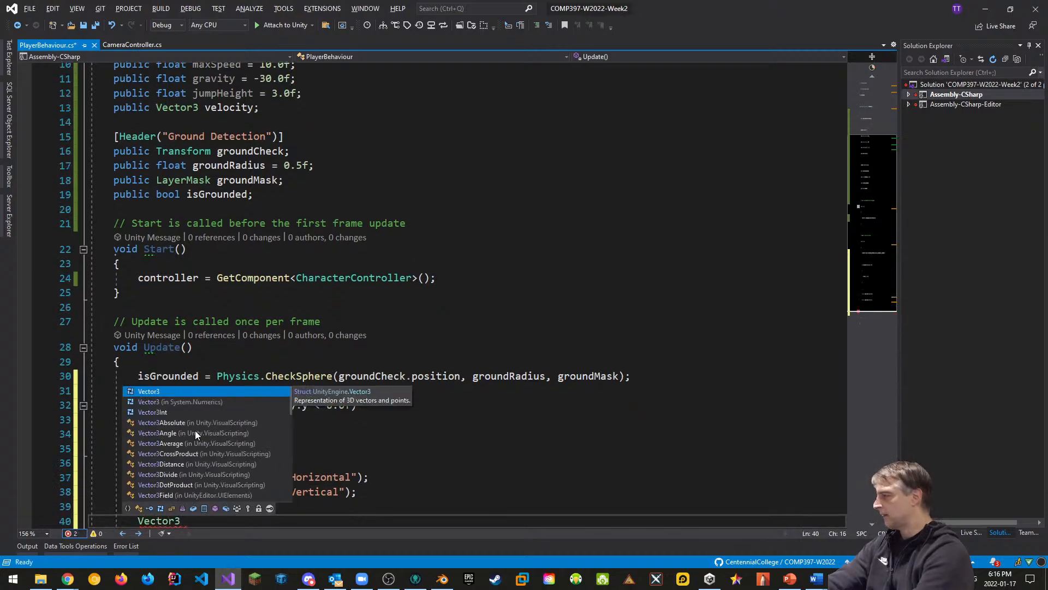
pyautogui.write('move = ')
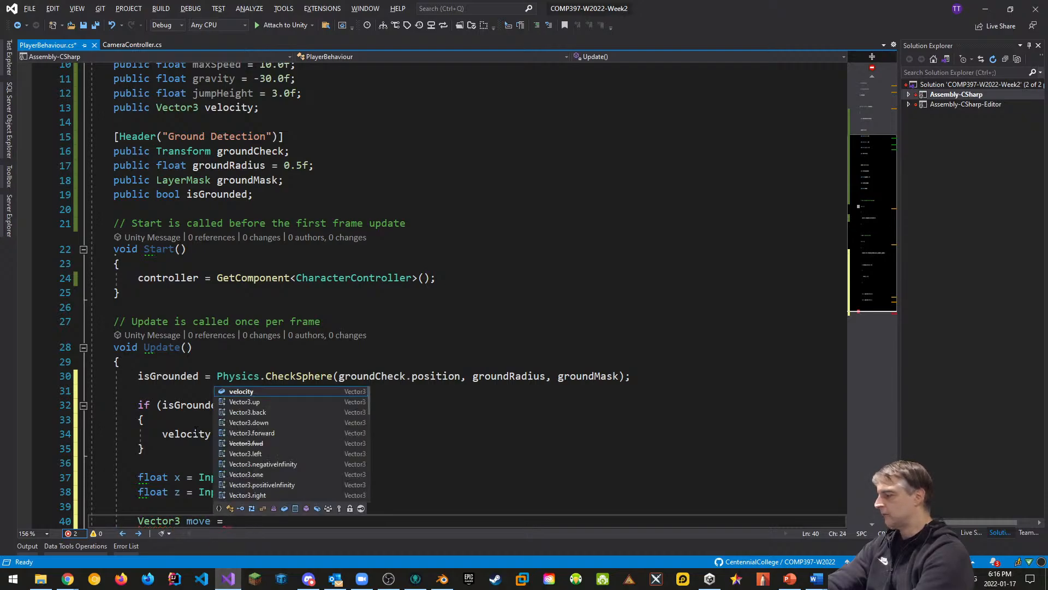
pyautogui.write('transform')
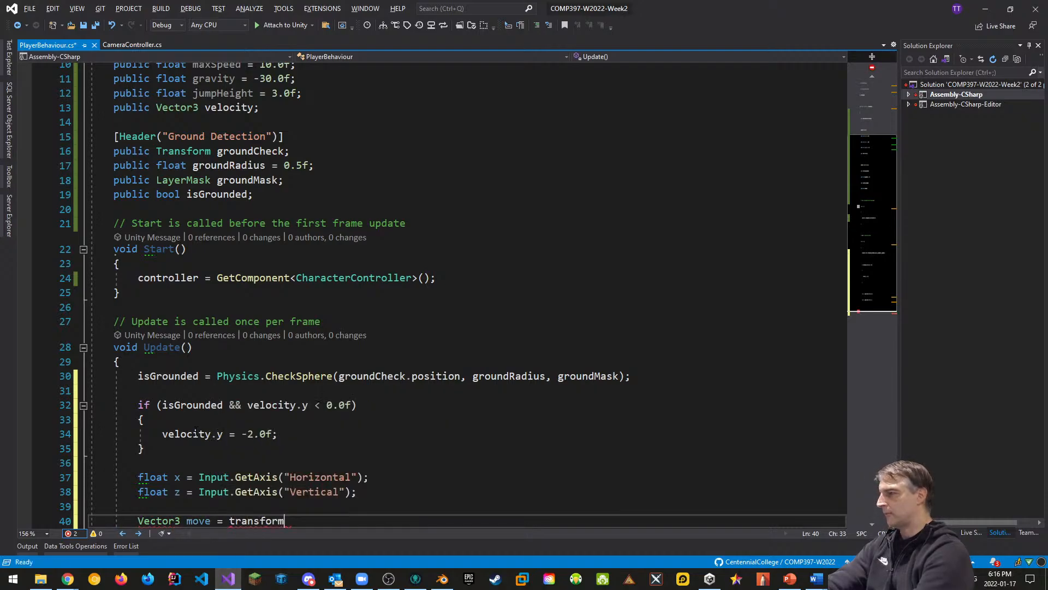
pyautogui.write('.right * x')
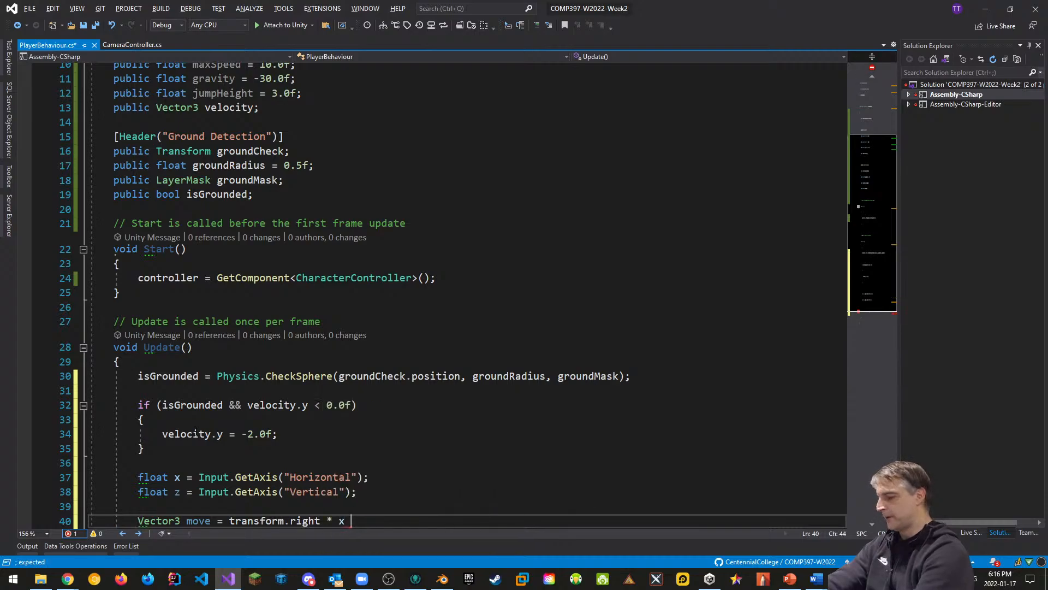
# Step: Continue the move expression with * transform.forward * z and end the statement with a semicolon
pyautogui.write(' * trans')
pyautogui.press('Tab')
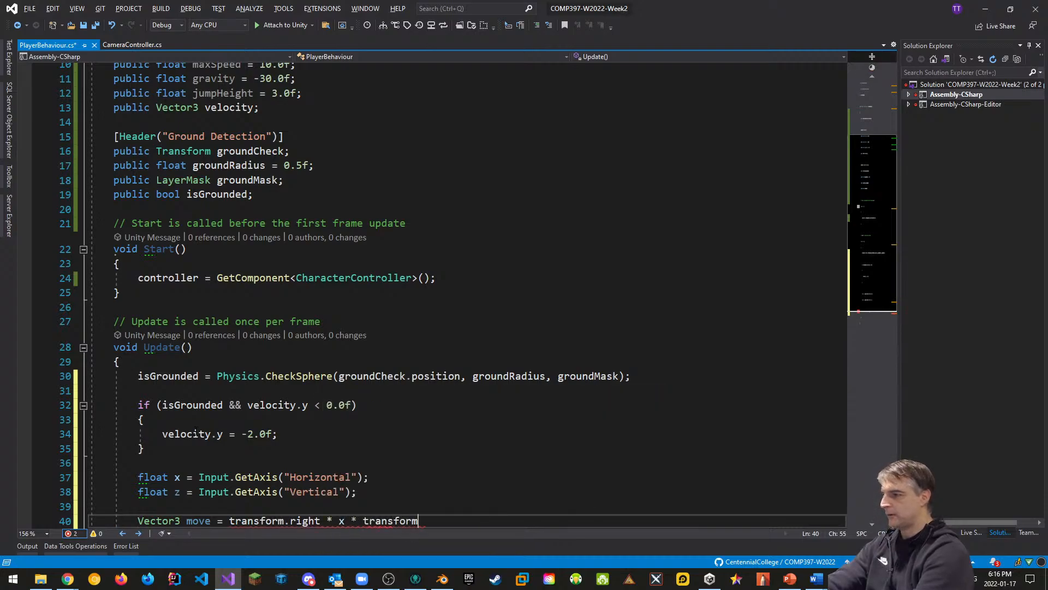
pyautogui.write('.for')
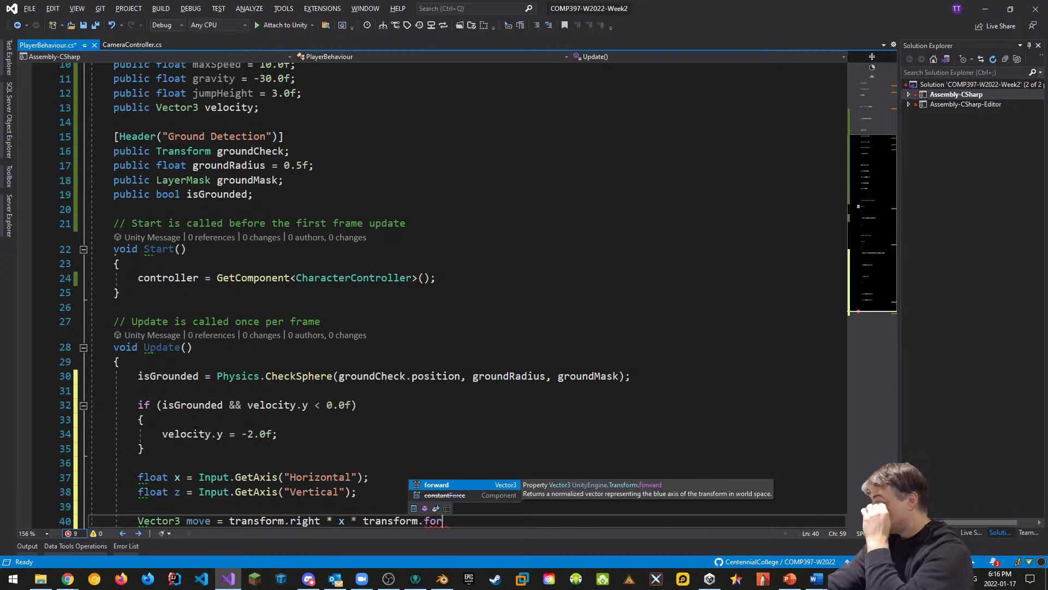
pyautogui.press('Tab')
pyautogui.write('* ')
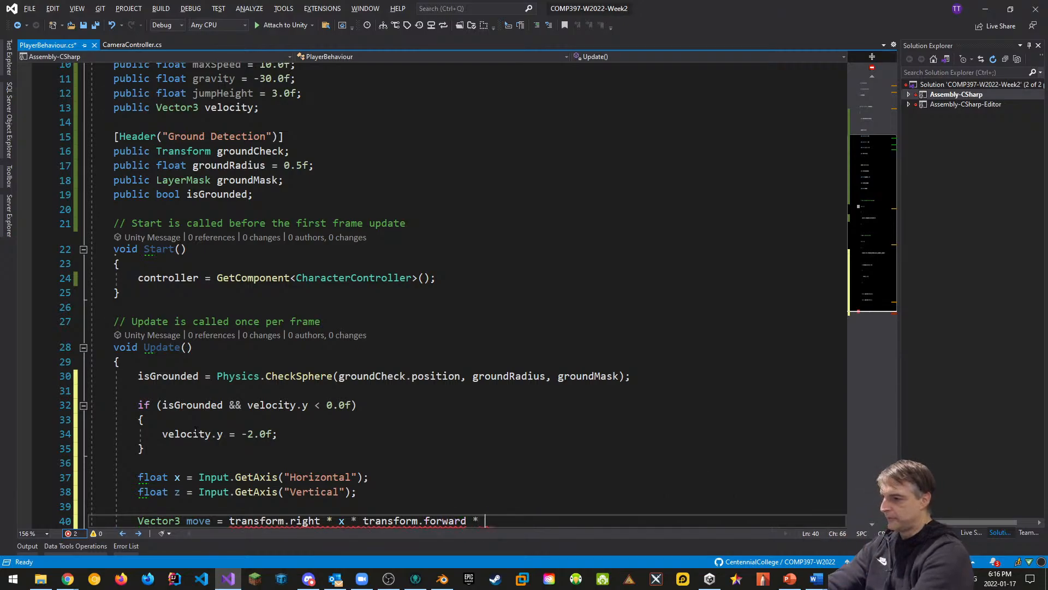
pyautogui.write('z;')
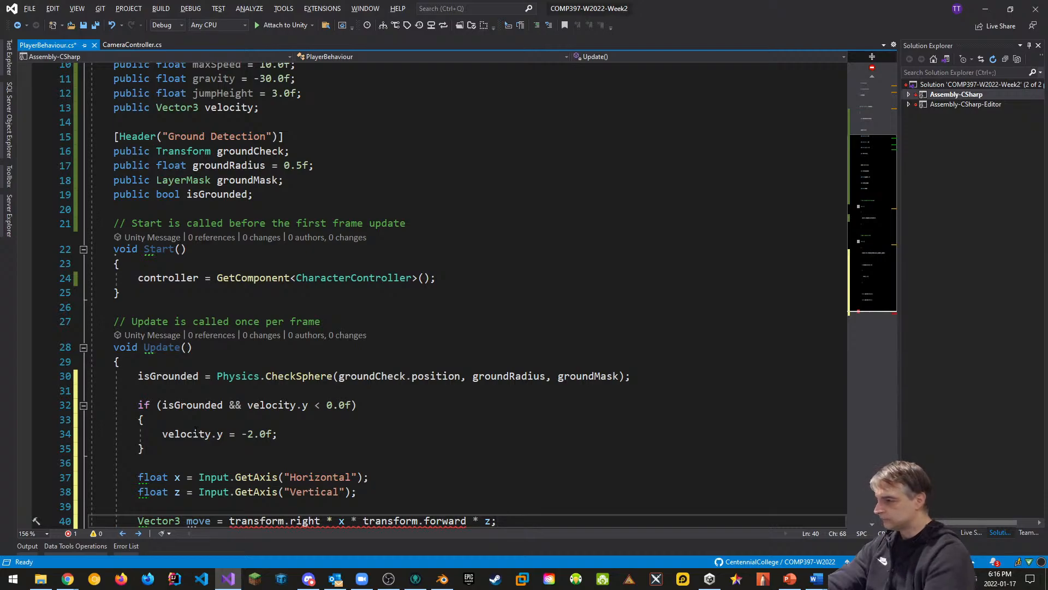
# Step: In the move expression, replace the multiplication operator between x and transform.forward with a plus sign
pyautogui.press('Left')
pyautogui.press('Left')
pyautogui.press('Left')
pyautogui.press('Left')
pyautogui.press('Left')
pyautogui.press('Left')
pyautogui.press('Left')
pyautogui.press('Left')
pyautogui.press('Left')
pyautogui.press('Left')
pyautogui.press('Left')
pyautogui.press('Left')
pyautogui.press('Left')
pyautogui.press('Left')
pyautogui.press('Left')
pyautogui.press('Left')
pyautogui.press('Left')
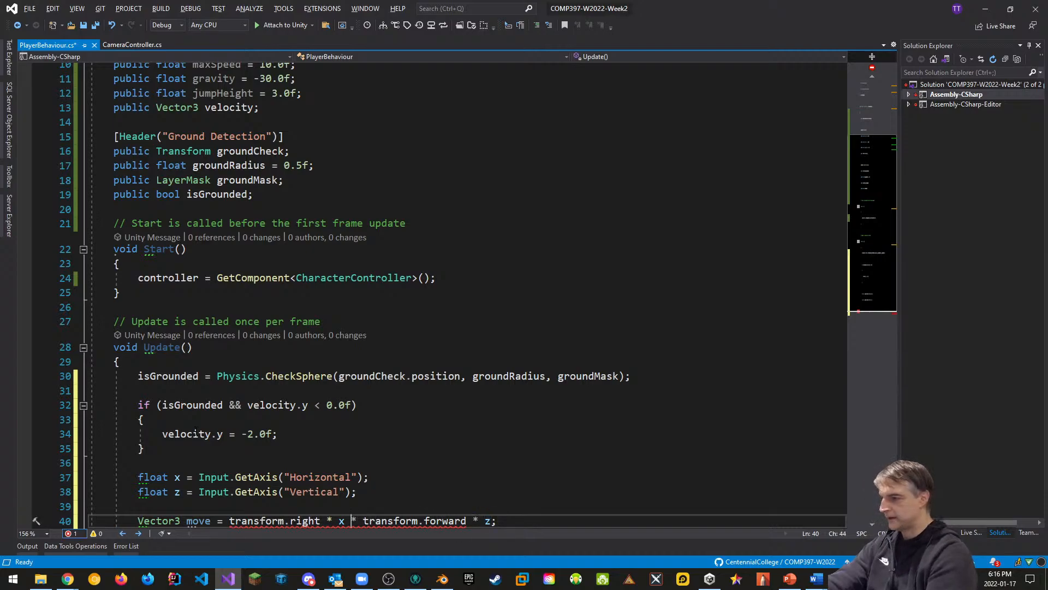
pyautogui.press('BackSpace')
pyautogui.write('+')
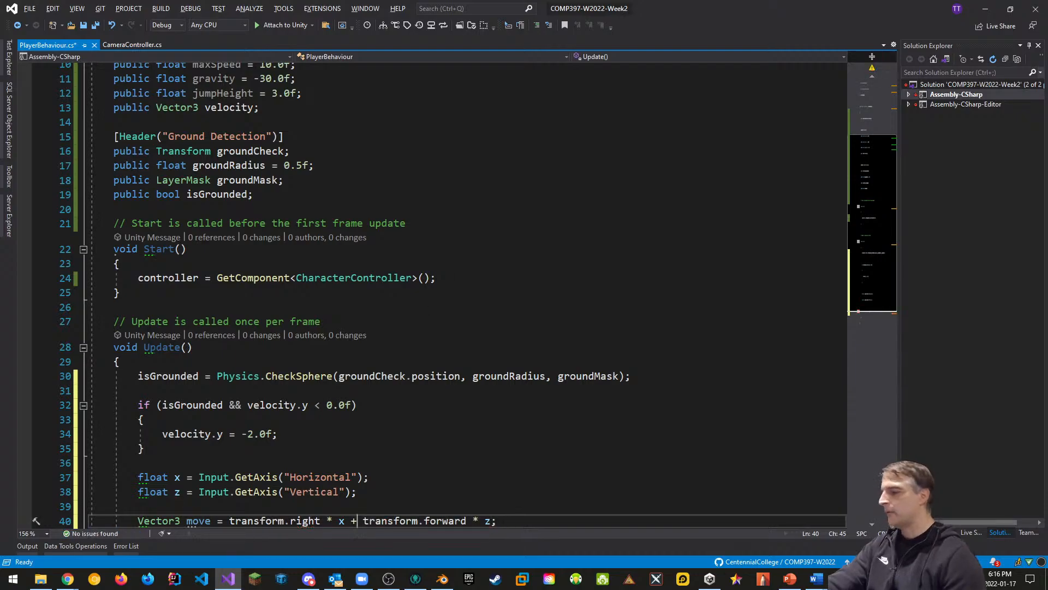
# Step: Below the move declaration, call controller.Move with the argument move * maxSpeed * Time.deltaTime and end the statement with a semicolon
pyautogui.scroll(-2, 313, 421)
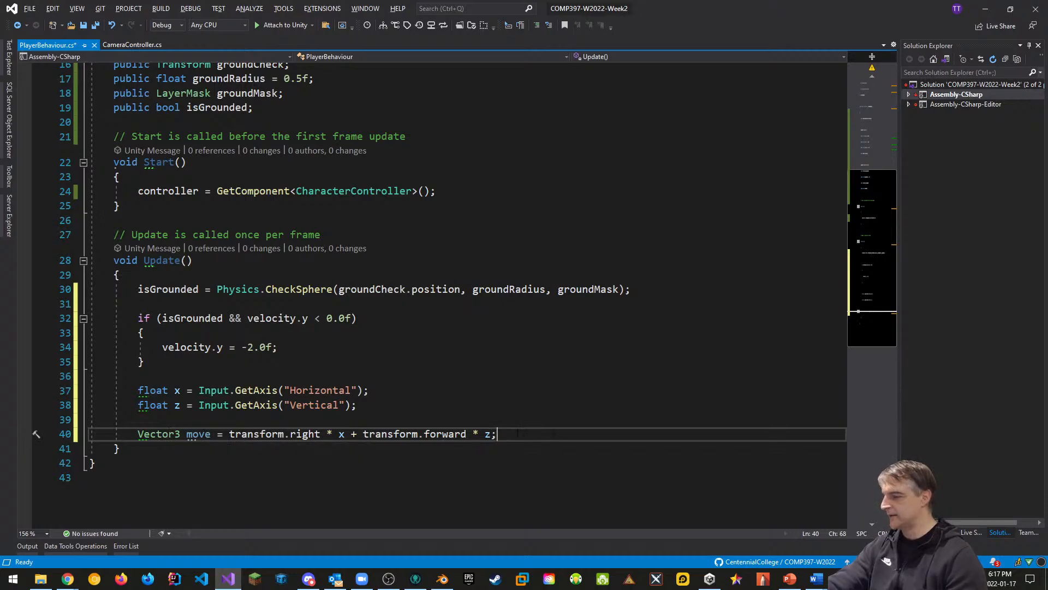
pyautogui.click(518, 433)
pyautogui.press('Return')
pyautogui.write('contr')
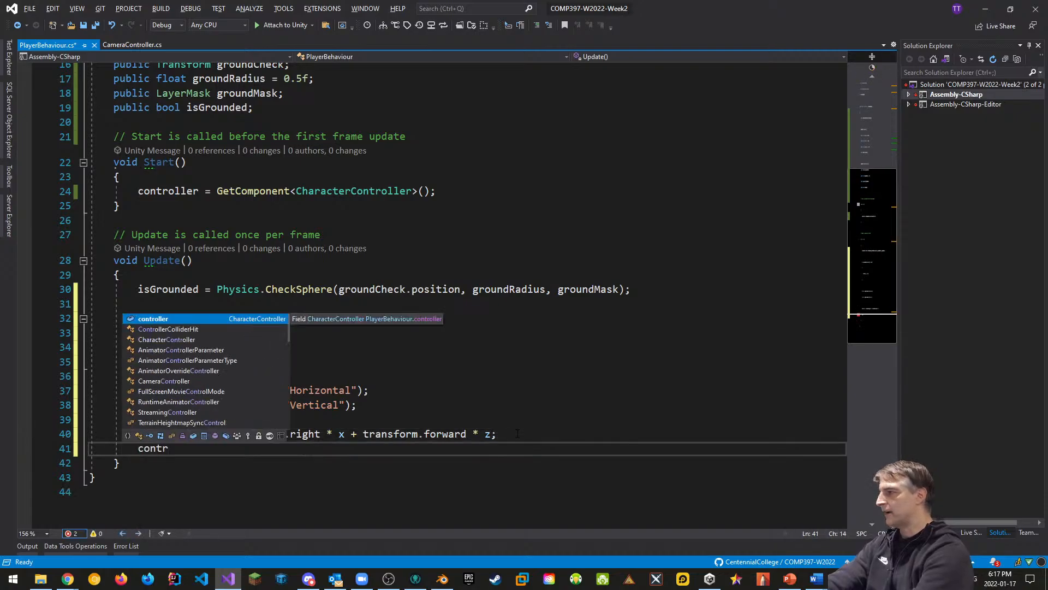
pyautogui.press('Tab')
pyautogui.write('.Move')
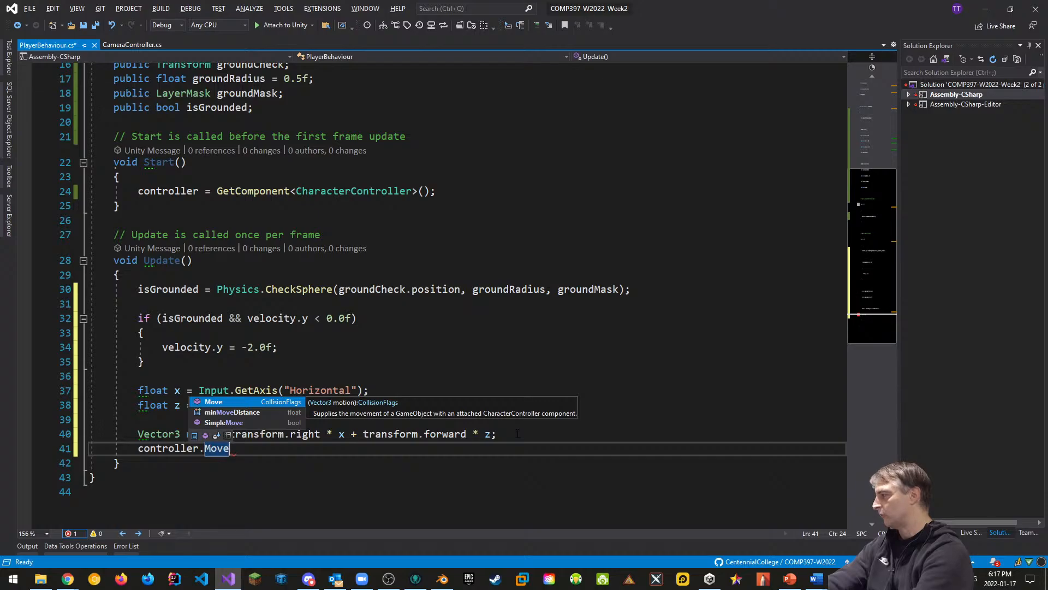
pyautogui.write('(move * max')
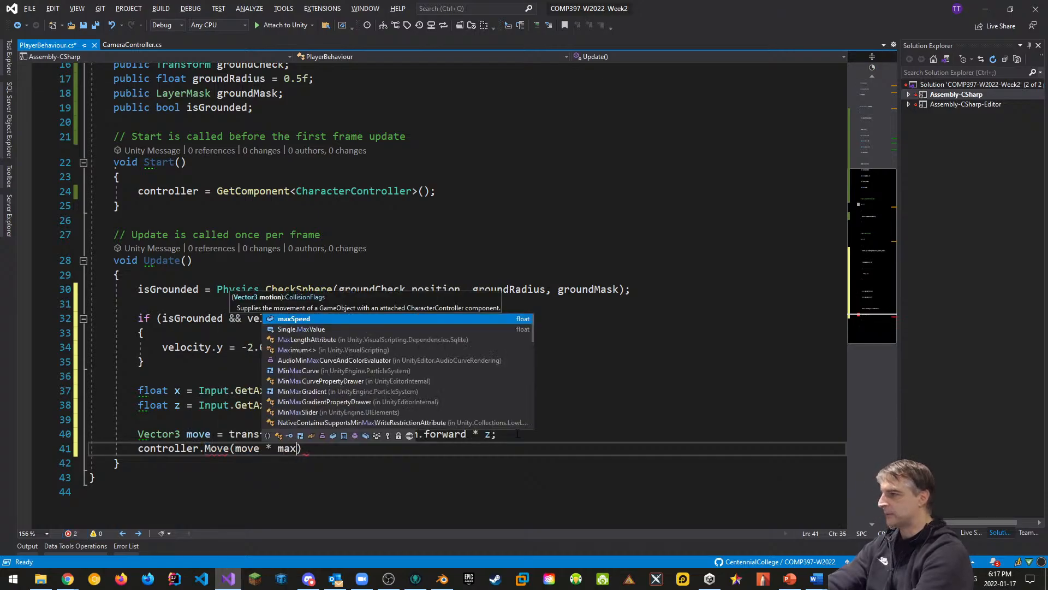
pyautogui.press('Tab')
pyautogui.write('* Time.')
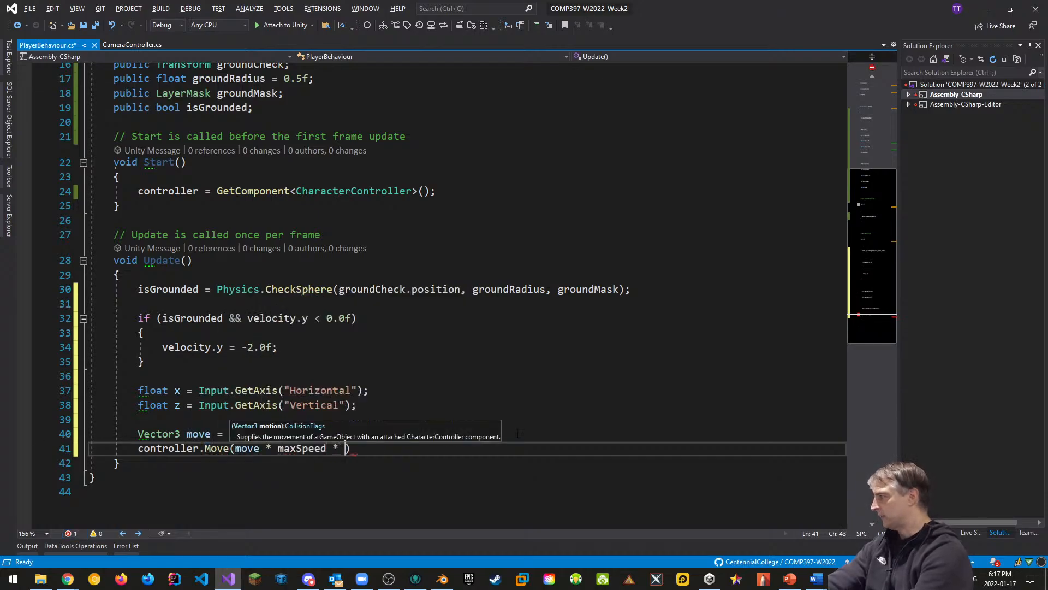
pyautogui.write('deltaTime)')
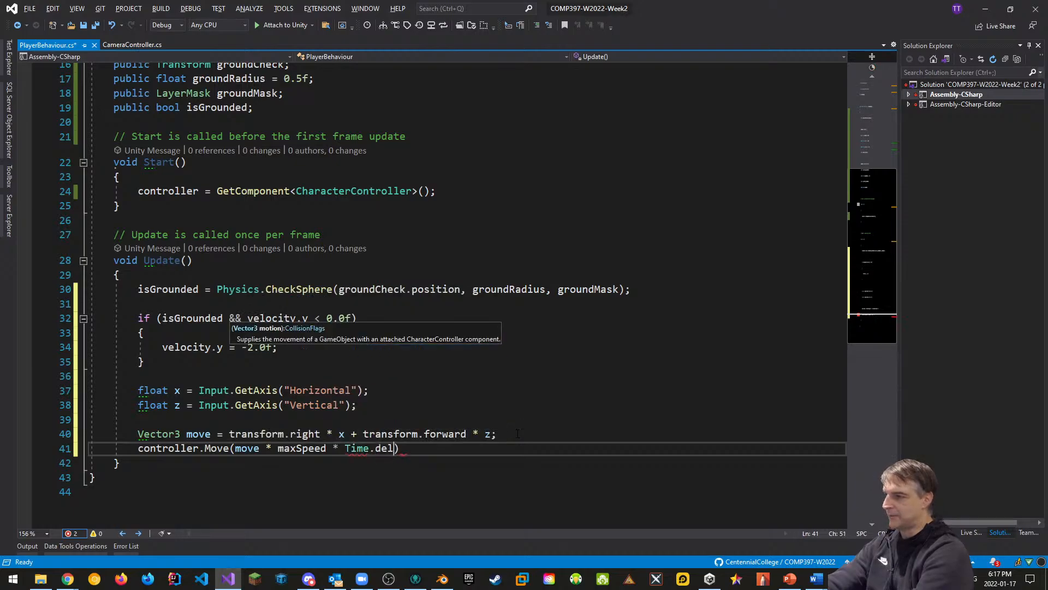
pyautogui.write(';')
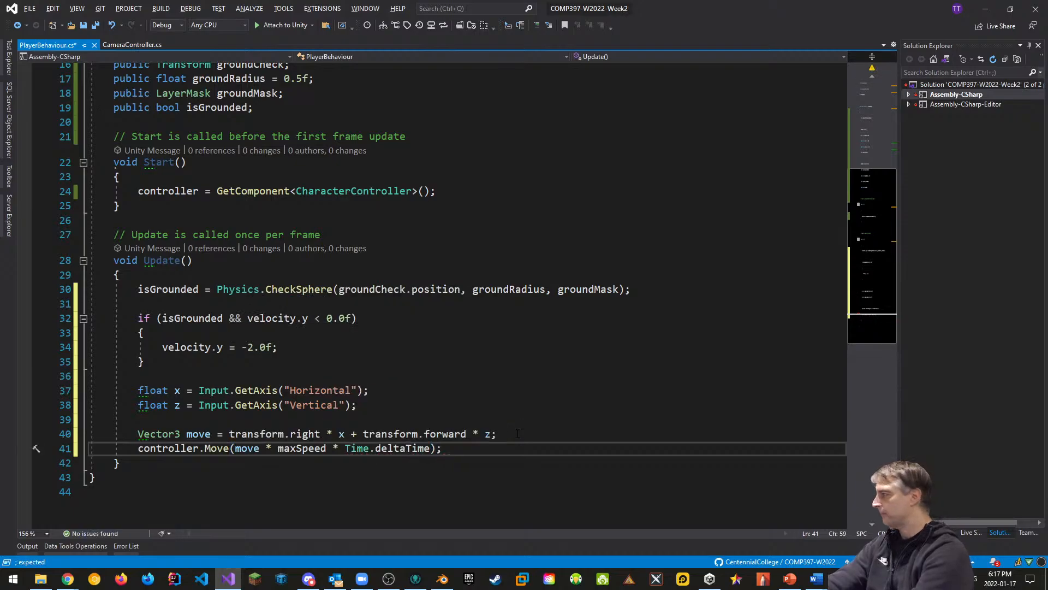
# Step: After a blank line below the controller.Move call, start an if statement with the condition Input.GetButton("Jump")
pyautogui.press('Return')
pyautogui.press('Return')
pyautogui.write('if')
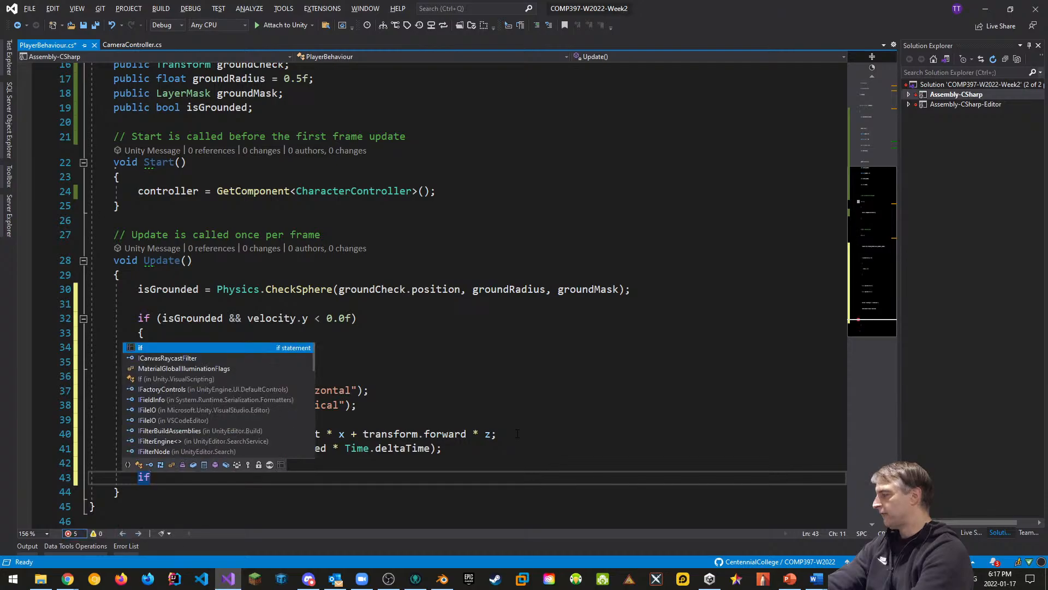
pyautogui.write('(Input.get')
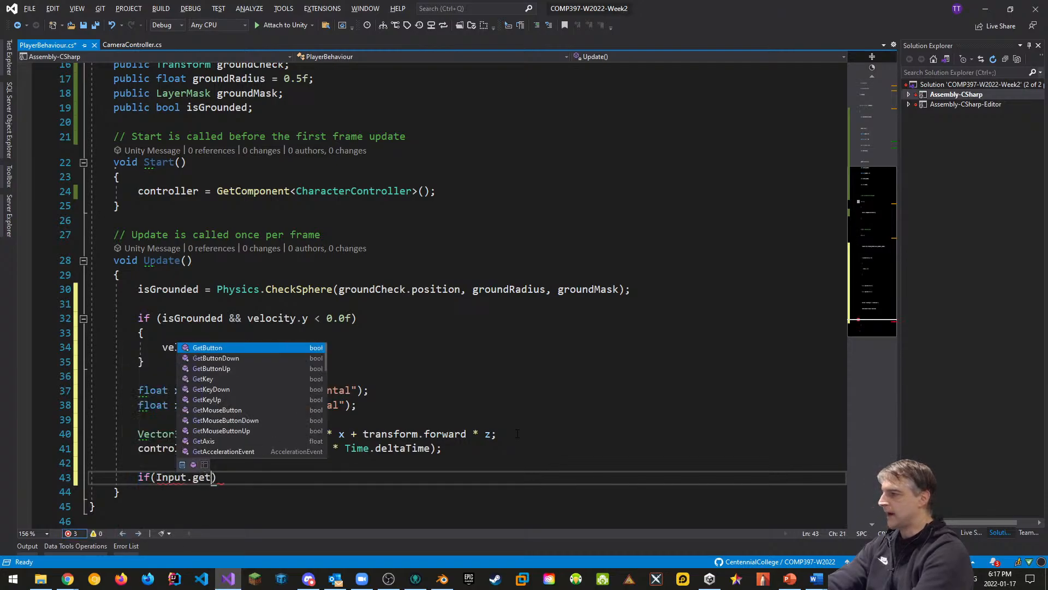
pyautogui.write('(')
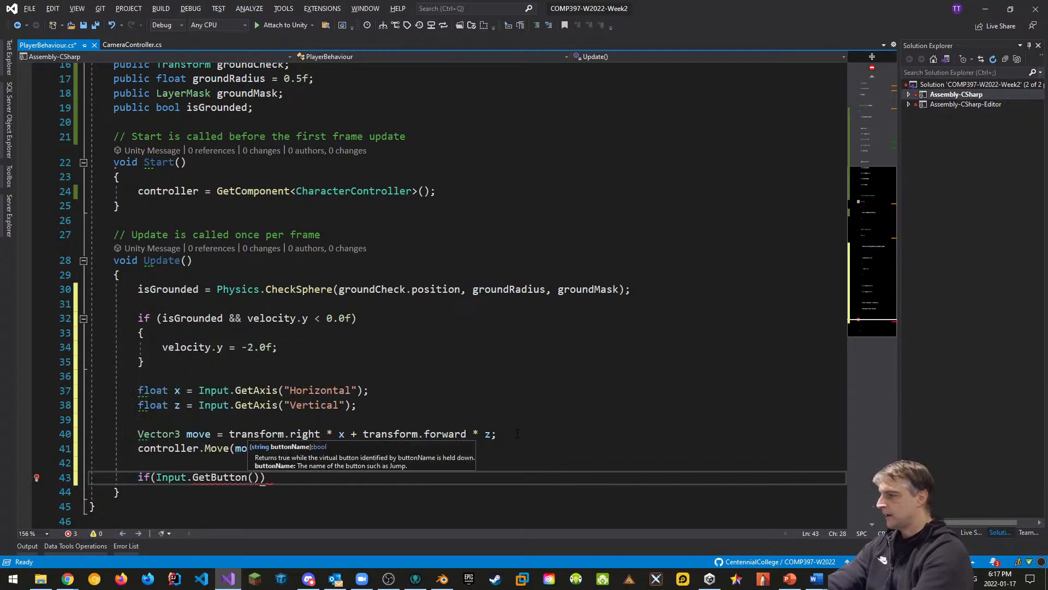
pyautogui.write('"')
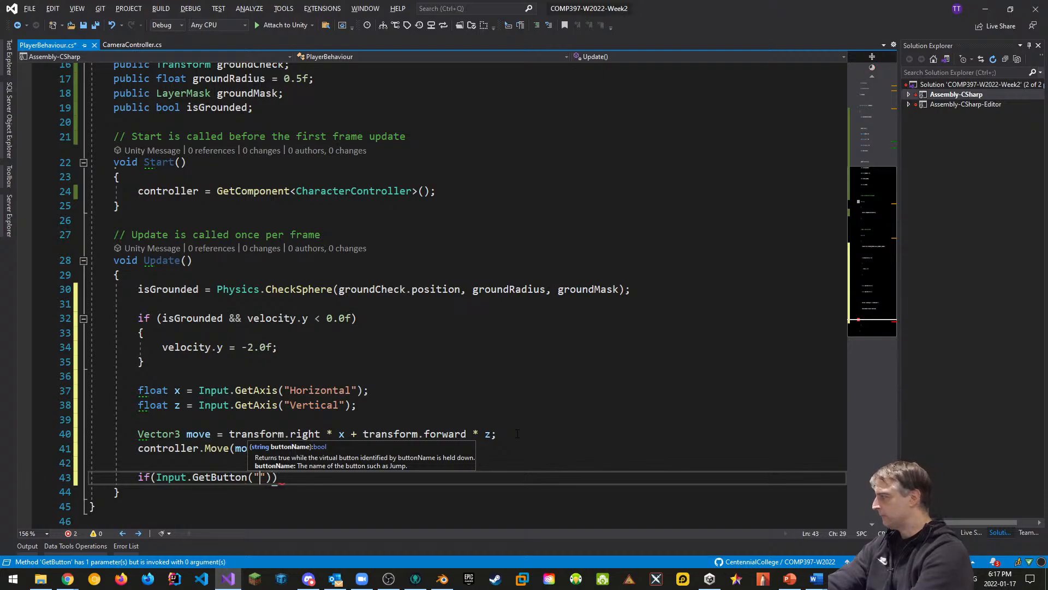
pyautogui.write('Jump')
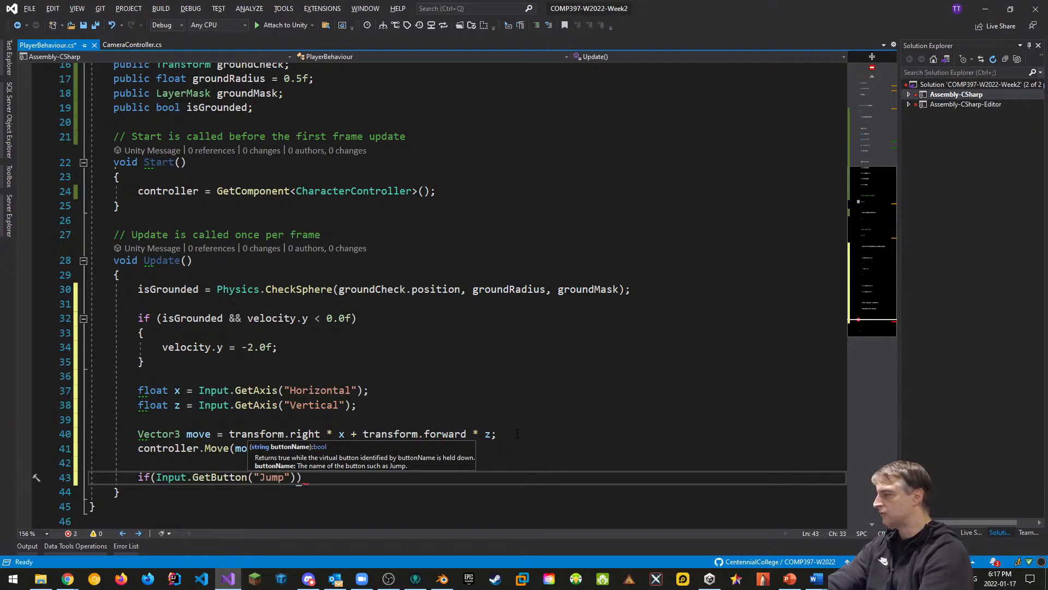
pyautogui.write('") ')
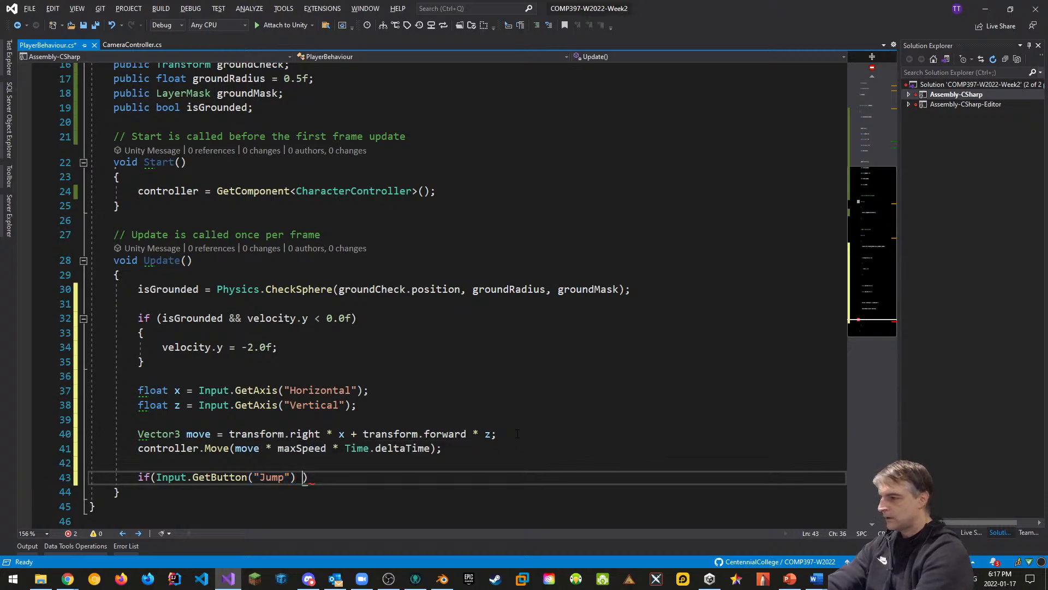
# Step: Extend the jump condition with && isGrounded and open a braced block with an empty line beneath it
pyautogui.write('&&')
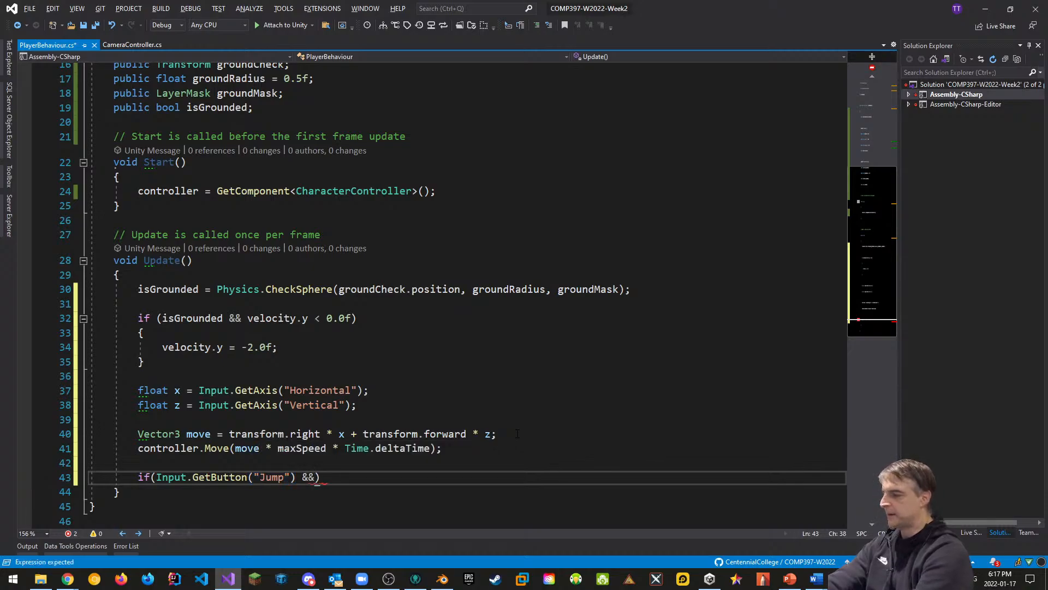
pyautogui.write(' is')
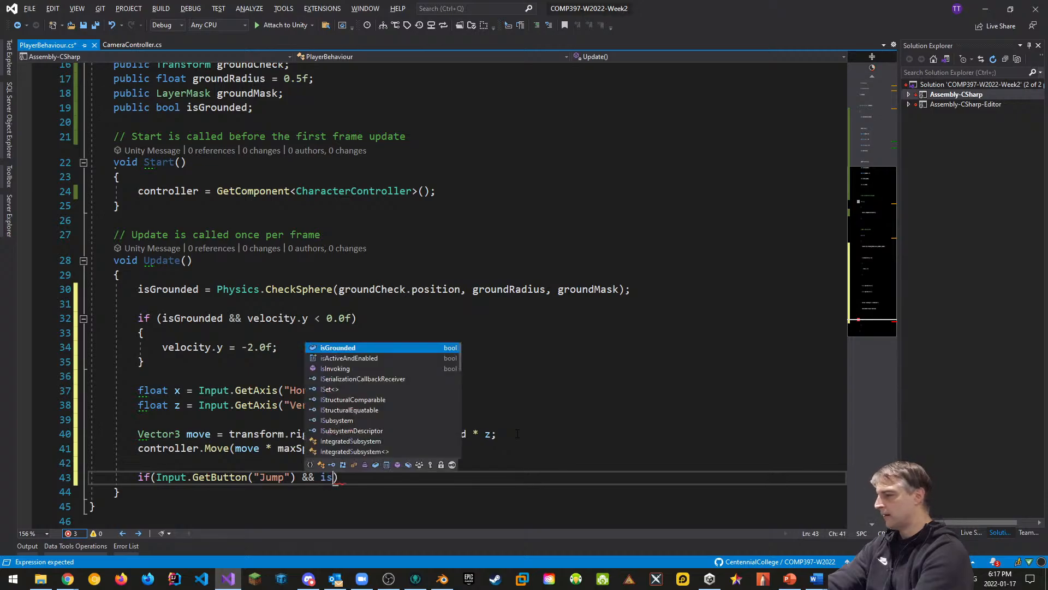
pyautogui.write('ground')
pyautogui.press('Tab')
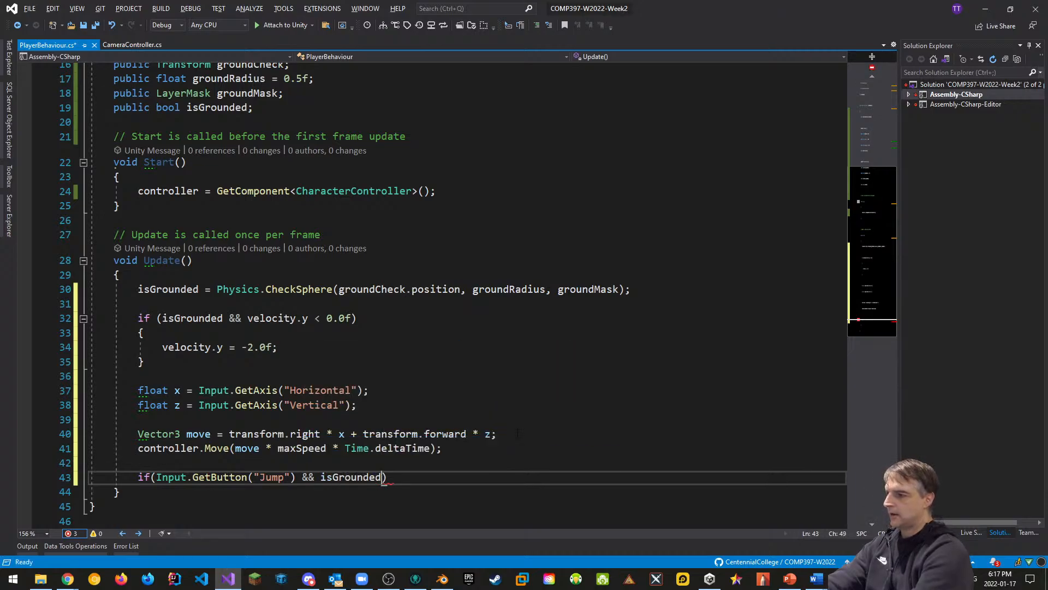
pyautogui.write(')')
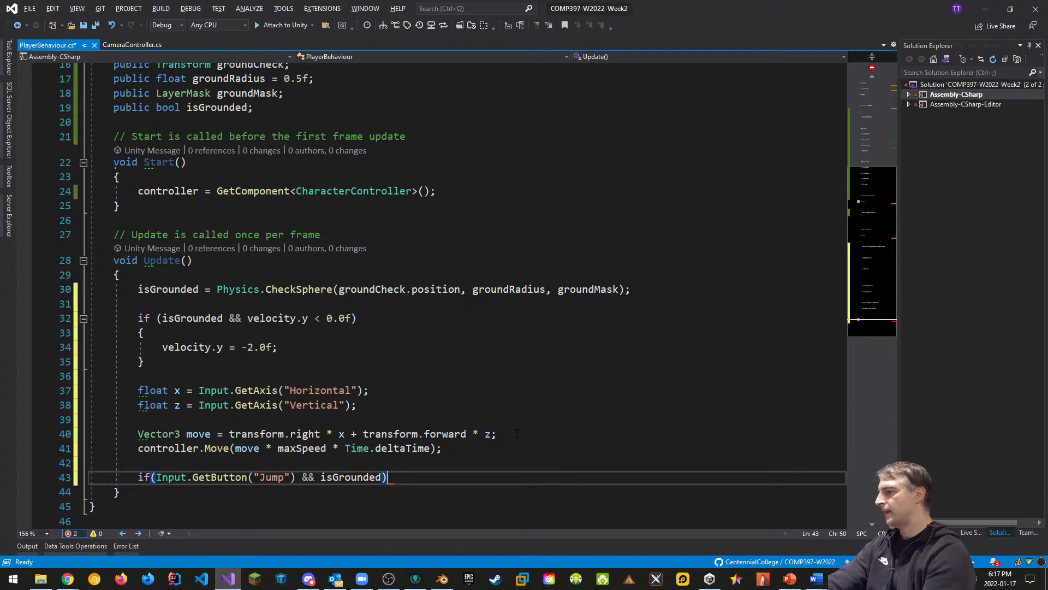
pyautogui.press('Return')
pyautogui.write('{')
pyautogui.press('Return')
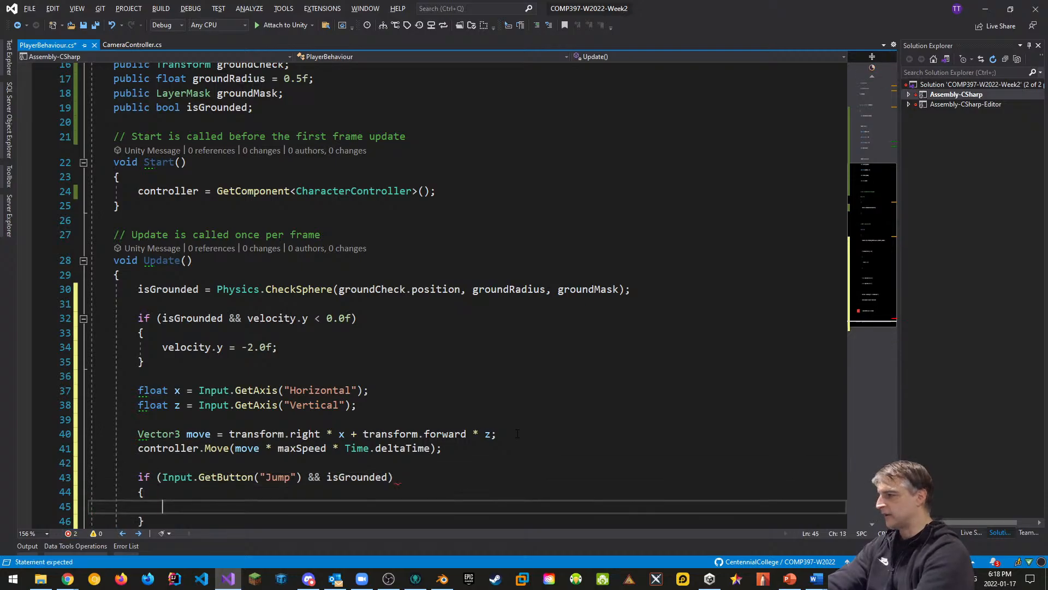
# Step: Inside the jump block, assign velocity.y a Mathf.Sqrt call whose argument begins with jumpHeight
pyautogui.write('ve')
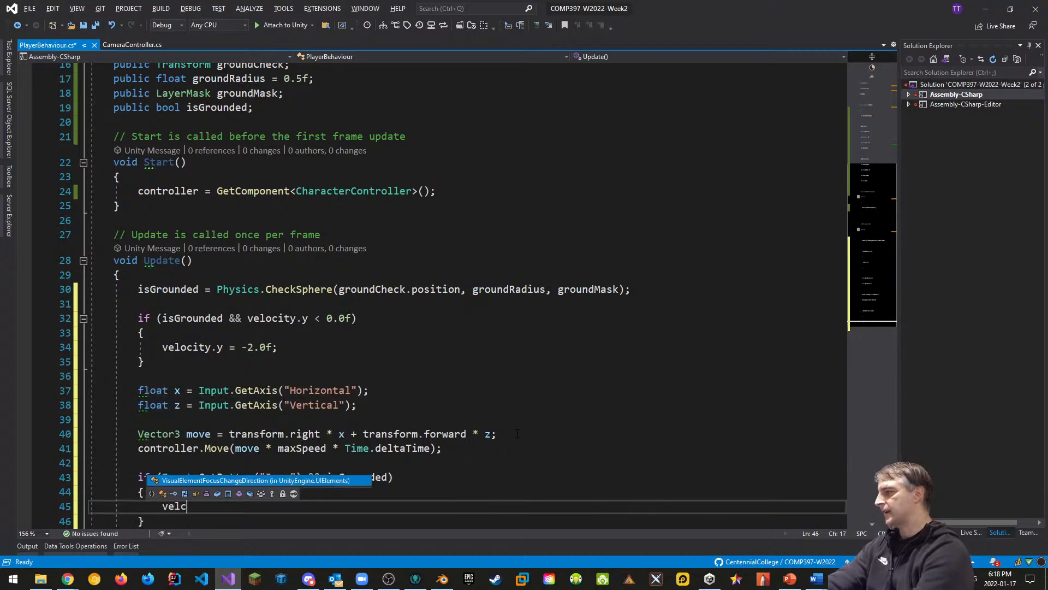
pyautogui.write('locity')
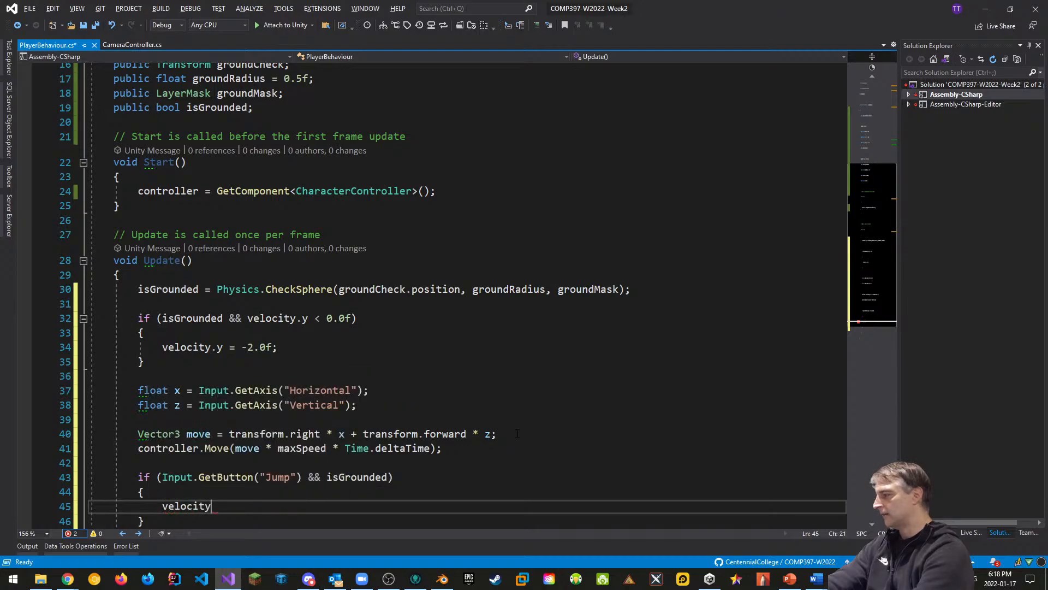
pyautogui.write('.')
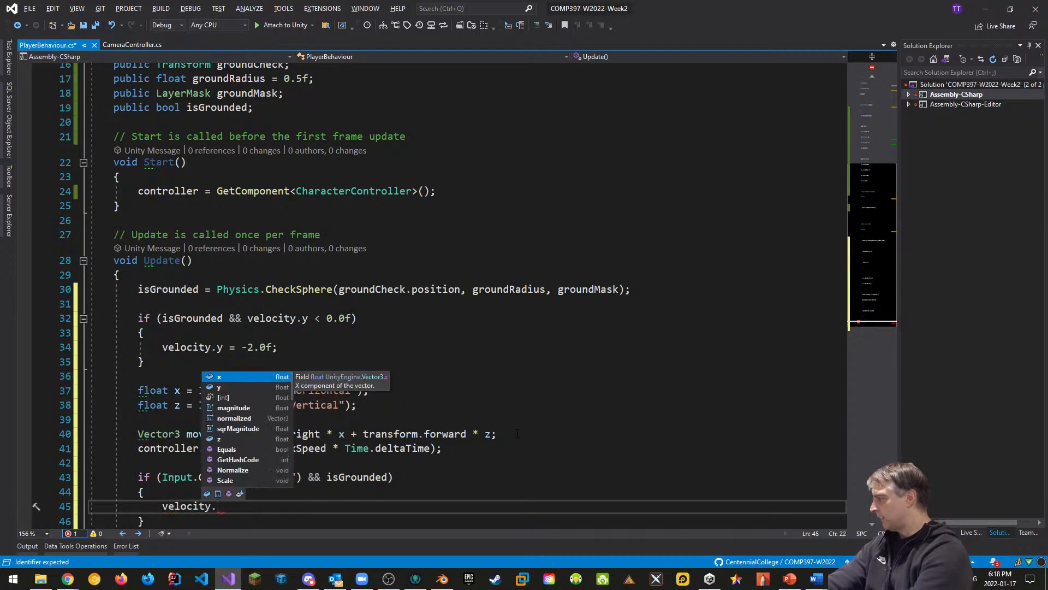
pyautogui.write('y = Matf')
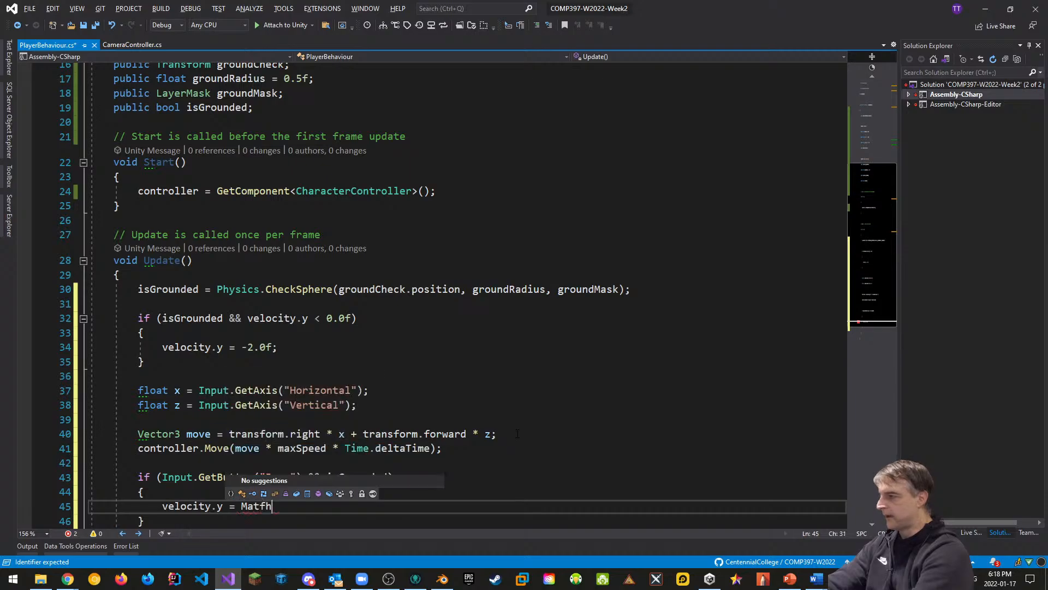
pyautogui.press('BackSpace')
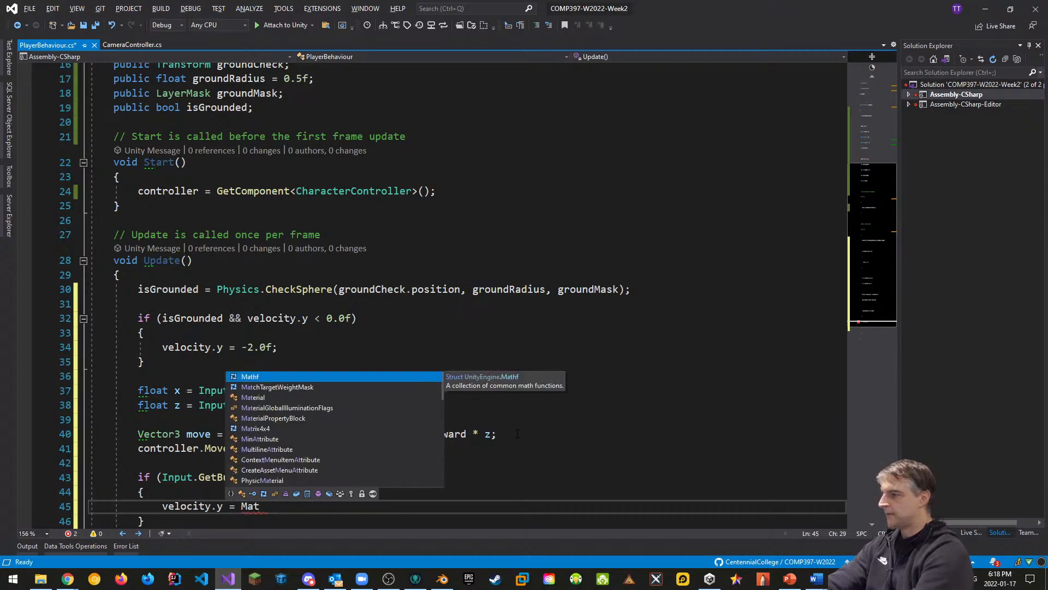
pyautogui.write('hf.Sqrt(')
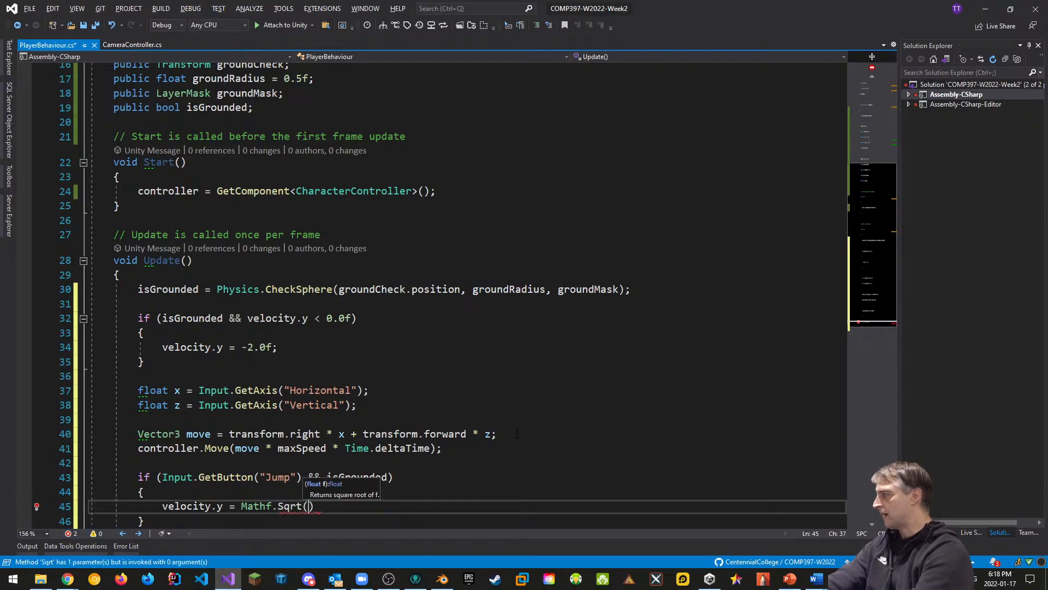
pyautogui.write('jumpHeight')
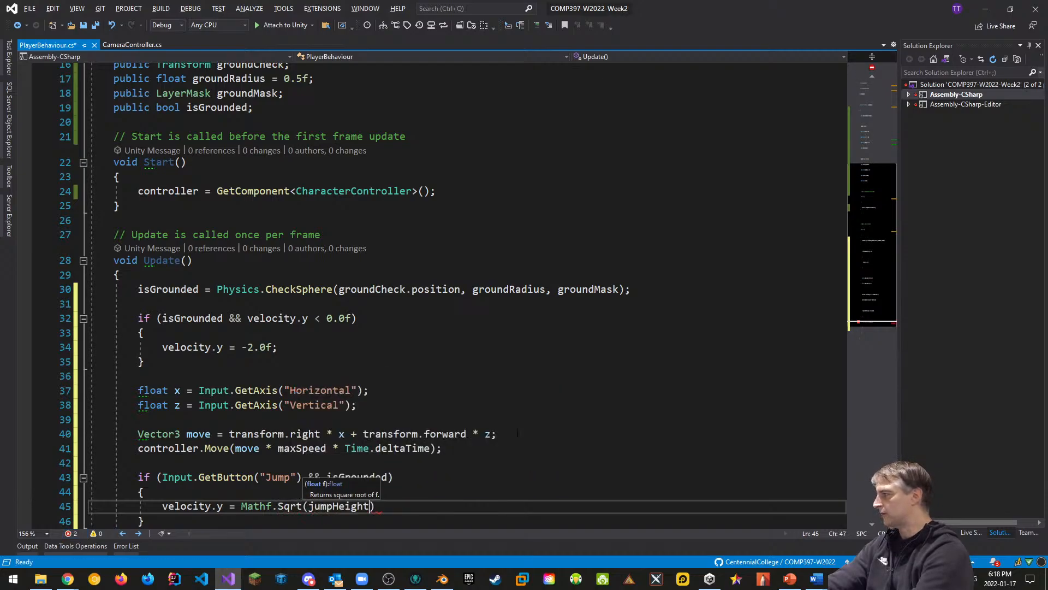
# Step: Multiply jumpHeight by -2.0f * gravity inside the Mathf.Sqrt call and end the statement with a semicolon
pyautogui.write(' * 2.0f')
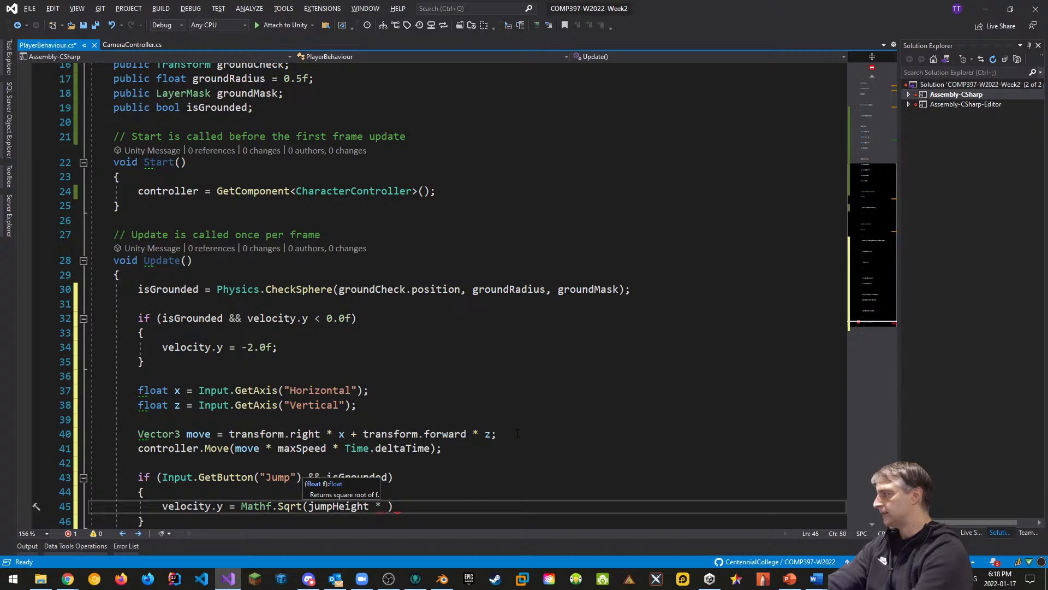
pyautogui.press('BackSpace')
pyautogui.press('BackSpace')
pyautogui.press('BackSpace')
pyautogui.press('BackSpace')
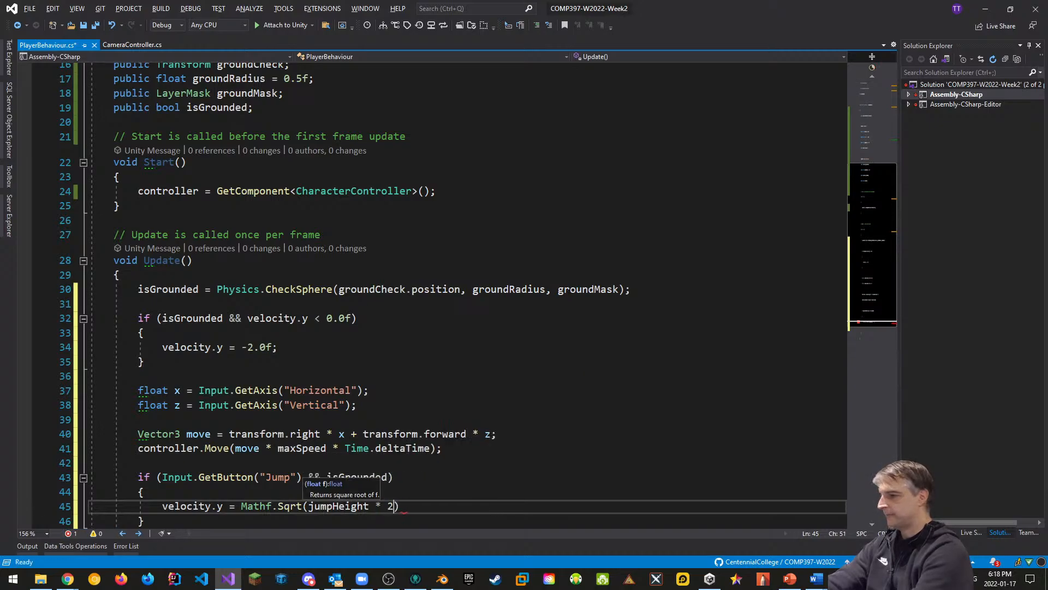
pyautogui.write('-2.')
pyautogui.write('0f * g')
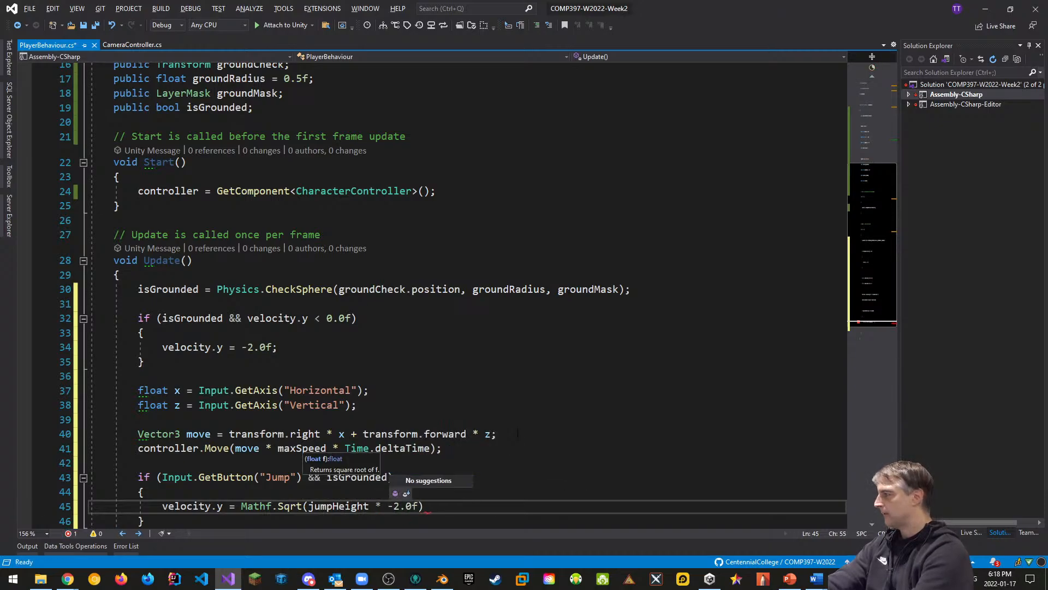
pyautogui.write('ravity')
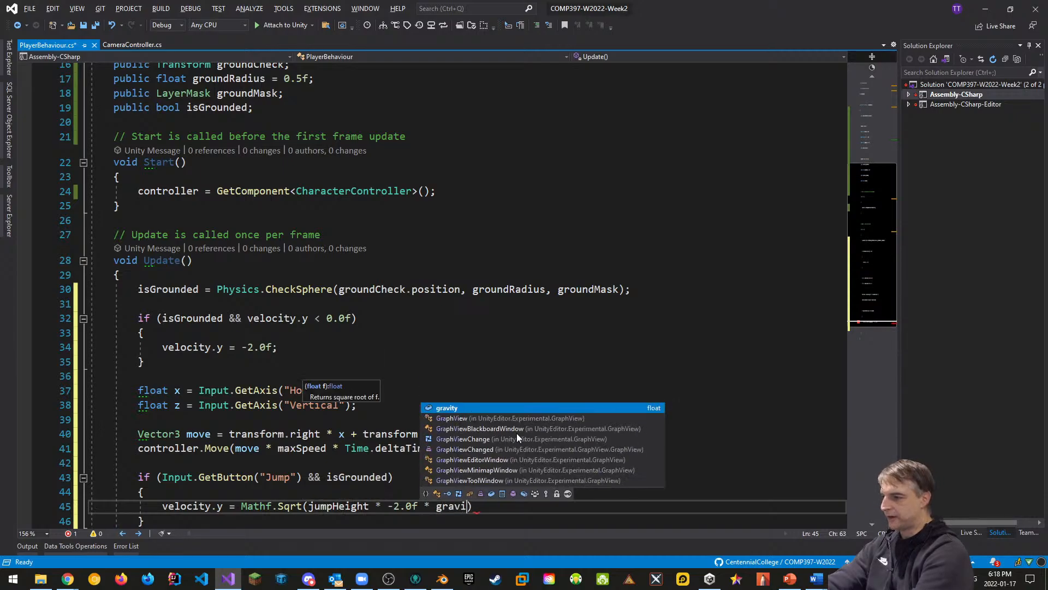
pyautogui.write(')')
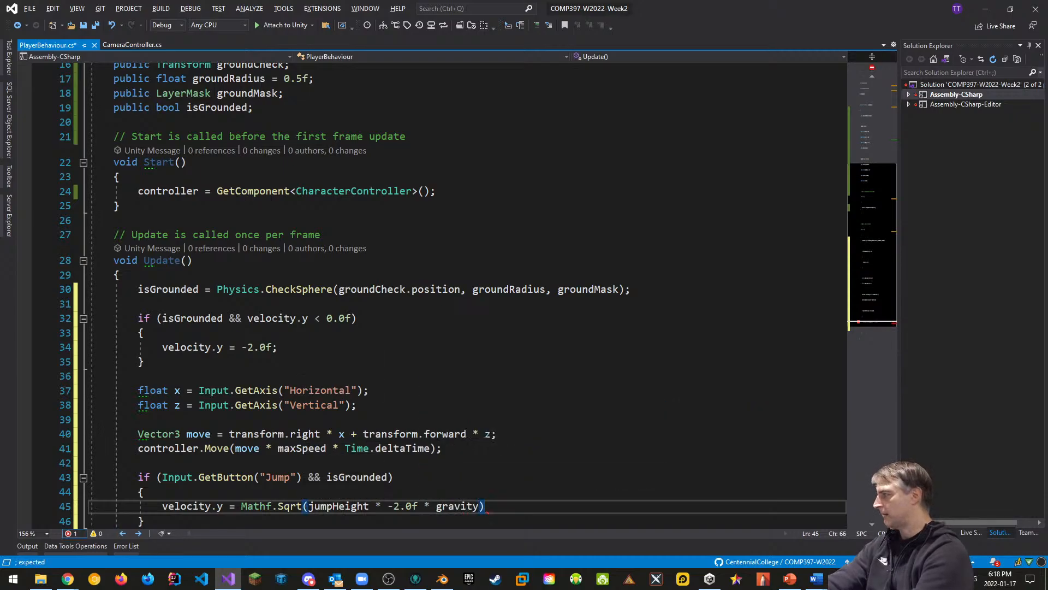
pyautogui.write(';')
pyautogui.press('Return')
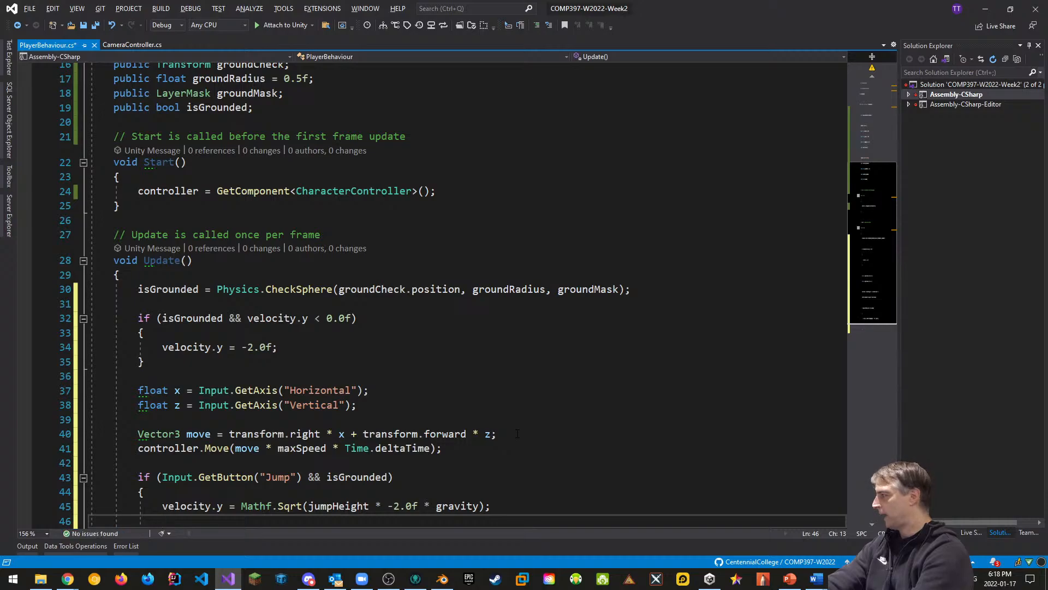
pyautogui.write('j')
pyautogui.press('BackSpace')
pyautogui.press('BackSpace')
pyautogui.press('BackSpace')
pyautogui.press('BackSpace')
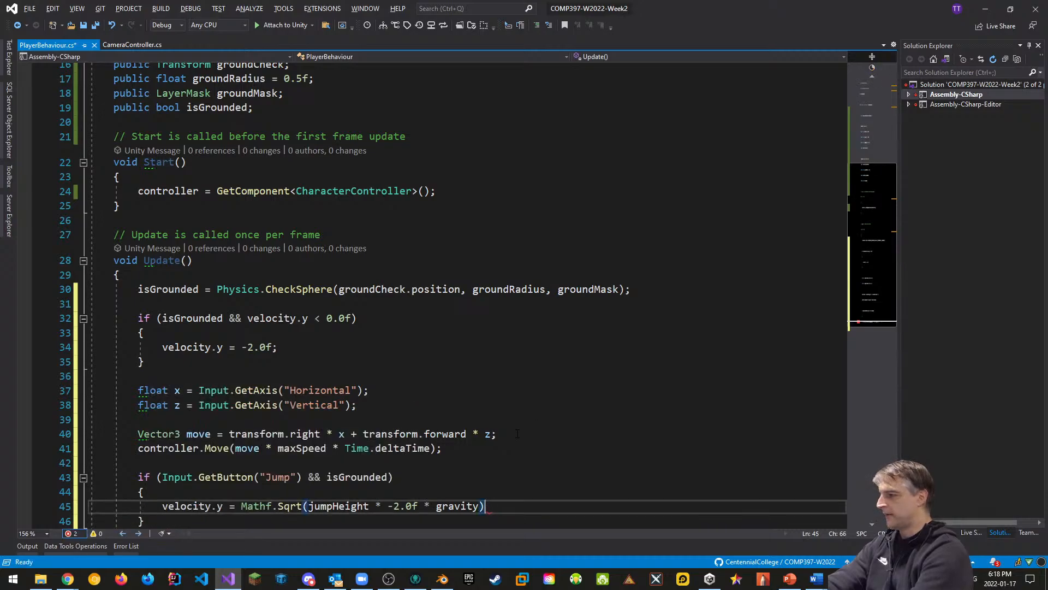
pyautogui.write(';')
# Step: Below the jump block, after a blank line, add the statement velocity.y += gravity * Time.deltaTime;
pyautogui.scroll(-2, 473, 352)
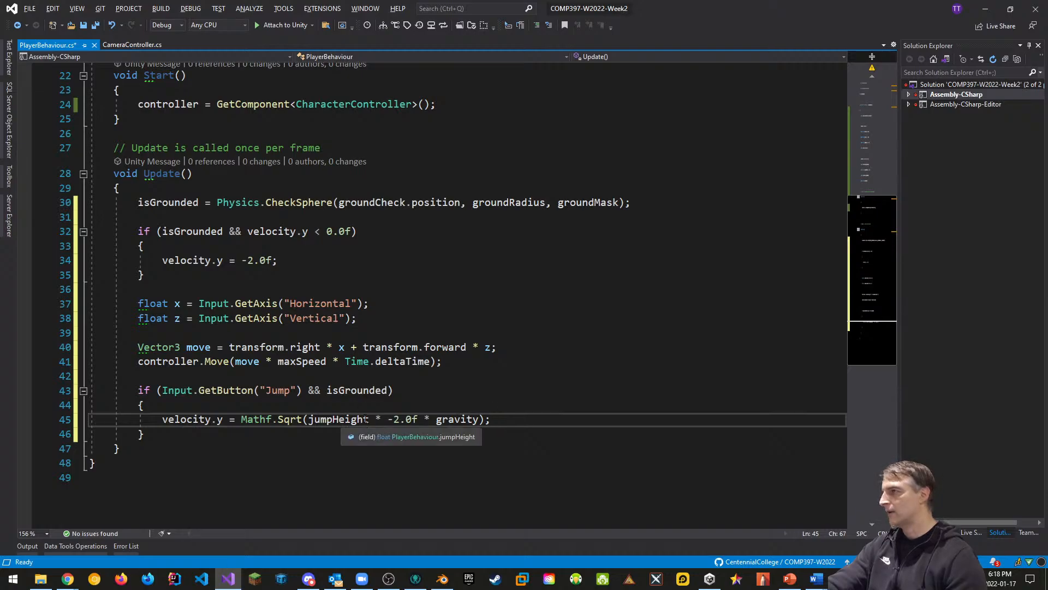
pyautogui.scroll(7, 366, 418)
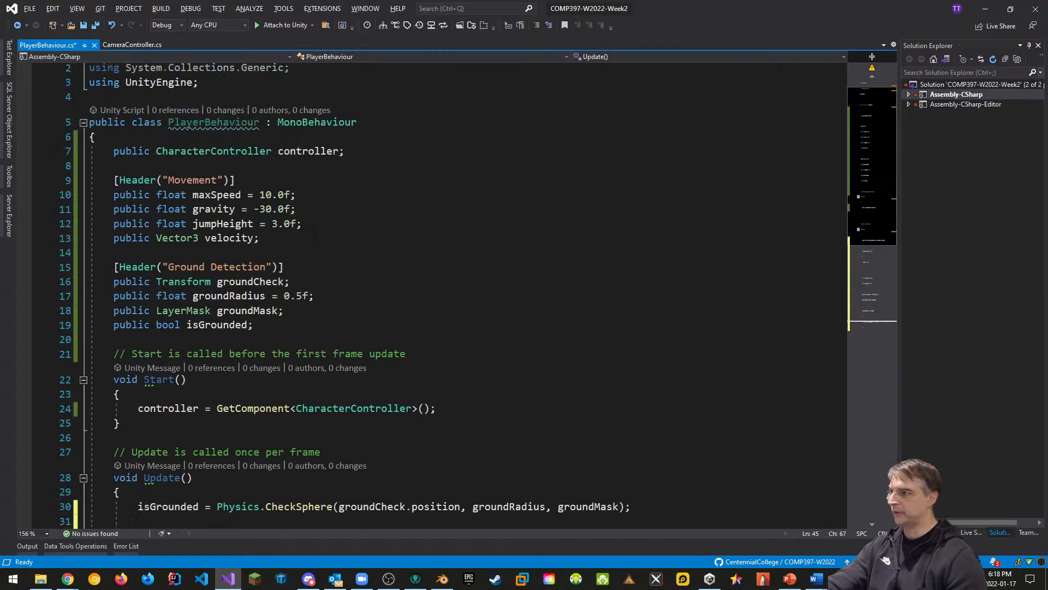
pyautogui.scroll(-6, 386, 423)
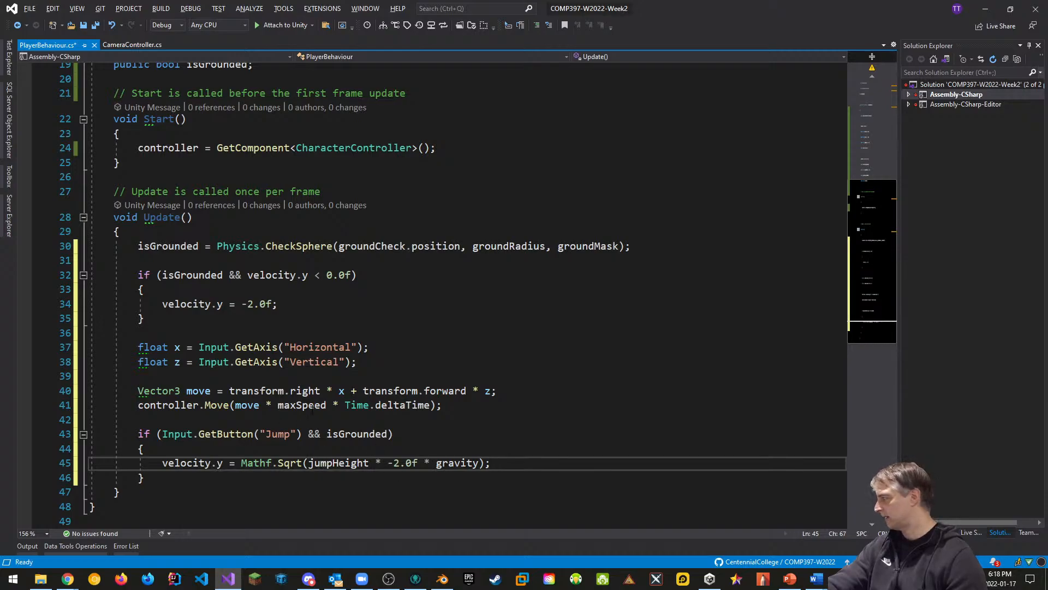
pyautogui.scroll(-1, 164, 435)
pyautogui.click(164, 435)
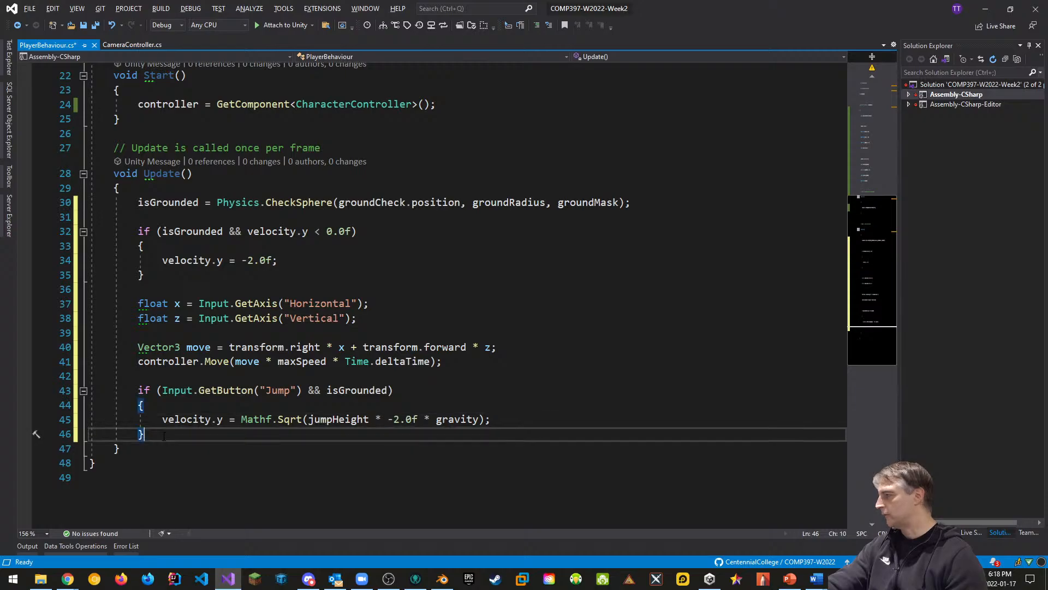
pyautogui.press('Return')
pyautogui.press('Return')
pyautogui.write('vel')
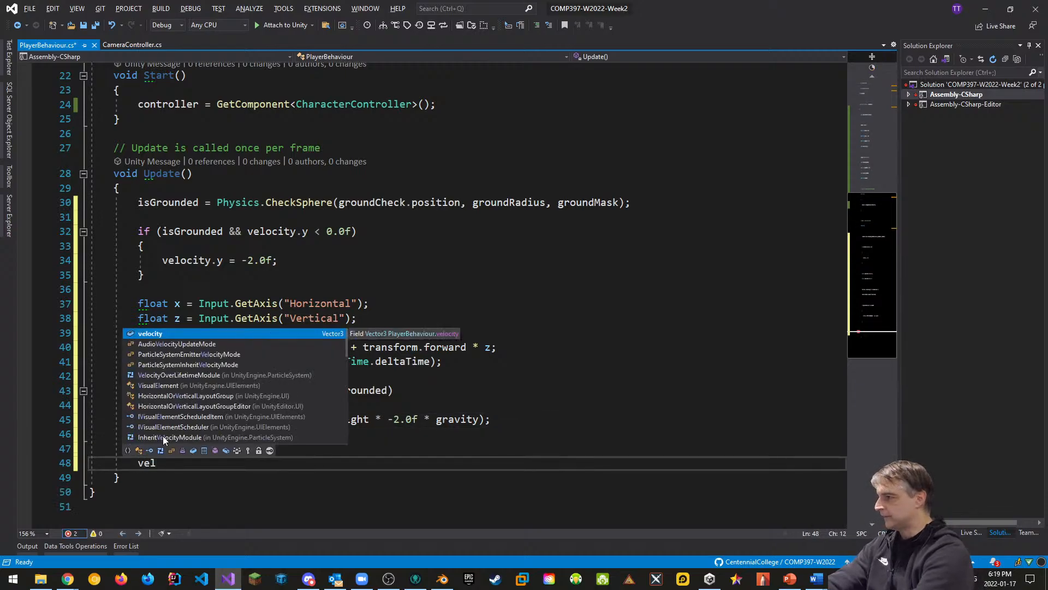
pyautogui.write('ocity.y')
pyautogui.press('Escape')
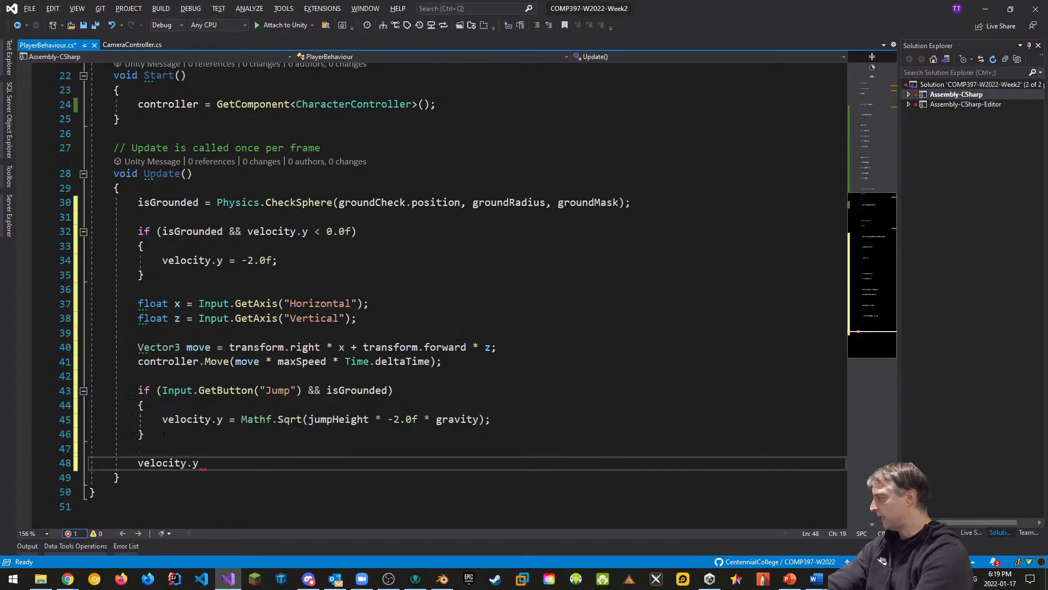
pyautogui.write('+=')
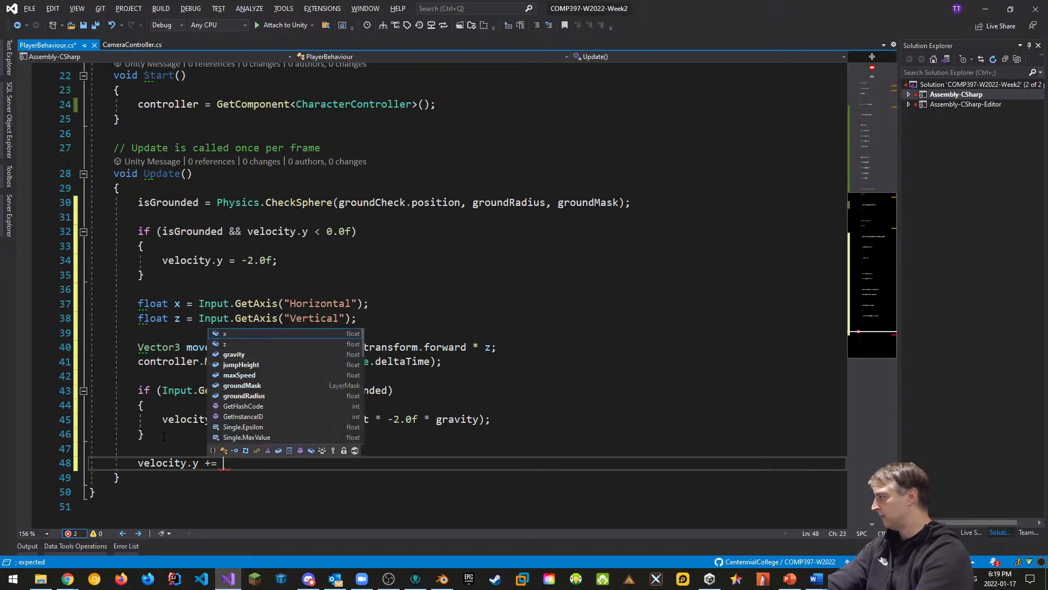
pyautogui.write(' gravity ')
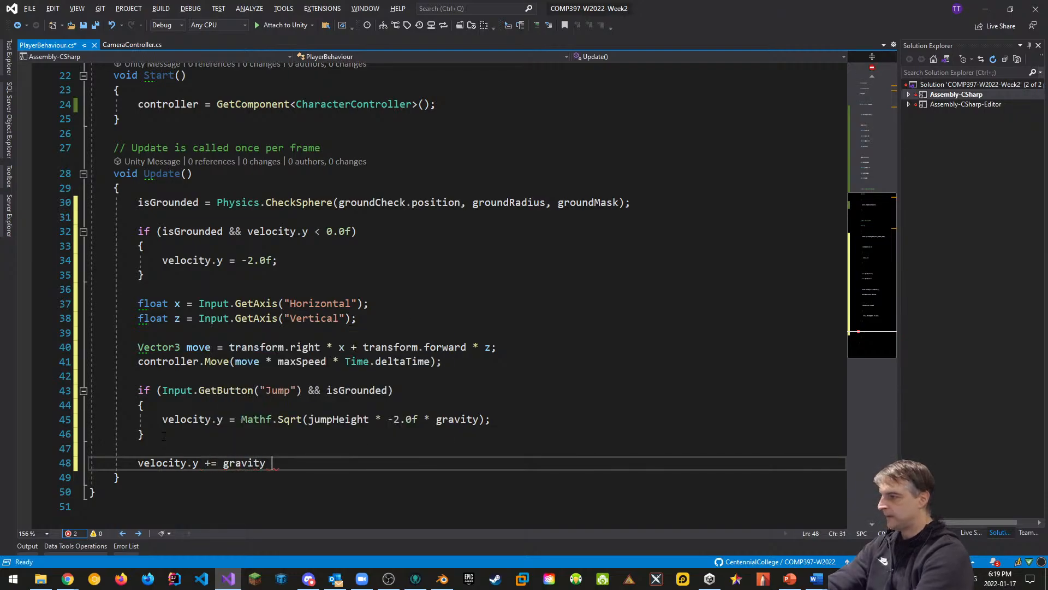
pyautogui.write('* Time.dl')
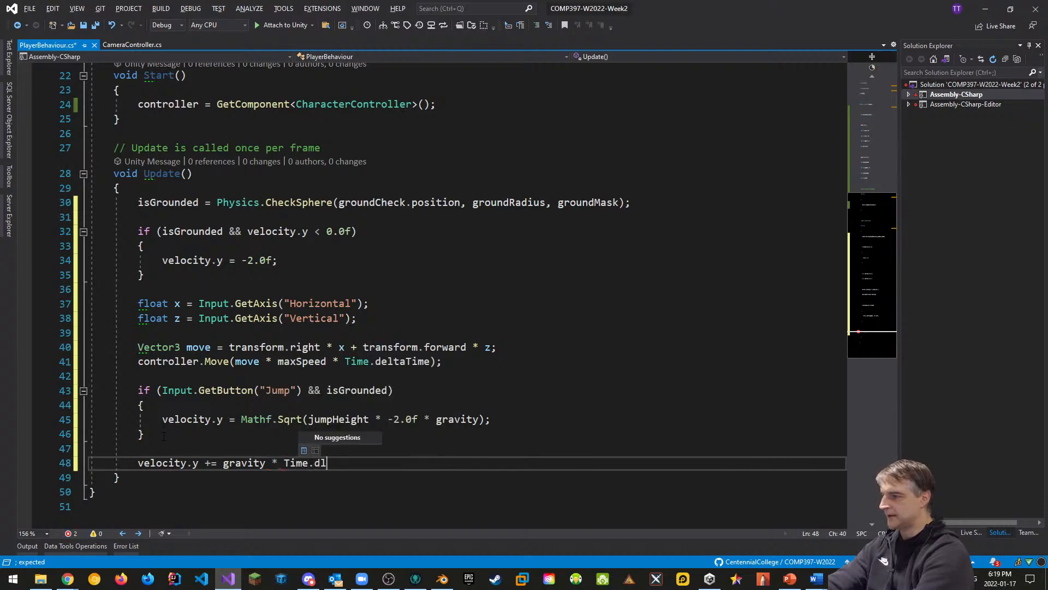
pyautogui.press('BackSpace')
pyautogui.write('eltaTime;')
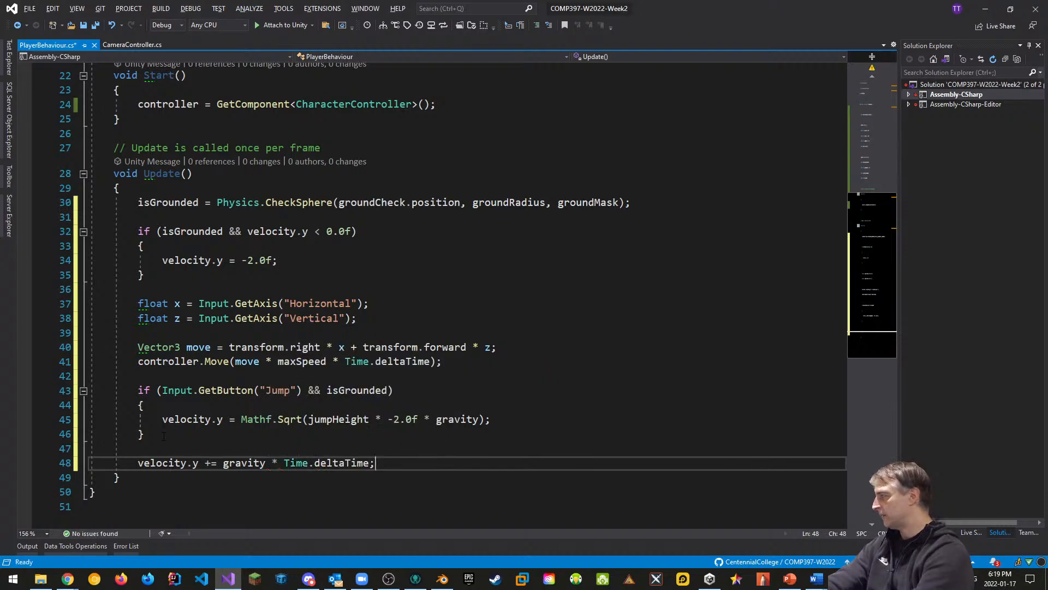
# Step: After a blank line below the gravity statement, call controller.Move with velocity * Time.deltaTime and end it with a semicolon
pyautogui.press('Return')
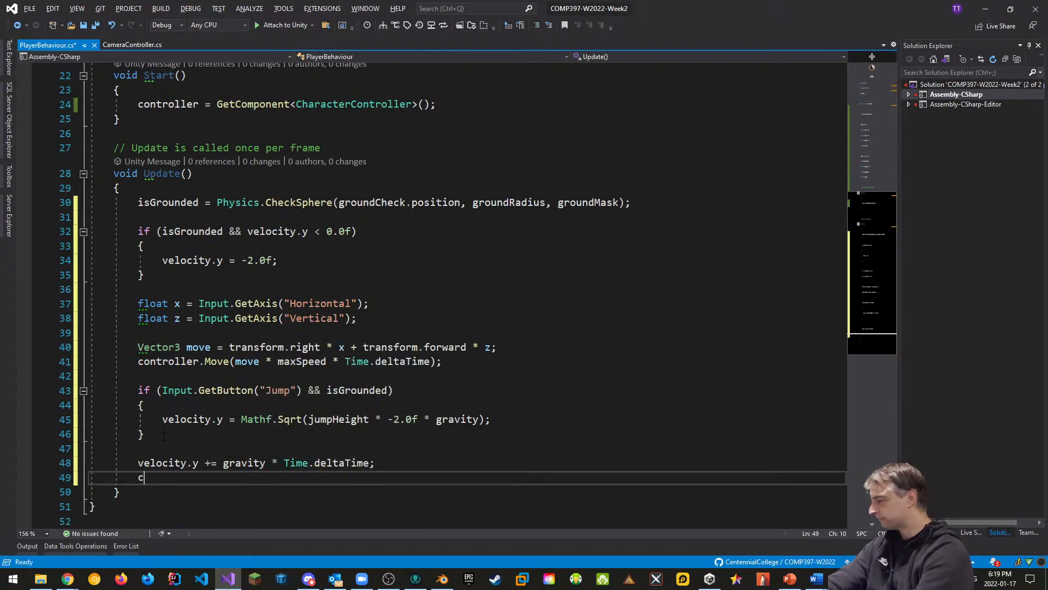
pyautogui.write('cont')
pyautogui.press('BackSpace')
pyautogui.press('BackSpace')
pyautogui.press('BackSpace')
pyautogui.press('BackSpace')
pyautogui.press('Return')
pyautogui.write('co')
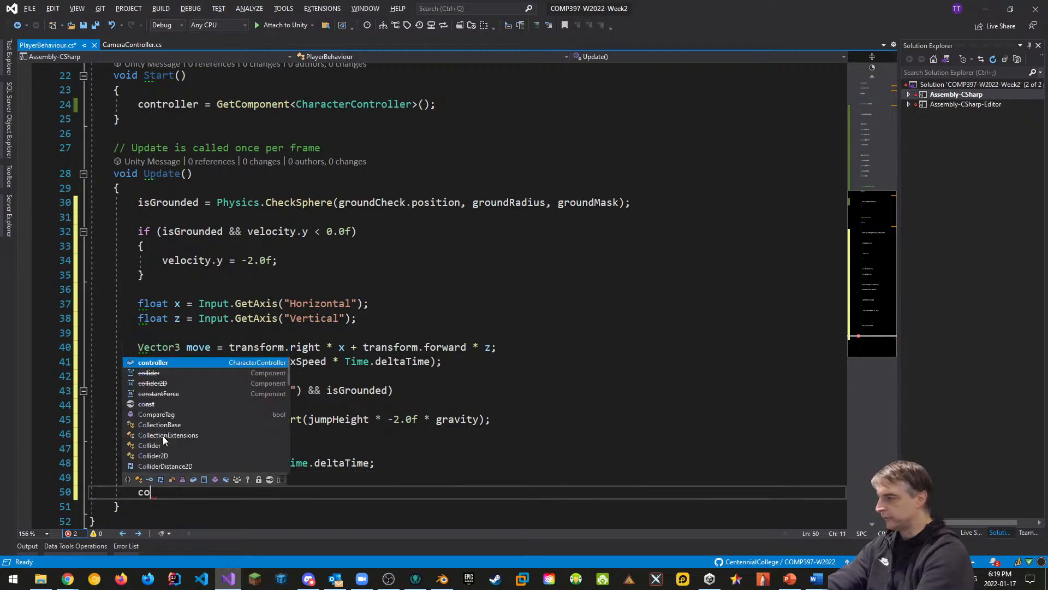
pyautogui.write('ntroller.move((')
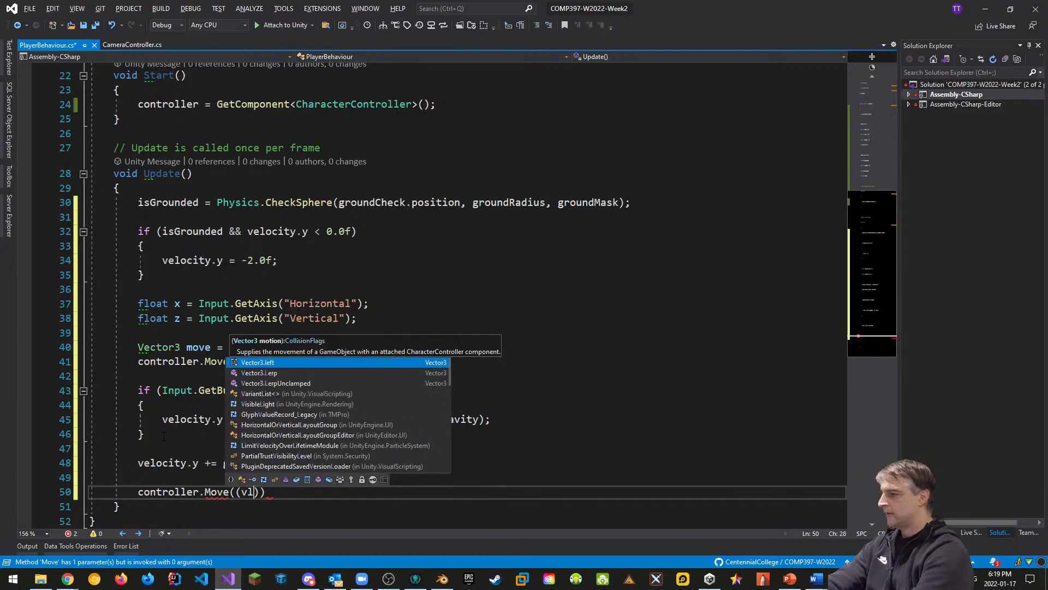
pyautogui.write('e')
pyautogui.press('BackSpace')
pyautogui.press('BackSpace')
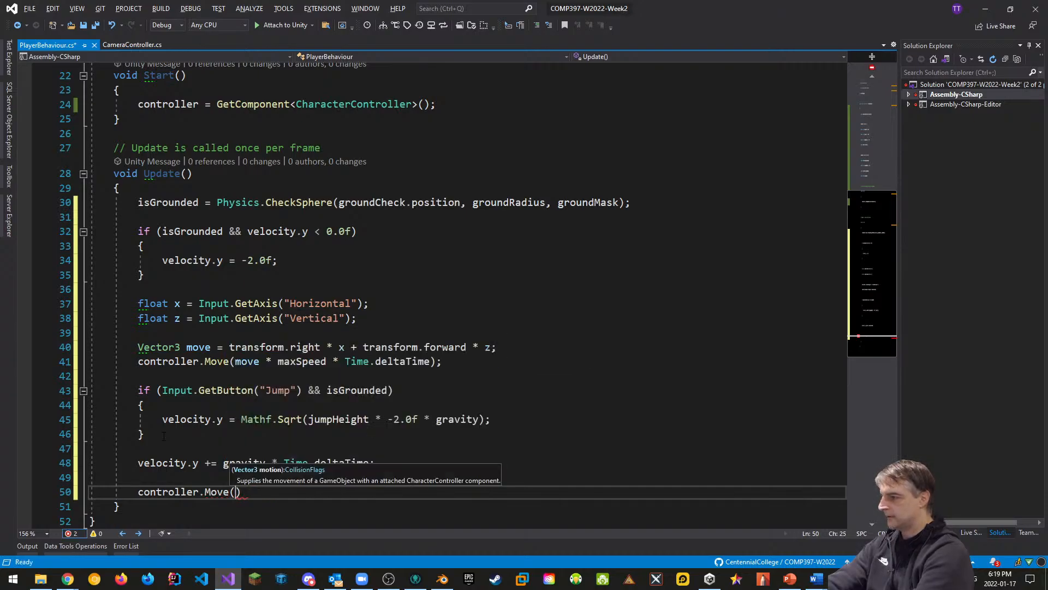
pyautogui.write('velocity')
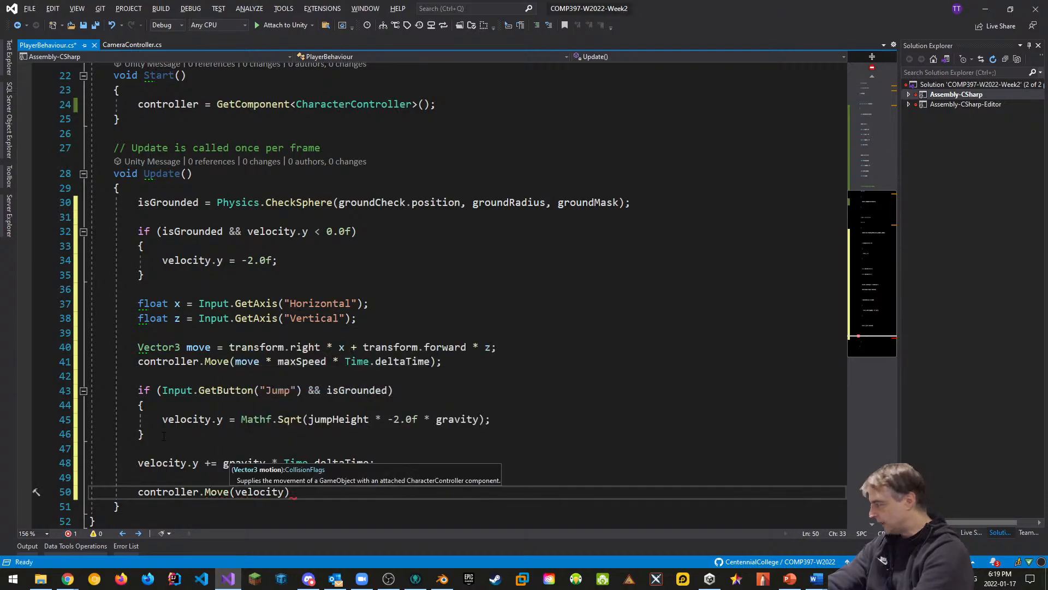
pyautogui.write('  * Time.de')
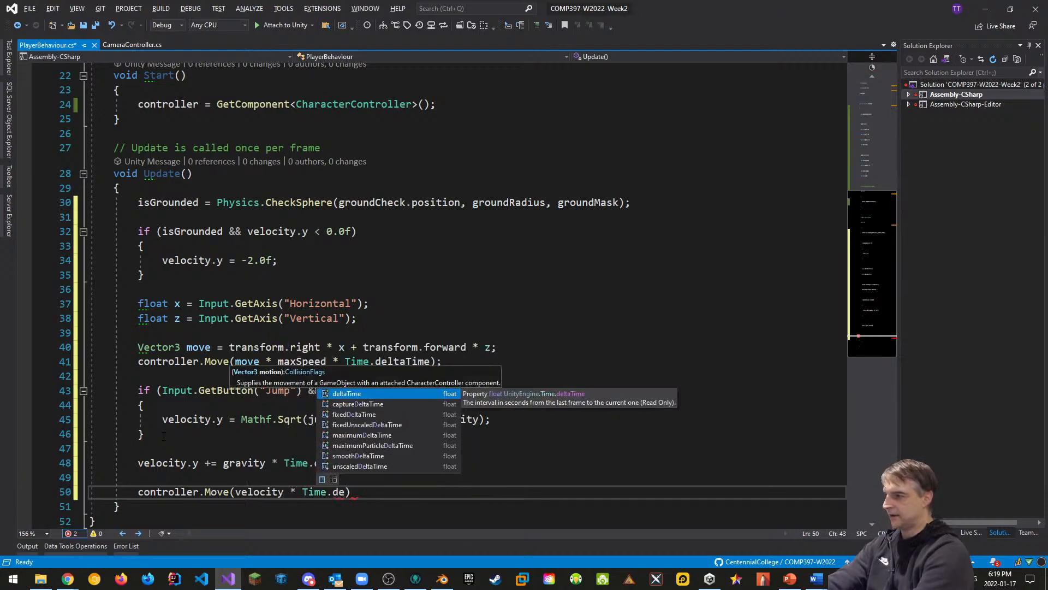
pyautogui.write('ltaTime);')
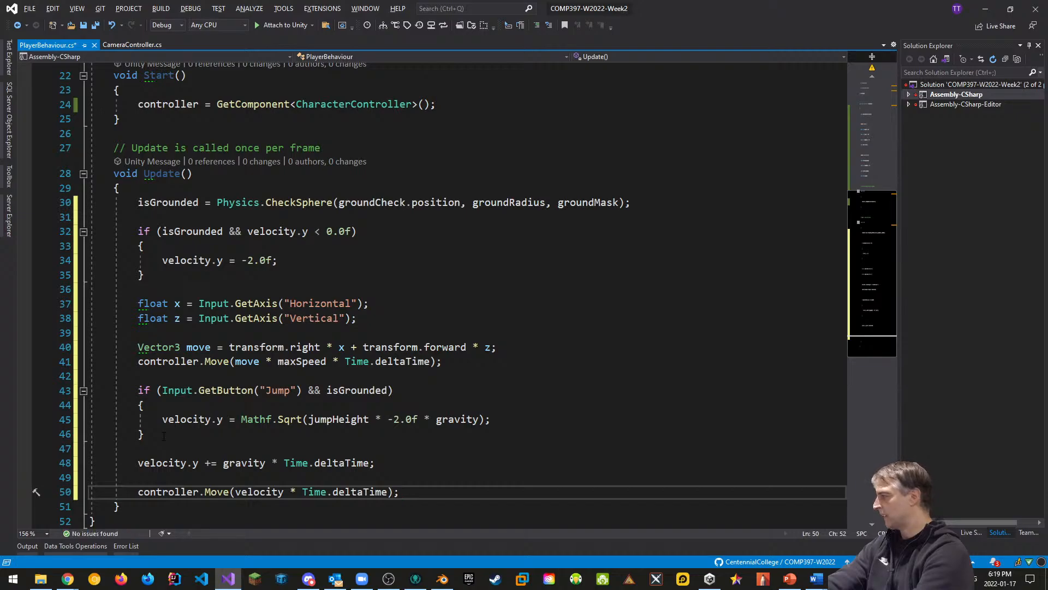
pyautogui.press('Return')
pyautogui.press('Return')
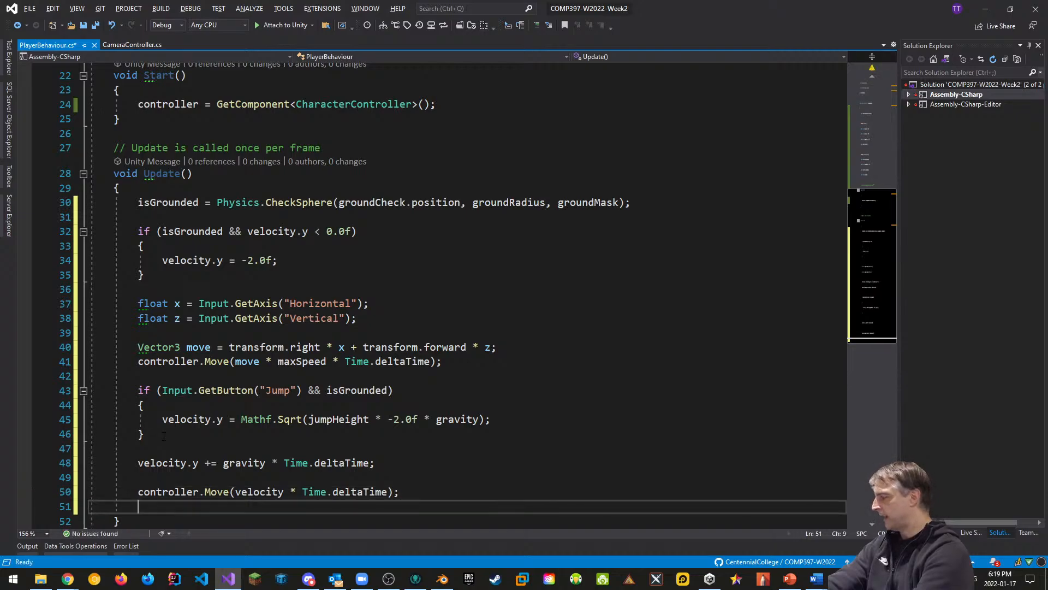
pyautogui.write('if(')
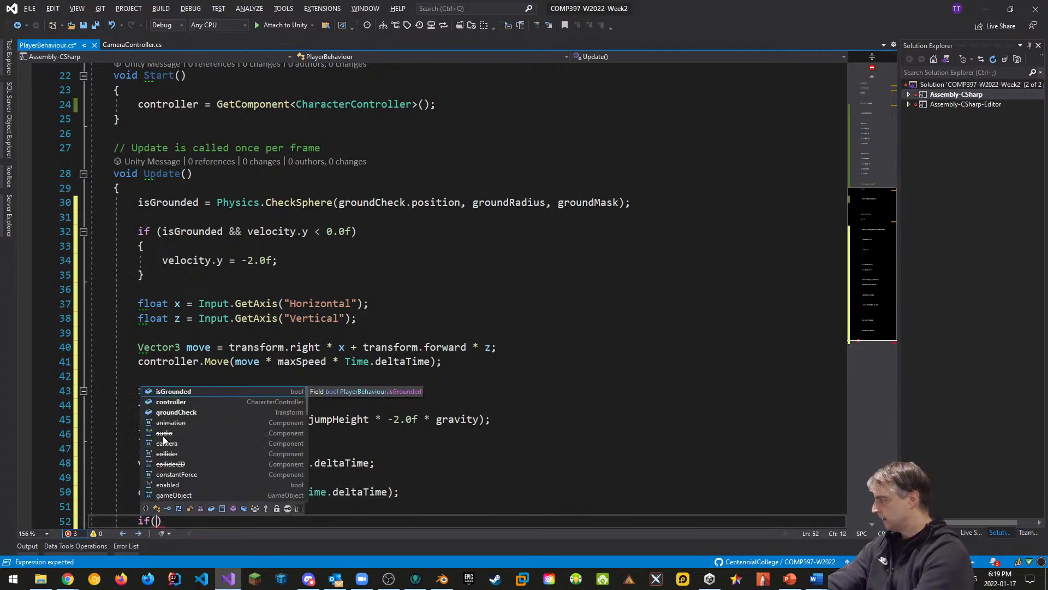
pyautogui.write('Input')
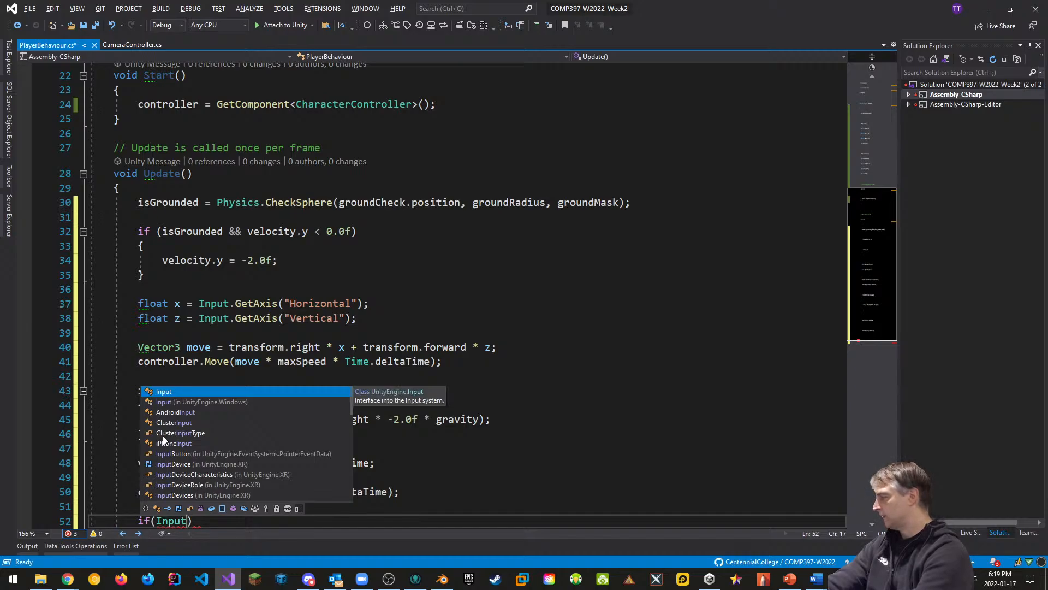
pyautogui.click(637, 404)
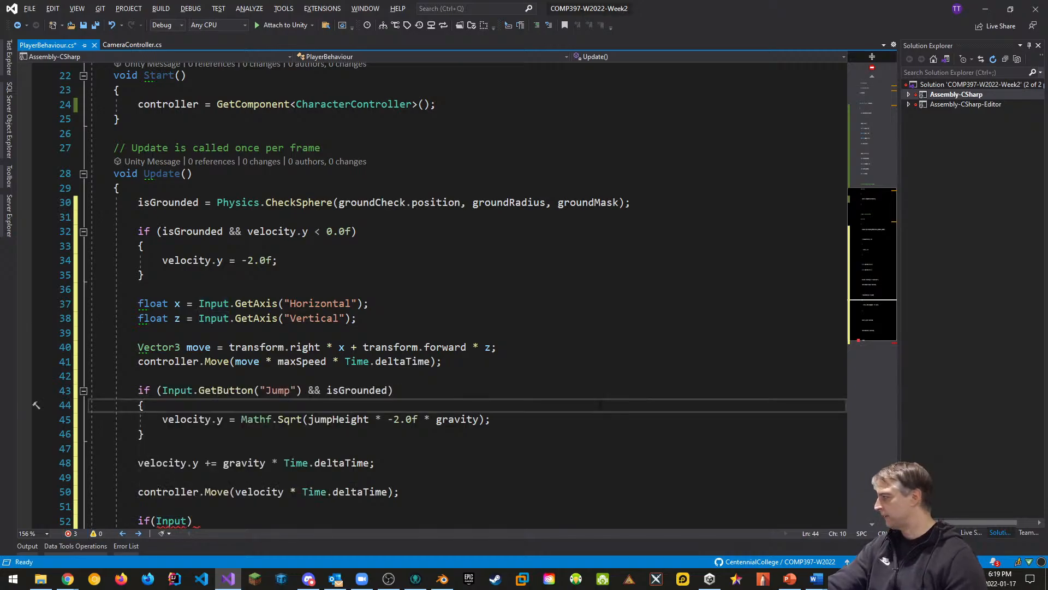
pyautogui.scroll(-1, 638, 404)
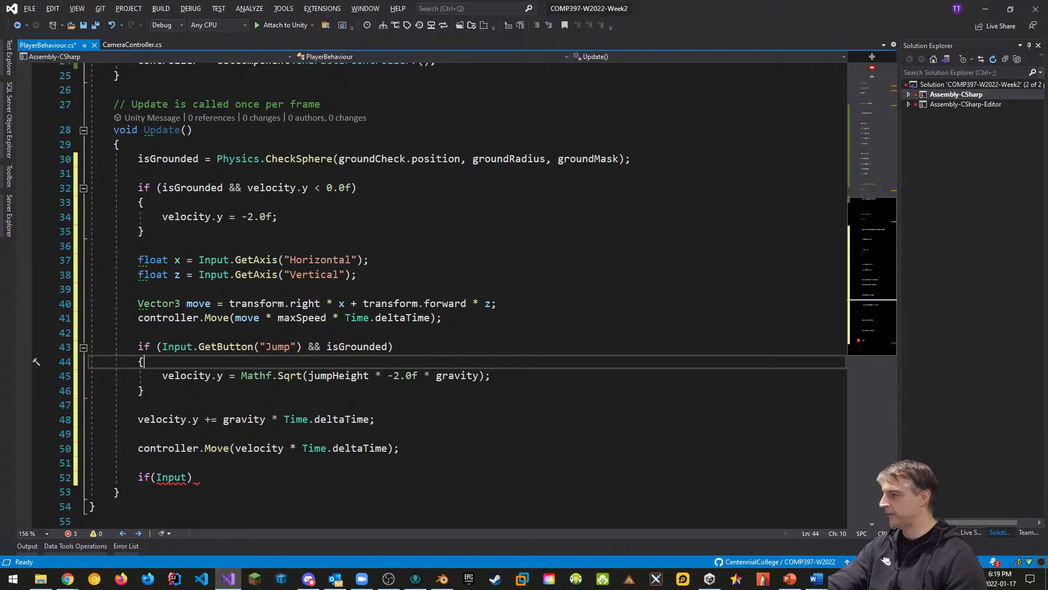
pyautogui.moveTo(198, 477); pyautogui.dragTo(33, 477)
pyautogui.press('BackSpace')
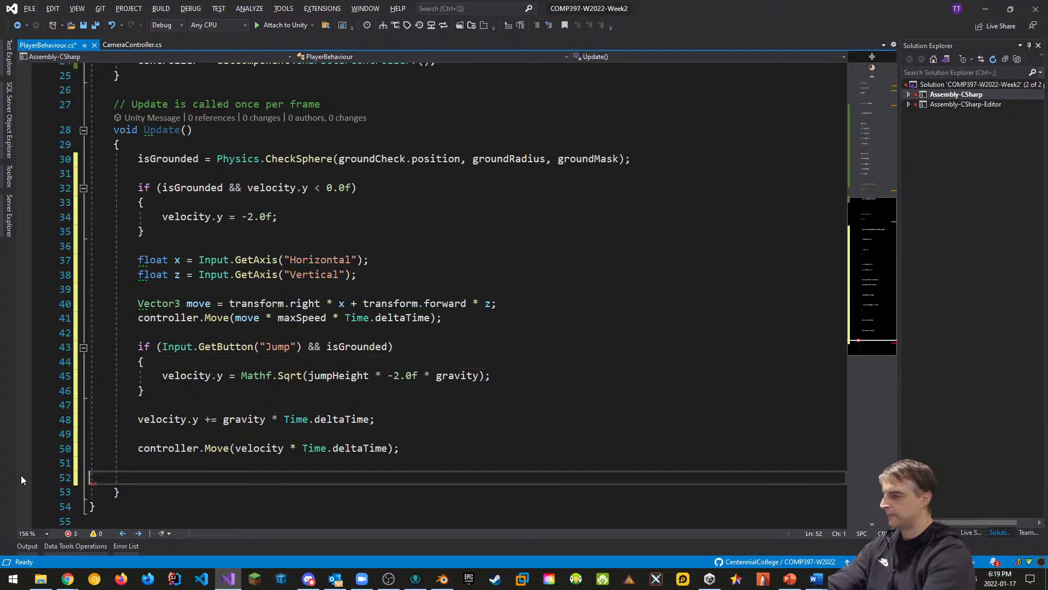
pyautogui.press('BackSpace')
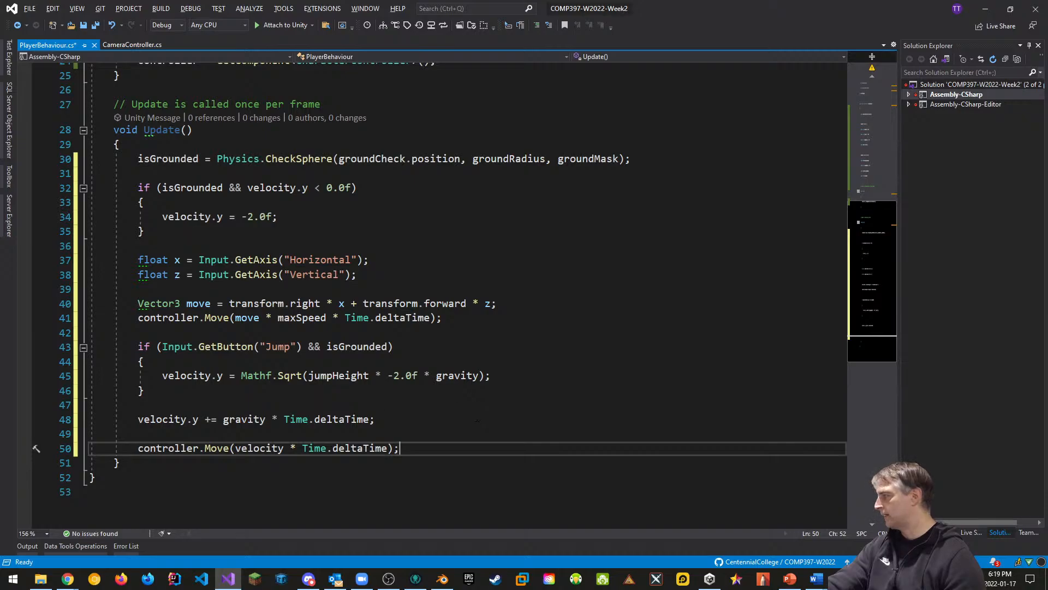
# Step: Below the Update method, after a blank line, add an empty void OnDrawGizmos() method with its braces
pyautogui.click(169, 464)
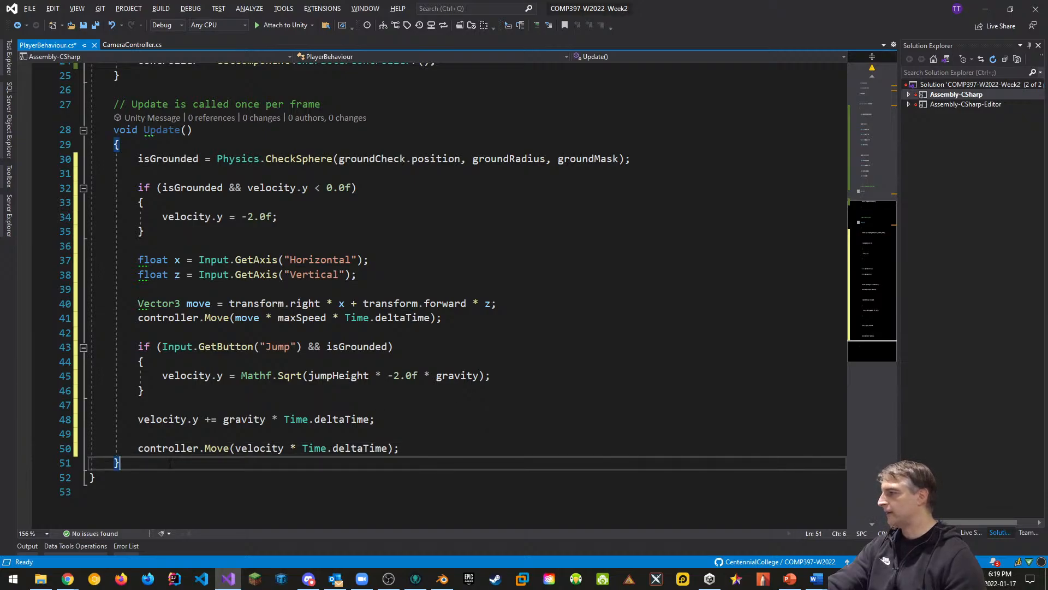
pyautogui.press('Return')
pyautogui.press('Return')
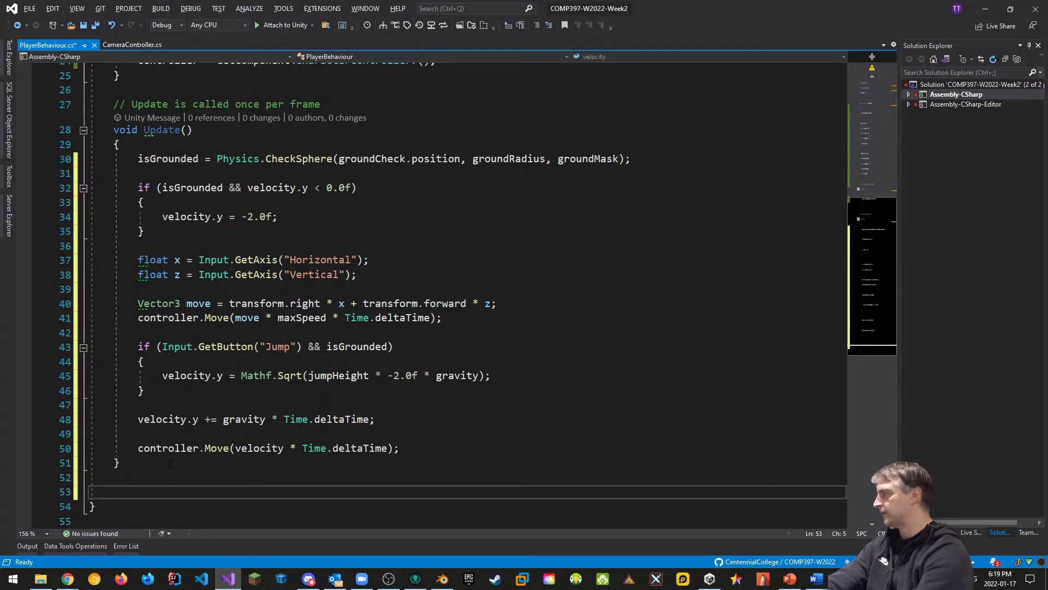
pyautogui.write('void ')
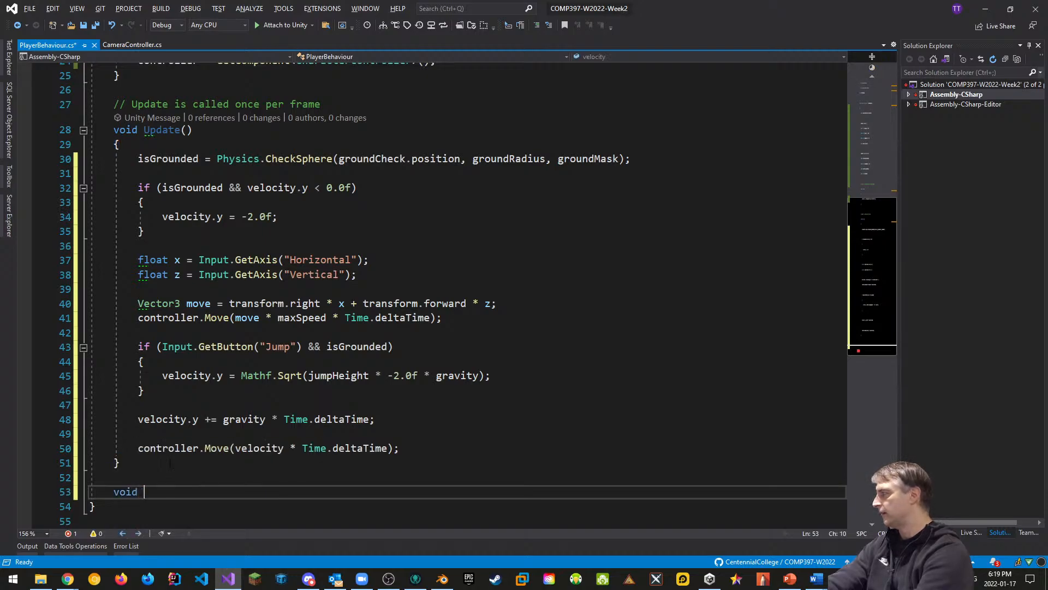
pyautogui.write('OnDrawGiz')
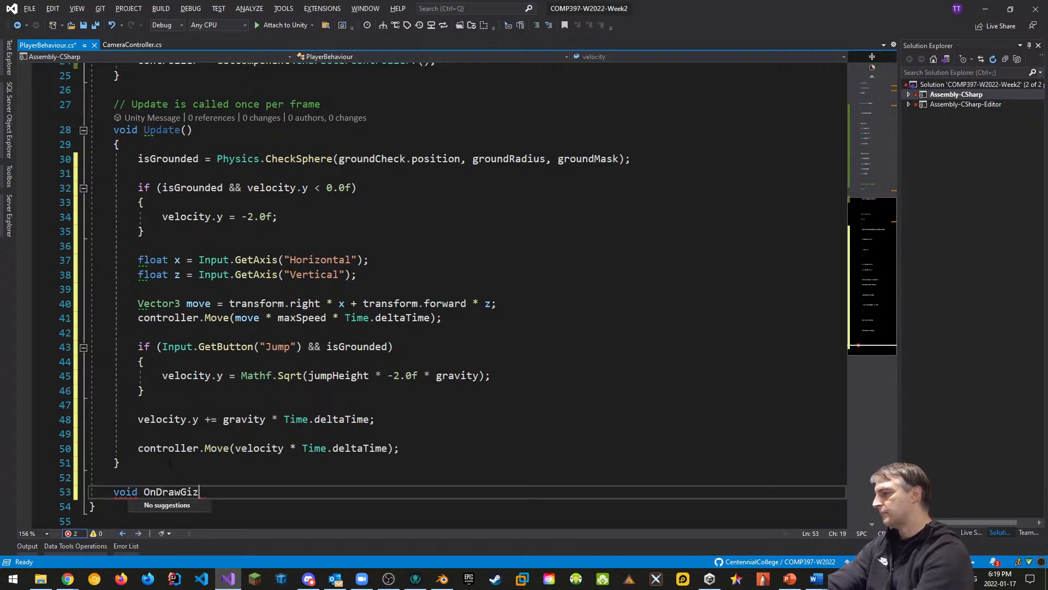
pyautogui.write('mos()')
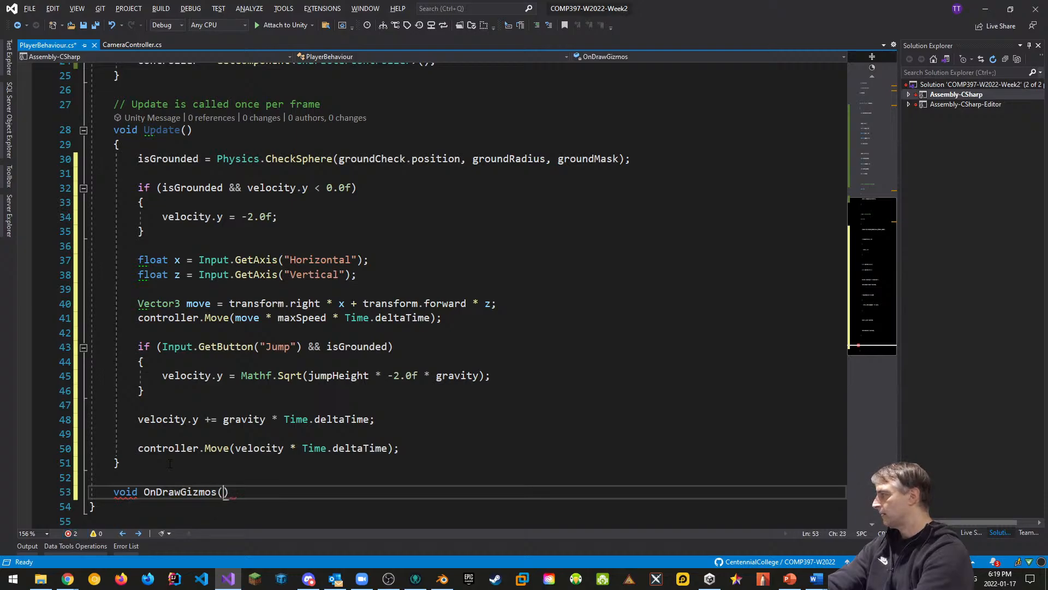
pyautogui.press('Return')
pyautogui.write('{')
pyautogui.press('Return')
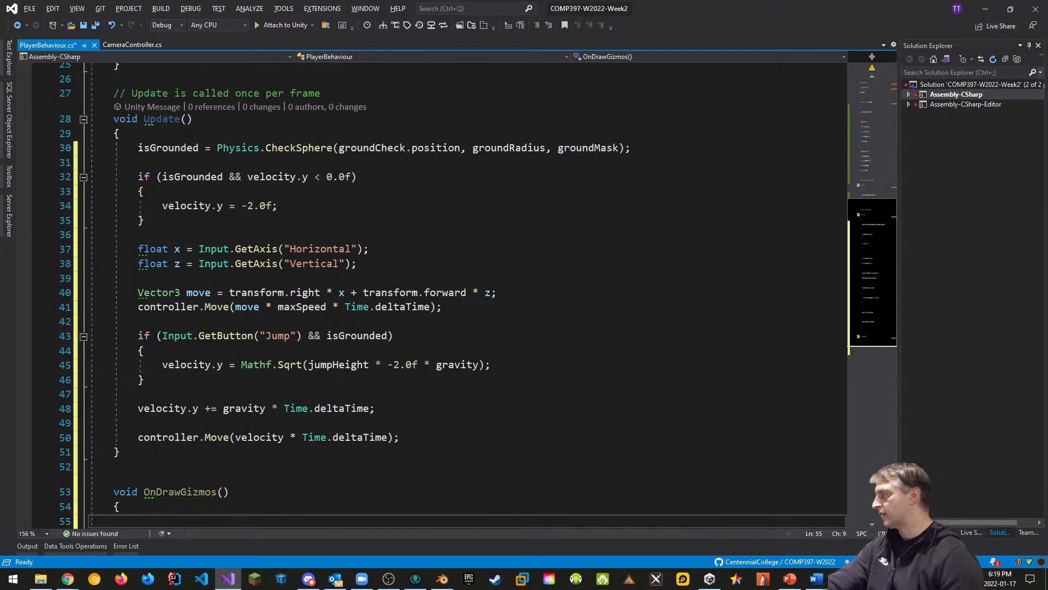
# Step: Inside OnDrawGizmos, add the statement Gizmos.color = Color.white;
pyautogui.scroll(-2, 170, 463)
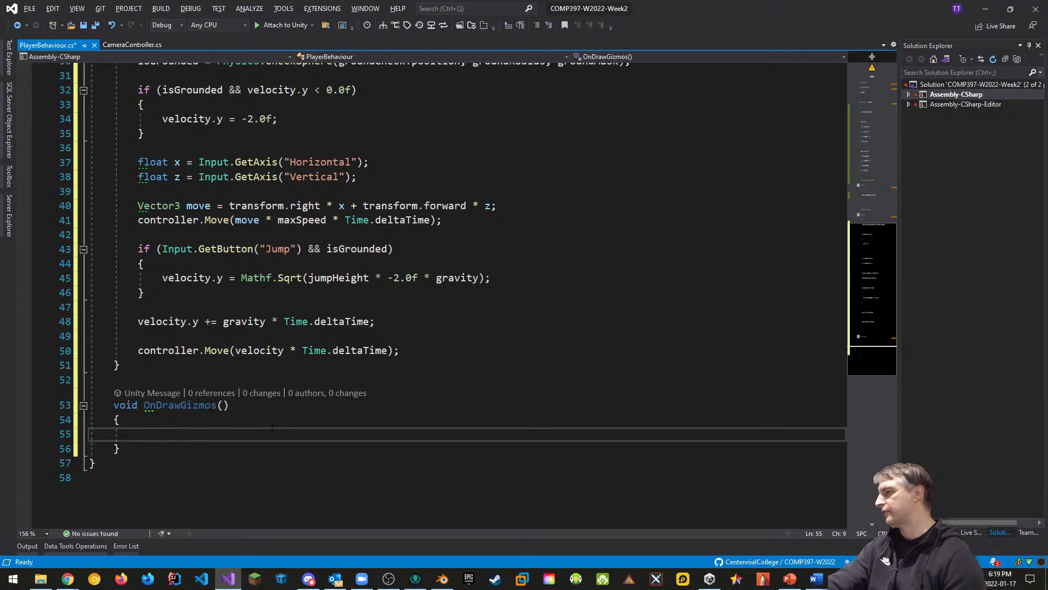
pyautogui.write('Giz')
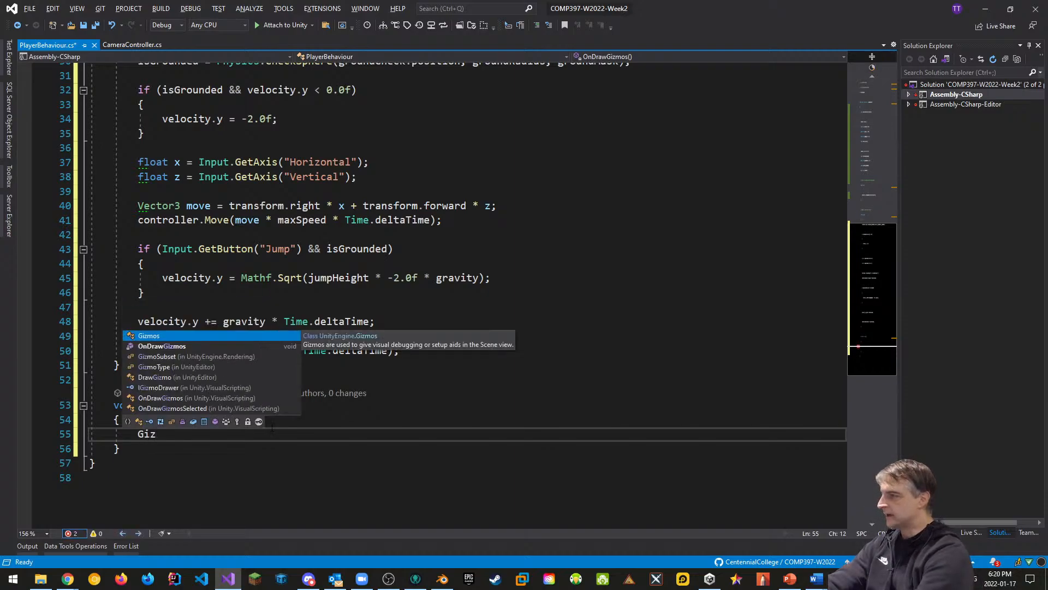
pyautogui.write('mos.color')
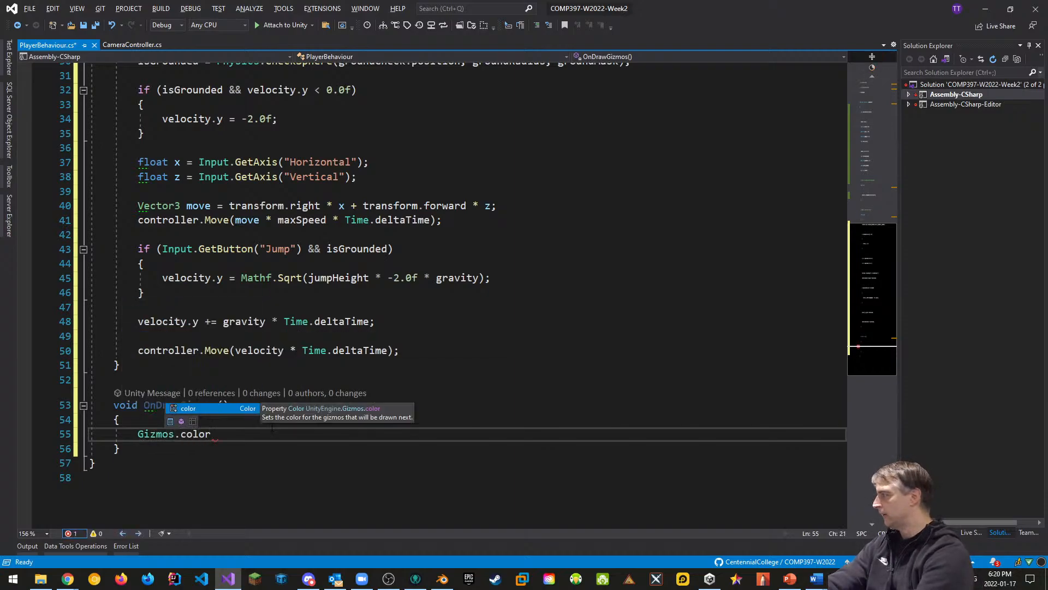
pyautogui.write(' = color')
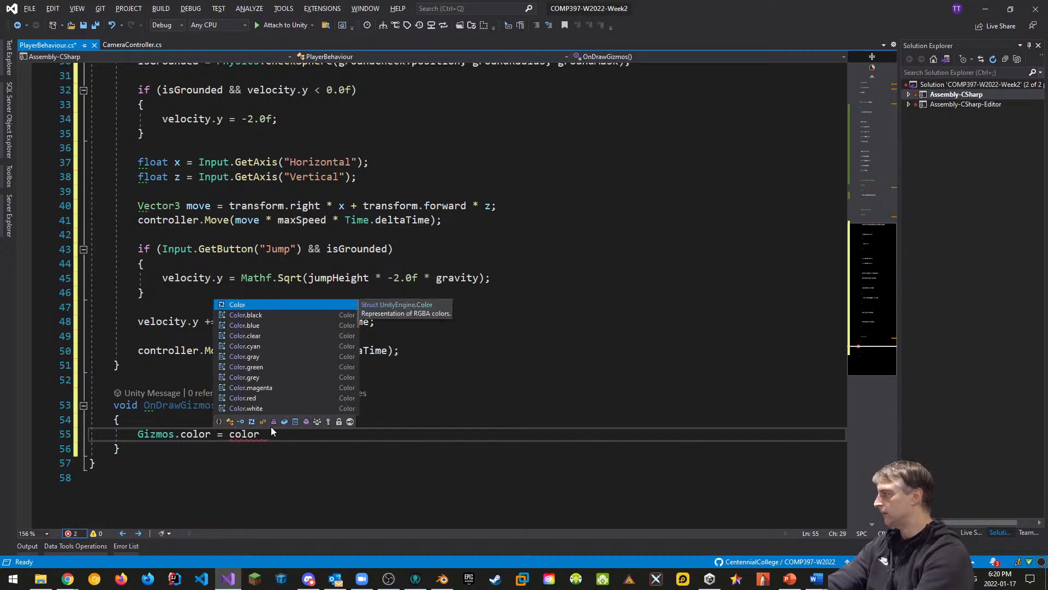
pyautogui.press('BackSpace')
pyautogui.press('BackSpace')
pyautogui.press('BackSpace')
pyautogui.press('BackSpace')
pyautogui.press('BackSpace')
pyautogui.write('Color')
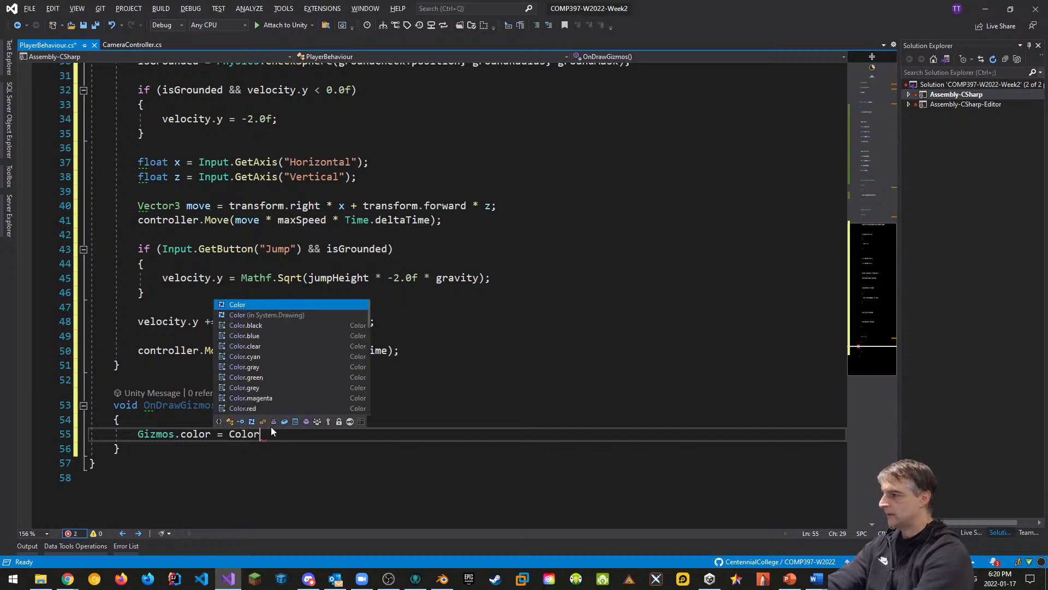
pyautogui.write('.white;')
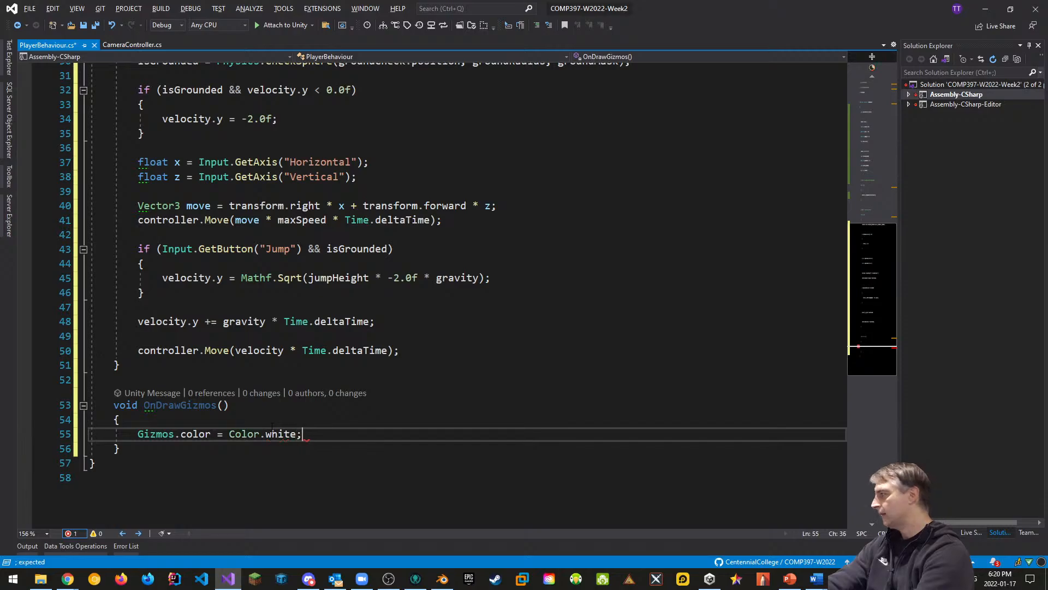
# Step: Below the color statement, call Gizmos.DrawWireSphere with groundCheck.position and groundRadius as its arguments
pyautogui.press('Return')
pyautogui.write('Gizmos')
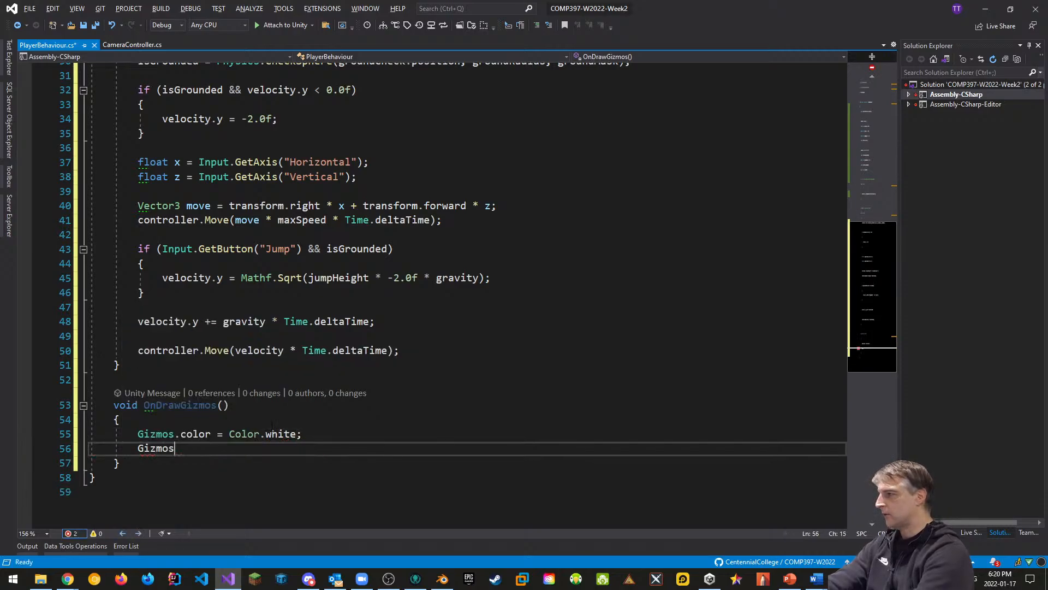
pyautogui.write('.draww')
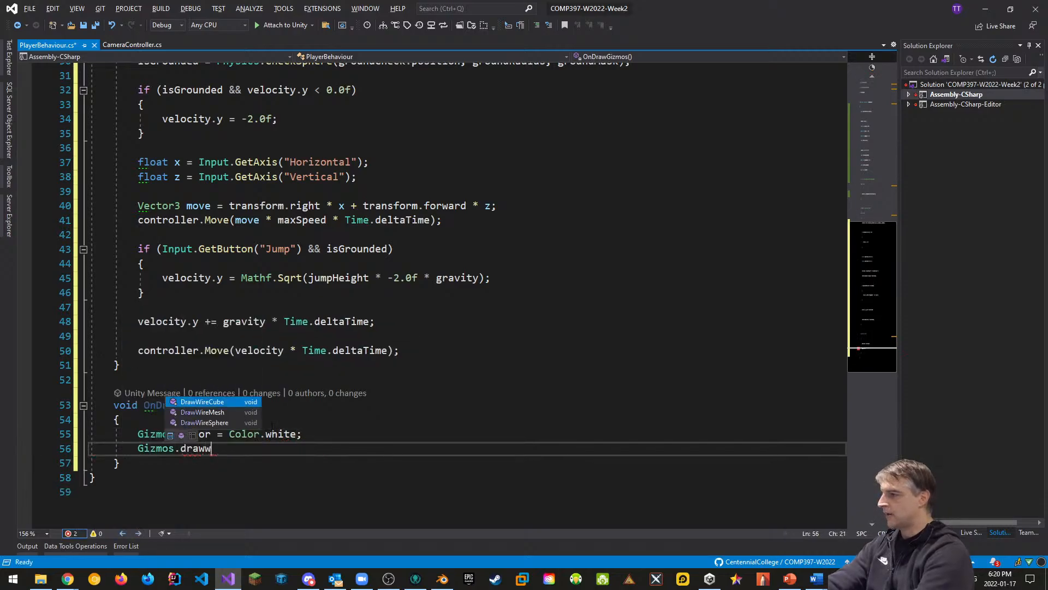
pyautogui.write('ires')
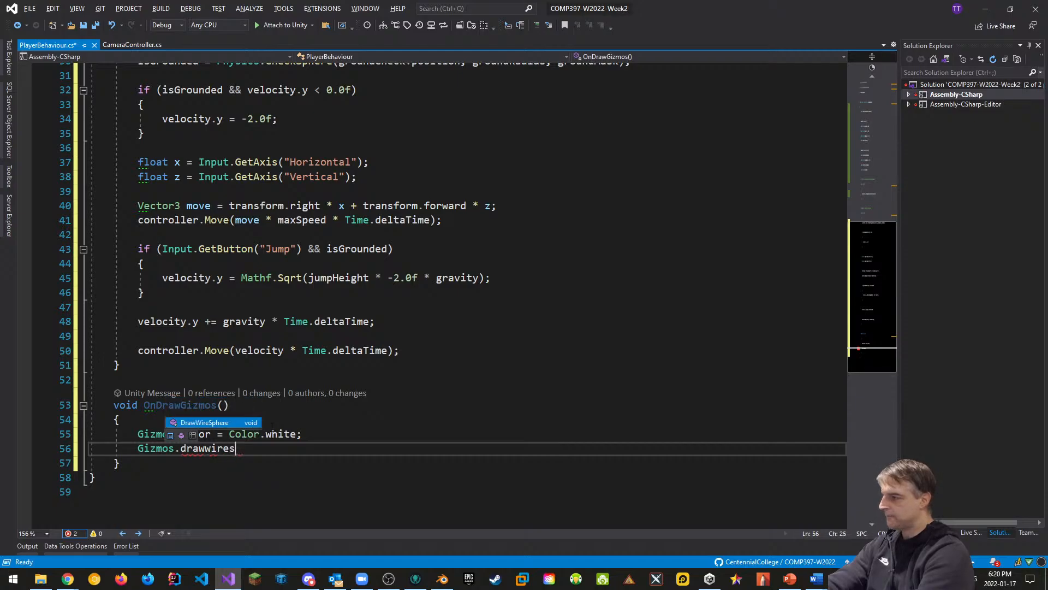
pyautogui.write('(')
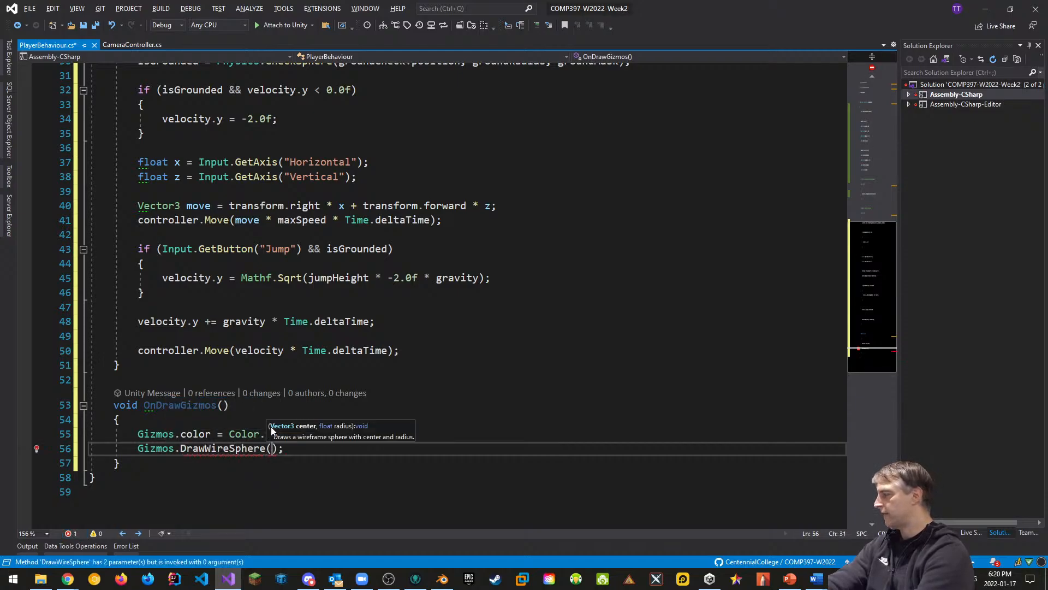
pyautogui.write('groundCheck')
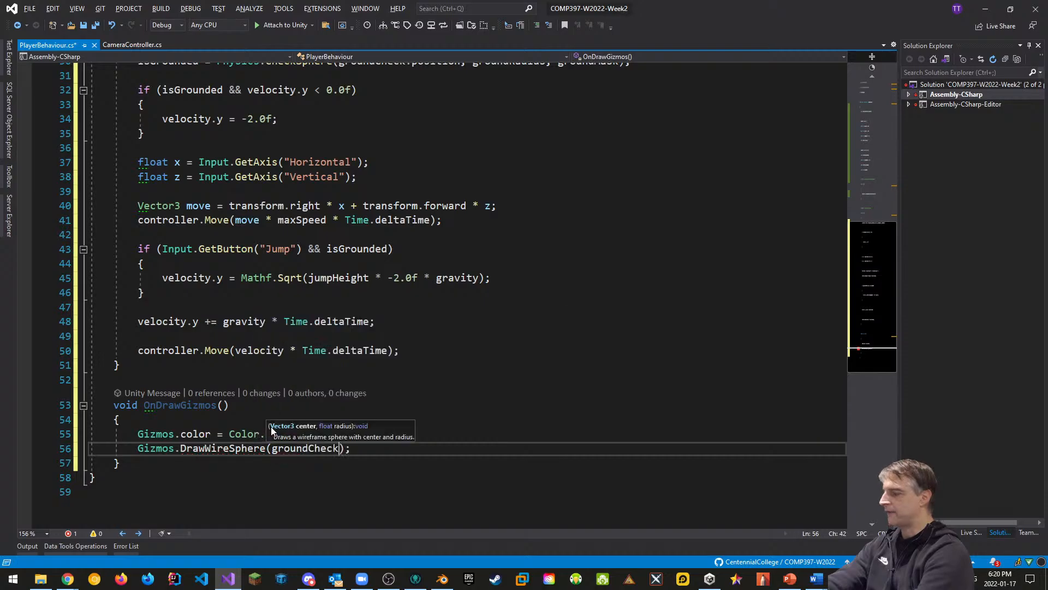
pyautogui.write('.pos')
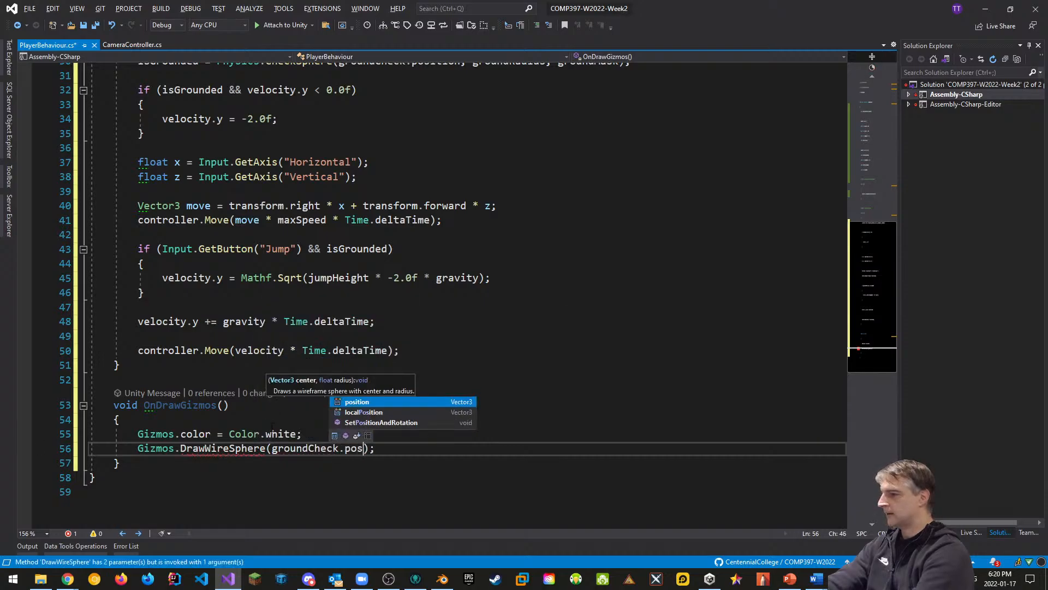
pyautogui.press('Tab')
pyautogui.write(', grou')
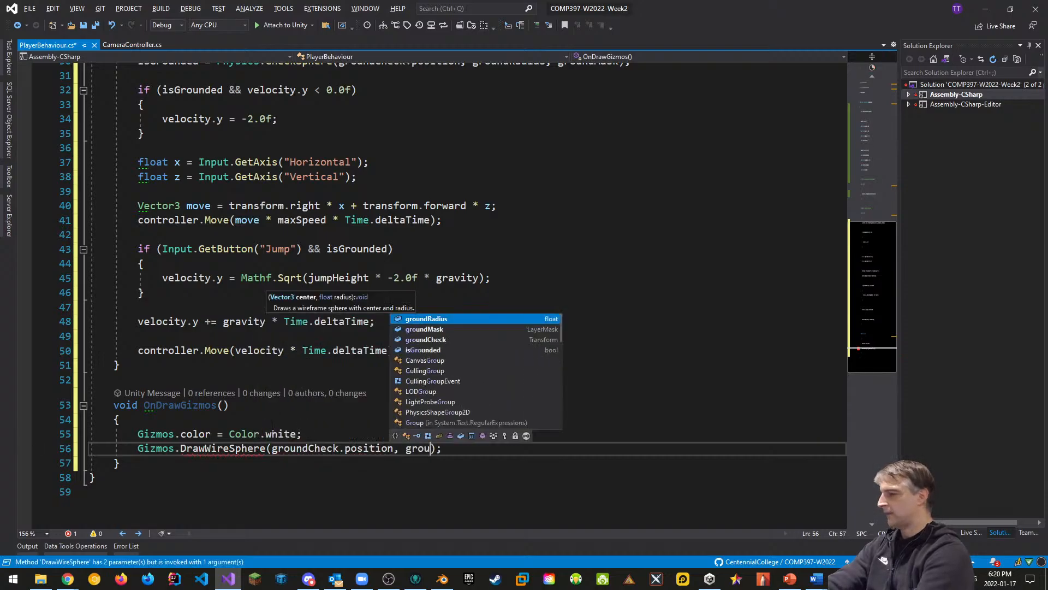
pyautogui.write('ndRadius')
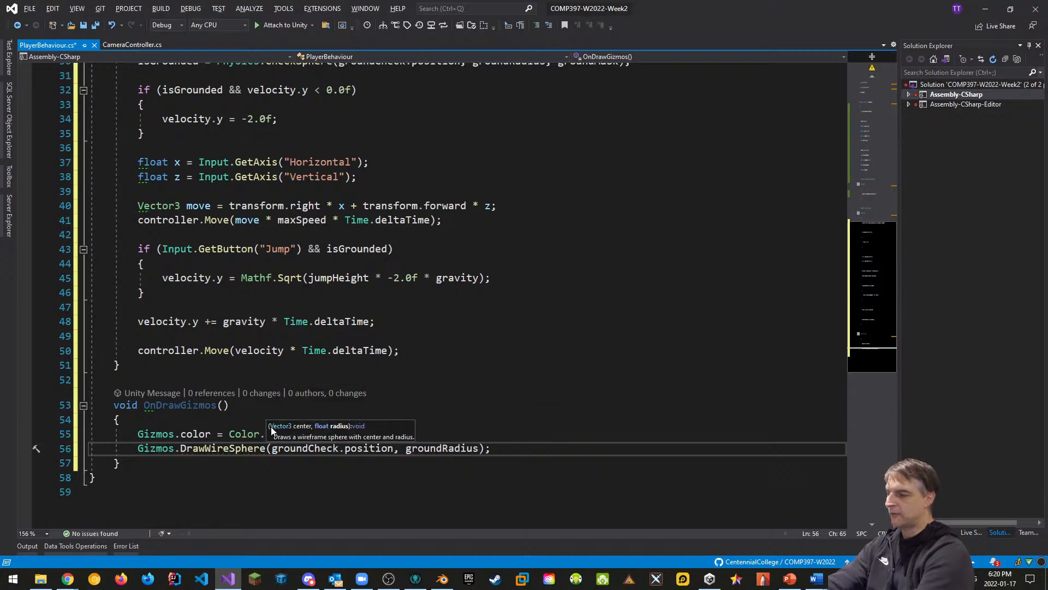
# Step: Save the PlayerBehaviour script
pyautogui.click(289, 380)
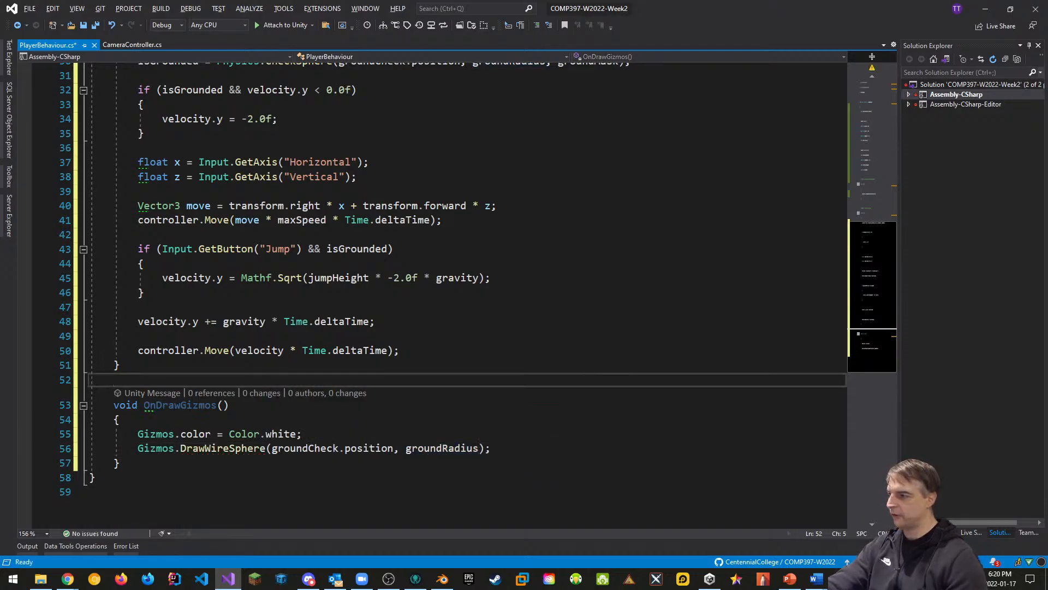
pyautogui.click(357, 435)
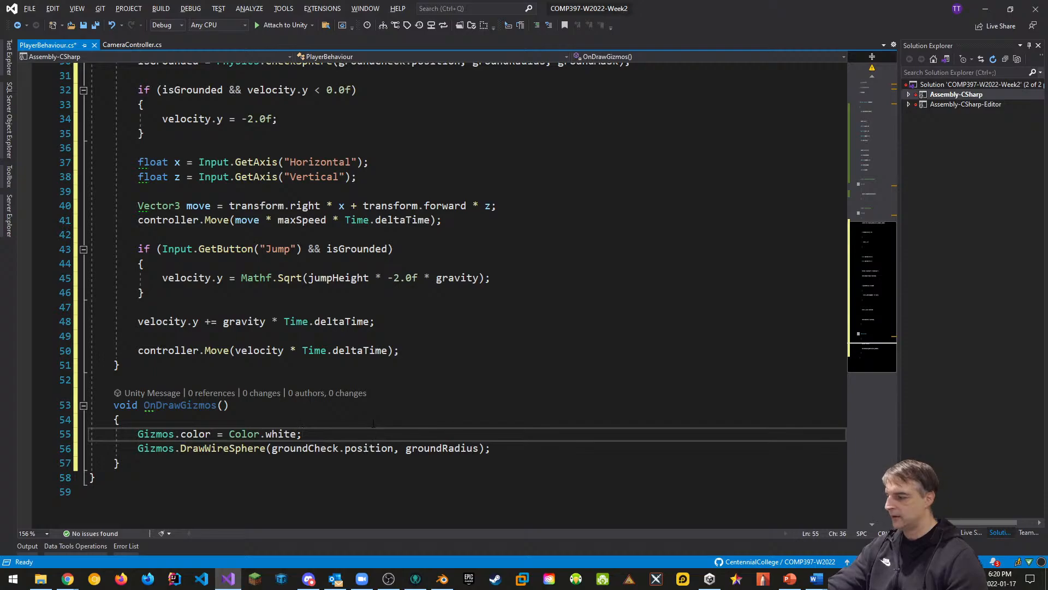
pyautogui.hotkey('ctrl', 's')
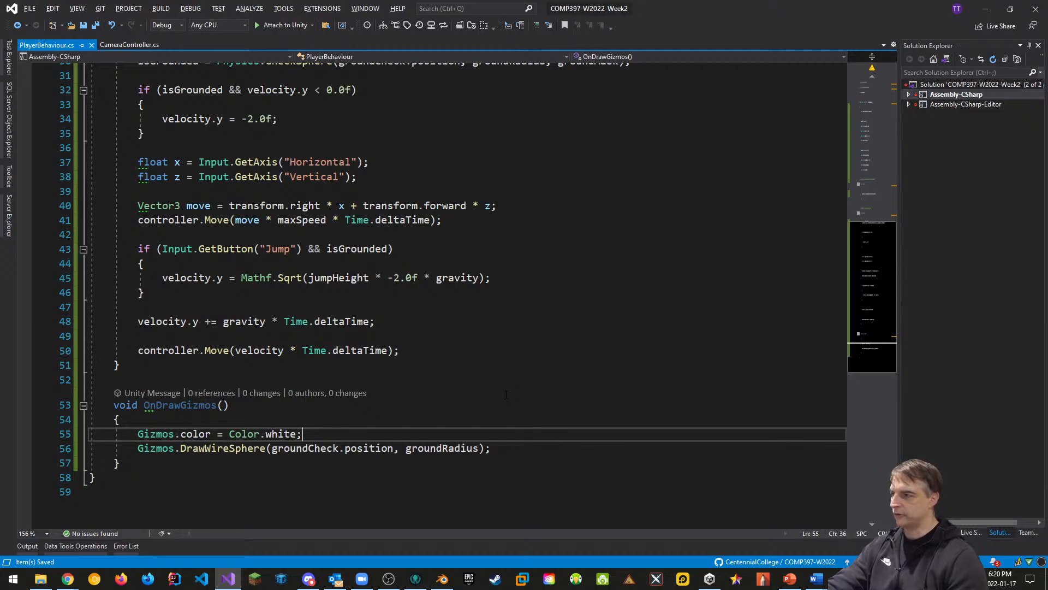
pyautogui.scroll(4, 506, 393)
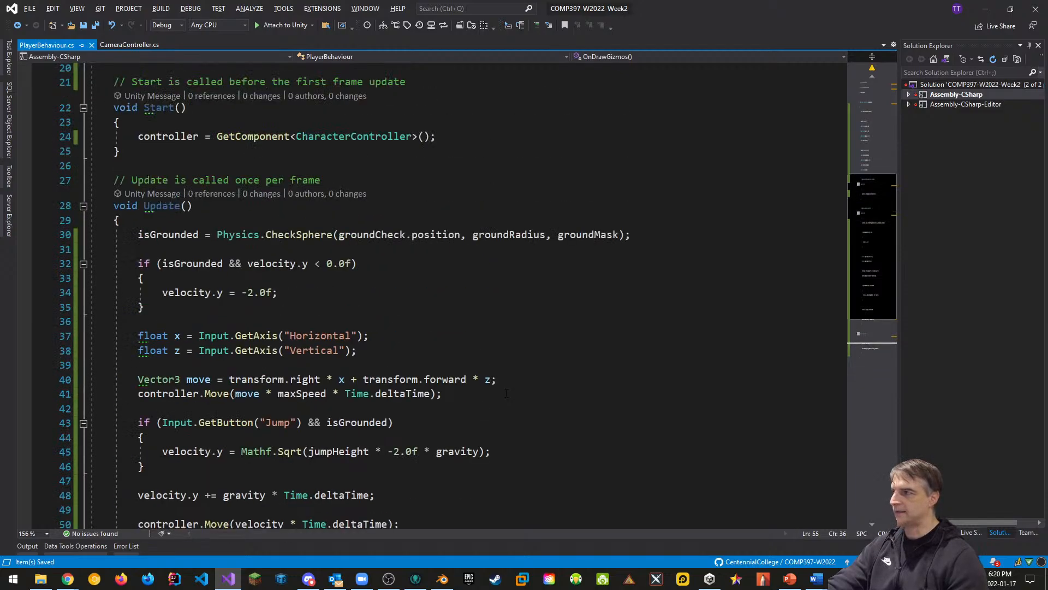
pyautogui.scroll(-2, 508, 393)
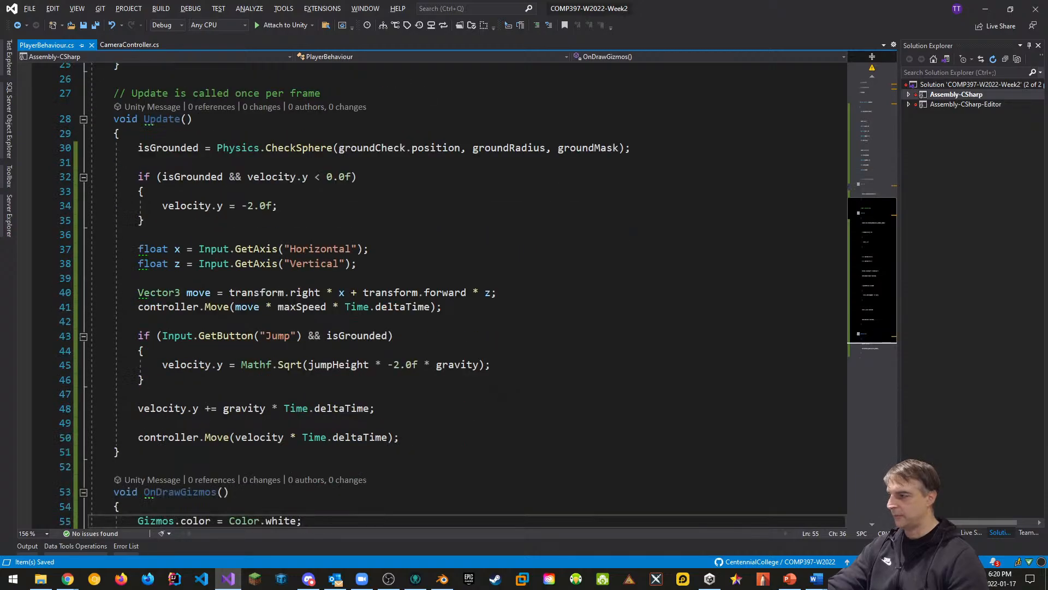
pyautogui.scroll(-1, 453, 295)
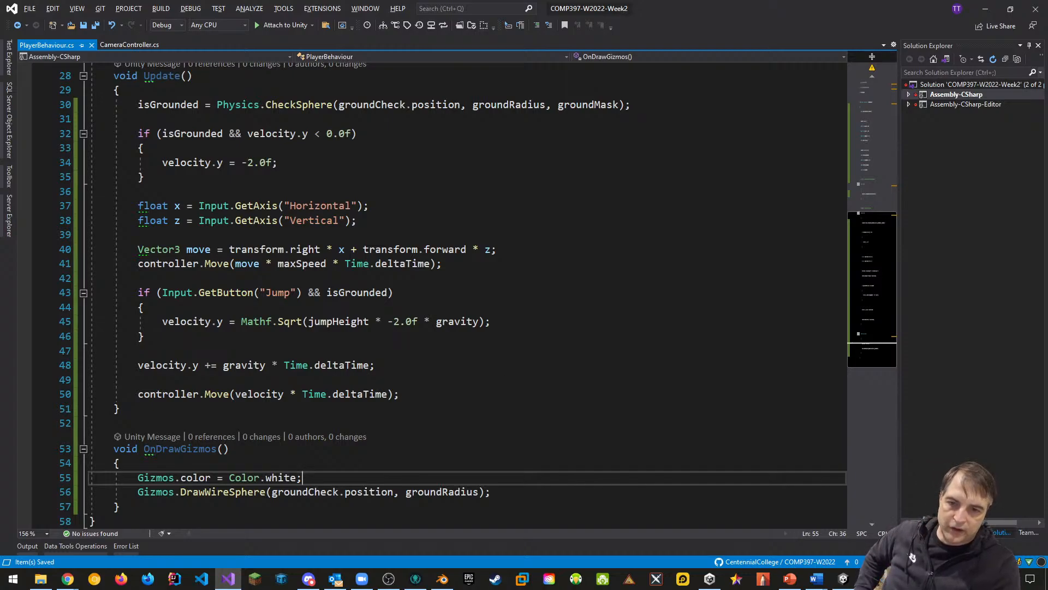
pyautogui.hotkey('alt', 'Tab')
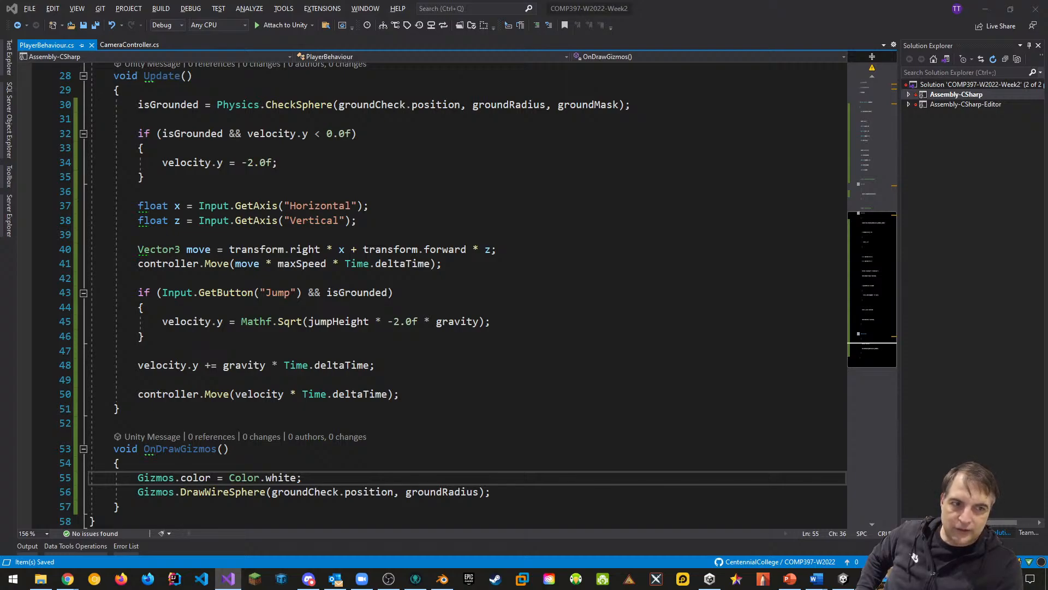
pyautogui.scroll(4, 411, 293)
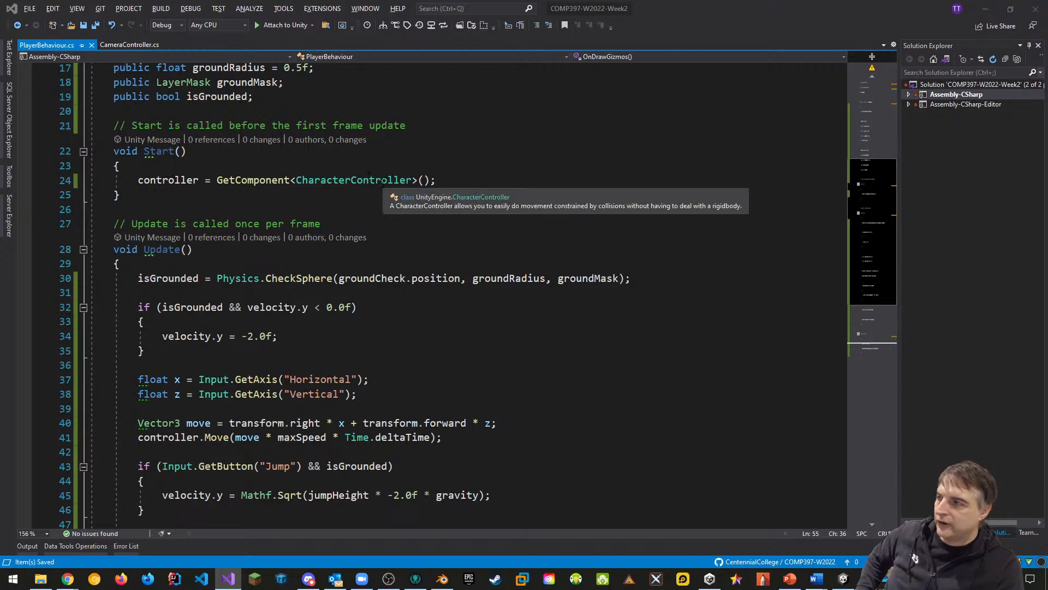
# Step: Review the PlayerBehaviour code from Start through OnDrawGizmos and compare it briefly with the CameraController script
pyautogui.scroll(-3, 394, 197)
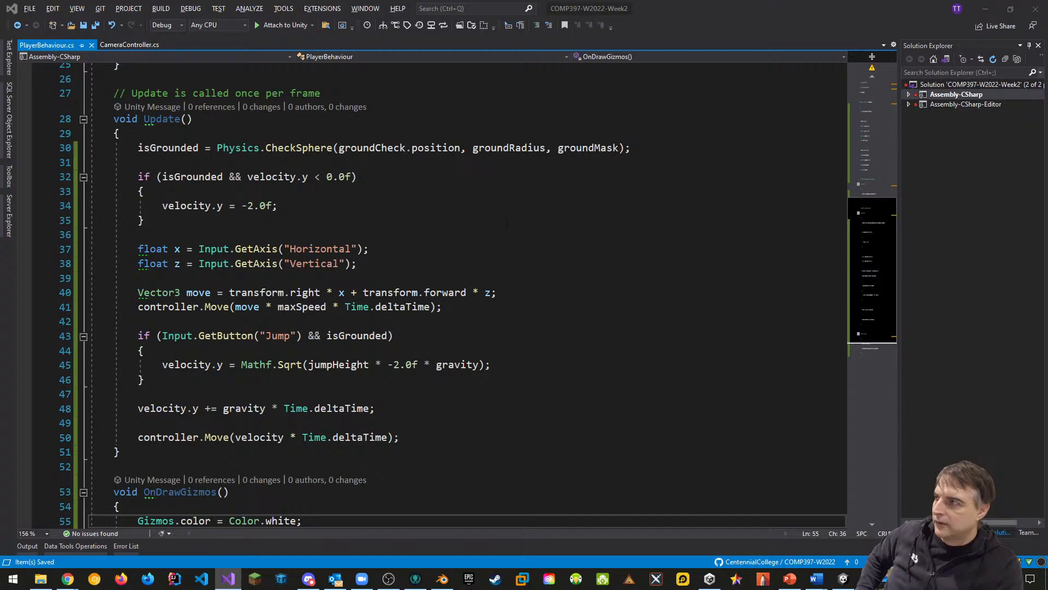
pyautogui.scroll(2, 507, 223)
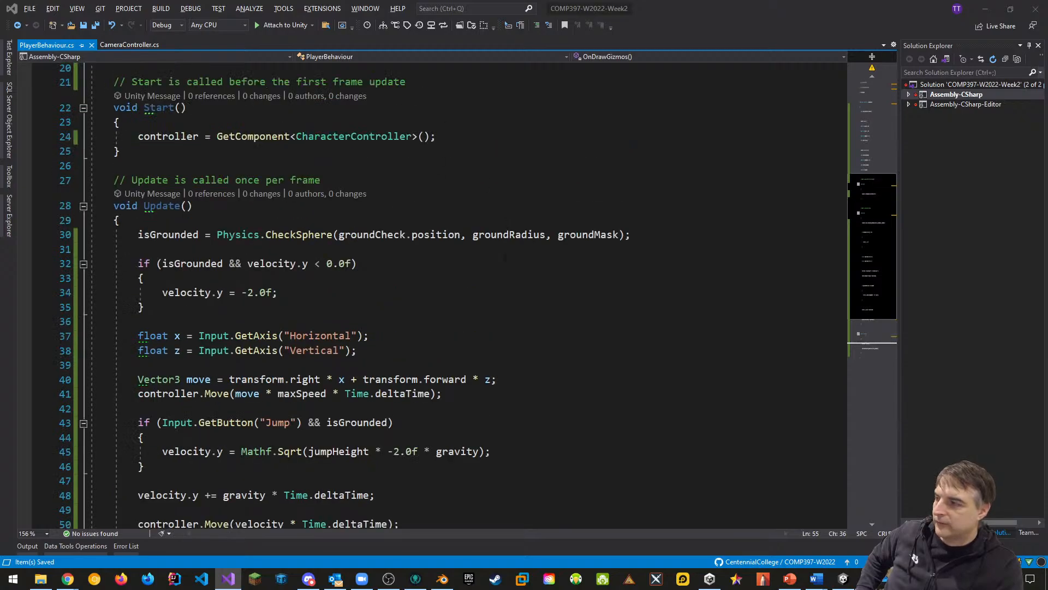
pyautogui.scroll(-4, 505, 257)
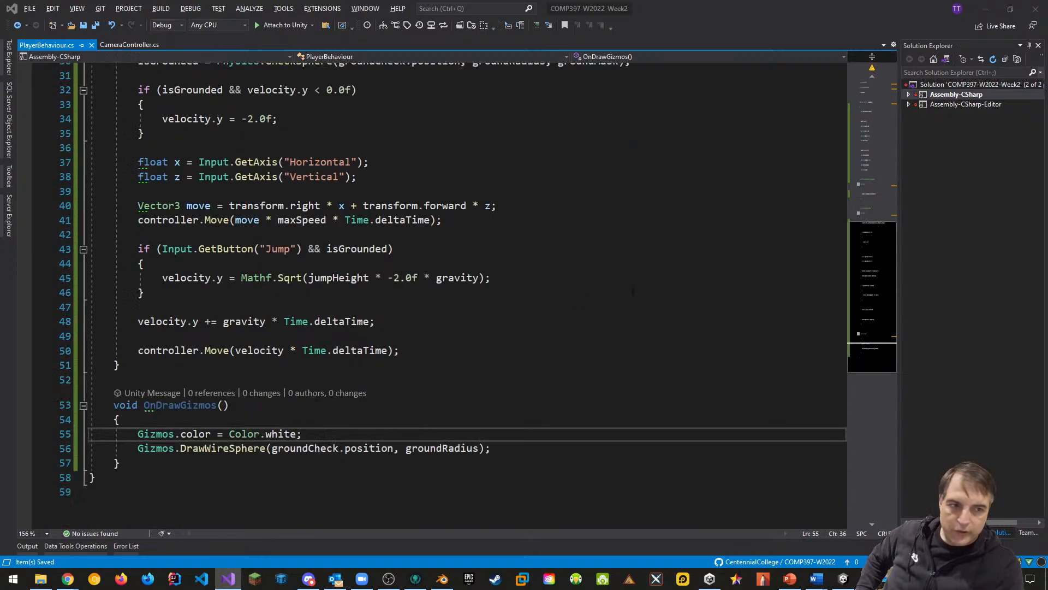
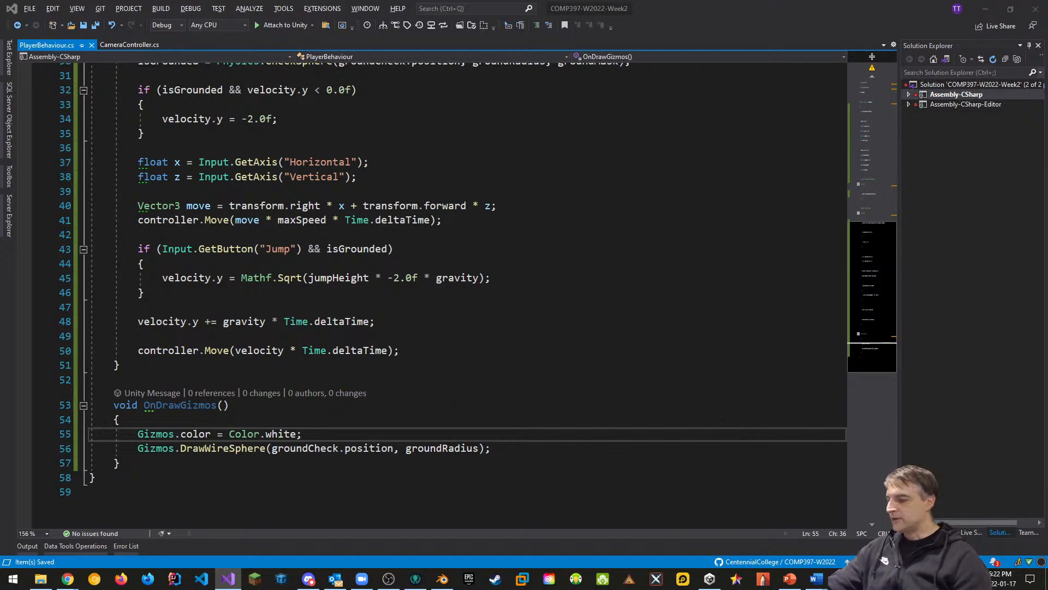
pyautogui.click(569, 380)
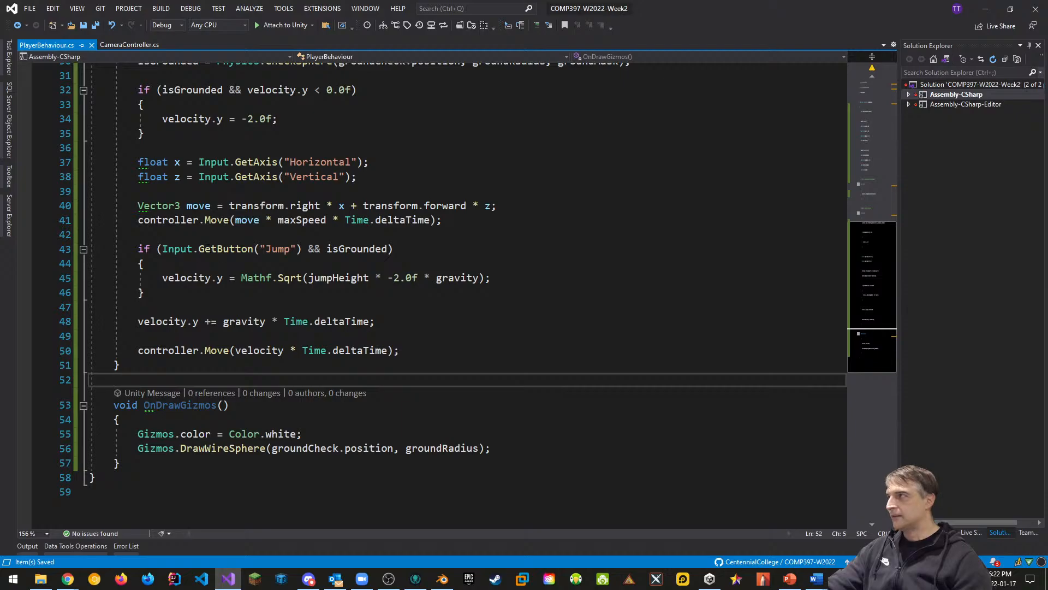
pyautogui.click(126, 45)
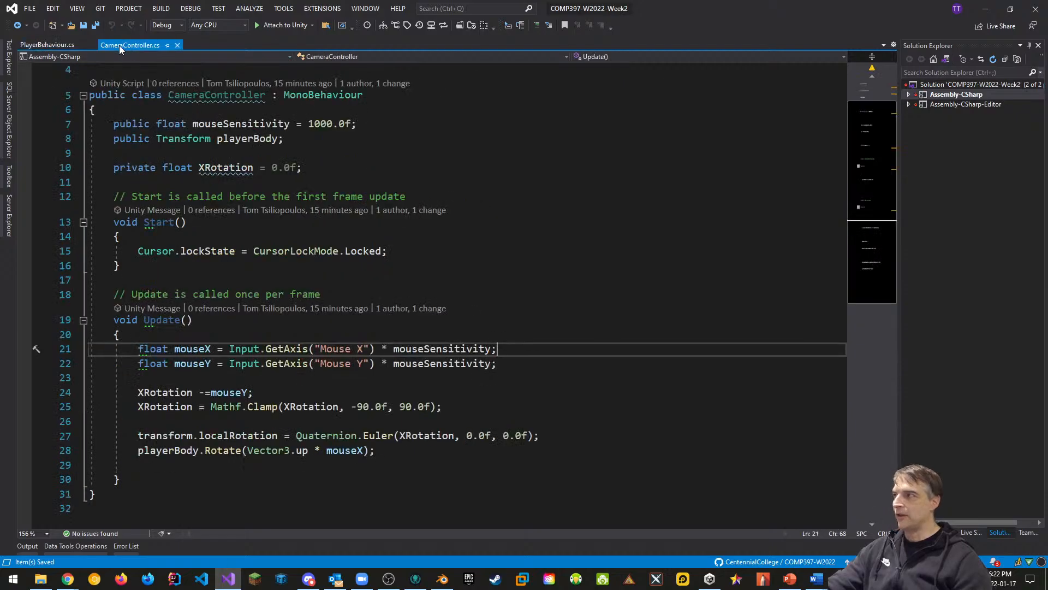
pyautogui.click(47, 44)
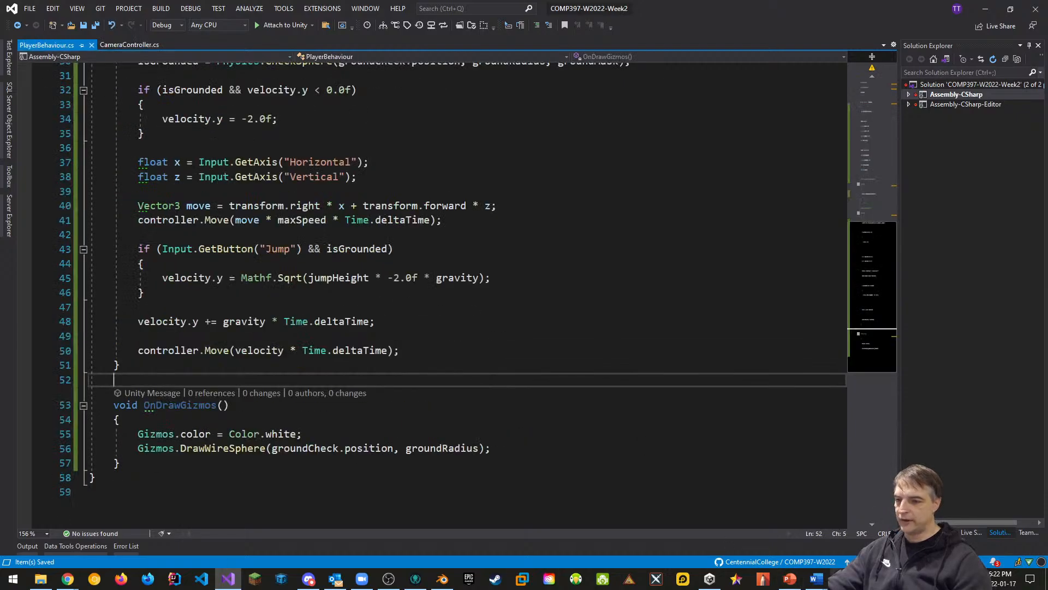
# Step: Switch to Unity and create an empty child object named GroundCheck under the Player
pyautogui.hotkey('alt', 'Tab')
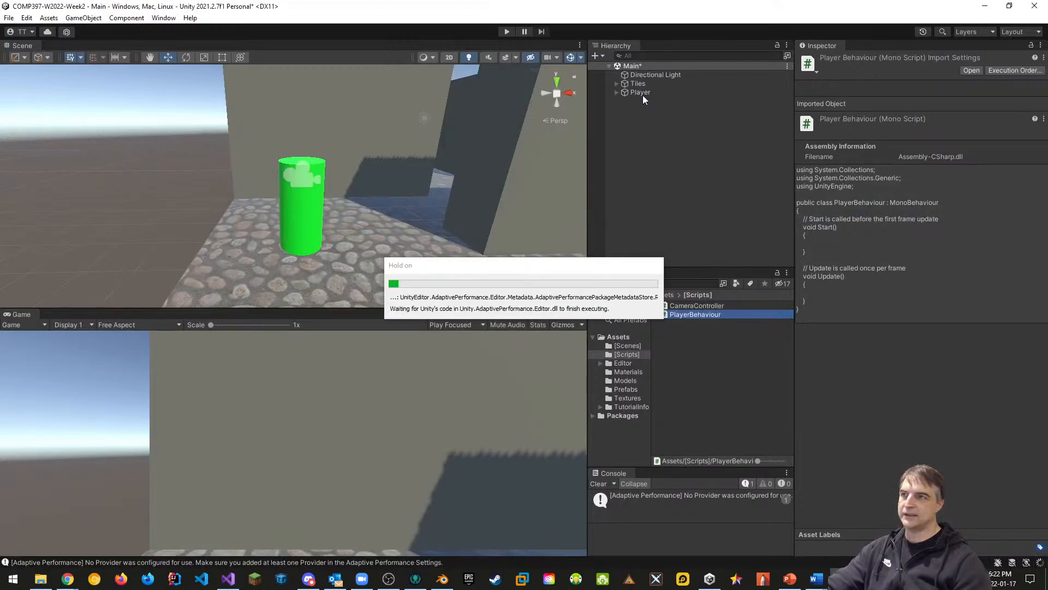
pyautogui.click(617, 92)
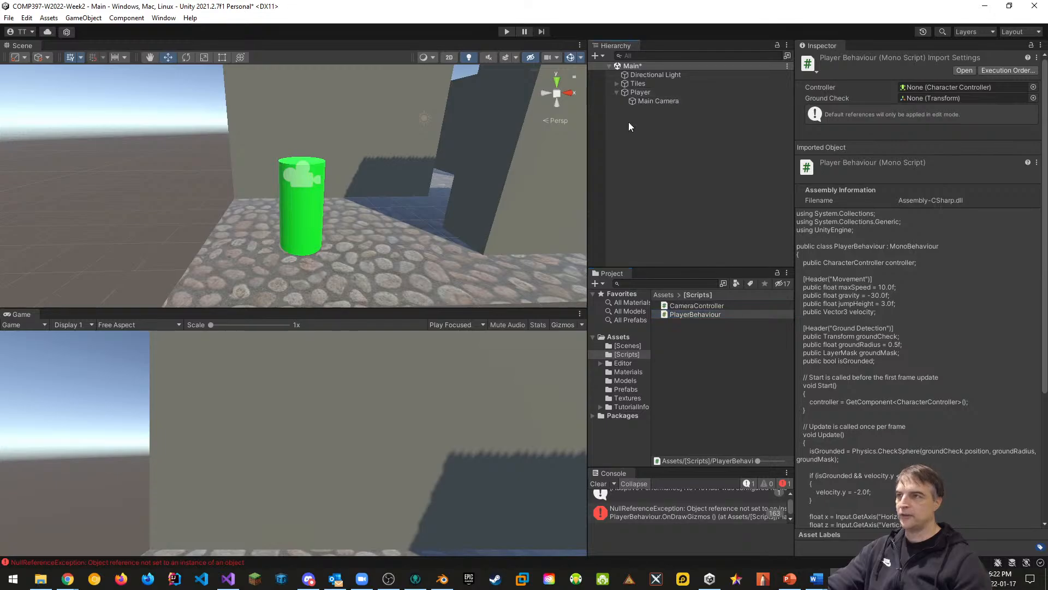
pyautogui.rightClick(639, 94)
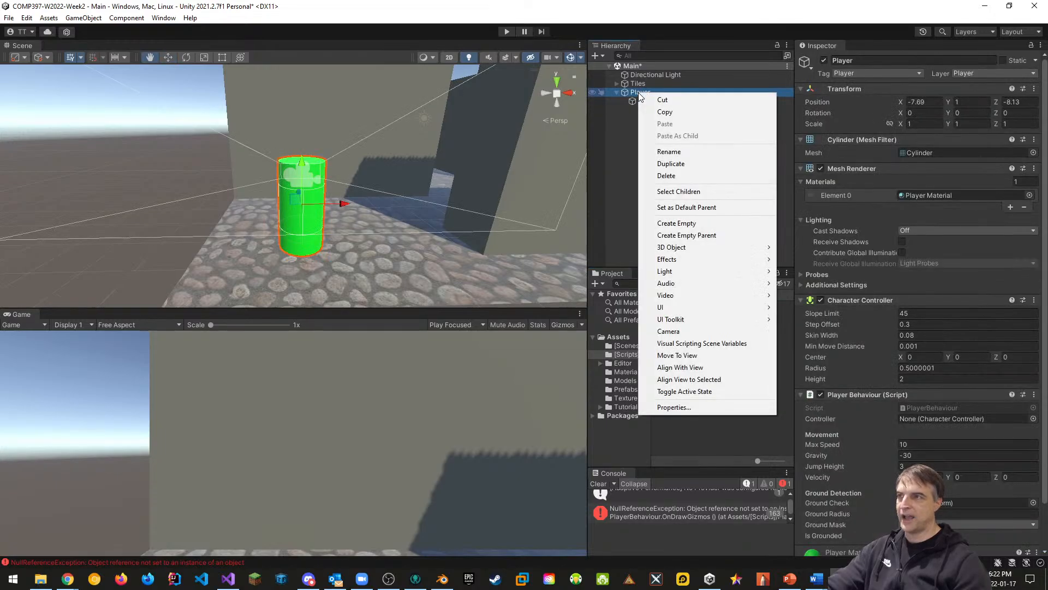
pyautogui.click(679, 223)
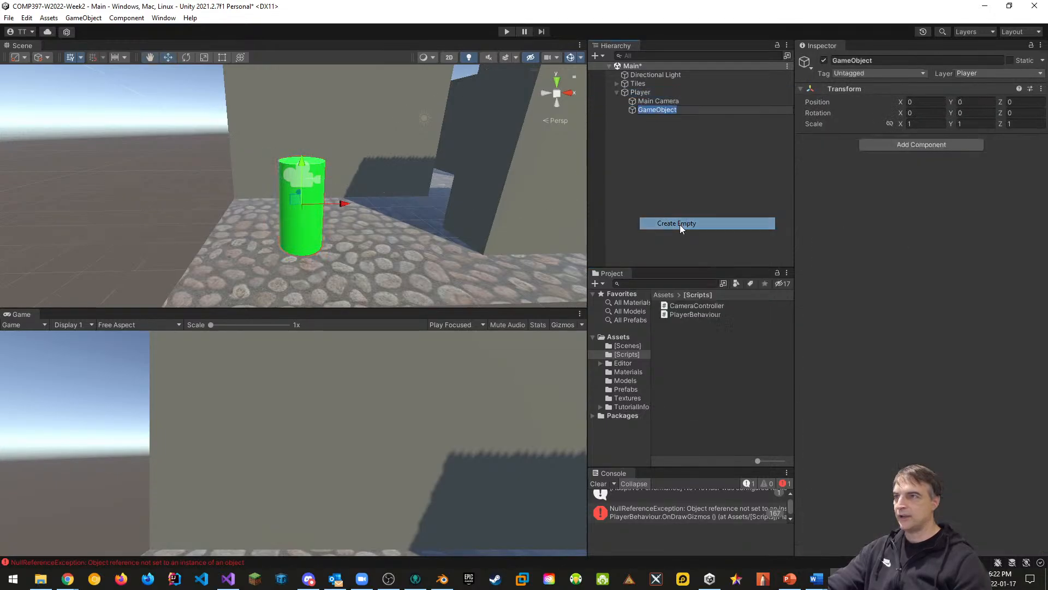
pyautogui.click(871, 59)
pyautogui.write('G')
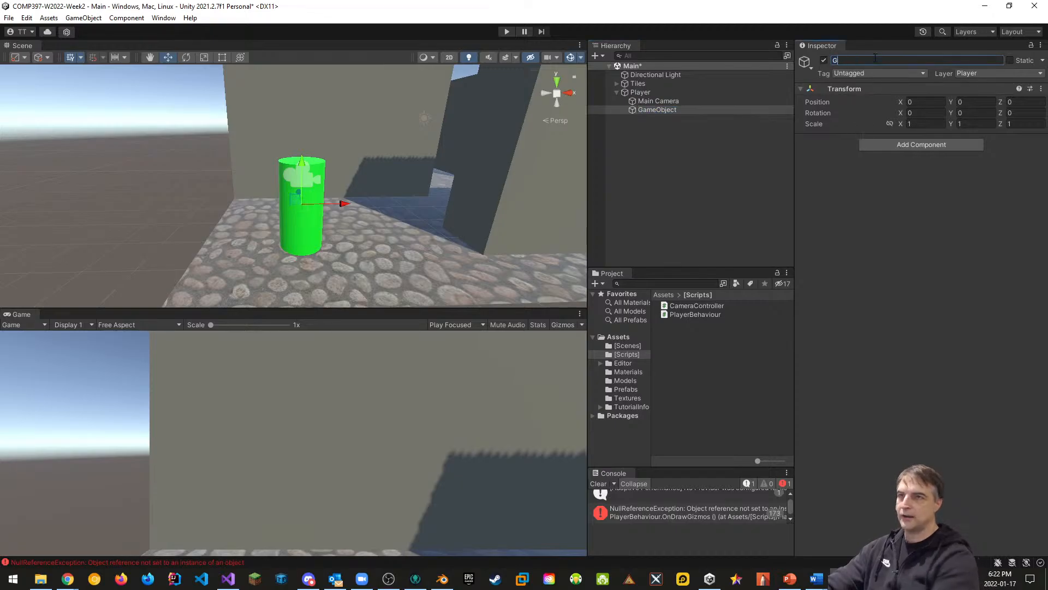
pyautogui.write('roundCheck')
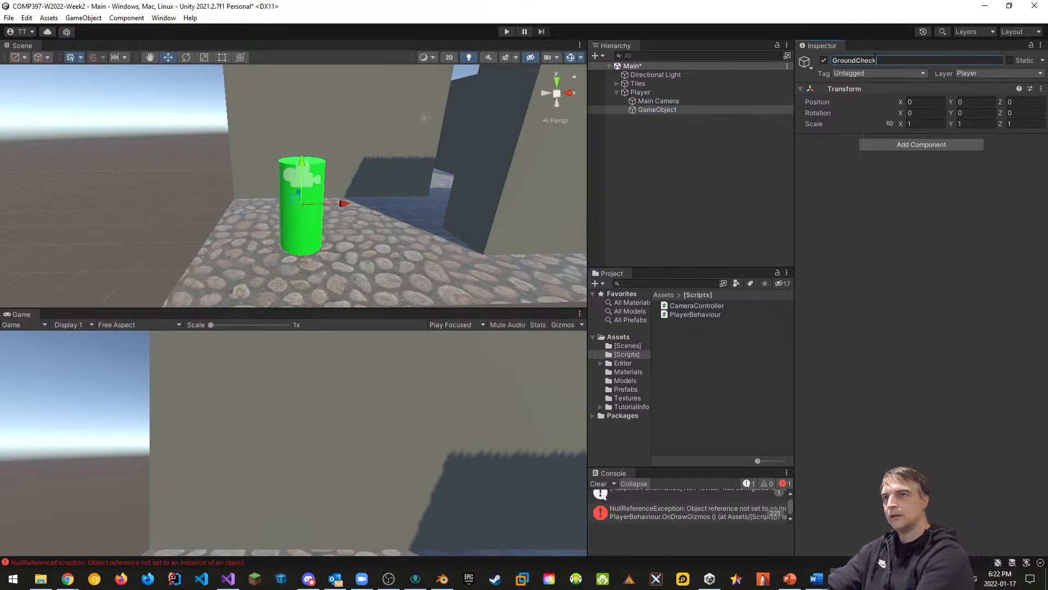
pyautogui.press('Return')
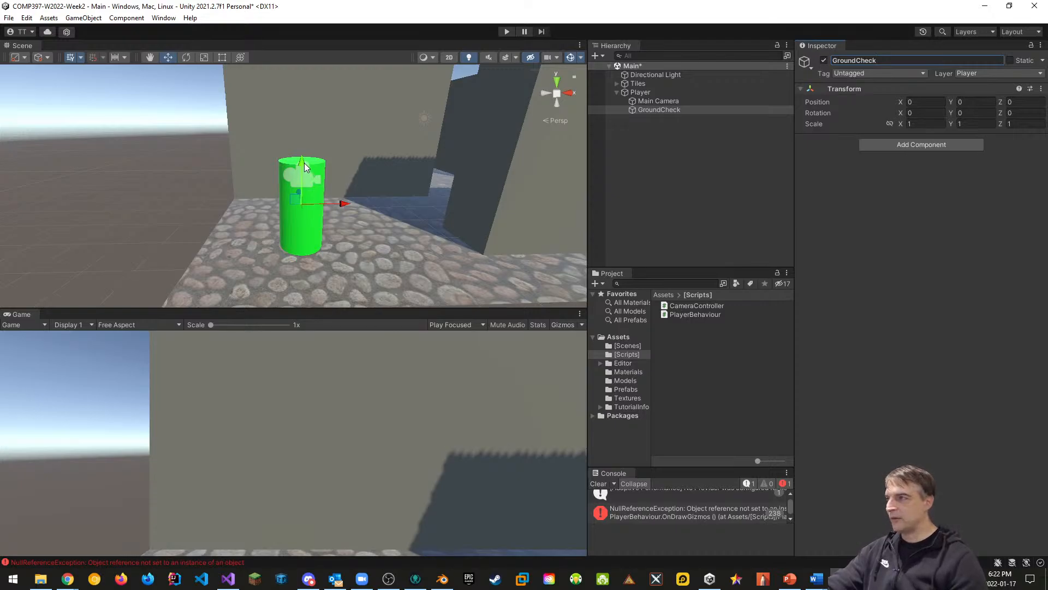
# Step: Lower GroundCheck inside the Player to about Y -0.69 and give it a red diamond icon
pyautogui.moveTo(304, 167); pyautogui.dragTo(302, 202)
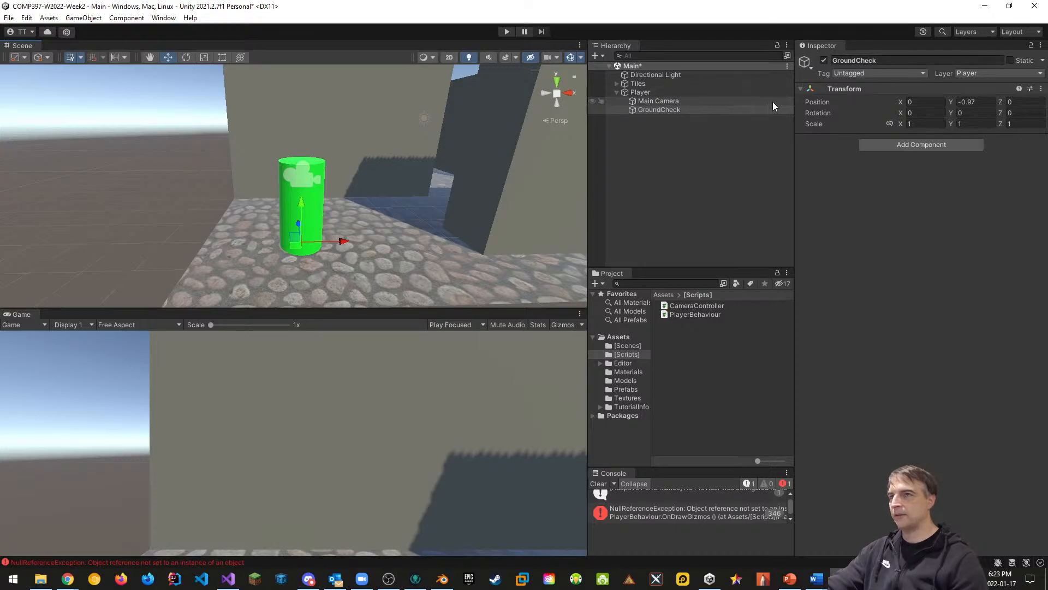
pyautogui.click(806, 63)
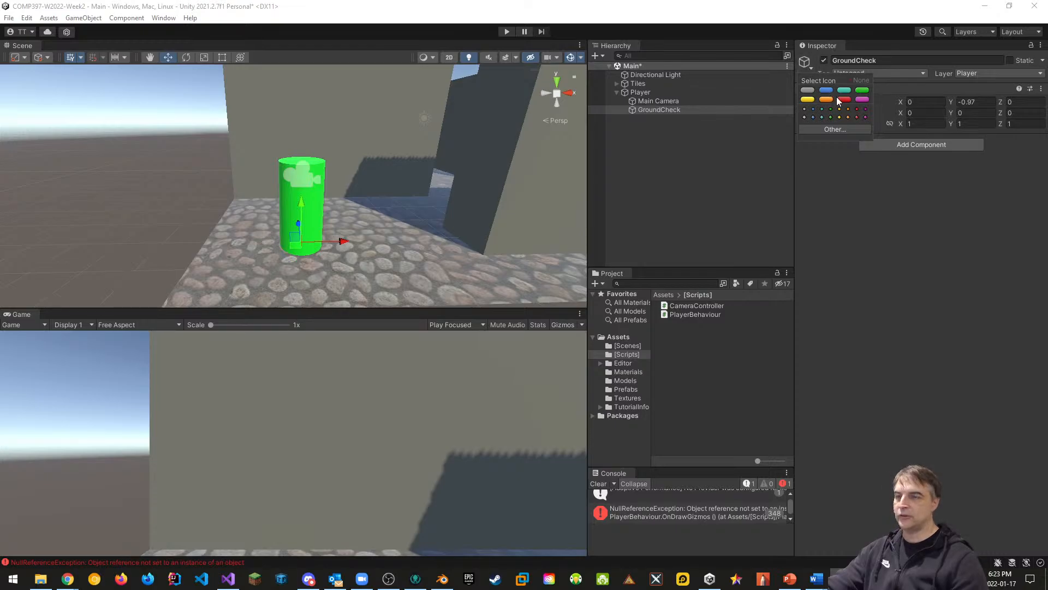
pyautogui.click(856, 109)
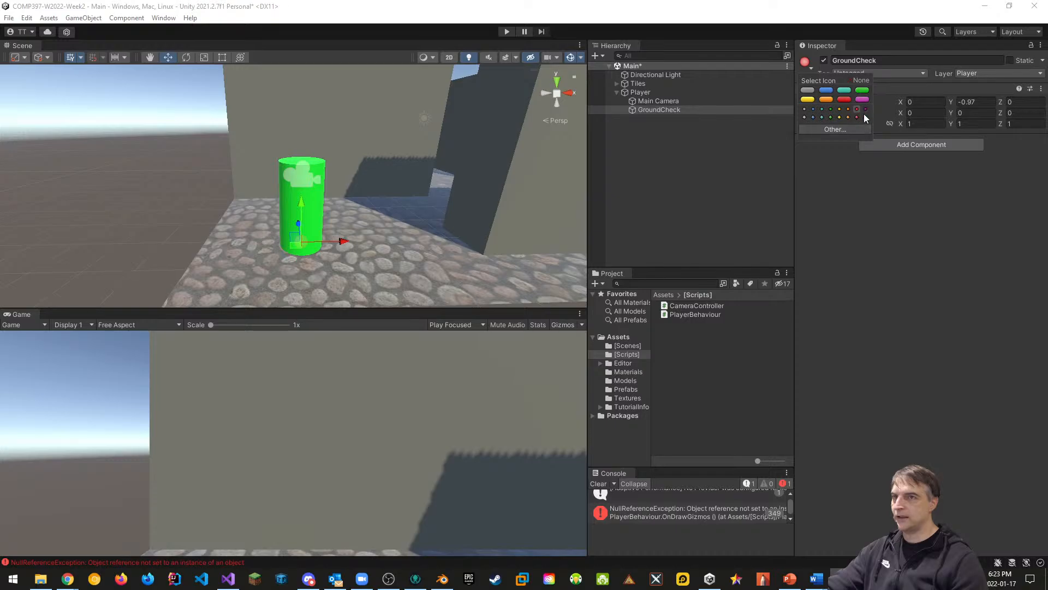
pyautogui.click(856, 116)
pyautogui.moveTo(382, 244); pyautogui.dragTo(237, 249, button='right')
pyautogui.moveTo(276, 169); pyautogui.dragTo(277, 153)
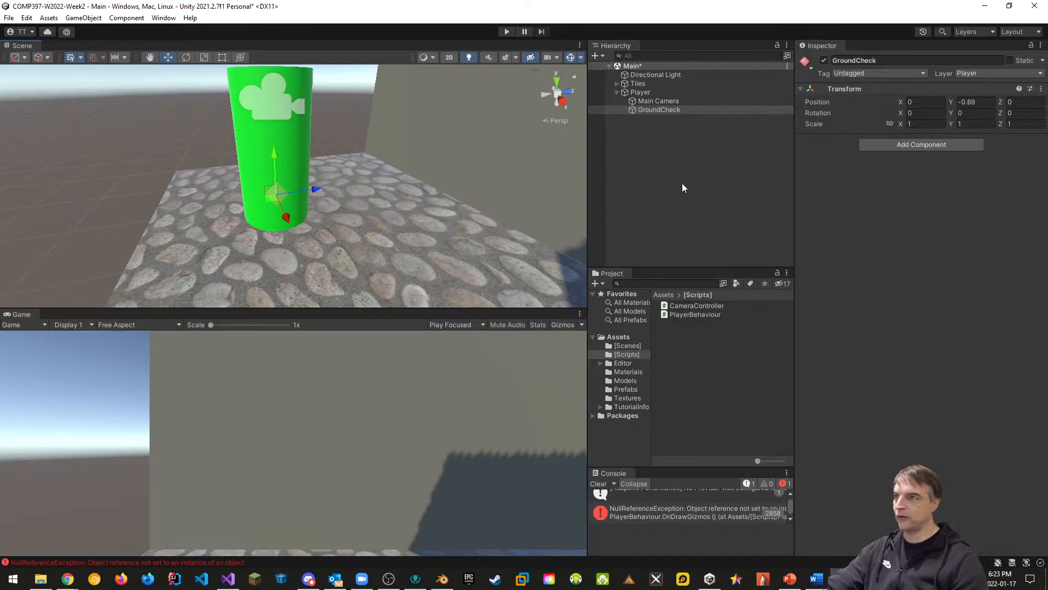
# Step: Assign the GroundCheck object to the Ground Check field of the Player's Player Behaviour component
pyautogui.click(643, 91)
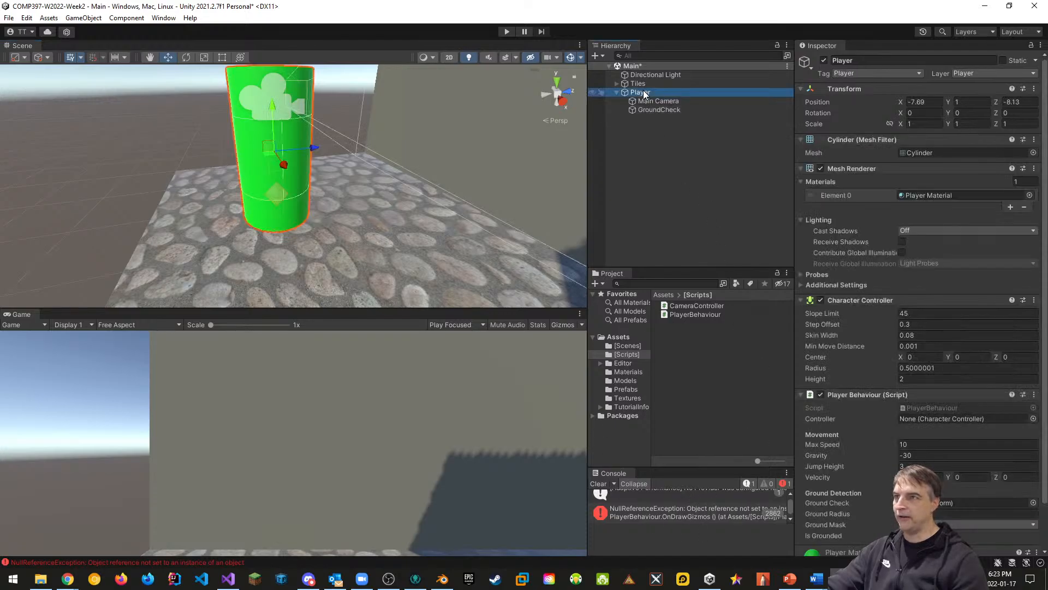
pyautogui.scroll(-2, 807, 334)
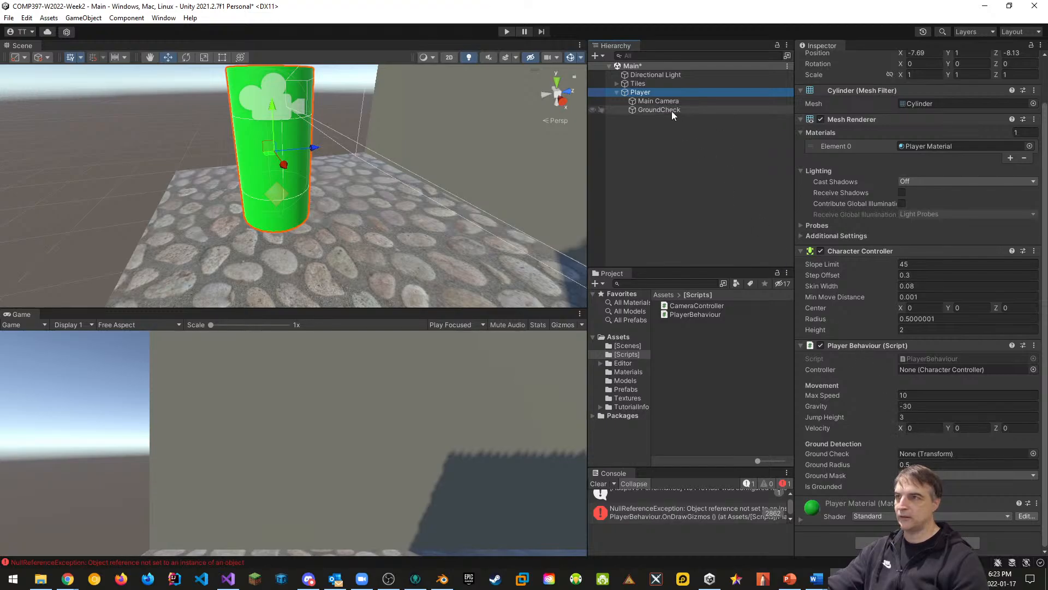
pyautogui.moveTo(672, 110); pyautogui.dragTo(919, 453)
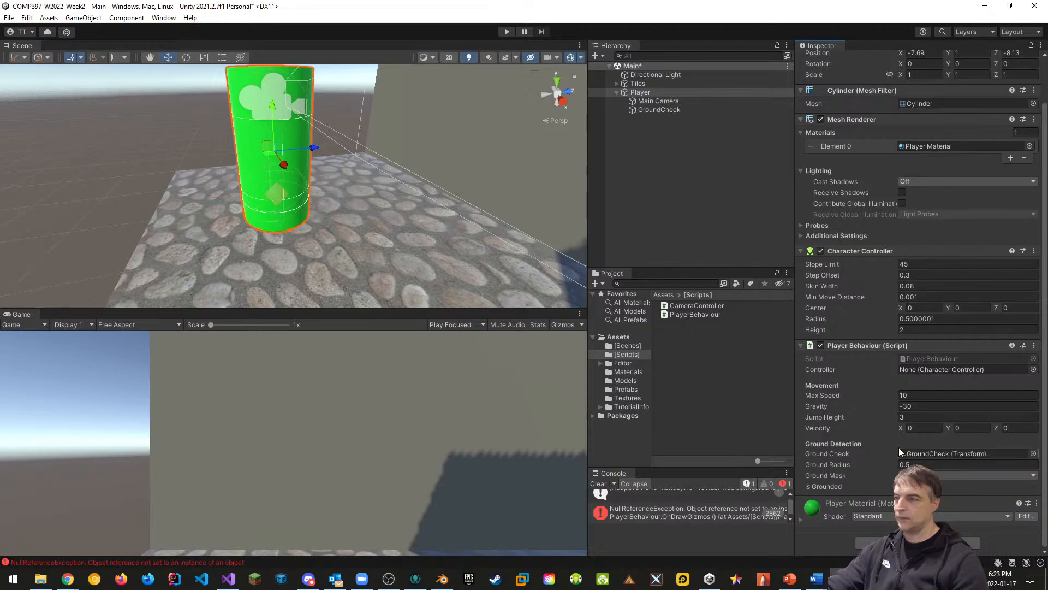
# Step: Disable the Player's Mesh Renderer to expose the ground-check sphere gizmo in the scene
pyautogui.moveTo(349, 260); pyautogui.dragTo(351, 134, button='right')
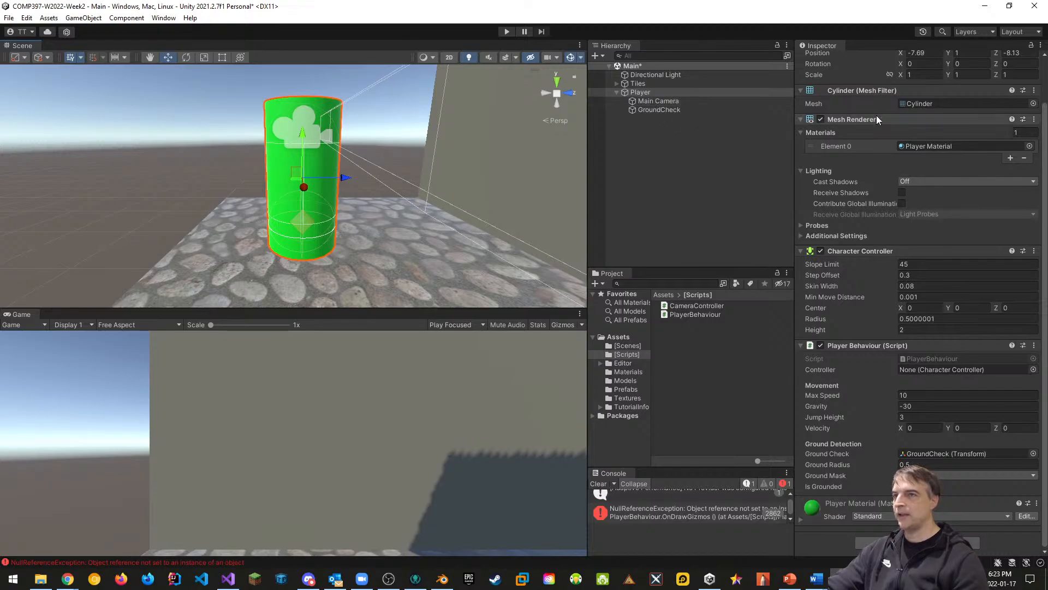
pyautogui.click(820, 119)
pyautogui.moveTo(428, 184); pyautogui.dragTo(584, 180, button='right')
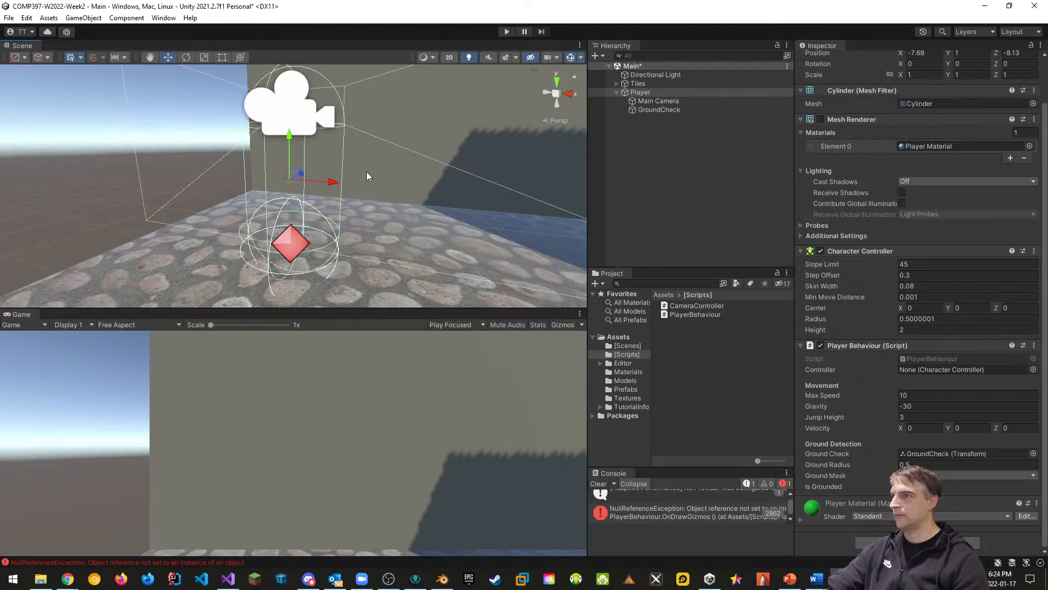
# Step: Raise GroundCheck along its vertical axis and set its Y position to exactly -0.5
pyautogui.click(656, 111)
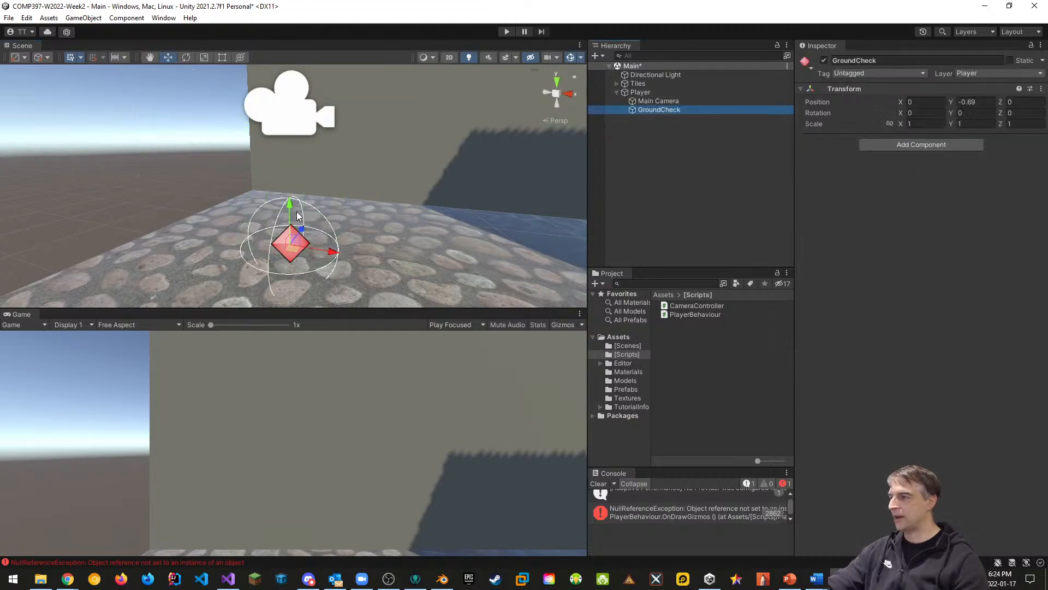
pyautogui.moveTo(293, 211); pyautogui.dragTo(294, 191)
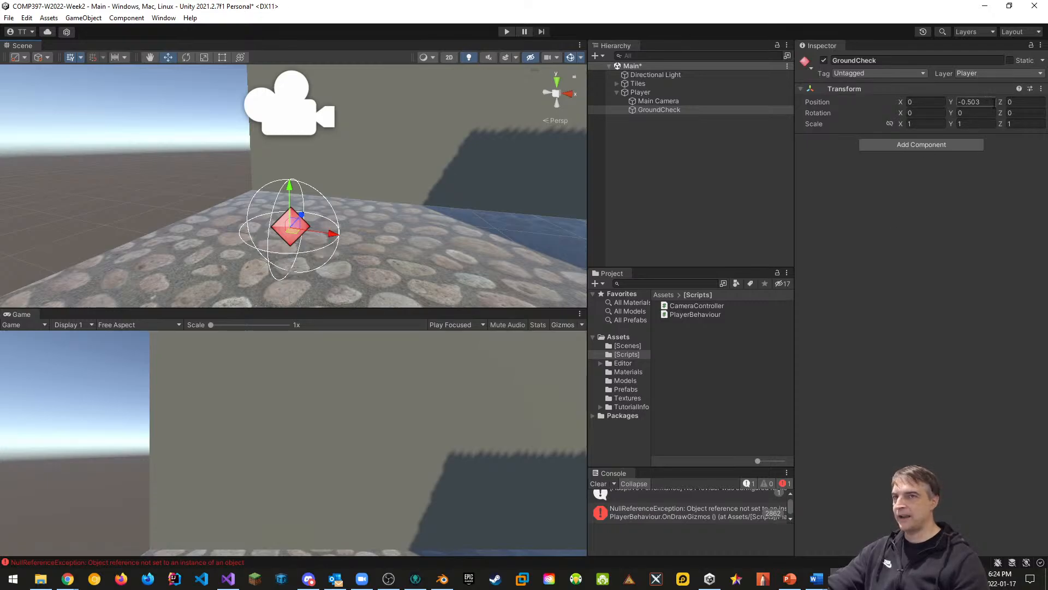
pyautogui.write('-0.5')
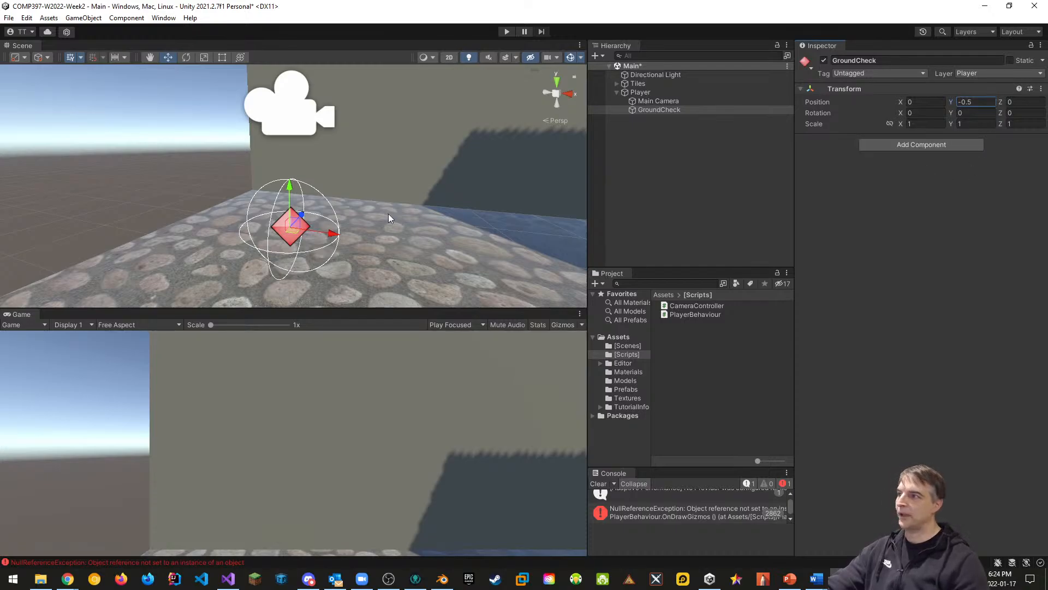
pyautogui.moveTo(388, 218); pyautogui.dragTo(437, 229, button='right')
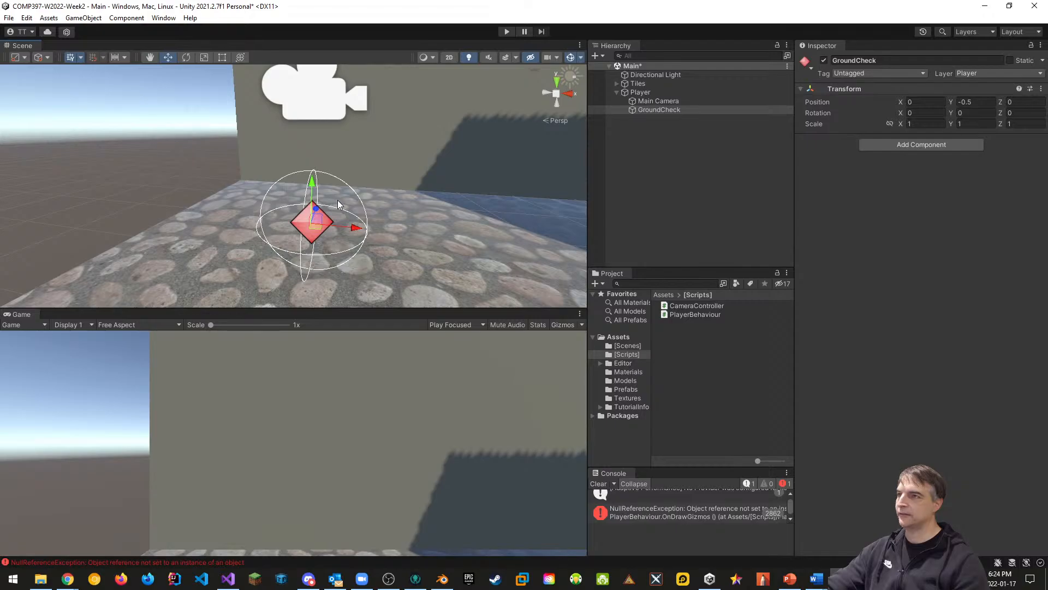
# Step: Examine the Player's controller capsule and the ground-check sphere from several sides in the scene
pyautogui.click(645, 92)
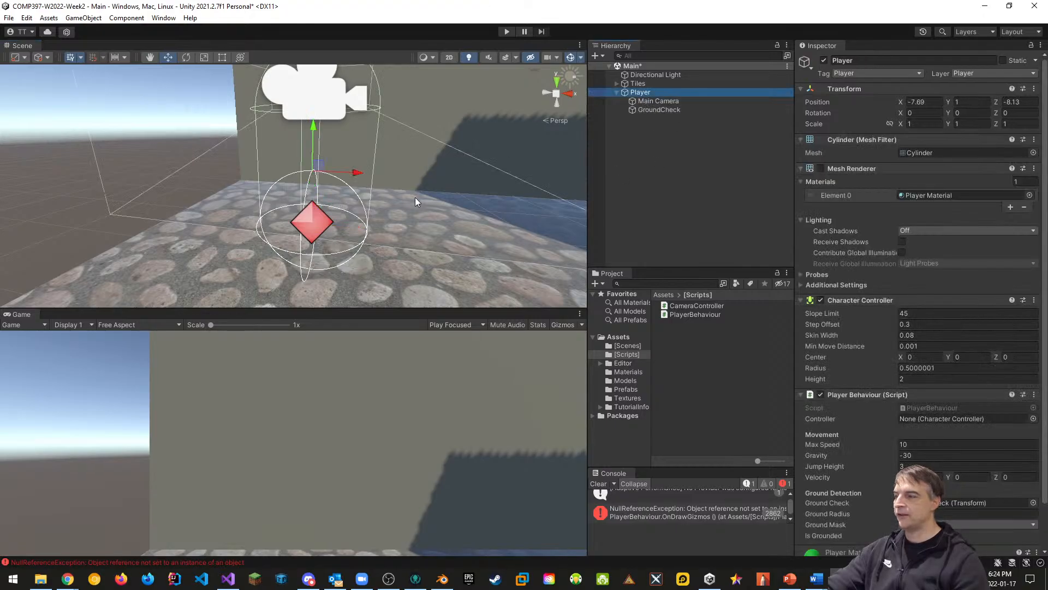
pyautogui.moveTo(415, 198); pyautogui.dragTo(288, 235, button='right')
pyautogui.press('s')
pyautogui.press('d')
pyautogui.moveTo(356, 177); pyautogui.dragTo(252, 184, button='right')
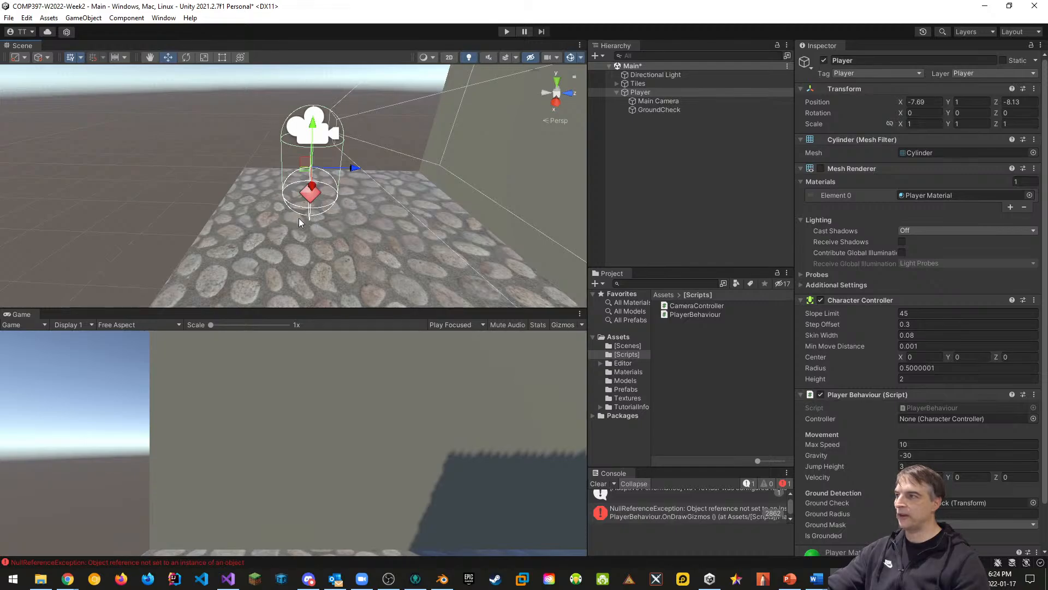
pyautogui.moveTo(412, 214); pyautogui.dragTo(654, 186, button='right')
# Step: Test the game in play mode by walking the player along the cobbled corridors and looking around, and stop the run
pyautogui.click(507, 32)
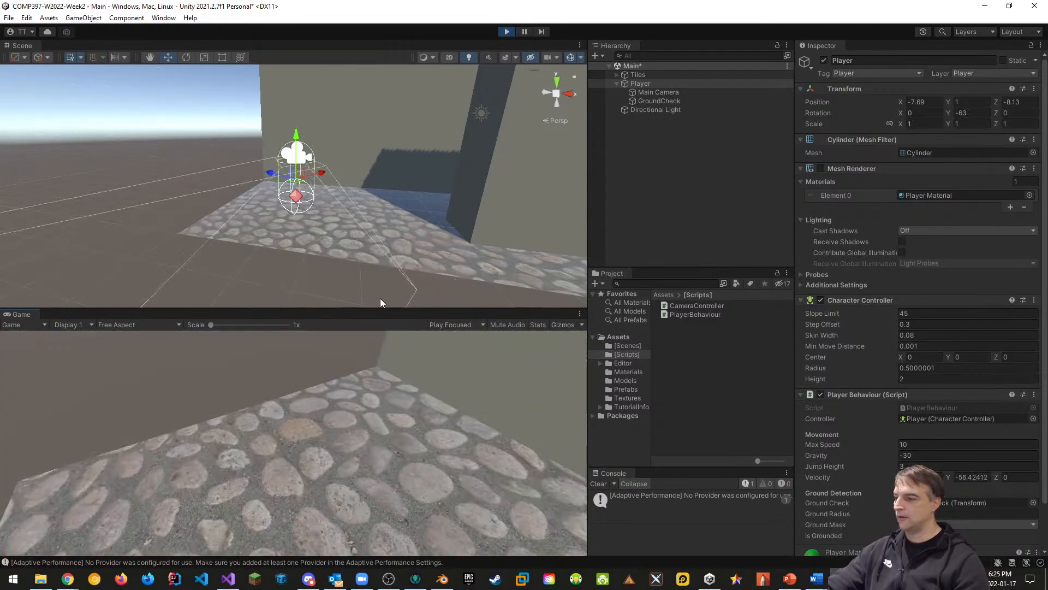
pyautogui.press('w')
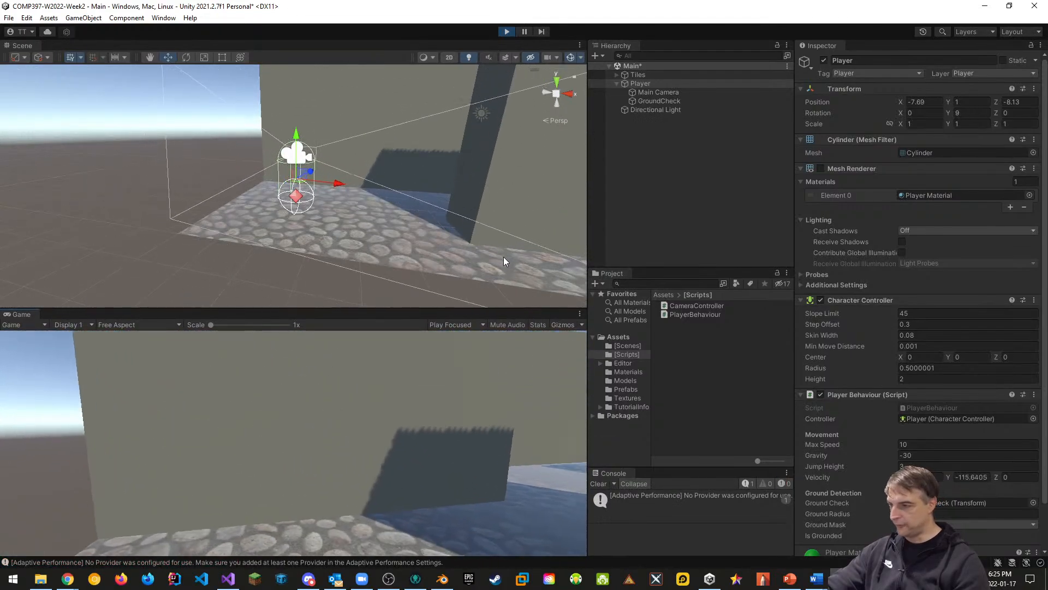
pyautogui.press('w')
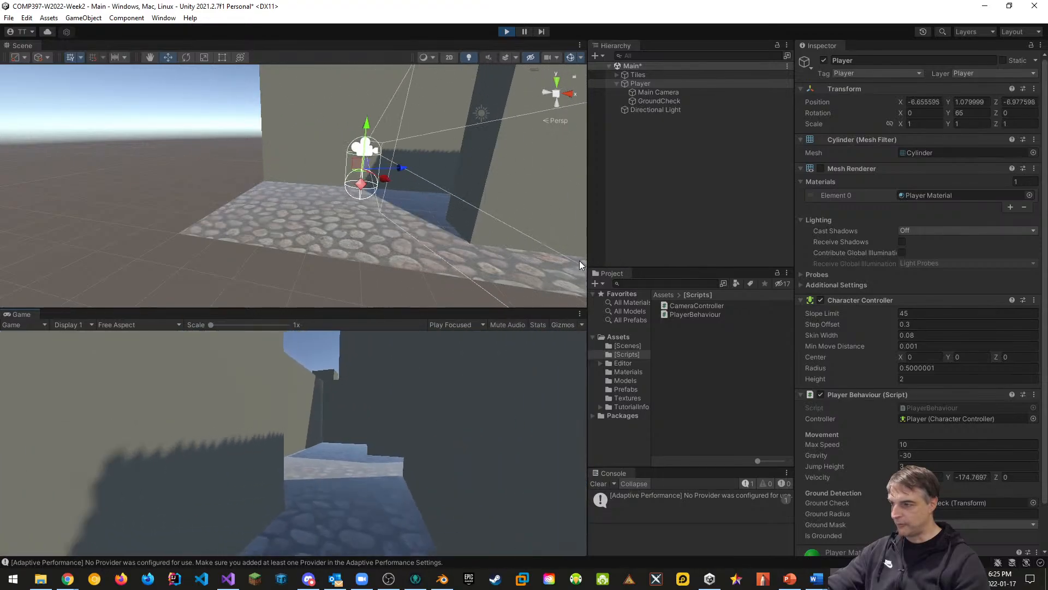
pyautogui.press('w')
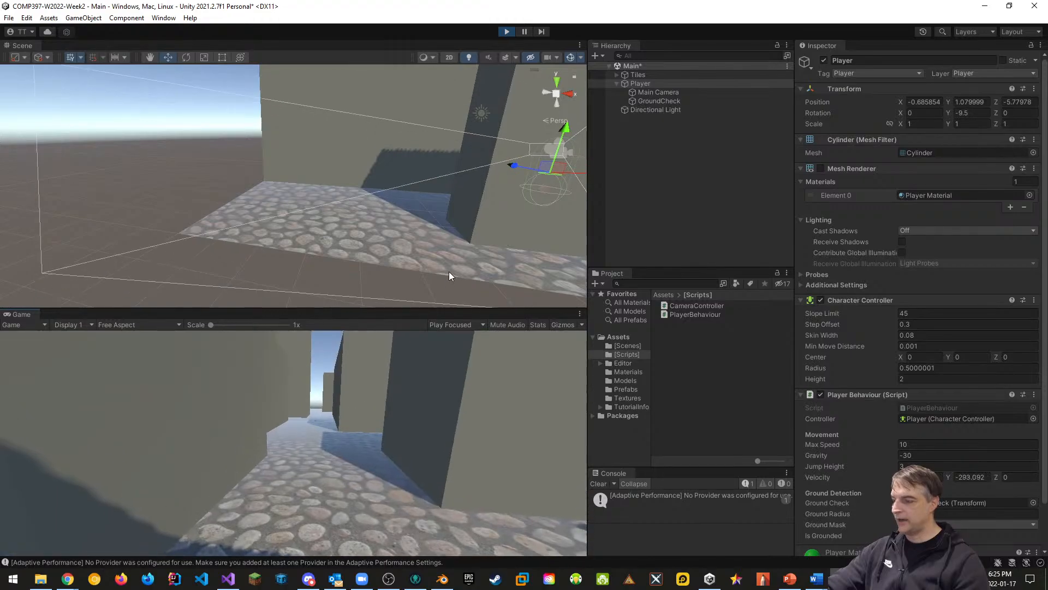
pyautogui.click(454, 257)
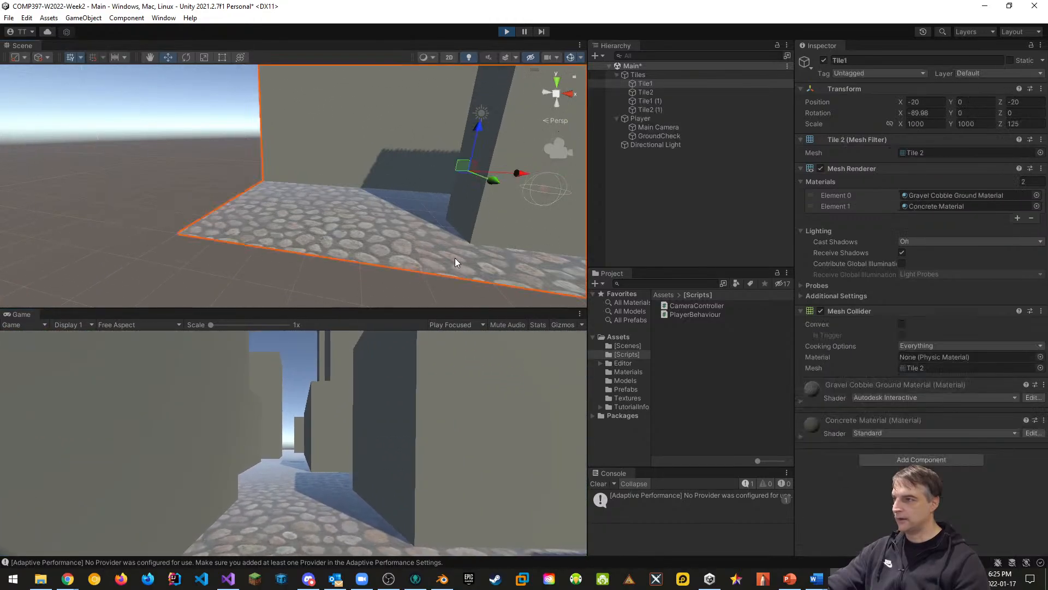
pyautogui.click(416, 337)
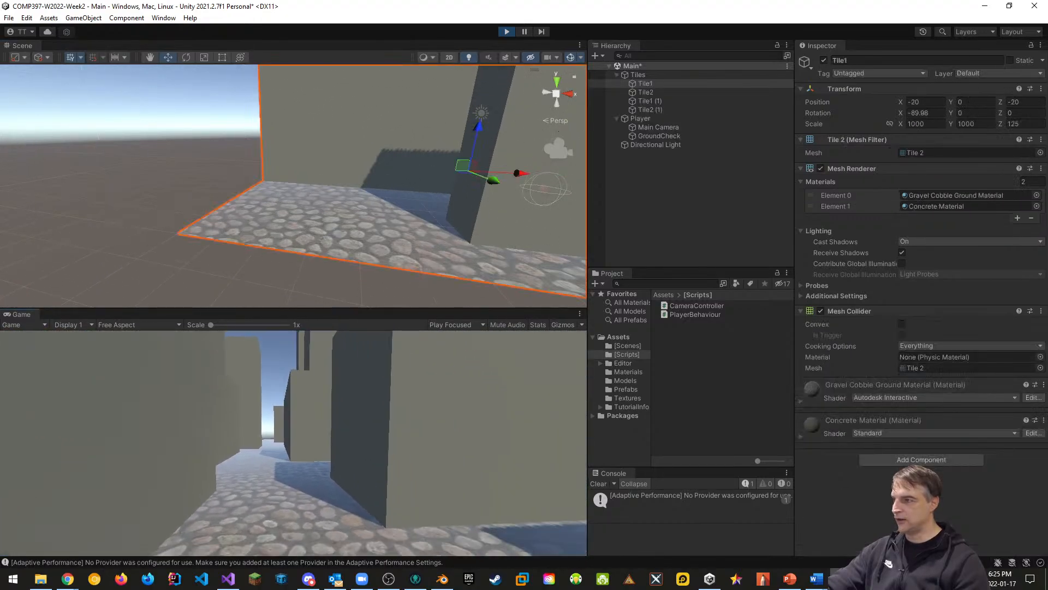
pyautogui.press('w')
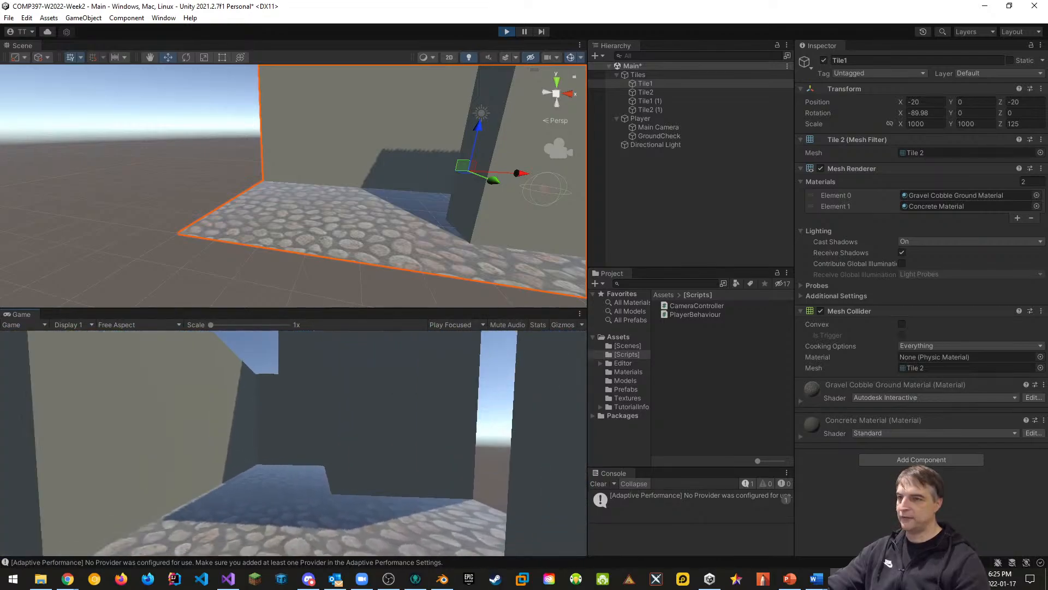
pyautogui.press('Escape')
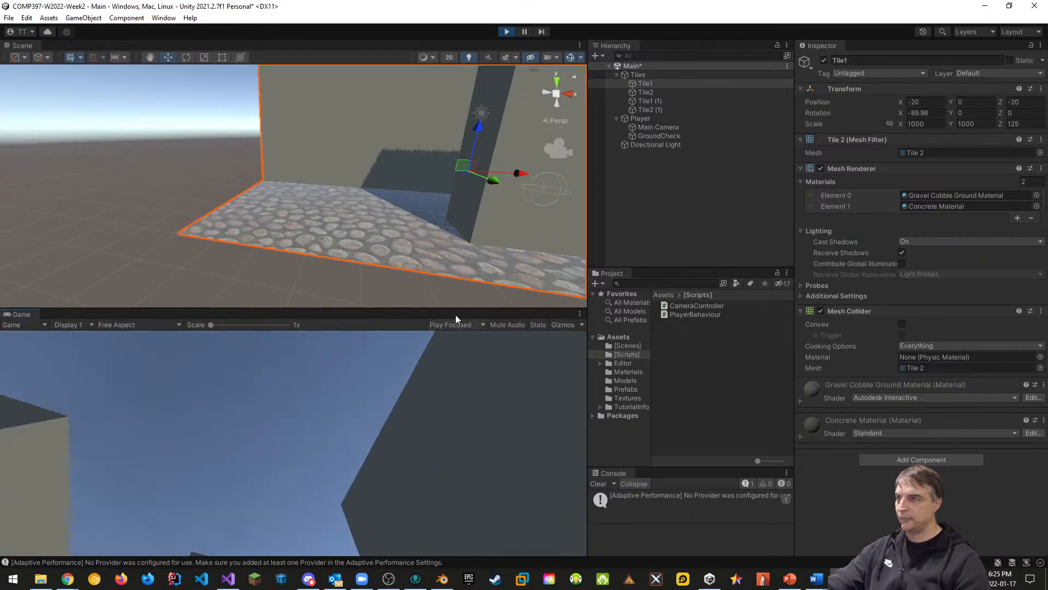
pyautogui.click(633, 119)
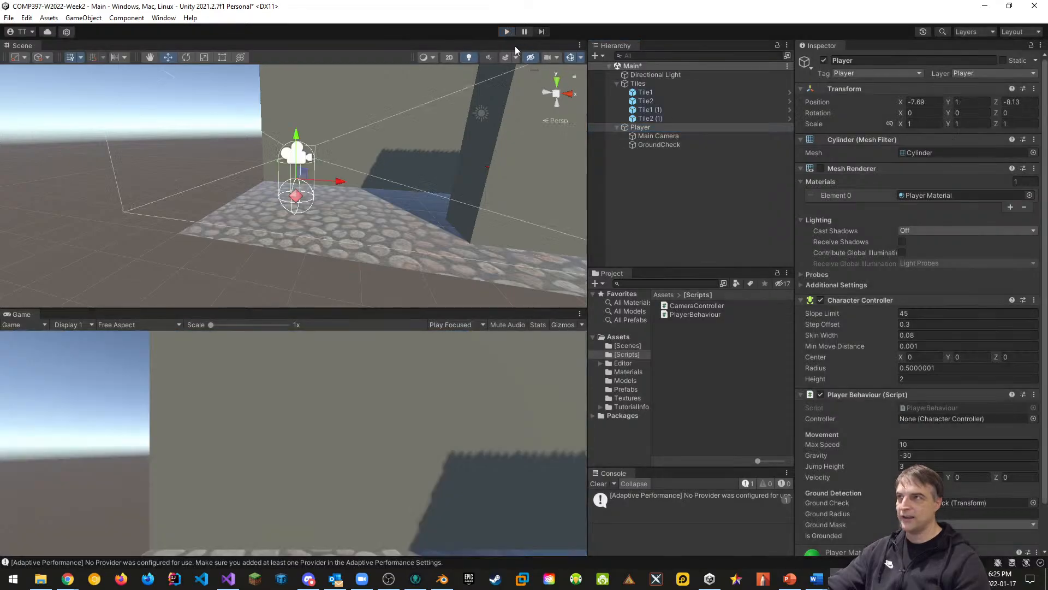
pyautogui.click(507, 32)
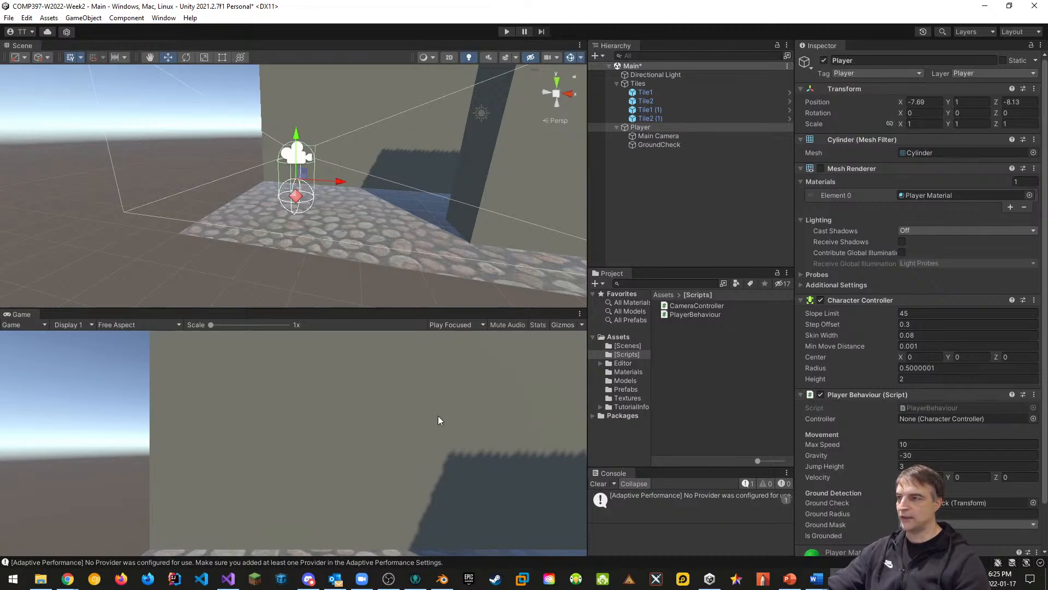
# Step: Add a new layer named Ground as User Layer 6
pyautogui.click(645, 93)
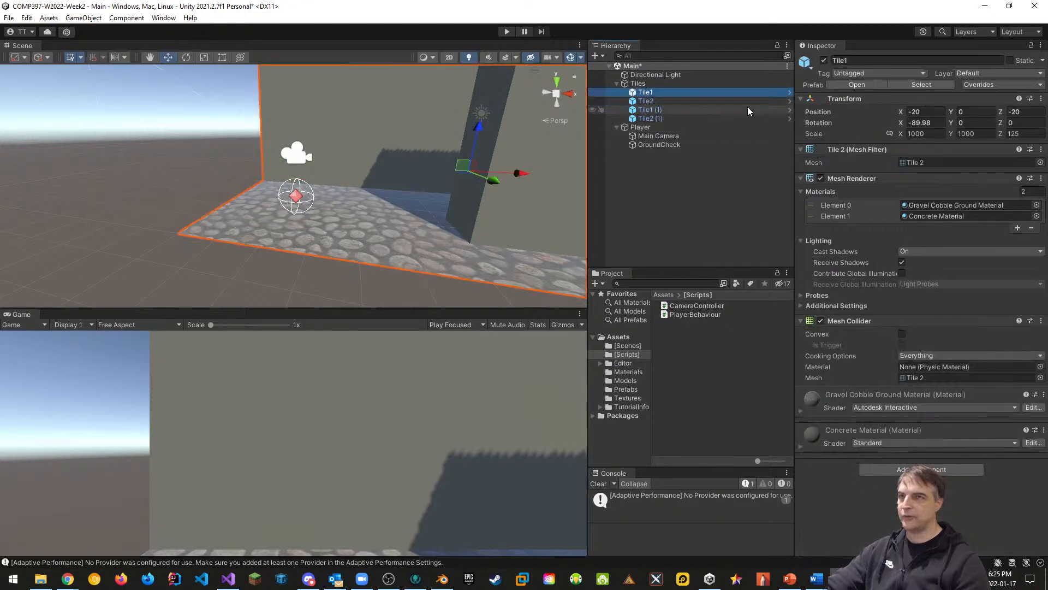
pyautogui.click(981, 75)
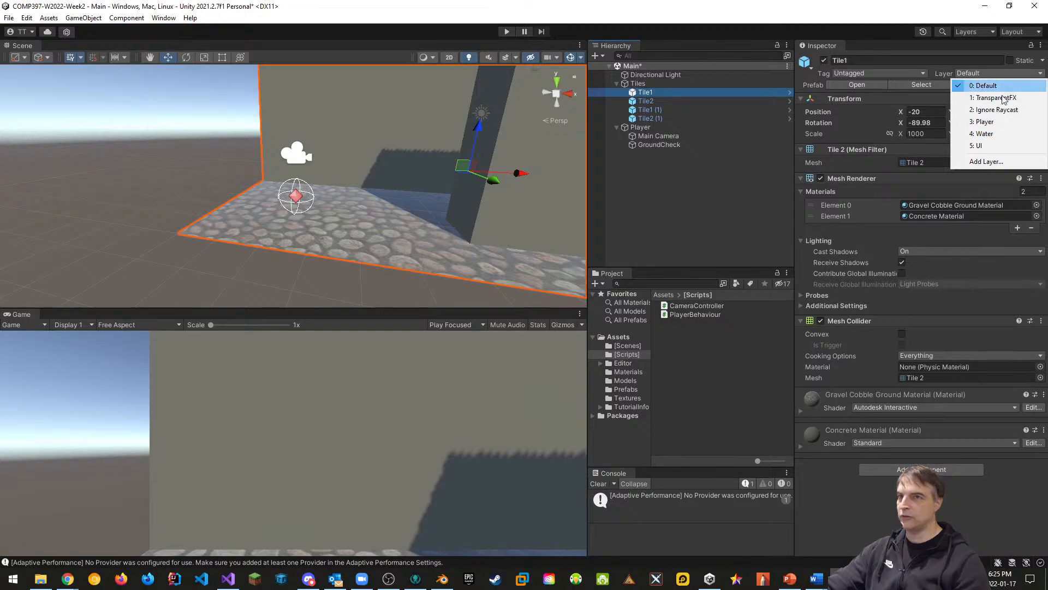
pyautogui.click(998, 162)
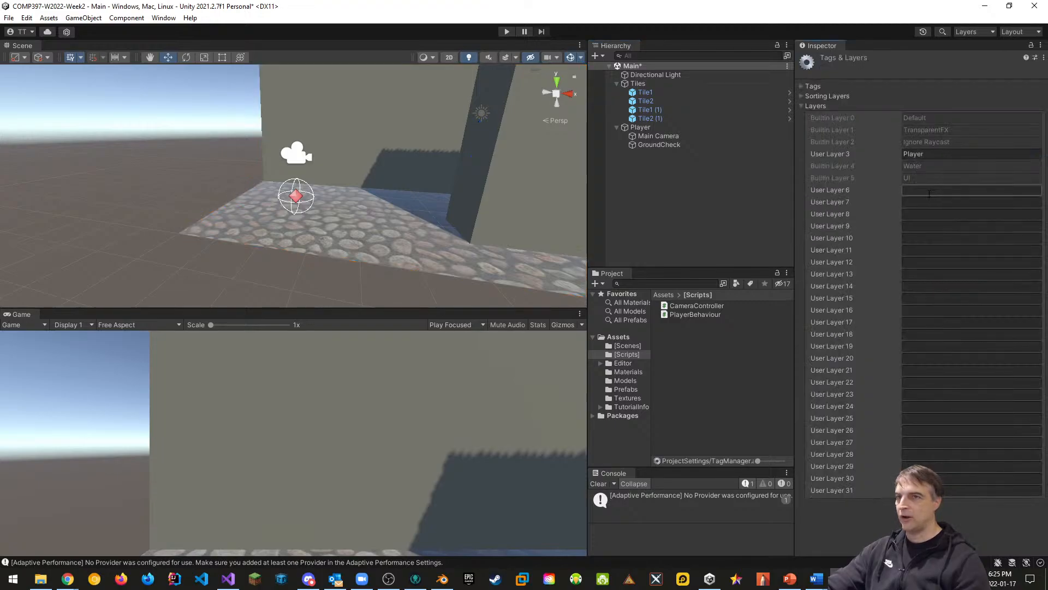
pyautogui.click(929, 190)
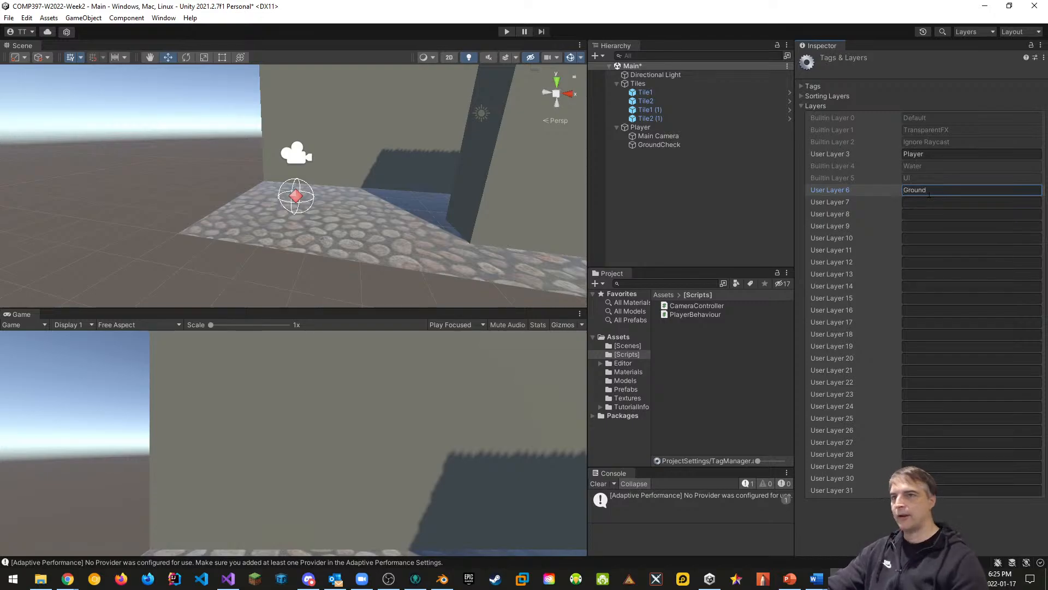
# Step: Assign the Ground layer to all four tile objects under Tiles
pyautogui.click(646, 92)
pyautogui.keyDown('shift'); pyautogui.click(653, 119); pyautogui.keyUp('shift')
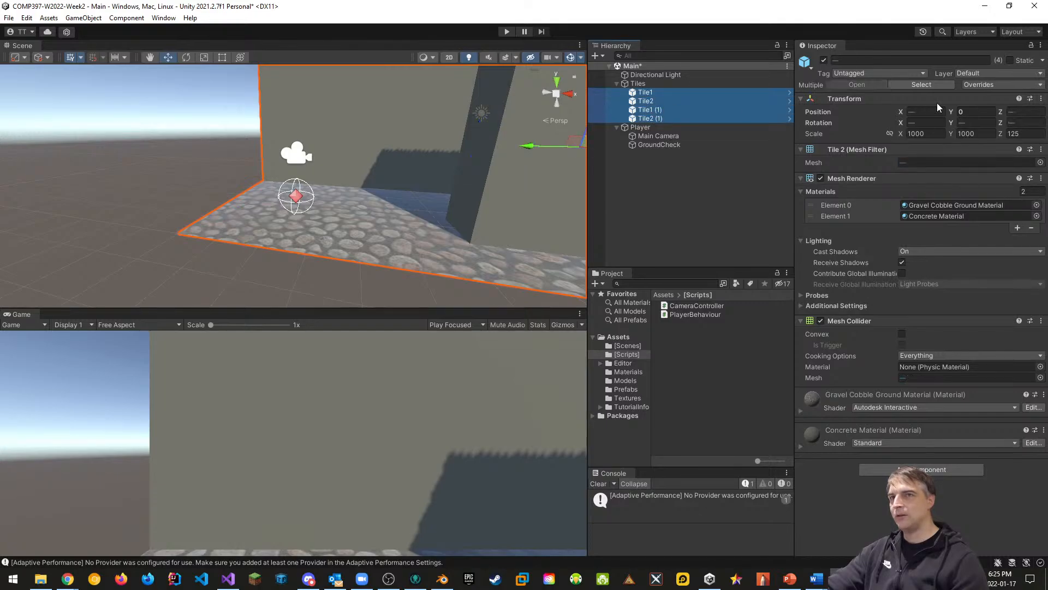
pyautogui.click(1001, 74)
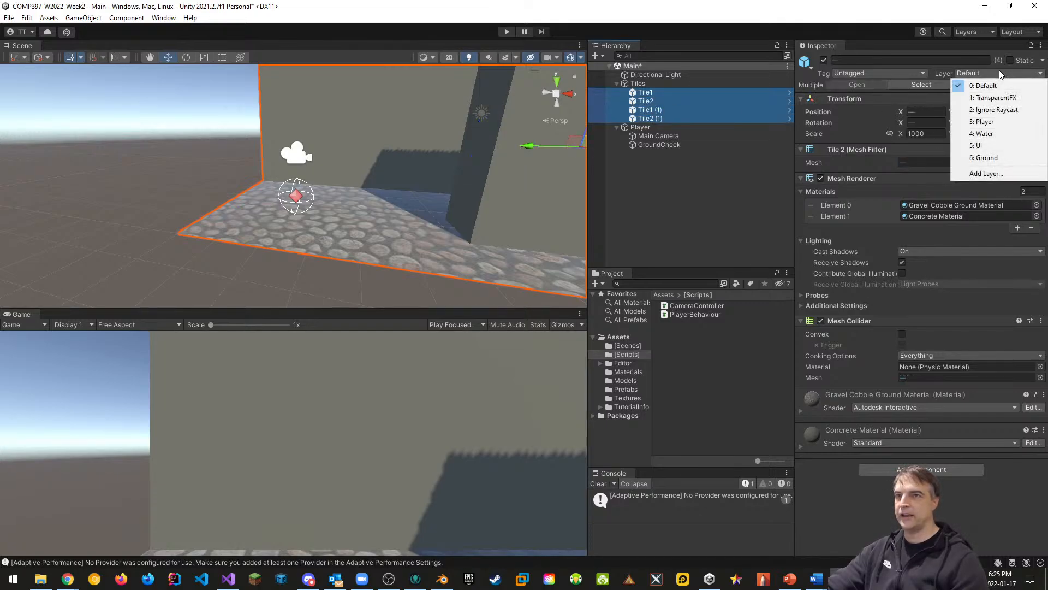
pyautogui.click(986, 158)
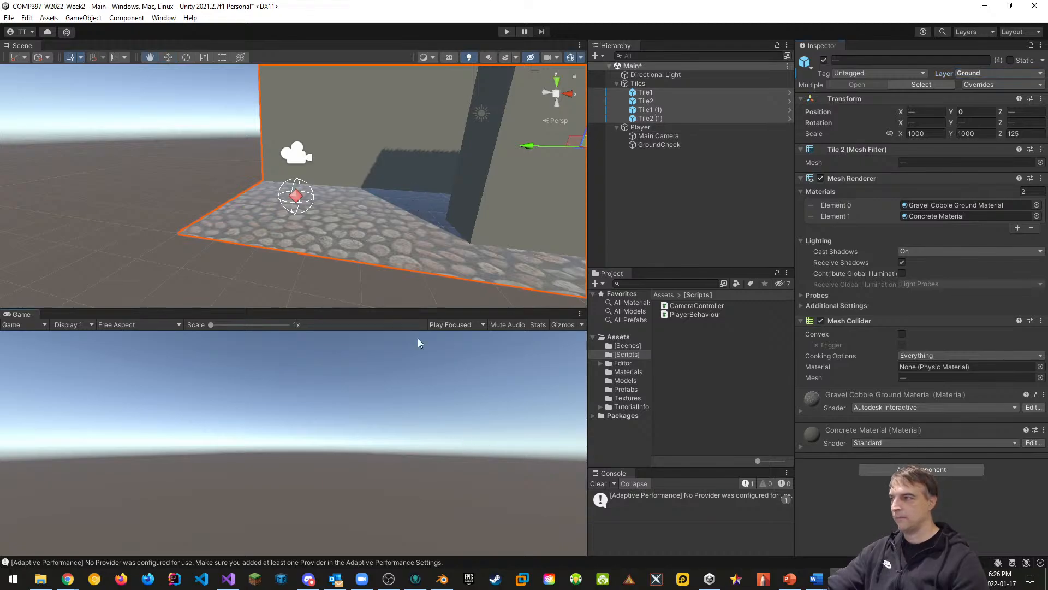
# Step: Set the Ground Mask of the Player's Player Behaviour component to Ground
pyautogui.moveTo(415, 245); pyautogui.dragTo(518, 233, button='right')
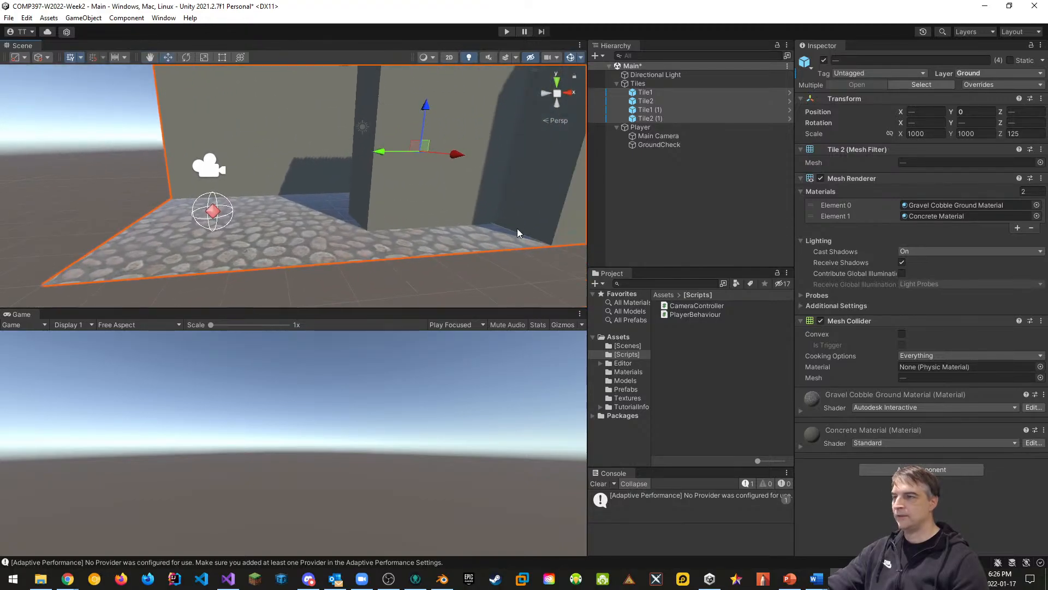
pyautogui.click(661, 136)
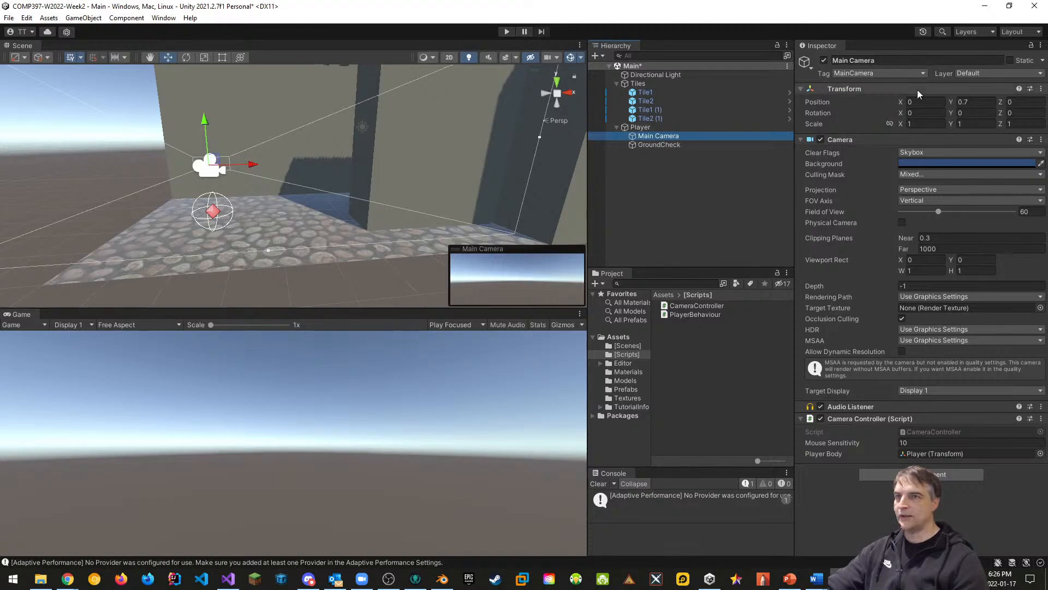
pyautogui.click(649, 119)
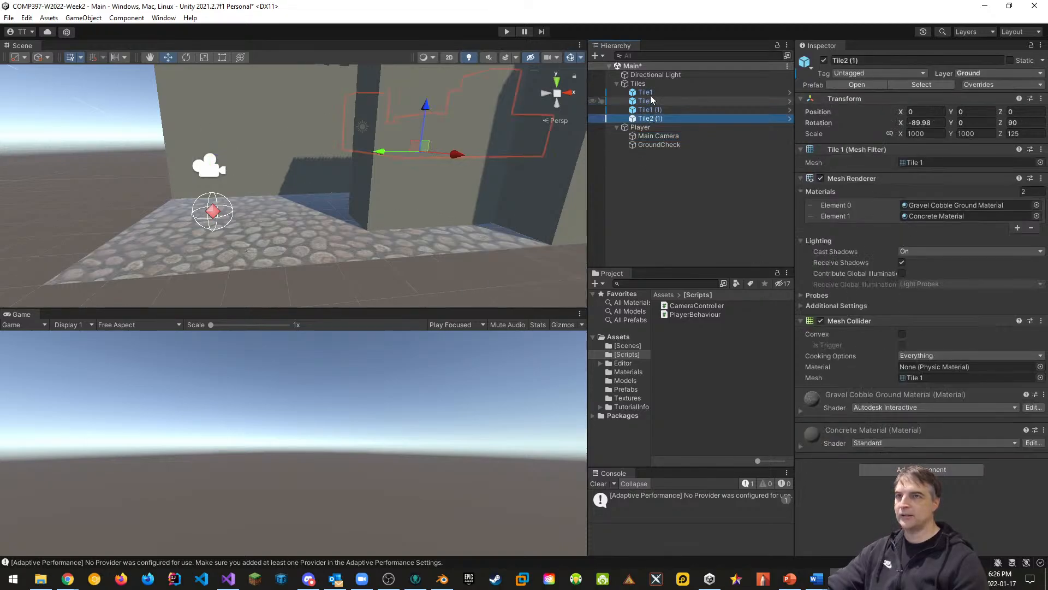
pyautogui.click(659, 135)
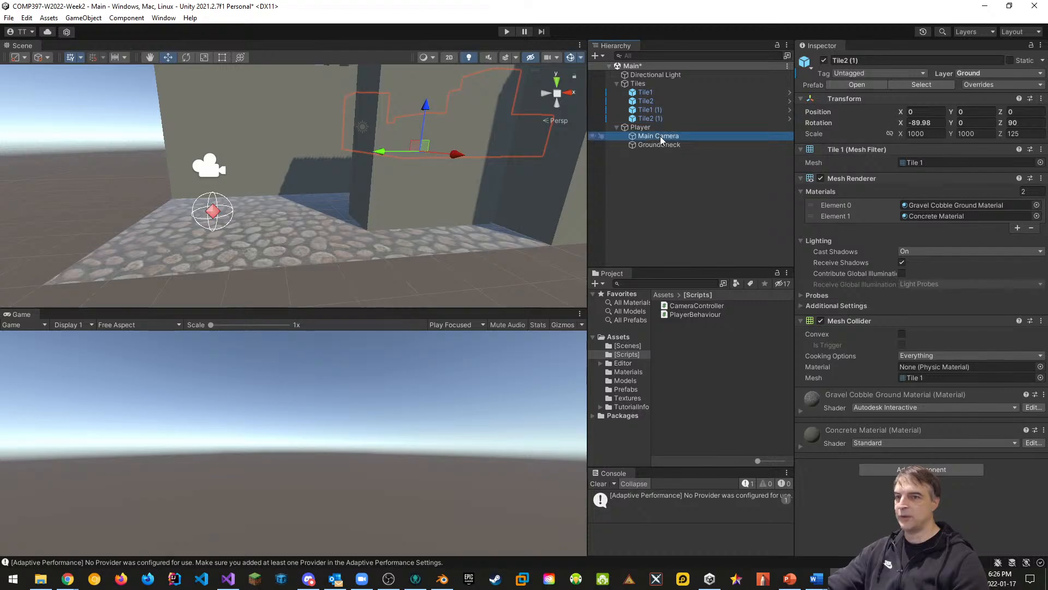
pyautogui.click(669, 128)
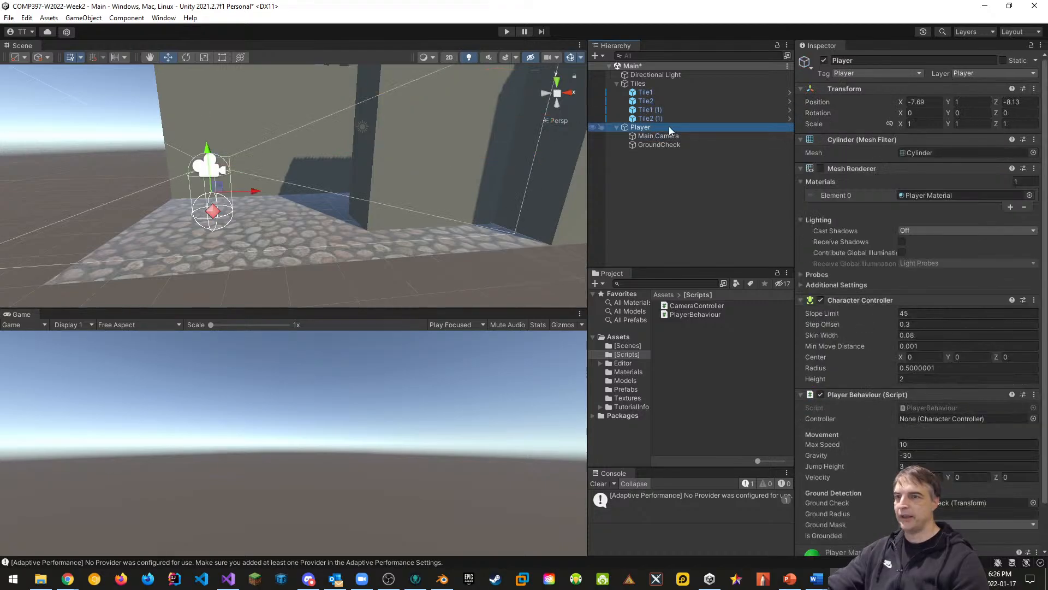
pyautogui.scroll(-3, 921, 428)
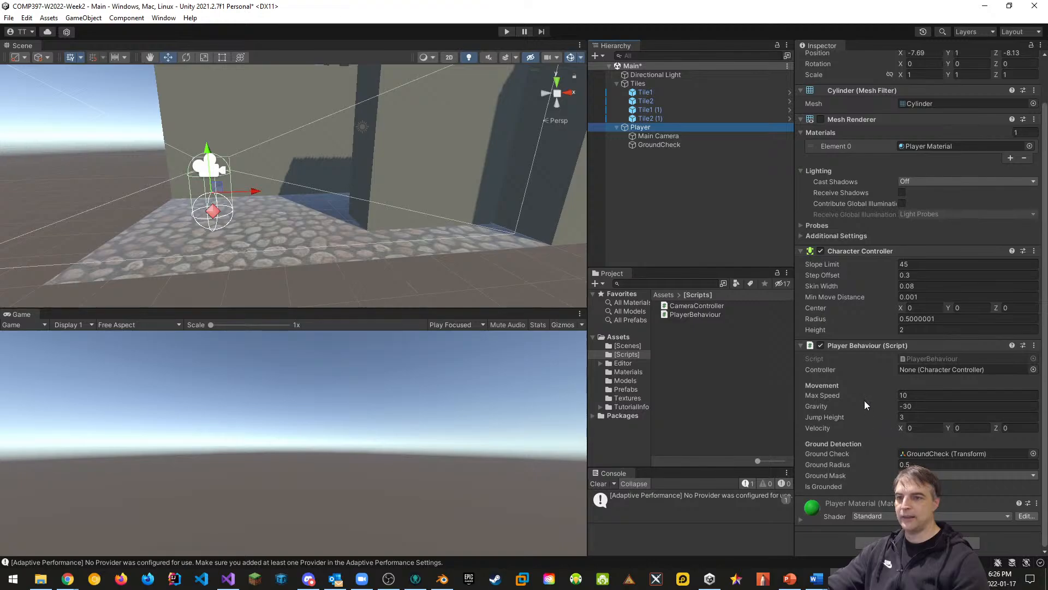
pyautogui.click(945, 476)
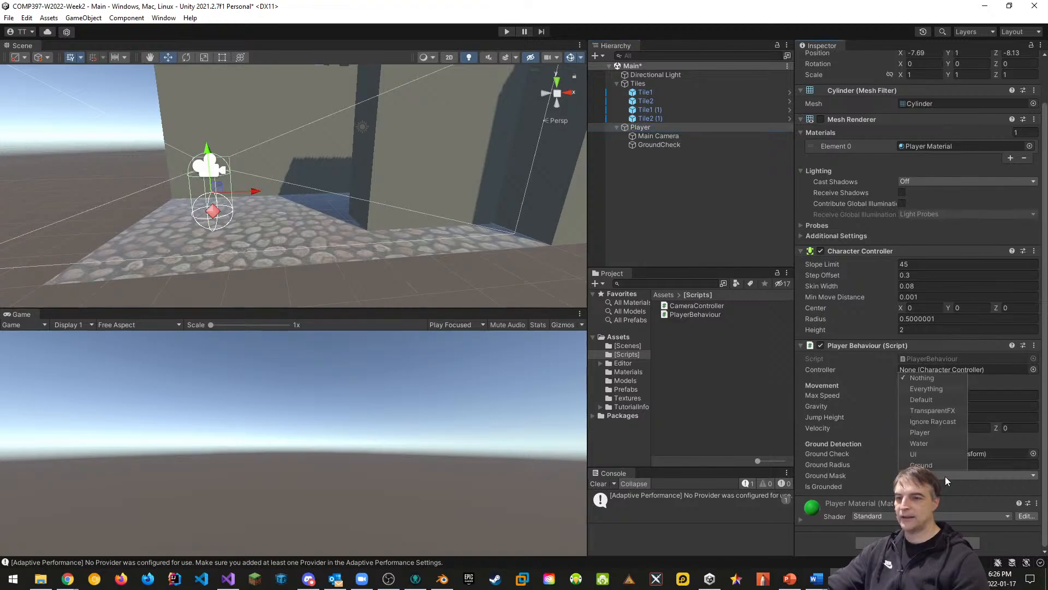
pyautogui.click(935, 464)
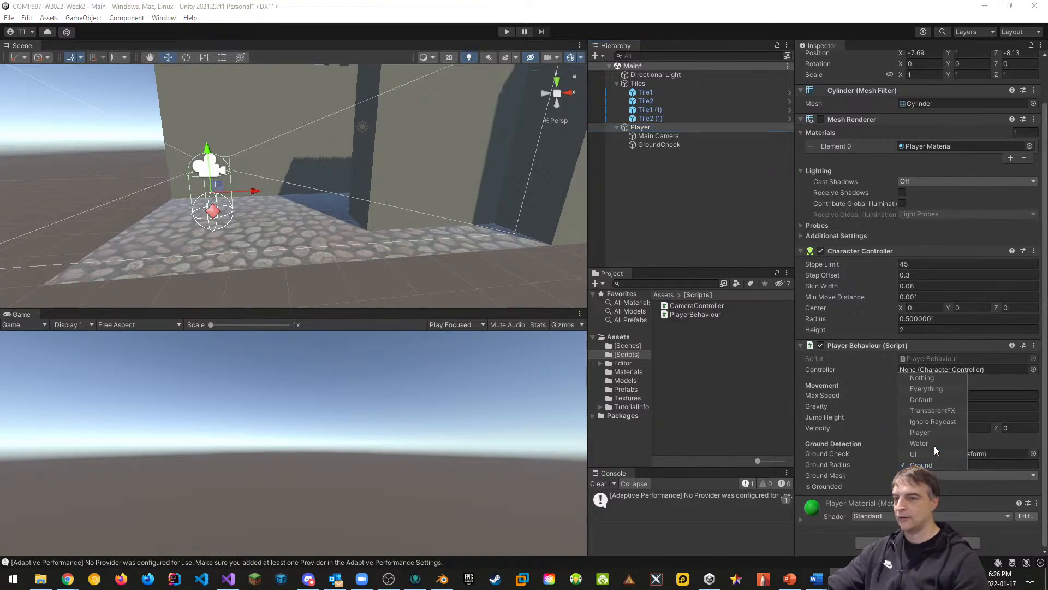
# Step: Run the game briefly, stop it, and check the layer assigned to each tile object
pyautogui.click(507, 32)
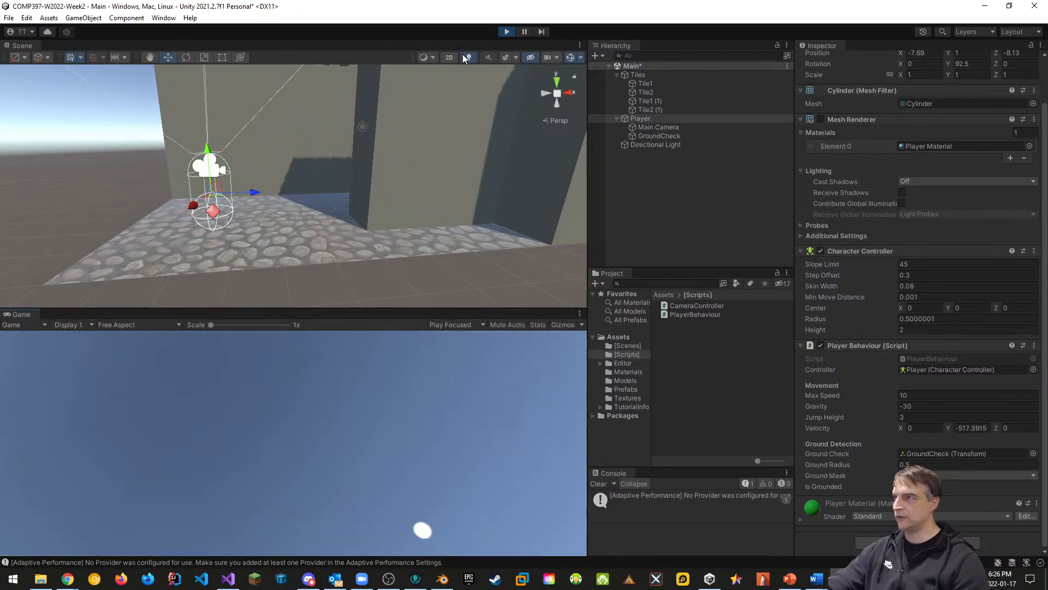
pyautogui.click(512, 31)
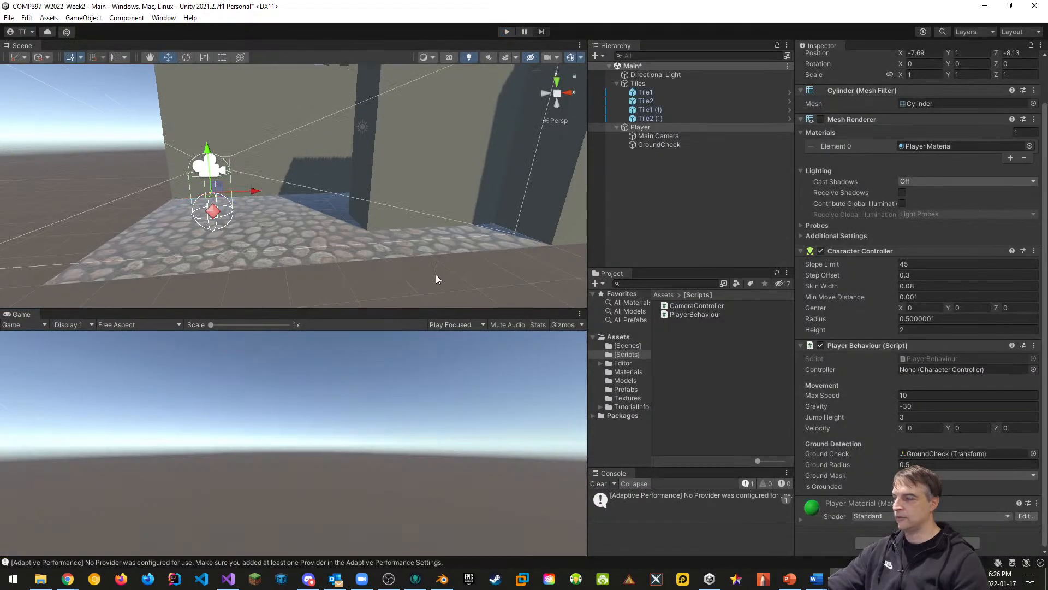
pyautogui.click(663, 118)
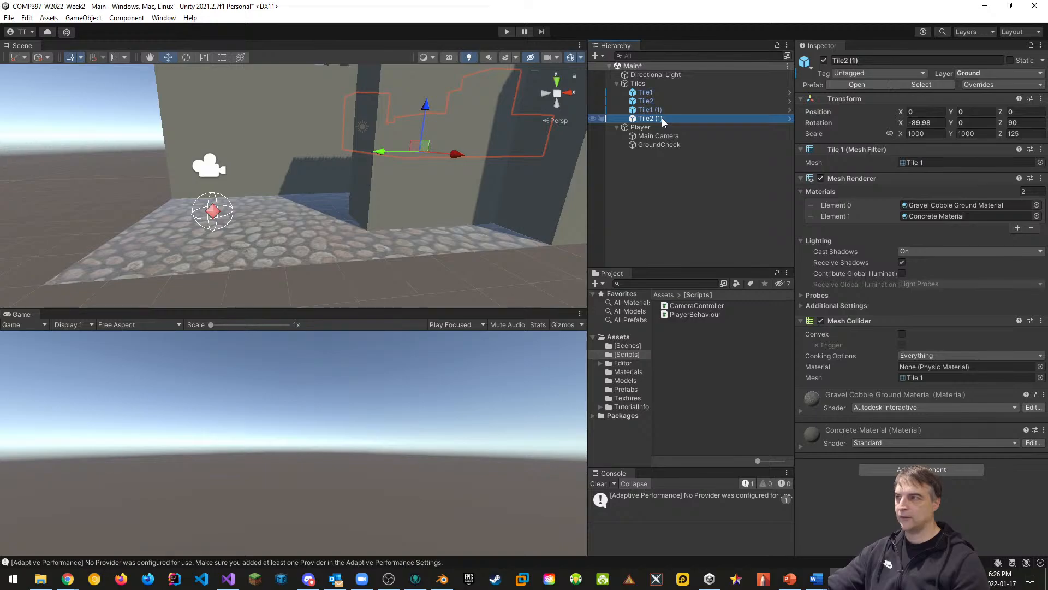
pyautogui.click(650, 110)
pyautogui.click(649, 102)
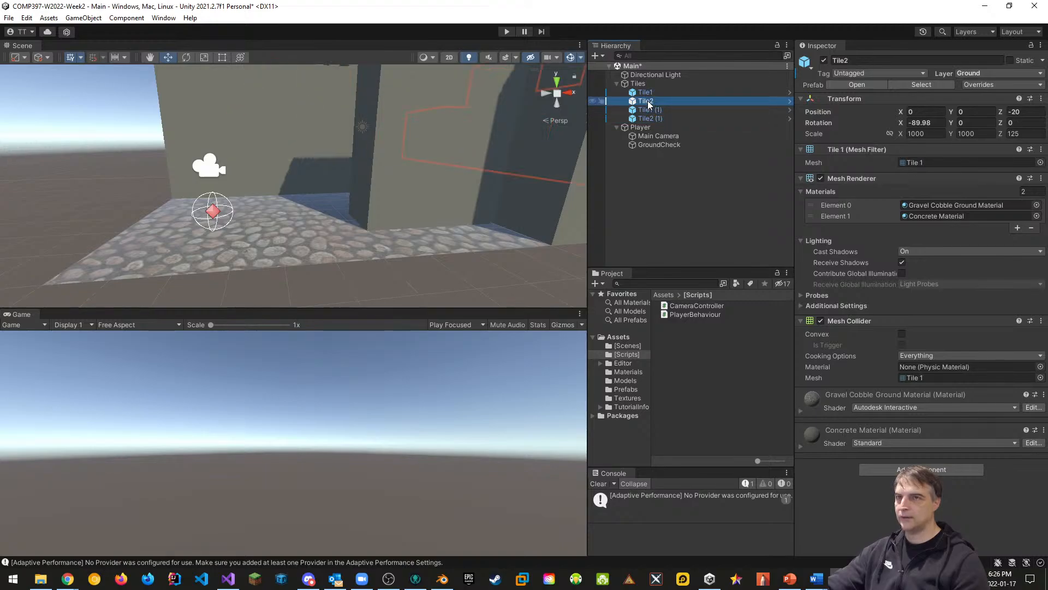
pyautogui.click(647, 93)
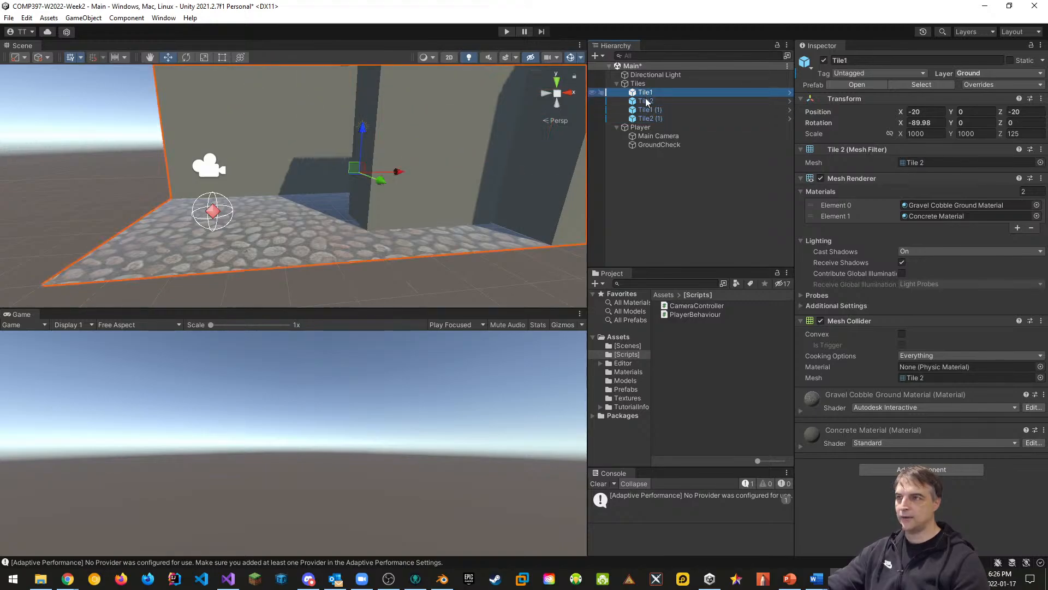
# Step: Enlarge the Game view and include the Ground layer in the Main Camera's Culling Mask
pyautogui.click(649, 136)
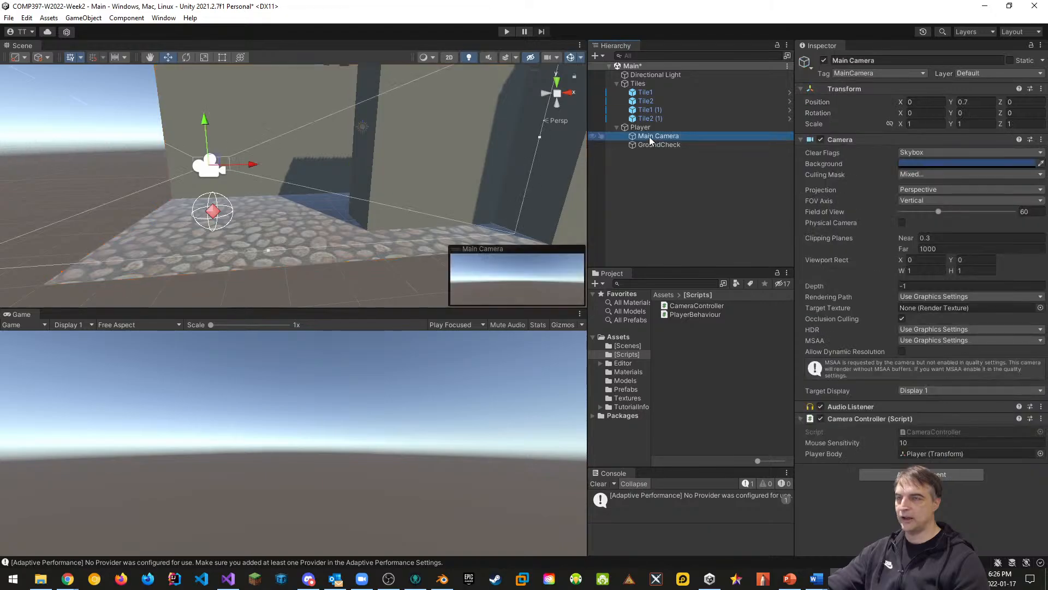
pyautogui.click(650, 144)
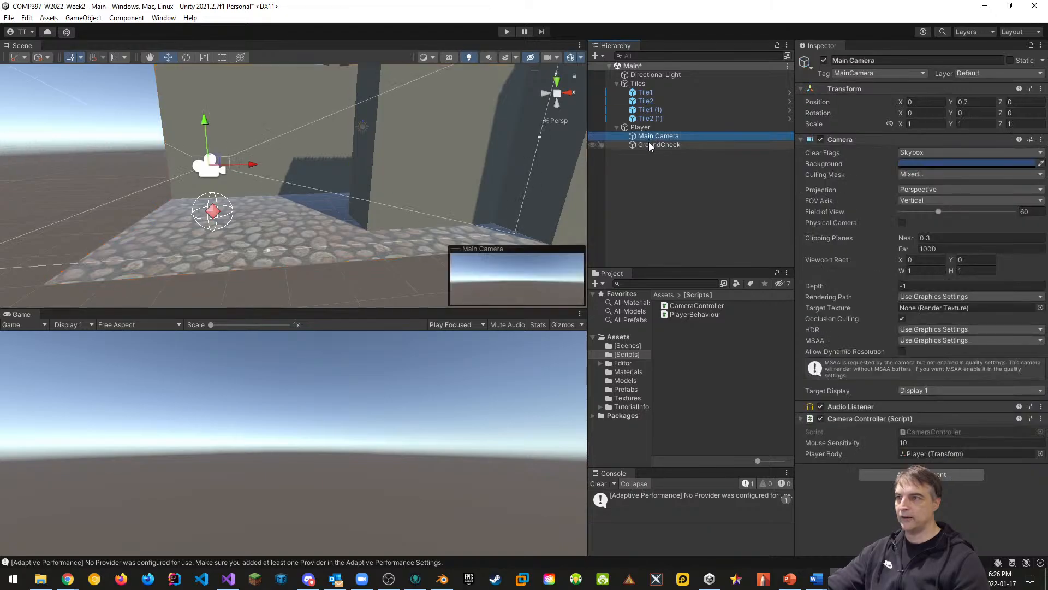
pyautogui.click(640, 126)
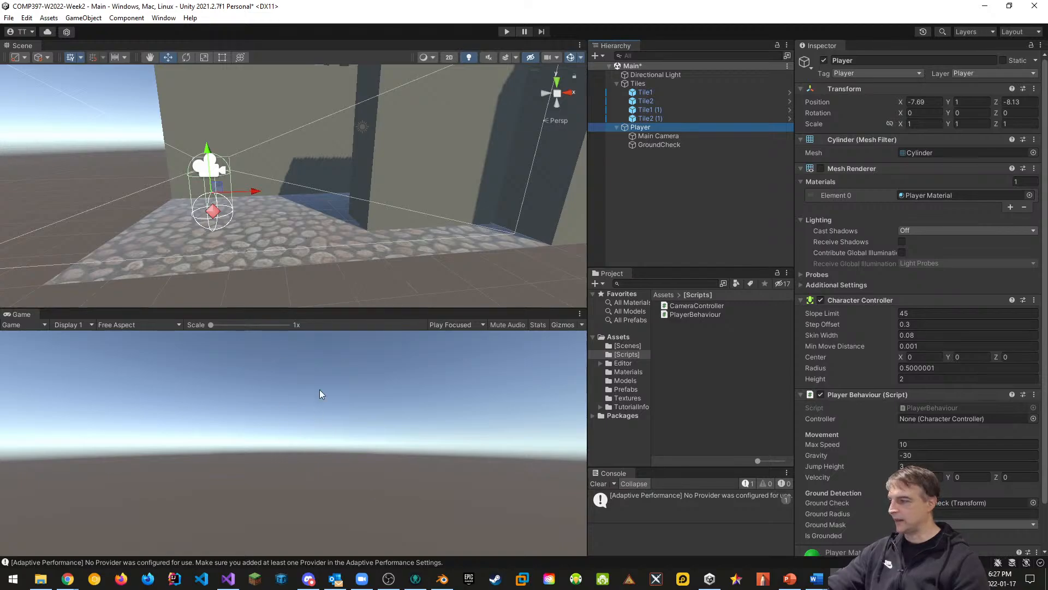
pyautogui.moveTo(285, 310); pyautogui.dragTo(298, 277)
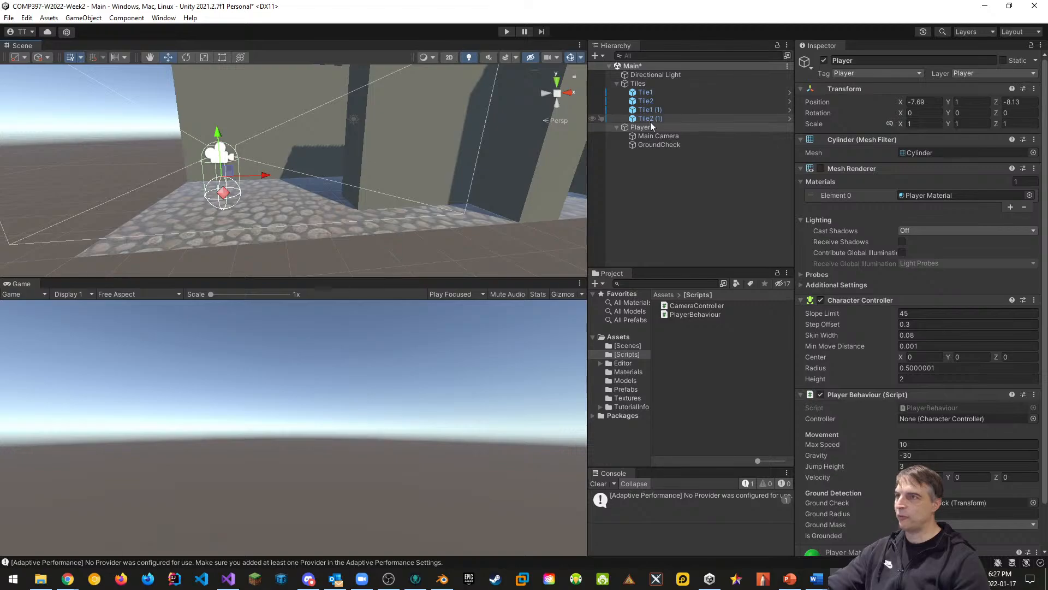
pyautogui.click(655, 137)
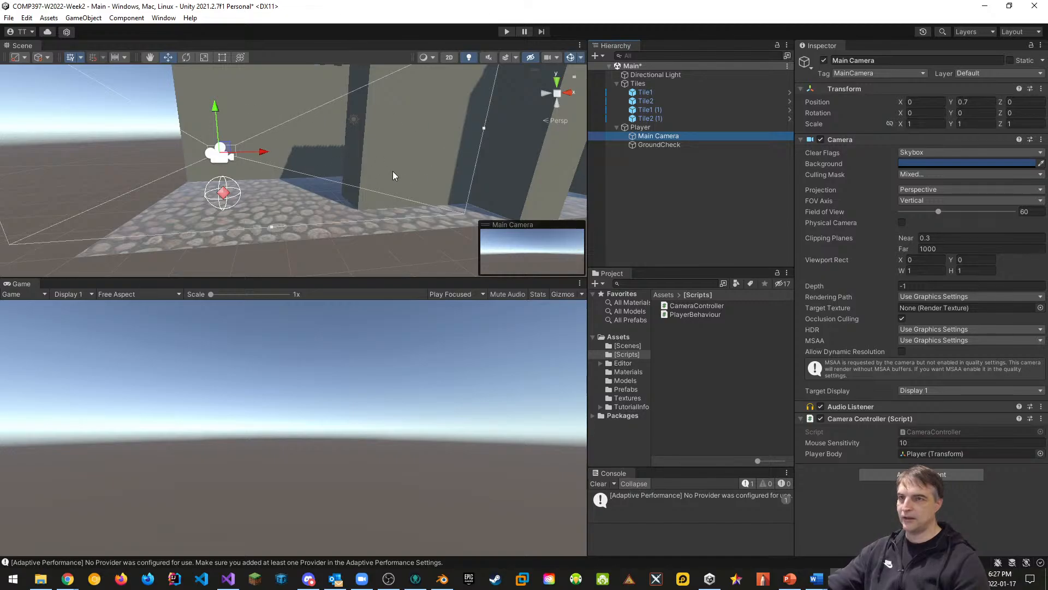
pyautogui.click(908, 175)
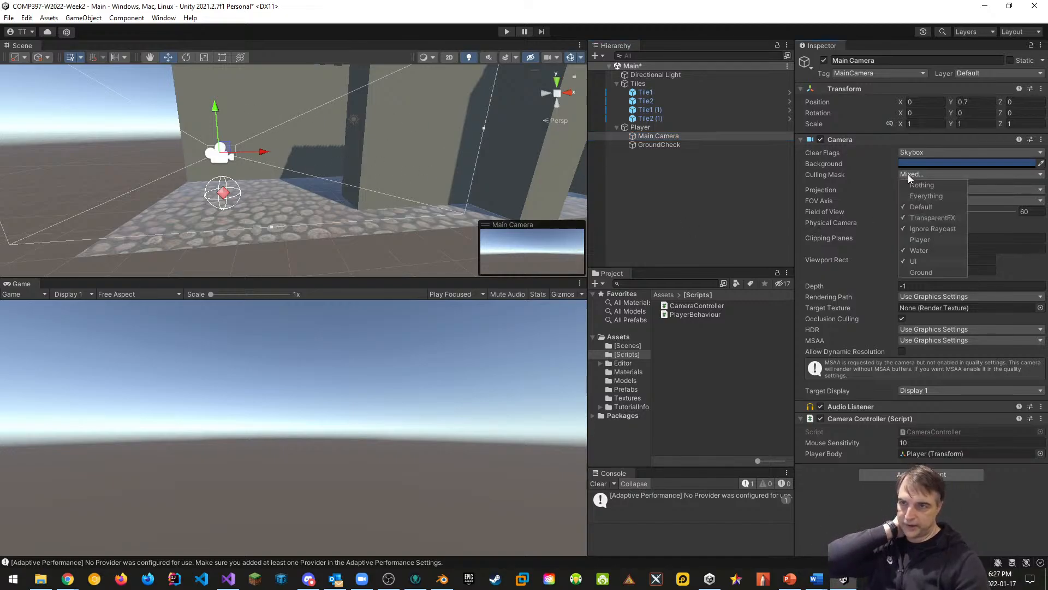
pyautogui.click(904, 272)
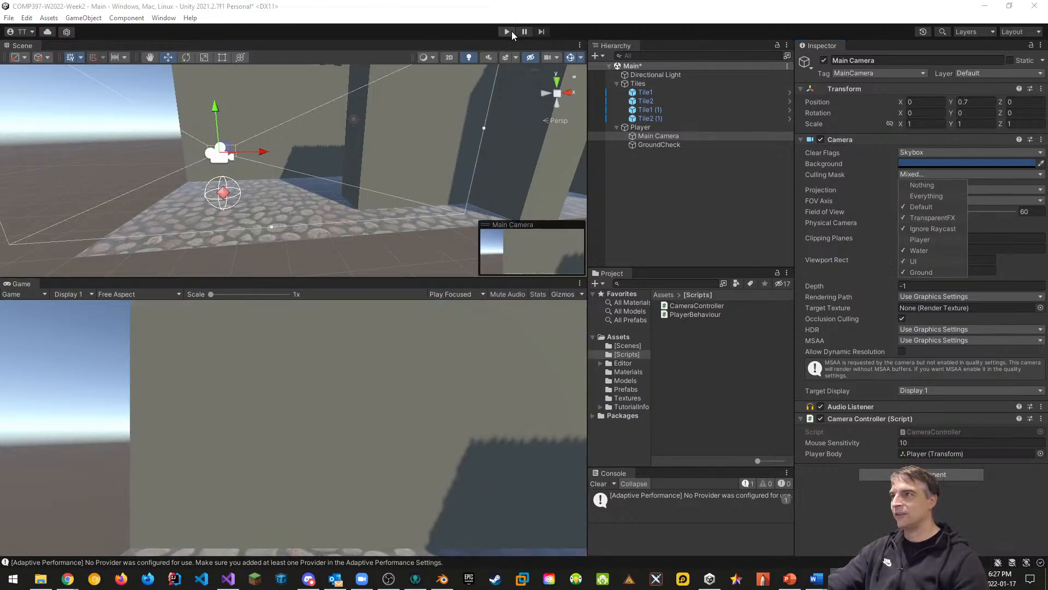
# Step: Run the game, walk the player forward through the scene, and stop the game
pyautogui.click(507, 32)
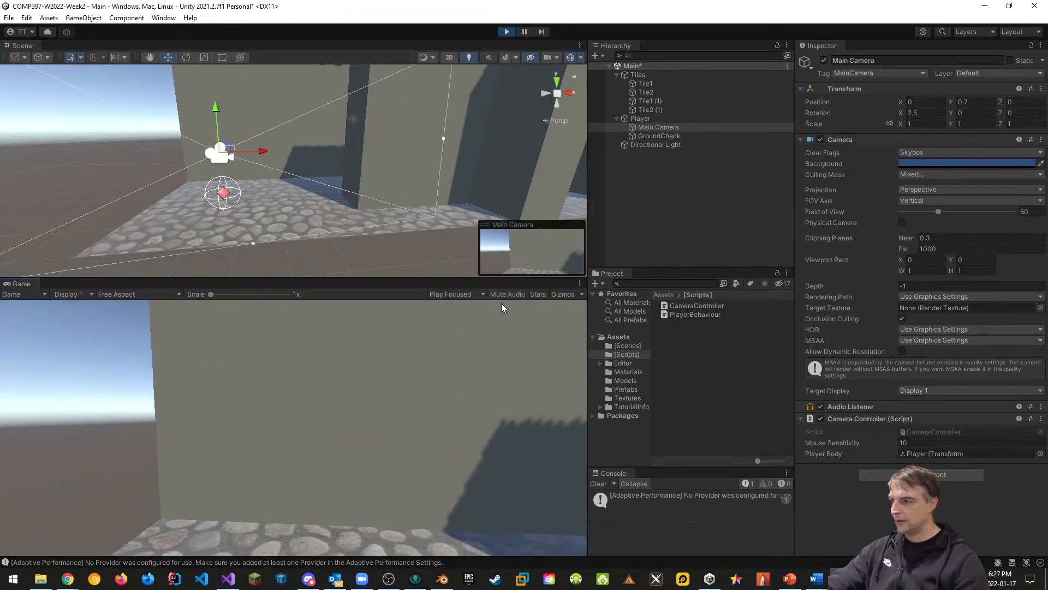
pyautogui.press('w')
pyautogui.press('w')
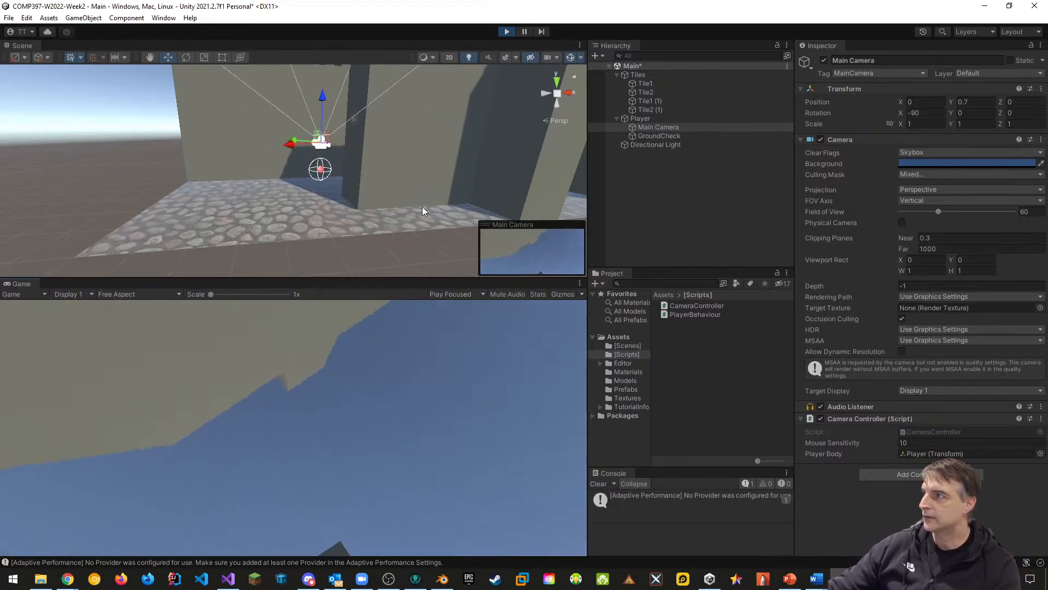
pyautogui.click(506, 33)
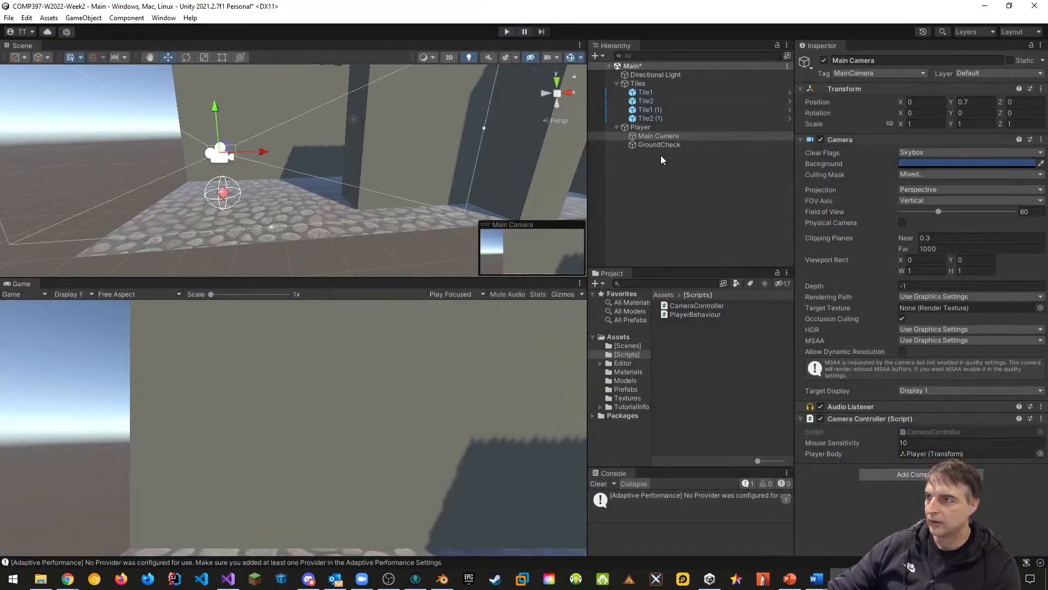
# Step: Review the Player's Player Behaviour ground detection values while running the game briefly, and stop it
pyautogui.click(644, 127)
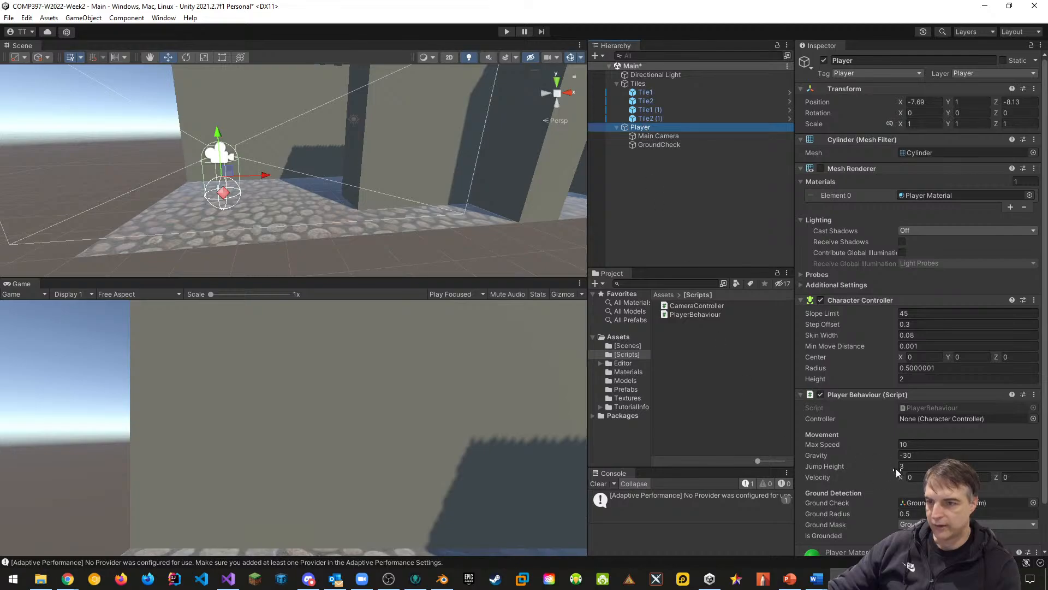
pyautogui.scroll(-3, 896, 468)
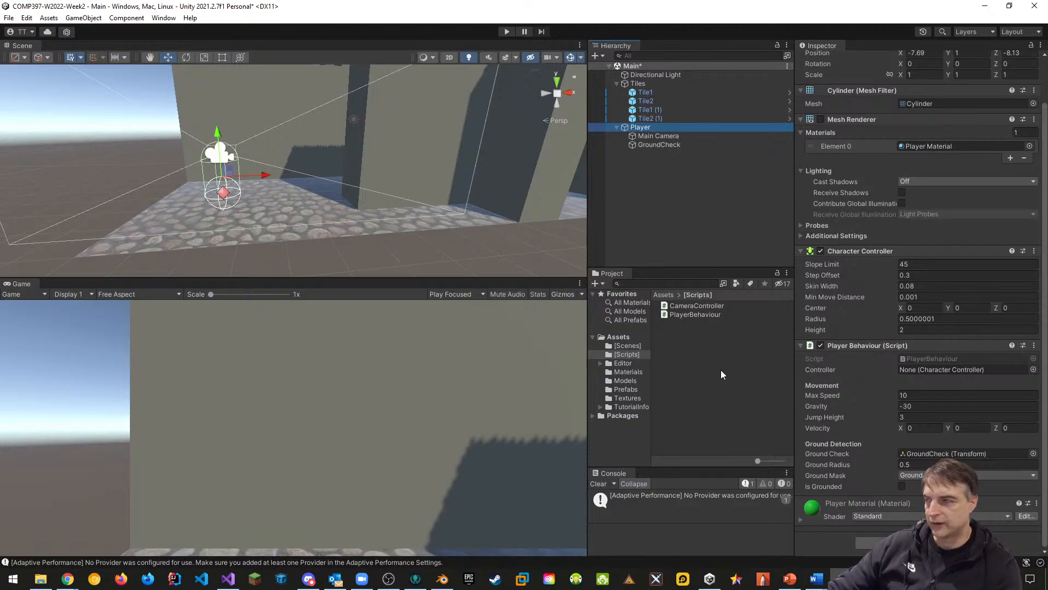
pyautogui.hotkey('ctrl', 'p')
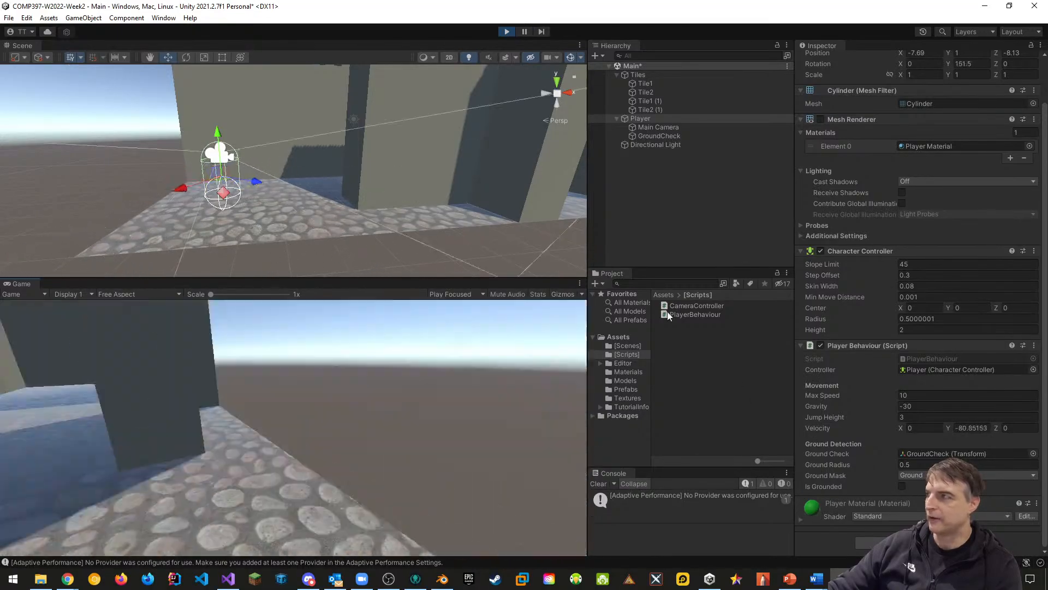
pyautogui.hotkey('ctrl', 'p')
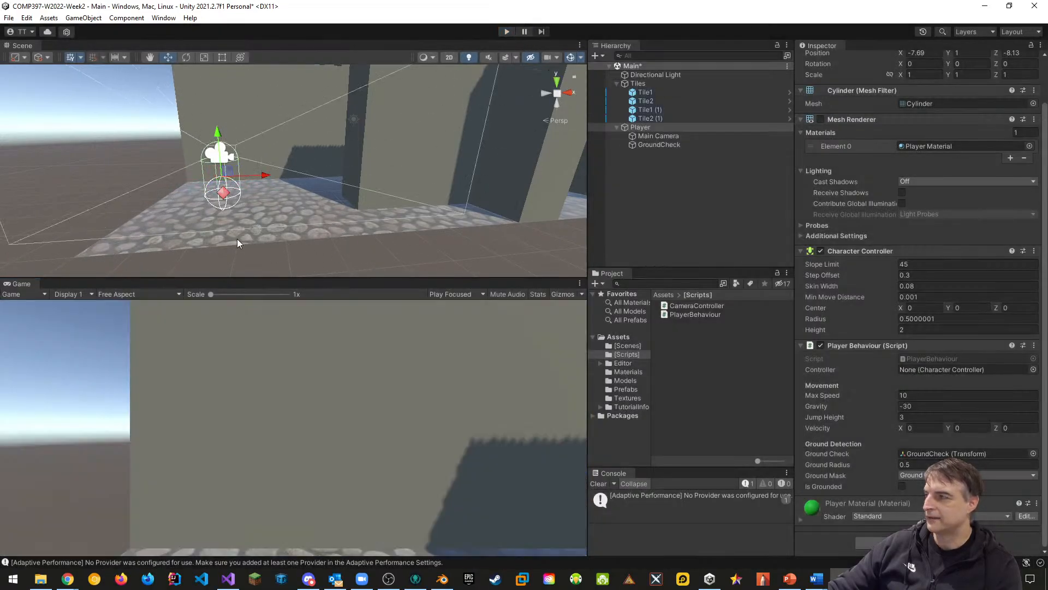
# Step: Examine the GroundCheck sphere against the floor and try lowering the Player to a Y position of about 0.954
pyautogui.click(659, 145)
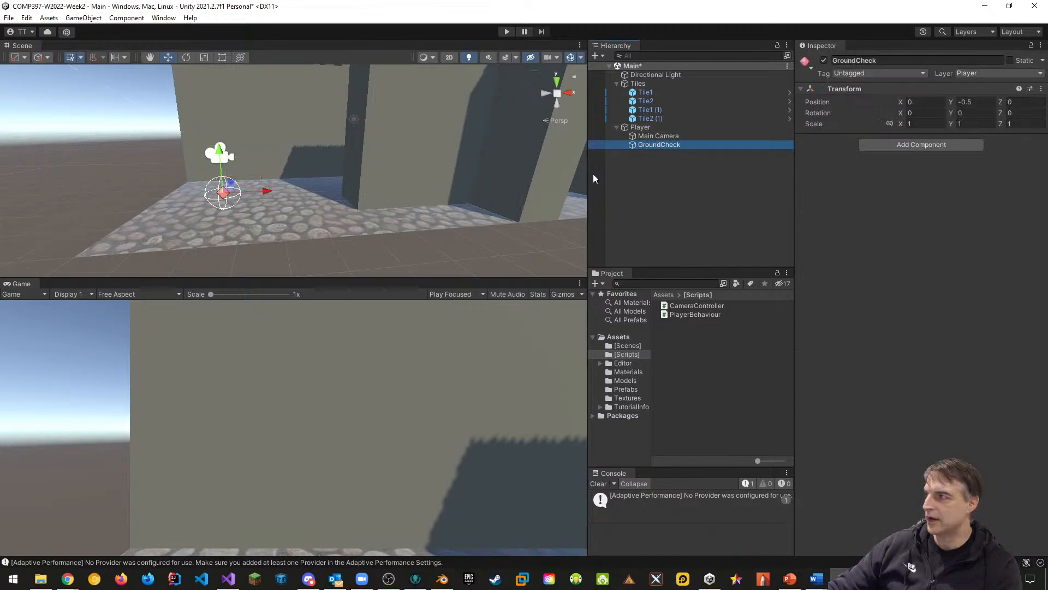
pyautogui.moveTo(248, 202); pyautogui.dragTo(197, 178, button='right')
pyautogui.click(636, 127)
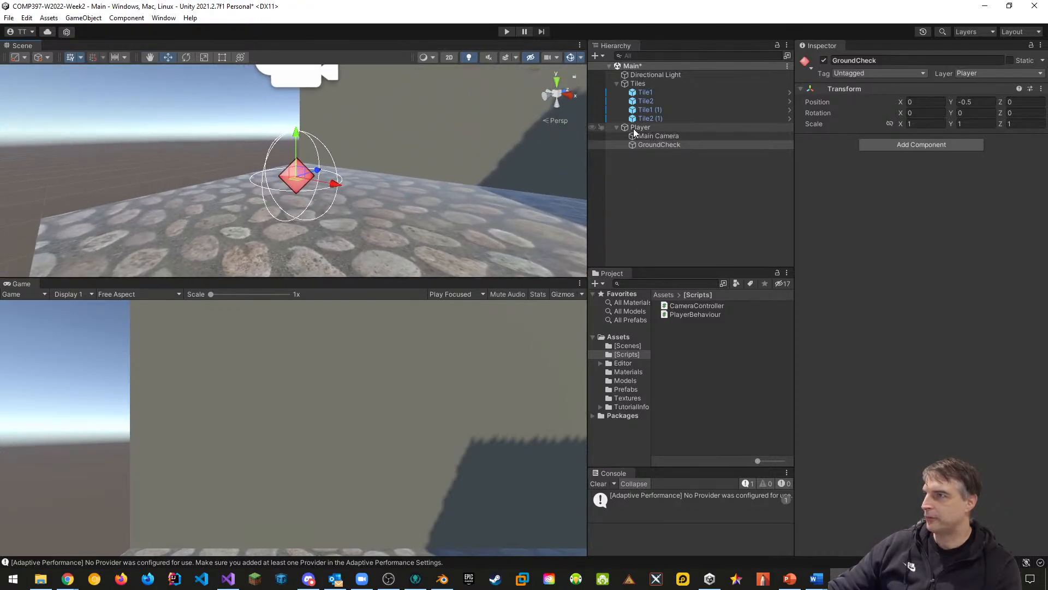
pyautogui.moveTo(365, 203); pyautogui.dragTo(268, 136, button='right')
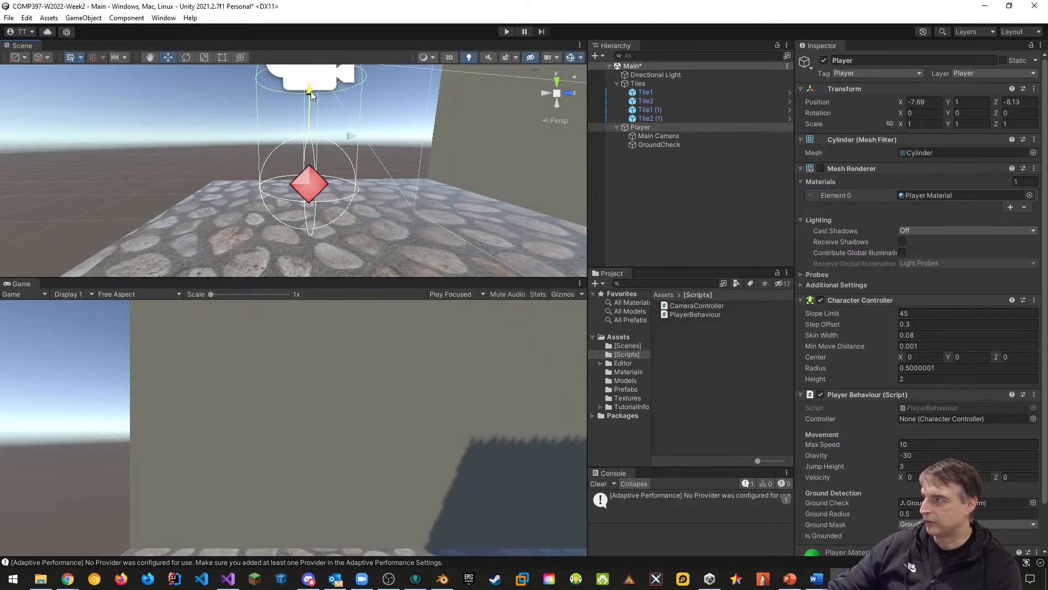
pyautogui.moveTo(310, 95); pyautogui.dragTo(310, 100)
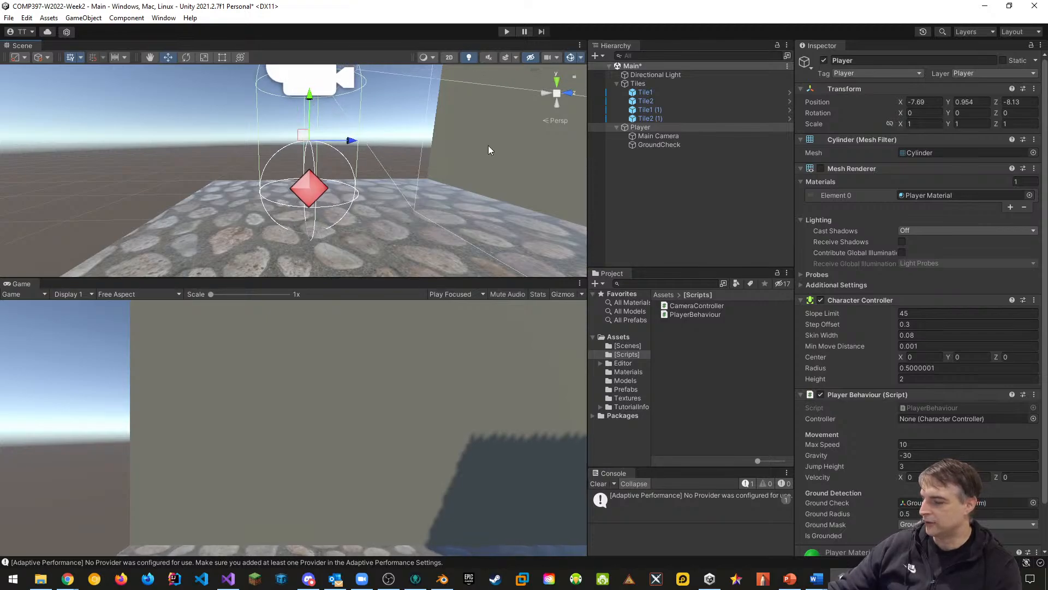
# Step: Lower the GroundCheck object by setting its Y position to -0.6
pyautogui.click(650, 144)
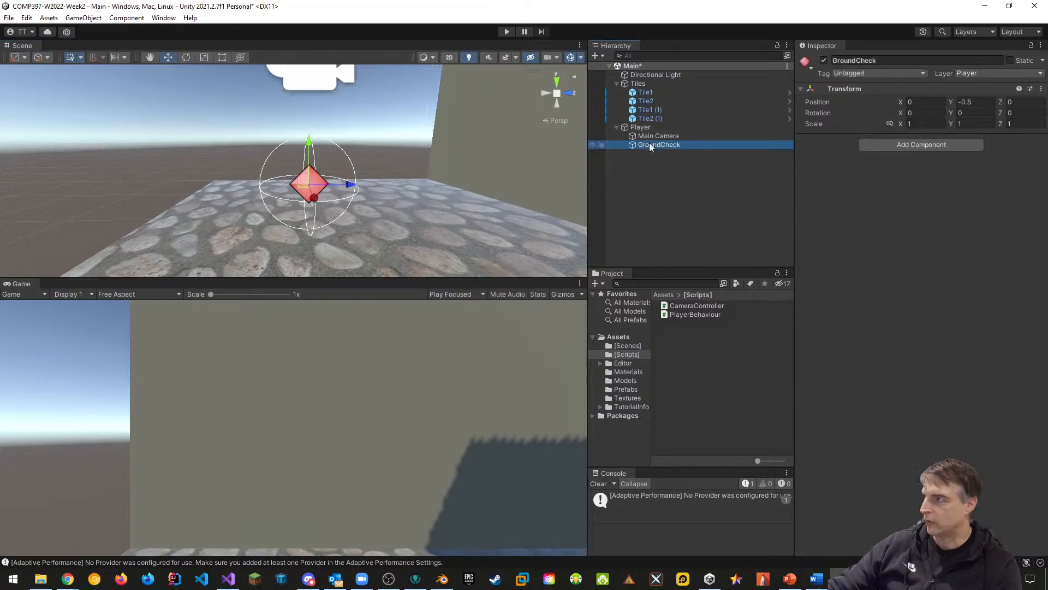
pyautogui.moveTo(311, 147); pyautogui.dragTo(309, 153)
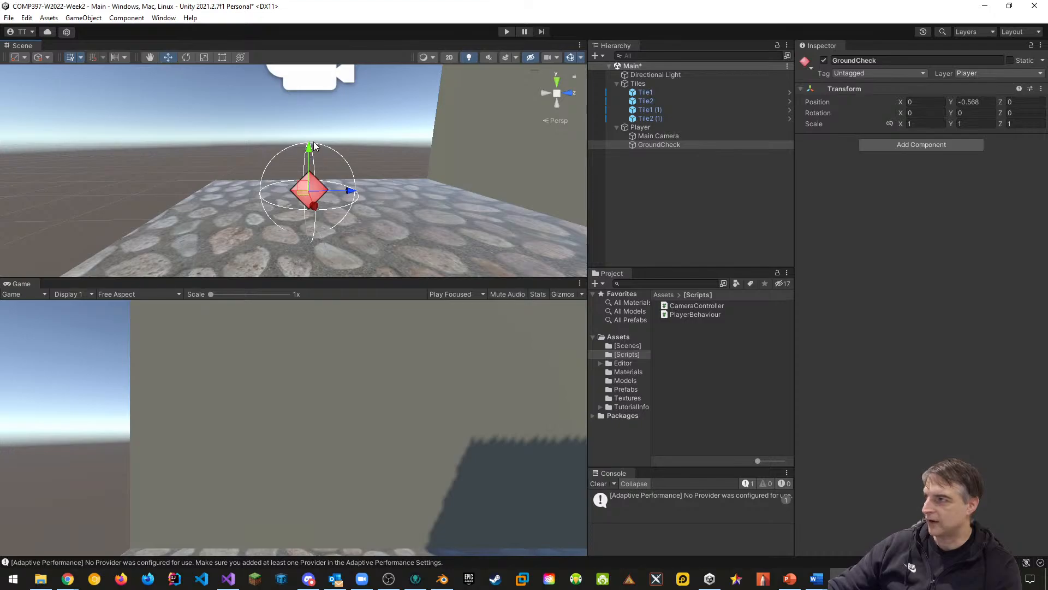
pyautogui.moveTo(309, 152); pyautogui.dragTo(309, 154)
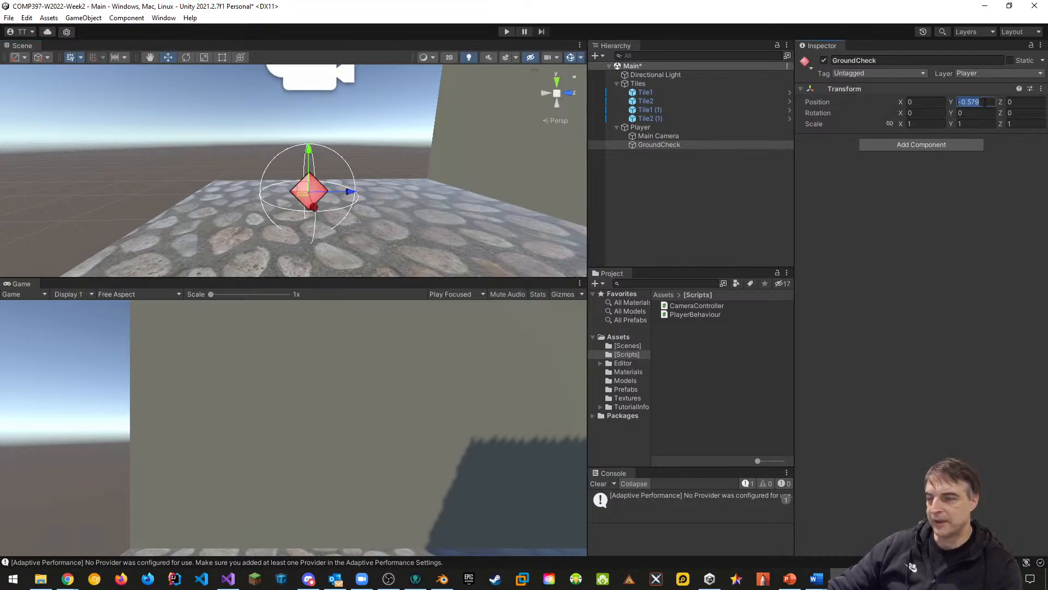
pyautogui.write('-')
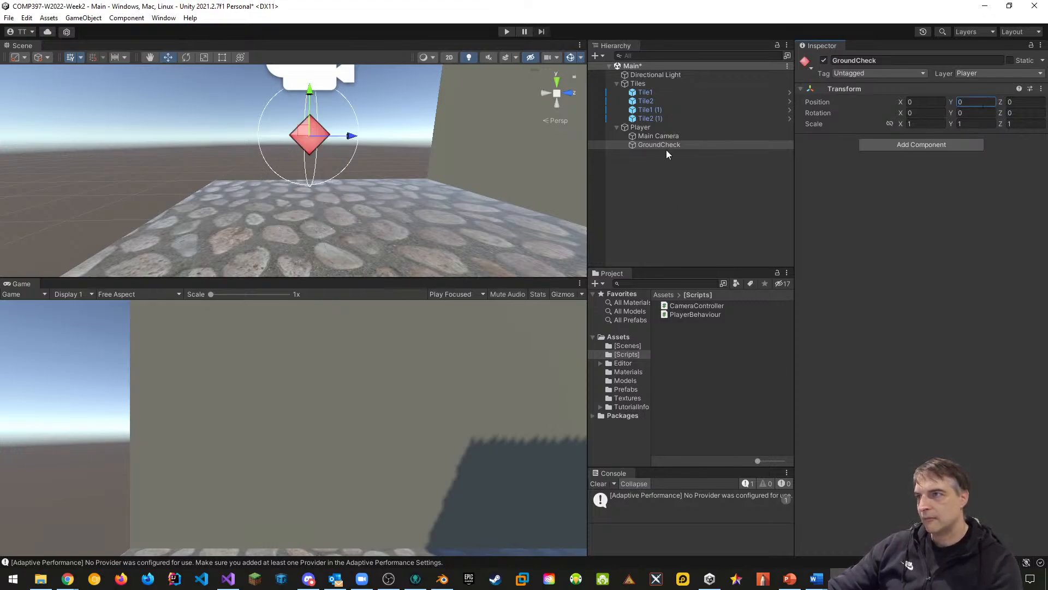
pyautogui.click(737, 143)
pyautogui.click(965, 101)
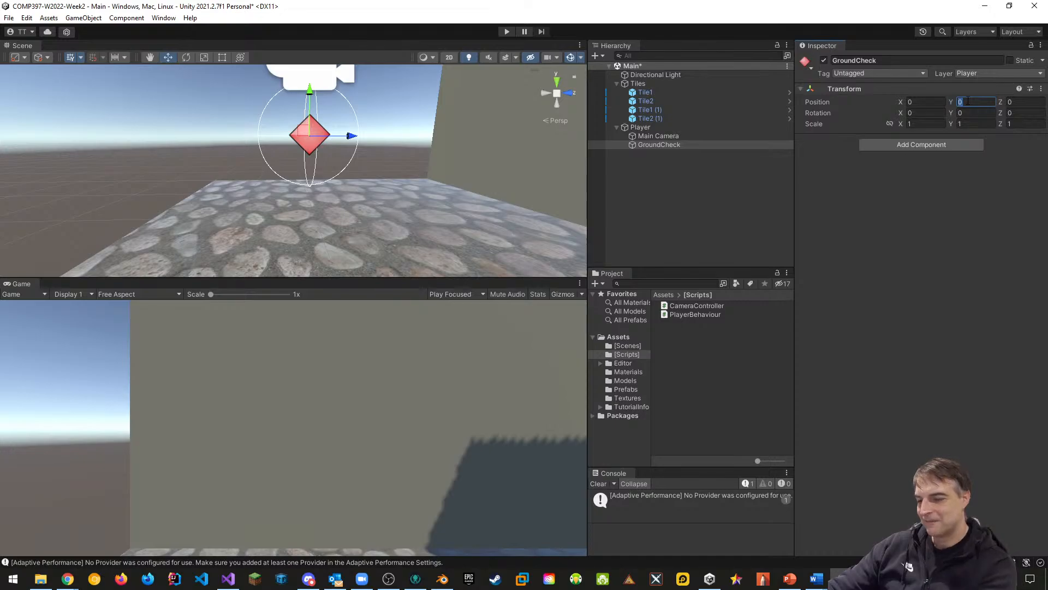
pyautogui.write('-0.5')
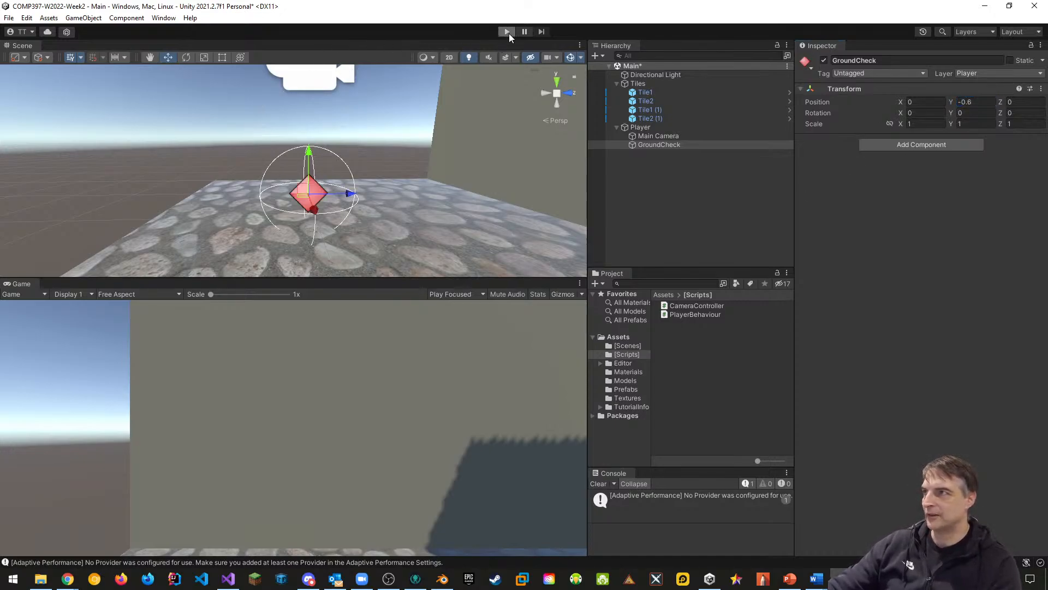
# Step: Run the game with the Player selected and test jumping while moving forward
pyautogui.click(508, 31)
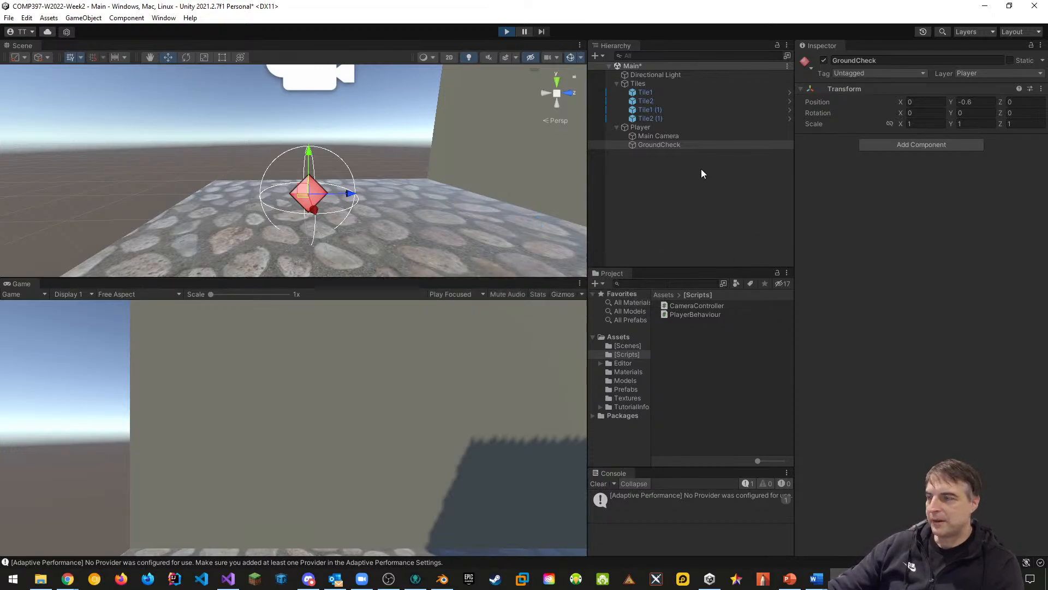
pyautogui.click(647, 118)
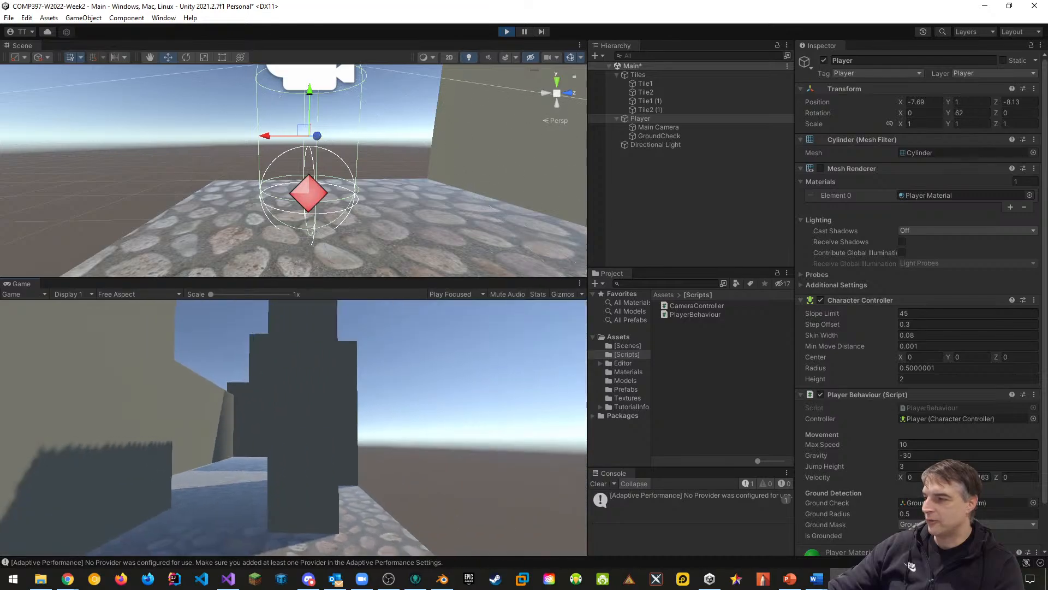
pyautogui.press('space')
pyautogui.press('w')
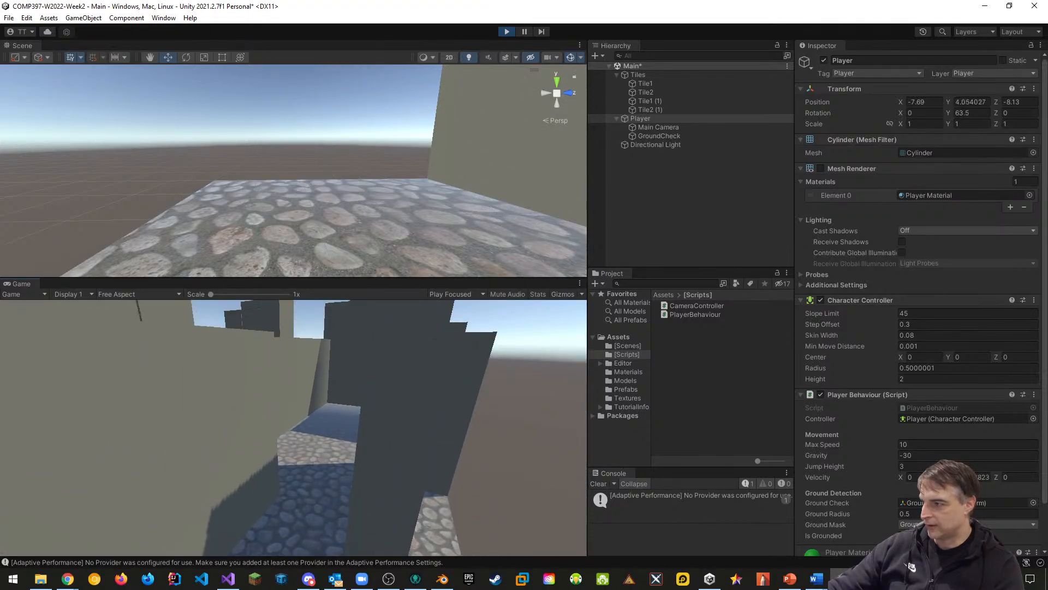
pyautogui.press('w')
pyautogui.press('space')
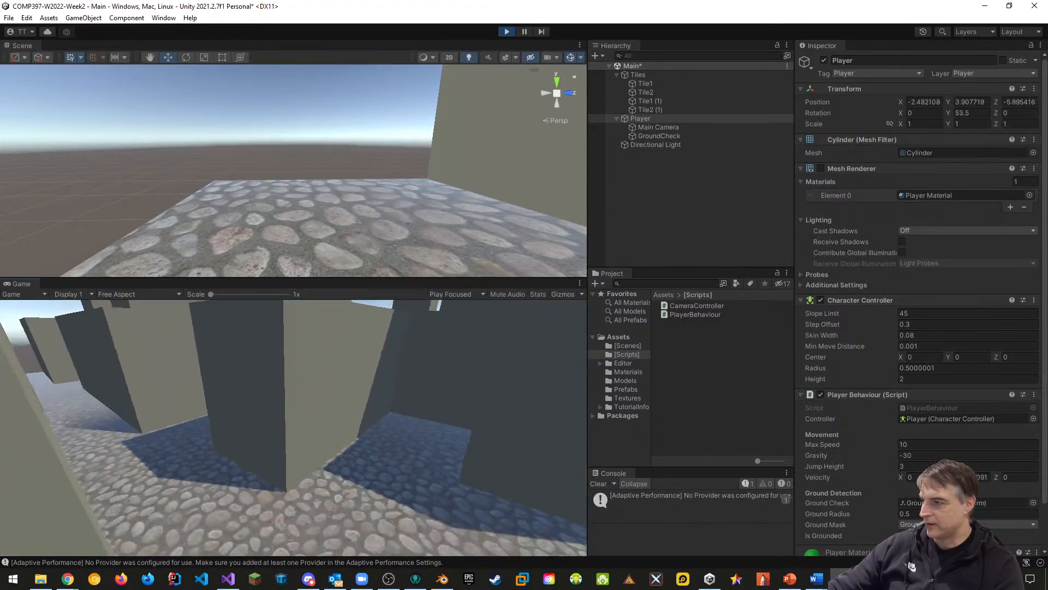
# Step: Walk the player through the maze corridors to test movement on the tiles, and release the cursor from the game
pyautogui.press('w')
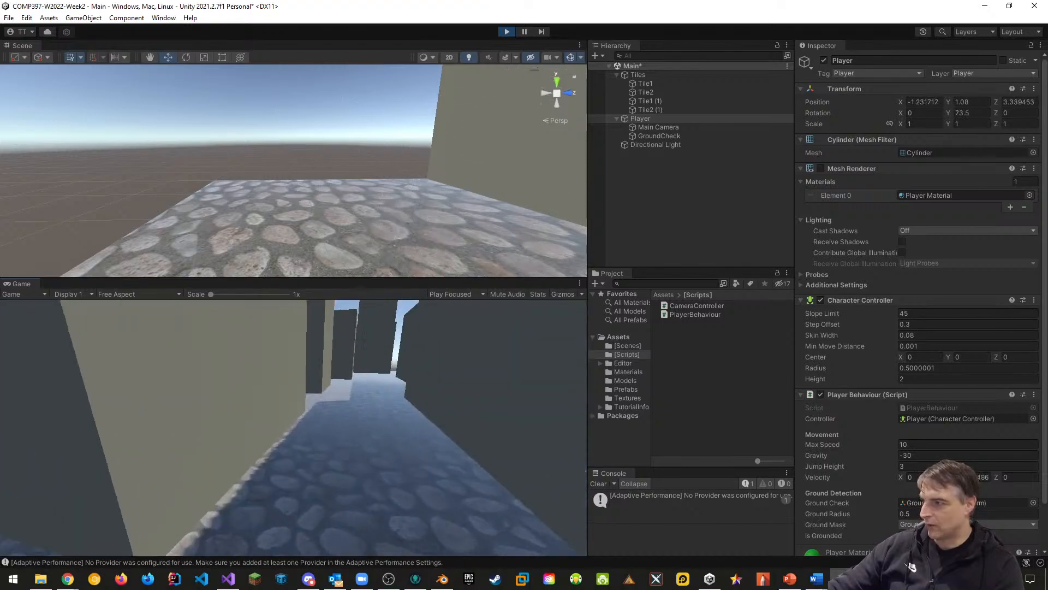
pyautogui.press('w')
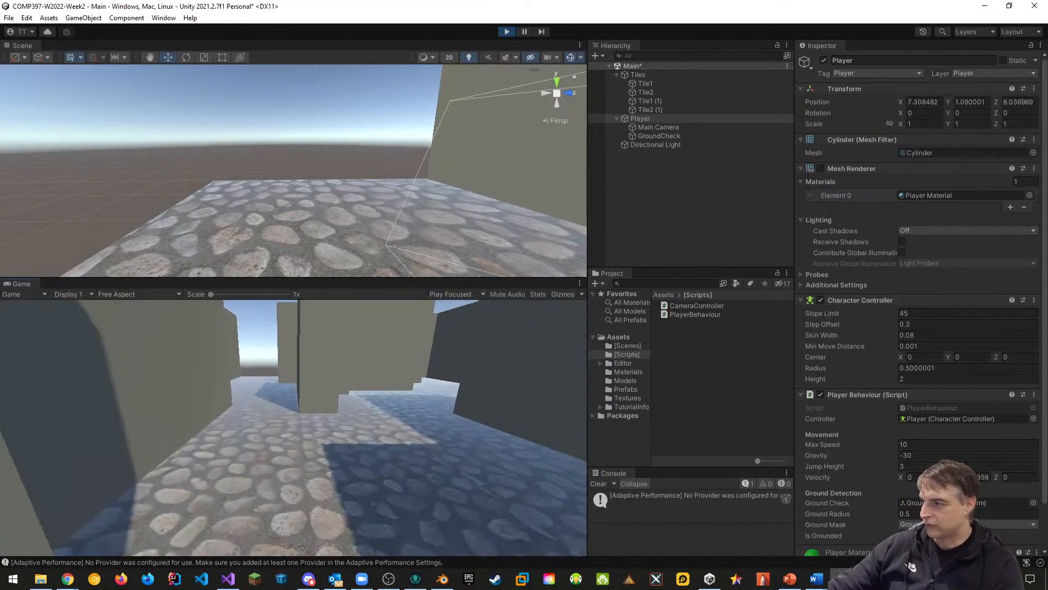
pyautogui.press('w')
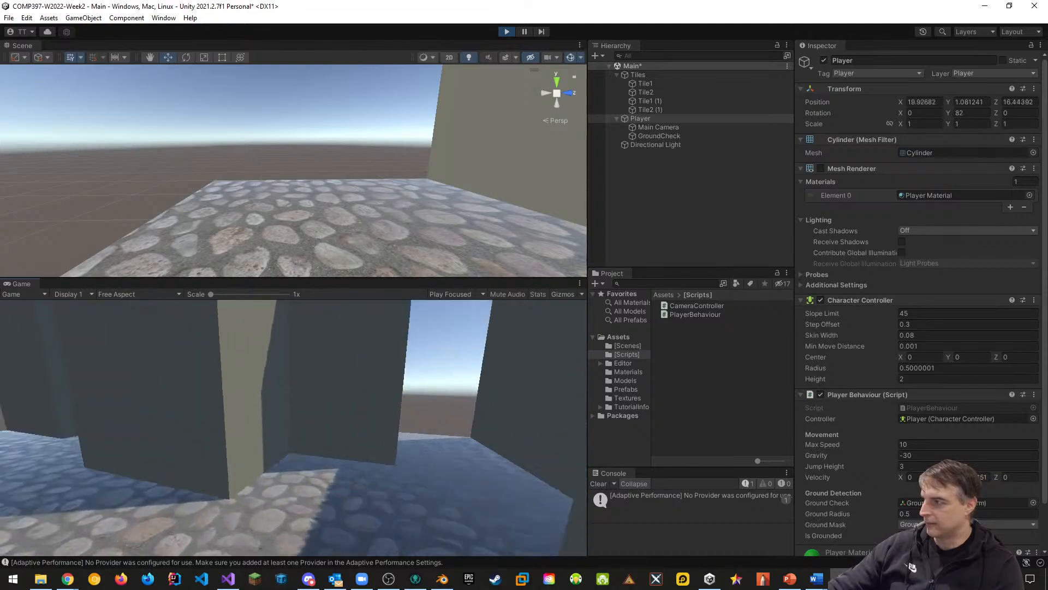
pyautogui.press('w')
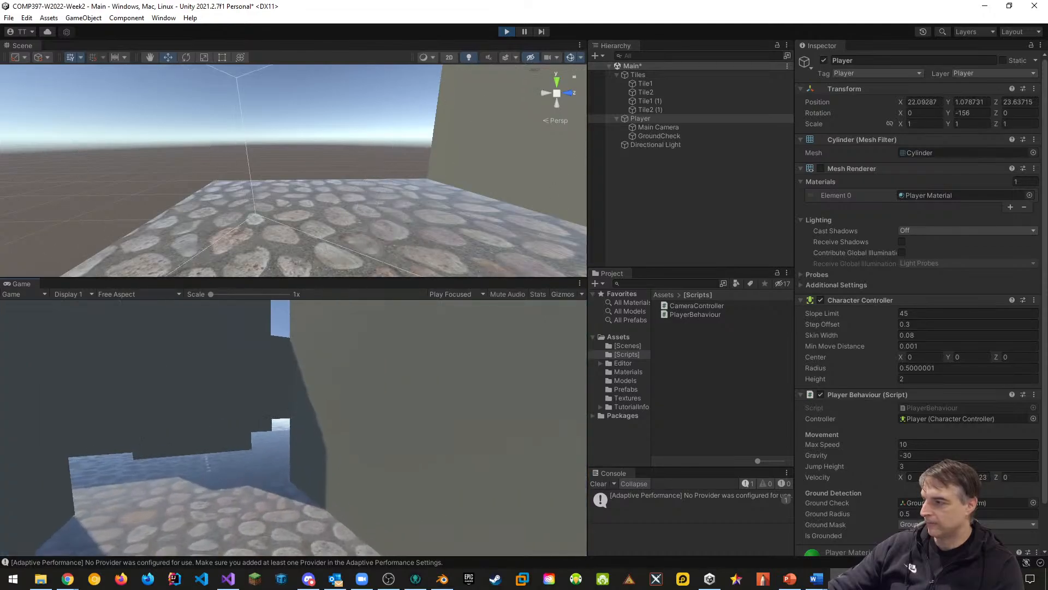
pyautogui.press('w')
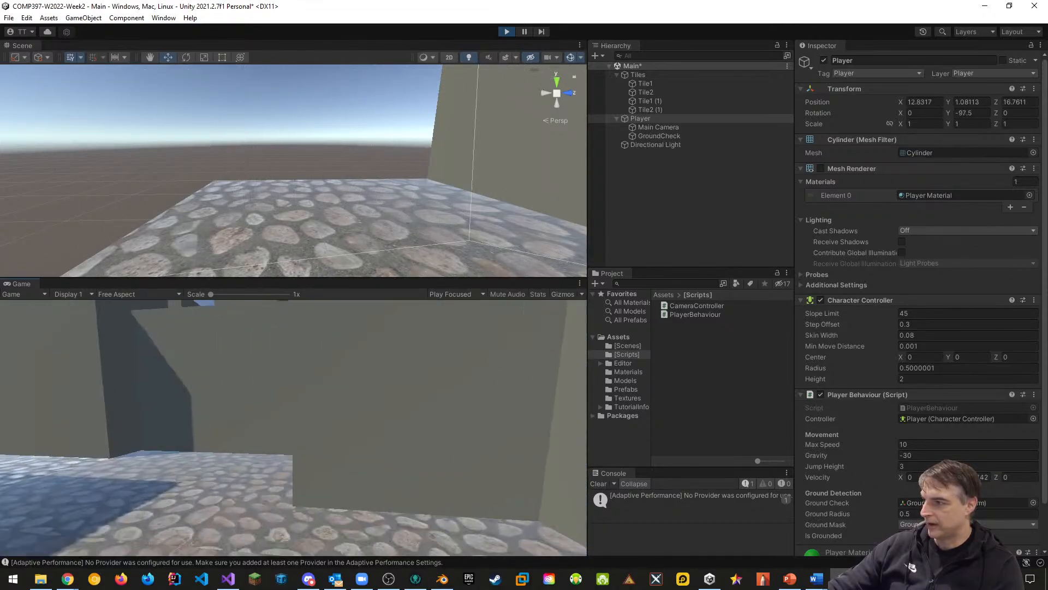
pyautogui.press('w')
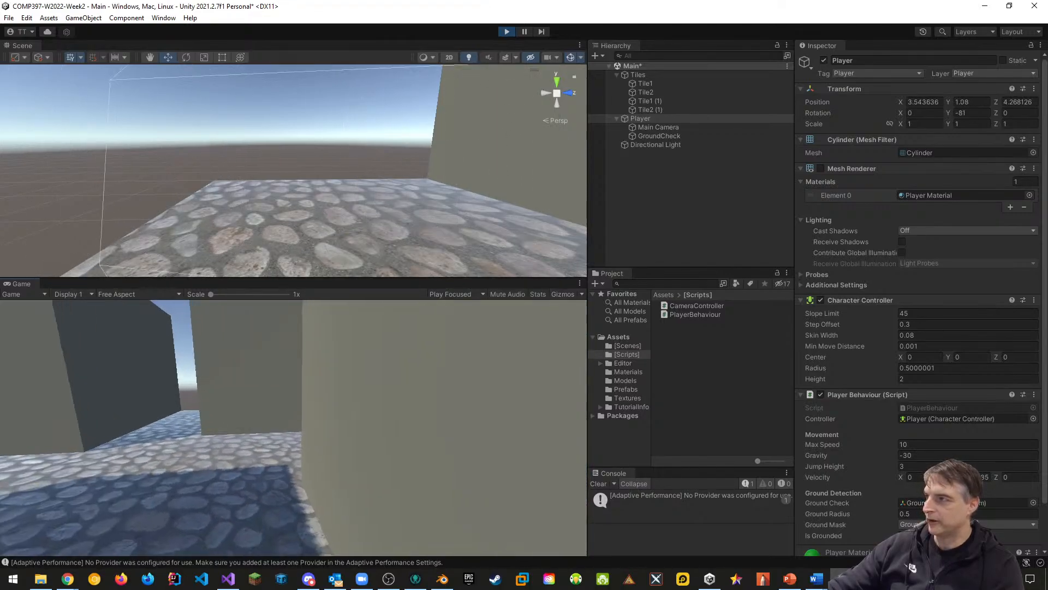
pyautogui.press('Escape')
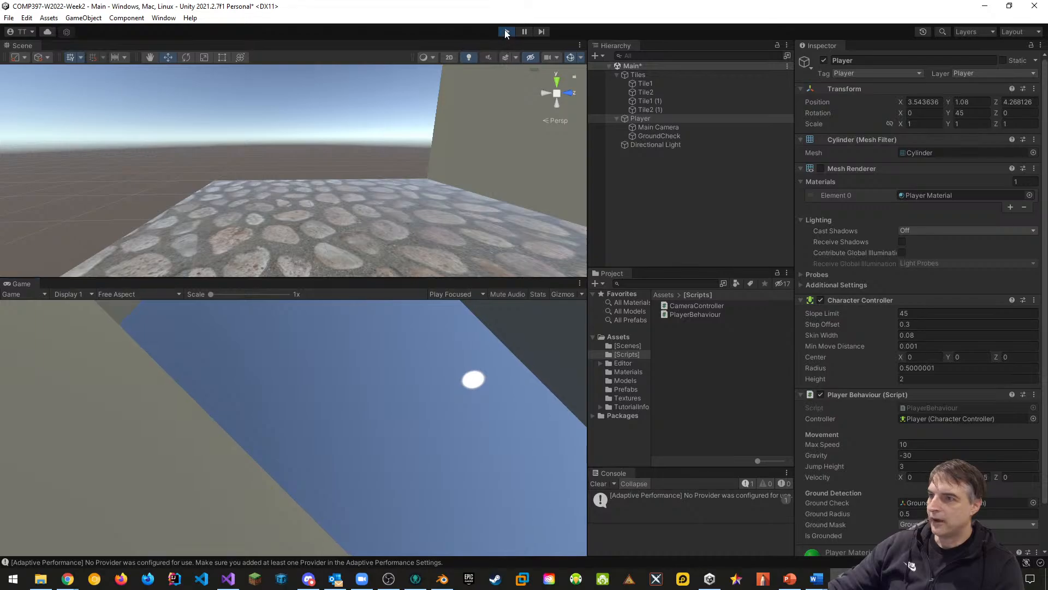
# Step: Stop the game, save the scene, and dock the Game view beside the Scene view with the Scene view in front
pyautogui.click(506, 31)
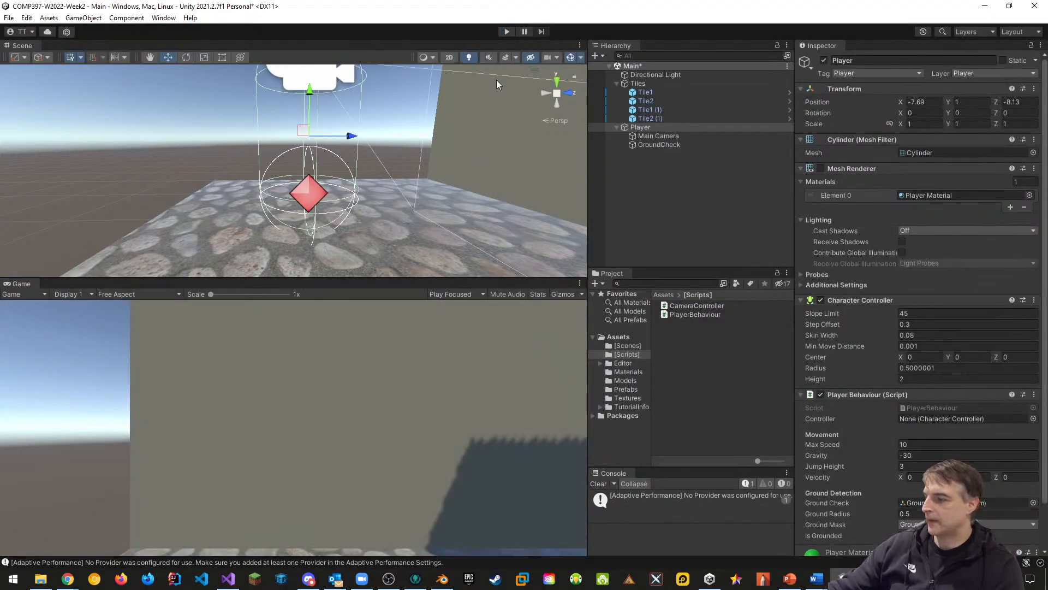
pyautogui.hotkey('ctrl', 's')
pyautogui.moveTo(115, 280); pyautogui.dragTo(115, 278)
pyautogui.moveTo(37, 276); pyautogui.dragTo(77, 48)
pyautogui.click(24, 47)
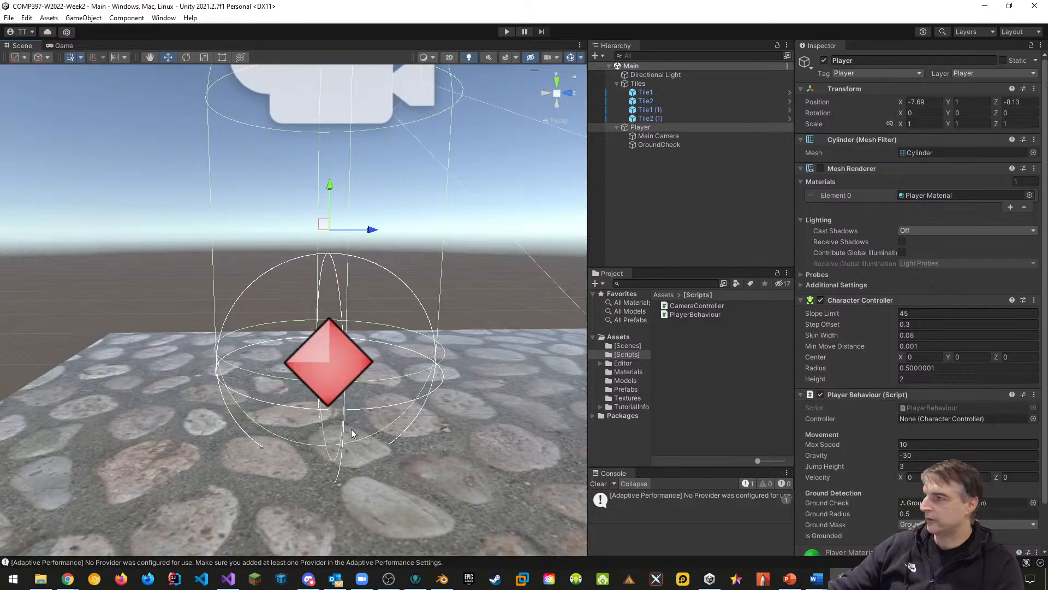
# Step: Examine the Player, its Main Camera and the GroundCheck sphere against the floor, comparing their components and transforms
pyautogui.moveTo(229, 401); pyautogui.dragTo(563, 505, button='right')
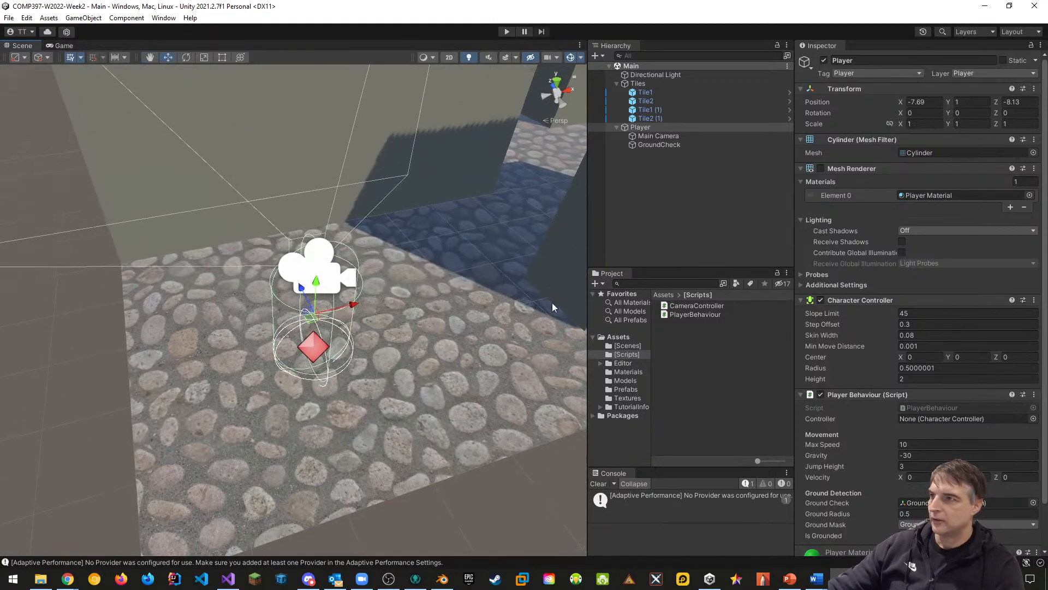
pyautogui.click(661, 146)
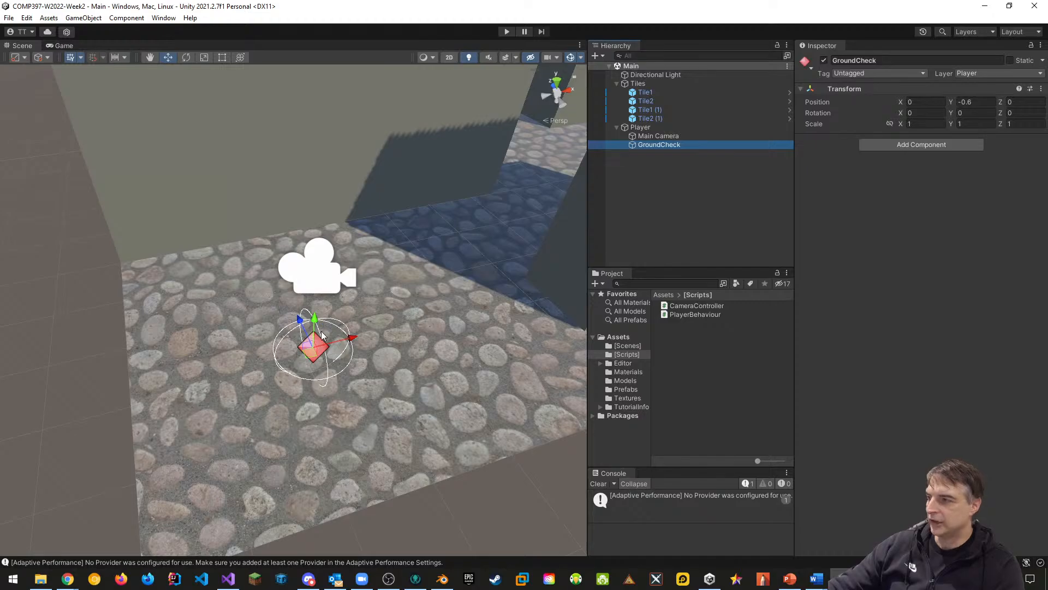
pyautogui.click(641, 127)
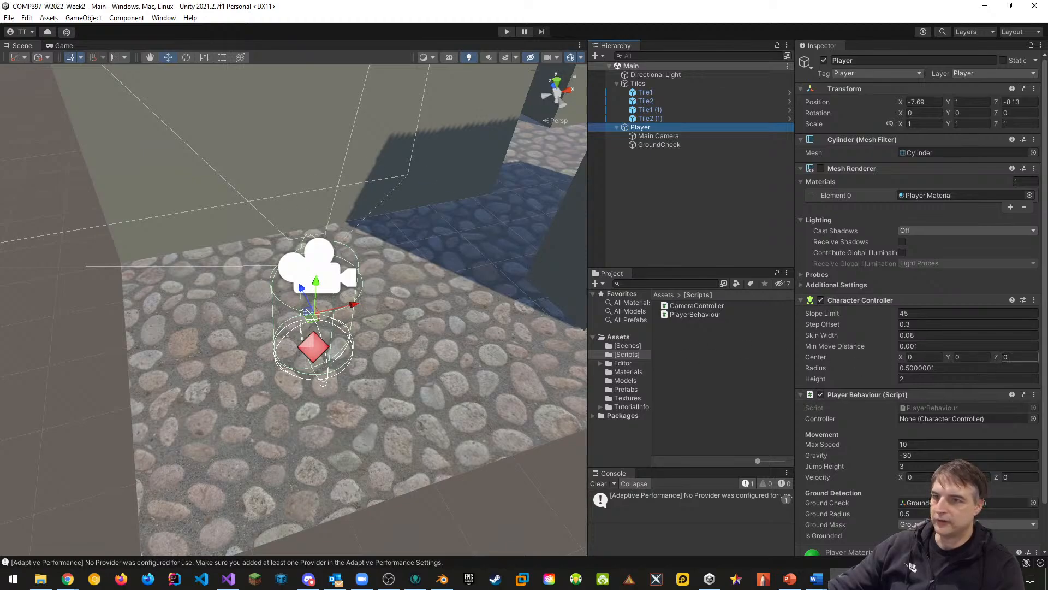
pyautogui.click(668, 145)
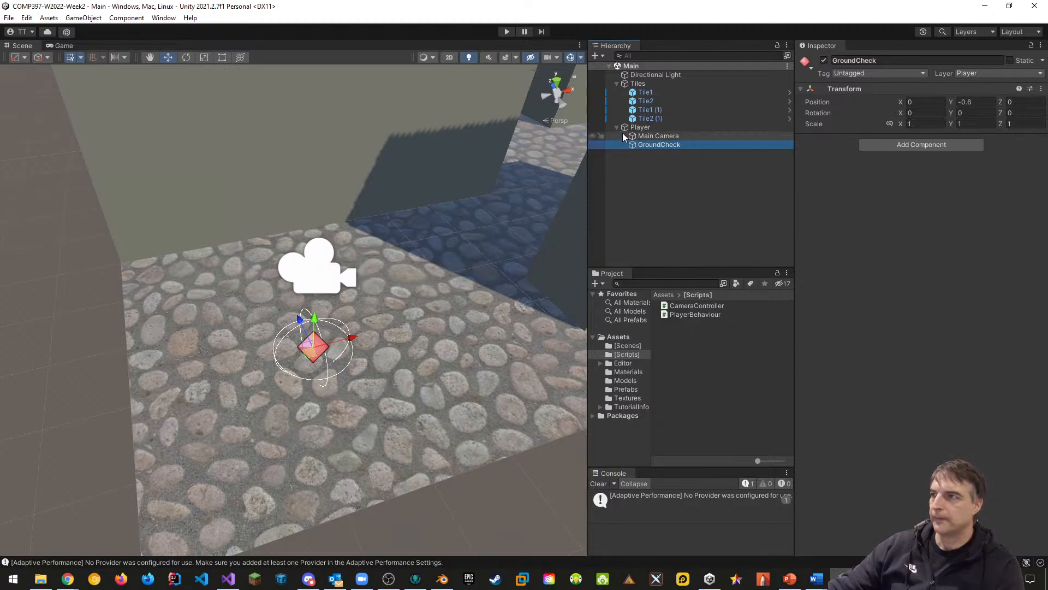
pyautogui.moveTo(443, 372); pyautogui.dragTo(521, 306, button='right')
pyautogui.moveTo(521, 307); pyautogui.dragTo(483, 320, button='right')
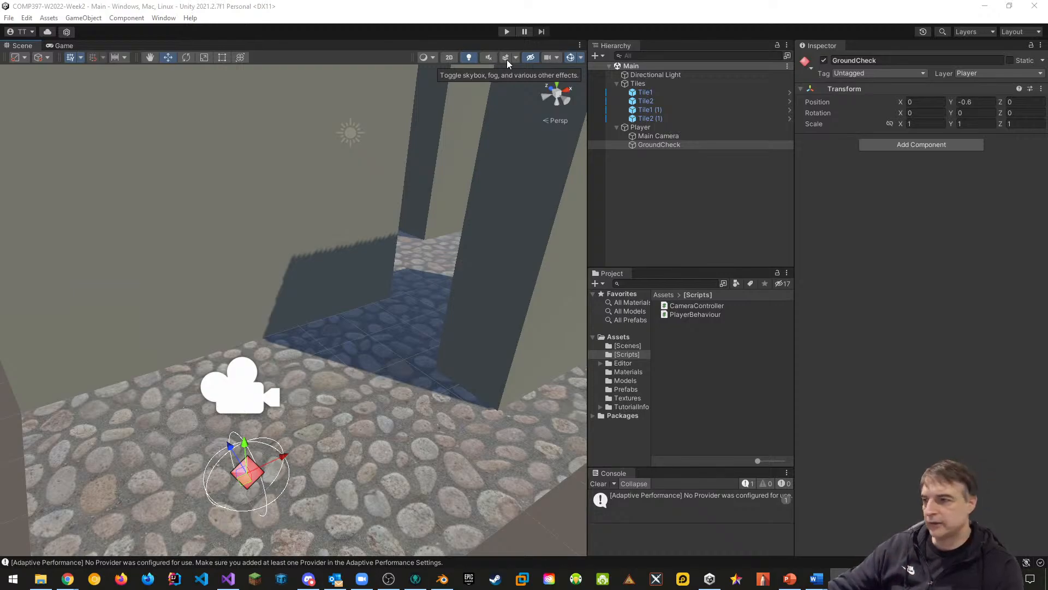
pyautogui.click(642, 128)
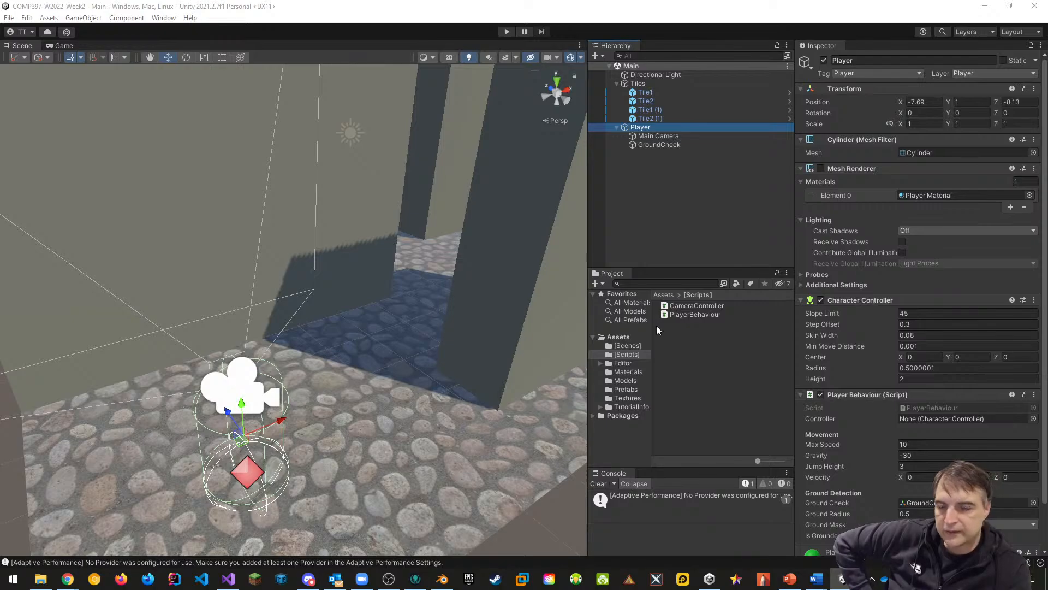
pyautogui.moveTo(372, 388); pyautogui.dragTo(437, 382, button='right')
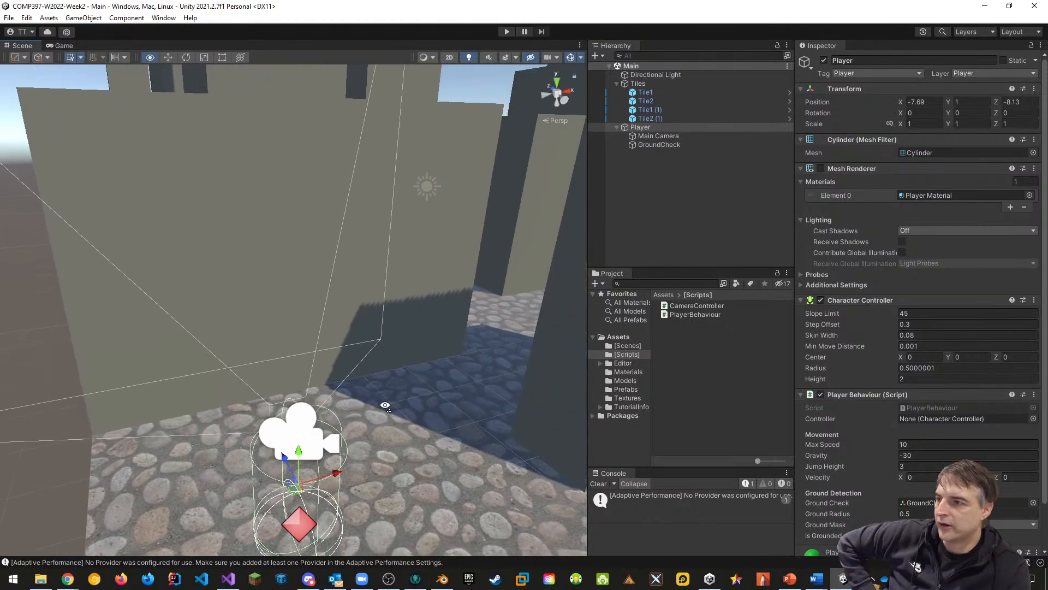
pyautogui.click(658, 136)
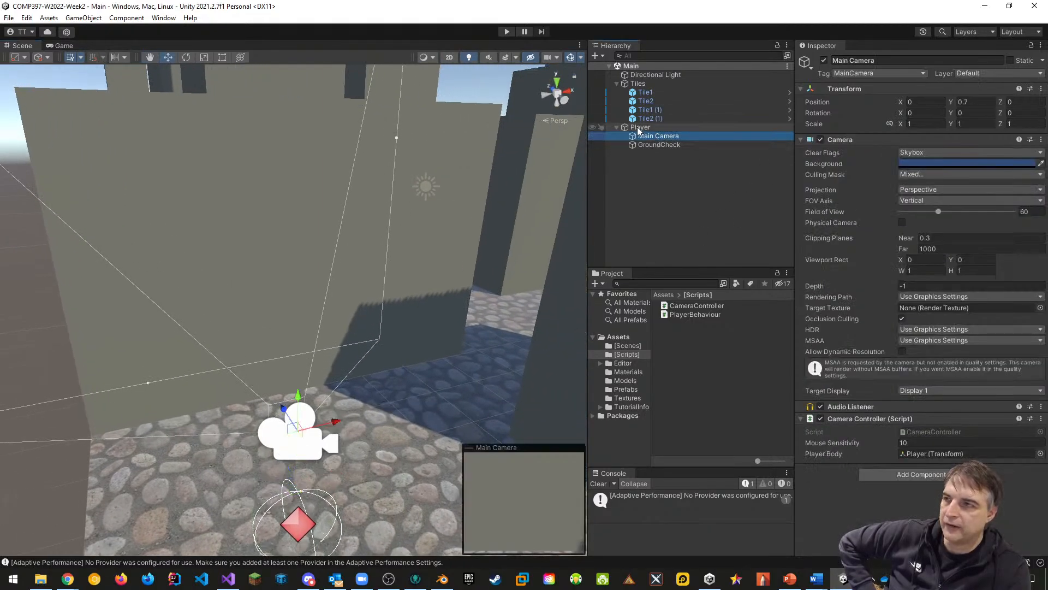
pyautogui.click(662, 144)
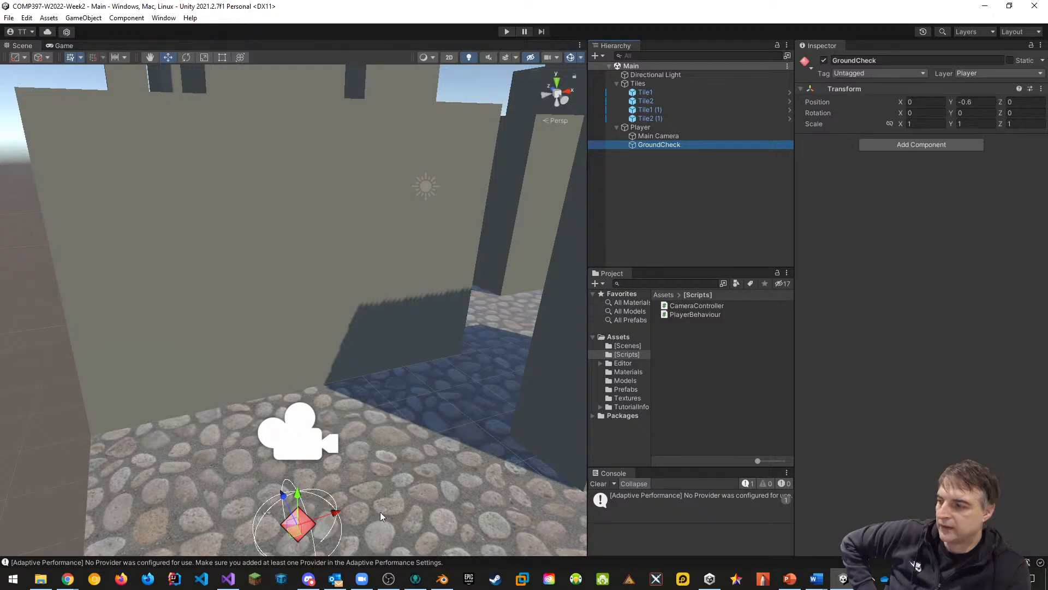
pyautogui.keyDown('alt'); pyautogui.moveTo(380, 512); pyautogui.dragTo(367, 481); pyautogui.keyUp('alt')
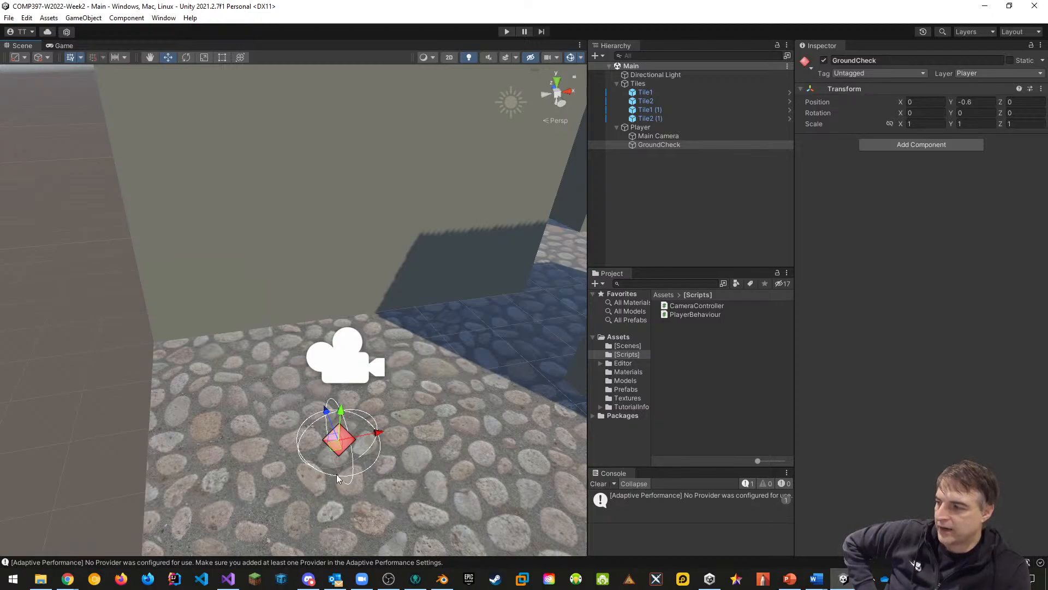
# Step: Toggle the Player's Mesh Renderer on and off to compare the cylinder with the GroundCheck sphere, leaving it disabled
pyautogui.click(637, 126)
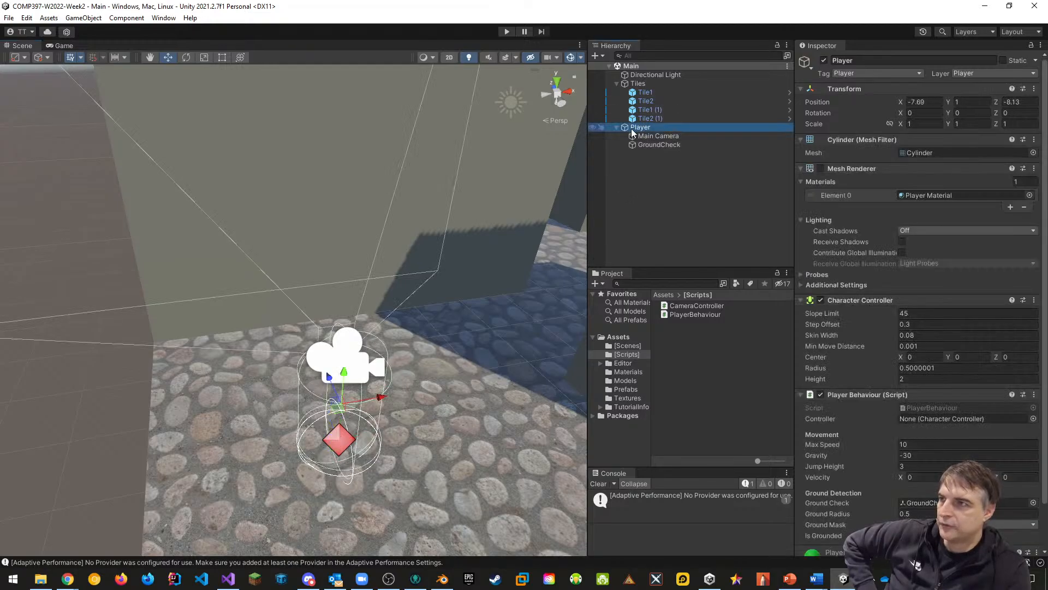
pyautogui.click(821, 169)
pyautogui.click(821, 168)
pyautogui.click(821, 168)
pyautogui.click(821, 168)
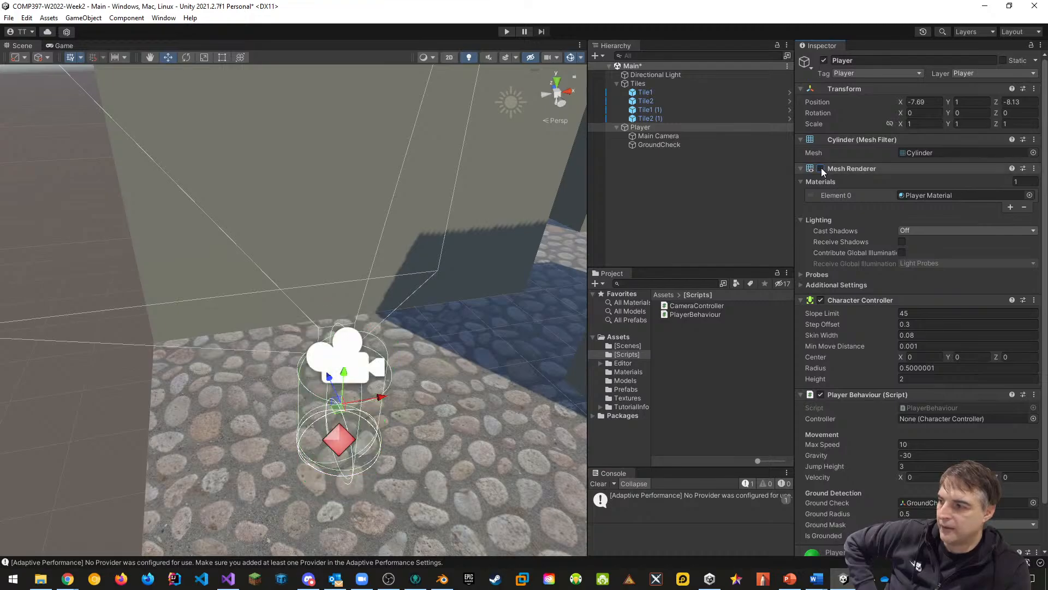
pyautogui.click(822, 168)
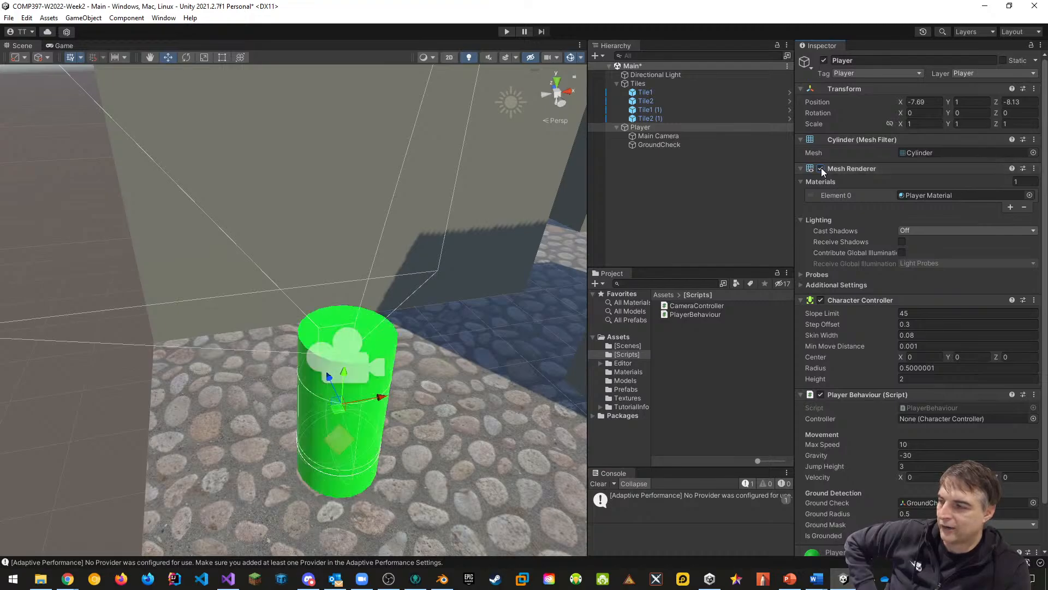
pyautogui.click(821, 168)
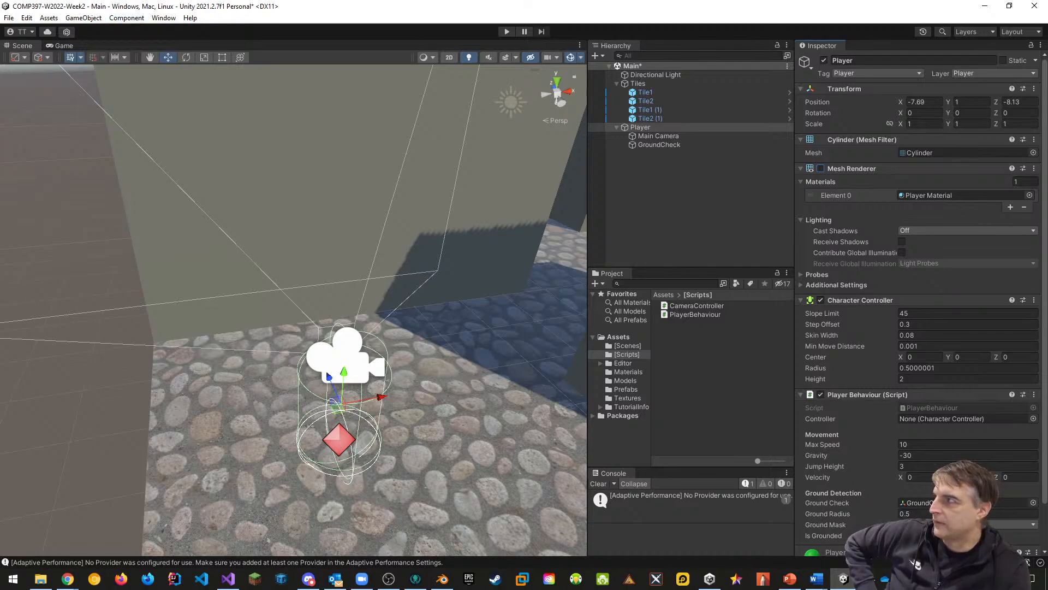
# Step: Save the scene and the project, and close the Unity editor
pyautogui.click(9, 17)
pyautogui.click(26, 69)
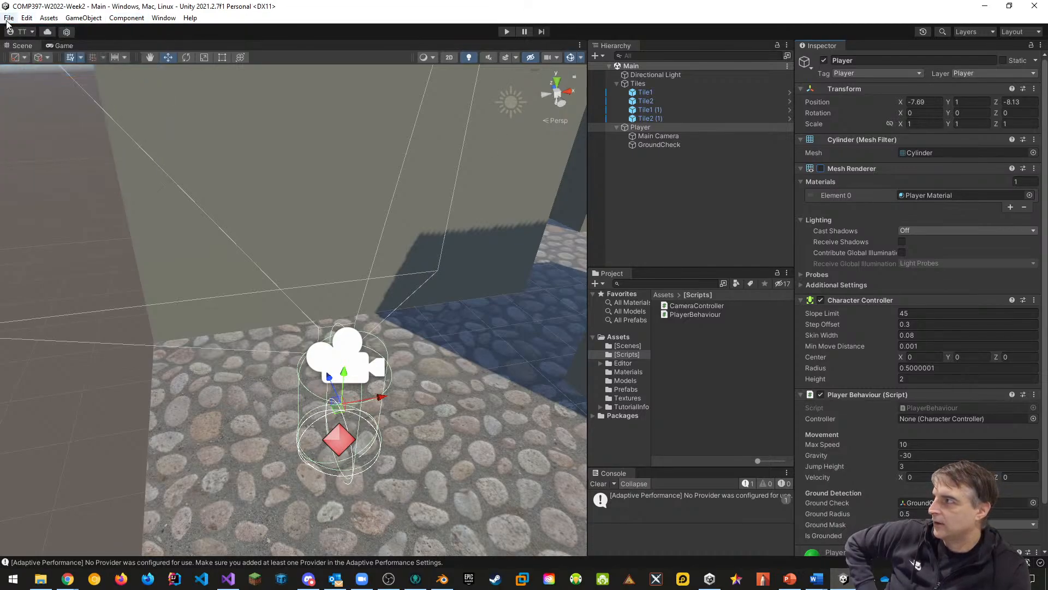
pyautogui.click(8, 18)
pyautogui.click(33, 133)
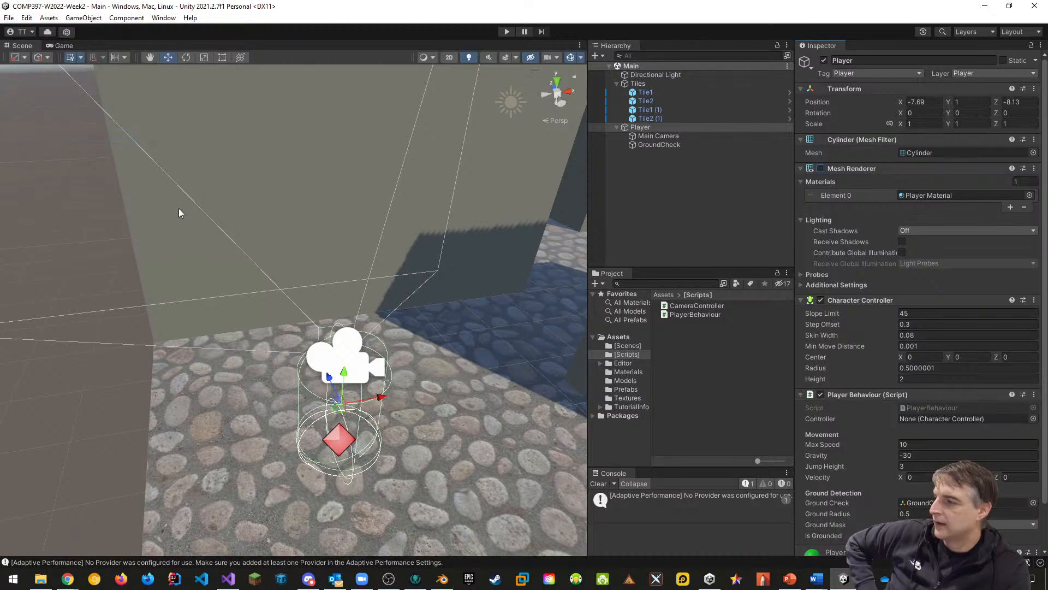
pyautogui.moveTo(403, 313); pyautogui.dragTo(501, 267, button='right')
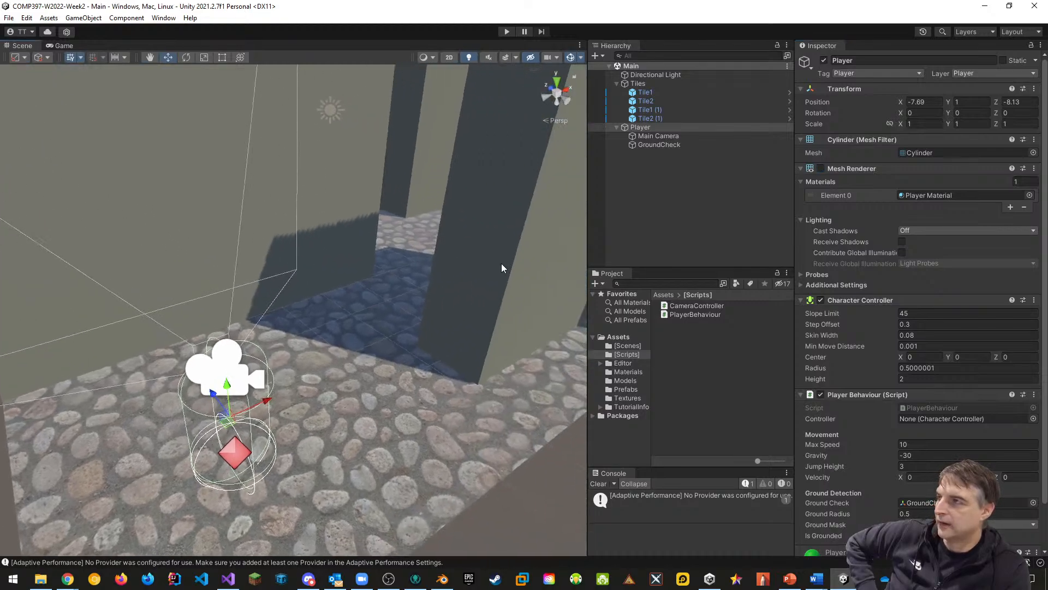
pyautogui.click(1036, 7)
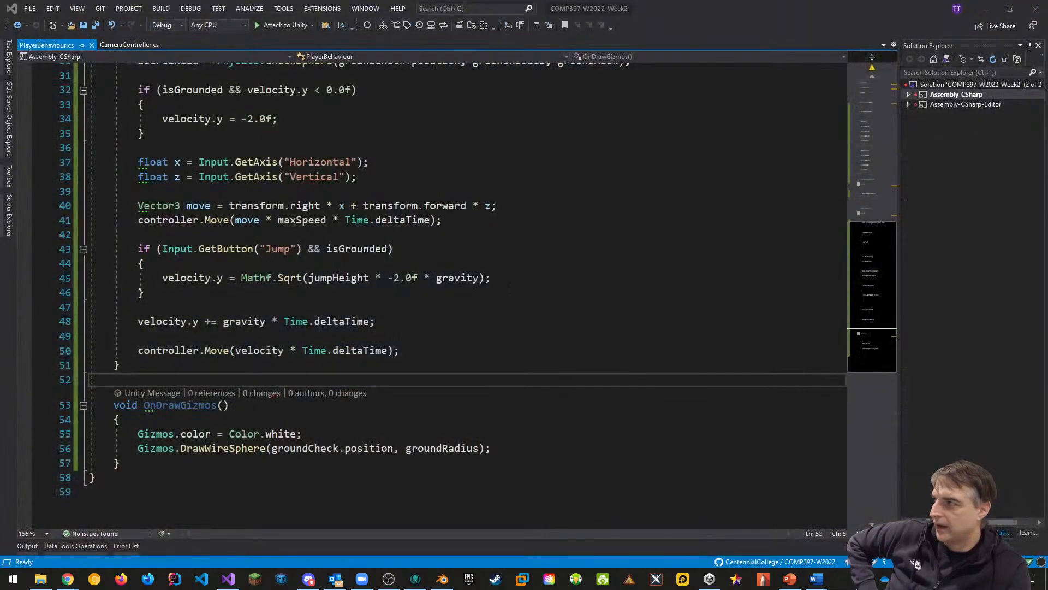
# Step: Switch to GitKraken, view the working directory changes of W2022, and enter "Complete Character Controller" as the commit summary
pyautogui.click(416, 579)
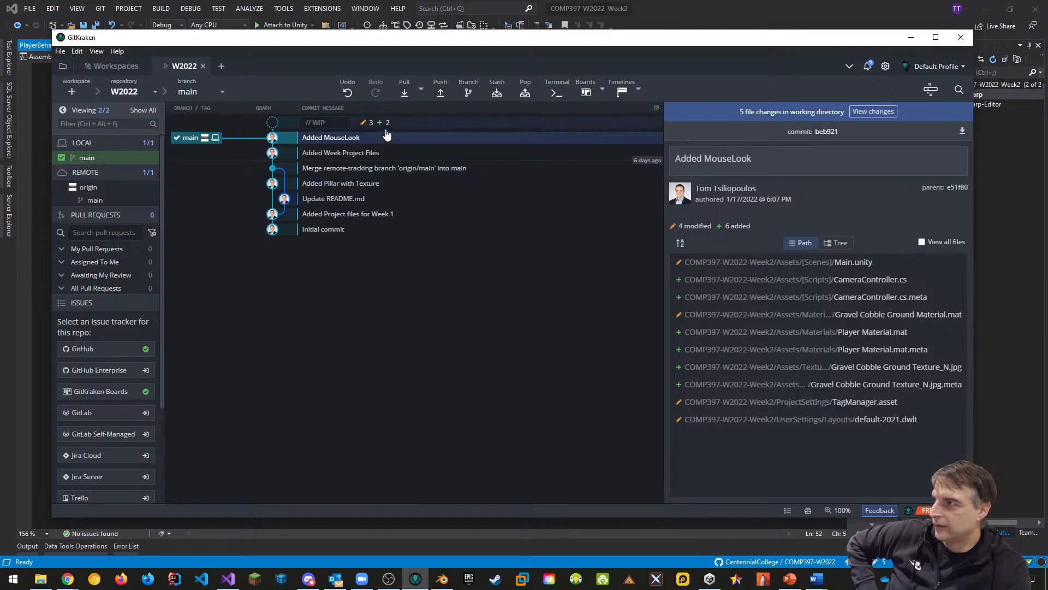
pyautogui.click(873, 112)
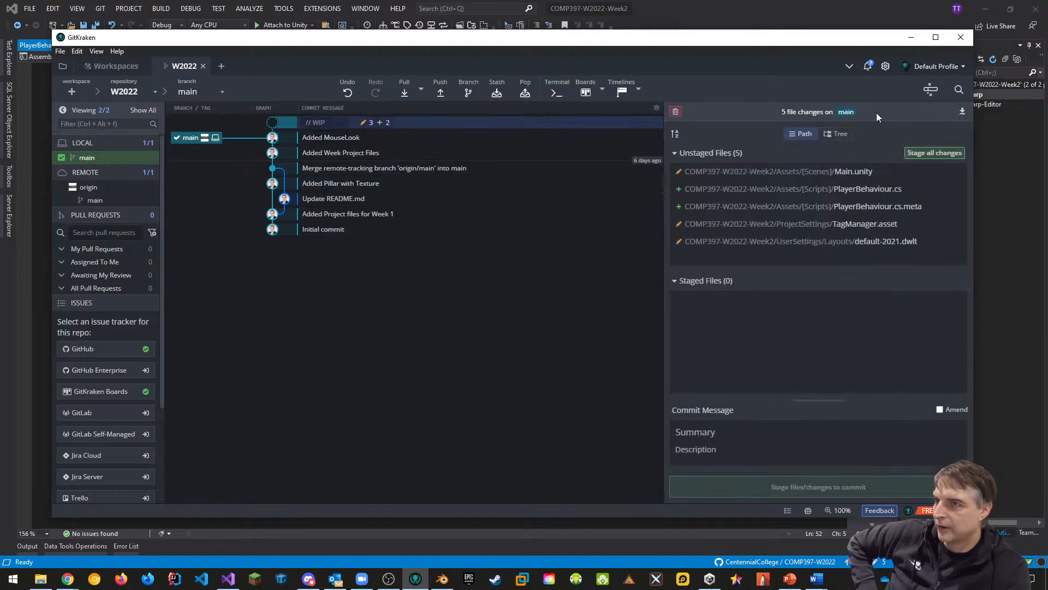
pyautogui.click(748, 432)
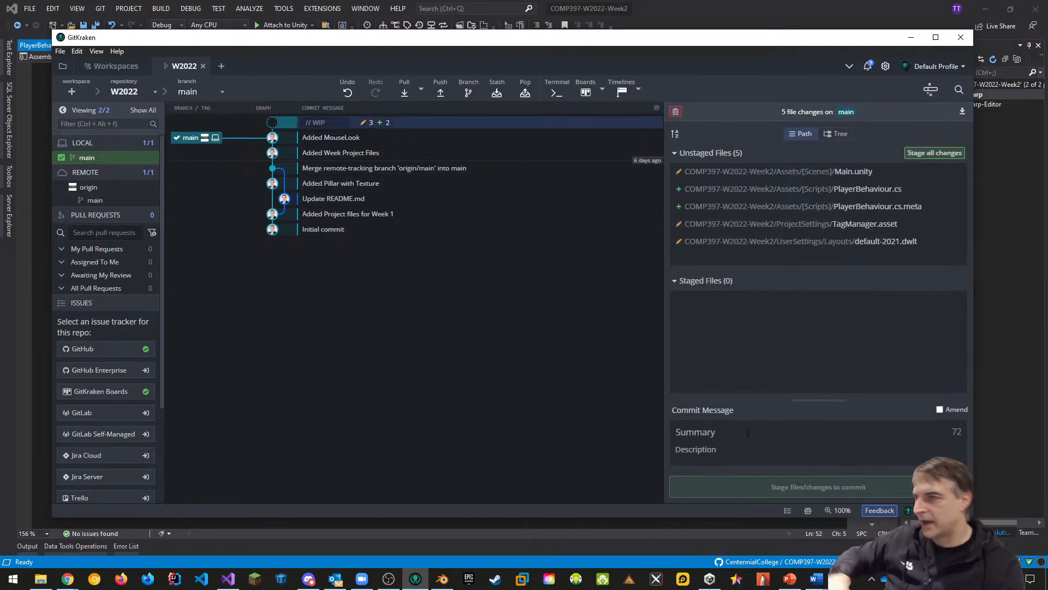
pyautogui.write('A')
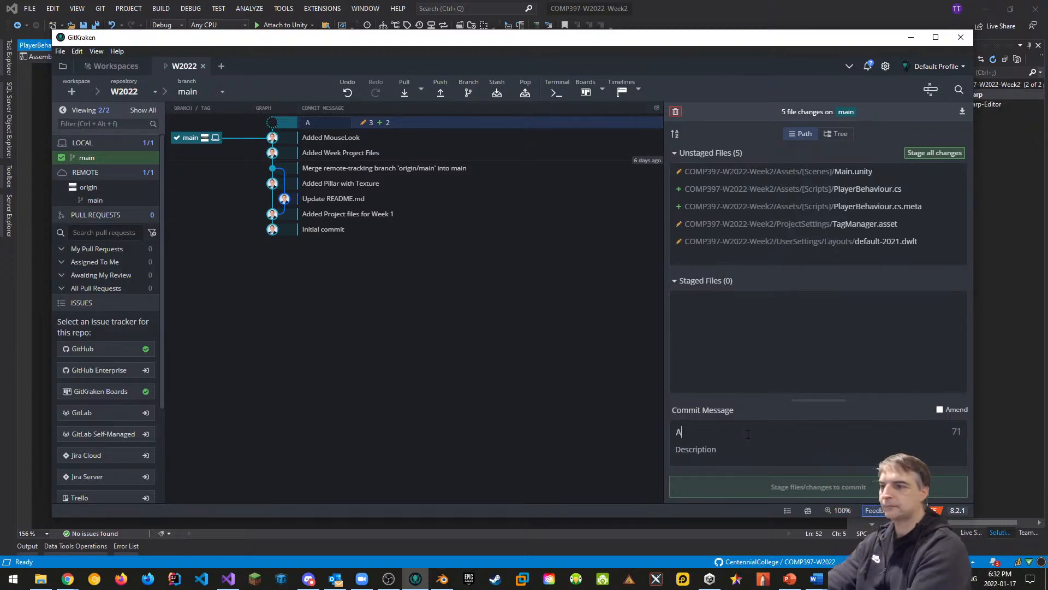
pyautogui.write('dded P')
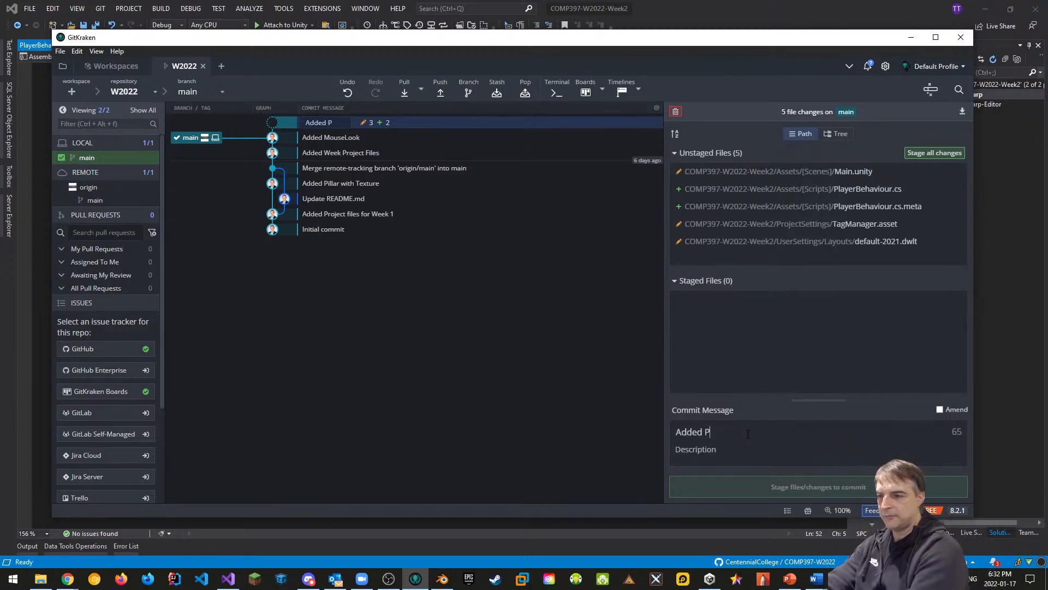
pyautogui.press('BackSpace')
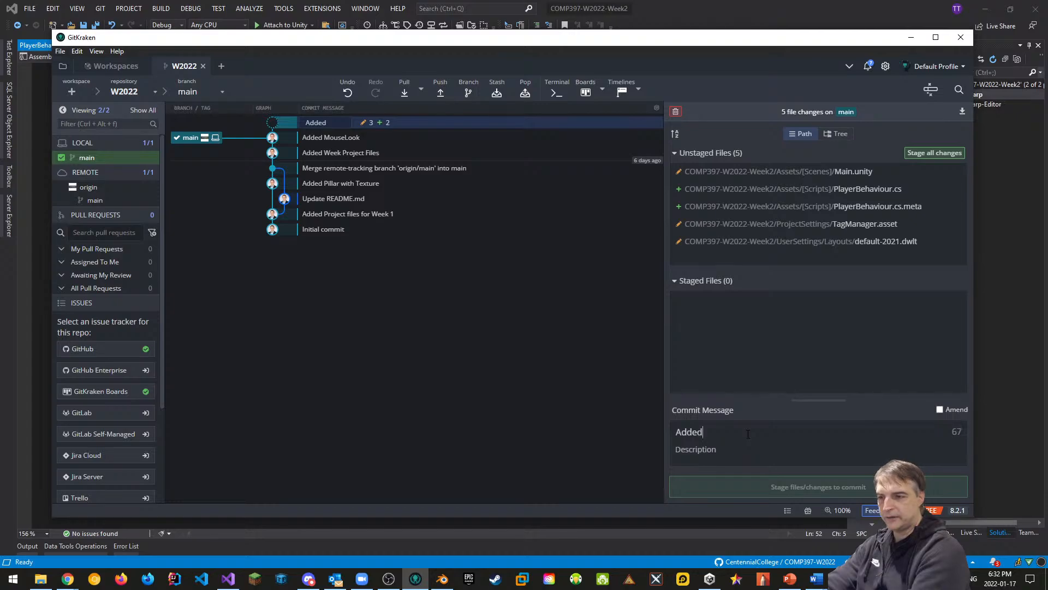
pyautogui.hotkey('ctrl', 'BackSpace')
pyautogui.write('Complete ')
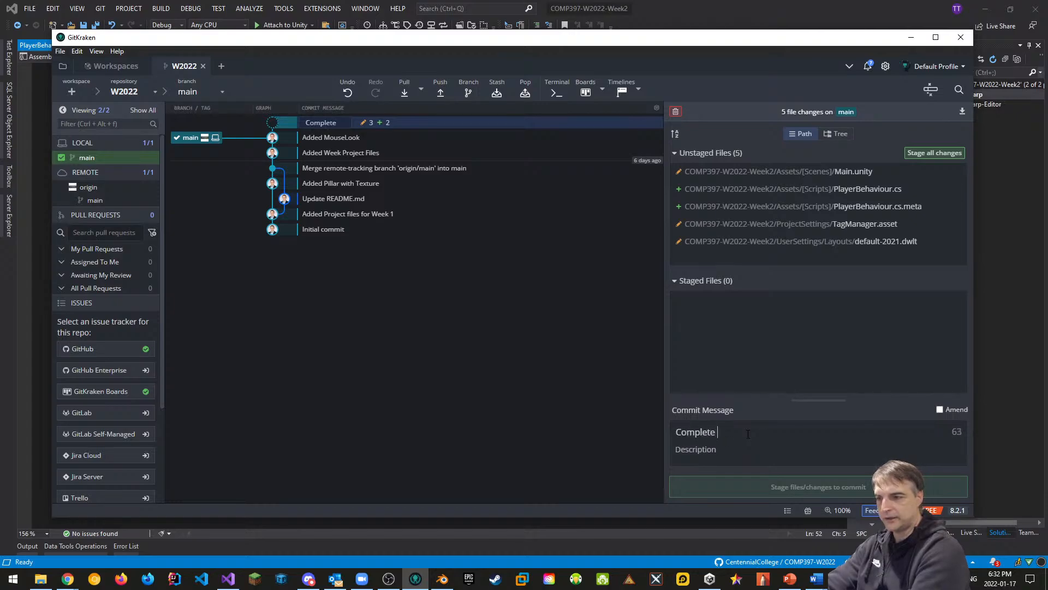
pyautogui.write('Character Control')
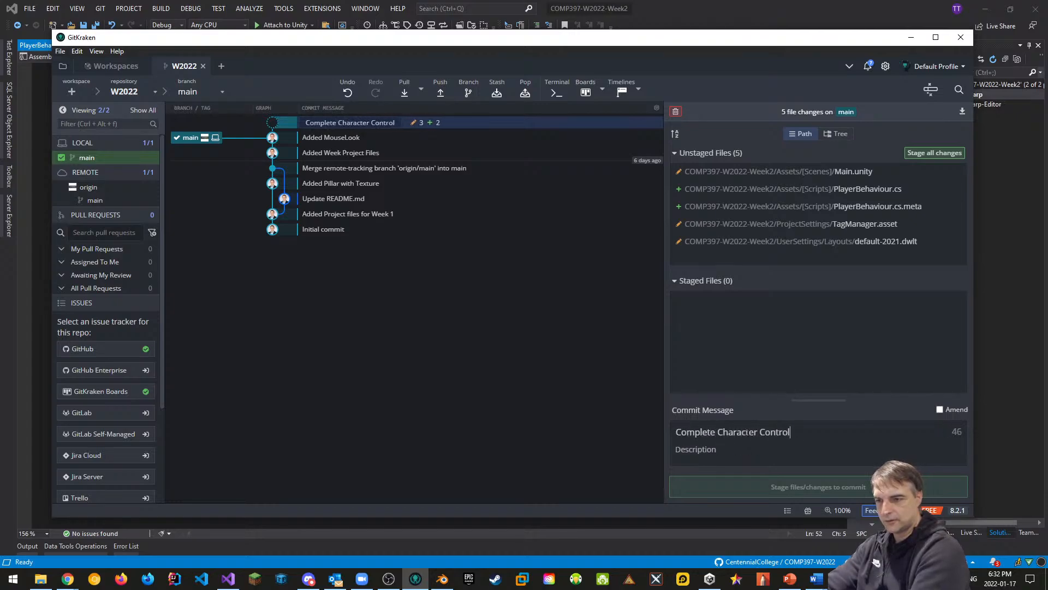
pyautogui.write('ler')
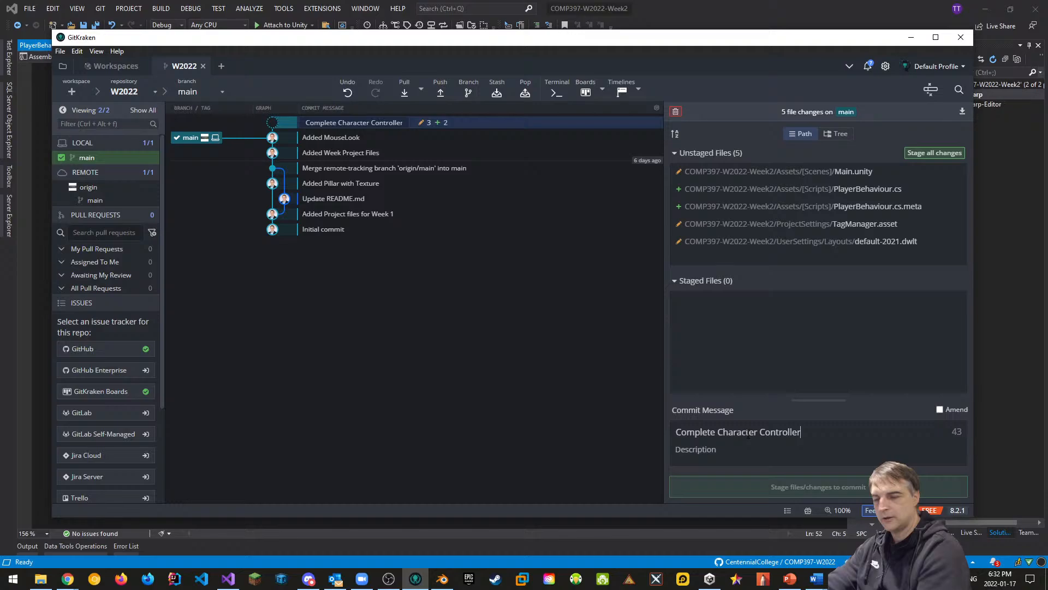
# Step: Commit all changed files to the main branch and push it to origin
pyautogui.click(935, 153)
pyautogui.click(847, 487)
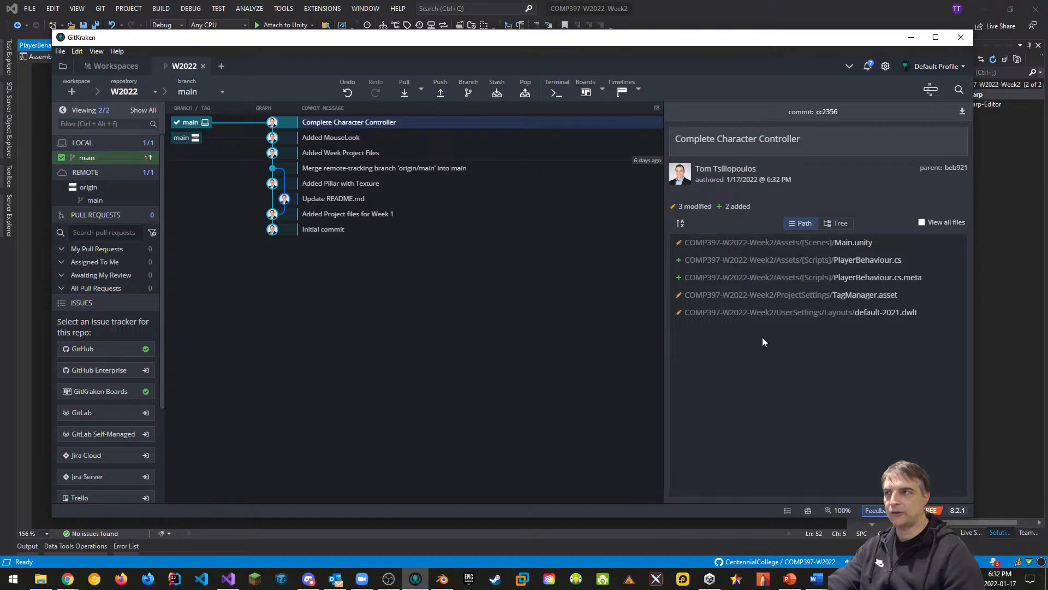
pyautogui.click(440, 92)
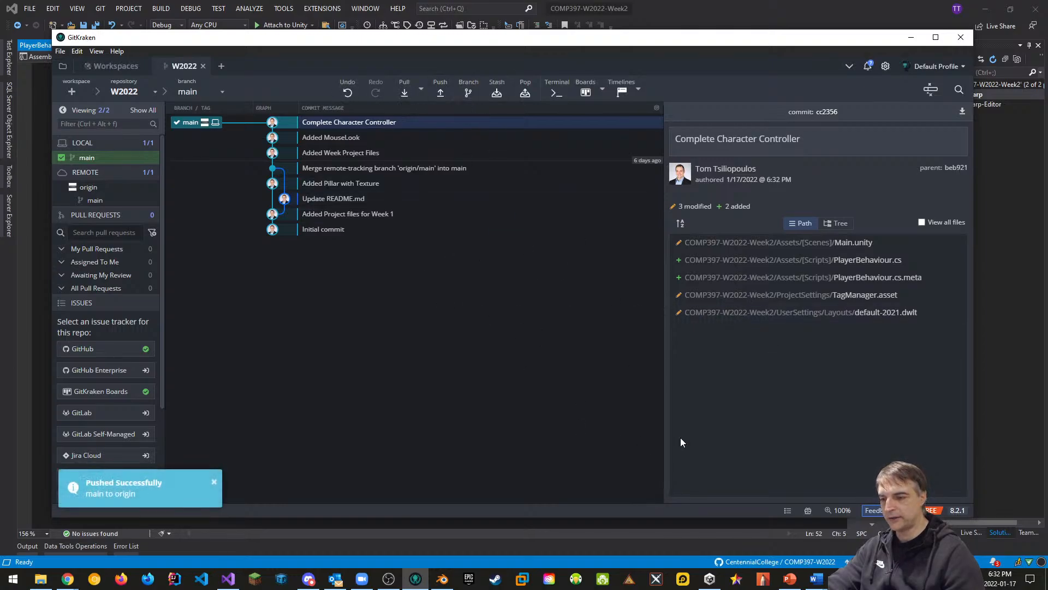
# Step: Switch to the Lab Report Lab 2 document in Word and review its rubric and student information section
pyautogui.moveTo(819, 582)
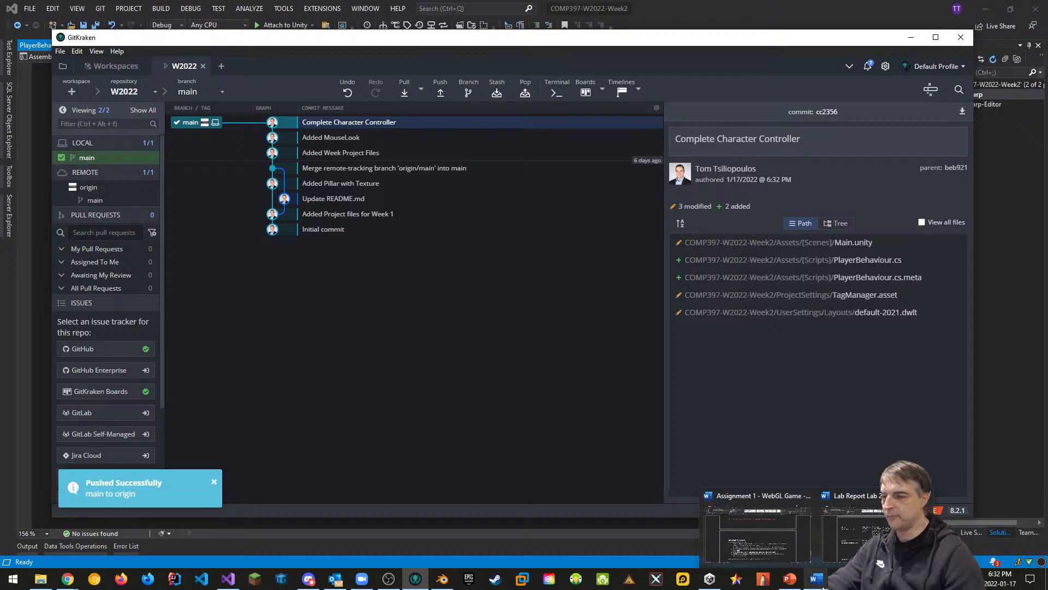
pyautogui.click(853, 532)
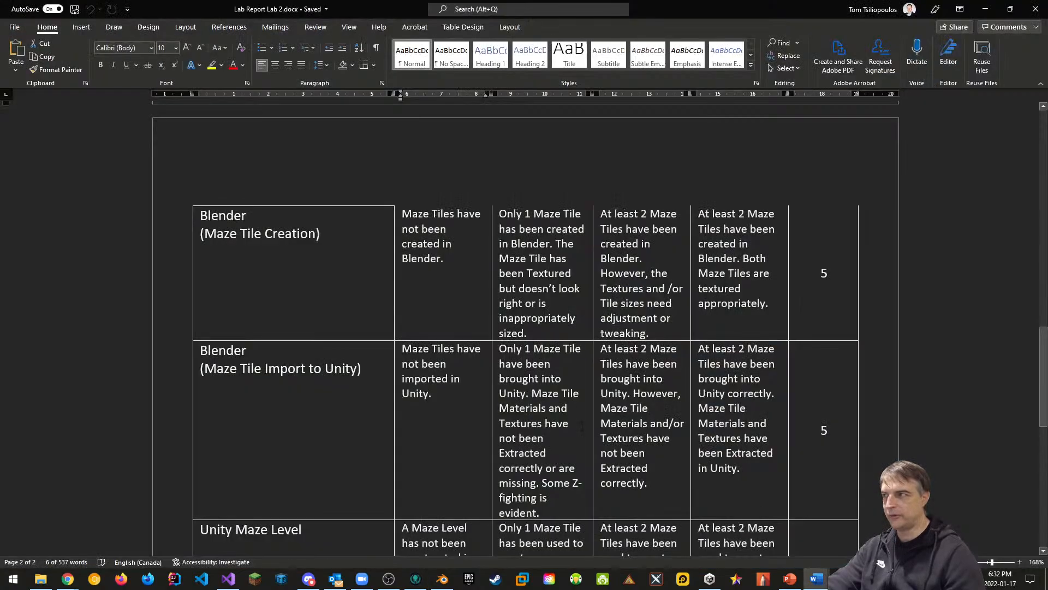
pyautogui.scroll(15, 582, 425)
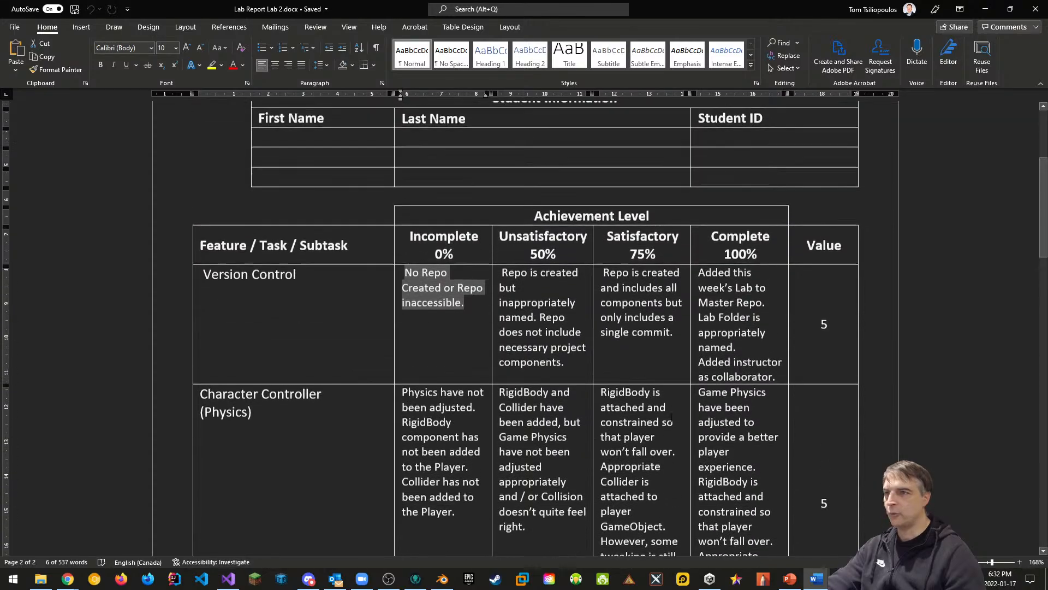
pyautogui.scroll(3, 350, 211)
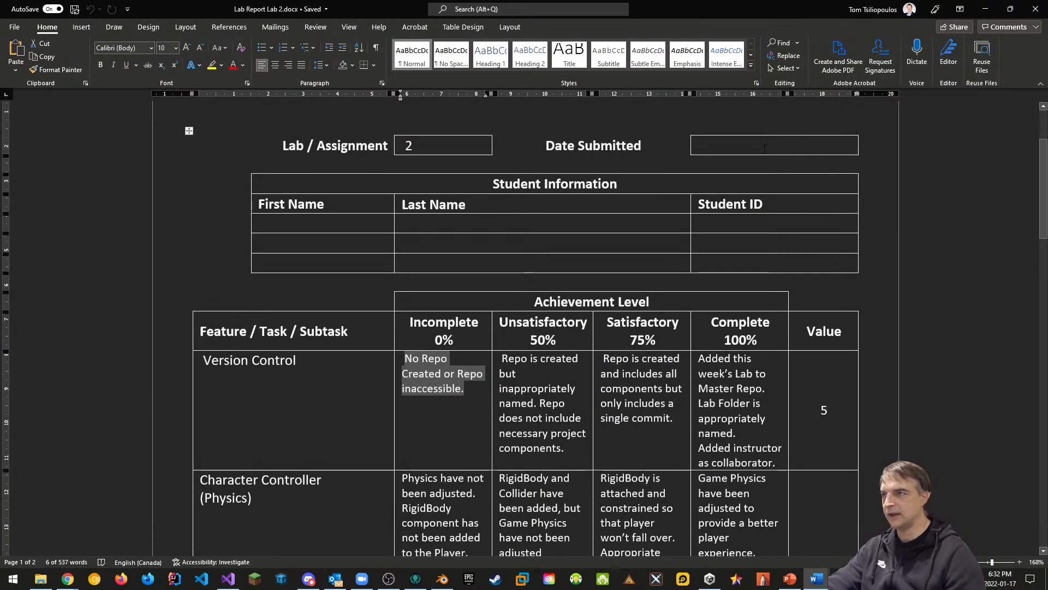
# Step: Highlight the Complete 100% description in the Version Control row of the rubric in yellow
pyautogui.scroll(-3, 648, 414)
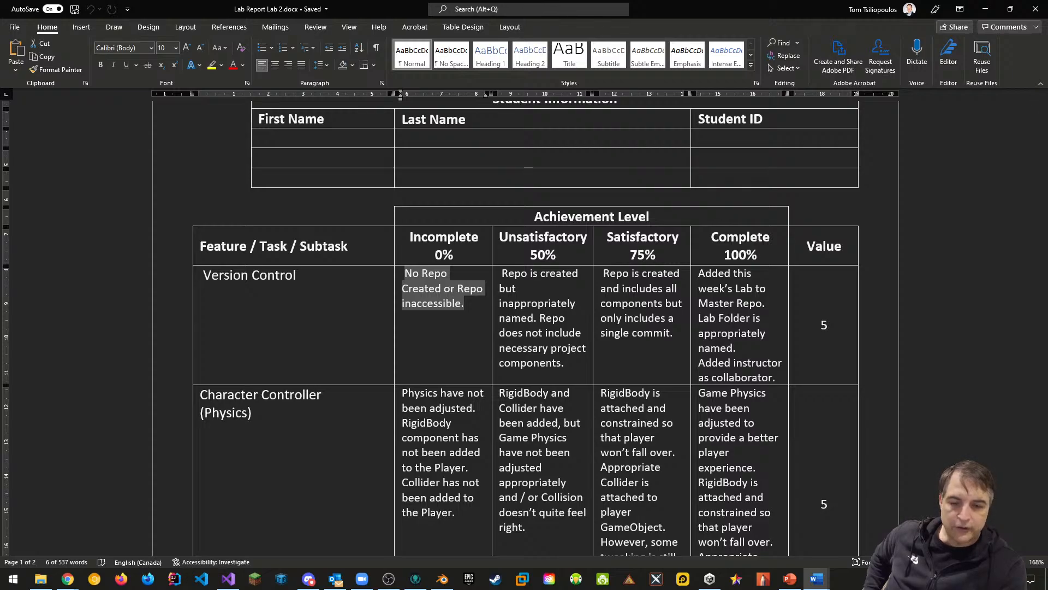
pyautogui.hotkey('alt', 'Tab')
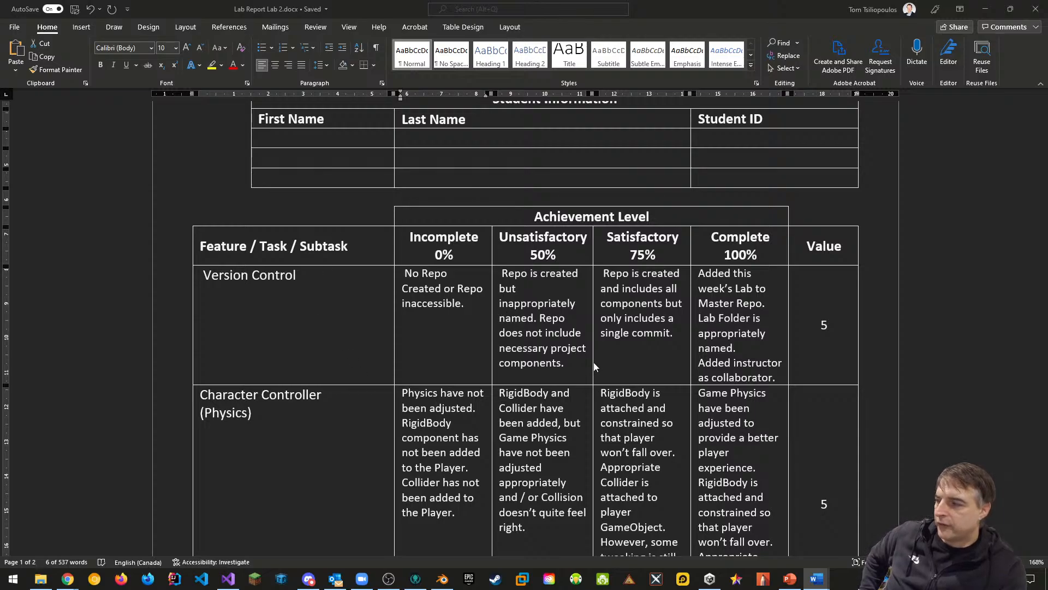
pyautogui.scroll(1, 595, 366)
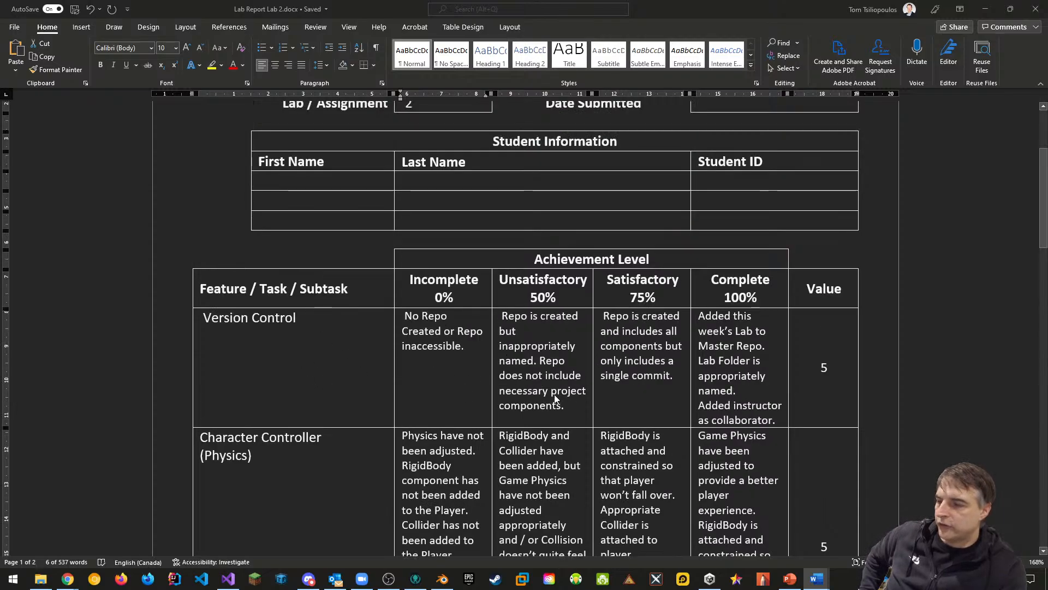
pyautogui.click(705, 391)
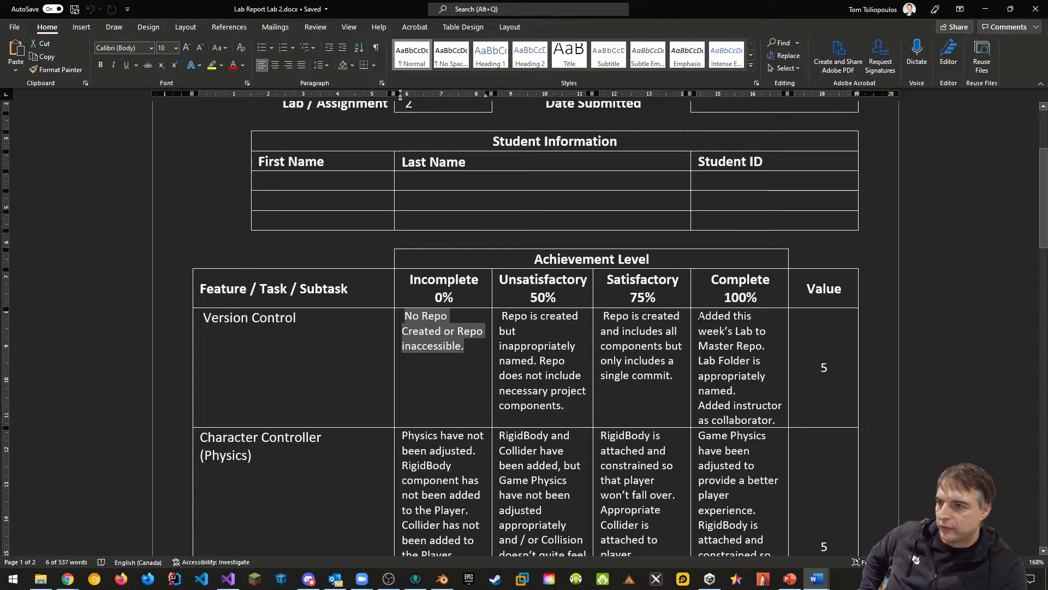
pyautogui.moveTo(700, 317); pyautogui.dragTo(776, 420)
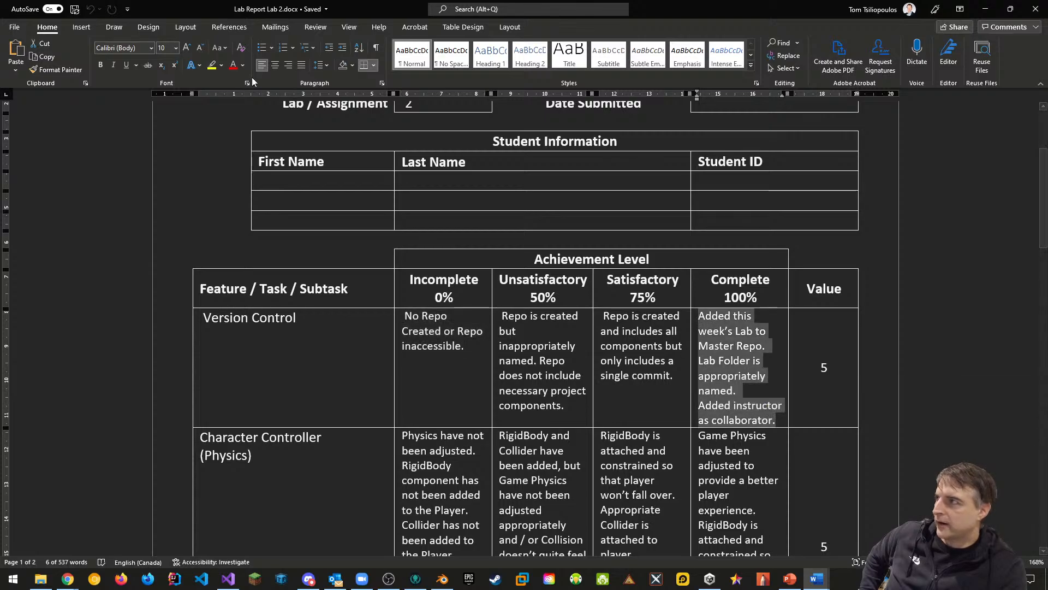
pyautogui.click(212, 65)
pyautogui.click(702, 366)
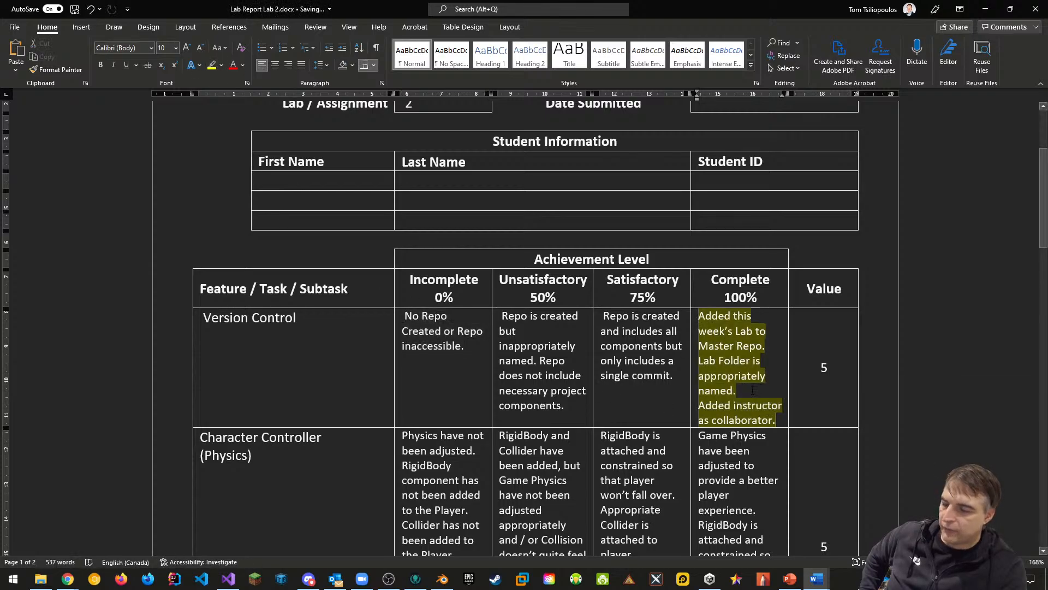
# Step: Review the Complete 100% criteria for Character Controller (Physics) and highlight the whole description in yellow
pyautogui.scroll(-3, 753, 390)
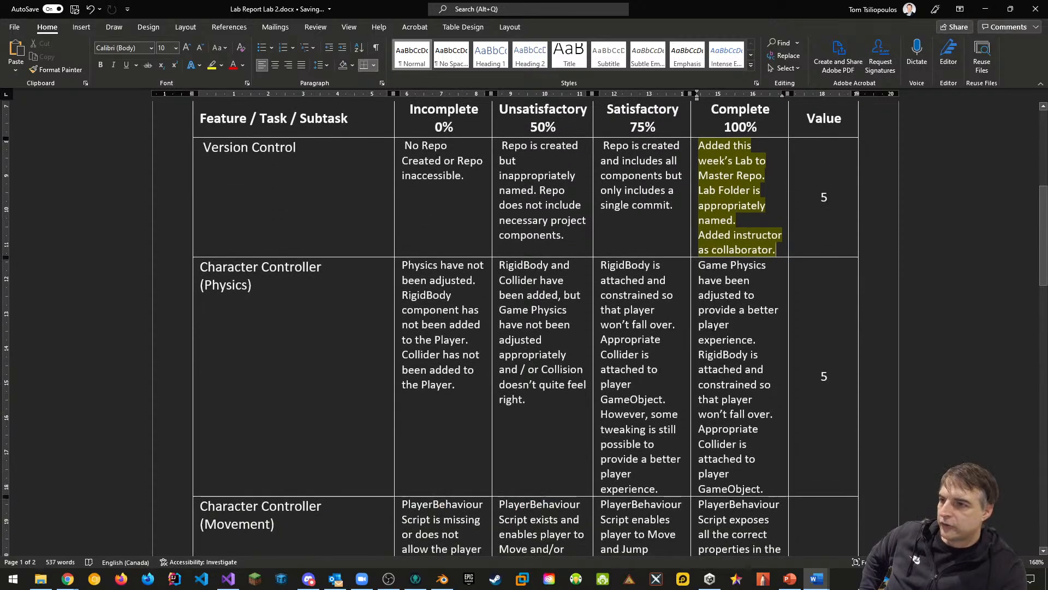
pyautogui.moveTo(699, 265); pyautogui.dragTo(759, 442)
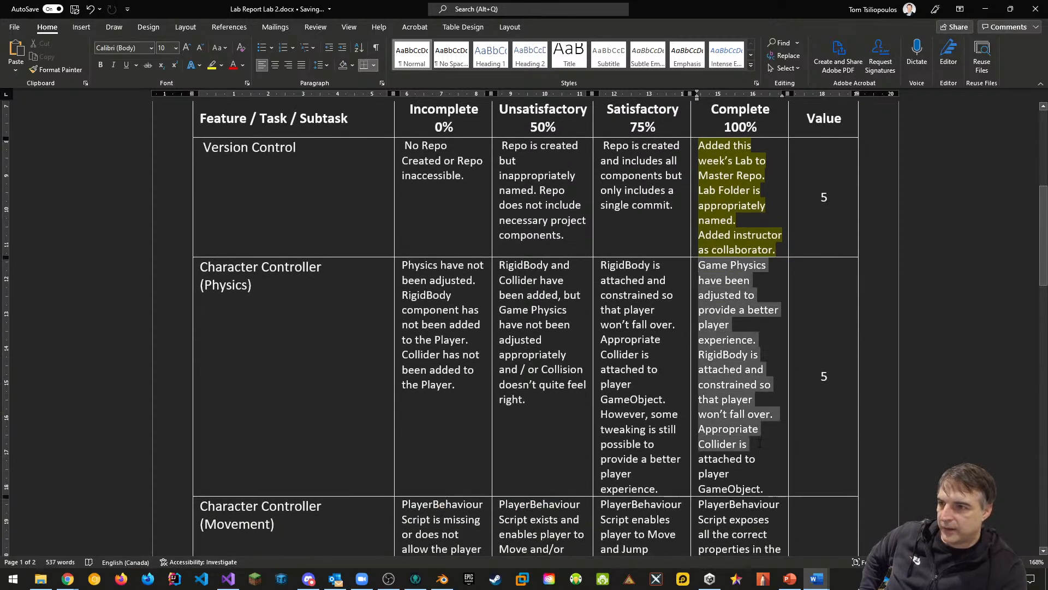
pyautogui.click(736, 354)
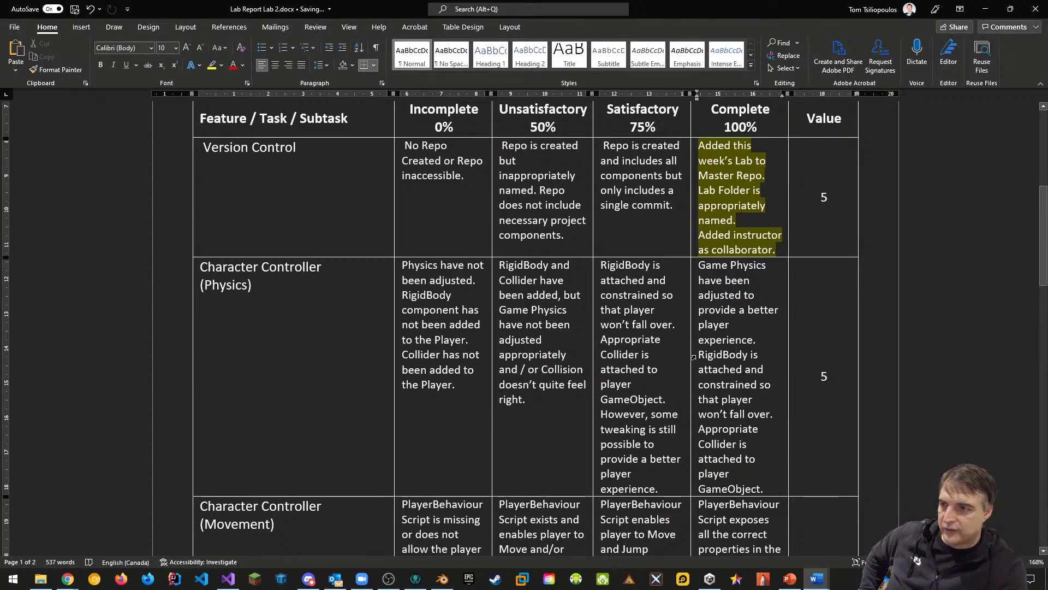
pyautogui.moveTo(698, 355); pyautogui.dragTo(773, 415)
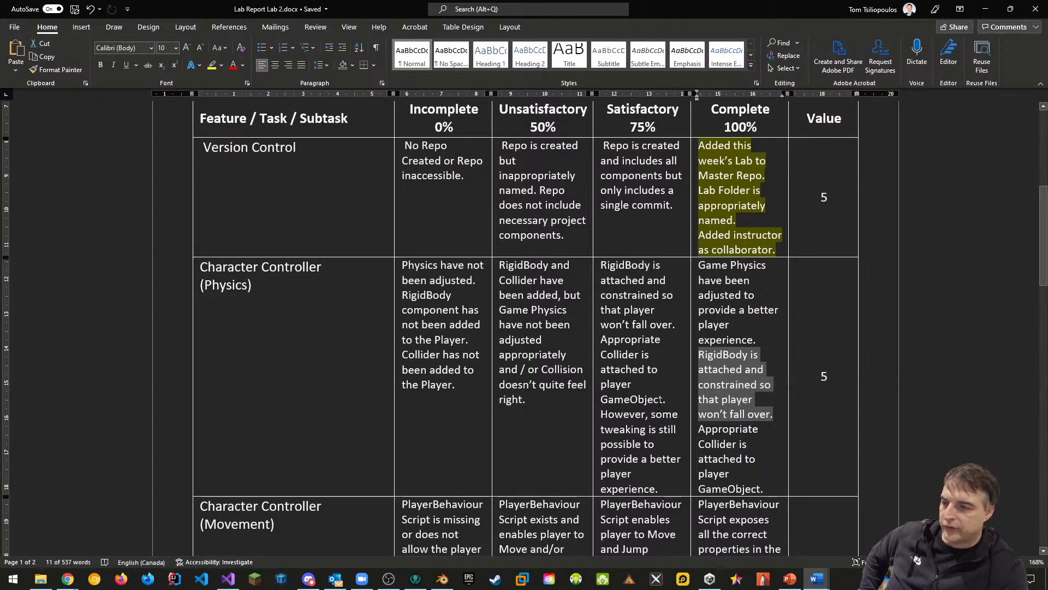
pyautogui.scroll(-1, 772, 392)
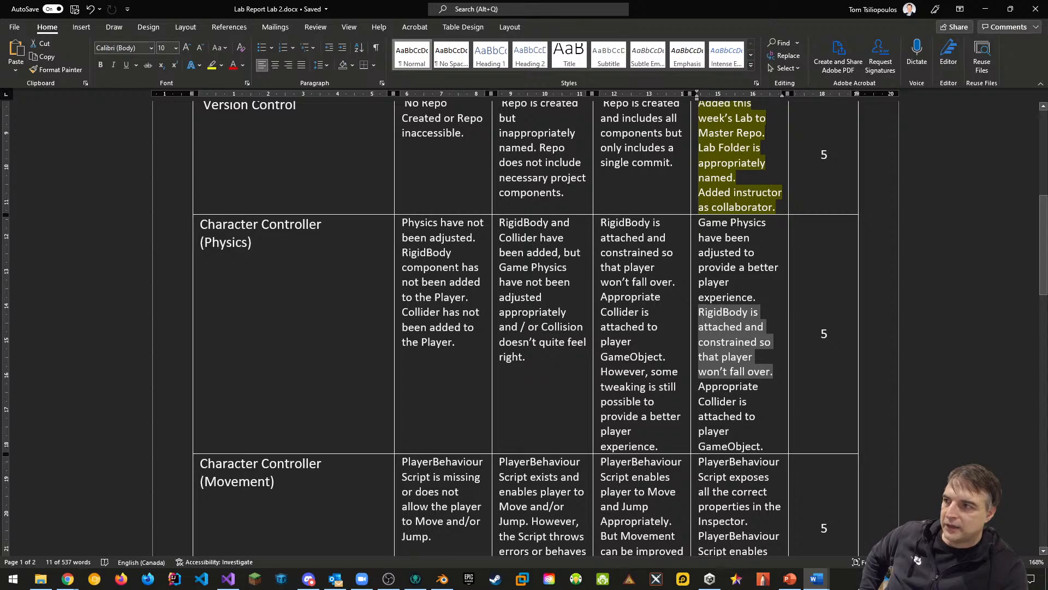
pyautogui.click(744, 389)
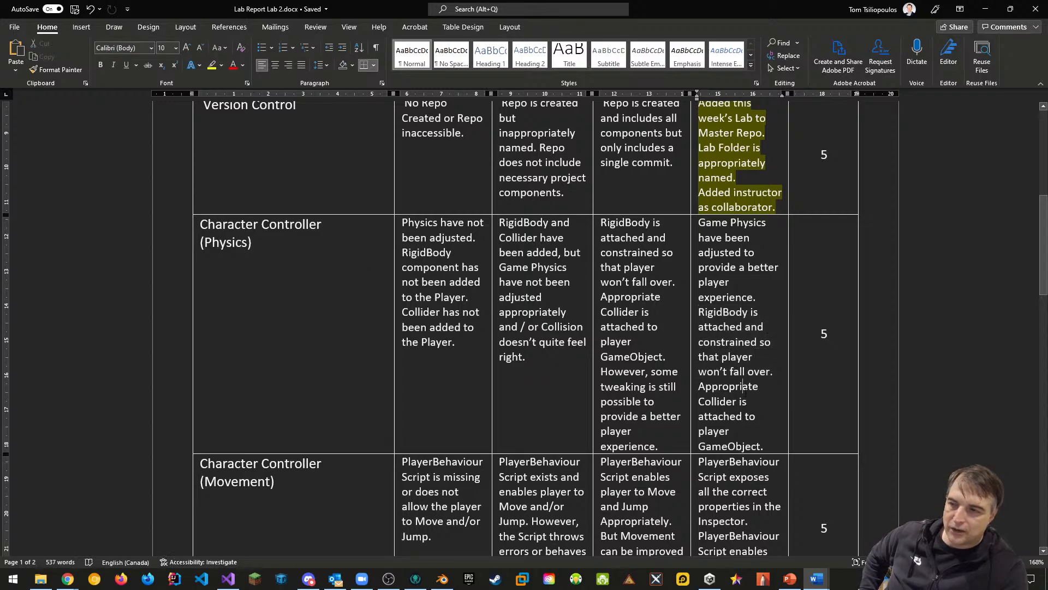
pyautogui.moveTo(700, 224); pyautogui.dragTo(765, 446)
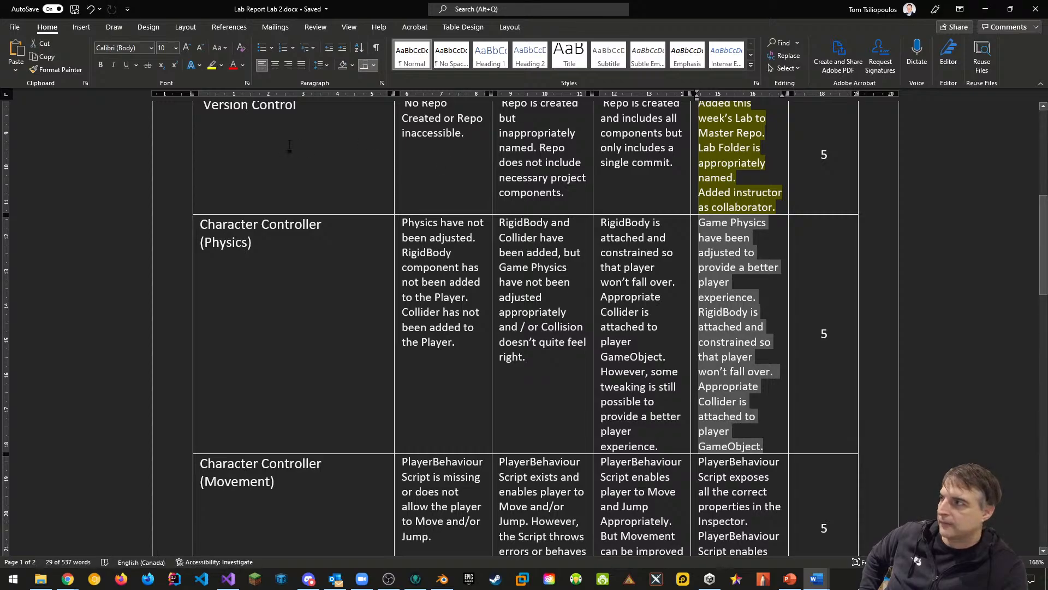
pyautogui.click(211, 65)
# Step: Highlight the Complete 100% description in the Character Controller (Movement) row in yellow
pyautogui.scroll(-1, 524, 327)
pyautogui.scroll(-5, 319, 352)
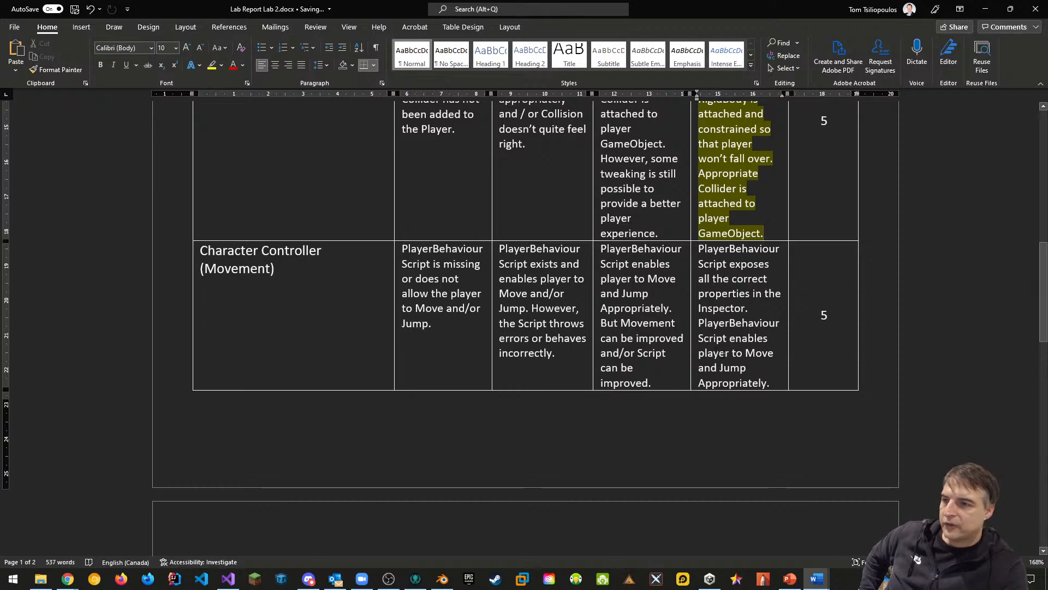
pyautogui.scroll(-2, 723, 354)
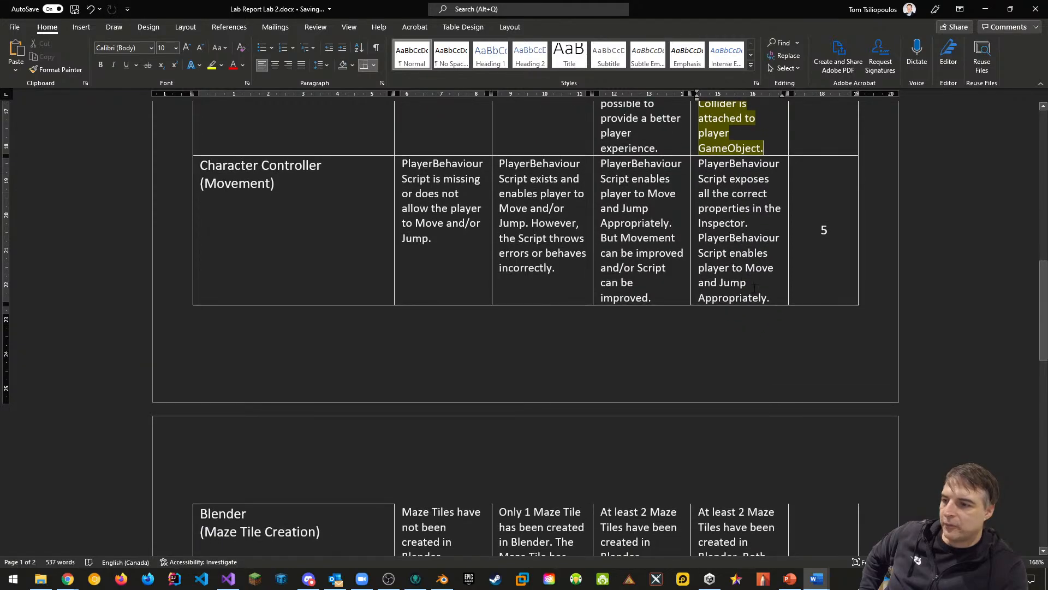
pyautogui.scroll(-1, 756, 278)
pyautogui.moveTo(700, 119); pyautogui.dragTo(770, 255)
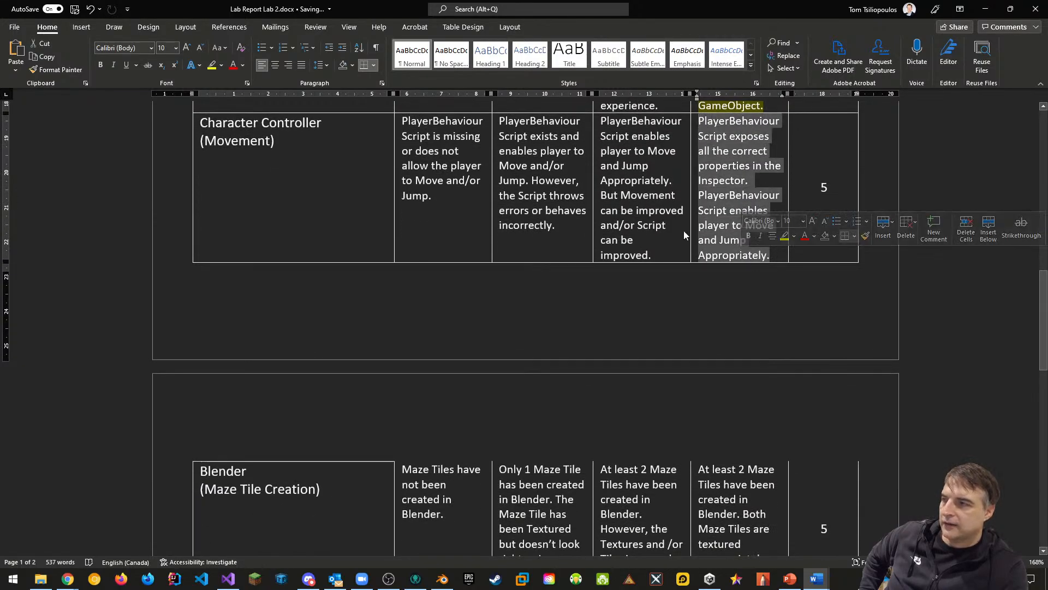
pyautogui.click(212, 65)
pyautogui.click(294, 277)
# Step: Highlight the Complete 100% description in the Blender (Maze Tile Creation) row in yellow
pyautogui.scroll(-5, 295, 277)
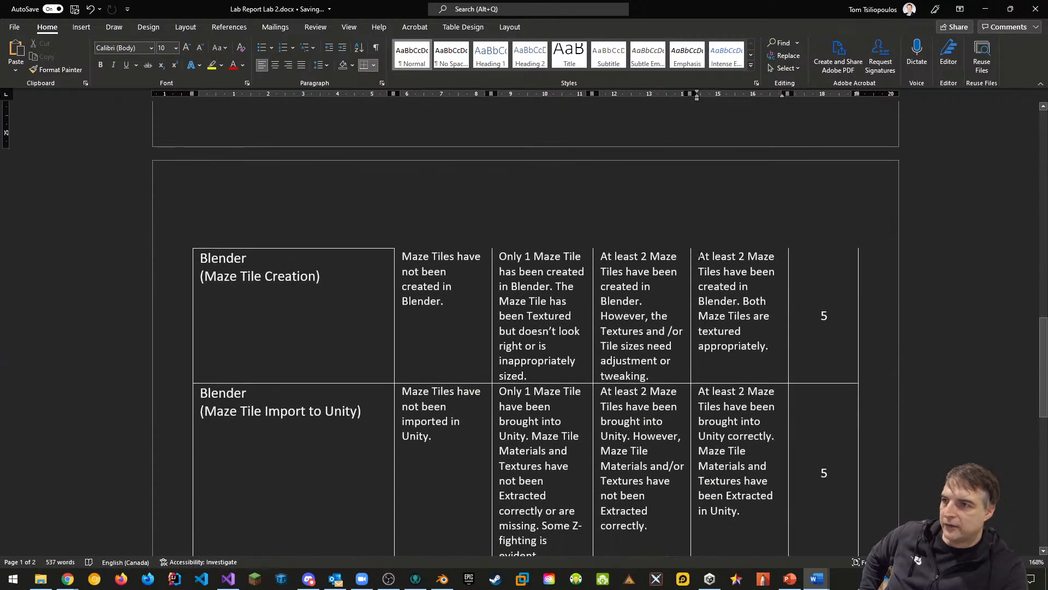
pyautogui.moveTo(696, 257); pyautogui.dragTo(770, 350)
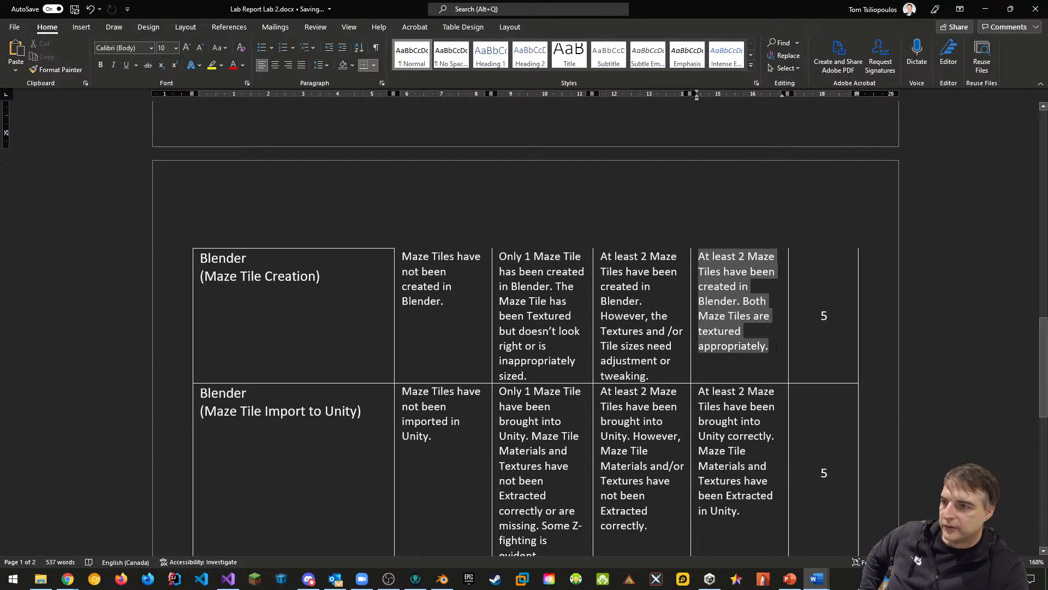
pyautogui.click(212, 65)
pyautogui.click(315, 352)
# Step: Highlight the Complete 100% description in the Blender (Maze Tile Import to Unity) row in yellow
pyautogui.scroll(-2, 315, 352)
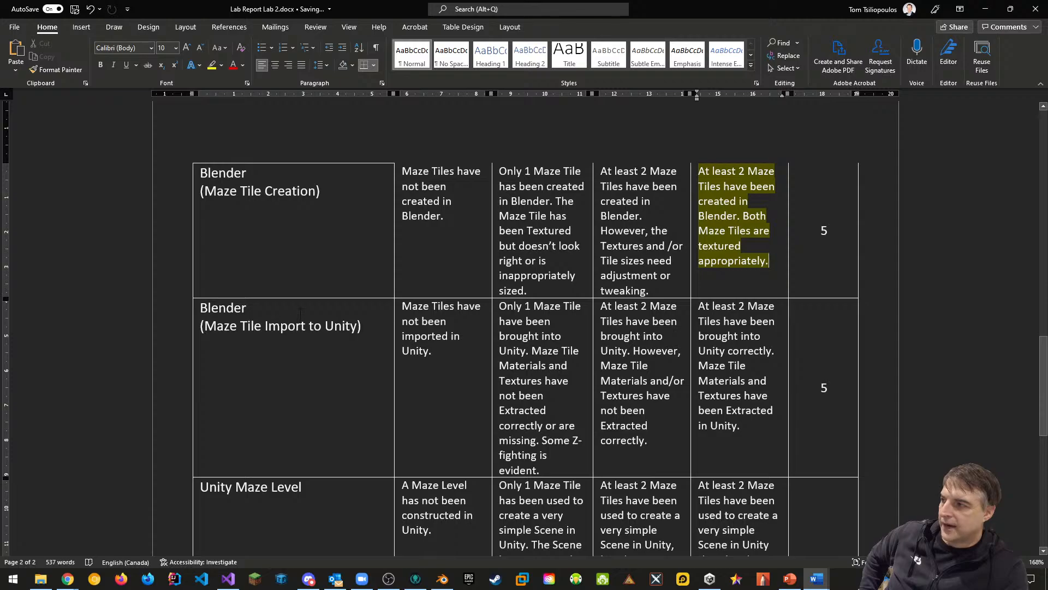
pyautogui.moveTo(702, 309); pyautogui.dragTo(740, 428)
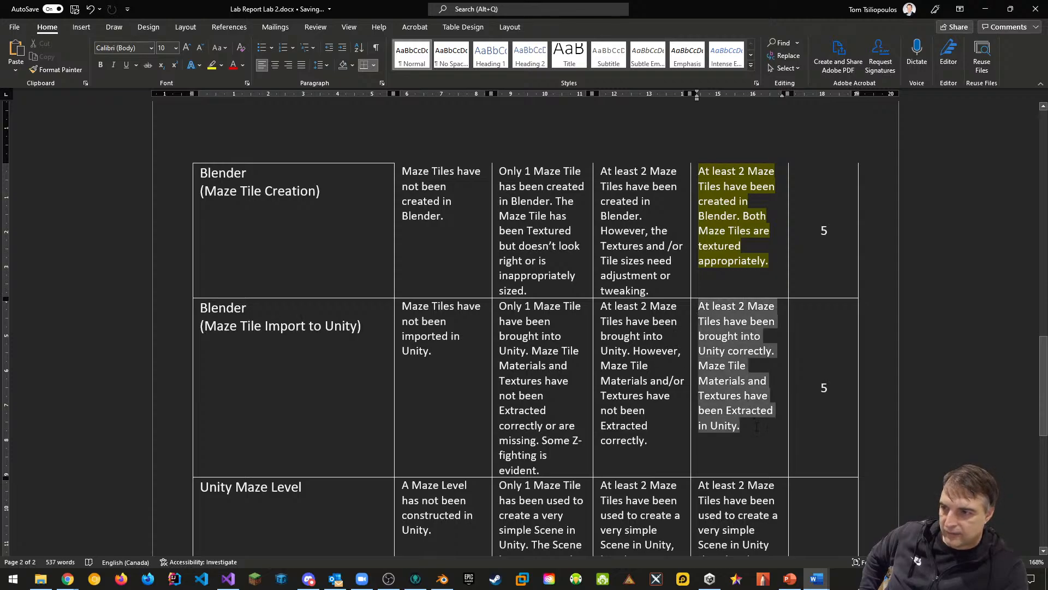
pyautogui.click(212, 65)
pyautogui.click(594, 319)
# Step: Highlight the Complete 100% description in the Unity Maze Level row in yellow
pyautogui.scroll(-3, 594, 318)
pyautogui.scroll(-2, 594, 318)
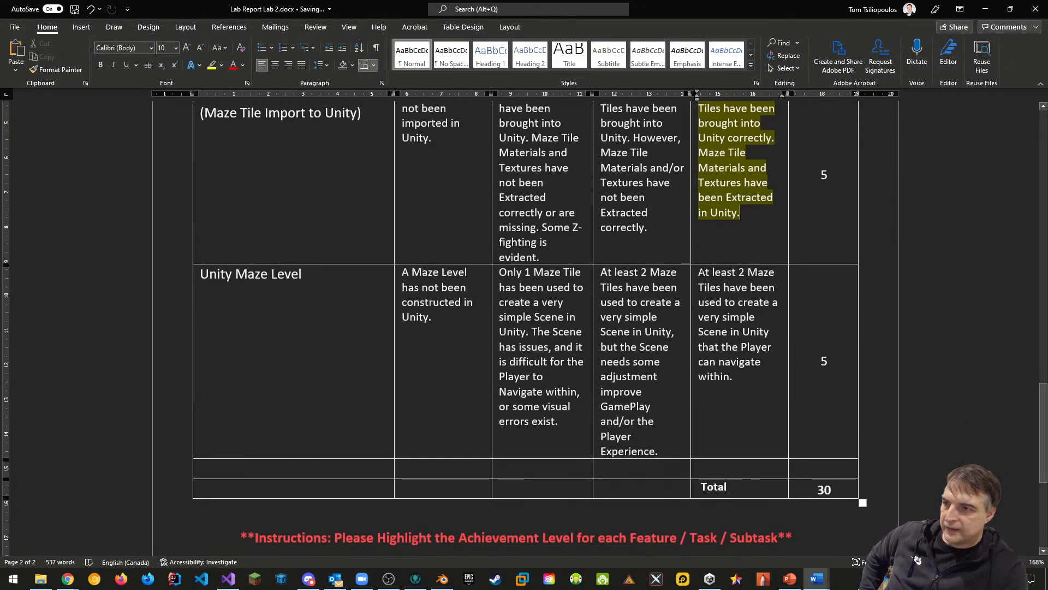
pyautogui.moveTo(699, 272); pyautogui.dragTo(733, 377)
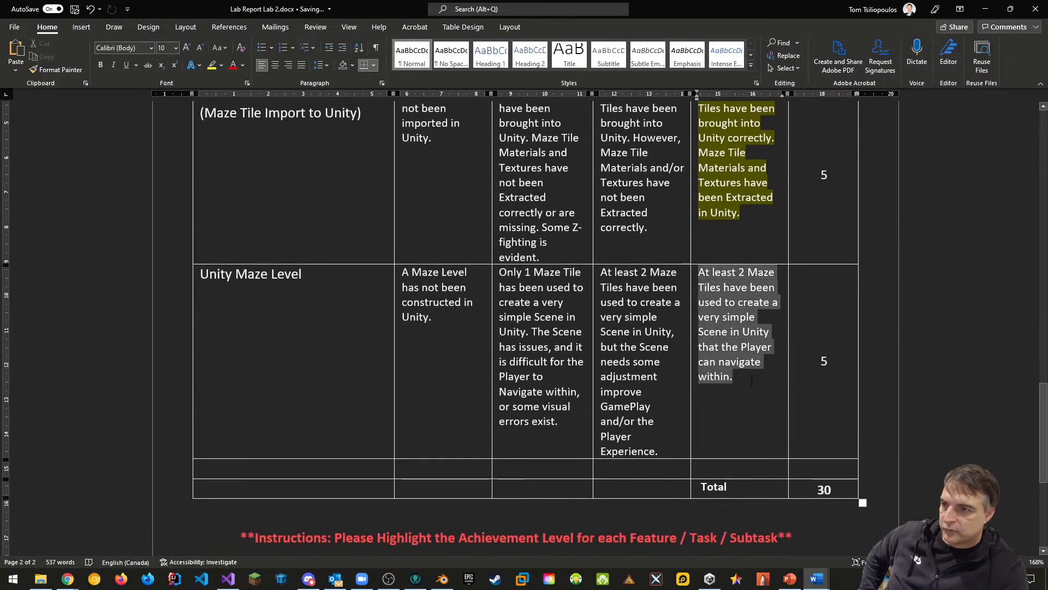
pyautogui.click(212, 65)
pyautogui.click(825, 484)
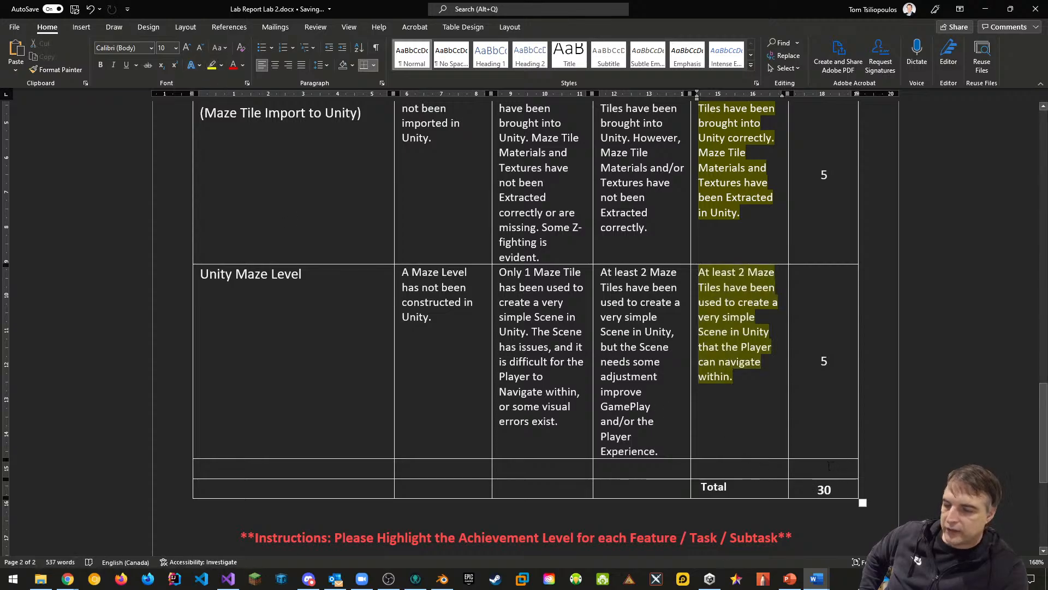
# Step: Review the Lab Report Lab 2 rubric from the Unity Maze Level and Total rows back up to the student information table
pyautogui.scroll(1, 824, 435)
pyautogui.scroll(6, 825, 435)
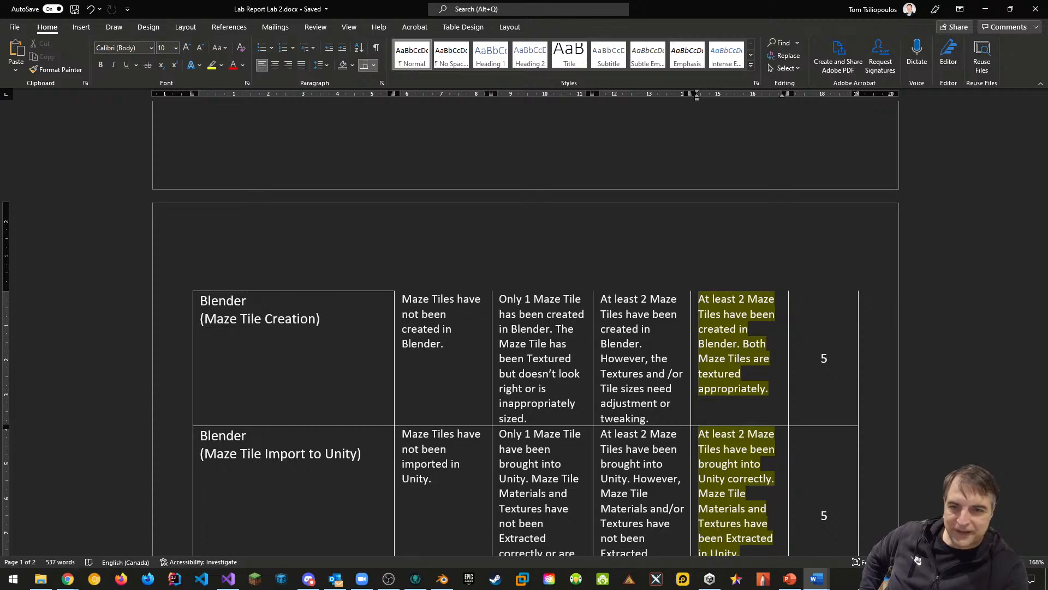
pyautogui.scroll(-10, 524, 328)
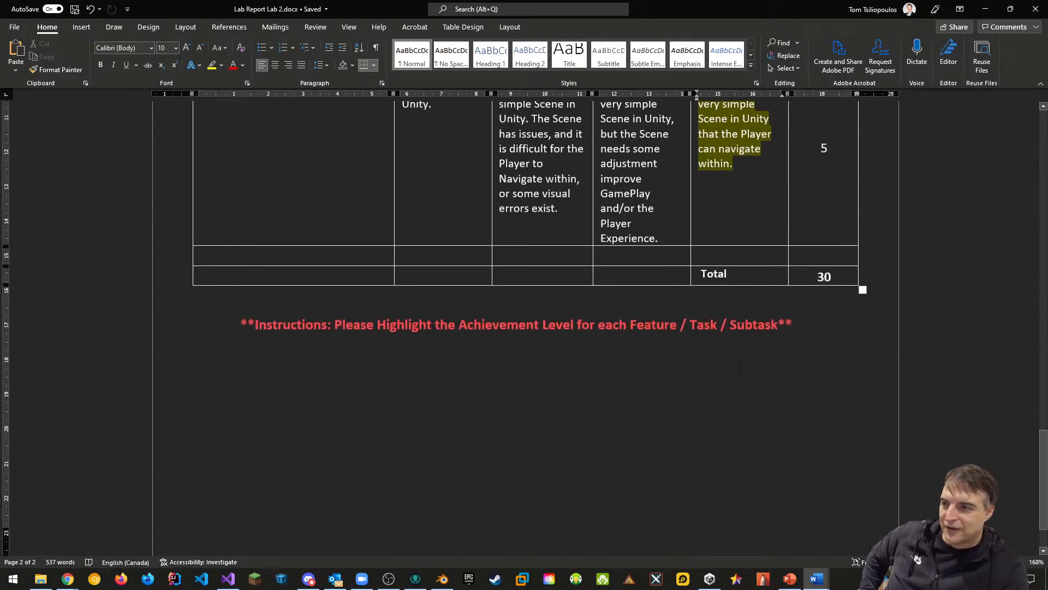
pyautogui.scroll(3, 765, 376)
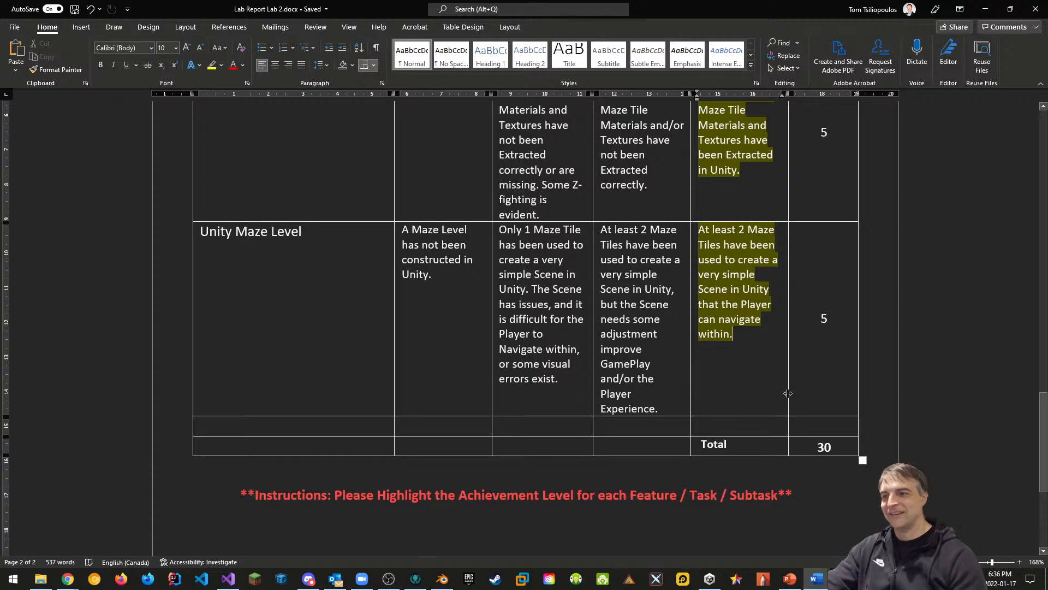
pyautogui.scroll(15, 788, 393)
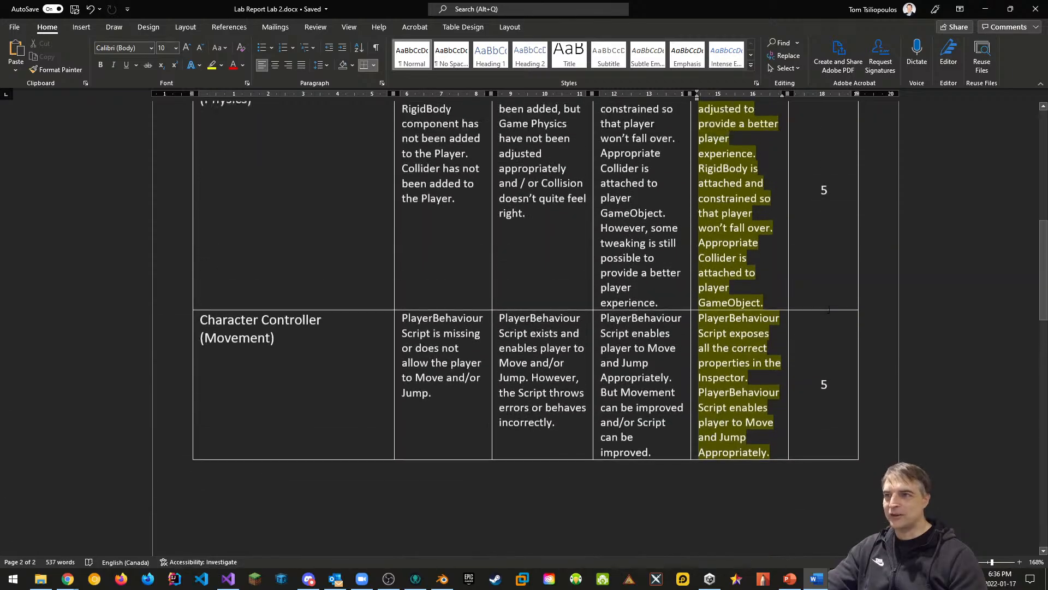
pyautogui.scroll(3, 758, 216)
pyautogui.scroll(-3, 756, 343)
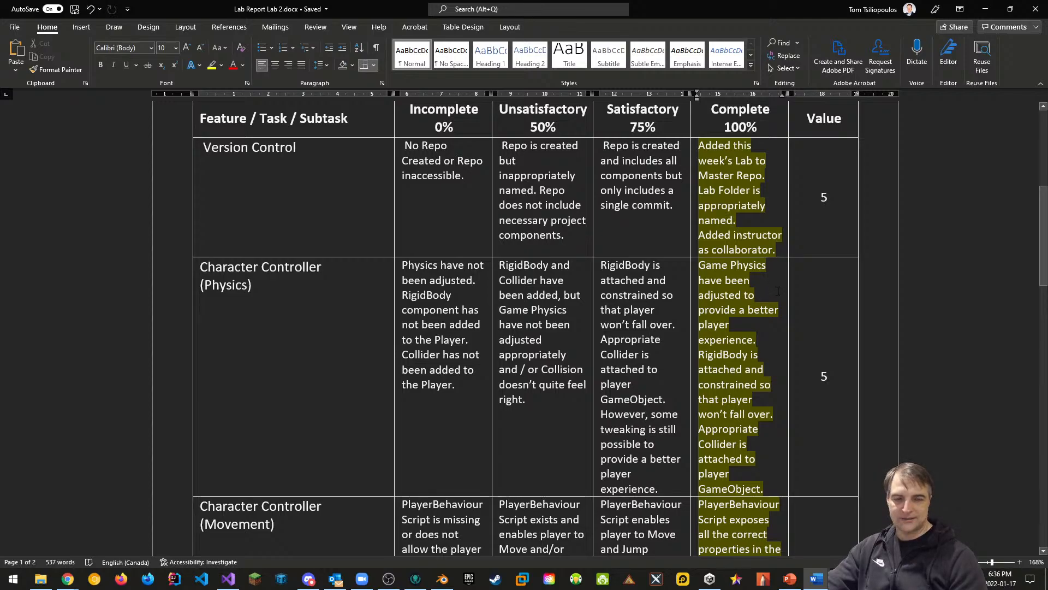
pyautogui.scroll(3, 776, 317)
pyautogui.scroll(-3, 775, 347)
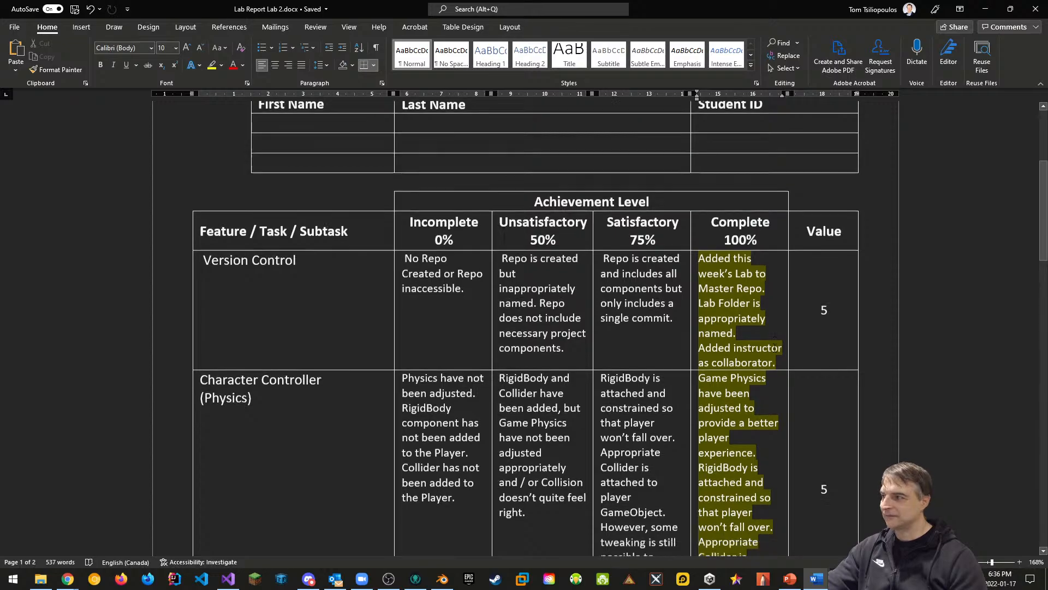
pyautogui.scroll(6, 774, 347)
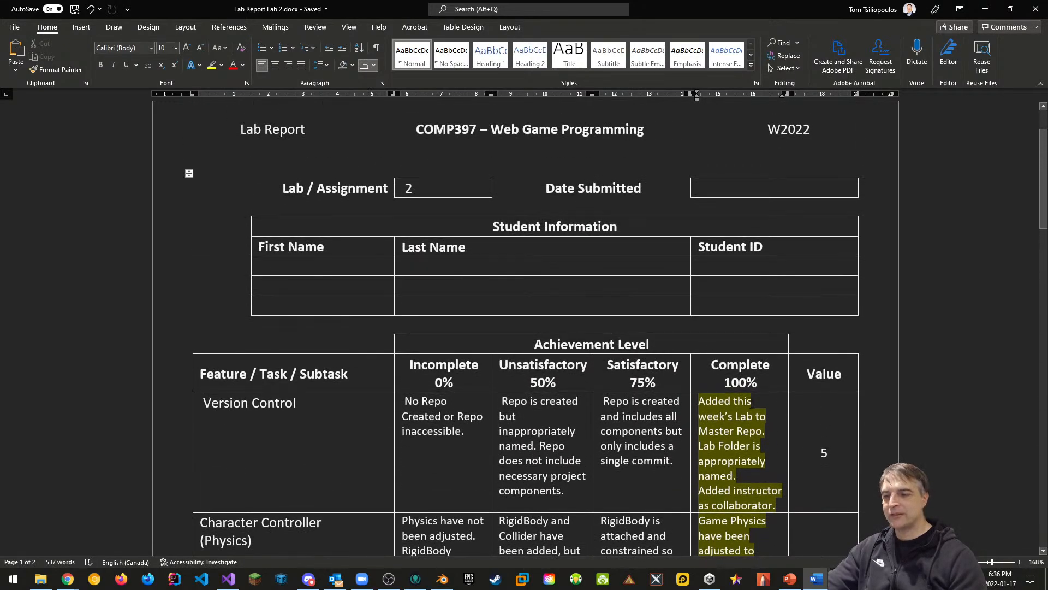
# Step: Read through the rubric's achievement levels, from Version Control and Character Controller to the Blender and Unity Maze Level rows
pyautogui.scroll(-3, 763, 334)
pyautogui.scroll(-8, 763, 334)
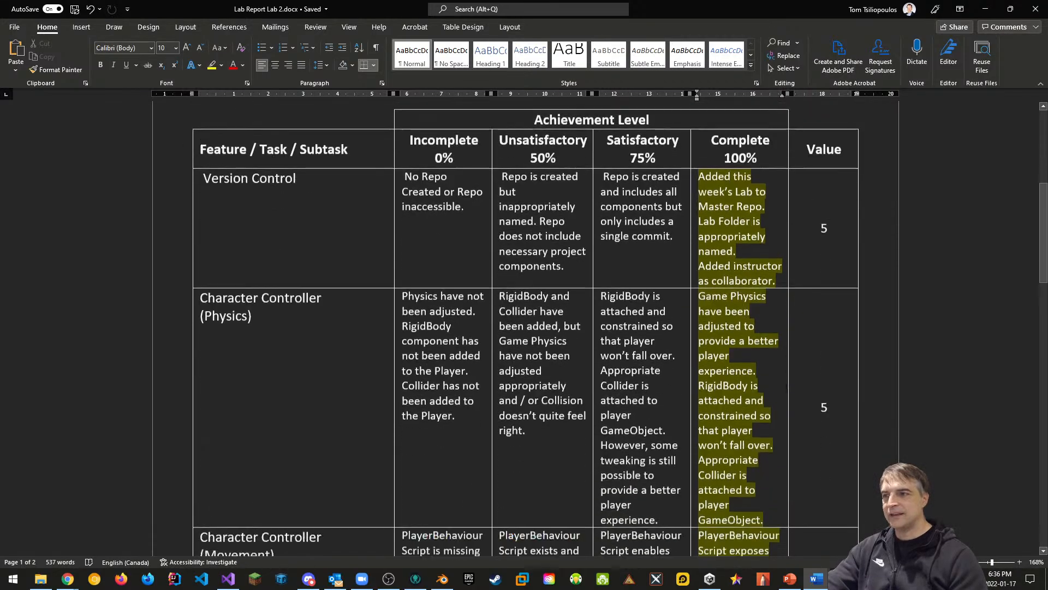
pyautogui.scroll(-10, 732, 276)
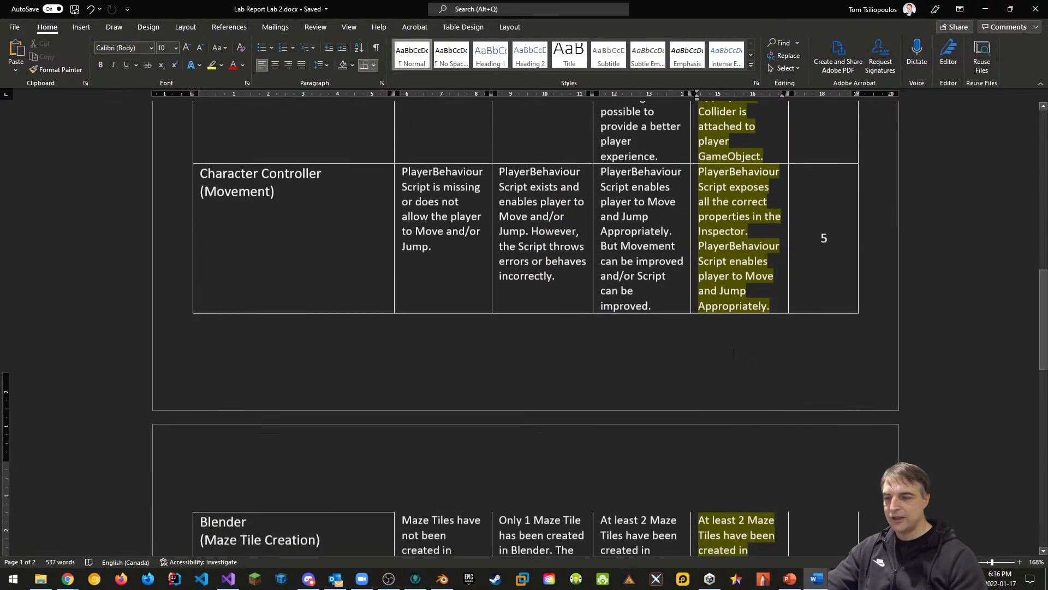
pyautogui.scroll(-3, 731, 302)
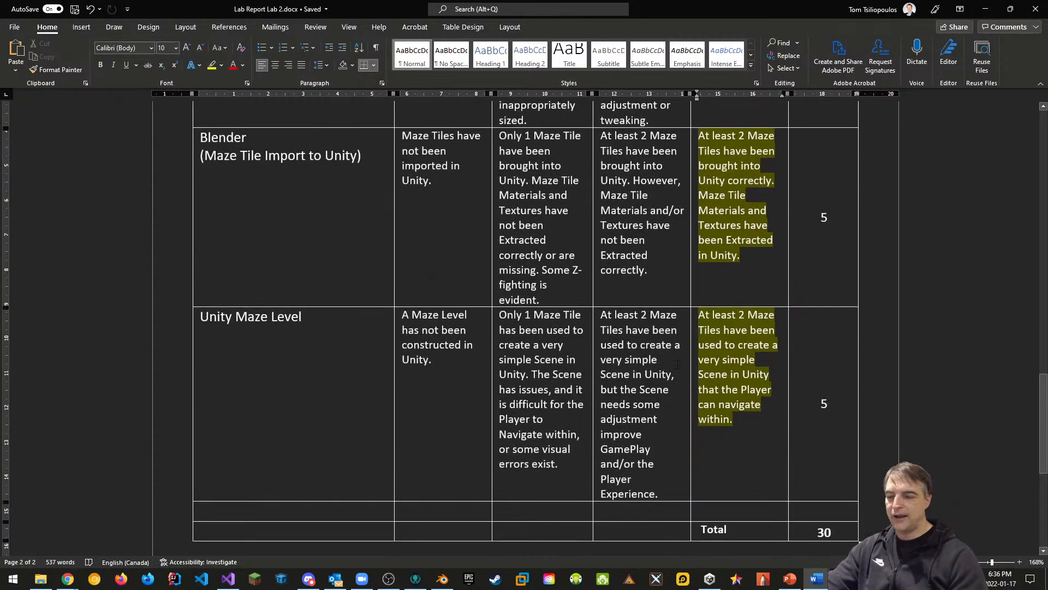
pyautogui.scroll(3, 687, 360)
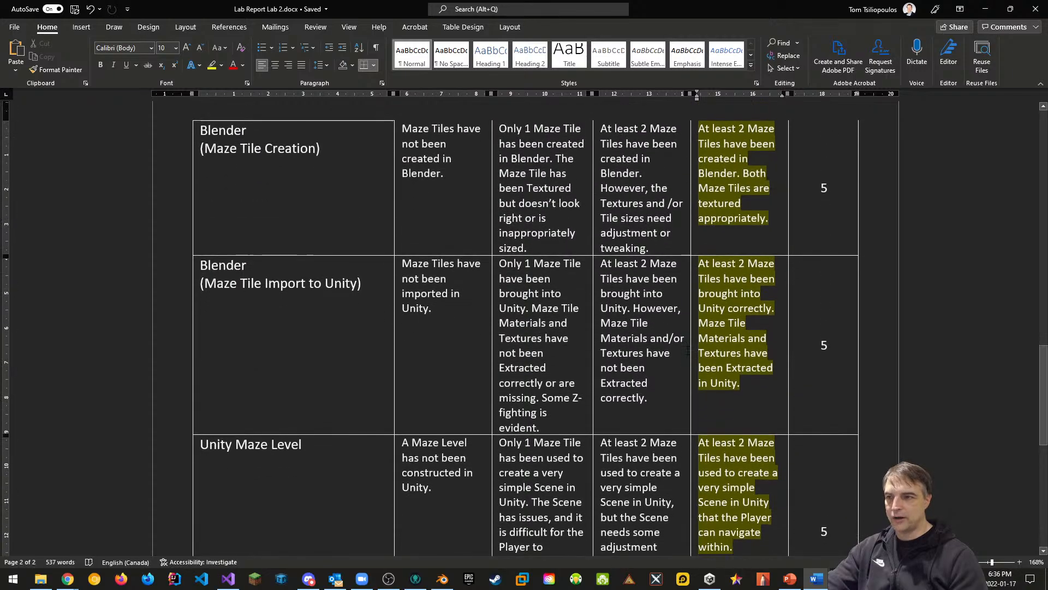
pyautogui.scroll(-2, 689, 351)
pyautogui.scroll(-3, 707, 353)
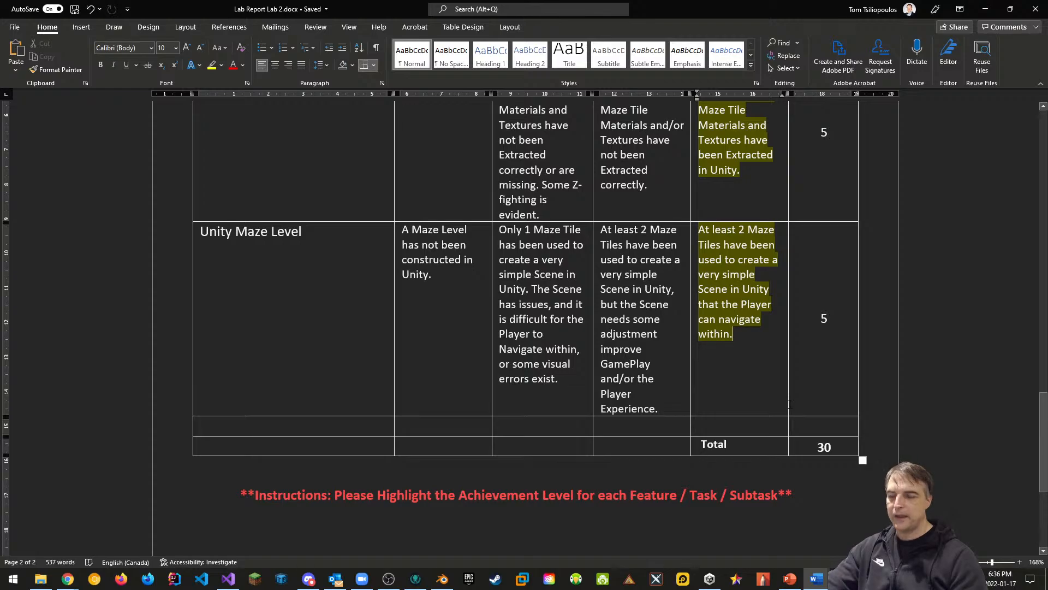
pyautogui.scroll(3, 788, 382)
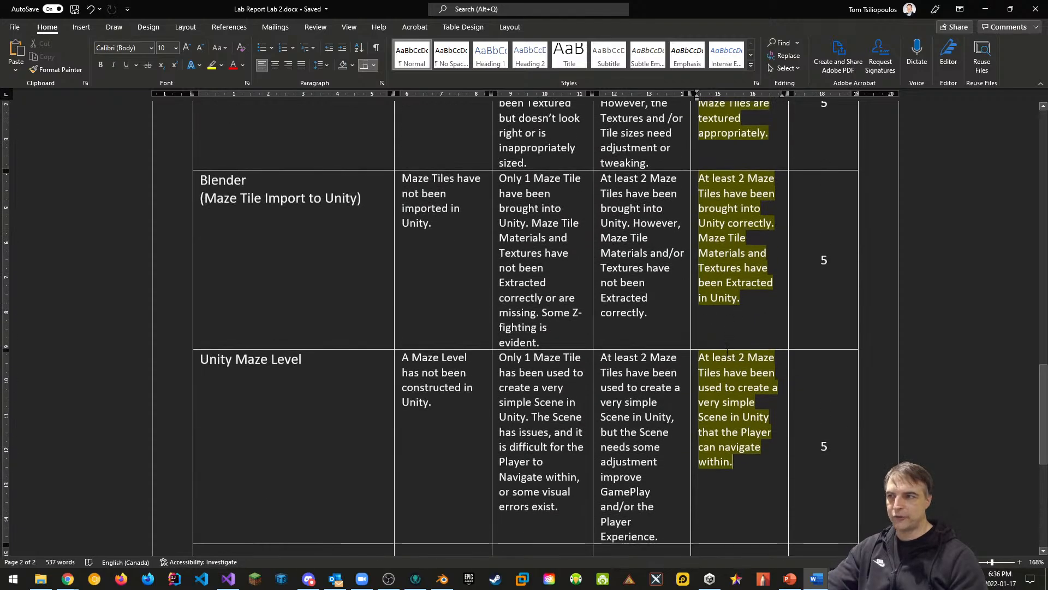
pyautogui.scroll(4, 760, 358)
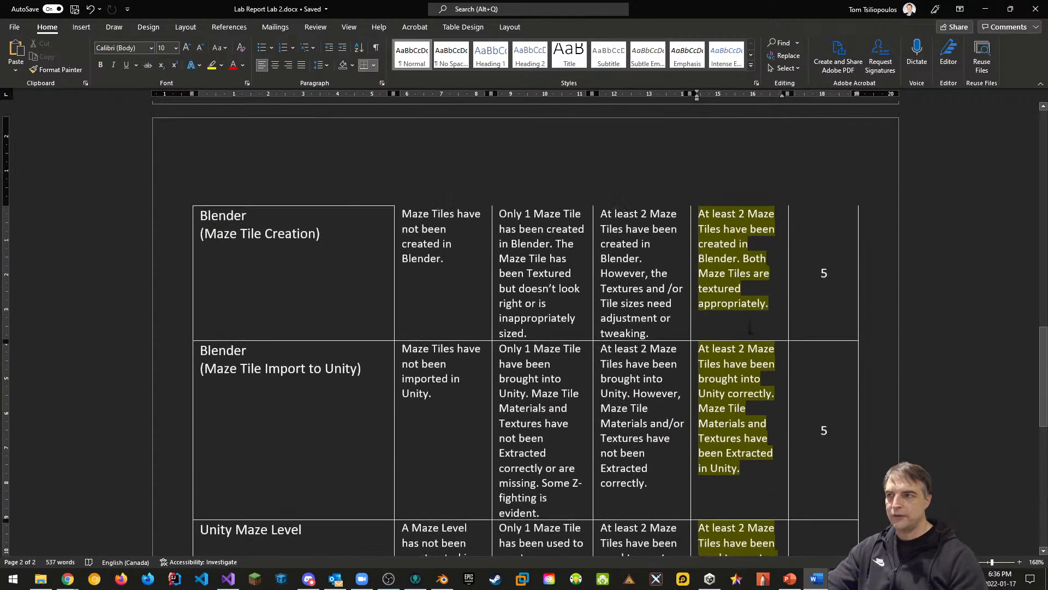
pyautogui.scroll(8, 621, 274)
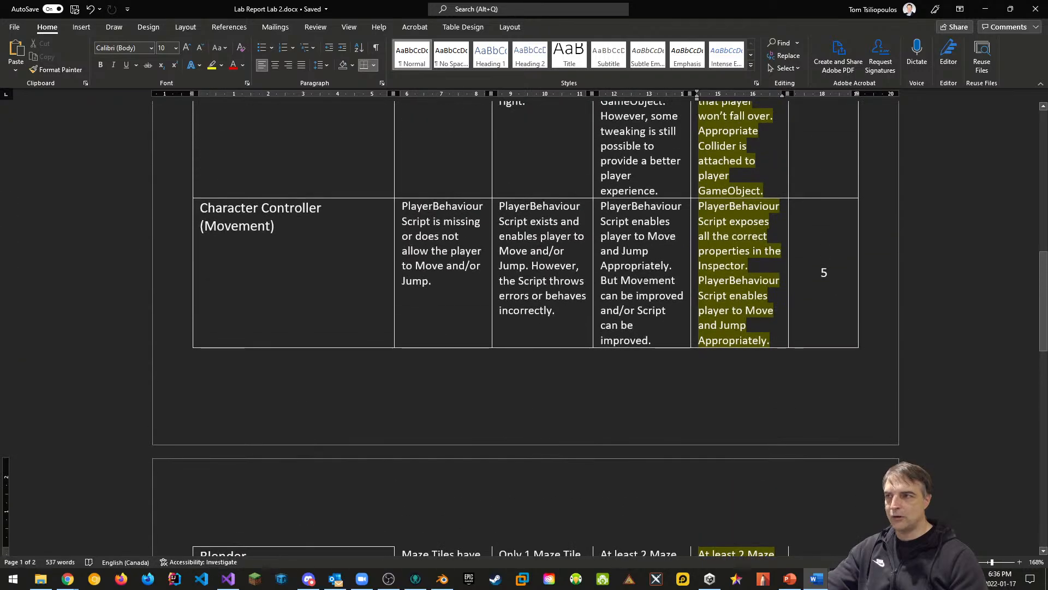
pyautogui.scroll(11, 747, 308)
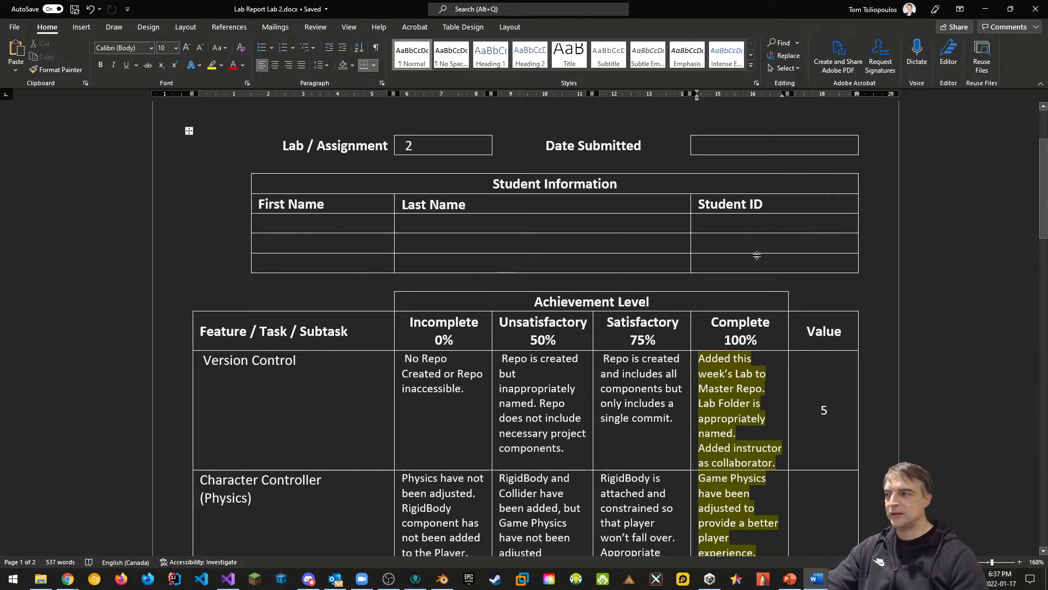
# Step: Examine the highlighted Complete 100% criteria for every rubric task, and return to the report's header
pyautogui.scroll(-3, 682, 240)
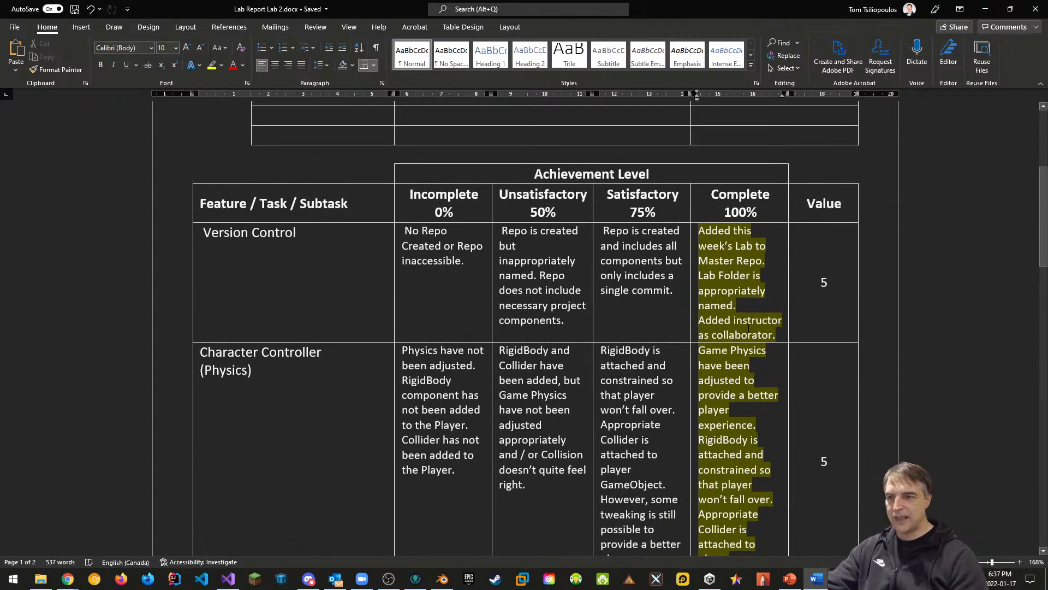
pyautogui.scroll(-3, 691, 293)
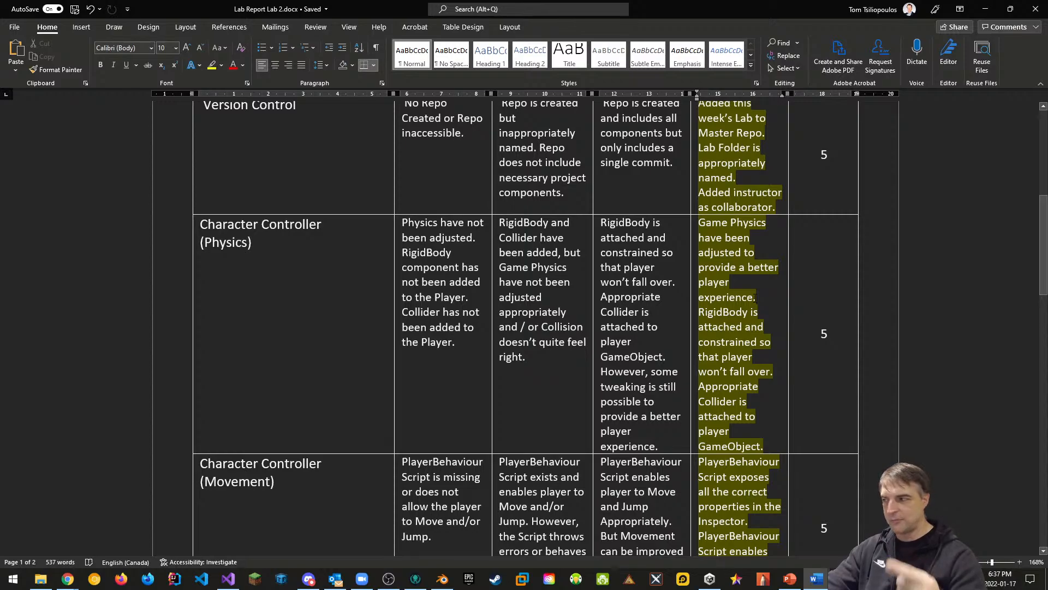
pyautogui.scroll(-2, 713, 334)
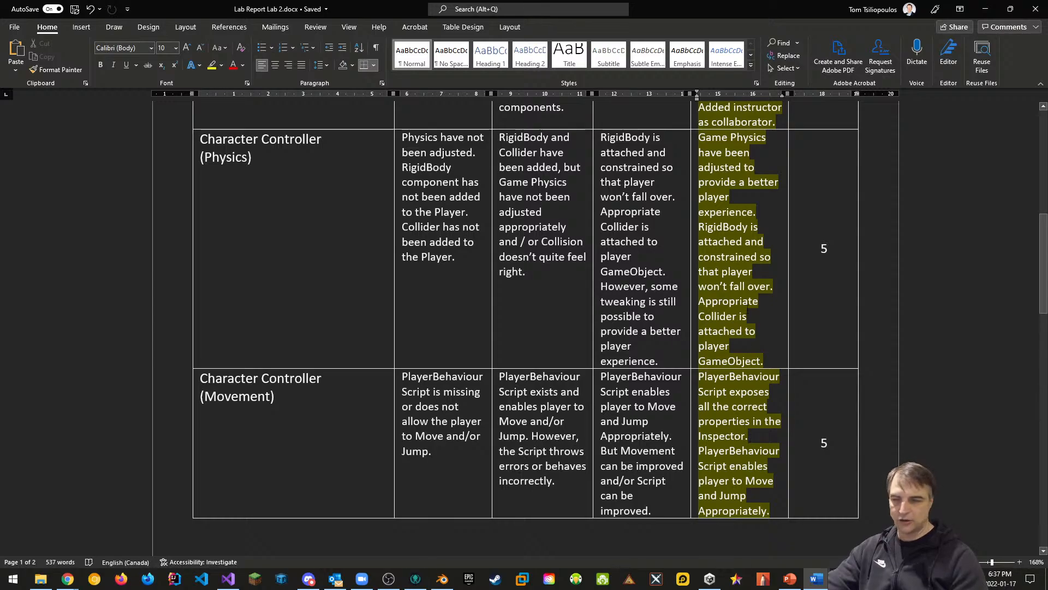
pyautogui.scroll(-9, 747, 319)
pyautogui.scroll(-4, 759, 473)
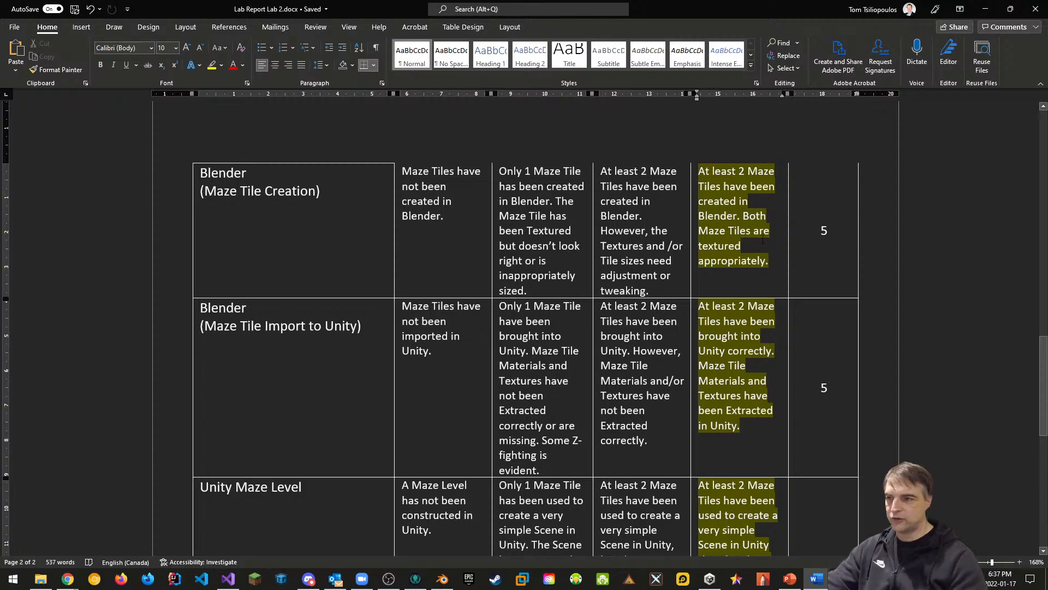
pyautogui.scroll(-3, 683, 284)
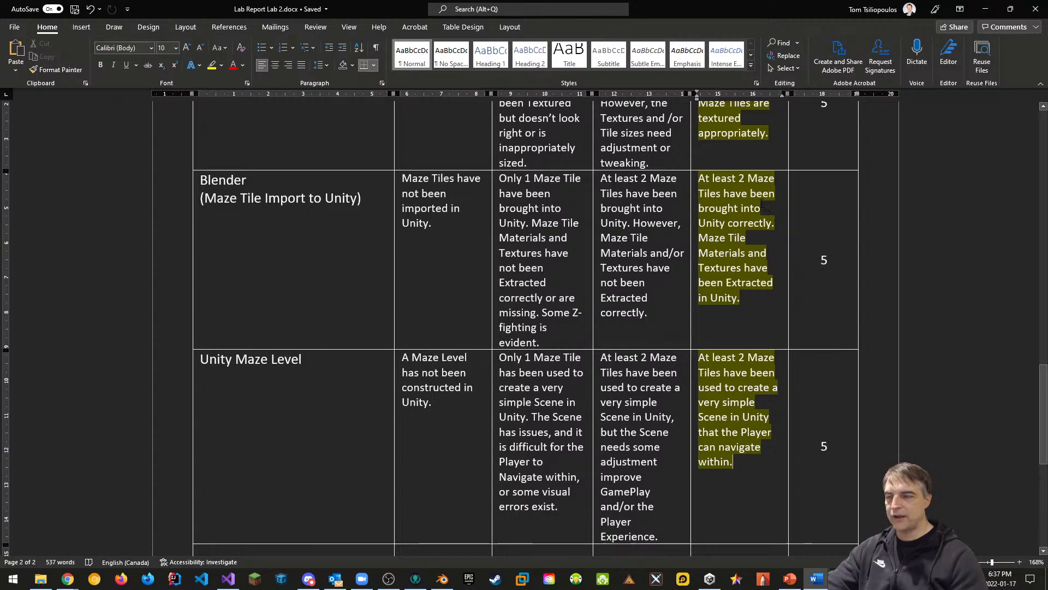
pyautogui.scroll(-3, 754, 203)
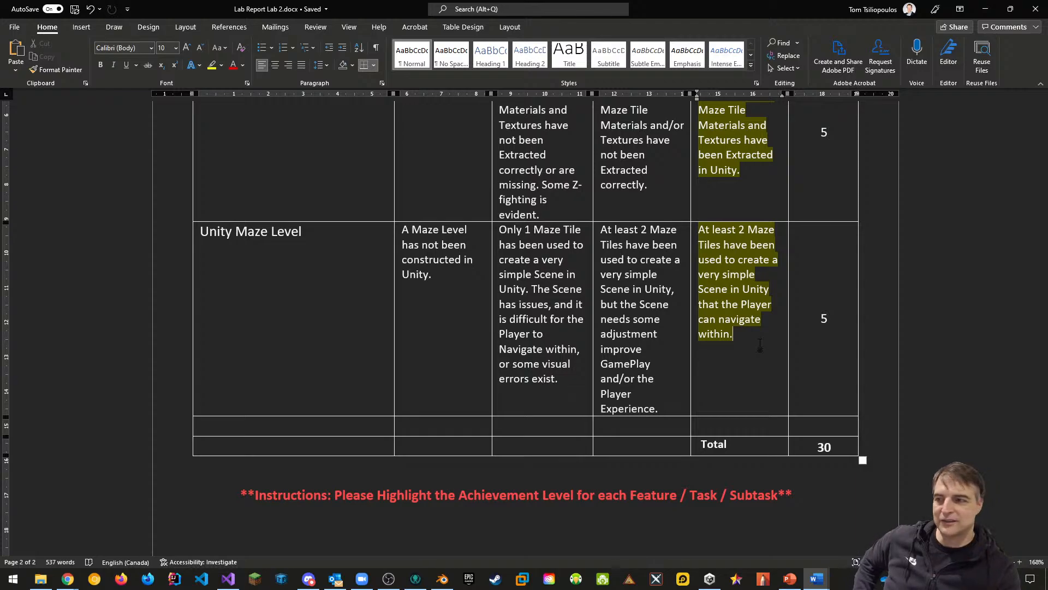
pyautogui.scroll(20, 819, 323)
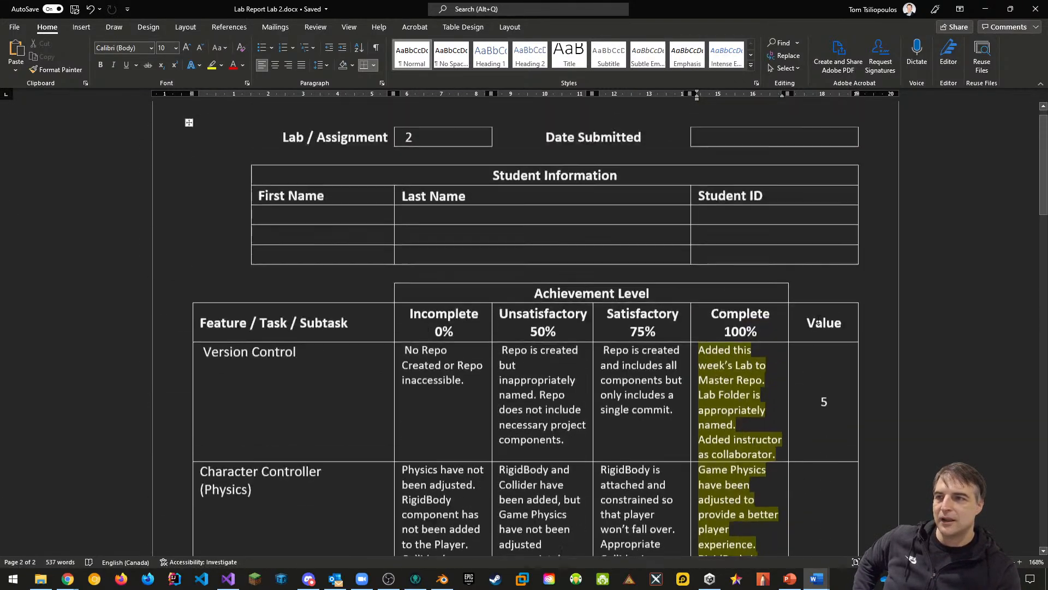
pyautogui.scroll(3, 819, 322)
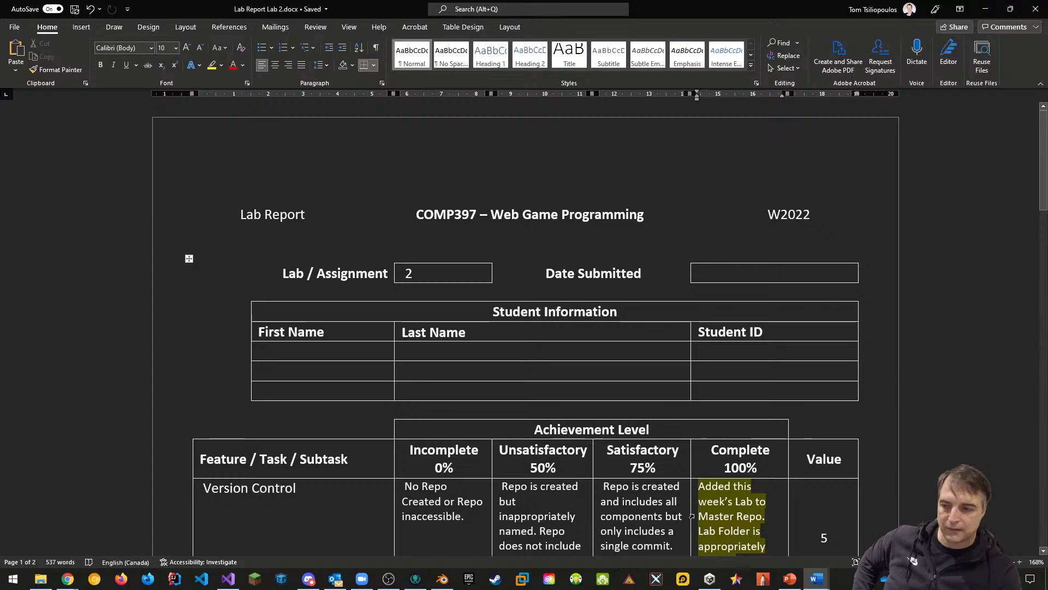
# Step: Switch to Unity Hub and open the COMP397-W2022-Week2 project
pyautogui.click(710, 579)
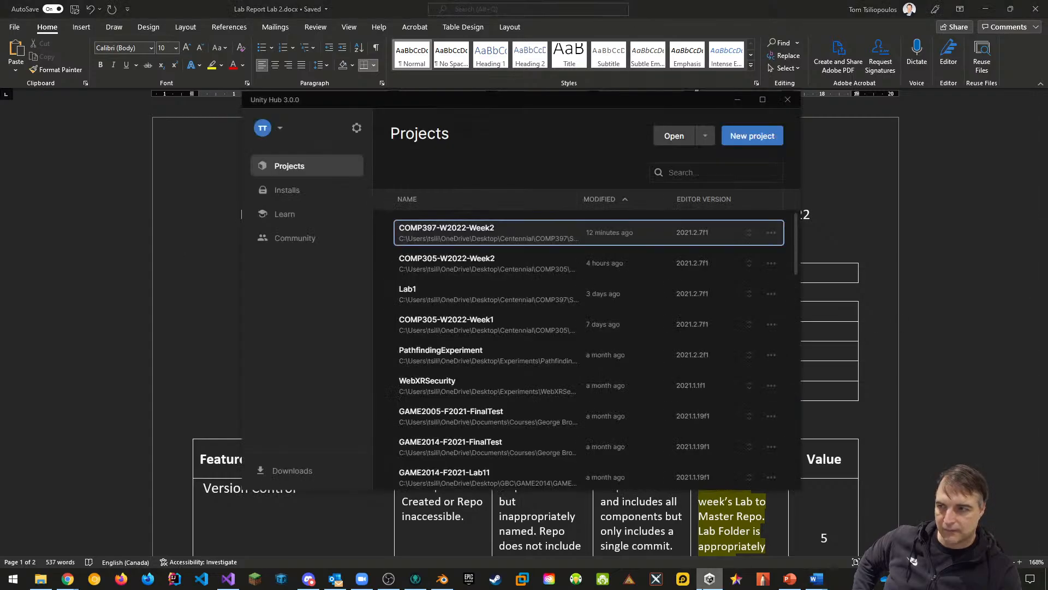
pyautogui.click(481, 236)
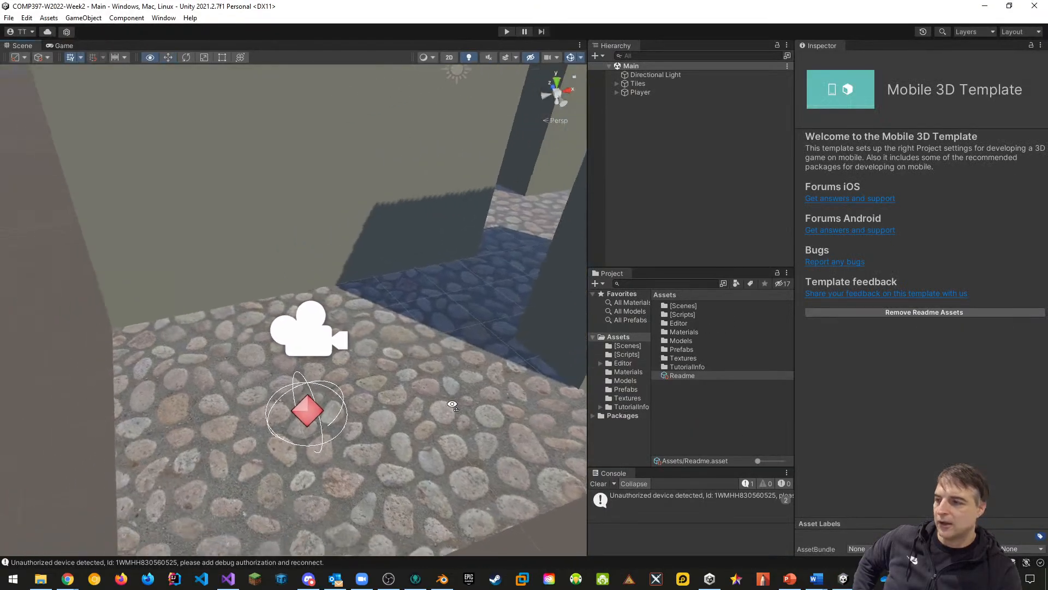
pyautogui.moveTo(452, 404); pyautogui.dragTo(549, 291, button='right')
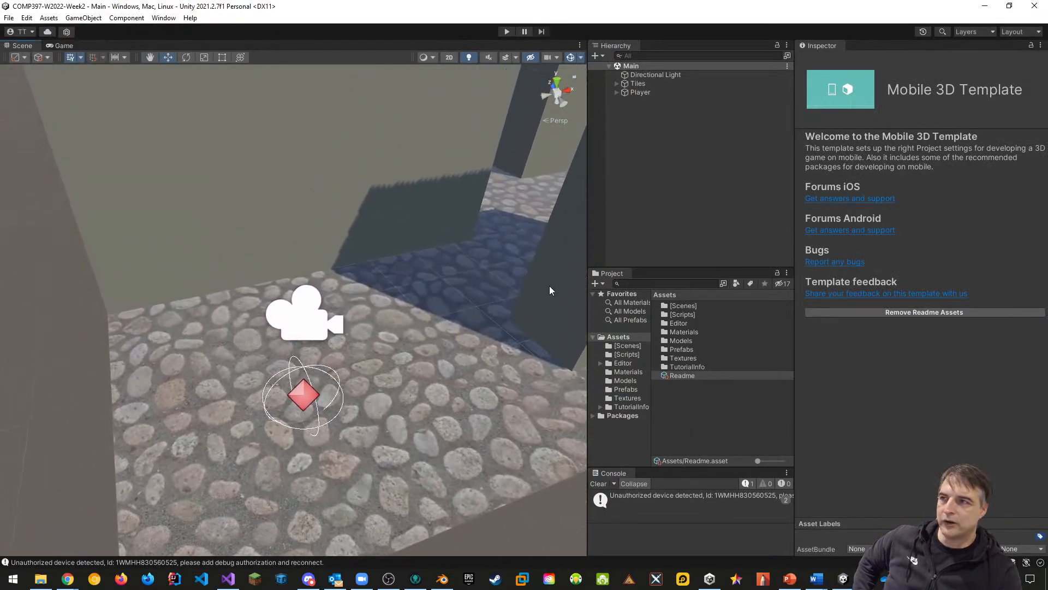
# Step: Select the Player object and inspect its Character Controller and Player Behaviour components and the available character components
pyautogui.click(640, 93)
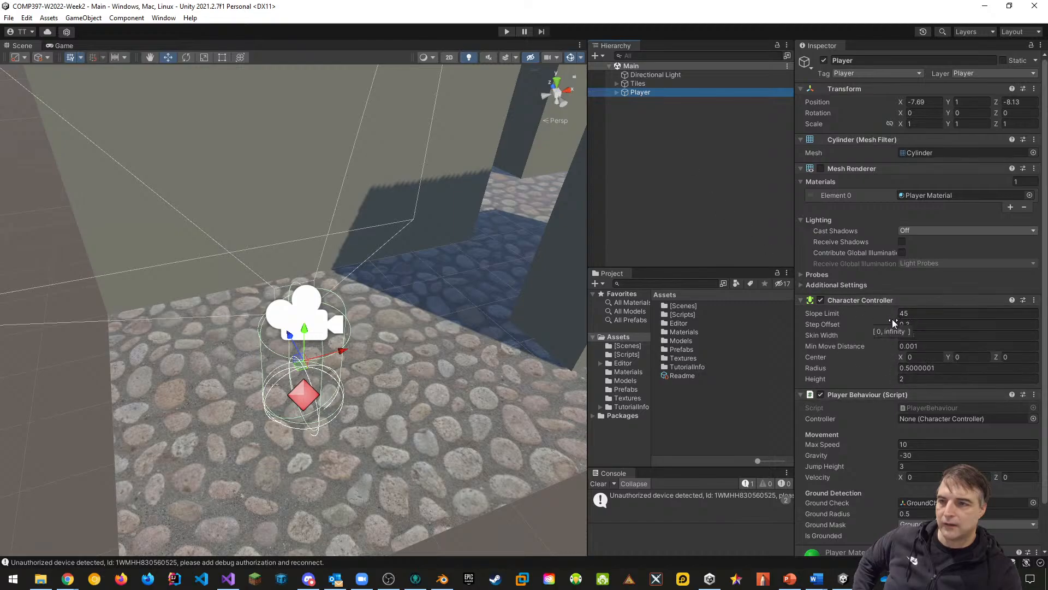
pyautogui.scroll(-3, 873, 344)
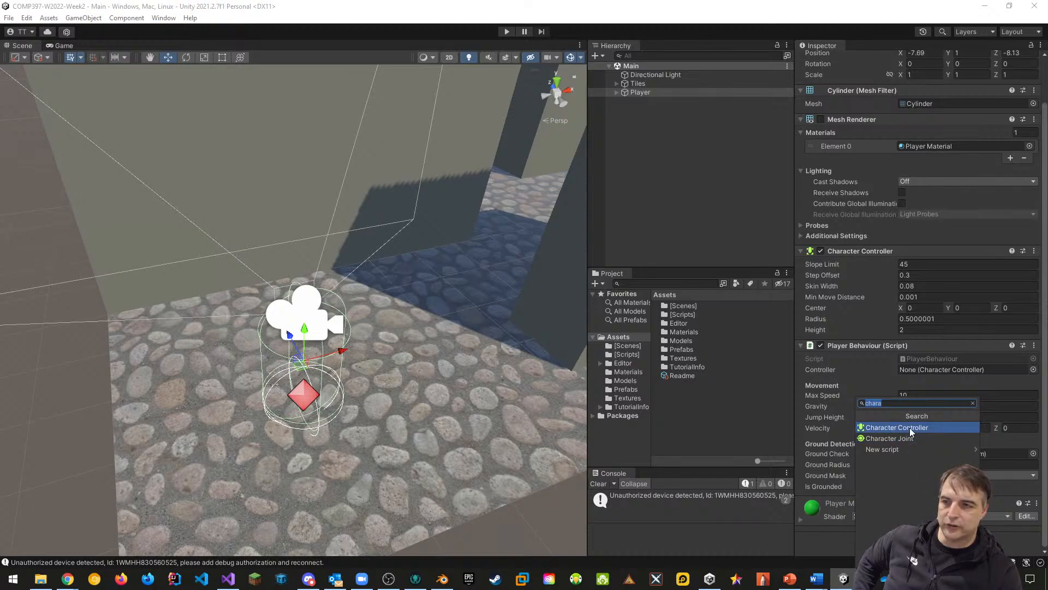
pyautogui.click(732, 533)
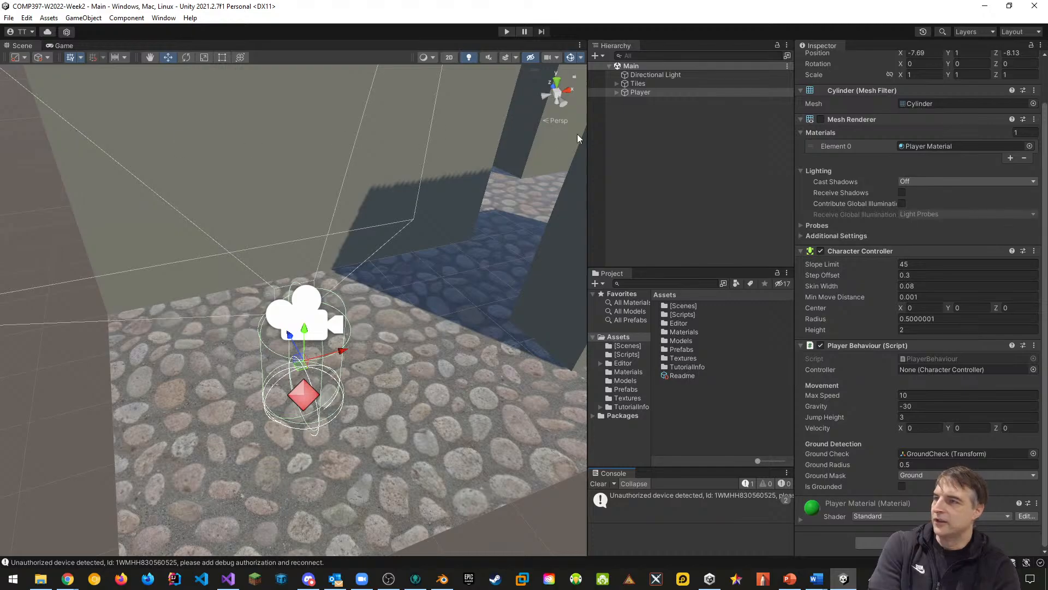
# Step: Open the Package Manager and list the packages from the Unity Registry
pyautogui.click(49, 18)
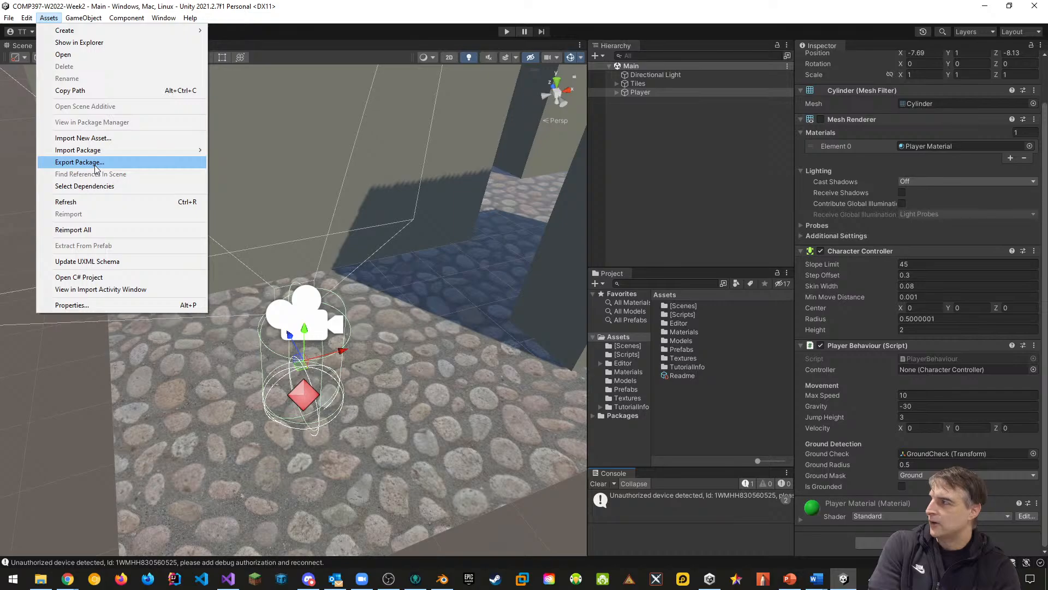
pyautogui.moveTo(165, 20)
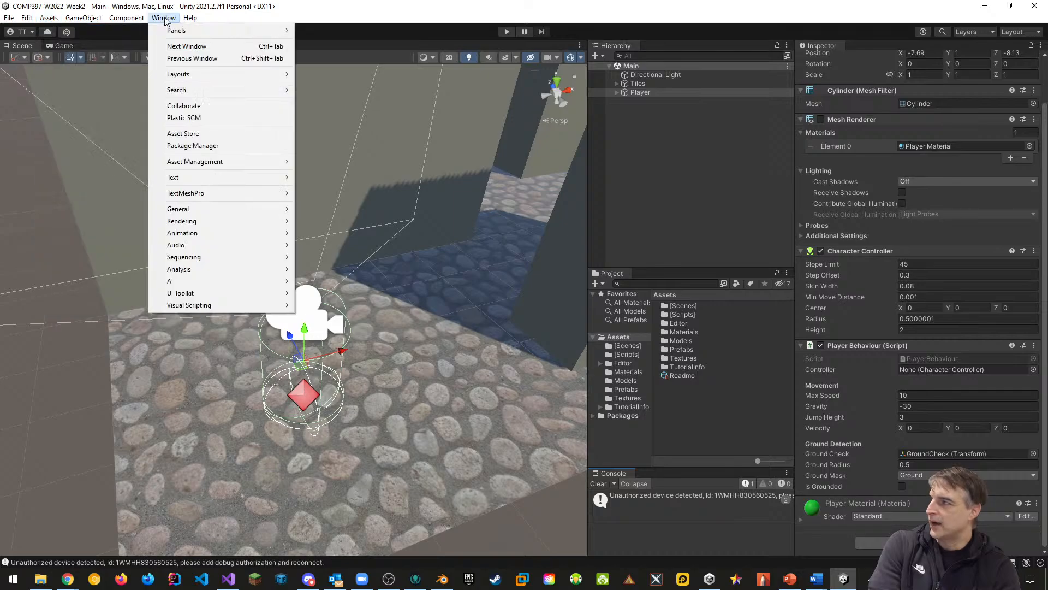
pyautogui.click(202, 146)
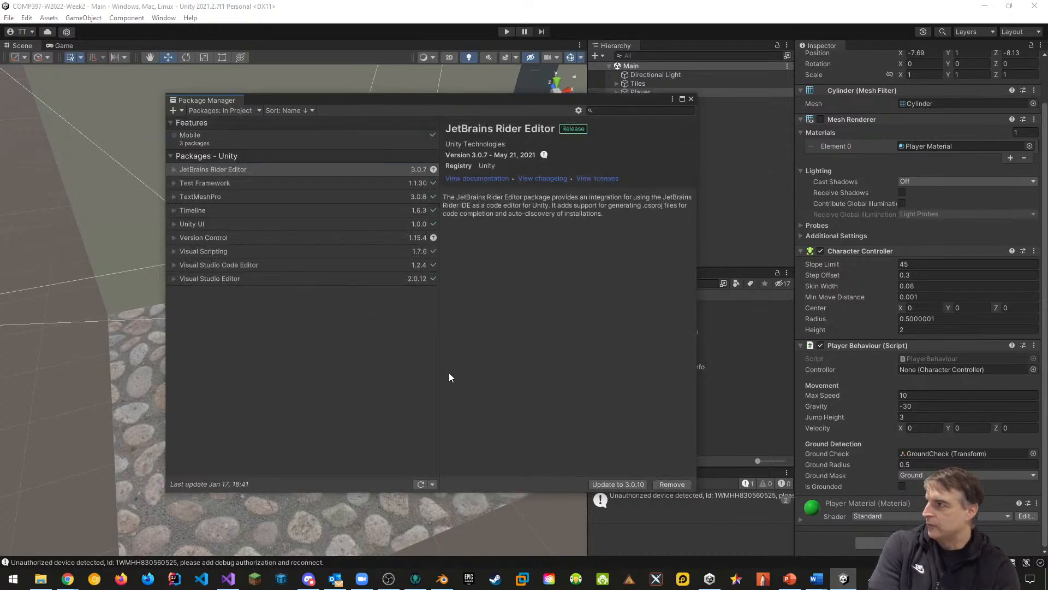
pyautogui.click(217, 111)
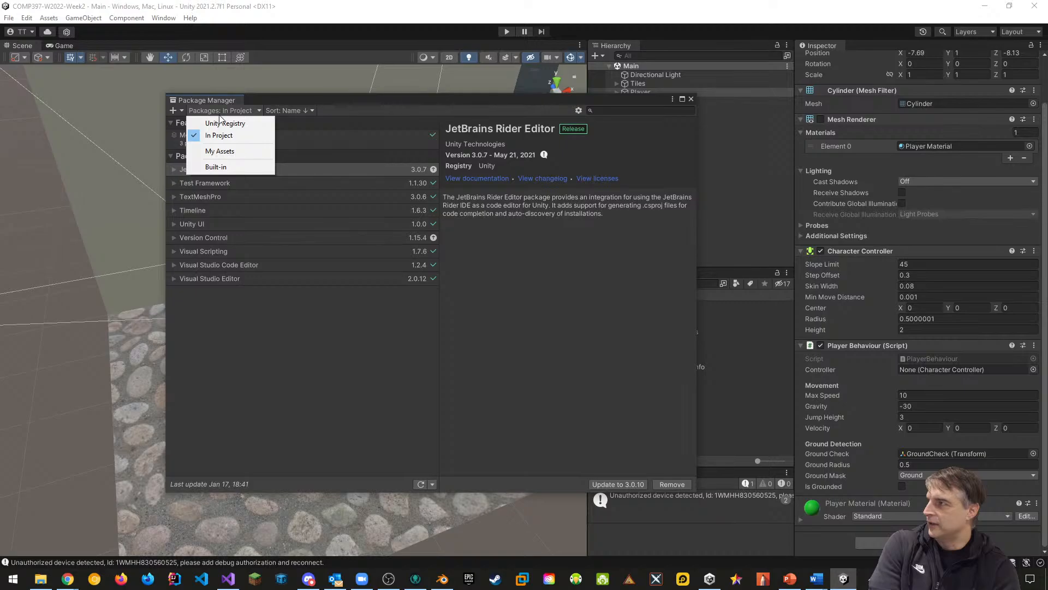
pyautogui.click(223, 124)
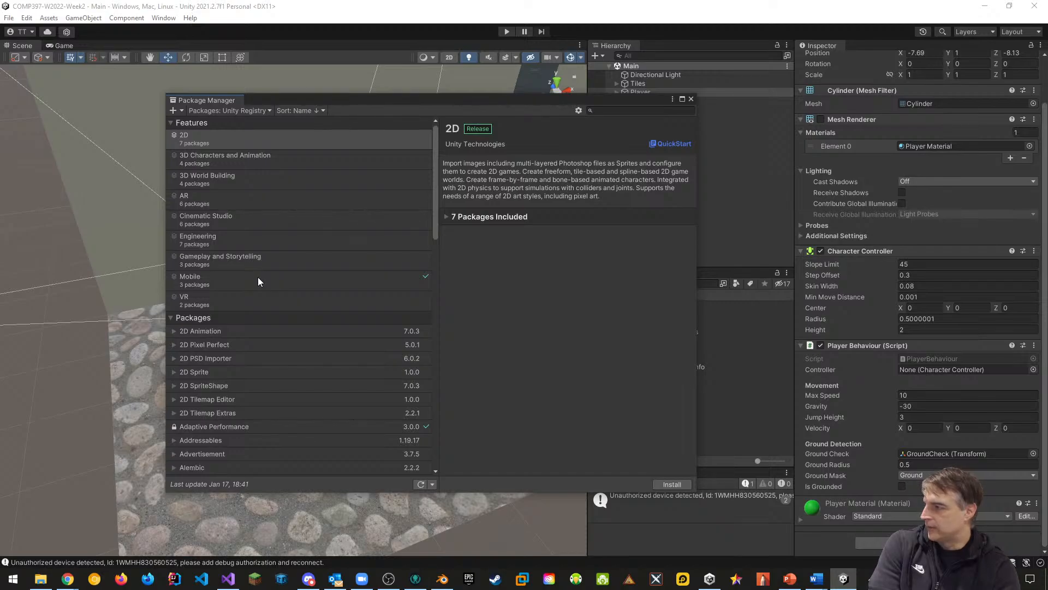
# Step: Install the FBX Exporter package, version 4.1.2, from the Unity Registry and close the Package Manager
pyautogui.scroll(-8, 258, 277)
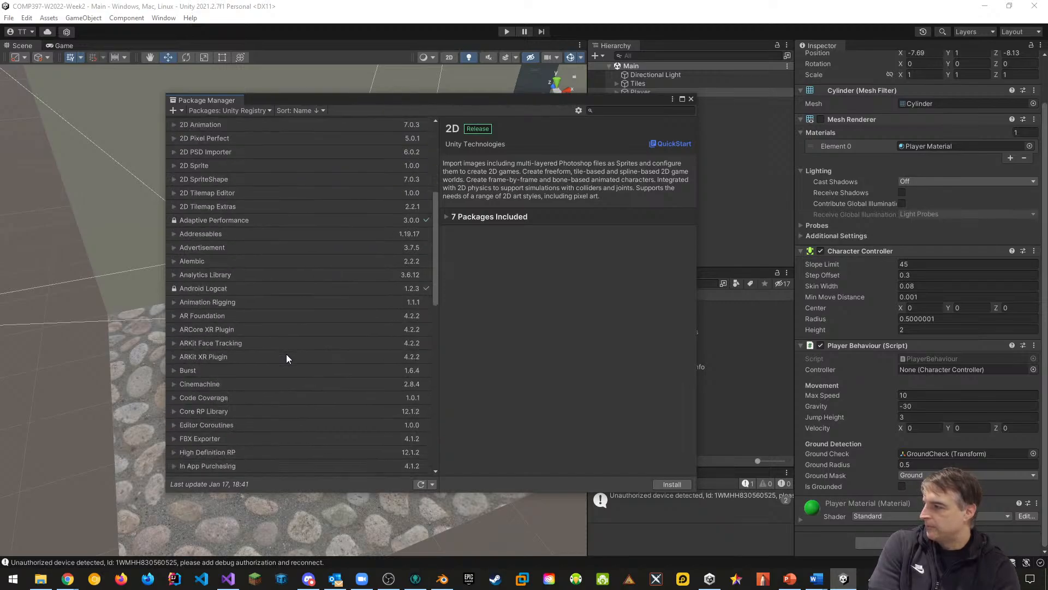
pyautogui.scroll(-3, 287, 357)
pyautogui.click(202, 352)
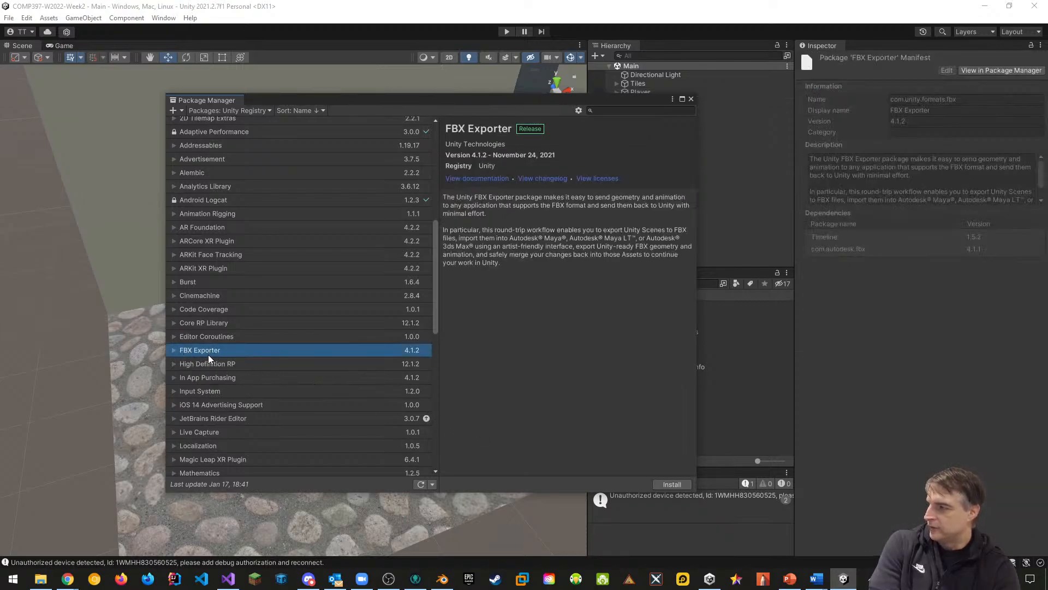
pyautogui.click(672, 484)
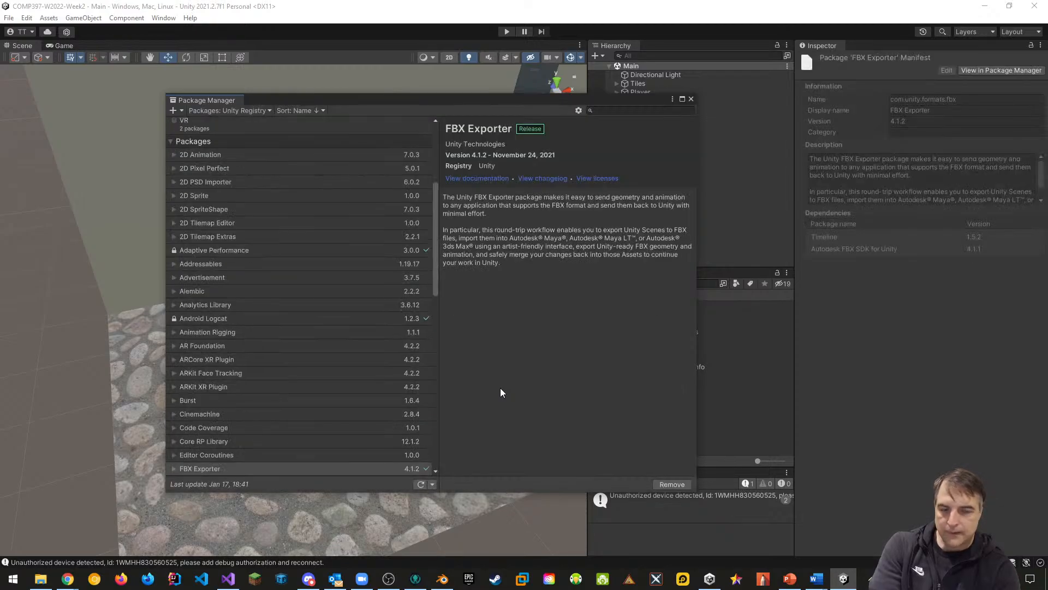
pyautogui.click(691, 98)
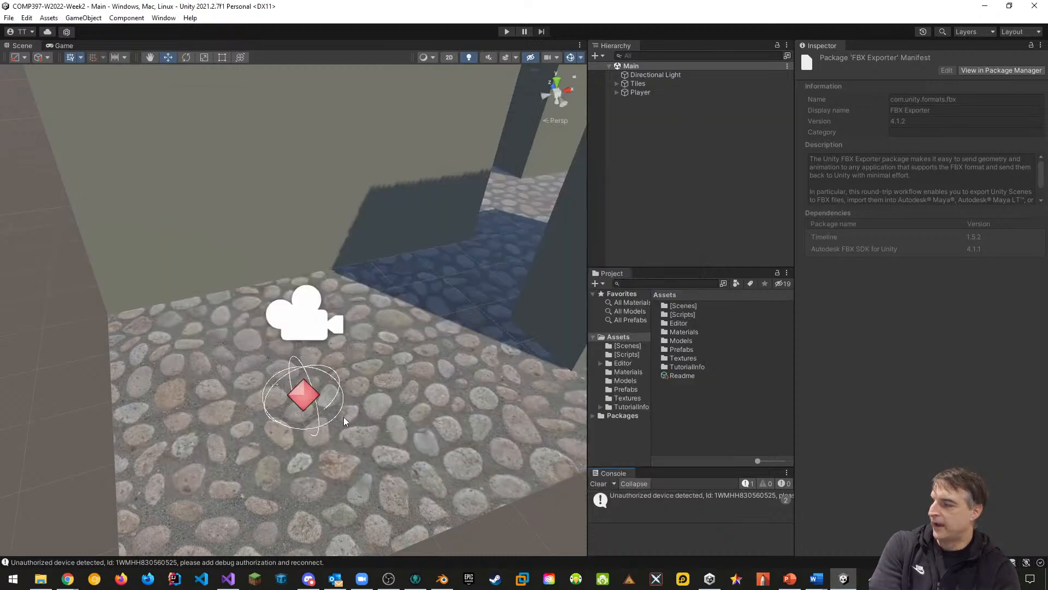
# Step: Select Tile1 in the Tiles group and open its FBX export options
pyautogui.click(617, 83)
pyautogui.click(643, 92)
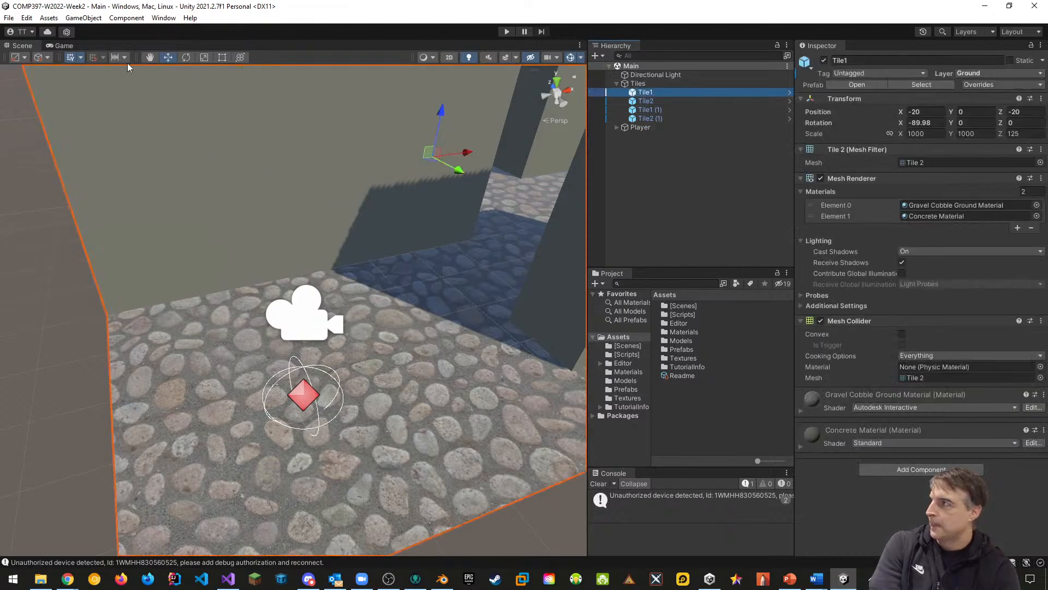
pyautogui.click(9, 18)
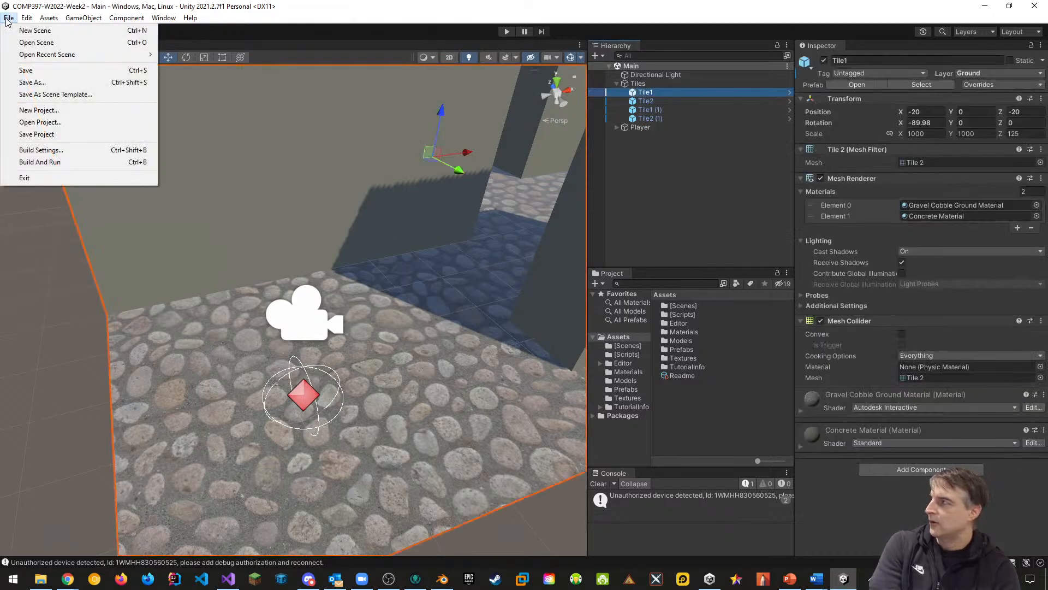
pyautogui.moveTo(26, 21)
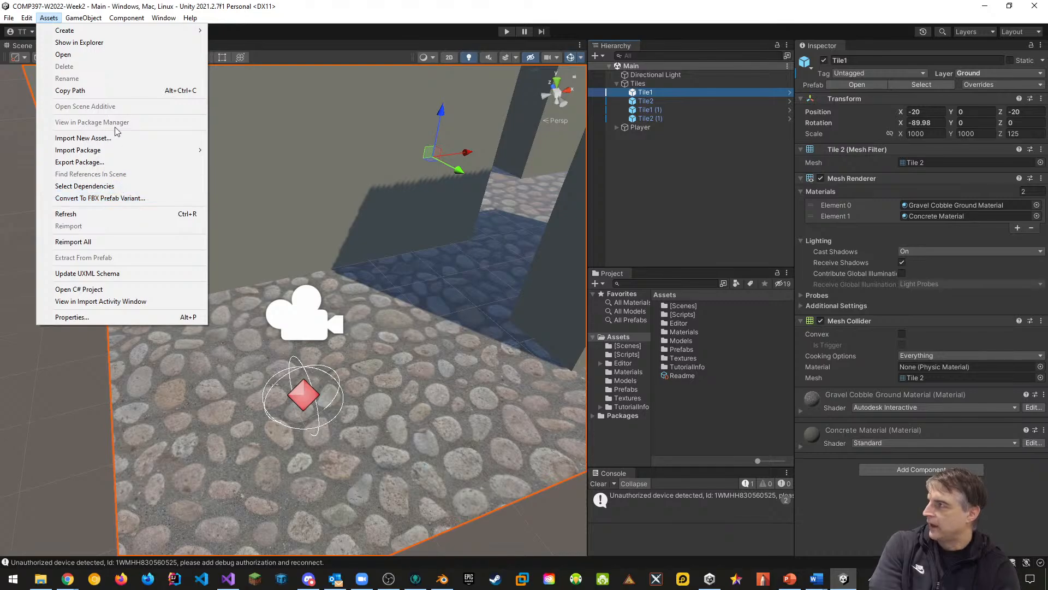
pyautogui.moveTo(83, 18)
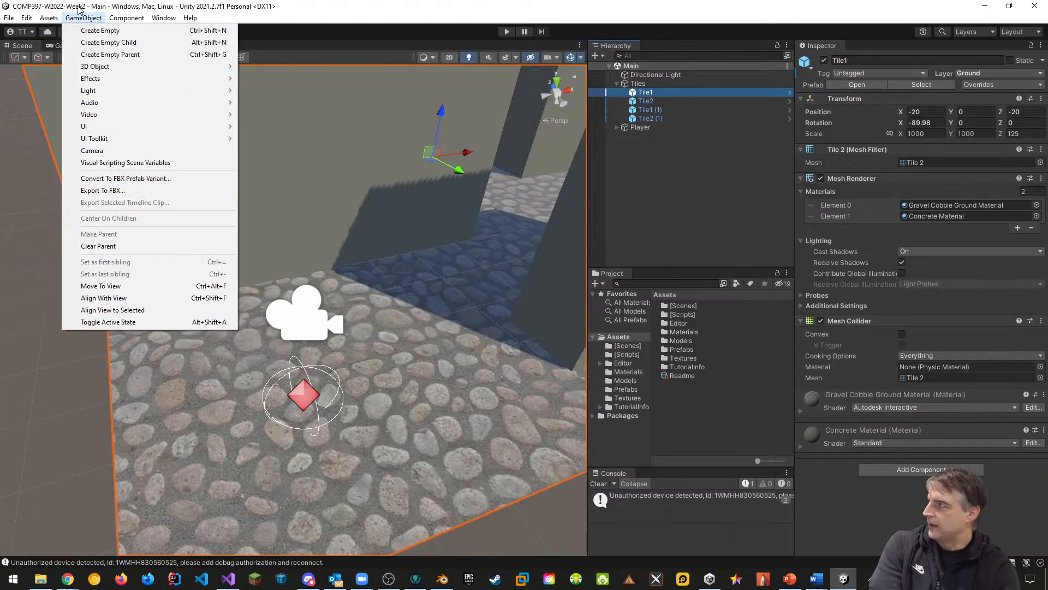
pyautogui.click(111, 194)
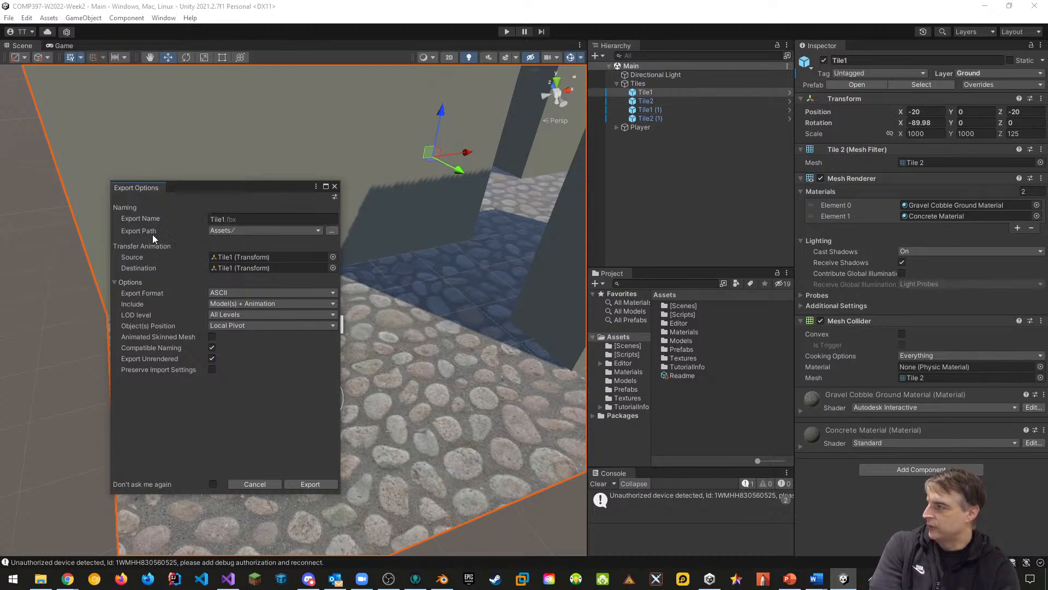
# Step: Create a folder named temp in Downloads and set it as the export path for Tile1
pyautogui.click(248, 233)
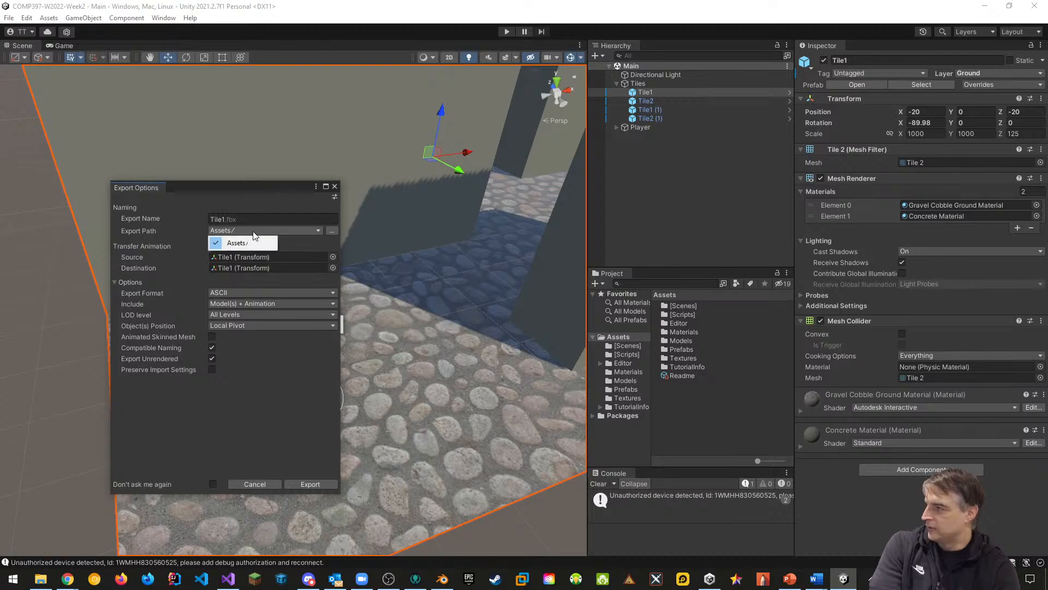
pyautogui.click(332, 231)
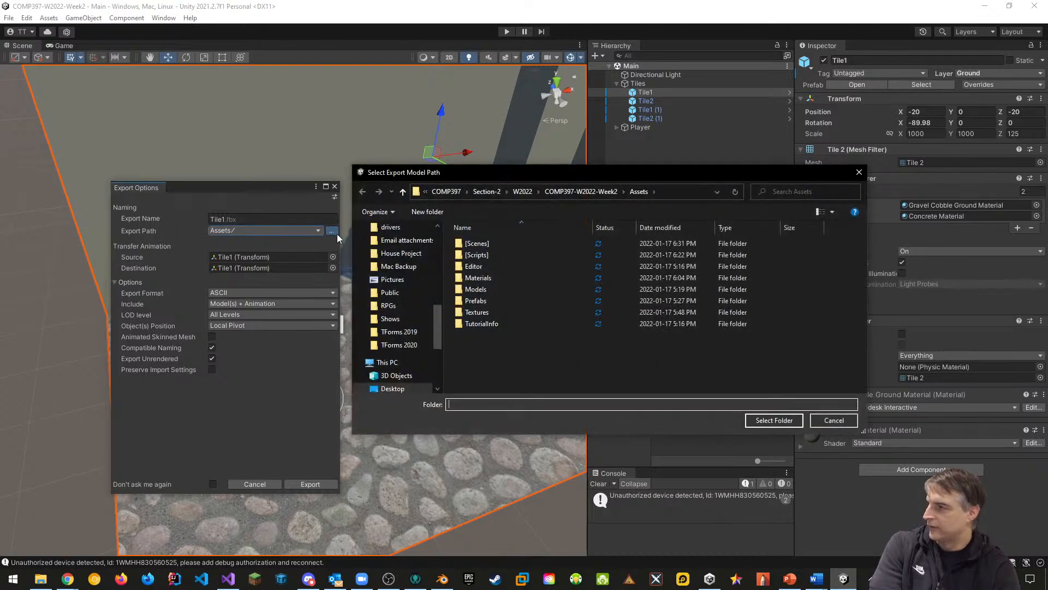
pyautogui.moveTo(434, 314); pyautogui.dragTo(424, 237)
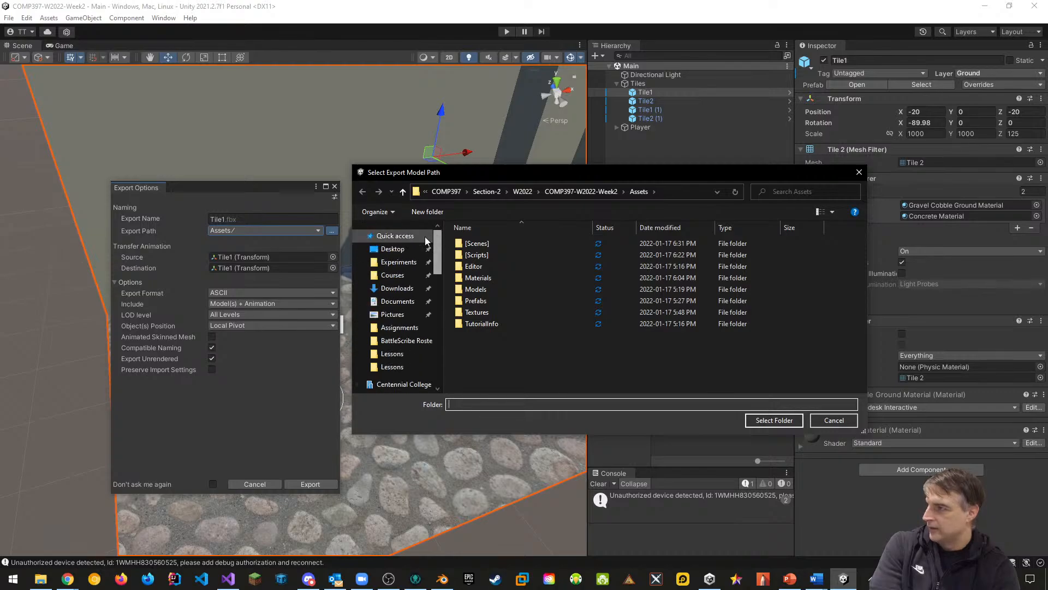
pyautogui.click(397, 289)
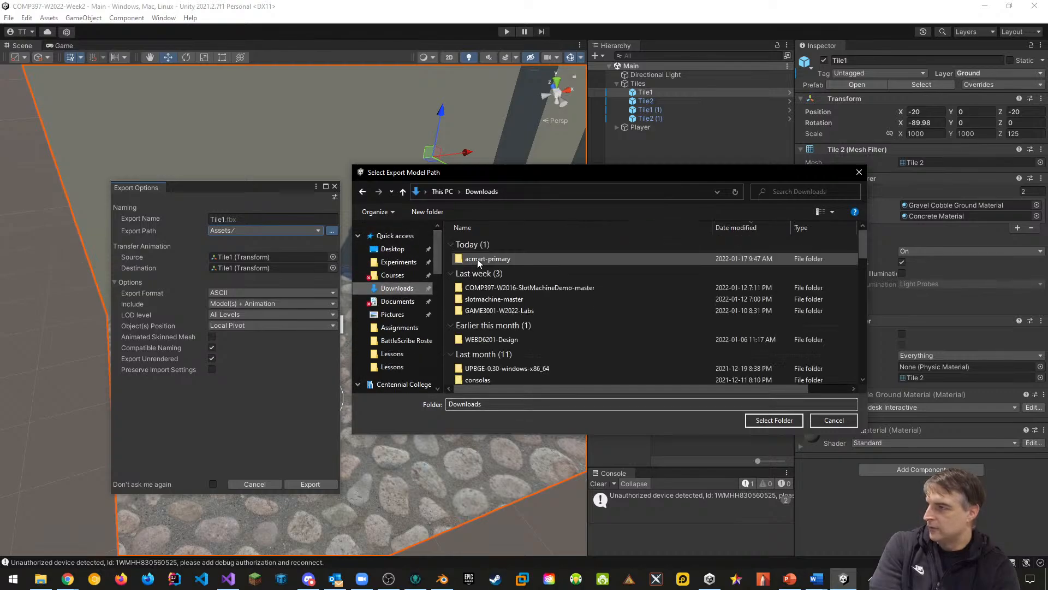
pyautogui.click(428, 212)
pyautogui.write('temp')
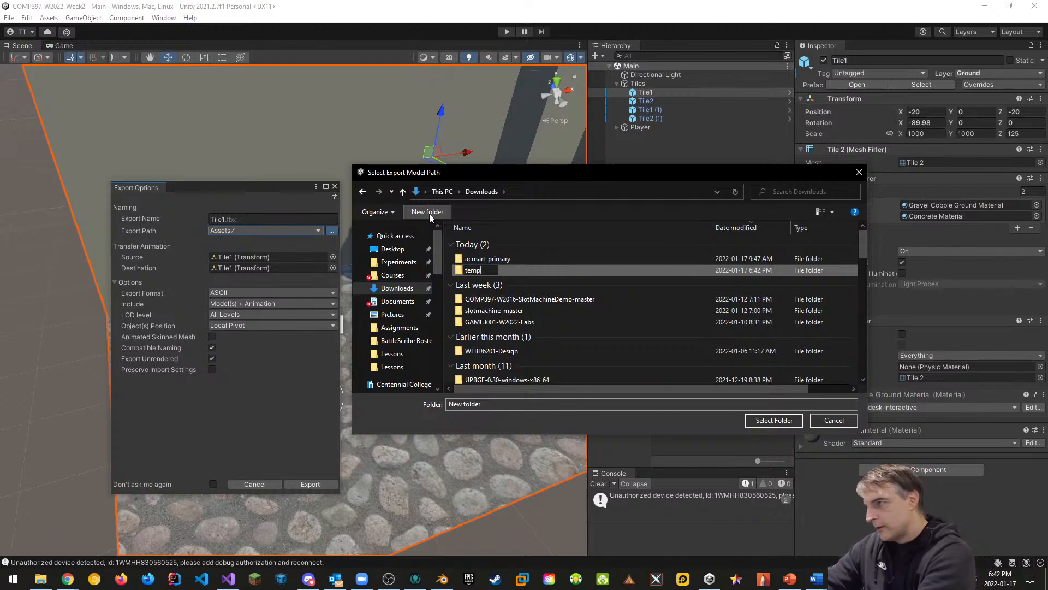
pyautogui.press('Return')
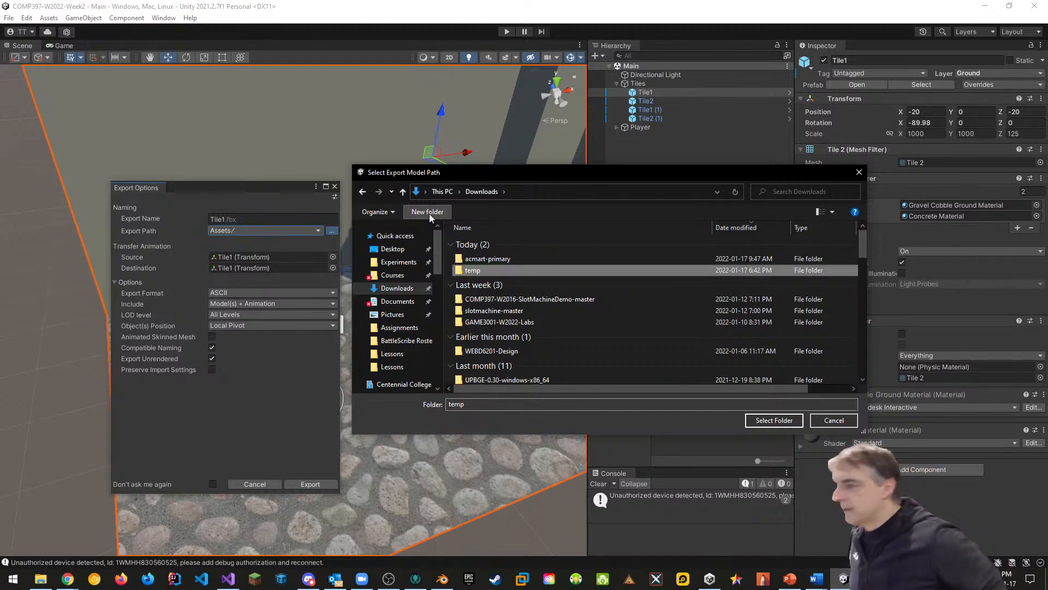
pyautogui.doubleClick(465, 271)
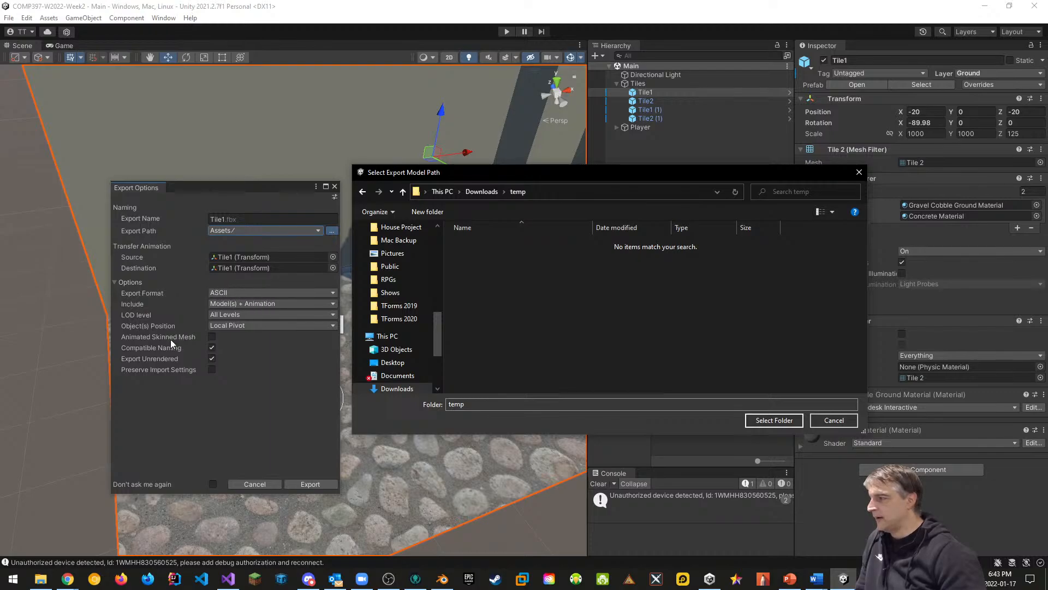
pyautogui.click(212, 347)
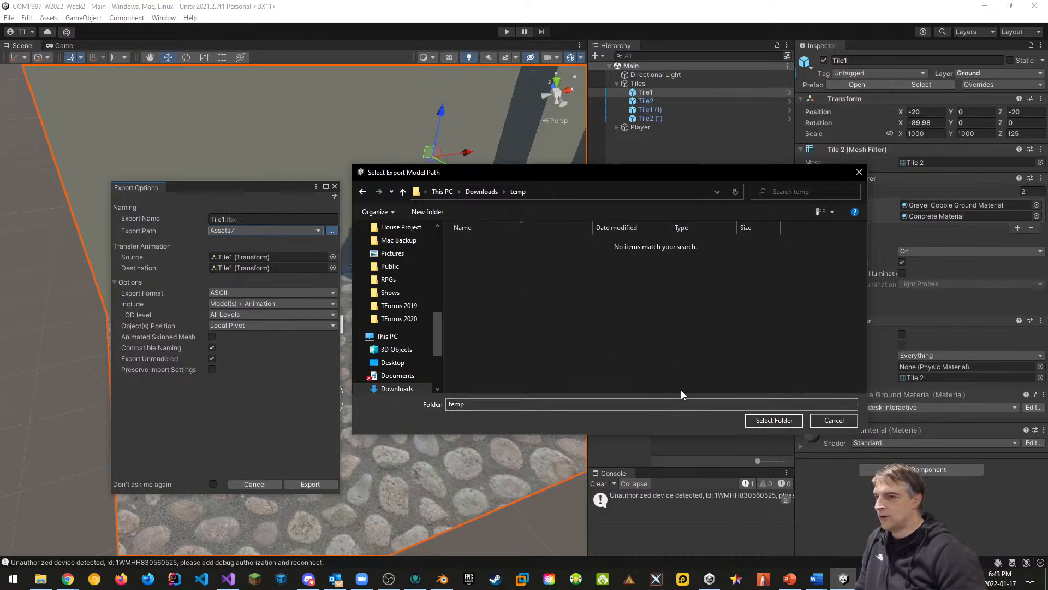
pyautogui.click(774, 421)
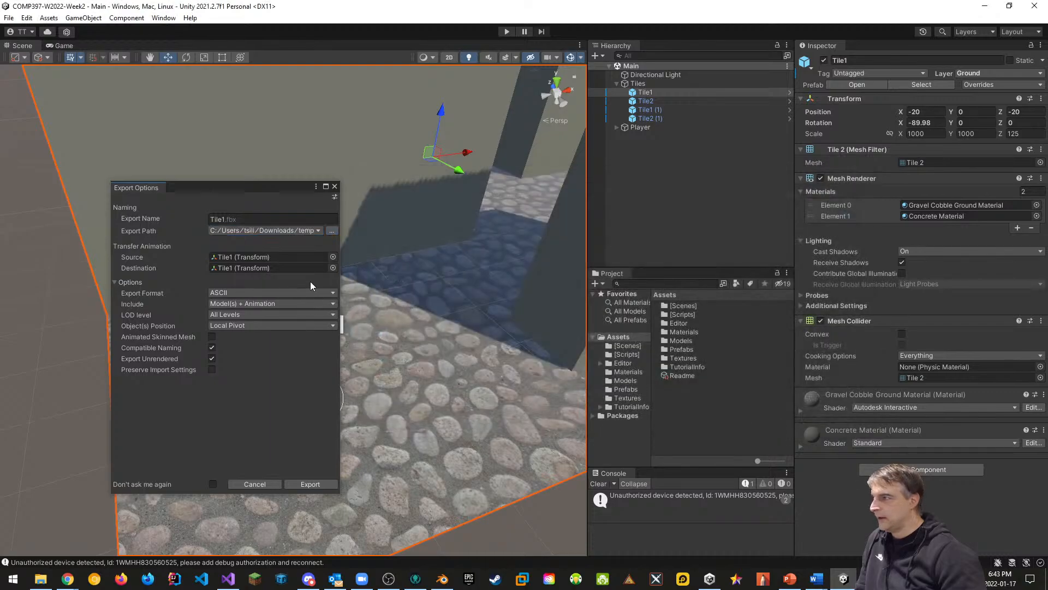
# Step: Set the export format to Binary and export Tile1 as an FBX file
pyautogui.click(334, 293)
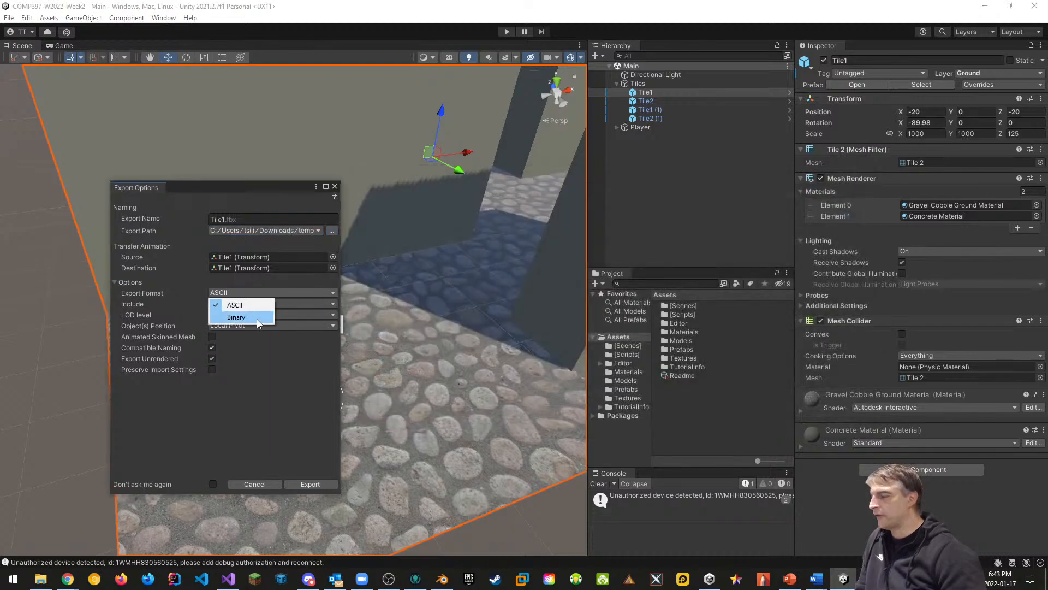
pyautogui.click(239, 317)
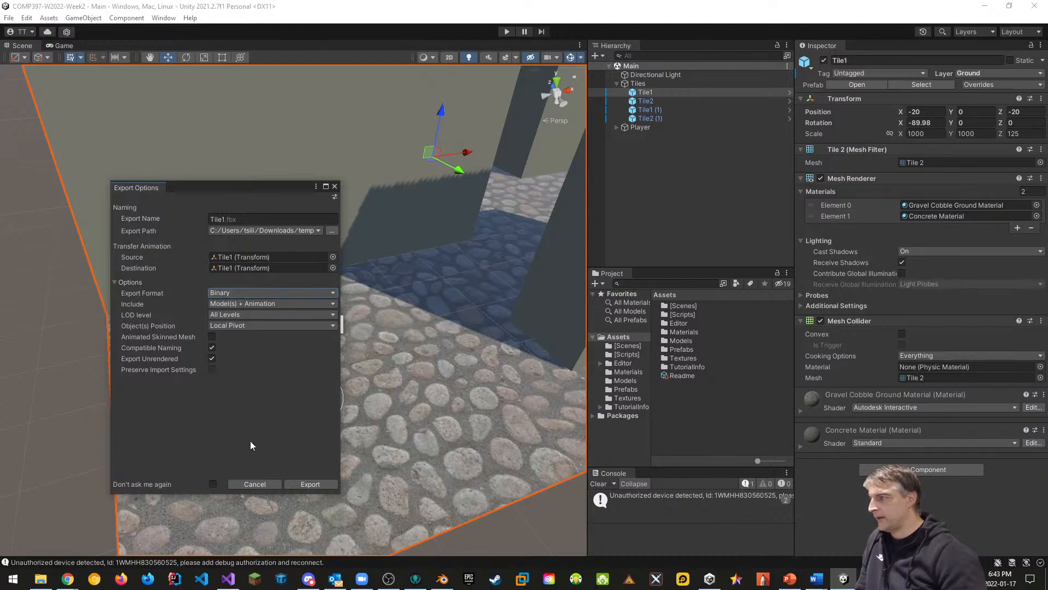
pyautogui.click(310, 483)
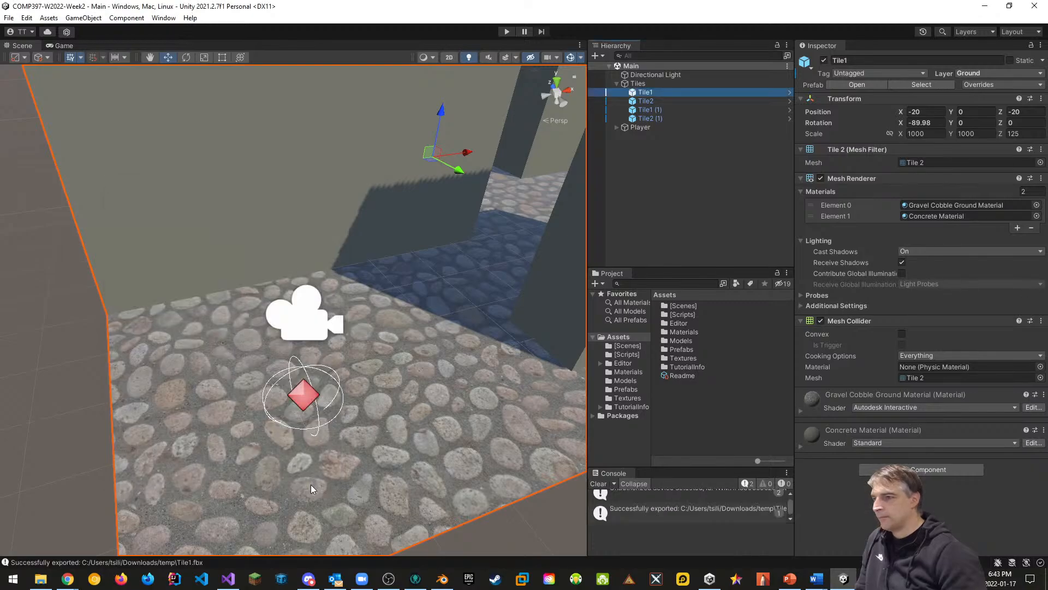
# Step: Switch to File Explorer and locate the exported Tile1.fbx in the temp folder of Downloads
pyautogui.click(41, 579)
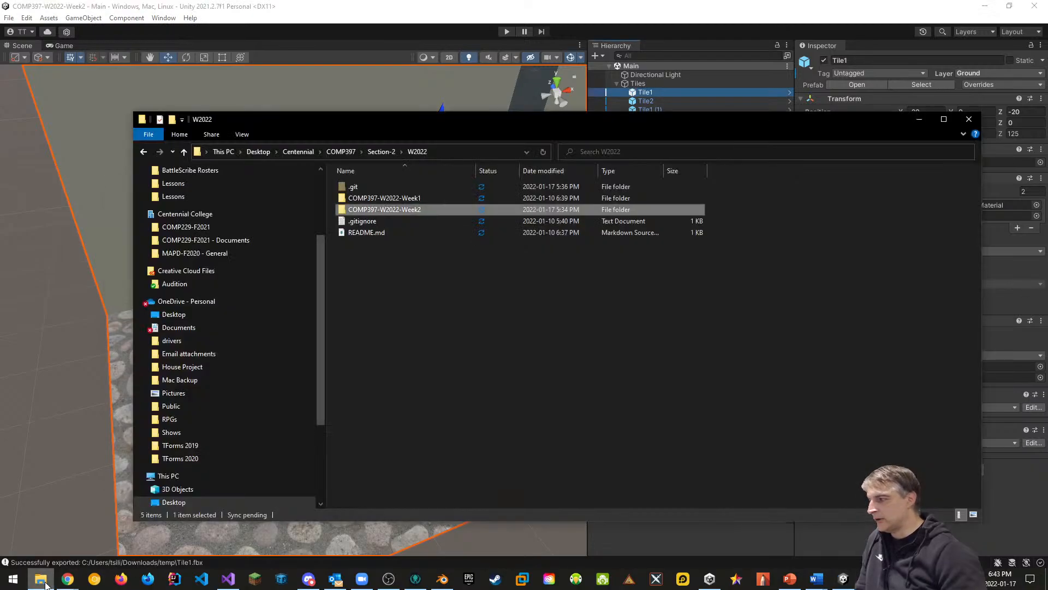
pyautogui.scroll(3, 326, 229)
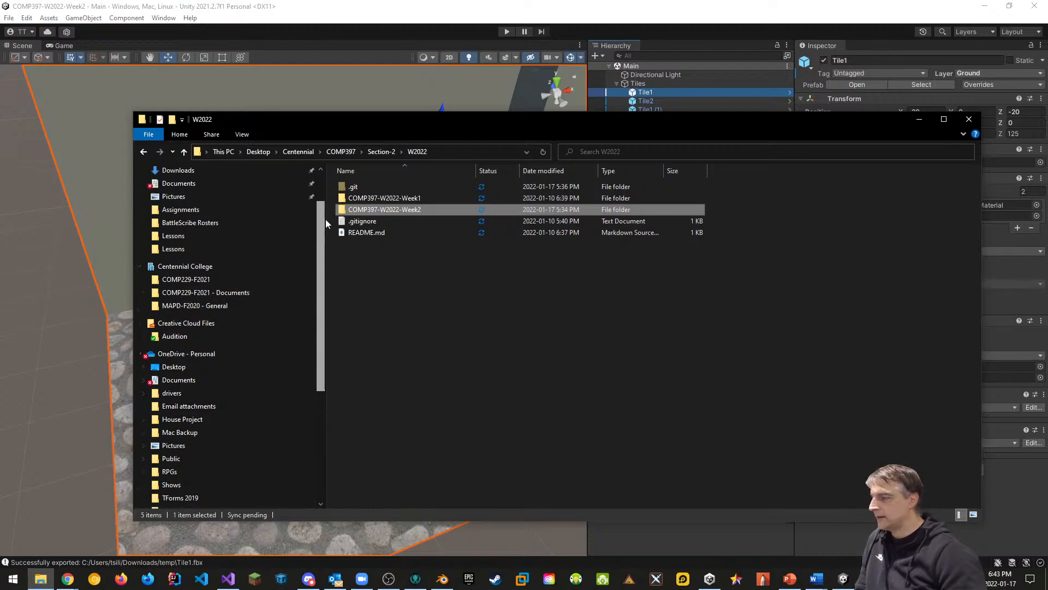
pyautogui.scroll(-3, 222, 190)
pyautogui.scroll(3, 228, 270)
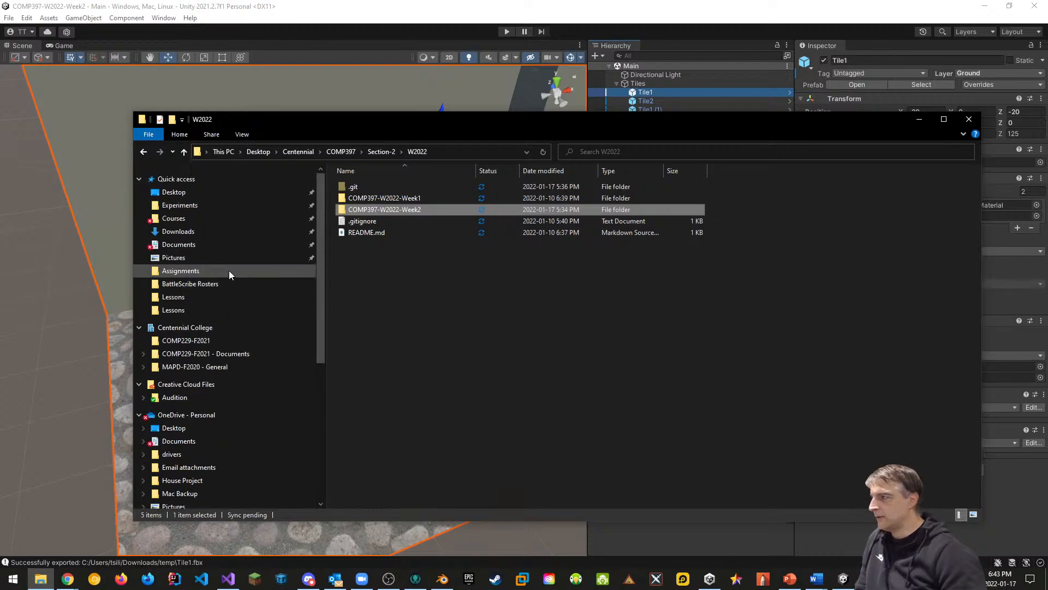
pyautogui.click(173, 236)
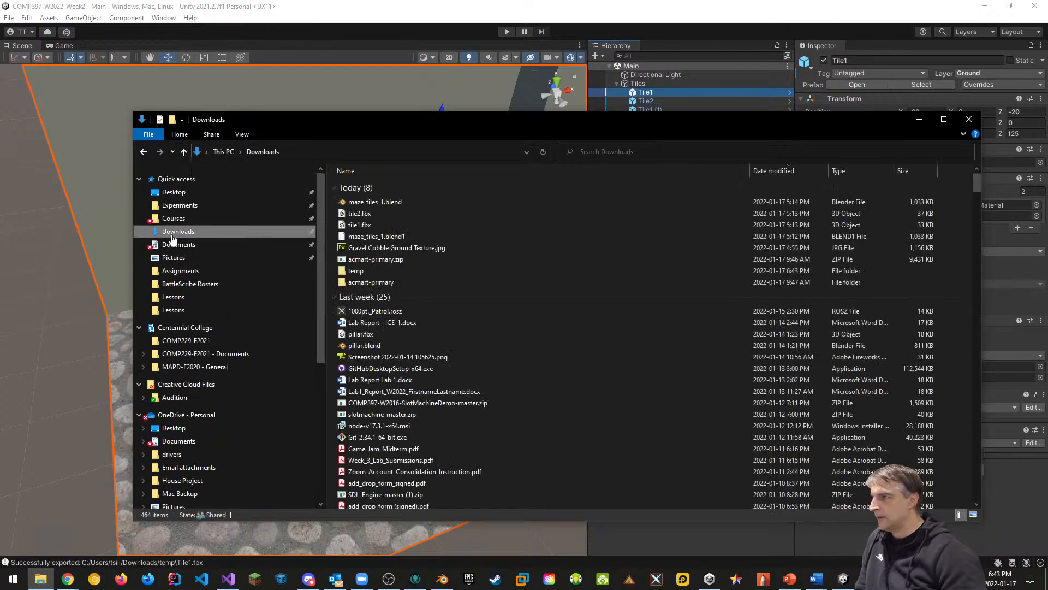
pyautogui.click(349, 273)
pyautogui.doubleClick(349, 274)
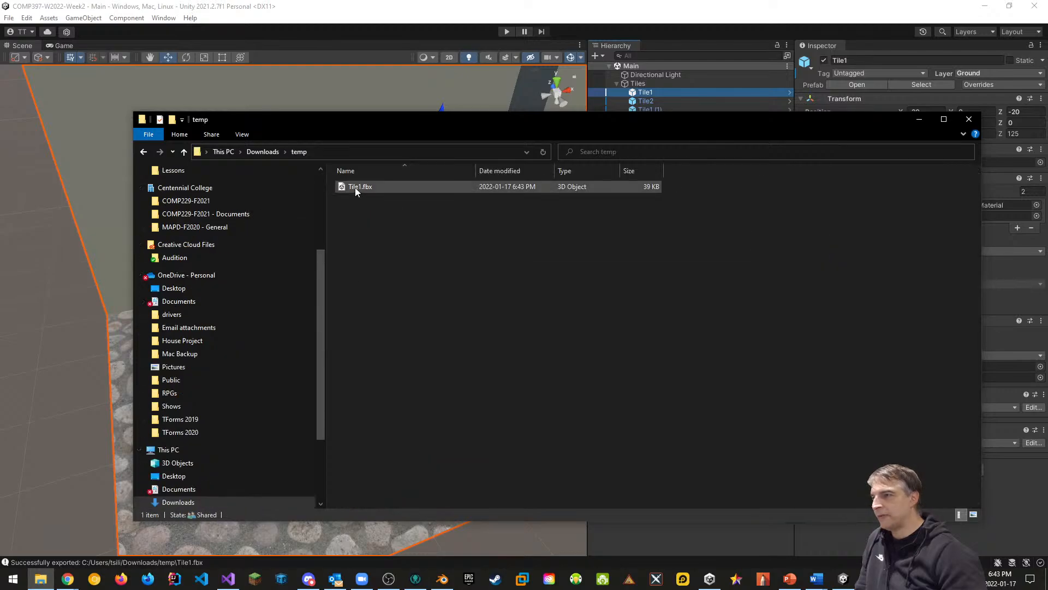
pyautogui.click(356, 188)
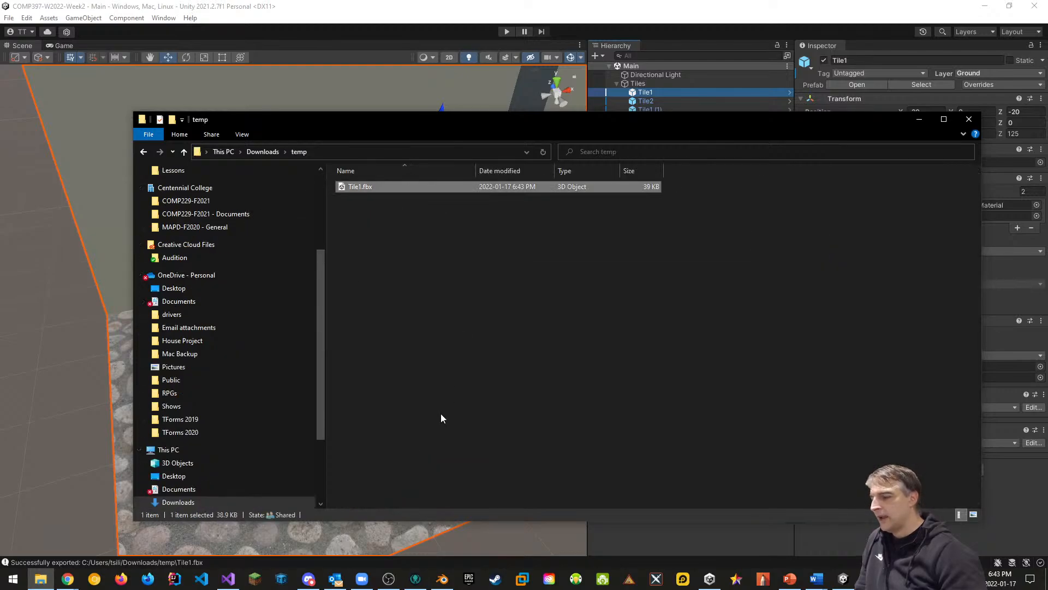
# Step: Switch to Blender, save maze_tiles_1.blend and close the program
pyautogui.click(445, 579)
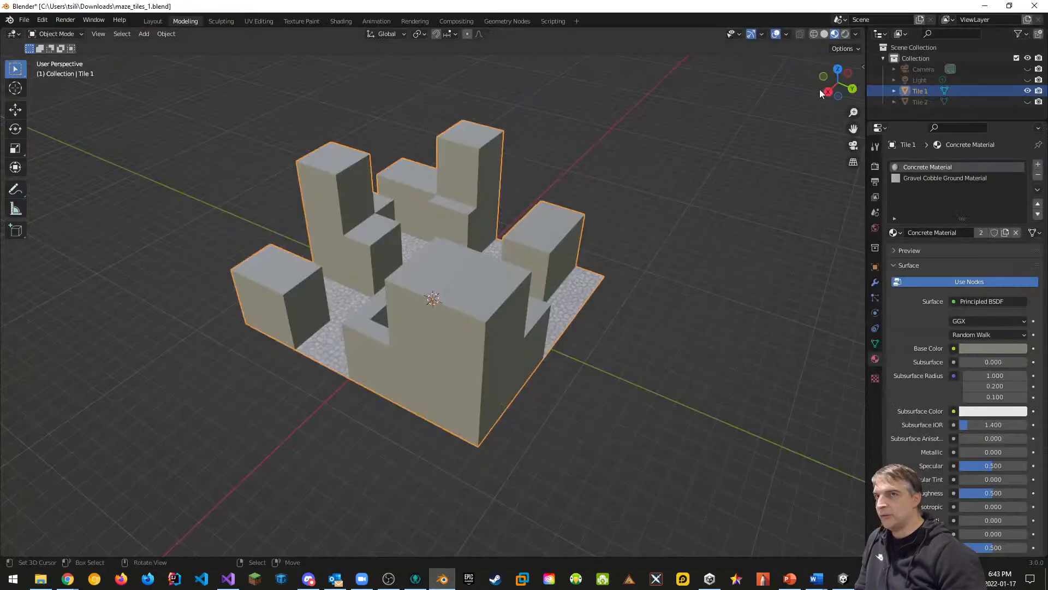
pyautogui.click(24, 20)
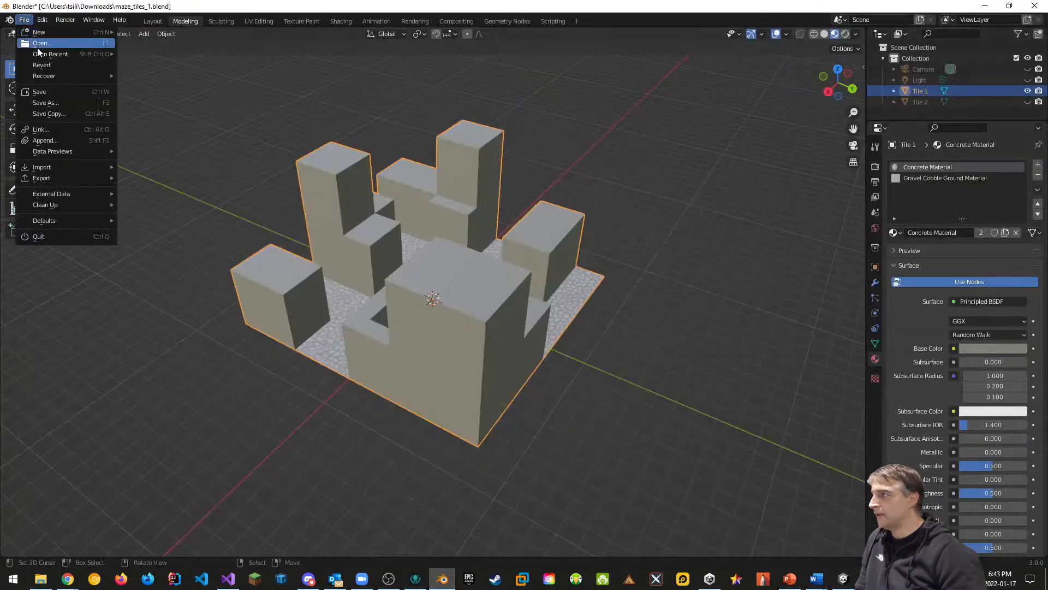
pyautogui.click(39, 91)
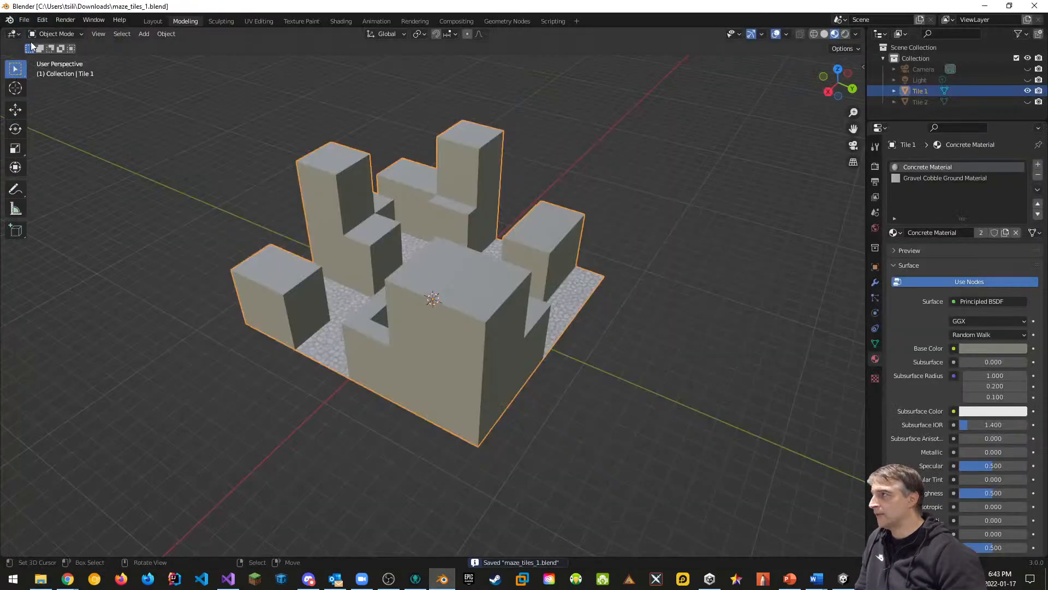
pyautogui.click(1035, 6)
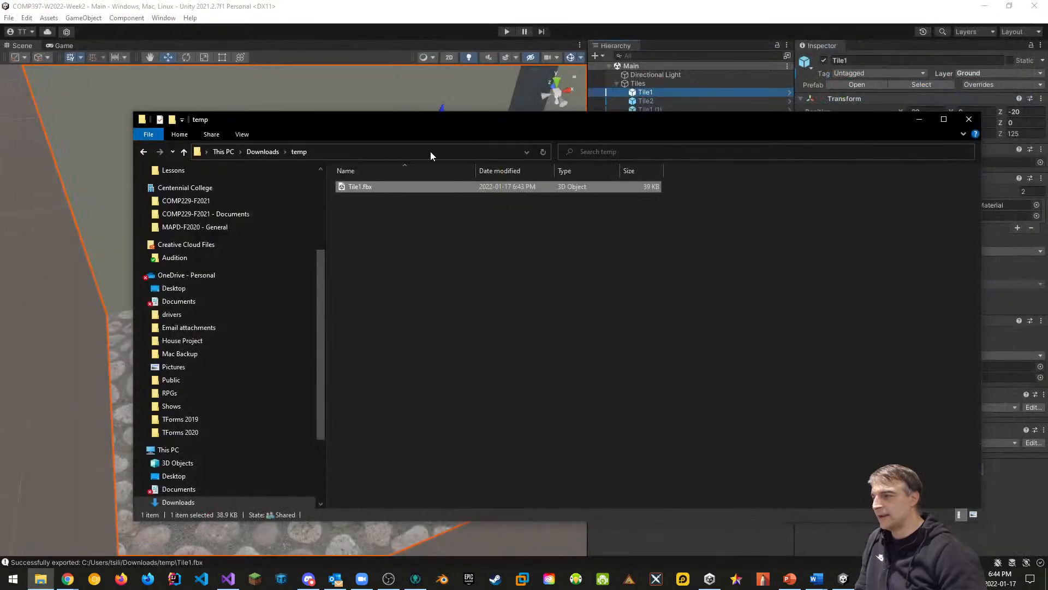
# Step: Launch a new Blender session, dismiss the splash screen and delete the default cube
pyautogui.rightClick(442, 579)
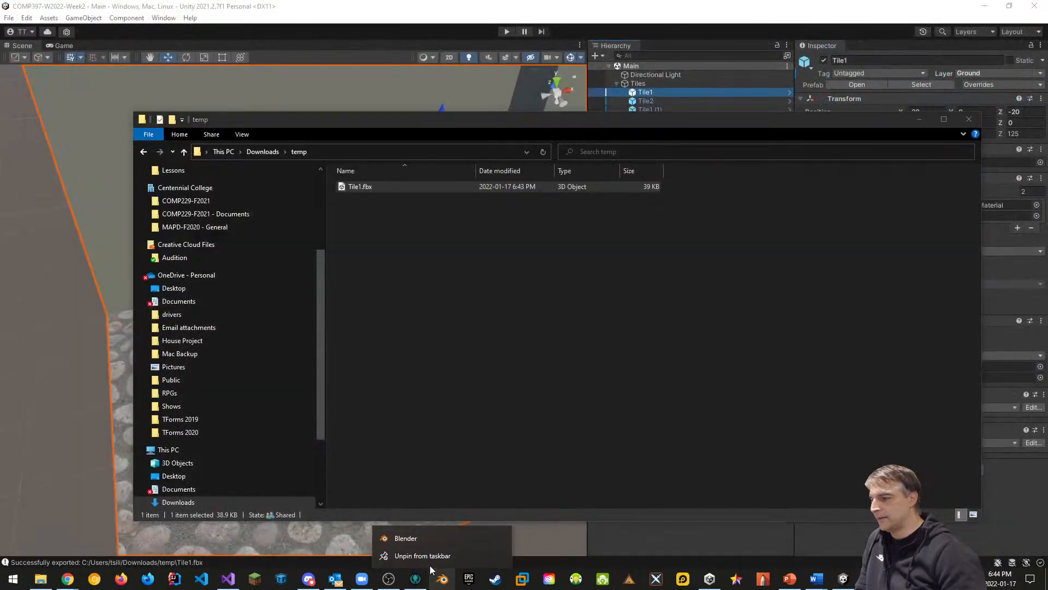
pyautogui.click(414, 540)
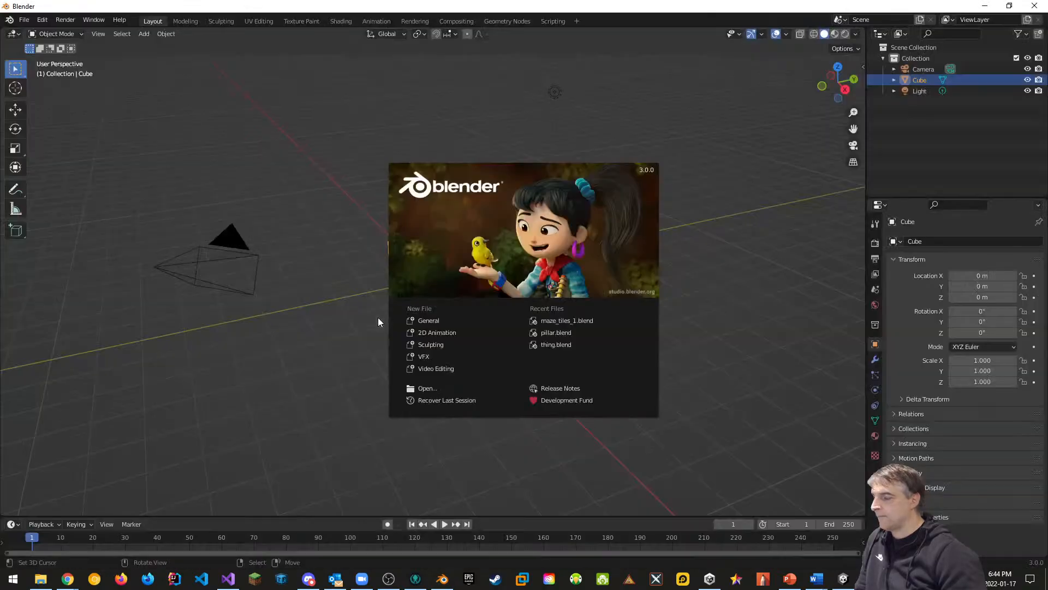
pyautogui.click(713, 238)
pyautogui.click(24, 20)
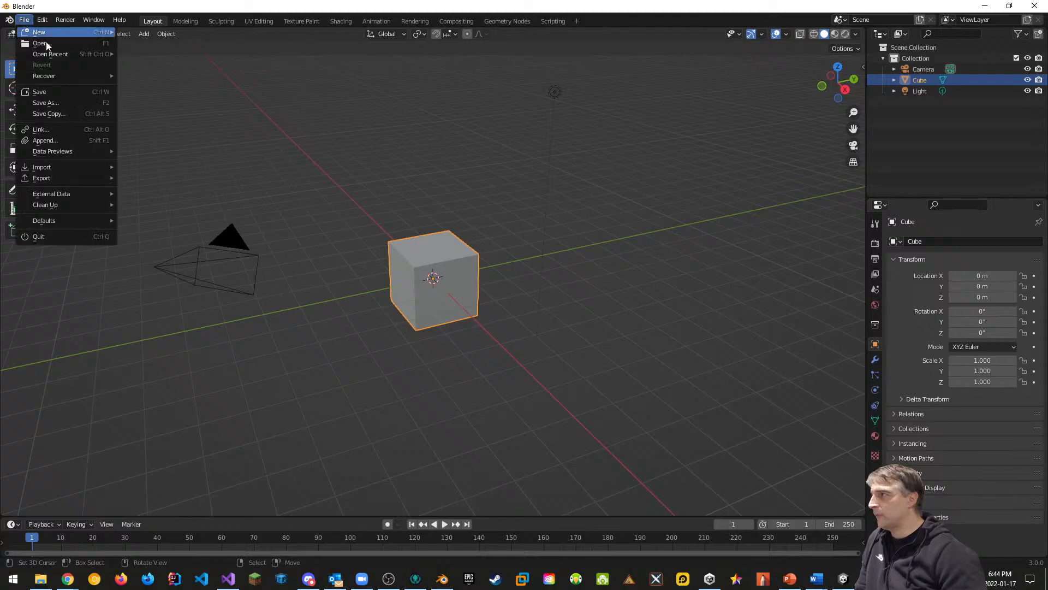
pyautogui.press('x')
pyautogui.click(427, 263)
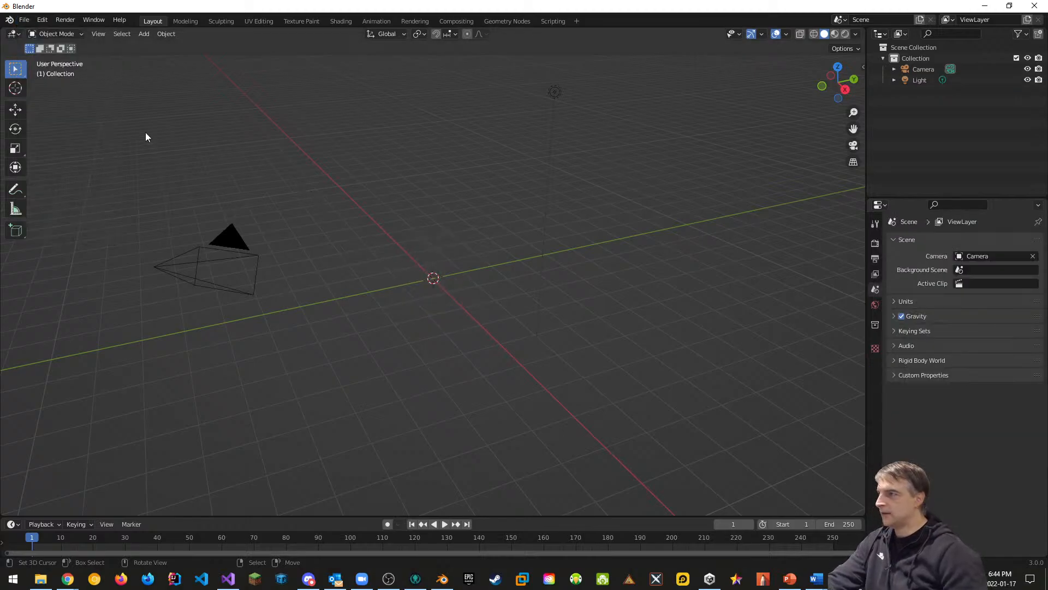
# Step: Import Tile1.fbx from the temp folder of Downloads into the scene
pyautogui.click(24, 20)
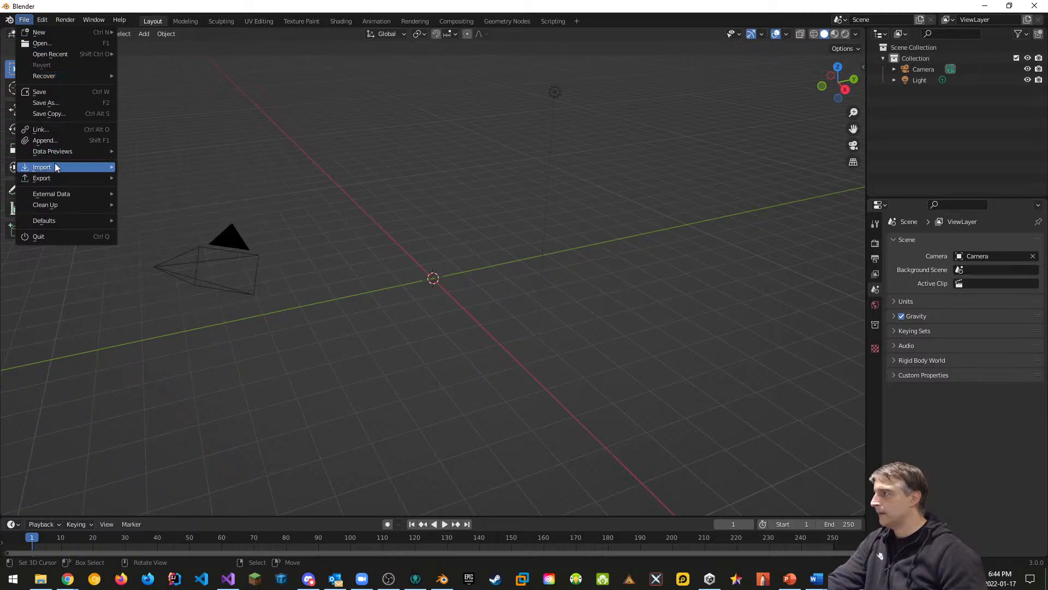
pyautogui.moveTo(56, 166)
pyautogui.click(166, 253)
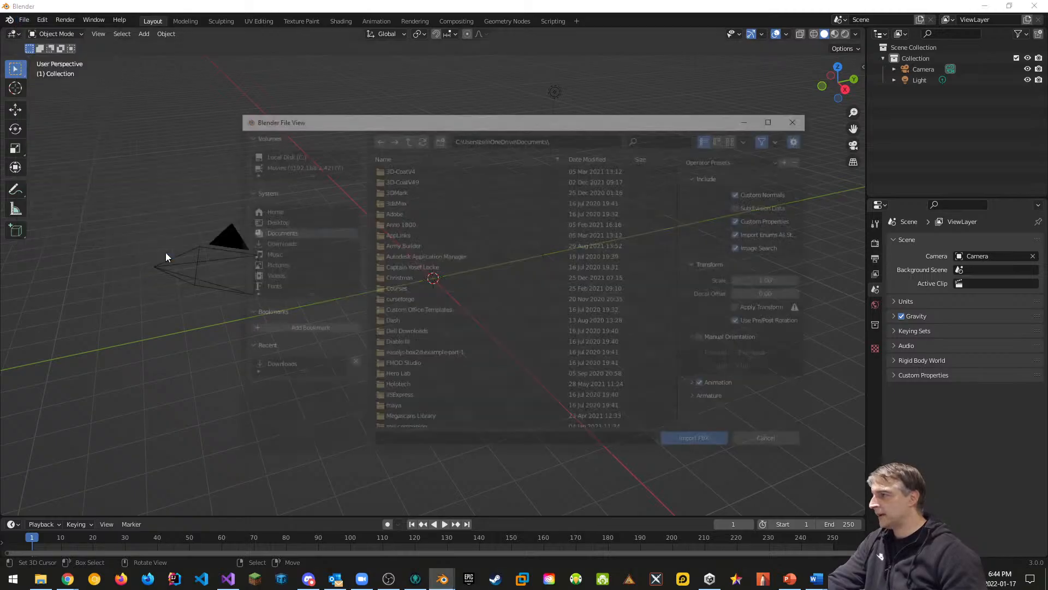
pyautogui.click(308, 244)
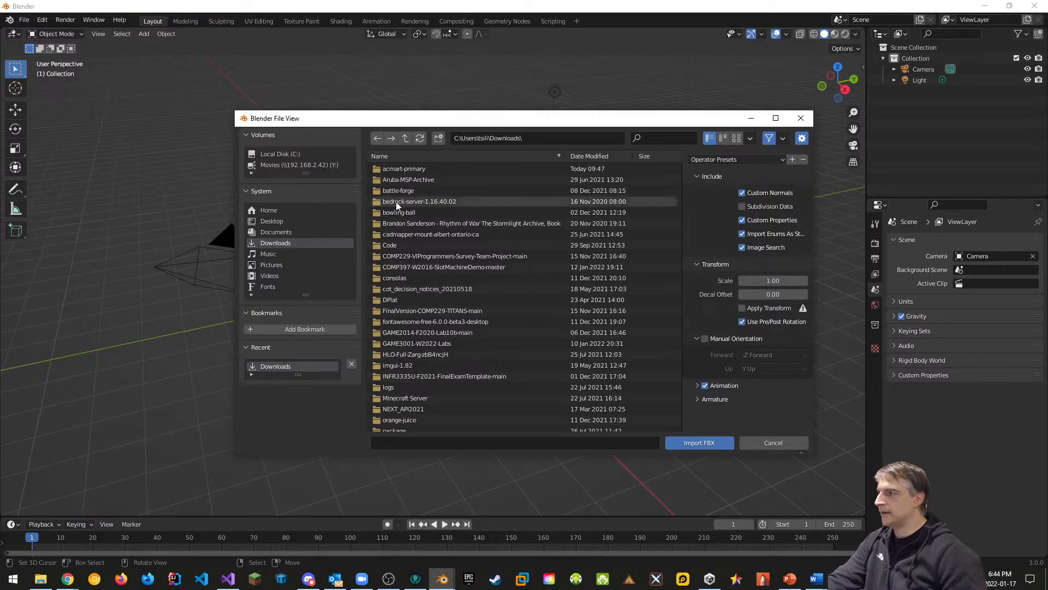
pyautogui.scroll(-7, 453, 425)
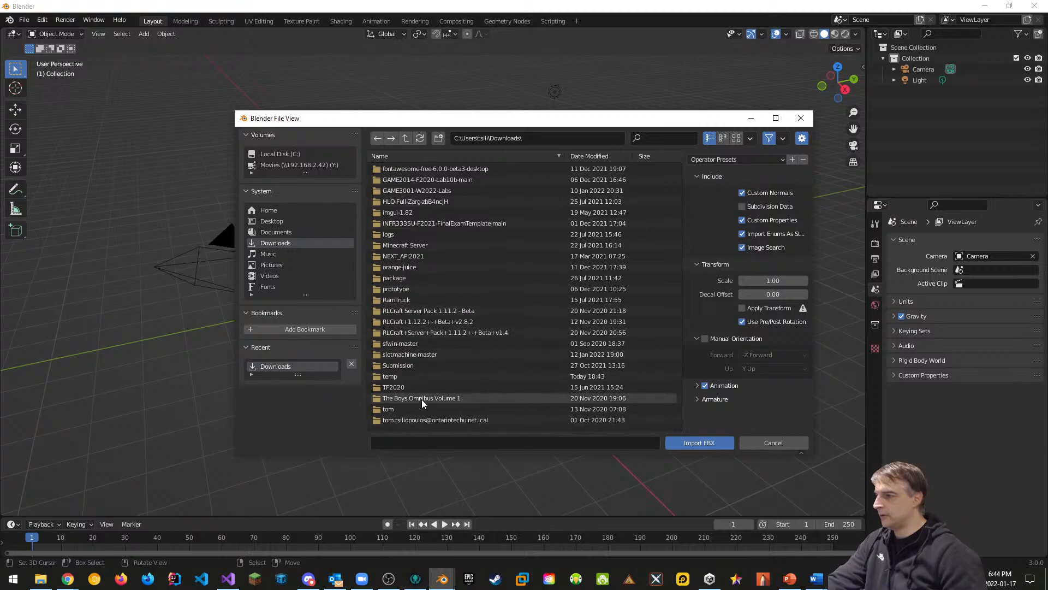
pyautogui.click(386, 378)
pyautogui.doubleClick(386, 378)
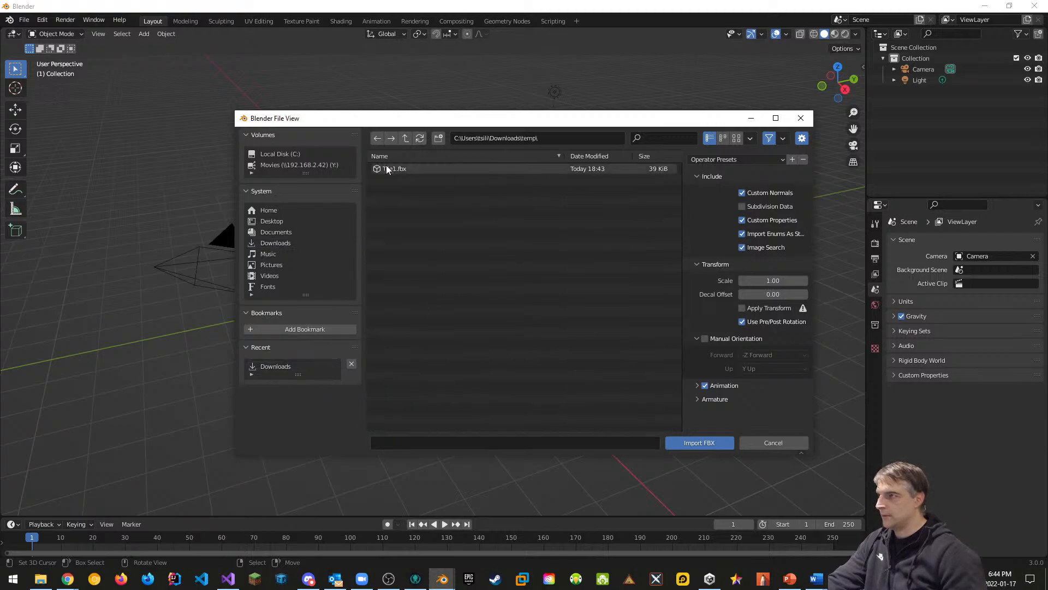
pyautogui.click(394, 168)
pyautogui.click(686, 442)
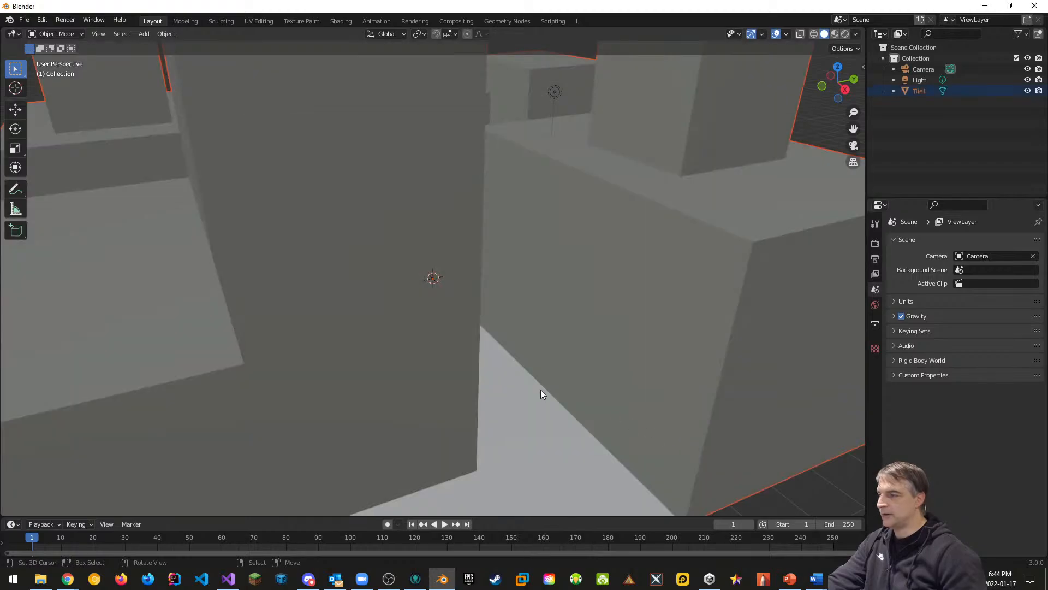
# Step: Move the imported tile freehand so it sits roughly over the world origin
pyautogui.scroll(-8, 524, 385)
pyautogui.scroll(1, 512, 388)
pyautogui.press('g')
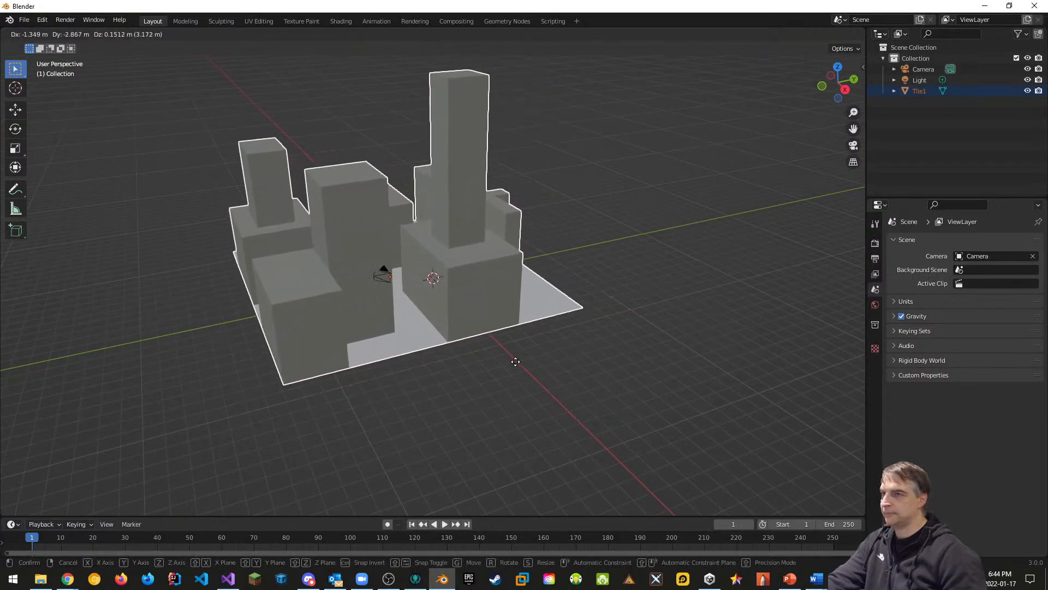
pyautogui.click(562, 368)
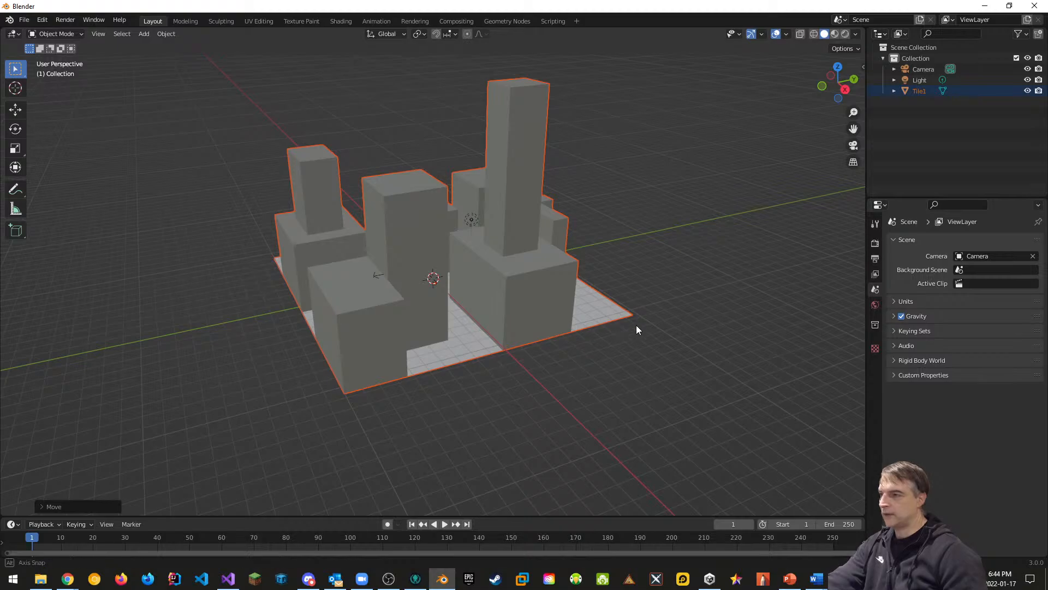
pyautogui.moveTo(637, 325); pyautogui.dragTo(451, 339, button='middle')
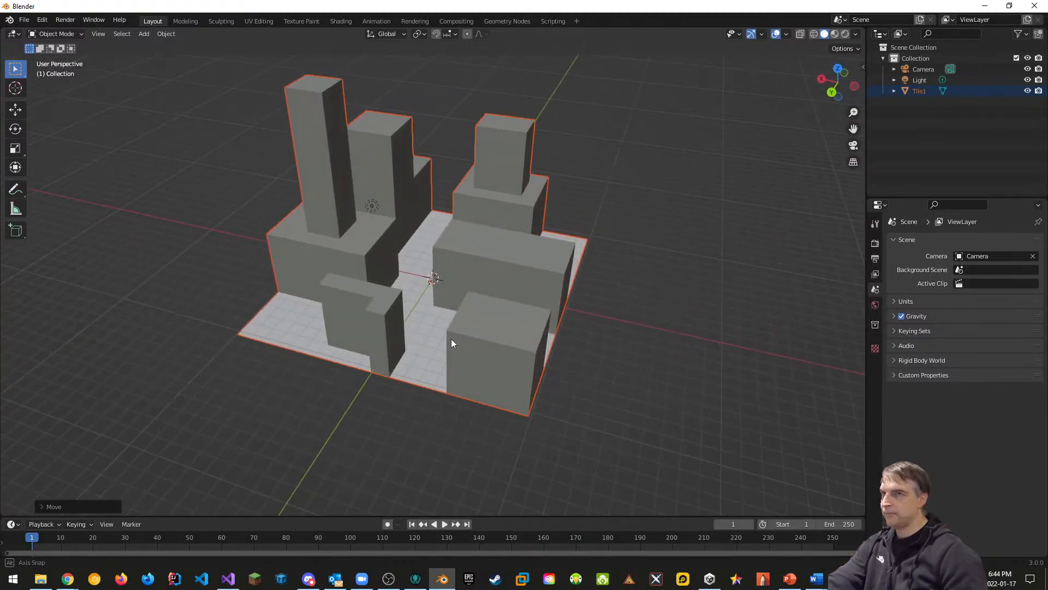
pyautogui.moveTo(568, 295); pyautogui.dragTo(588, 334, button='middle')
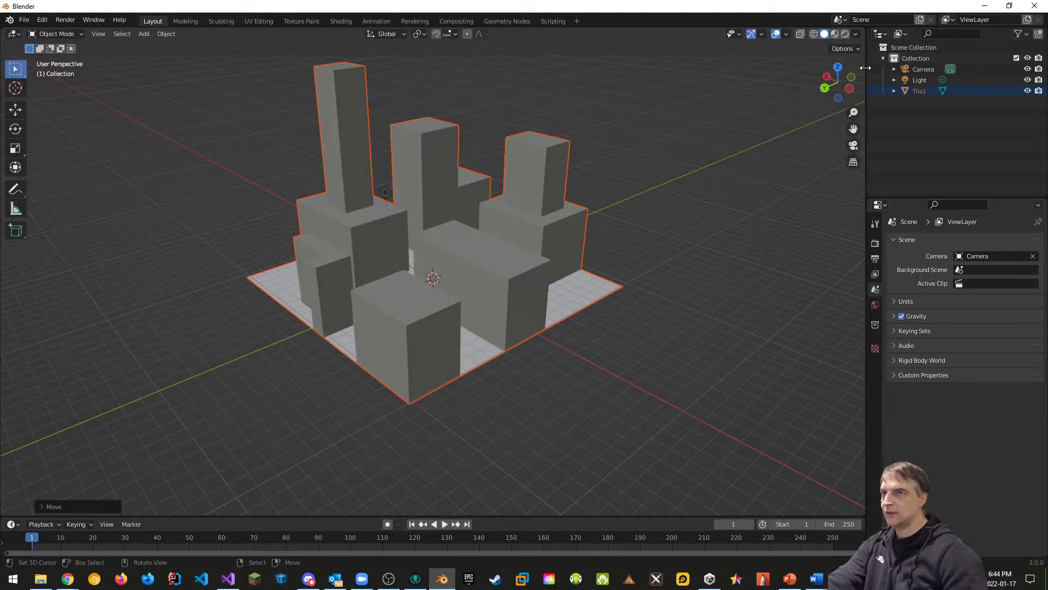
# Step: Select Tile1 and show the viewport sidebar with its View settings
pyautogui.moveTo(862, 66); pyautogui.dragTo(752, 67)
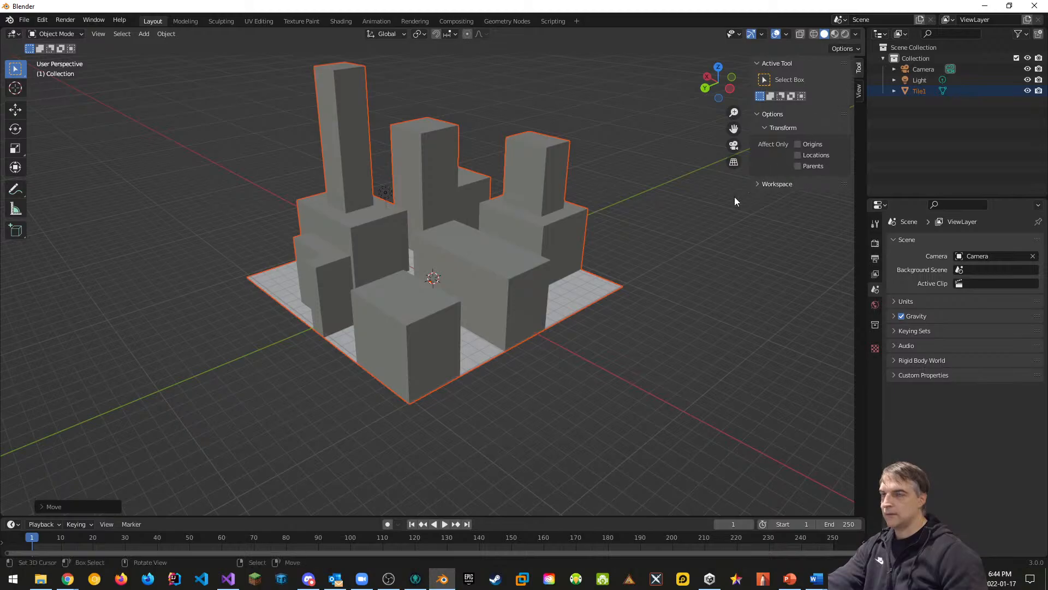
pyautogui.press('n')
pyautogui.press('n')
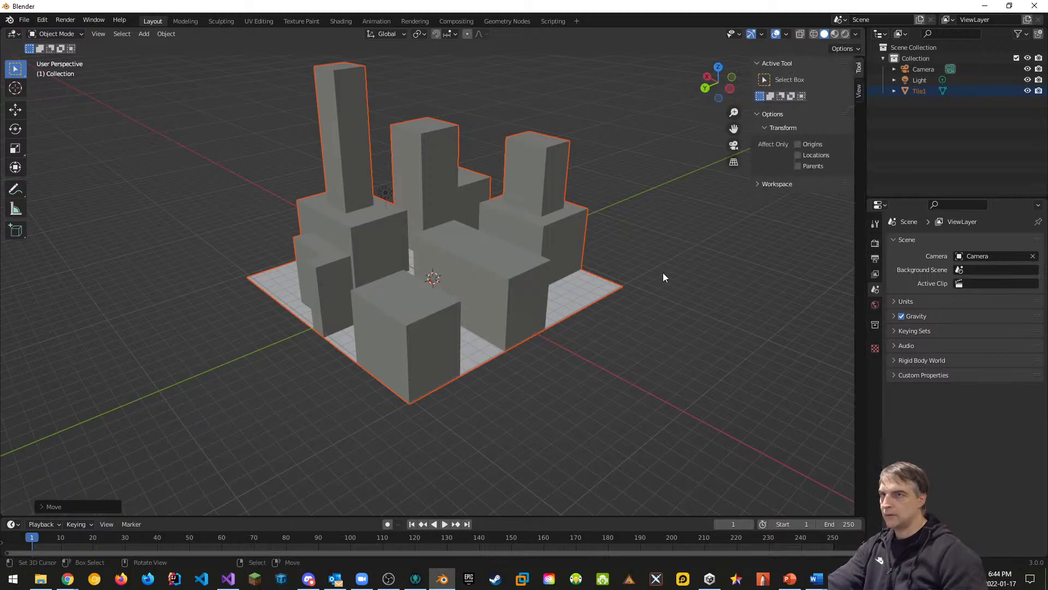
pyautogui.click(539, 252)
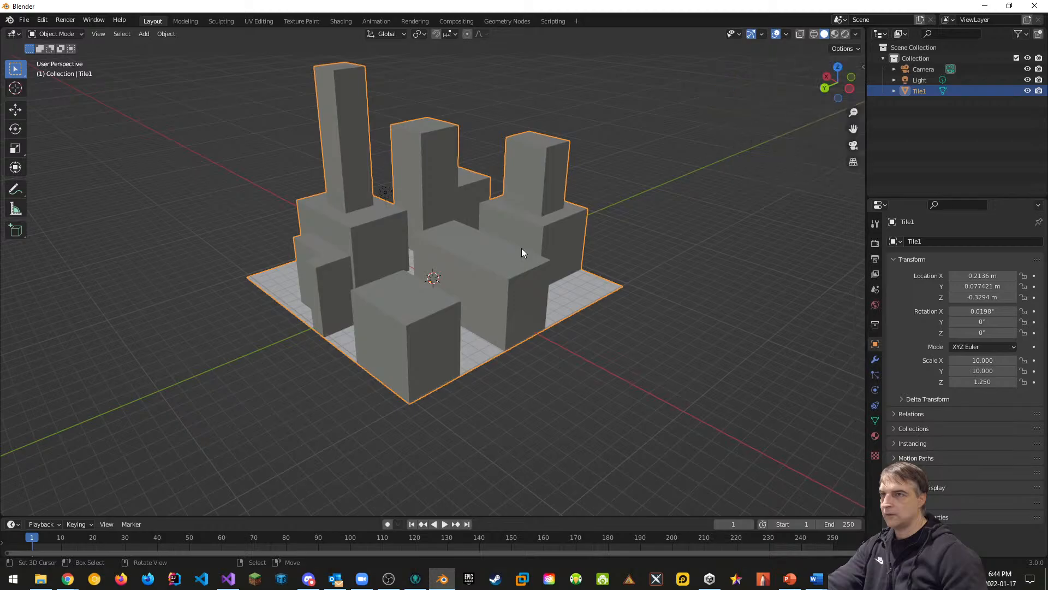
pyautogui.click(859, 115)
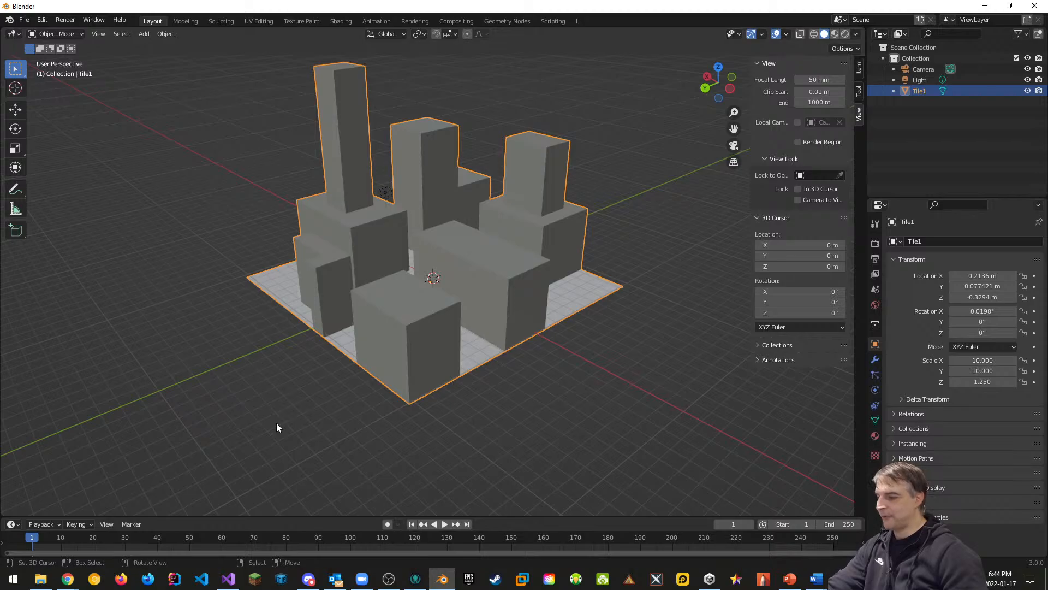
# Step: Add a cube mesh and move it along the X axis to about -12.5 m, outside the tile
pyautogui.hotkey('shift', 'a')
pyautogui.moveTo(235, 345)
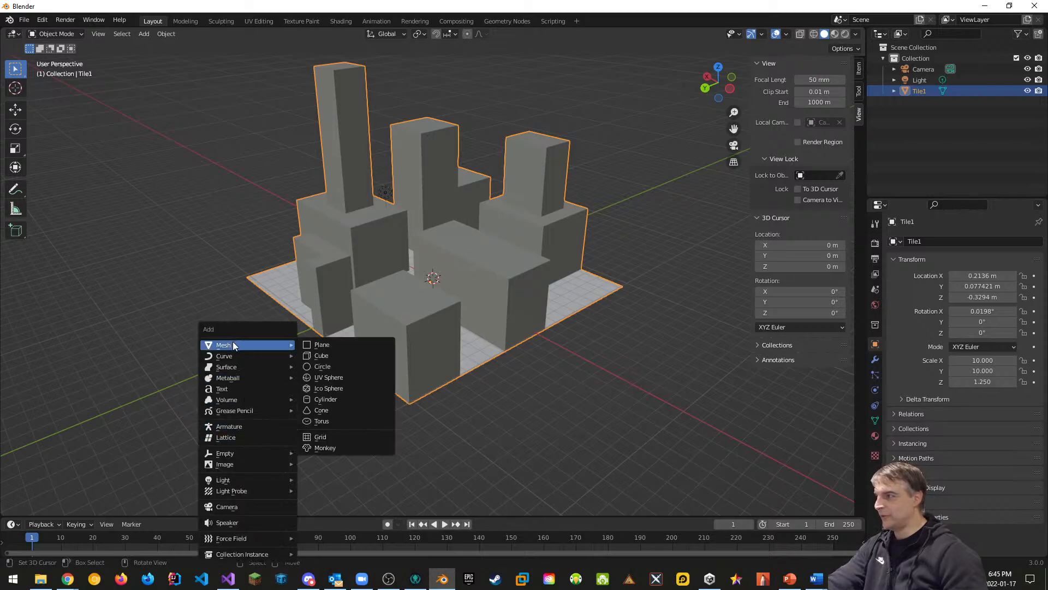
pyautogui.click(328, 356)
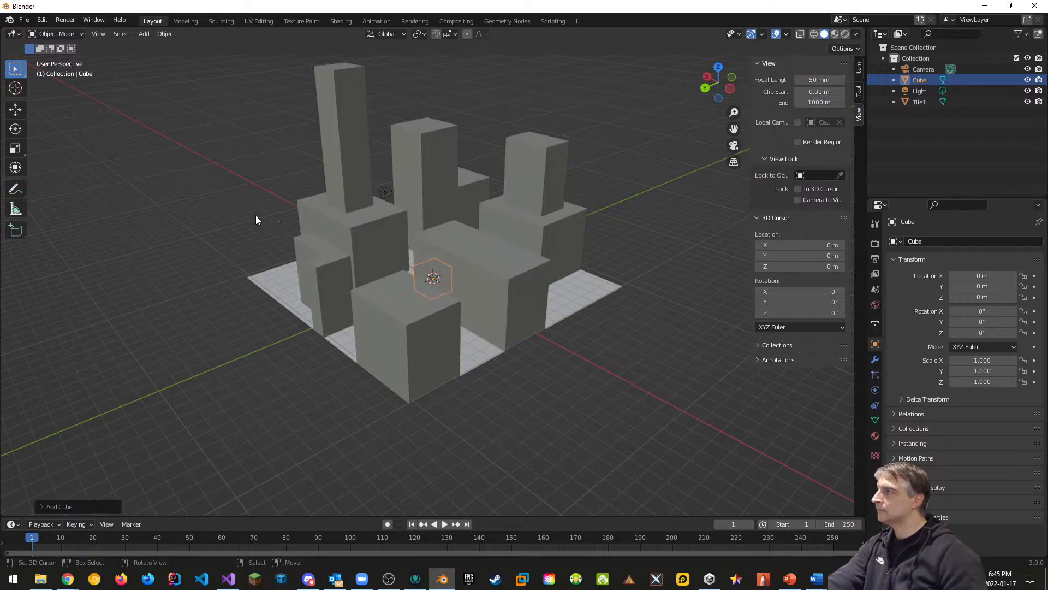
pyautogui.click(15, 114)
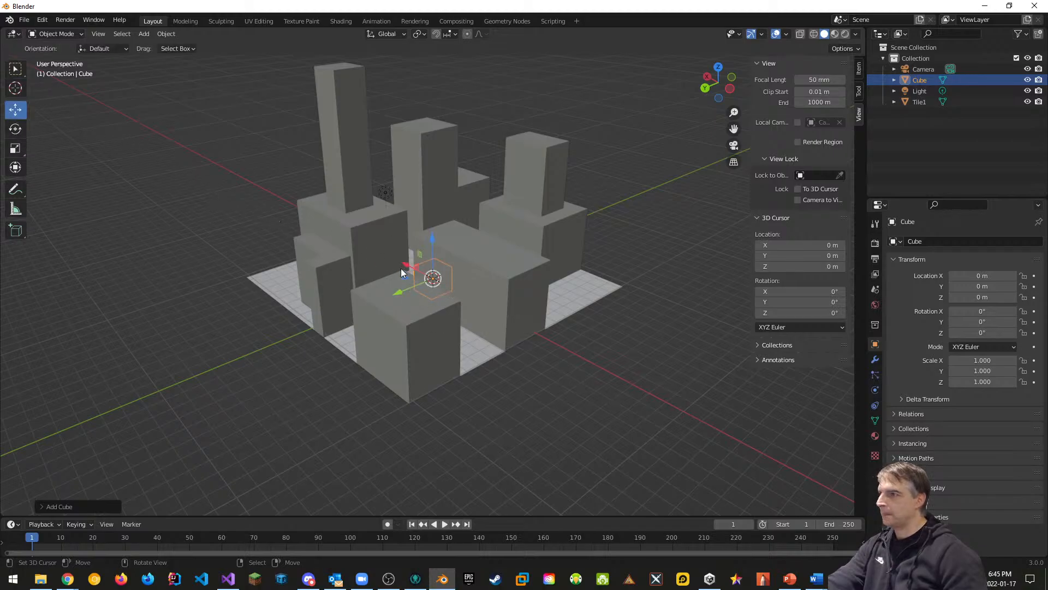
pyautogui.moveTo(408, 266); pyautogui.dragTo(543, 339)
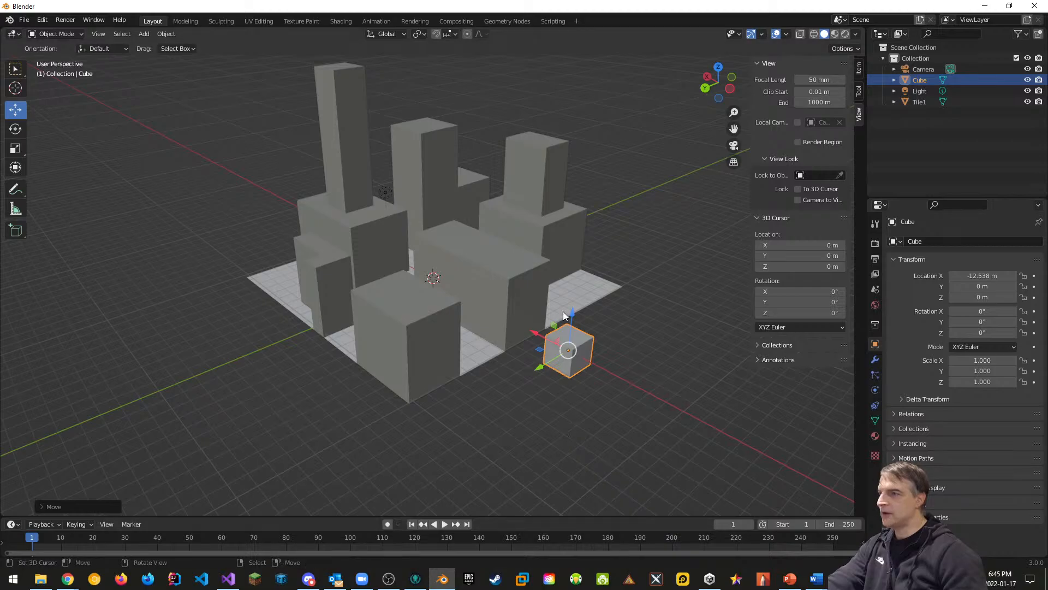
# Step: Try moving the cube freely beside the tile twice, and undo both moves
pyautogui.press('g')
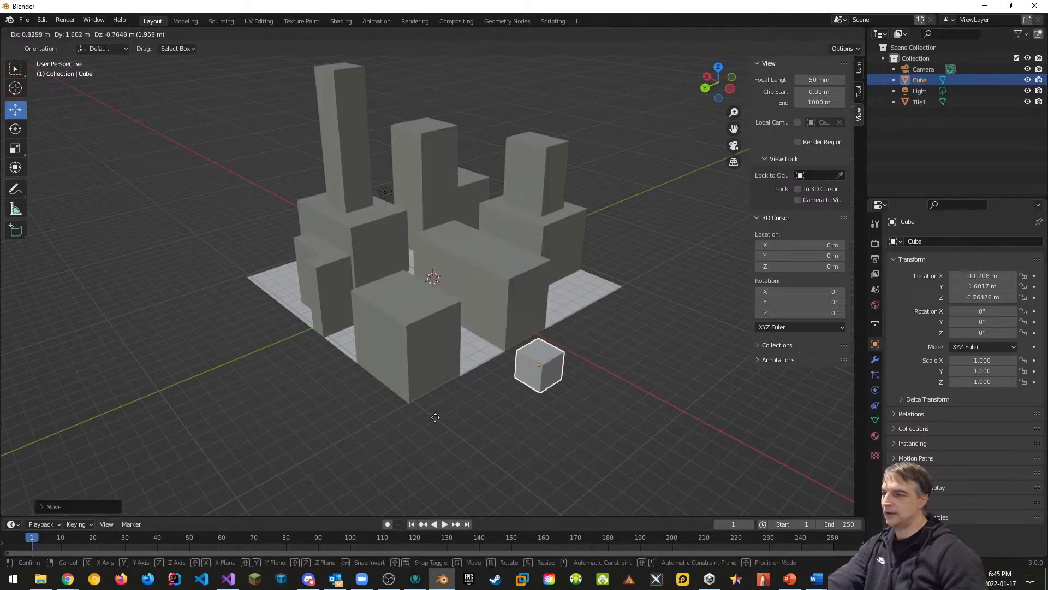
pyautogui.click(435, 424)
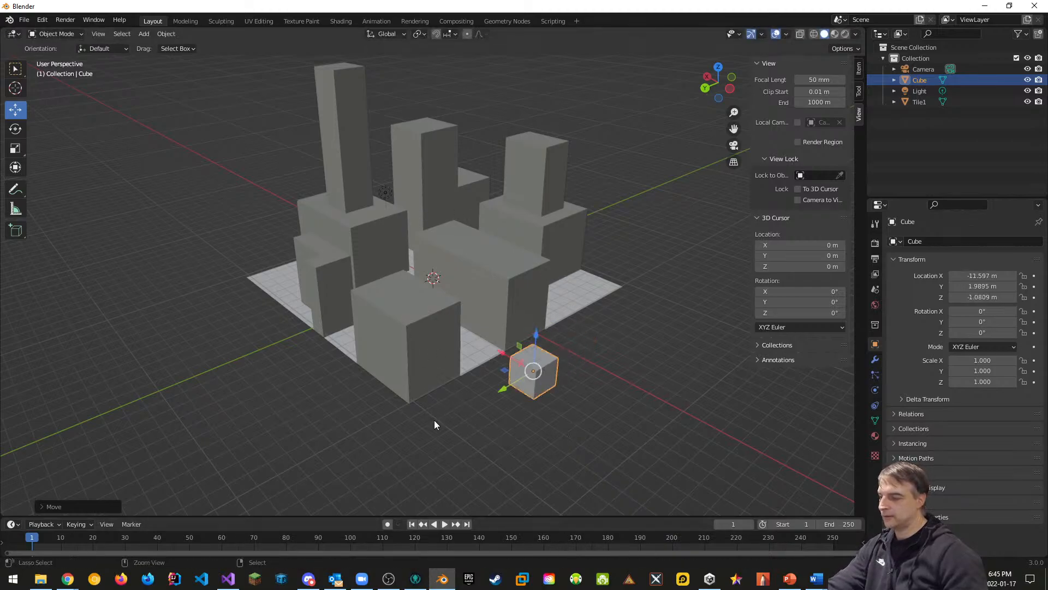
pyautogui.press('g')
pyautogui.click(422, 421)
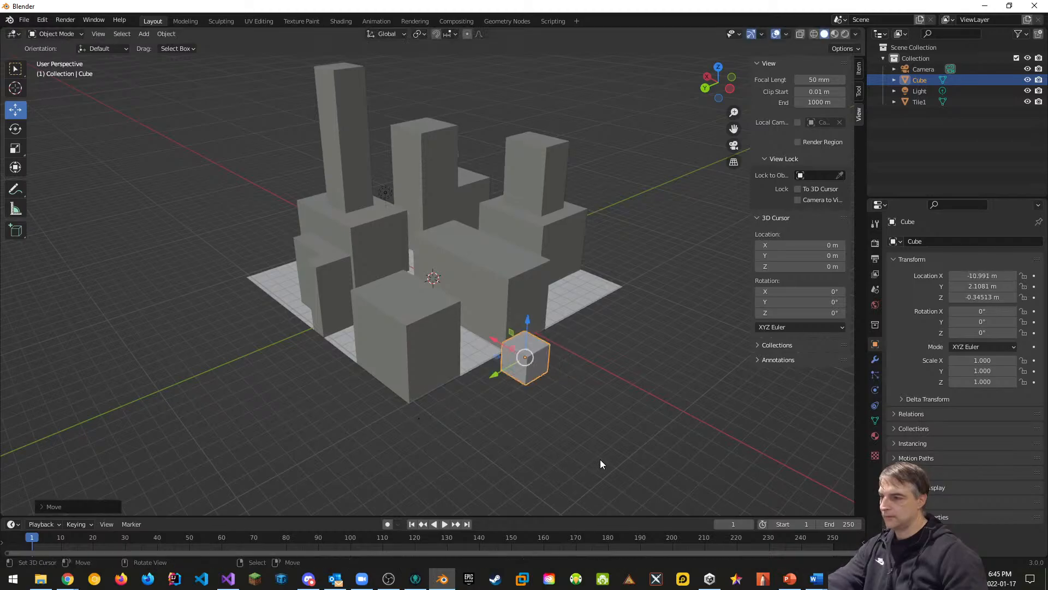
pyautogui.hotkey('ctrl', 'z')
pyautogui.hotkey('ctrl', 'z')
pyautogui.moveTo(640, 457); pyautogui.dragTo(509, 494, button='middle')
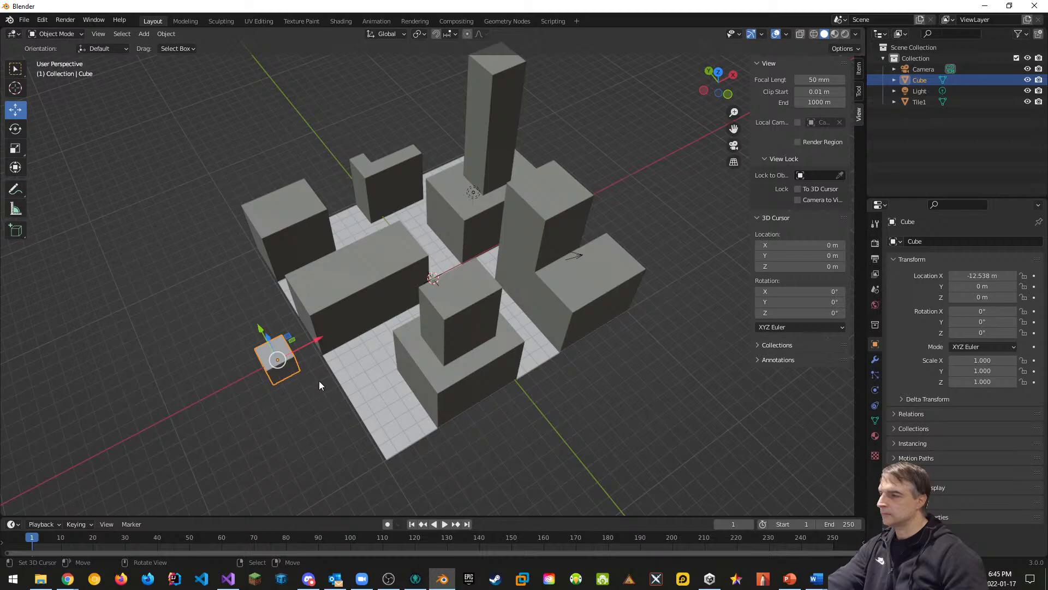
pyautogui.scroll(2, 419, 421)
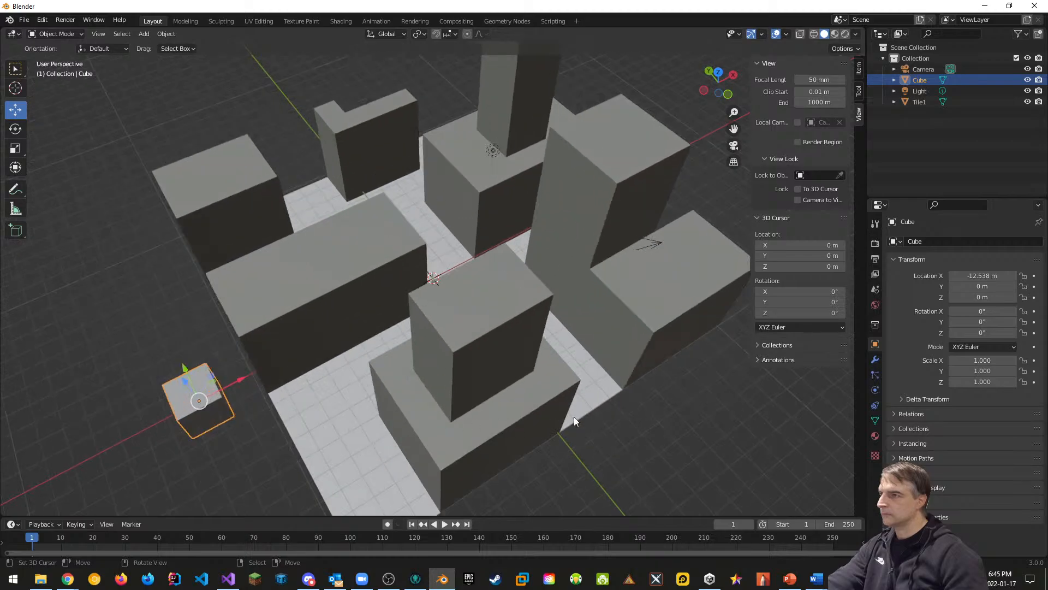
pyautogui.moveTo(644, 446); pyautogui.dragTo(463, 407, button='middle')
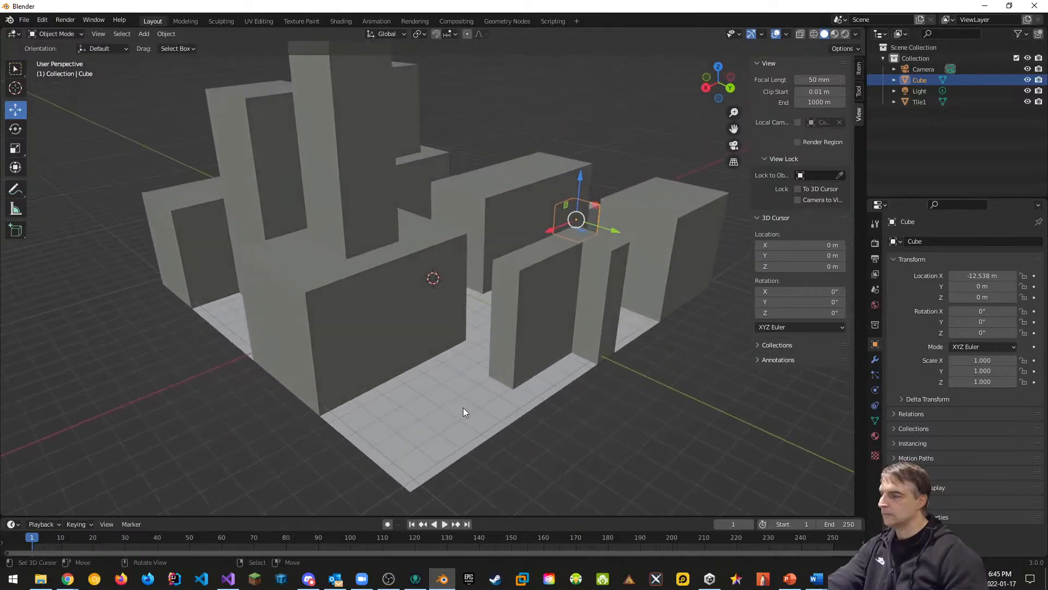
pyautogui.scroll(-2, 440, 401)
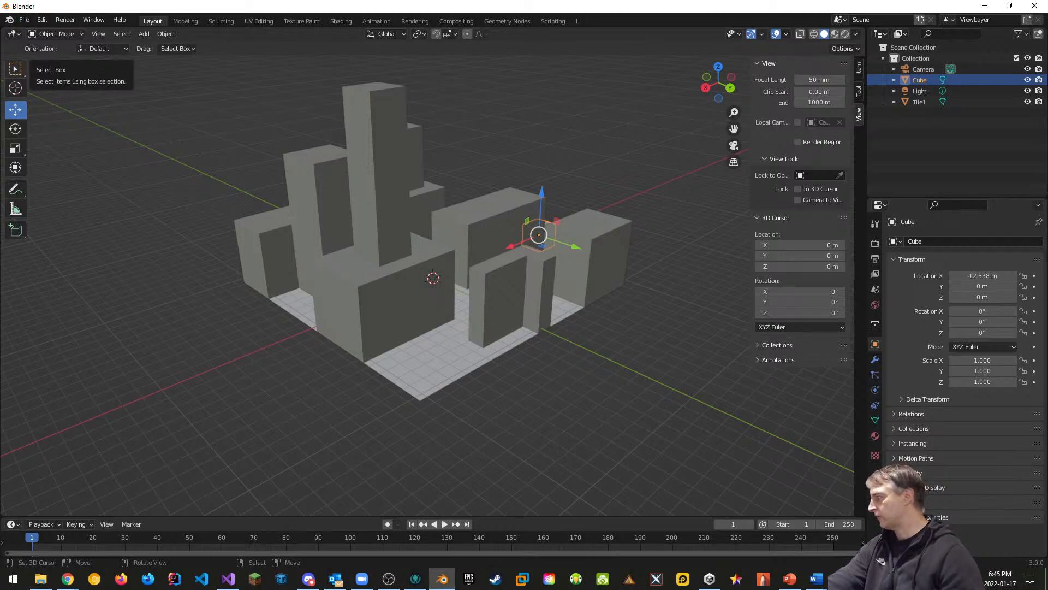
# Step: Switch to Chrome and open mixamo.com in a new tab
pyautogui.hotkey('alt', 'Tab')
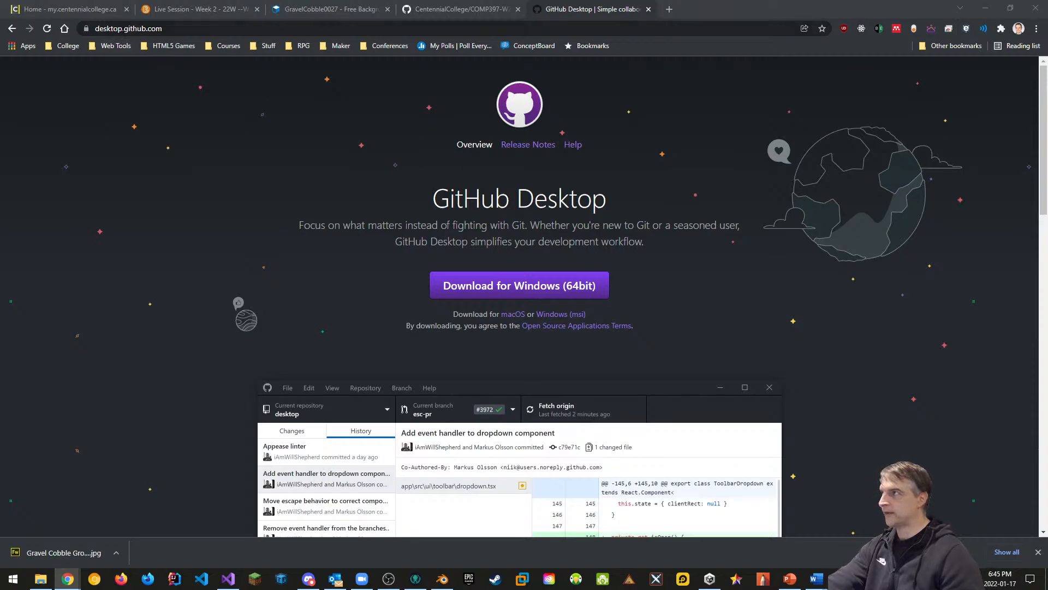
pyautogui.click(88, 8)
pyautogui.click(192, 11)
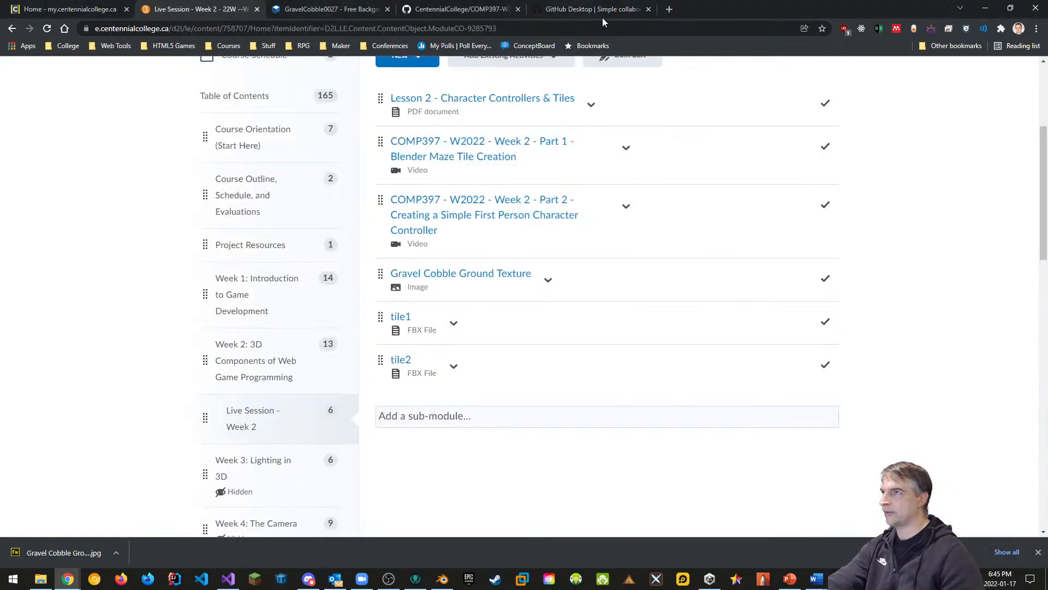
pyautogui.click(669, 9)
pyautogui.write('mix')
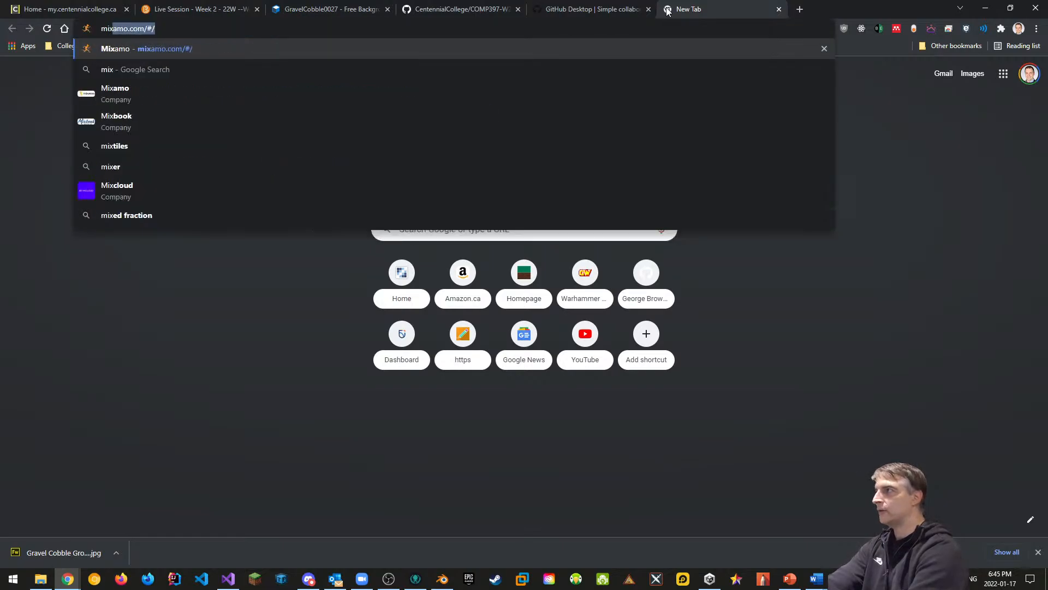
pyautogui.press('Return')
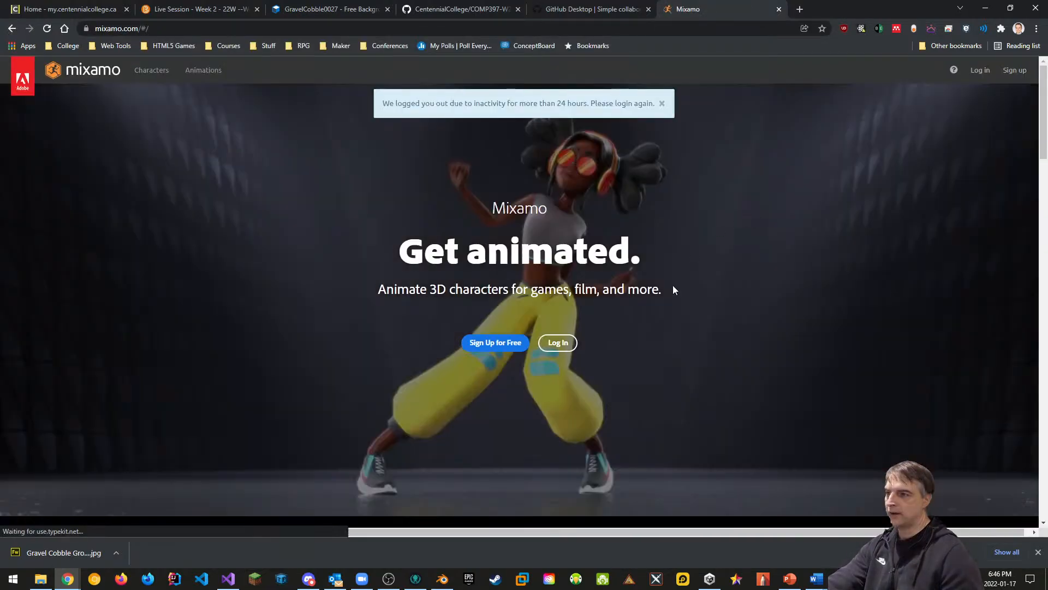
# Step: Log in to Mixamo with the Adobe account's email address and password
pyautogui.click(989, 71)
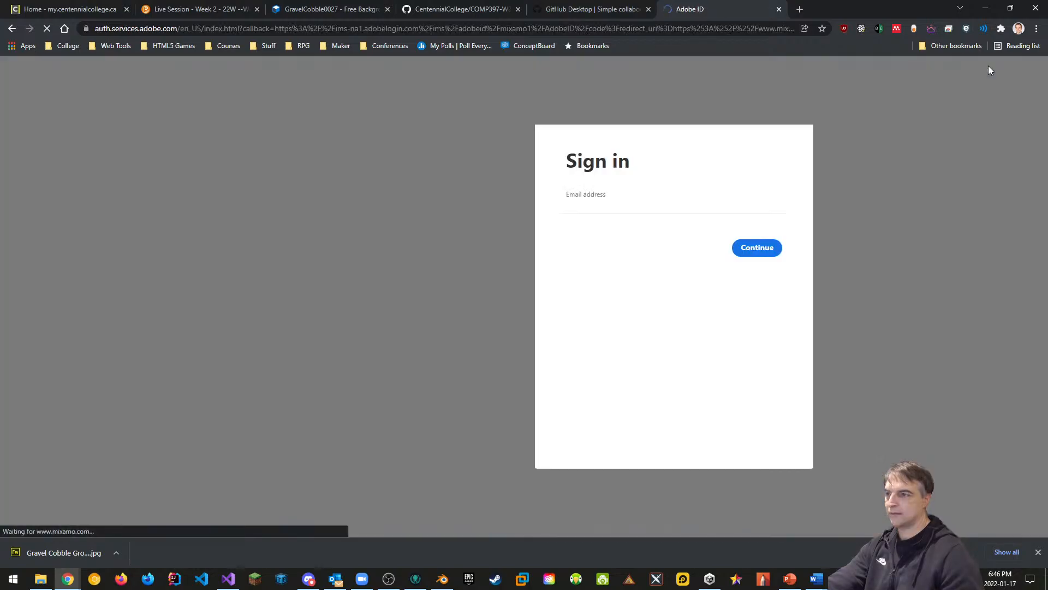
pyautogui.click(637, 251)
pyautogui.click(766, 268)
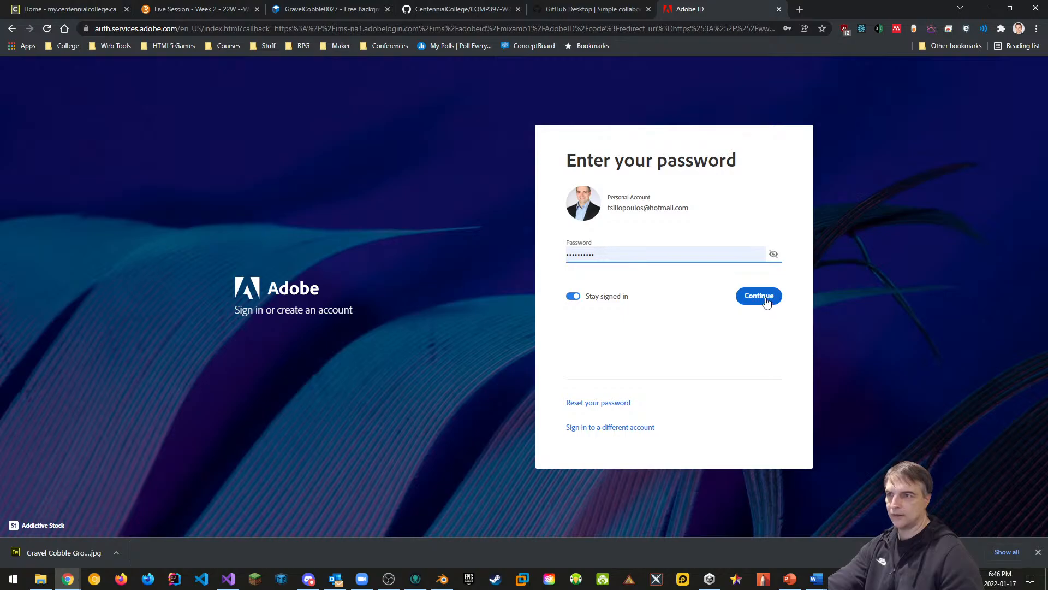
pyautogui.click(765, 298)
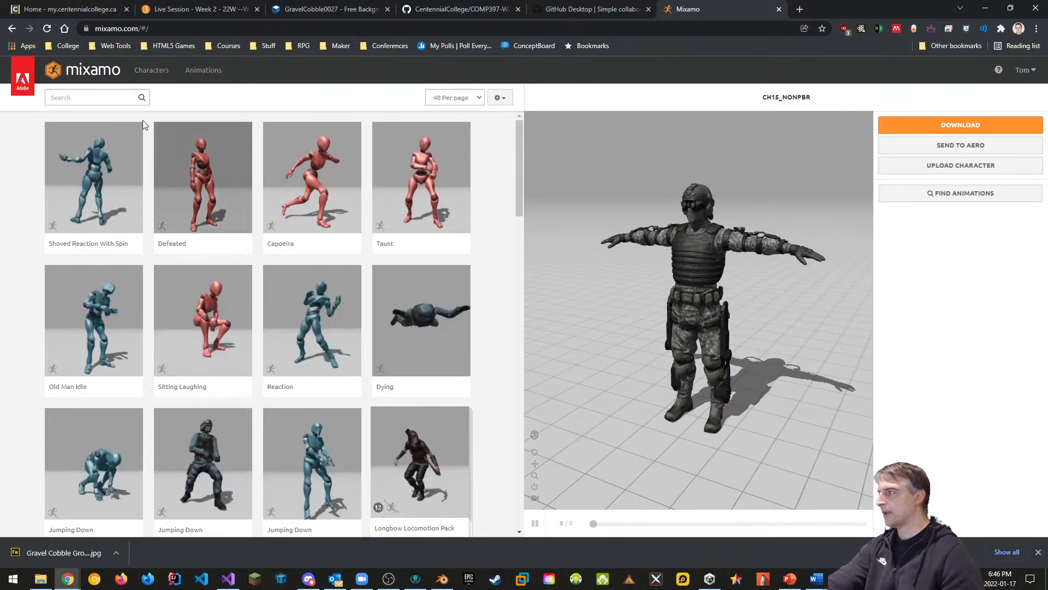
# Step: Search the Mixamo animations for "idle"
pyautogui.click(90, 98)
pyautogui.write('ide')
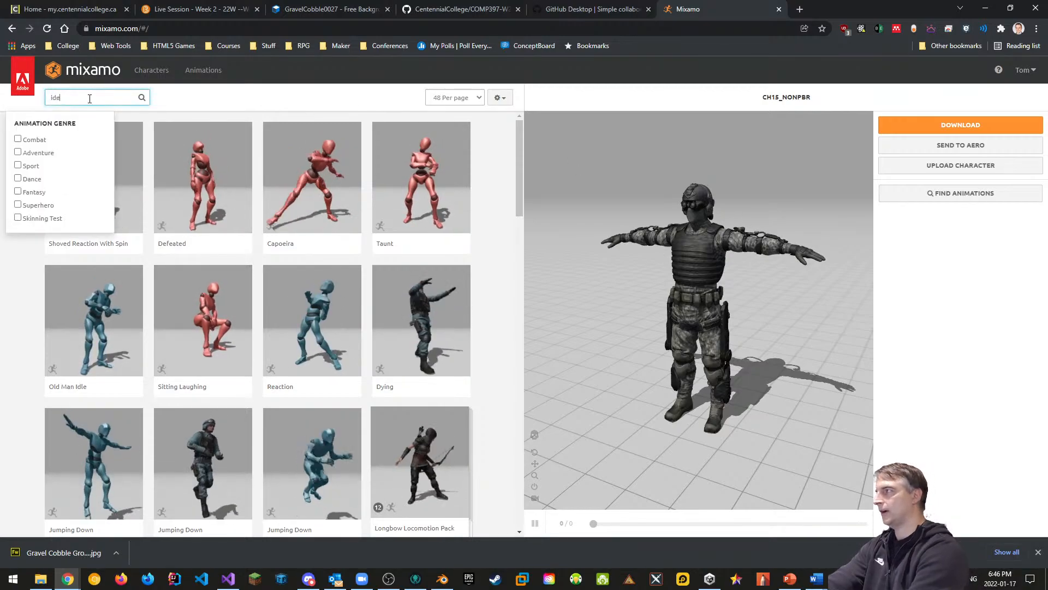
pyautogui.press('BackSpace')
pyautogui.write('le')
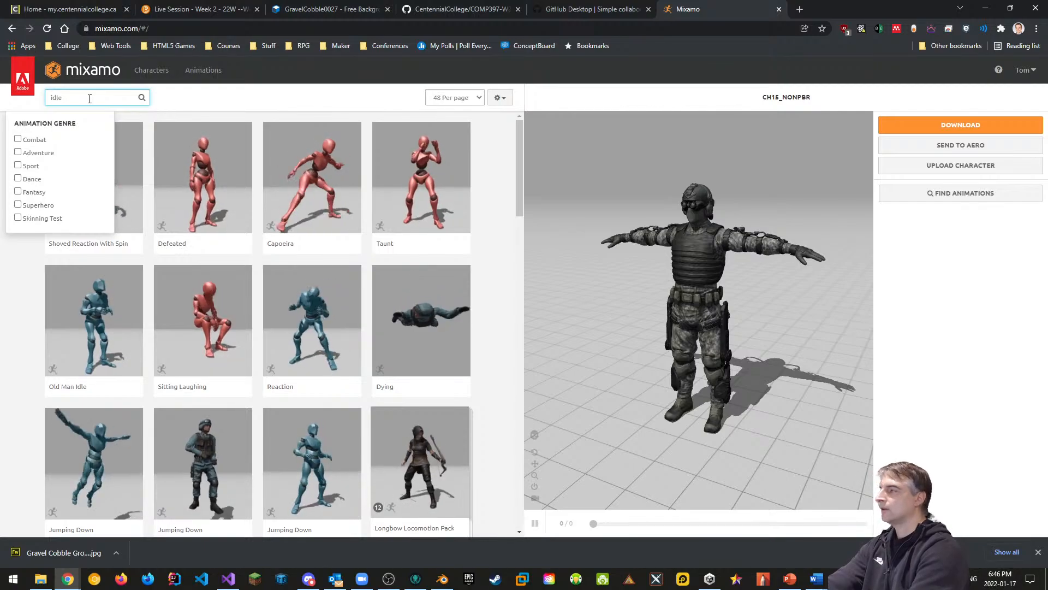
pyautogui.press('Return')
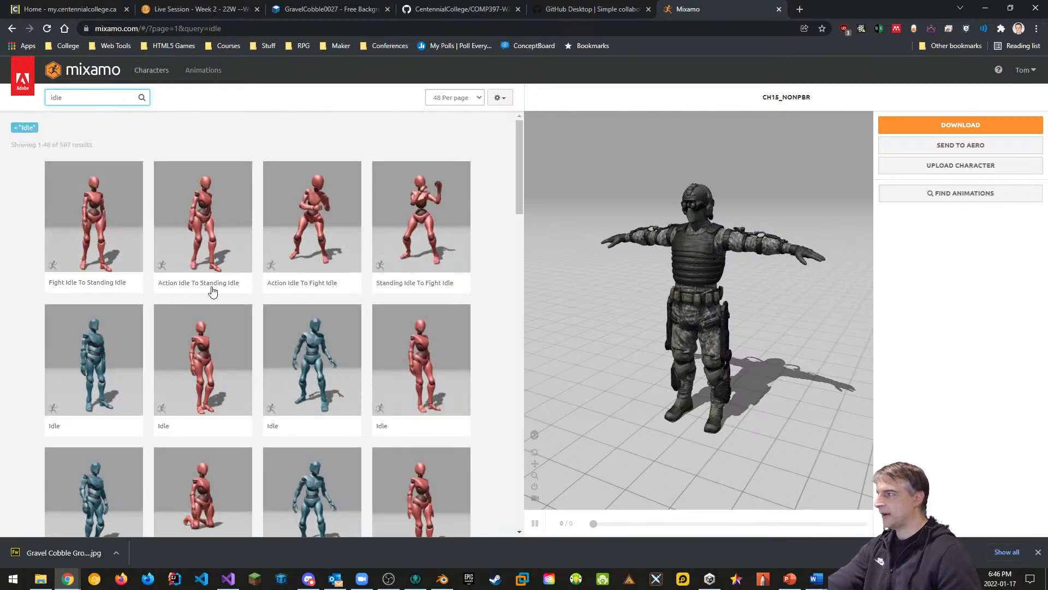
# Step: Preview idle animations on the soldier, apply the relaxed 500-frame Idle, and set its Character Arm-Space to 70
pyautogui.click(351, 392)
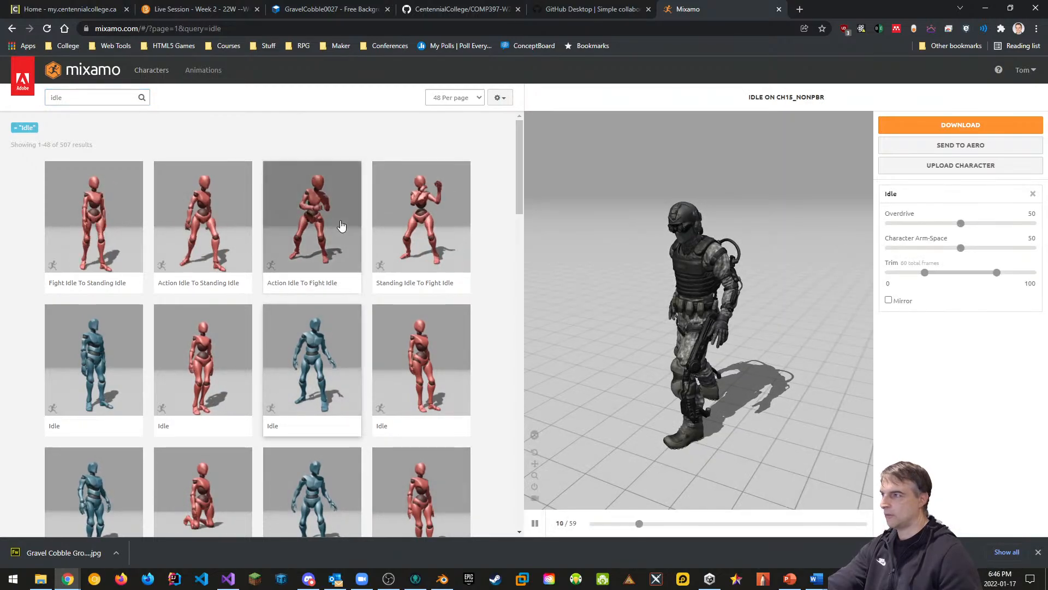
pyautogui.click(191, 371)
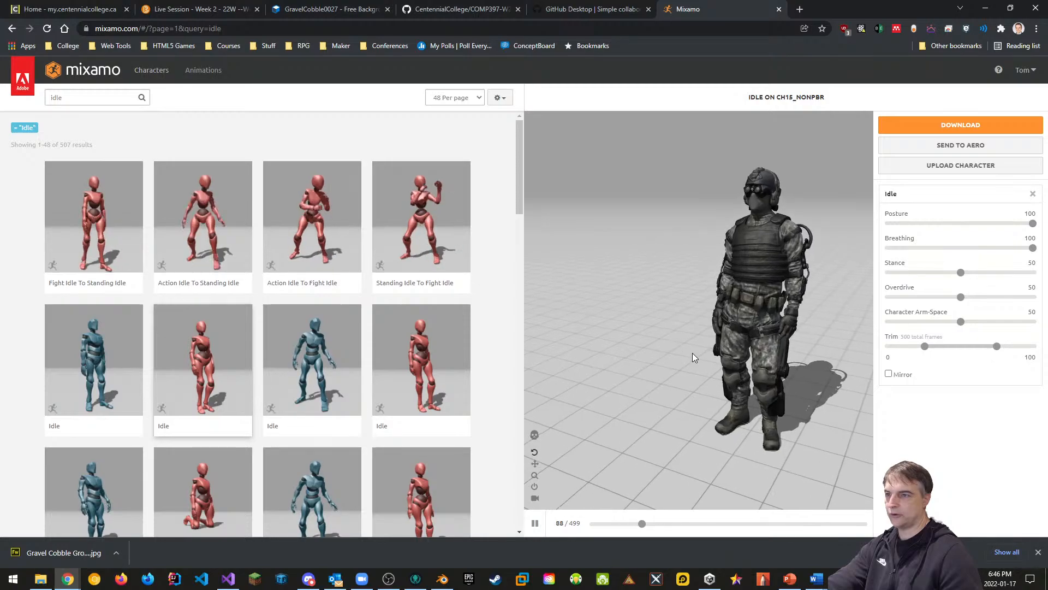
pyautogui.moveTo(689, 350); pyautogui.dragTo(802, 313)
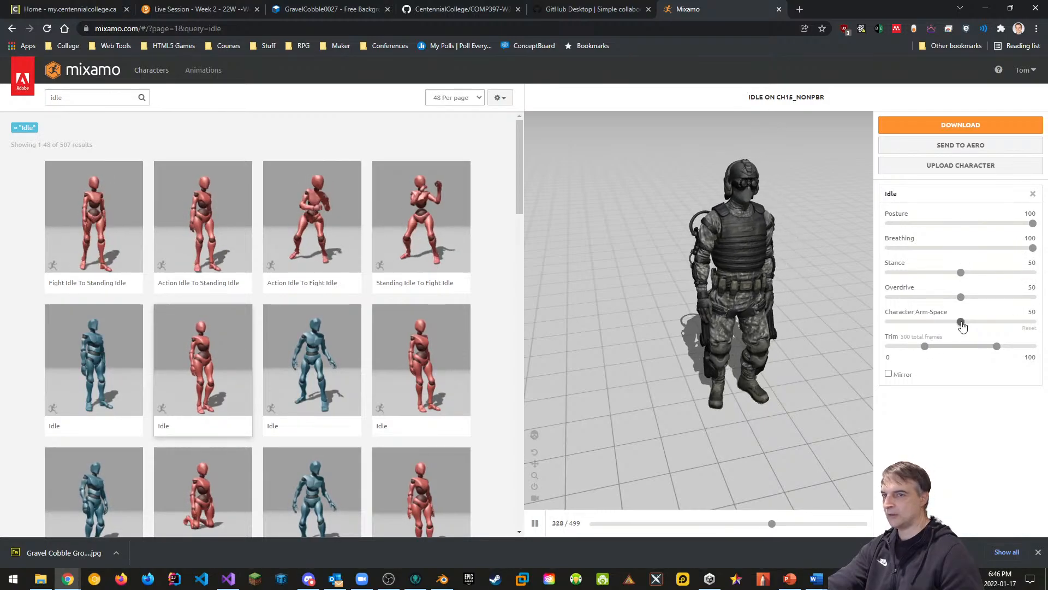
pyautogui.moveTo(990, 326); pyautogui.dragTo(992, 326)
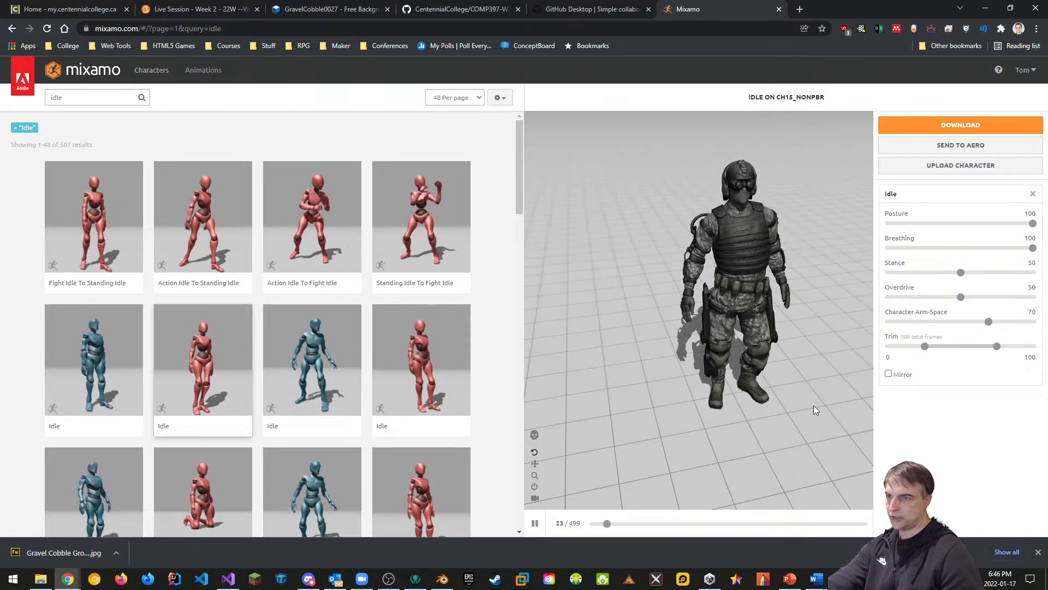
pyautogui.moveTo(821, 412); pyautogui.dragTo(798, 408)
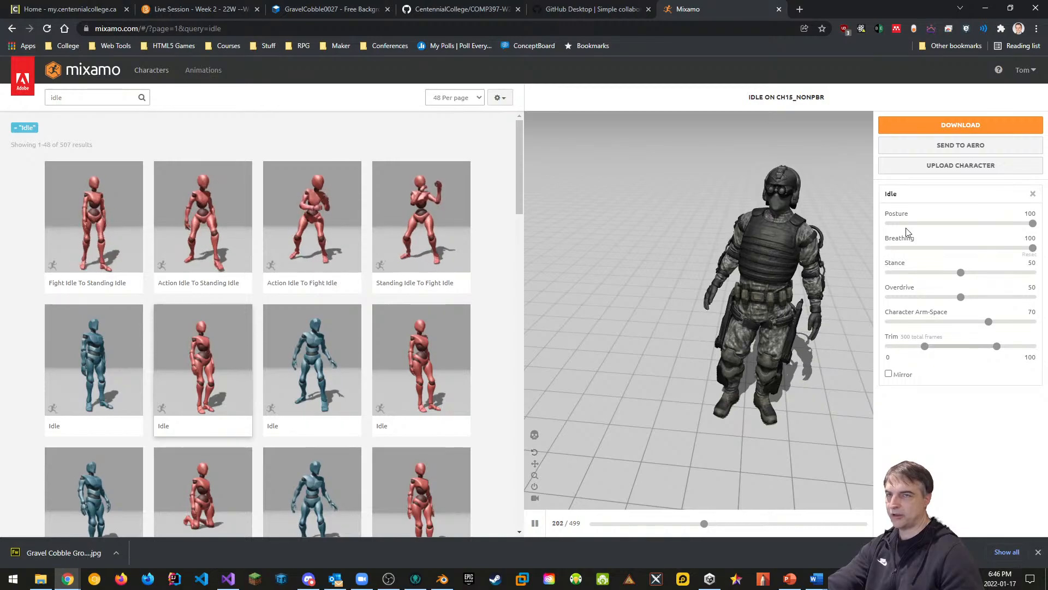
# Step: Download the Idle animation as FBX for Unity with skin, 30 frames per second and uniform keyframe reduction
pyautogui.click(961, 132)
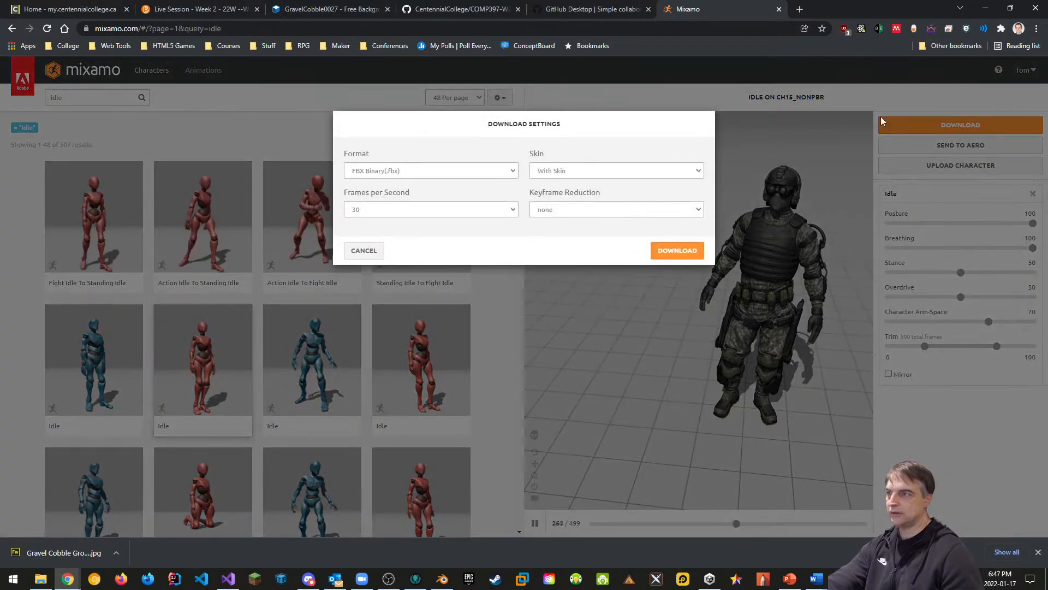
pyautogui.click(415, 174)
pyautogui.click(382, 199)
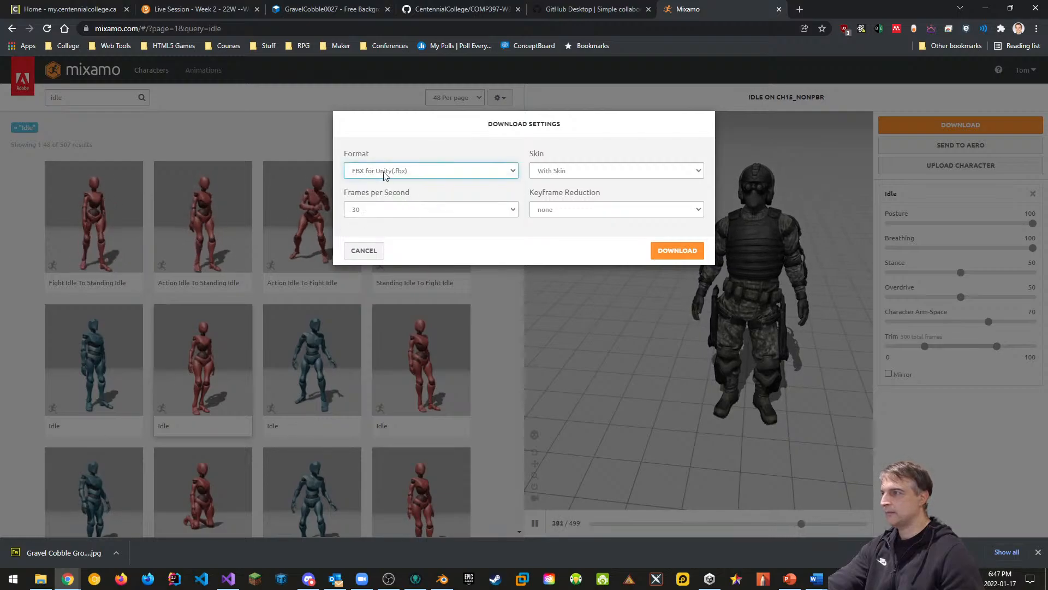
pyautogui.click(402, 207)
pyautogui.click(366, 231)
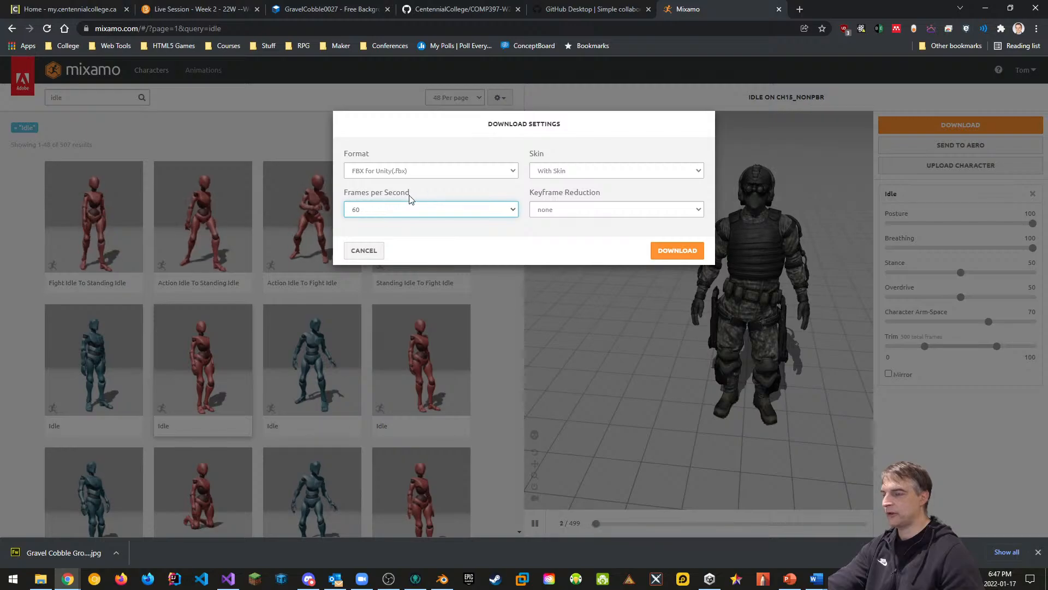
pyautogui.click(418, 212)
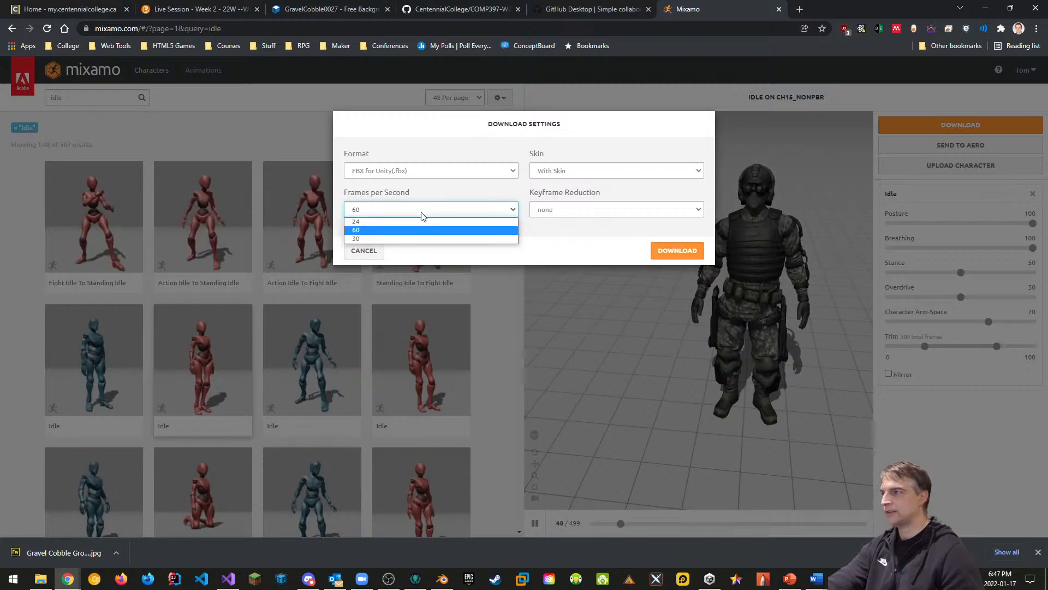
pyautogui.click(371, 231)
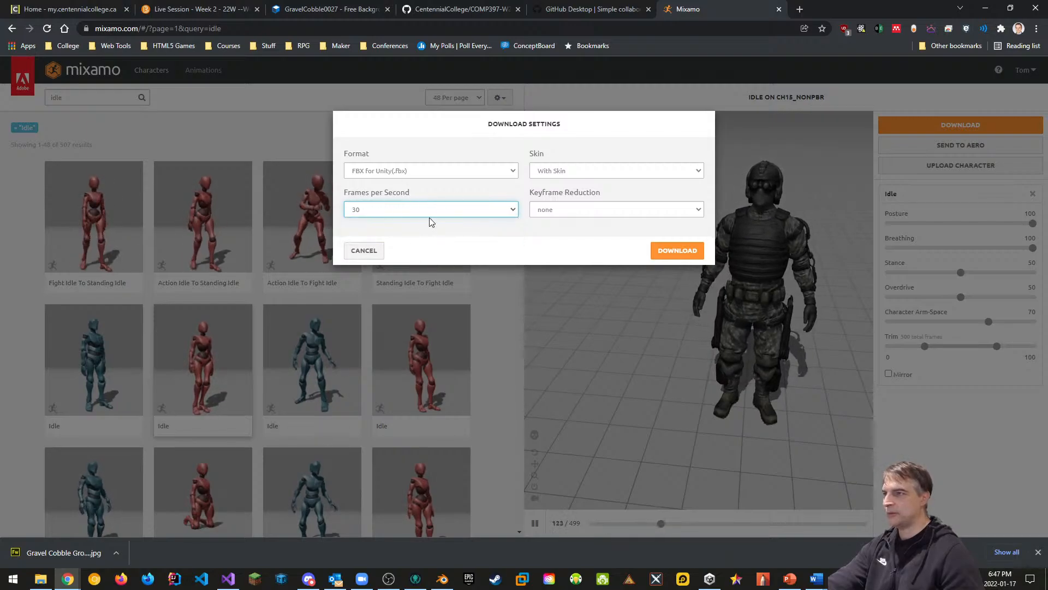
pyautogui.click(565, 213)
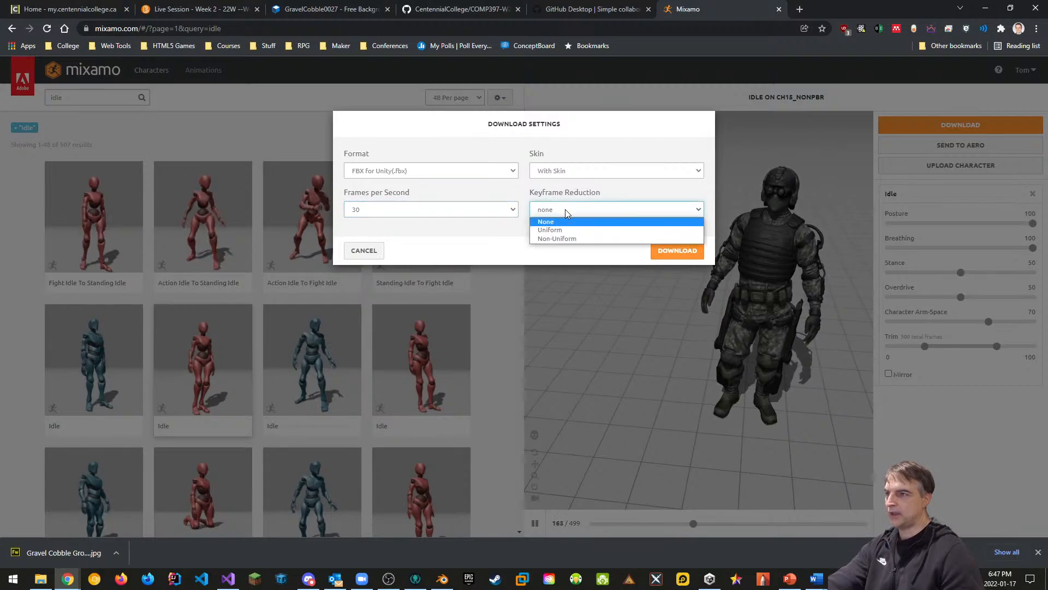
pyautogui.click(574, 229)
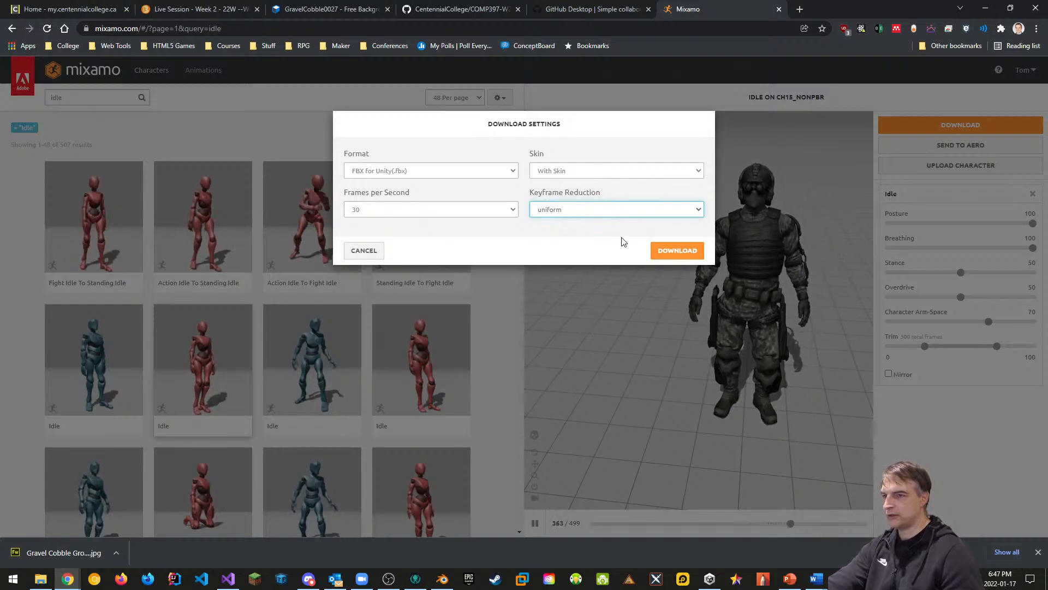
pyautogui.click(682, 253)
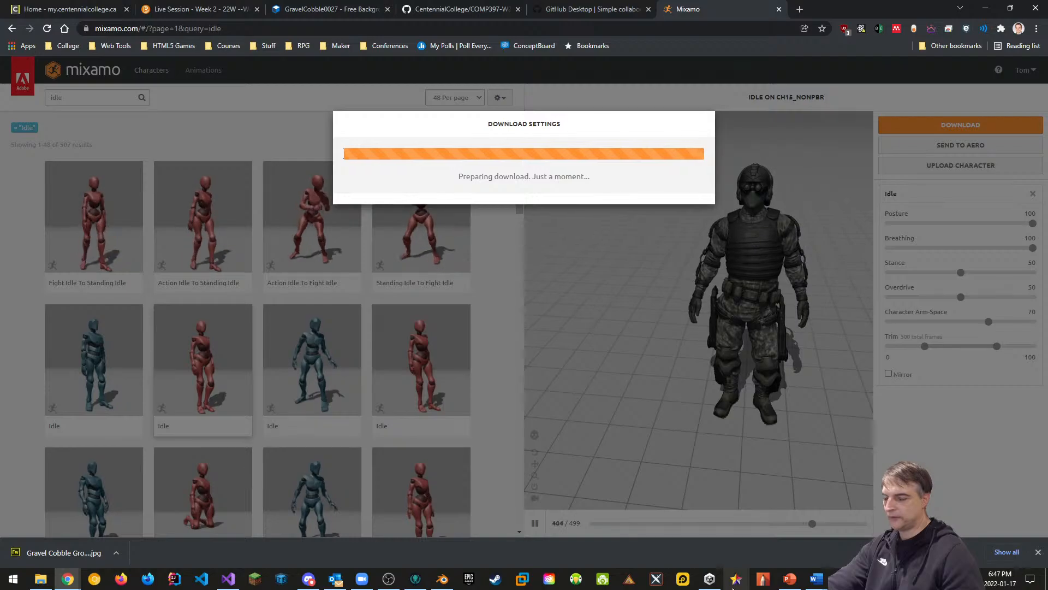
# Step: Switch to Unity Hub and create a 3D project named MixamoDemo in the Desktop > Centennial > COMP397 folder
pyautogui.click(708, 583)
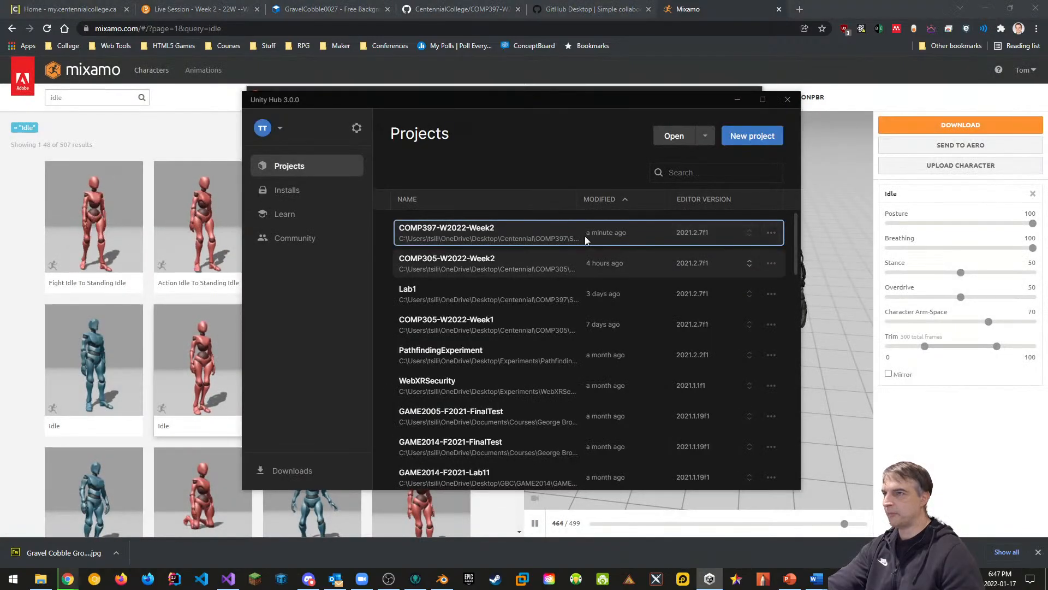
pyautogui.click(751, 137)
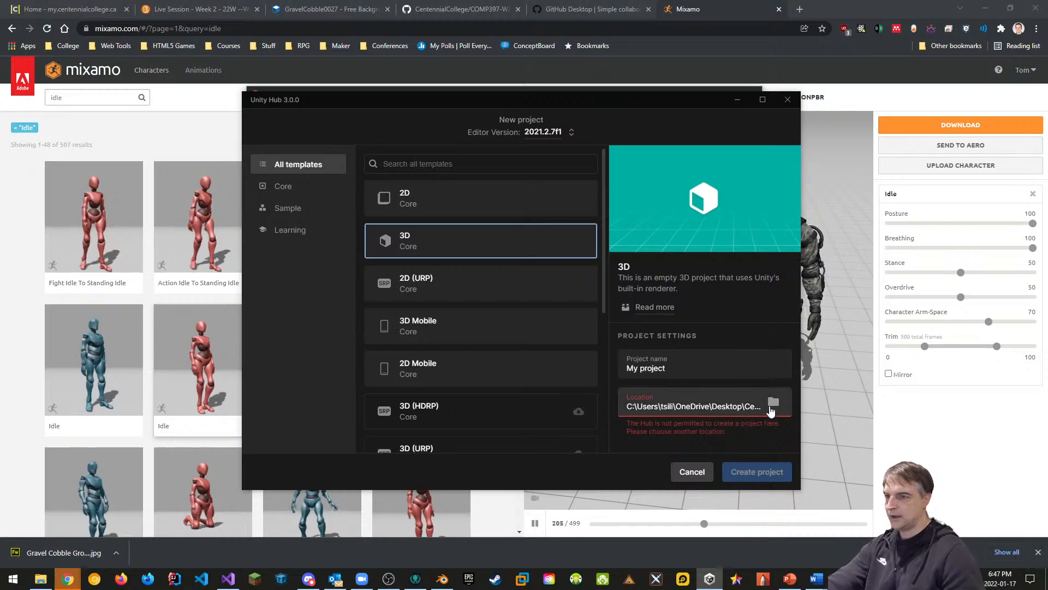
pyautogui.click(774, 404)
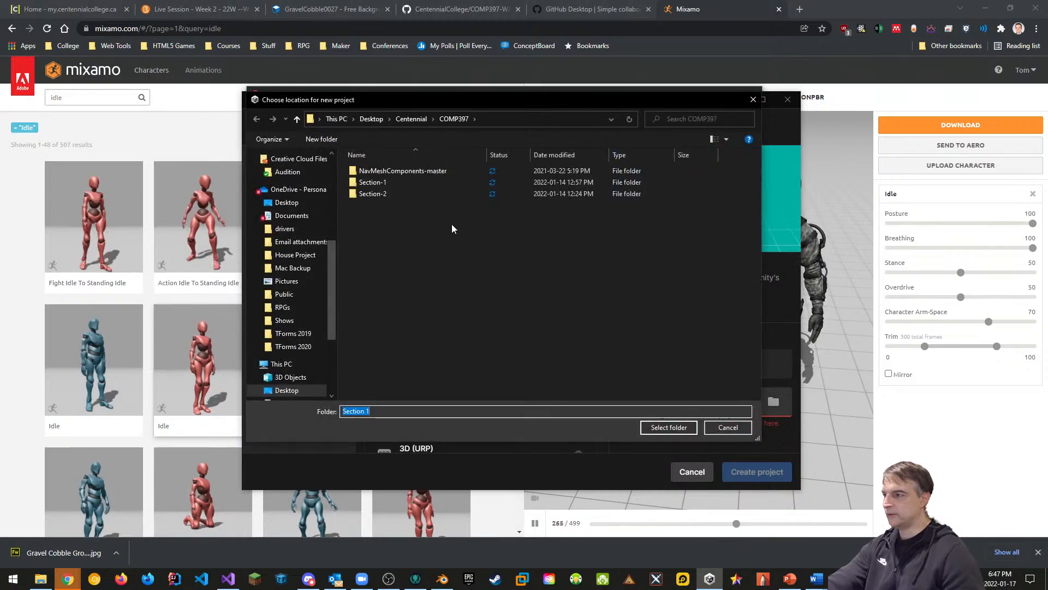
pyautogui.click(465, 304)
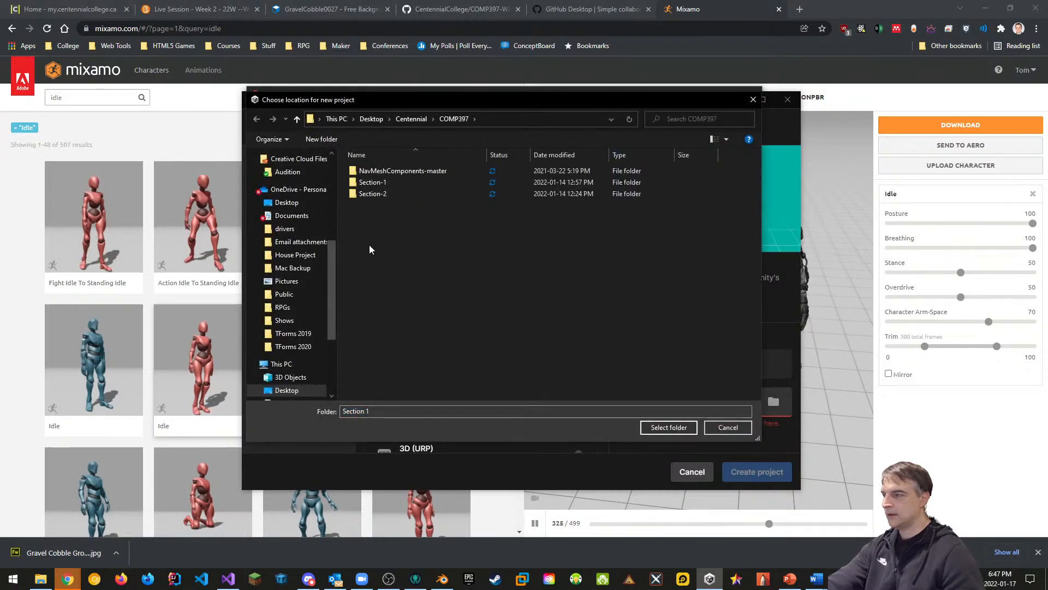
pyautogui.click(660, 430)
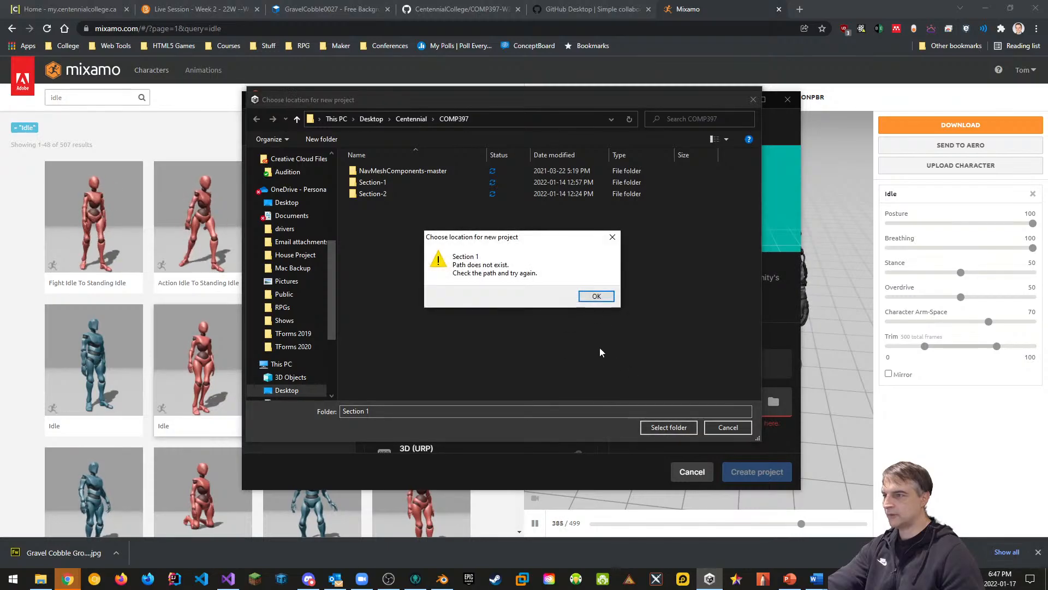
pyautogui.click(596, 297)
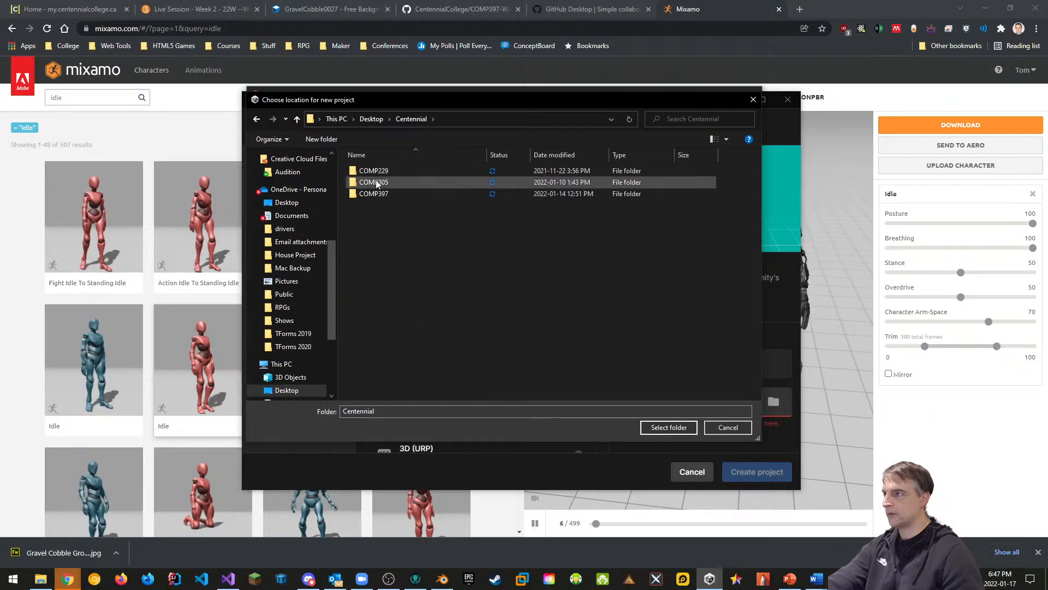
pyautogui.doubleClick(372, 194)
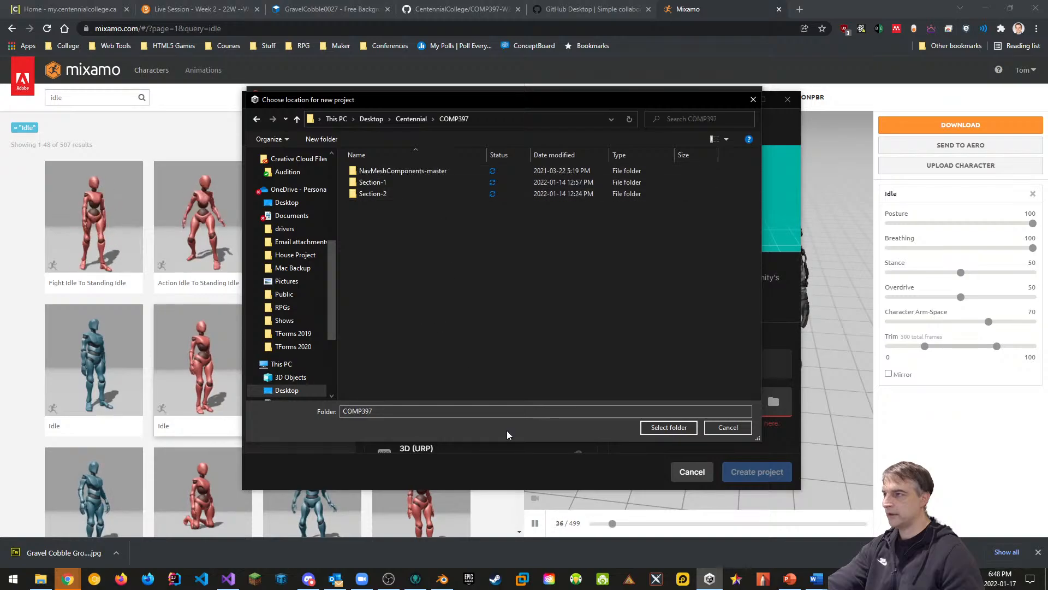
pyautogui.click(677, 429)
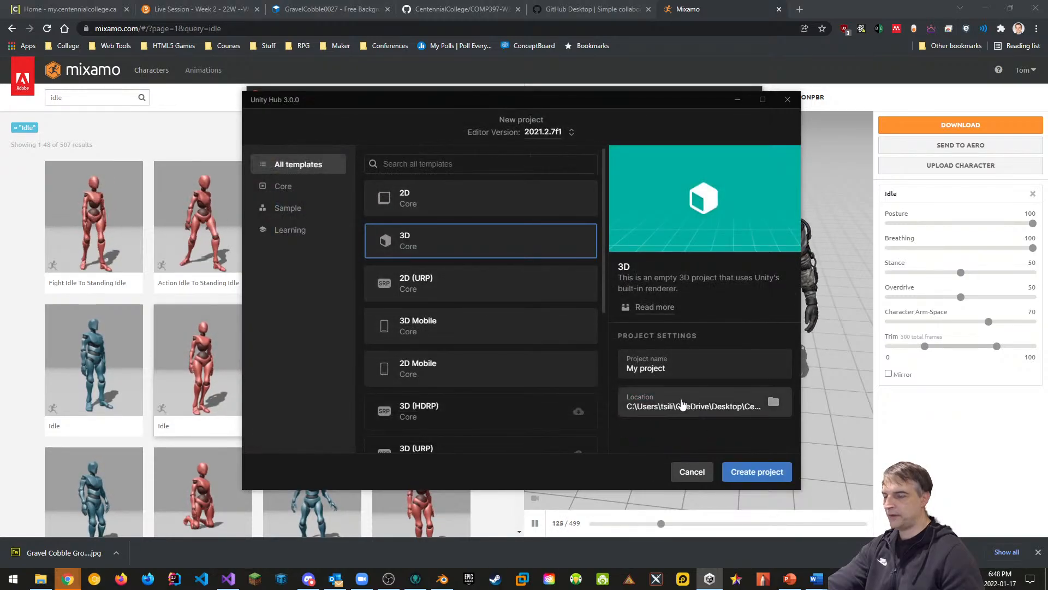
pyautogui.click(658, 367)
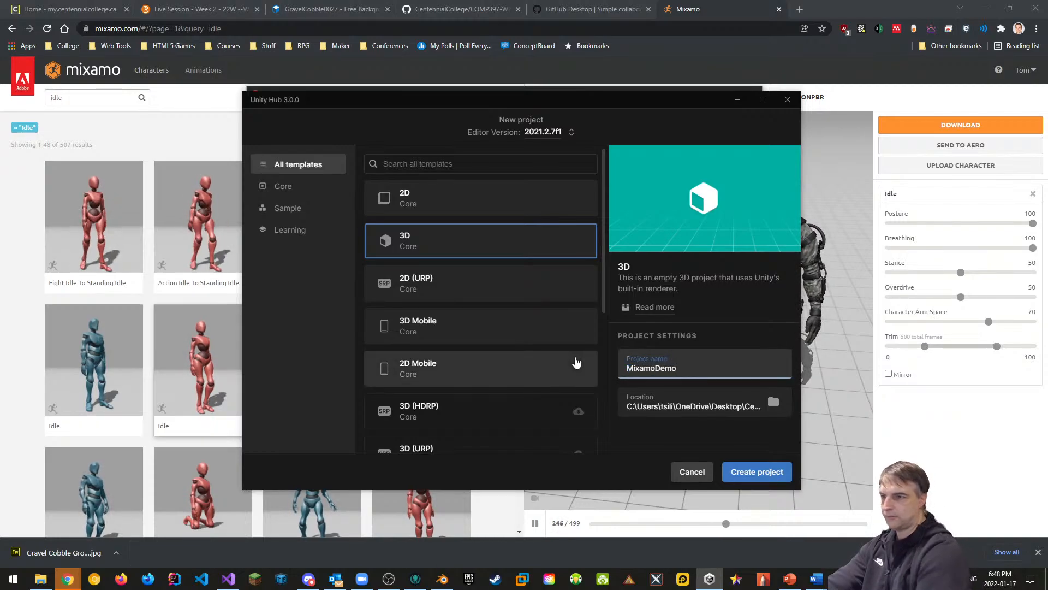
pyautogui.click(746, 471)
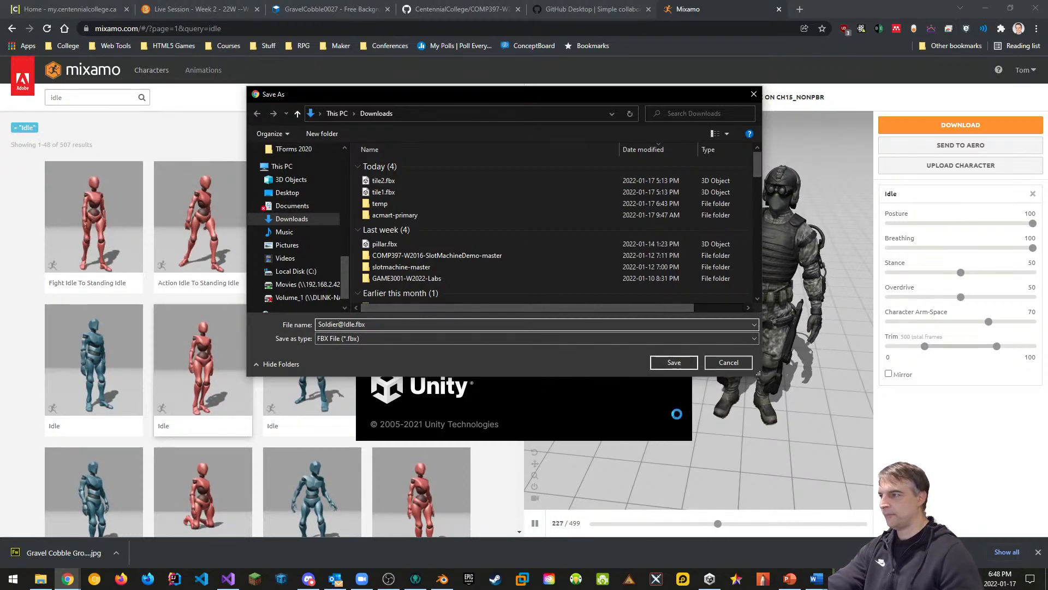
pyautogui.click(679, 364)
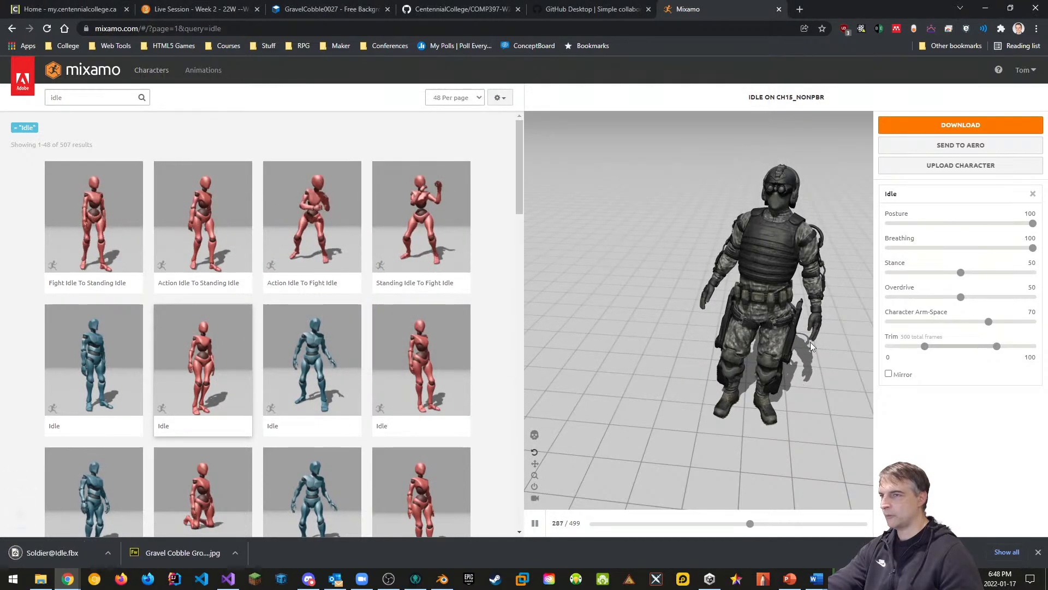
# Step: Search the Mixamo animations for "walk"
pyautogui.click(85, 99)
pyautogui.write('wal')
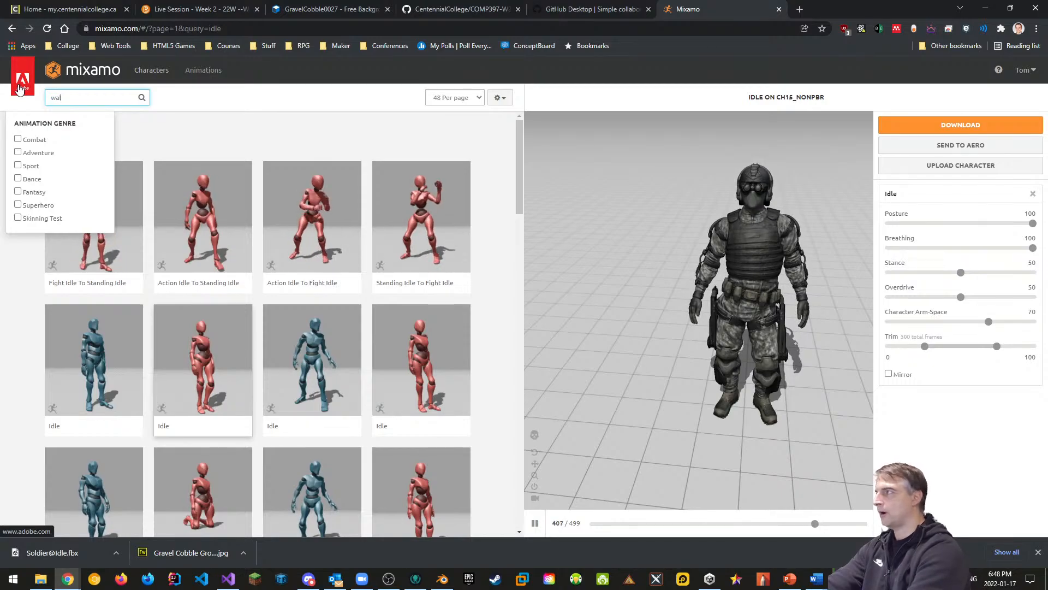
pyautogui.write('k')
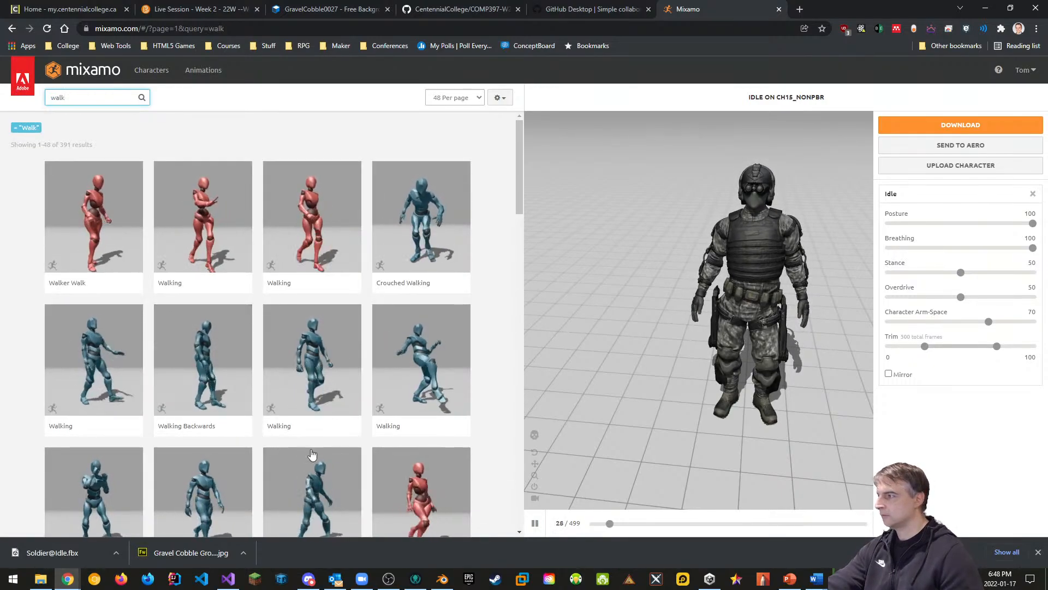
# Step: Apply the blue second-row Walking animation beside Walking Backwards, make it In Place, and set Character Arm-Space to 65
pyautogui.click(304, 366)
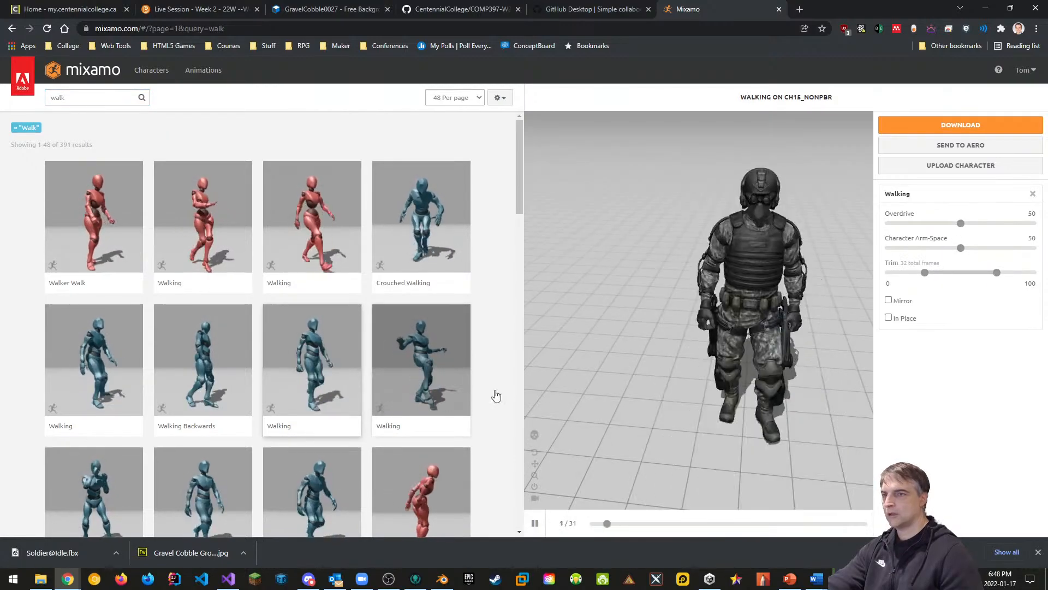
pyautogui.click(888, 317)
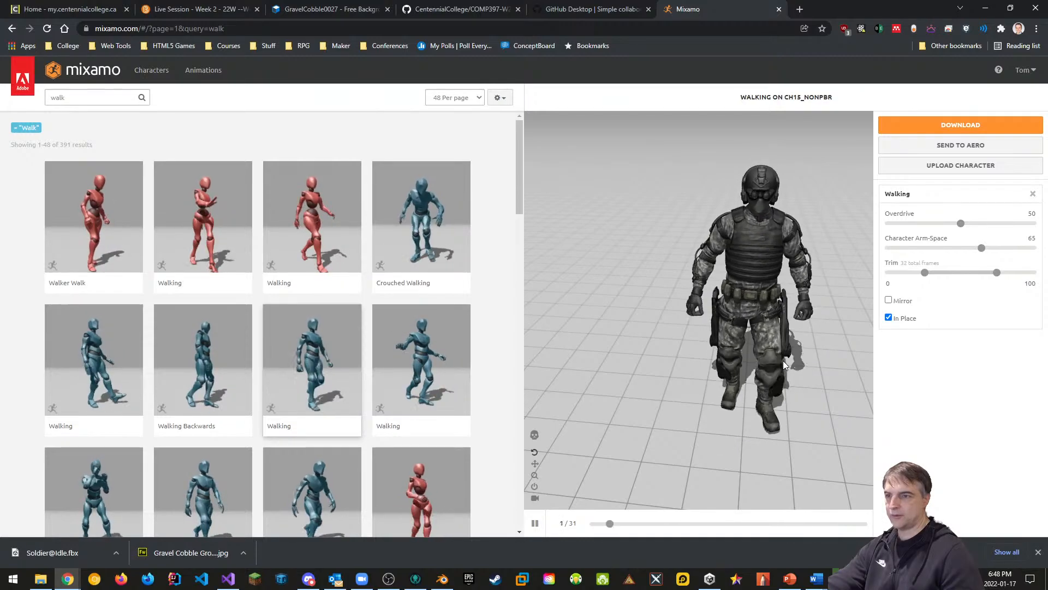
pyautogui.click(950, 124)
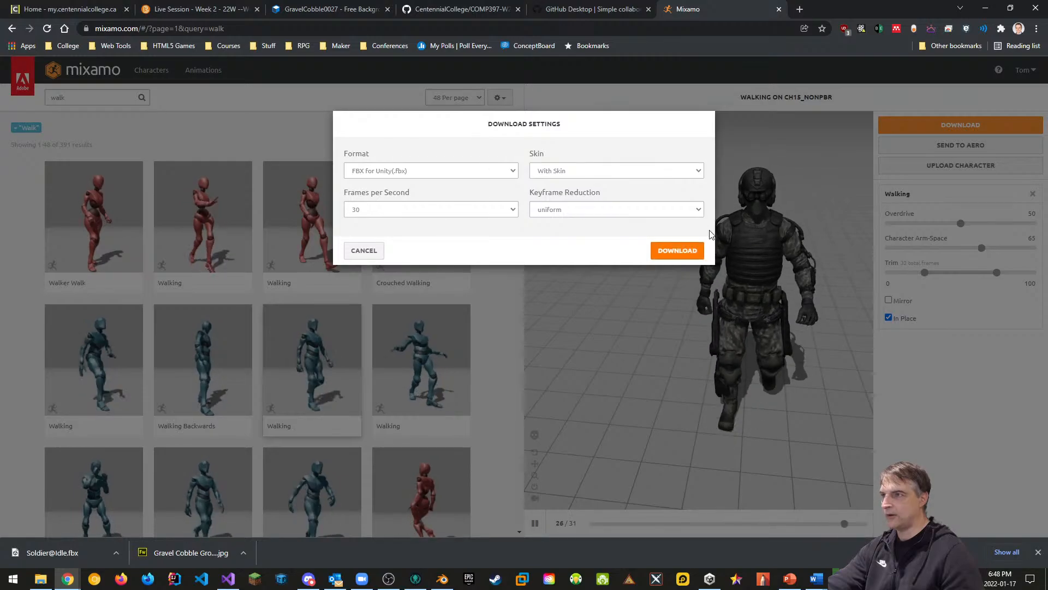
pyautogui.click(682, 252)
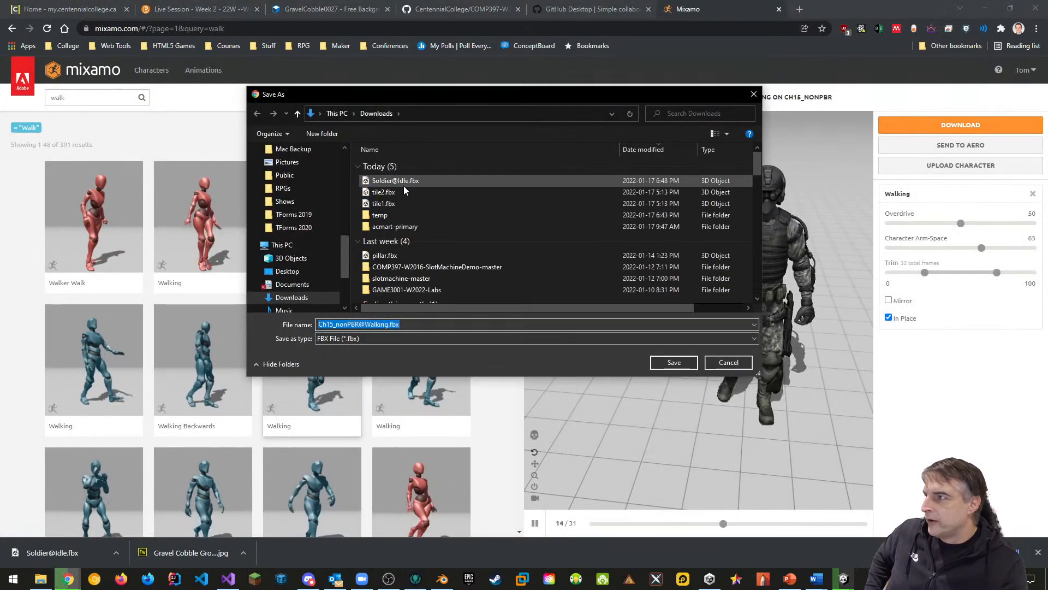
pyautogui.click(366, 324)
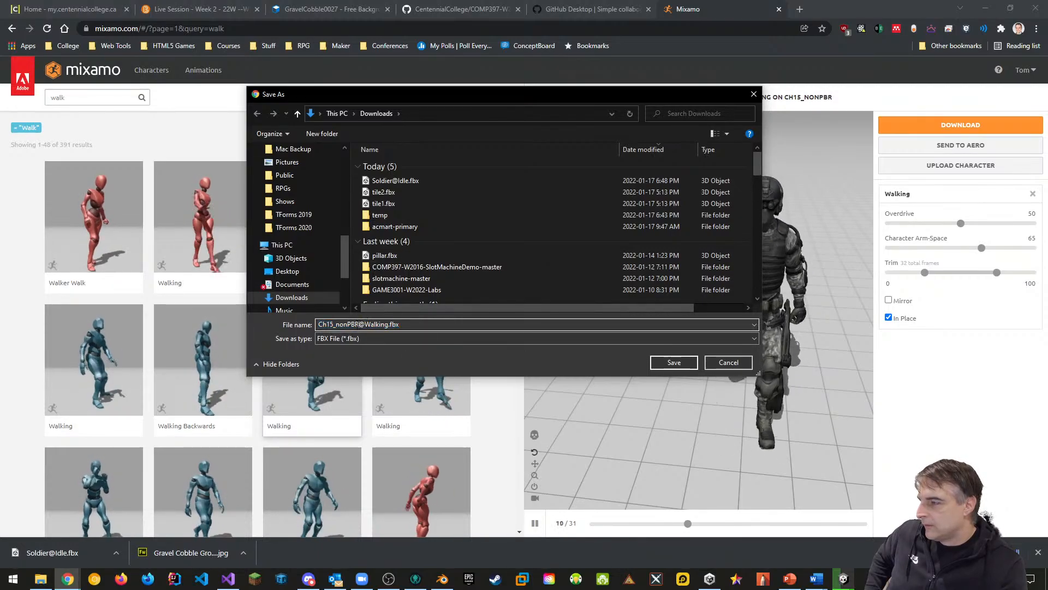
pyautogui.moveTo(359, 325); pyautogui.dragTo(198, 326)
pyautogui.write('Sol')
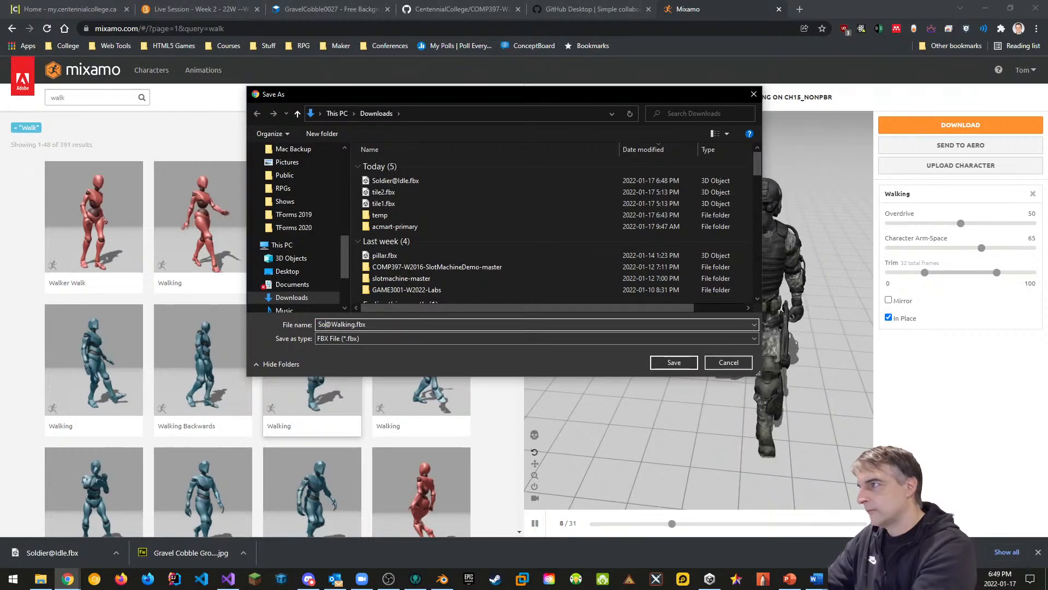
pyautogui.write('dier')
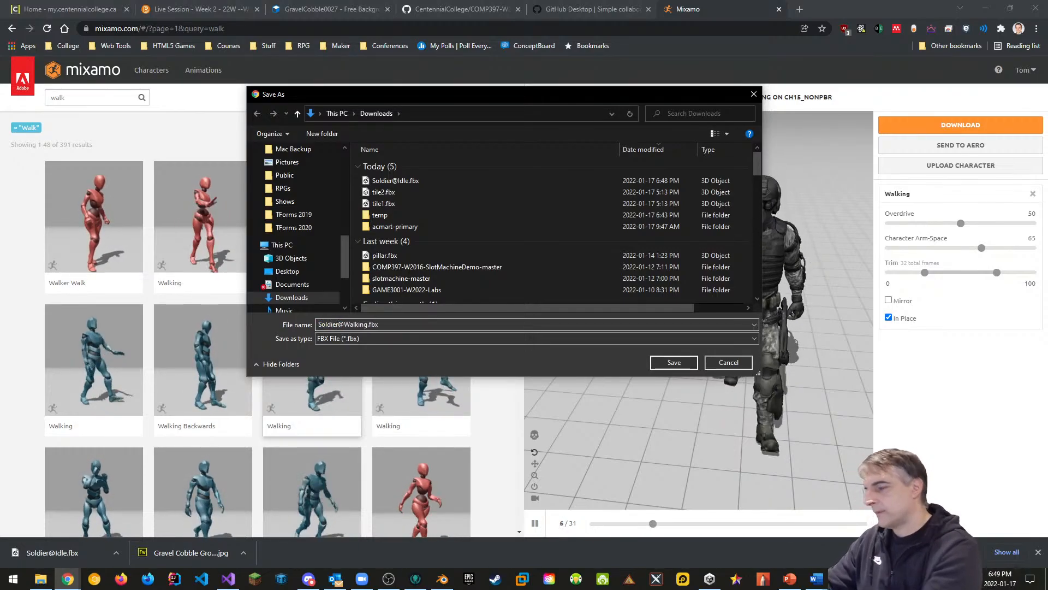
pyautogui.click(671, 363)
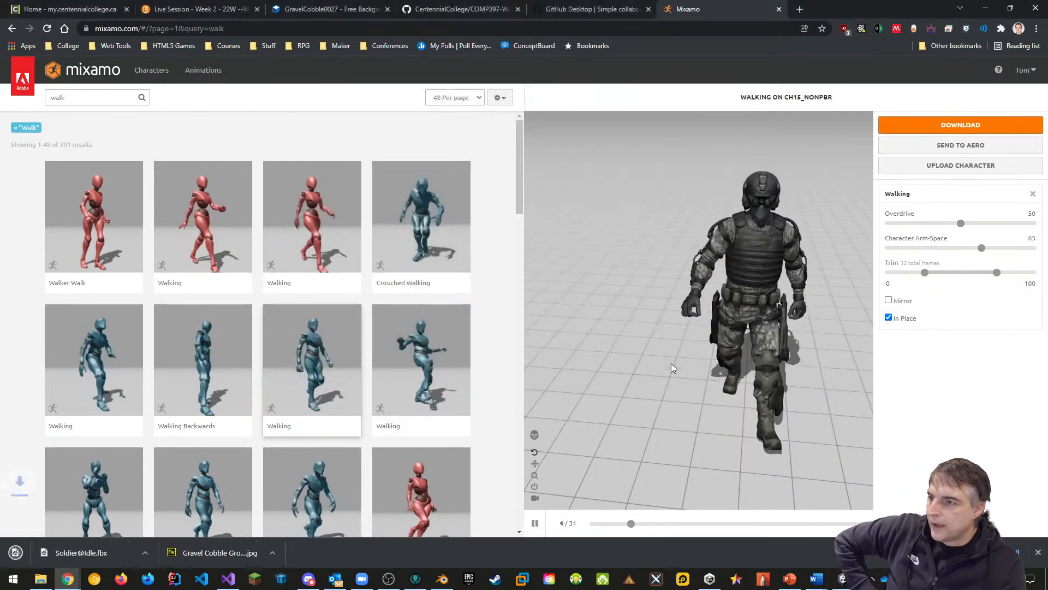
# Step: Switch to File Explorer and open the Downloads folder containing the saved soldier FBX files
pyautogui.click(44, 580)
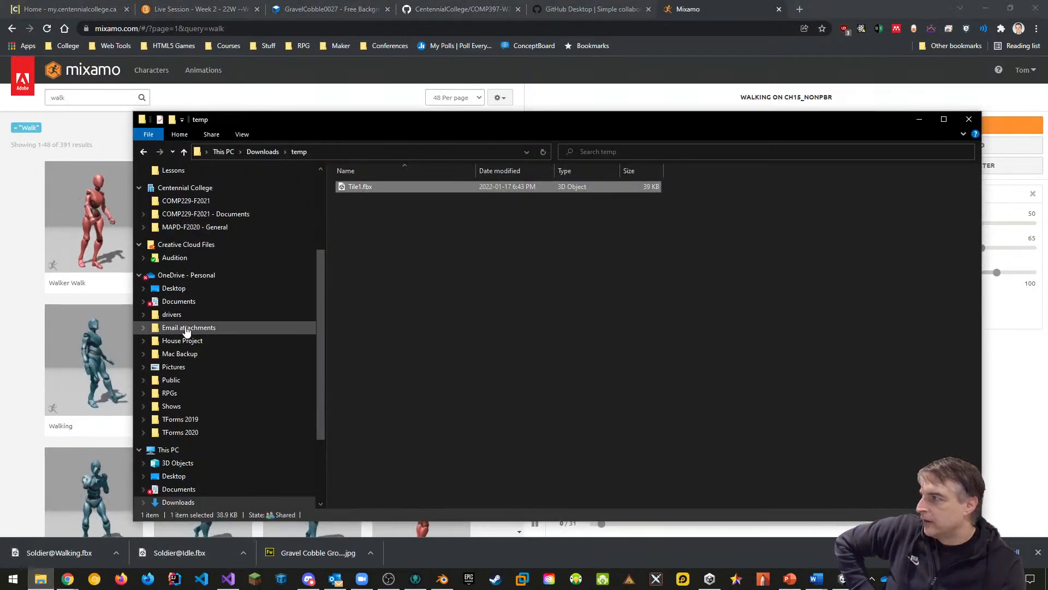
pyautogui.scroll(4, 207, 311)
pyautogui.click(178, 231)
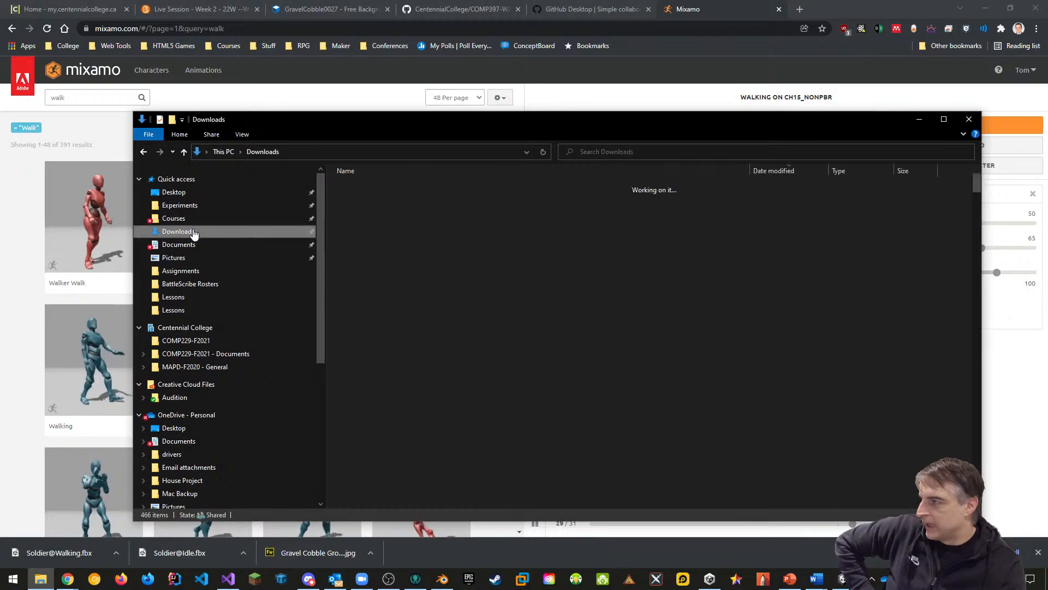
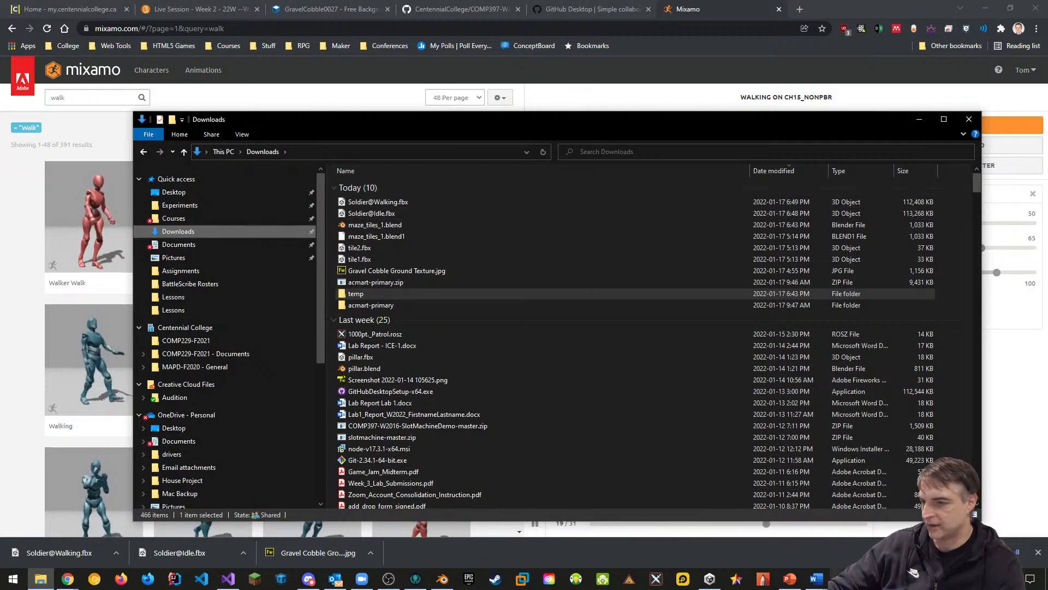
# Step: Switch to Unity, close the COMP397-W2022-Week2 project, and apply the custom saved 3D layout to the MixamoDemo project
pyautogui.click(843, 579)
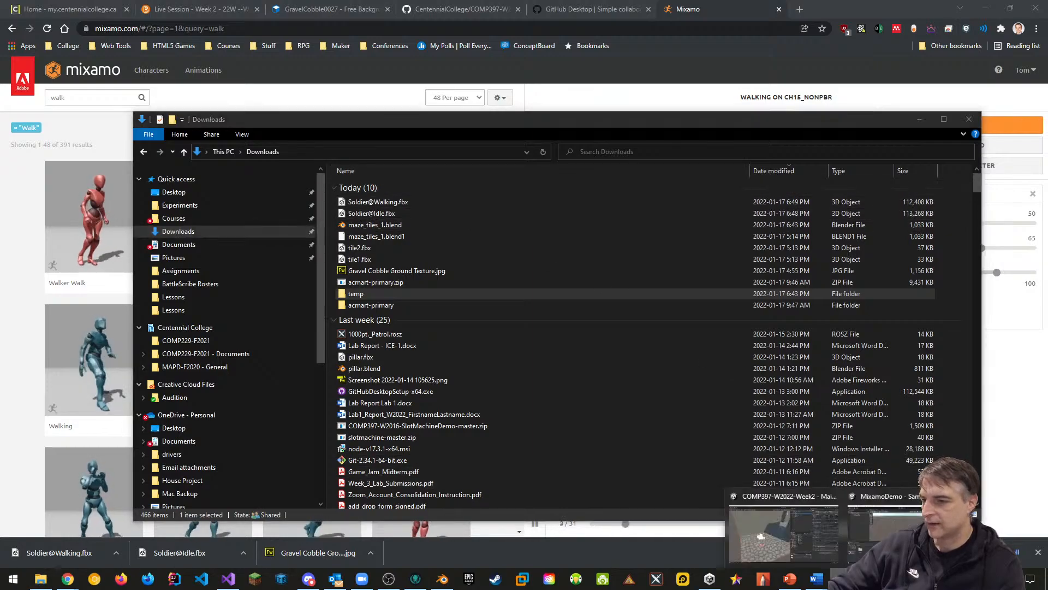
pyautogui.click(799, 522)
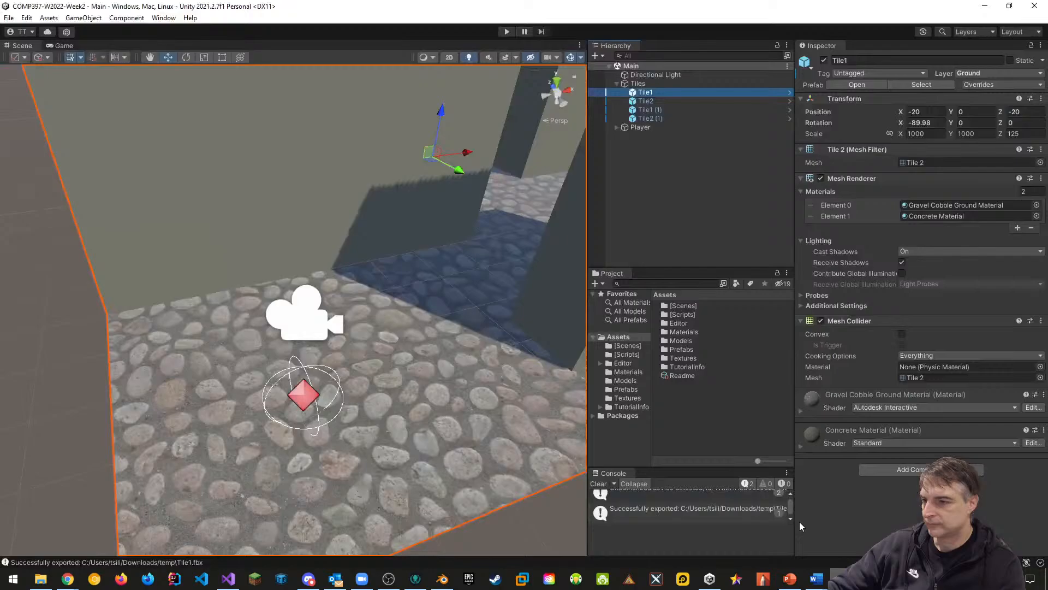
pyautogui.click(1041, 7)
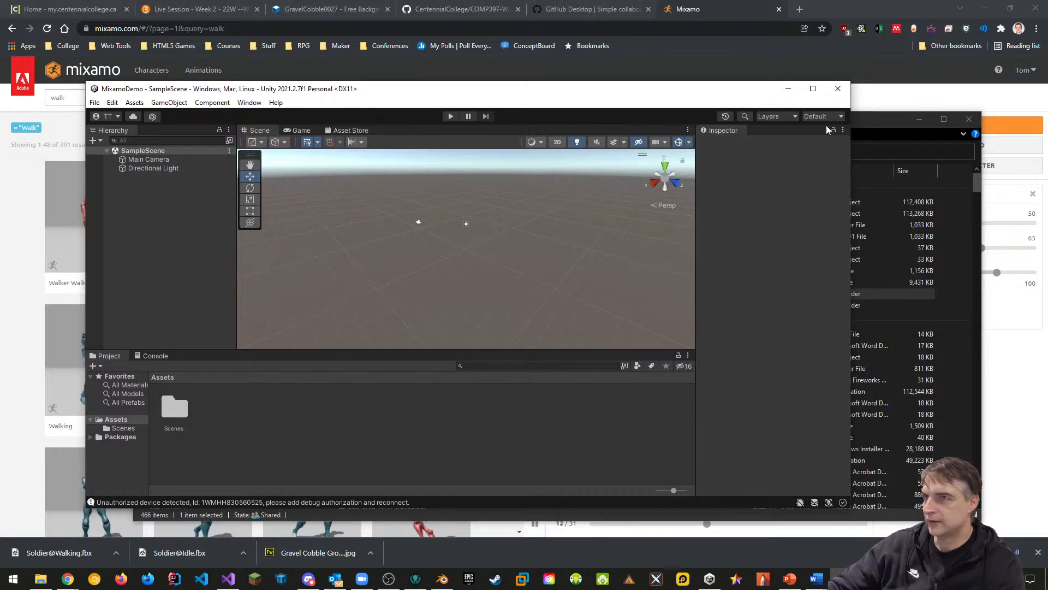
pyautogui.click(825, 116)
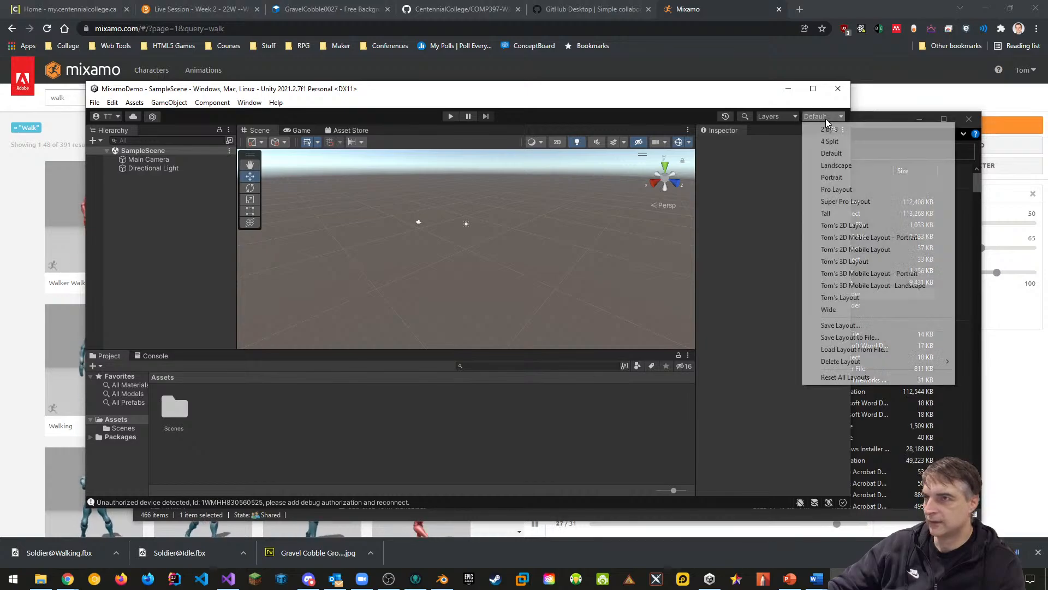
pyautogui.click(858, 263)
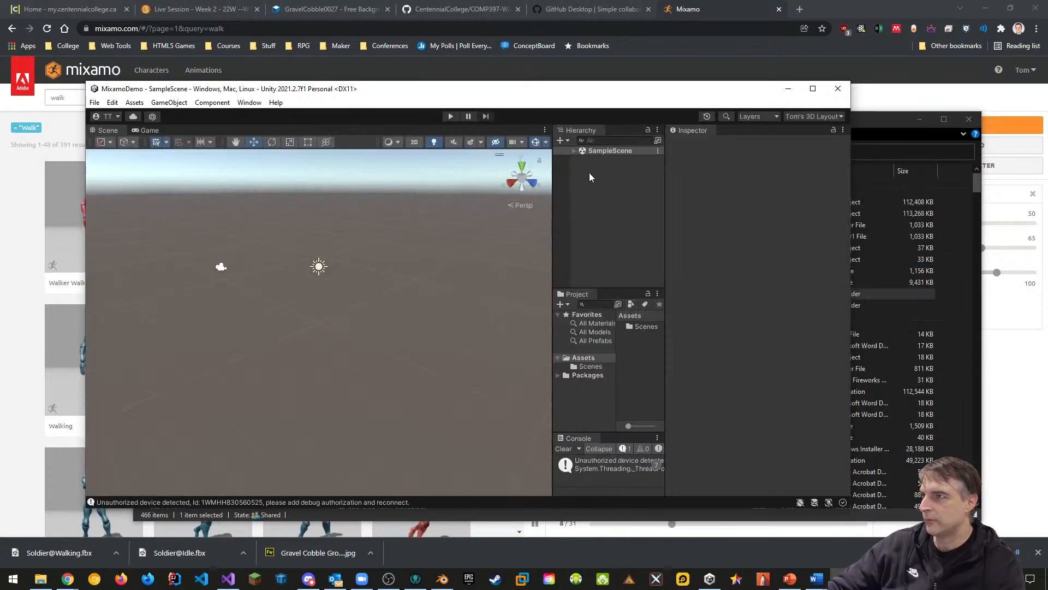
# Step: Expand SampleScene, add a 3D Plane at the origin, and maximize the MixamoDemo editor window
pyautogui.click(574, 151)
pyautogui.rightClick(601, 205)
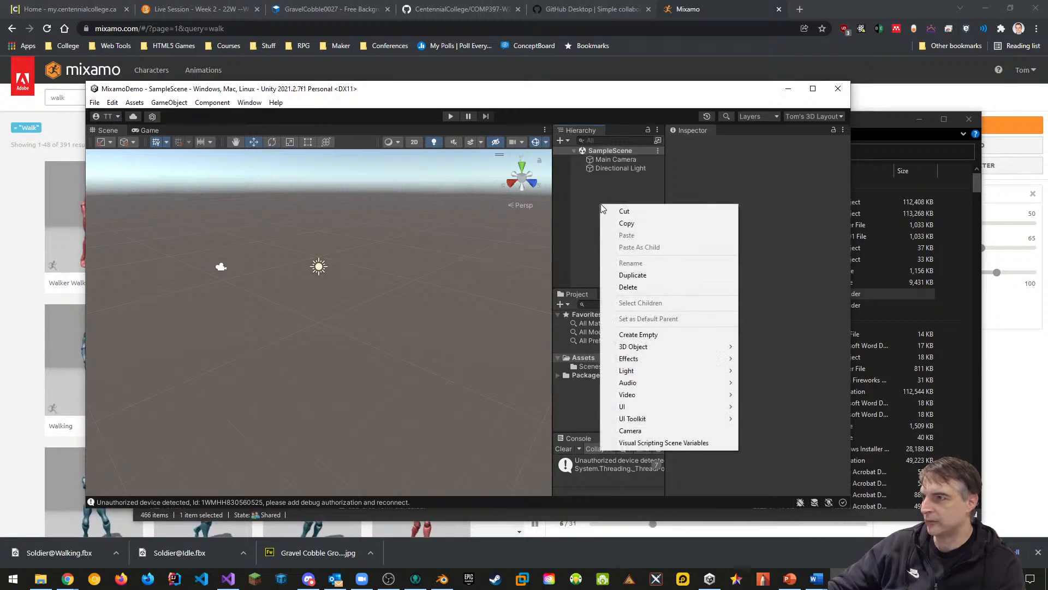
pyautogui.moveTo(683, 347)
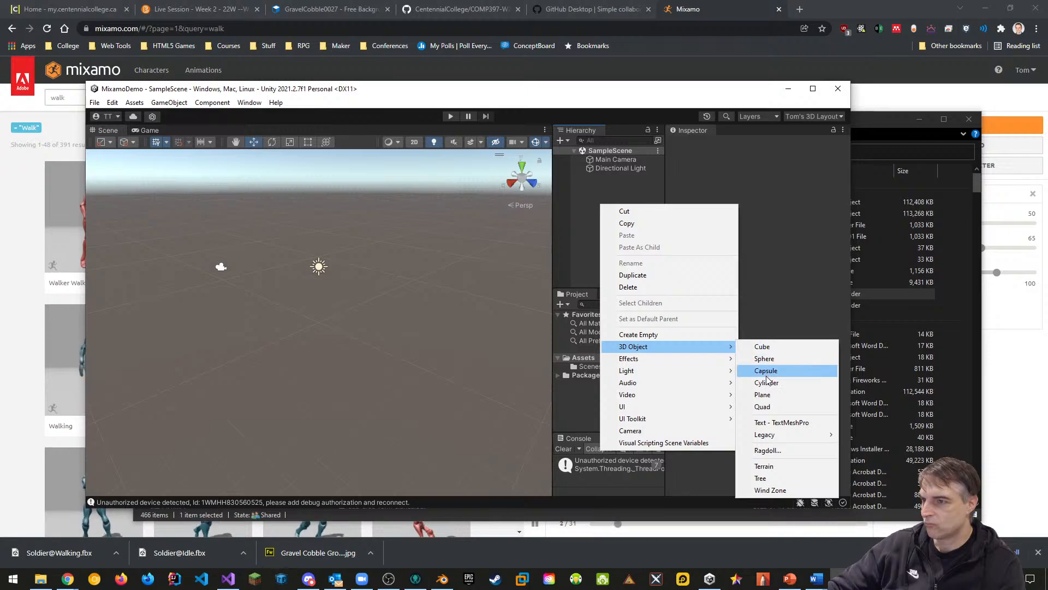
pyautogui.click(763, 394)
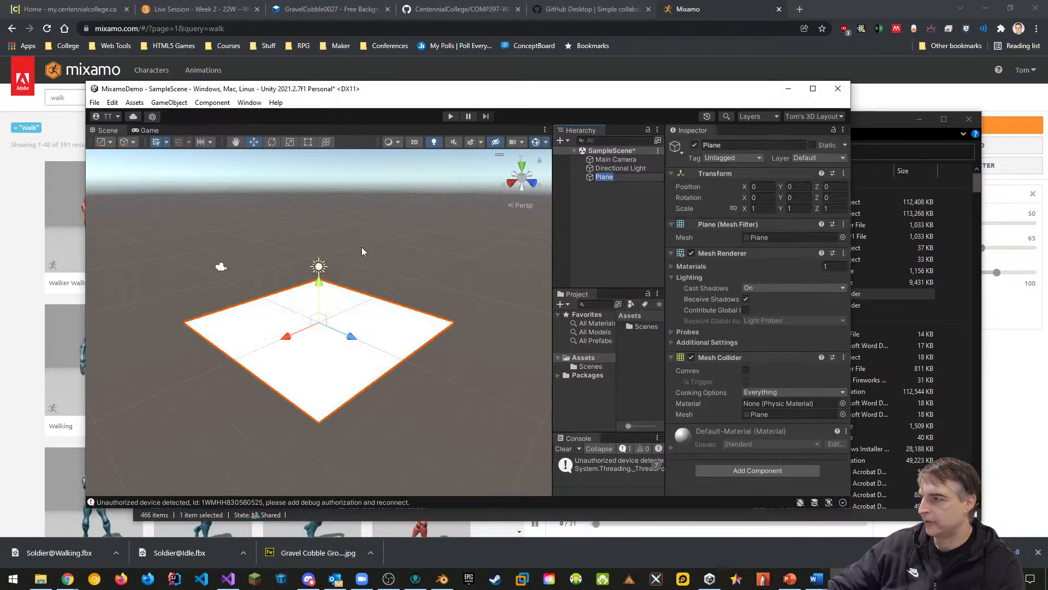
pyautogui.click(812, 88)
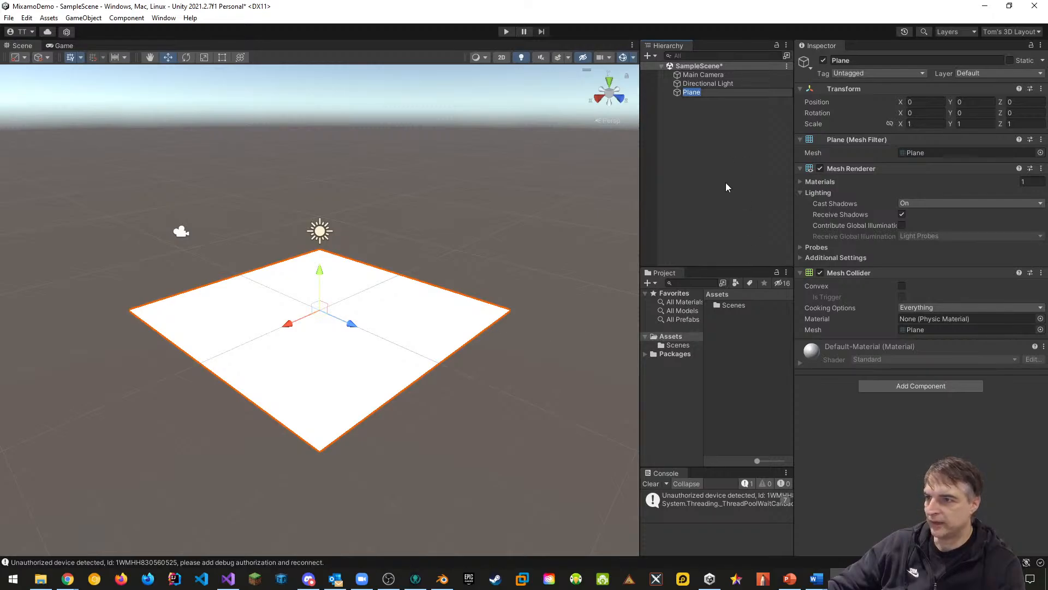
# Step: Create a folder named Models in the project's Assets and open it
pyautogui.click(755, 391)
pyautogui.rightClick(731, 345)
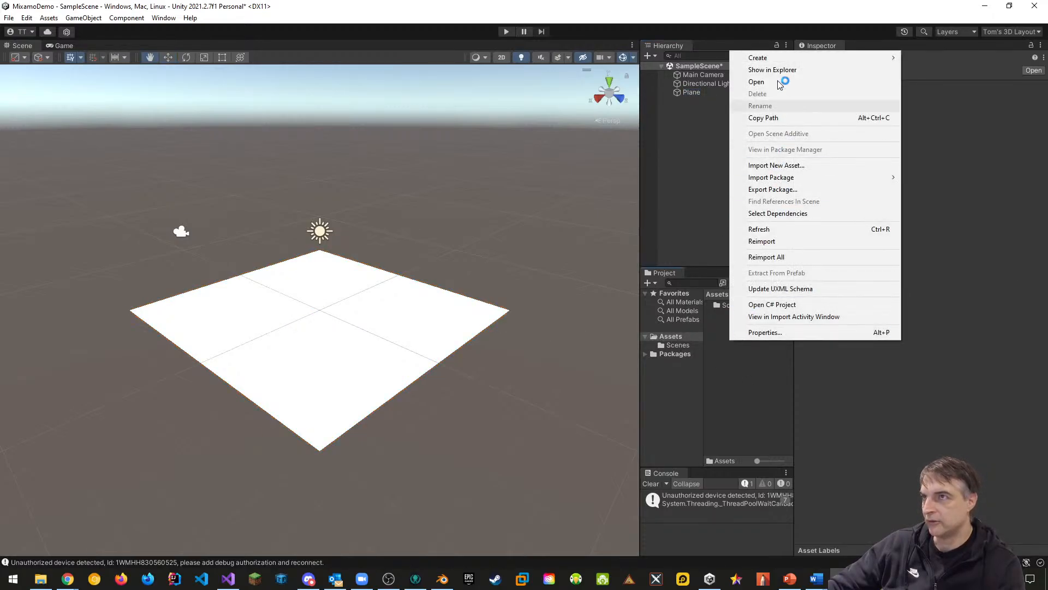
pyautogui.moveTo(771, 62)
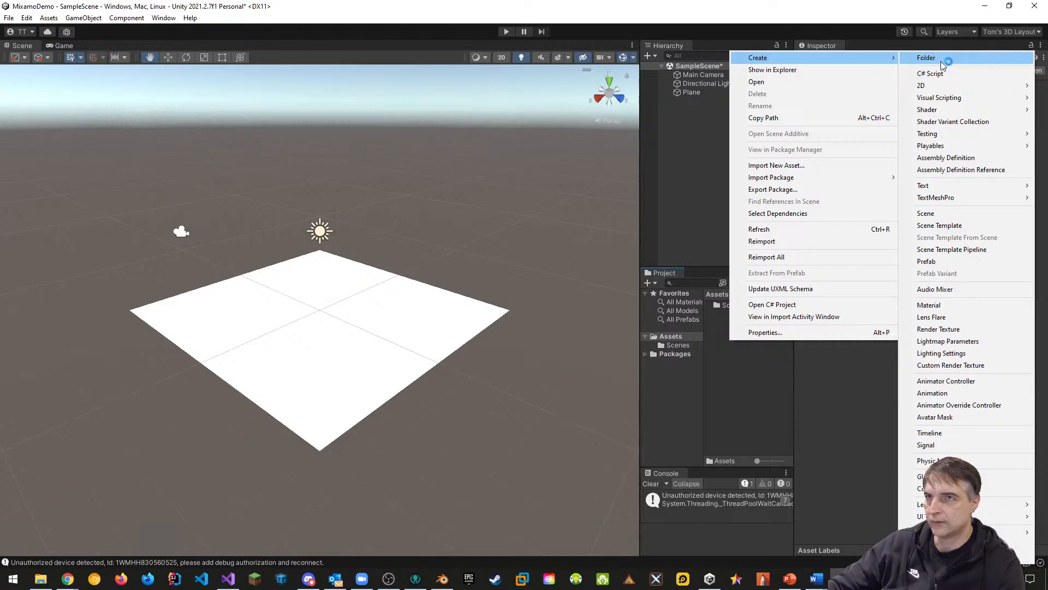
pyautogui.click(943, 58)
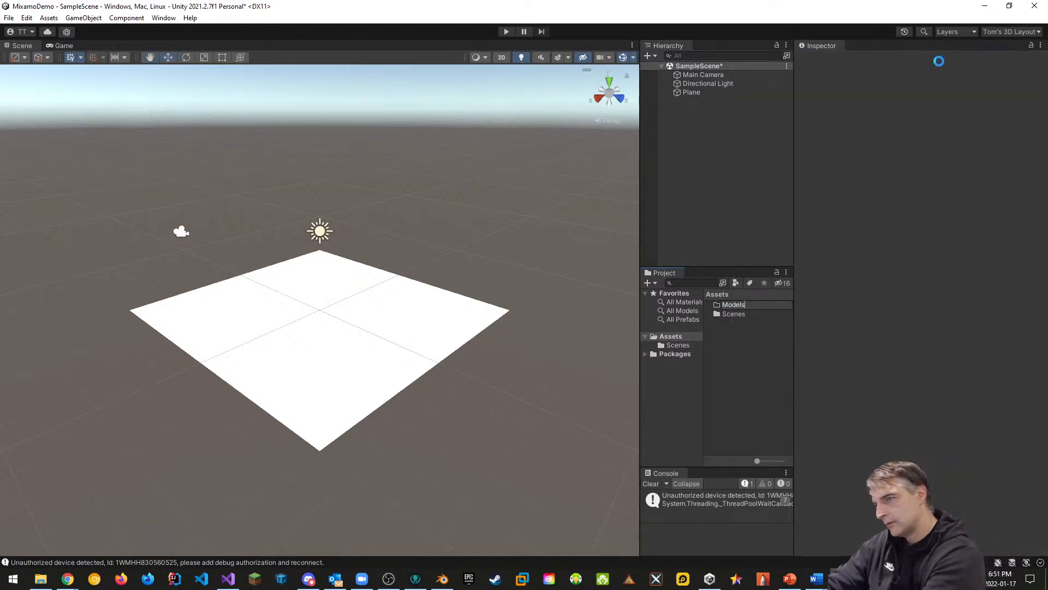
pyautogui.write('Models')
pyautogui.press('Return')
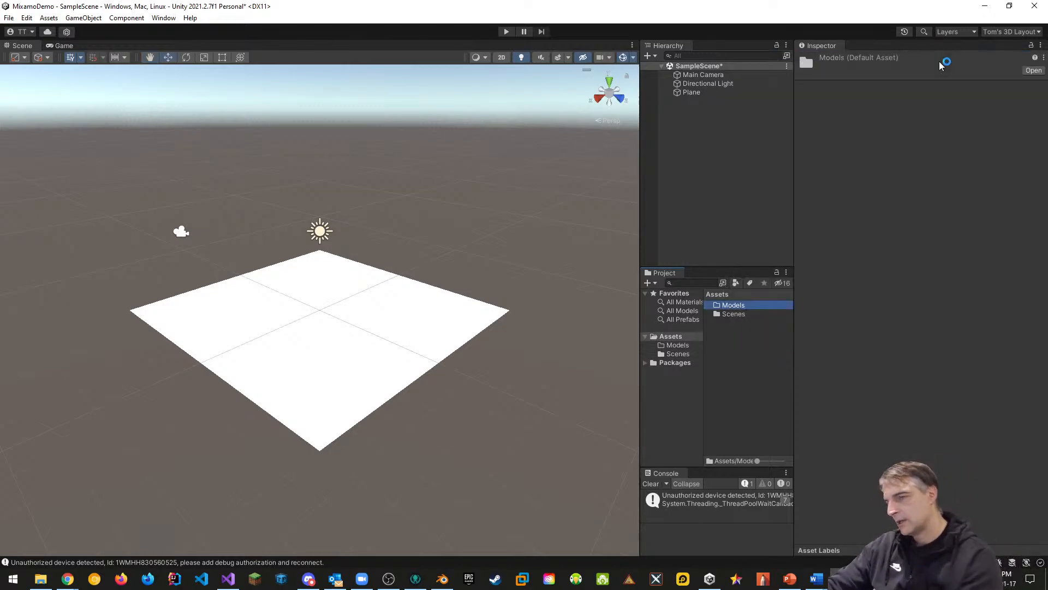
pyautogui.doubleClick(740, 307)
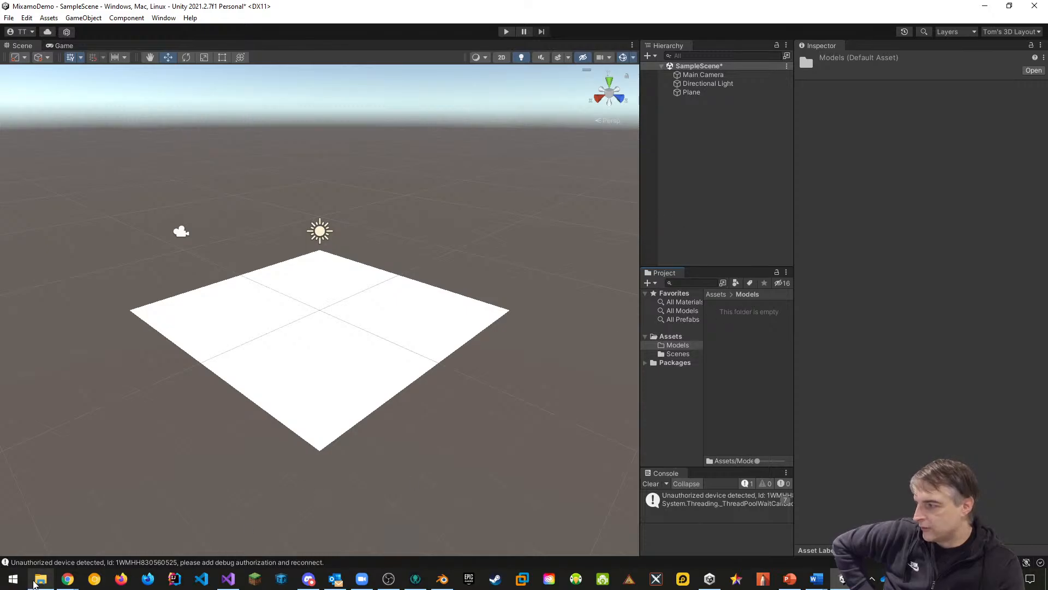
pyautogui.click(34, 584)
pyautogui.moveTo(310, 124); pyautogui.dragTo(952, 188)
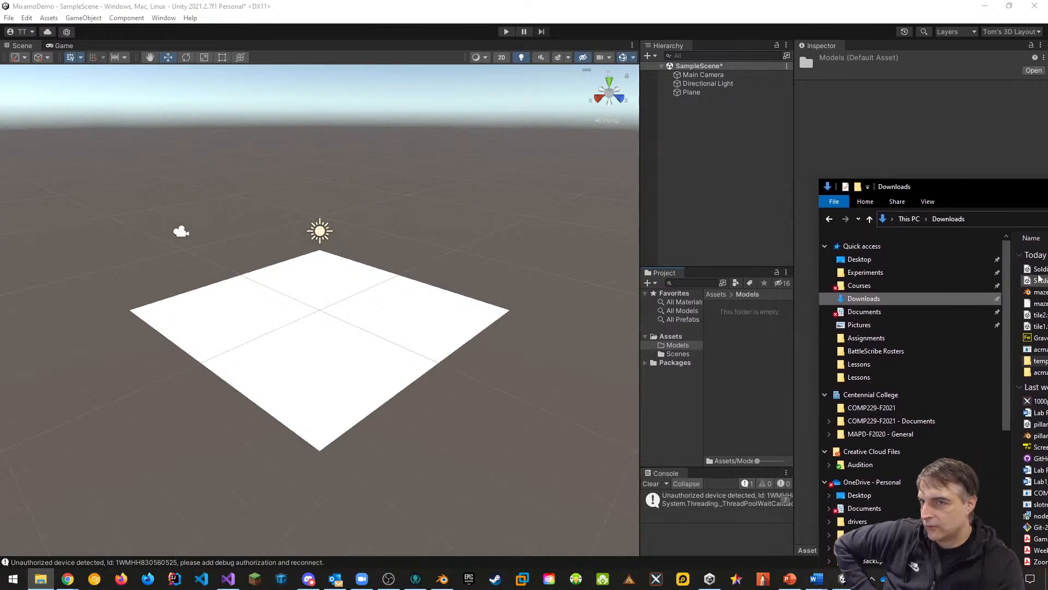
pyautogui.moveTo(1036, 269); pyautogui.dragTo(738, 318)
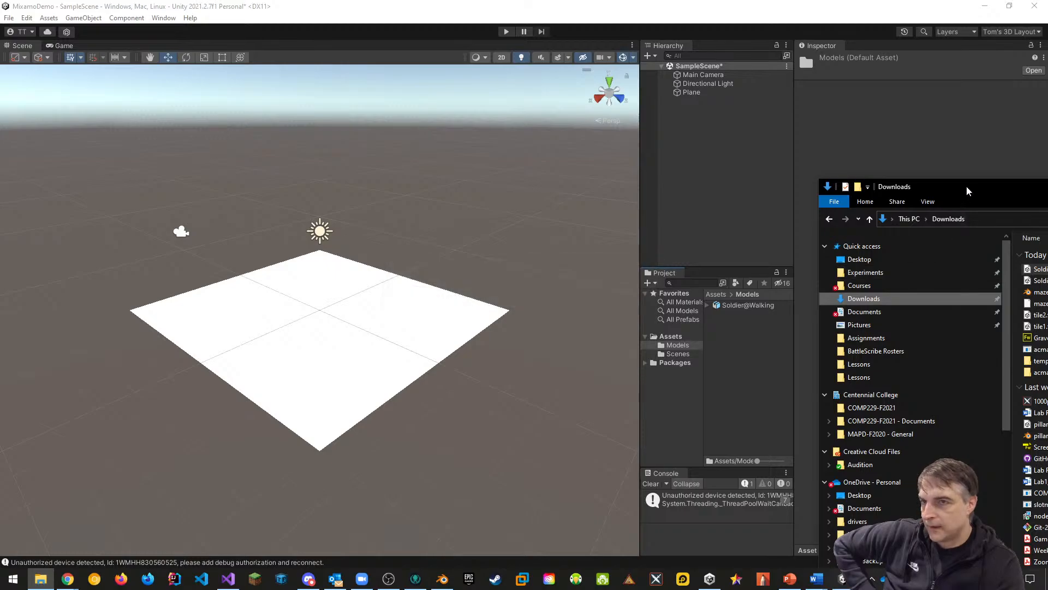
pyautogui.moveTo(967, 190); pyautogui.dragTo(952, 155)
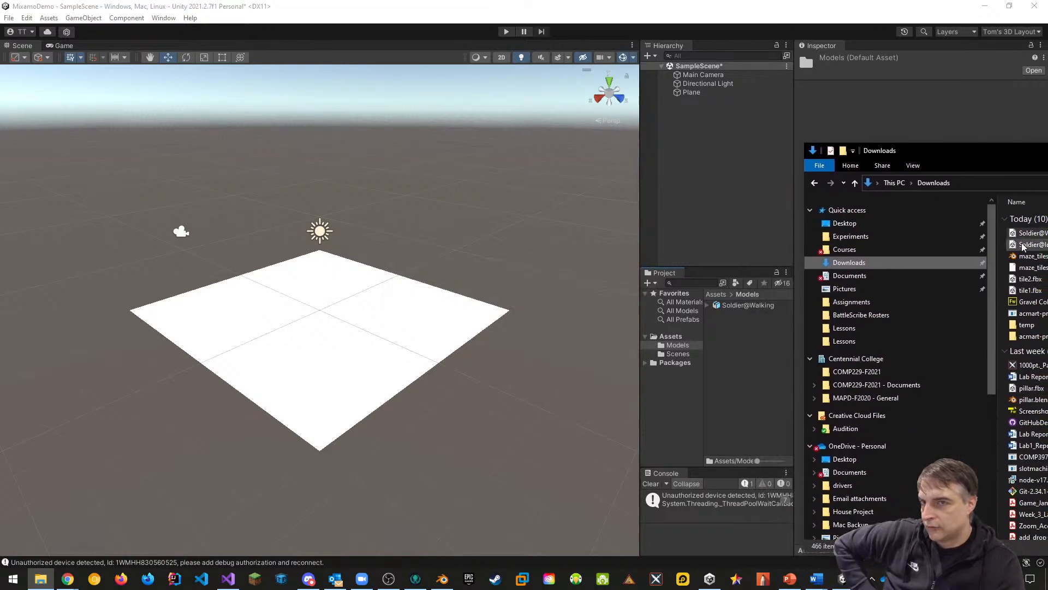
pyautogui.moveTo(1023, 246); pyautogui.dragTo(695, 332)
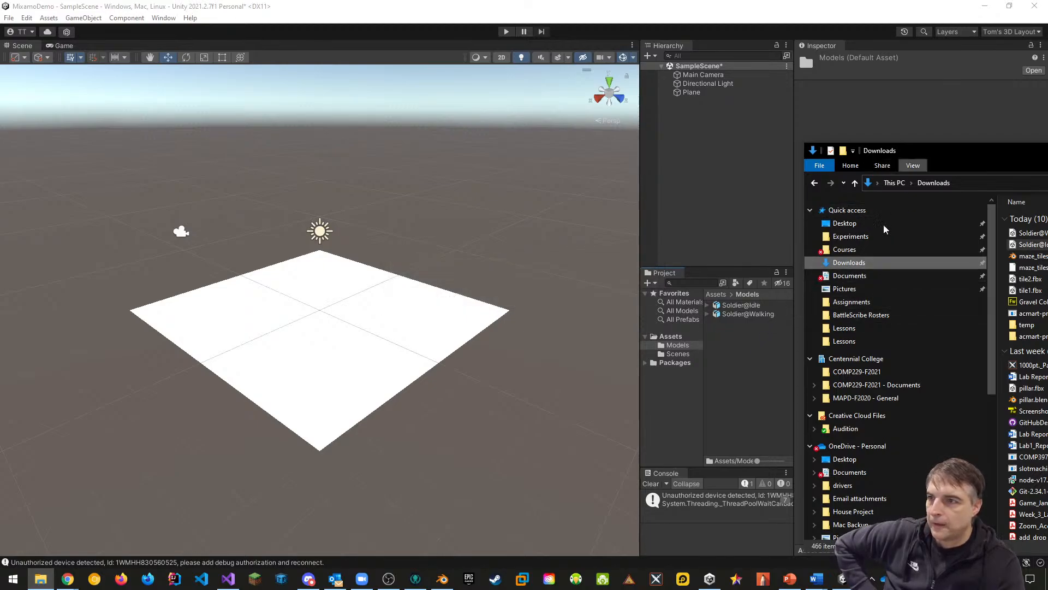
# Step: Select the Soldier@Idle model, expand its preview, and rotate it to examine the character's materials
pyautogui.click(760, 337)
pyautogui.click(745, 307)
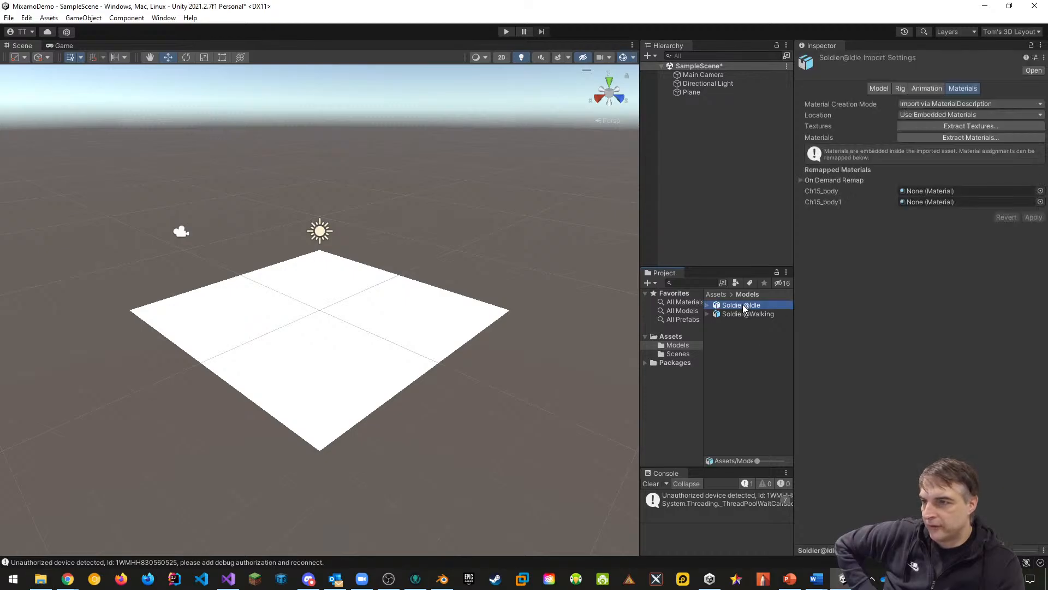
pyautogui.moveTo(818, 550); pyautogui.dragTo(819, 265)
pyautogui.moveTo(876, 375); pyautogui.dragTo(782, 369)
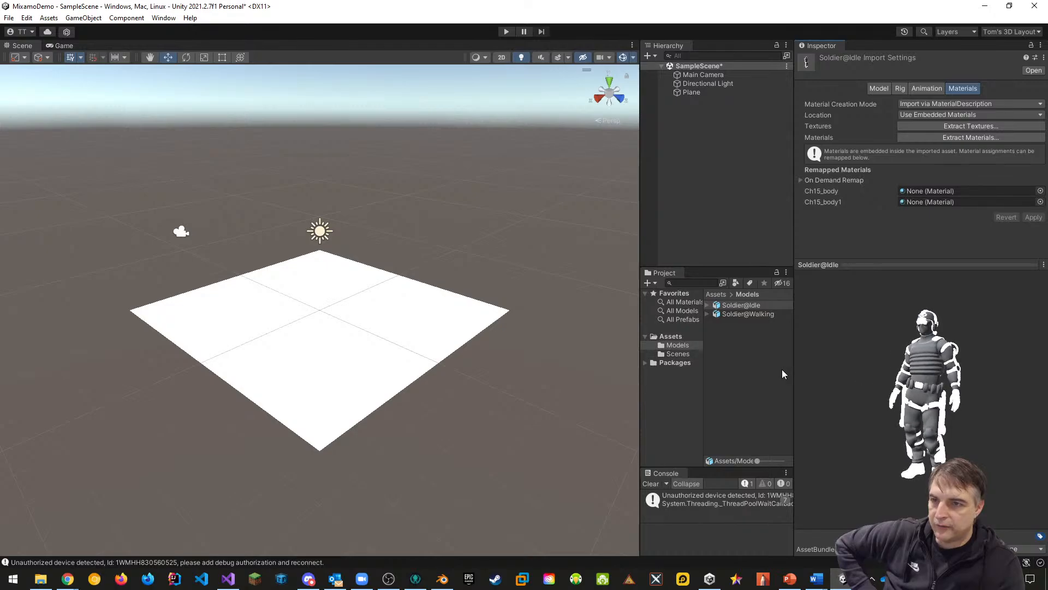
pyautogui.moveTo(901, 392); pyautogui.dragTo(912, 362)
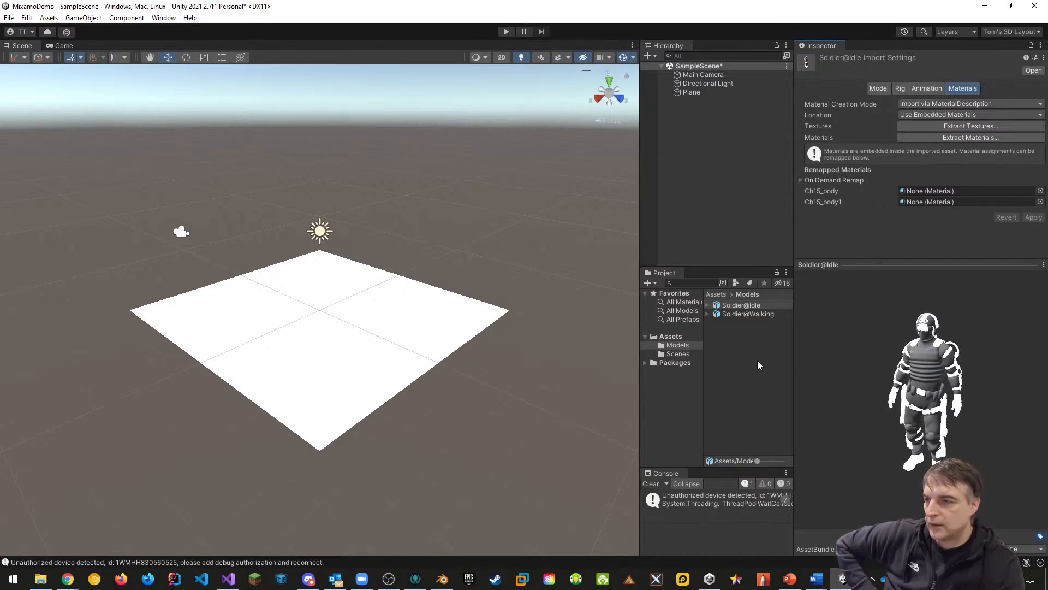
# Step: Create a folder named Materials in the project's root Assets folder
pyautogui.click(669, 337)
pyautogui.rightClick(730, 357)
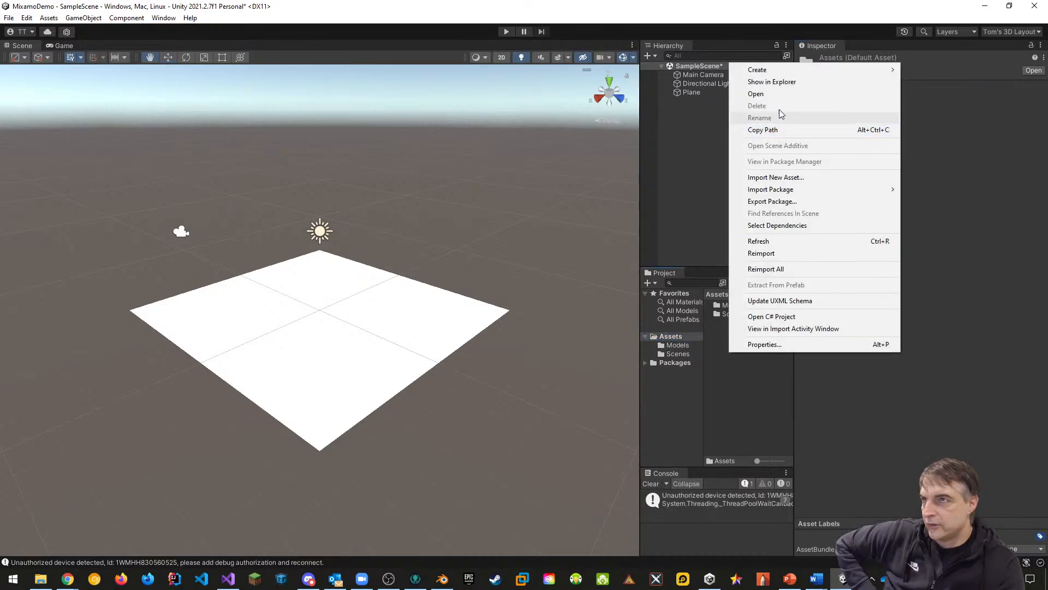
pyautogui.moveTo(756, 74)
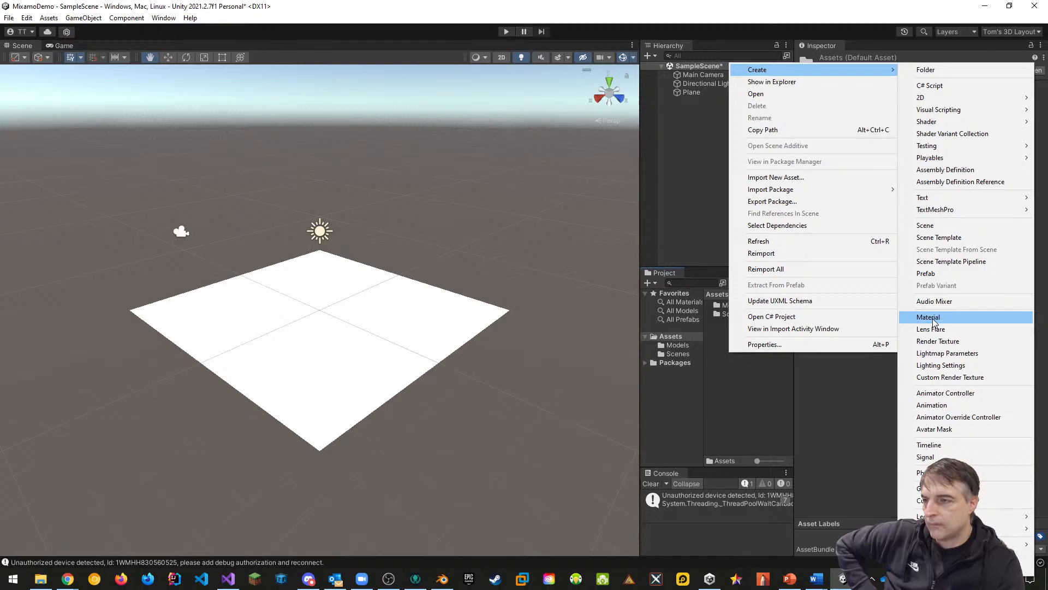
pyautogui.click(926, 70)
pyautogui.write('M')
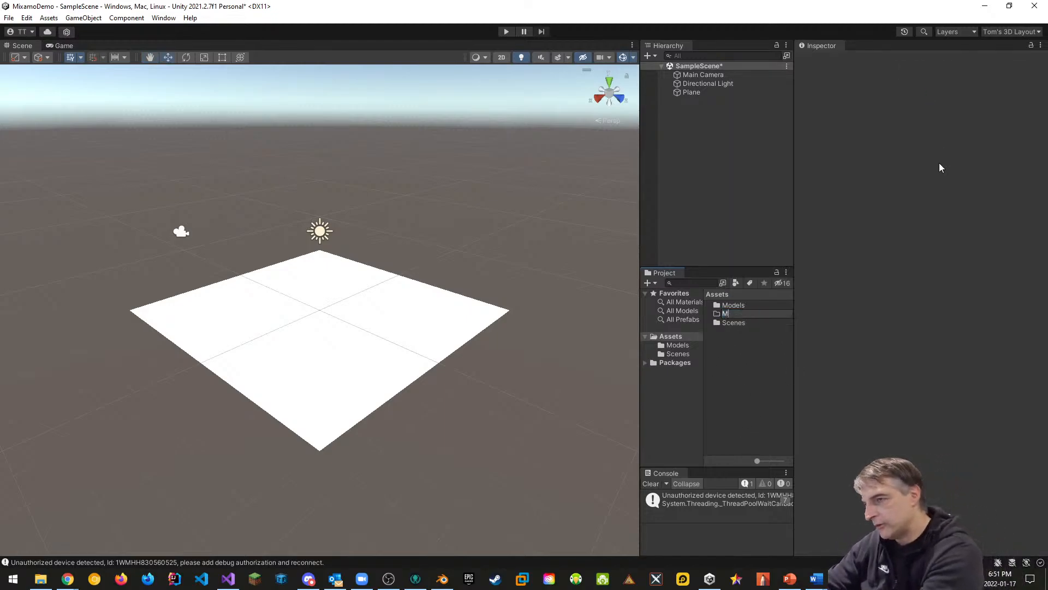
pyautogui.write('aterials')
pyautogui.press('Return')
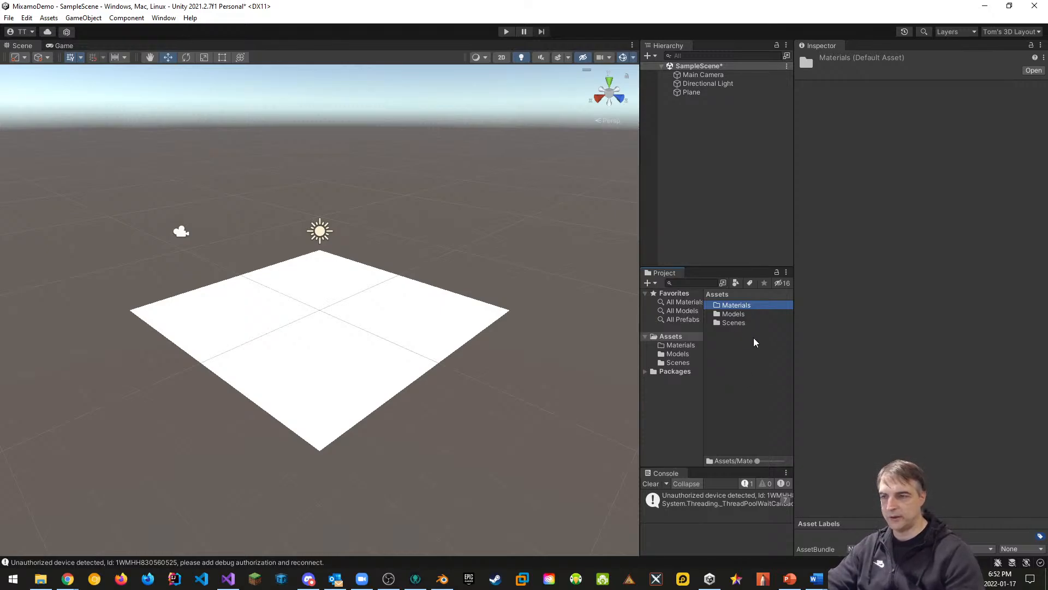
pyautogui.click(735, 367)
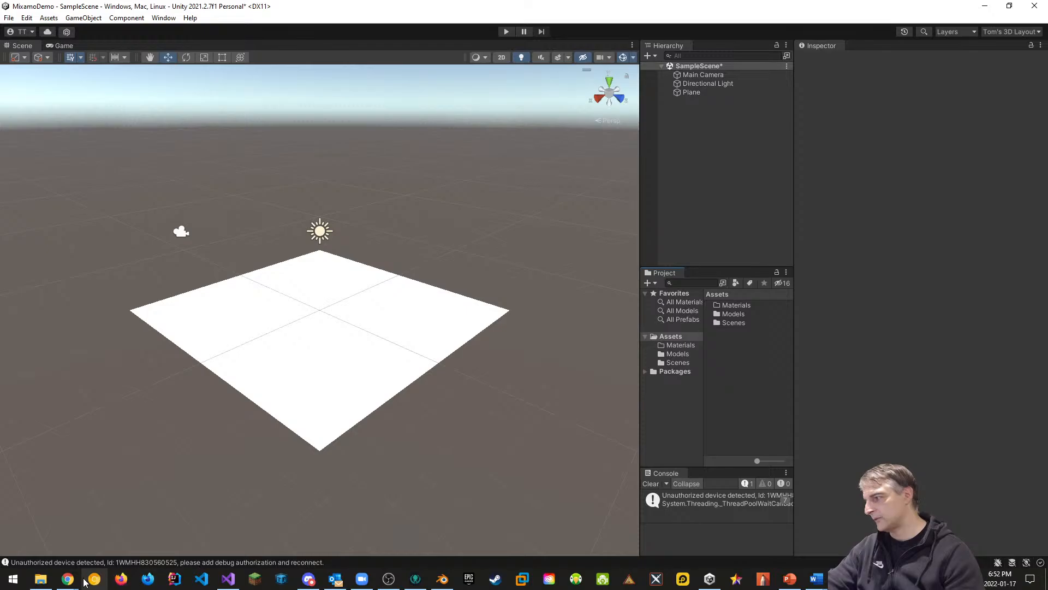
# Step: Switch to Mixamo in Chrome, search the animations for "t pose", and apply the T-Pose animation to the soldier
pyautogui.click(67, 578)
pyautogui.click(57, 525)
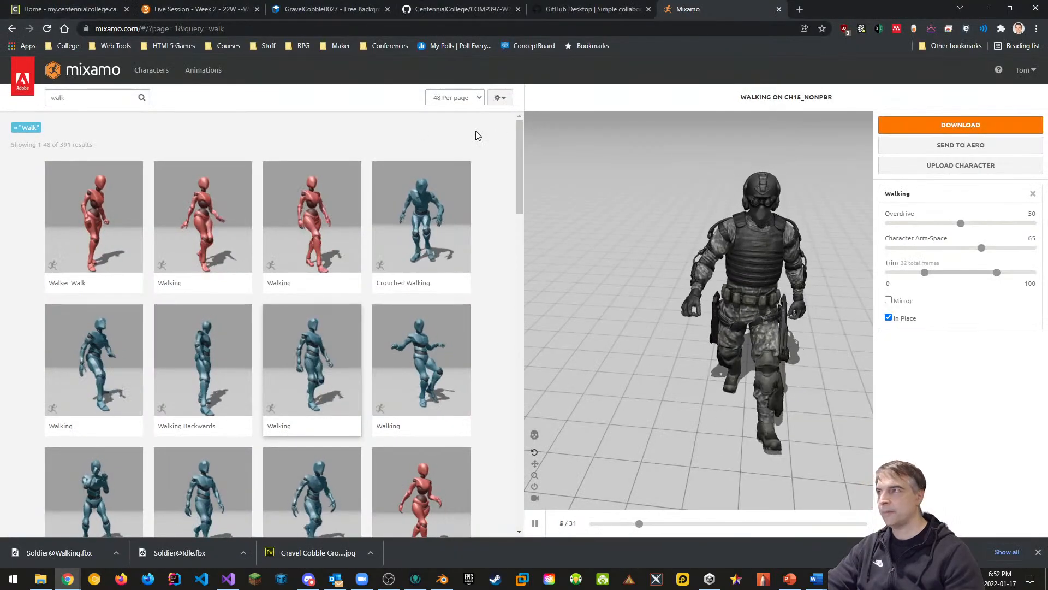
pyautogui.click(113, 97)
pyautogui.moveTo(112, 97); pyautogui.dragTo(8, 92)
pyautogui.write('t')
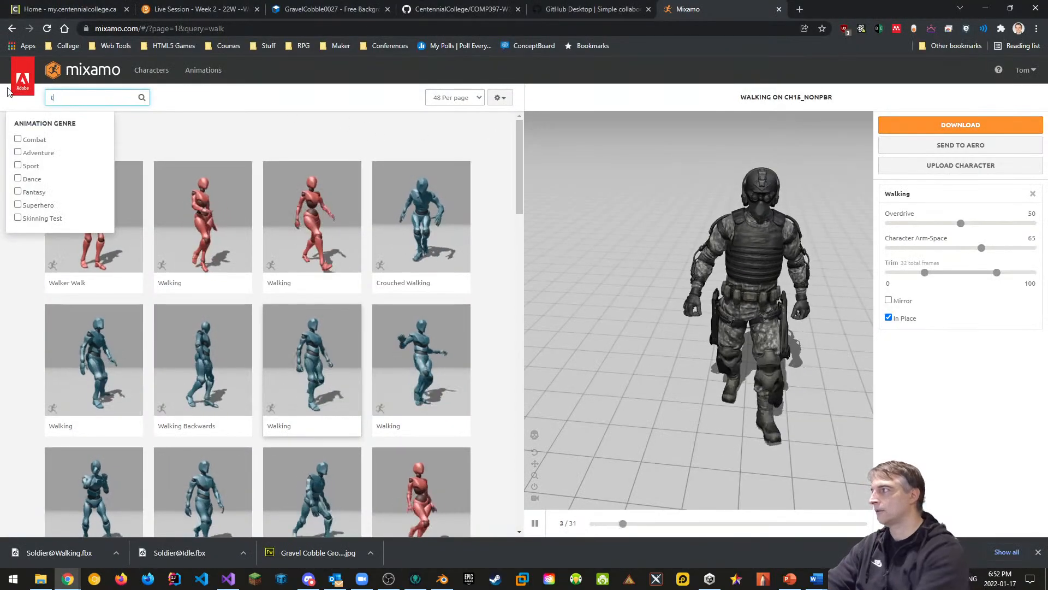
pyautogui.write(' pose')
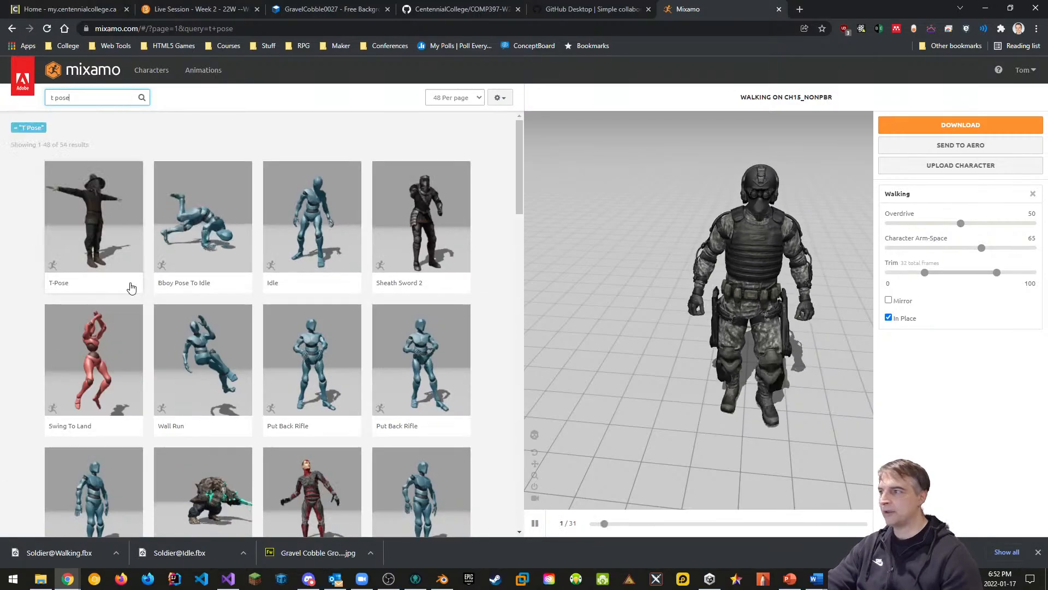
pyautogui.click(131, 284)
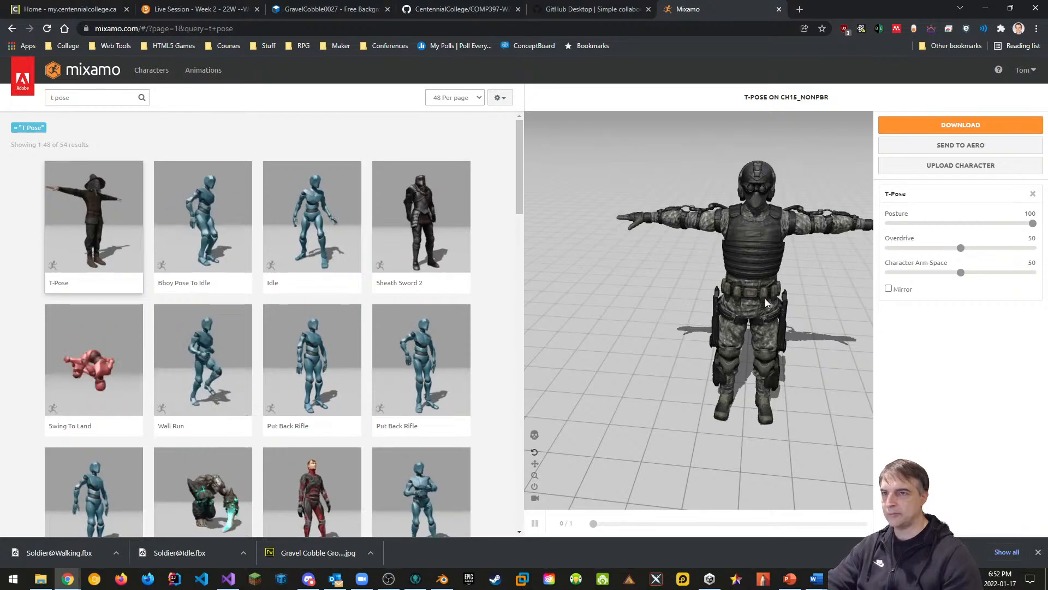
# Step: Download the T-Pose soldier as FBX for Unity with skin, 30 frames per second and uniform keyframe reduction
pyautogui.click(951, 126)
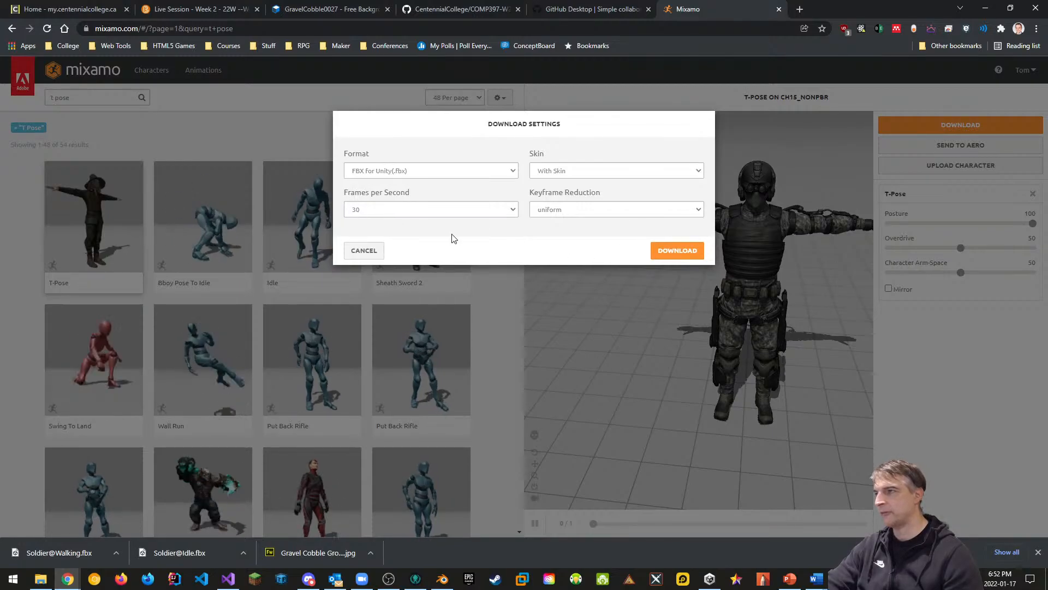
pyautogui.click(583, 211)
pyautogui.click(585, 213)
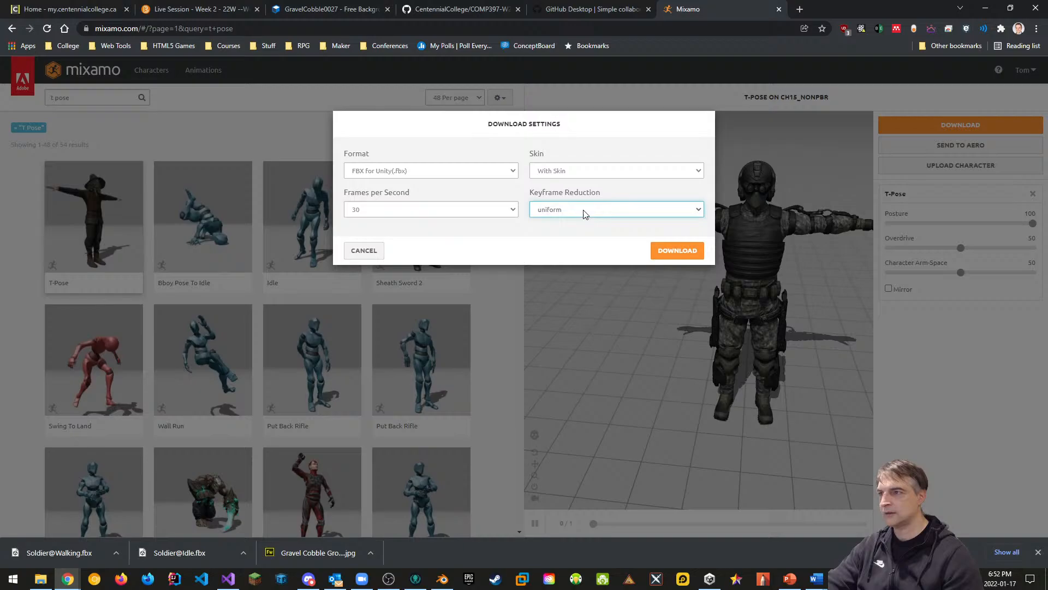
pyautogui.click(673, 251)
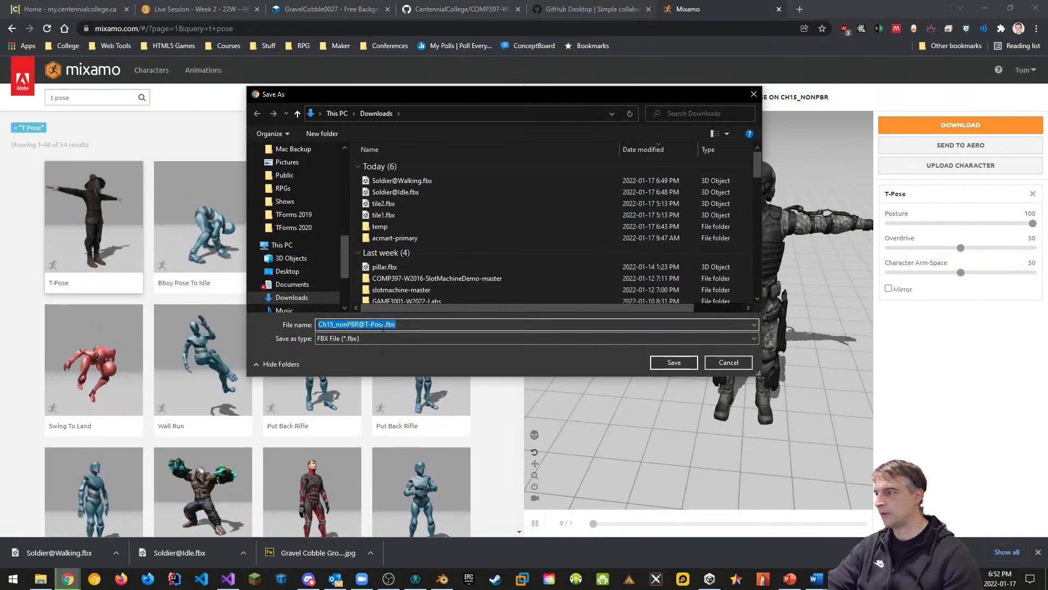
pyautogui.click(355, 324)
pyautogui.moveTo(356, 325); pyautogui.dragTo(264, 327)
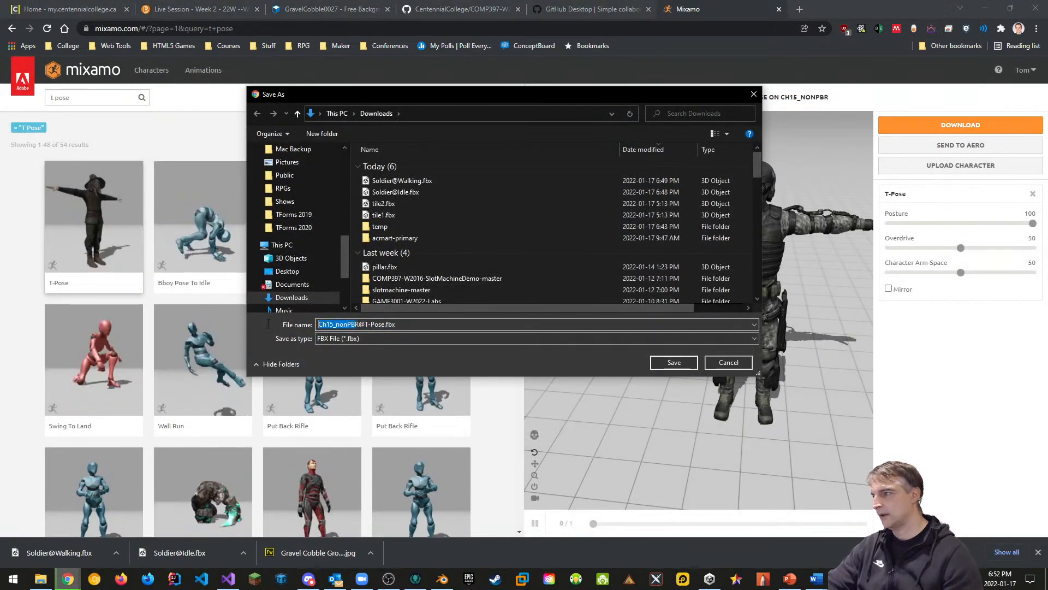
pyautogui.press('BackSpace')
pyautogui.write('solider')
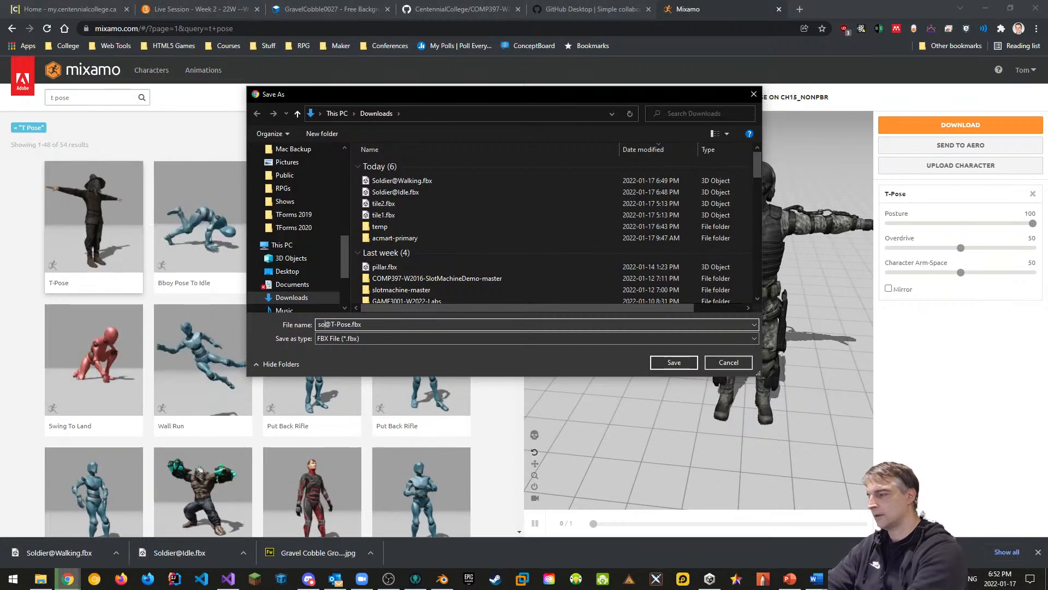
pyautogui.press('BackSpace')
pyautogui.press('BackSpace')
pyautogui.press('BackSpace')
pyautogui.press('BackSpace')
pyautogui.write('dier')
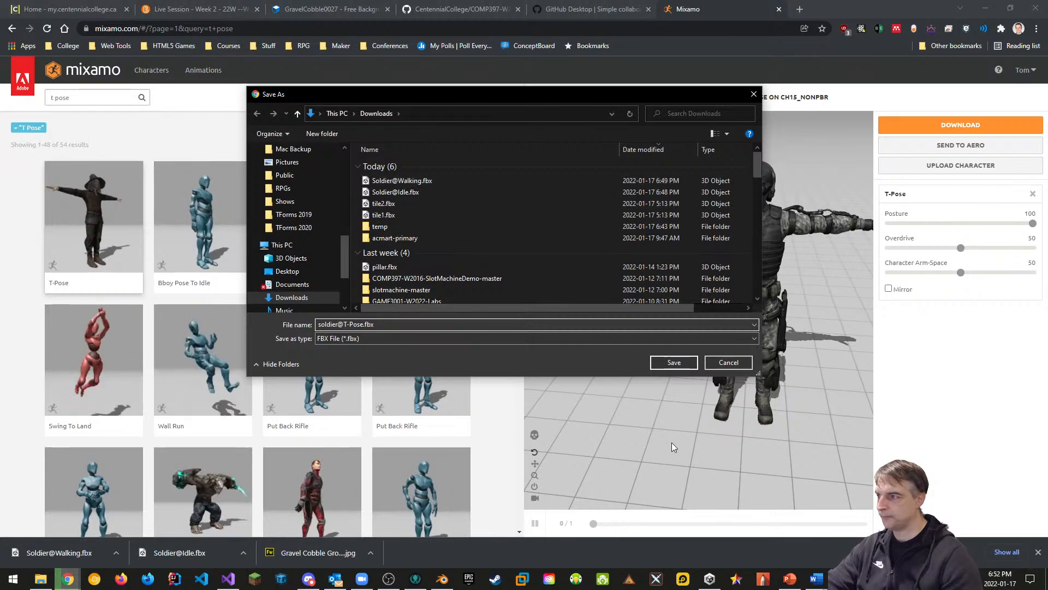
pyautogui.click(674, 362)
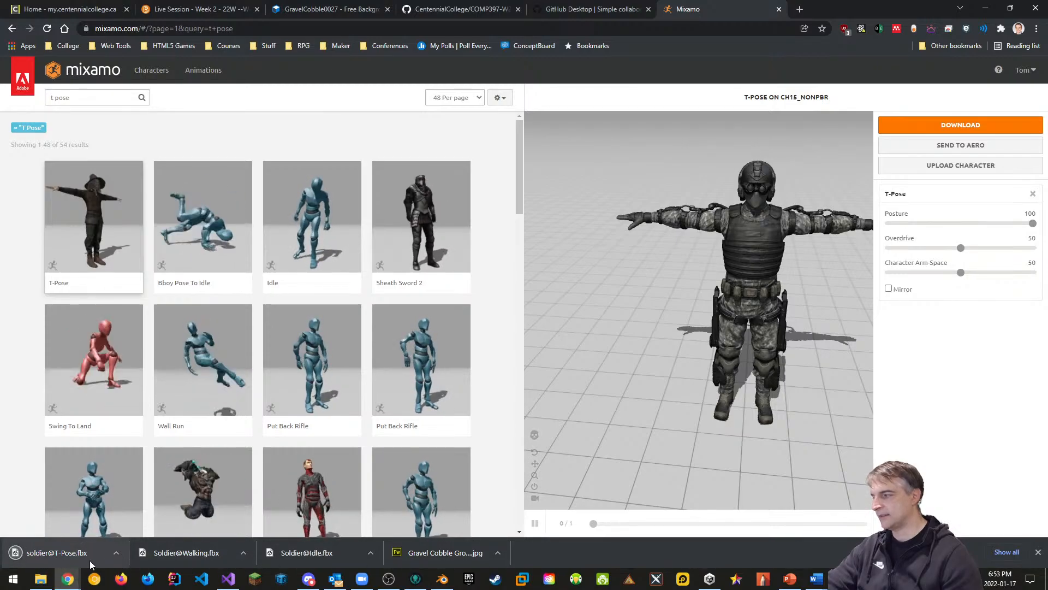
pyautogui.click(985, 9)
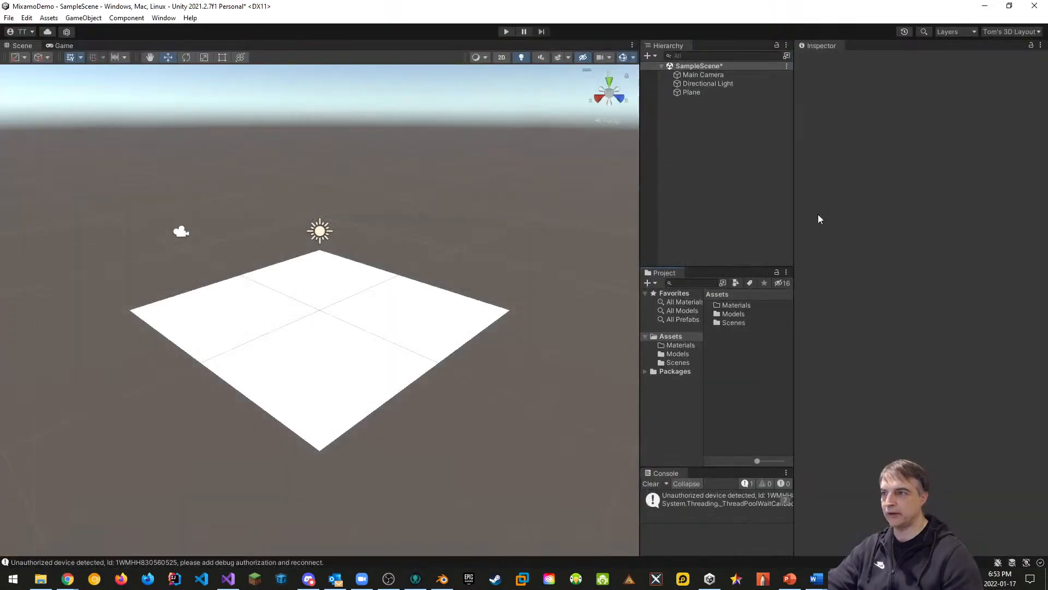
pyautogui.click(40, 579)
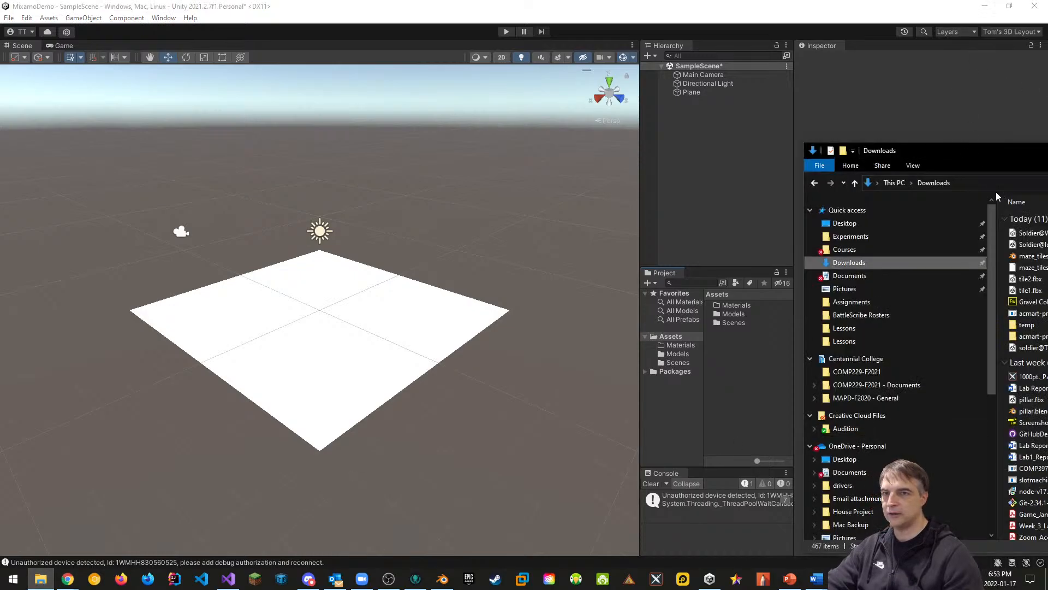
pyautogui.moveTo(1031, 348); pyautogui.dragTo(788, 365)
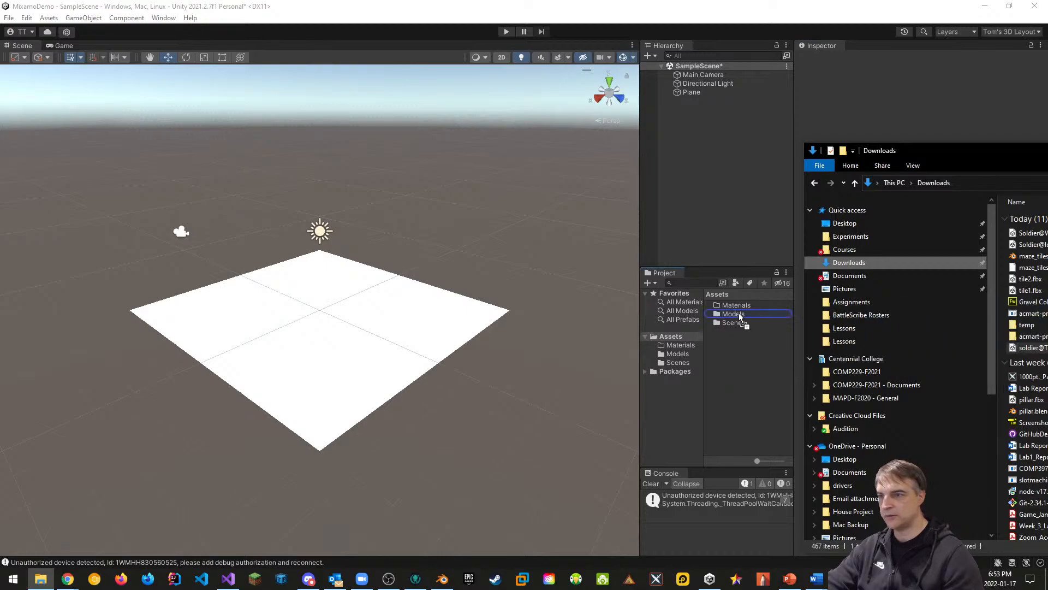
pyautogui.moveTo(740, 316); pyautogui.dragTo(737, 315)
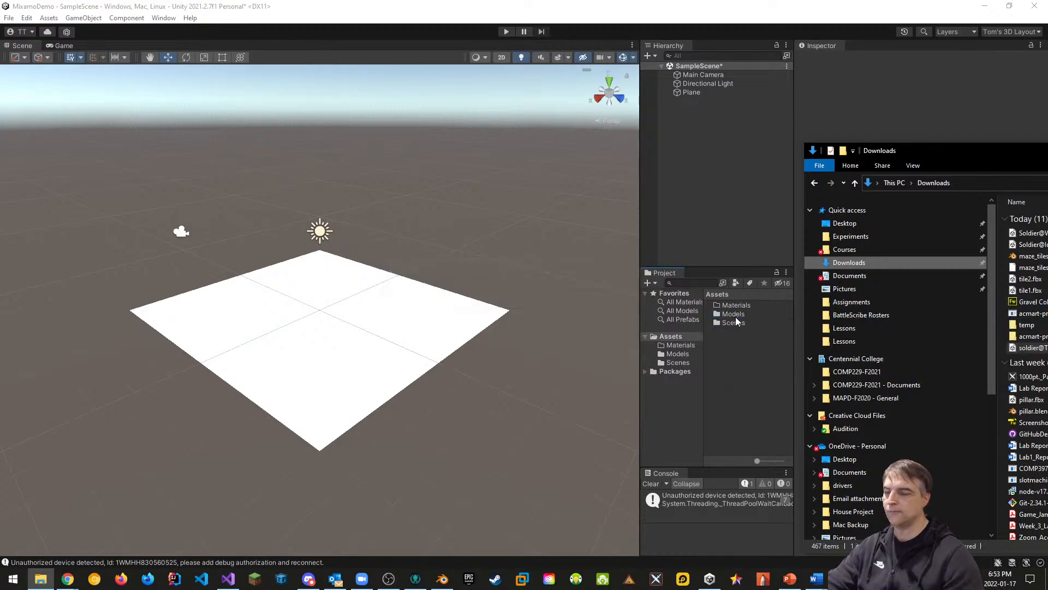
pyautogui.doubleClick(736, 315)
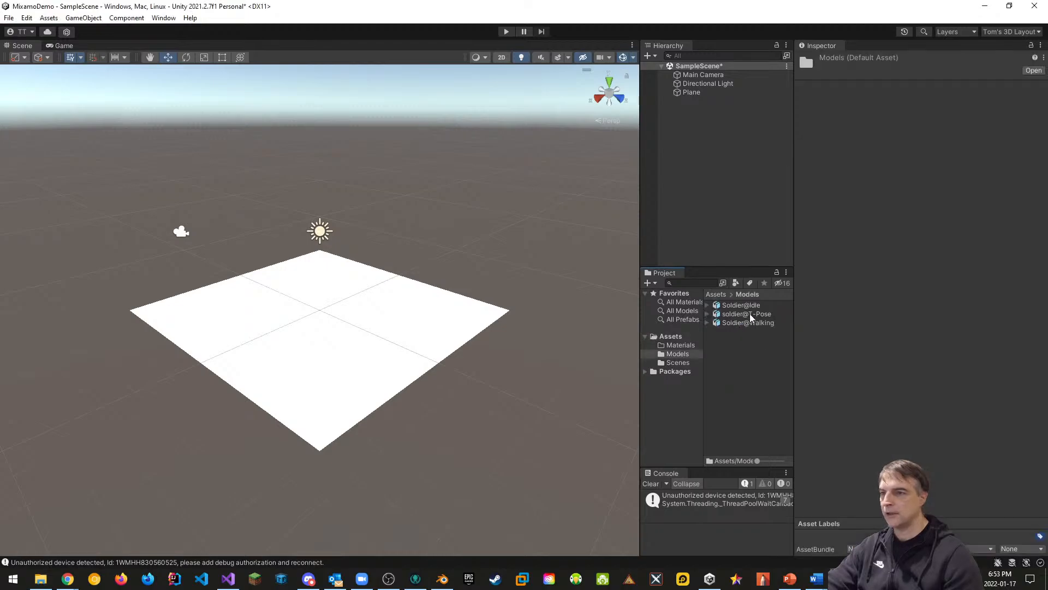
# Step: Enable Read/Write and Generate Lightmap UVs in the soldier@T-Pose model's import settings and apply the changes
pyautogui.click(750, 315)
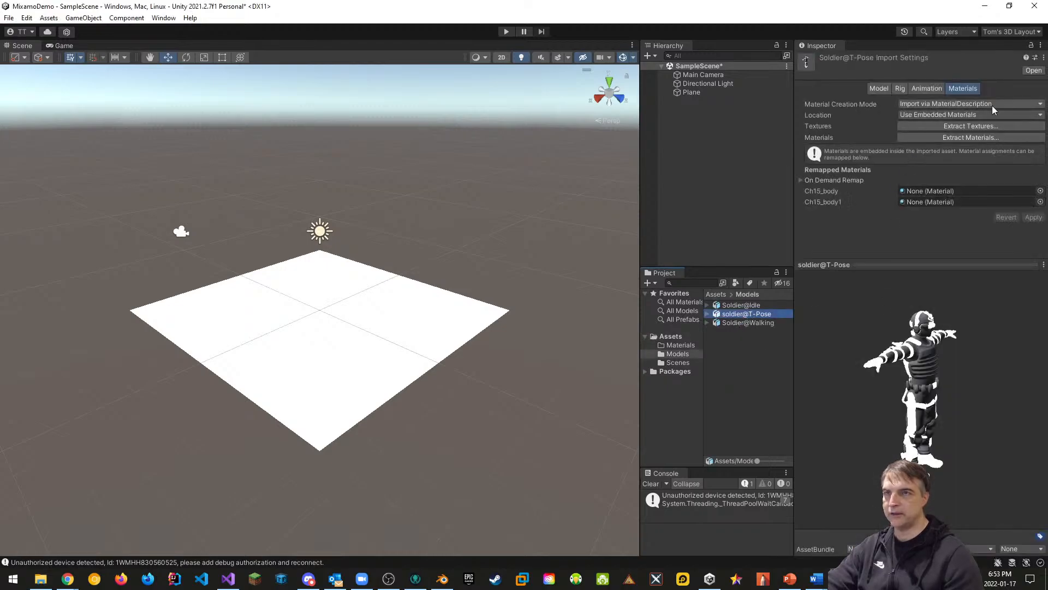
pyautogui.click(875, 89)
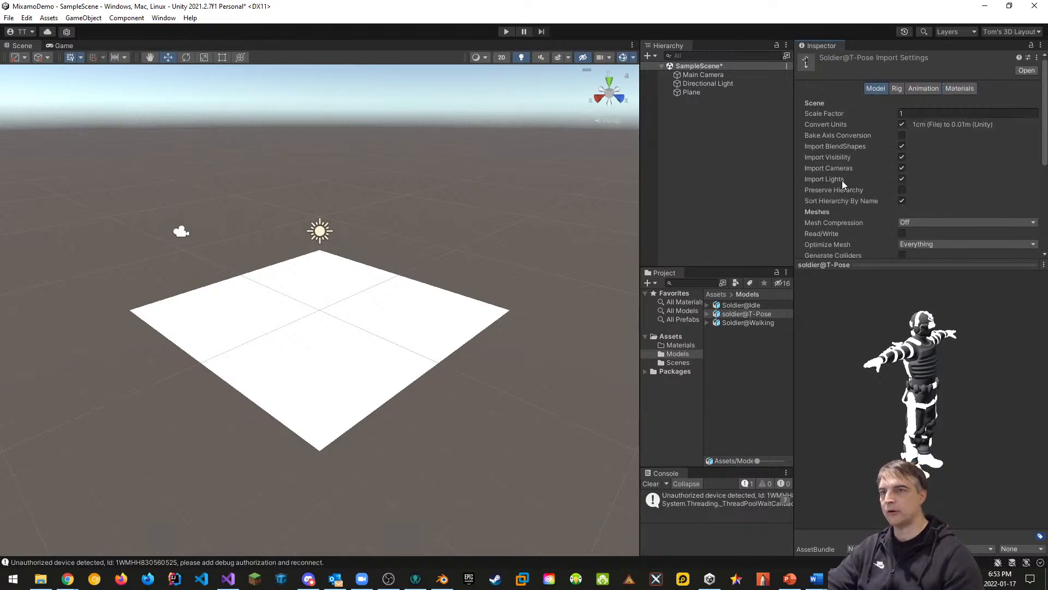
pyautogui.scroll(-3, 841, 180)
pyautogui.click(901, 175)
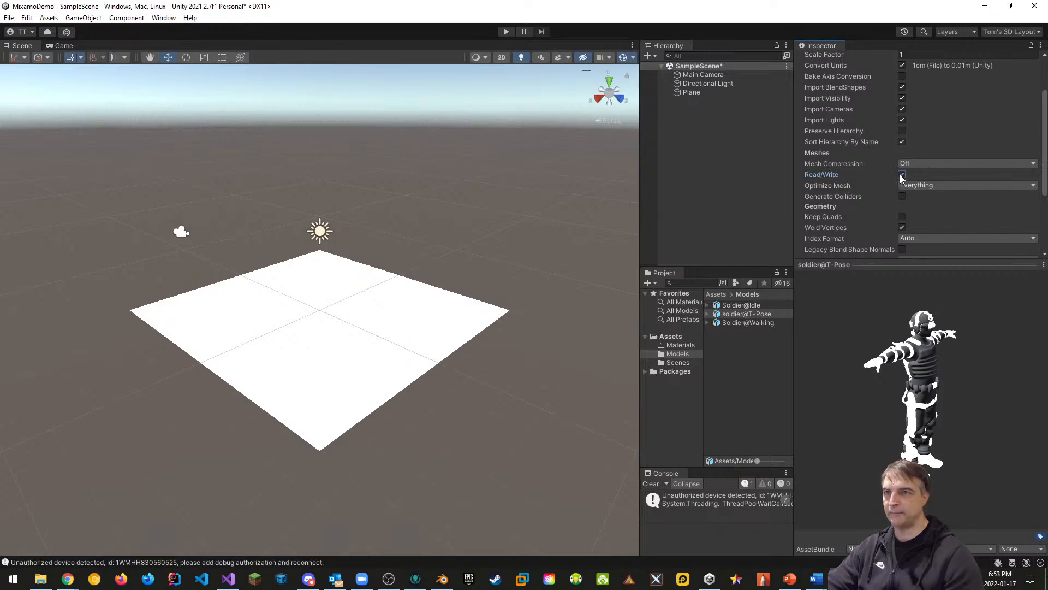
pyautogui.scroll(-3, 849, 188)
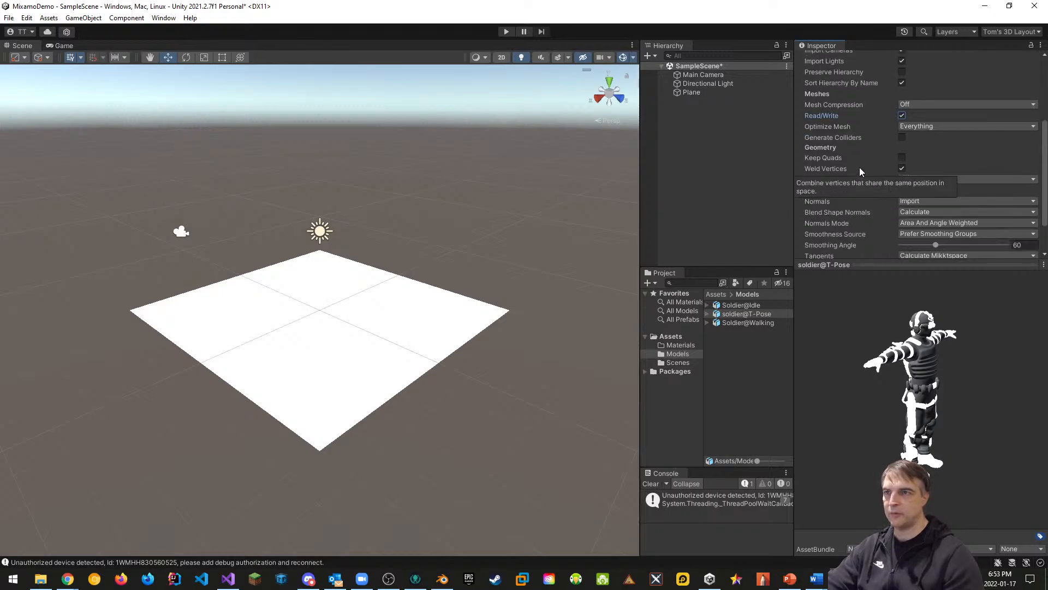
pyautogui.click(902, 137)
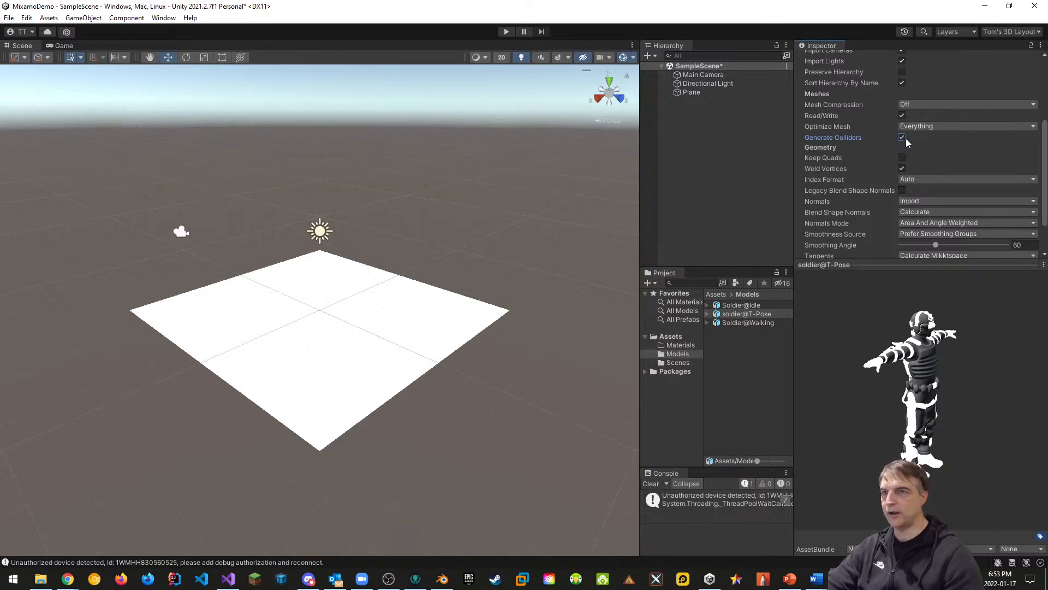
pyautogui.click(902, 138)
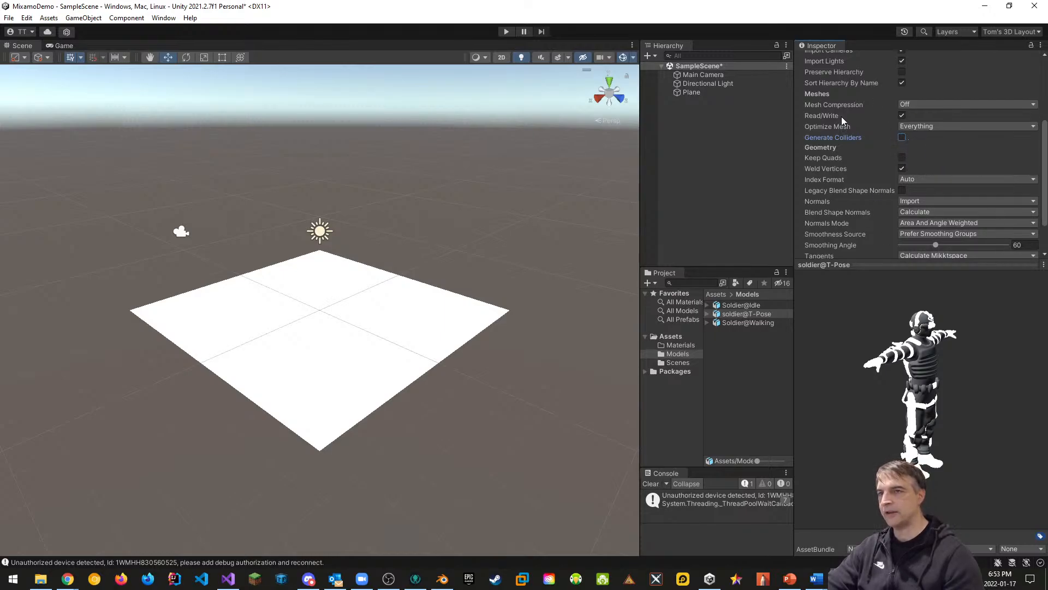
pyautogui.scroll(-3, 898, 187)
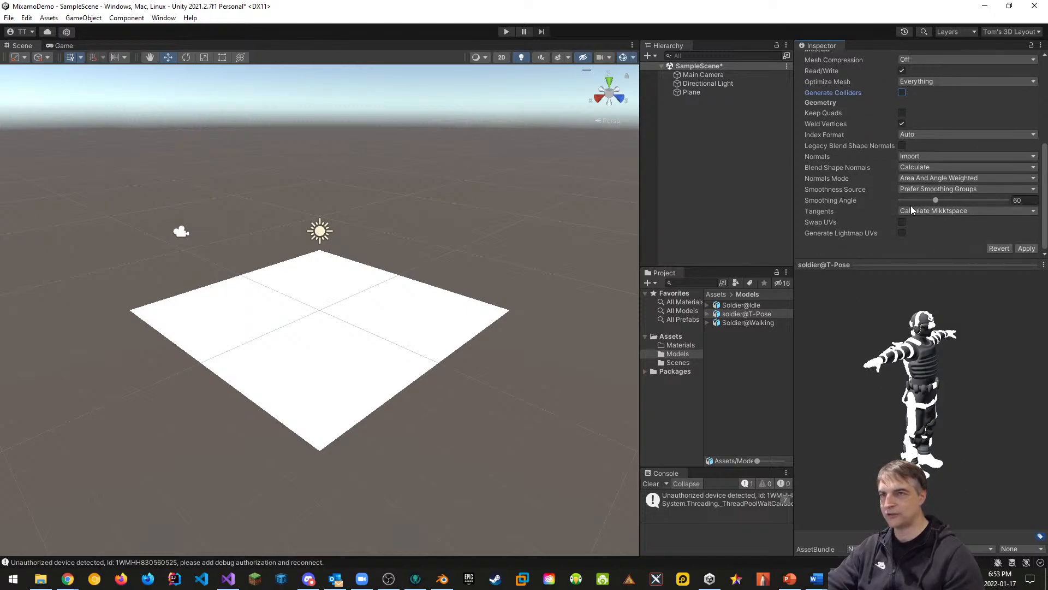
pyautogui.click(902, 233)
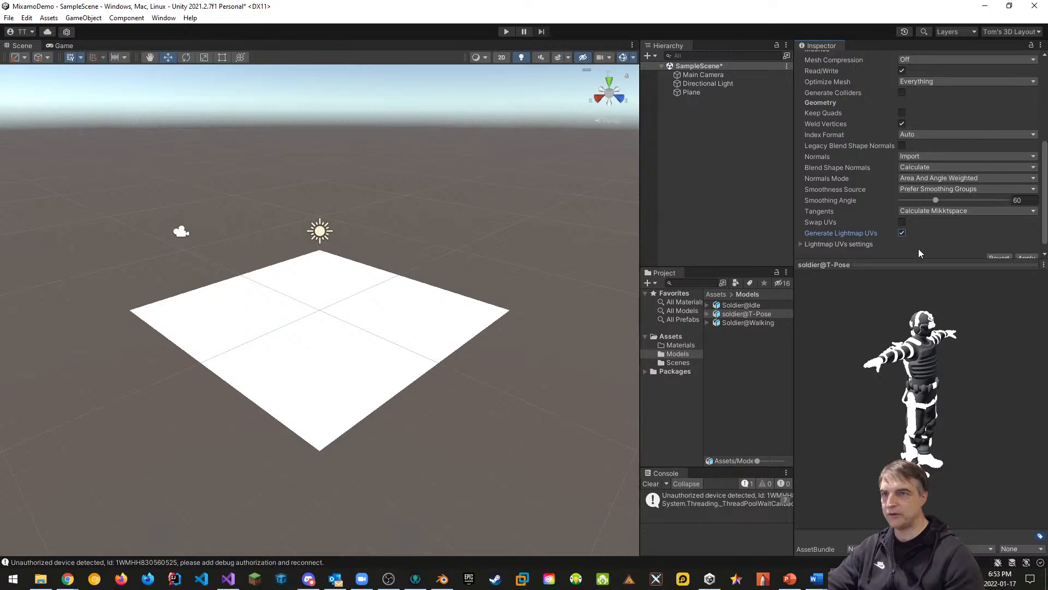
pyautogui.click(1026, 257)
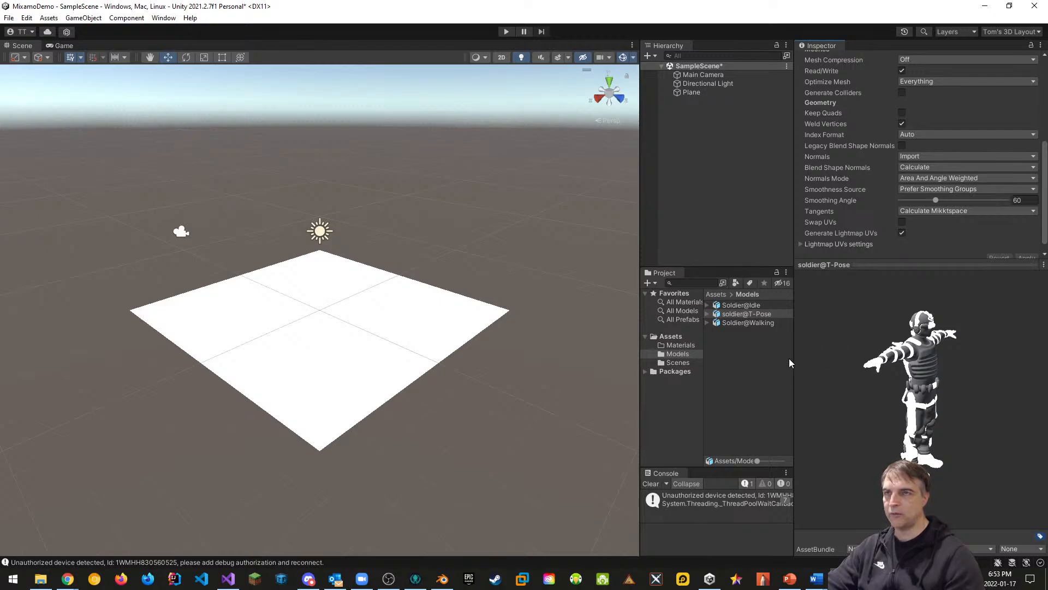
# Step: Set the animation type of the soldier@T-Pose rig to Humanoid and apply the change
pyautogui.scroll(8, 907, 142)
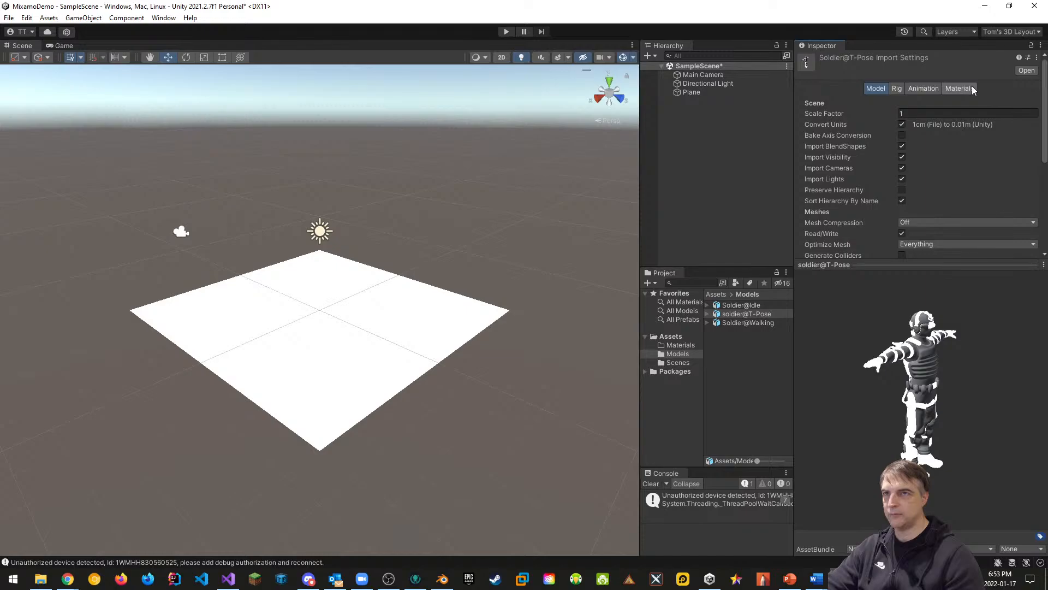
pyautogui.click(898, 88)
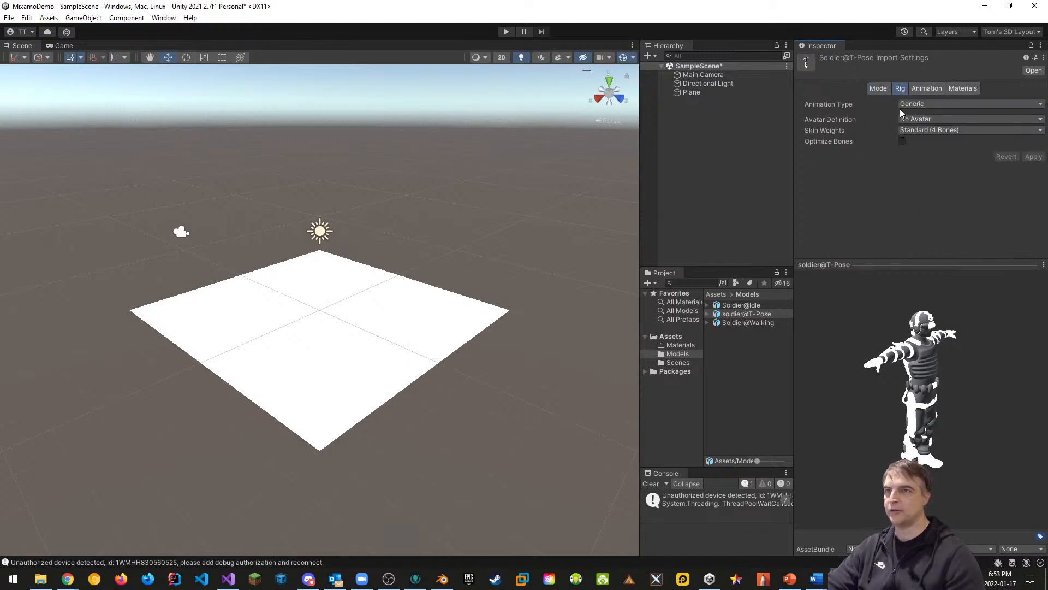
pyautogui.click(915, 105)
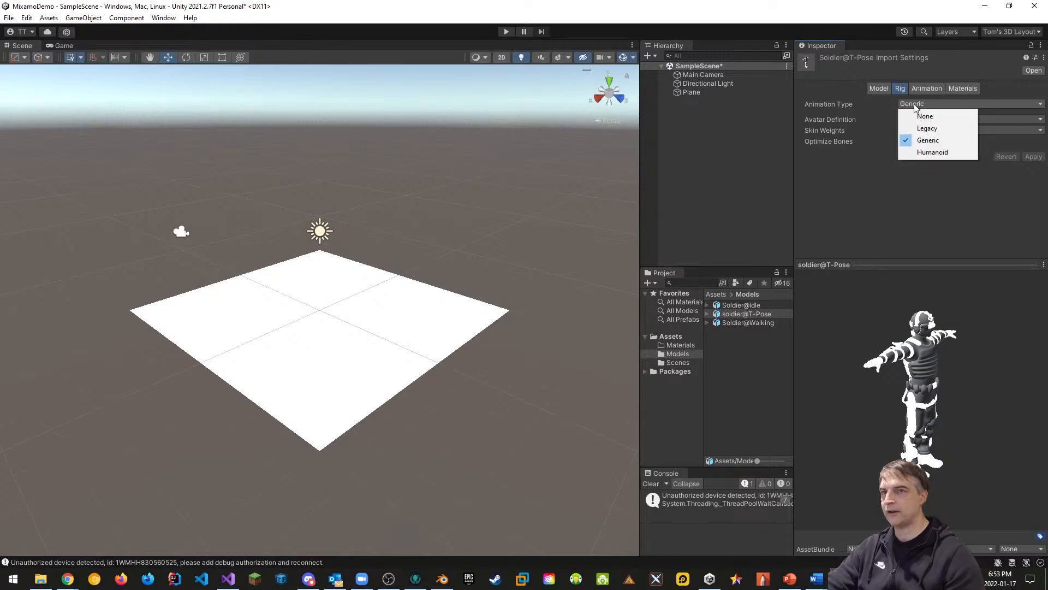
pyautogui.click(932, 152)
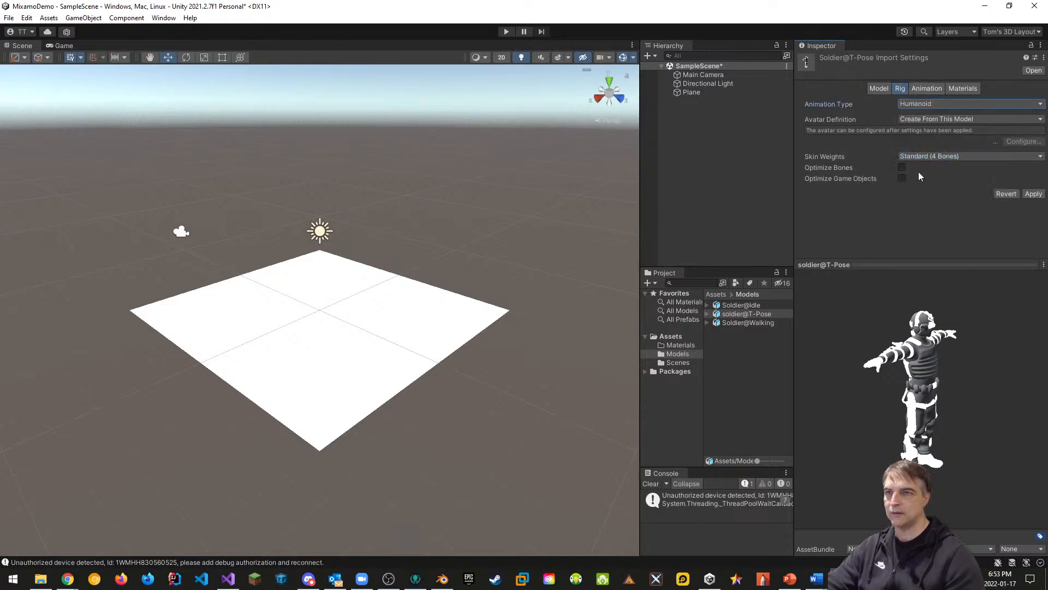
pyautogui.click(1032, 194)
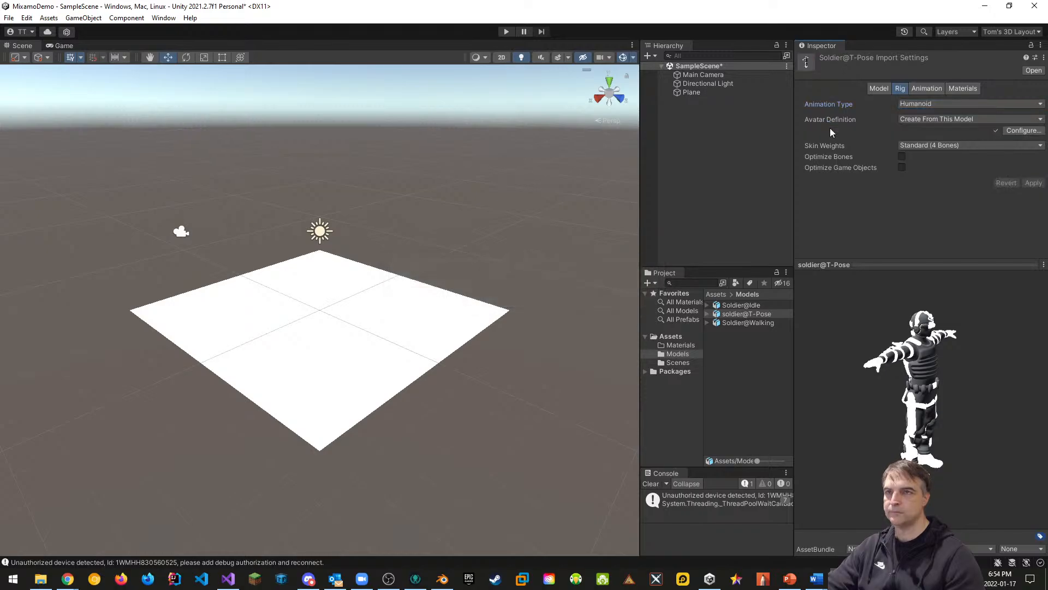
# Step: Examine the T-Pose clip's animation import settings and briefly play its preview
pyautogui.click(925, 89)
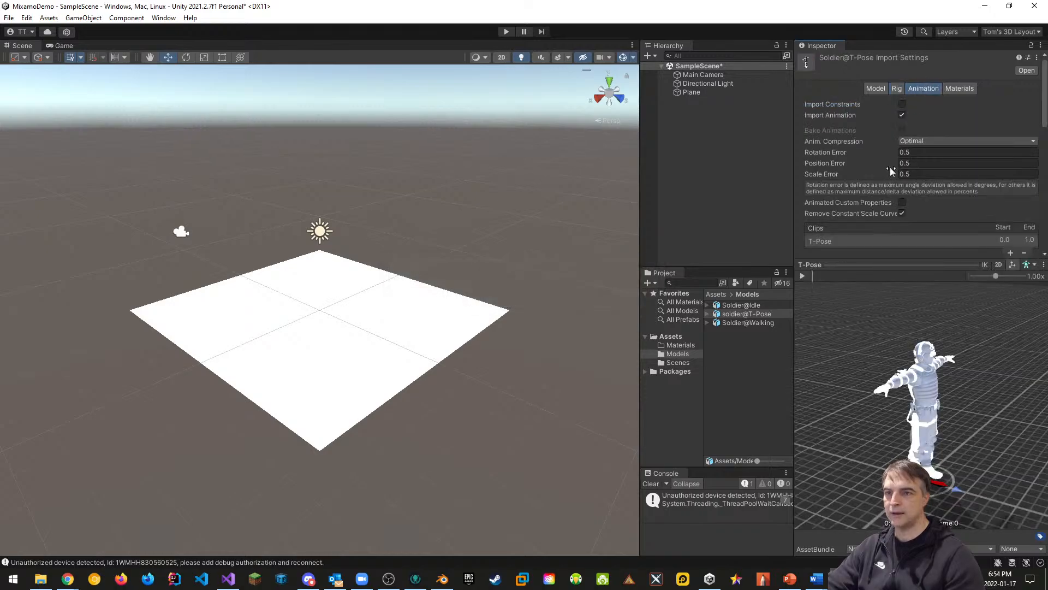
pyautogui.moveTo(947, 430); pyautogui.dragTo(922, 422)
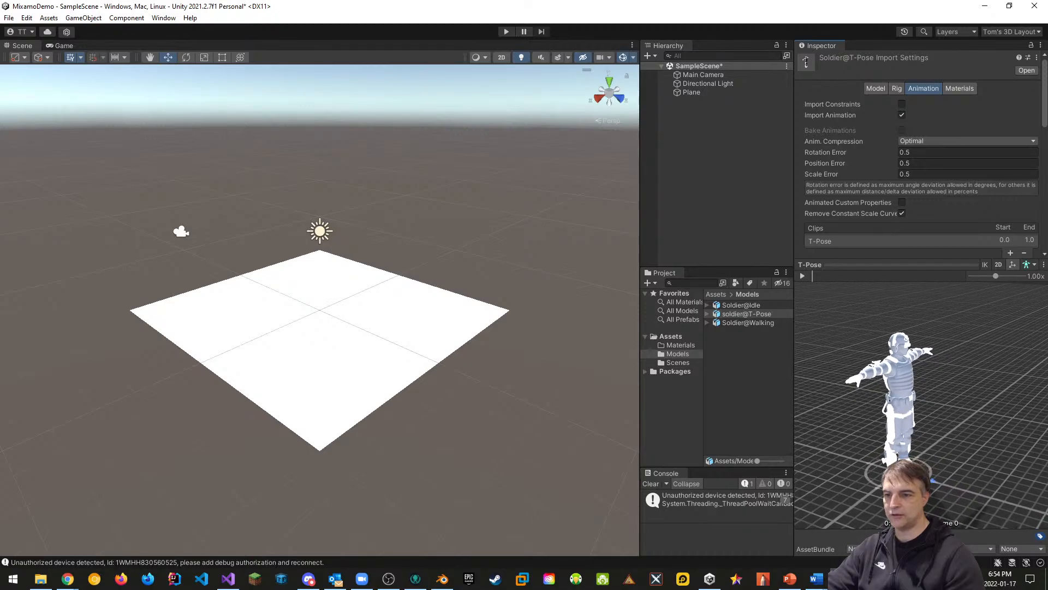
pyautogui.click(804, 276)
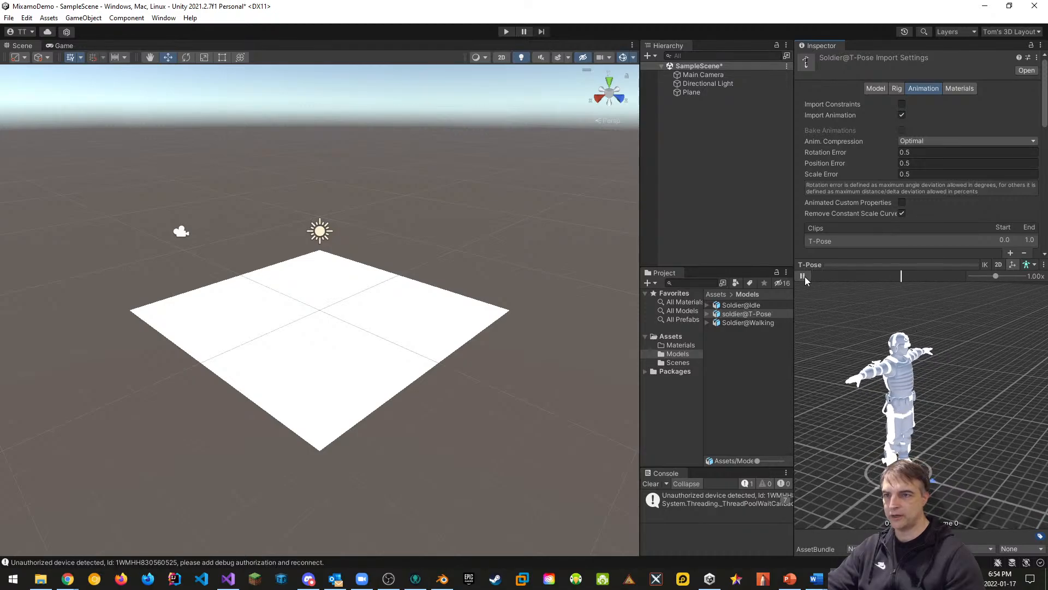
pyautogui.click(804, 277)
# Step: Extract the soldier@T-Pose model's embedded materials into the project's Assets/Materials folder
pyautogui.click(961, 89)
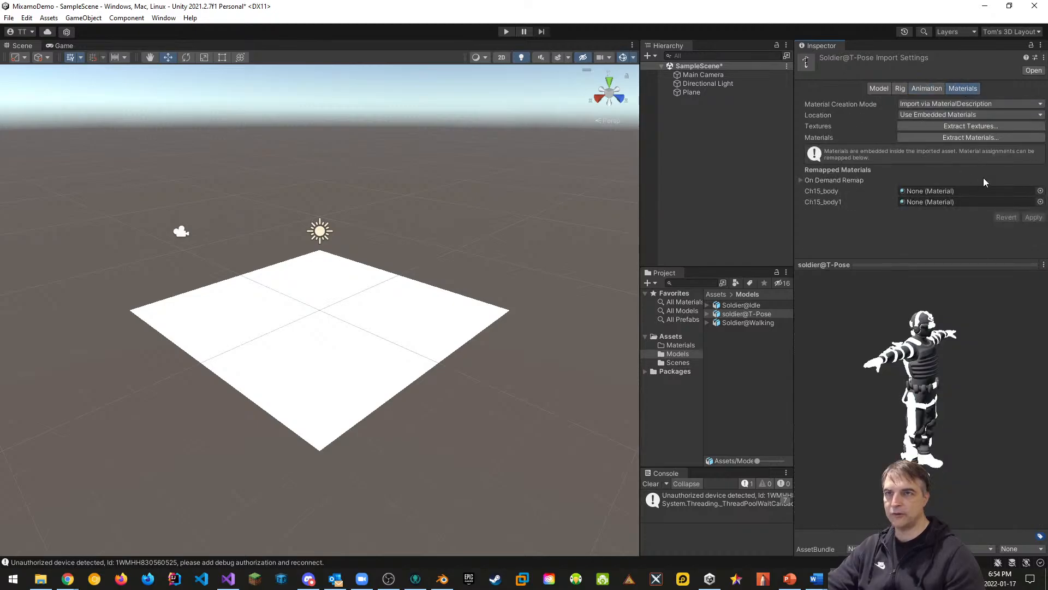
pyautogui.click(977, 137)
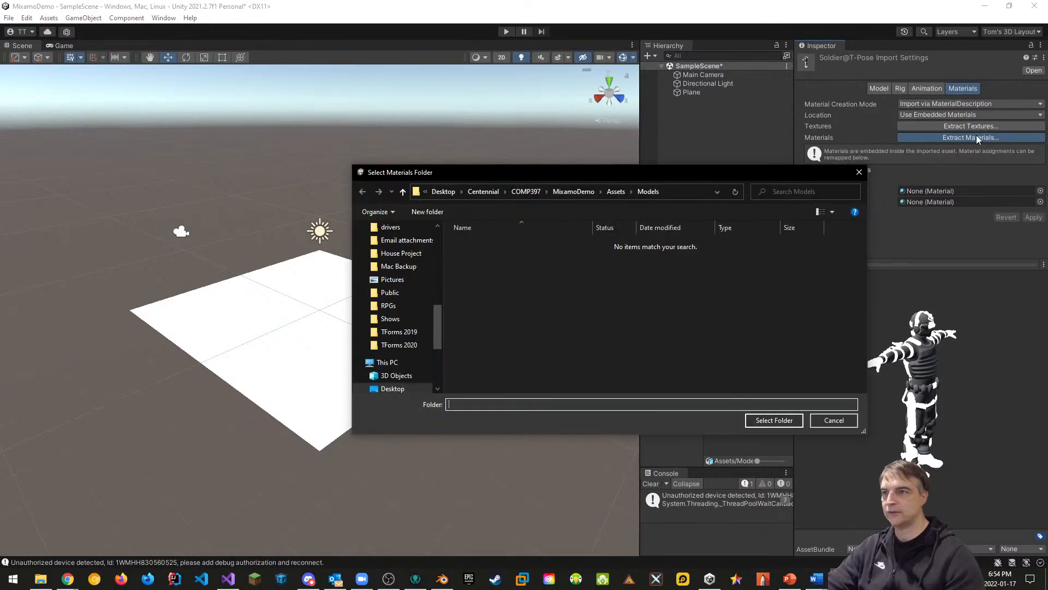
pyautogui.click(615, 192)
pyautogui.doubleClick(478, 243)
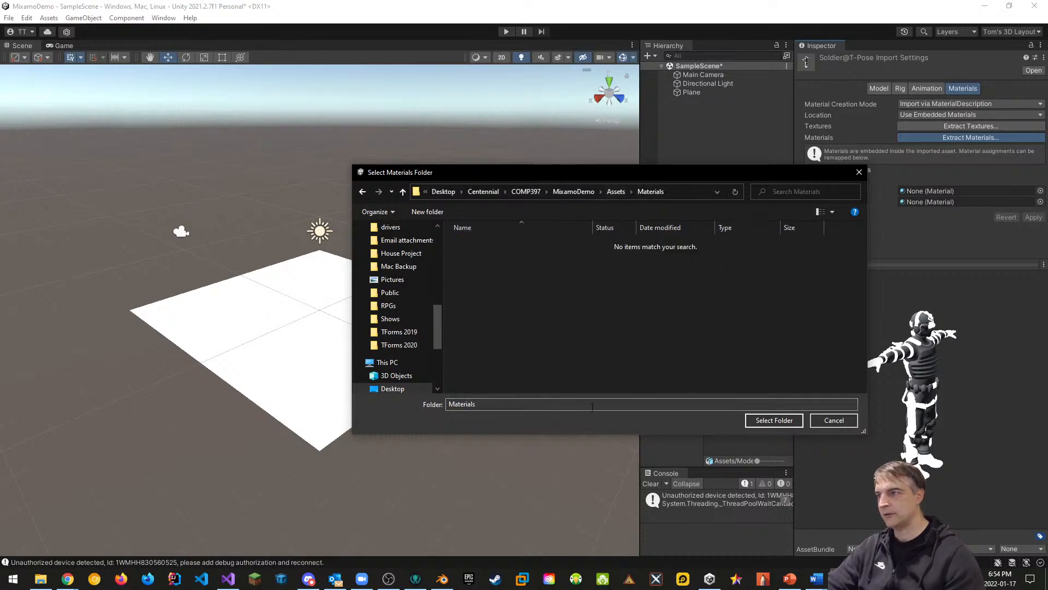
pyautogui.click(767, 423)
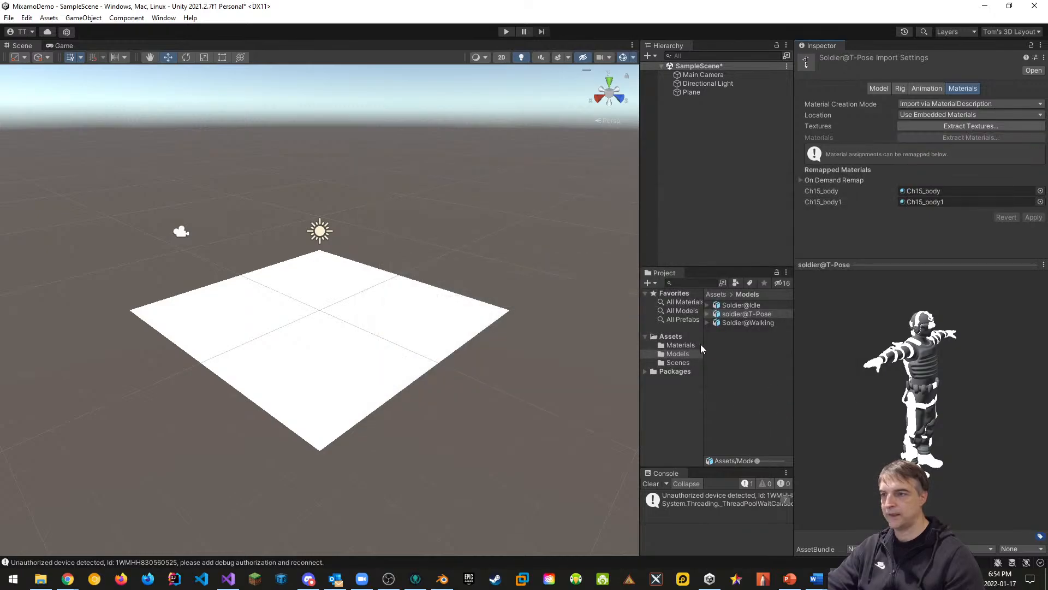
# Step: Create a new folder named Textures inside the project's Assets folder and open it
pyautogui.click(671, 337)
pyautogui.rightClick(722, 360)
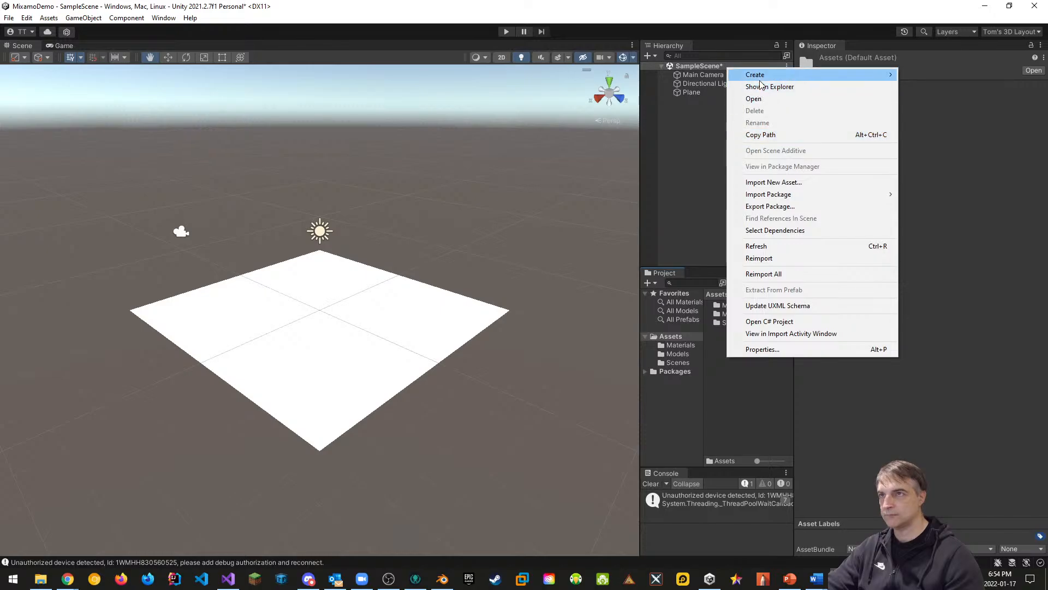
pyautogui.moveTo(746, 81)
pyautogui.click(917, 74)
pyautogui.write('Te')
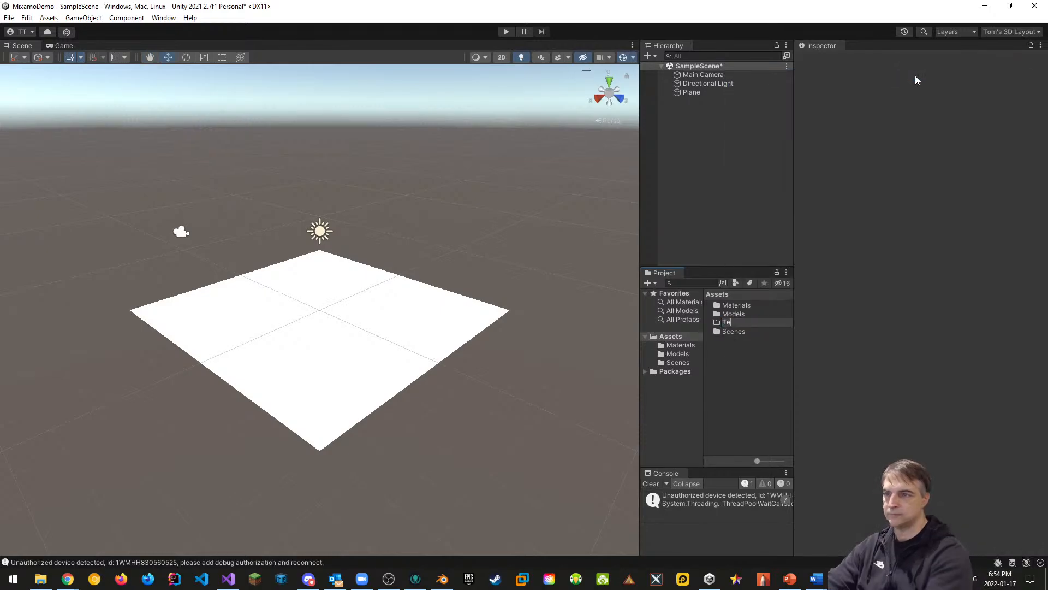
pyautogui.write('xtures')
pyautogui.press('Return')
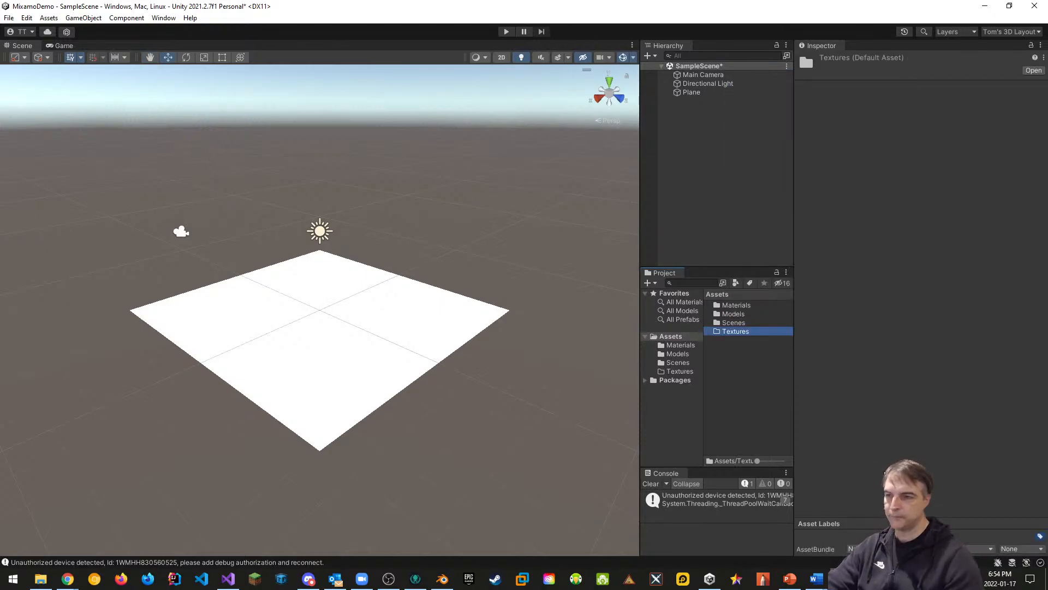
pyautogui.doubleClick(736, 331)
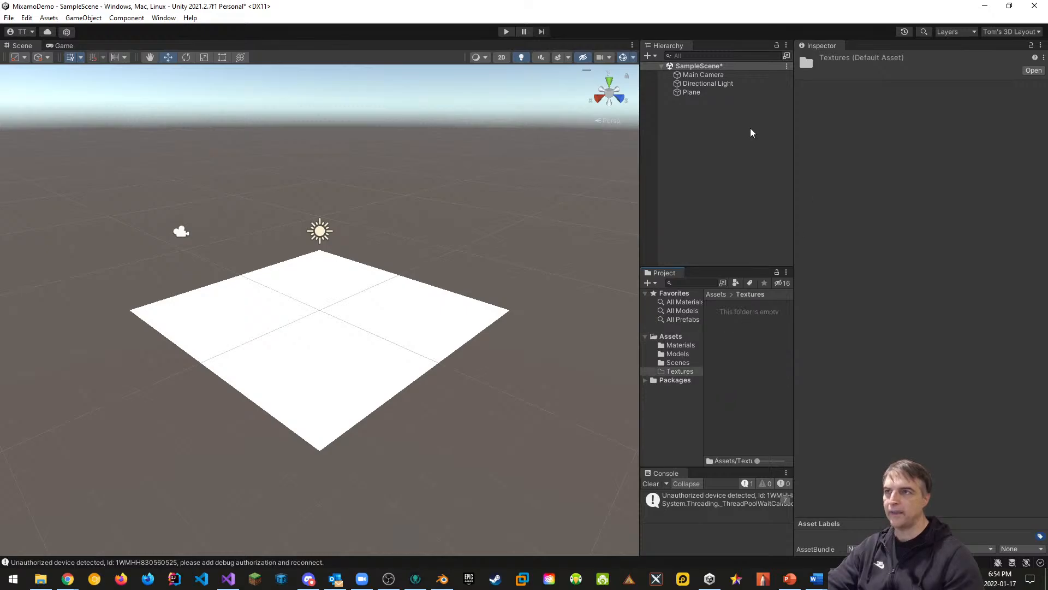
# Step: Extract the soldier@T-Pose model's textures into the Assets/Textures folder and fix the import settings of the flagged normal maps
pyautogui.click(679, 354)
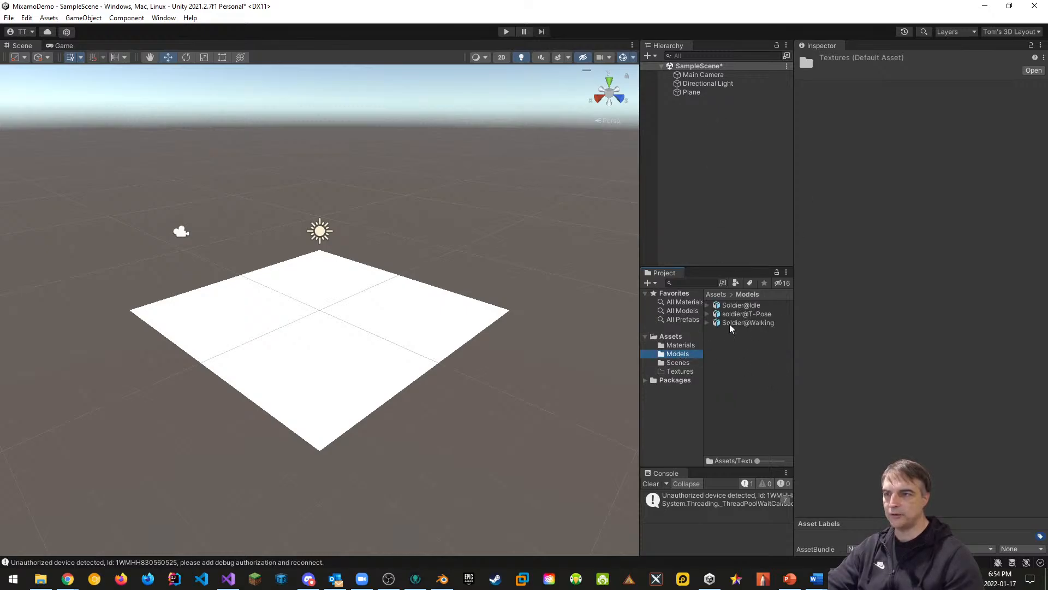
pyautogui.click(743, 315)
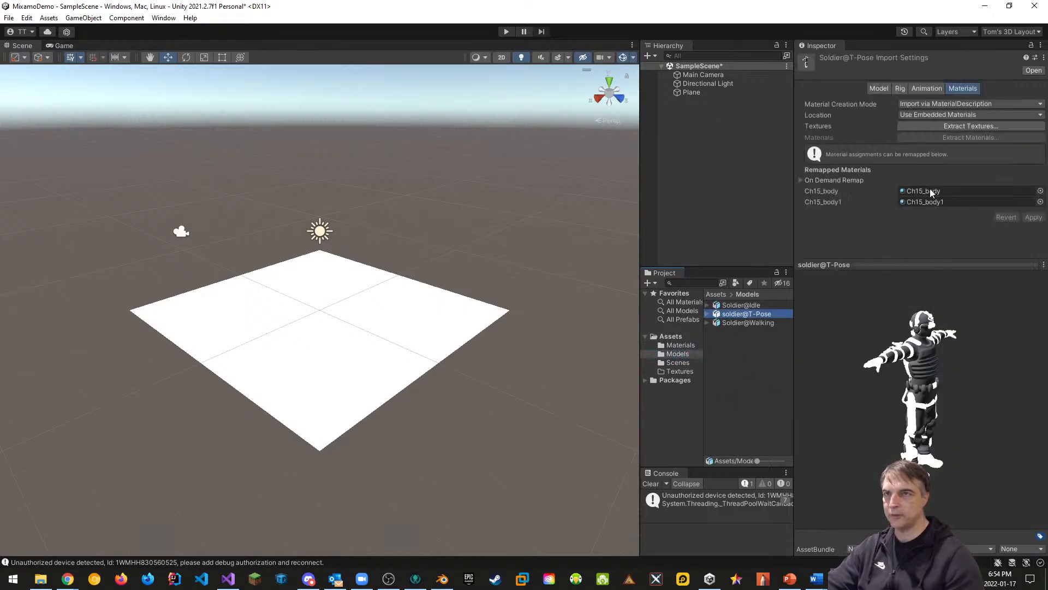
pyautogui.click(977, 126)
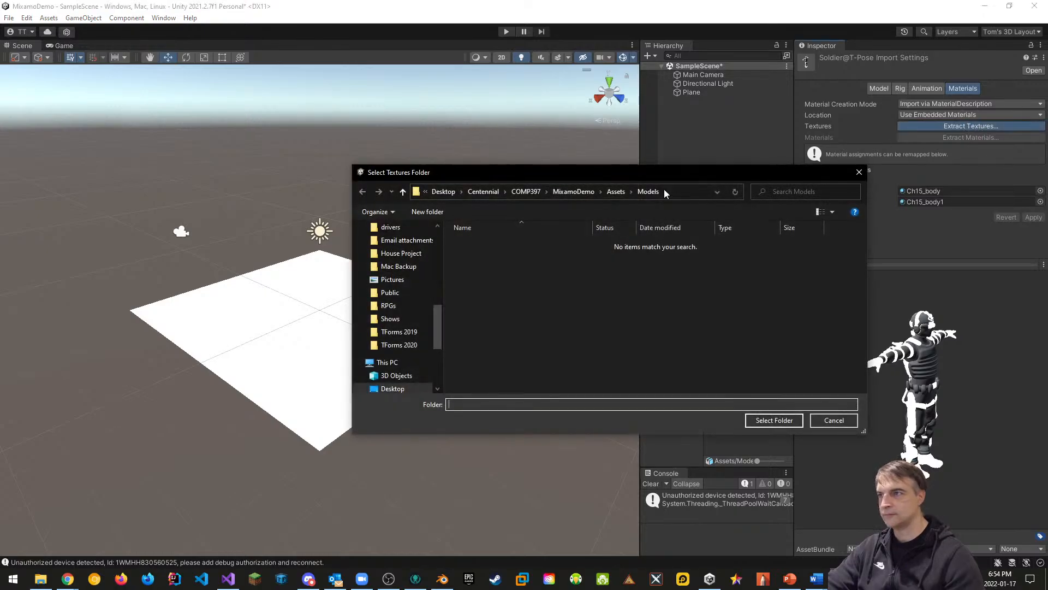
pyautogui.click(616, 191)
pyautogui.doubleClick(472, 279)
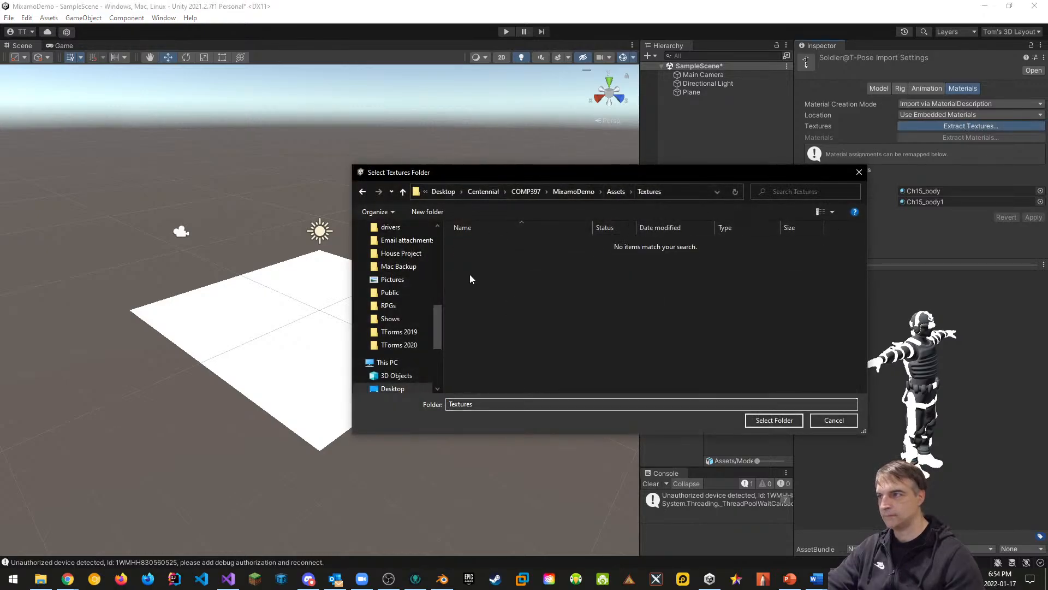
pyautogui.click(782, 420)
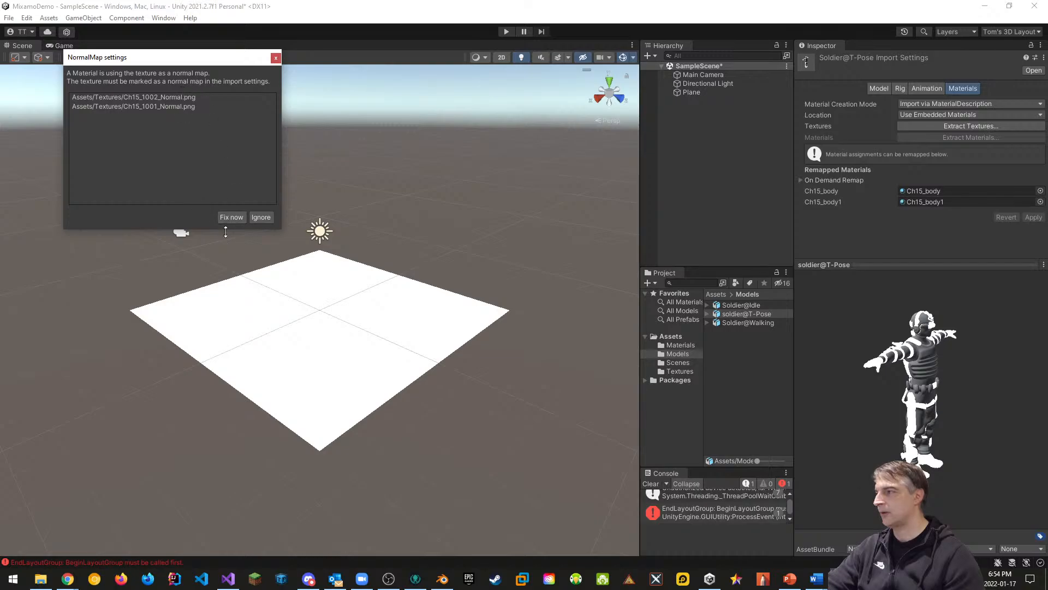
pyautogui.click(237, 217)
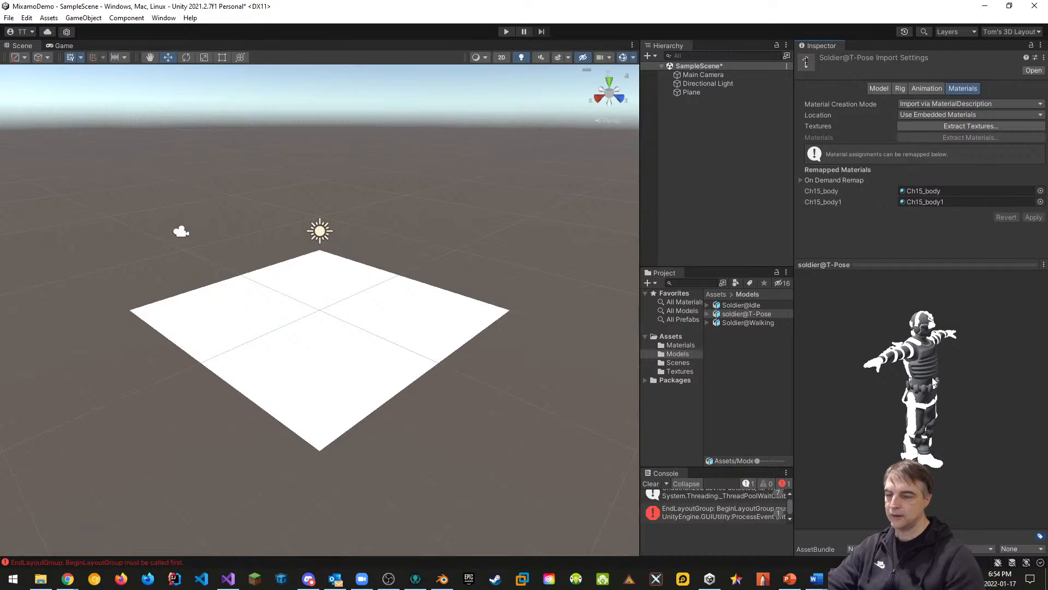
# Step: Add the soldier@T-Pose model to the scene hierarchy, view it from the front, and clear the console
pyautogui.moveTo(747, 315); pyautogui.dragTo(741, 228)
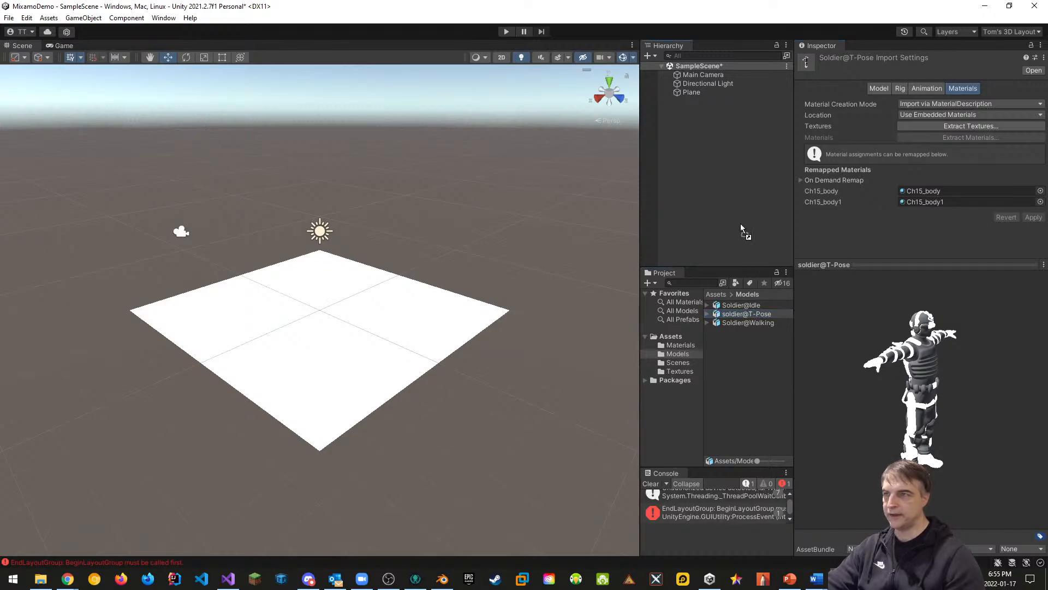
pyautogui.moveTo(696, 131); pyautogui.dragTo(693, 135)
pyautogui.keyDown('alt'); pyautogui.moveTo(431, 292); pyautogui.dragTo(362, 308); pyautogui.keyUp('alt')
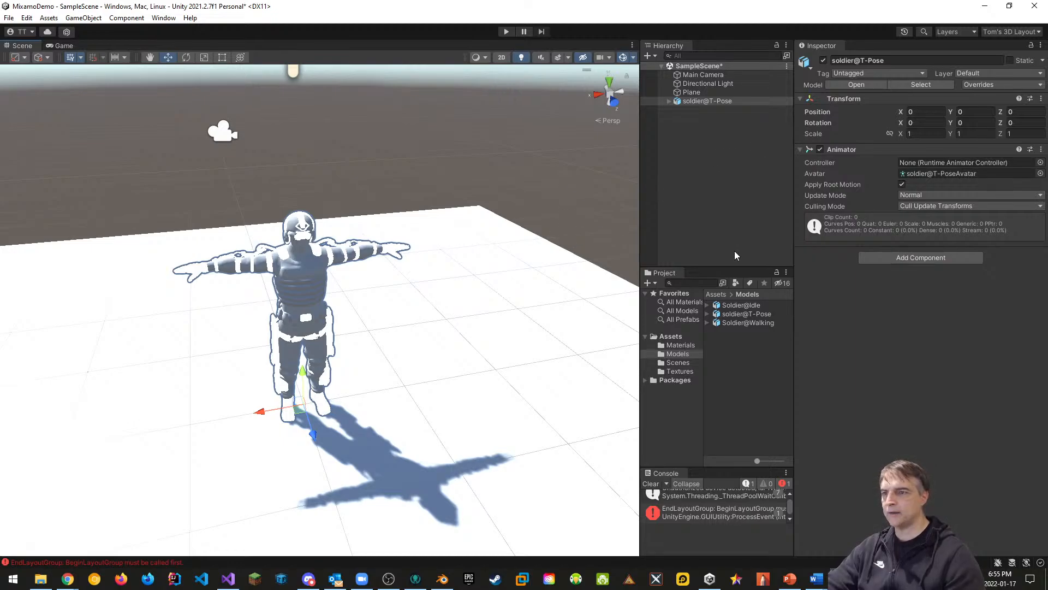
pyautogui.click(650, 484)
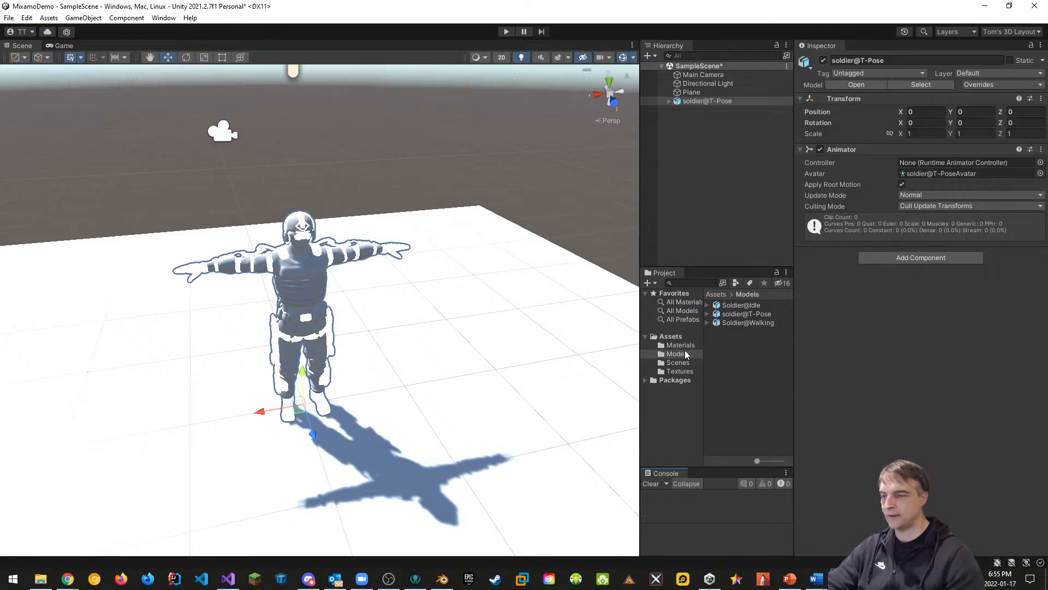
# Step: Compare the shader and map settings of the extracted Ch15_body and Ch15_body1 materials
pyautogui.click(680, 345)
pyautogui.click(735, 307)
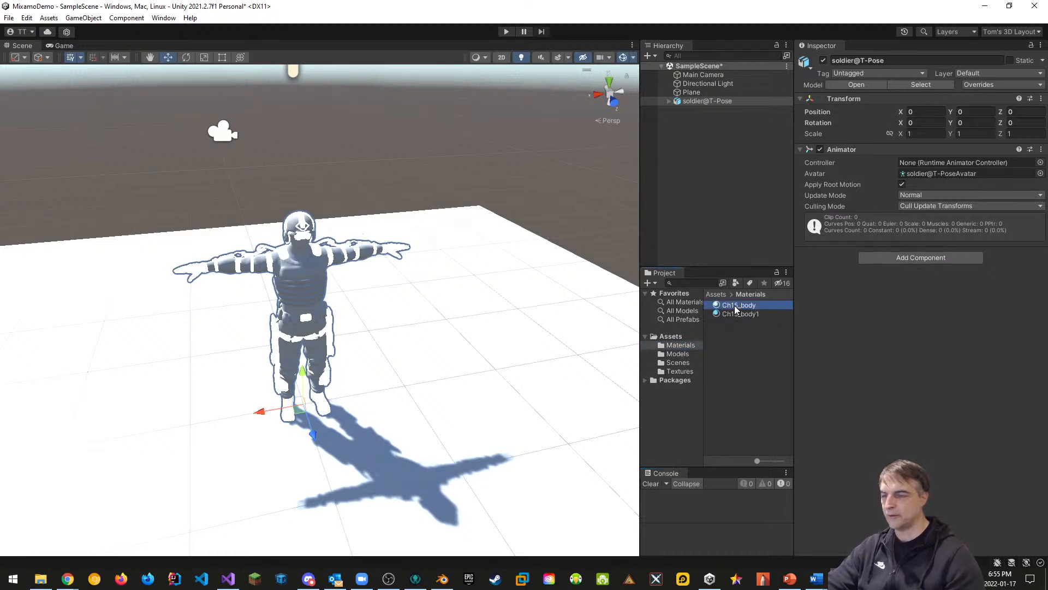
pyautogui.click(741, 315)
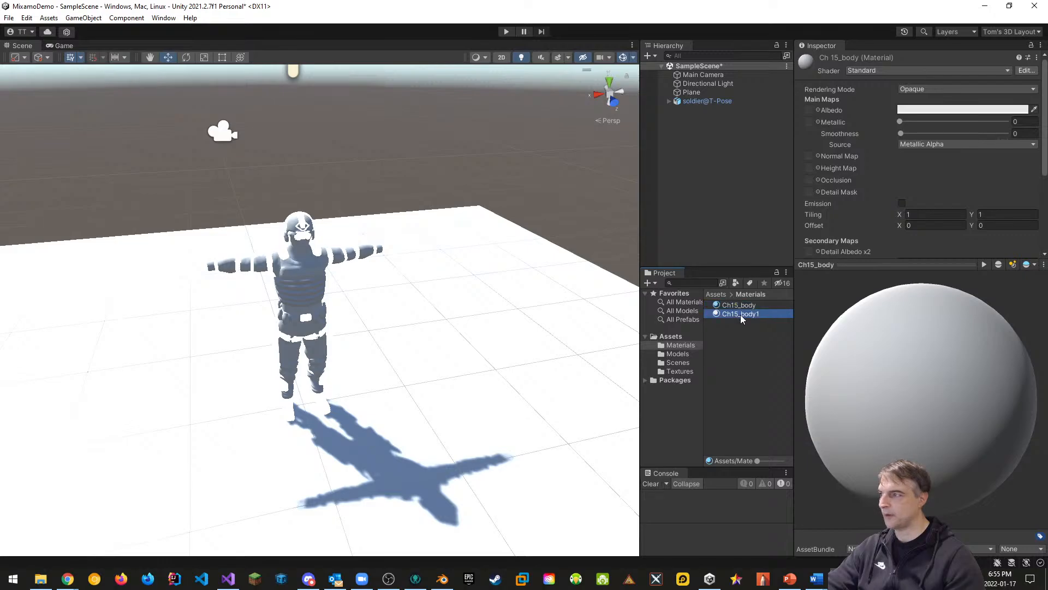
pyautogui.click(742, 306)
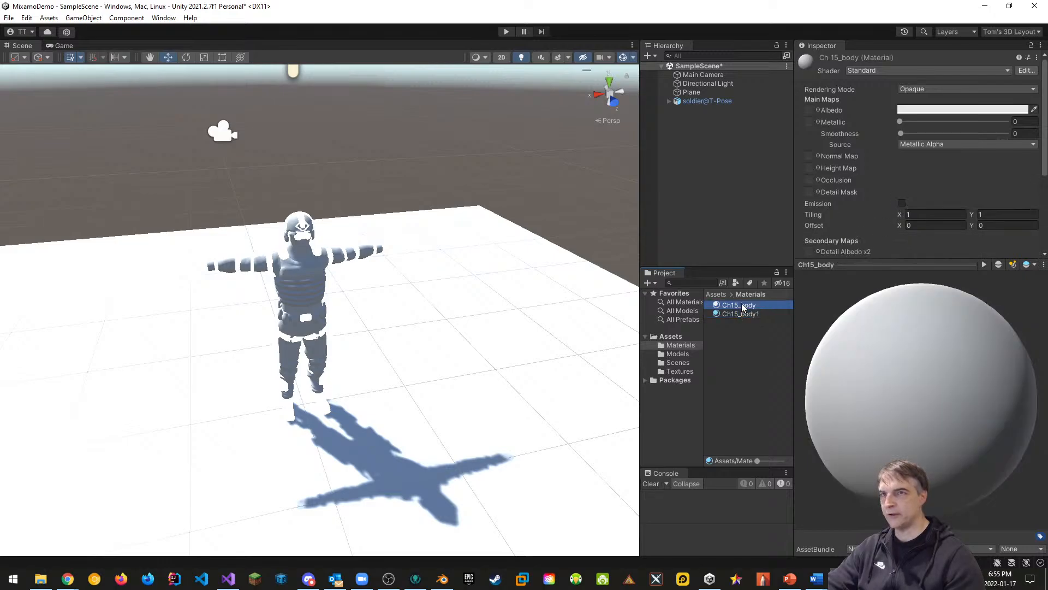
pyautogui.click(743, 315)
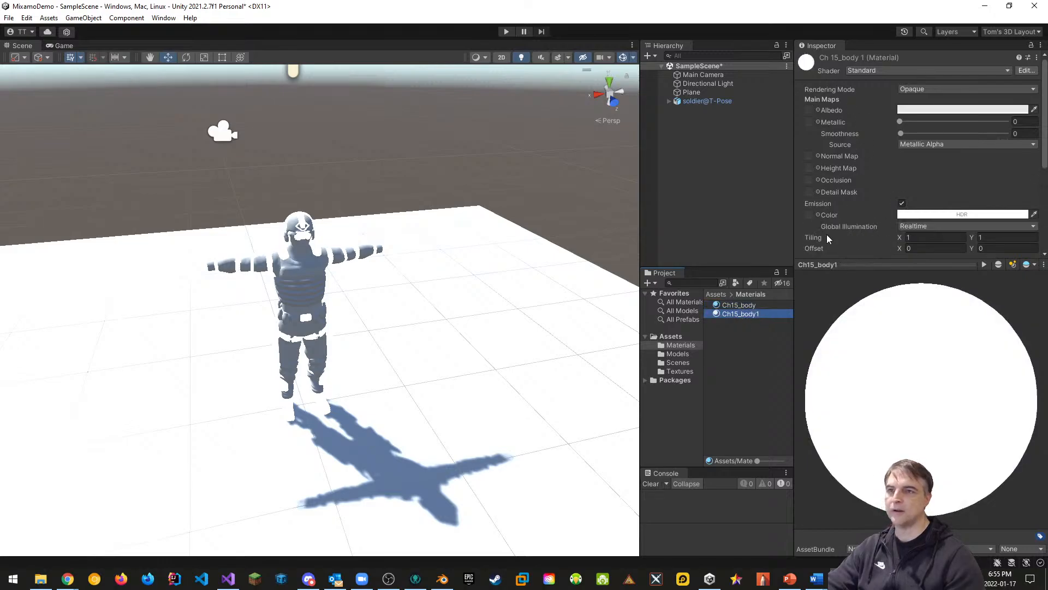
pyautogui.click(739, 304)
pyautogui.click(741, 313)
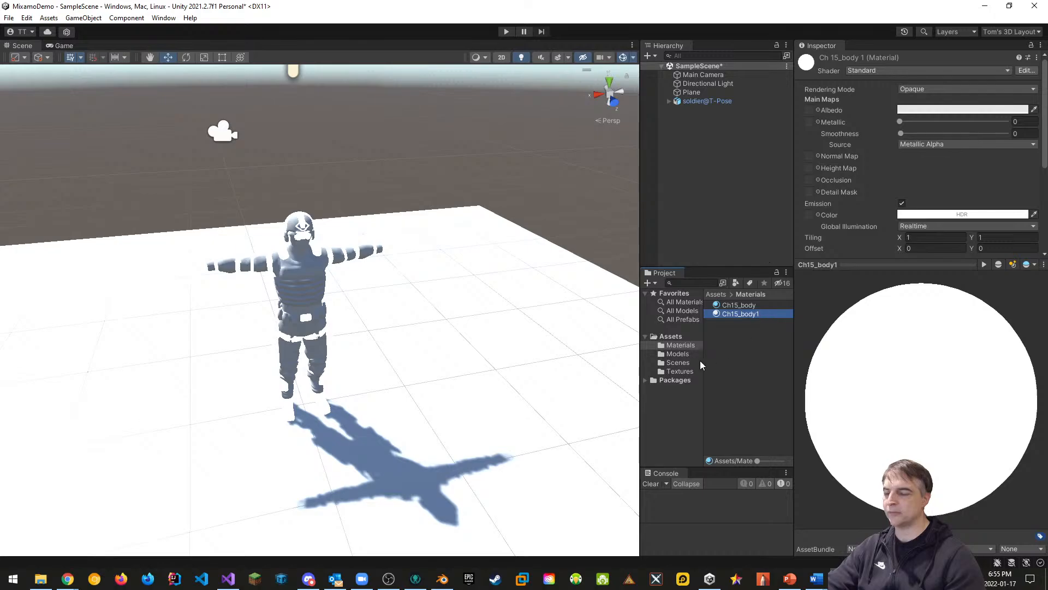
# Step: Examine which materials the soldier's Ch15 mesh uses and locate them in the project, check the extracted textures, and clear the console
pyautogui.click(680, 354)
pyautogui.click(704, 101)
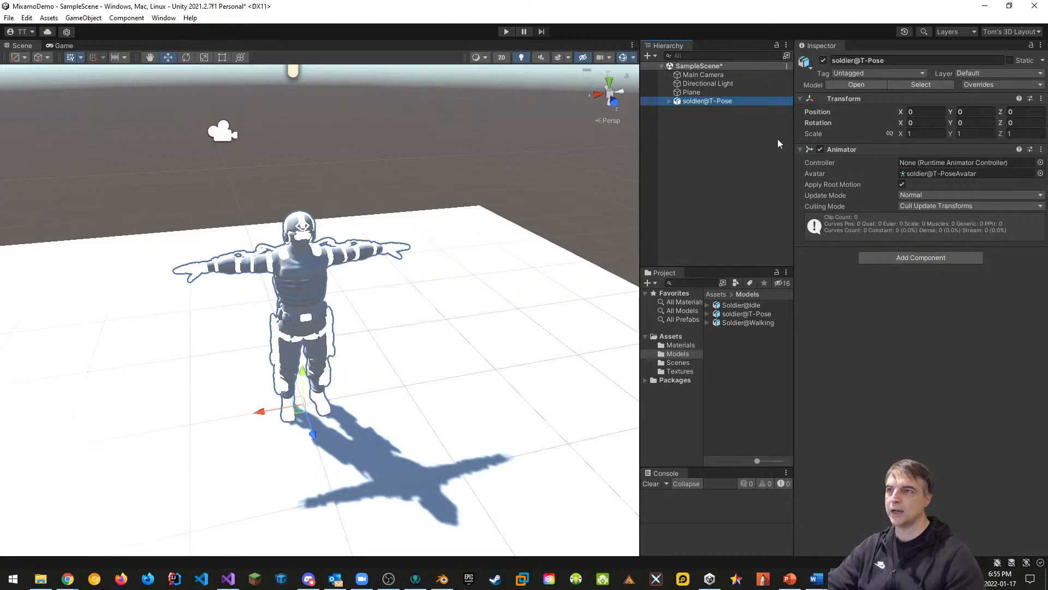
pyautogui.click(668, 102)
pyautogui.click(699, 110)
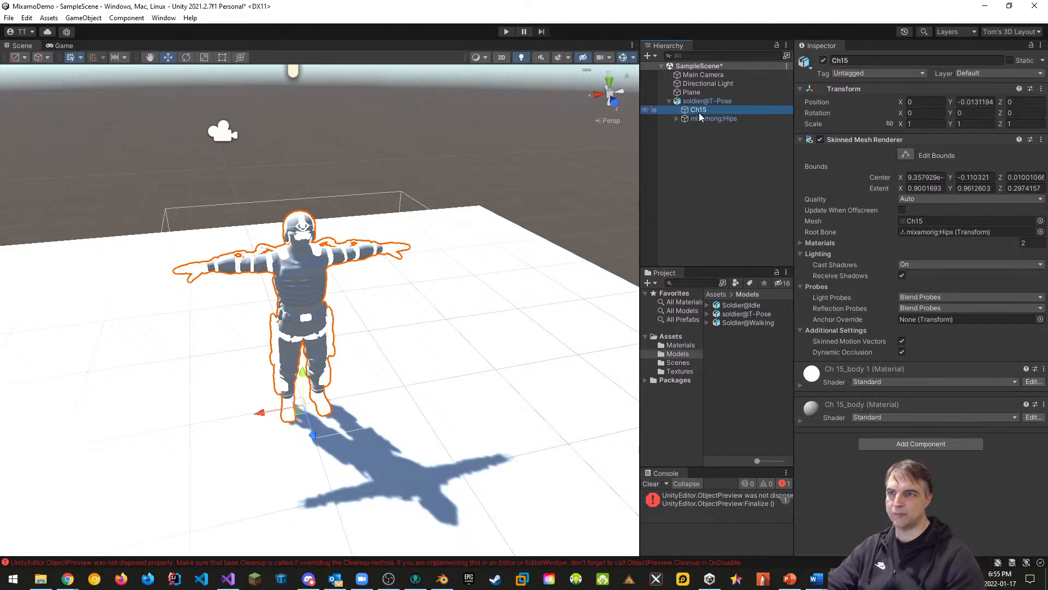
pyautogui.click(800, 243)
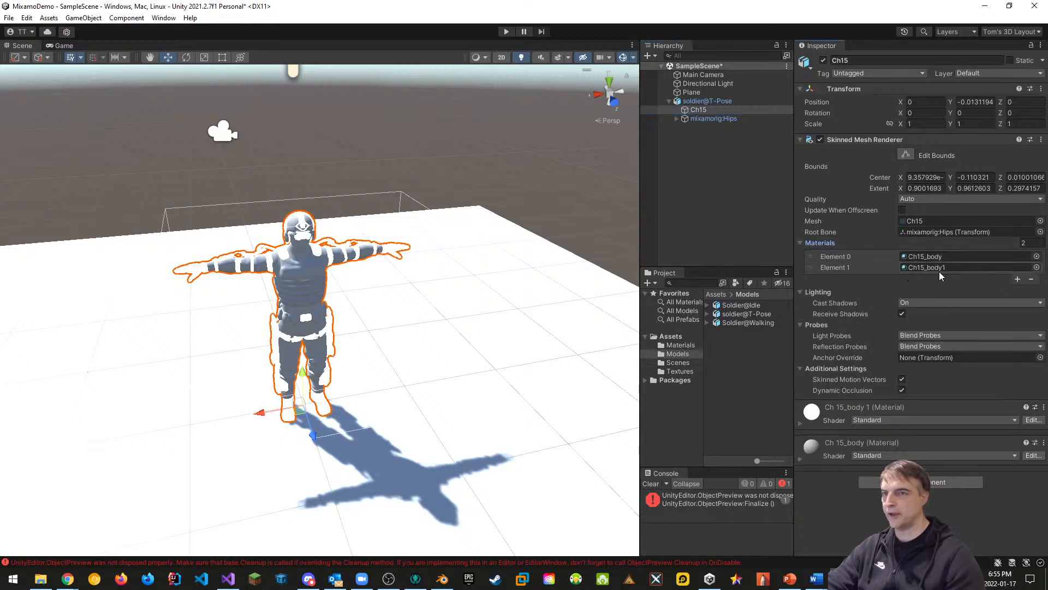
pyautogui.click(950, 258)
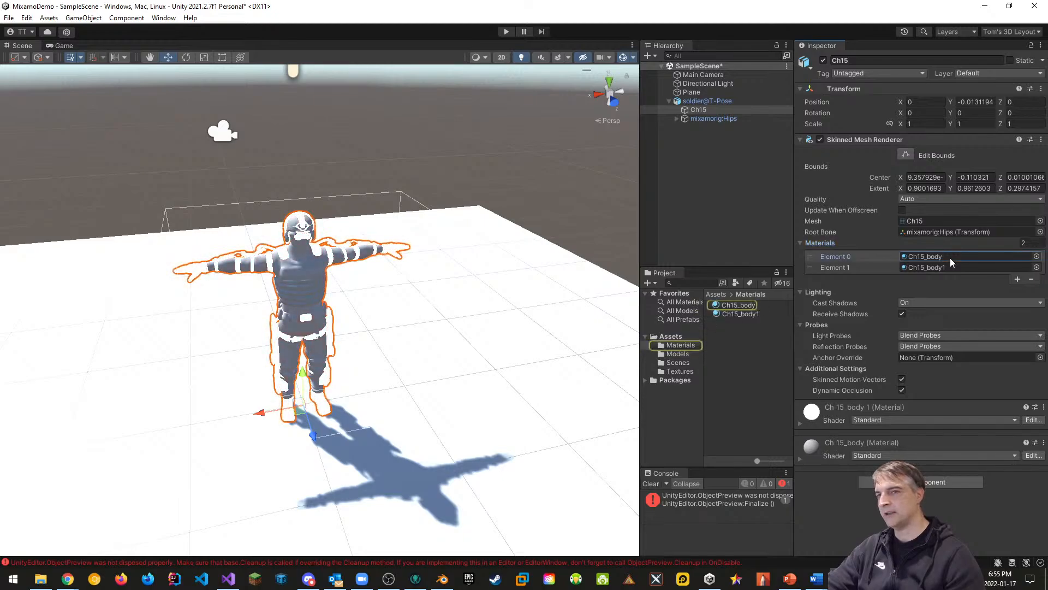
pyautogui.click(947, 267)
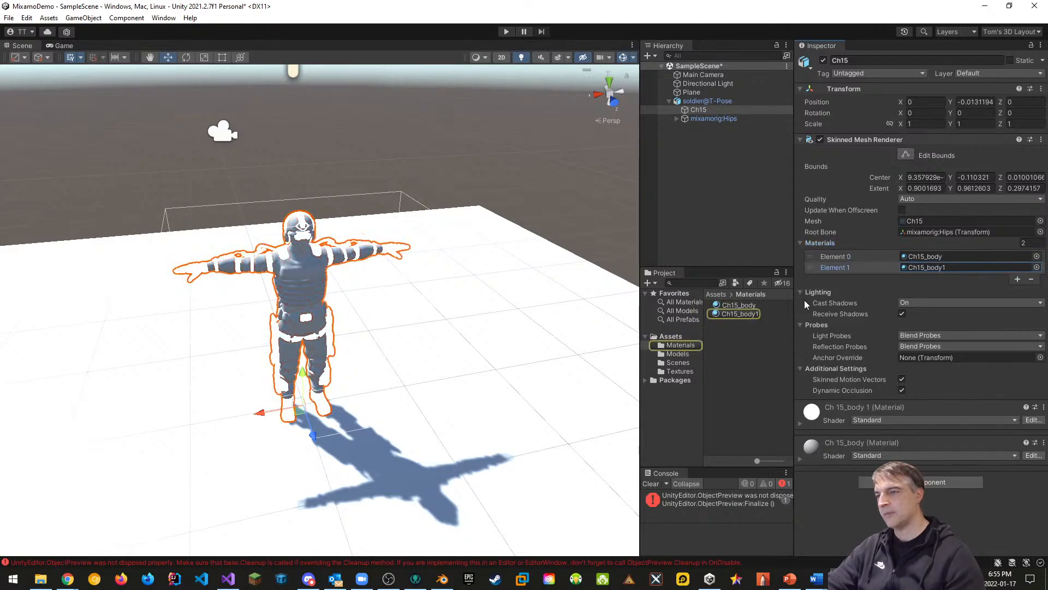
pyautogui.click(681, 372)
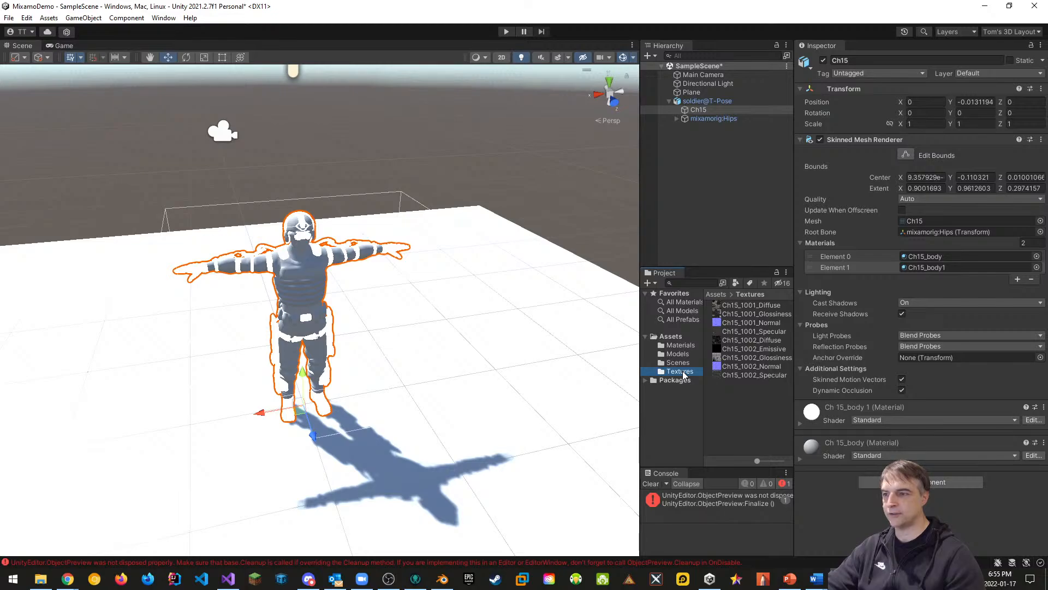
pyautogui.click(651, 483)
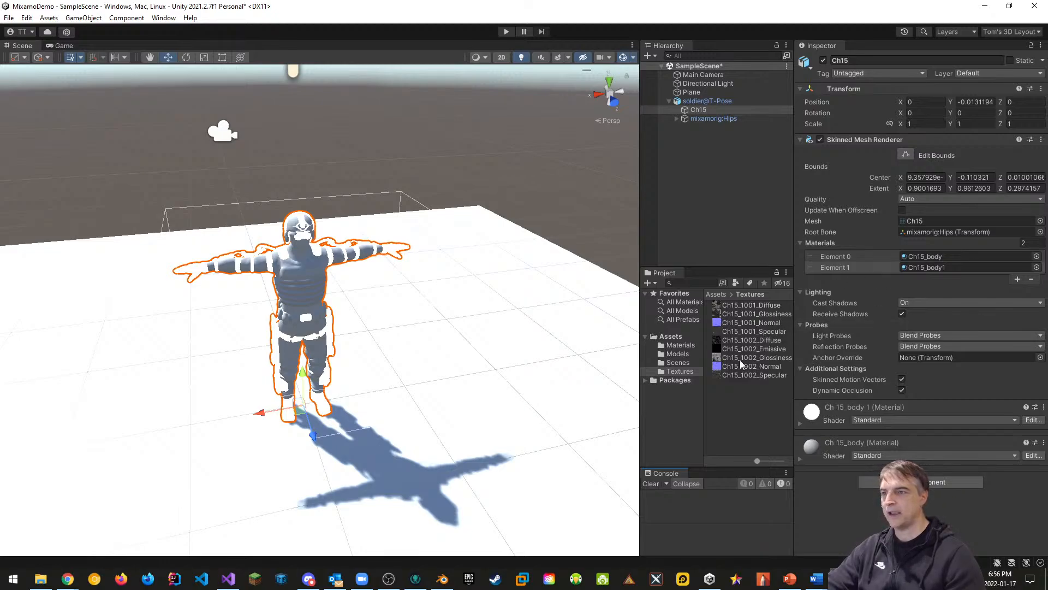
# Step: Set the shader of the Ch15_body material to Standard (Specular setup)
pyautogui.click(691, 346)
pyautogui.click(740, 305)
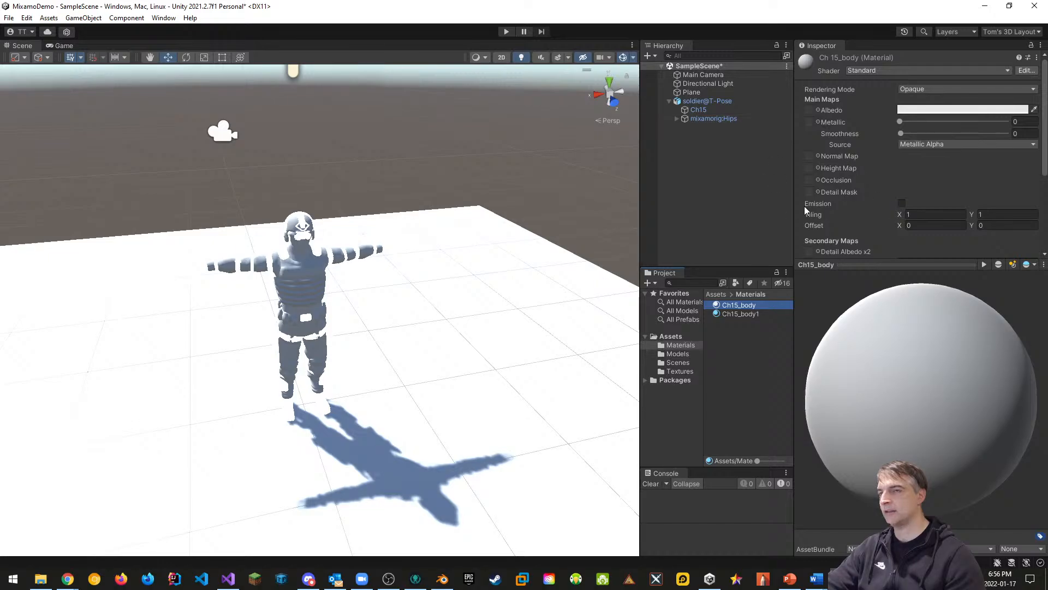
pyautogui.click(904, 71)
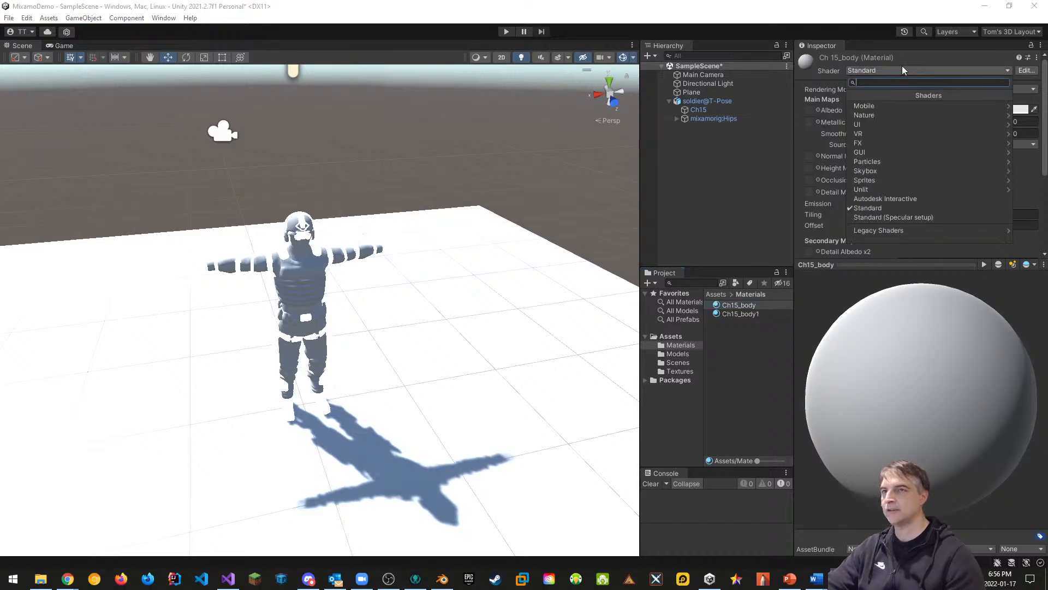
pyautogui.click(881, 218)
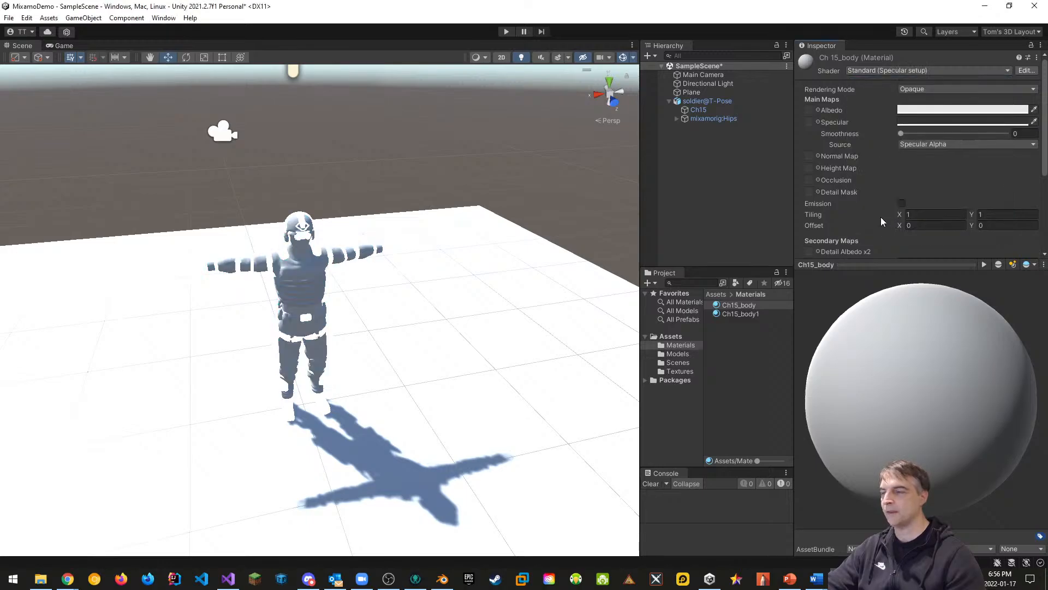
# Step: Try the Autodesk Interactive shader on the Ch15_body material and switch back to Standard (Specular setup)
pyautogui.click(893, 74)
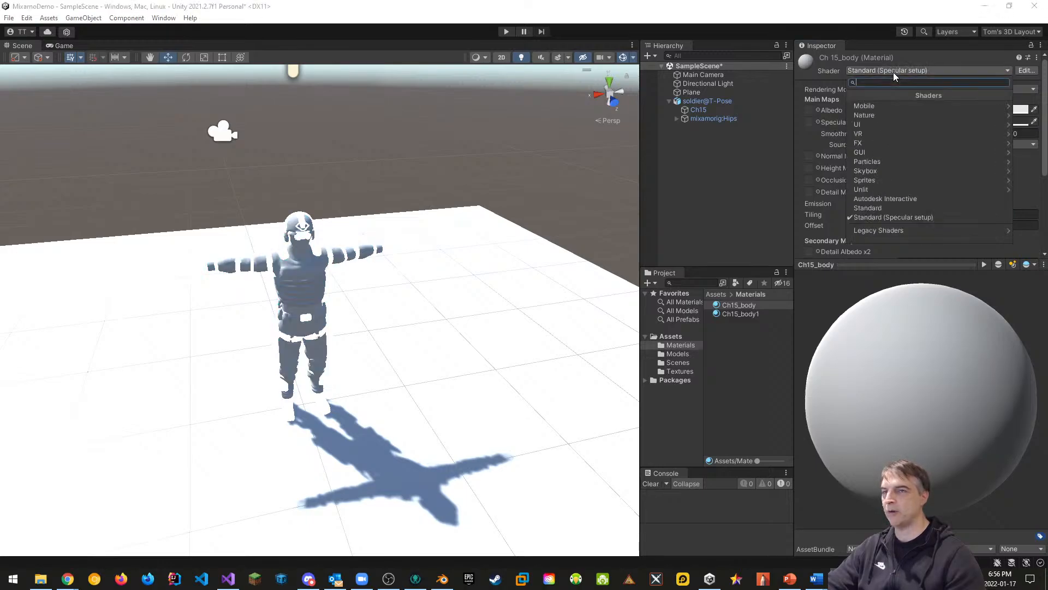
pyautogui.click(873, 195)
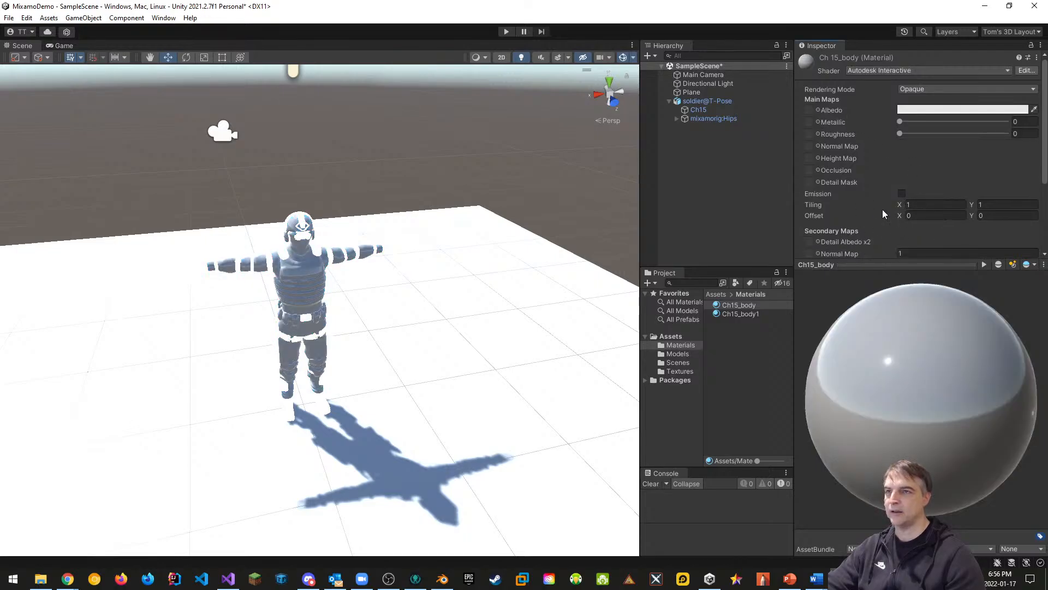
pyautogui.click(884, 71)
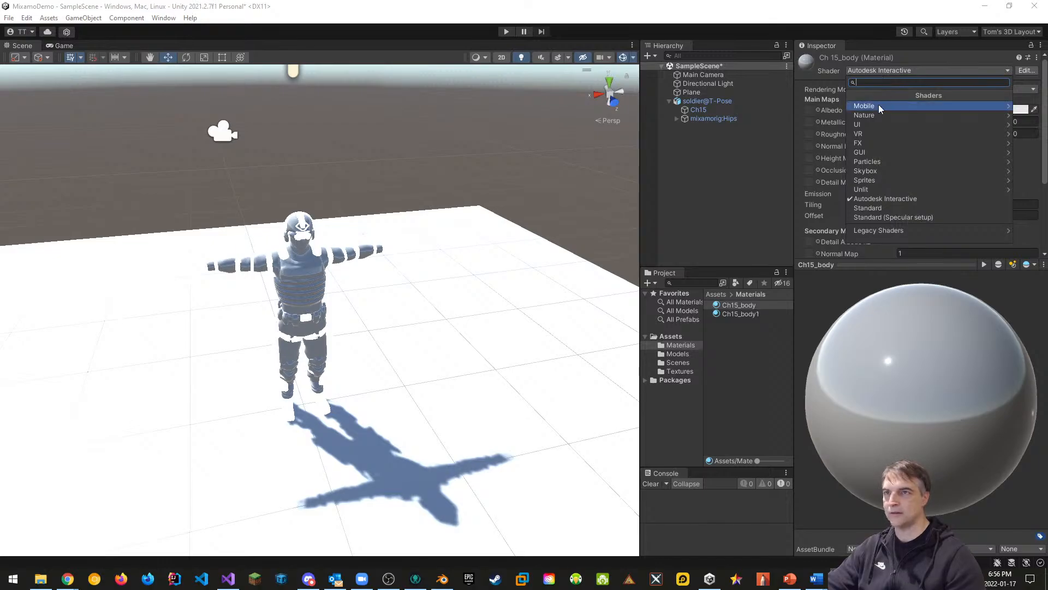
pyautogui.click(880, 217)
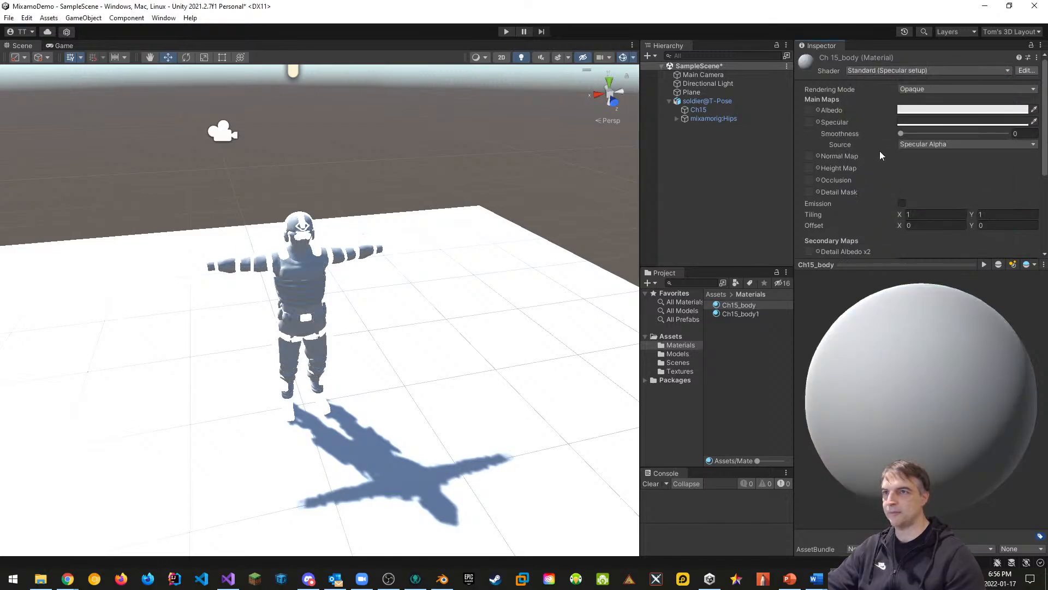
# Step: Assign the Ch15_1001_Diffuse texture as the Ch15_body material's albedo and Ch15_1001_Normal as its normal map
pyautogui.click(679, 371)
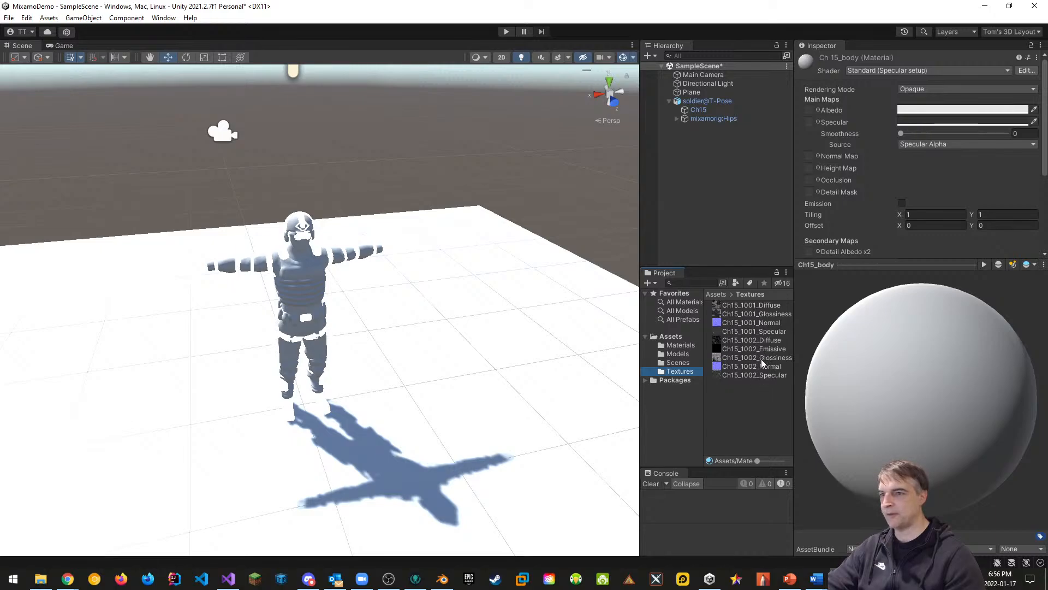
pyautogui.moveTo(726, 306); pyautogui.dragTo(809, 112)
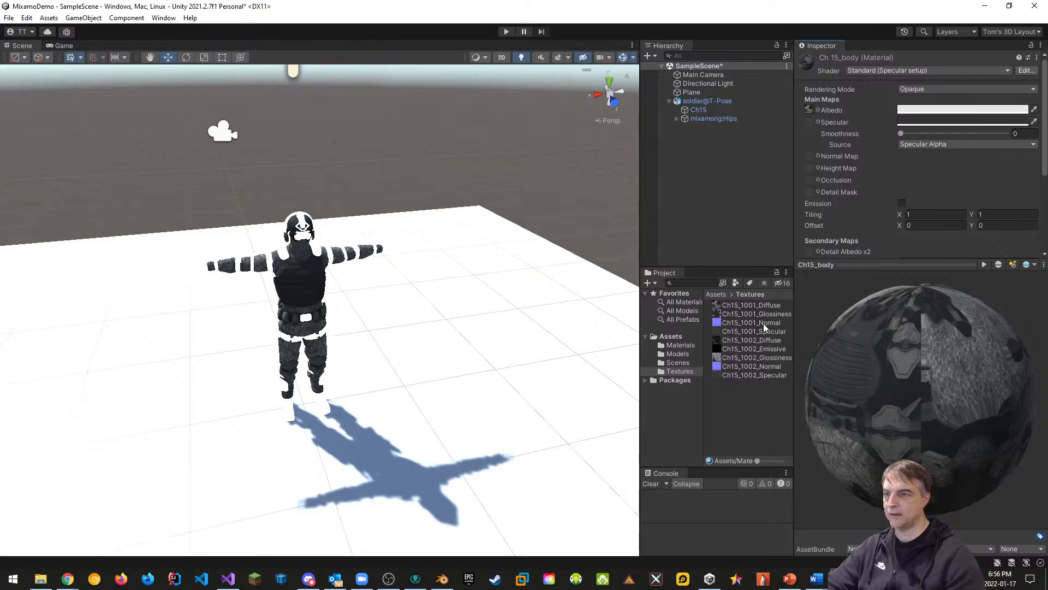
pyautogui.moveTo(723, 326); pyautogui.dragTo(810, 156)
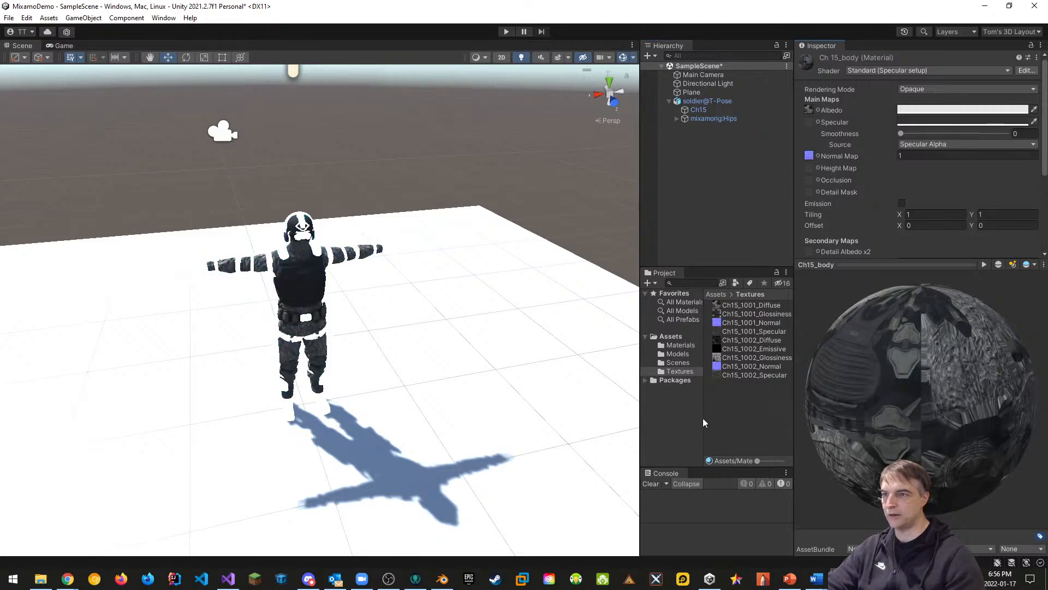
# Step: Assign Ch15_1001_Specular as the Ch15_body material's specular map and review its smoothness source options and remaining settings
pyautogui.moveTo(719, 332); pyautogui.dragTo(812, 128)
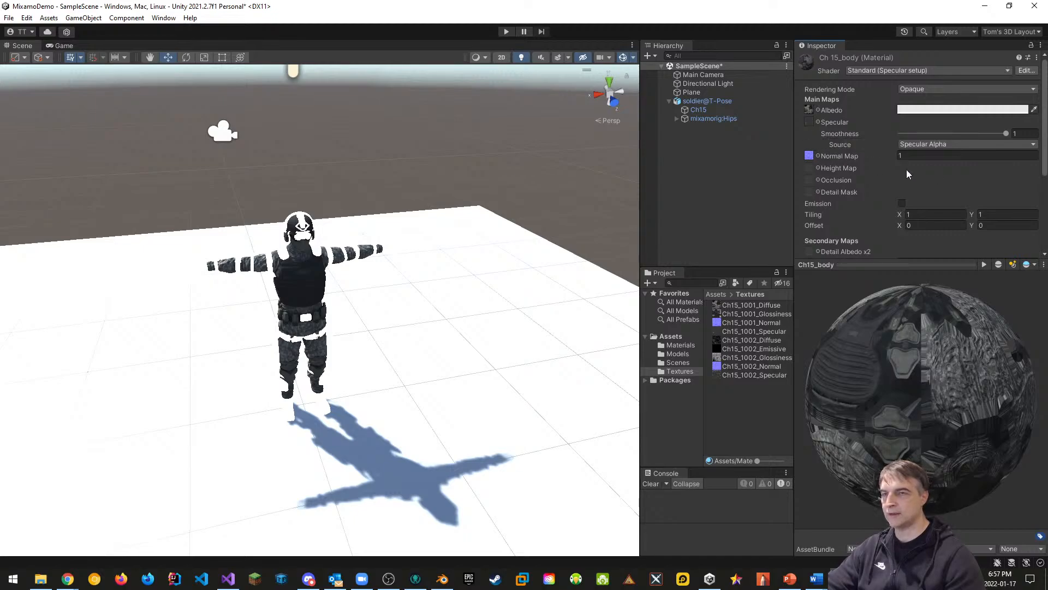
pyautogui.click(934, 145)
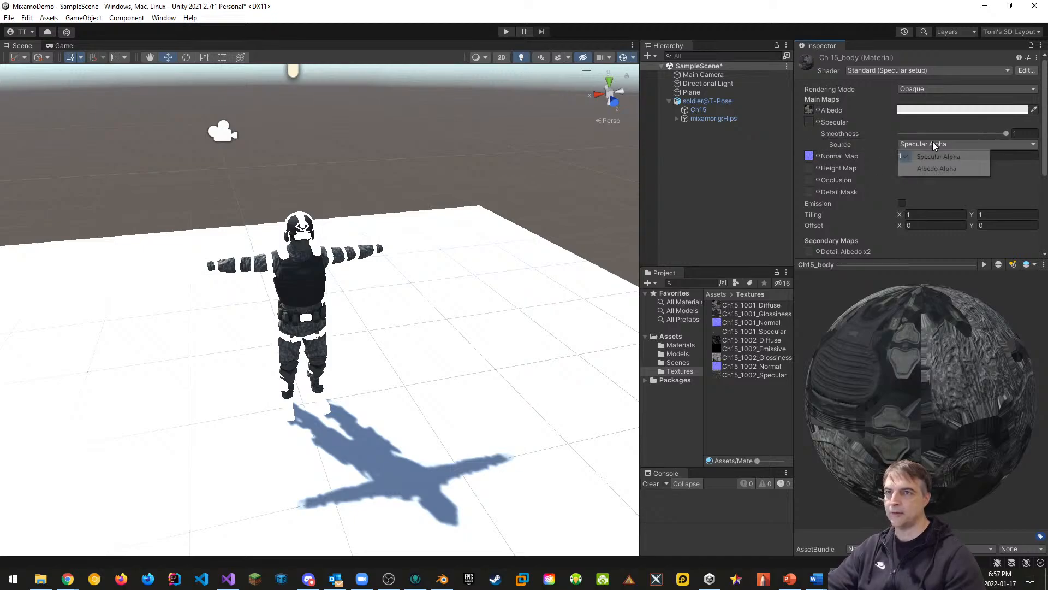
pyautogui.click(933, 145)
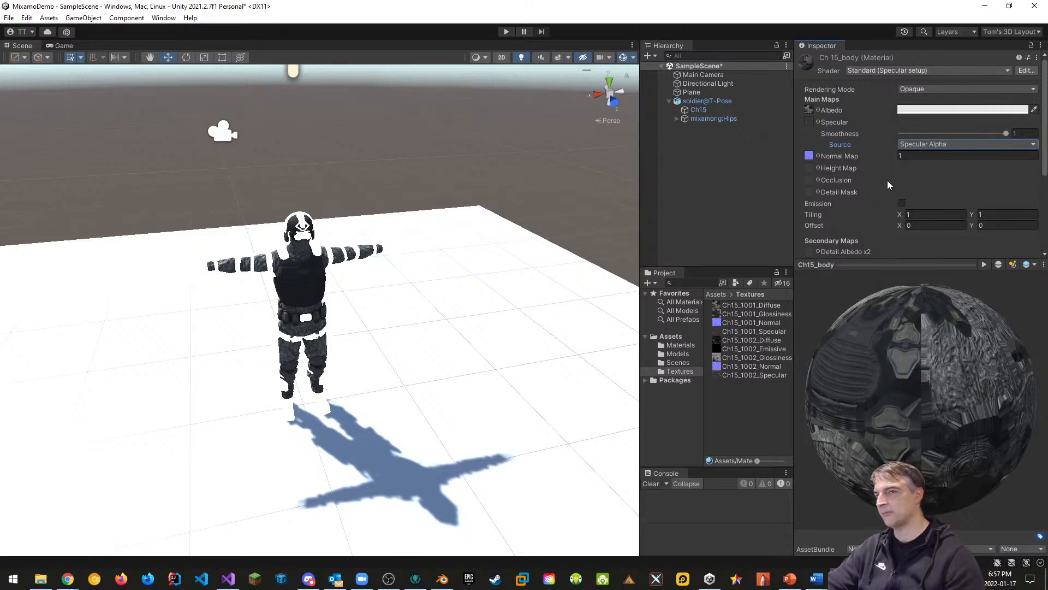
pyautogui.scroll(-3, 833, 151)
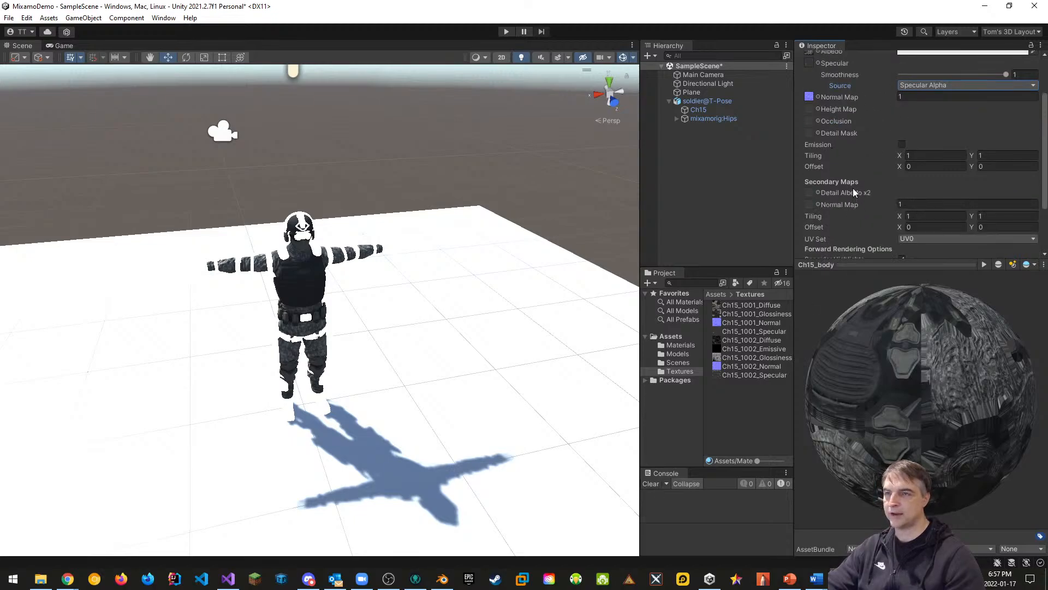
pyautogui.scroll(-4, 843, 215)
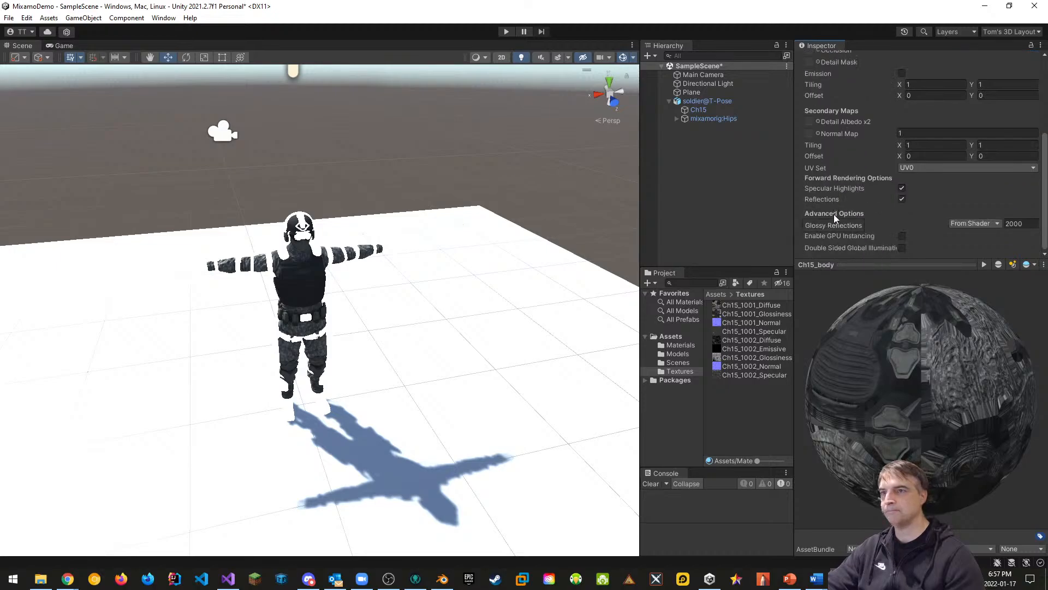
pyautogui.scroll(7, 844, 218)
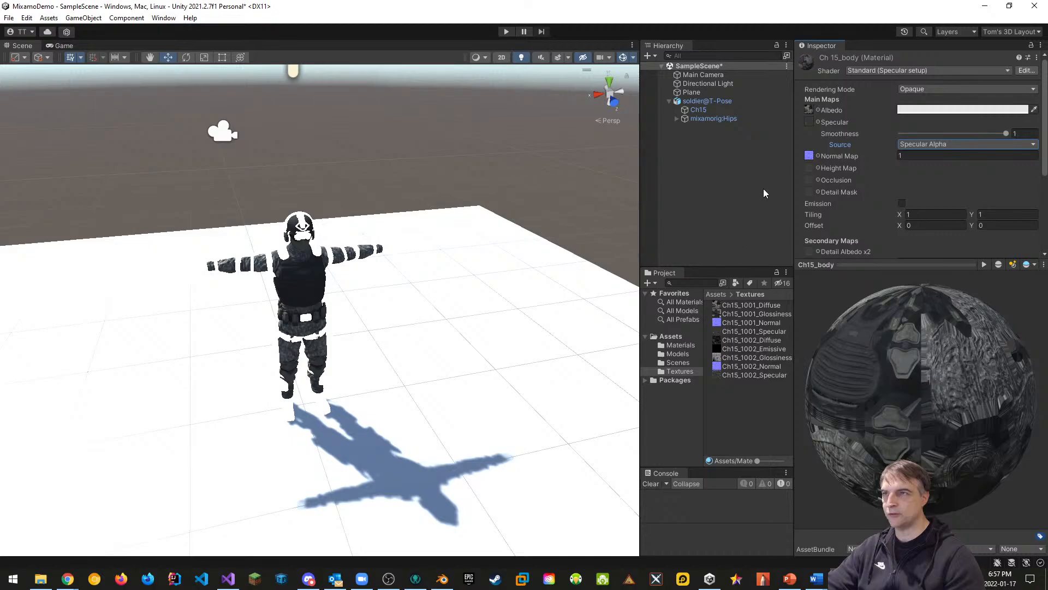
# Step: Assign Ch15_1002_Diffuse as the Ch15_body1 material's albedo and set its shader to Standard (Specular setup)
pyautogui.click(682, 345)
pyautogui.click(738, 314)
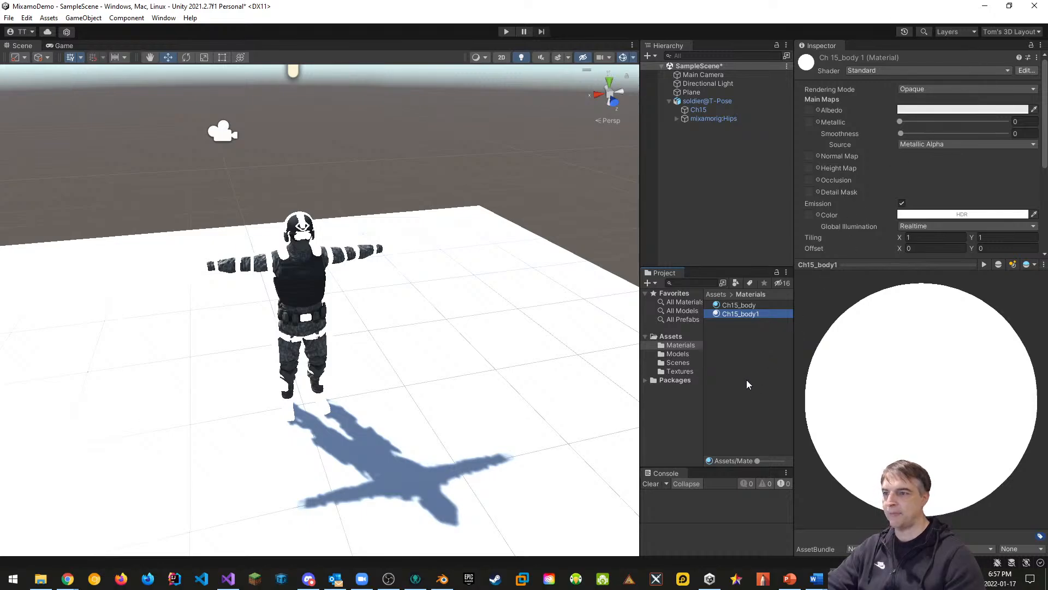
pyautogui.click(680, 372)
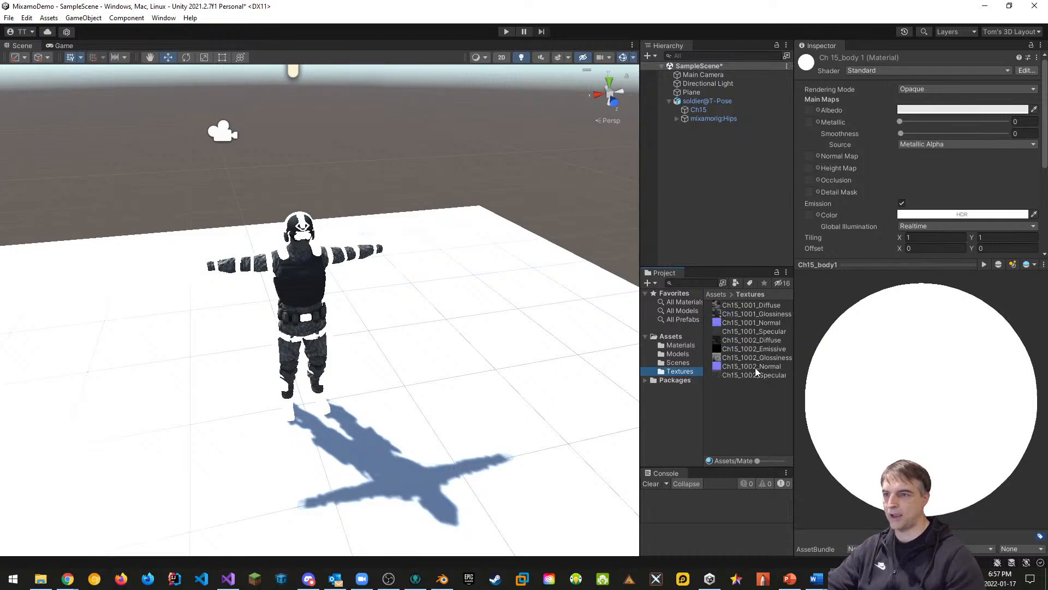
pyautogui.moveTo(726, 340); pyautogui.dragTo(810, 113)
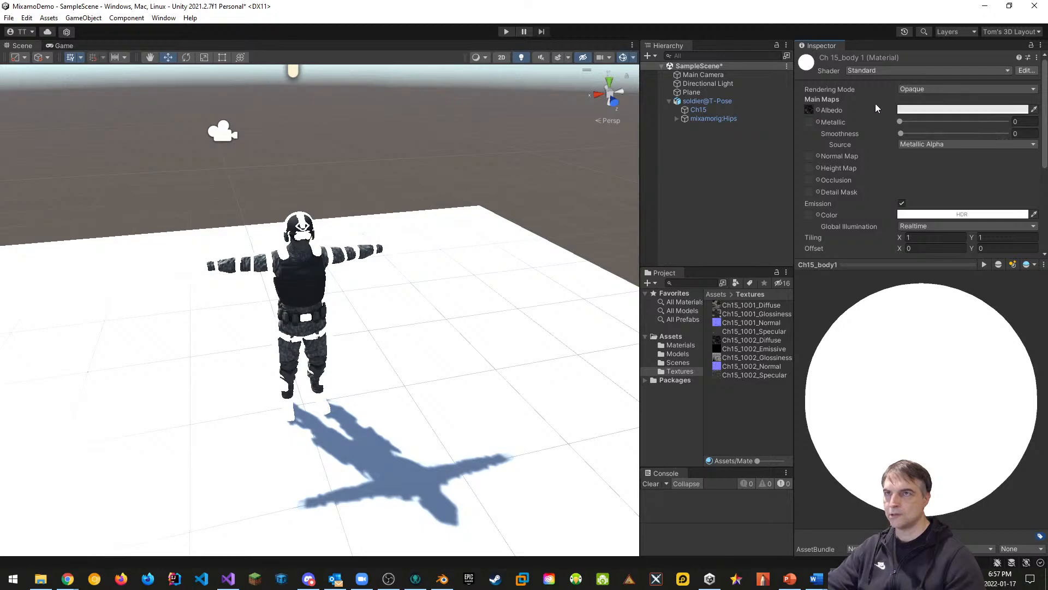
pyautogui.click(888, 70)
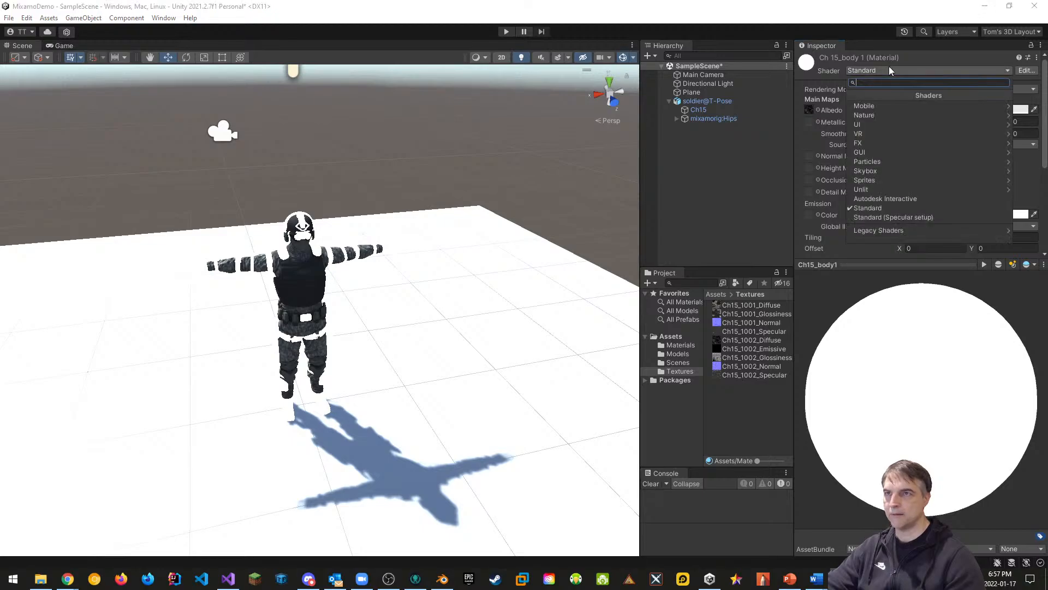
pyautogui.click(899, 219)
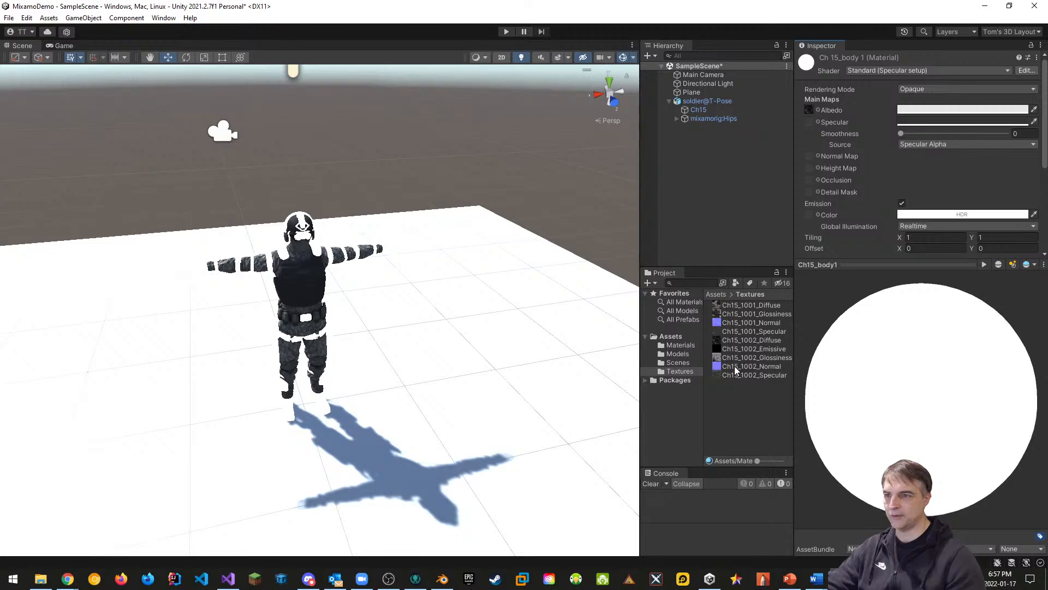
# Step: Assign Ch15_1002_Normal as the Ch15_body1 material's normal map and Ch15_1002_Specular as its specular map, and inspect the soldier
pyautogui.moveTo(729, 366); pyautogui.dragTo(809, 156)
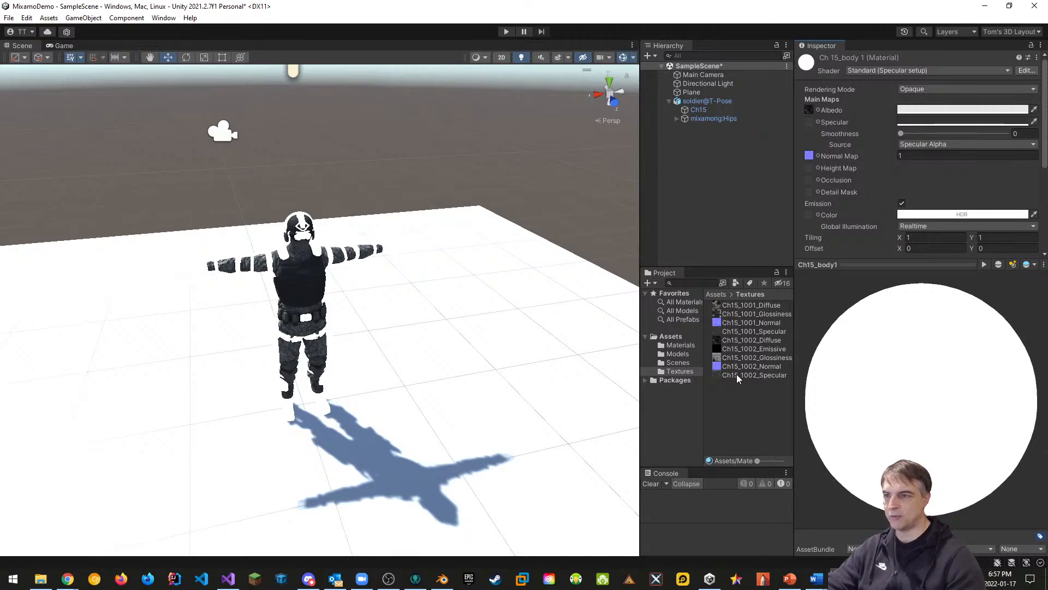
pyautogui.moveTo(716, 376); pyautogui.dragTo(809, 121)
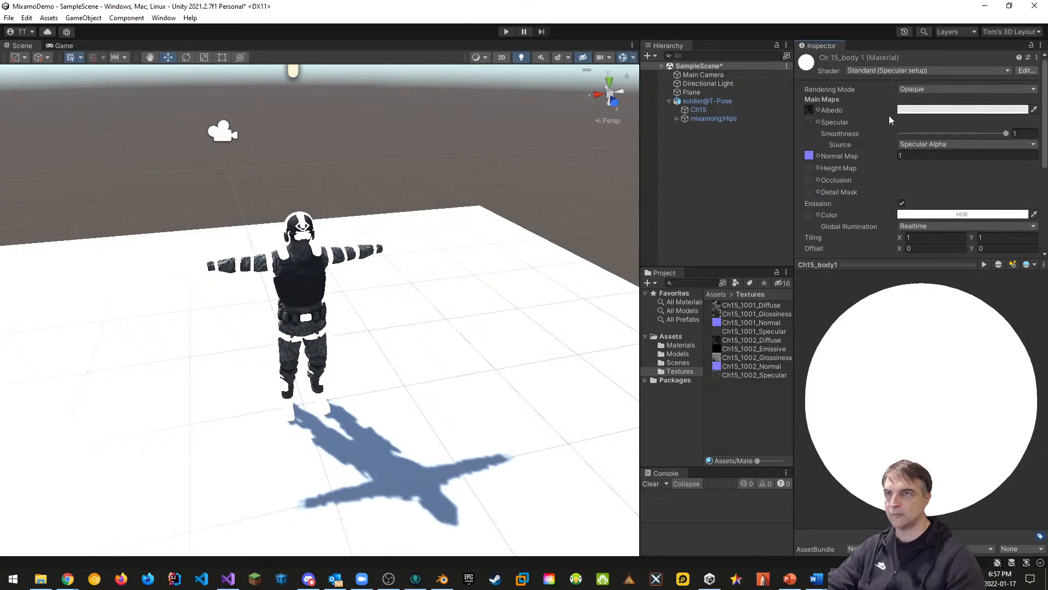
pyautogui.keyDown('alt'); pyautogui.moveTo(462, 328); pyautogui.dragTo(434, 340); pyautogui.keyUp('alt')
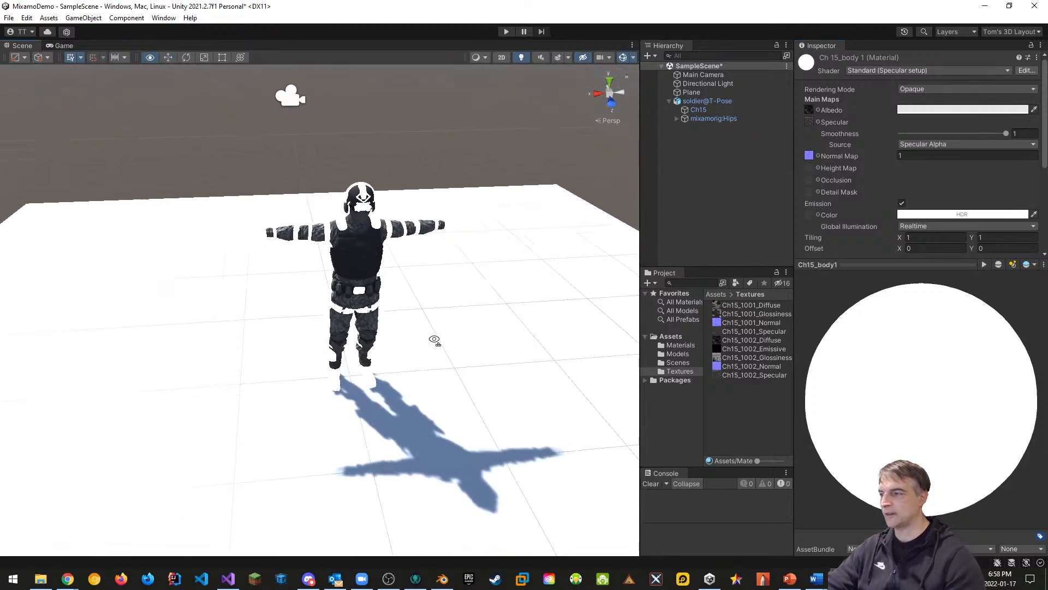
pyautogui.click(389, 232)
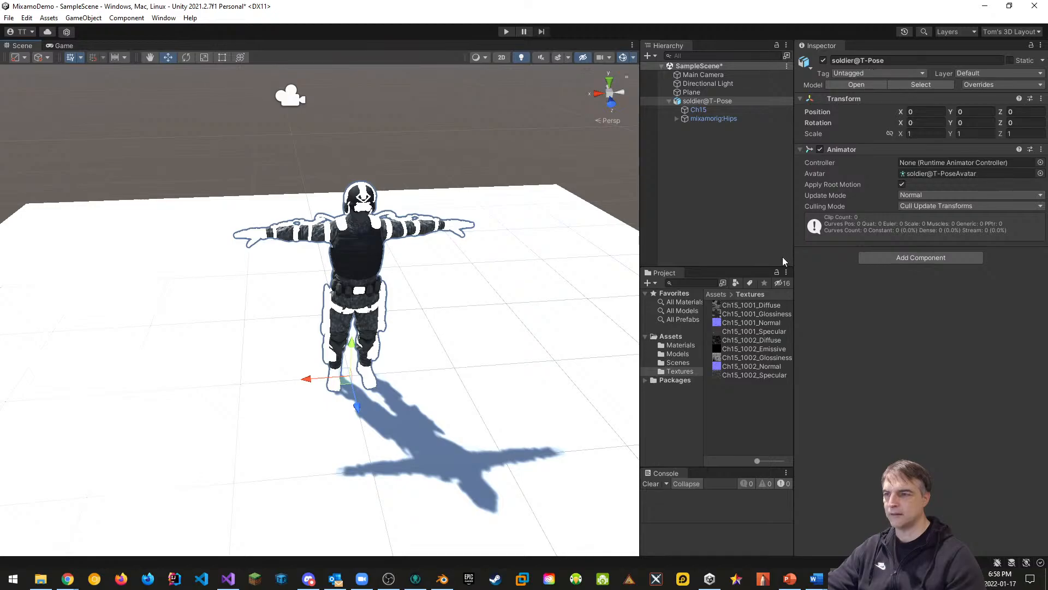
# Step: Tint the Ch15_body1 material's albedo colour red, about E50C0C
pyautogui.click(686, 346)
pyautogui.click(744, 313)
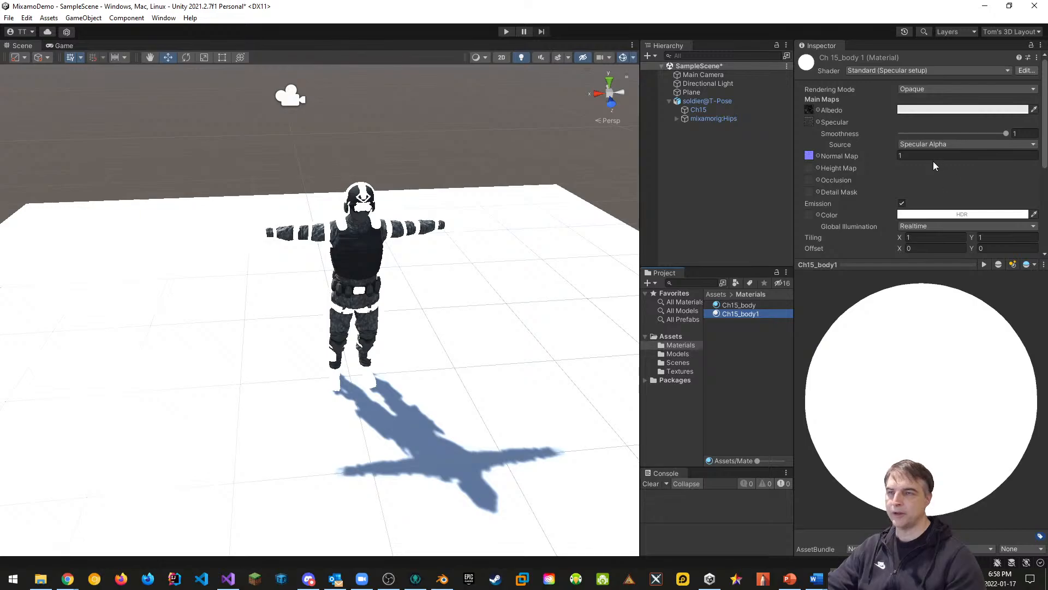
pyautogui.click(945, 110)
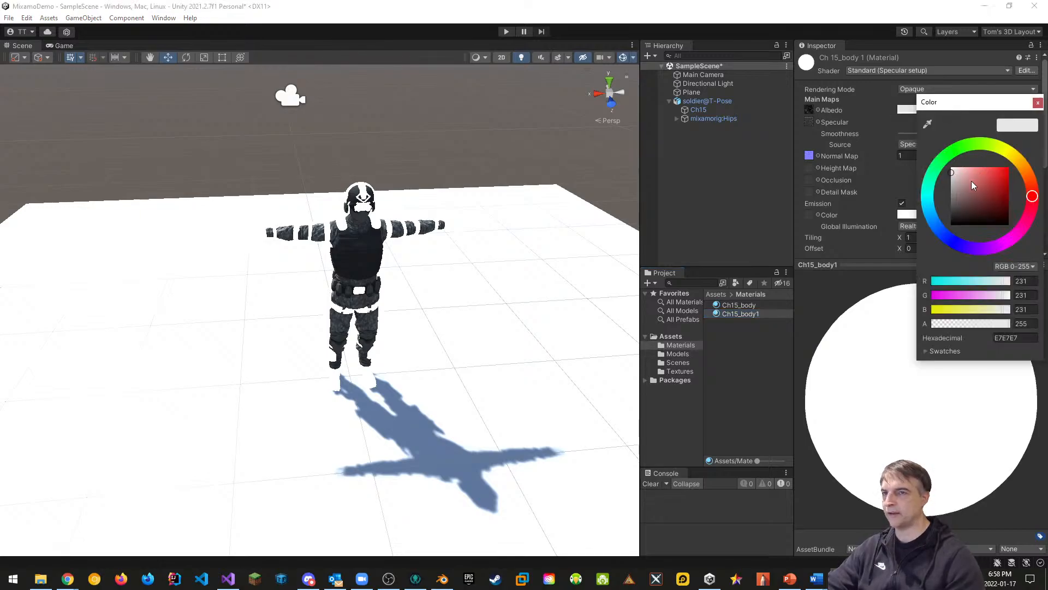
pyautogui.moveTo(972, 186)
pyautogui.mouseDown()
pyautogui.moveTo(1017, 163)
pyautogui.moveTo(990, 195)
pyautogui.moveTo(1007, 174)
pyautogui.mouseUp()
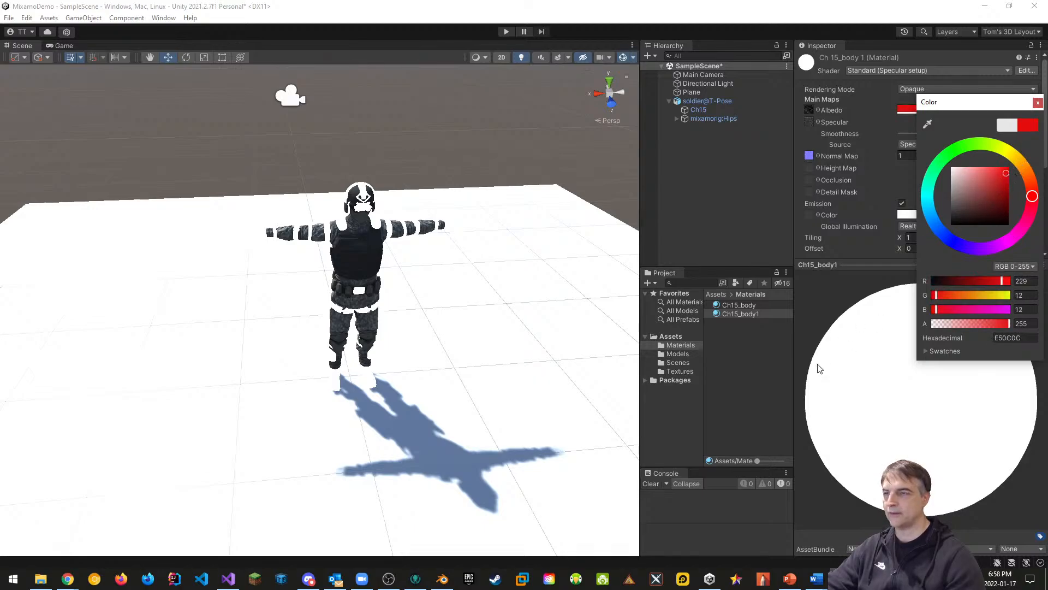
pyautogui.click(756, 388)
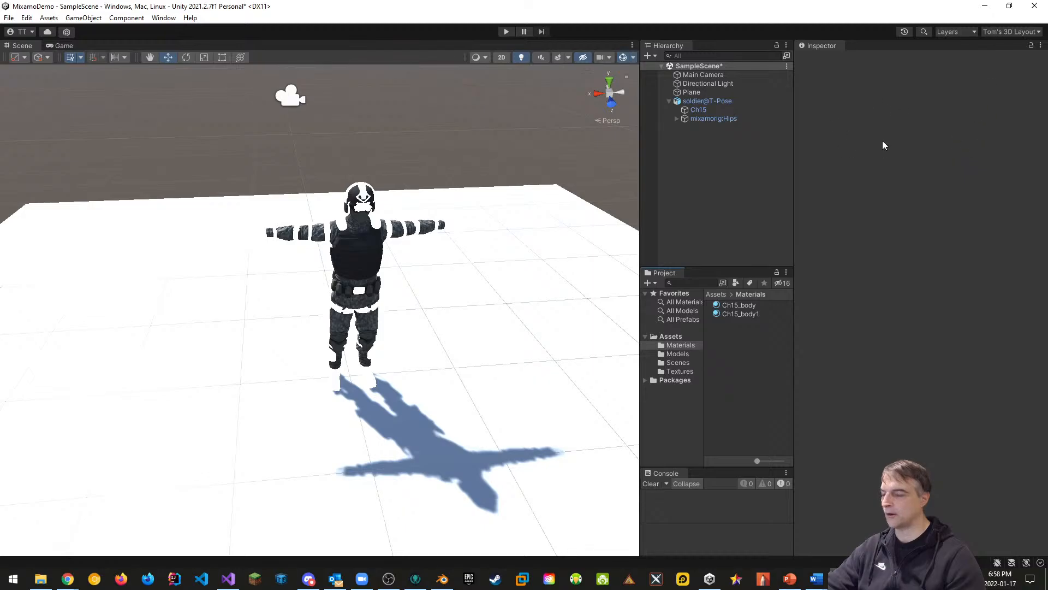
# Step: Compare the settings of the Ch15_body and Ch15_body1 materials and disable emission on Ch15_body1
pyautogui.click(742, 314)
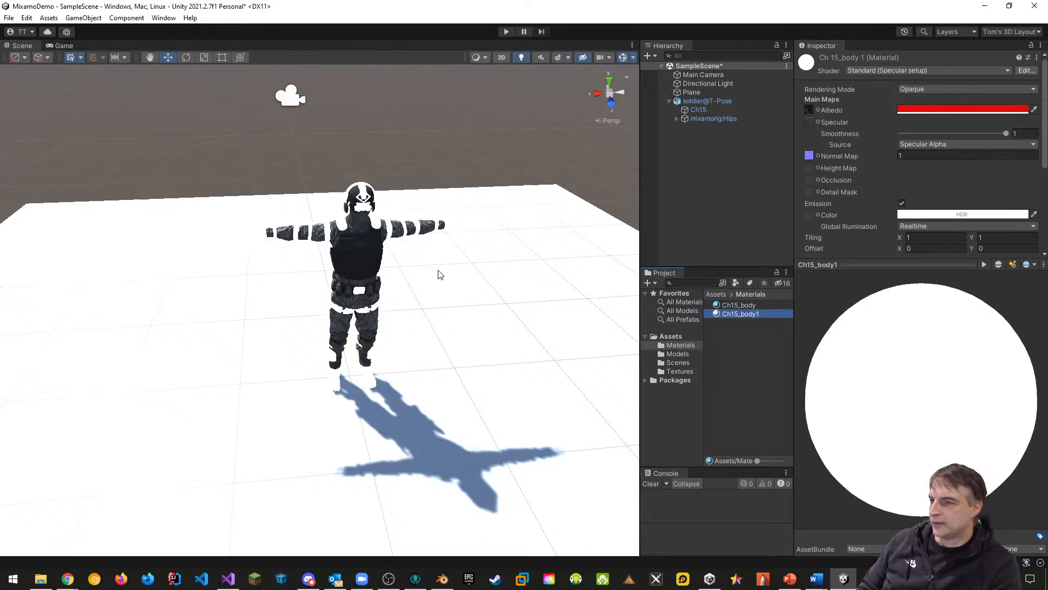
pyautogui.click(732, 295)
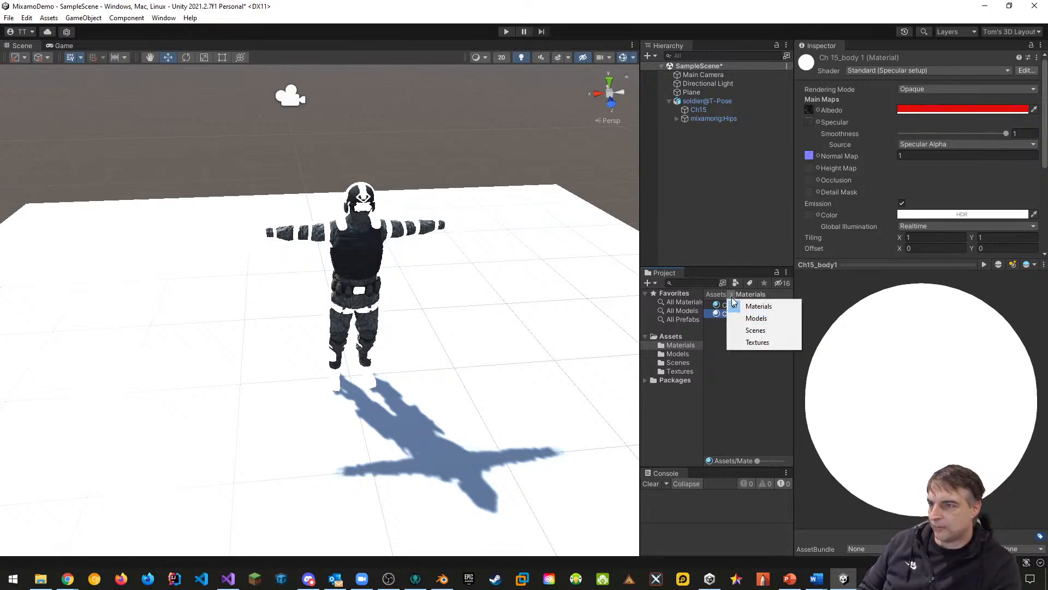
pyautogui.click(725, 364)
pyautogui.click(721, 306)
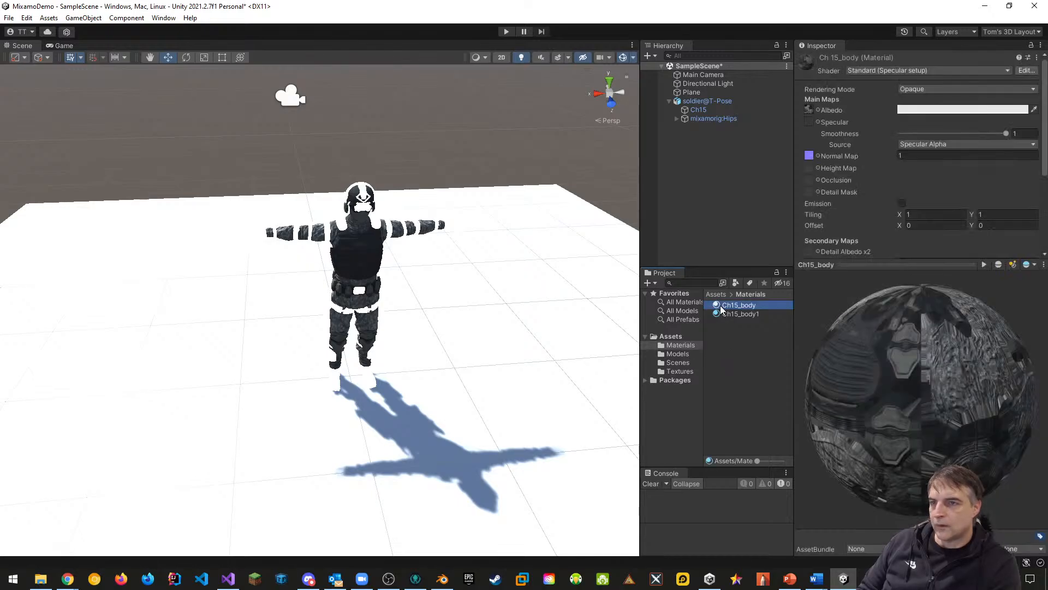
pyautogui.click(743, 314)
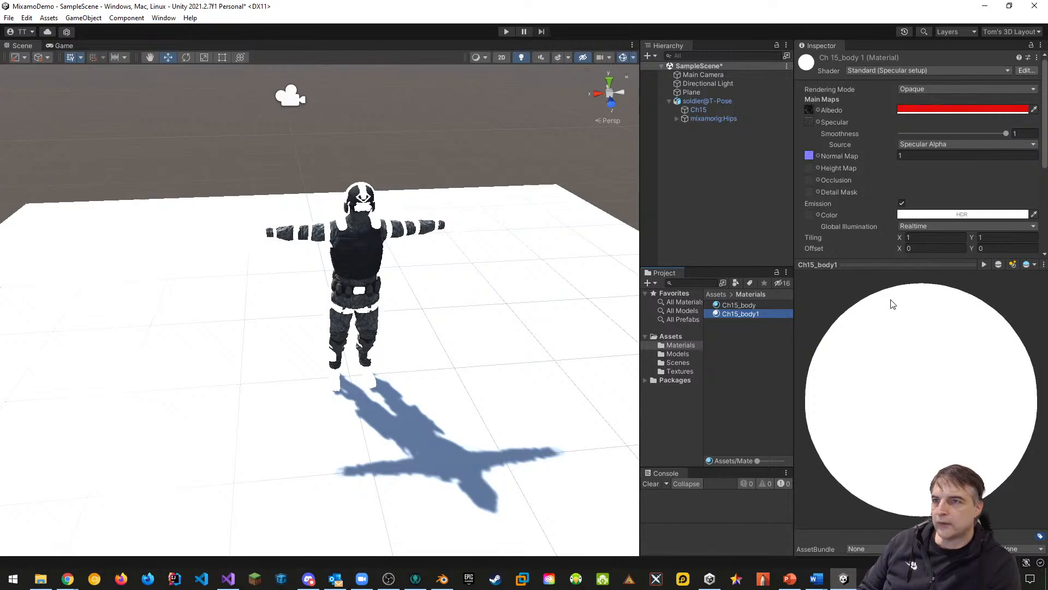
pyautogui.click(902, 203)
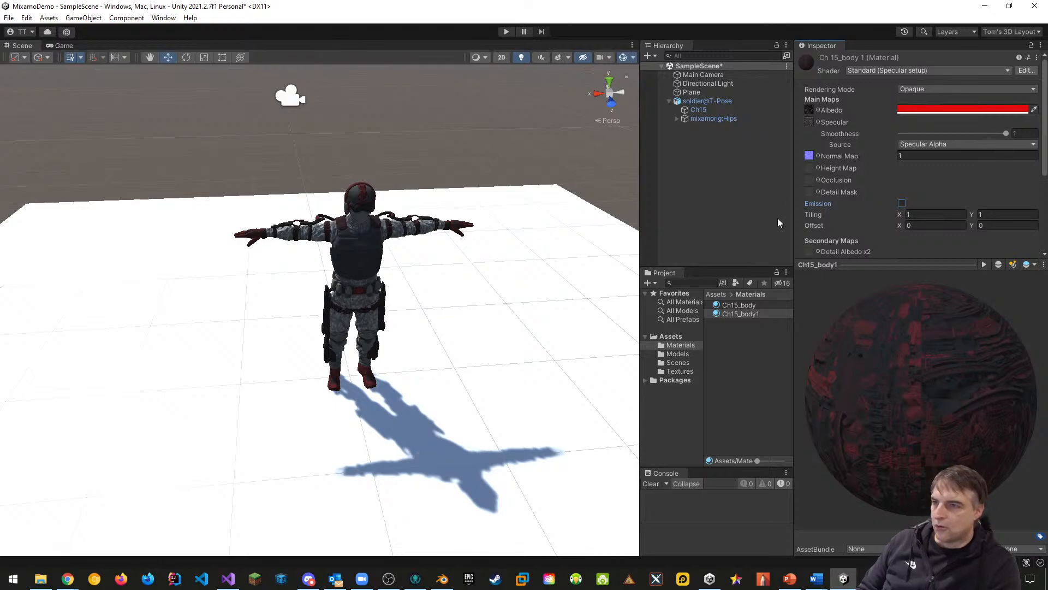
# Step: Review the Ch15_body1 material's map settings, try the Autodesk Interactive shader on it, and examine the options that shader offers
pyautogui.click(677, 370)
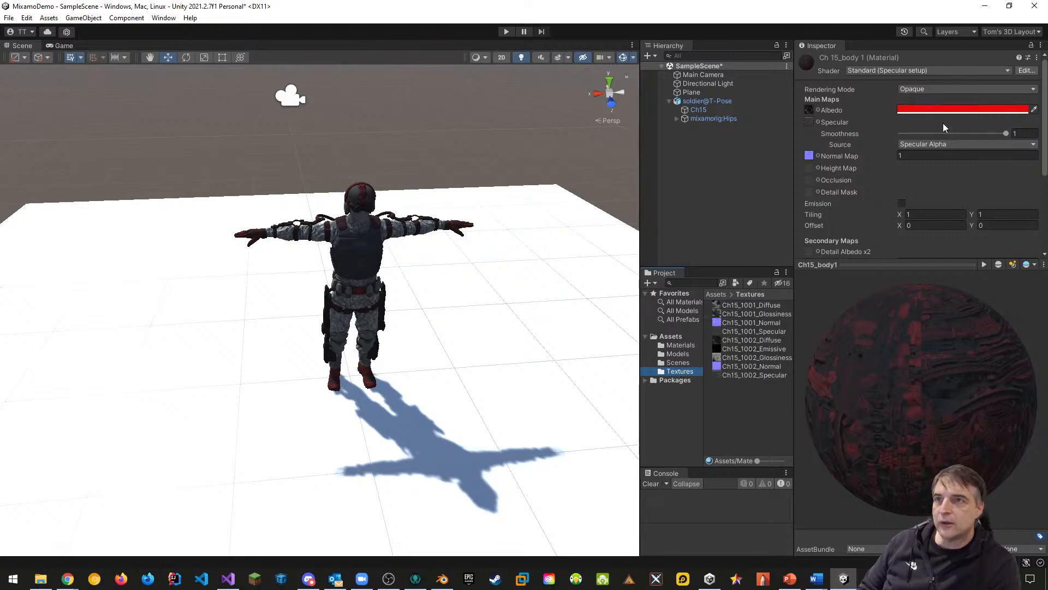
pyautogui.scroll(-5, 841, 183)
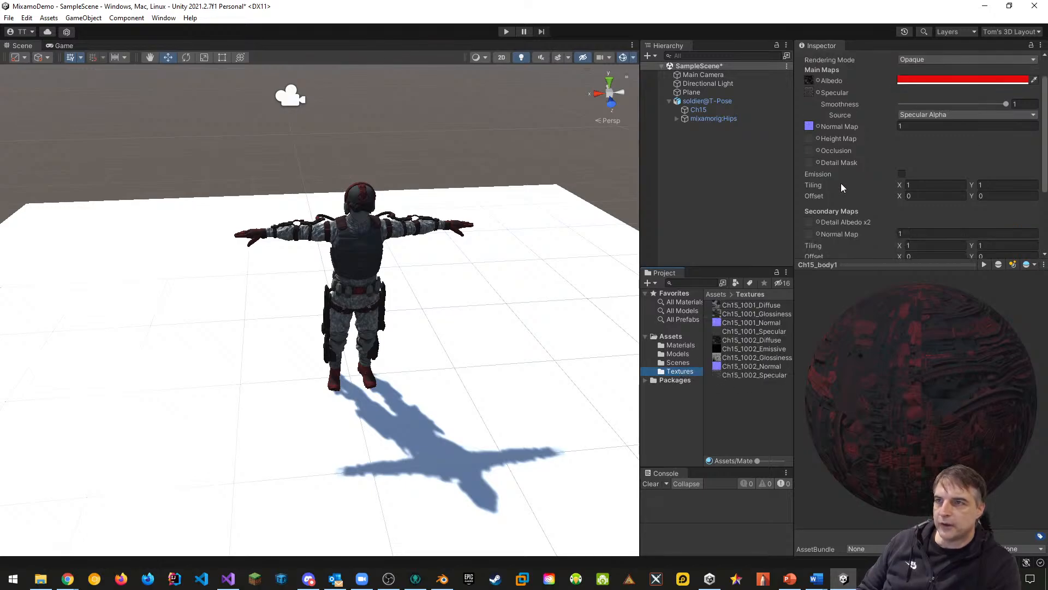
pyautogui.scroll(-2, 831, 211)
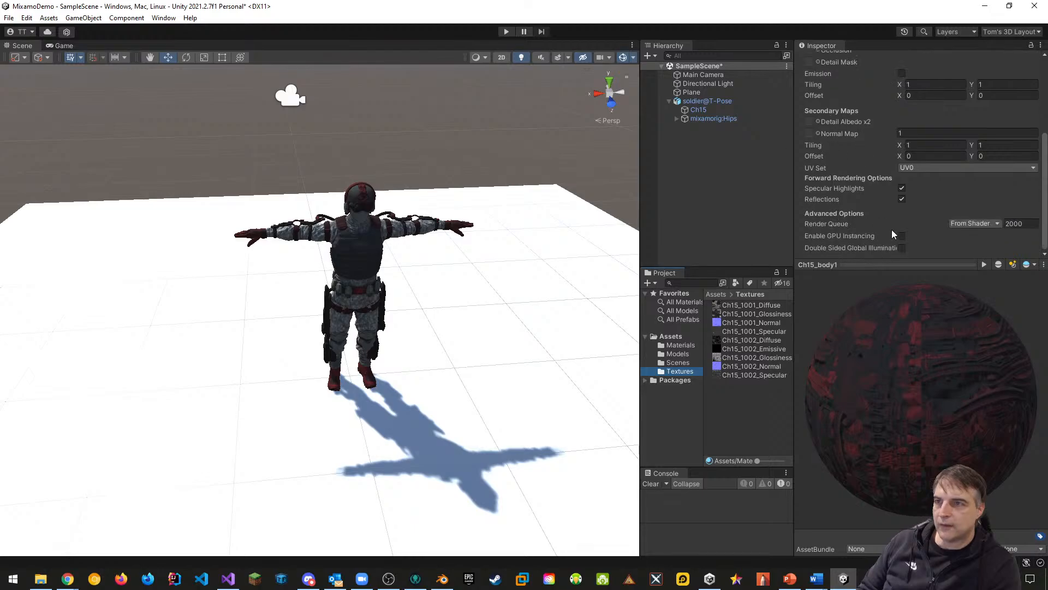
pyautogui.scroll(7, 876, 213)
pyautogui.click(888, 70)
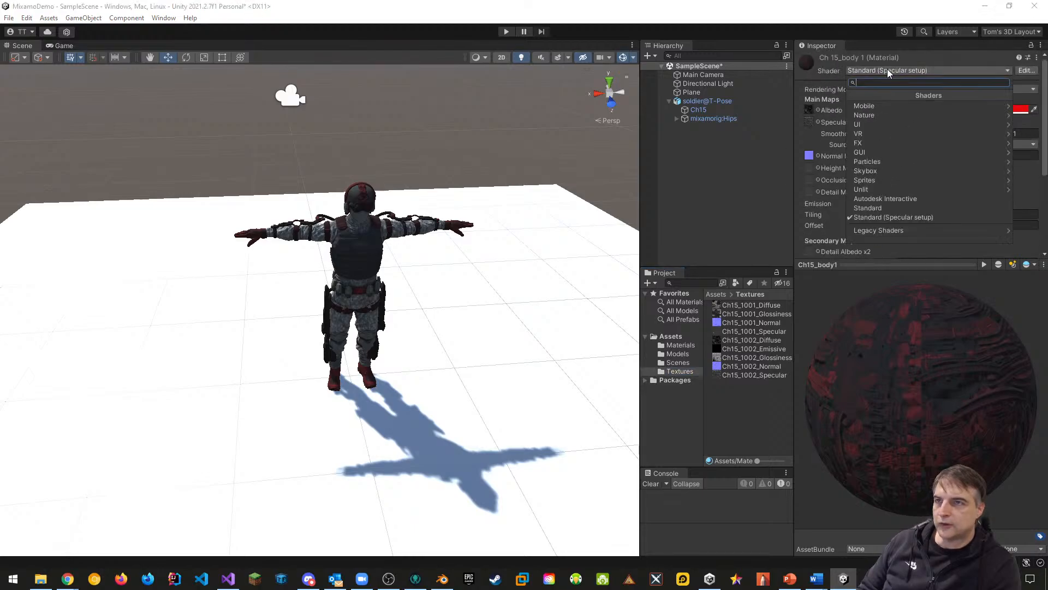
pyautogui.click(873, 198)
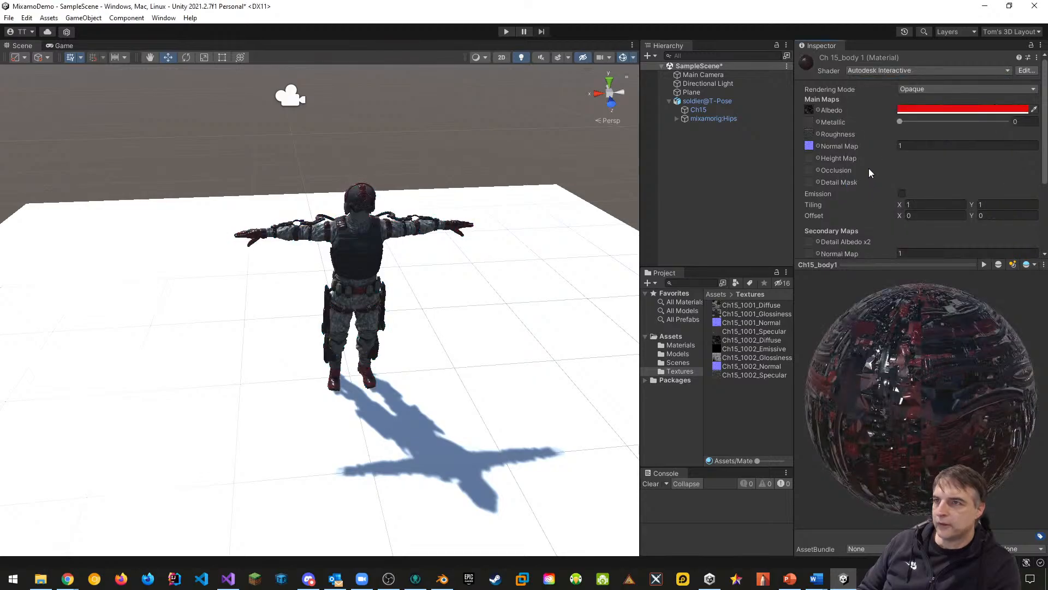
pyautogui.scroll(-5, 869, 159)
pyautogui.scroll(5, 865, 158)
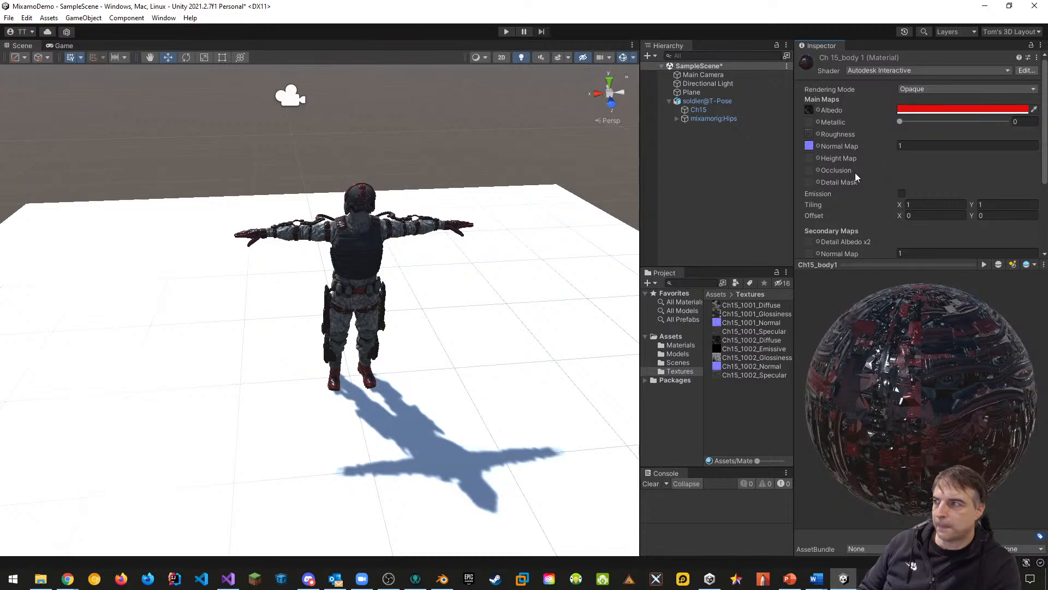
pyautogui.scroll(-5, 887, 201)
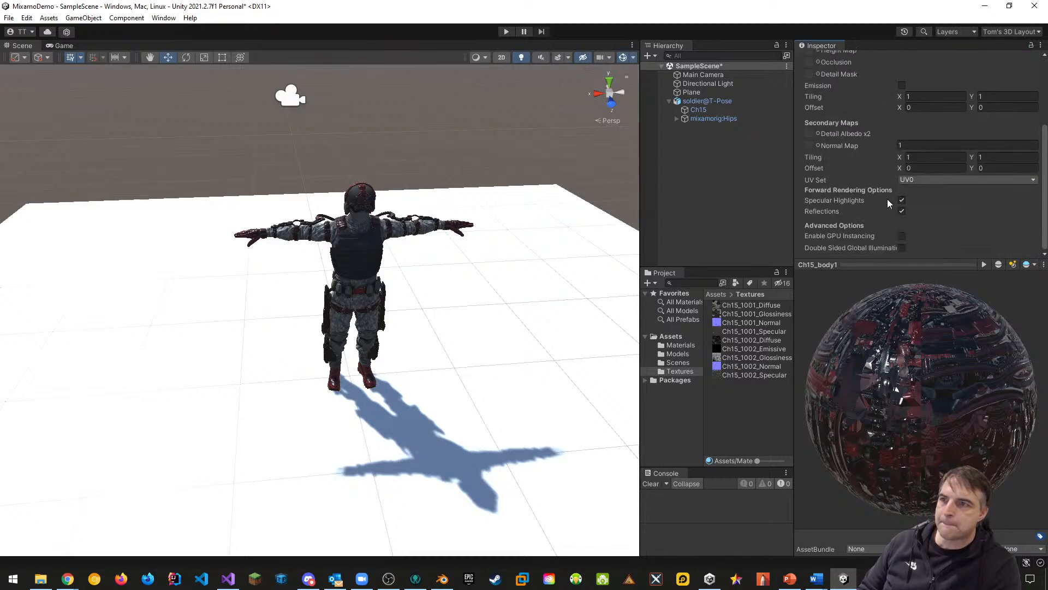
pyautogui.scroll(5, 887, 199)
# Step: Set the shader of the Ch15_body1 material to Standard and review its map and rendering settings
pyautogui.click(874, 70)
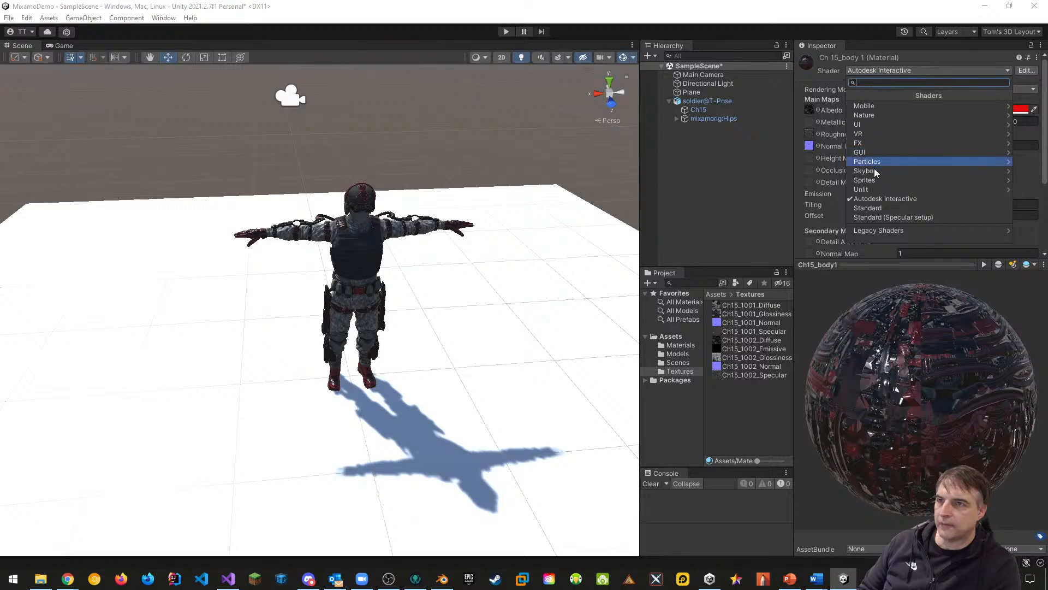
pyautogui.click(872, 204)
pyautogui.hotkey('ctrl', 'z')
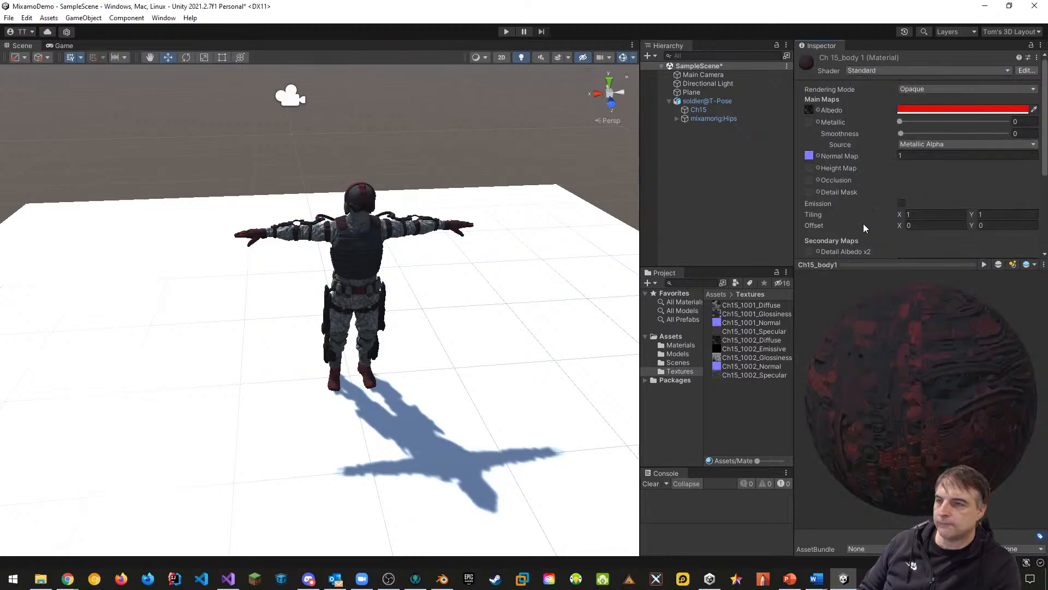
pyautogui.scroll(-4, 874, 205)
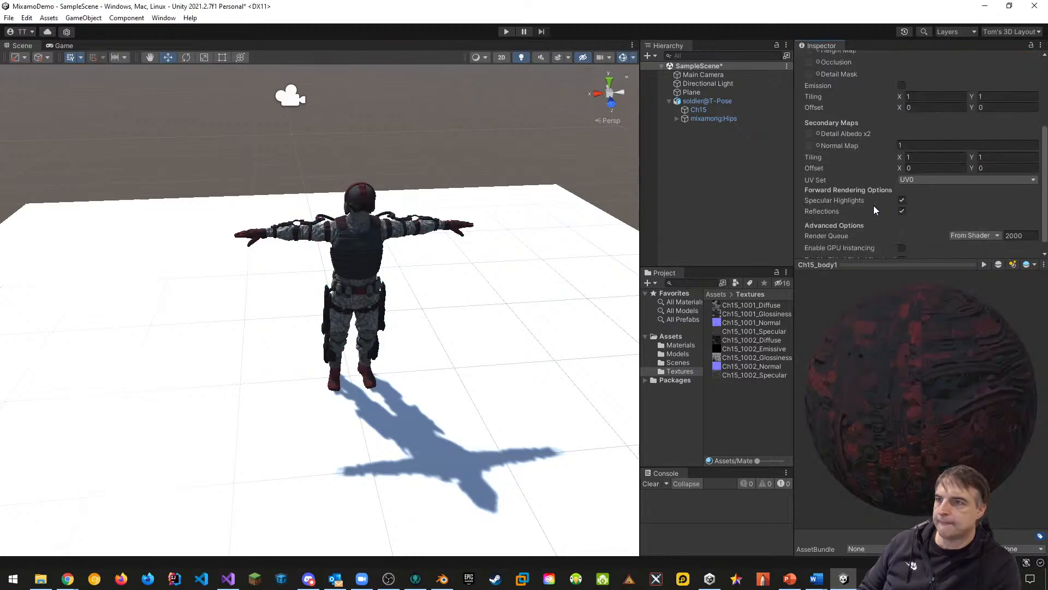
pyautogui.scroll(-1, 882, 212)
pyautogui.scroll(5, 884, 213)
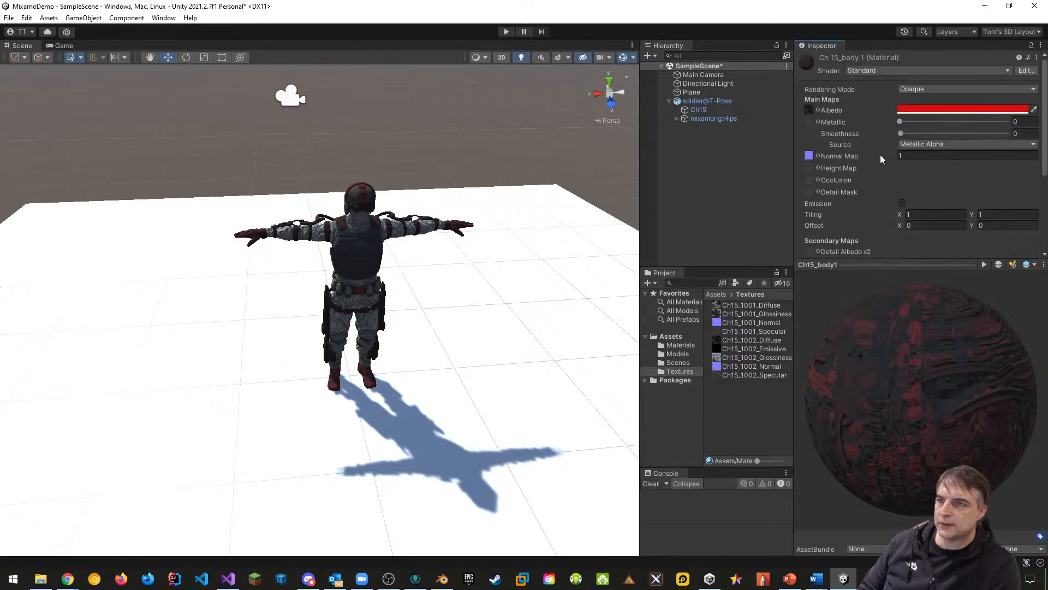
pyautogui.scroll(-1, 868, 170)
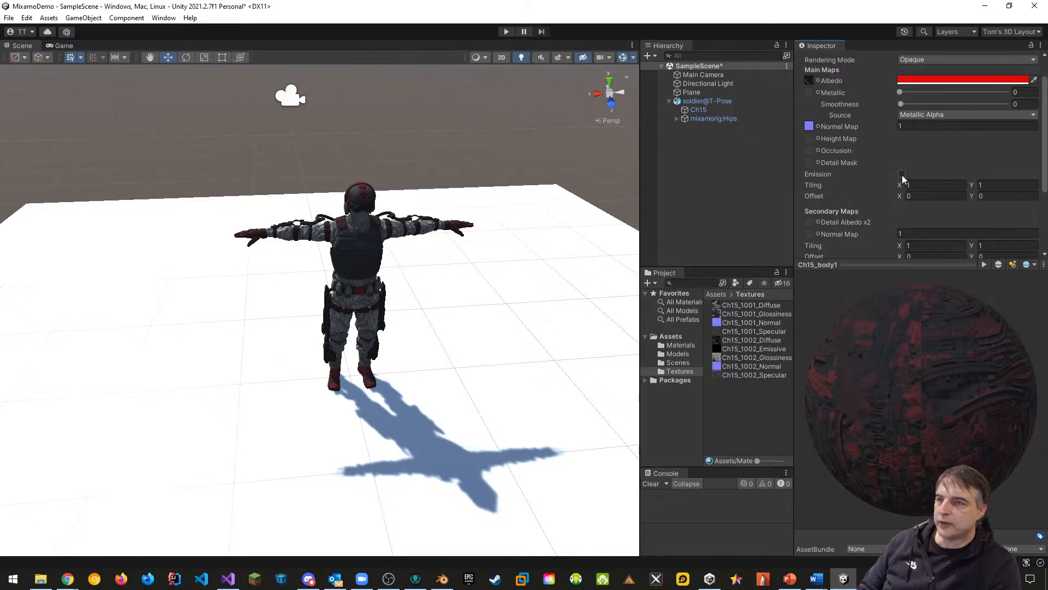
pyautogui.click(902, 174)
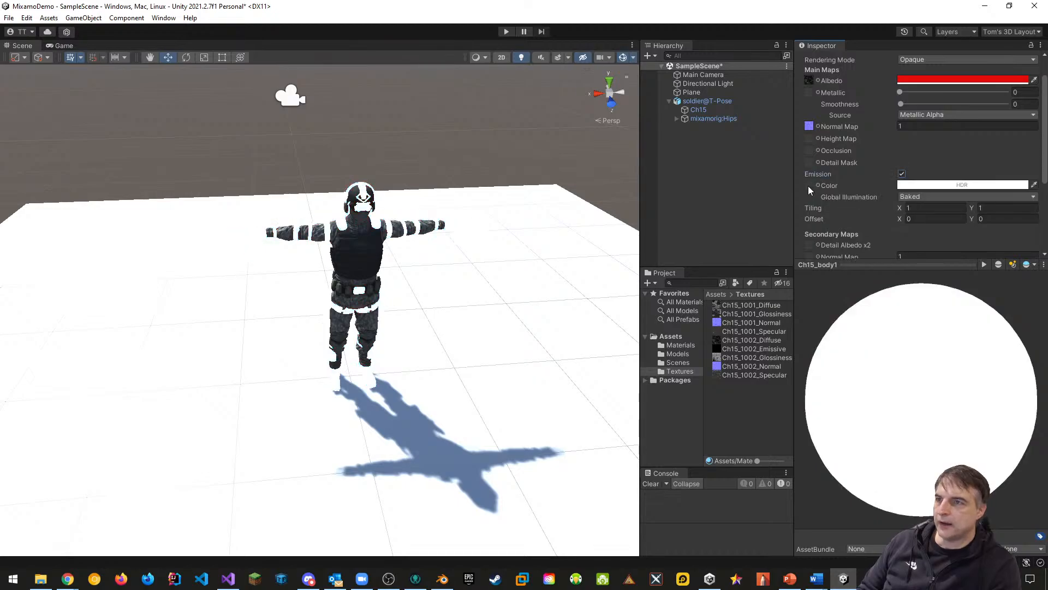
pyautogui.click(901, 174)
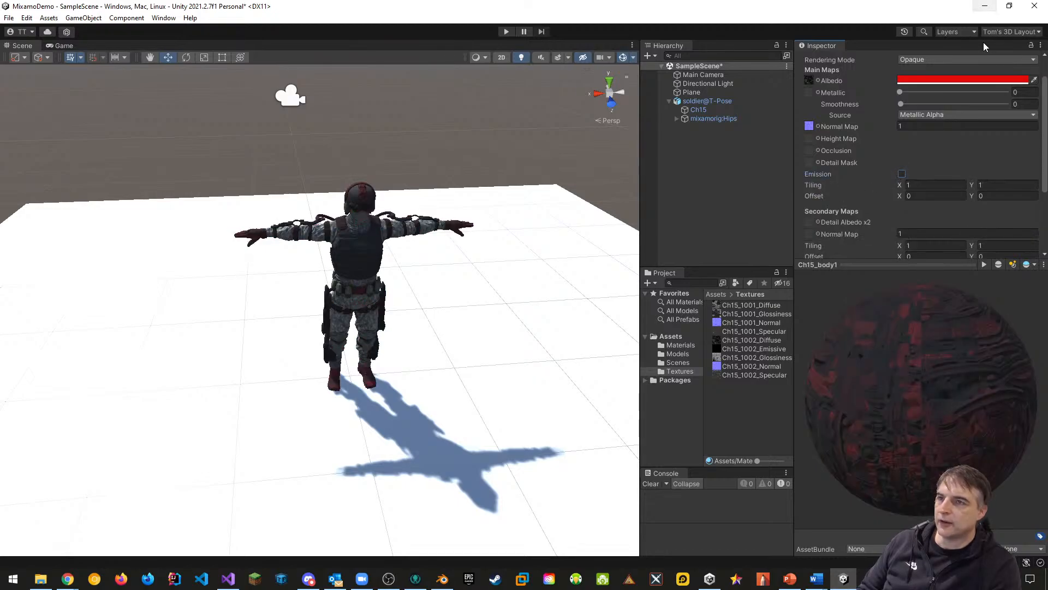
pyautogui.click(928, 56)
pyautogui.click(868, 120)
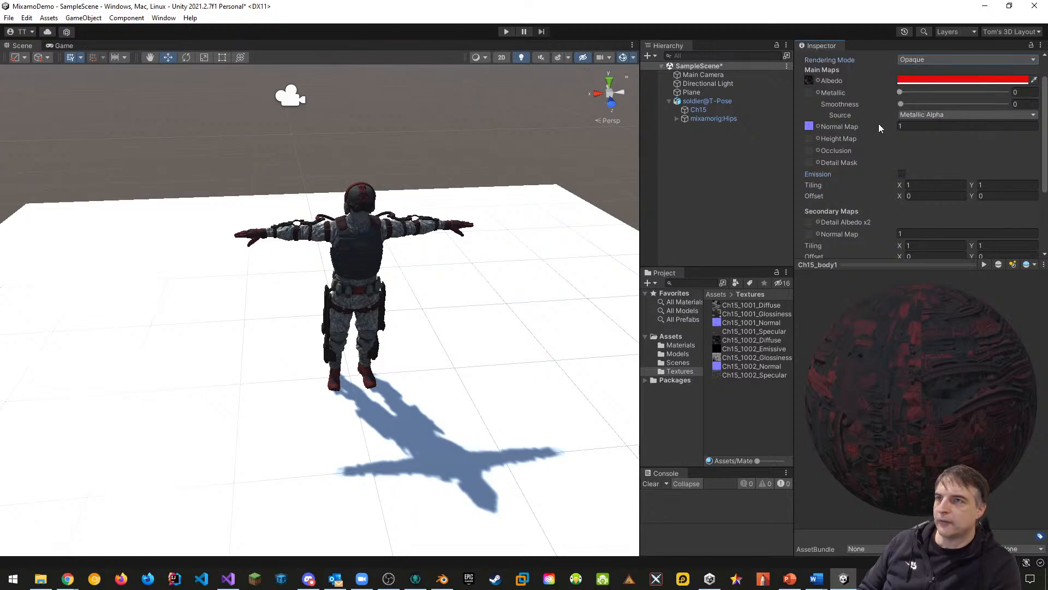
# Step: Set the Ch15_body1 material's shader to Standard (Specular setup) and enable emission with the Ch15_1002_Emissive texture as its colour map
pyautogui.scroll(2, 878, 123)
pyautogui.click(902, 71)
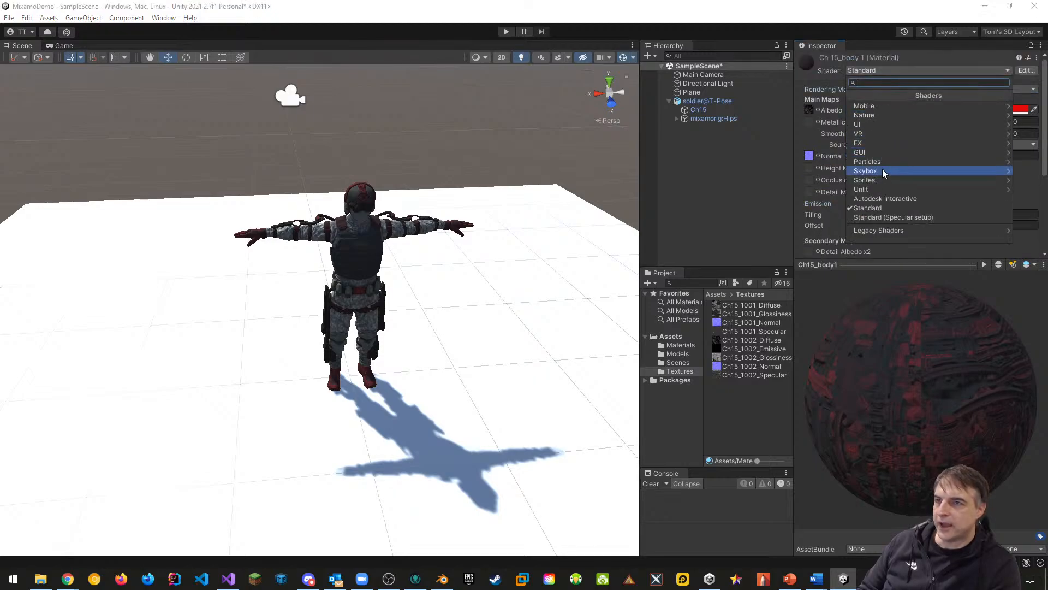
pyautogui.click(886, 217)
pyautogui.scroll(-3, 870, 189)
pyautogui.scroll(-3, 872, 191)
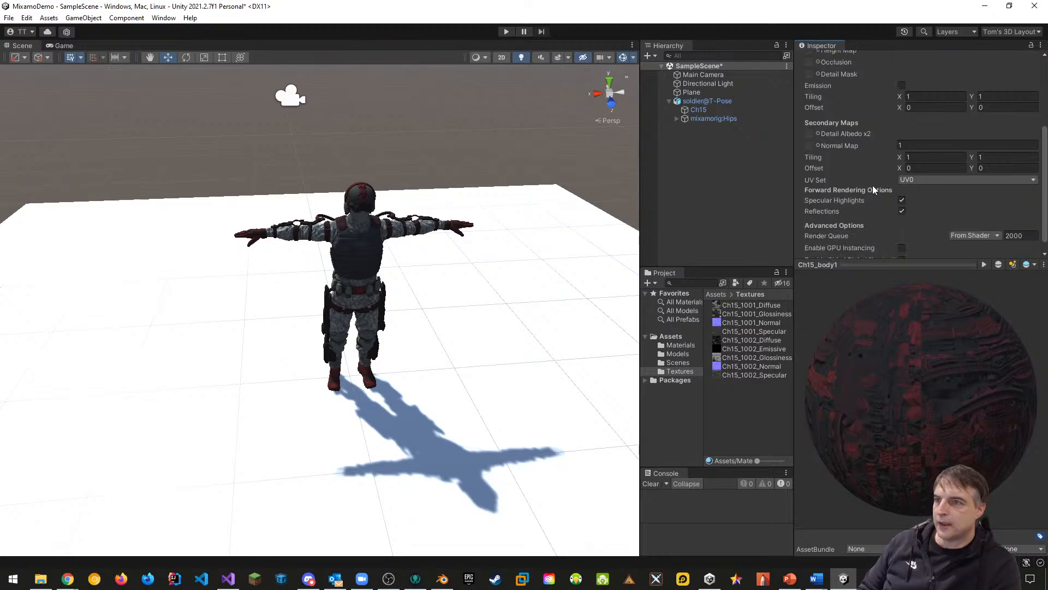
pyautogui.click(902, 85)
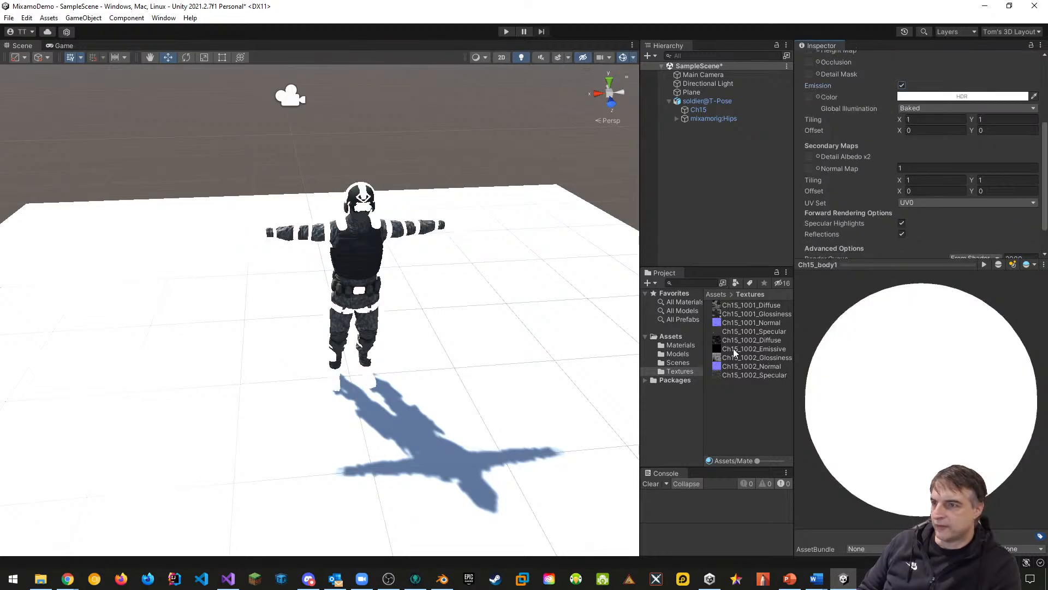
pyautogui.moveTo(718, 349); pyautogui.dragTo(809, 98)
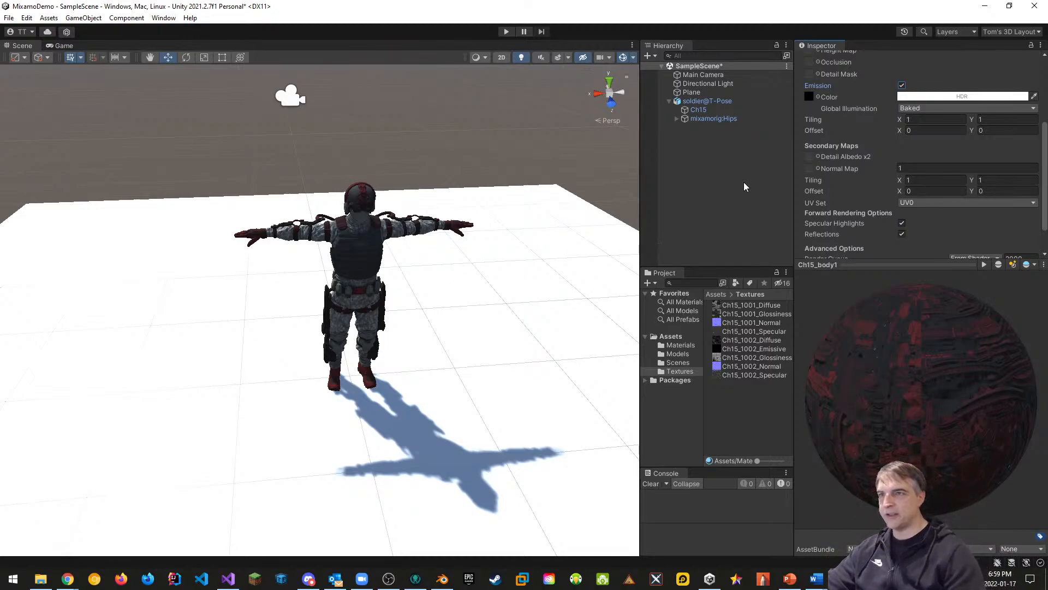
# Step: Reset the Ch15_body1 material's albedo colour to white, FFFFFF, and look at the soldier close up
pyautogui.scroll(5, 887, 203)
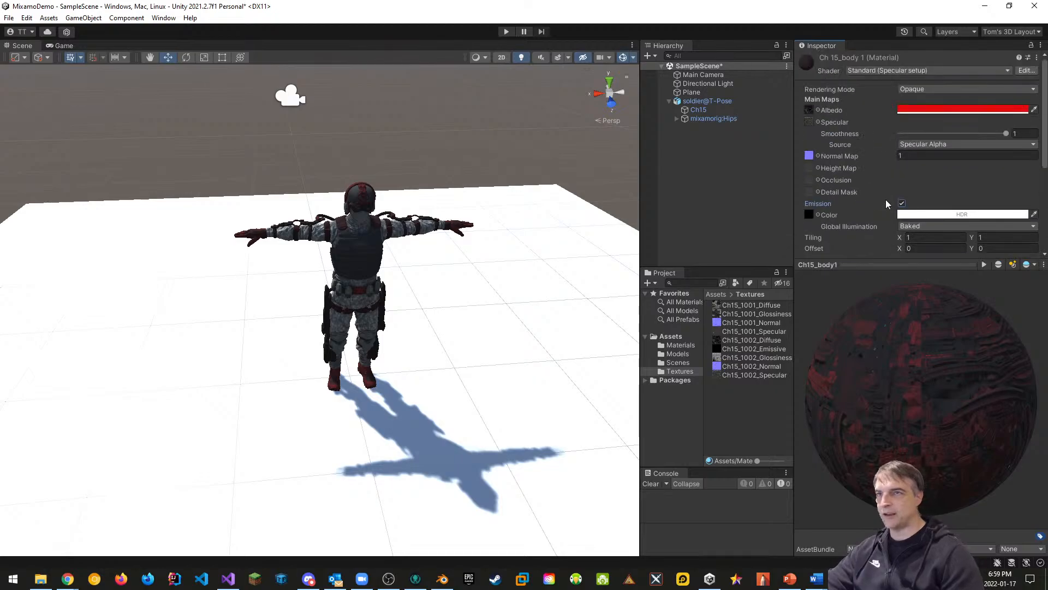
pyautogui.click(942, 110)
pyautogui.moveTo(975, 190); pyautogui.dragTo(926, 145)
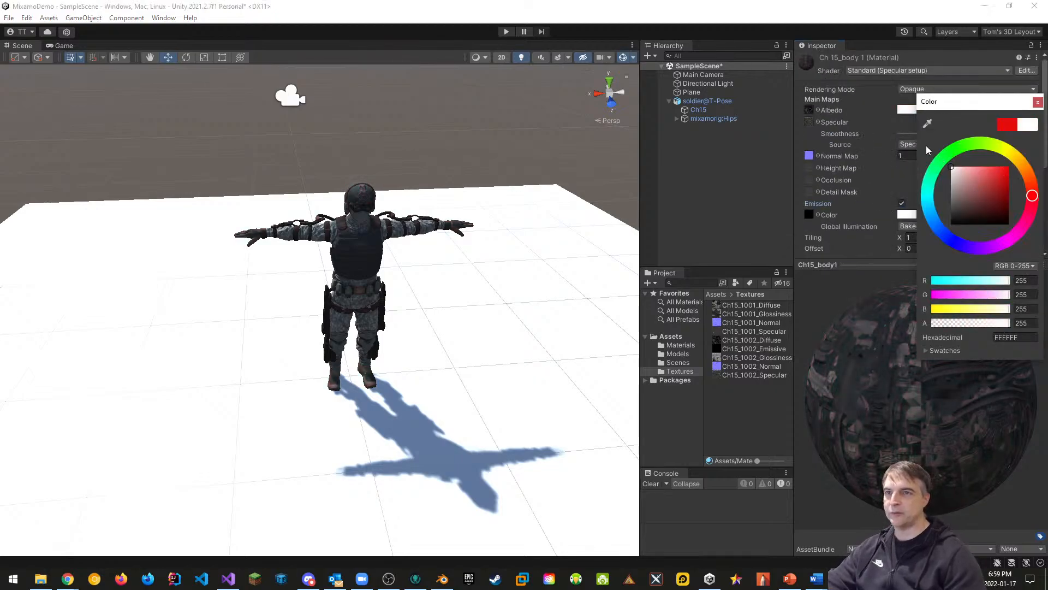
pyautogui.moveTo(473, 307); pyautogui.dragTo(384, 312, button='right')
pyautogui.press('w')
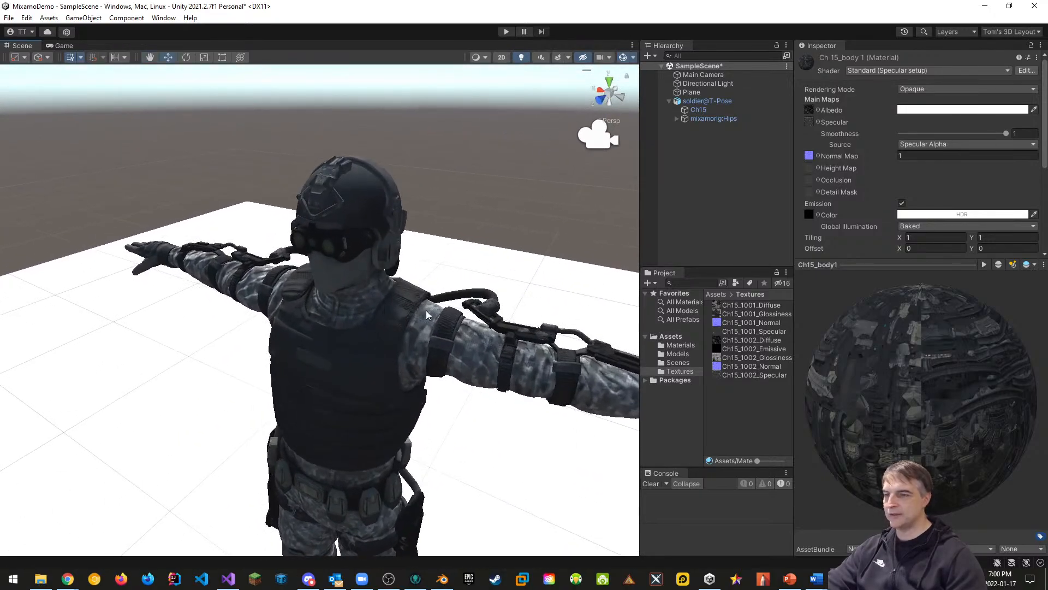
# Step: Examine the preview and file size of each Ch15_1001 and Ch15_1002 texture in the Textures folder
pyautogui.click(748, 306)
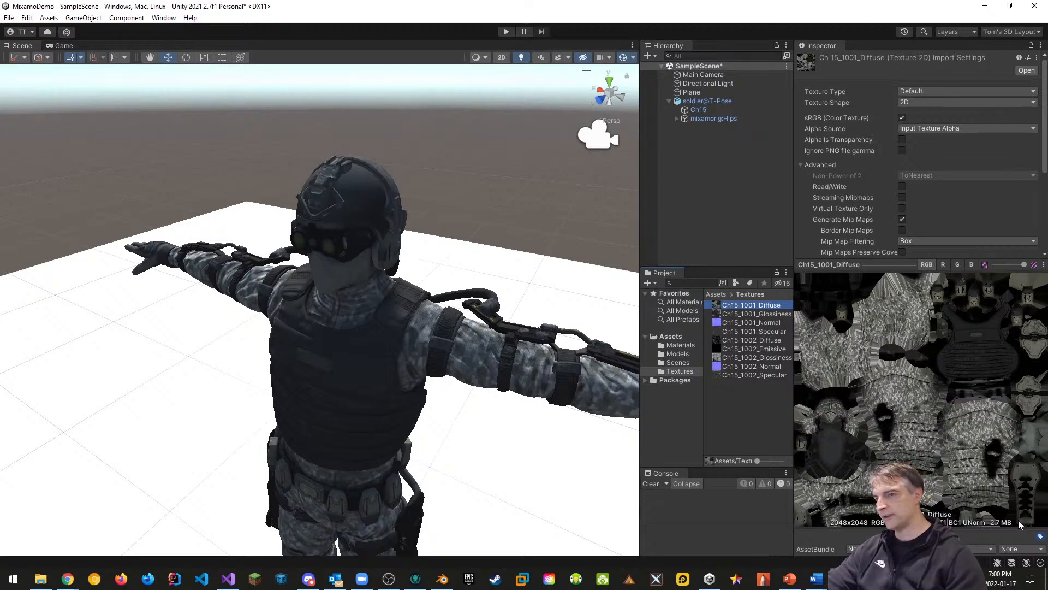
pyautogui.click(775, 315)
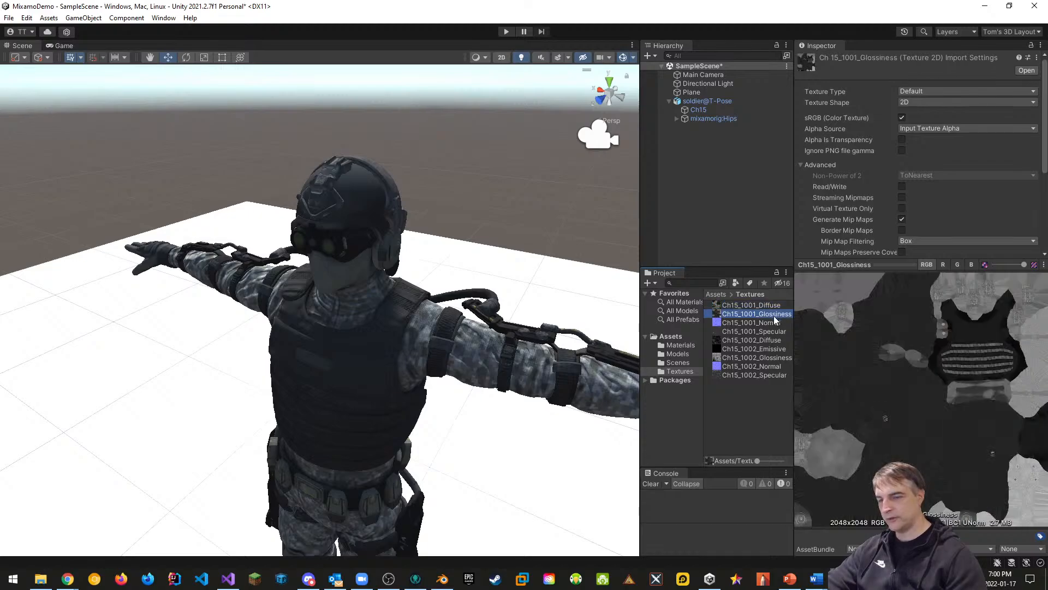
pyautogui.click(775, 323)
pyautogui.click(773, 332)
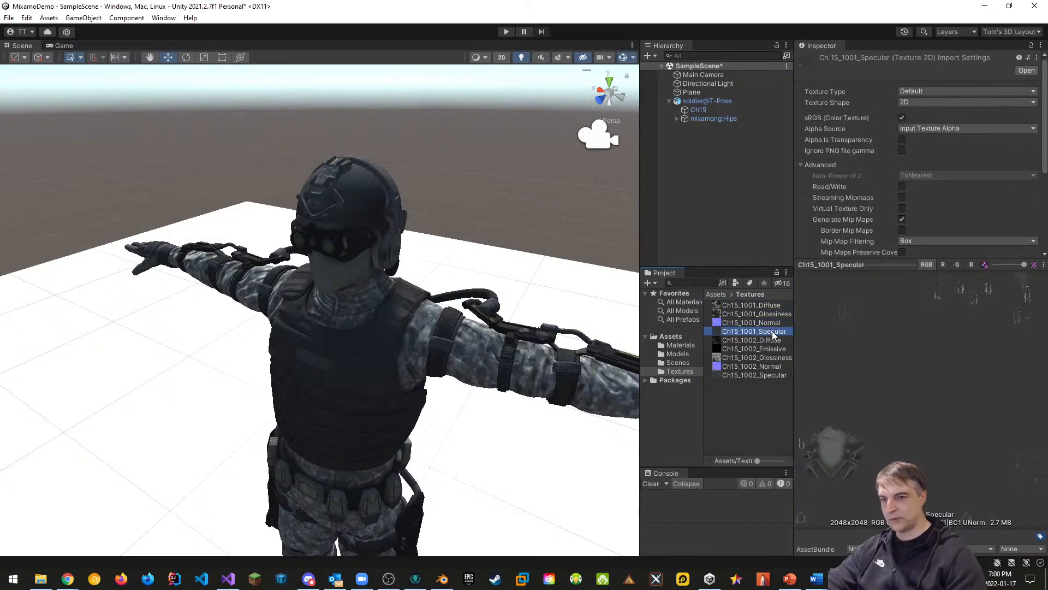
pyautogui.click(771, 323)
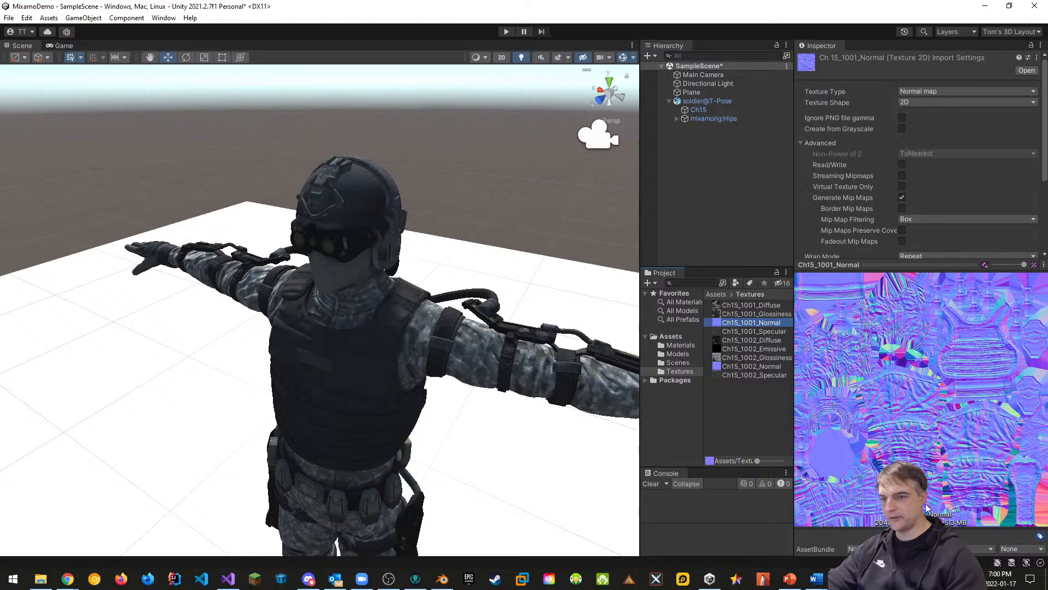
pyautogui.click(764, 331)
pyautogui.click(764, 341)
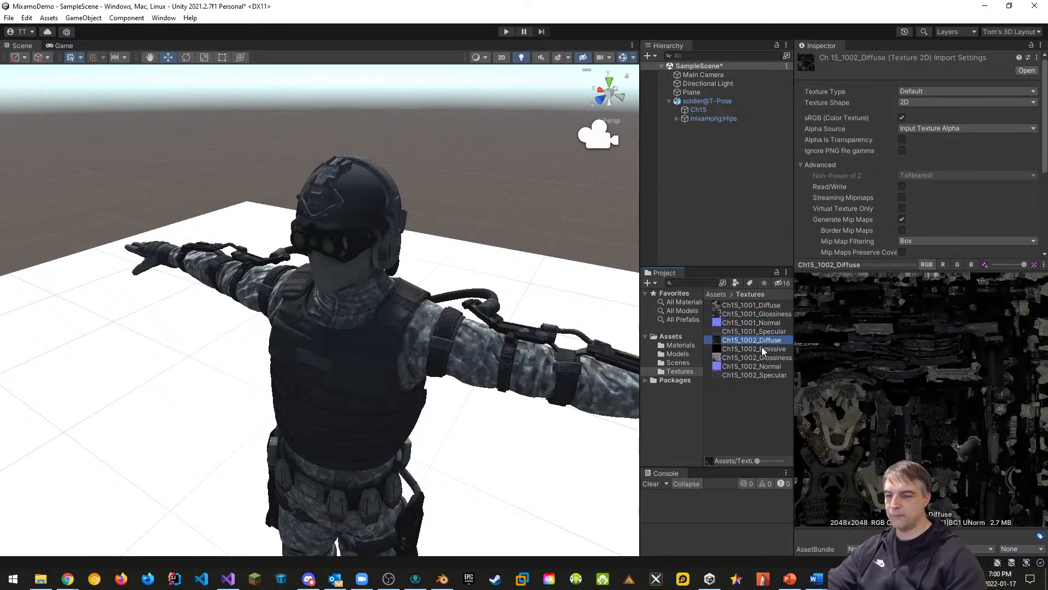
pyautogui.click(763, 350)
pyautogui.click(764, 358)
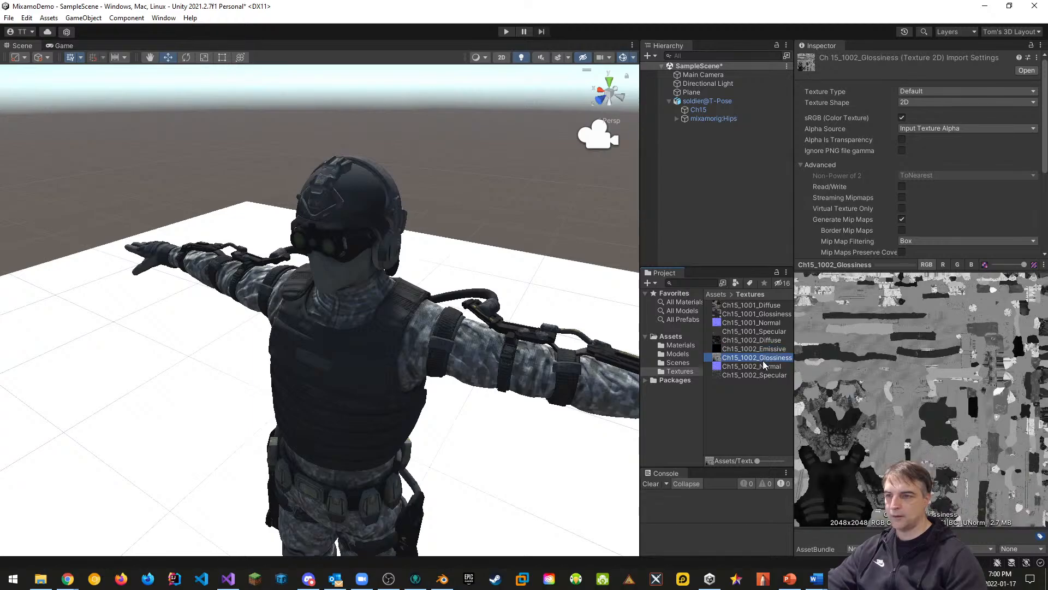
pyautogui.click(764, 366)
pyautogui.click(766, 380)
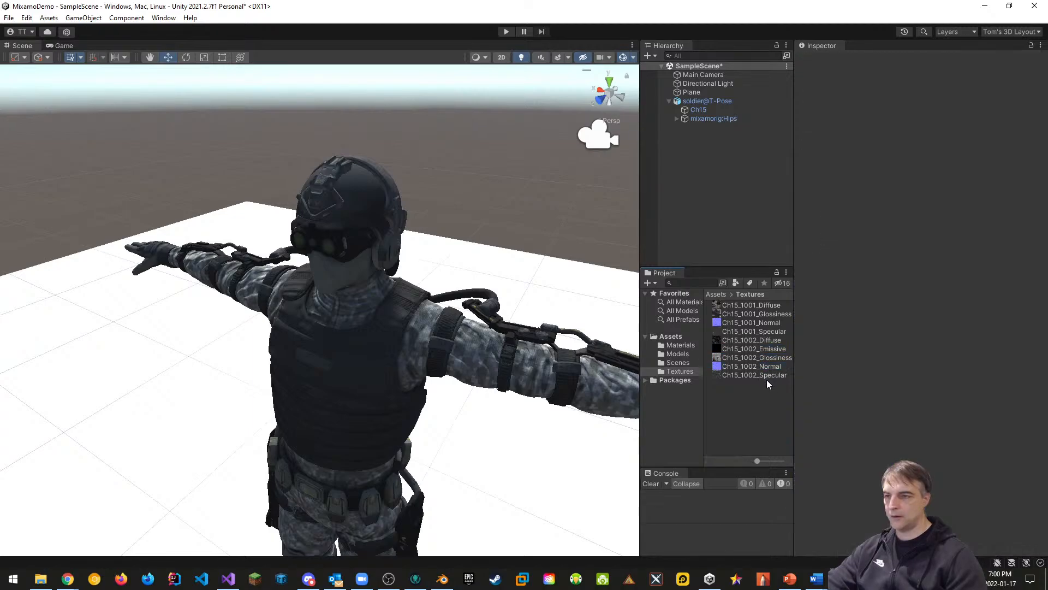
pyautogui.click(767, 375)
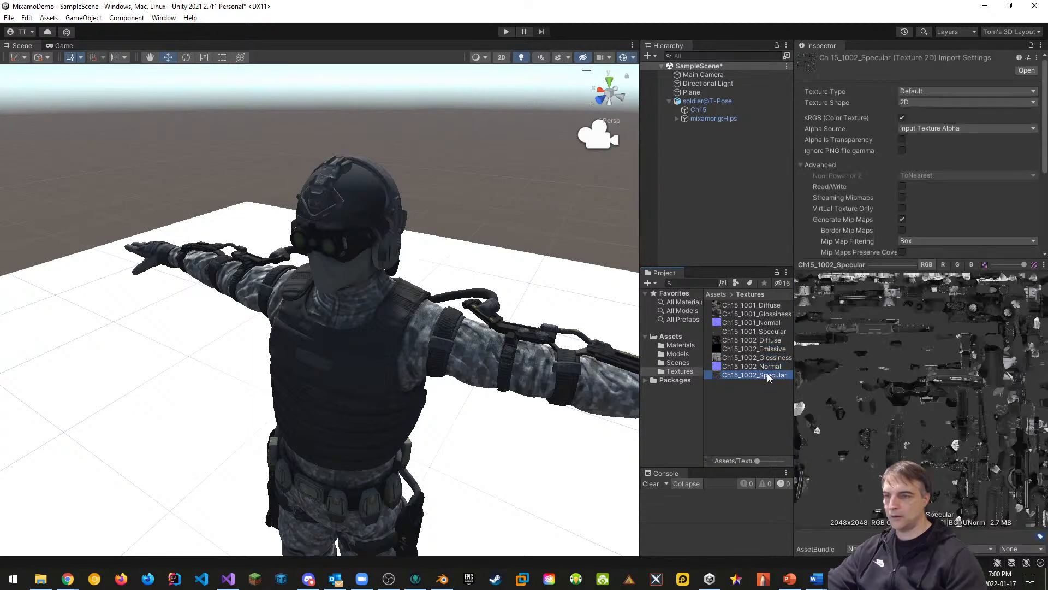
# Step: Override the Windows, Mac, Linux import settings of all nine Ch15 textures with a max size of 256 and apply
pyautogui.click(769, 306)
pyautogui.scroll(-5, 869, 189)
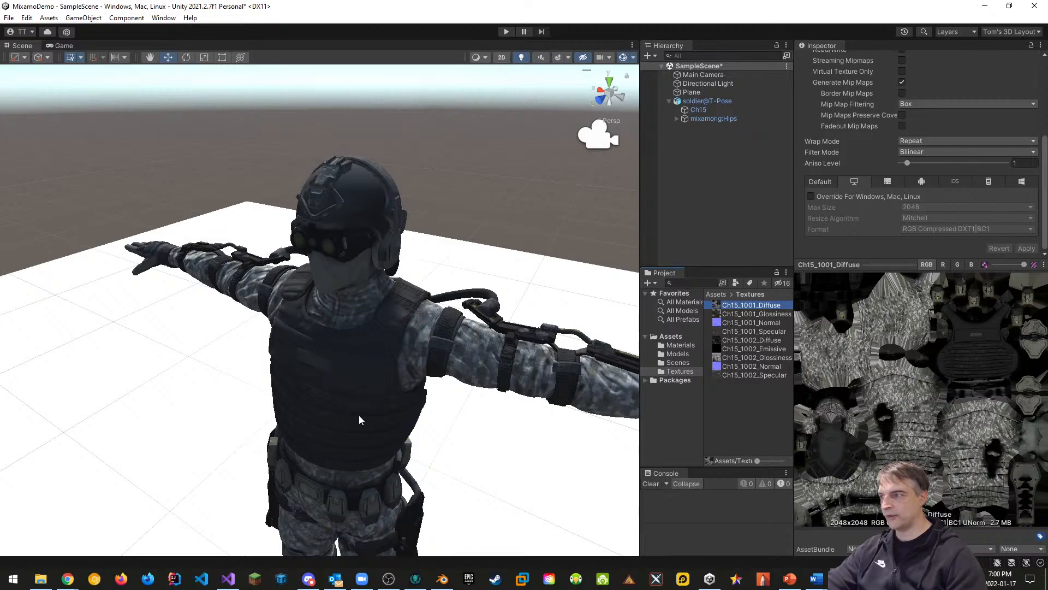
pyautogui.keyDown('shift'); pyautogui.click(743, 373); pyautogui.keyUp('shift')
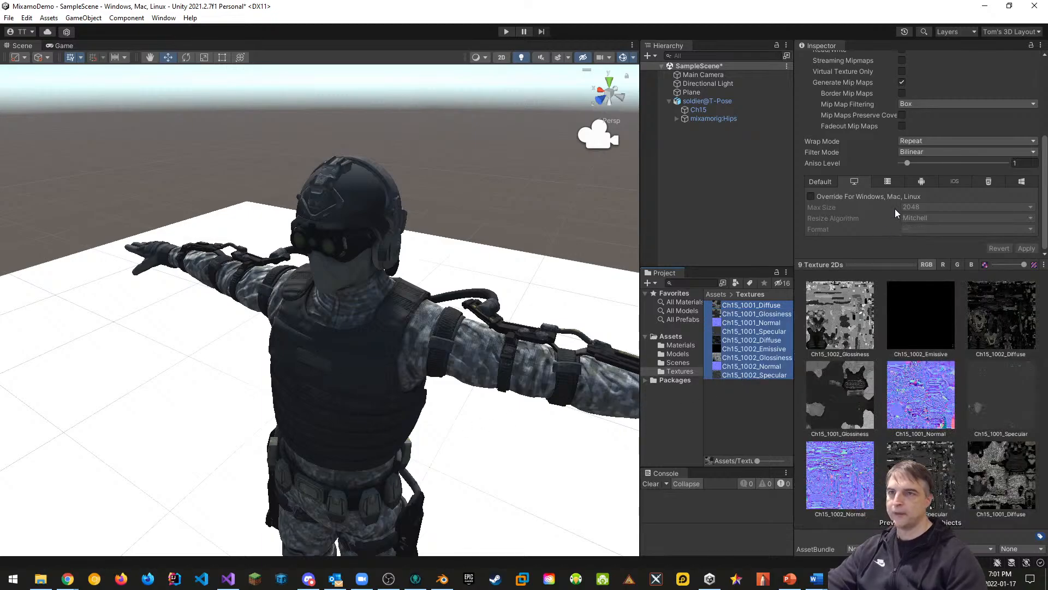
pyautogui.click(810, 196)
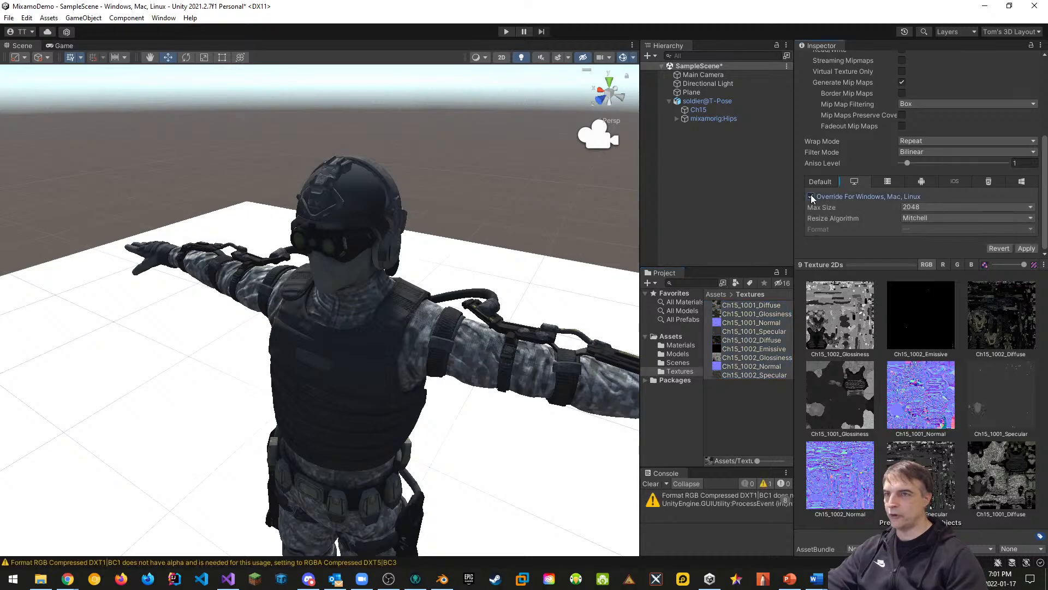
pyautogui.click(925, 210)
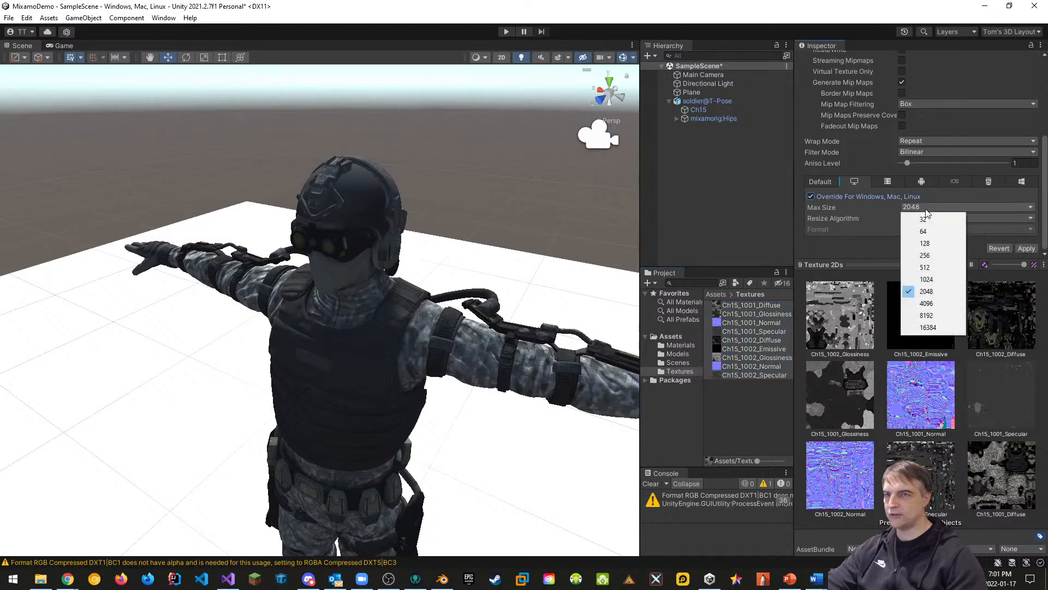
pyautogui.click(925, 255)
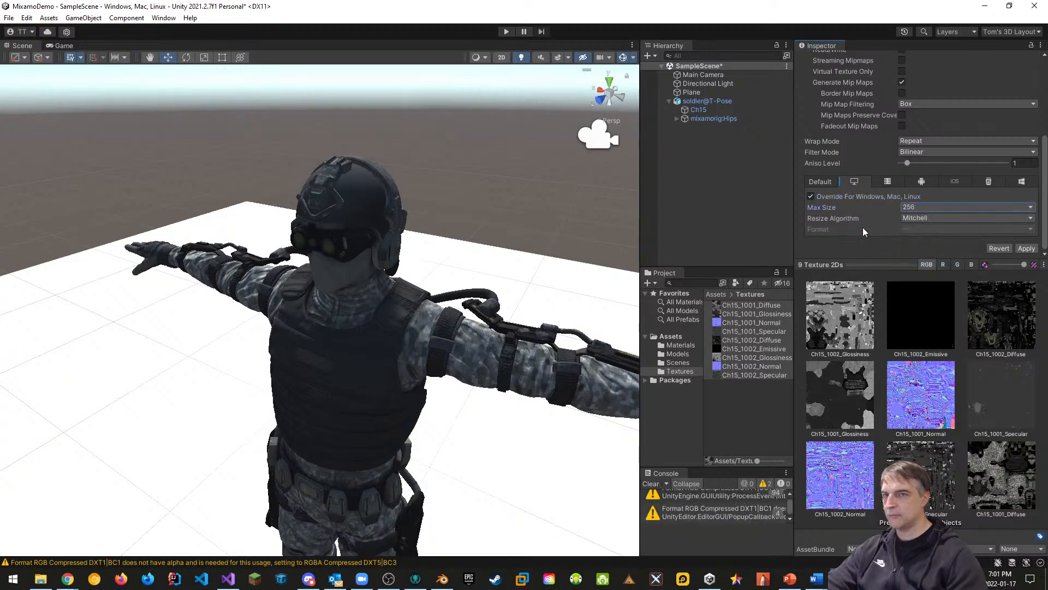
pyautogui.click(1026, 248)
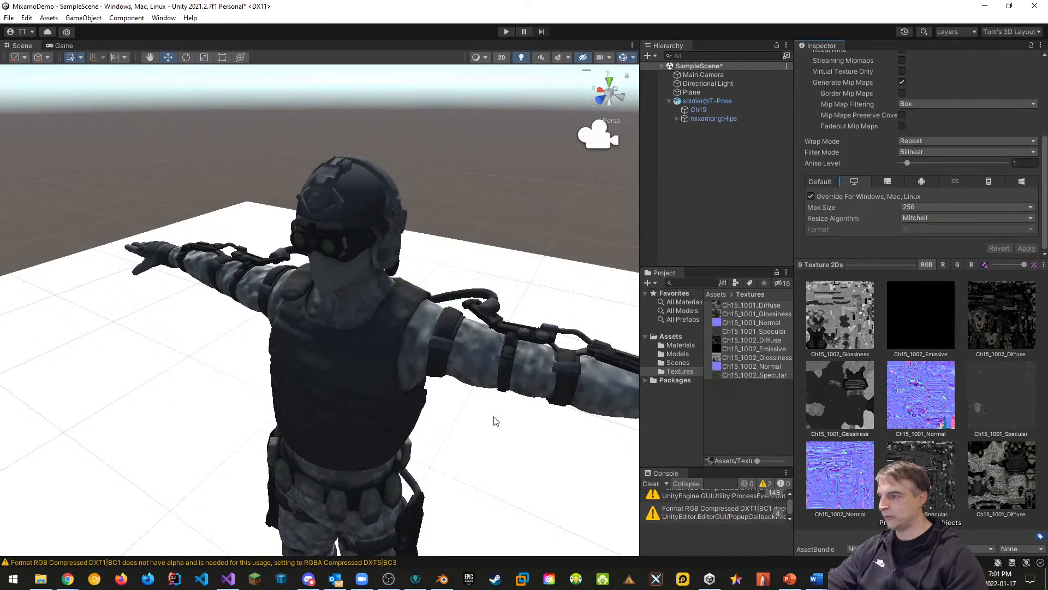
# Step: Inspect the soldier from the front and check the resolution and size of the individual Ch15 textures after downsizing
pyautogui.moveTo(494, 417); pyautogui.dragTo(580, 423, button='right')
pyautogui.press('d')
pyautogui.press('s')
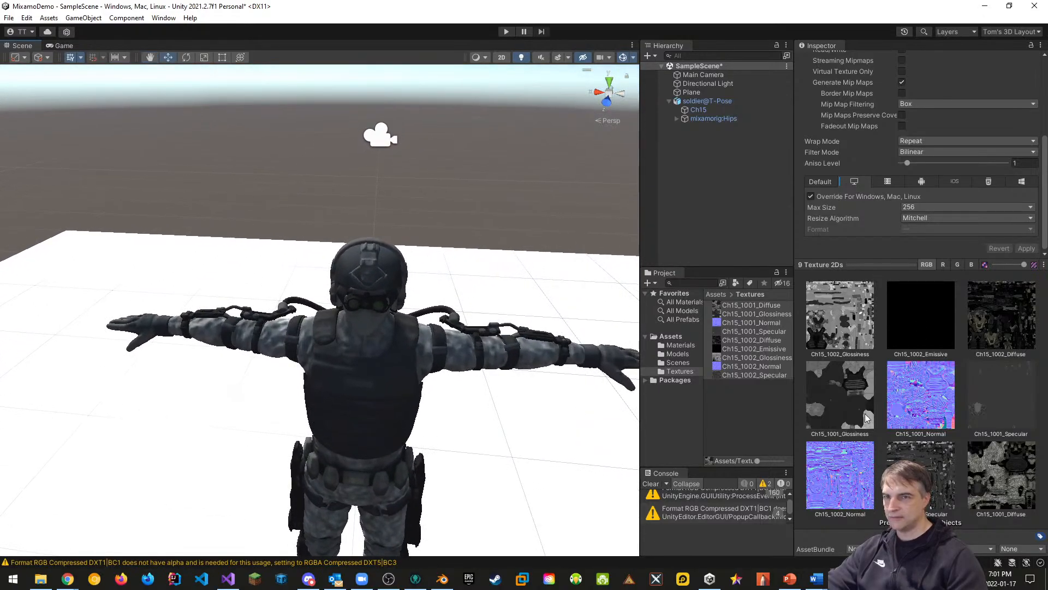
pyautogui.click(765, 307)
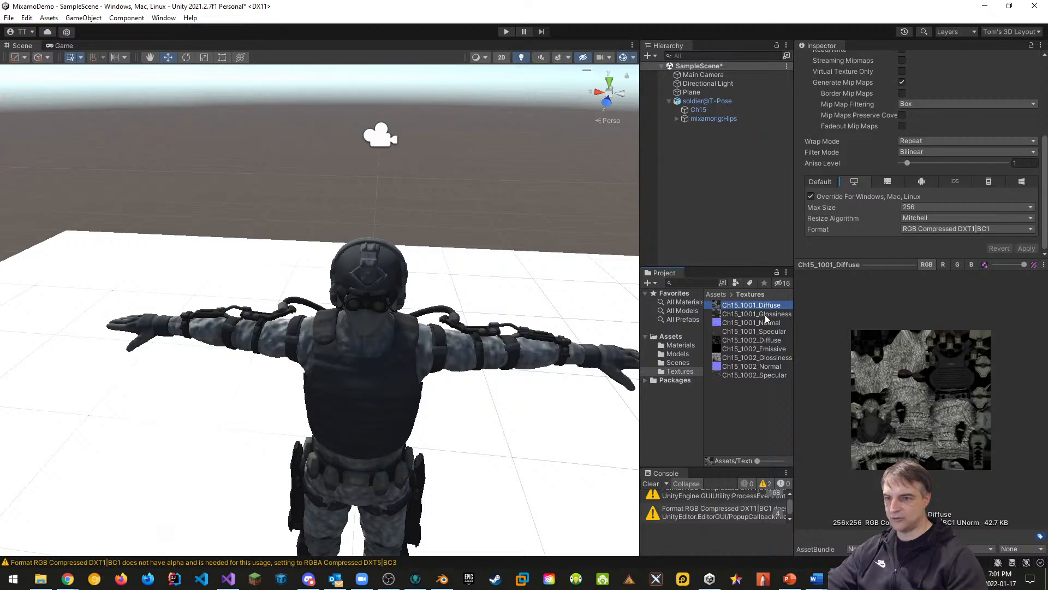
pyautogui.click(764, 314)
pyautogui.click(766, 331)
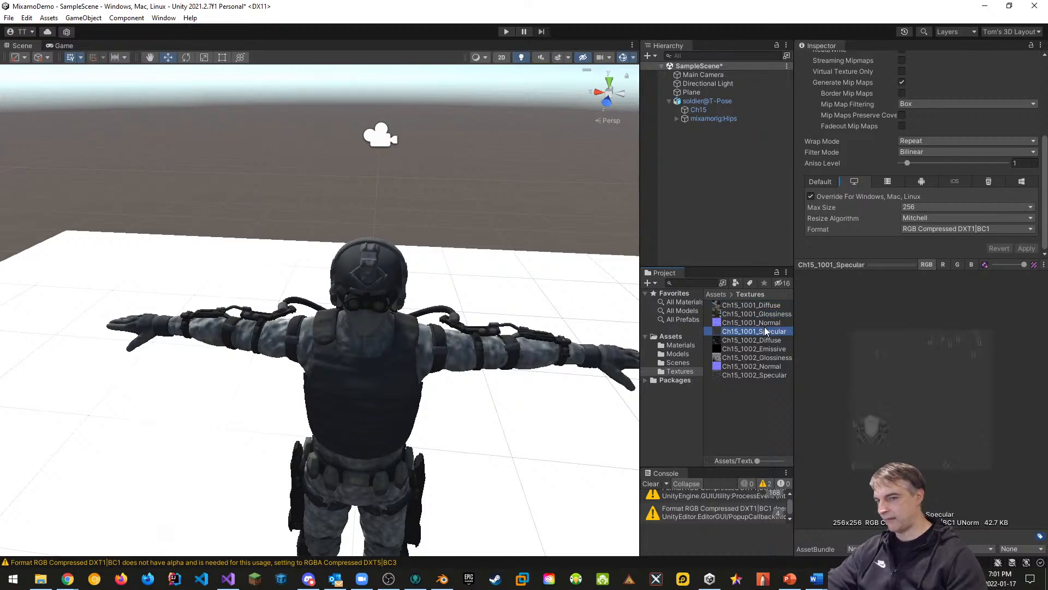
pyautogui.click(762, 339)
pyautogui.click(762, 348)
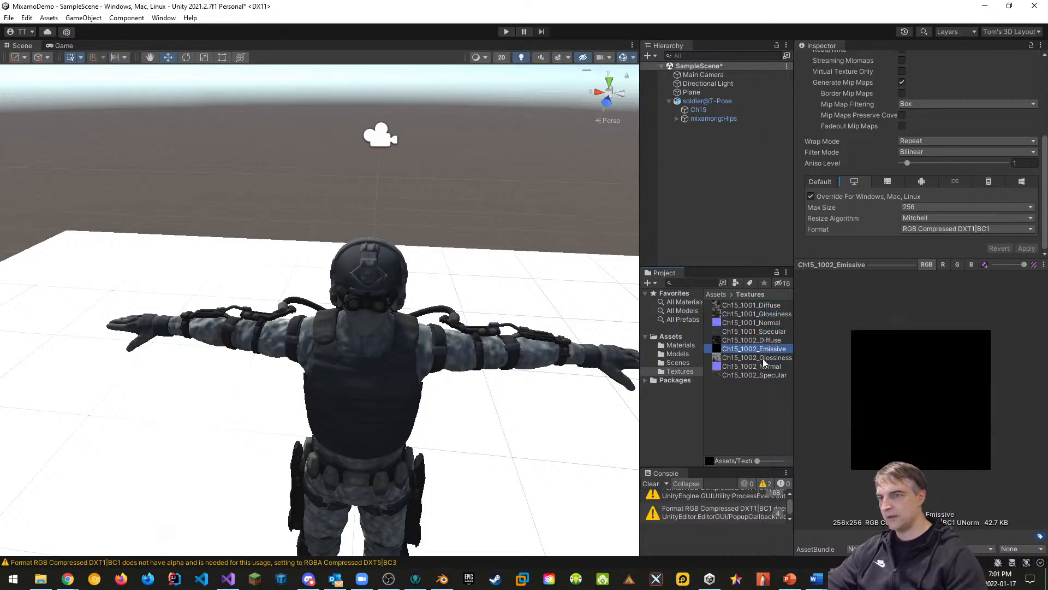
pyautogui.click(762, 357)
pyautogui.click(764, 366)
pyautogui.click(766, 377)
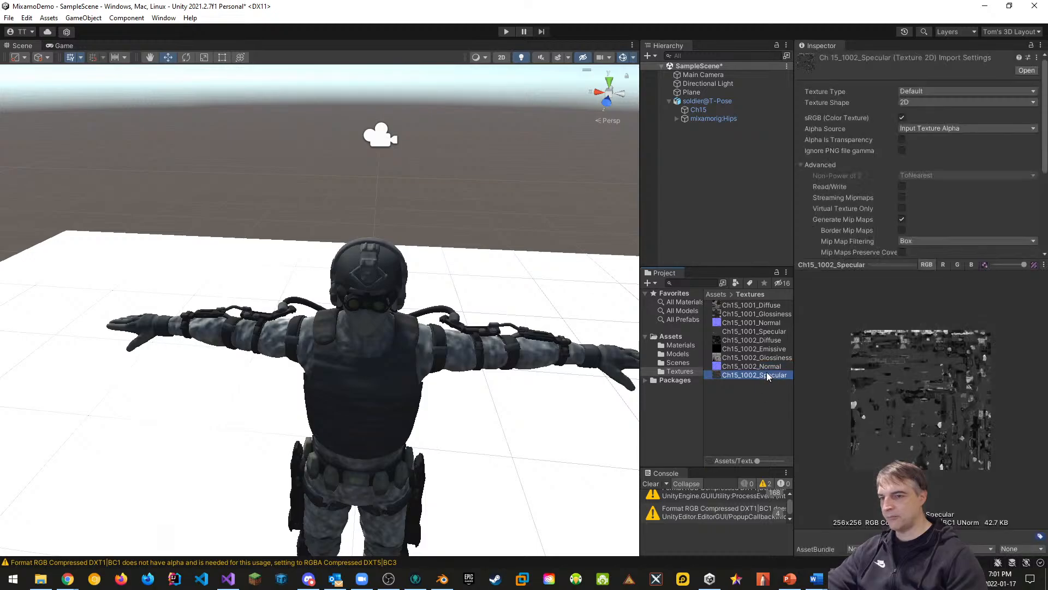
pyautogui.click(767, 368)
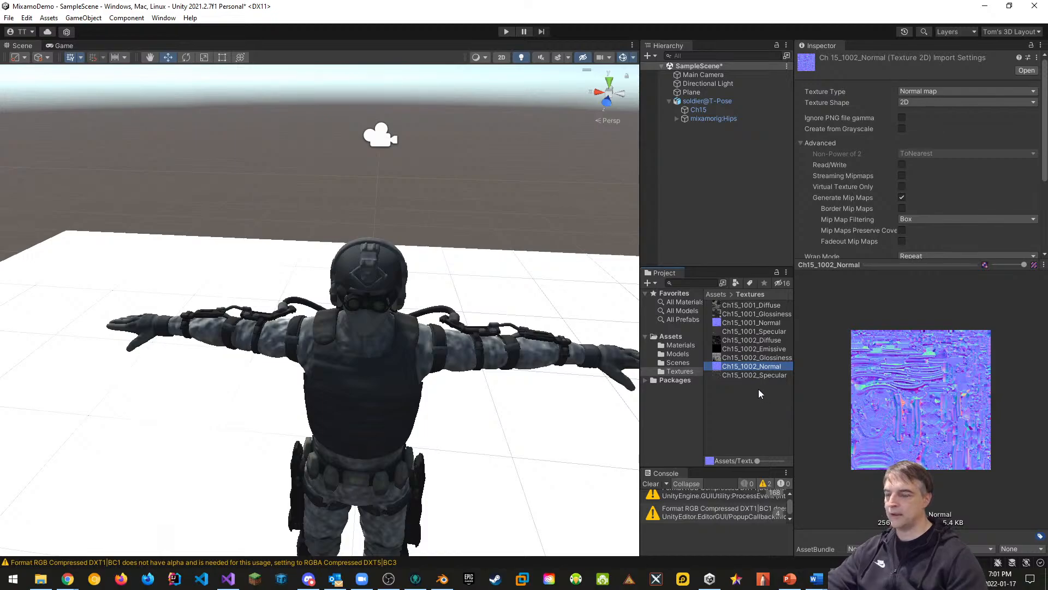
# Step: Select the soldier@T-Pose object, review its child objects and Animator component, and frame the whole soldier in the scene
pyautogui.keyDown('alt'); pyautogui.moveTo(595, 343); pyautogui.dragTo(485, 348); pyautogui.keyUp('alt')
pyautogui.click(710, 118)
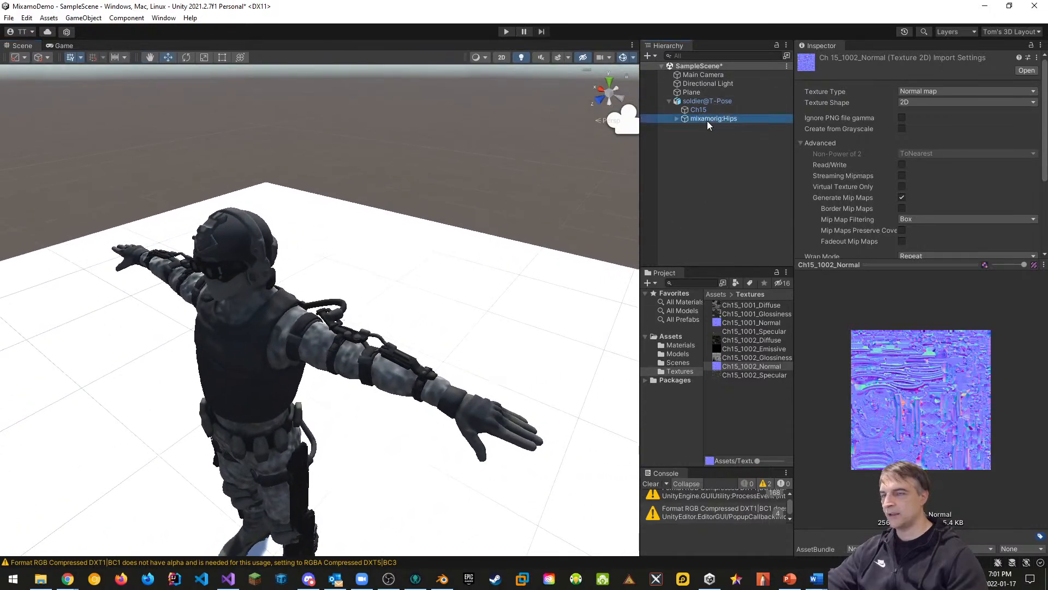
pyautogui.click(702, 102)
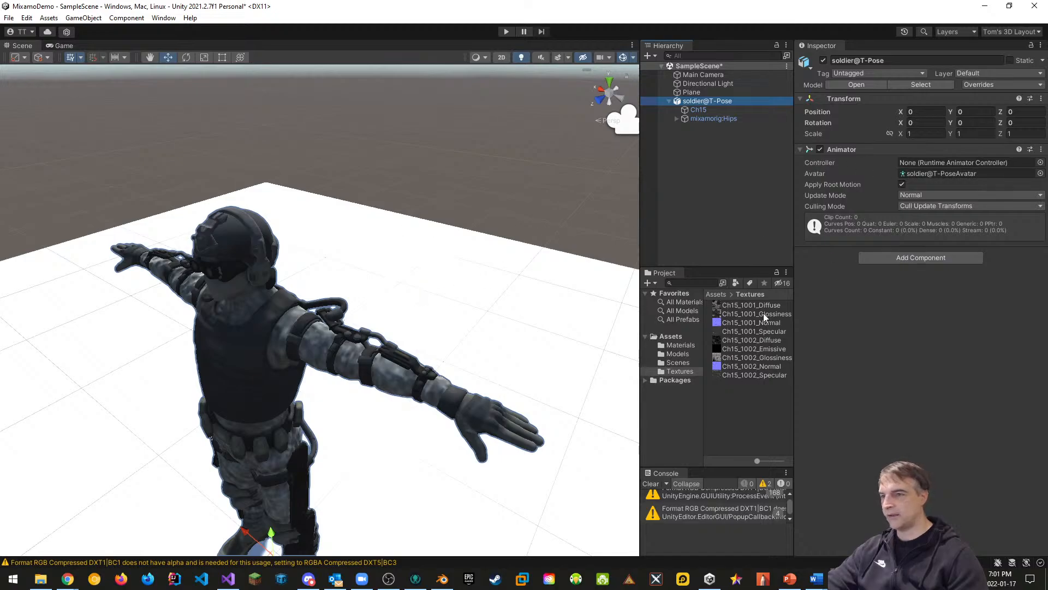
pyautogui.click(669, 101)
pyautogui.click(670, 100)
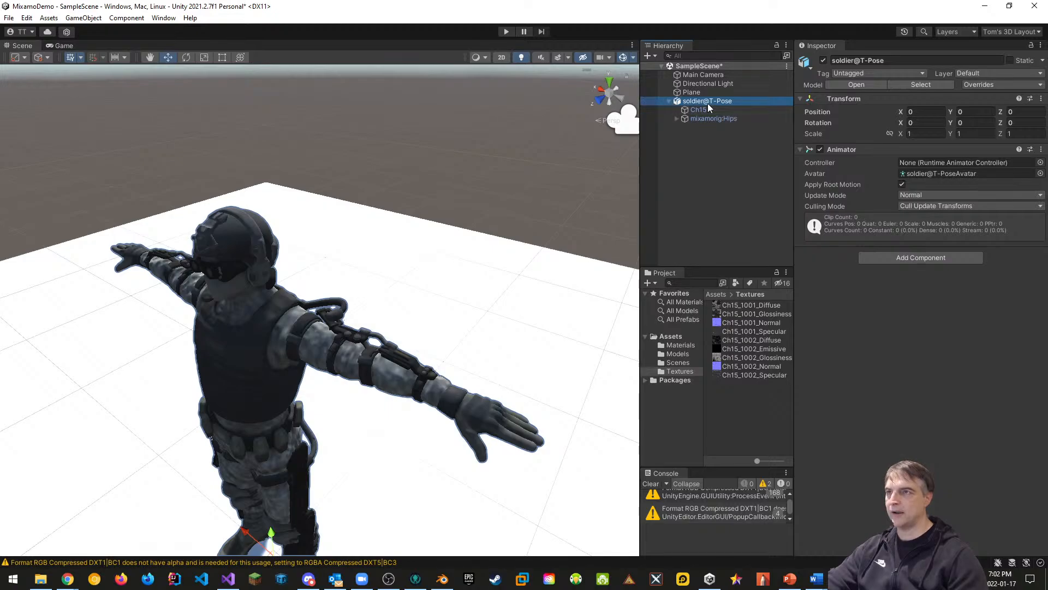
pyautogui.doubleClick(708, 102)
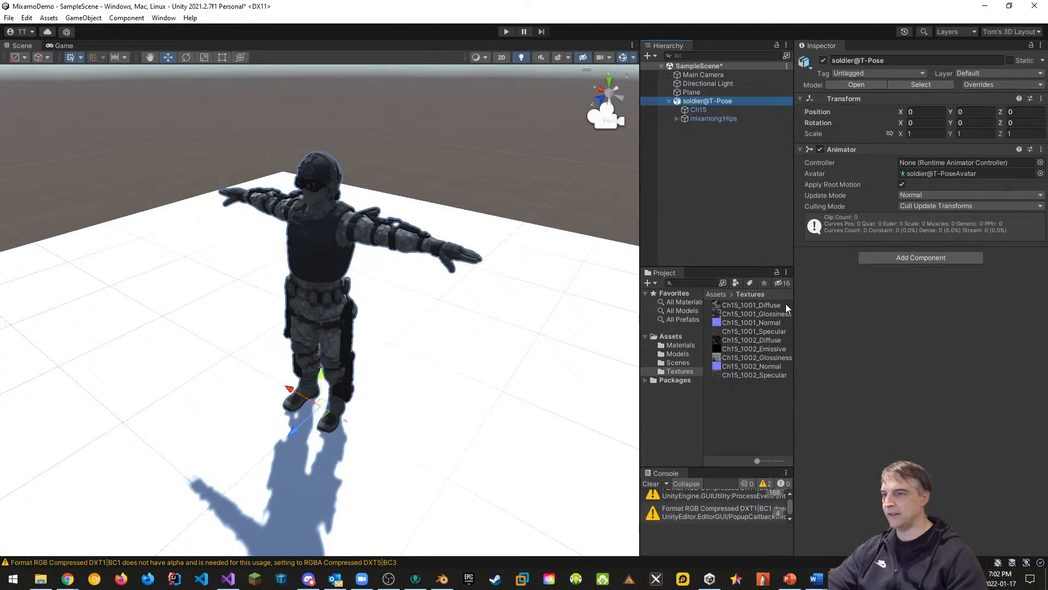
pyautogui.click(670, 101)
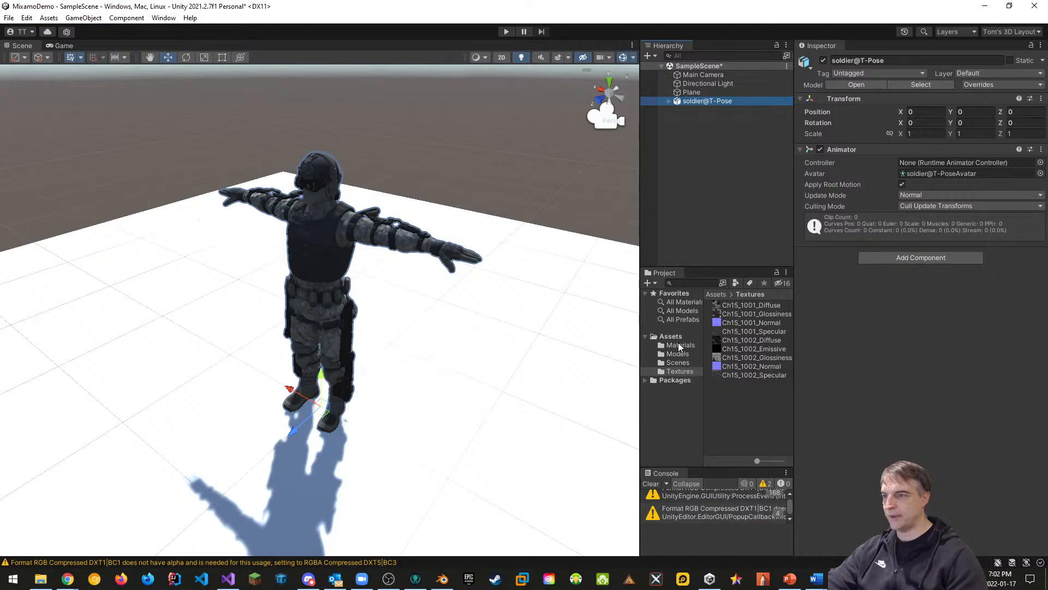
pyautogui.click(671, 336)
pyautogui.rightClick(720, 359)
pyautogui.moveTo(760, 82)
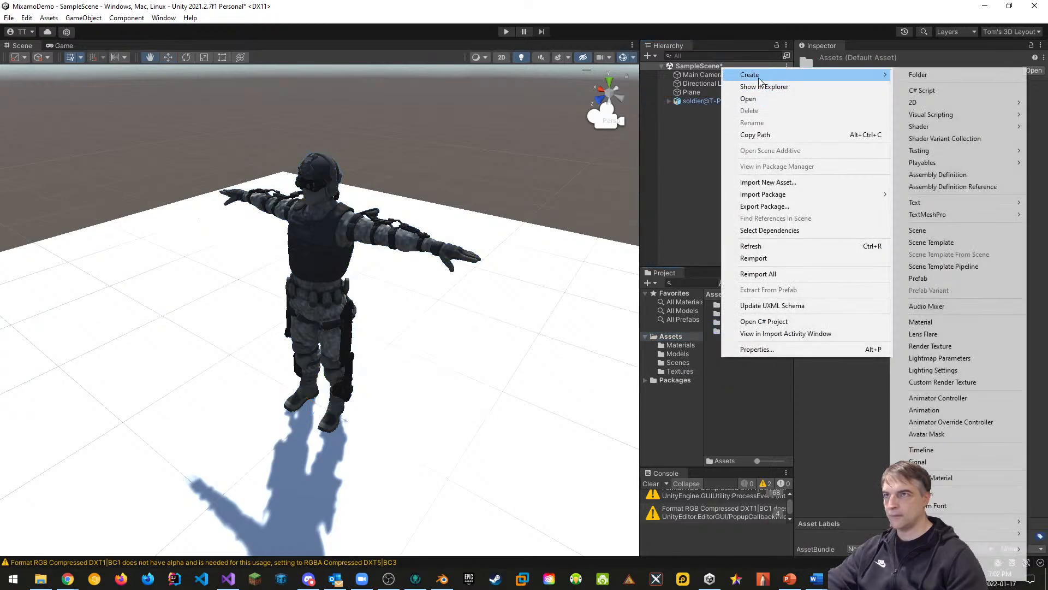
pyautogui.click(921, 278)
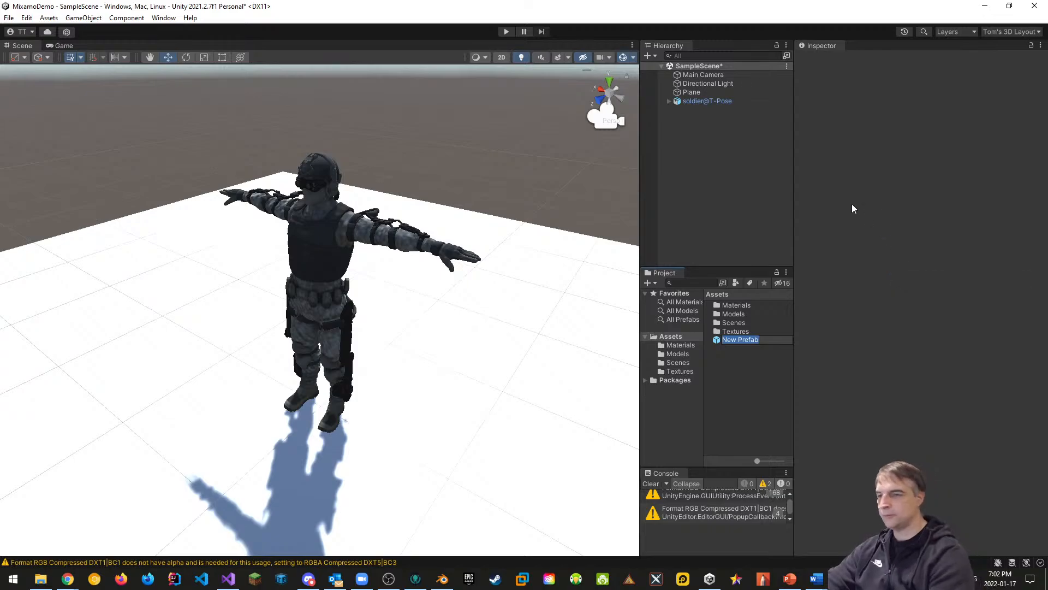
pyautogui.press('Return')
pyautogui.rightClick(752, 342)
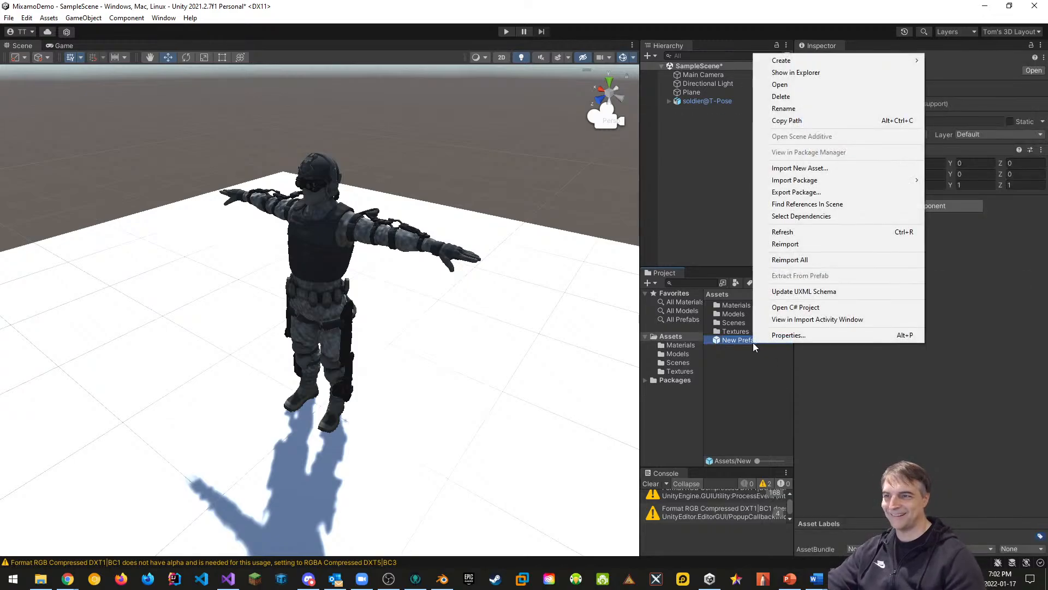
pyautogui.click(783, 96)
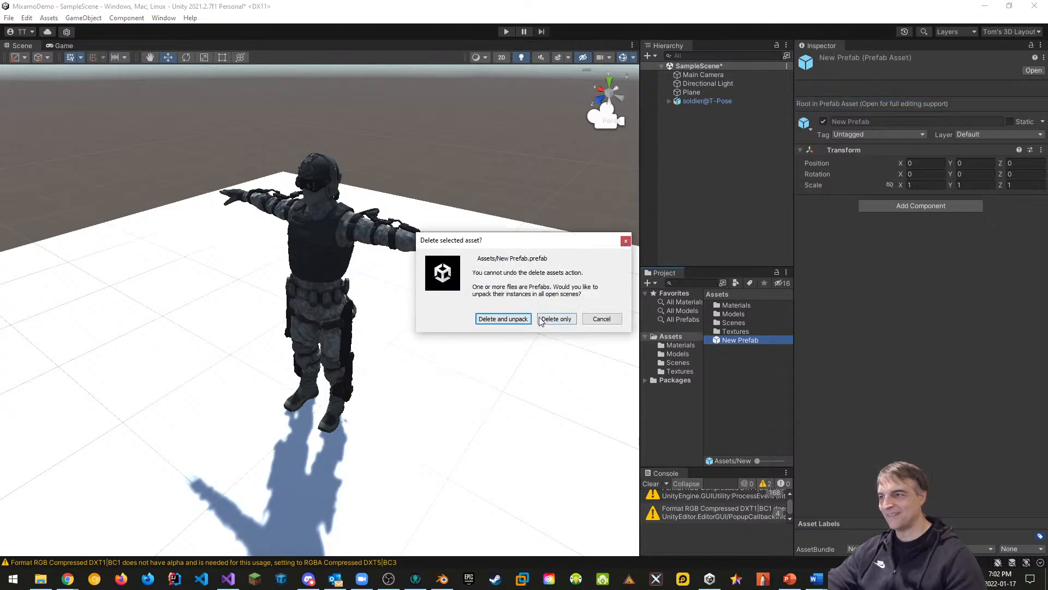
pyautogui.click(513, 319)
# Step: Create a new folder named Prefabs directly inside the project's Assets folder
pyautogui.rightClick(721, 360)
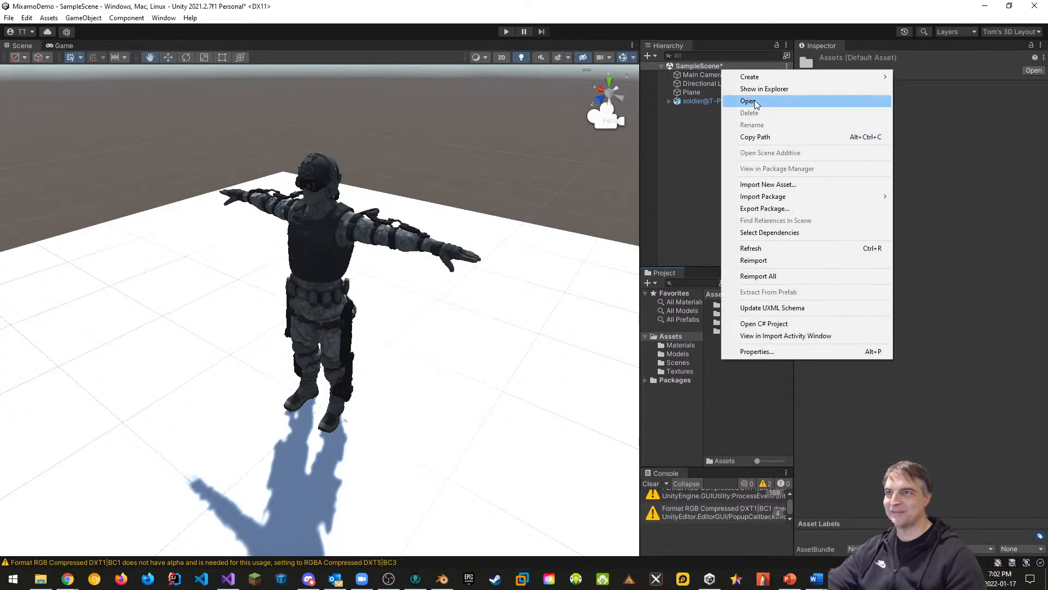
pyautogui.moveTo(753, 77)
pyautogui.click(910, 81)
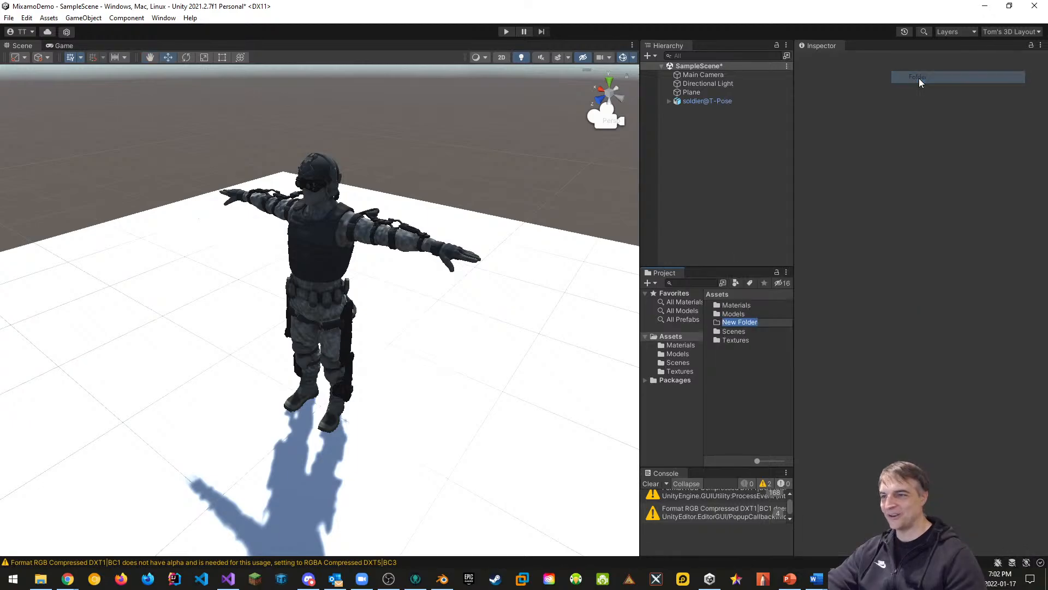
pyautogui.write('pr')
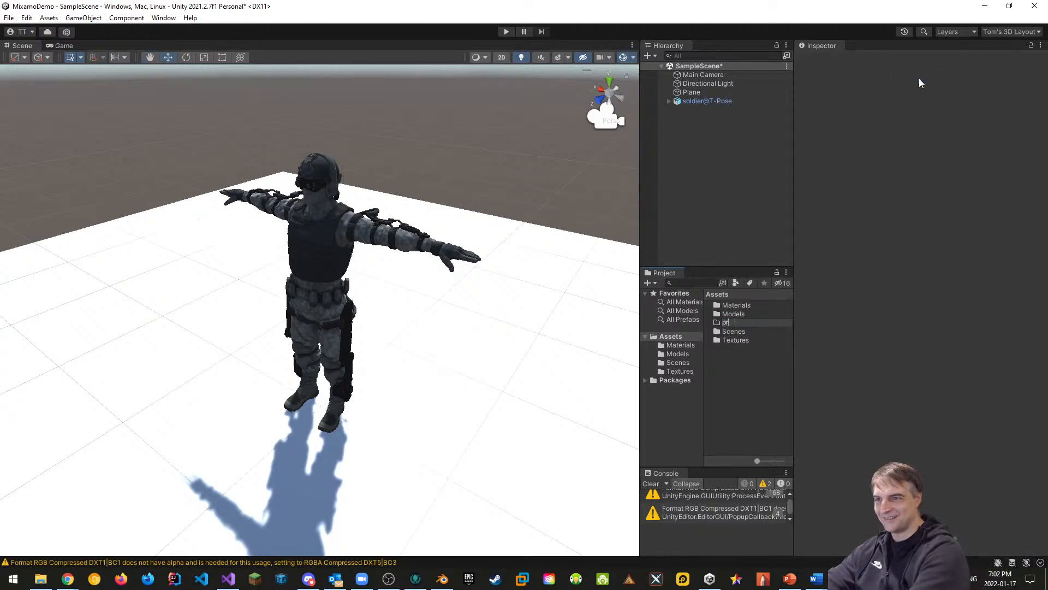
pyautogui.write('efabs')
pyautogui.press('Return')
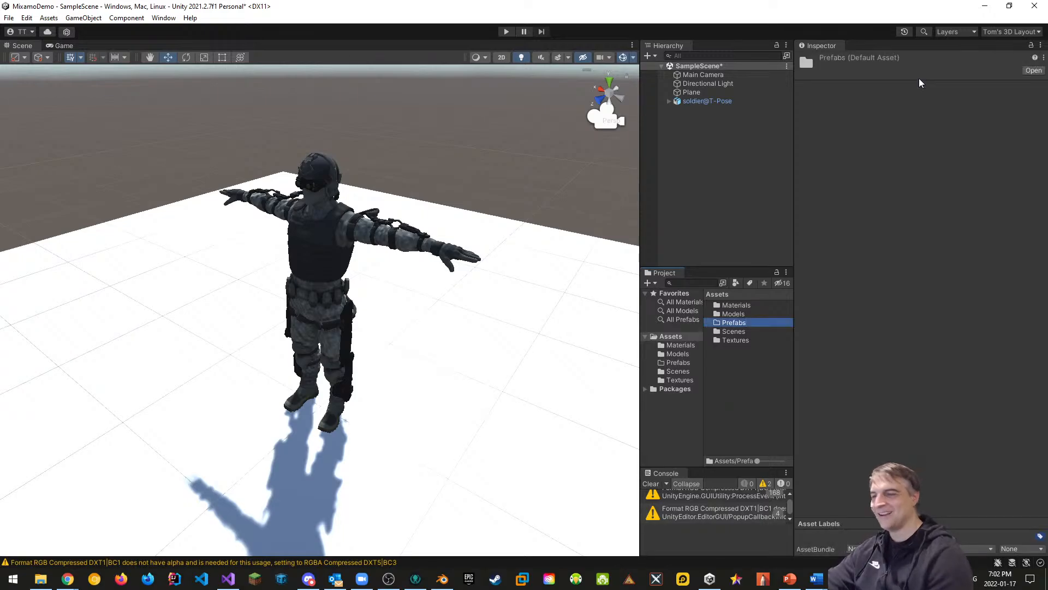
# Step: Rename the soldier@T-Pose object in the scene as Player
pyautogui.click(702, 101)
pyautogui.click(874, 60)
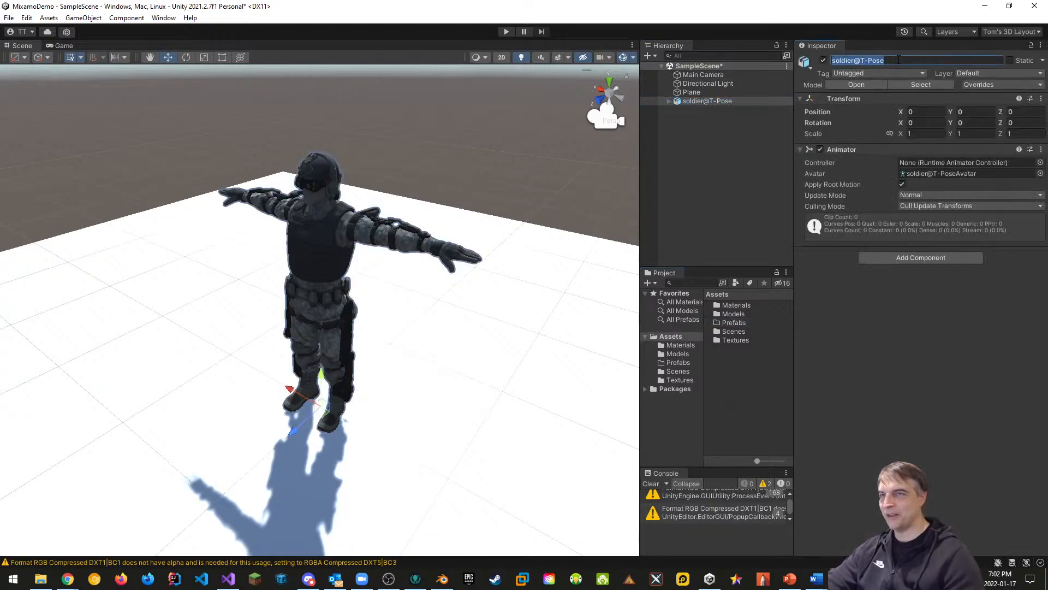
pyautogui.write('Player')
pyautogui.press('Return')
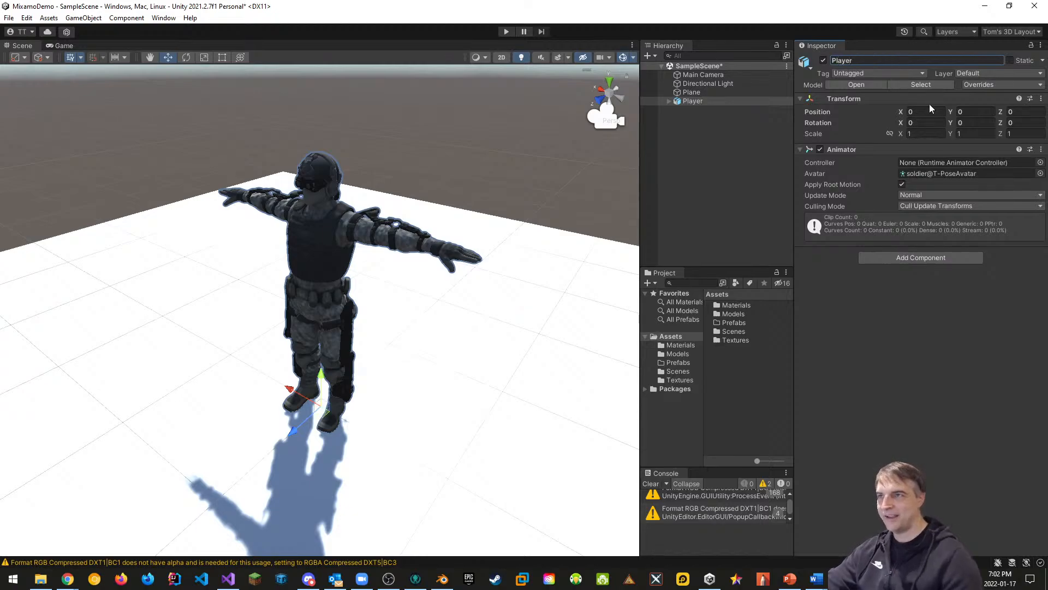
# Step: Create a prefab asset from the scene's Player object in the Prefabs folder
pyautogui.moveTo(692, 102); pyautogui.dragTo(741, 324)
pyautogui.click(504, 312)
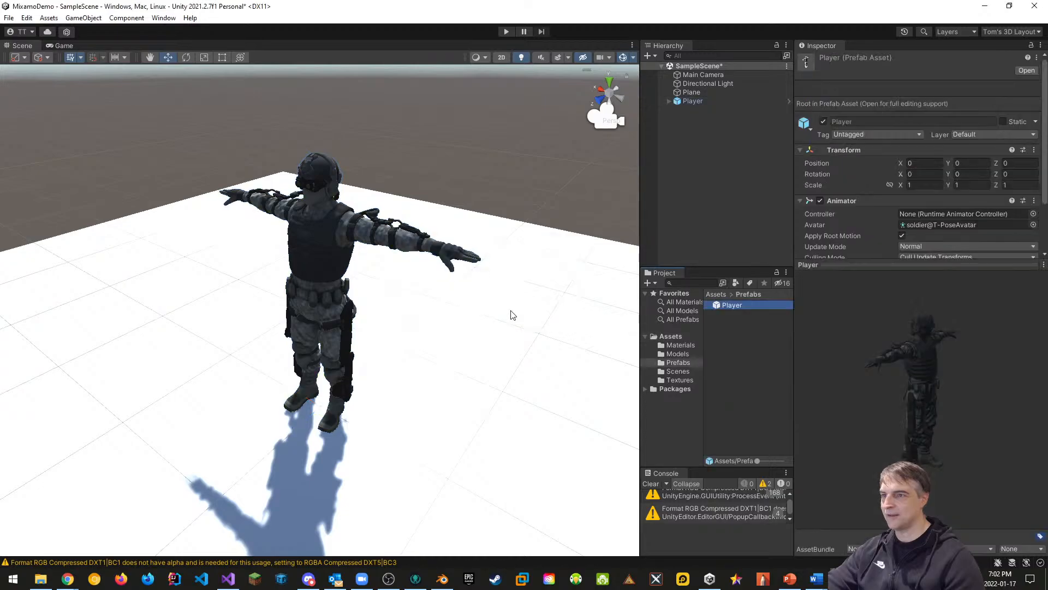
pyautogui.click(736, 310)
pyautogui.click(736, 306)
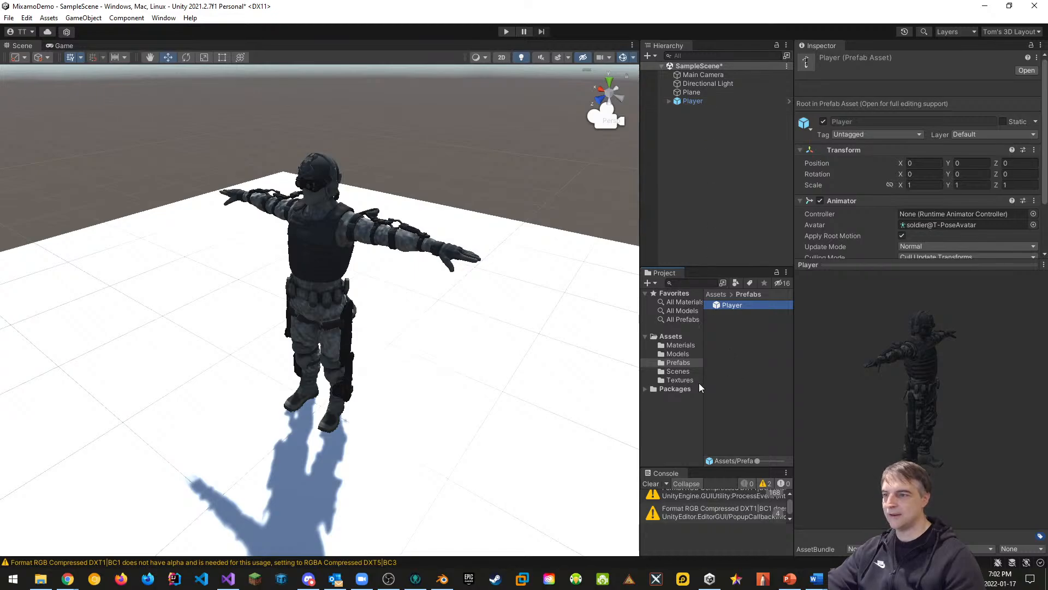
# Step: Inspect the T-Pose clip inside the soldier@T-Pose model and preview the Idle clip inside Soldier@Idle
pyautogui.click(681, 355)
pyautogui.click(749, 317)
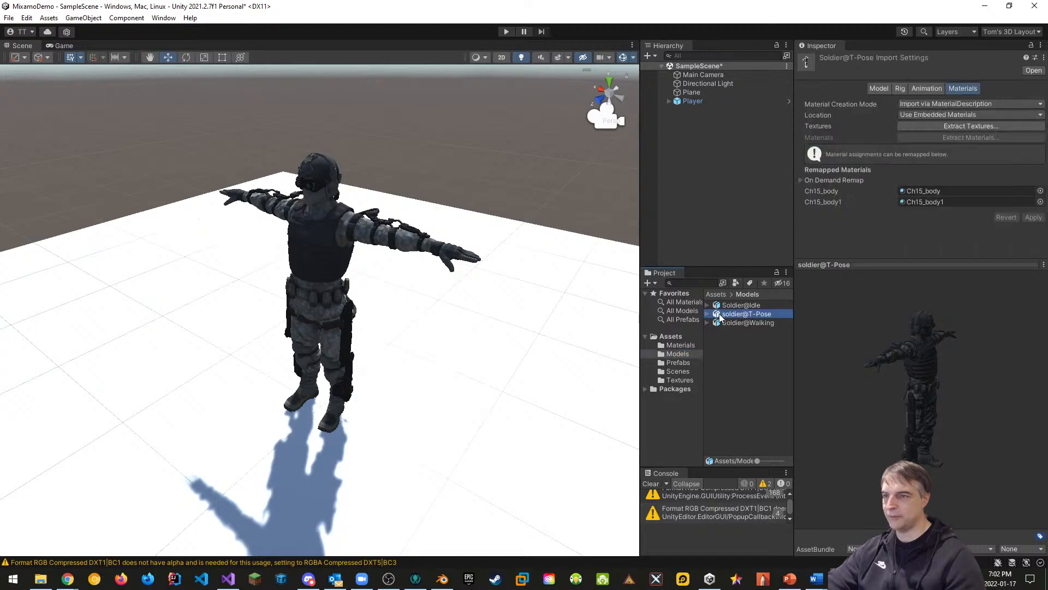
pyautogui.click(708, 314)
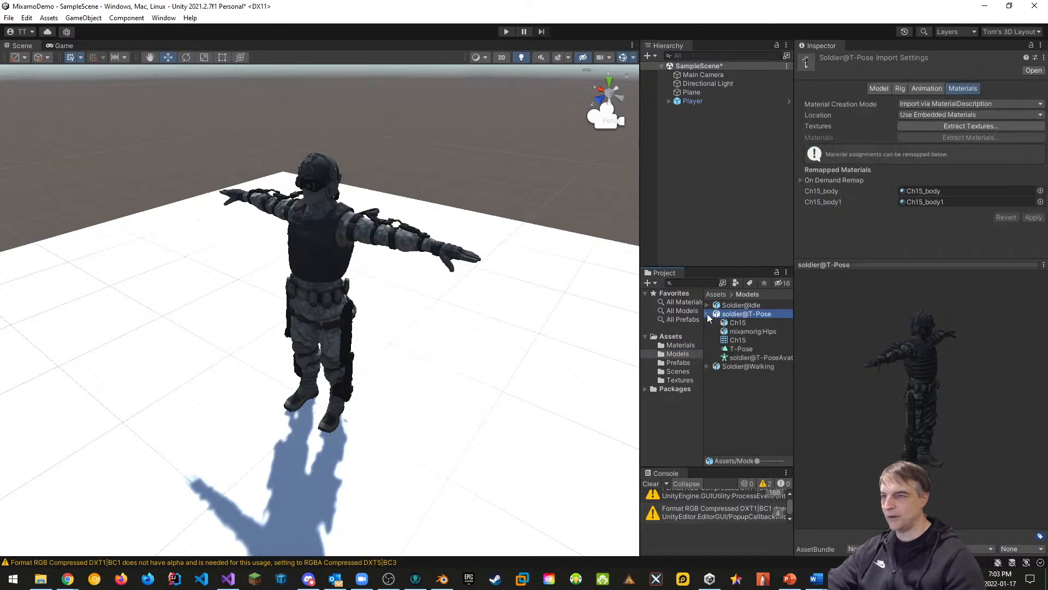
pyautogui.click(742, 350)
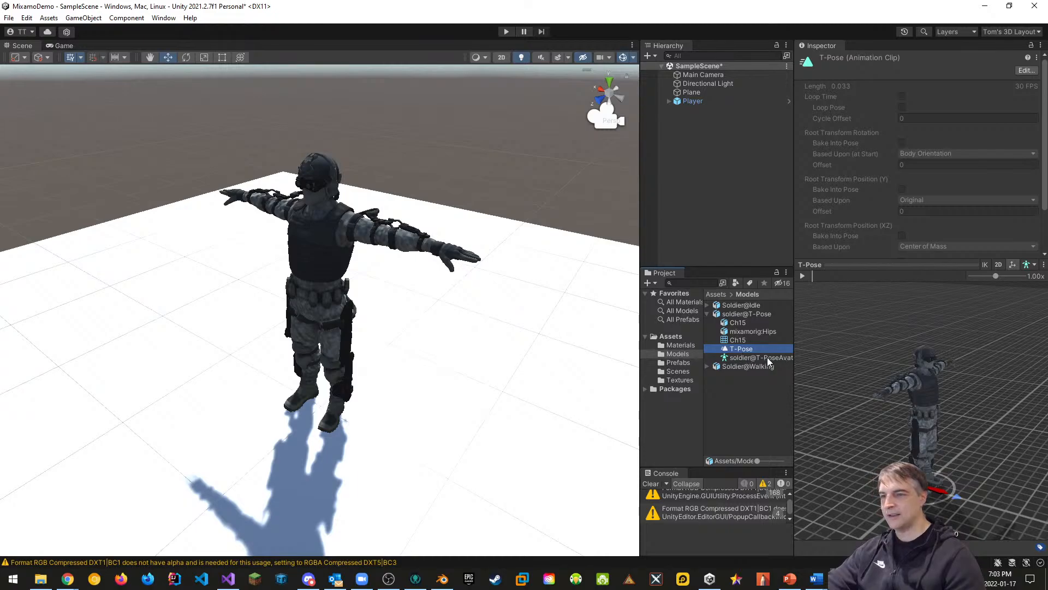
pyautogui.click(708, 314)
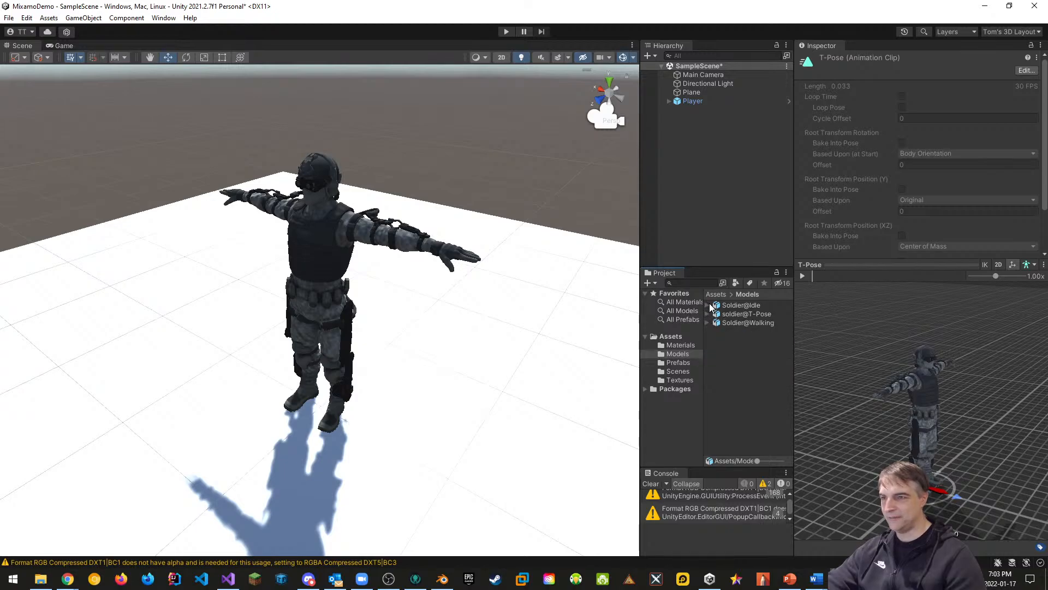
pyautogui.click(708, 305)
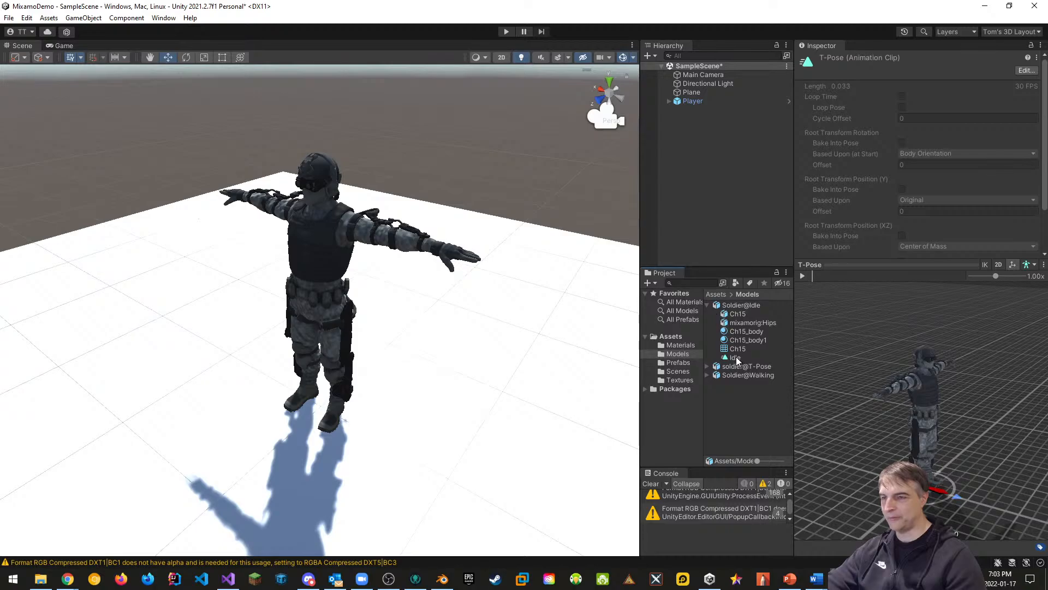
pyautogui.click(736, 358)
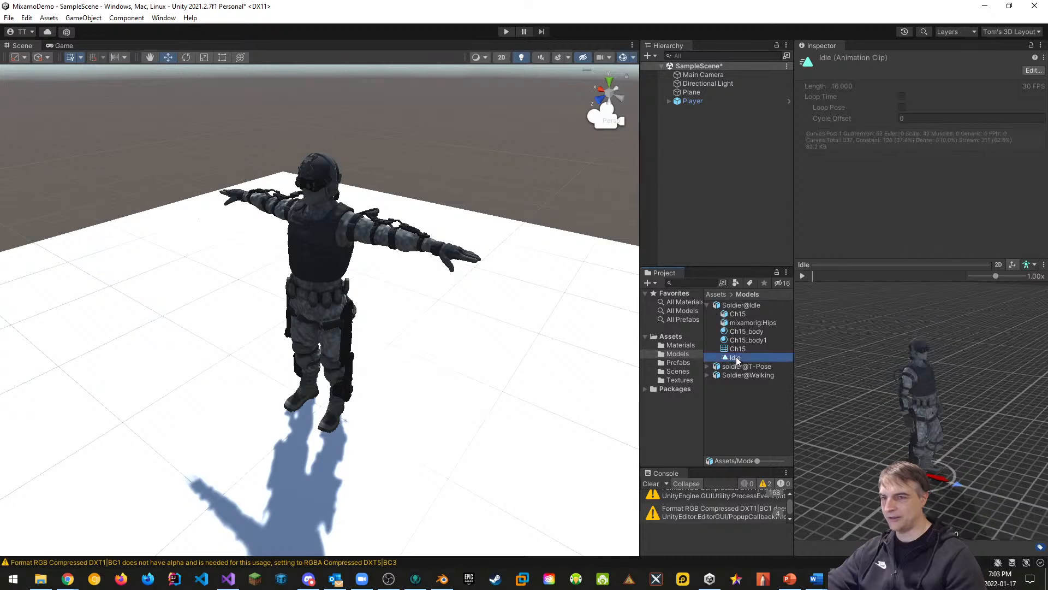
pyautogui.click(803, 277)
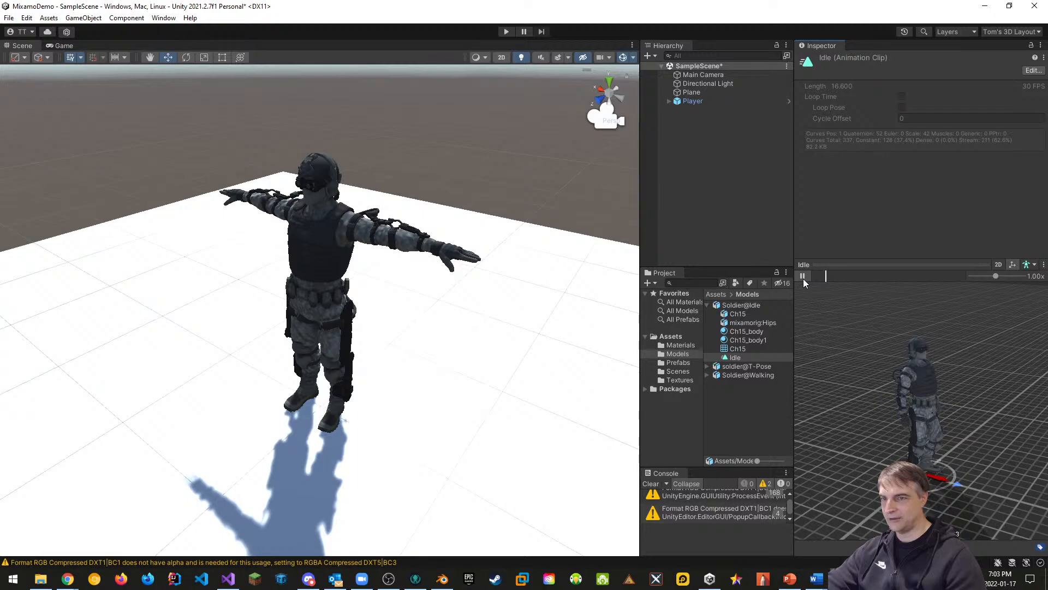
pyautogui.click(802, 275)
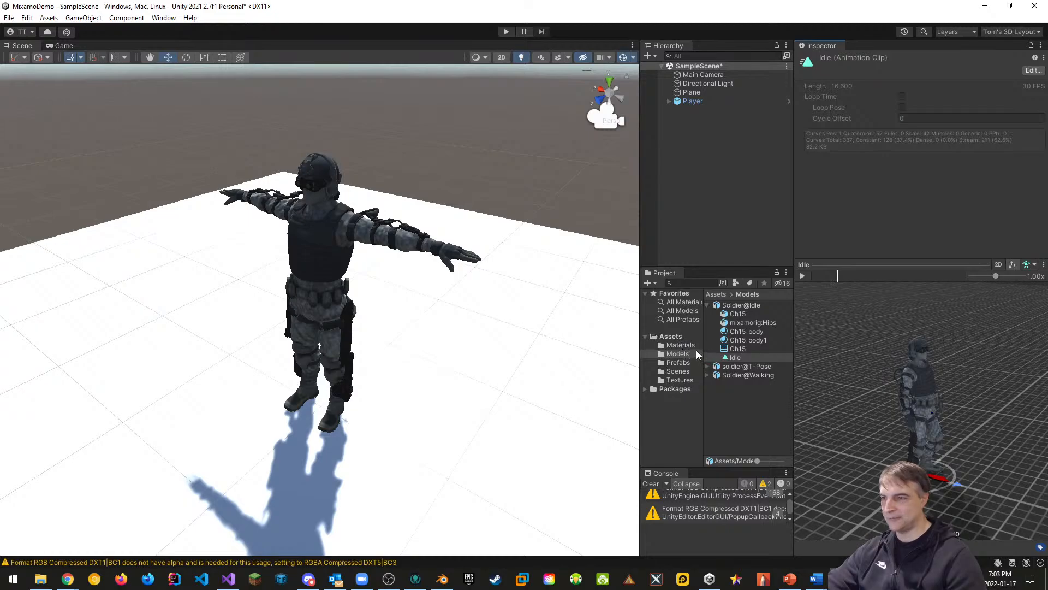
# Step: Create a new folder named Animations in the Assets root
pyautogui.click(671, 337)
pyautogui.rightClick(737, 385)
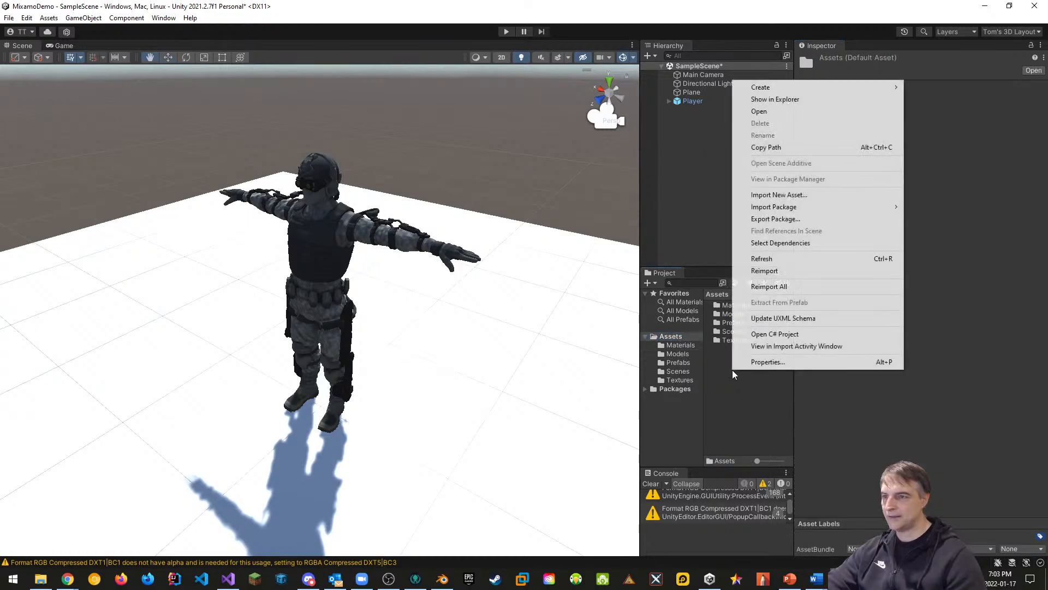
pyautogui.moveTo(772, 92)
pyautogui.click(932, 83)
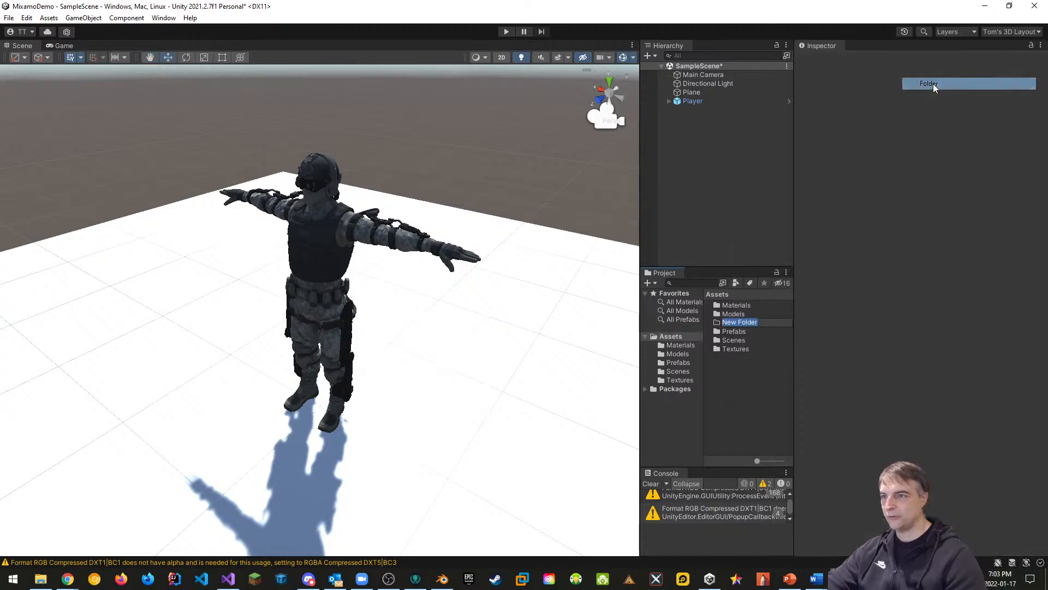
pyautogui.write('Animations')
pyautogui.press('Return')
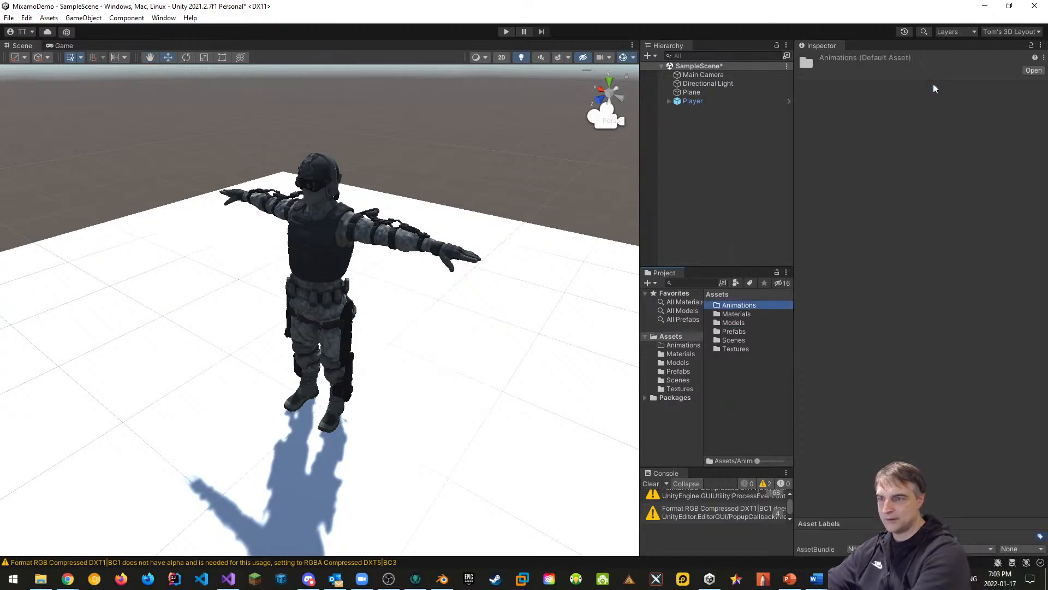
# Step: Move the Soldier@Idle model from the Models folder into the Animations folder and open that folder
pyautogui.click(678, 363)
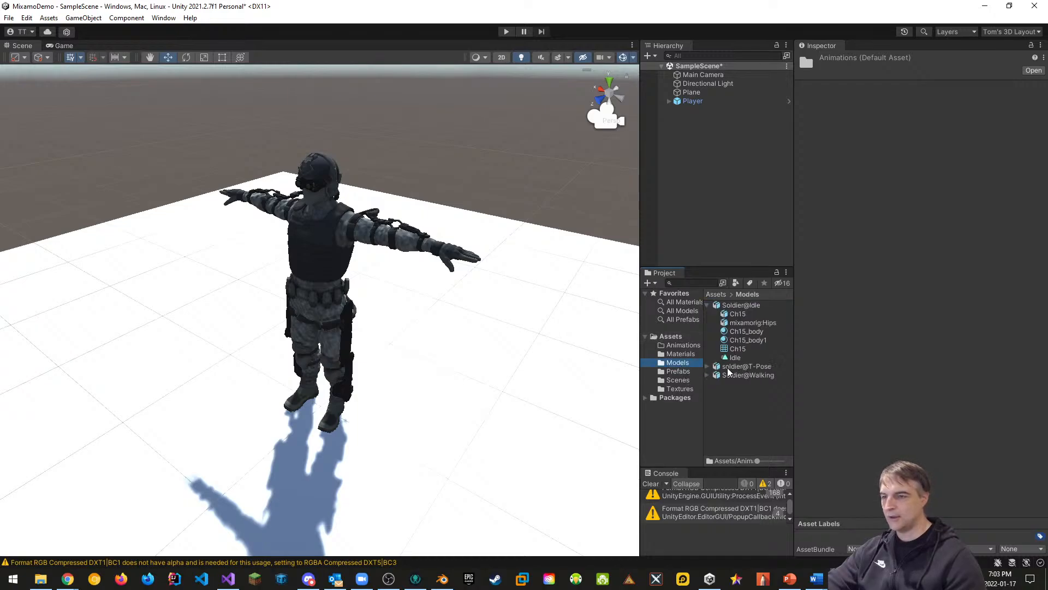
pyautogui.moveTo(736, 359); pyautogui.dragTo(681, 349)
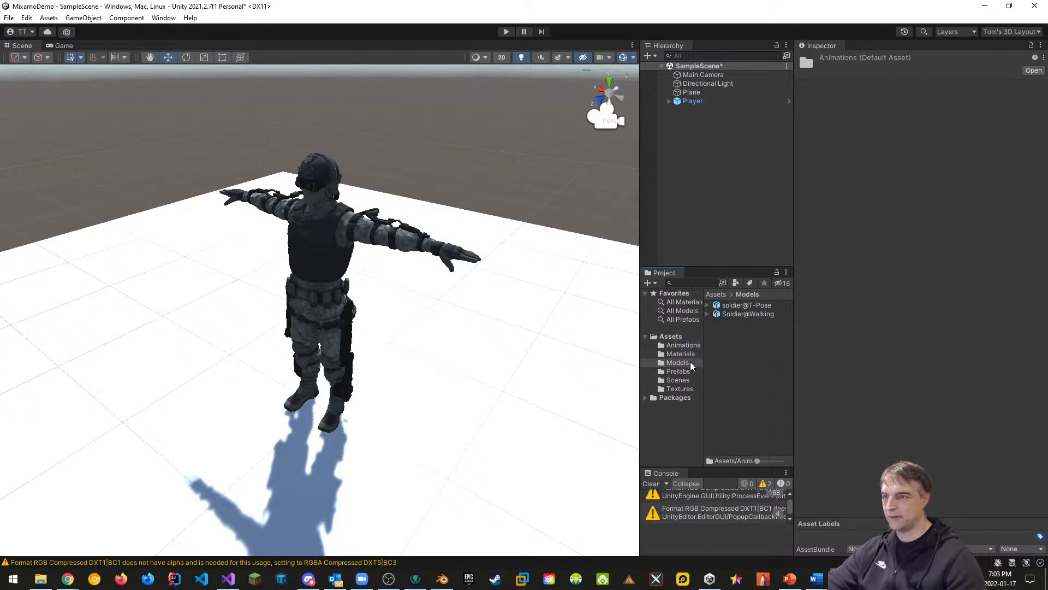
pyautogui.click(682, 345)
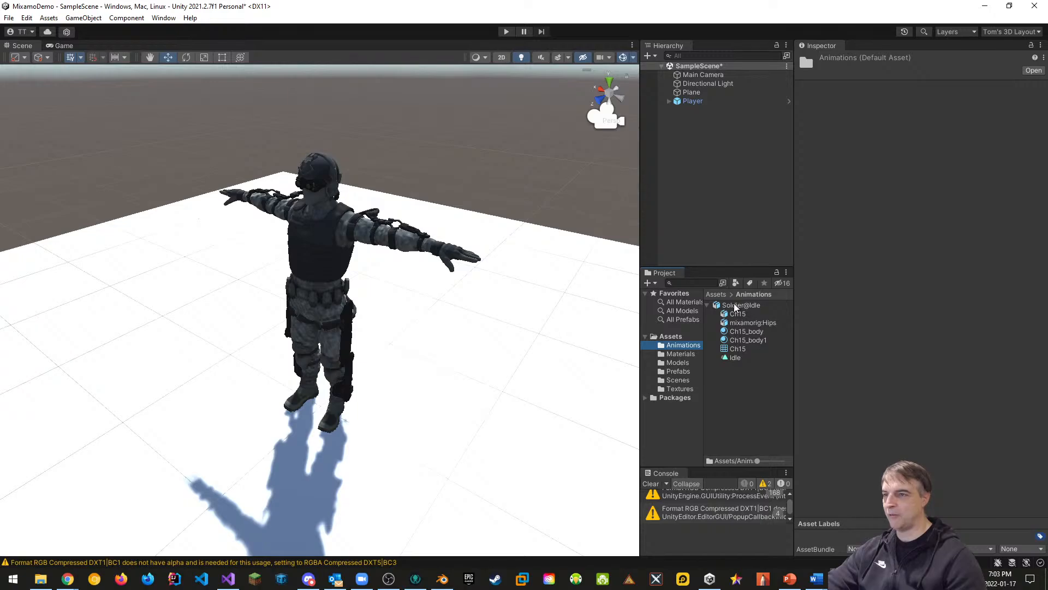
# Step: Place Soldier@Idle in the scene, unpack its prefab completely and expand its children
pyautogui.rightClick(734, 306)
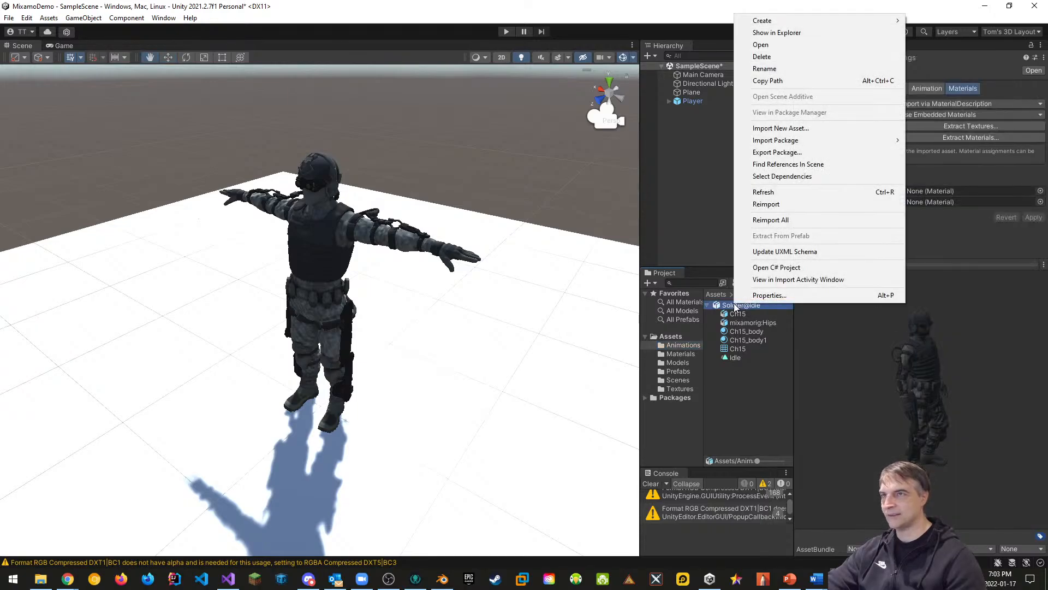
pyautogui.click(754, 390)
pyautogui.moveTo(741, 306); pyautogui.dragTo(713, 182)
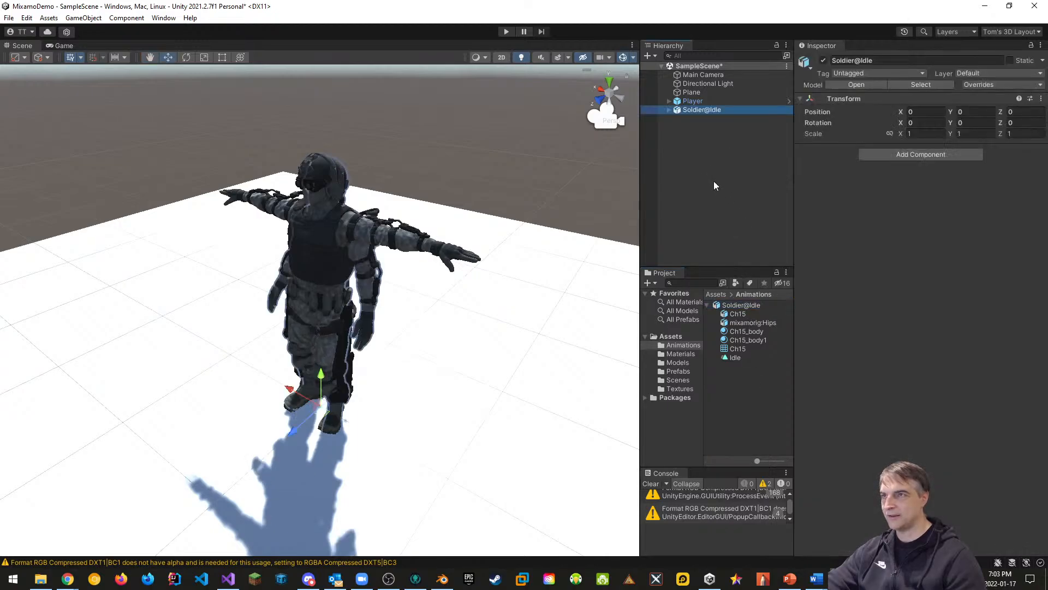
pyautogui.rightClick(688, 110)
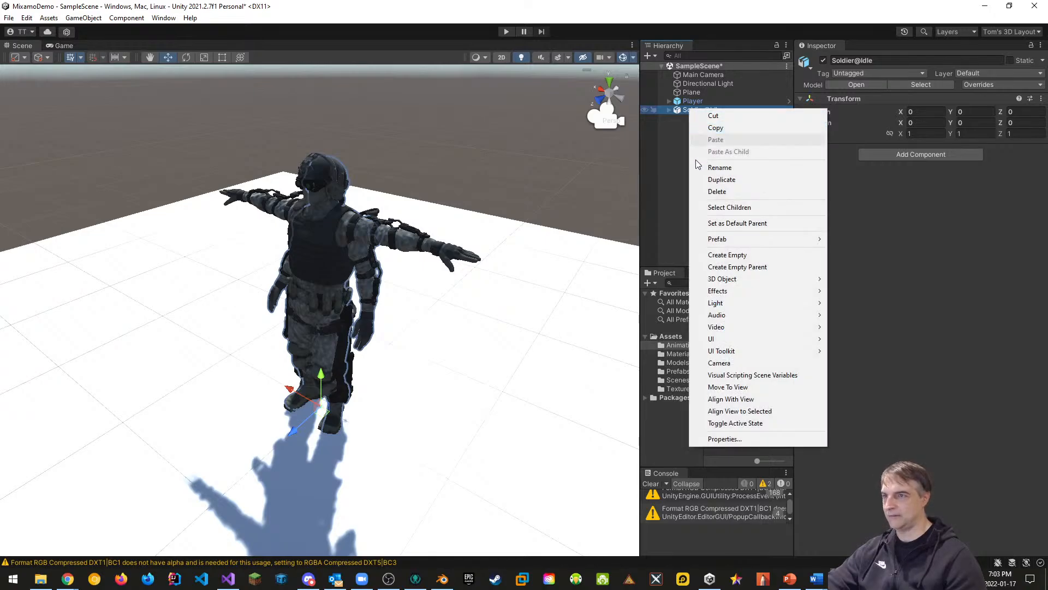
pyautogui.moveTo(732, 240)
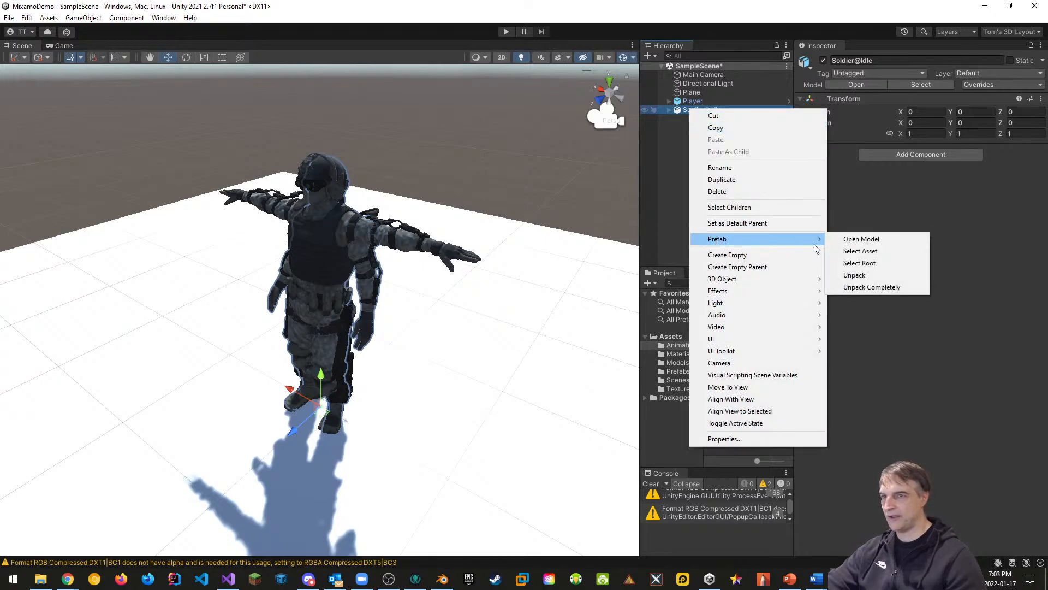
pyautogui.click(885, 286)
pyautogui.click(670, 110)
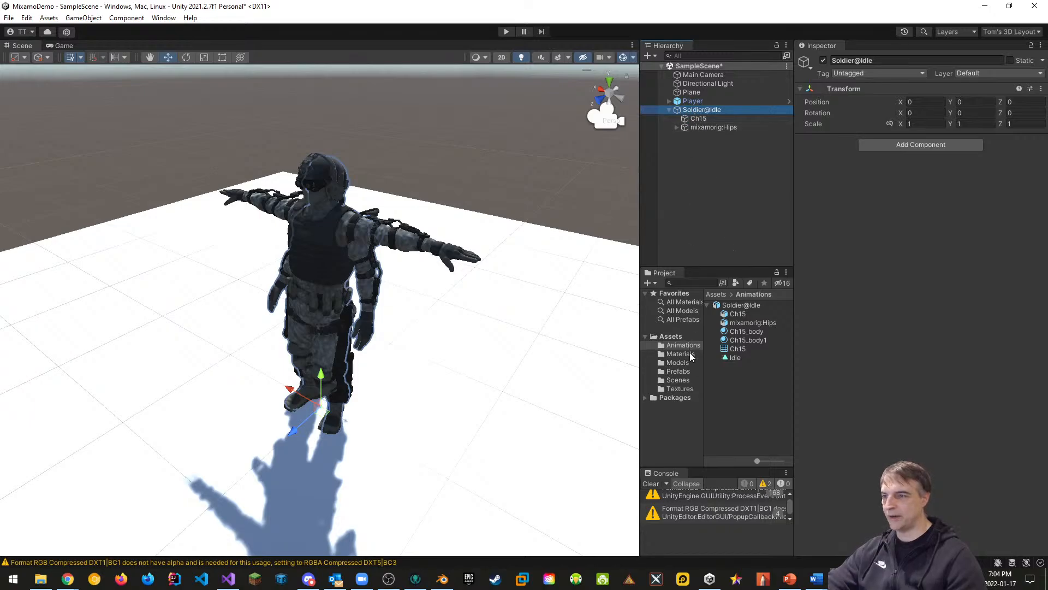
# Step: Save the unpacked Soldier@Idle object as a prefab in the Prefabs folder and open it for editing
pyautogui.moveTo(701, 112); pyautogui.dragTo(679, 373)
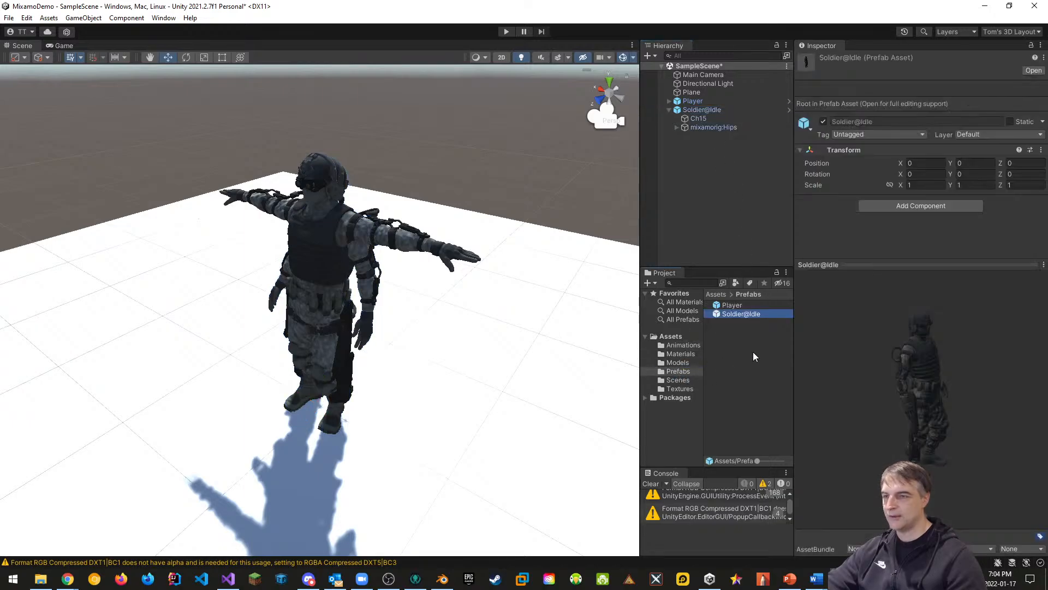
pyautogui.click(742, 327)
pyautogui.doubleClick(736, 315)
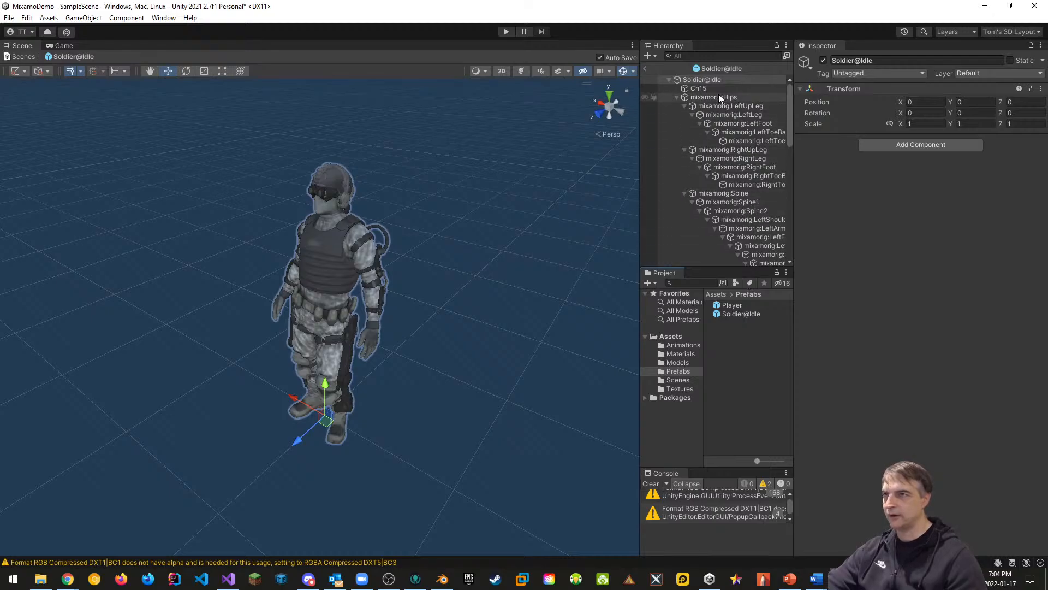
pyautogui.click(676, 96)
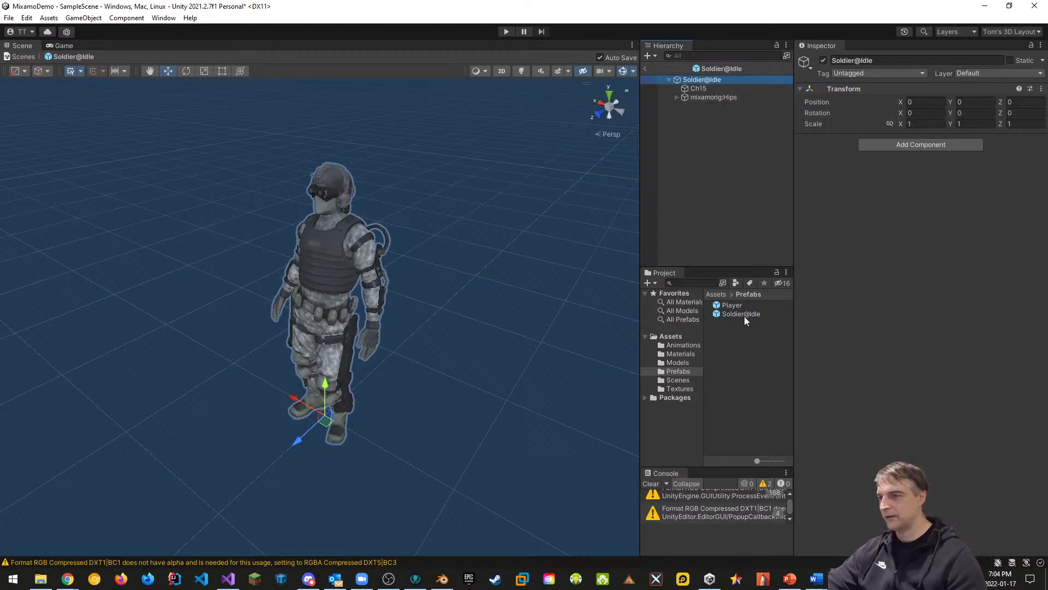
# Step: Delete the Soldier@Idle prefab from the Prefabs folder, unpacking its instances in open scenes
pyautogui.click(677, 363)
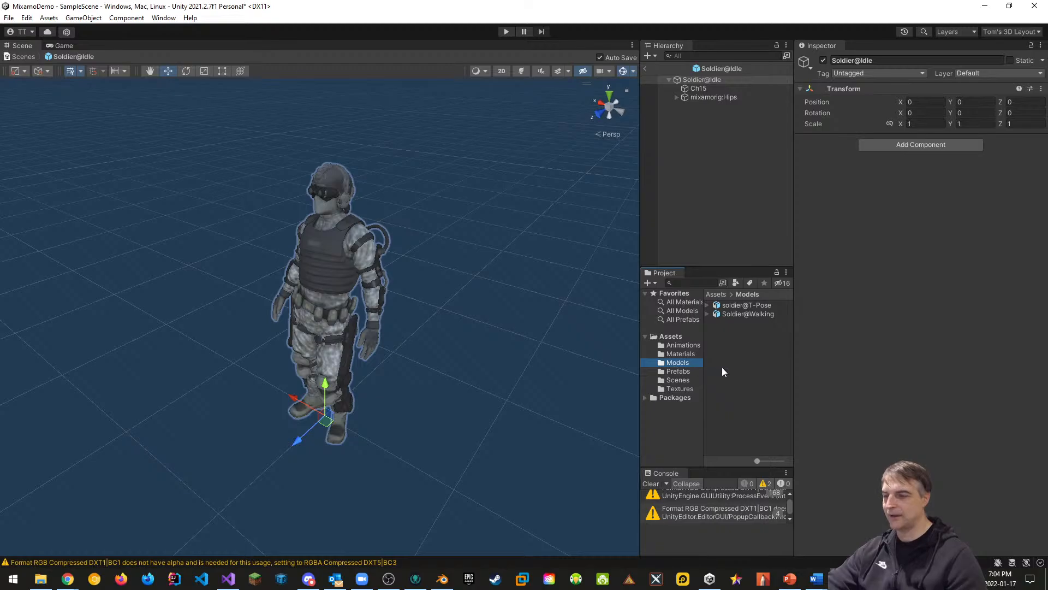
pyautogui.click(678, 372)
pyautogui.click(732, 311)
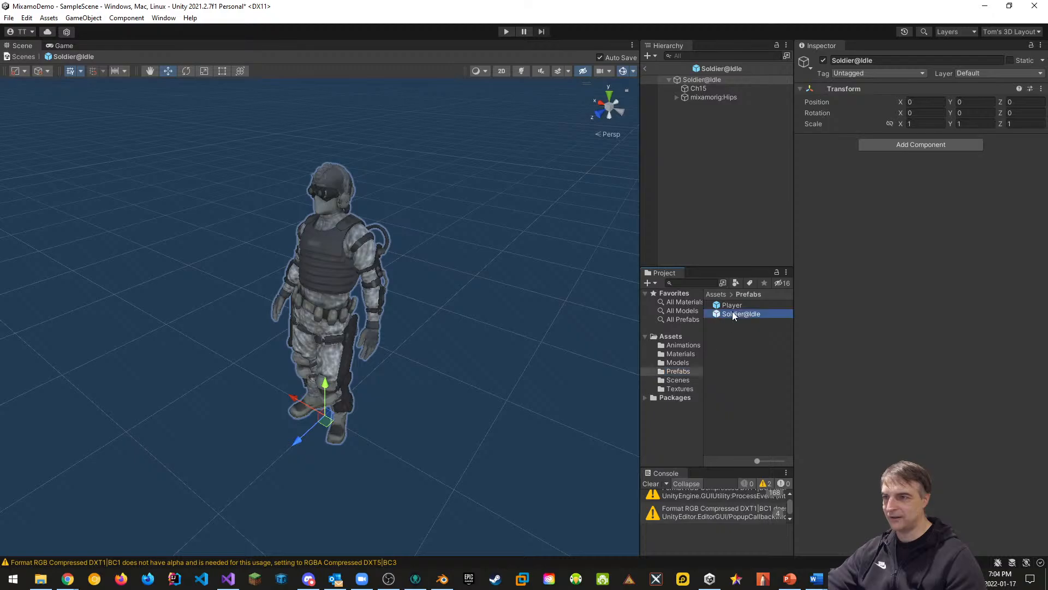
pyautogui.rightClick(732, 311)
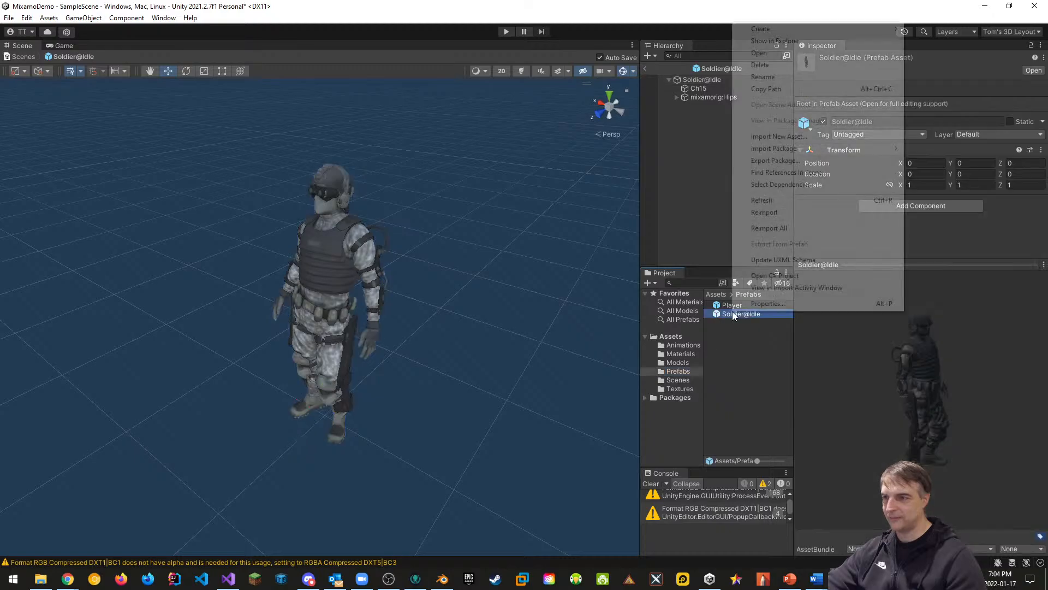
pyautogui.click(761, 65)
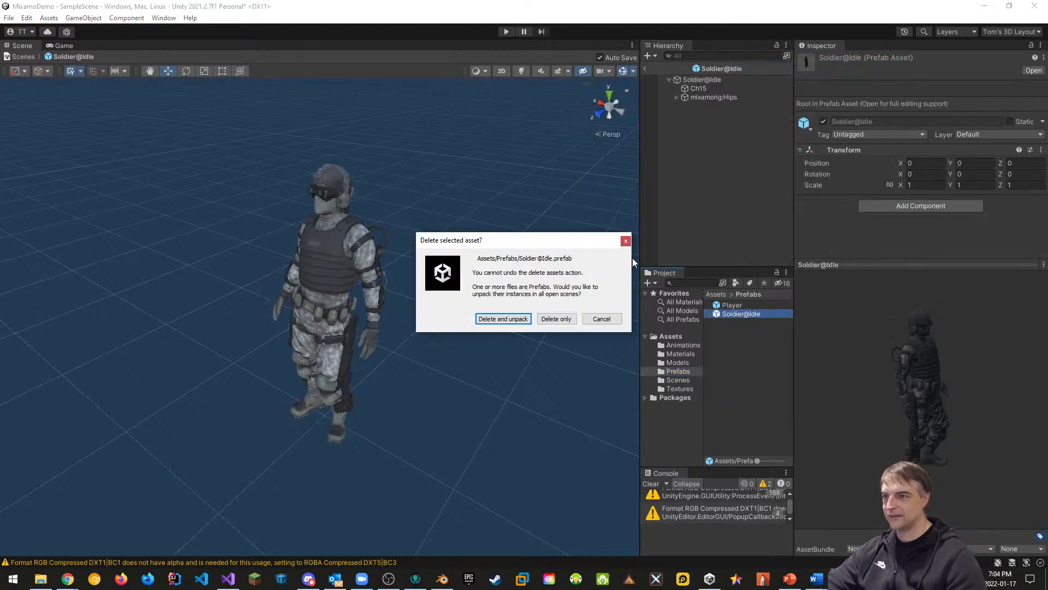
pyautogui.click(503, 319)
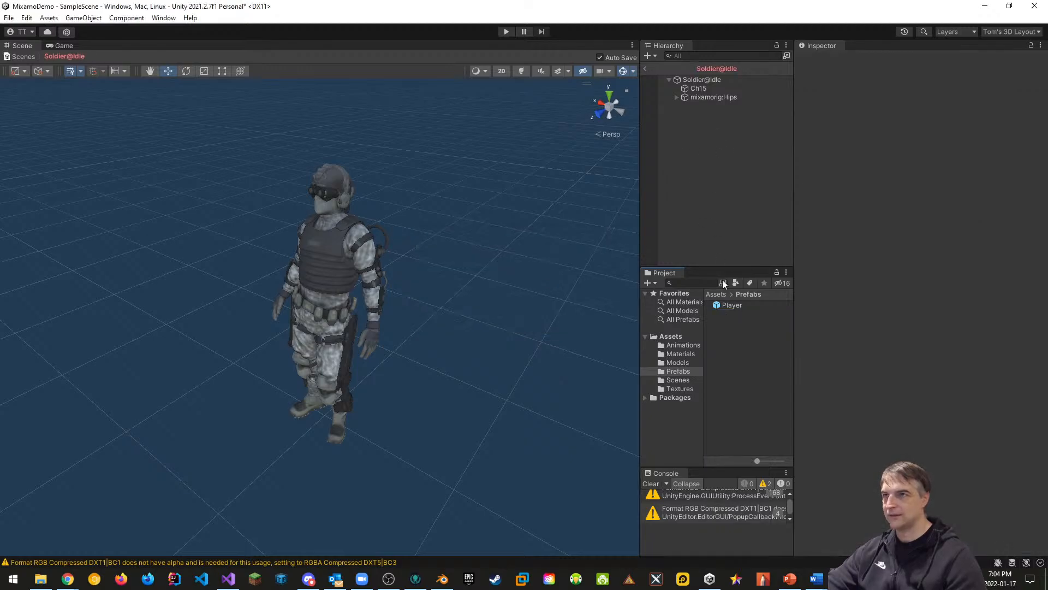
# Step: Leave prefab editing and delete the Soldier@Idle object from SampleScene
pyautogui.rightClick(703, 97)
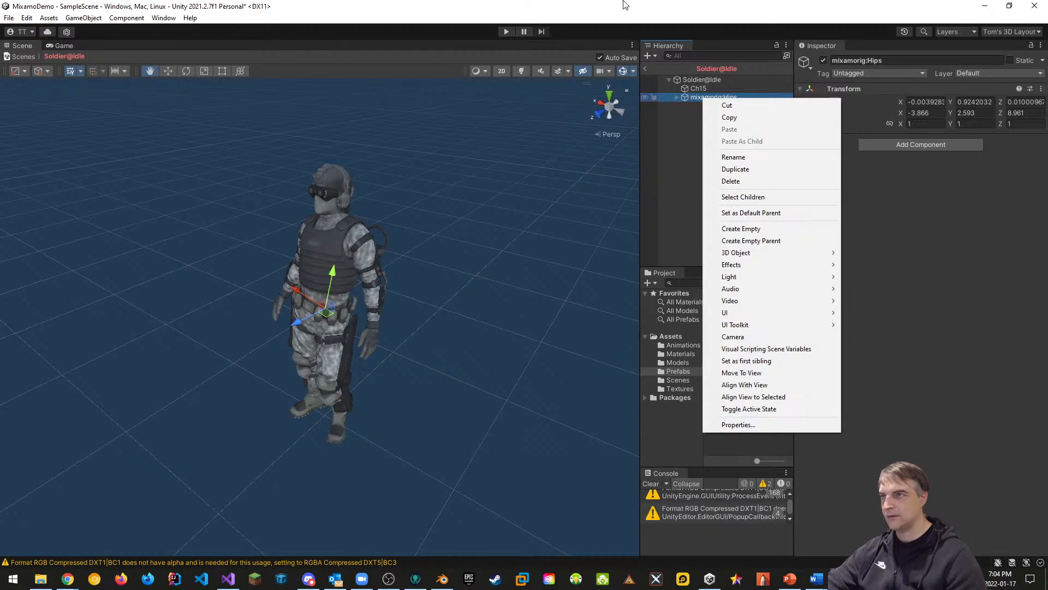
pyautogui.click(647, 69)
pyautogui.rightClick(701, 109)
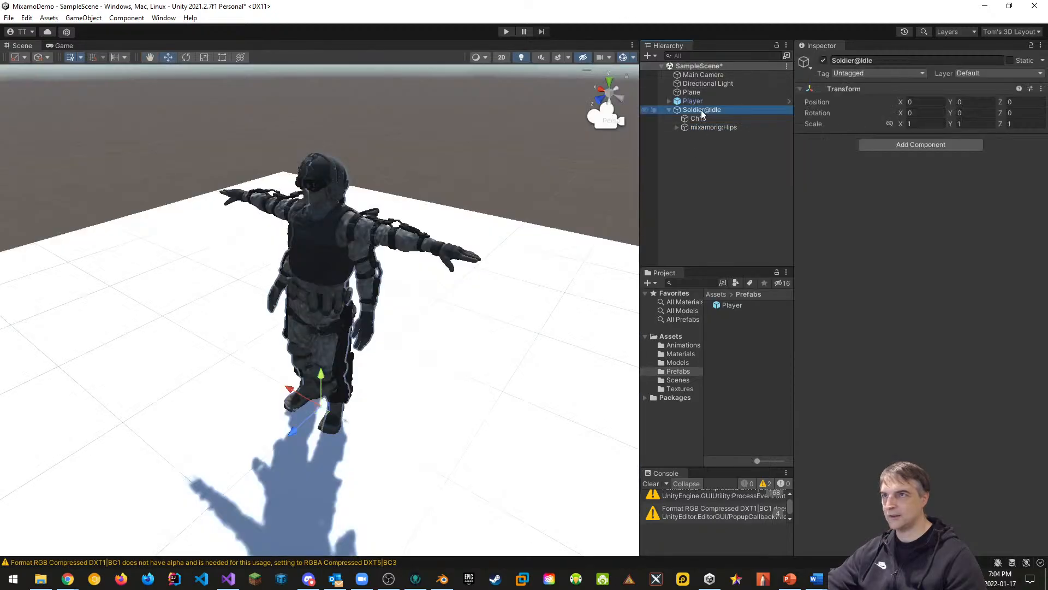
pyautogui.click(730, 194)
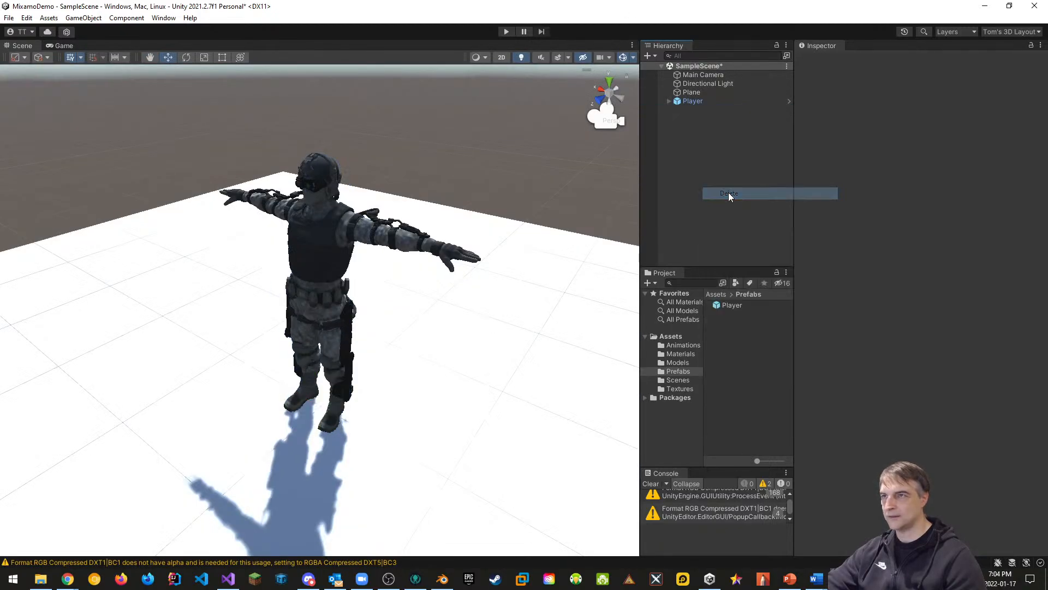
# Step: Switch to File Explorer and import the Soldier@Idle file from Downloads into the project's Models folder
pyautogui.click(677, 364)
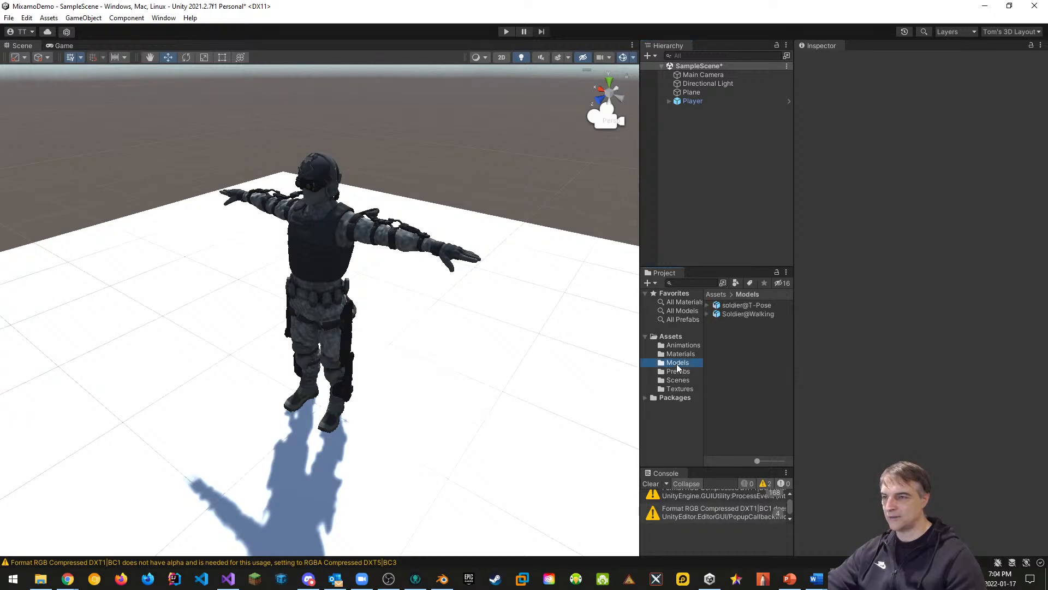
pyautogui.click(40, 579)
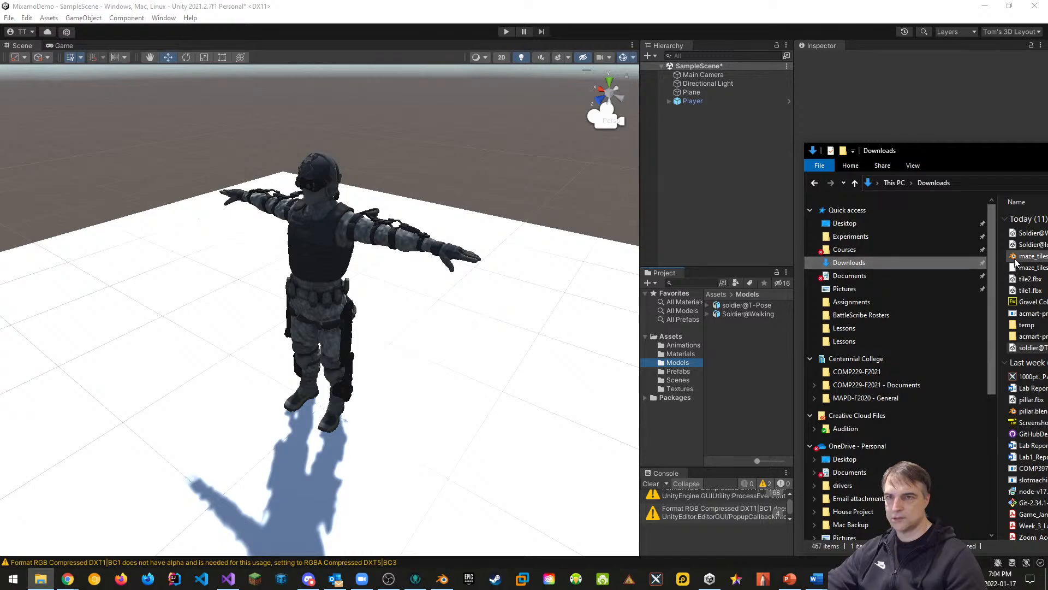
pyautogui.moveTo(1032, 244); pyautogui.dragTo(745, 354)
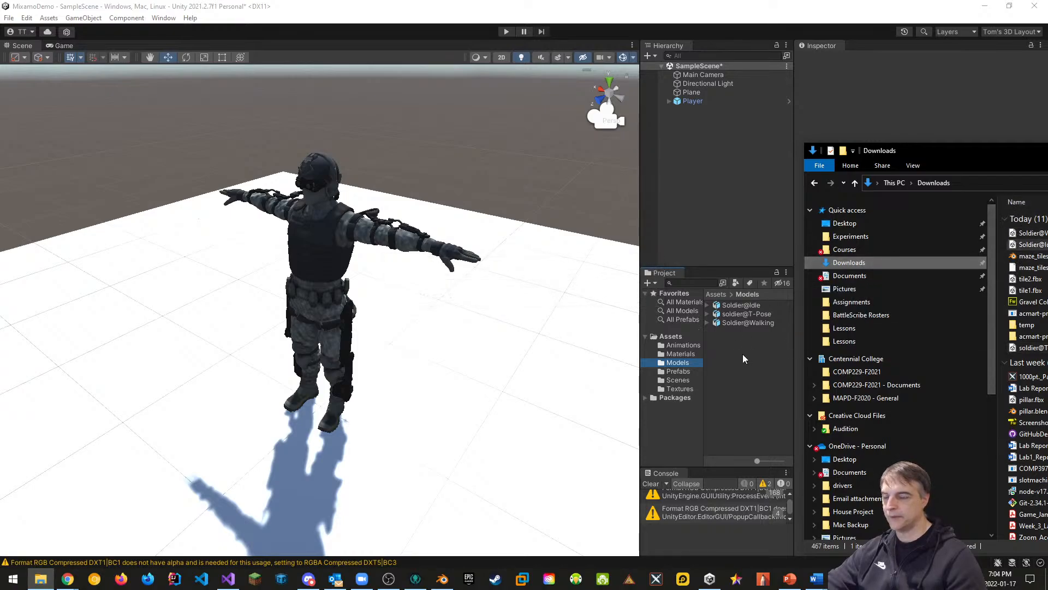
# Step: Expand the soldier@T-Pose model in the Models folder and view its animation import settings
pyautogui.moveTo(925, 155); pyautogui.dragTo(950, 157)
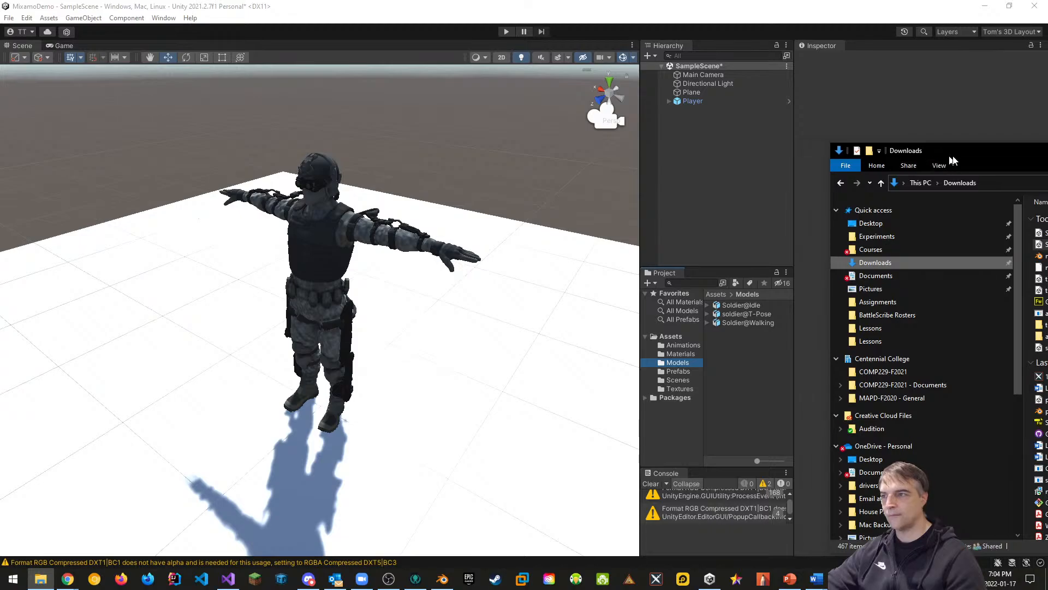
pyautogui.click(737, 315)
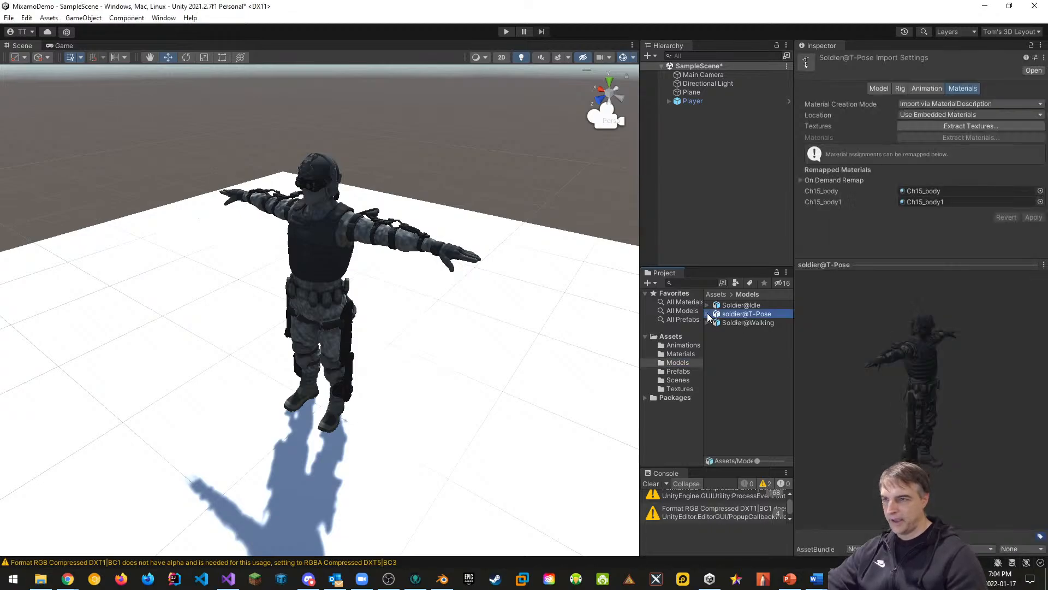
pyautogui.rightClick(739, 316)
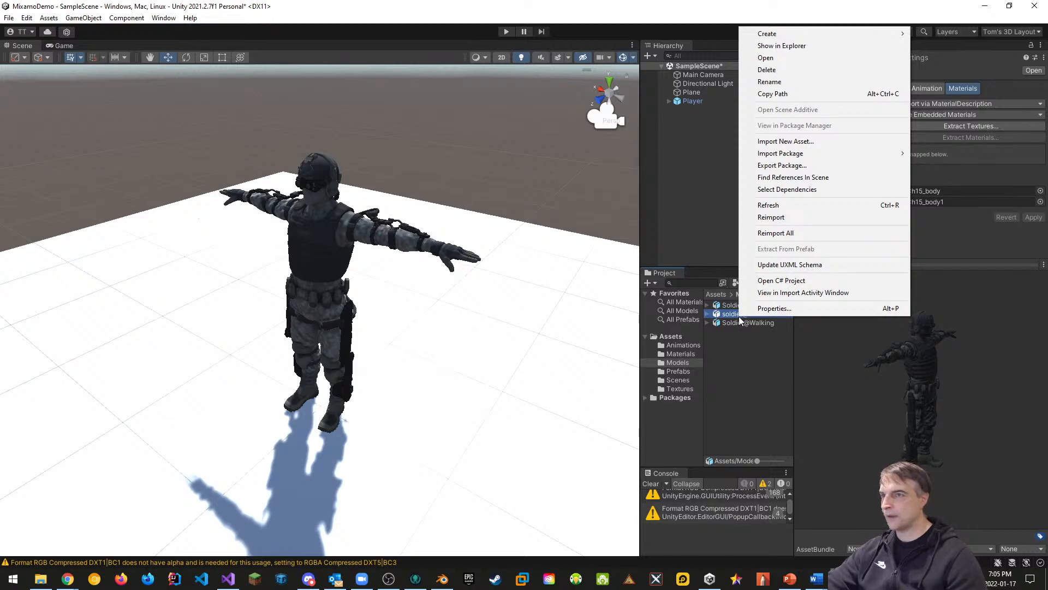
pyautogui.click(732, 323)
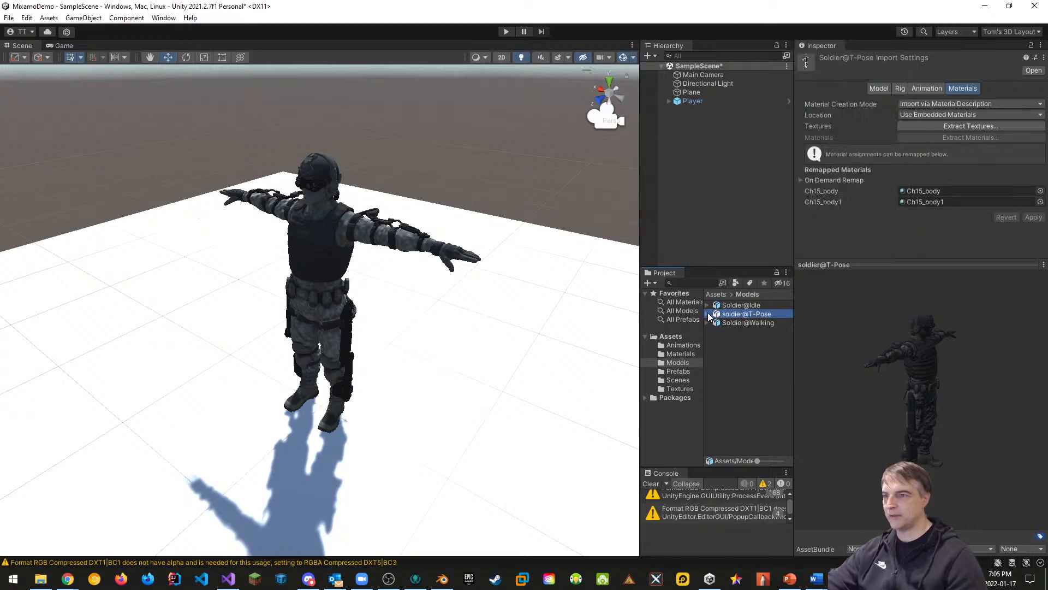
pyautogui.click(707, 314)
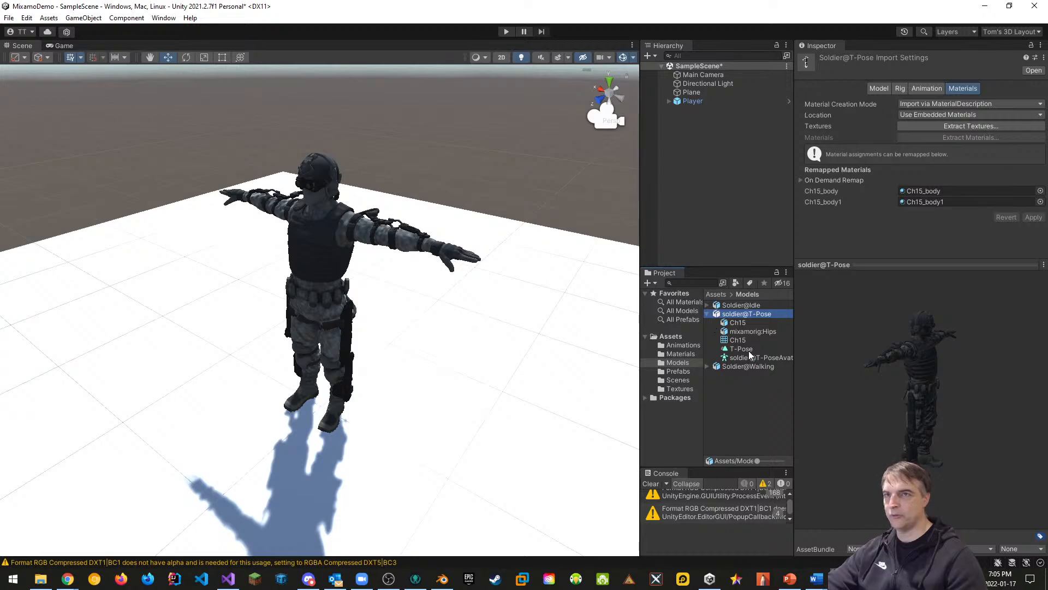
pyautogui.click(924, 88)
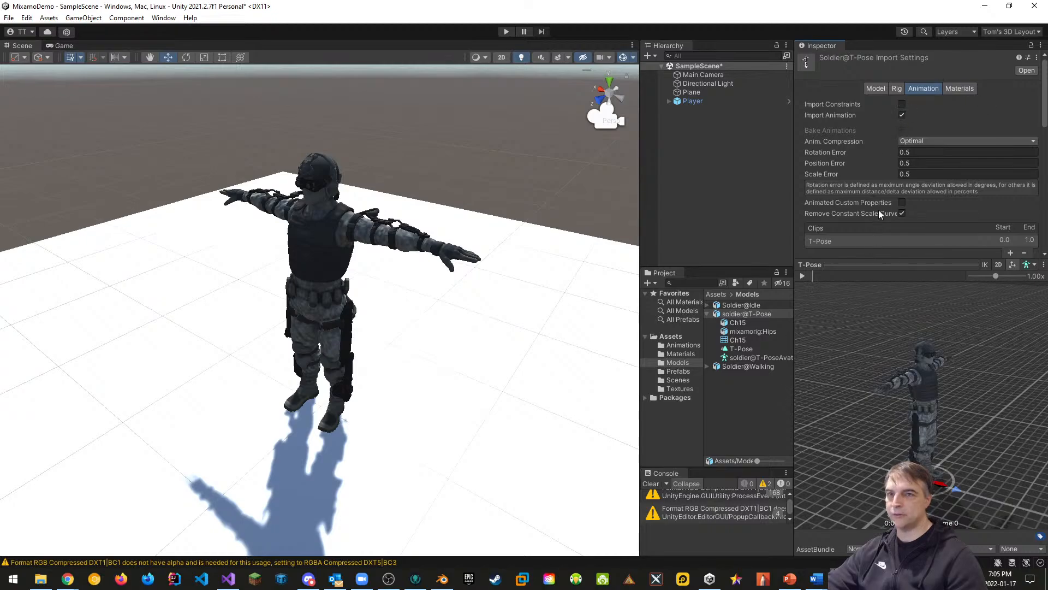
# Step: Duplicate the T-Pose animation clip inside the soldier@T-Pose model as a standalone clip in the Models folder
pyautogui.click(739, 350)
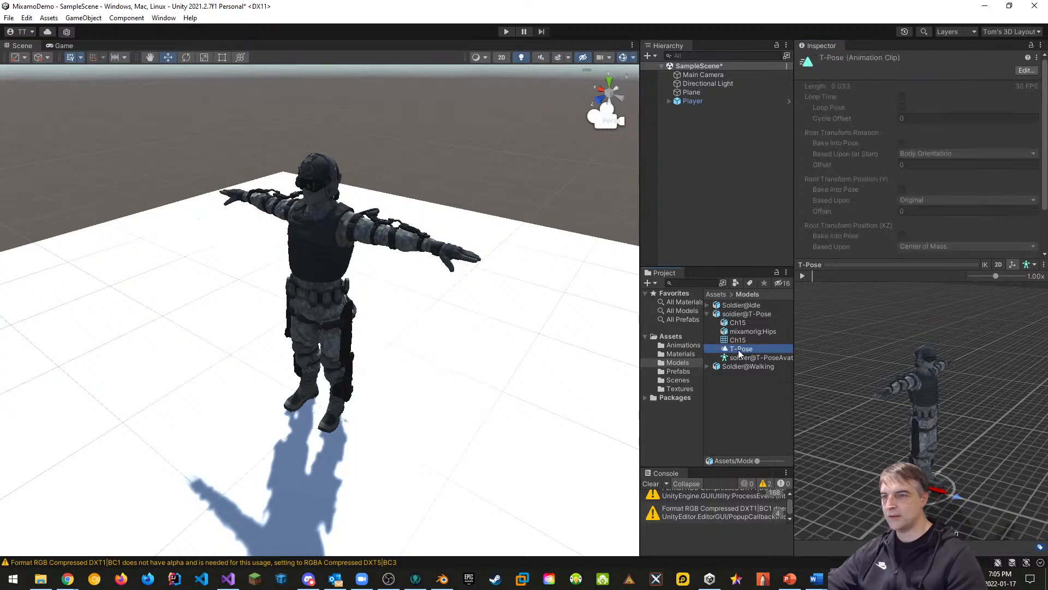
pyautogui.rightClick(740, 354)
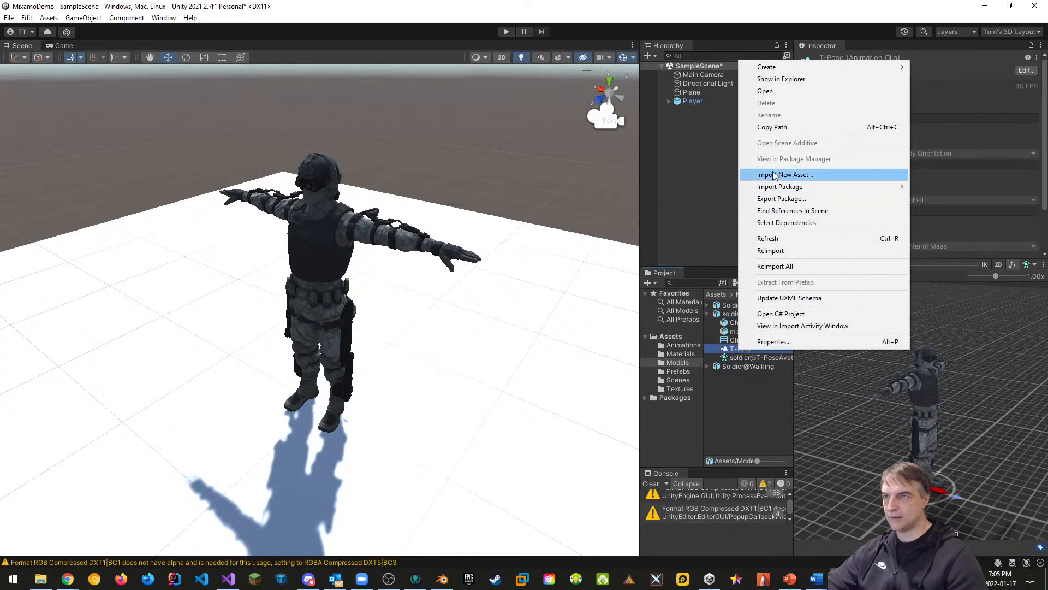
pyautogui.click(756, 397)
pyautogui.click(739, 352)
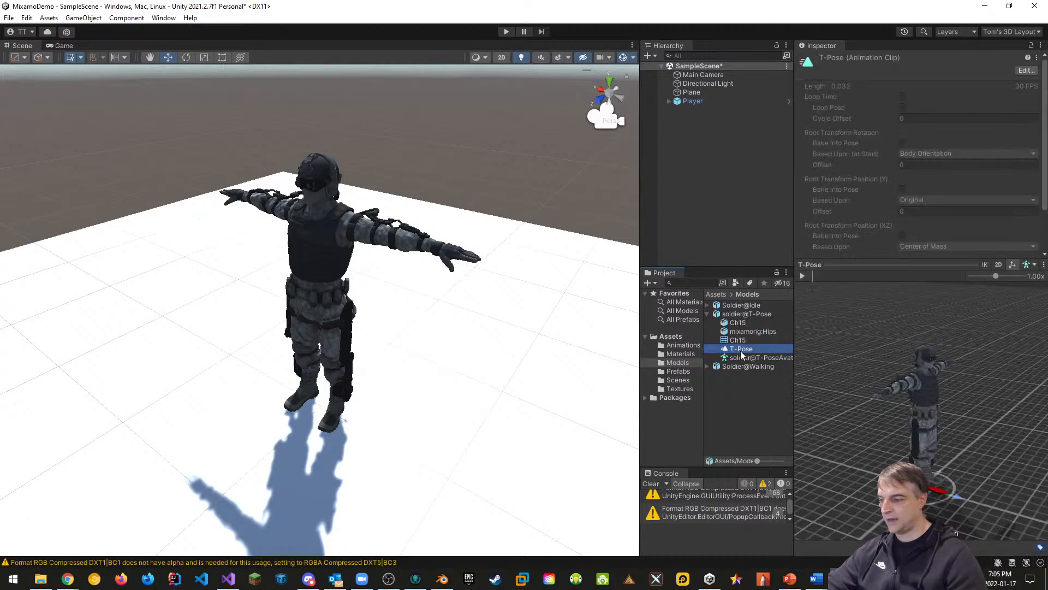
pyautogui.hotkey('ctrl', 'd')
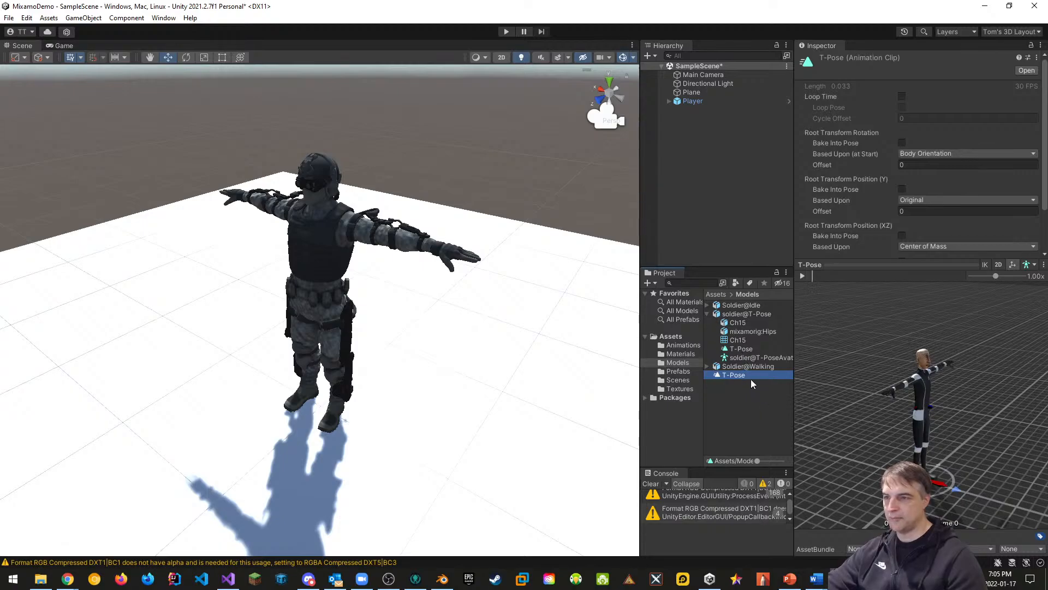
# Step: Compare the embedded T-Pose clip with its standalone copy, and delete the copy from the Models folder
pyautogui.click(743, 350)
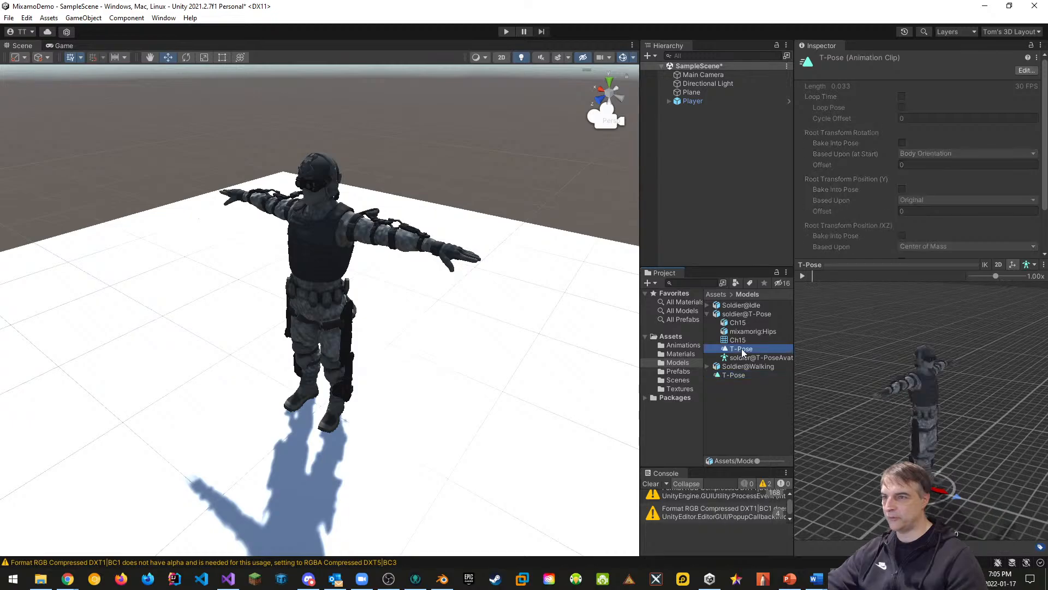
pyautogui.click(734, 375)
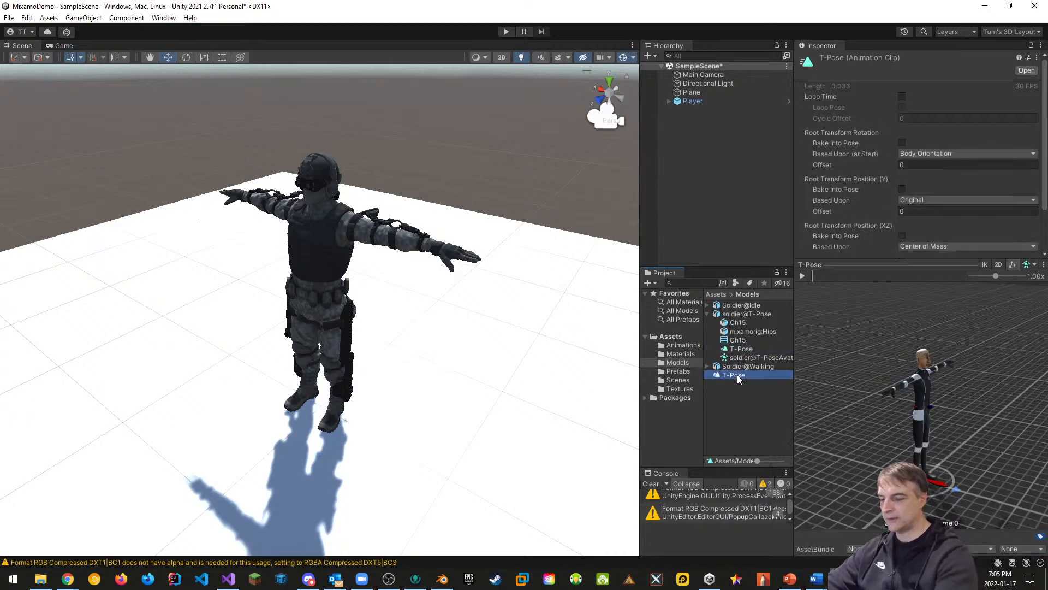
pyautogui.press('Delete')
pyautogui.click(555, 311)
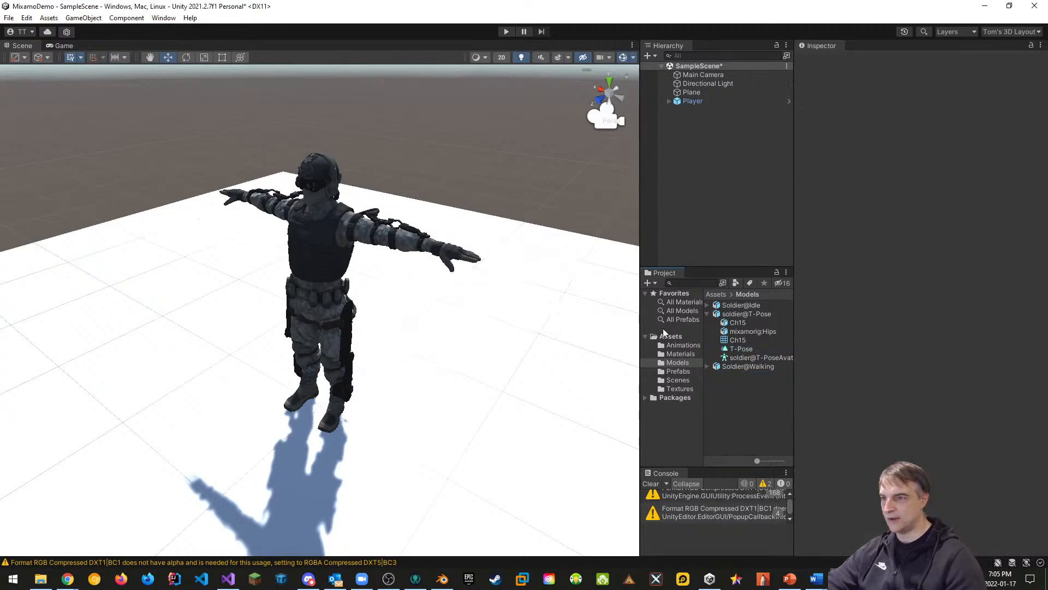
# Step: Collapse soldier@T-Pose and duplicate the Idle clip inside Soldier@Idle as a standalone clip in the Models folder
pyautogui.click(707, 313)
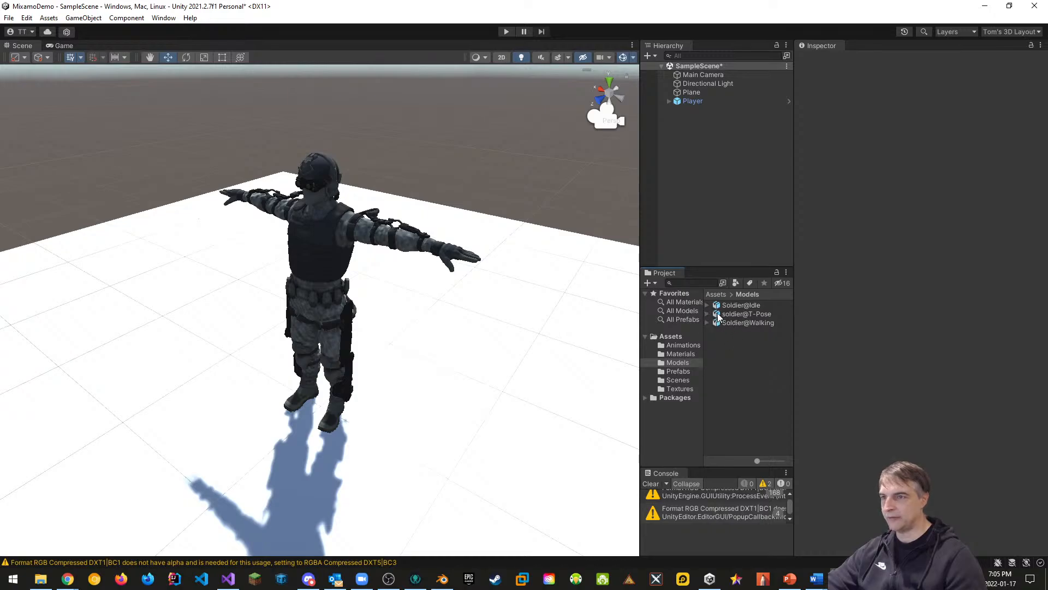
pyautogui.click(707, 305)
pyautogui.click(735, 357)
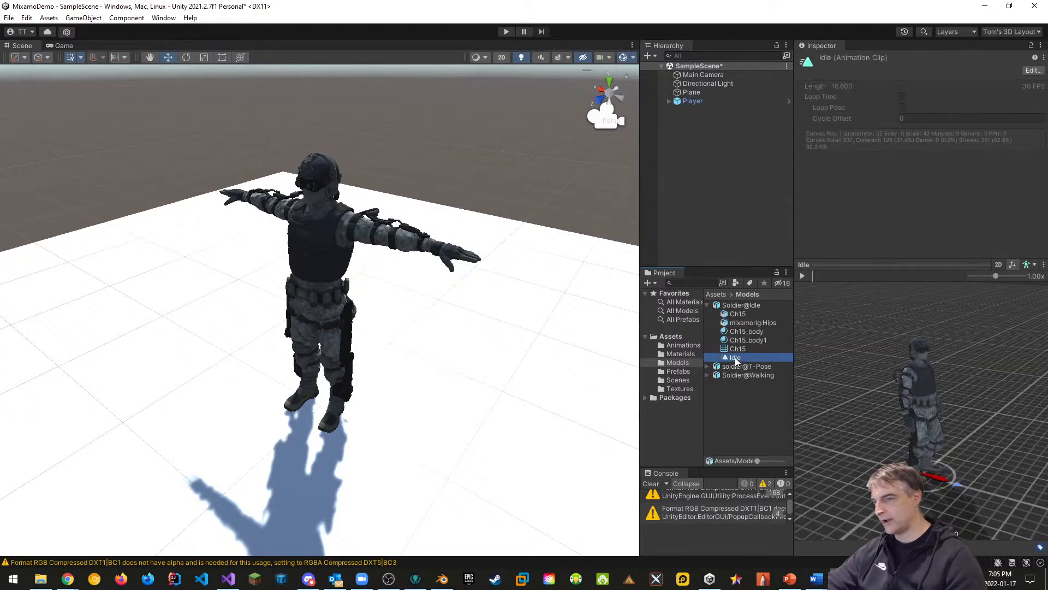
pyautogui.hotkey('ctrl', 'd')
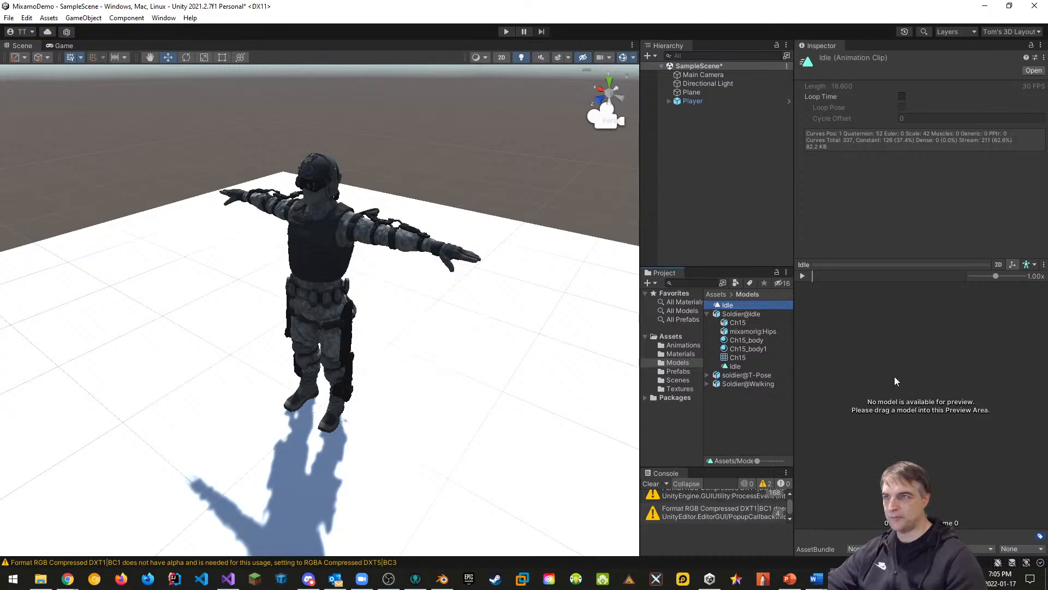
# Step: Preview the standalone Idle clip on the Player model, play it from different angles, and compare it with the embedded Idle clip
pyautogui.moveTo(689, 101); pyautogui.dragTo(893, 436)
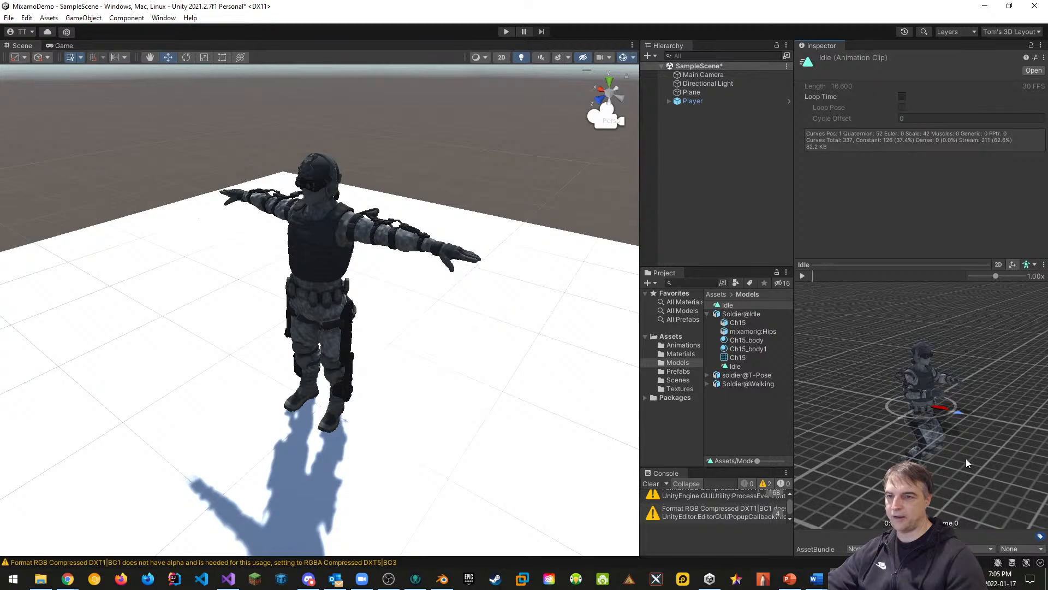
pyautogui.click(802, 276)
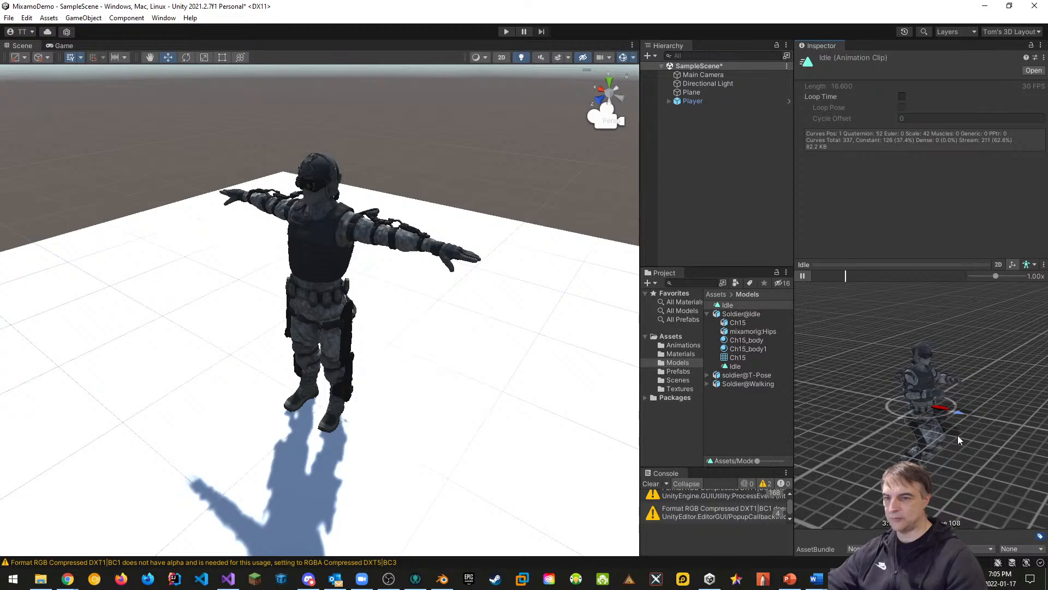
pyautogui.moveTo(958, 435); pyautogui.dragTo(906, 425, button='middle')
pyautogui.moveTo(932, 414); pyautogui.dragTo(814, 425)
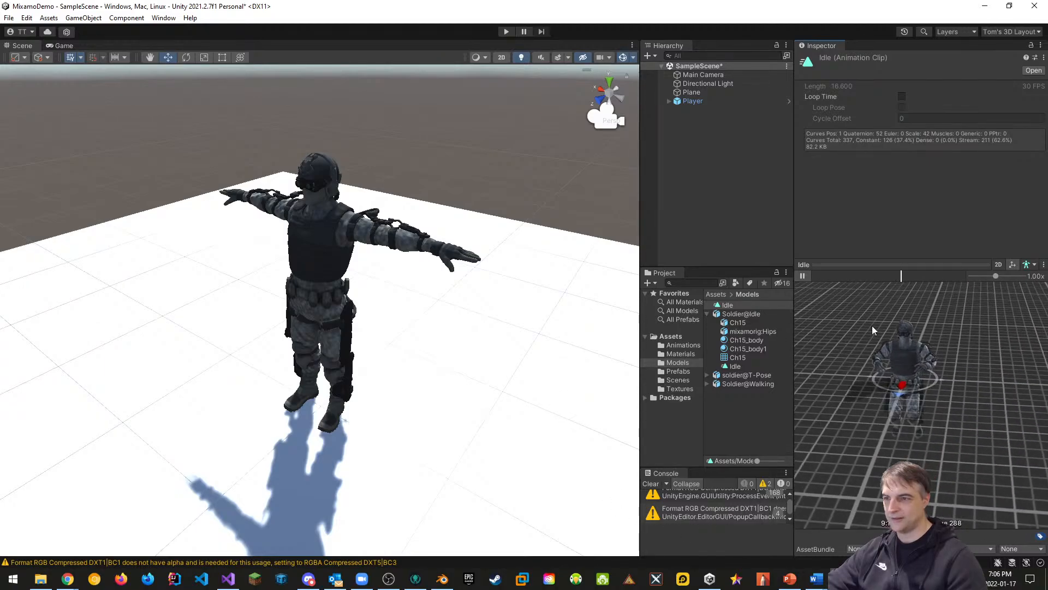
pyautogui.click(735, 366)
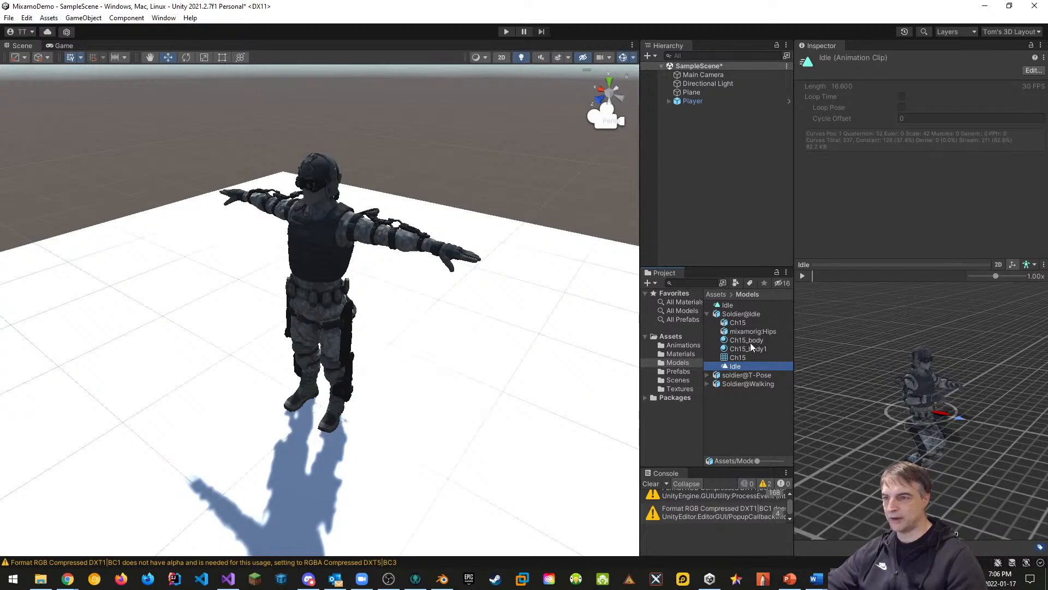
# Step: Expand the Soldier@Walking model and duplicate its Walking clip as a standalone clip in the Models folder
pyautogui.click(715, 385)
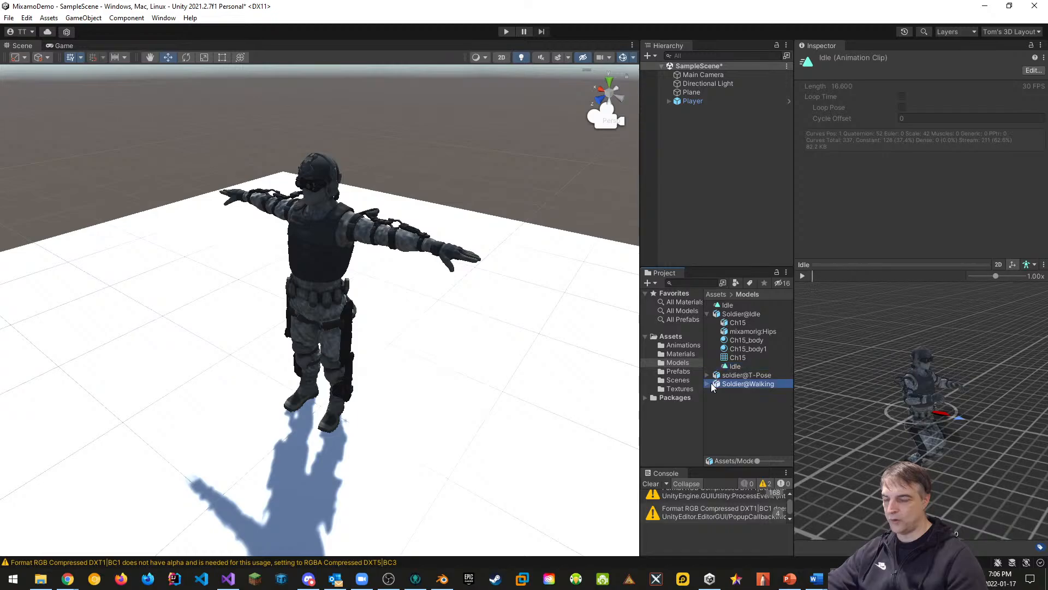
pyautogui.click(708, 385)
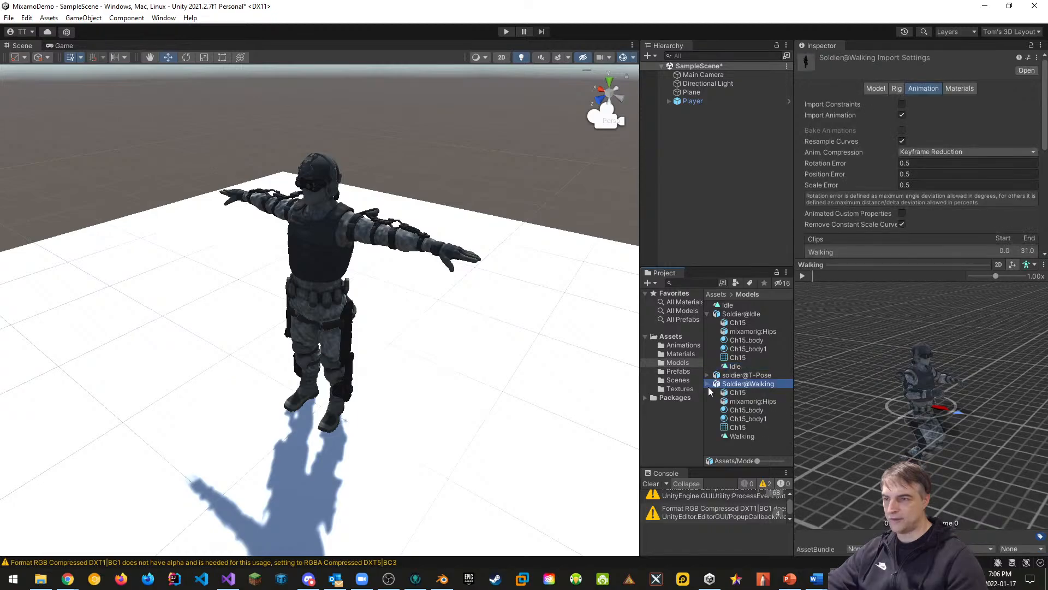
pyautogui.click(738, 436)
pyautogui.hotkey('ctrl', 'd')
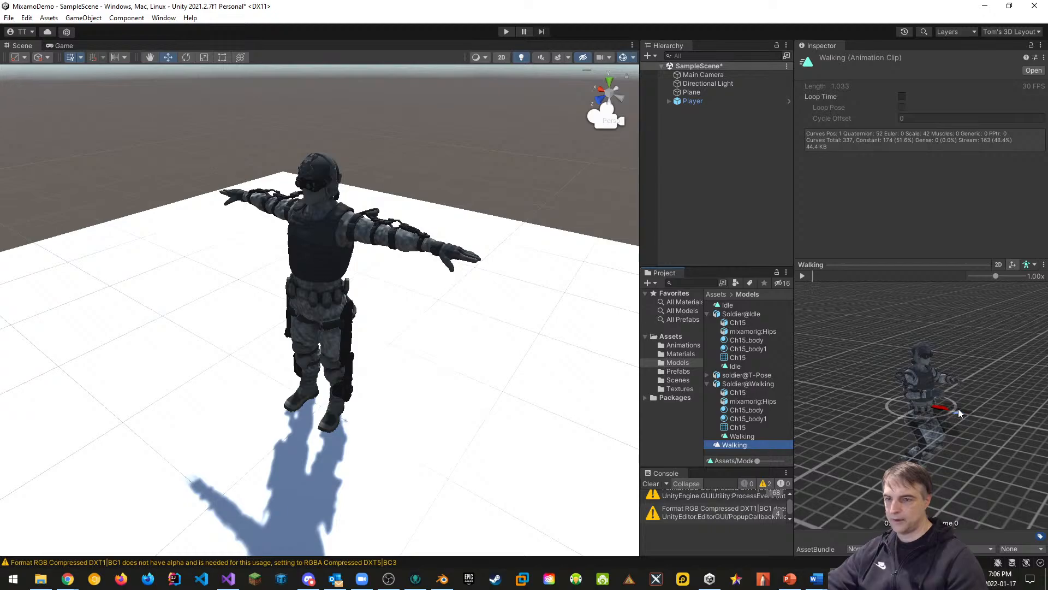
# Step: Inspect the standalone Walking clip in the animation preview, using the Player object as the preview model
pyautogui.click(989, 466)
pyautogui.click(738, 447)
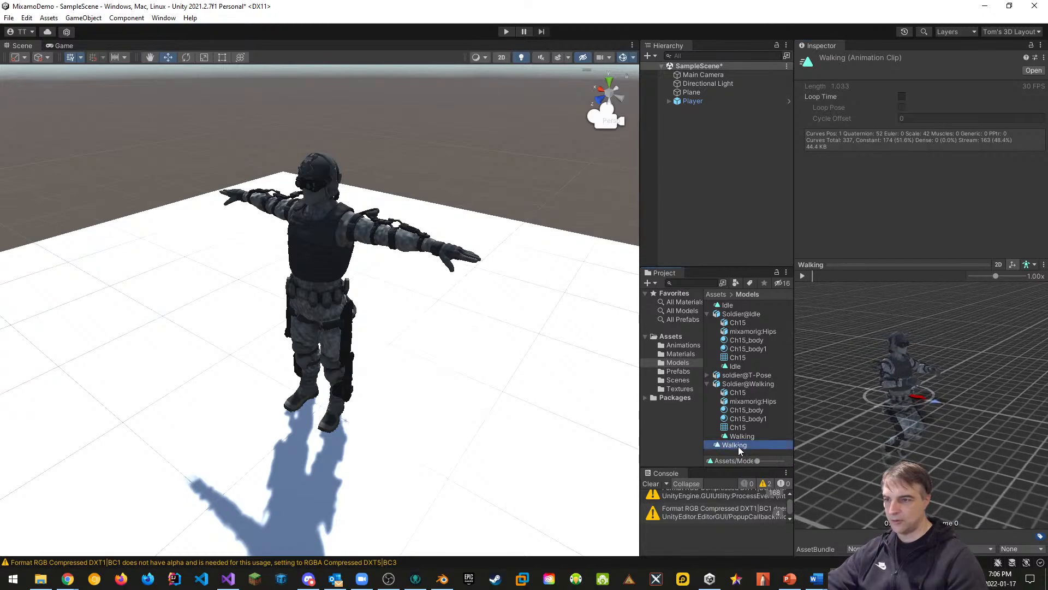
pyautogui.click(989, 480)
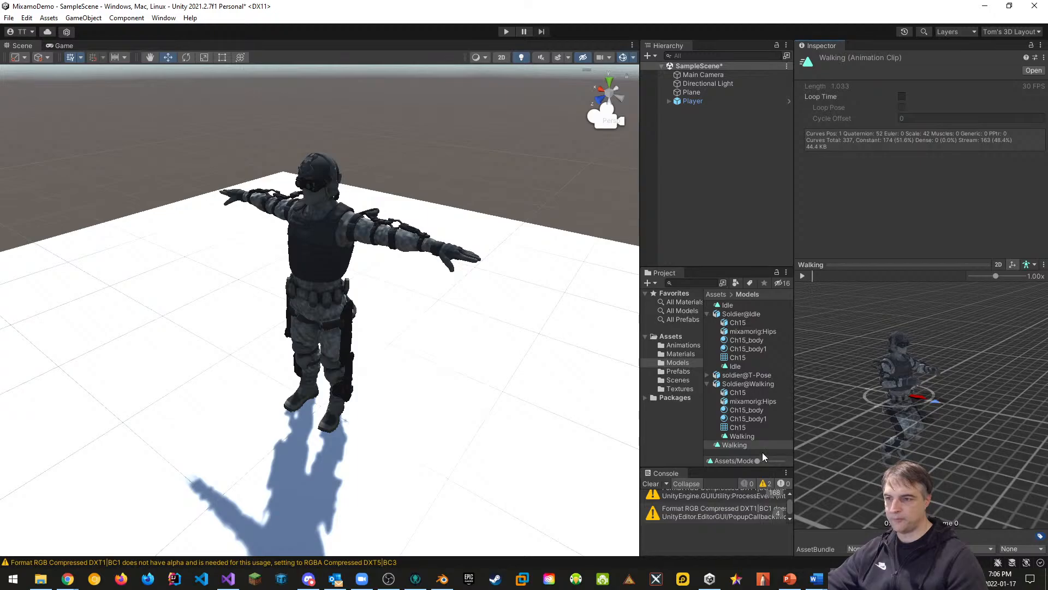
pyautogui.click(743, 445)
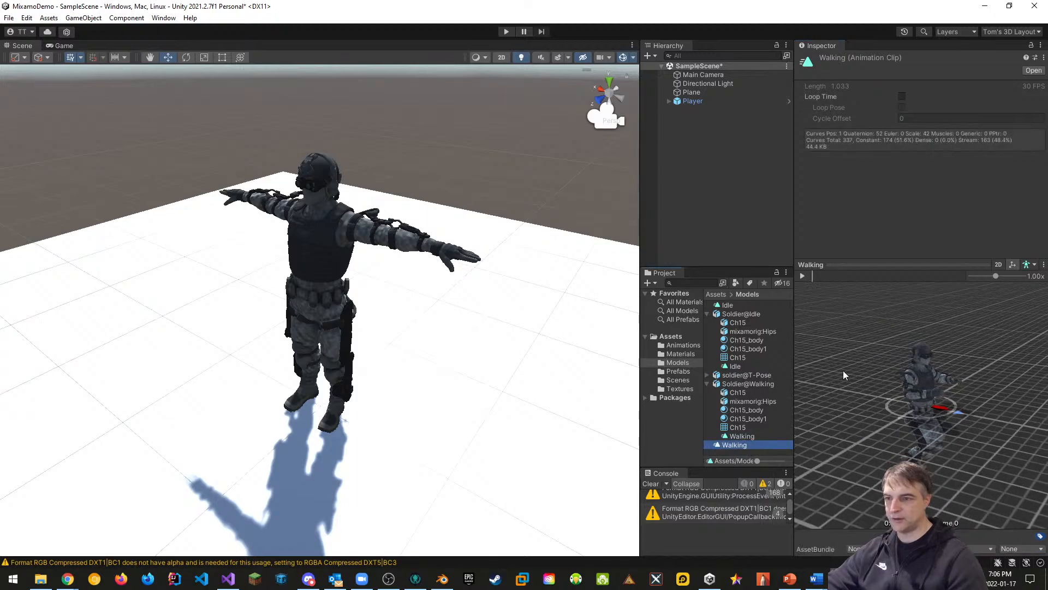
pyautogui.moveTo(687, 103); pyautogui.dragTo(688, 104)
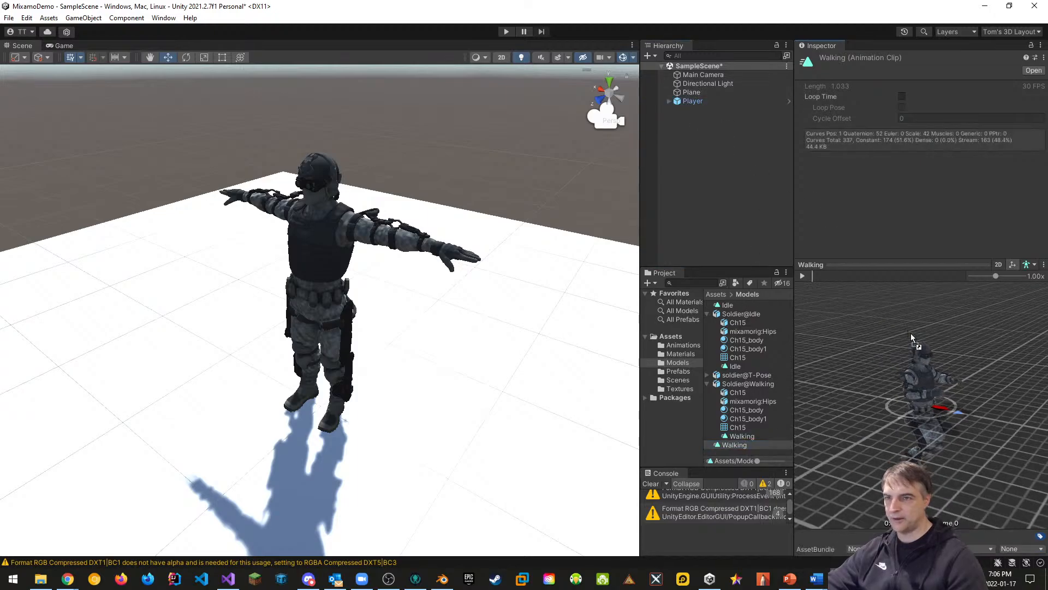
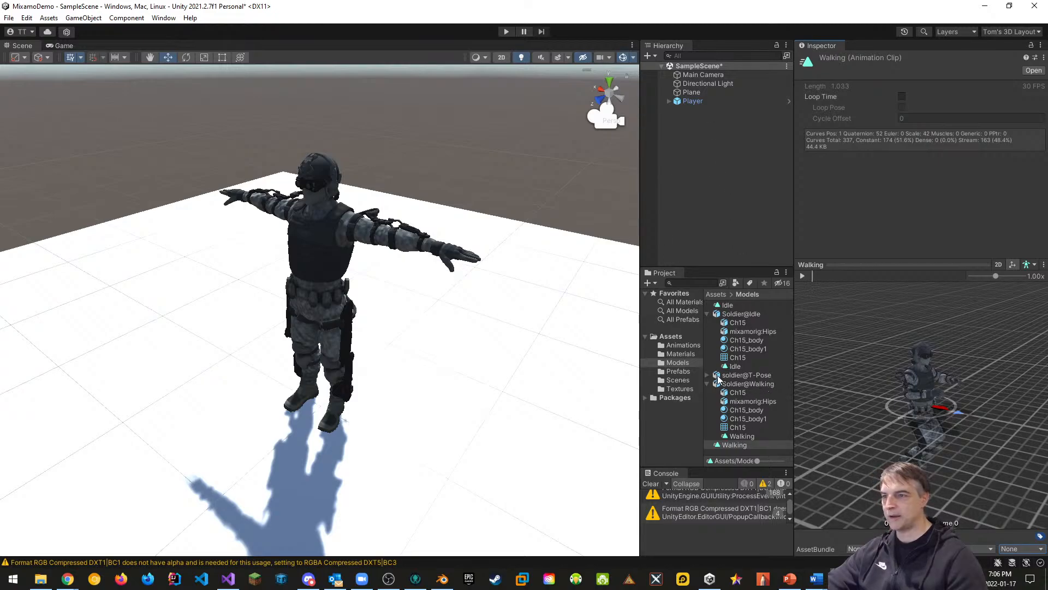
# Step: Delete the Soldier@Idle model from the Animations folder
pyautogui.click(682, 345)
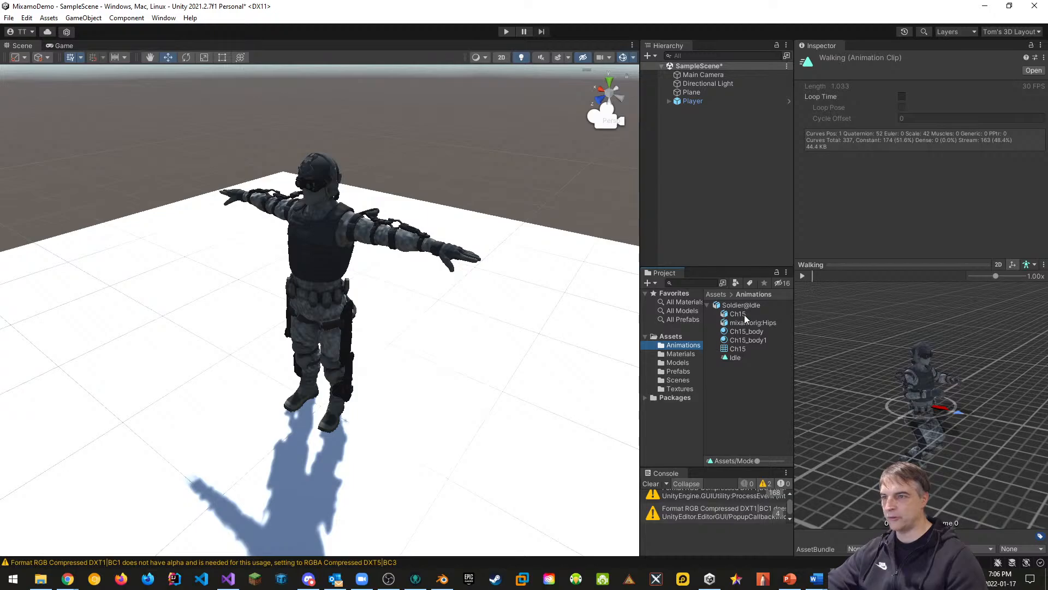
pyautogui.click(708, 306)
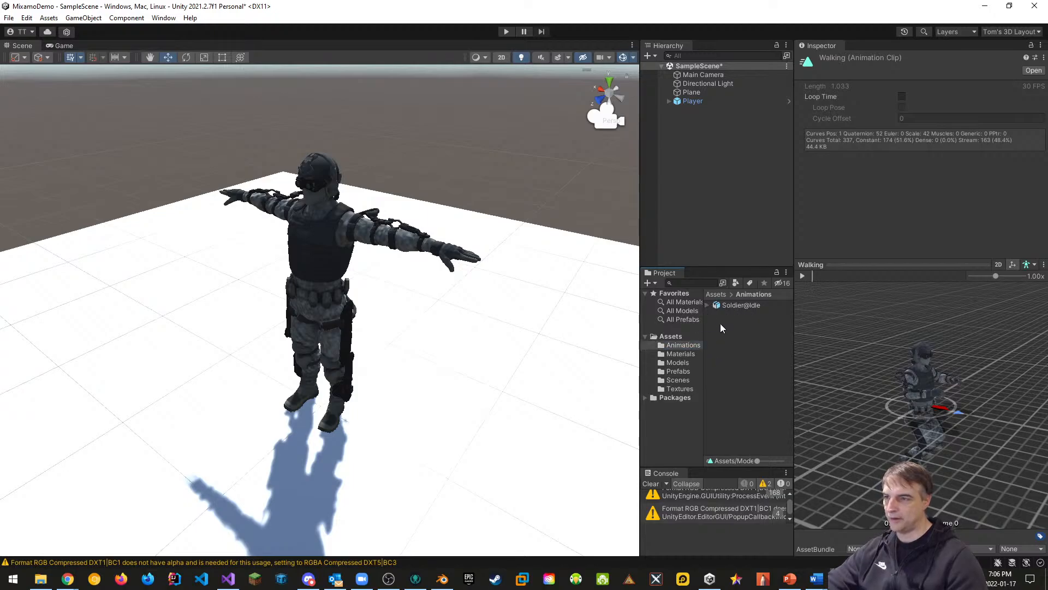
pyautogui.click(682, 363)
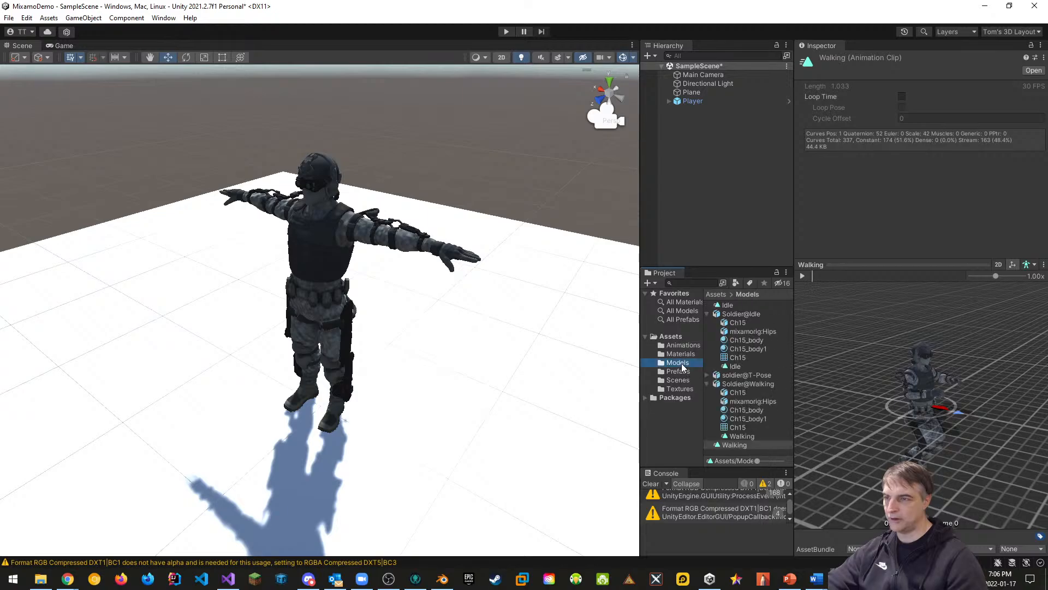
pyautogui.click(681, 346)
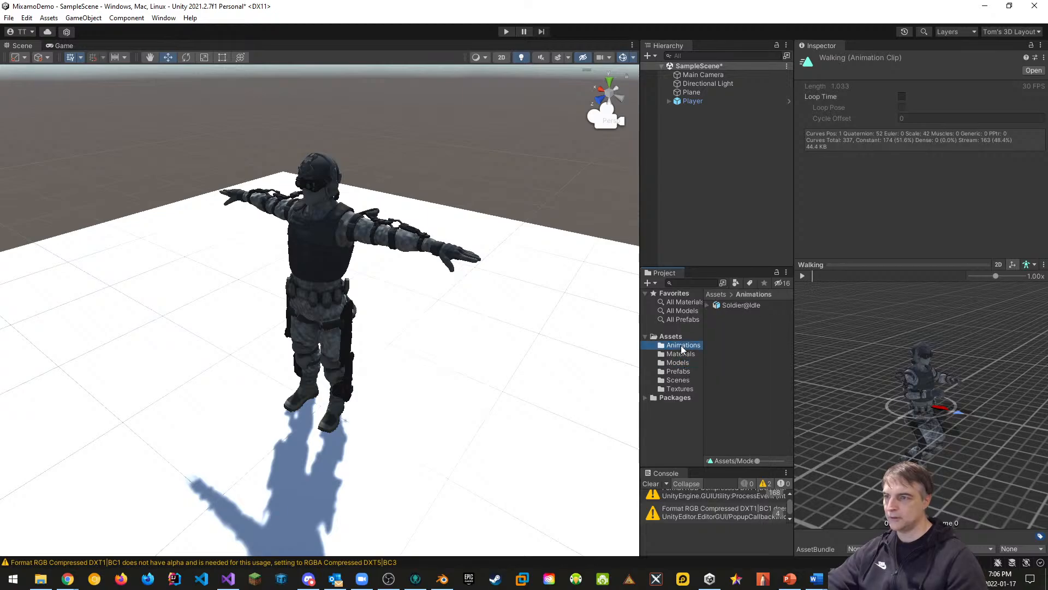
pyautogui.click(745, 303)
pyautogui.rightClick(746, 304)
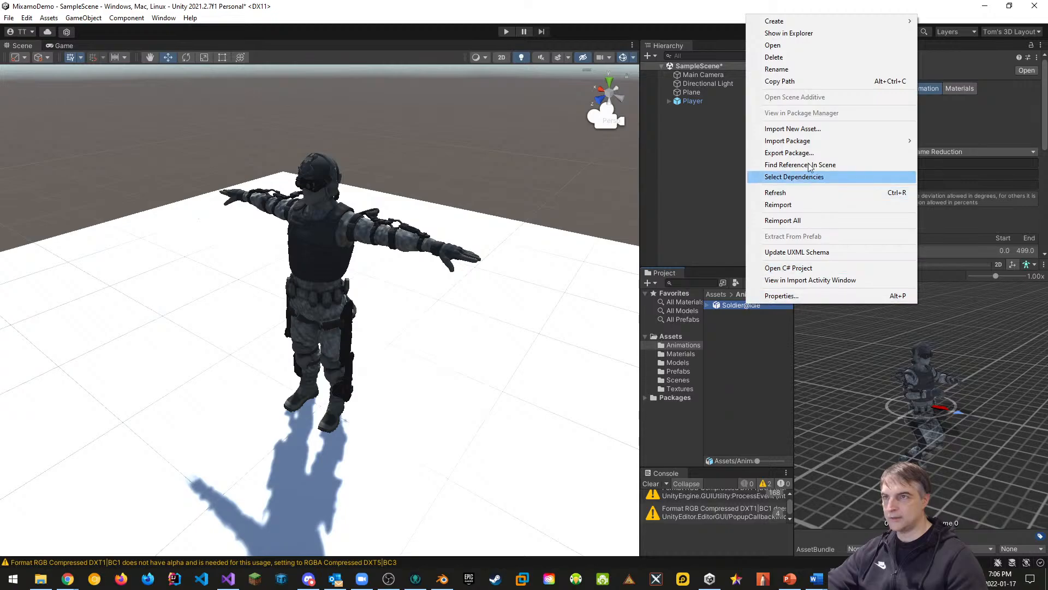
pyautogui.click(774, 57)
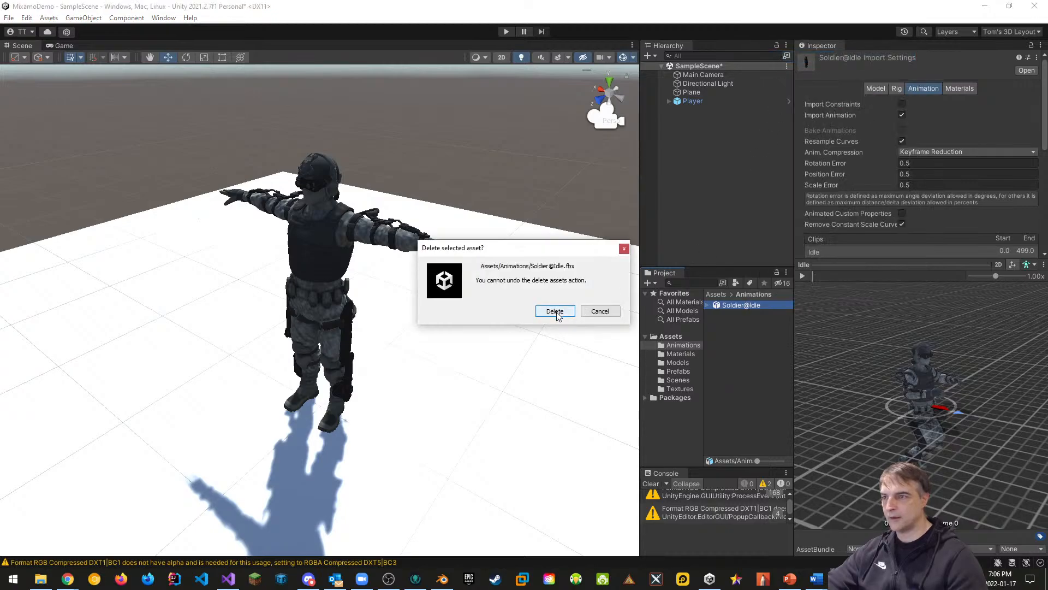
pyautogui.click(559, 313)
# Step: Create an animator controller named Player Animator Controller in the Animations folder and open it for editing
pyautogui.rightClick(737, 343)
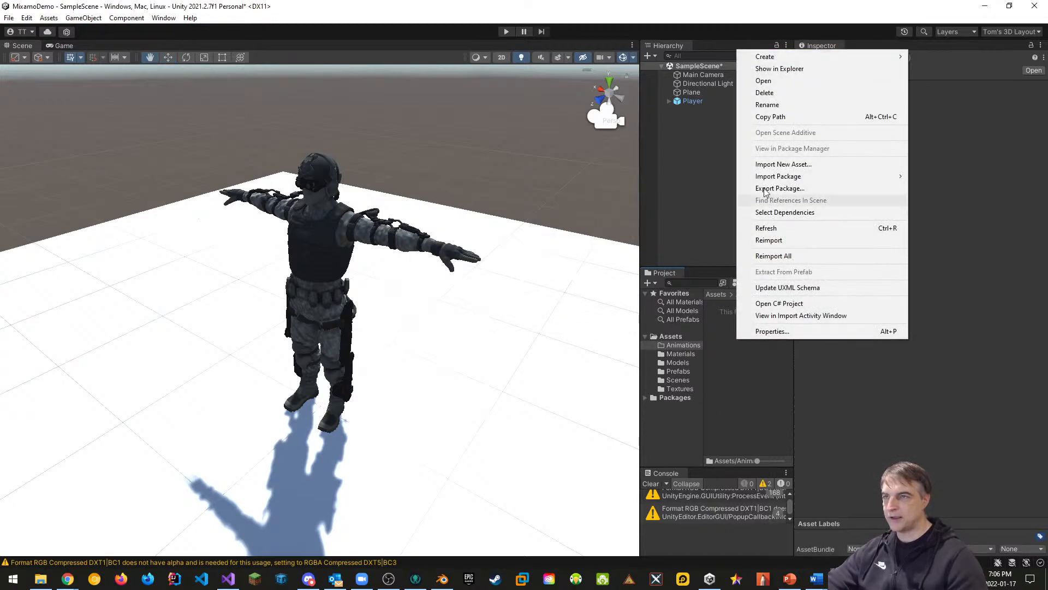
pyautogui.moveTo(773, 57)
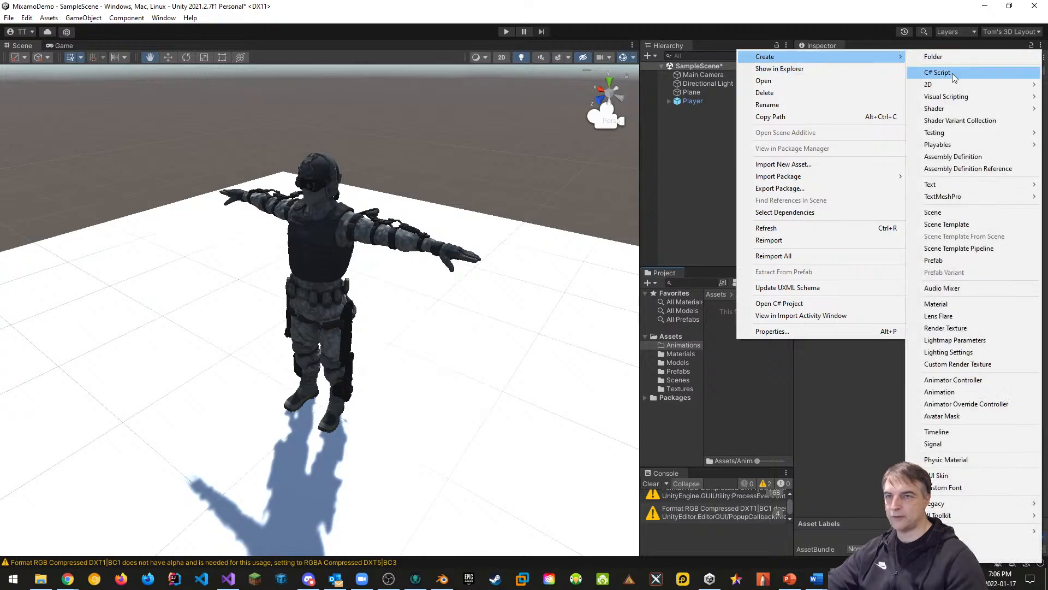
pyautogui.click(932, 380)
pyautogui.write('P')
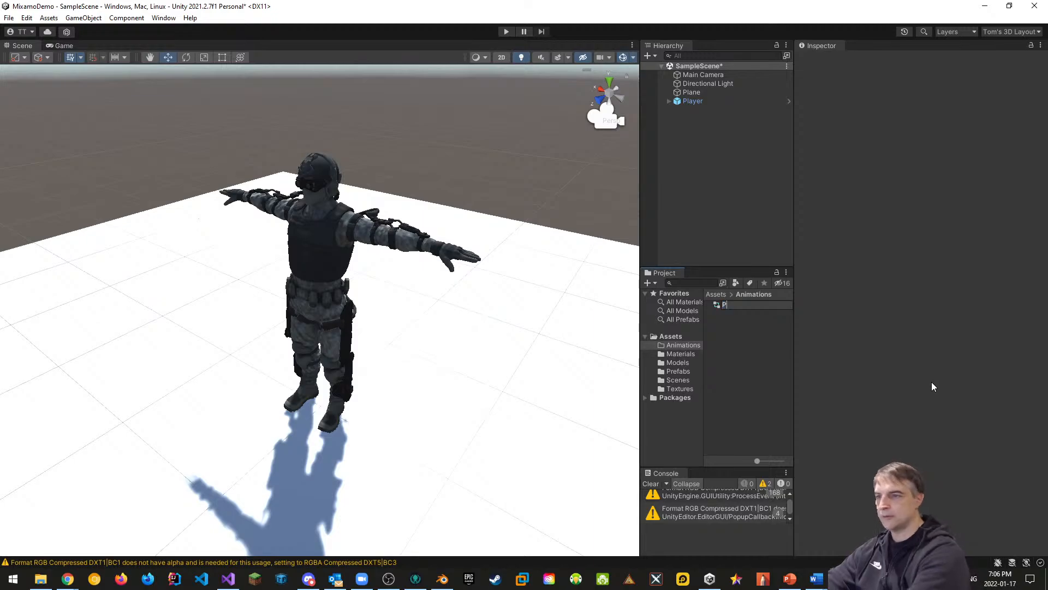
pyautogui.write('layer Anima')
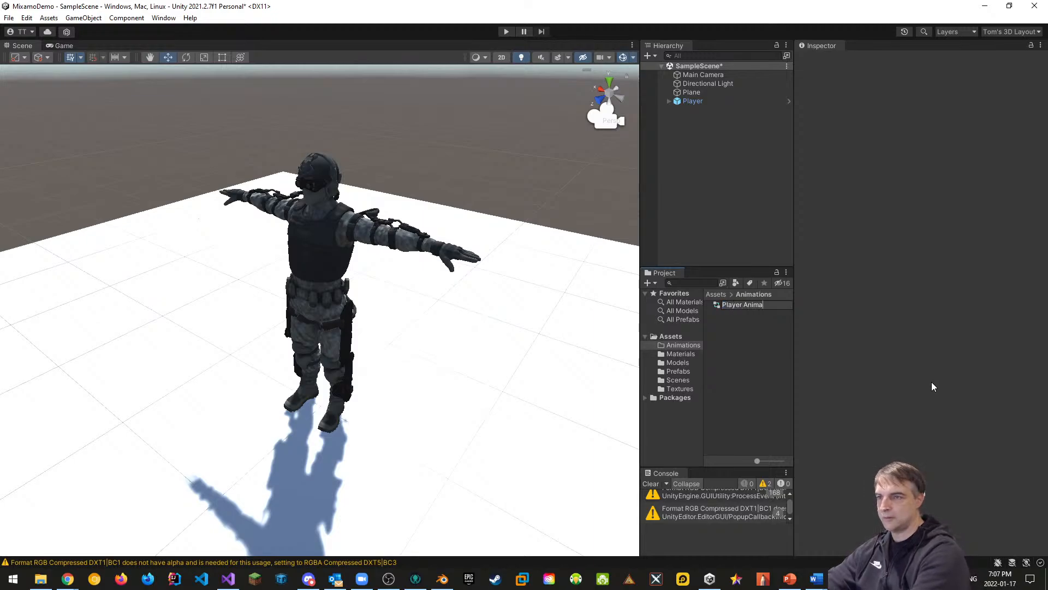
pyautogui.write('tor Controller')
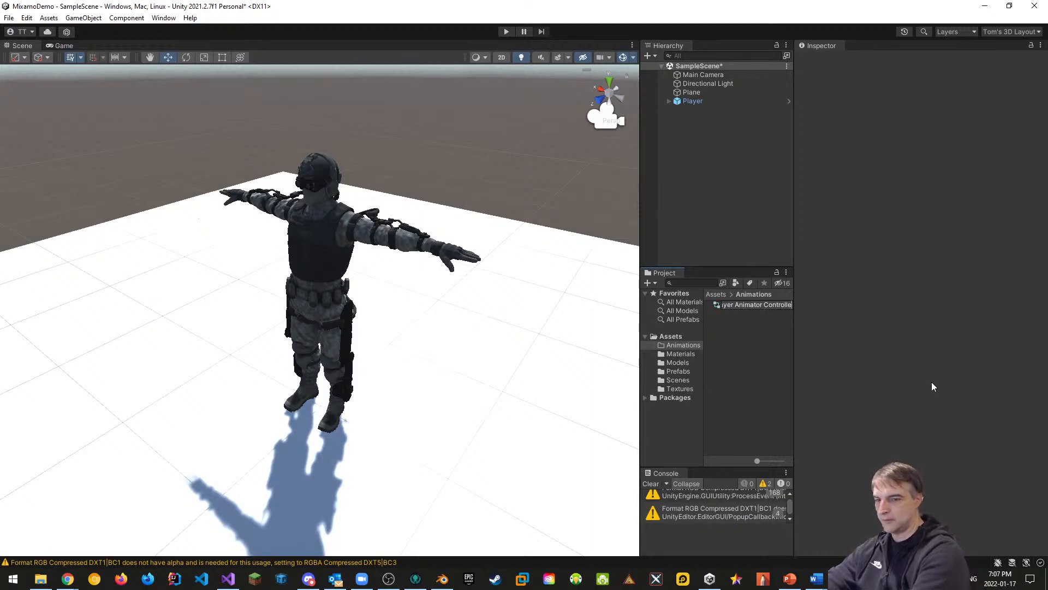
pyautogui.press('Return')
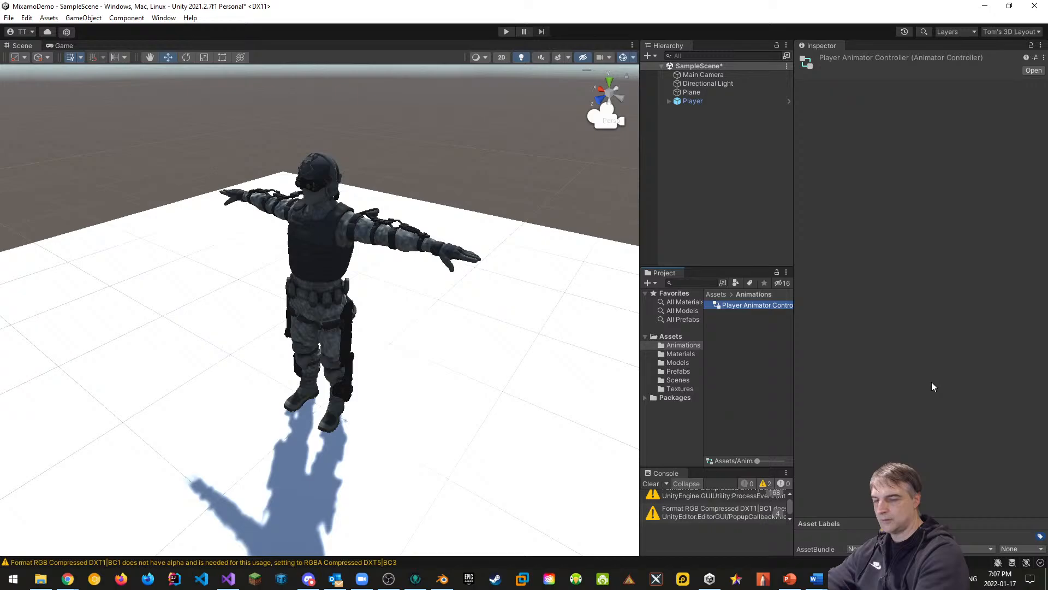
pyautogui.doubleClick(757, 305)
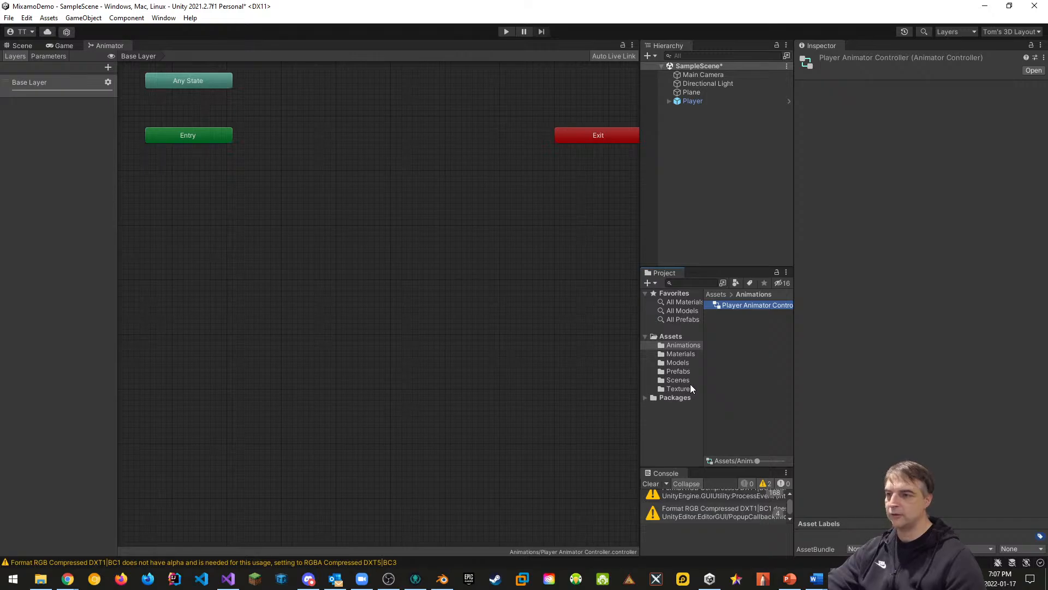
# Step: Add the standalone Idle clip from the Models folder as a state in the controller and place it below Entry
pyautogui.click(687, 363)
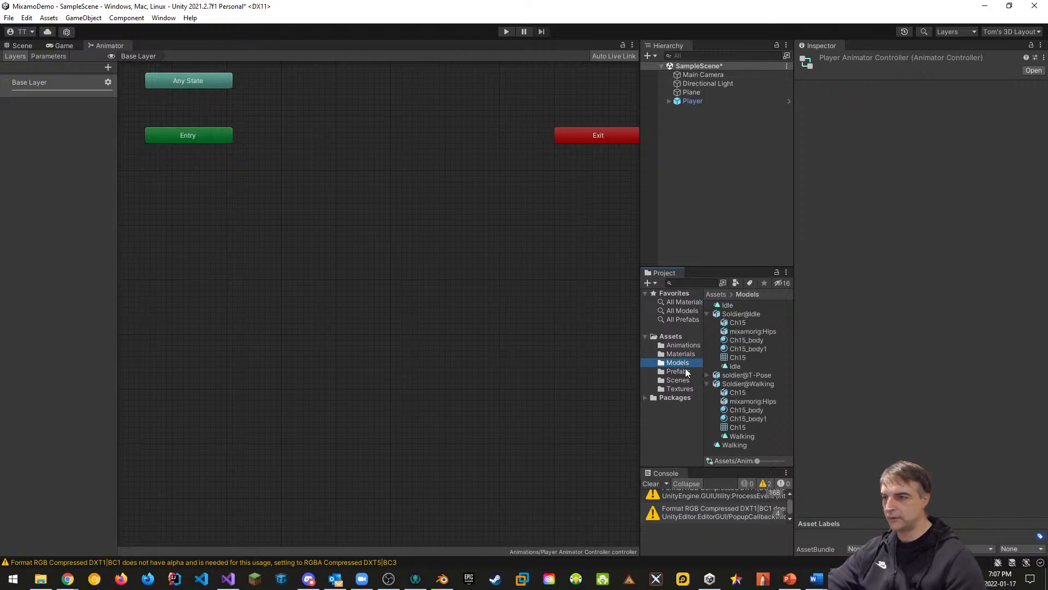
pyautogui.click(726, 306)
pyautogui.moveTo(726, 306); pyautogui.dragTo(324, 284)
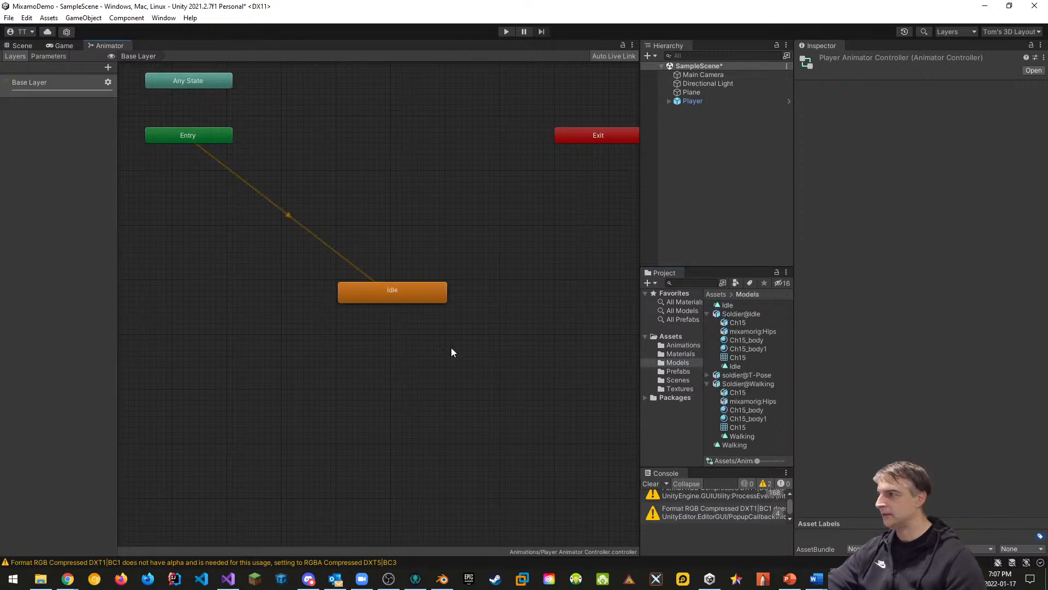
pyautogui.moveTo(411, 294); pyautogui.dragTo(352, 248)
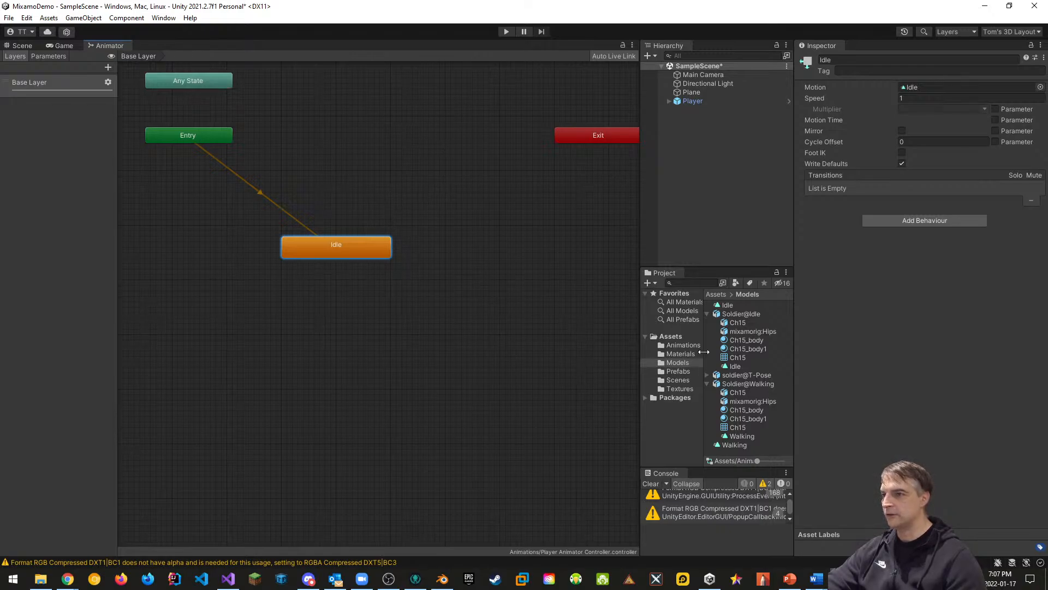
# Step: Assign Player Animator Controller as the controller of the Player object's Animator component
pyautogui.click(691, 100)
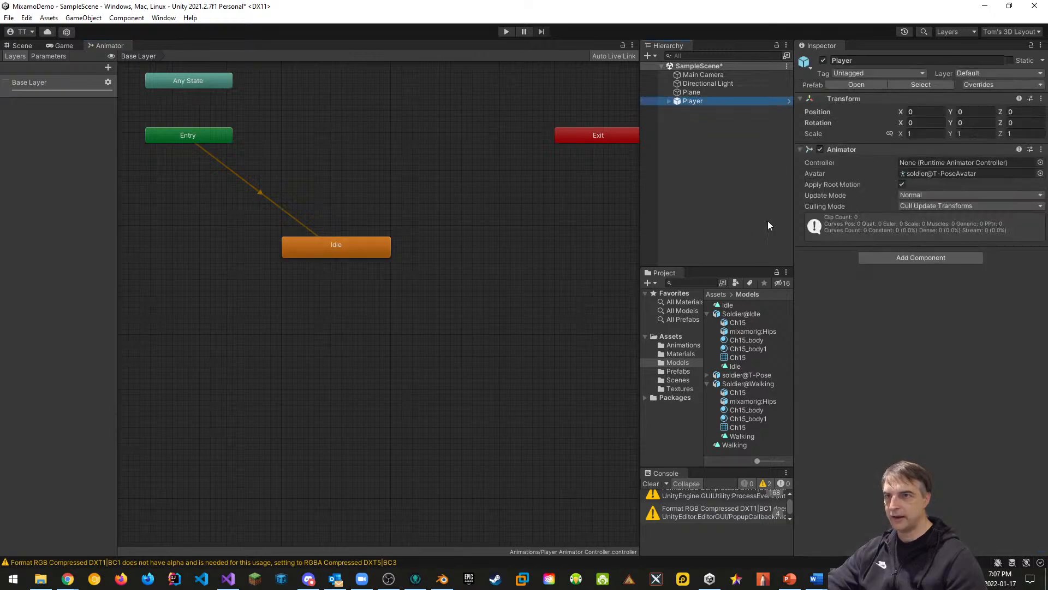
pyautogui.click(679, 345)
pyautogui.moveTo(764, 308); pyautogui.dragTo(910, 163)
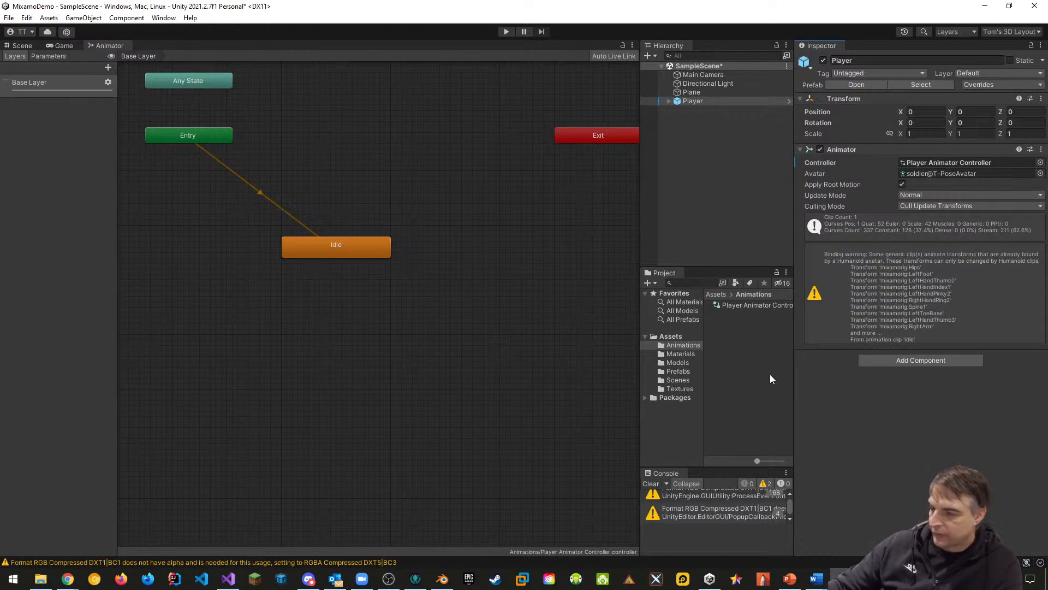
# Step: Delete the Idle state from the controller's Base Layer
pyautogui.click(346, 245)
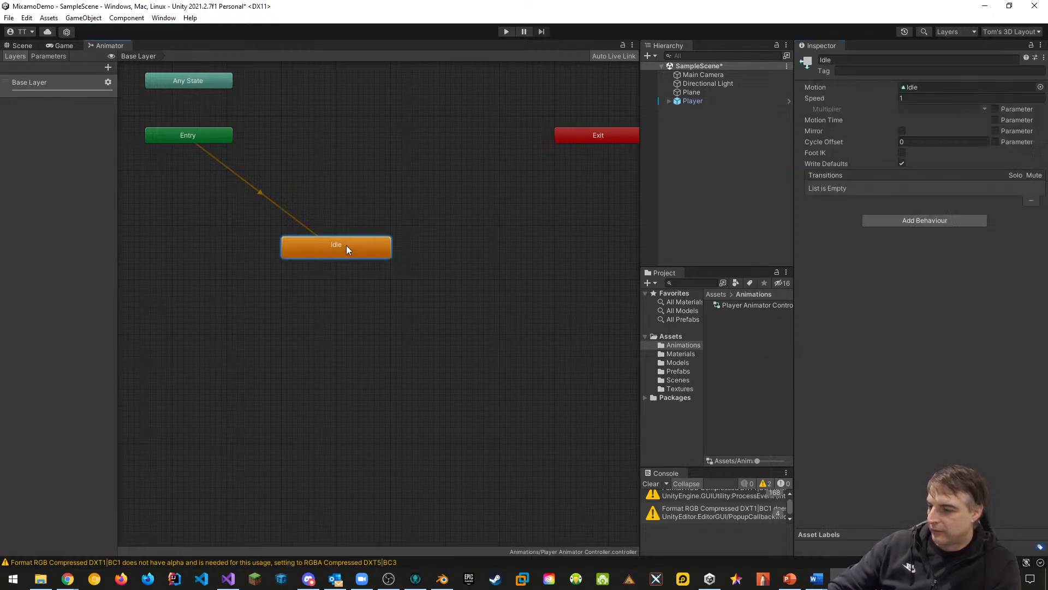
pyautogui.press('Delete')
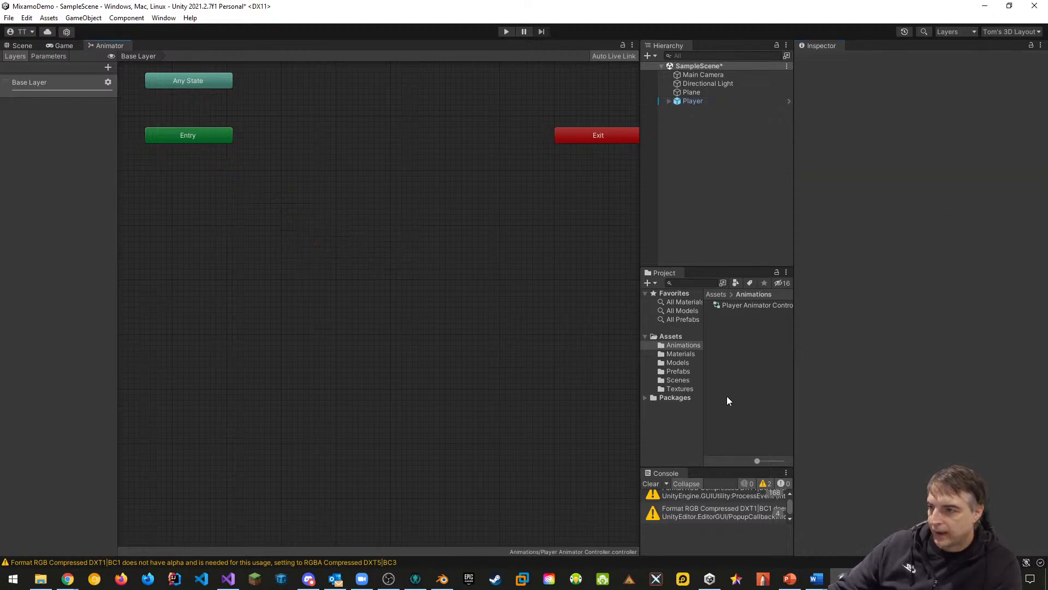
# Step: Delete the standalone Idle and Walking clips from the Models folder
pyautogui.click(680, 363)
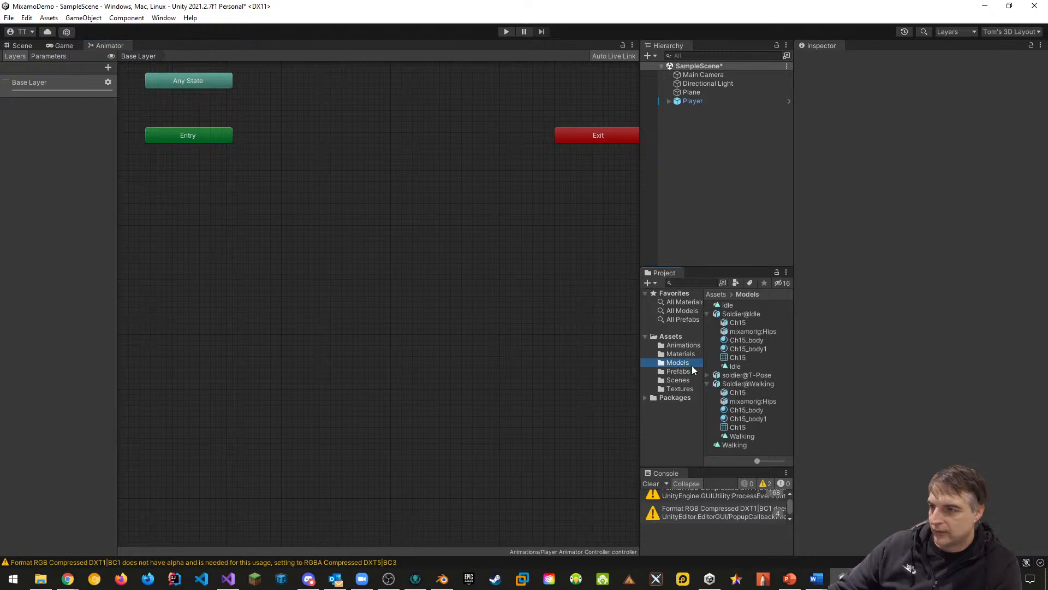
pyautogui.click(727, 304)
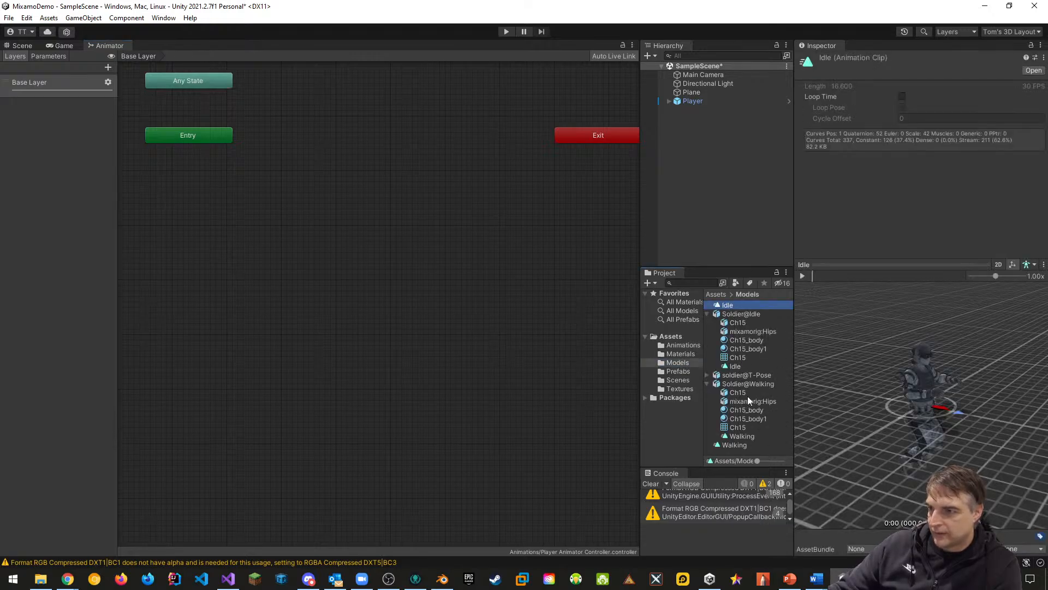
pyautogui.keyDown('ctrl'); pyautogui.click(733, 445); pyautogui.keyUp('ctrl')
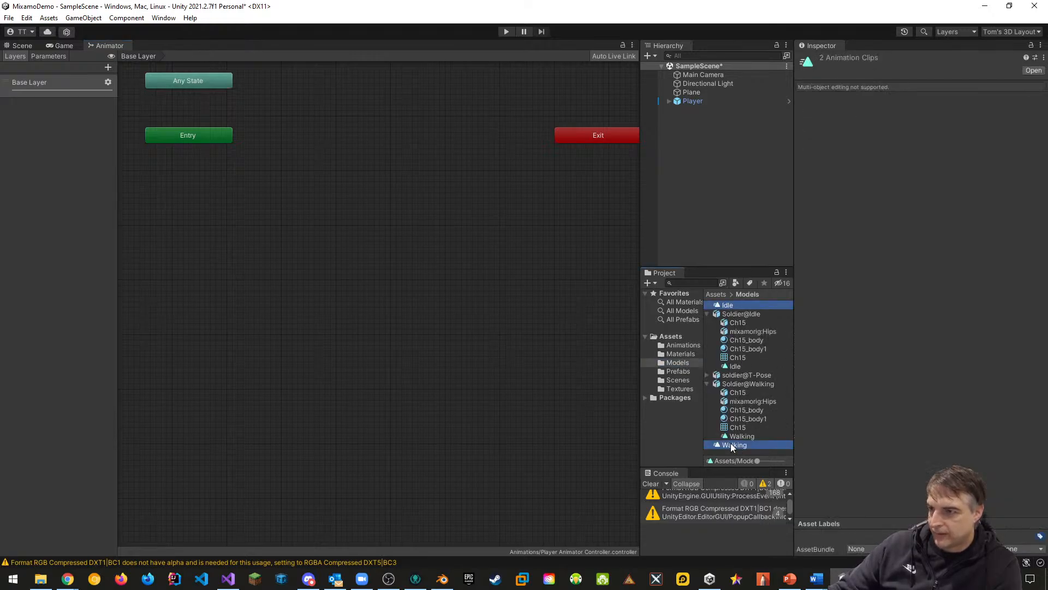
pyautogui.rightClick(733, 446)
pyautogui.click(764, 197)
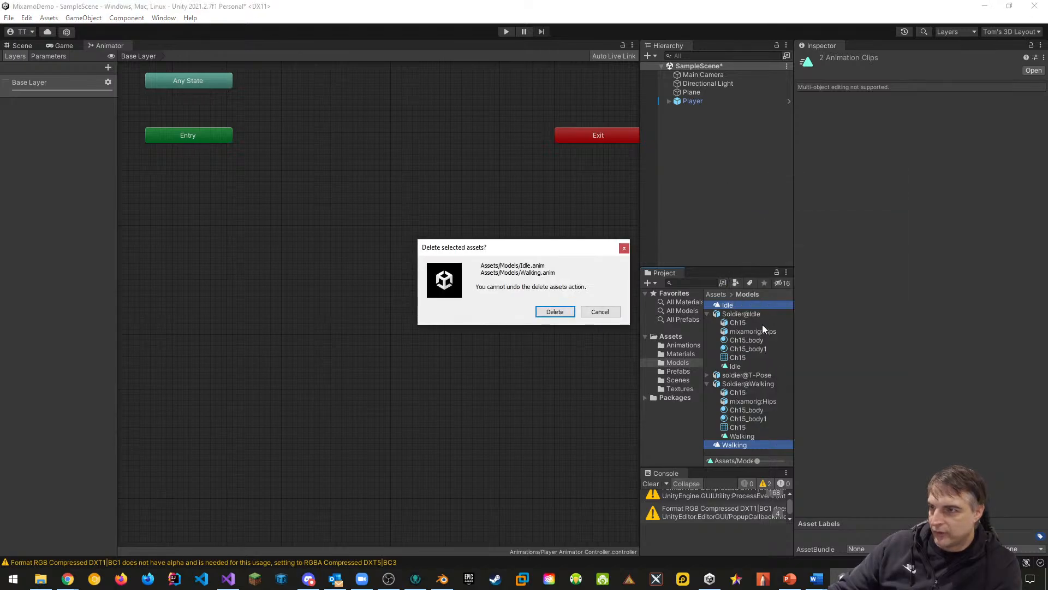
pyautogui.click(554, 311)
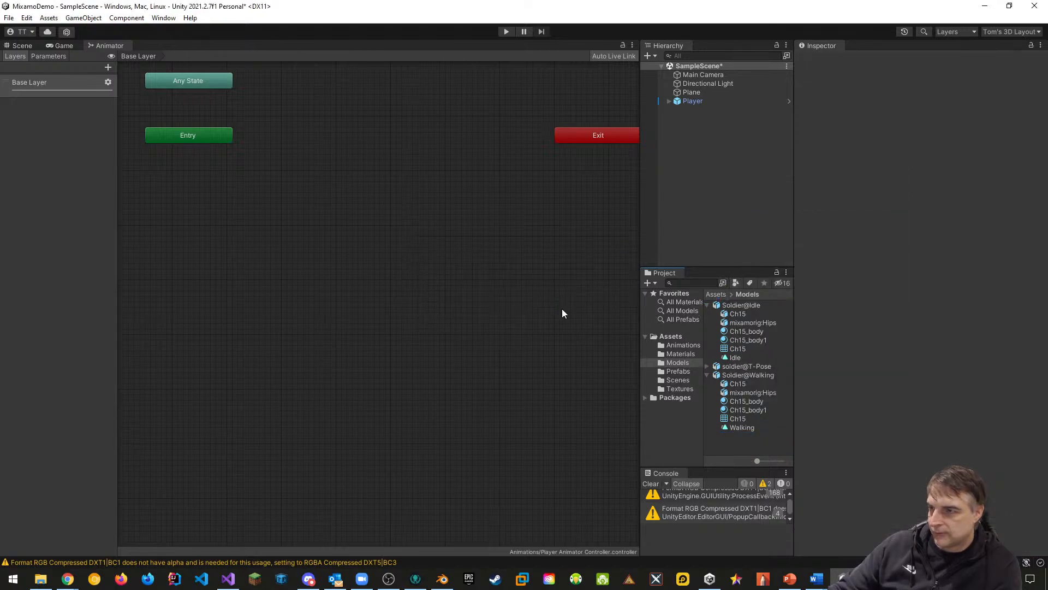
# Step: Set the Soldier@Walking model's rig animation type to Humanoid and apply the import settings
pyautogui.click(747, 375)
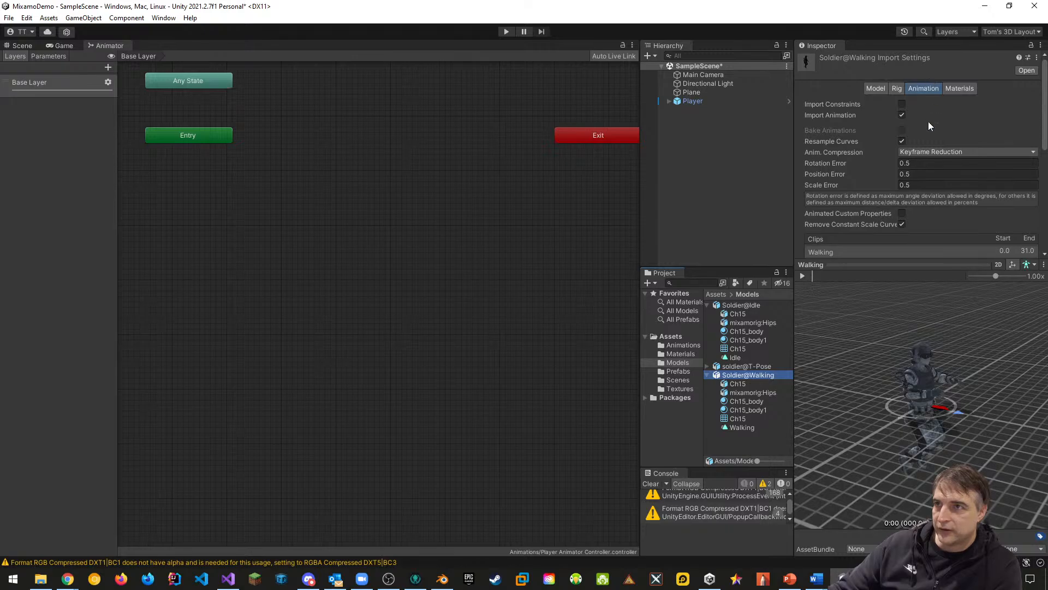
pyautogui.scroll(-3, 868, 180)
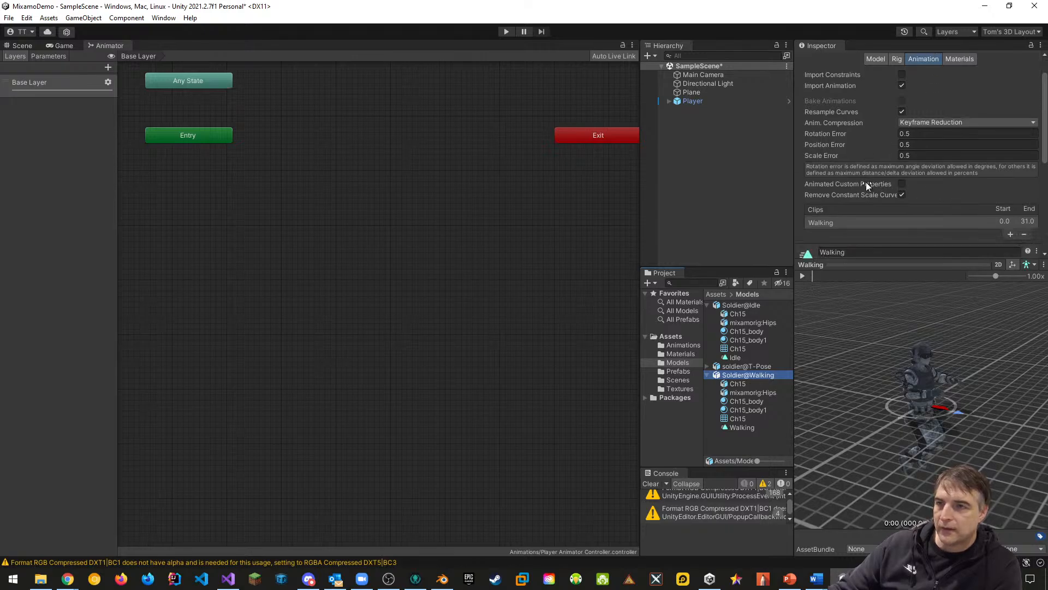
pyautogui.scroll(-5, 865, 181)
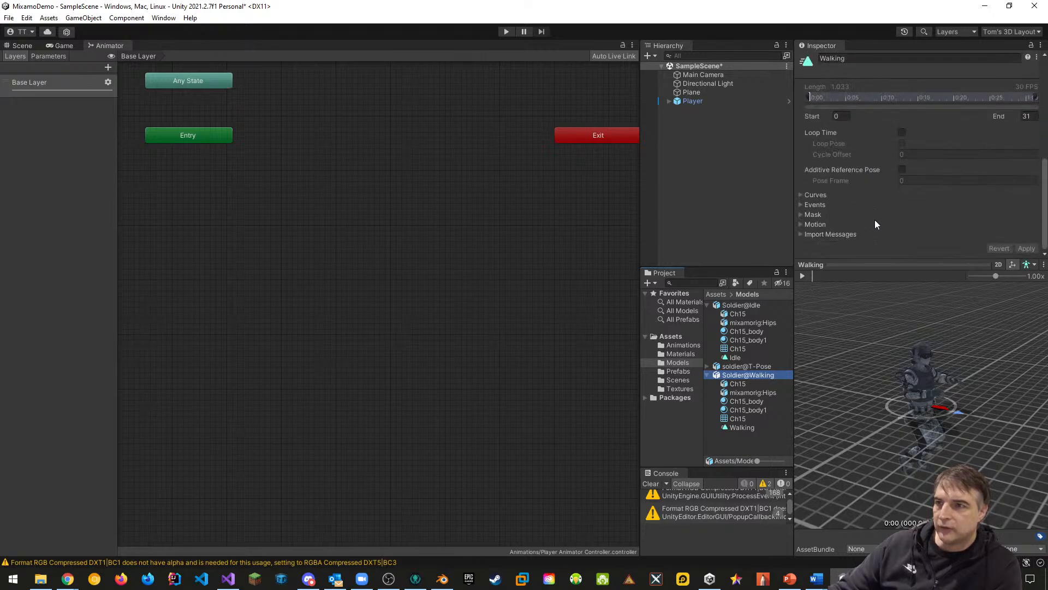
pyautogui.scroll(3, 885, 222)
pyautogui.scroll(4, 890, 228)
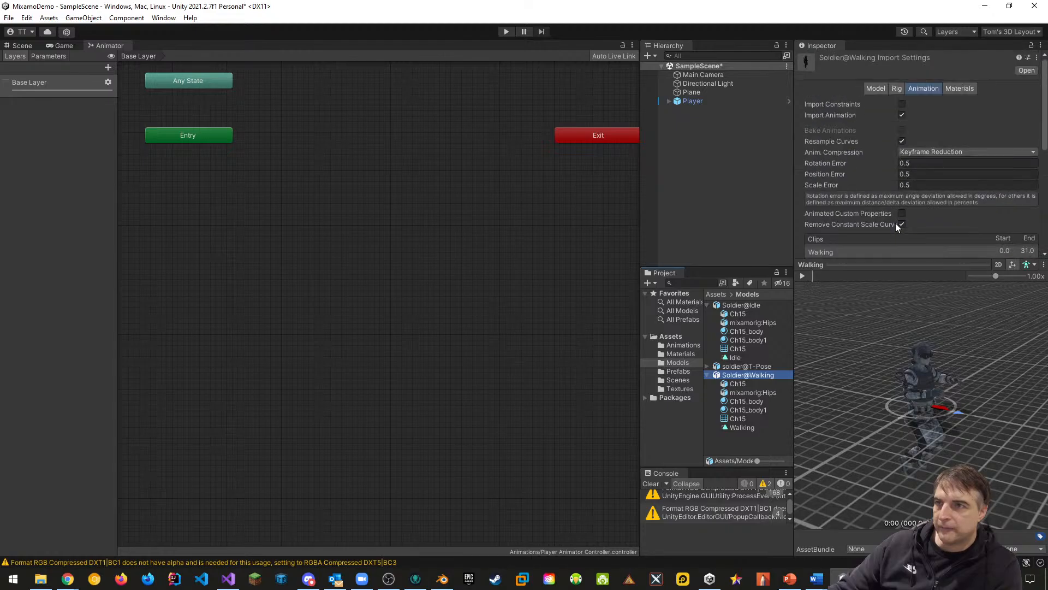
pyautogui.click(877, 88)
pyautogui.click(901, 89)
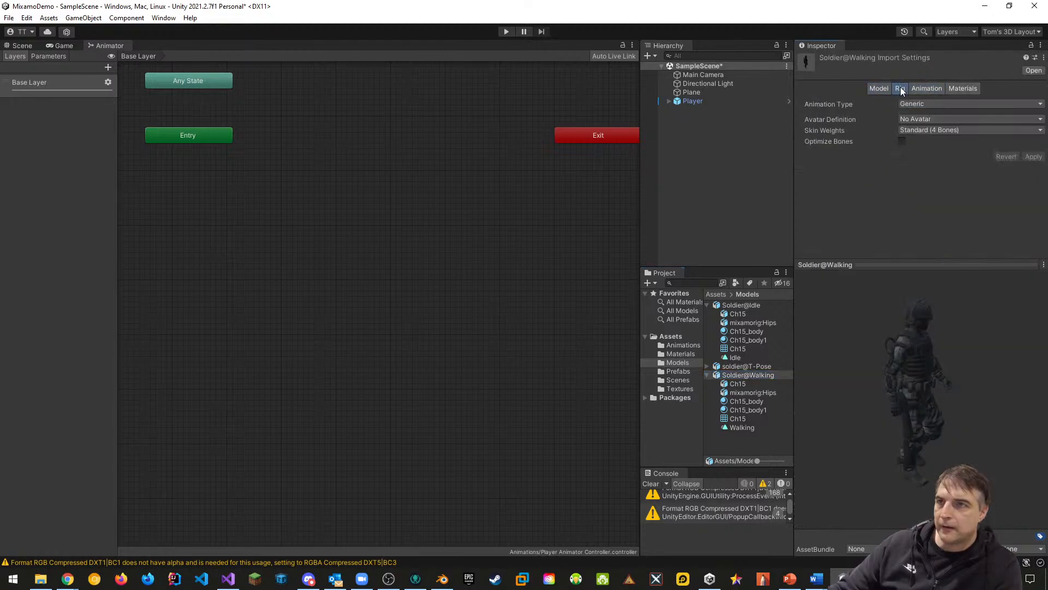
pyautogui.click(942, 104)
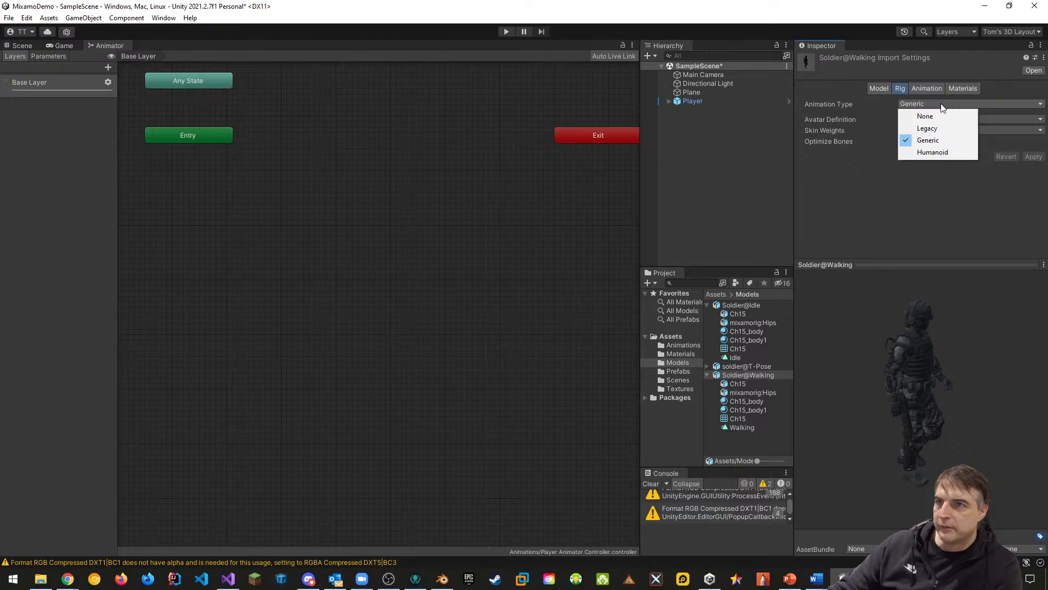
pyautogui.click(941, 152)
pyautogui.click(1034, 193)
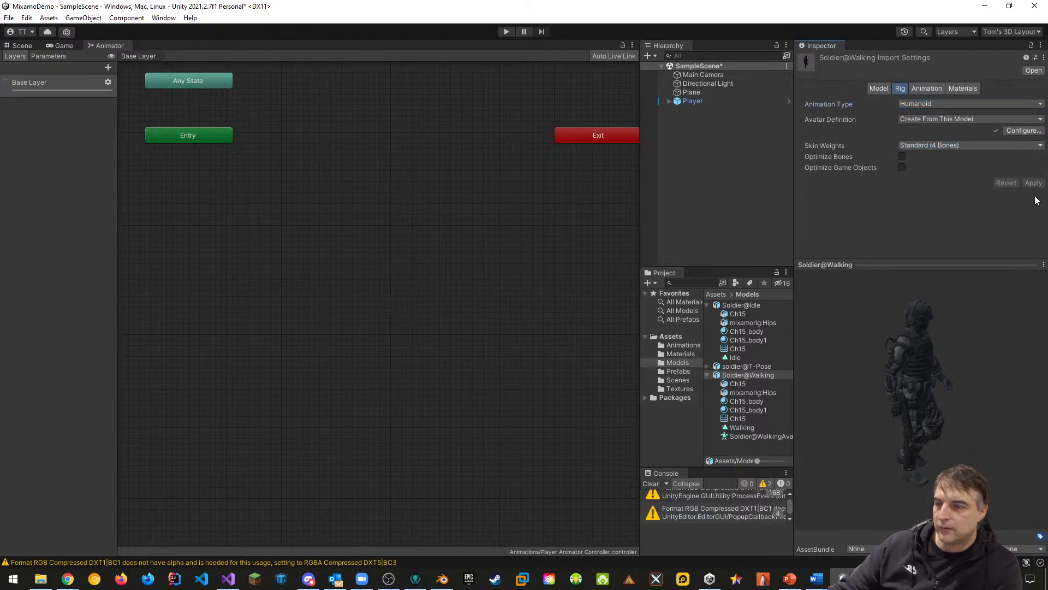
# Step: Check the T-Pose model's rig, apply the Humanoid animation type to the Soldier@Idle model, and clear the console
pyautogui.click(741, 366)
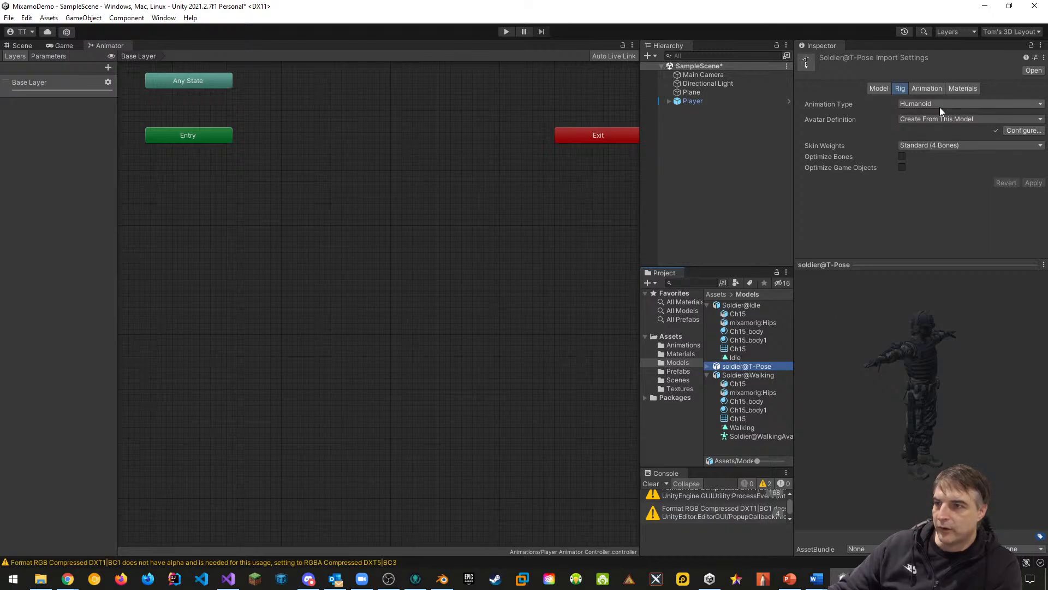
pyautogui.click(732, 306)
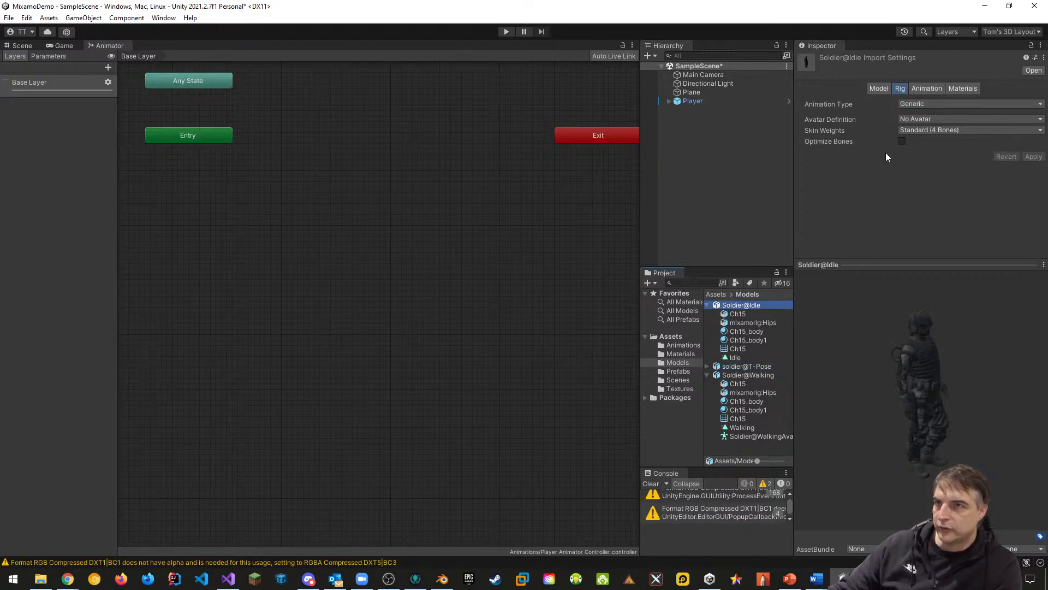
pyautogui.click(920, 103)
pyautogui.click(930, 154)
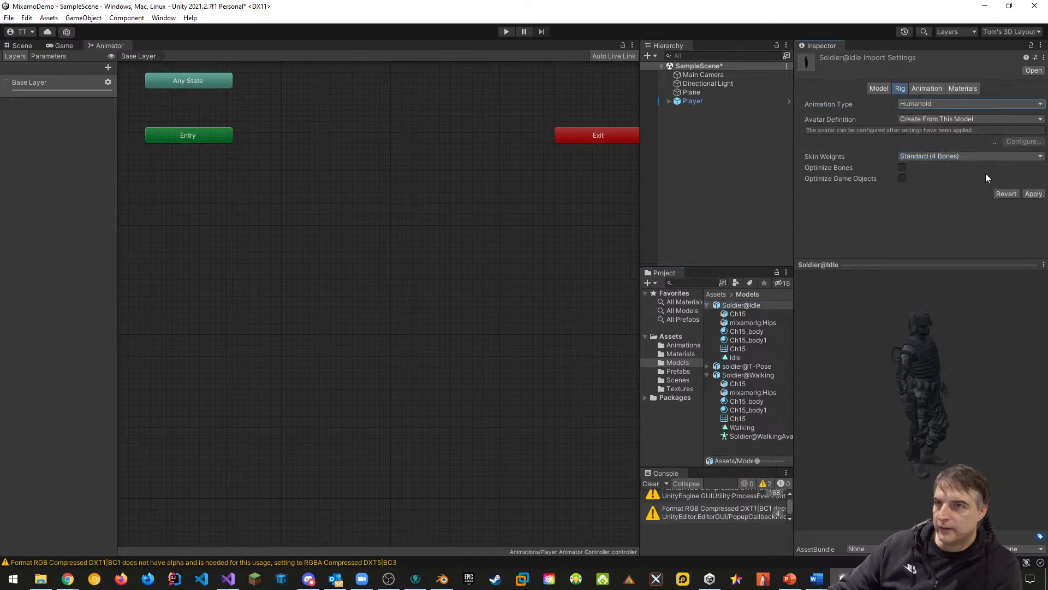
pyautogui.click(1032, 195)
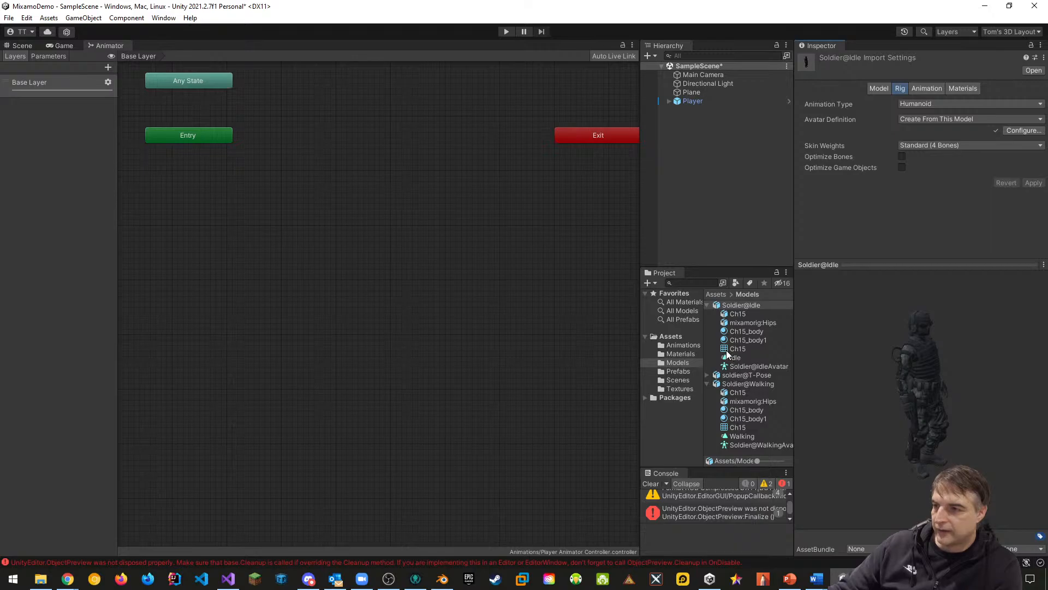
pyautogui.click(649, 484)
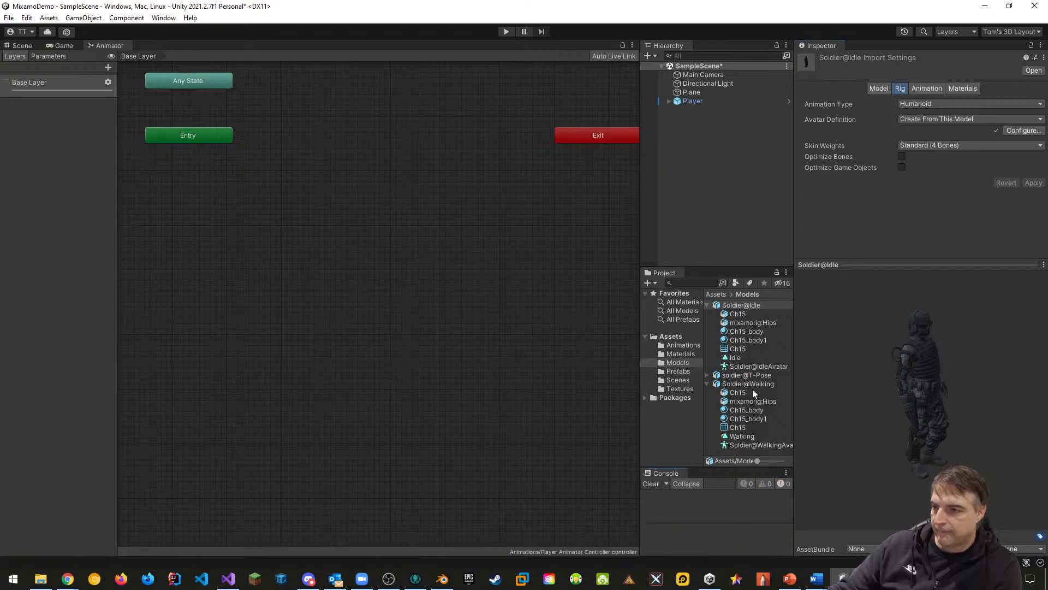
# Step: Duplicate Soldier@Idle's Idle clip as a standalone clip in the Models folder and play it in the animation preview
pyautogui.click(736, 358)
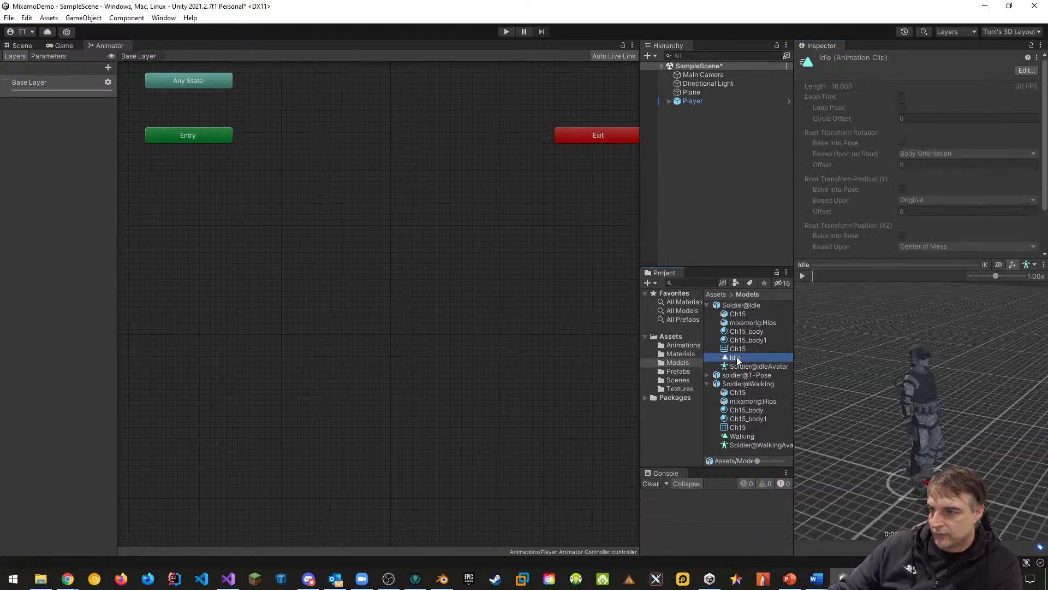
pyautogui.hotkey('ctrl', 'd')
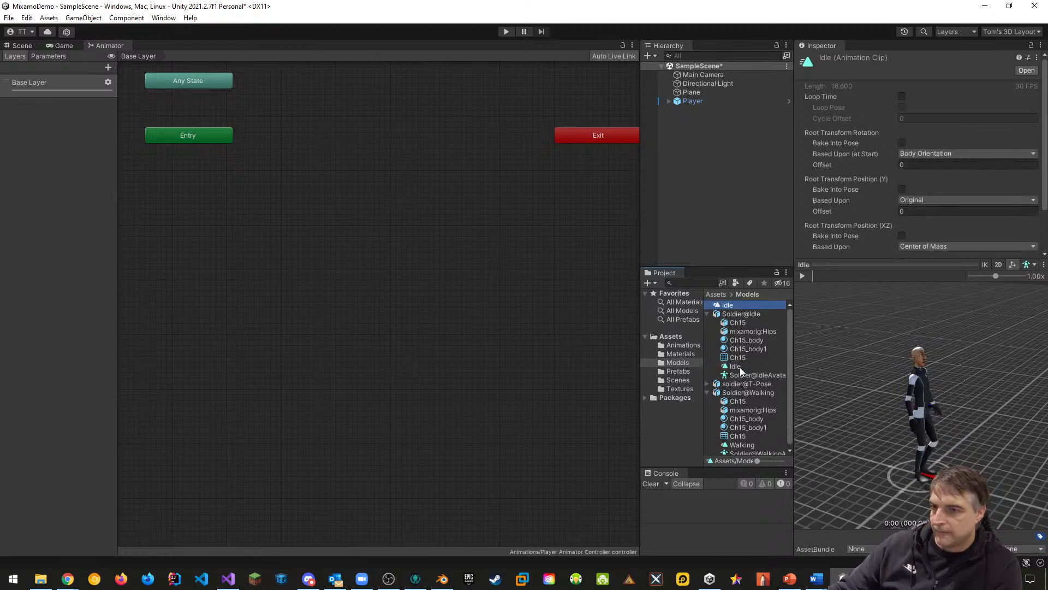
pyautogui.click(802, 276)
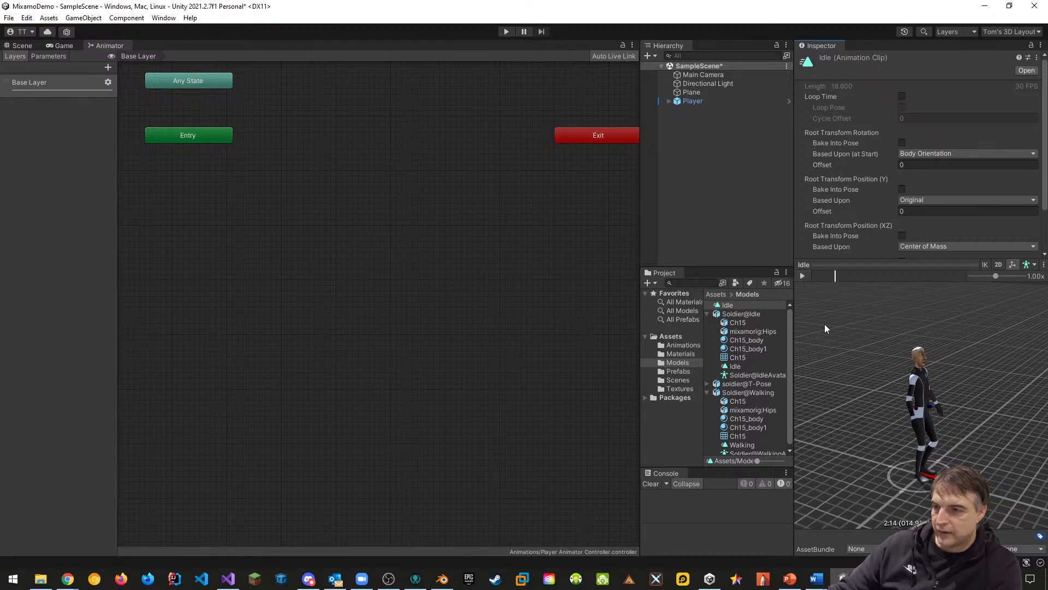
pyautogui.scroll(-3, 917, 175)
pyautogui.scroll(3, 879, 331)
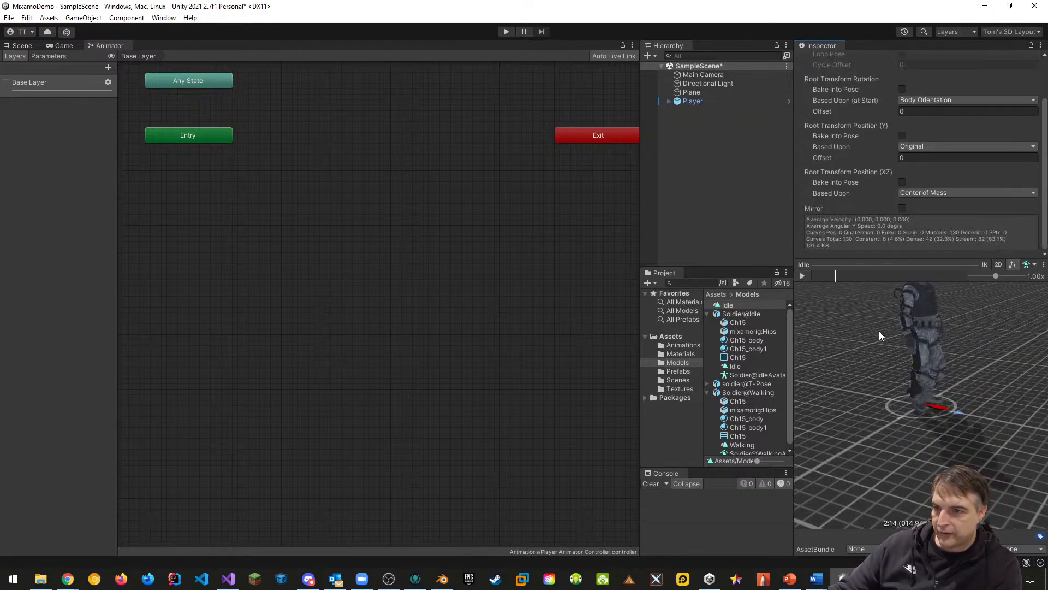
# Step: Reframe the full soldier in the animation preview, play the standalone Idle clip and pause it
pyautogui.moveTo(860, 367); pyautogui.dragTo(842, 303)
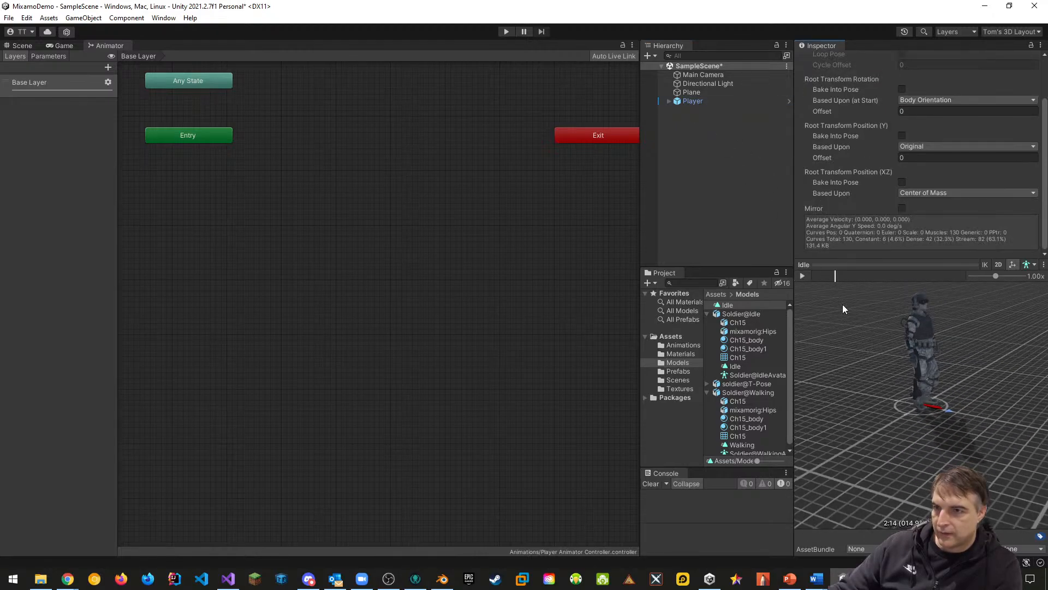
pyautogui.click(797, 276)
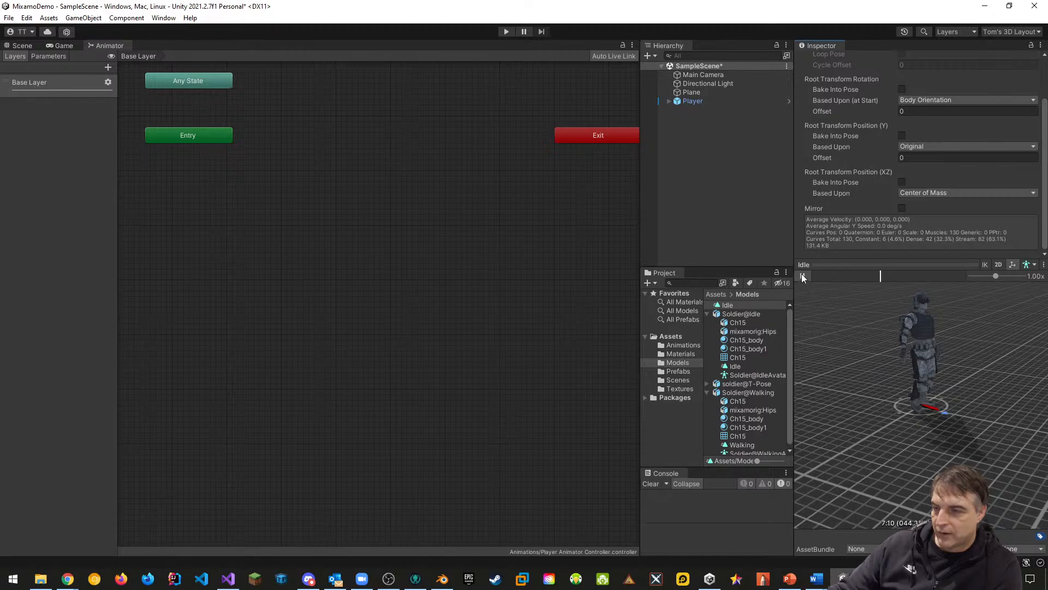
pyautogui.click(802, 275)
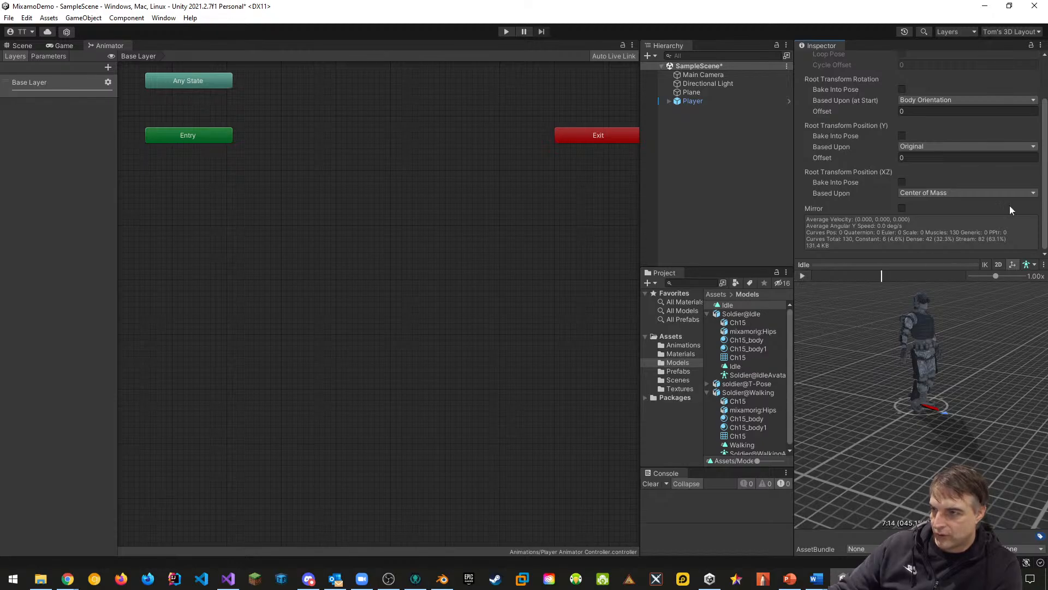
# Step: Duplicate Soldier@Walking's Walking clip as a standalone clip in the Models folder
pyautogui.click(707, 314)
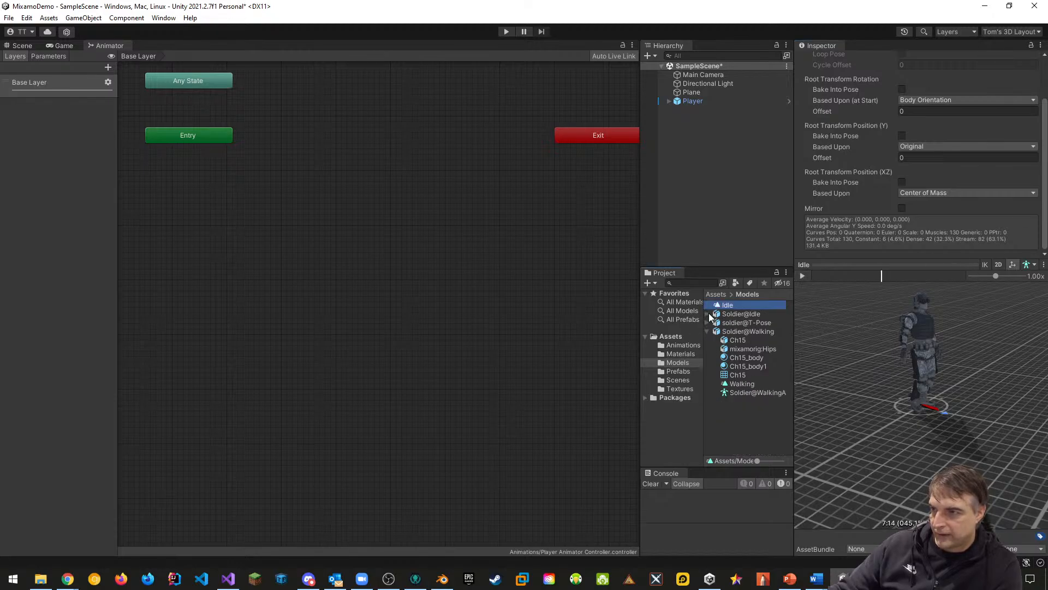
pyautogui.click(742, 385)
pyautogui.hotkey('ctrl', 'd')
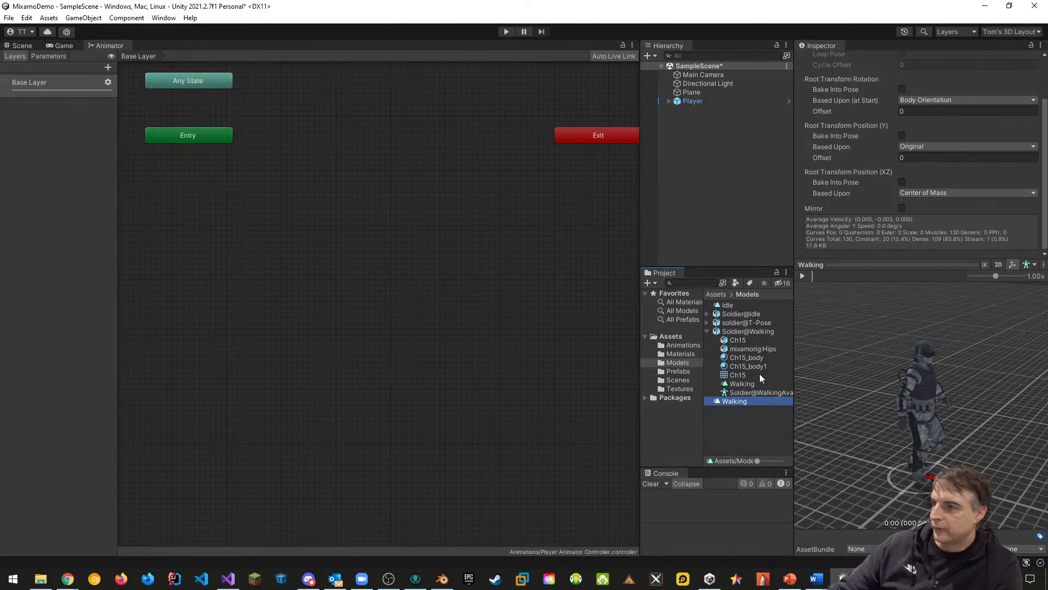
# Step: Add the standalone Idle clip as a state in the Player Animator Controller, then run and stop the game to test it
pyautogui.moveTo(728, 305); pyautogui.dragTo(387, 267)
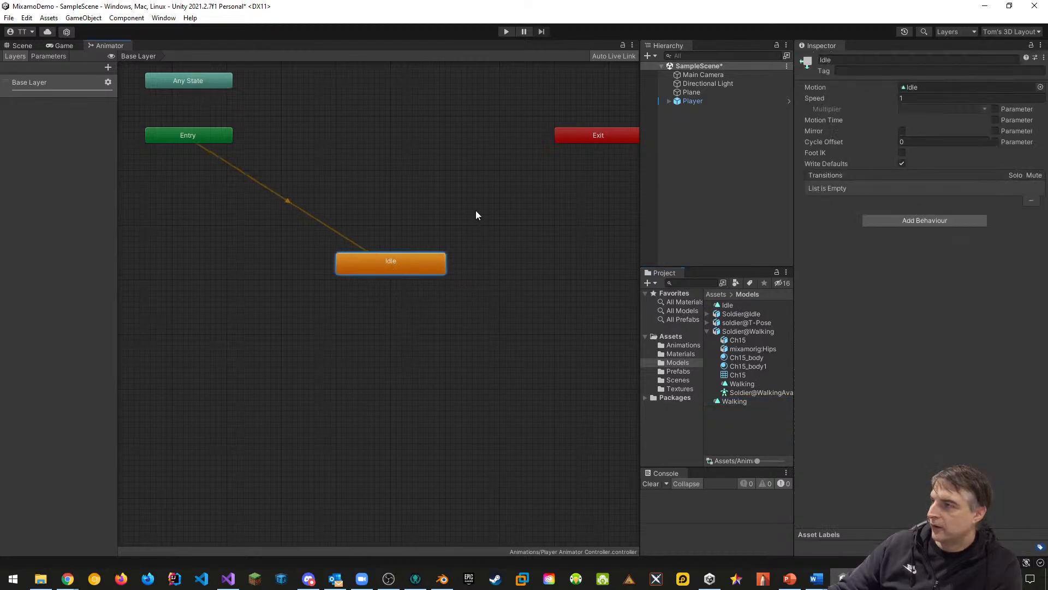
pyautogui.click(511, 33)
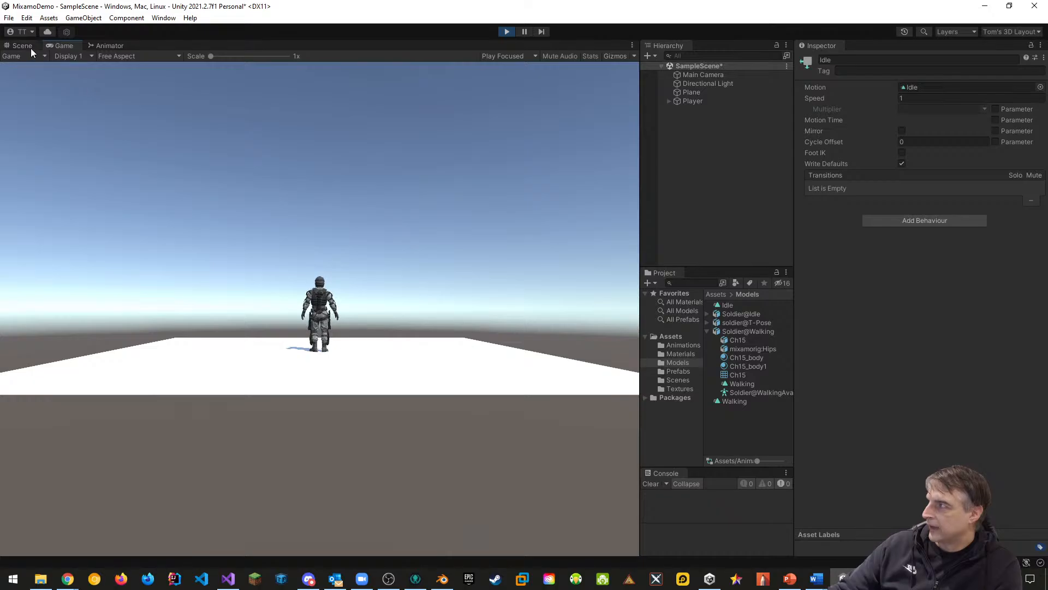
pyautogui.click(506, 32)
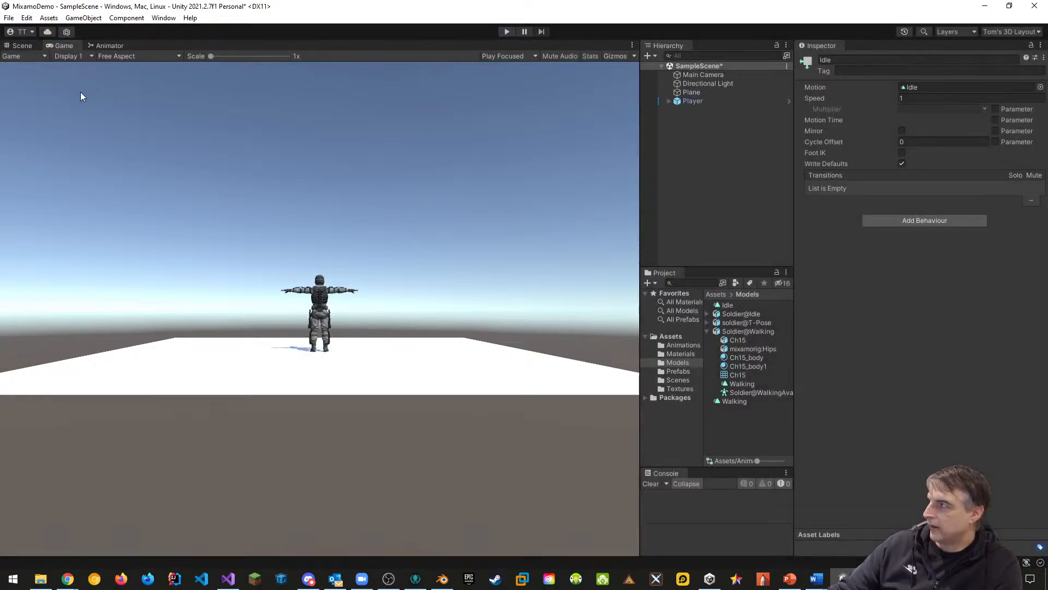
# Step: Select the Main Camera in the scene and move it along Z to about 3.38, past the soldier to its front side
pyautogui.click(24, 50)
pyautogui.moveTo(376, 306); pyautogui.dragTo(445, 265, button='right')
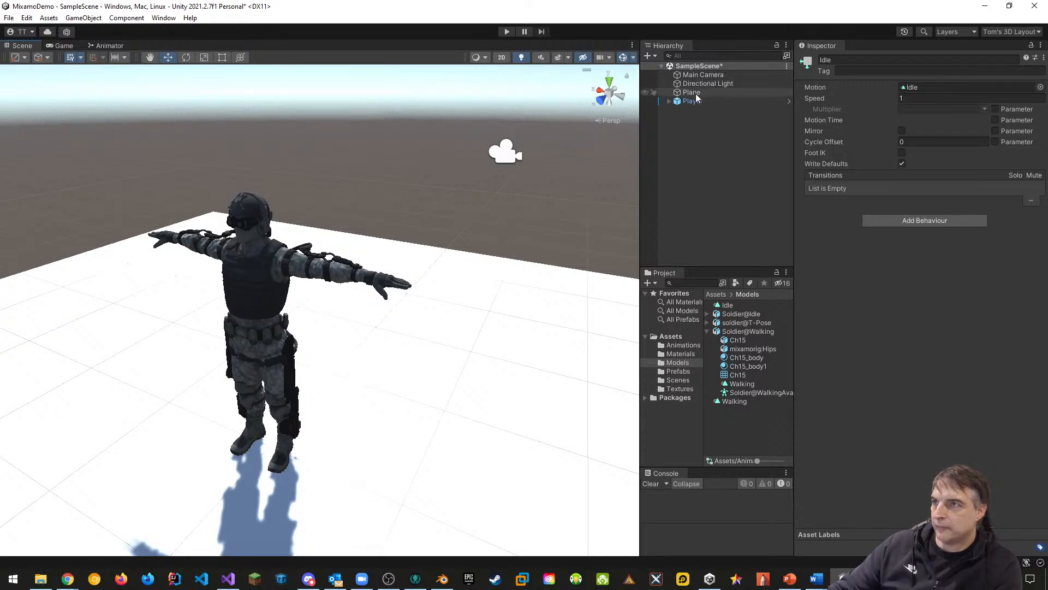
pyautogui.click(695, 93)
pyautogui.doubleClick(703, 75)
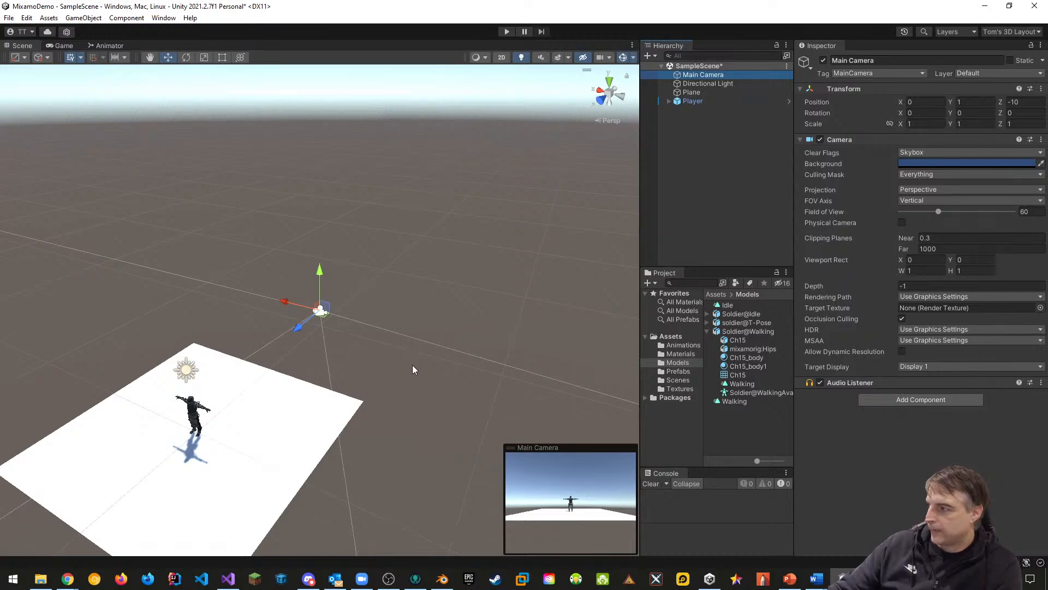
pyautogui.moveTo(298, 327); pyautogui.dragTo(82, 505)
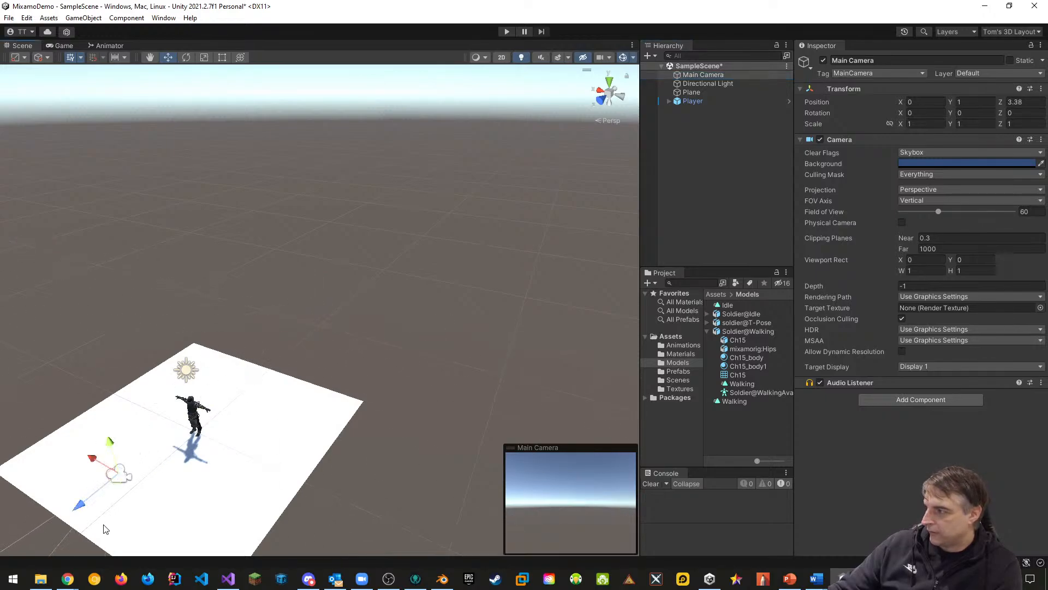
# Step: Rotate the Main Camera around the Y axis to about -171 degrees so it faces the soldier
pyautogui.click(188, 59)
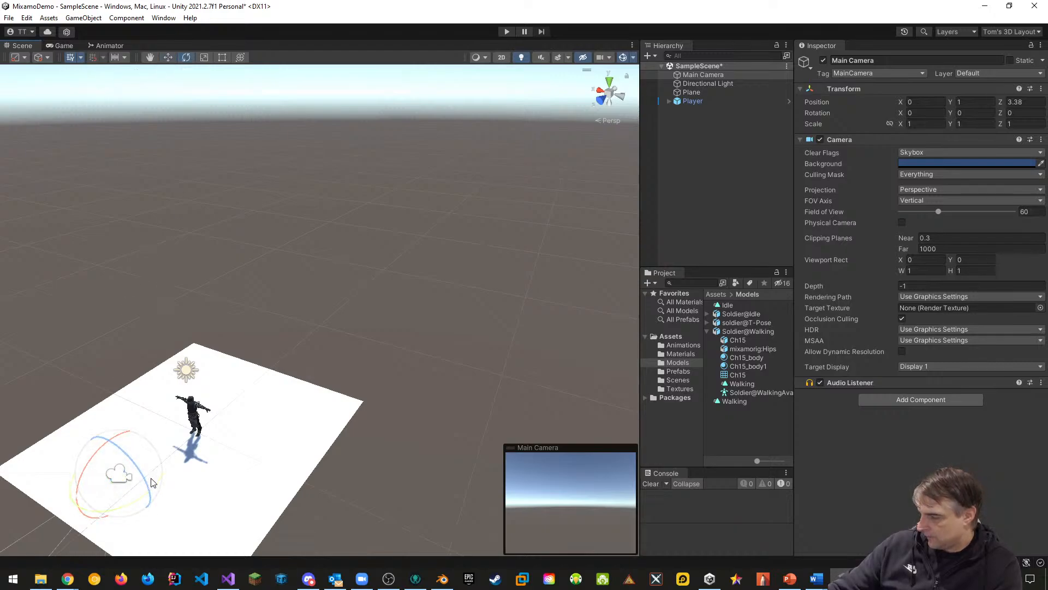
pyautogui.keyDown('alt'); pyautogui.moveTo(152, 482); pyautogui.dragTo(207, 471); pyautogui.keyUp('alt')
pyautogui.moveTo(234, 435); pyautogui.dragTo(509, 290)
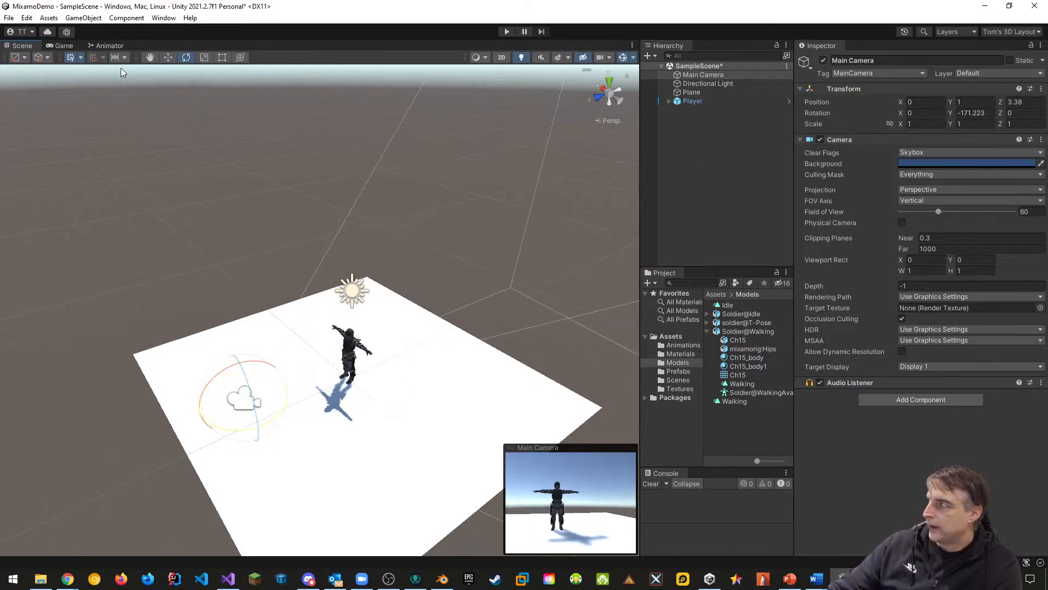
# Step: Shift the Main Camera to about X 0.43, Z 3.79, then run and stop the game to check the idle animation from the front
pyautogui.click(168, 58)
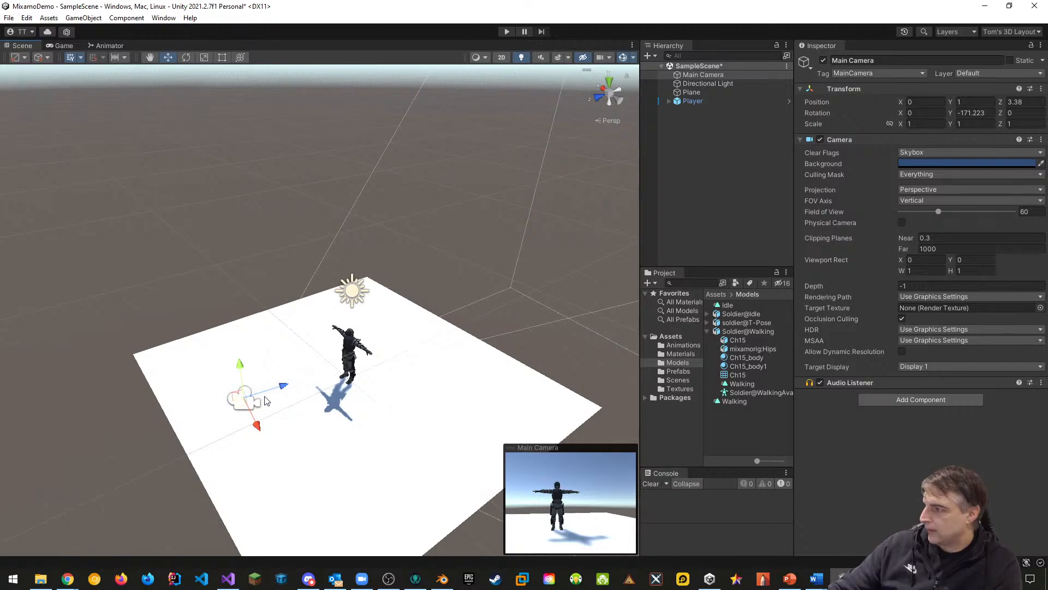
pyautogui.moveTo(285, 389); pyautogui.dragTo(256, 392)
pyautogui.moveTo(225, 425); pyautogui.dragTo(247, 424)
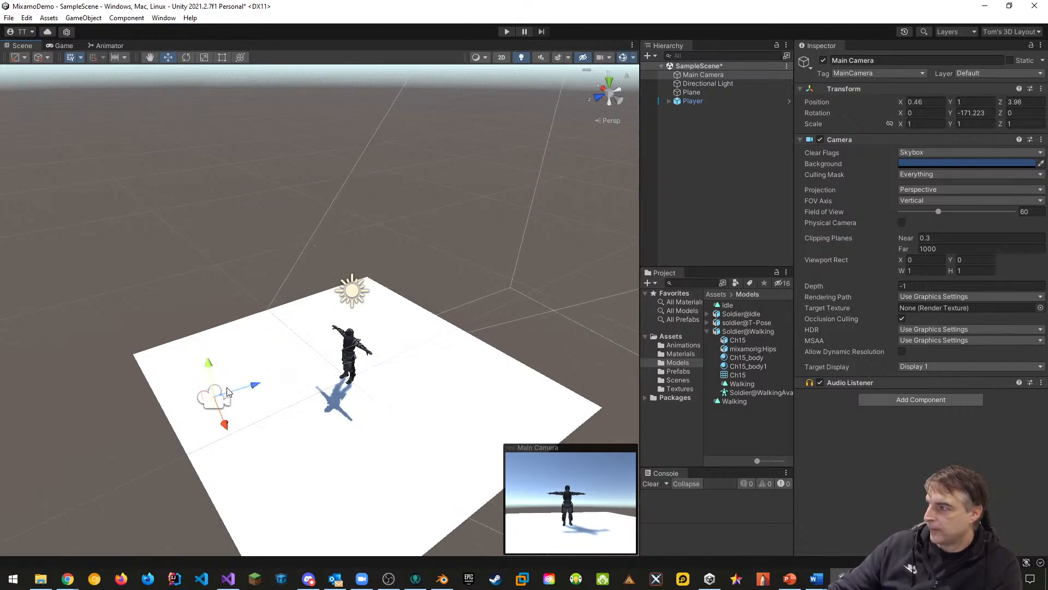
pyautogui.moveTo(259, 390); pyautogui.dragTo(267, 386)
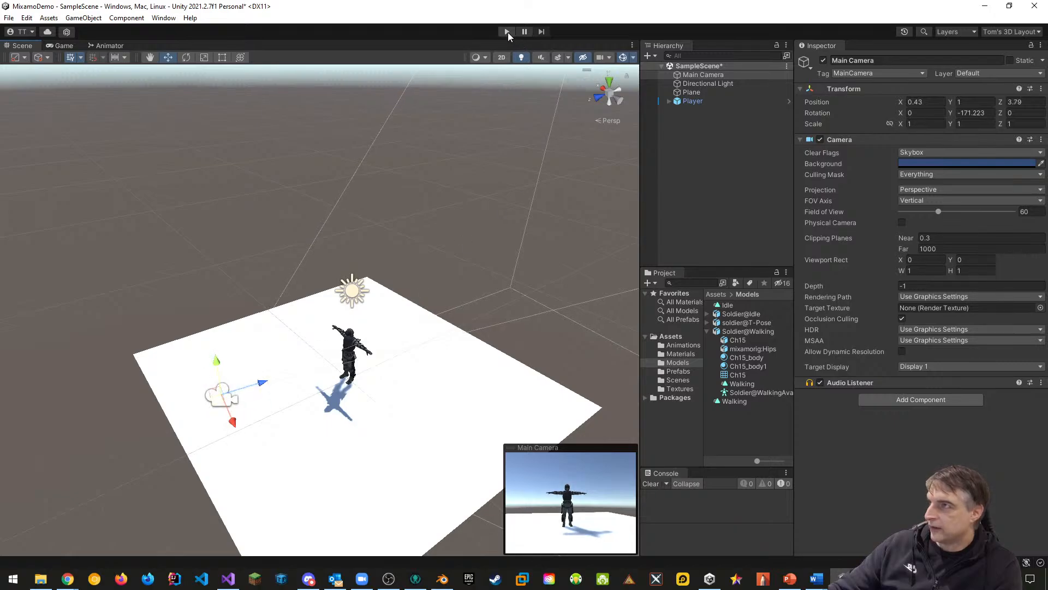
pyautogui.click(507, 32)
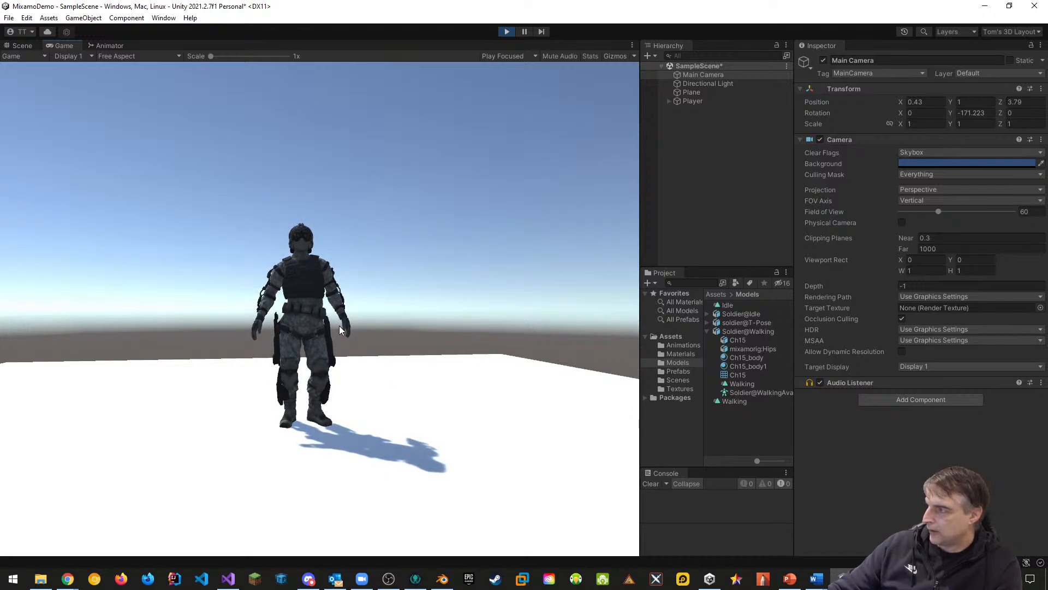
pyautogui.click(507, 32)
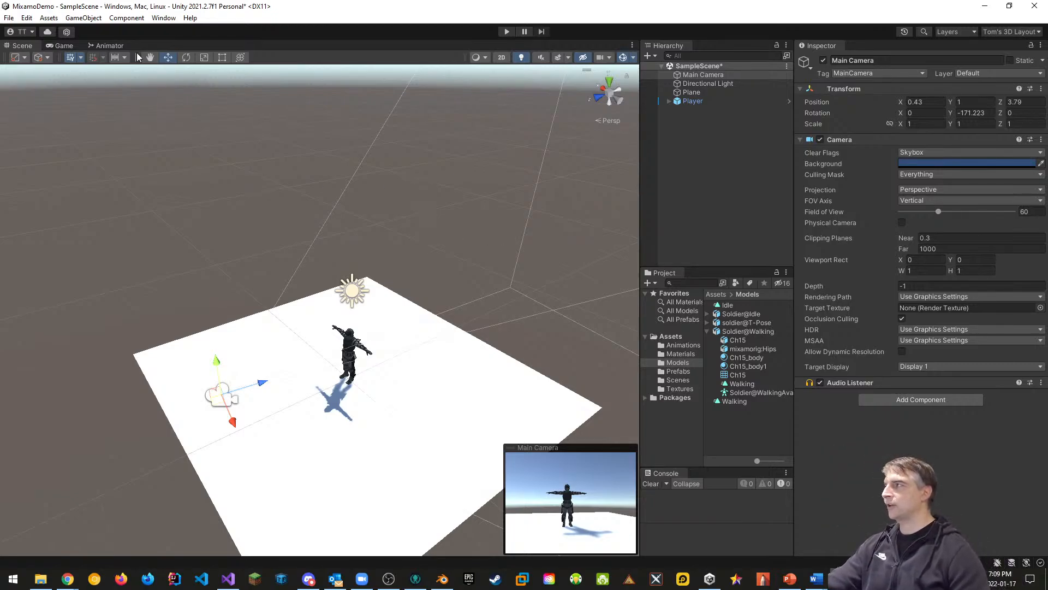
# Step: Add the standalone Walking clip as a state in the Player Animator Controller and reposition the Idle state away from it
pyautogui.click(109, 46)
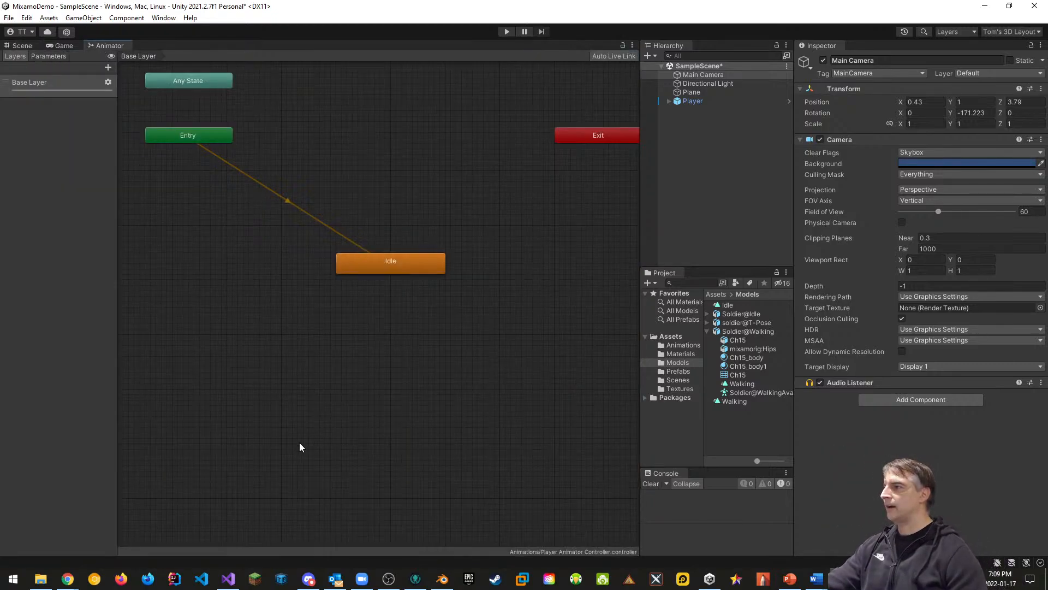
pyautogui.click(377, 272)
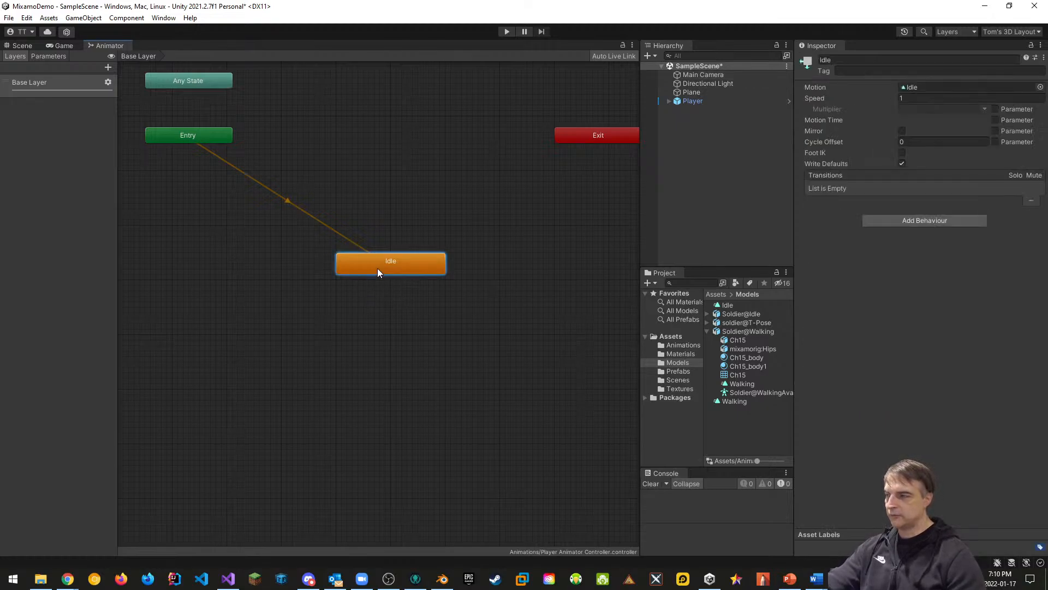
pyautogui.moveTo(748, 405); pyautogui.dragTo(451, 201)
pyautogui.moveTo(430, 269); pyautogui.dragTo(353, 300)
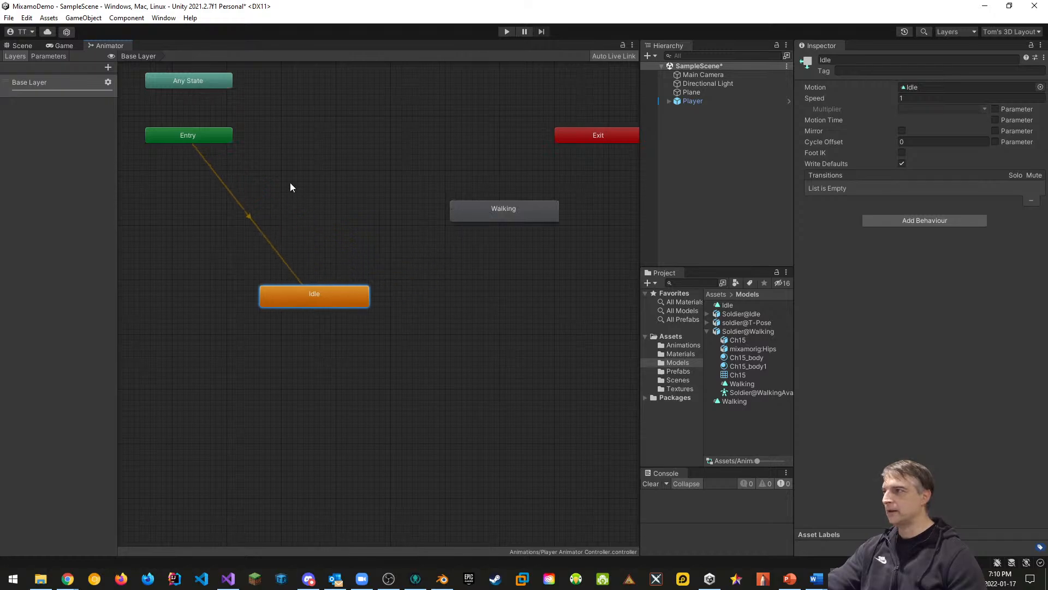
# Step: Set the Walking state as the layer default state, then run and stop the game to test the walk
pyautogui.rightClick(210, 136)
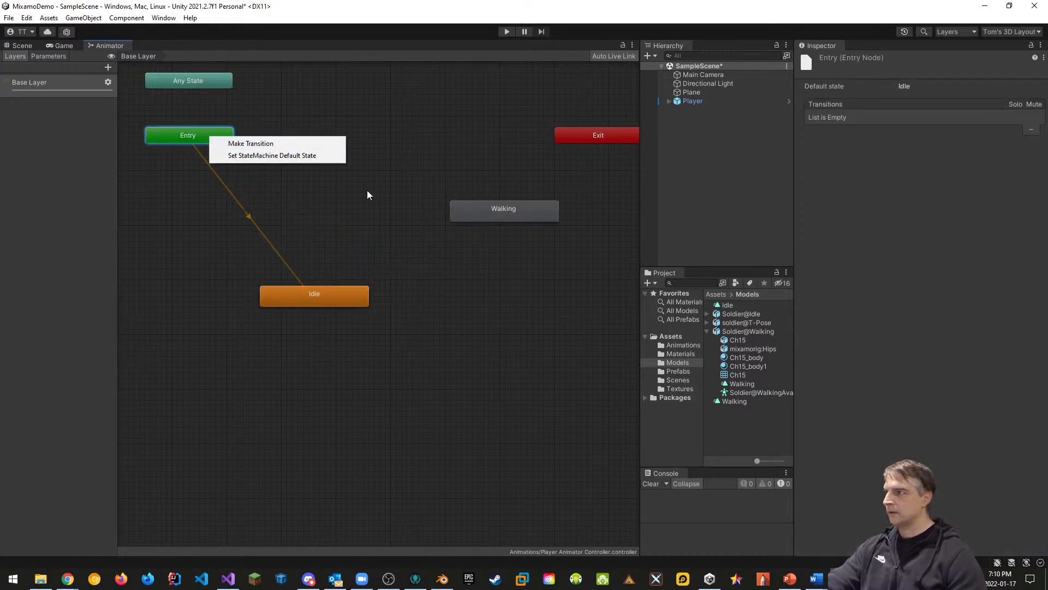
pyautogui.rightClick(491, 210)
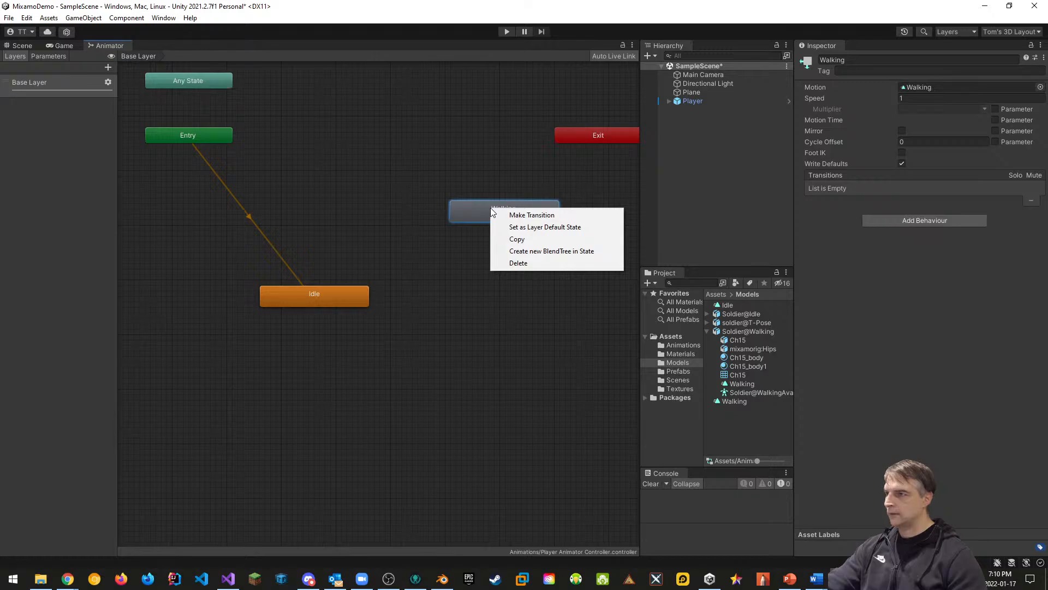
pyautogui.click(535, 227)
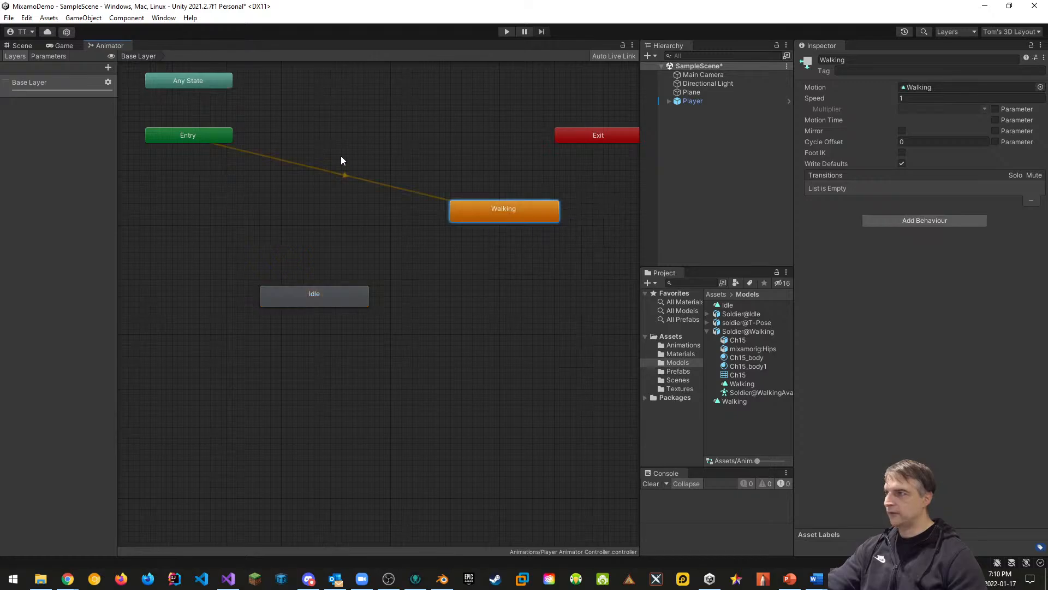
pyautogui.click(507, 31)
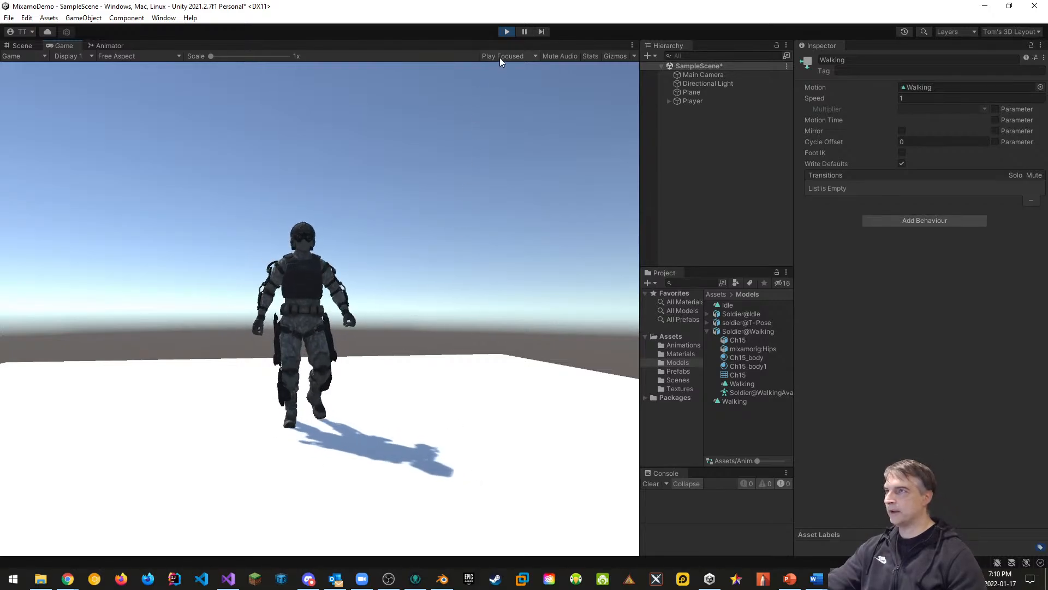
pyautogui.click(506, 32)
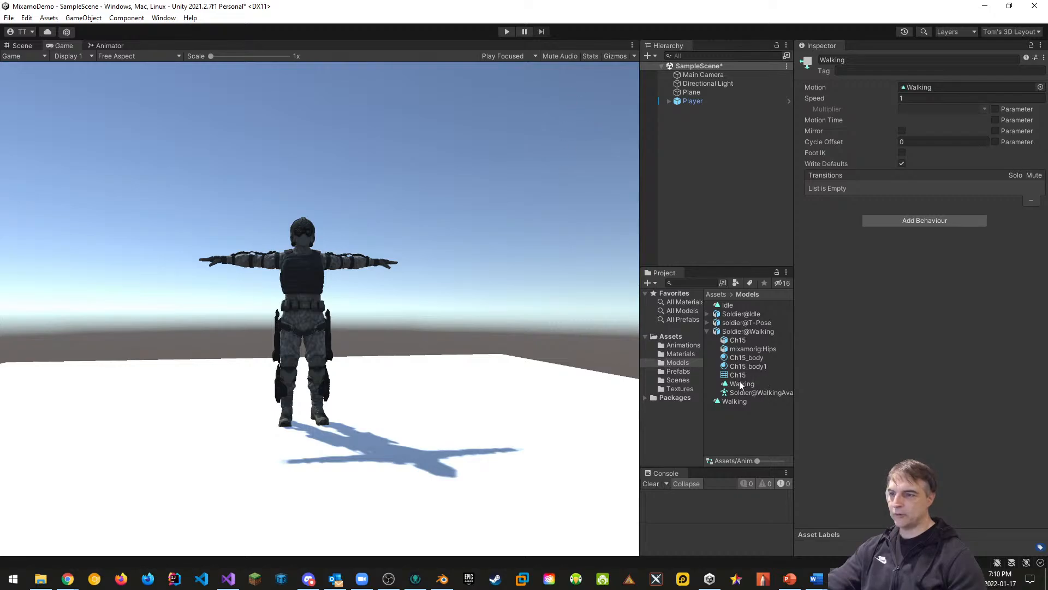
# Step: Enable Loop Time on the standalone Walking clip, then run and stop the game to check the looping walk
pyautogui.click(734, 401)
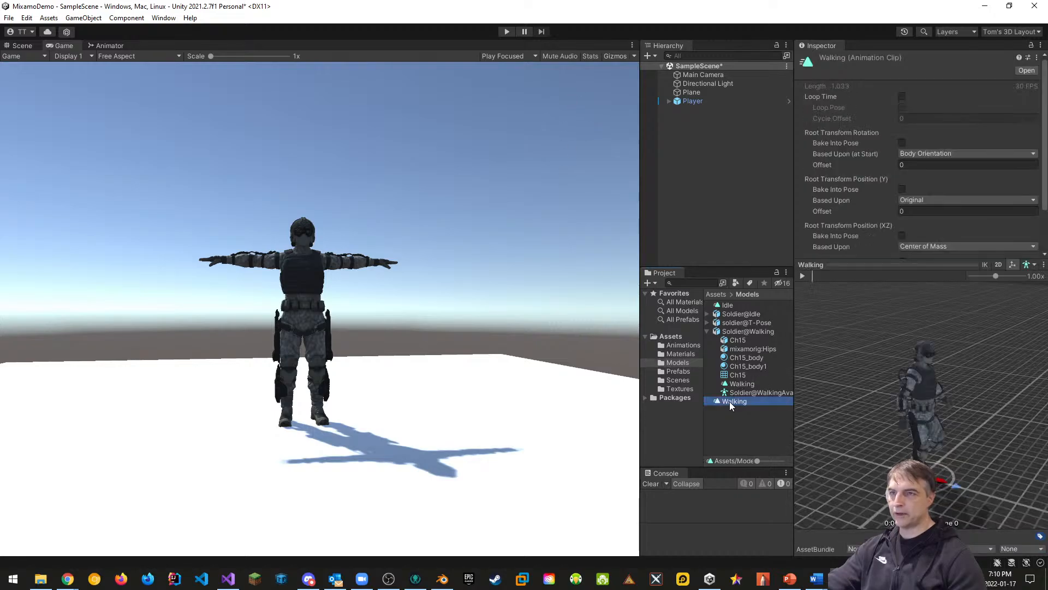
pyautogui.click(902, 96)
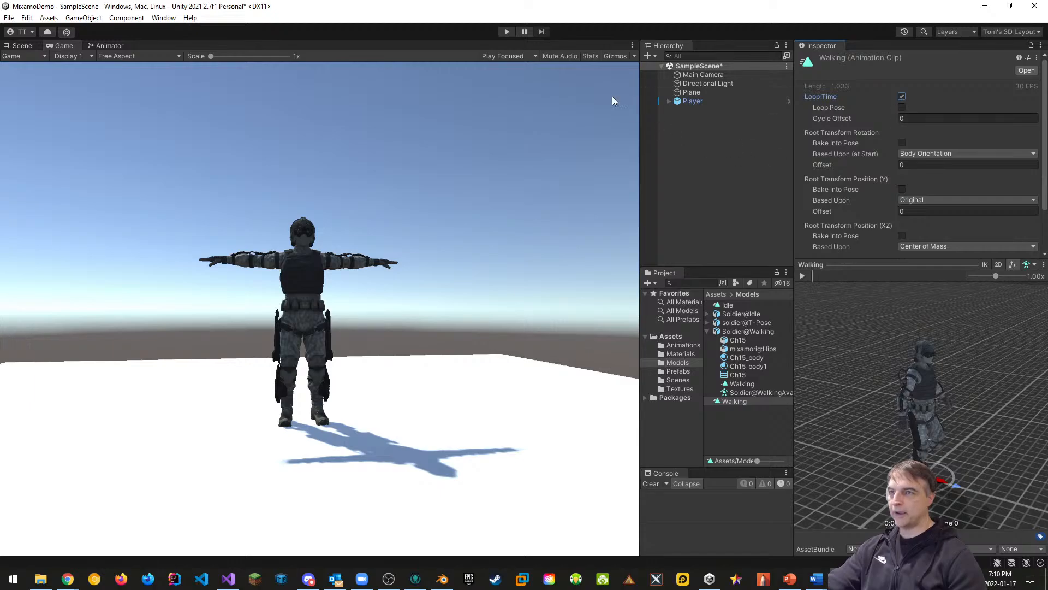
pyautogui.click(507, 32)
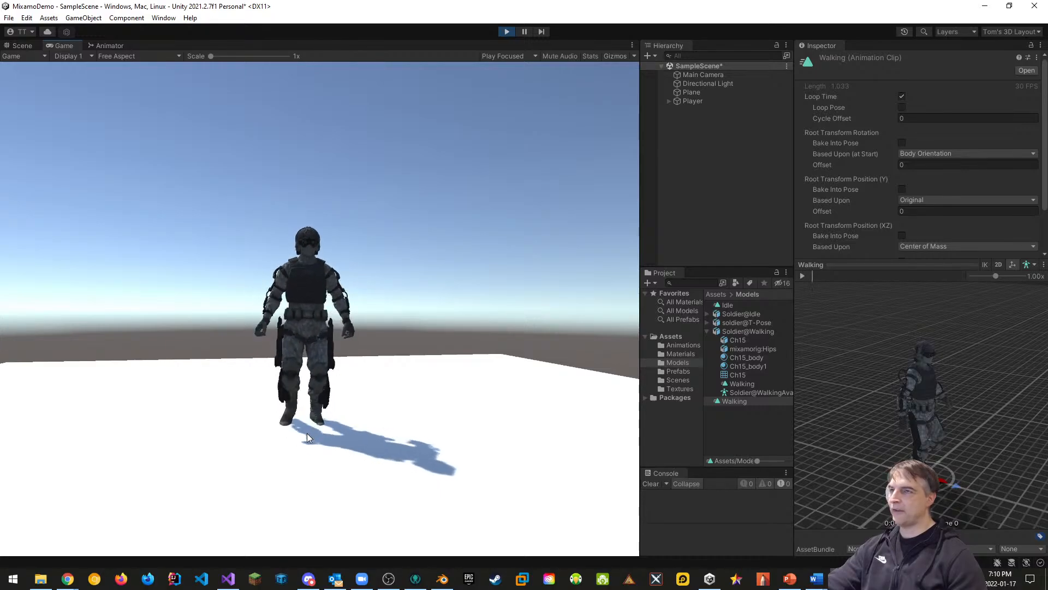
pyautogui.click(507, 31)
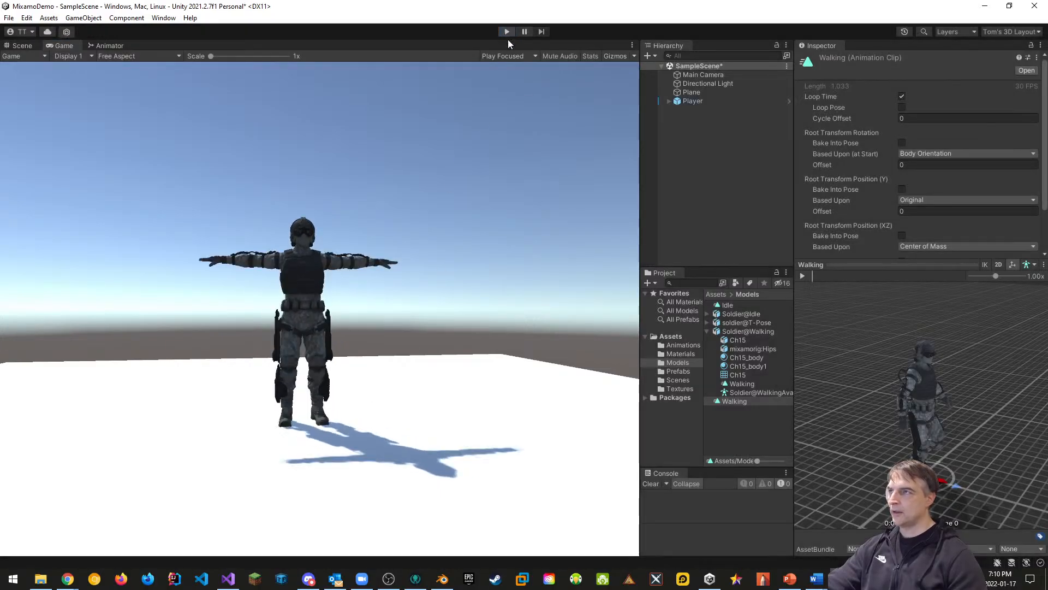
# Step: Check the Player's Animator component, then delete the Soldier@Walking model from the Models folder
pyautogui.click(690, 101)
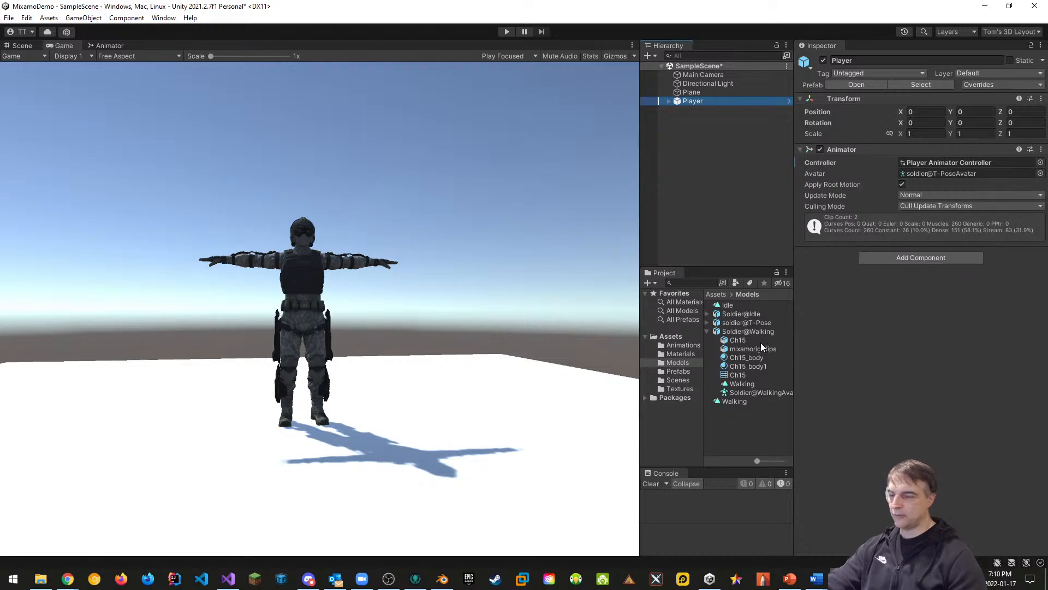
pyautogui.click(708, 331)
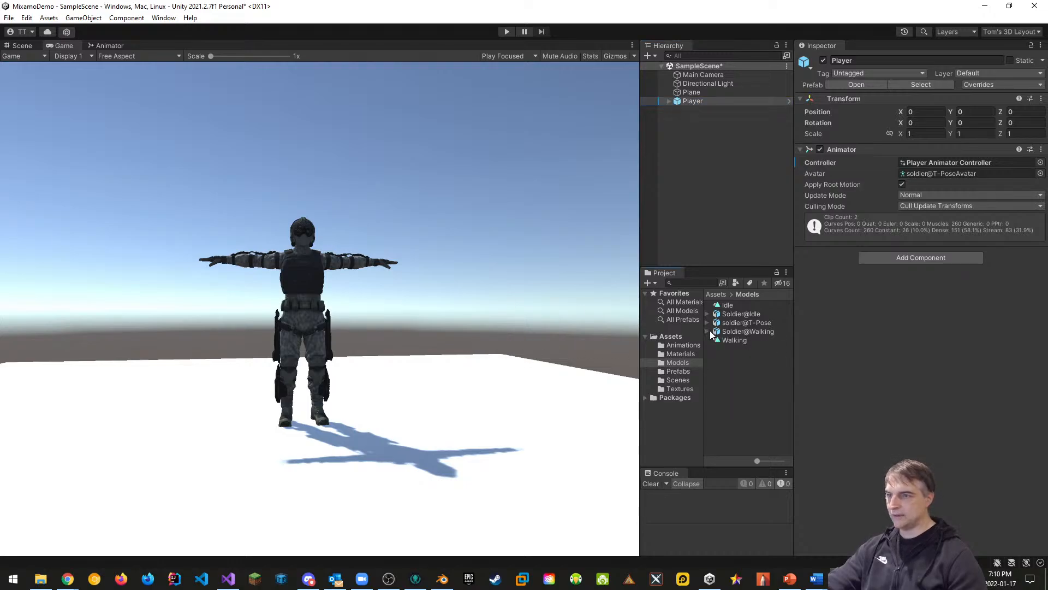
pyautogui.click(746, 334)
pyautogui.rightClick(748, 330)
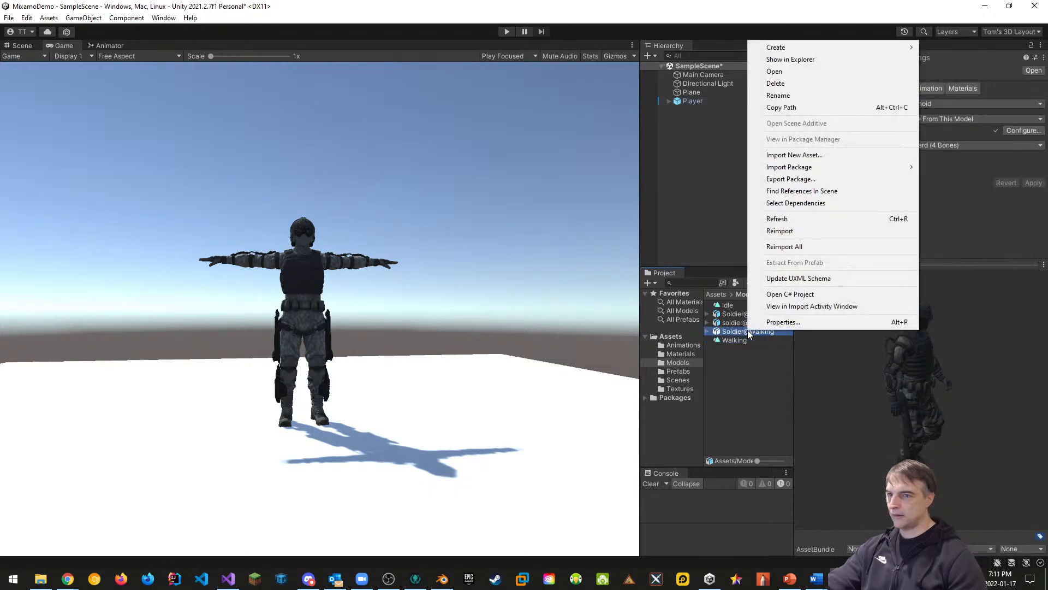
pyautogui.click(779, 83)
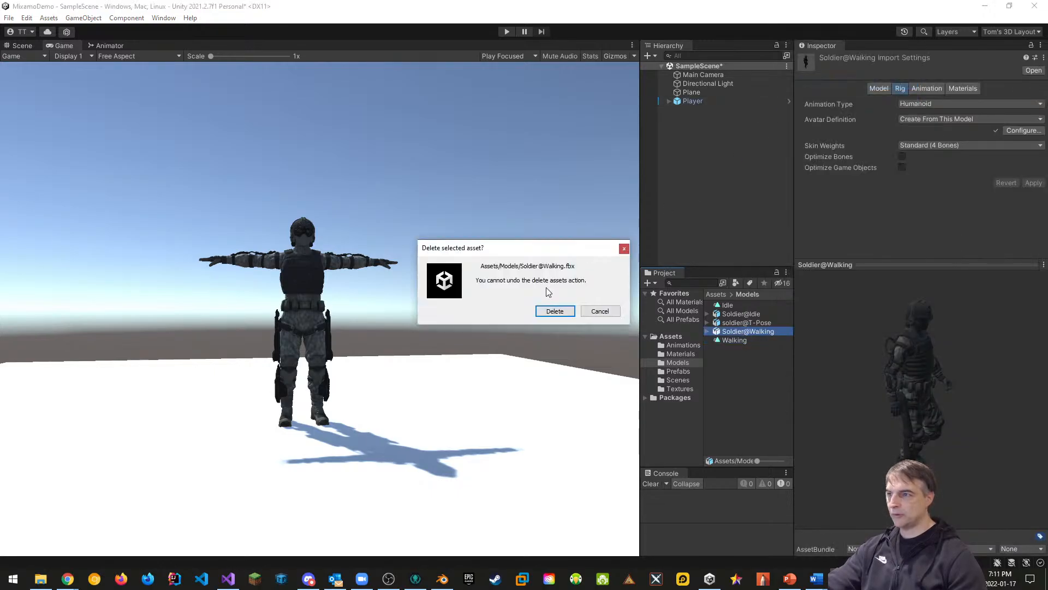
pyautogui.click(550, 310)
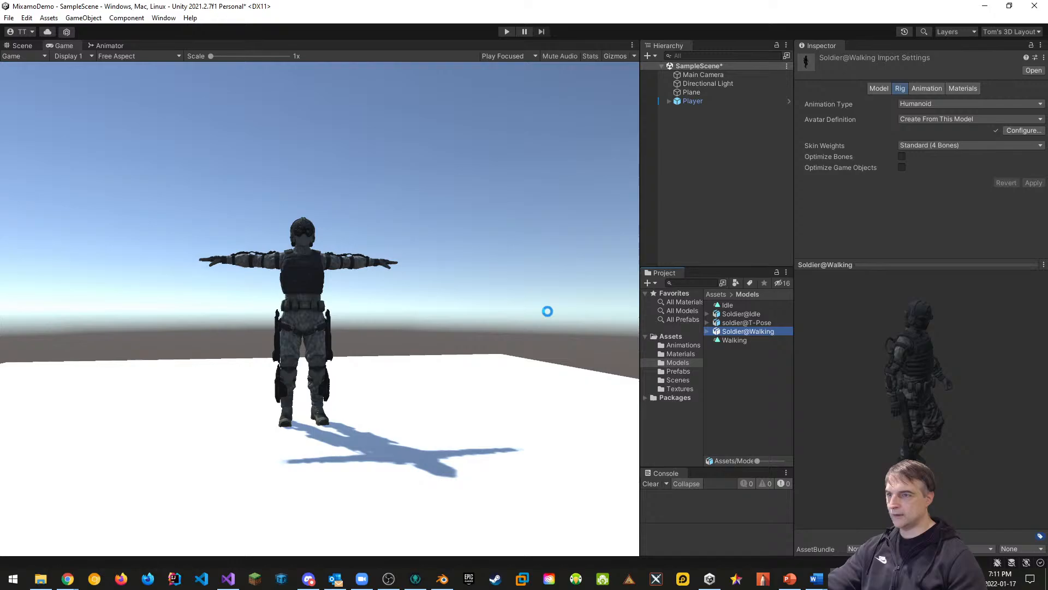
# Step: Delete the Soldier@Idle model from the Models folder
pyautogui.click(742, 314)
pyautogui.rightClick(742, 314)
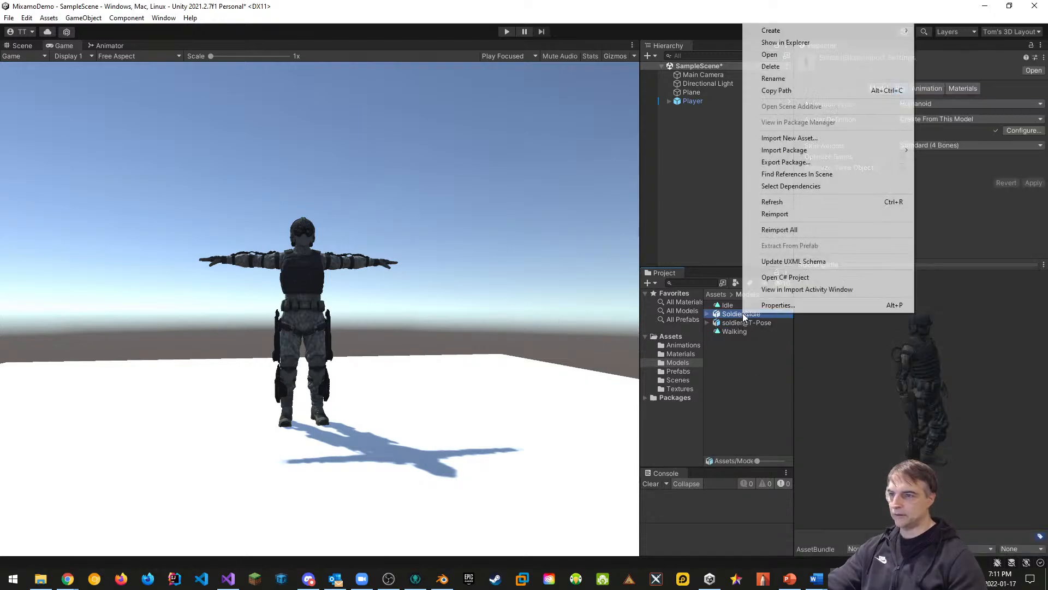
pyautogui.click(780, 66)
pyautogui.click(553, 310)
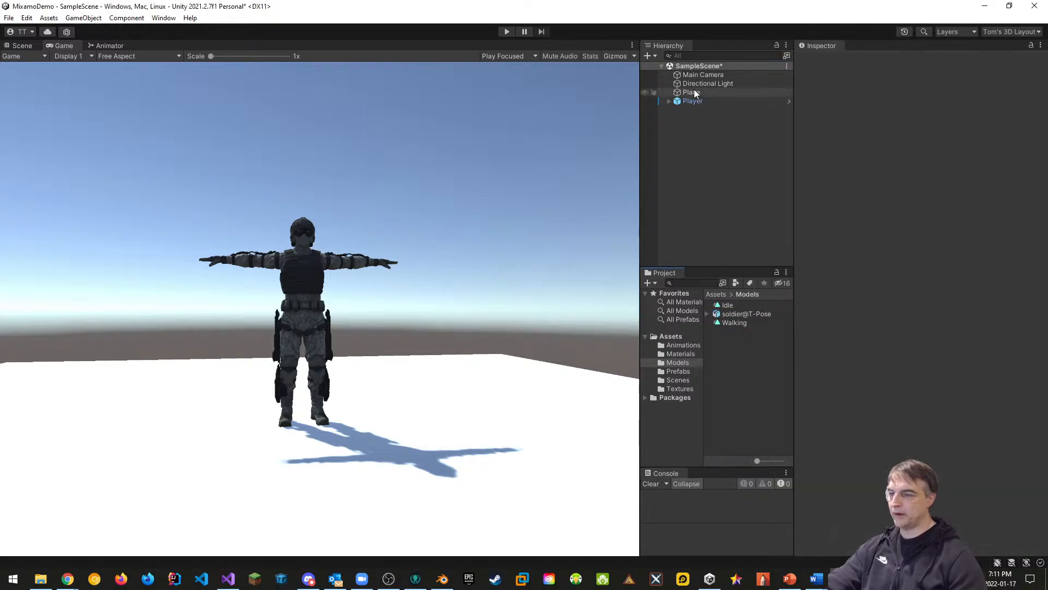
# Step: Apply all of the scene Player's overrides to its prefab and save the scene
pyautogui.click(679, 372)
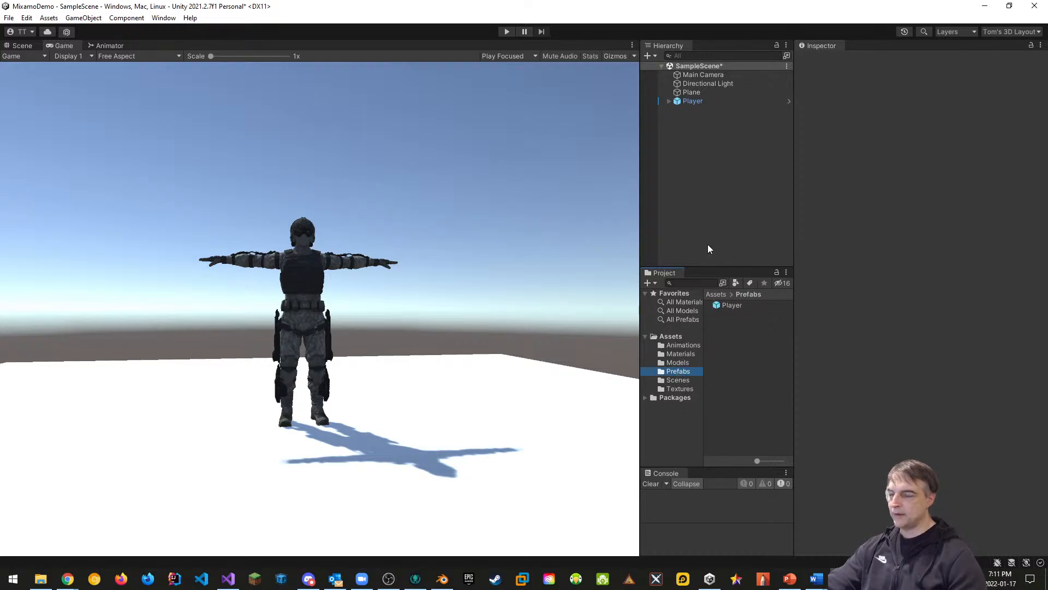
pyautogui.click(697, 101)
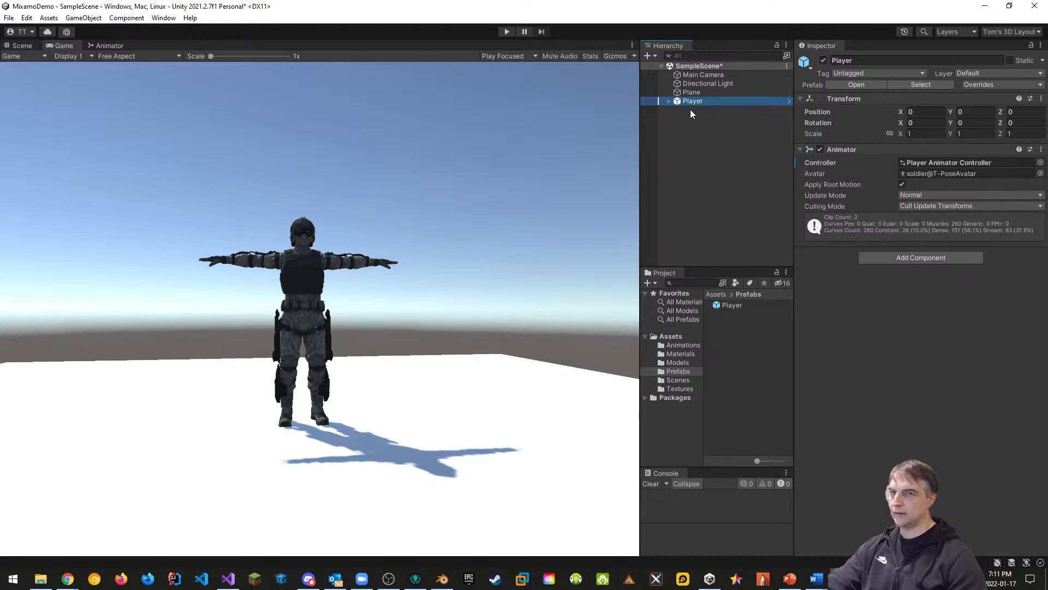
pyautogui.click(977, 84)
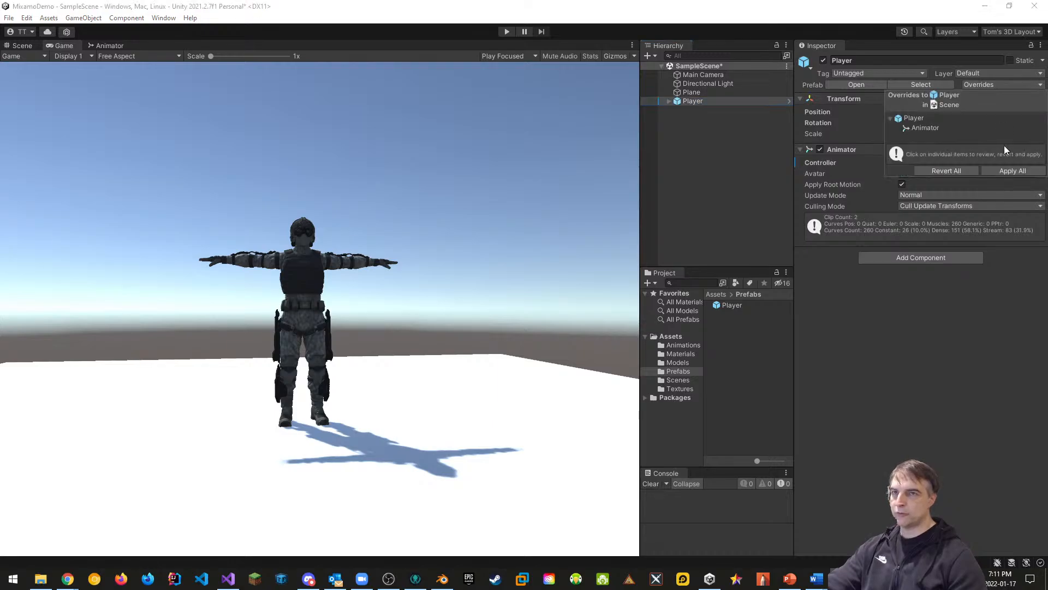
pyautogui.click(1009, 167)
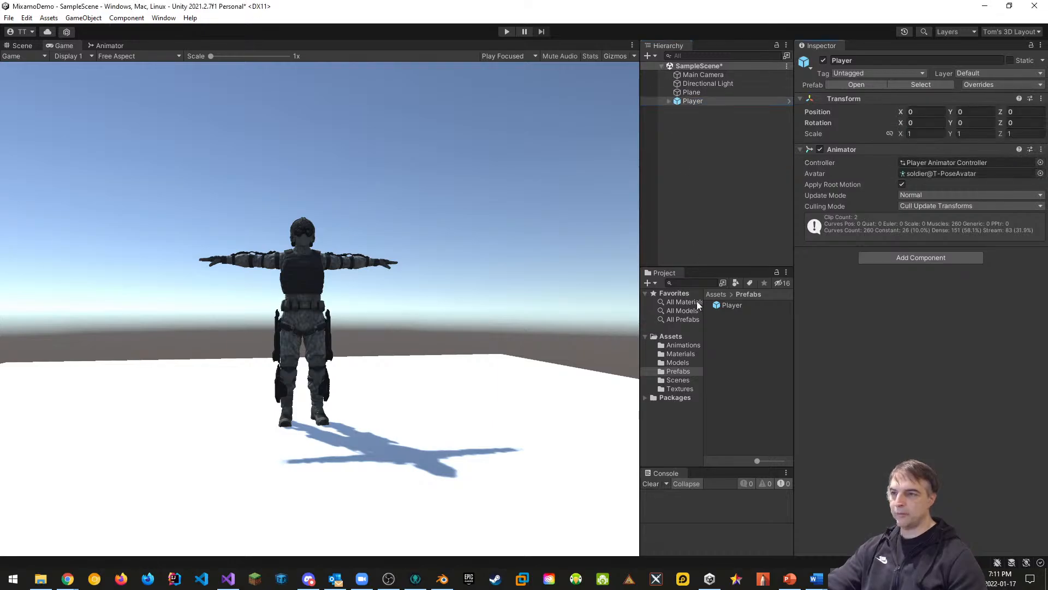
pyautogui.click(728, 346)
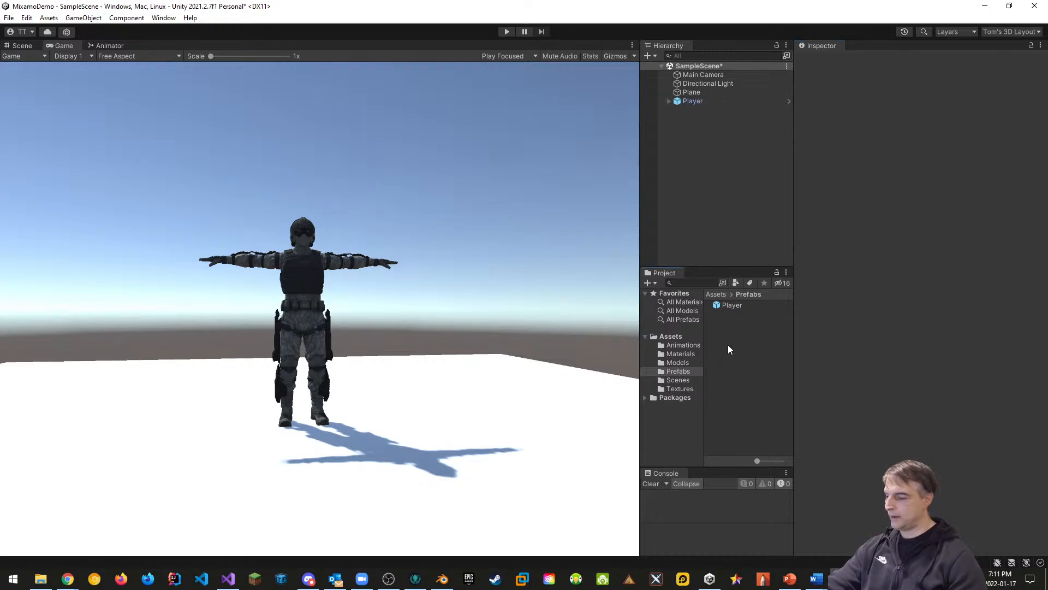
pyautogui.hotkey('ctrl', 's')
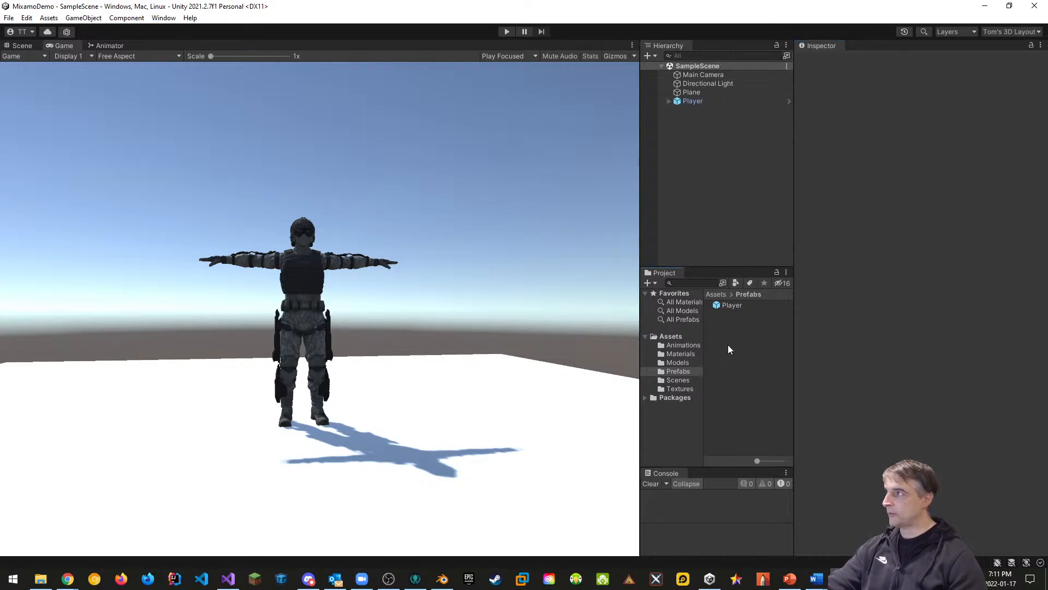
# Step: Show the project's Assets folder in File Explorer and look through its Animations and Models folders
pyautogui.click(677, 363)
pyautogui.rightClick(678, 363)
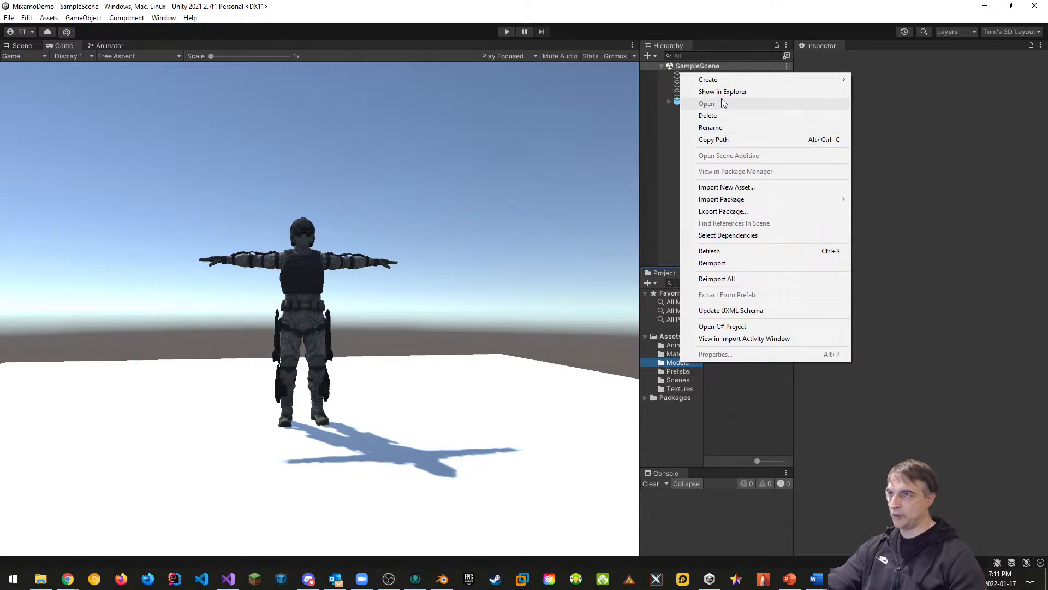
pyautogui.click(723, 91)
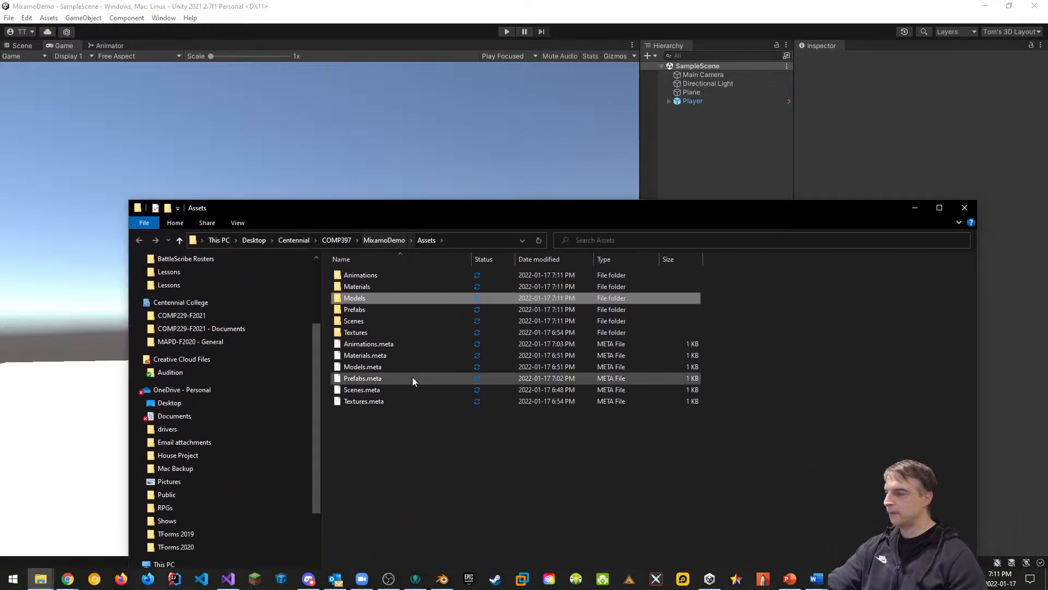
pyautogui.doubleClick(361, 275)
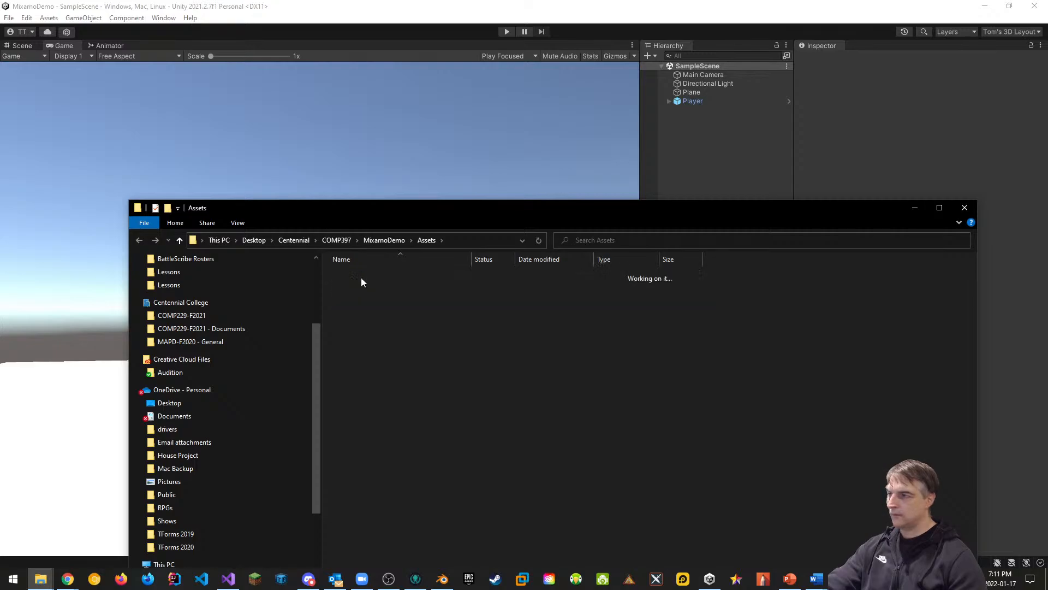
pyautogui.click(139, 241)
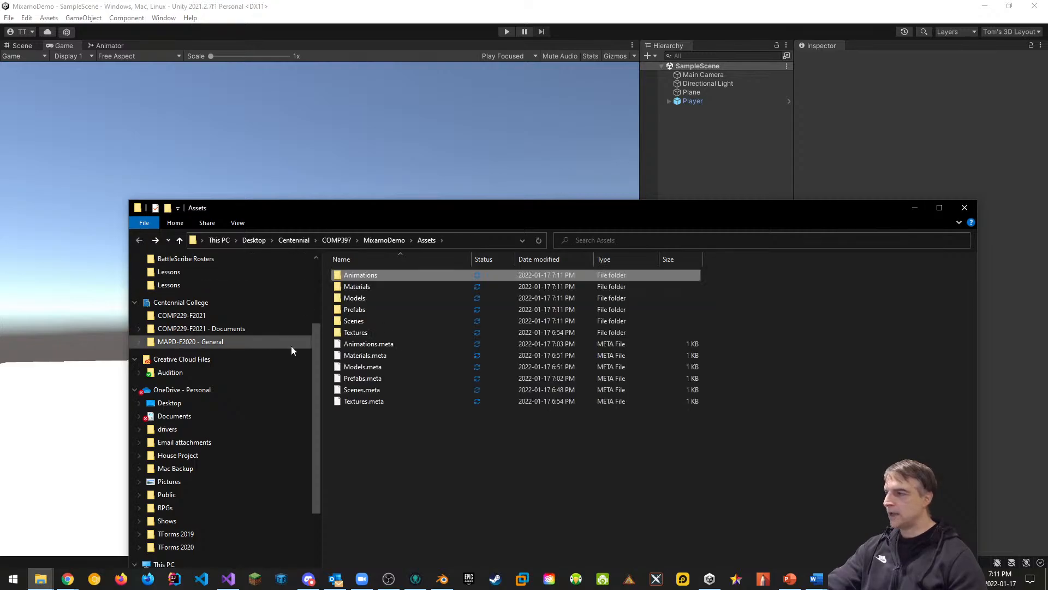
pyautogui.doubleClick(356, 298)
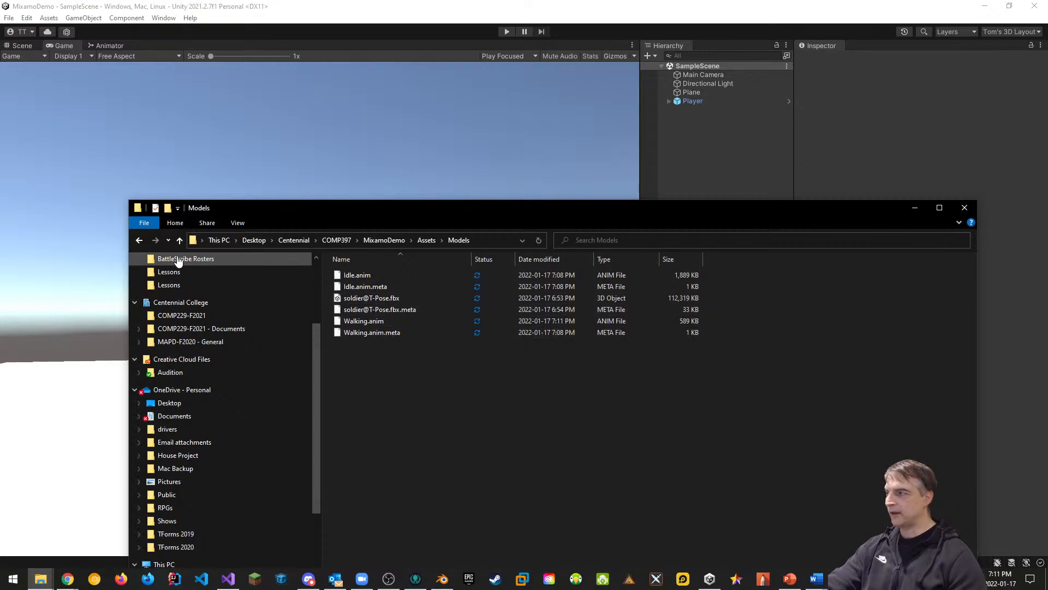
pyautogui.click(140, 240)
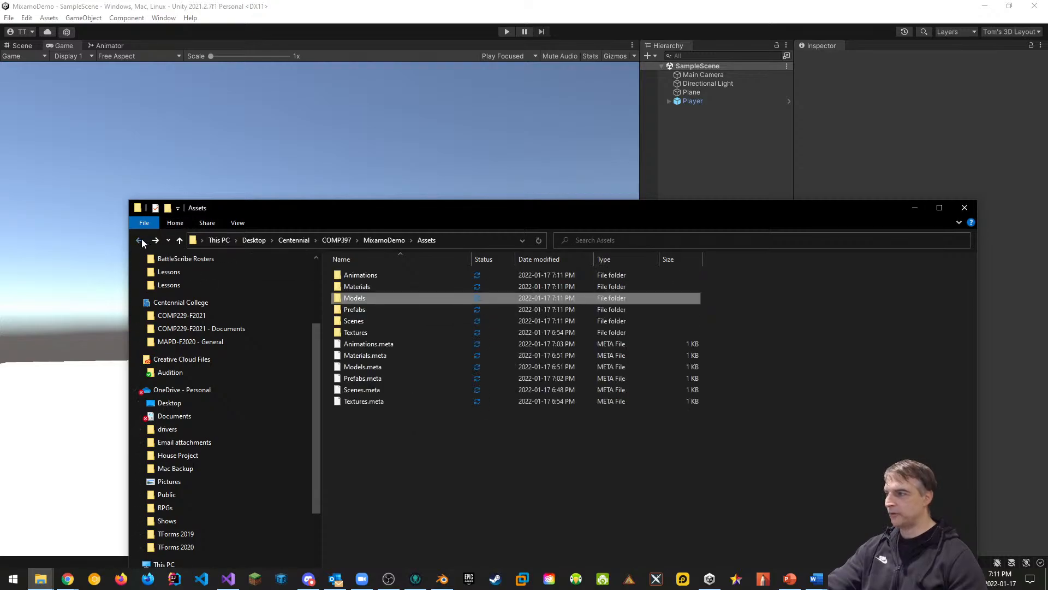
# Step: Examine the file sizes in the Textures, Scenes and Models folders, then close File Explorer
pyautogui.click(359, 335)
pyautogui.doubleClick(359, 335)
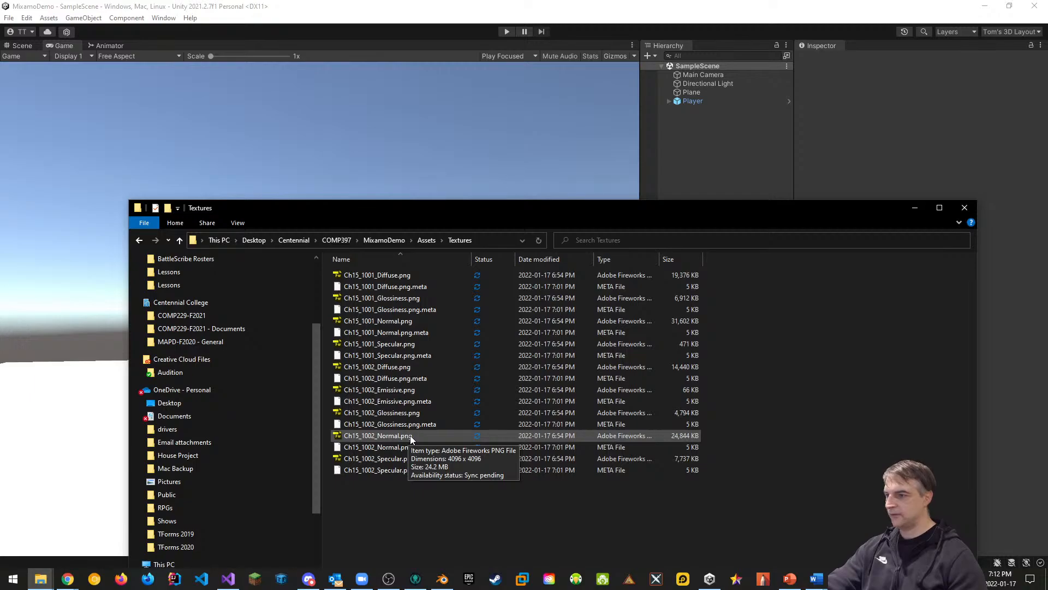
pyautogui.click(140, 239)
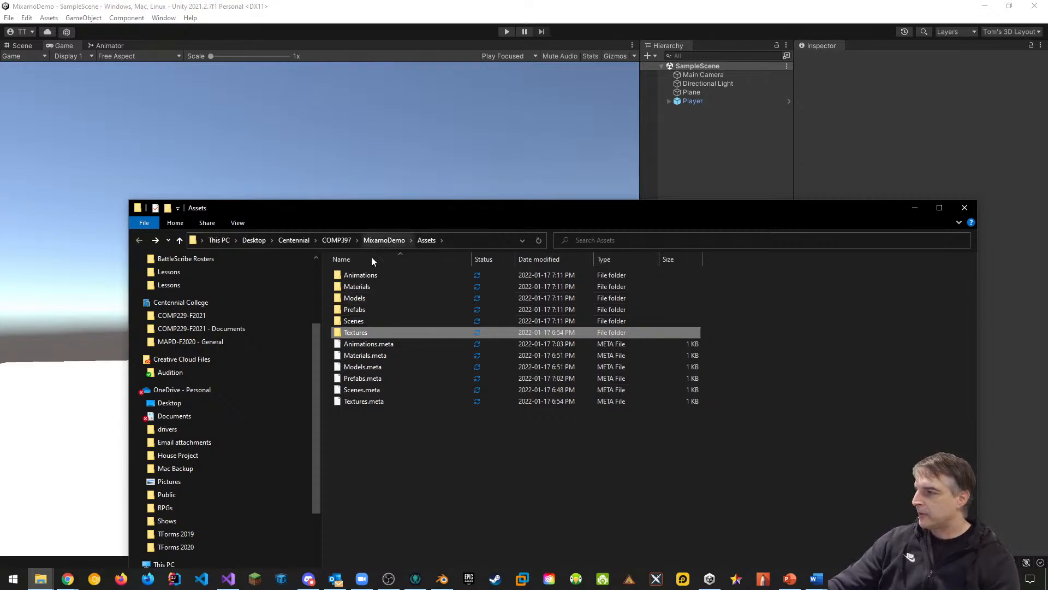
pyautogui.doubleClick(354, 321)
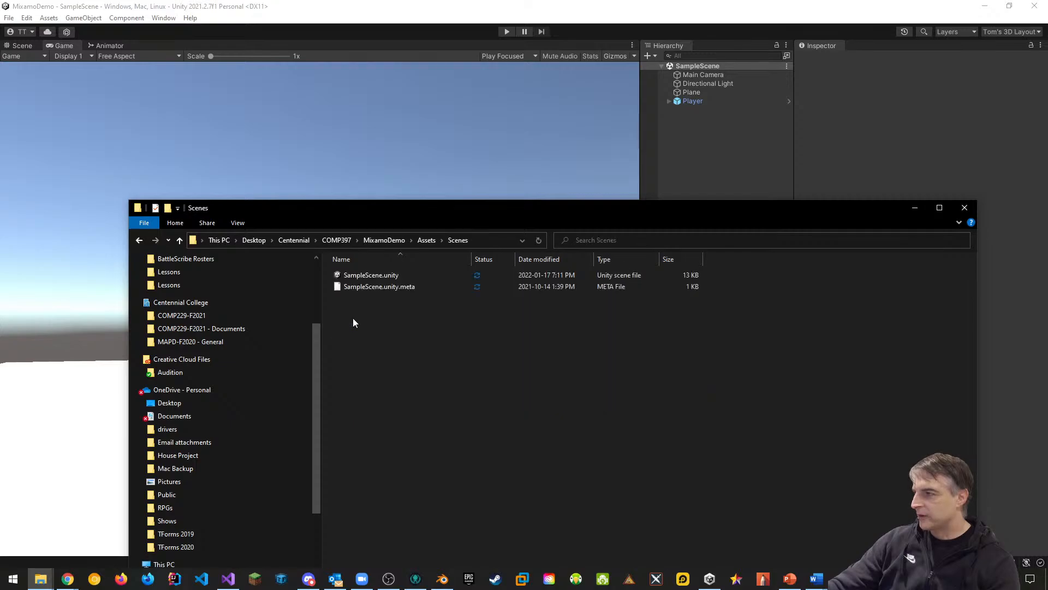
pyautogui.hotkey('alt', 'Left')
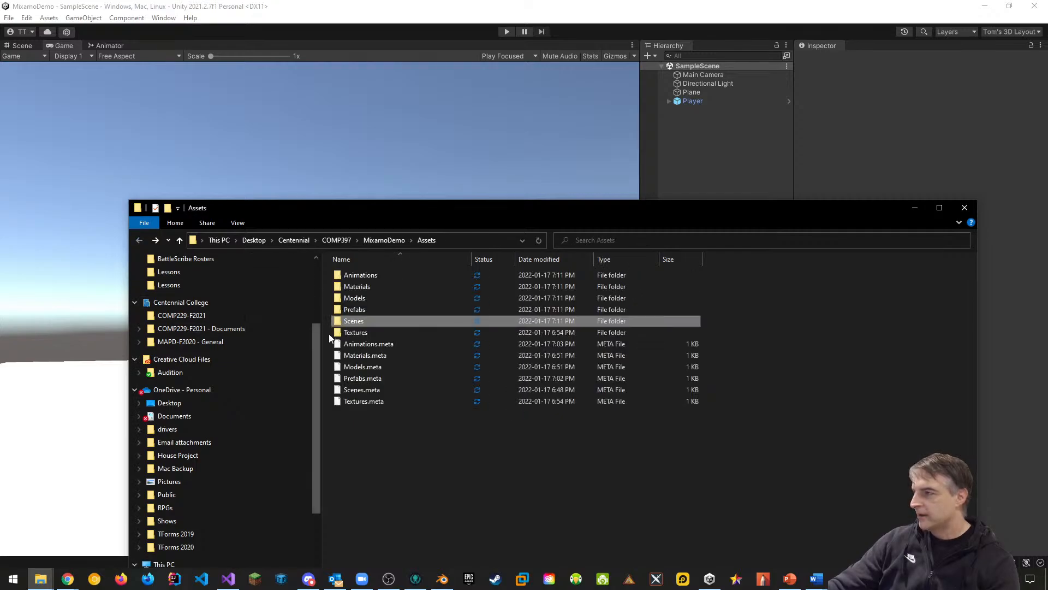
pyautogui.doubleClick(355, 298)
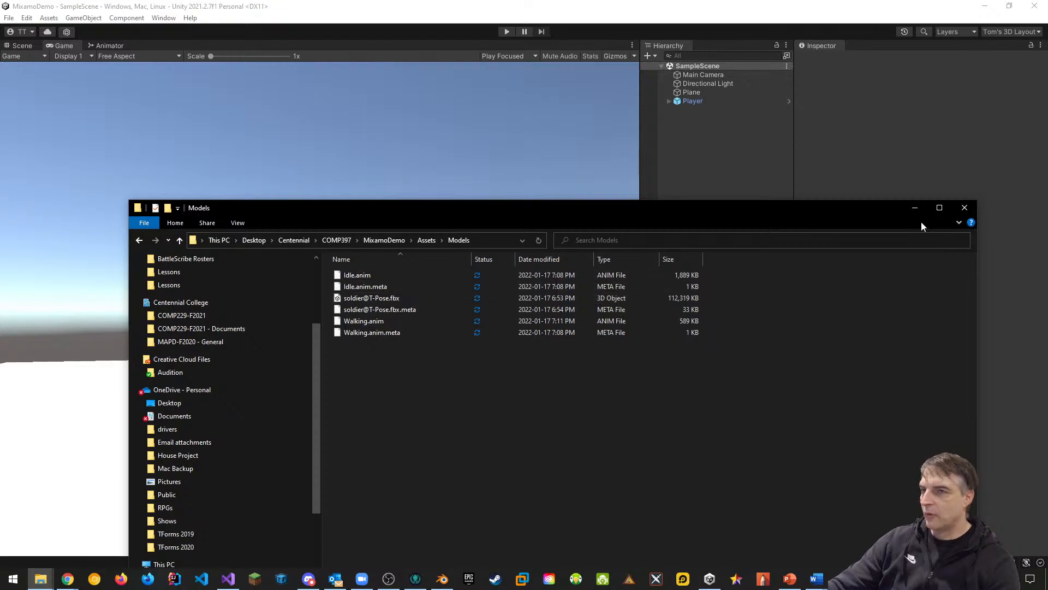
pyautogui.click(963, 209)
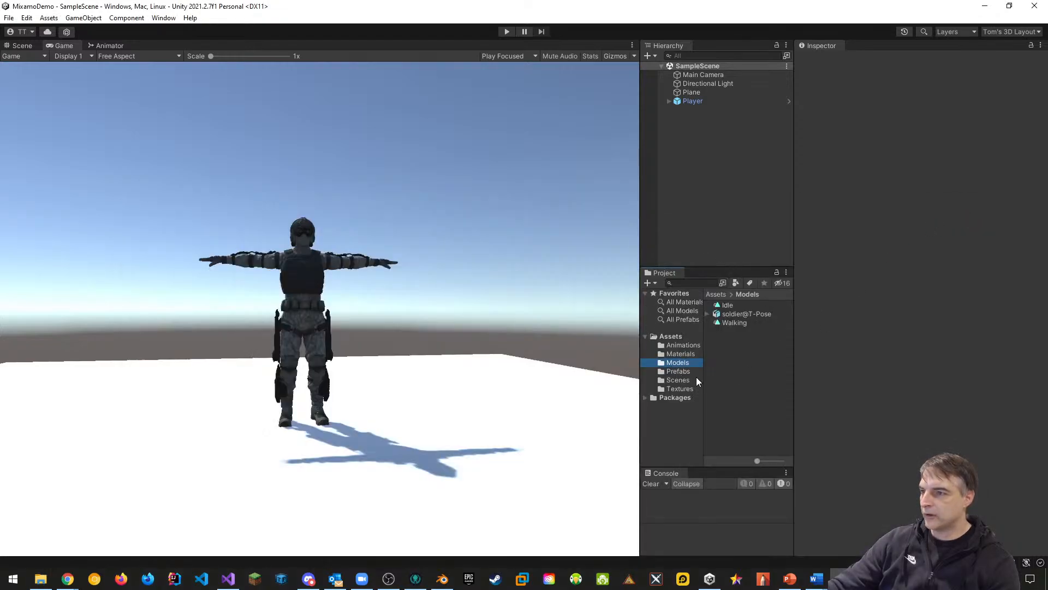
pyautogui.click(684, 374)
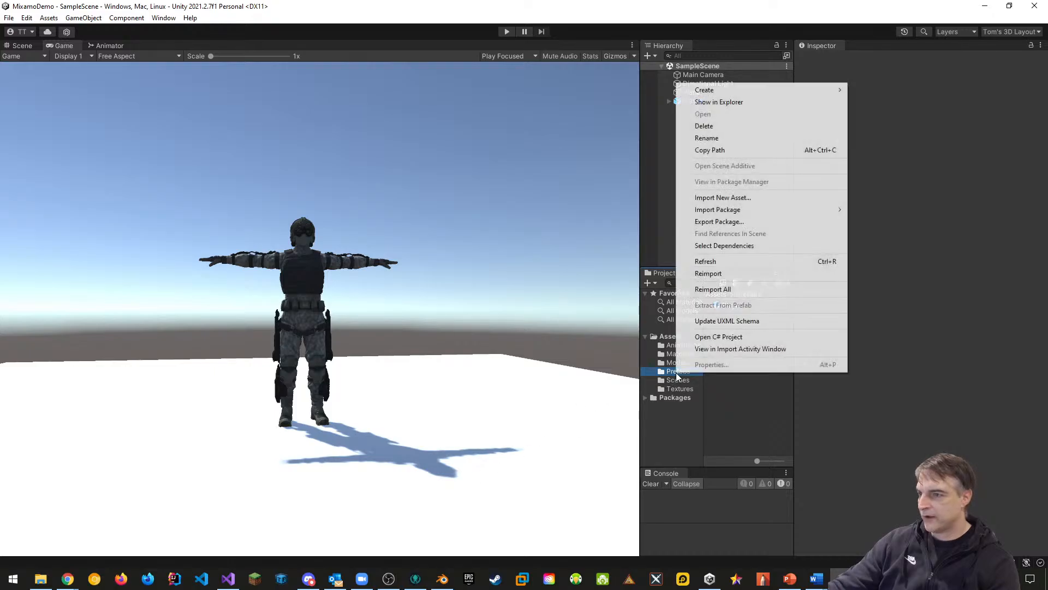
pyautogui.rightClick(677, 372)
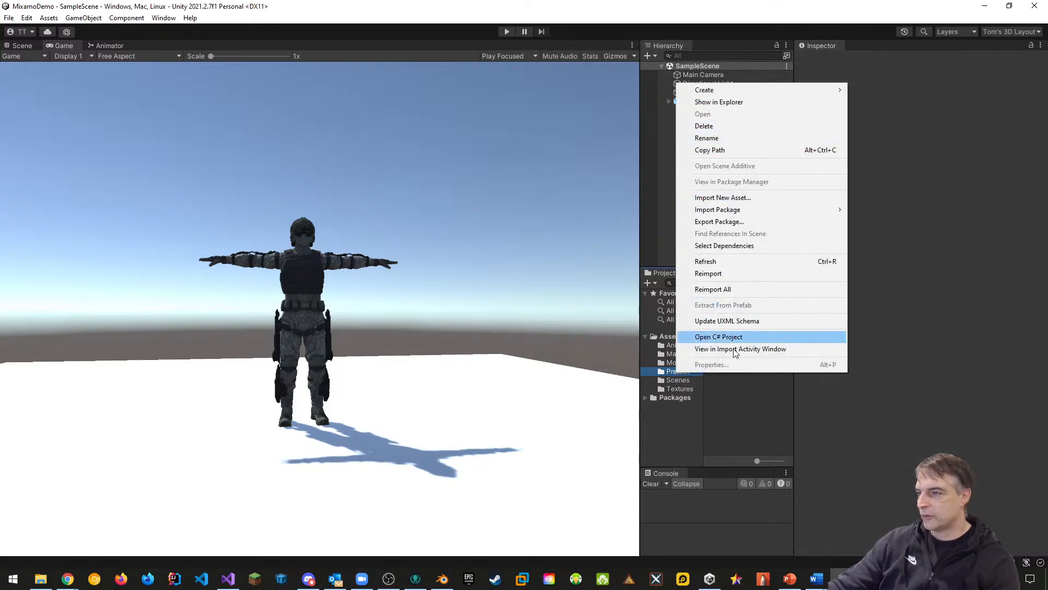
pyautogui.click(752, 394)
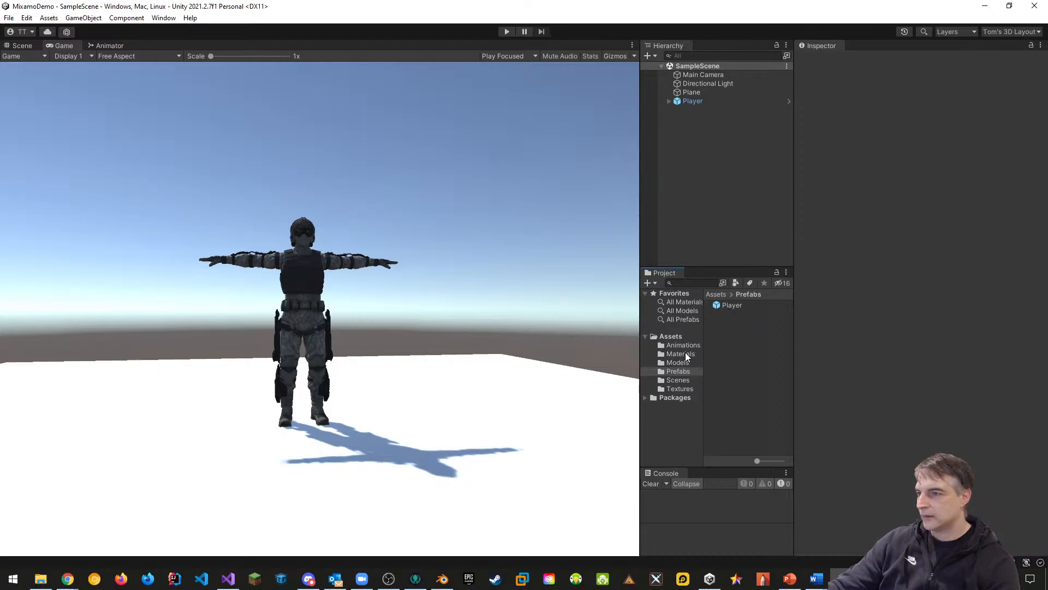
# Step: Try deleting the soldier@T-Pose model from the Models folder to see whether the Player depends on it
pyautogui.click(675, 363)
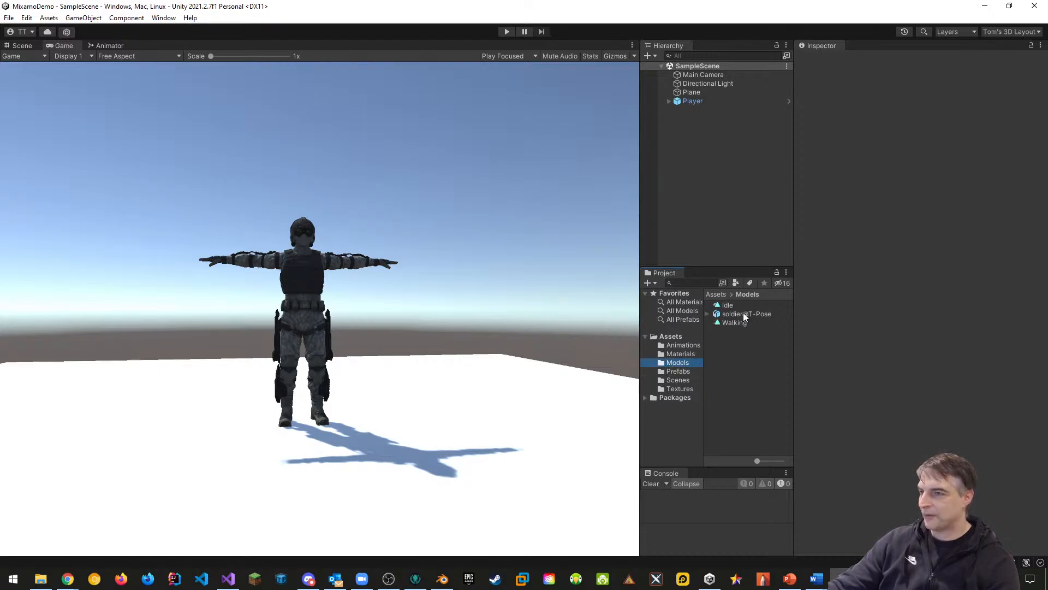
pyautogui.click(742, 313)
pyautogui.rightClick(742, 313)
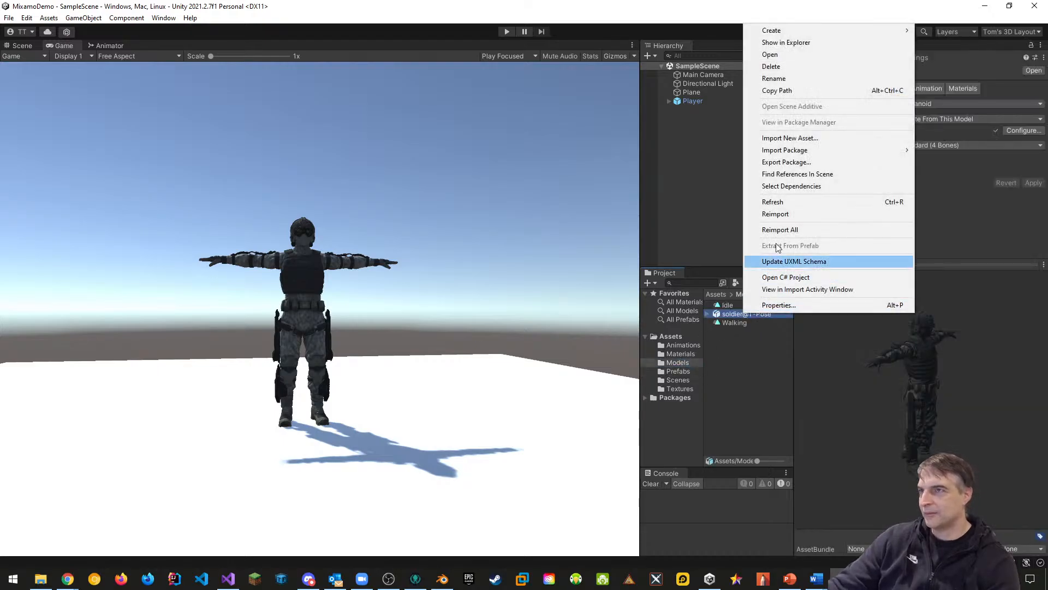
pyautogui.click(778, 67)
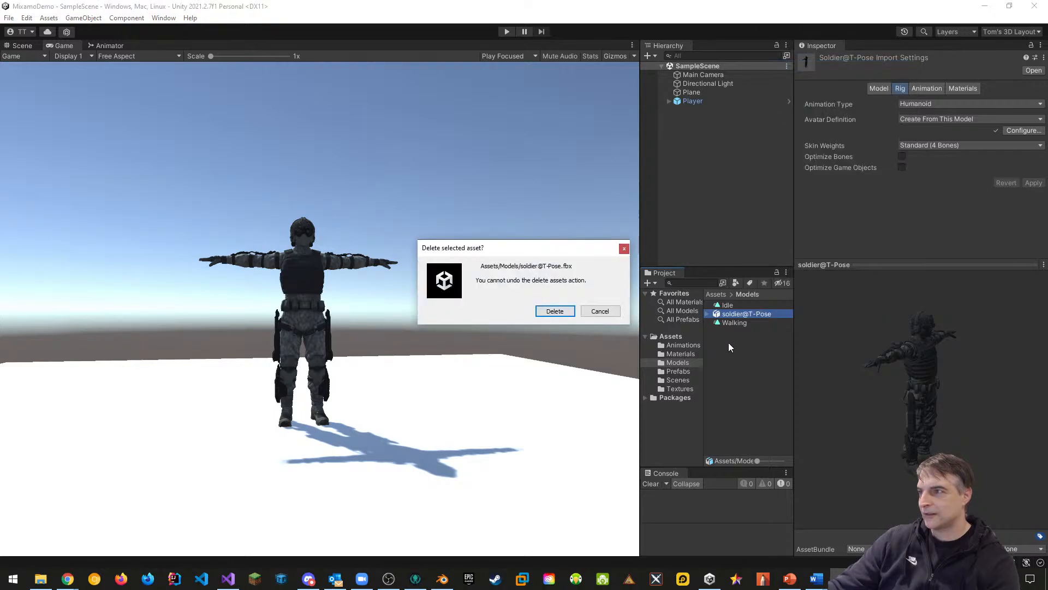
pyautogui.click(548, 310)
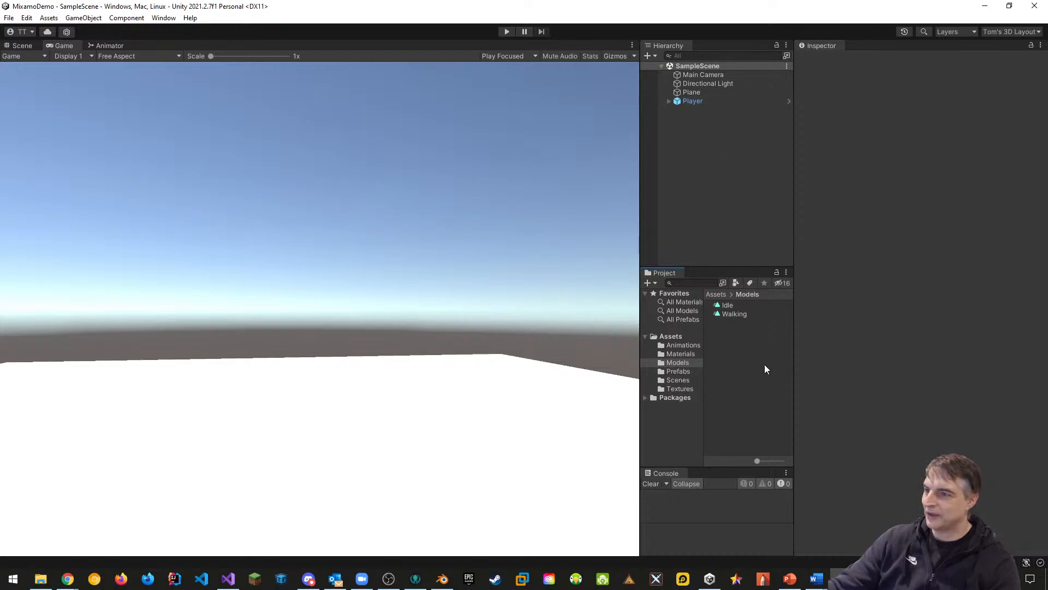
# Step: Expand the Player in the scene and inspect its mixamorig:Hips and Ch15 children and its Animator component
pyautogui.click(670, 101)
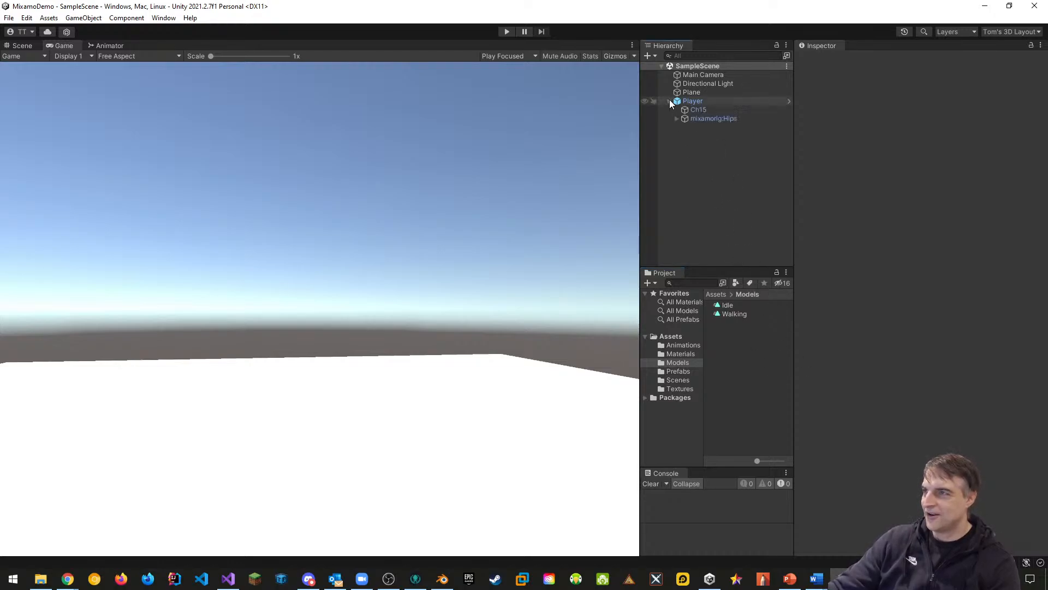
pyautogui.click(699, 119)
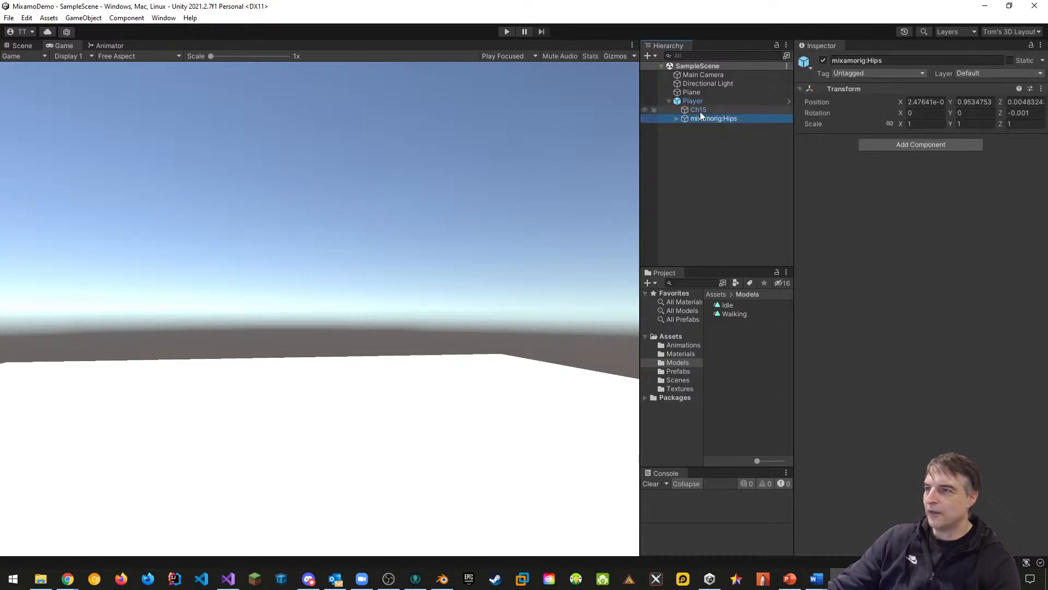
pyautogui.click(699, 109)
pyautogui.click(696, 101)
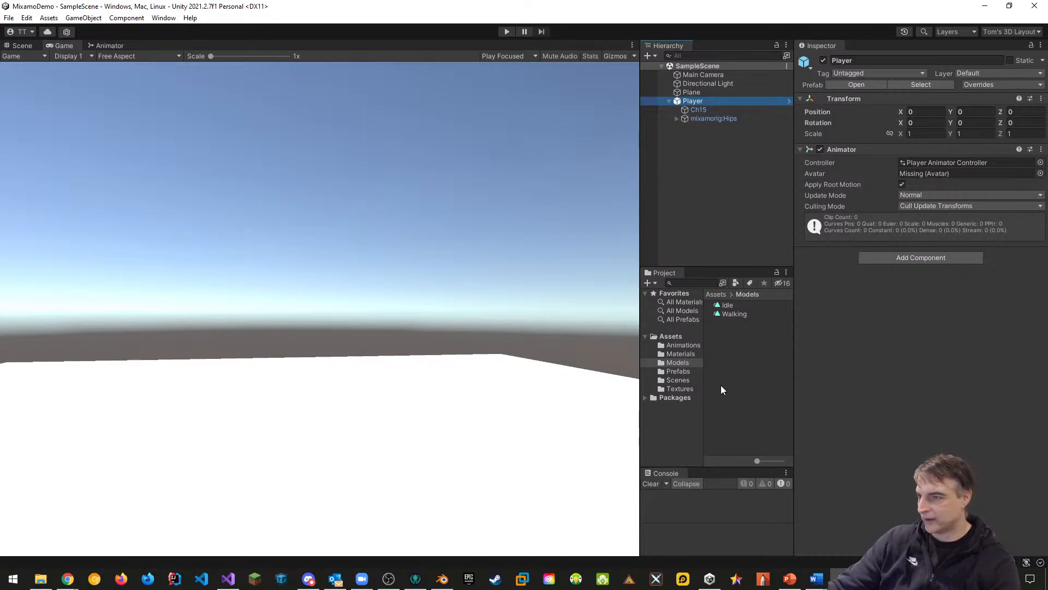
# Step: Import the soldier@T-Pose model again from the Downloads folder in File Explorer into the project's Models folder
pyautogui.click(41, 578)
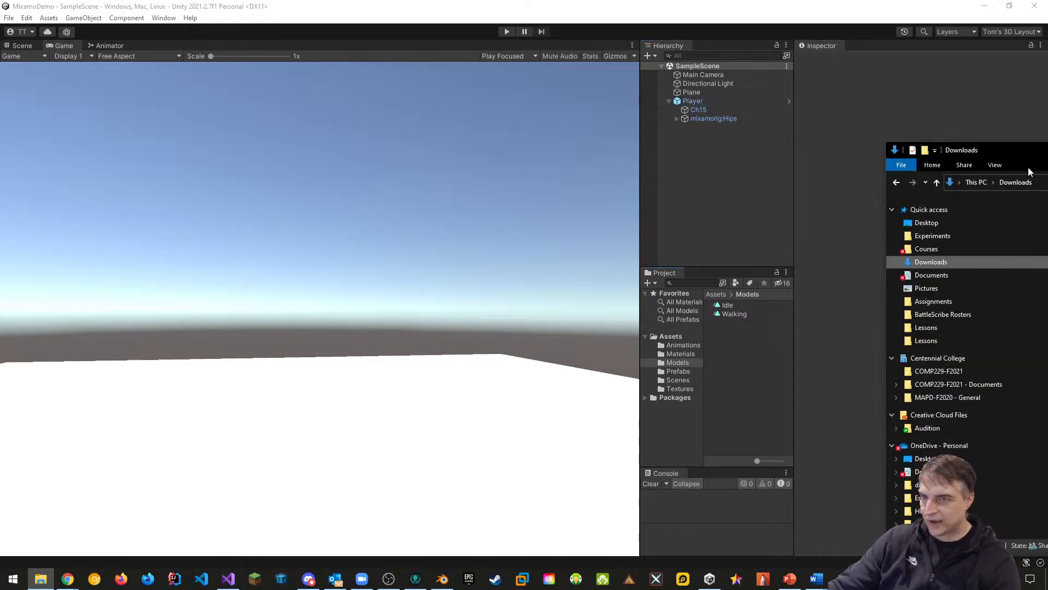
pyautogui.moveTo(992, 156); pyautogui.dragTo(1047, 183)
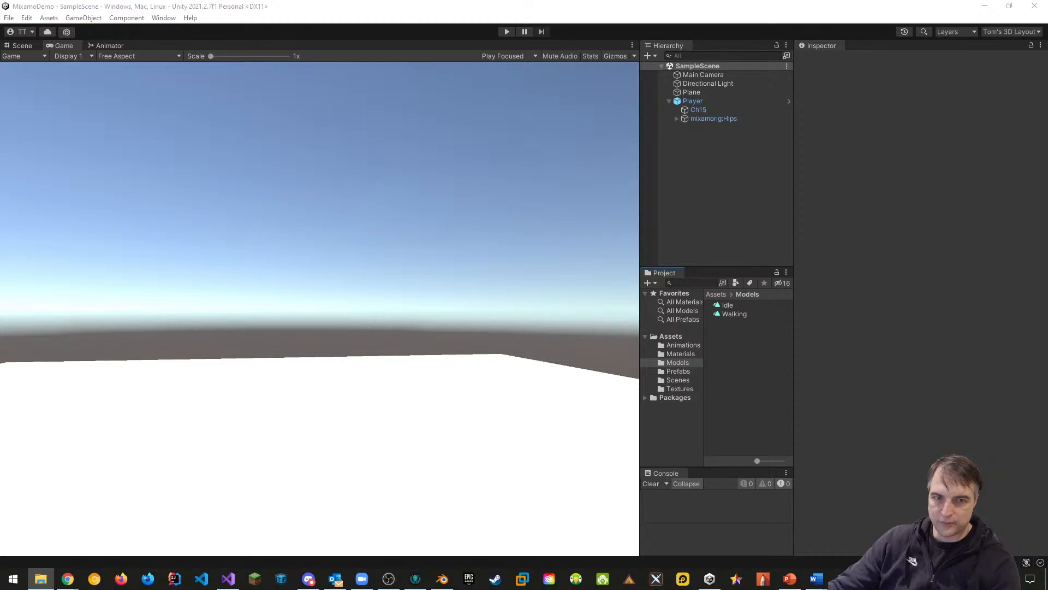
pyautogui.moveTo(1047, 338); pyautogui.dragTo(724, 354)
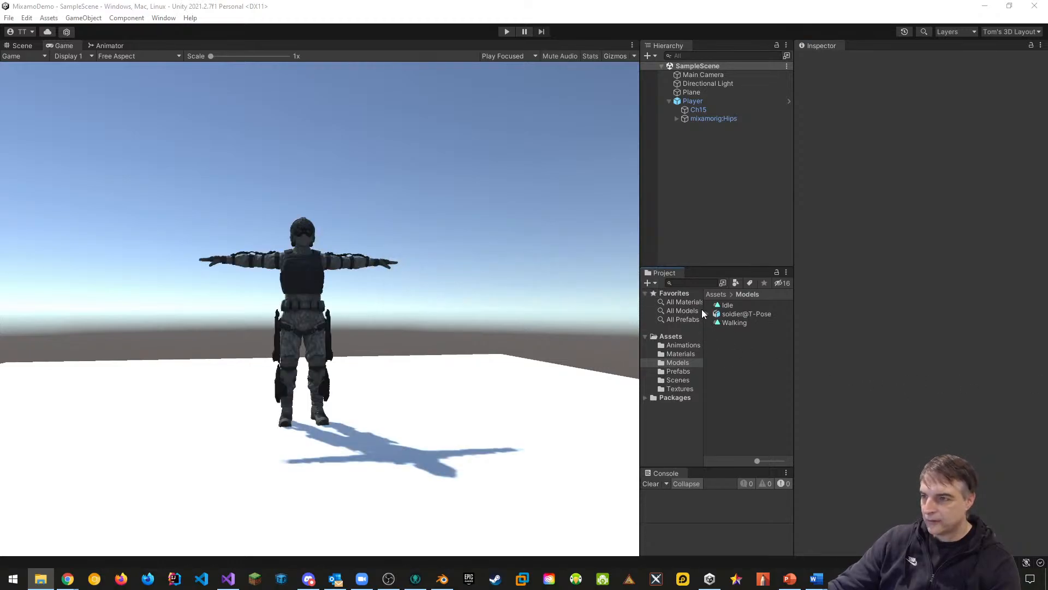
# Step: Set the animation type of the soldier@T-Pose model's rig to Humanoid and apply the change
pyautogui.click(707, 314)
pyautogui.click(742, 316)
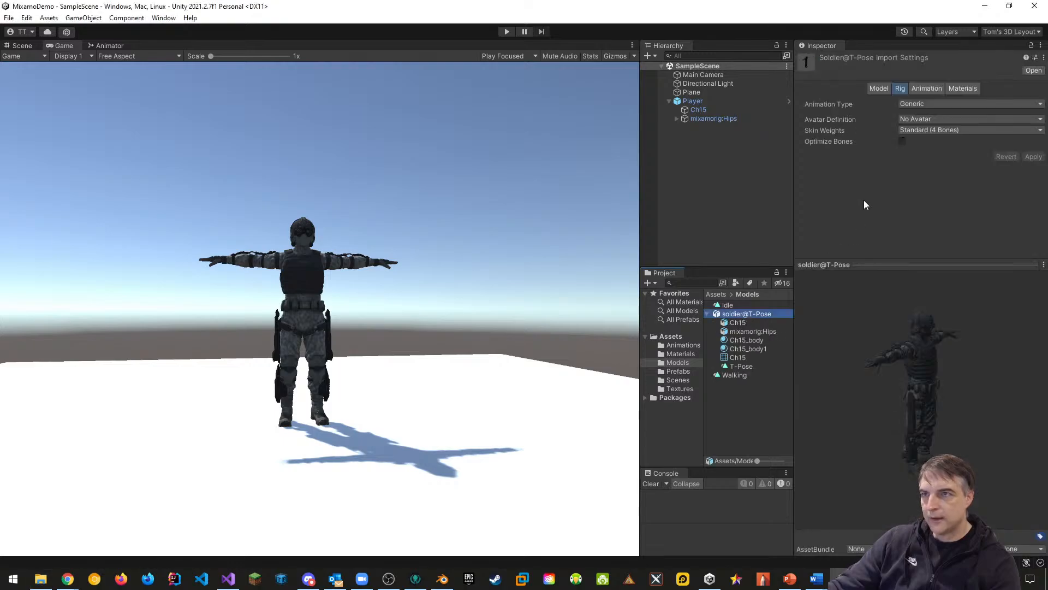
pyautogui.click(928, 104)
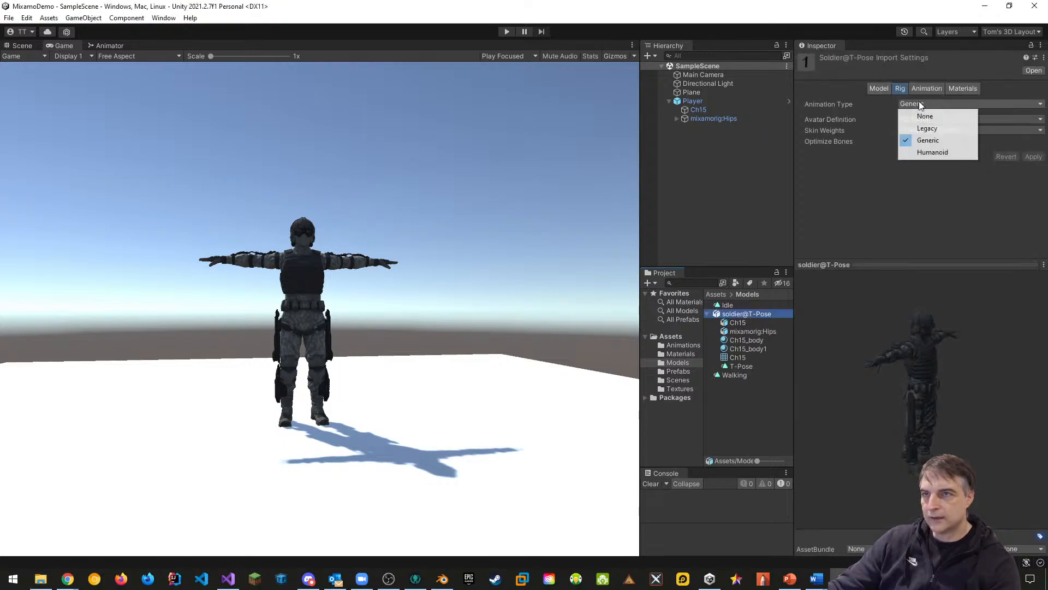
pyautogui.click(935, 155)
pyautogui.click(1032, 194)
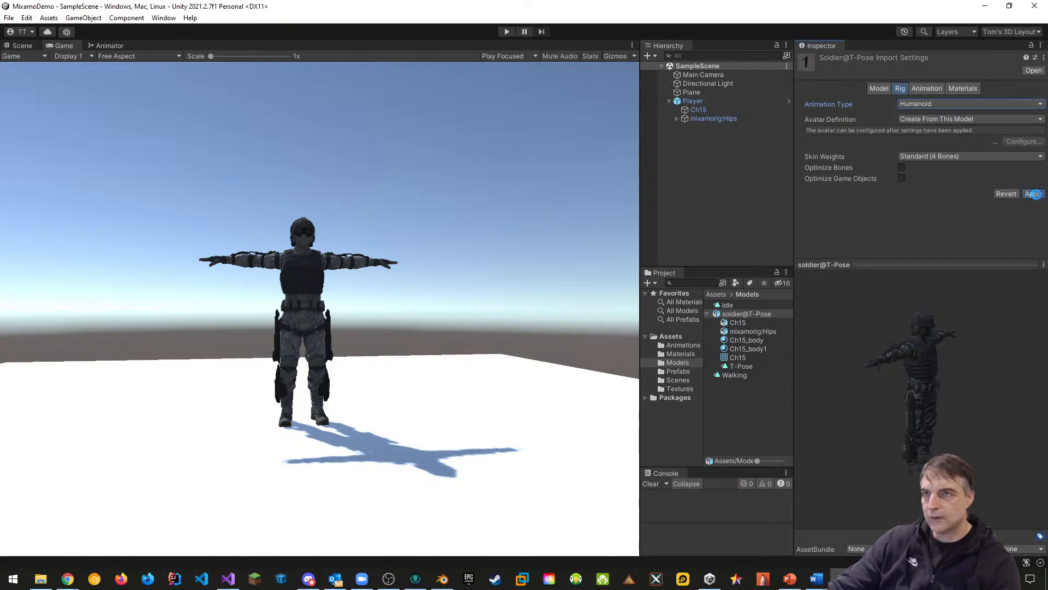
# Step: Enable Read/Write for the meshes in the soldier@T-Pose model's import settings and apply it
pyautogui.click(876, 89)
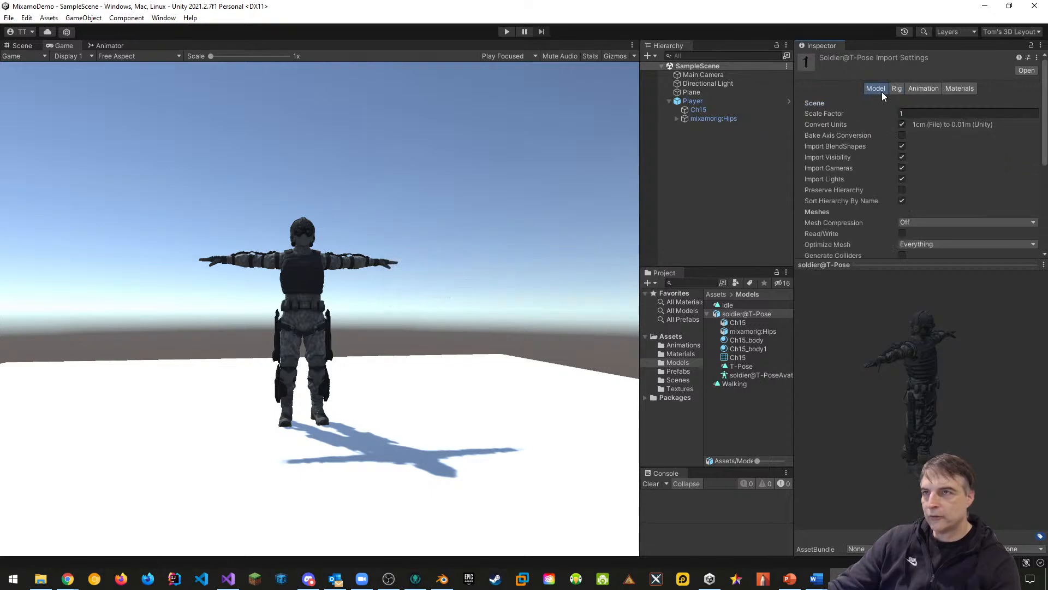
pyautogui.scroll(-1, 886, 180)
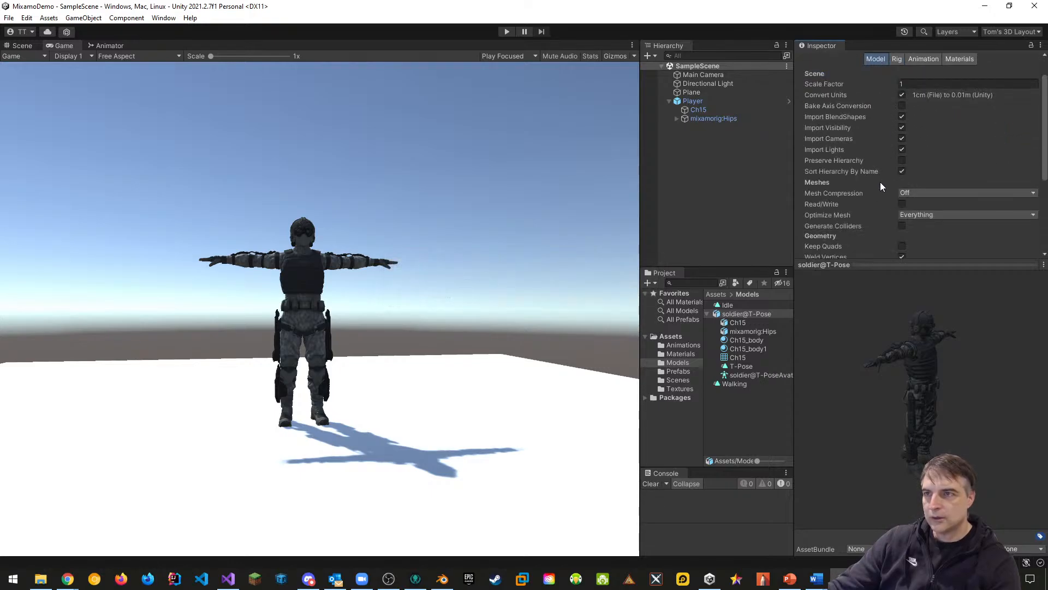
pyautogui.scroll(-5, 935, 200)
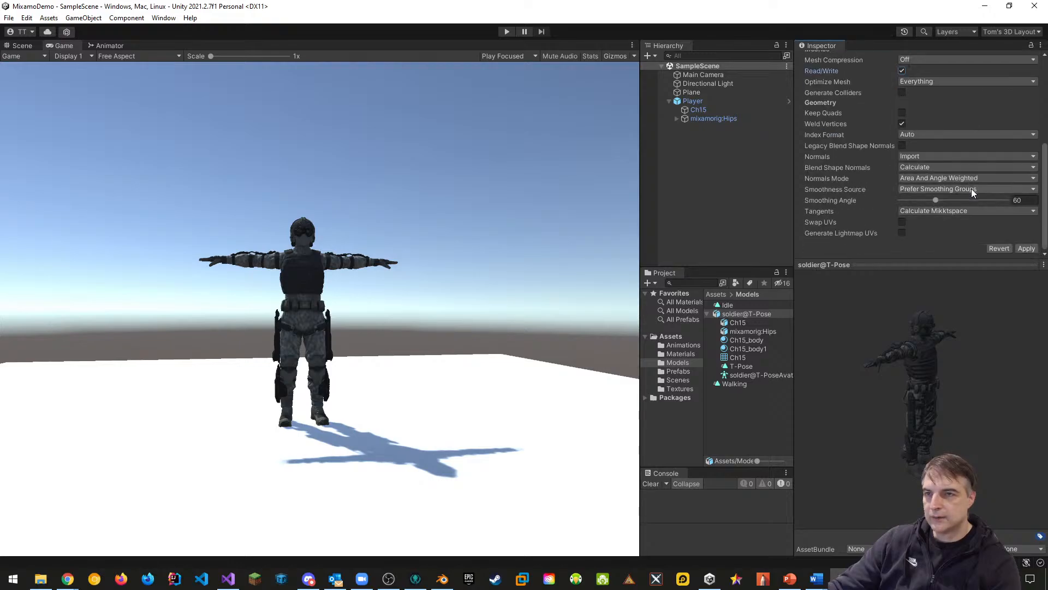
pyautogui.click(1027, 248)
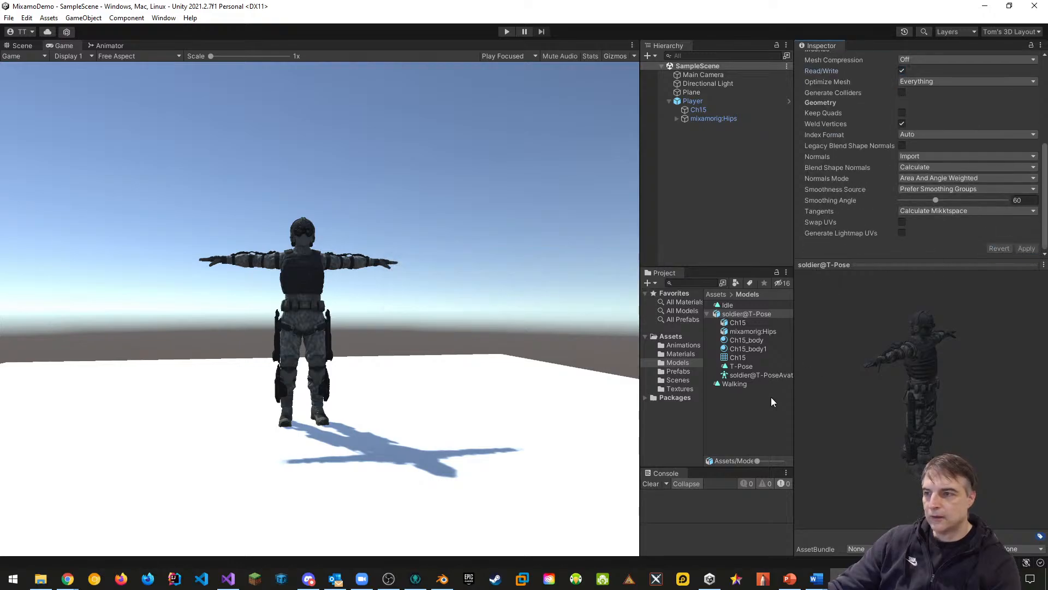
# Step: Duplicate soldier@T-PoseAvatar as a standalone asset and assign the copy as the Avatar of the Player's Animator
pyautogui.click(762, 375)
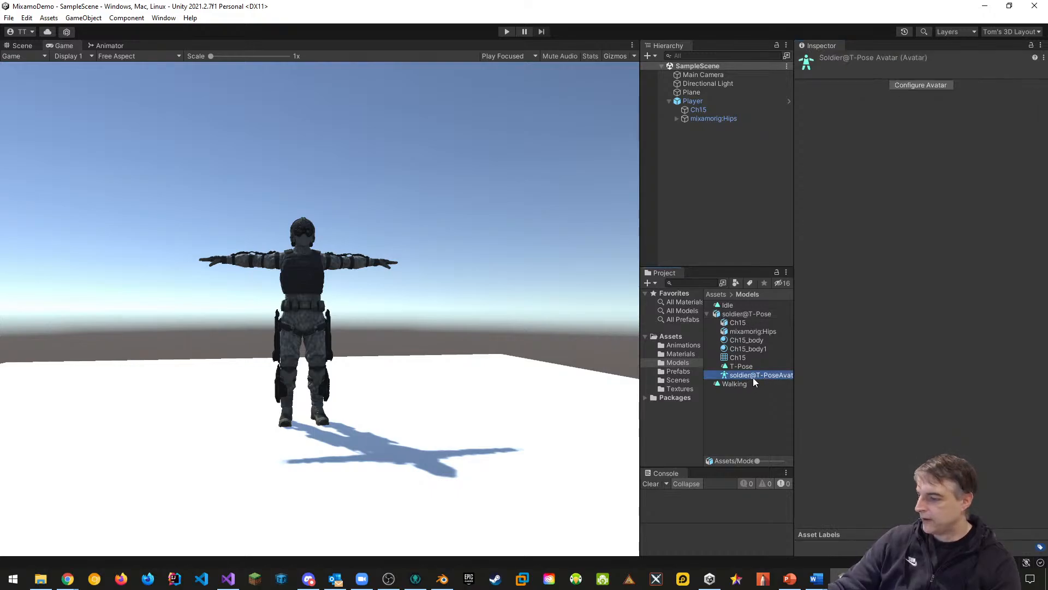
pyautogui.hotkey('ctrl', 'd')
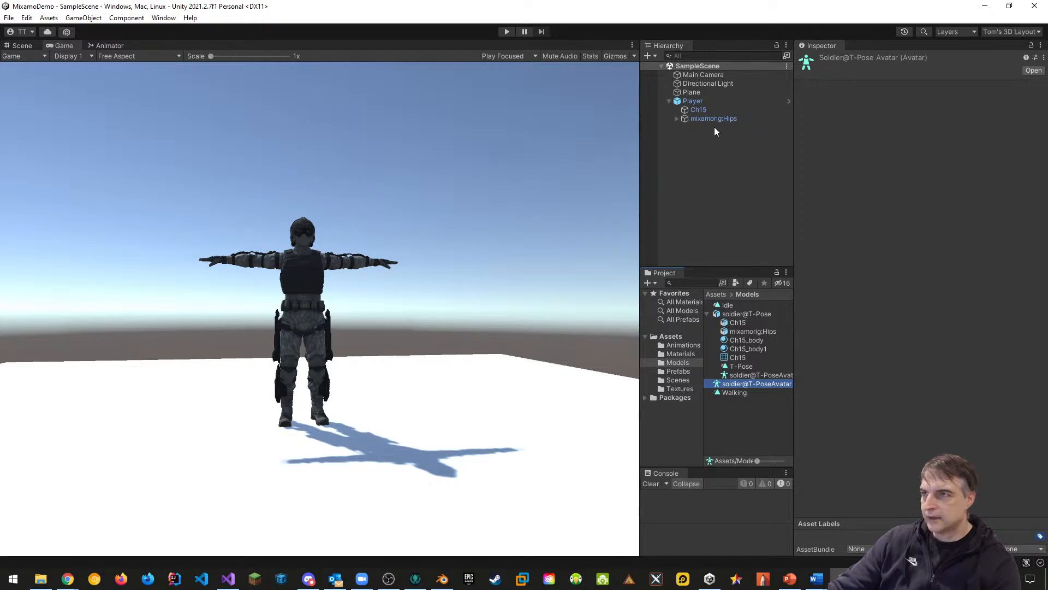
pyautogui.click(692, 101)
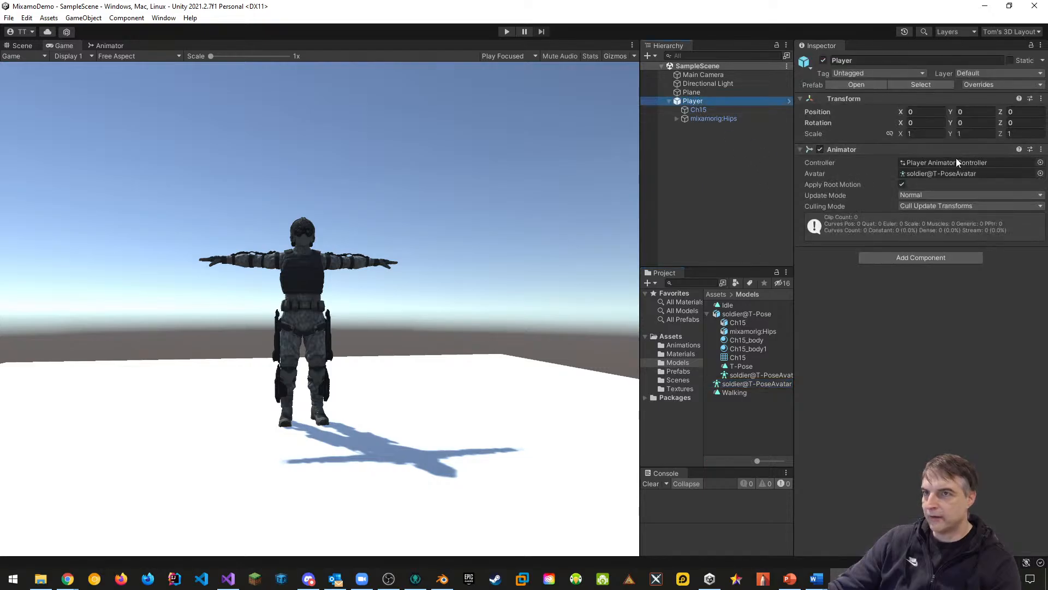
pyautogui.moveTo(748, 384); pyautogui.dragTo(922, 176)
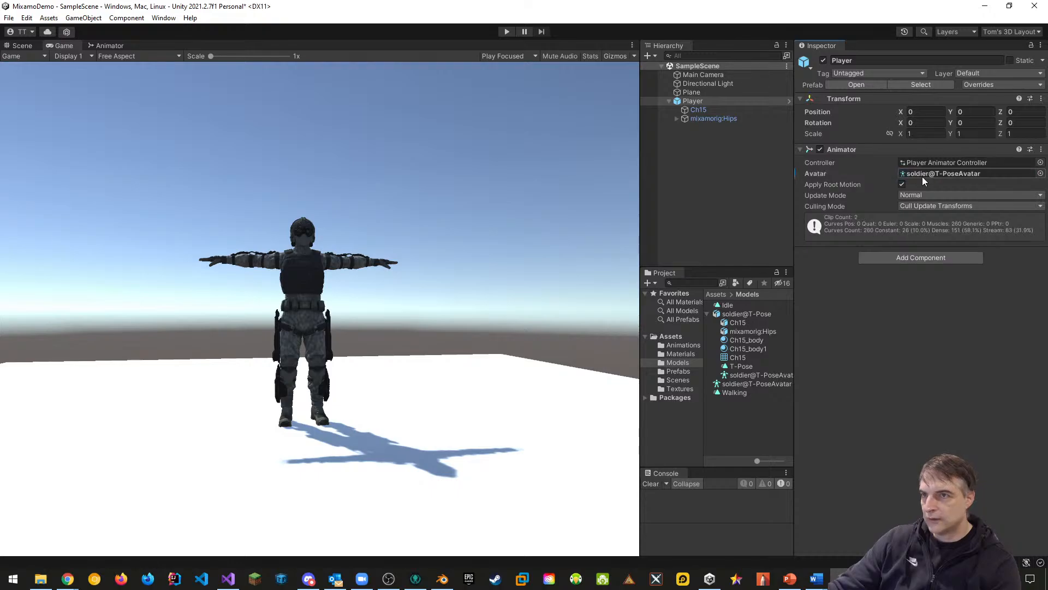
# Step: Try deleting the soldier@T-Pose model from the Models folder while keeping only the standalone avatar copy
pyautogui.click(740, 316)
pyautogui.rightClick(742, 314)
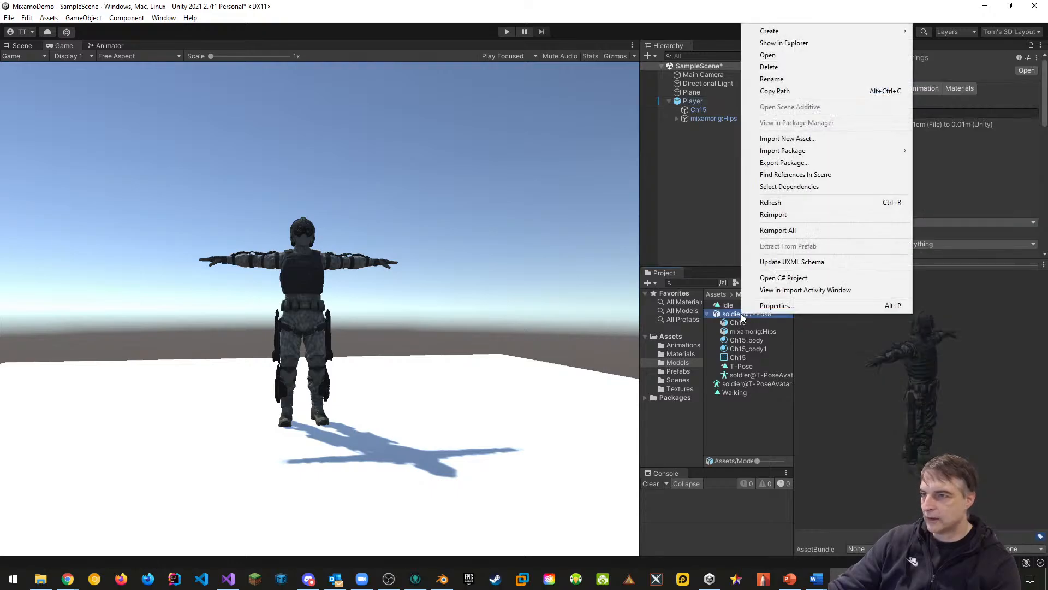
pyautogui.click(770, 66)
pyautogui.click(554, 311)
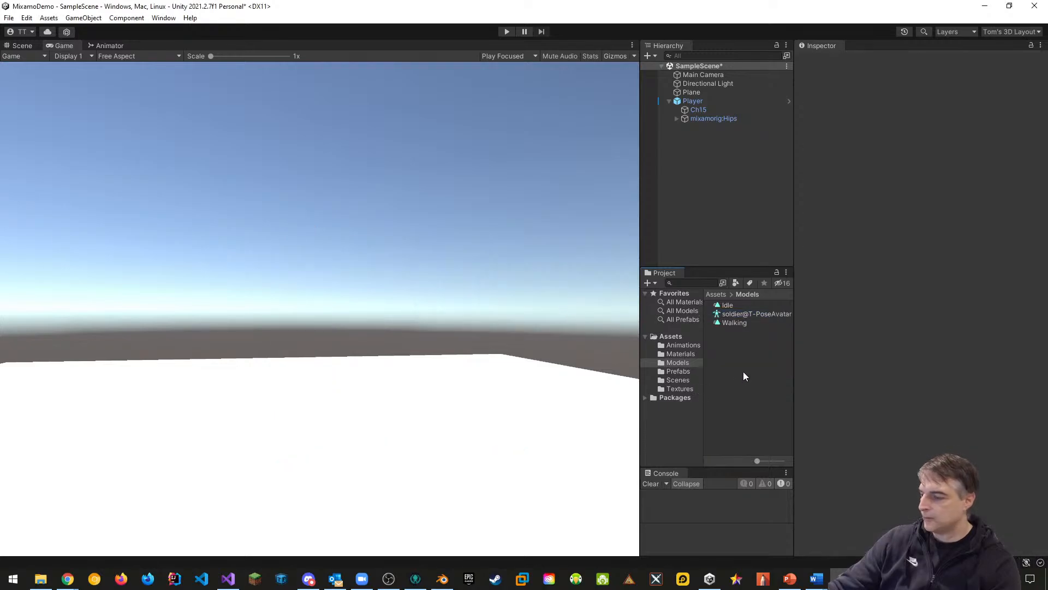
# Step: Delete the standalone soldier@T-PoseAvatar asset from the Models folder
pyautogui.click(740, 313)
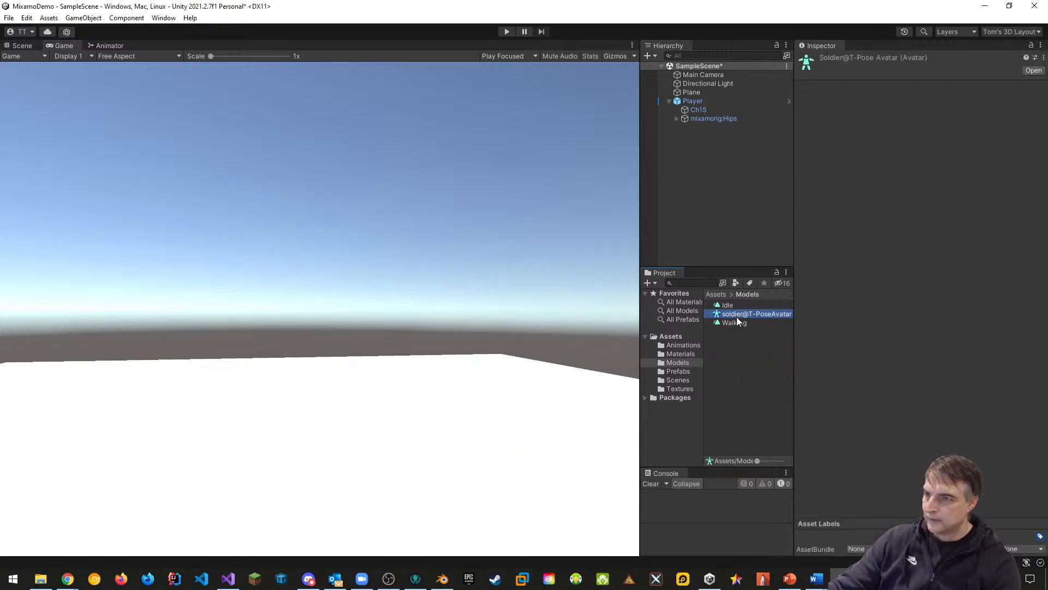
pyautogui.rightClick(737, 320)
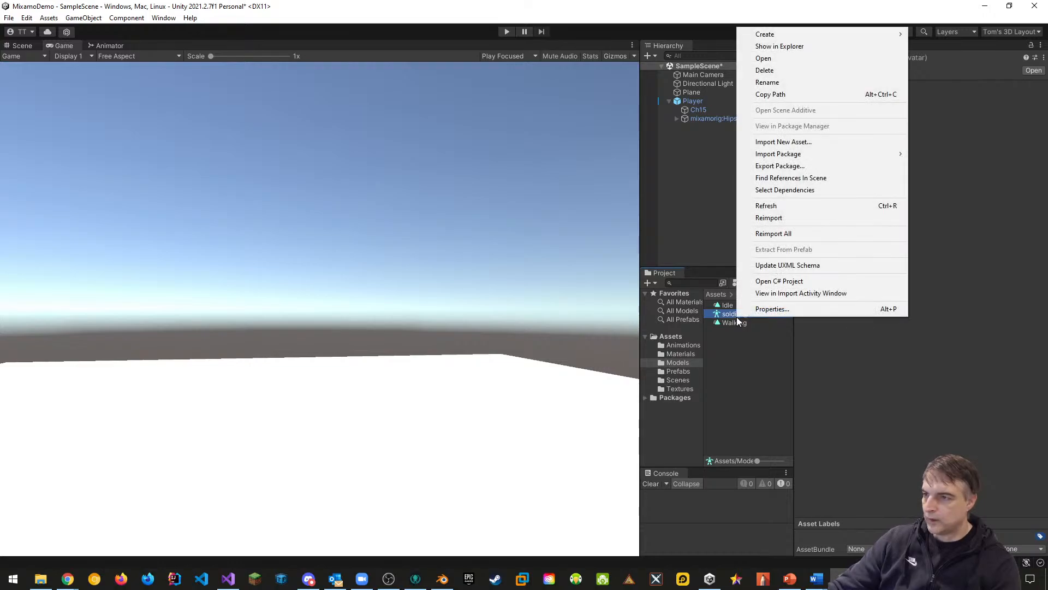
pyautogui.click(764, 70)
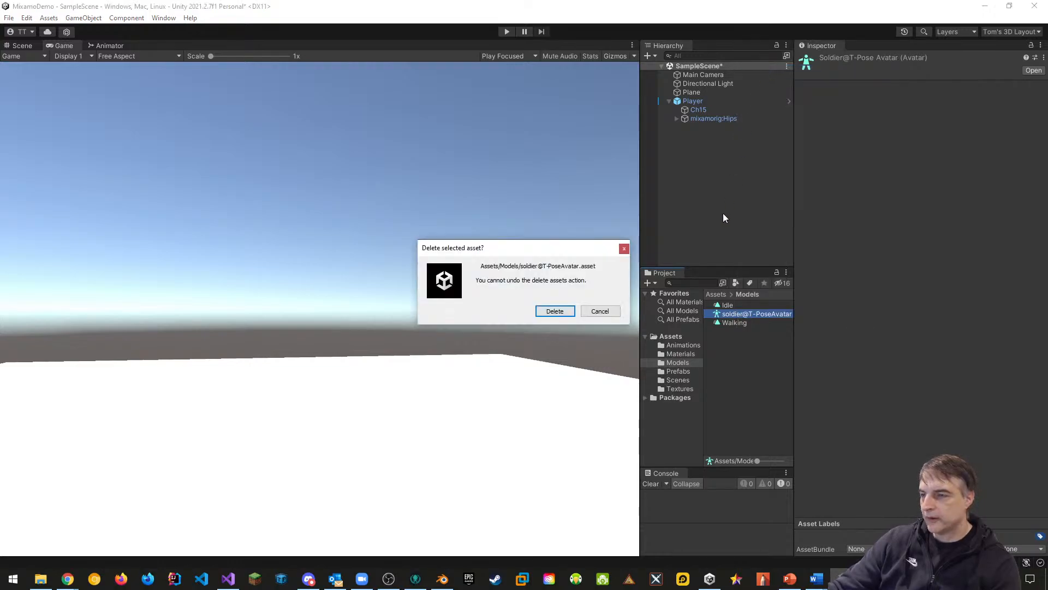
pyautogui.click(560, 311)
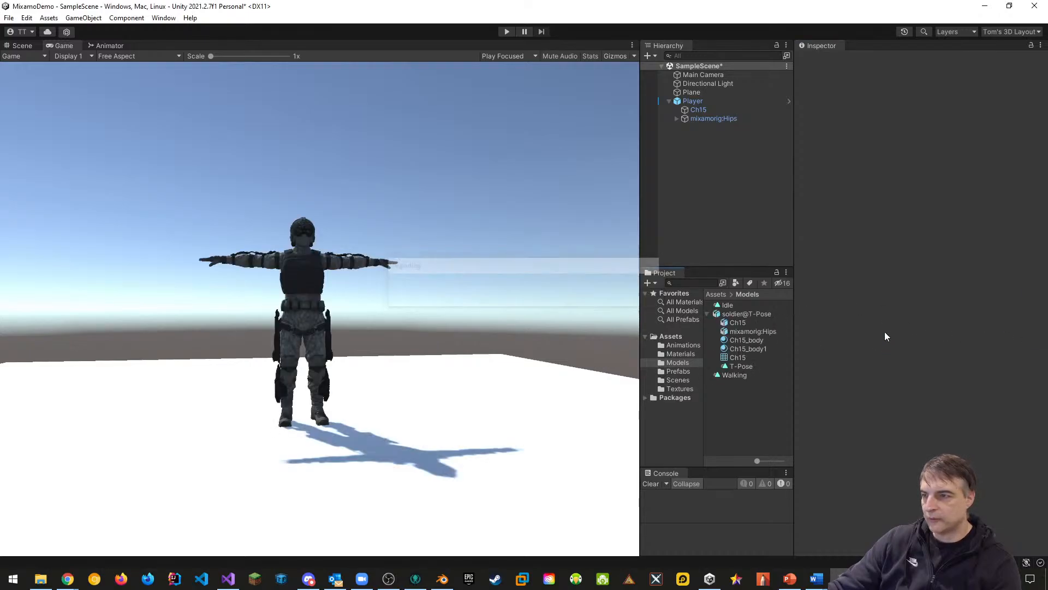
# Step: Set the rig of the re-imported soldier@T-Pose model to the Humanoid animation type and apply it
pyautogui.click(744, 315)
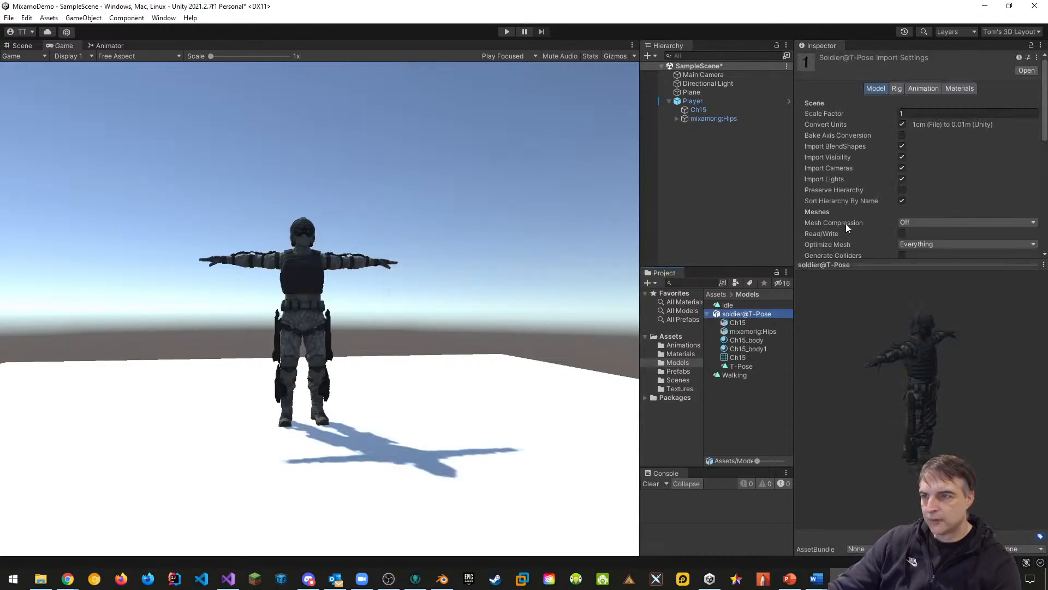
pyautogui.click(897, 89)
pyautogui.click(929, 104)
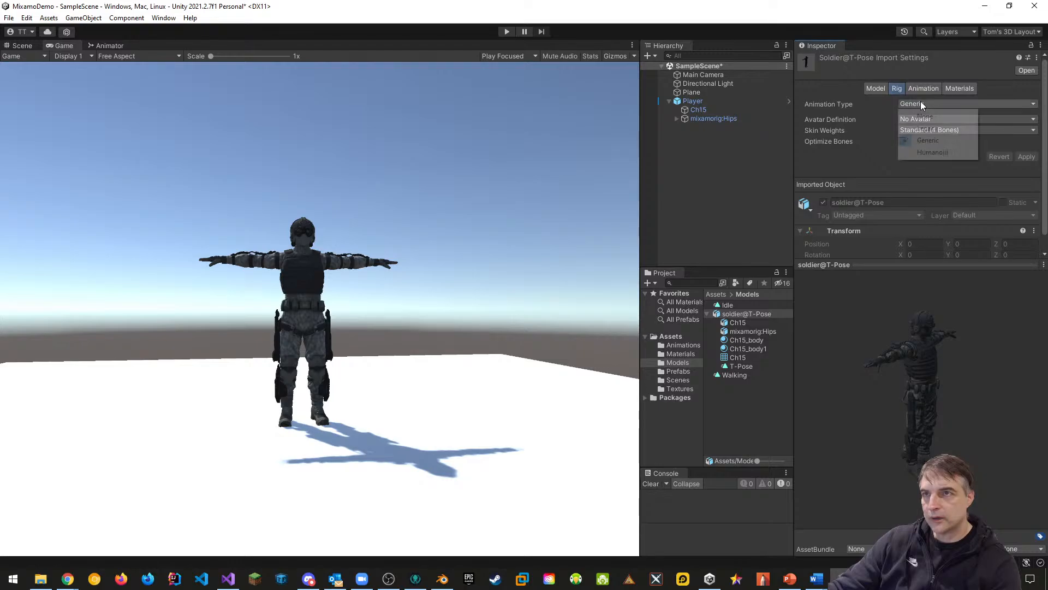
pyautogui.click(933, 152)
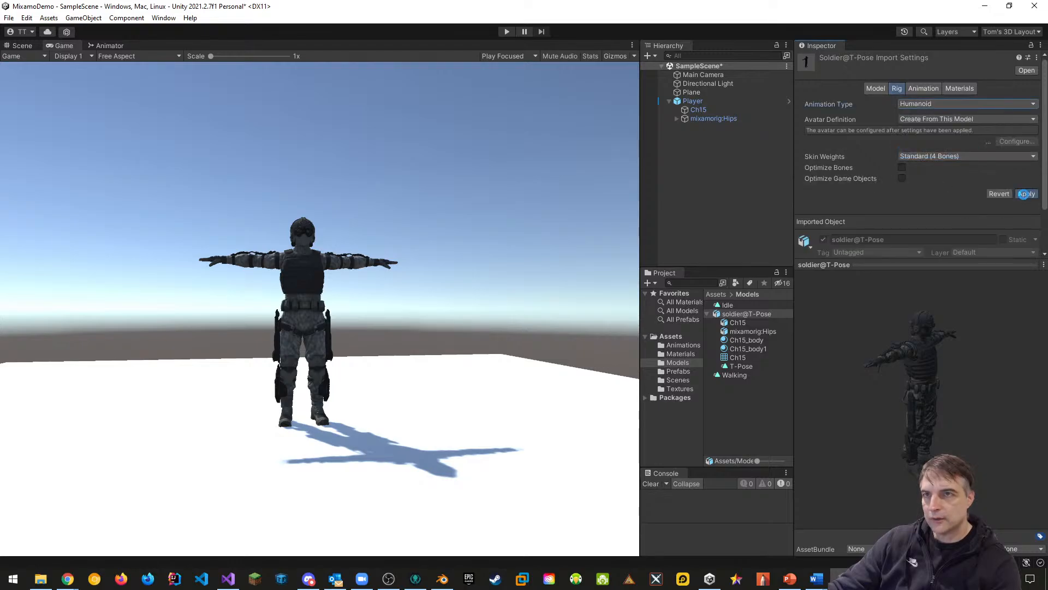
pyautogui.click(1025, 194)
# Step: Check the soldier@T-Pose animation and model import settings, and assign its soldier@T-PoseAvatar as the Avatar of the Player's Animator
pyautogui.click(940, 88)
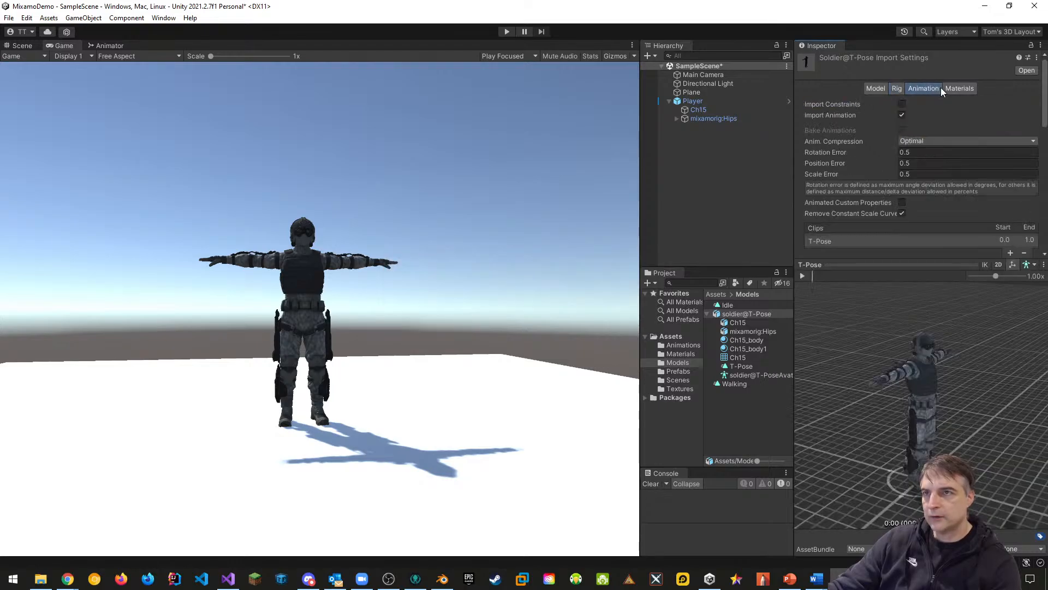
pyautogui.scroll(-5, 933, 196)
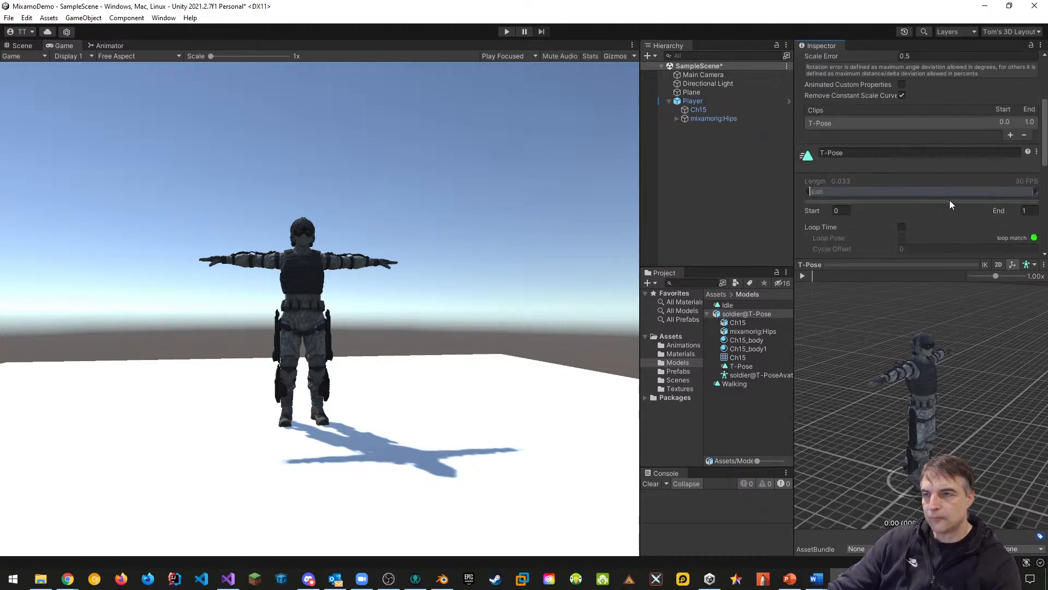
pyautogui.scroll(5, 949, 200)
pyautogui.click(868, 89)
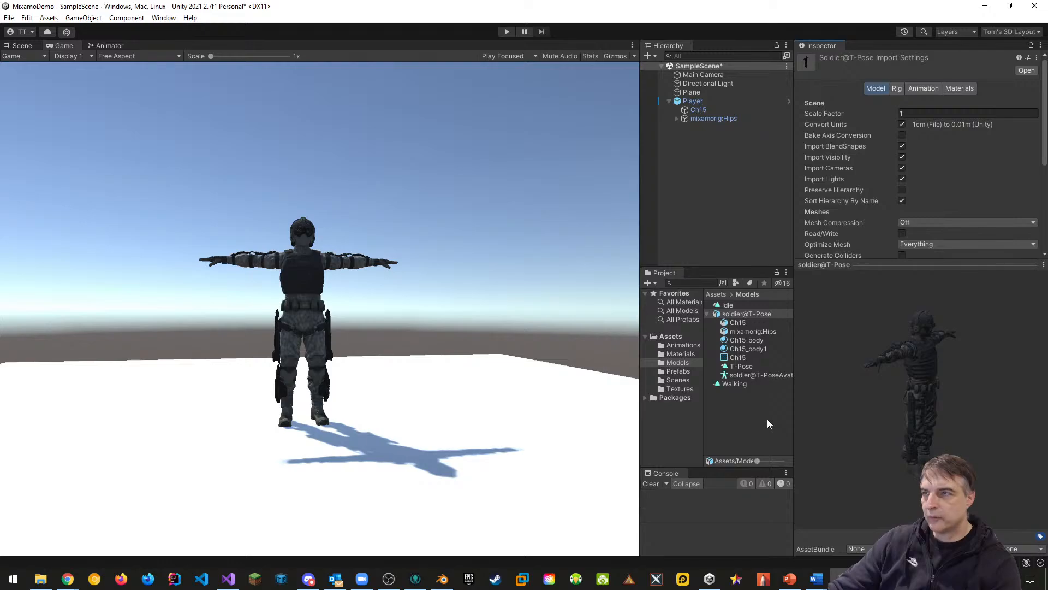
pyautogui.click(698, 102)
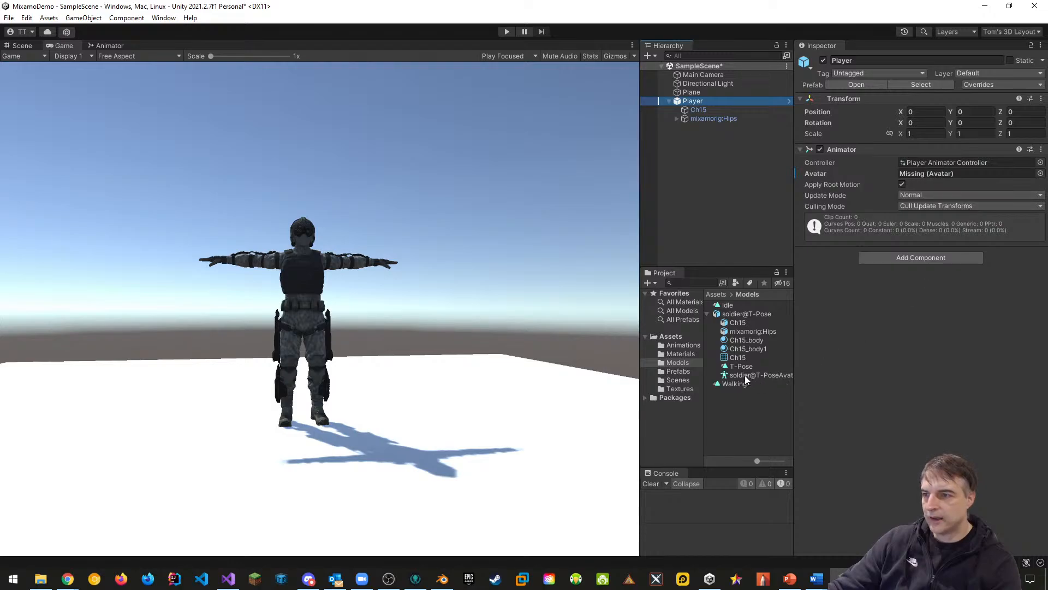
pyautogui.moveTo(755, 375); pyautogui.dragTo(956, 174)
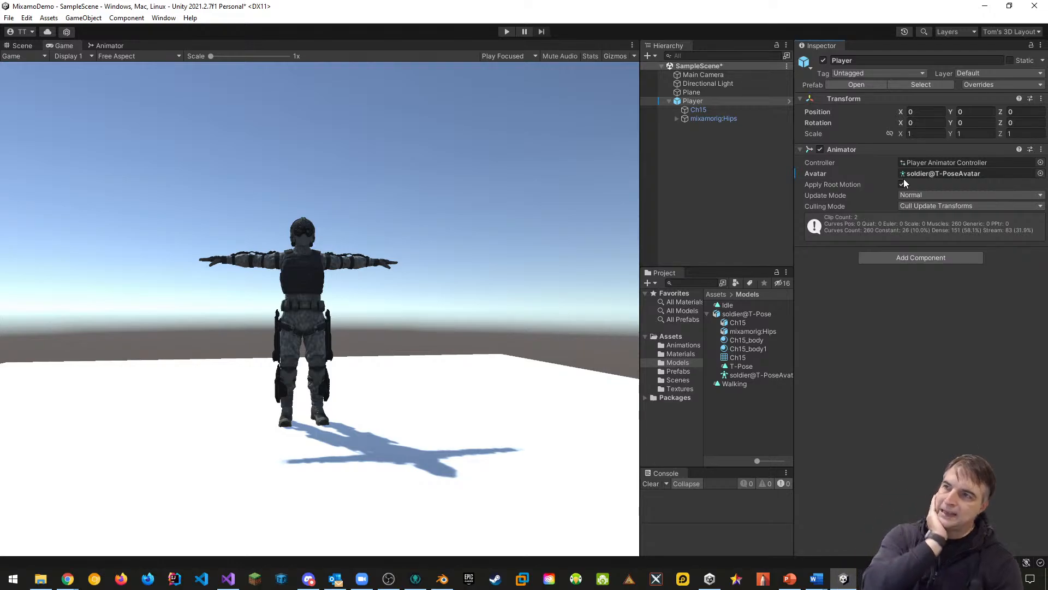
# Step: Expand the Player's bones from mixamorig:Hips through the left leg and examine the Skinned Mesh Renderer of Ch15
pyautogui.click(697, 120)
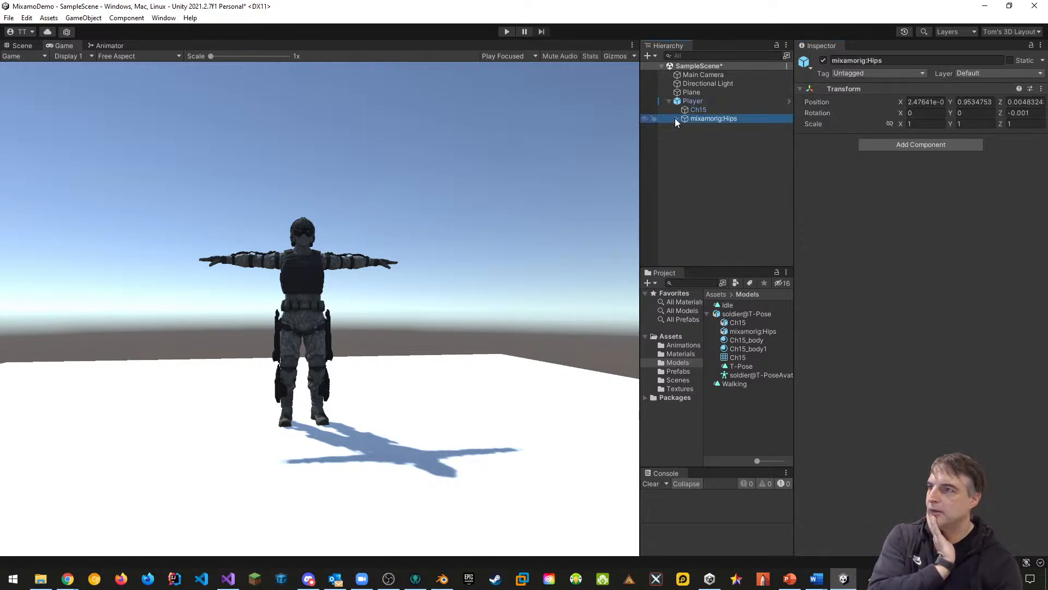
pyautogui.click(675, 119)
pyautogui.click(718, 128)
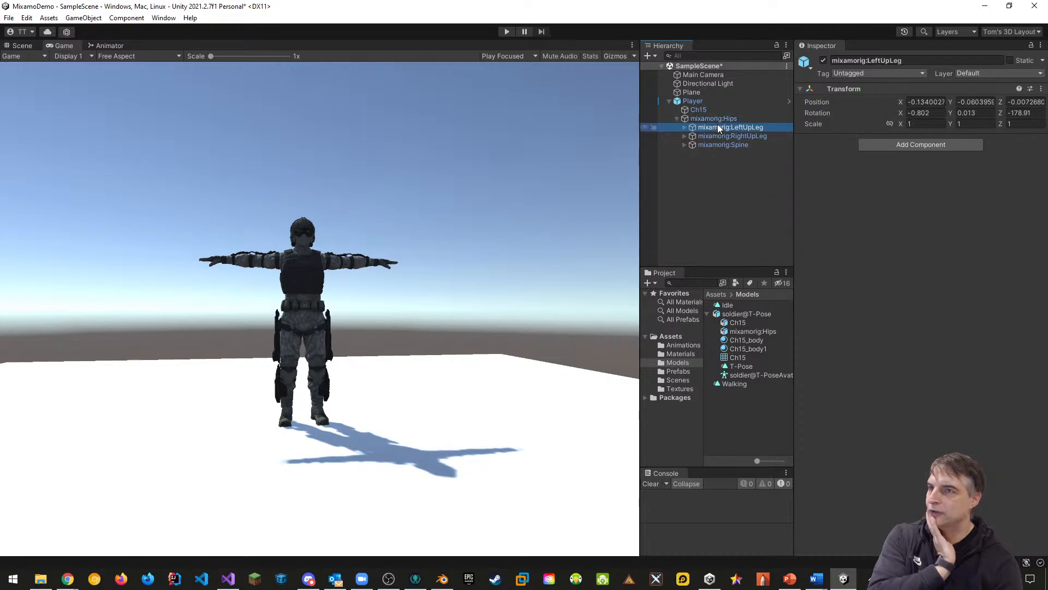
pyautogui.click(685, 127)
pyautogui.click(709, 136)
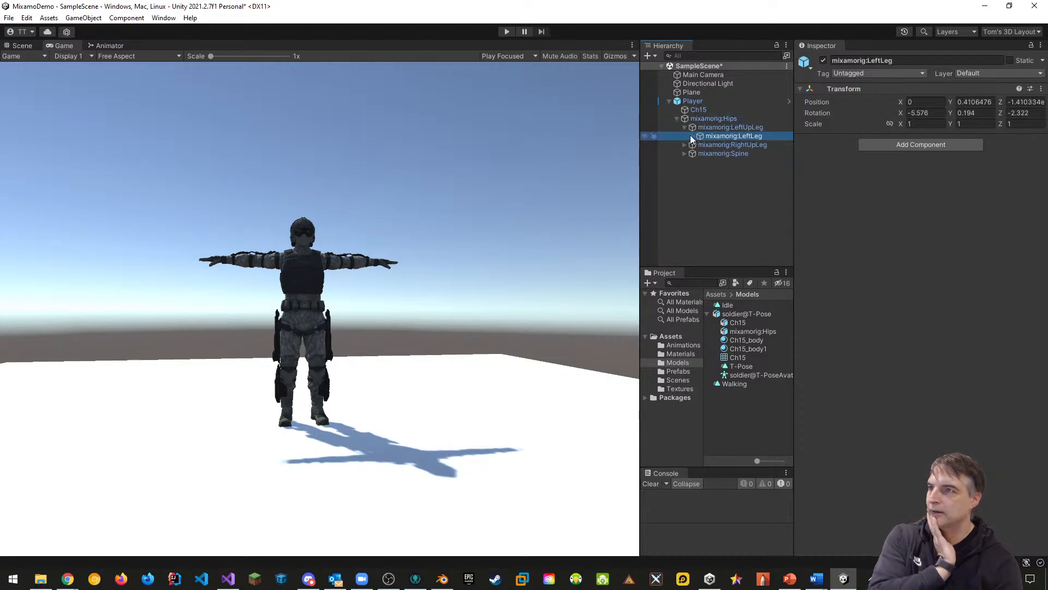
pyautogui.click(692, 136)
pyautogui.click(701, 119)
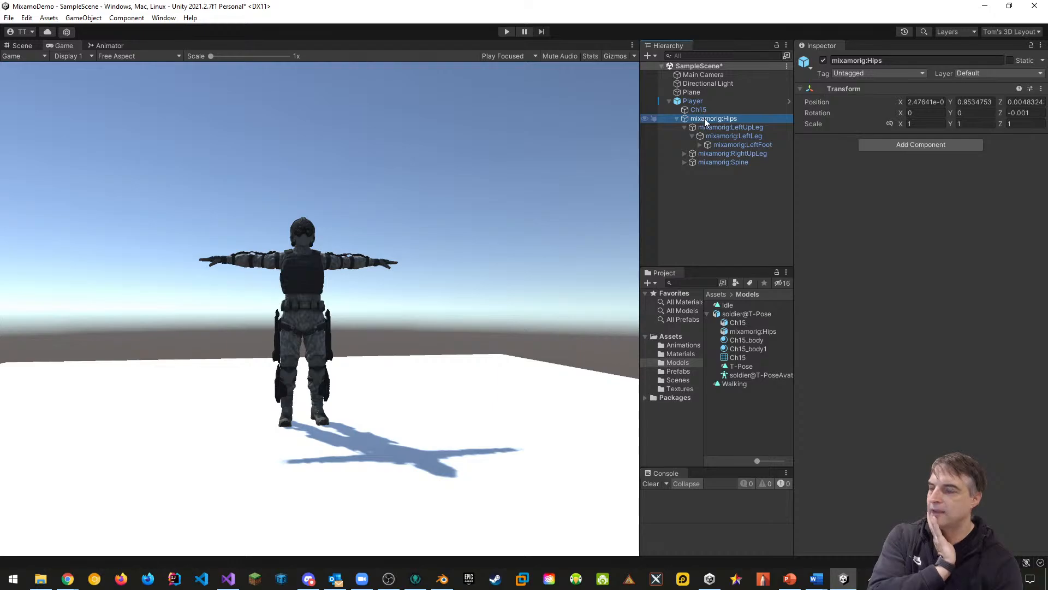
pyautogui.click(700, 110)
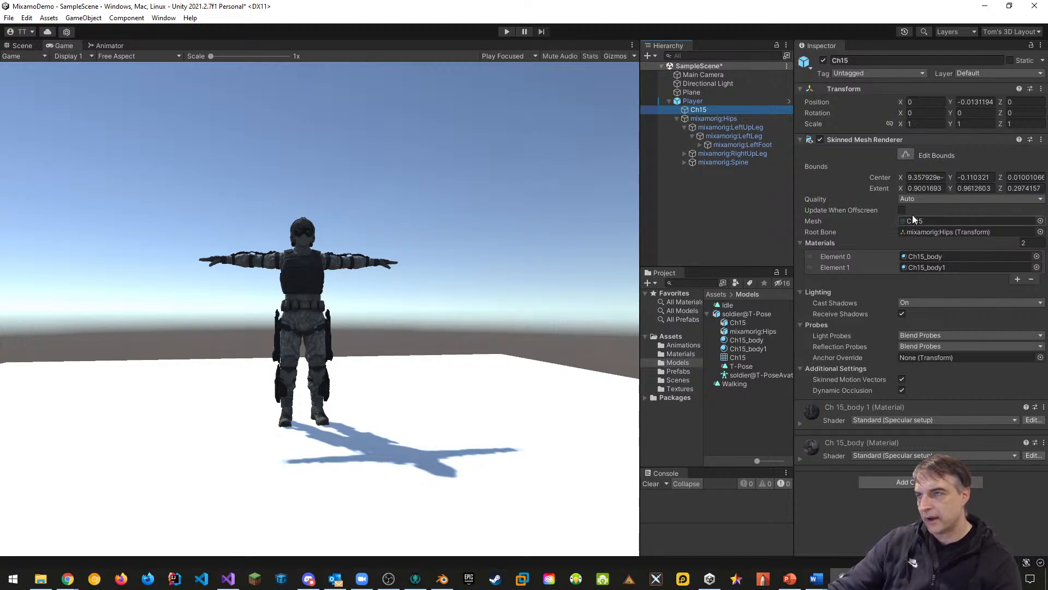
pyautogui.click(651, 483)
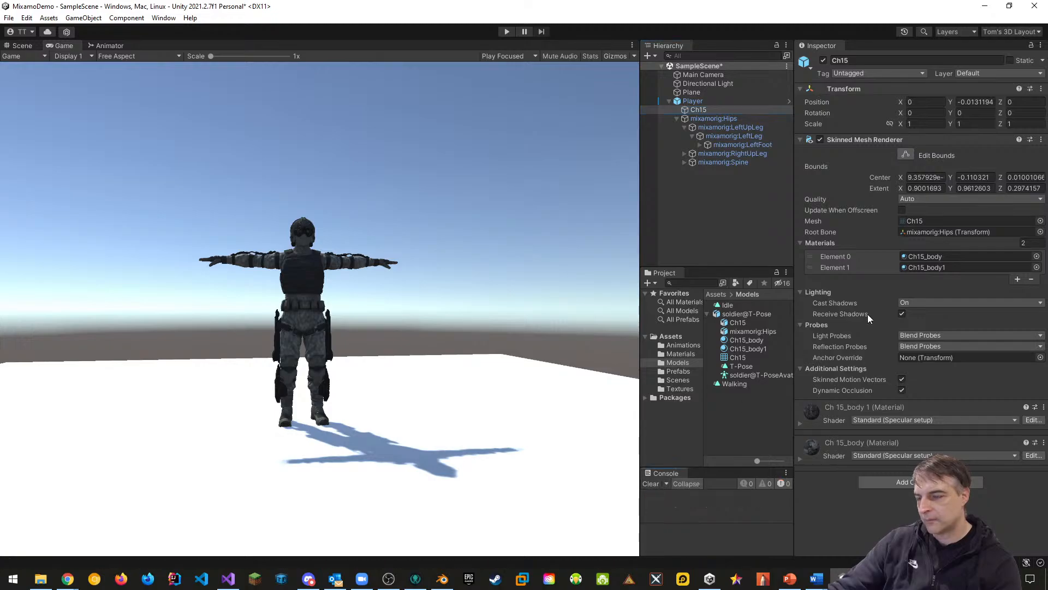
# Step: Open the configuration of soldier@T-PoseAvatar, review its humanoid bone mapping, and return to the scene
pyautogui.click(745, 375)
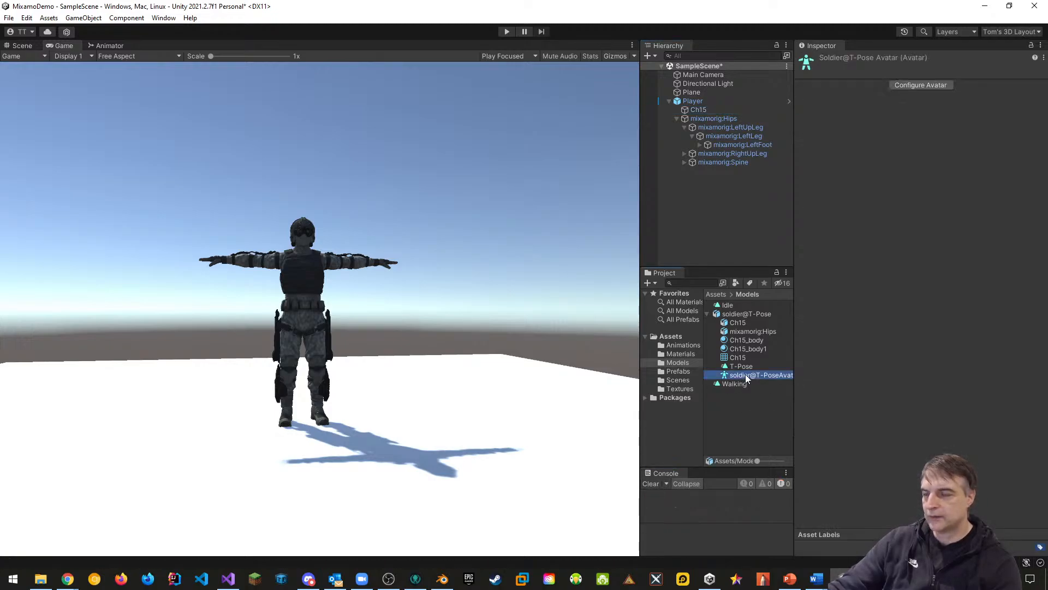
pyautogui.click(920, 86)
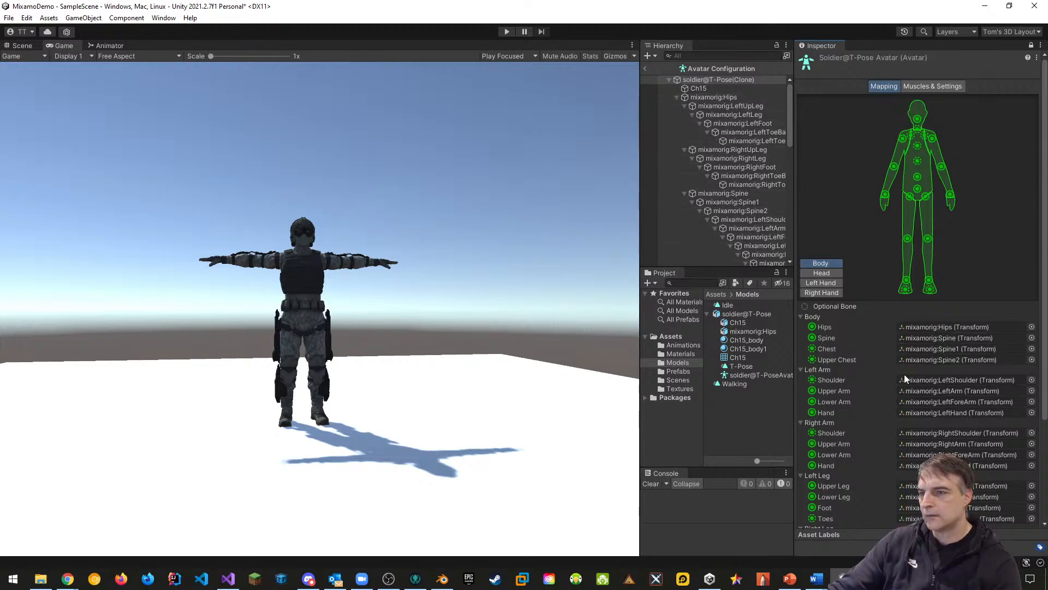
pyautogui.click(743, 374)
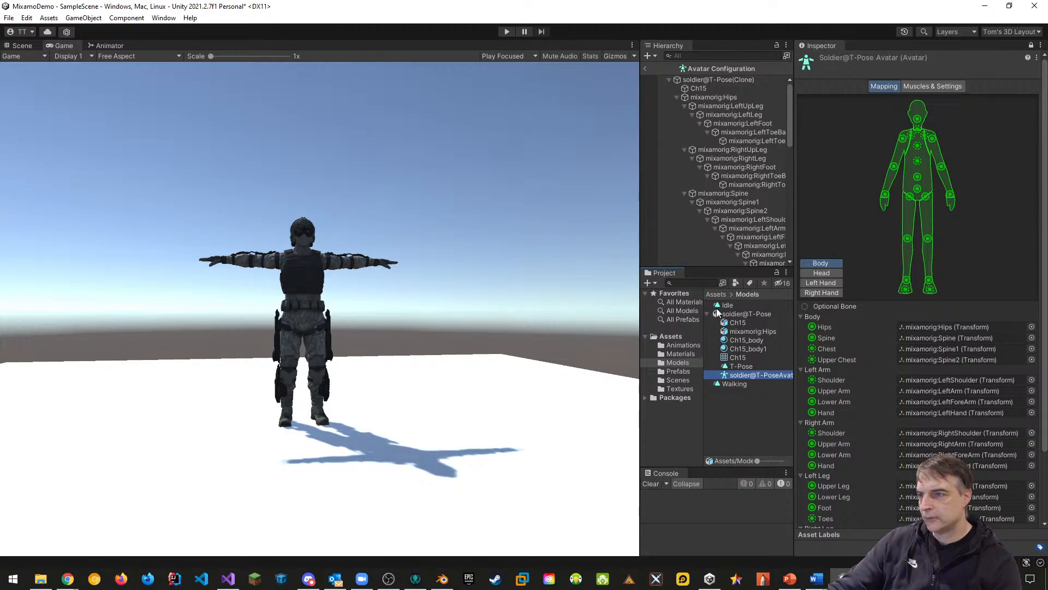
pyautogui.click(645, 68)
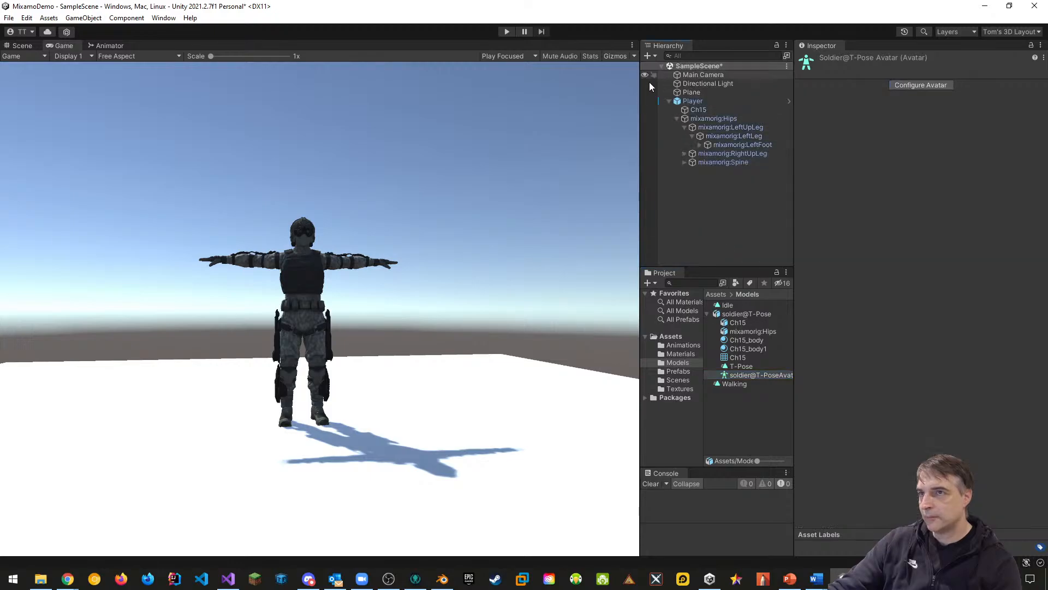
# Step: Duplicate soldier@T-PoseAvatar as a standalone asset in Models and assign the copy as the Avatar of the Player's Animator
pyautogui.click(737, 407)
pyautogui.click(739, 374)
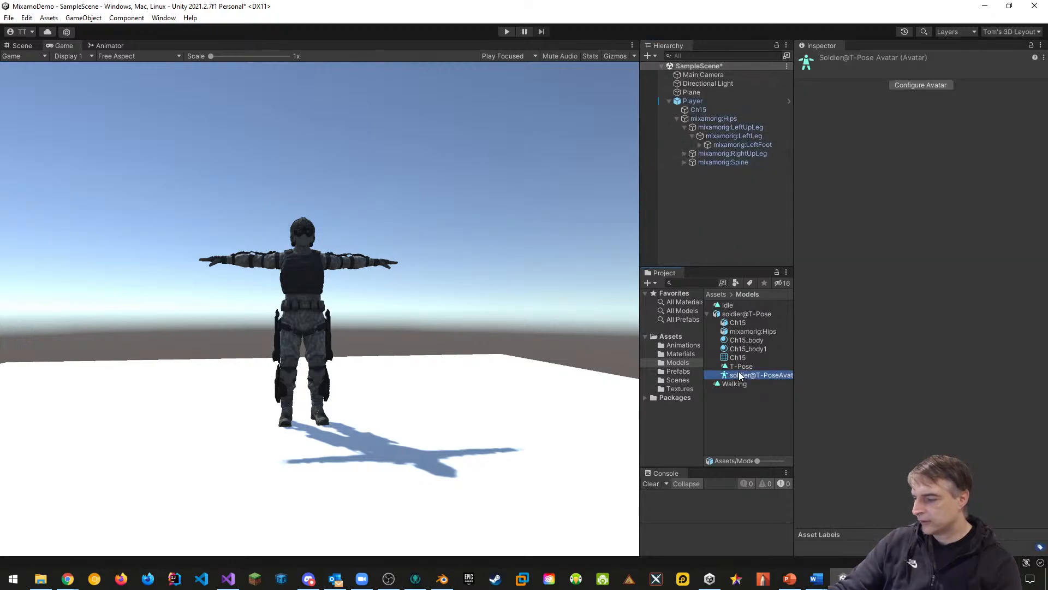
pyautogui.hotkey('ctrl', 'd')
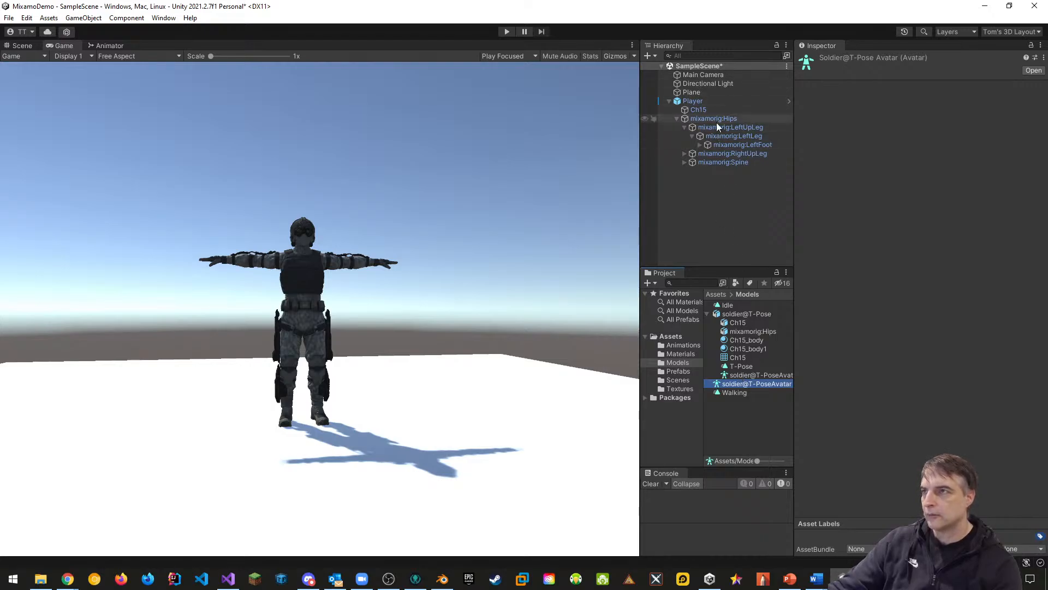
pyautogui.click(695, 102)
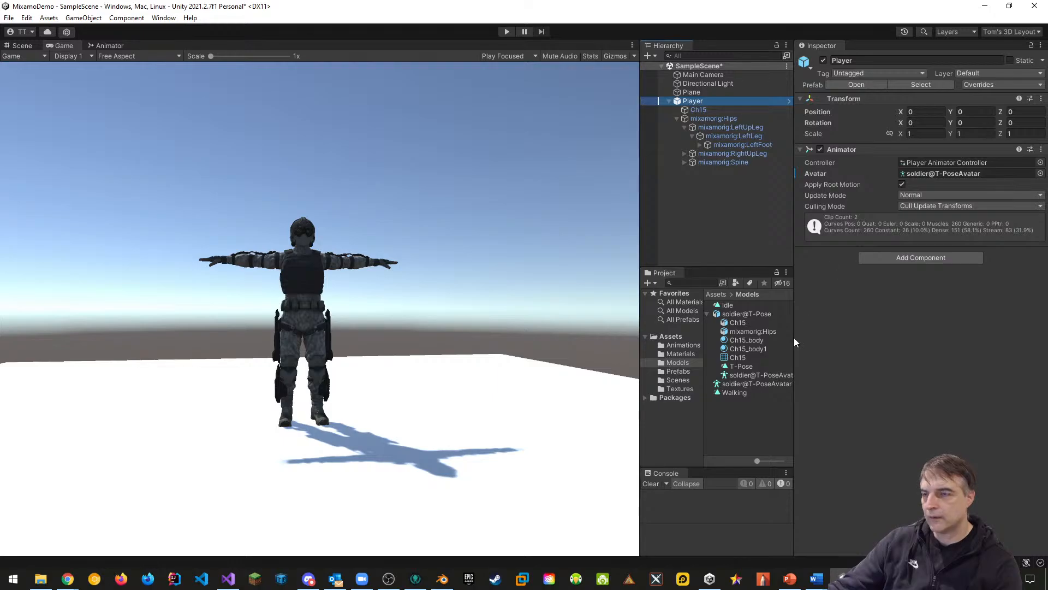
pyautogui.moveTo(735, 383); pyautogui.dragTo(911, 174)
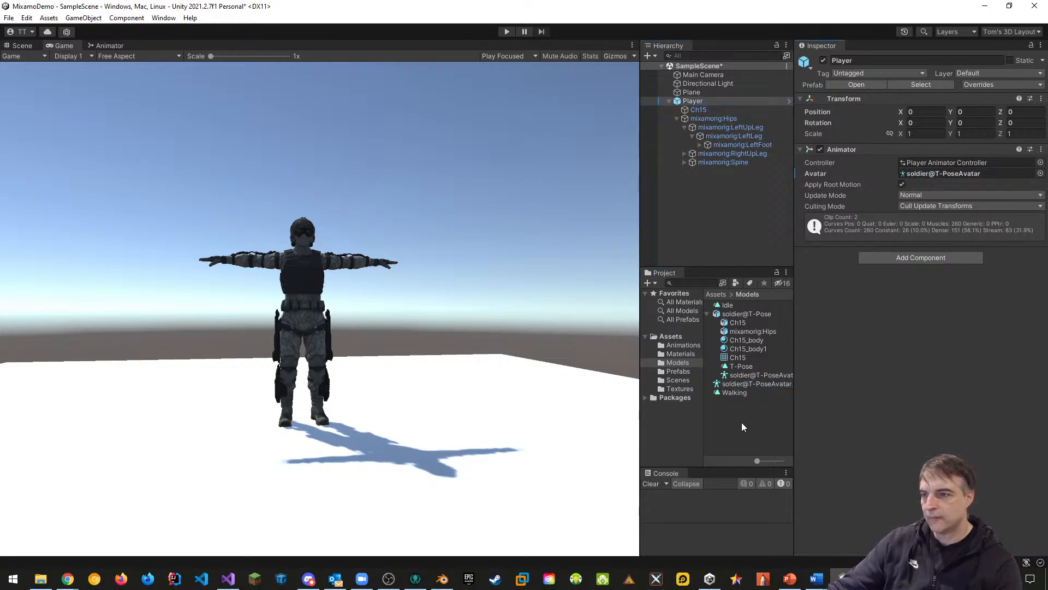
# Step: Duplicate the Ch15 mesh out of the soldier@T-Pose model and rename the copy Soldier
pyautogui.click(739, 358)
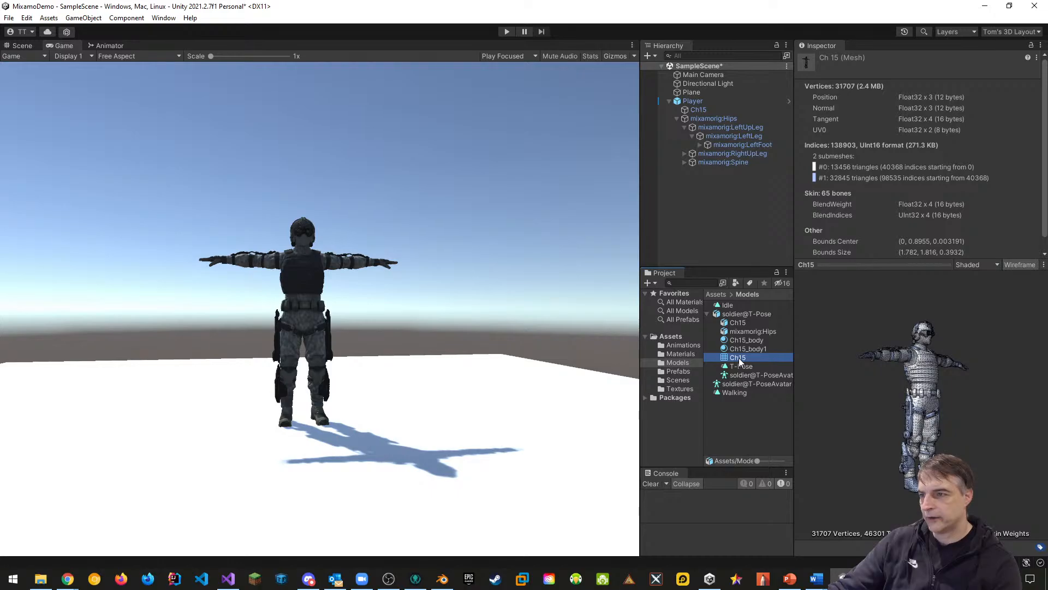
pyautogui.hotkey('ctrl', 'd')
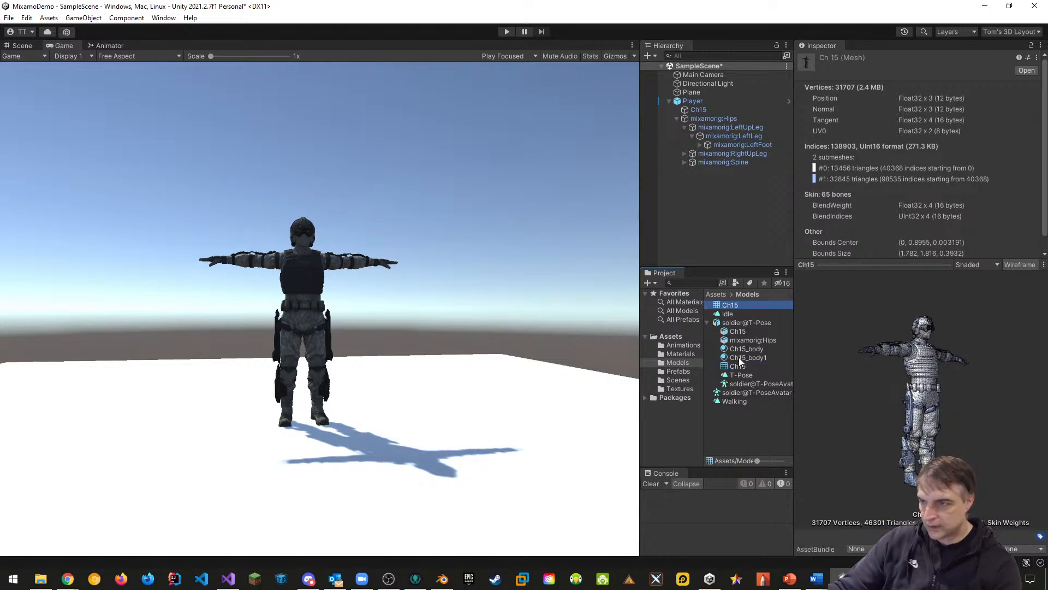
pyautogui.click(704, 102)
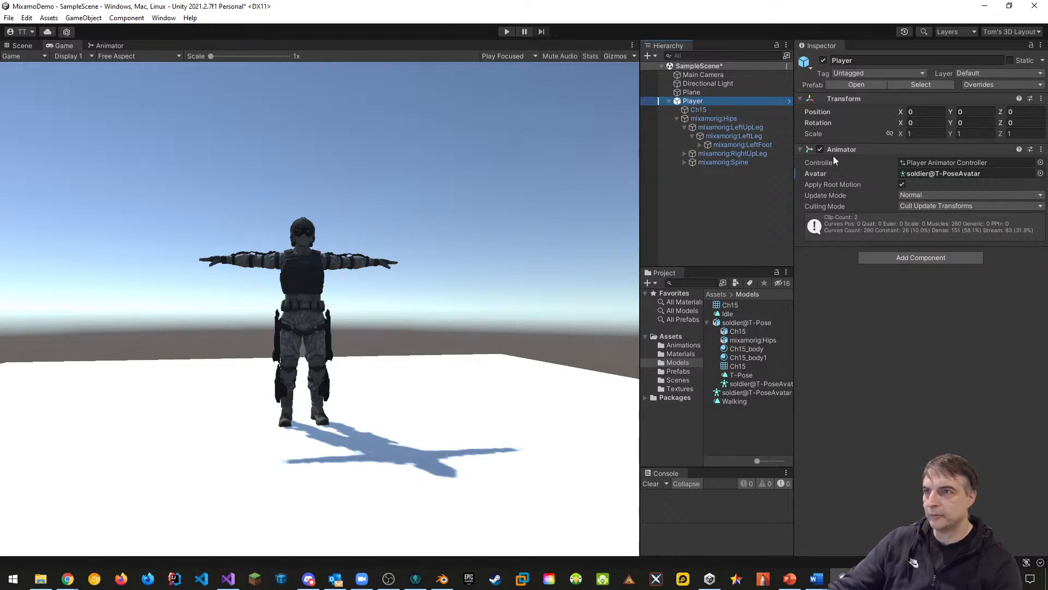
pyautogui.click(708, 109)
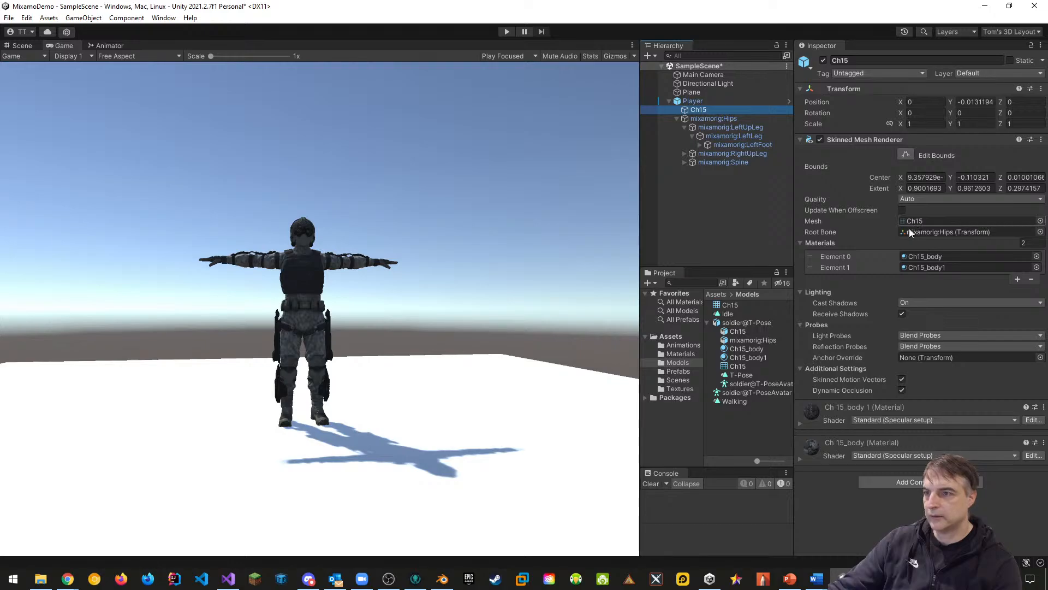
pyautogui.click(731, 305)
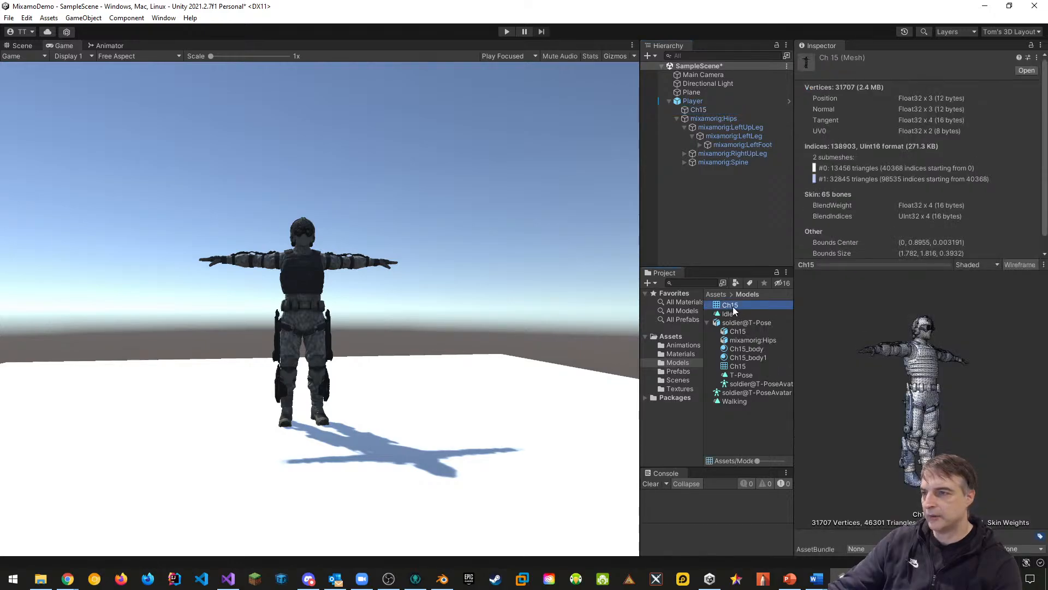
pyautogui.press('F2')
pyautogui.write('Soldi')
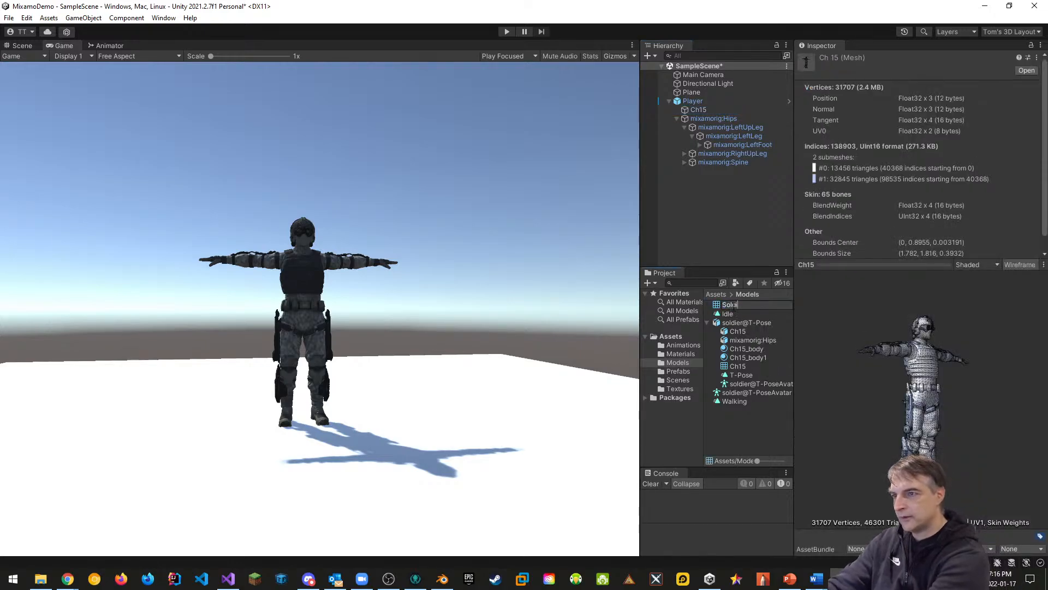
pyautogui.write('er')
pyautogui.press('Return')
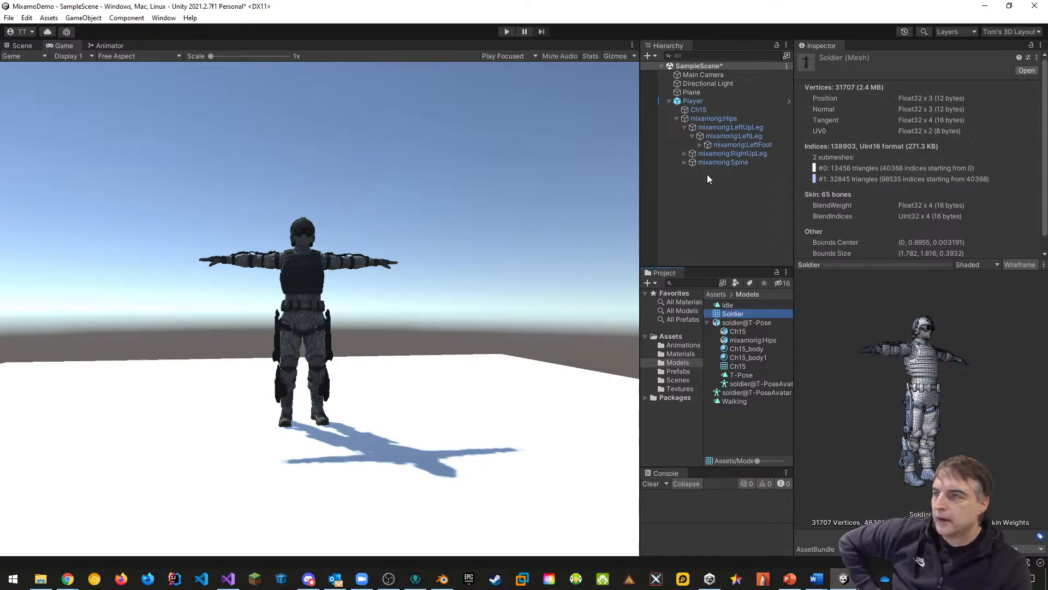
# Step: Assign the Soldier mesh to the Skinned Mesh Renderer of the Player's Ch15 object and check its root bone
pyautogui.click(703, 109)
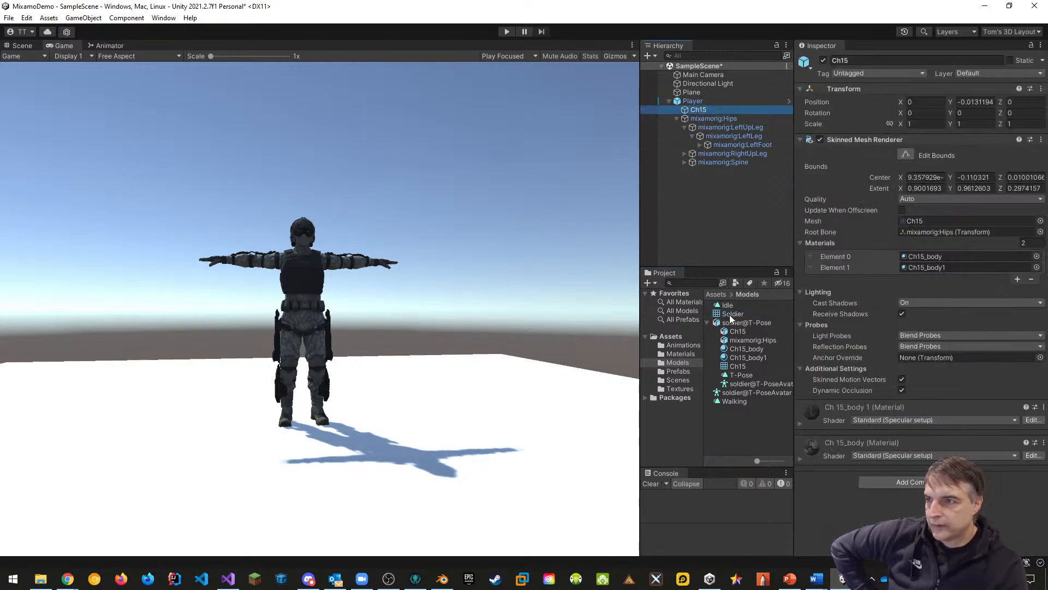
pyautogui.moveTo(729, 314); pyautogui.dragTo(925, 222)
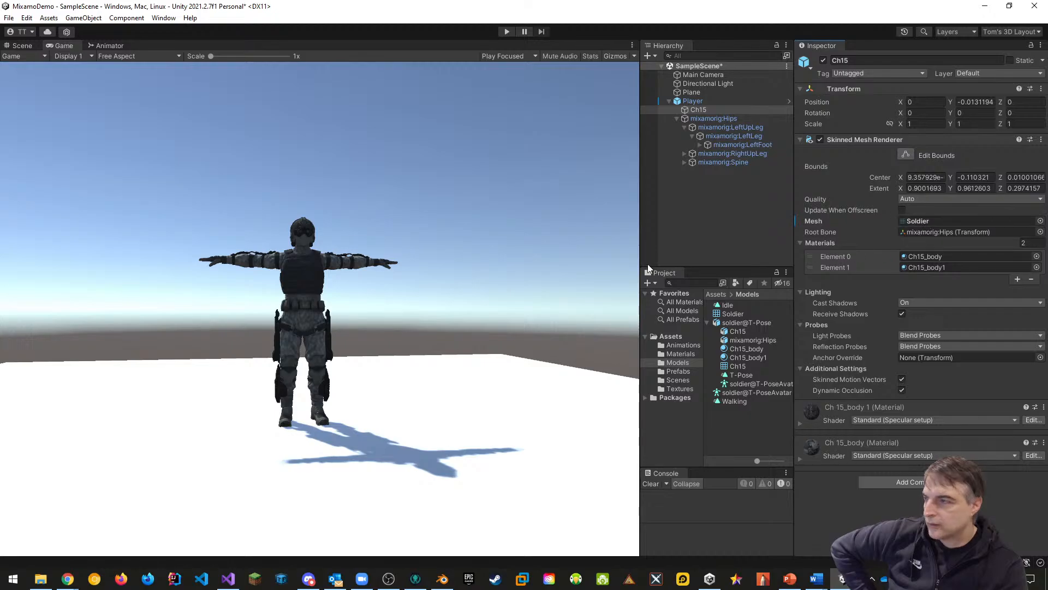
pyautogui.click(943, 230)
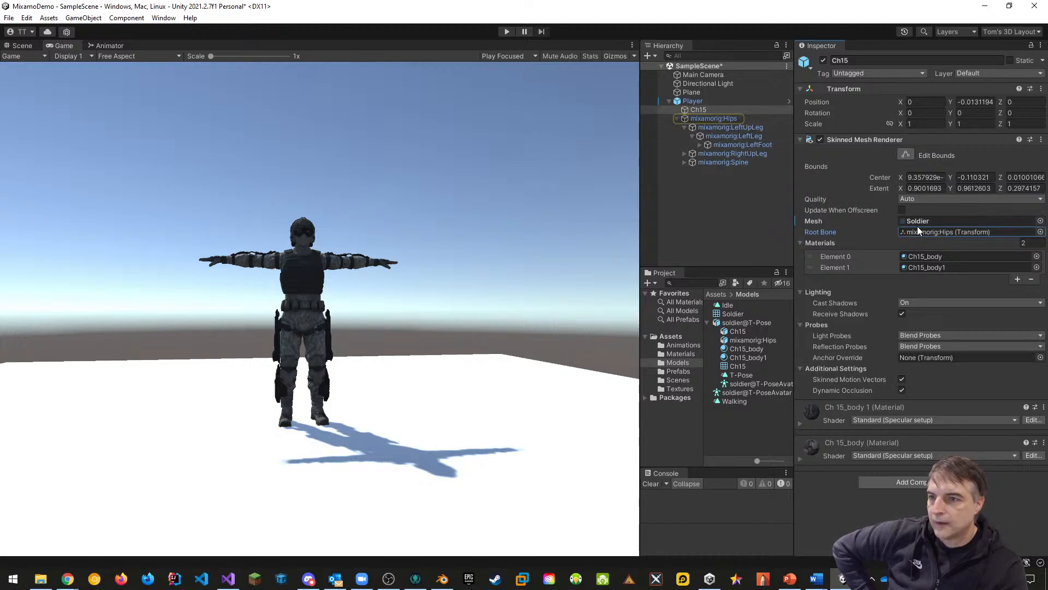
# Step: Delete the soldier@T-Pose model from the Models folder and play-test the scene briefly
pyautogui.rightClick(736, 323)
pyautogui.click(770, 78)
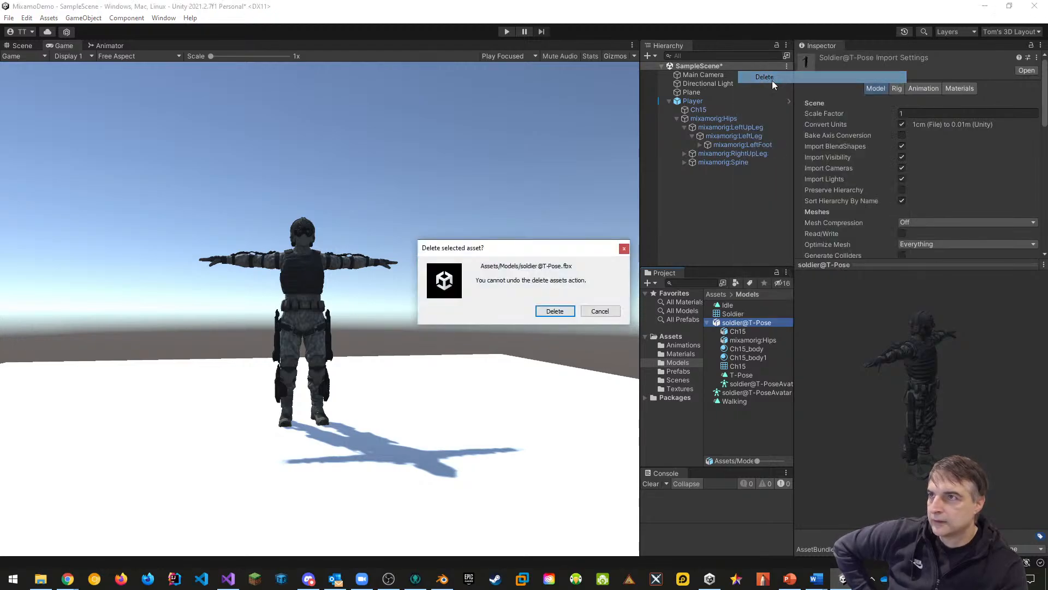
pyautogui.click(567, 314)
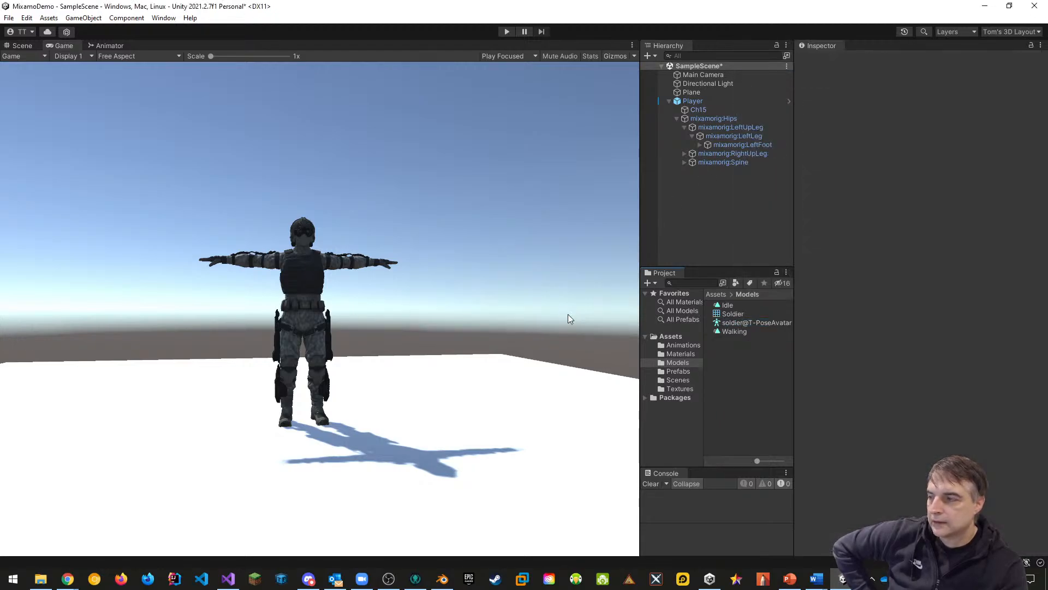
pyautogui.click(512, 32)
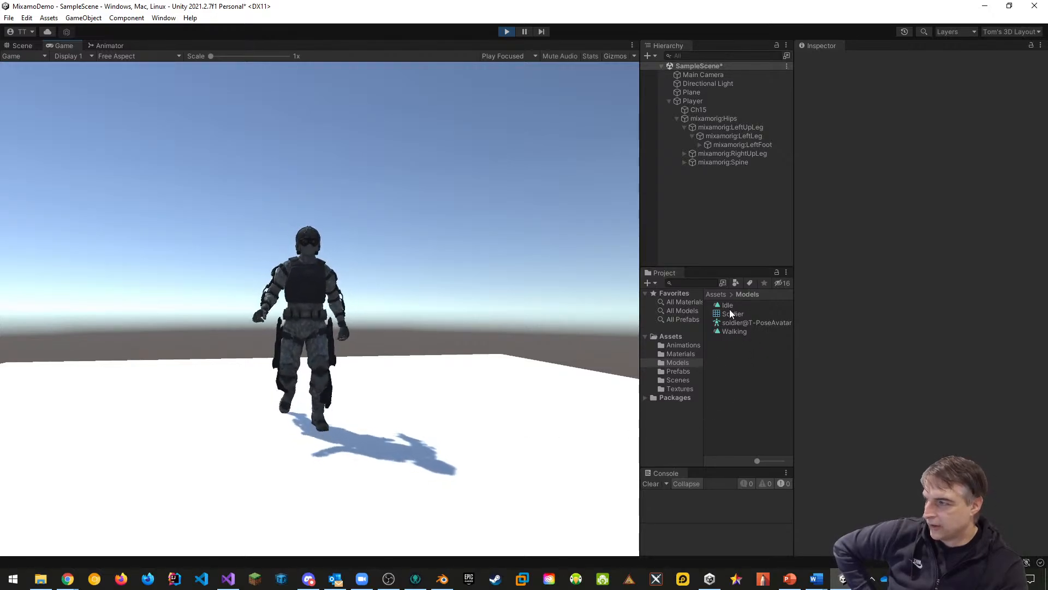
pyautogui.click(507, 32)
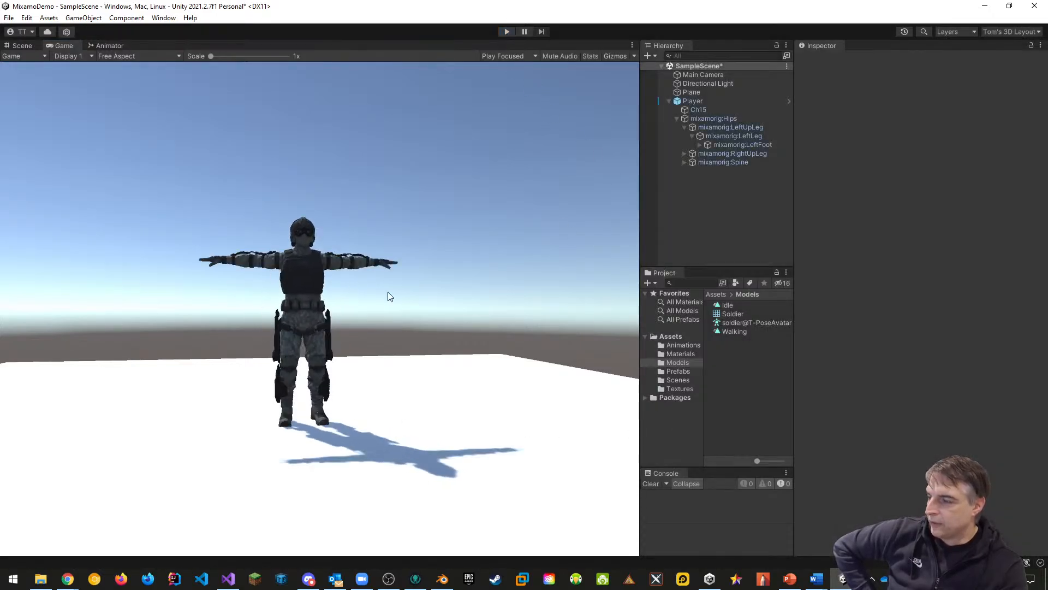
# Step: Set the Ch15_1001_Diffuse texture's default max size to 256, enable crunch compression, and apply the import settings
pyautogui.click(679, 388)
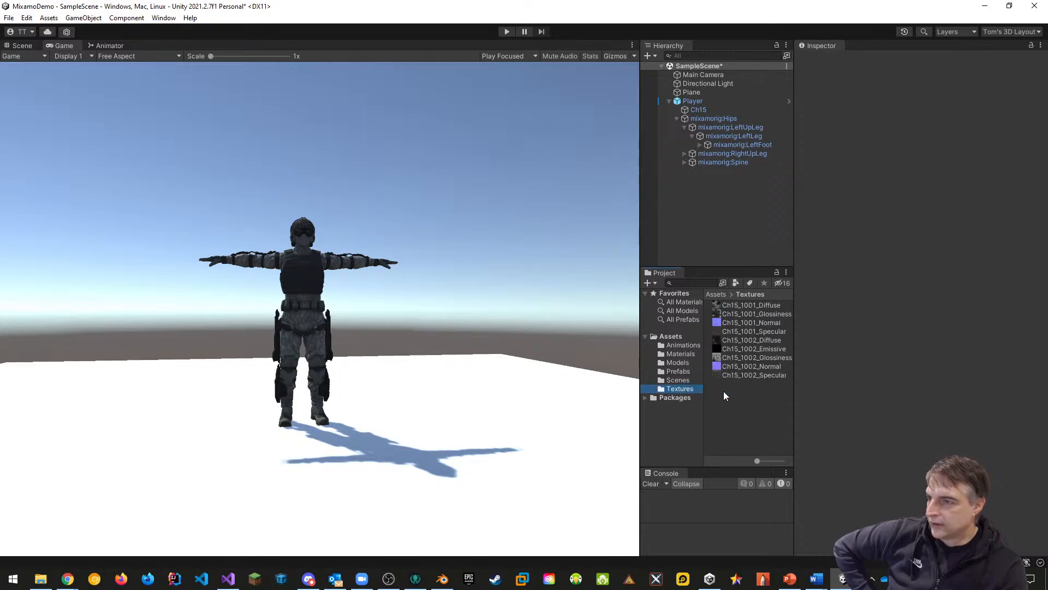
pyautogui.click(748, 304)
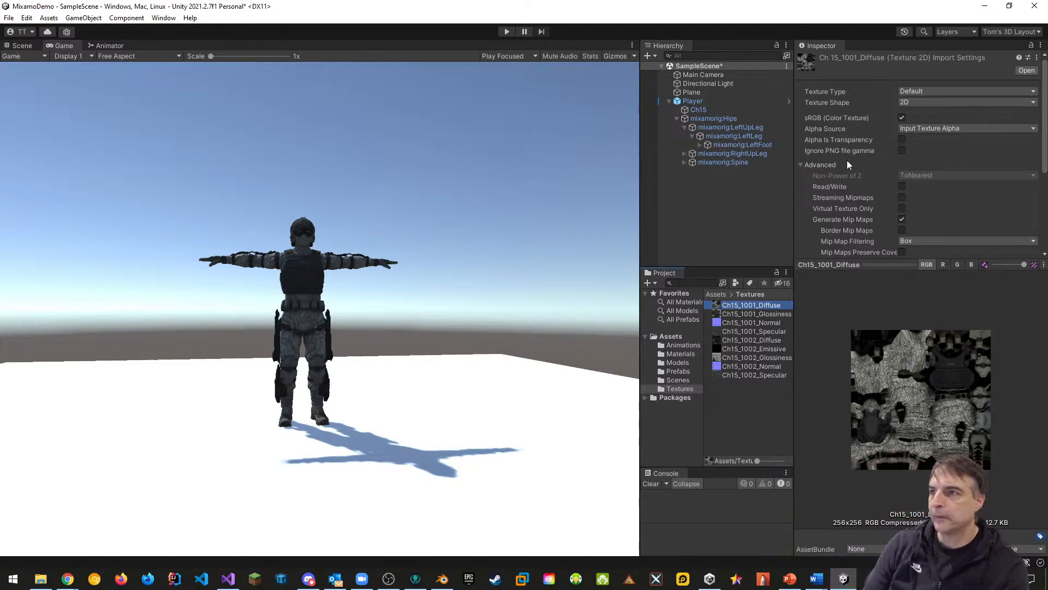
pyautogui.scroll(-5, 849, 163)
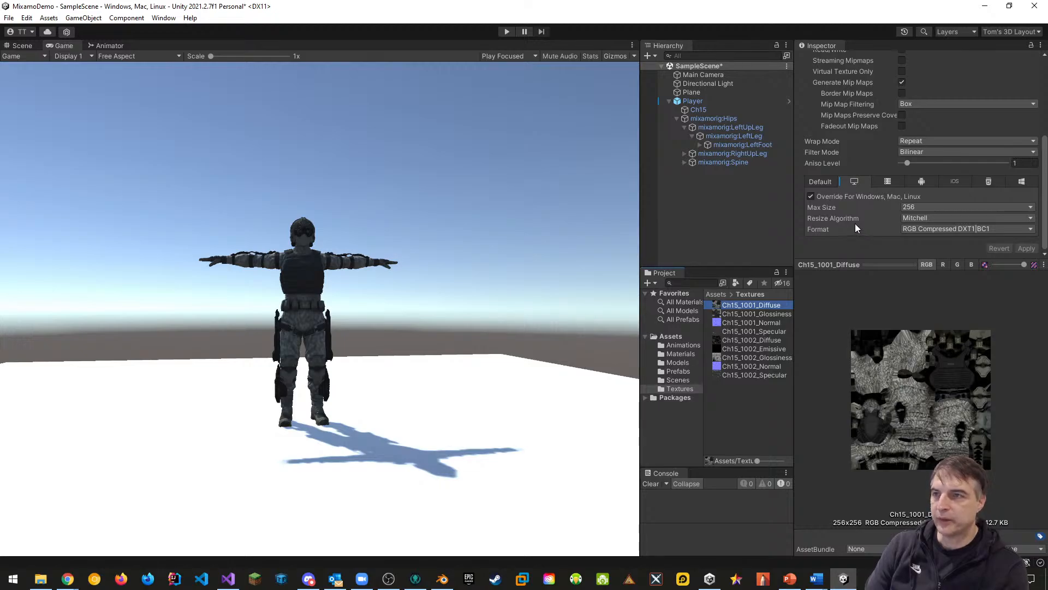
pyautogui.click(824, 181)
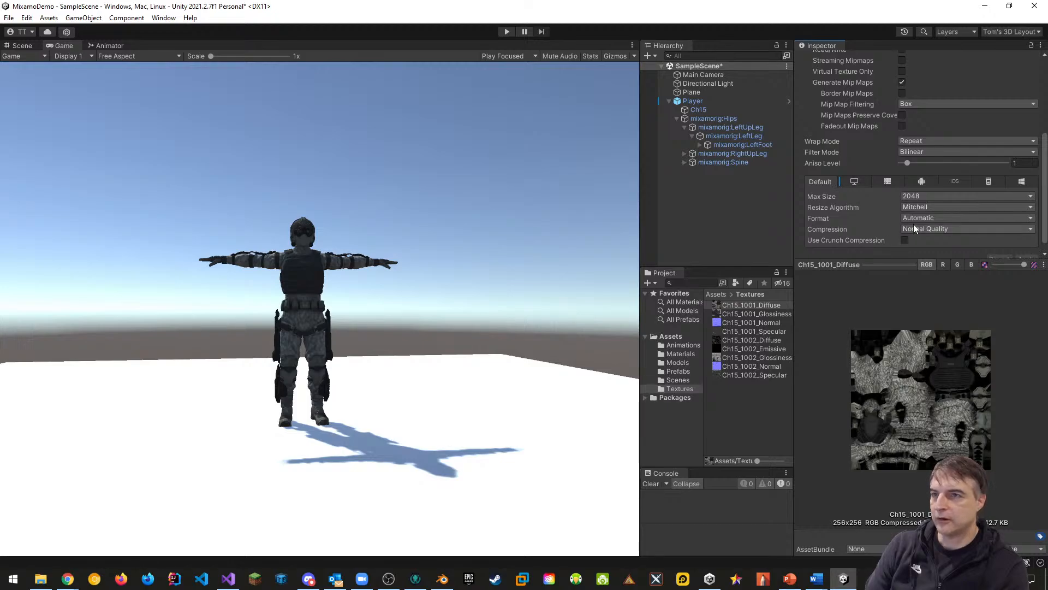
pyautogui.click(927, 196)
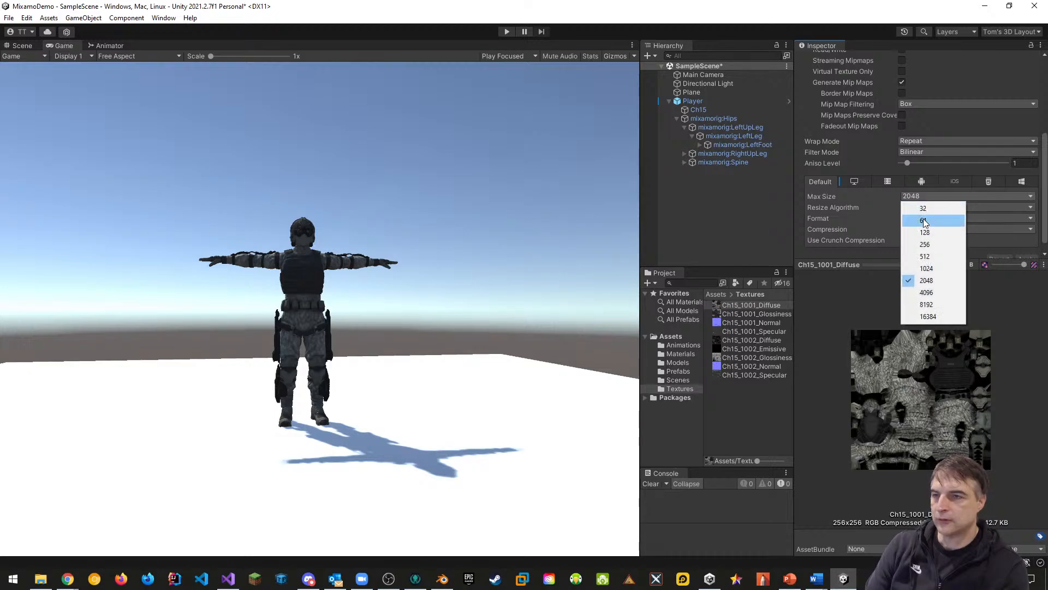
pyautogui.click(927, 245)
pyautogui.click(905, 241)
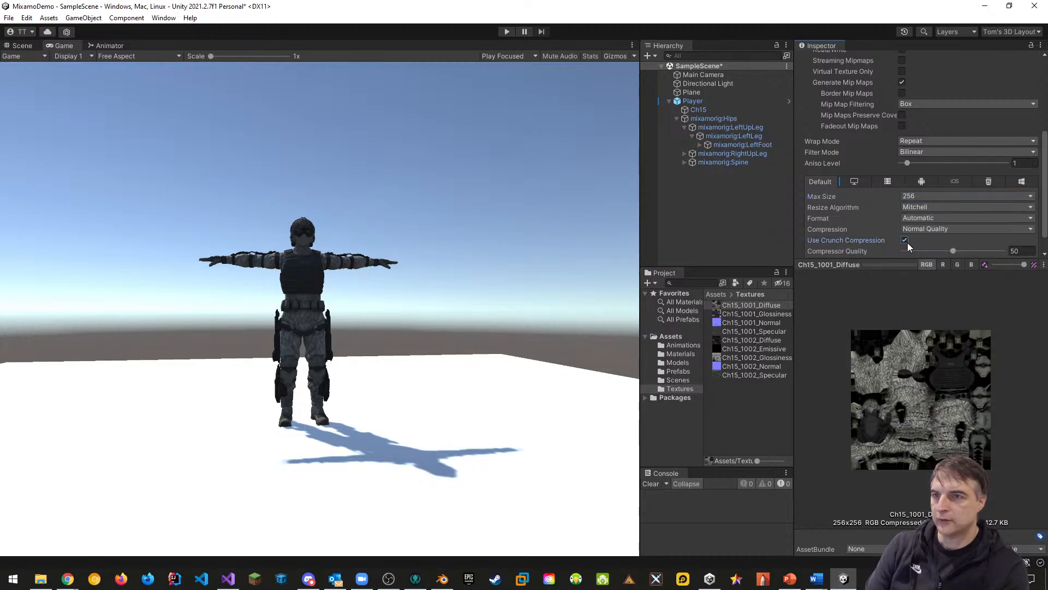
pyautogui.scroll(-1, 928, 240)
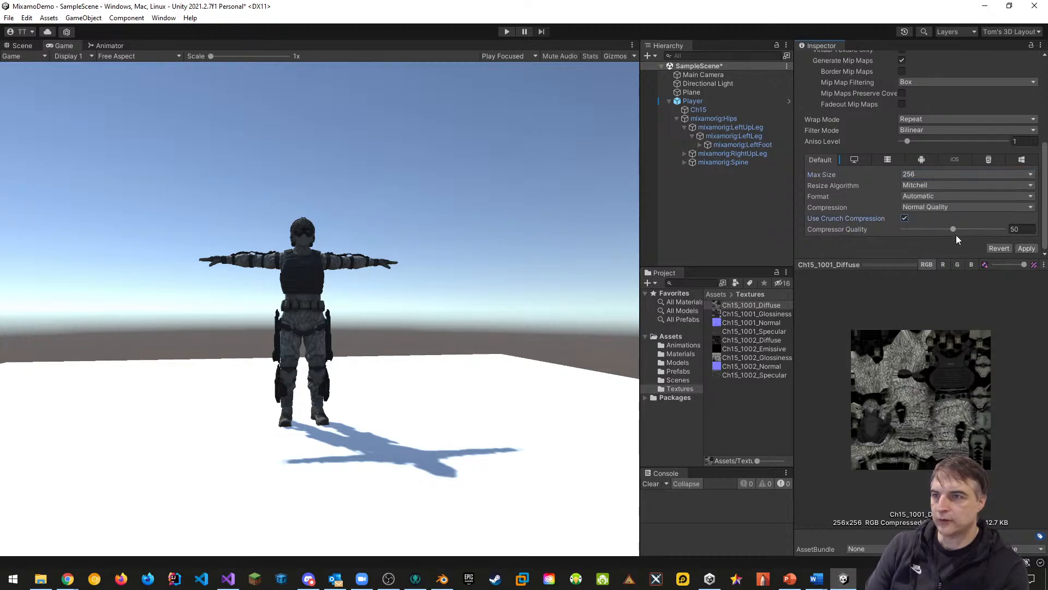
pyautogui.click(1029, 249)
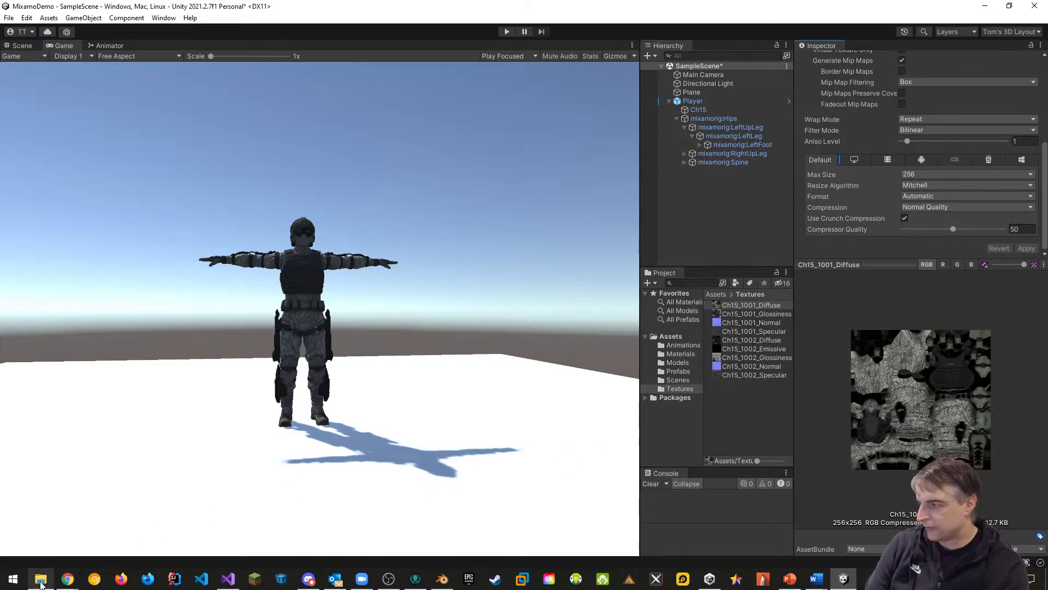
# Step: Reveal the Ch15_1001_Normal texture in File Explorer, examine the file sizes in the Textures folder, and return to Unity
pyautogui.moveTo(41, 584)
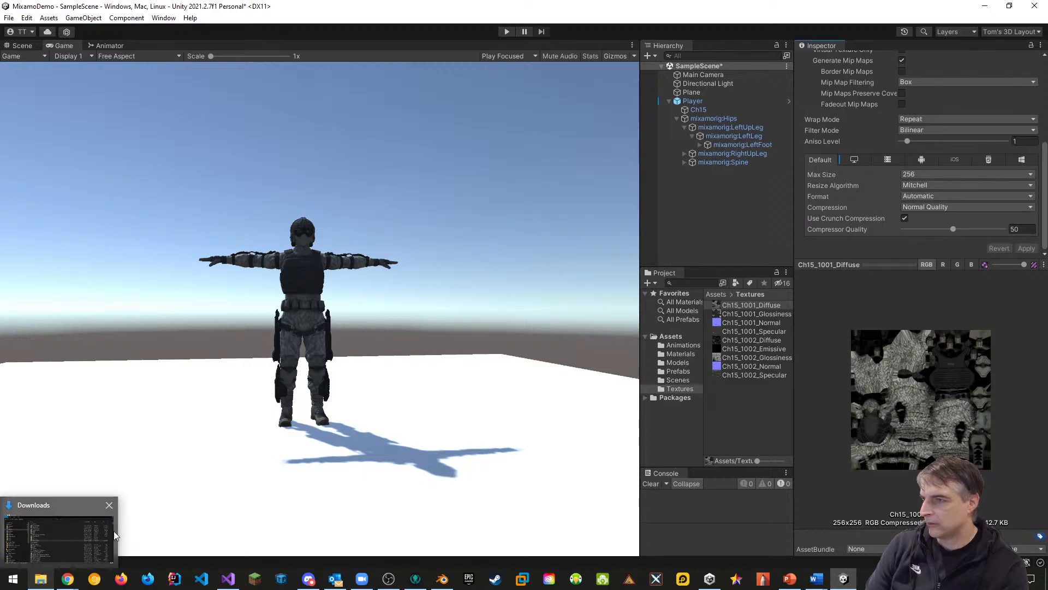
pyautogui.rightClick(743, 325)
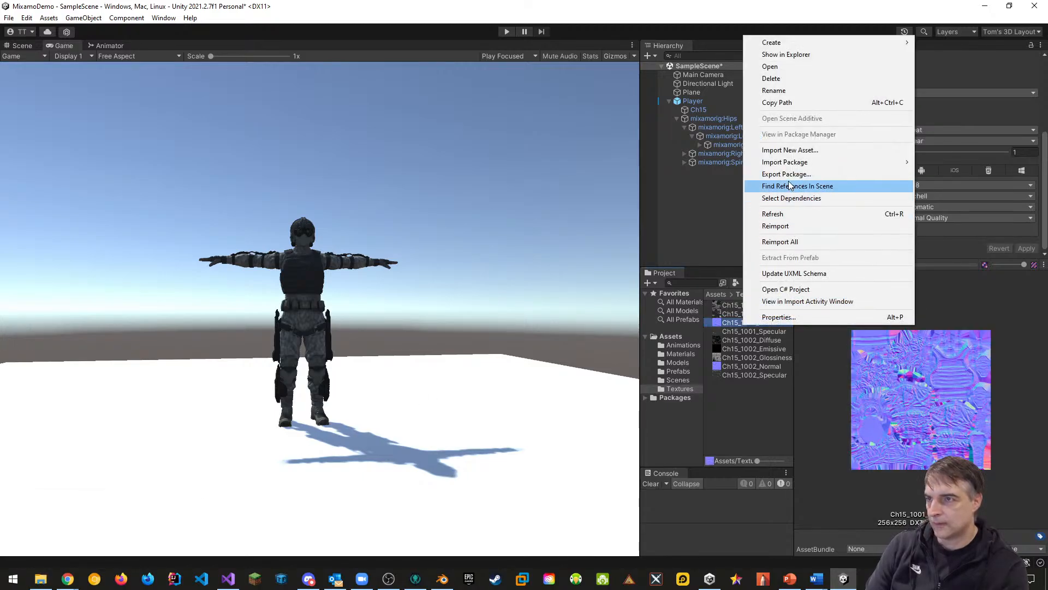
pyautogui.click(786, 58)
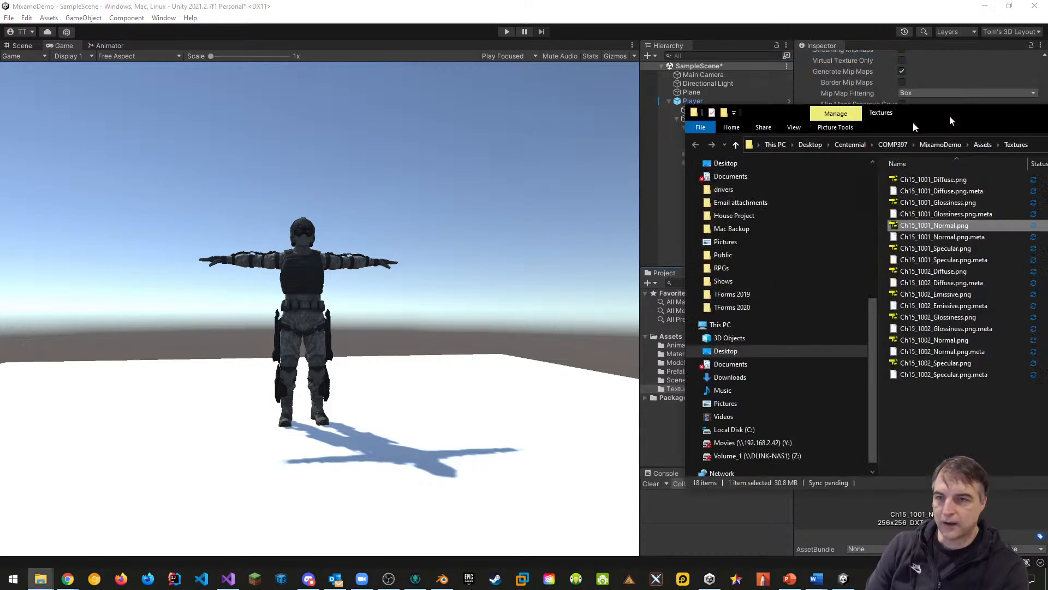
pyautogui.moveTo(913, 122); pyautogui.dragTo(671, 127)
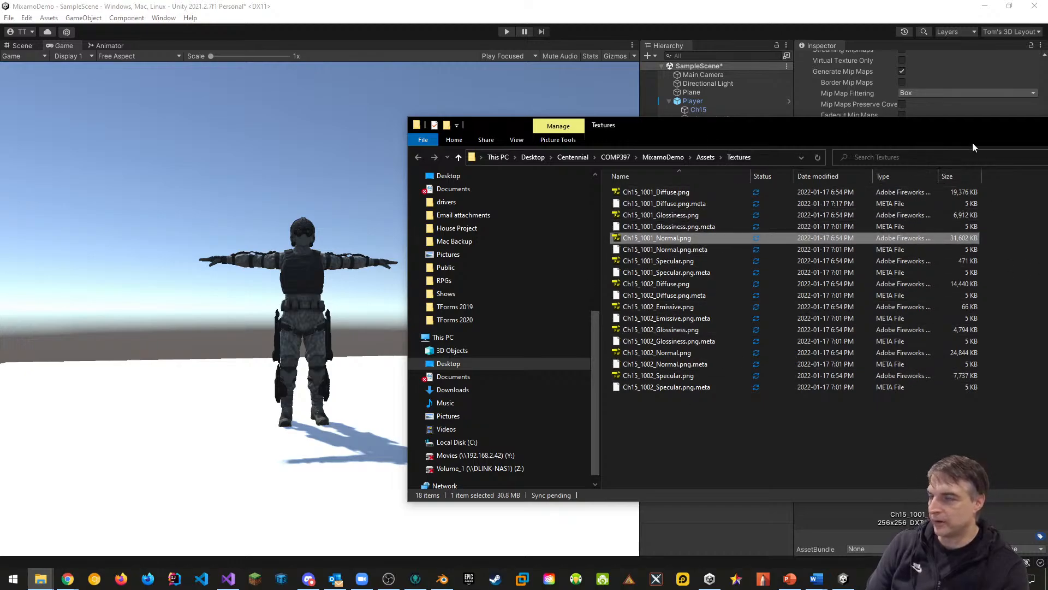
pyautogui.moveTo(969, 131); pyautogui.dragTo(807, 214)
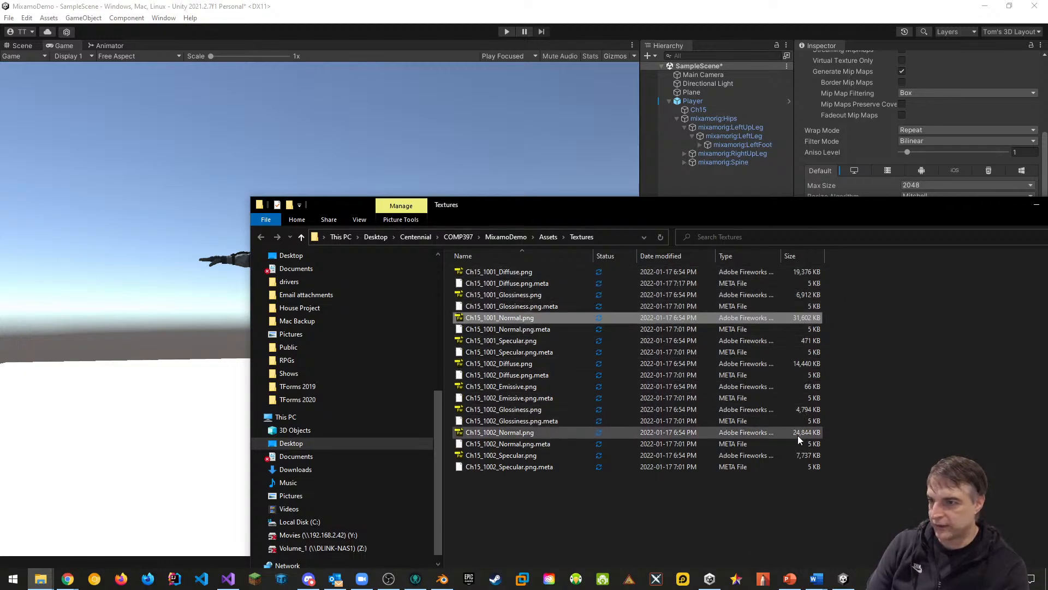
pyautogui.moveTo(772, 201); pyautogui.dragTo(773, 222)
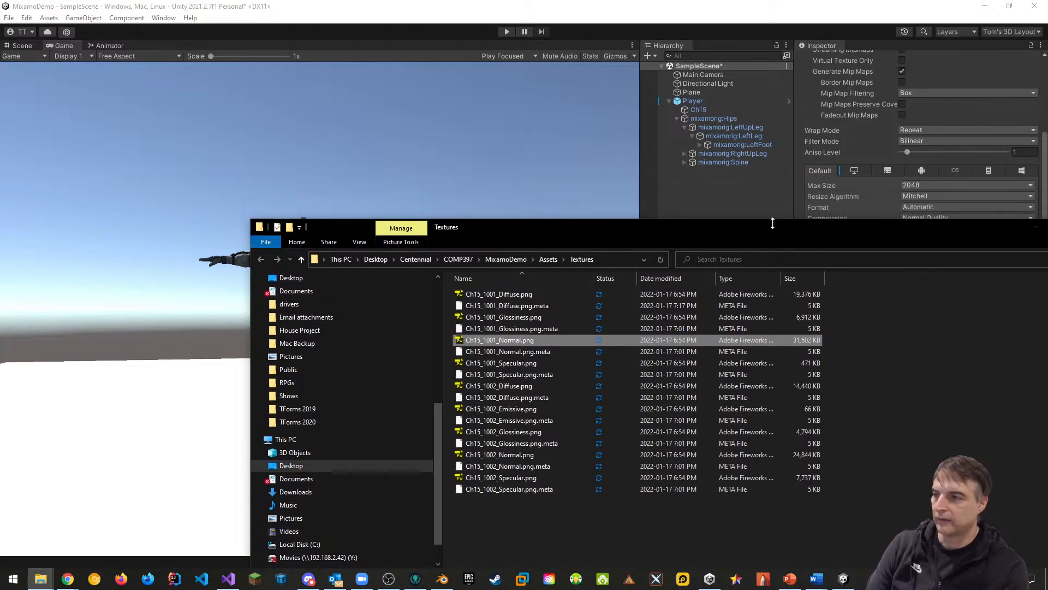
pyautogui.moveTo(898, 232); pyautogui.dragTo(716, 210)
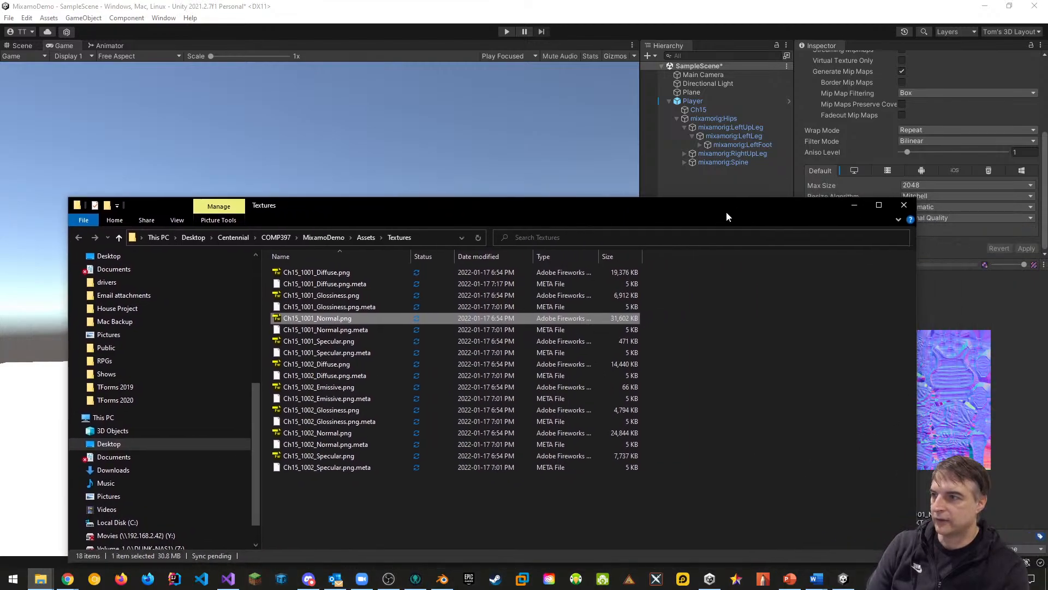
pyautogui.click(904, 206)
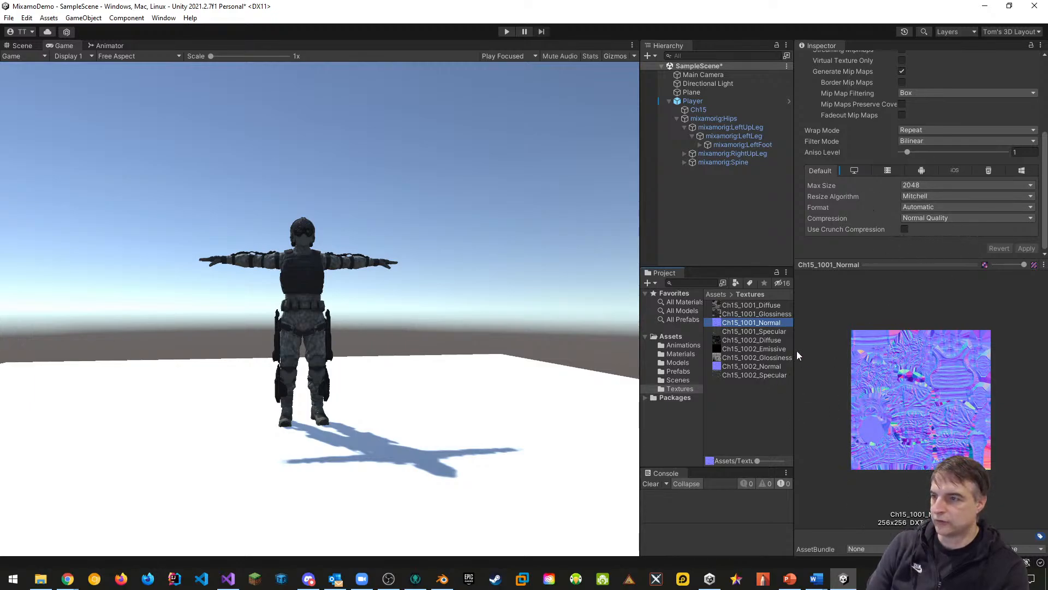
# Step: Examine the Ch15_1001 glossiness and diffuse textures, and inspect the soldier's texture quality up close in the Game and Scene views
pyautogui.click(763, 315)
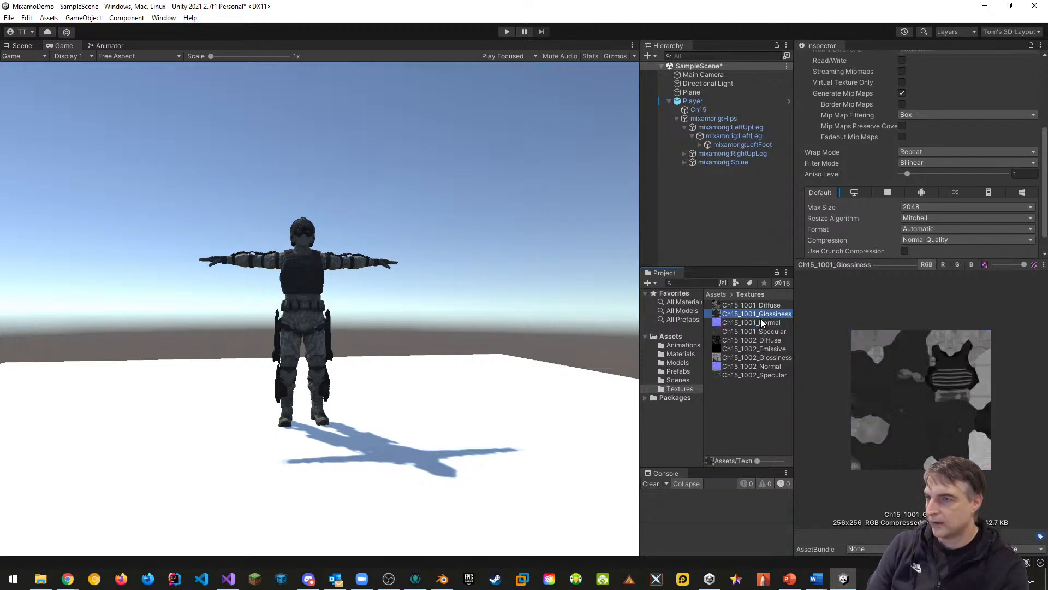
pyautogui.click(752, 306)
pyautogui.scroll(1, 416, 281)
pyautogui.scroll(6, 418, 281)
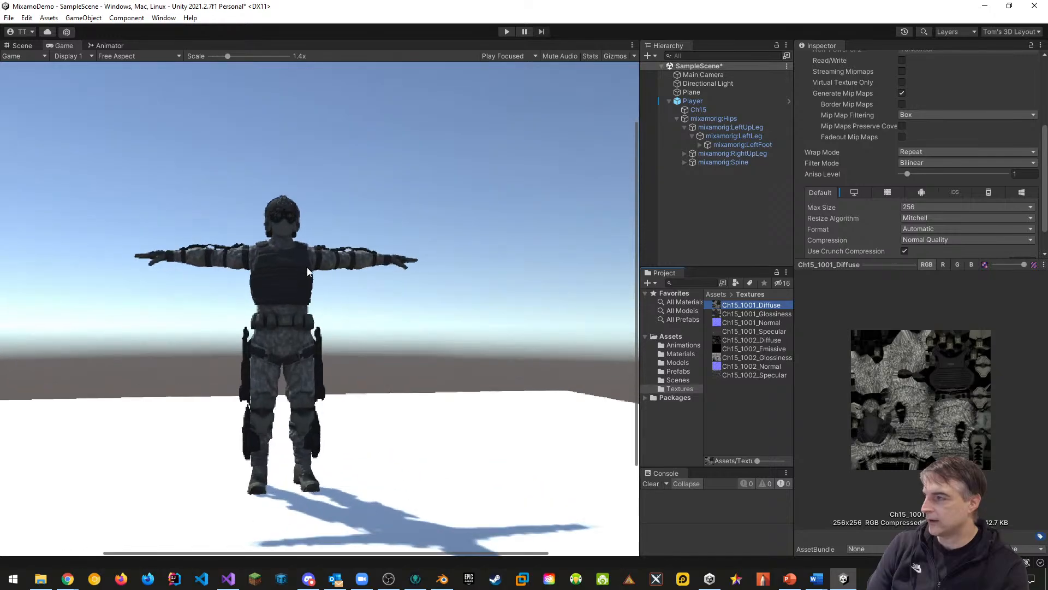
pyautogui.click(403, 280)
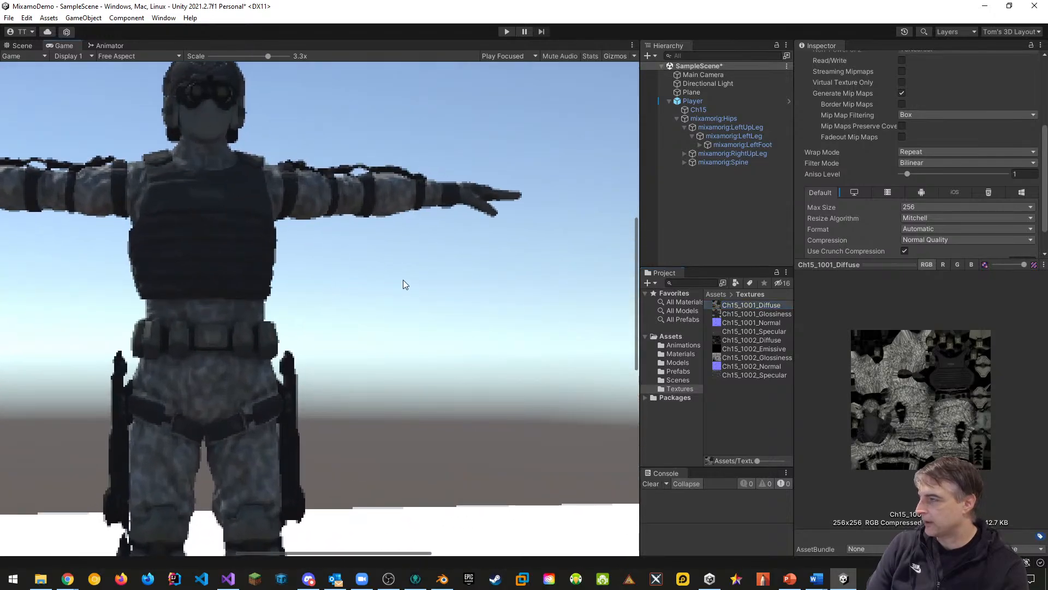
pyautogui.click(27, 45)
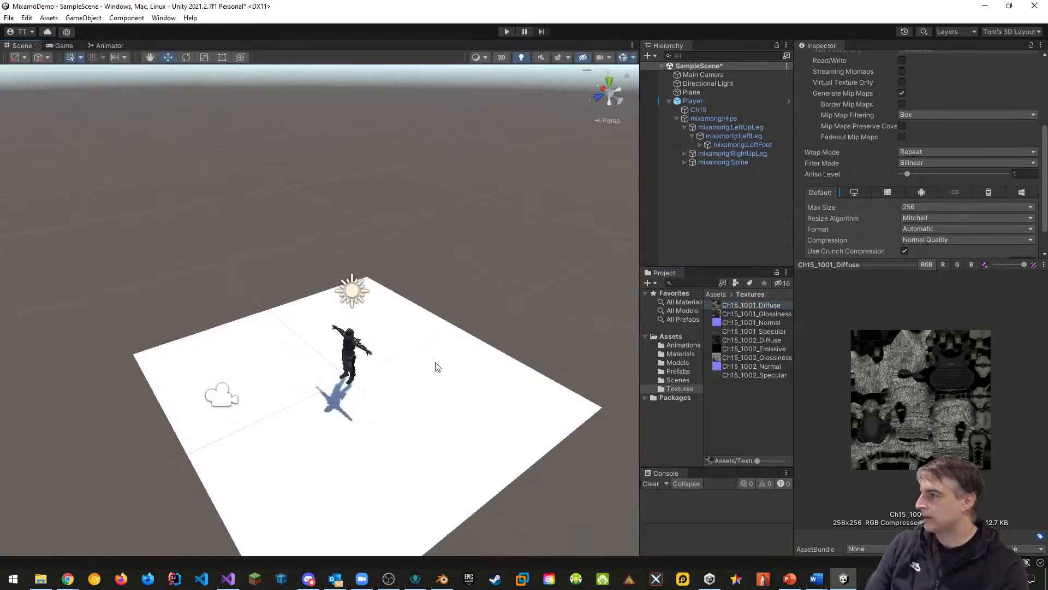
pyautogui.moveTo(435, 365)
pyautogui.keyDown('alt'); pyautogui.mouseDown()
pyautogui.moveTo(417, 393)
pyautogui.moveTo(415, 365)
pyautogui.mouseUp(); pyautogui.keyUp('alt')
pyautogui.press('w')
pyautogui.moveTo(415, 364); pyautogui.dragTo(588, 358, button='right')
pyautogui.press('a')
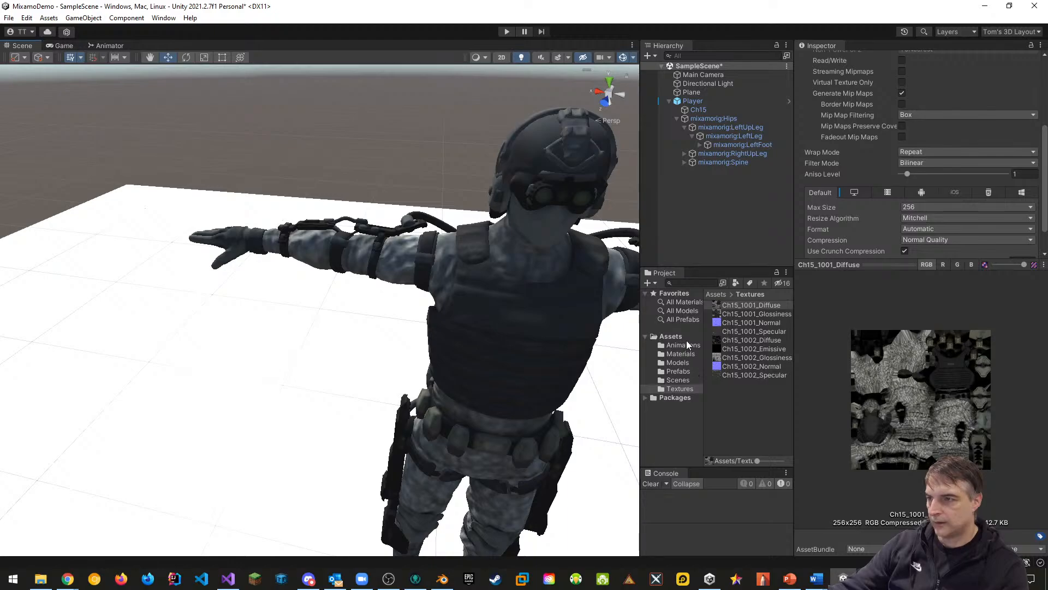
# Step: Move the Idle and Walking animation clips from the Models folder to the Animations folder
pyautogui.click(682, 362)
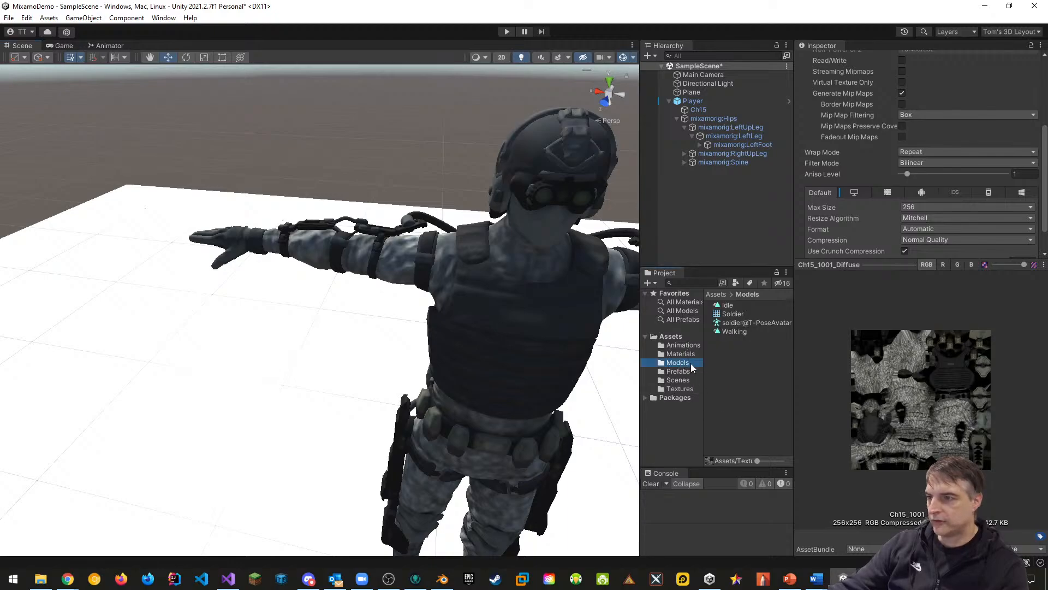
pyautogui.click(726, 306)
pyautogui.keyDown('ctrl'); pyautogui.click(732, 331); pyautogui.keyUp('ctrl')
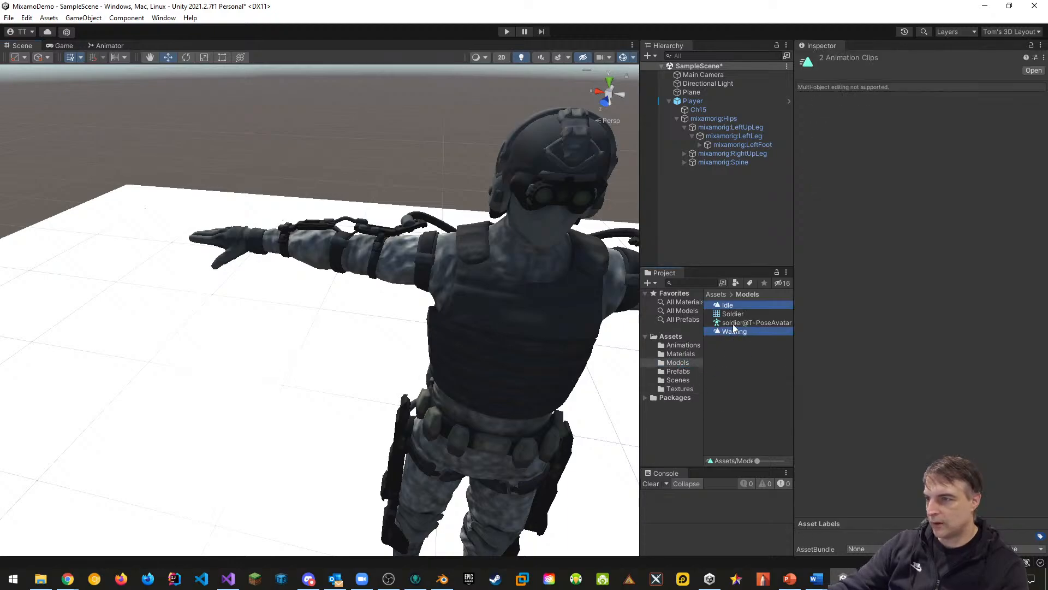
pyautogui.moveTo(736, 330); pyautogui.dragTo(682, 345)
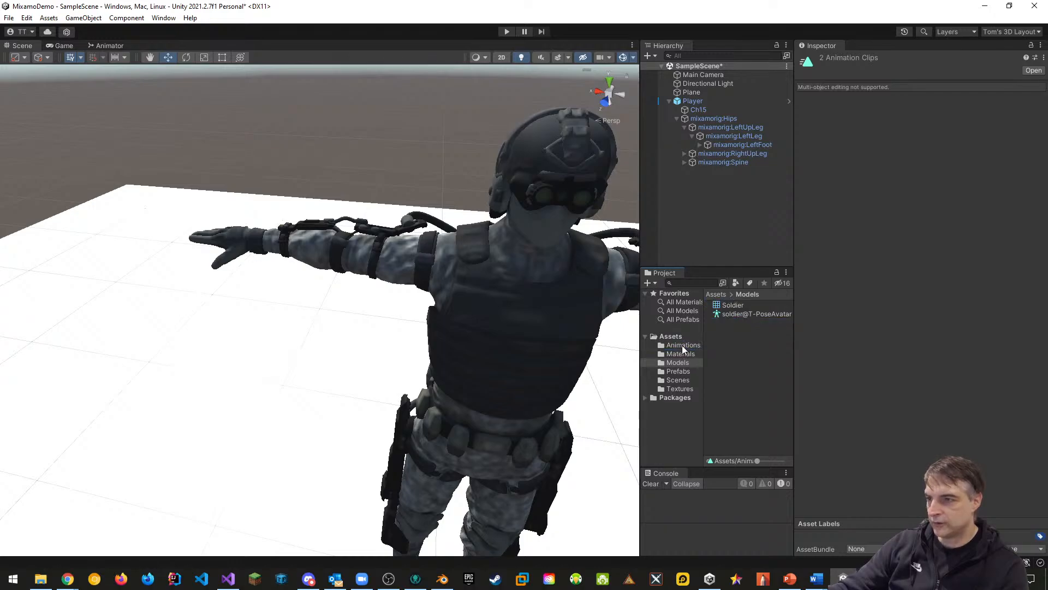
# Step: Inspect the Soldier mesh in the Models folder and check its file size in File Explorer
pyautogui.click(761, 313)
pyautogui.click(732, 305)
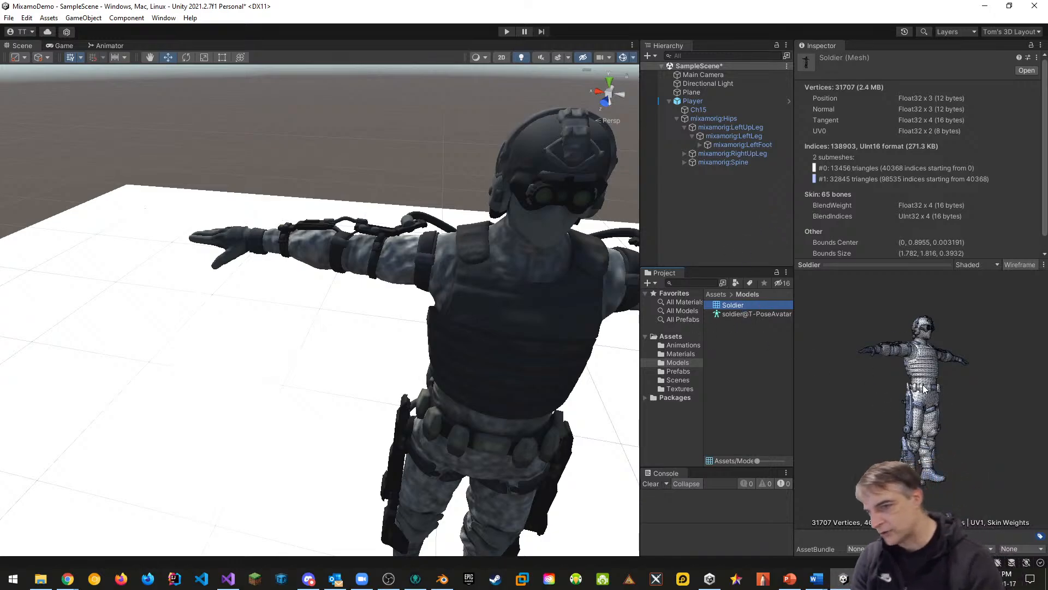
pyautogui.rightClick(715, 307)
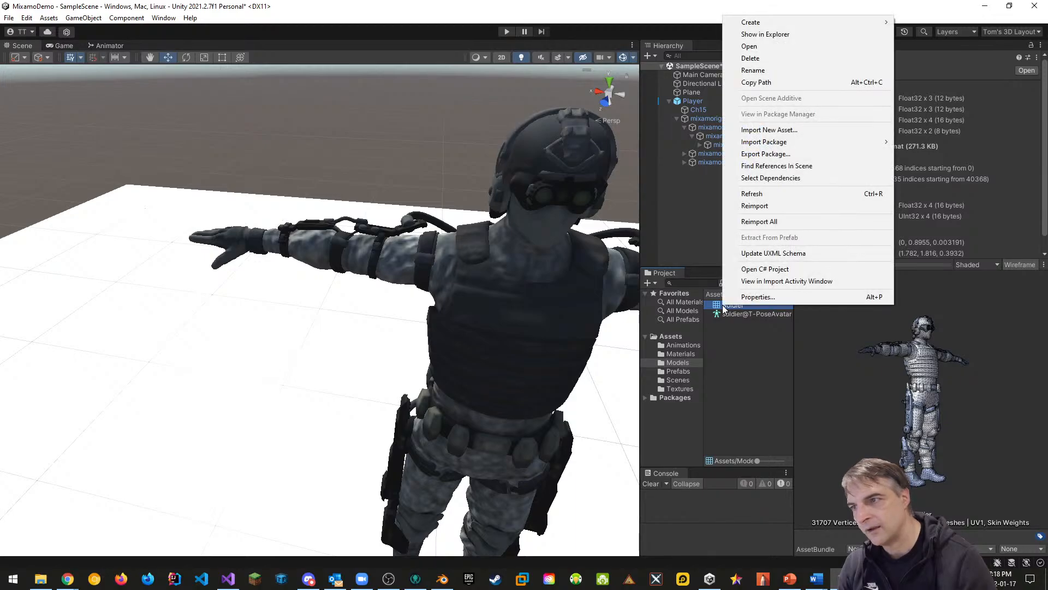
pyautogui.click(771, 35)
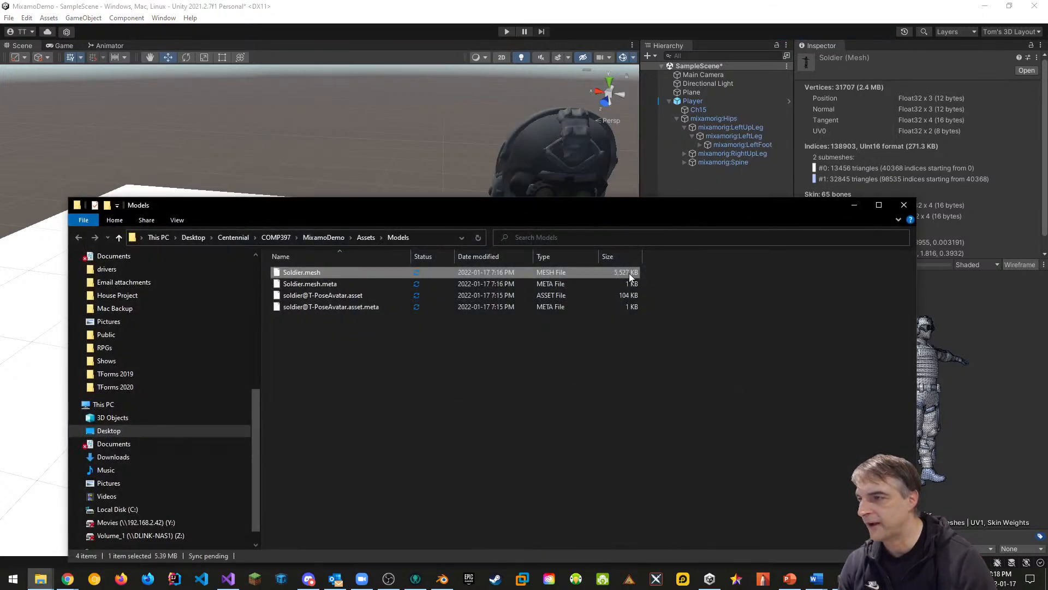
pyautogui.click(904, 205)
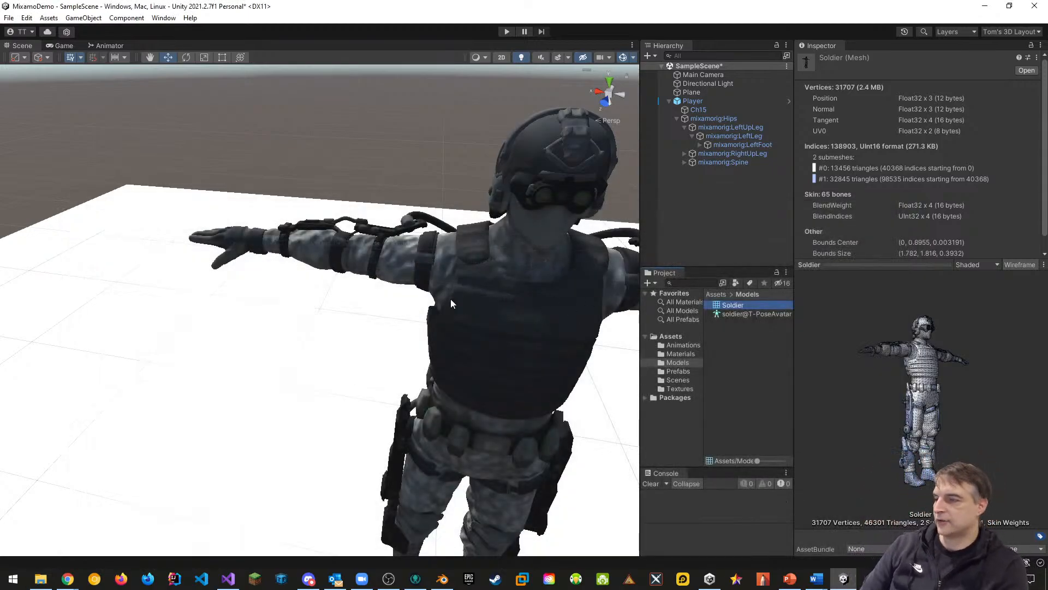
# Step: Play-test the soldier's animation with the Game view scale reset to 1x, and stop play mode
pyautogui.keyDown('alt'); pyautogui.moveTo(450, 300); pyautogui.dragTo(358, 400); pyautogui.keyUp('alt')
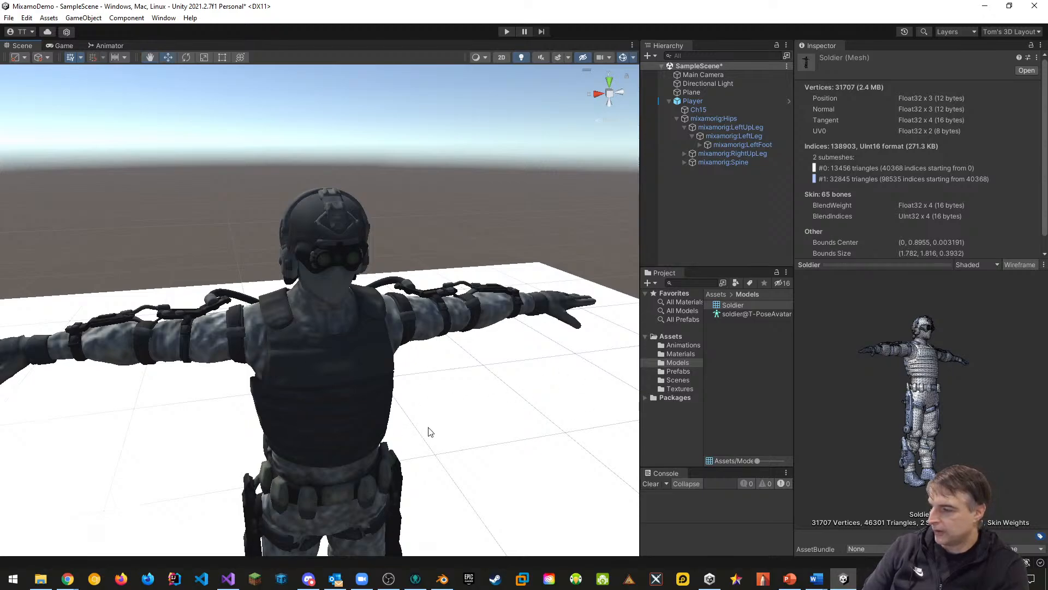
pyautogui.keyDown('alt'); pyautogui.moveTo(427, 391); pyautogui.dragTo(415, 431); pyautogui.keyUp('alt')
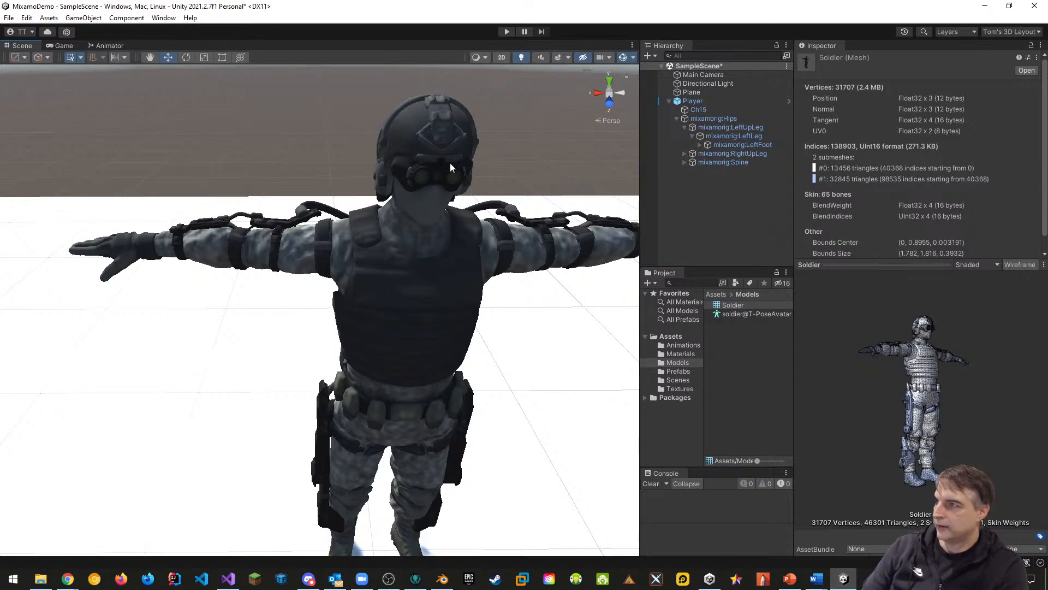
pyautogui.click(506, 32)
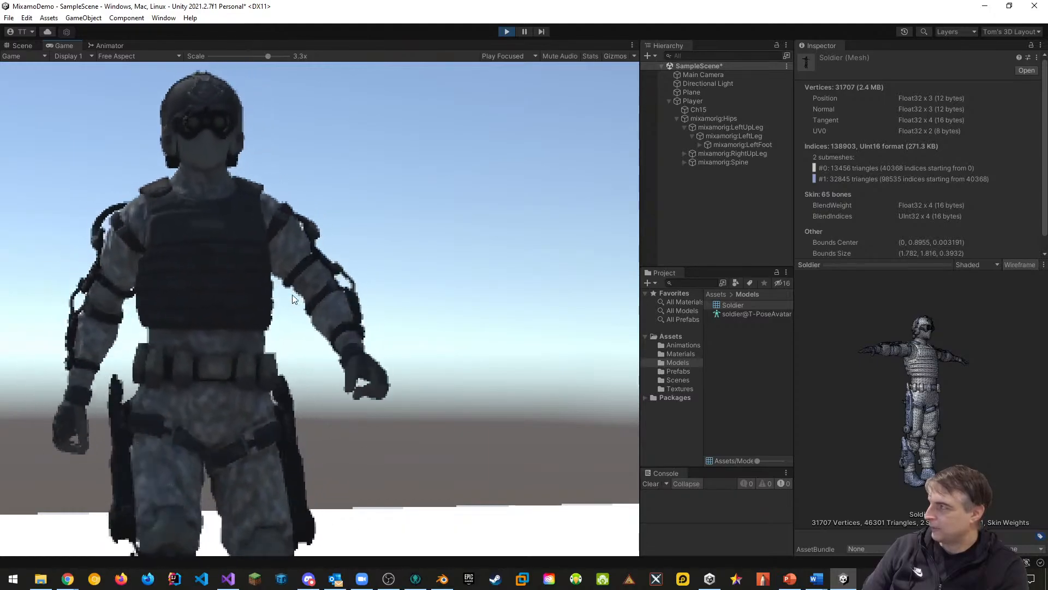
pyautogui.moveTo(267, 56); pyautogui.dragTo(199, 55)
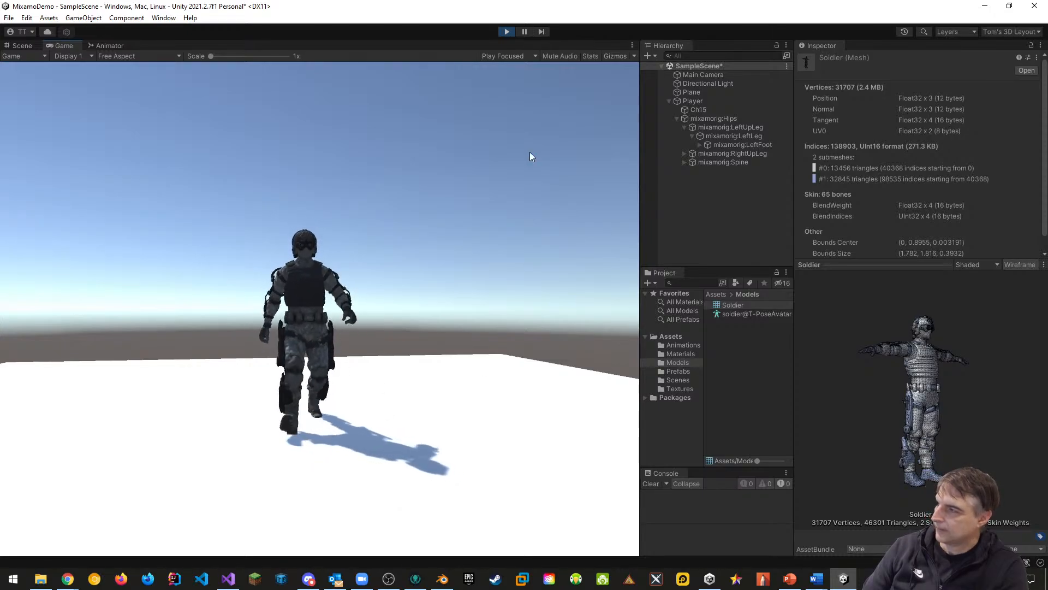
pyautogui.click(507, 32)
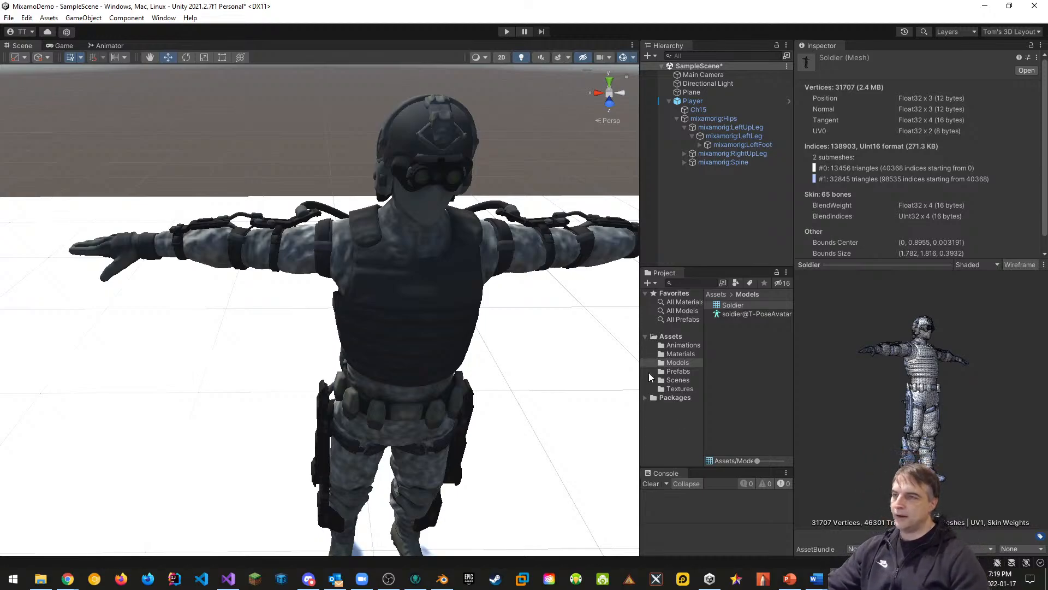
# Step: Save the scene with the Animations folder showing, and reopen the MixamoDemo project from Unity Hub
pyautogui.click(683, 345)
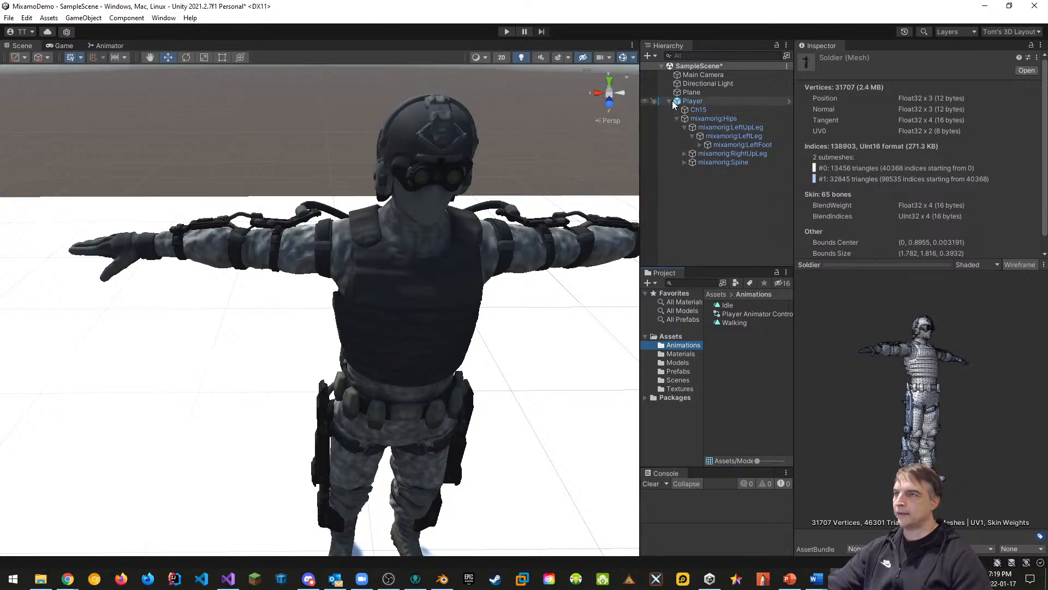
pyautogui.hotkey('ctrl', 's')
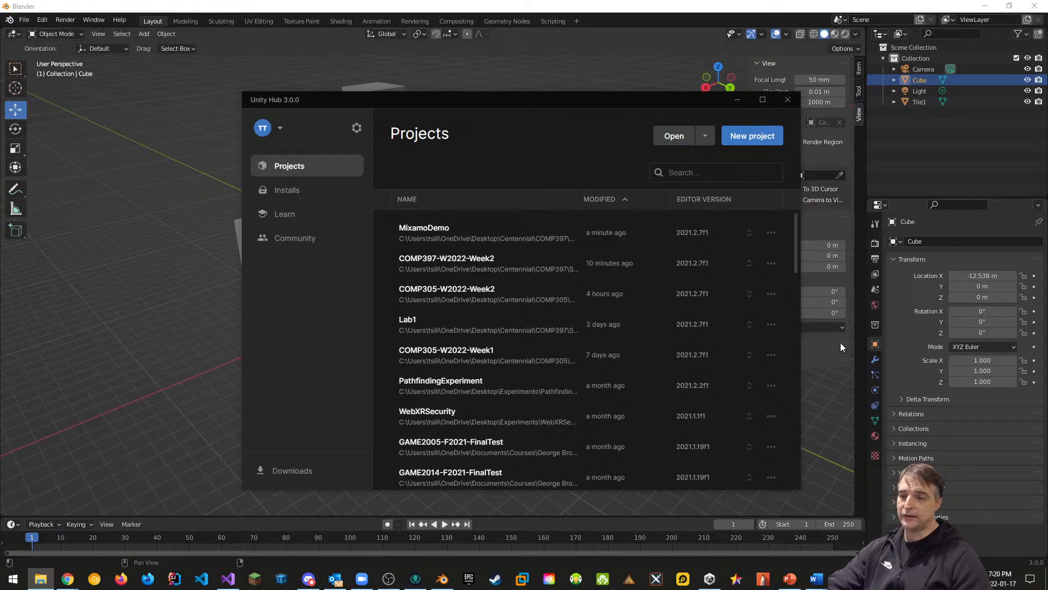
pyautogui.click(711, 576)
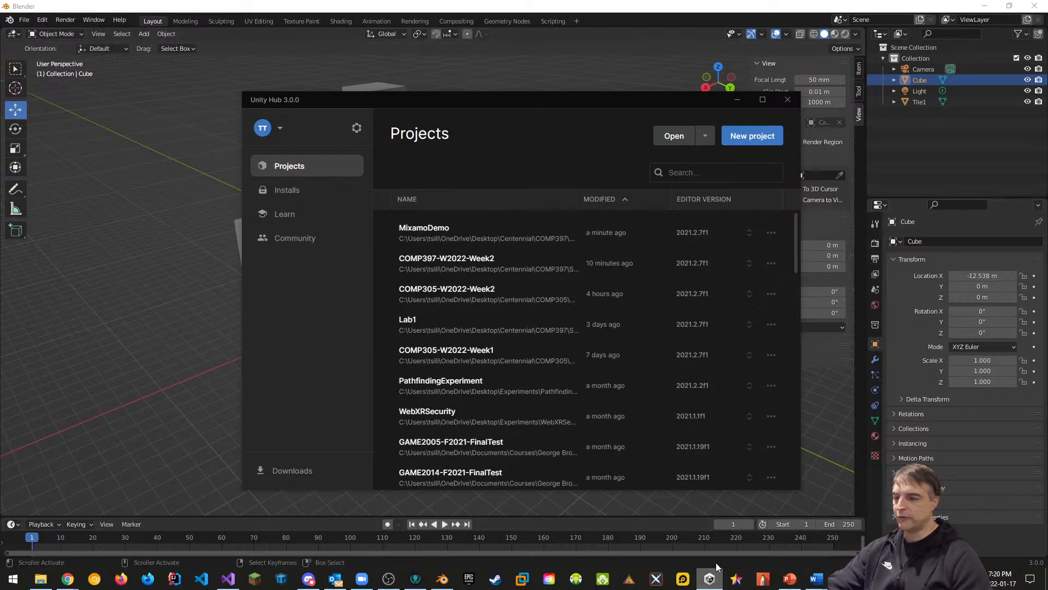
pyautogui.click(473, 239)
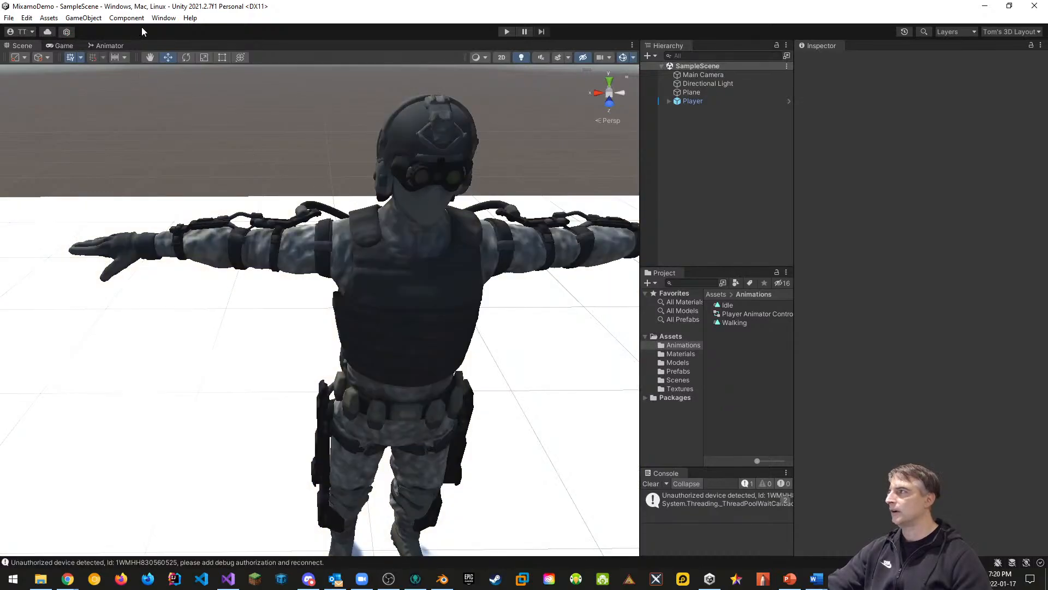
# Step: Install the FBX Exporter package from the Unity Registry and close the Package Manager
pyautogui.click(164, 18)
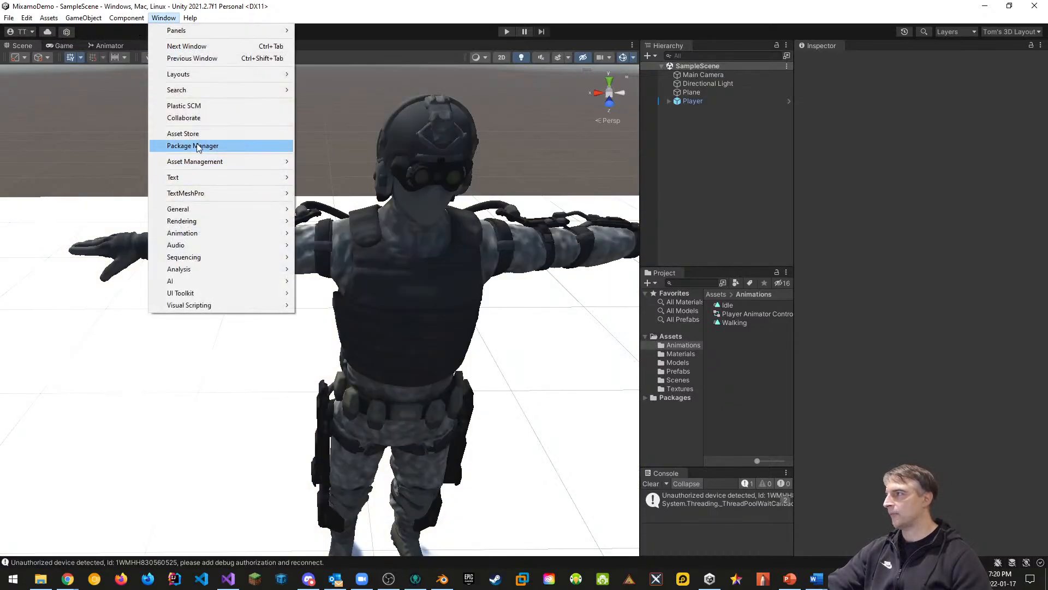
pyautogui.click(197, 146)
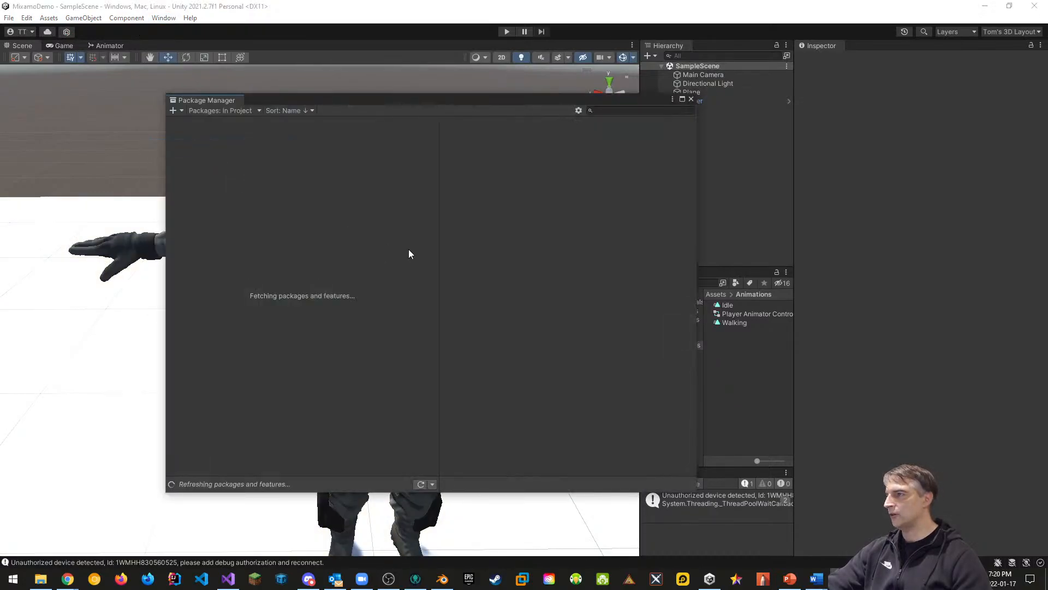
pyautogui.click(239, 112)
pyautogui.click(237, 121)
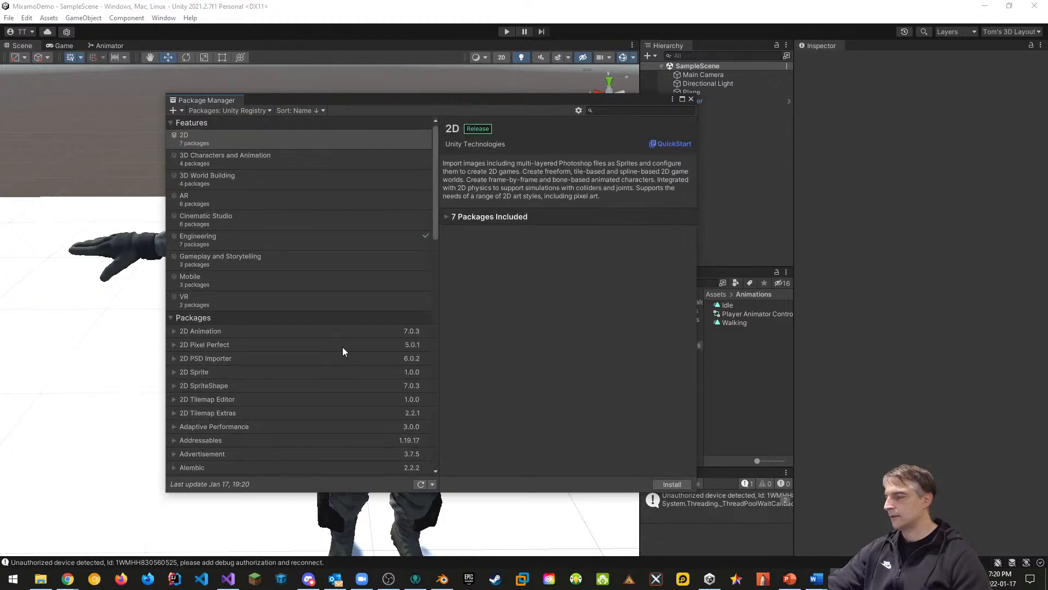
pyautogui.scroll(-7, 326, 321)
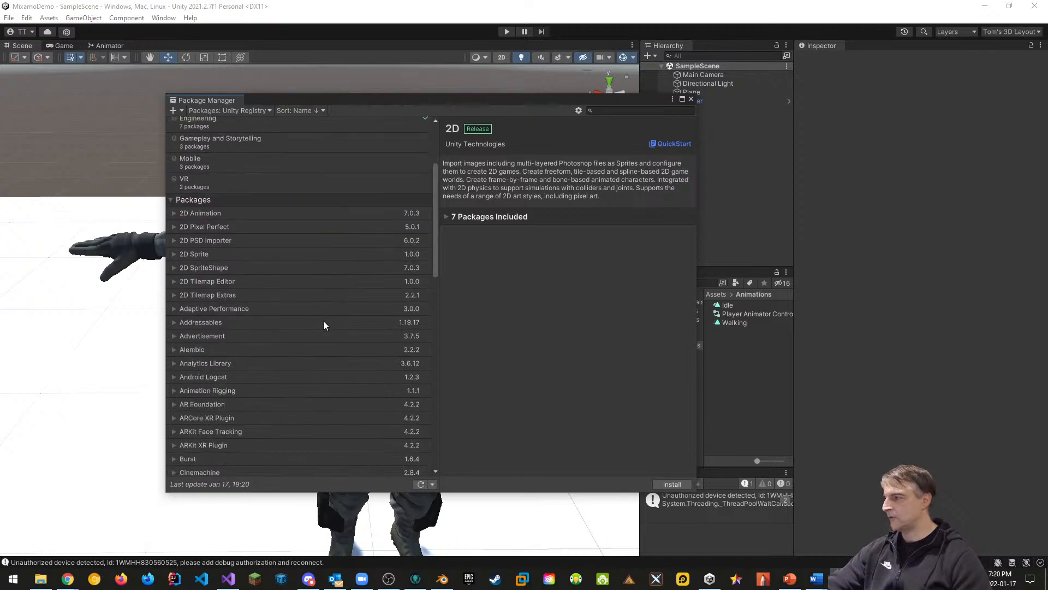
pyautogui.scroll(-5, 274, 381)
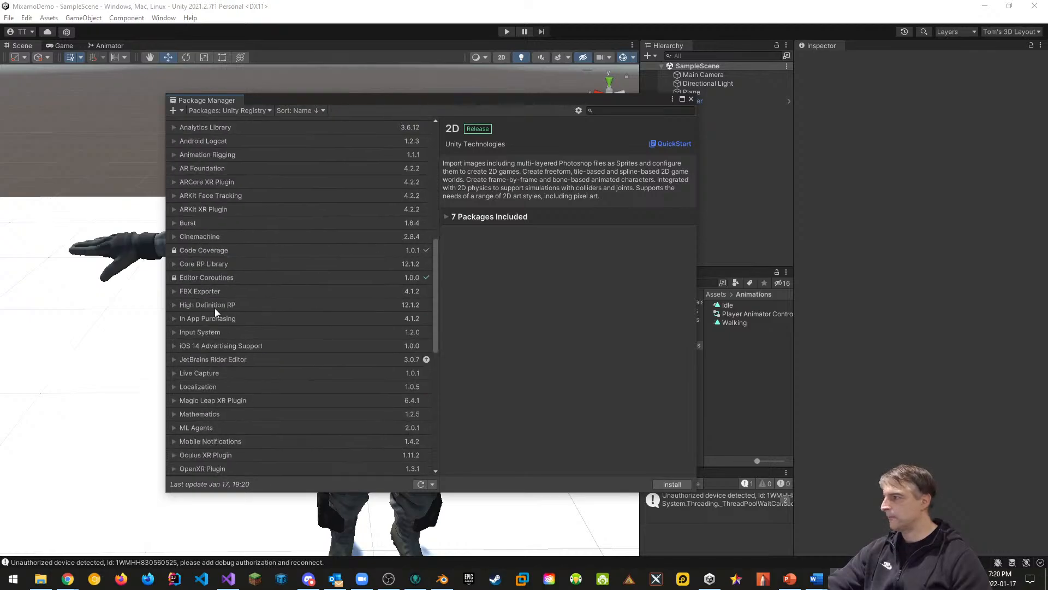
pyautogui.click(202, 294)
pyautogui.click(672, 484)
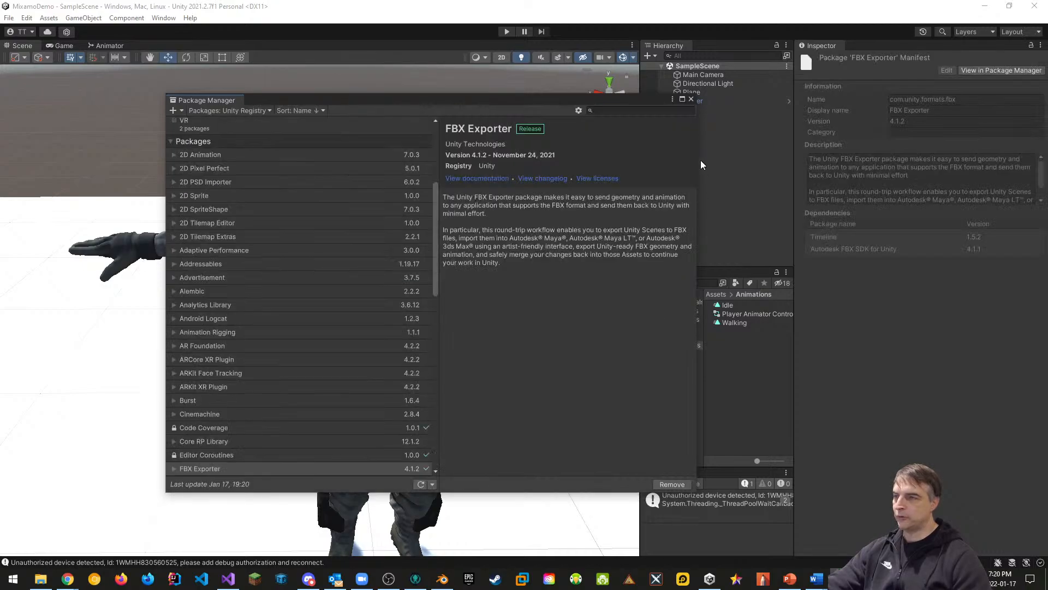
pyautogui.click(690, 100)
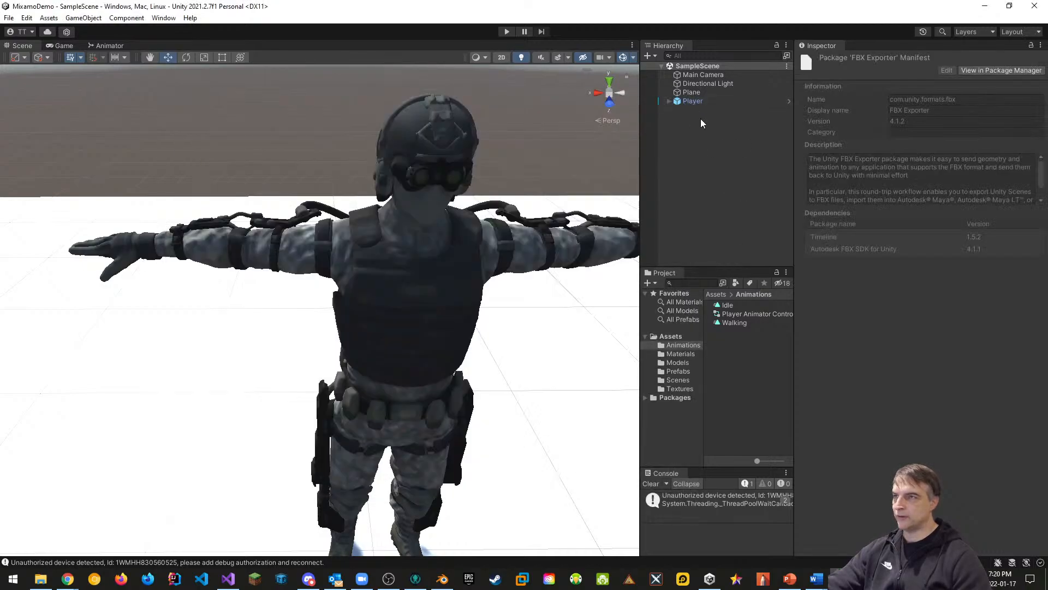
# Step: Open the FBX export options for the Player and set the export format to Binary
pyautogui.click(696, 101)
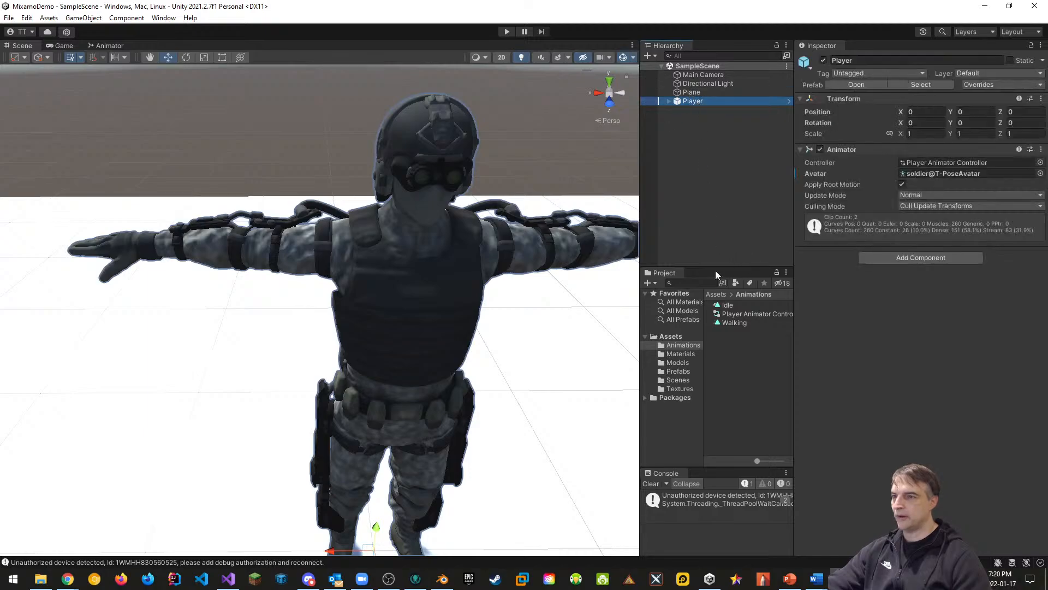
pyautogui.click(128, 19)
pyautogui.moveTo(91, 21)
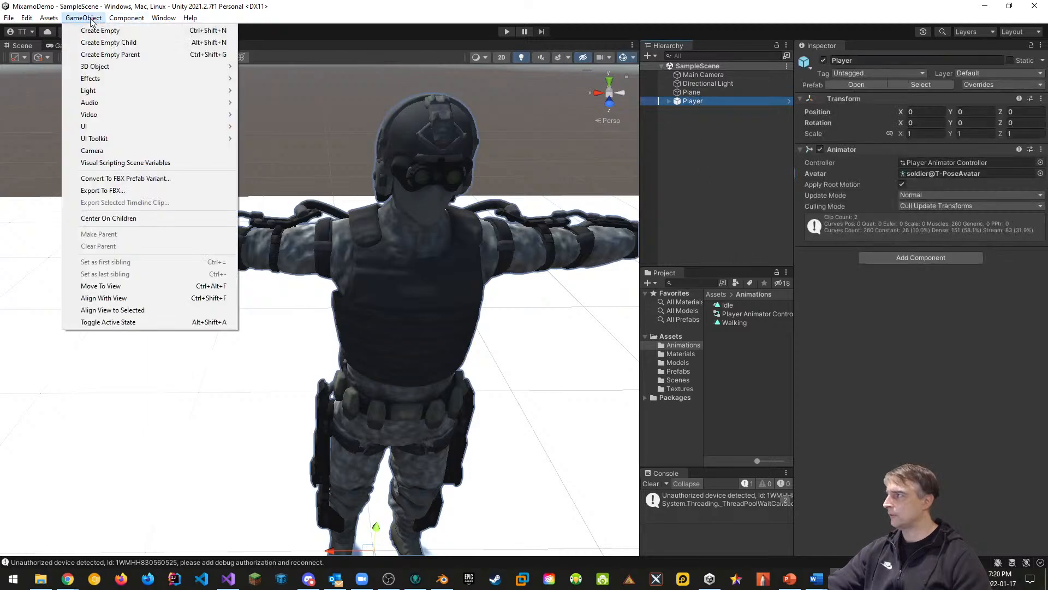
pyautogui.moveTo(123, 22)
pyautogui.moveTo(47, 21)
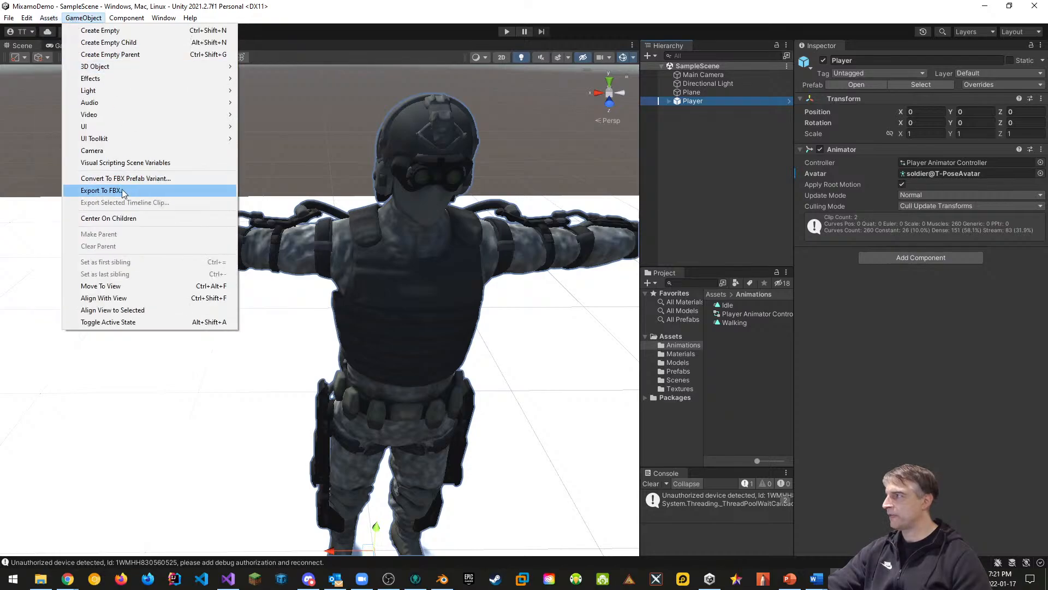
pyautogui.click(121, 191)
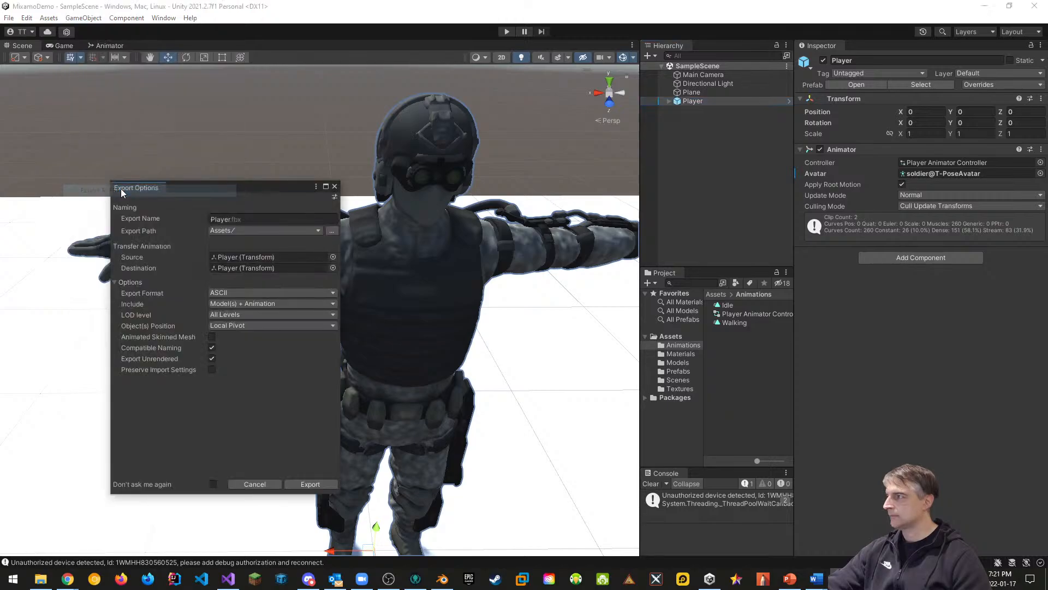
pyautogui.click(260, 292)
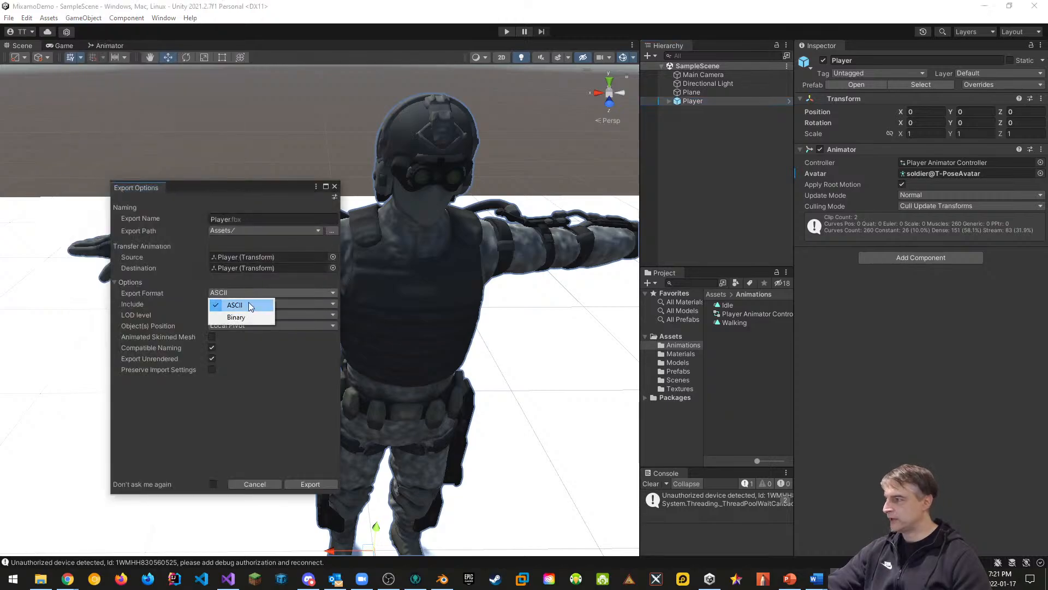
pyautogui.click(246, 315)
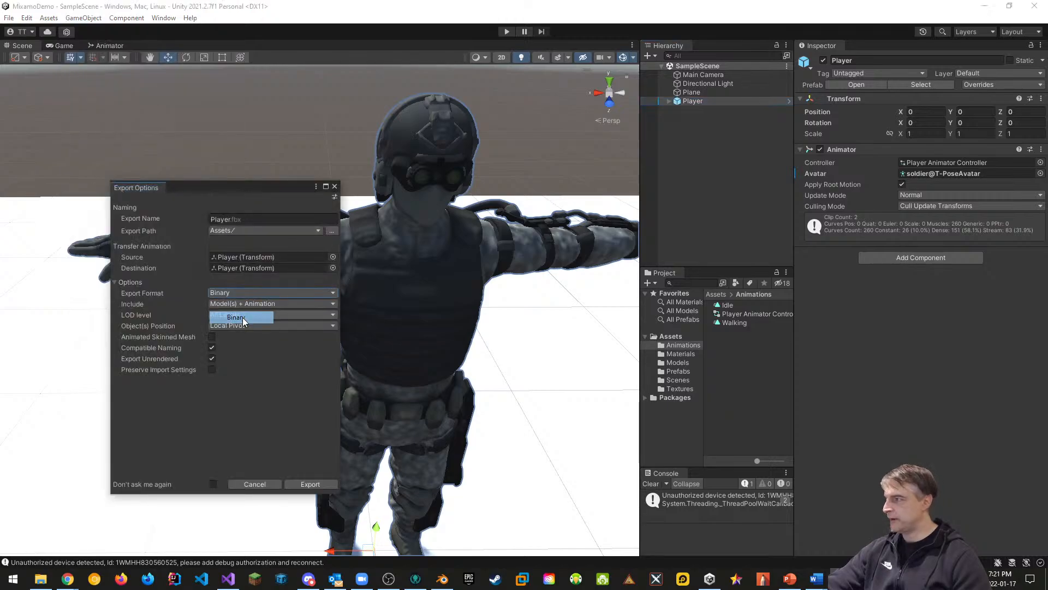
# Step: Set the export path to the Downloads temp folder and export the Player as Player.fbx
pyautogui.click(331, 231)
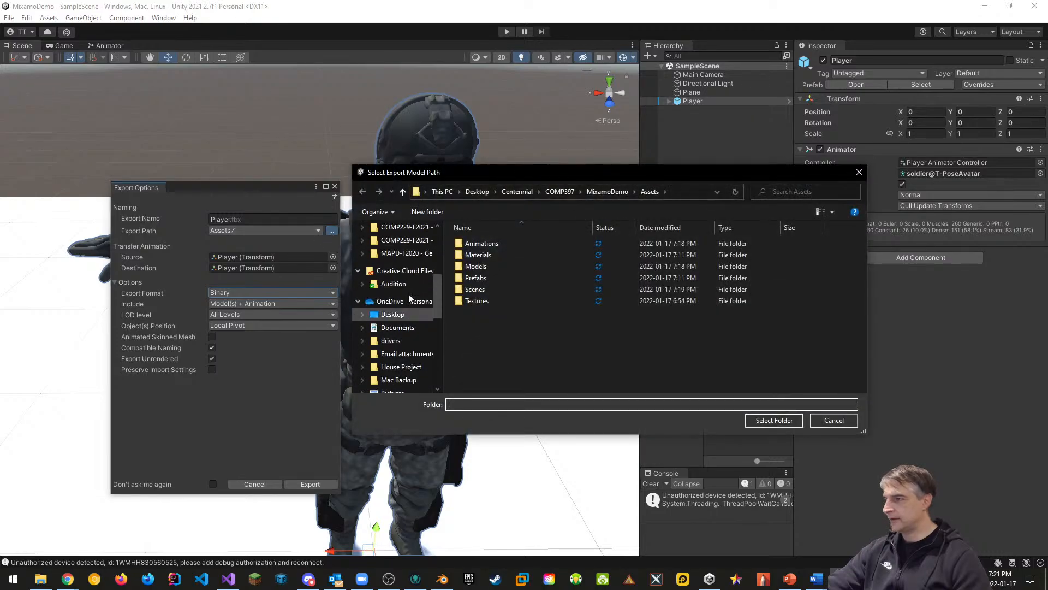
pyautogui.scroll(5, 410, 298)
pyautogui.click(396, 289)
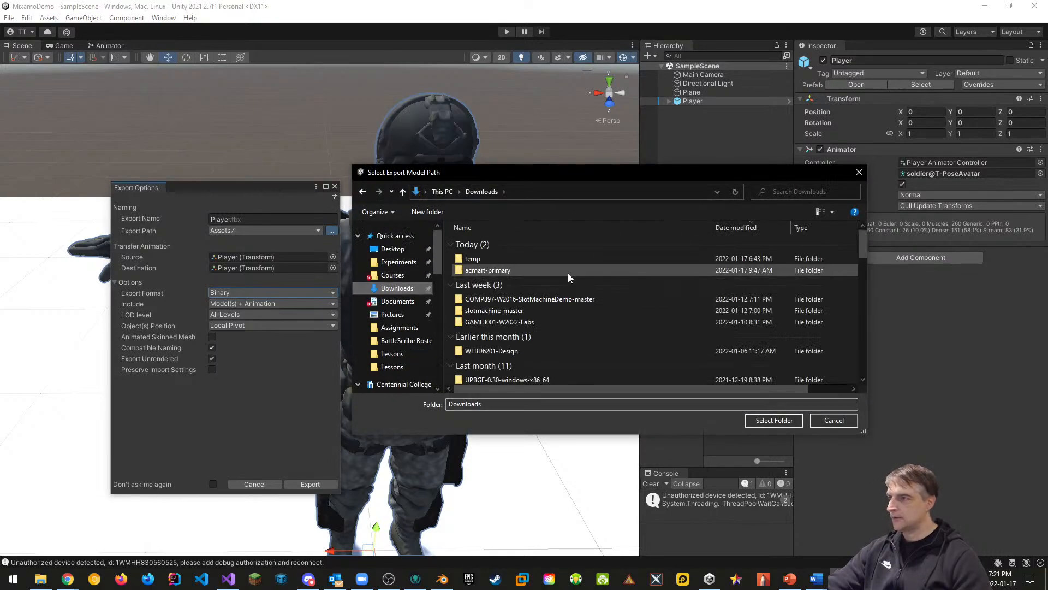
pyautogui.doubleClick(508, 259)
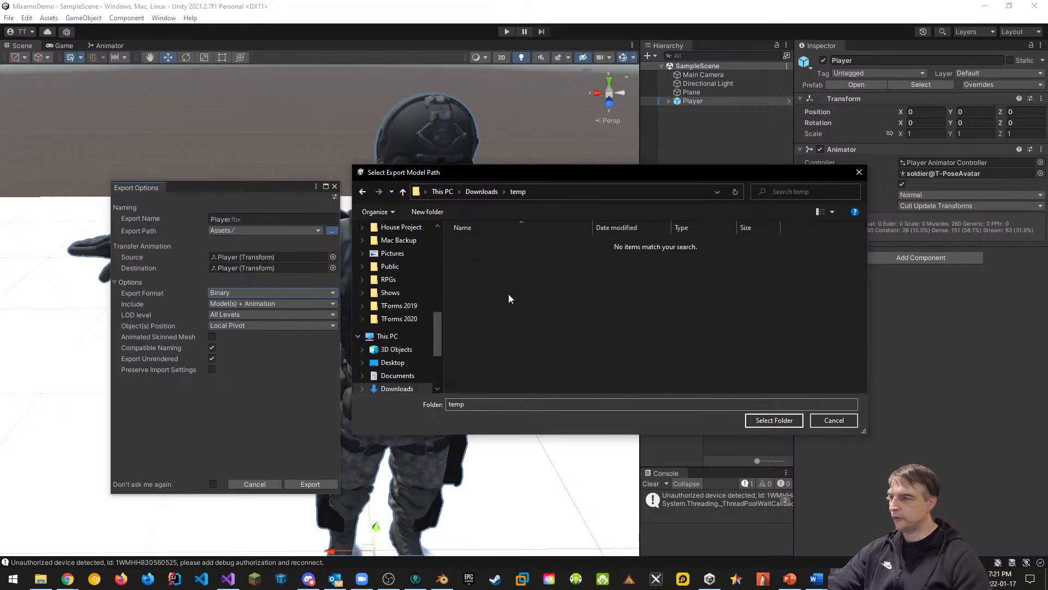
pyautogui.click(766, 425)
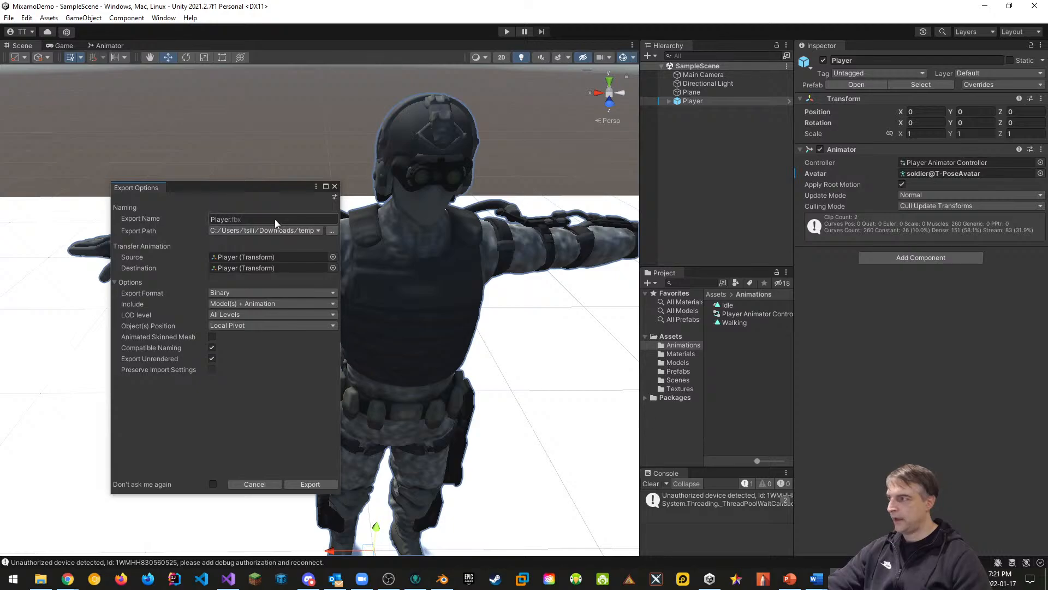
pyautogui.click(310, 484)
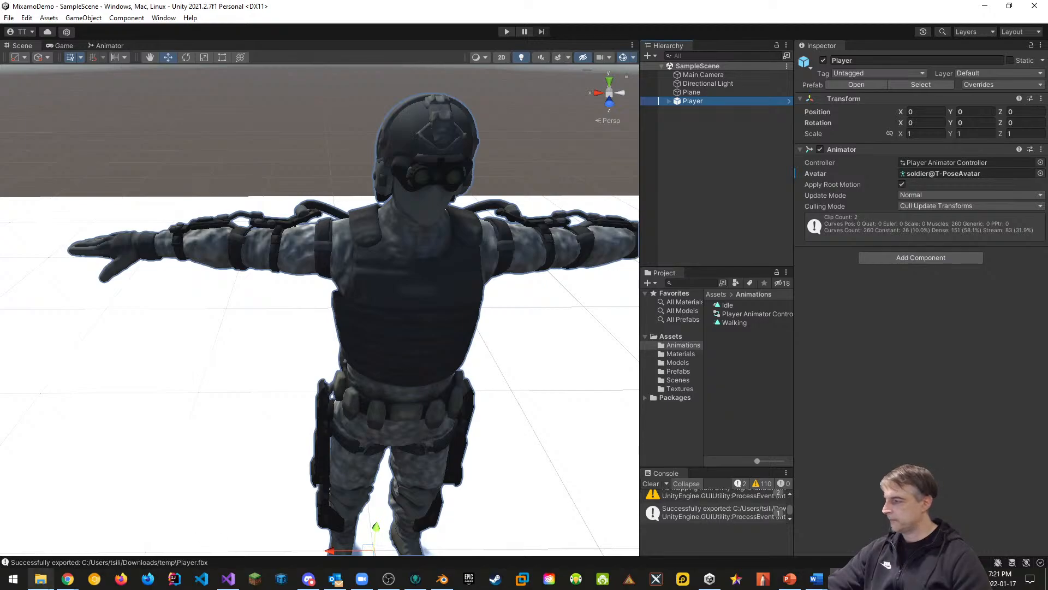
# Step: Open the Downloads temp folder in File Explorer and check the exported Player.fbx and its size
pyautogui.click(41, 579)
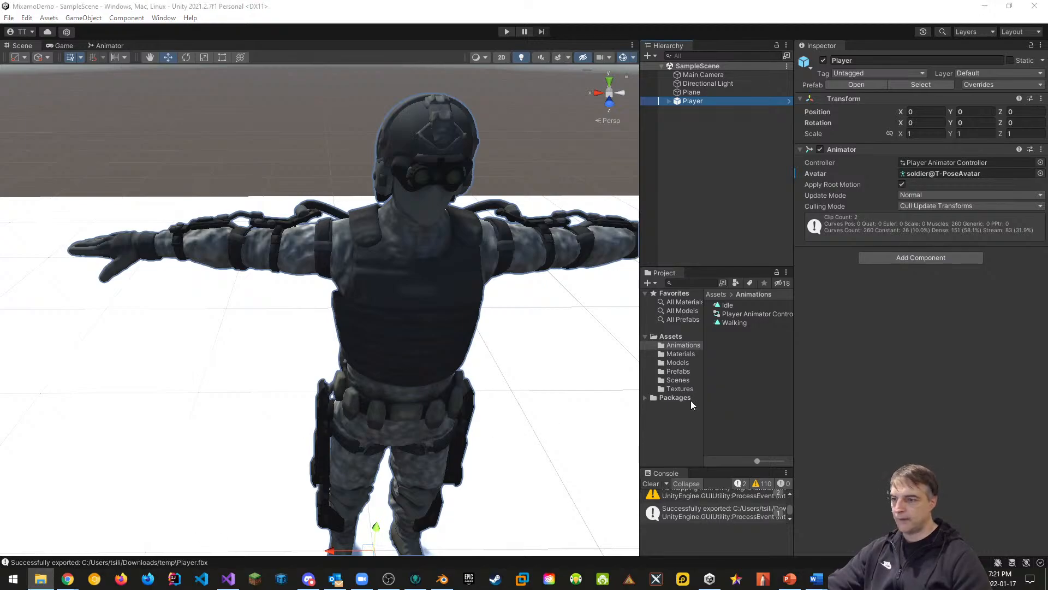
pyautogui.moveTo(1047, 256); pyautogui.dragTo(486, 161)
pyautogui.doubleClick(507, 337)
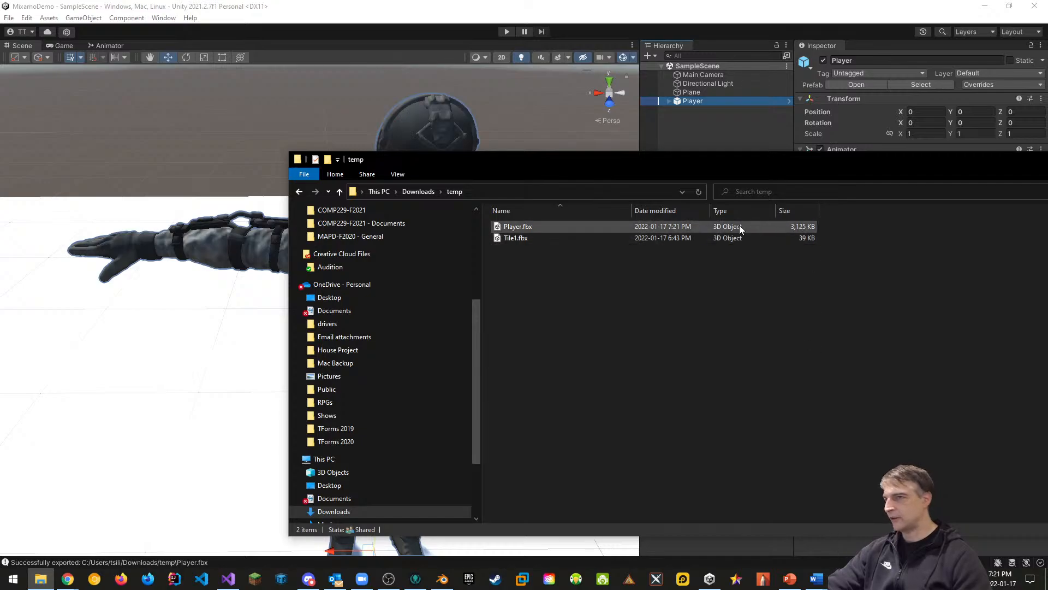
pyautogui.moveTo(841, 579)
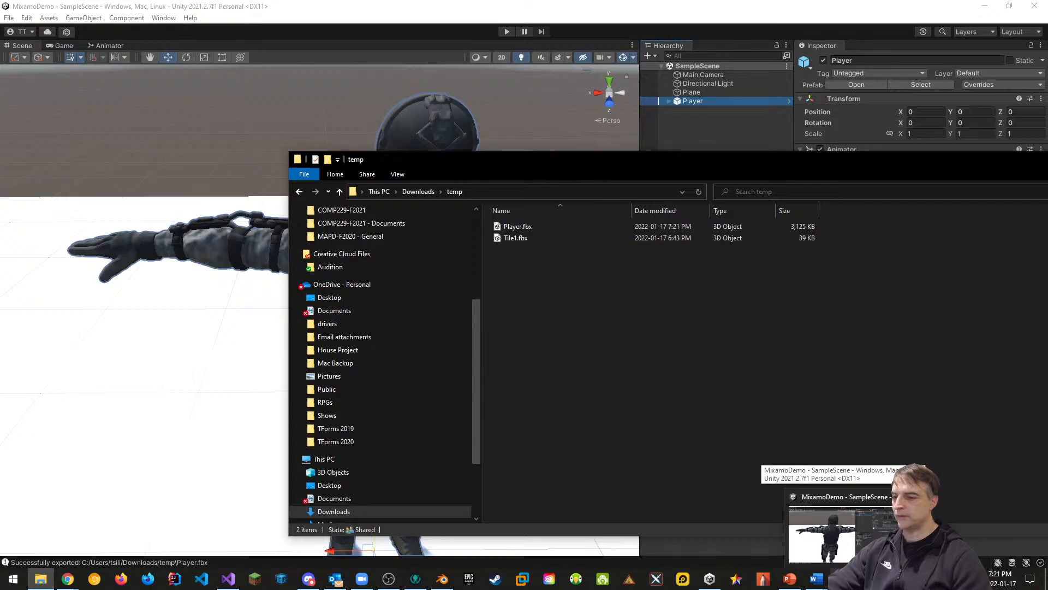
# Step: Switch to Blender and delete the Cube and Tile1 objects from the scene
pyautogui.click(442, 578)
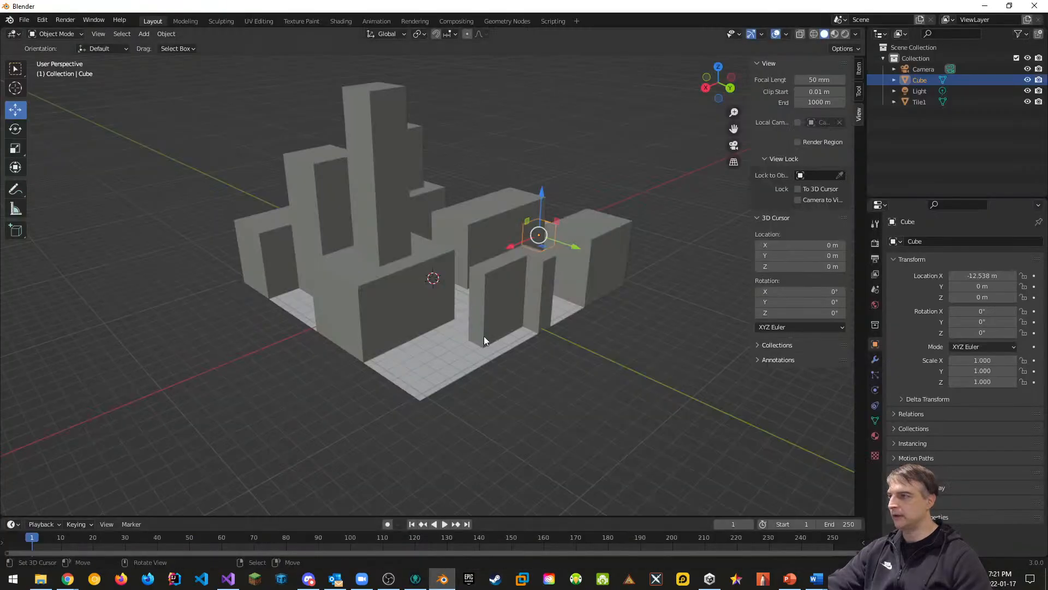
pyautogui.click(919, 90)
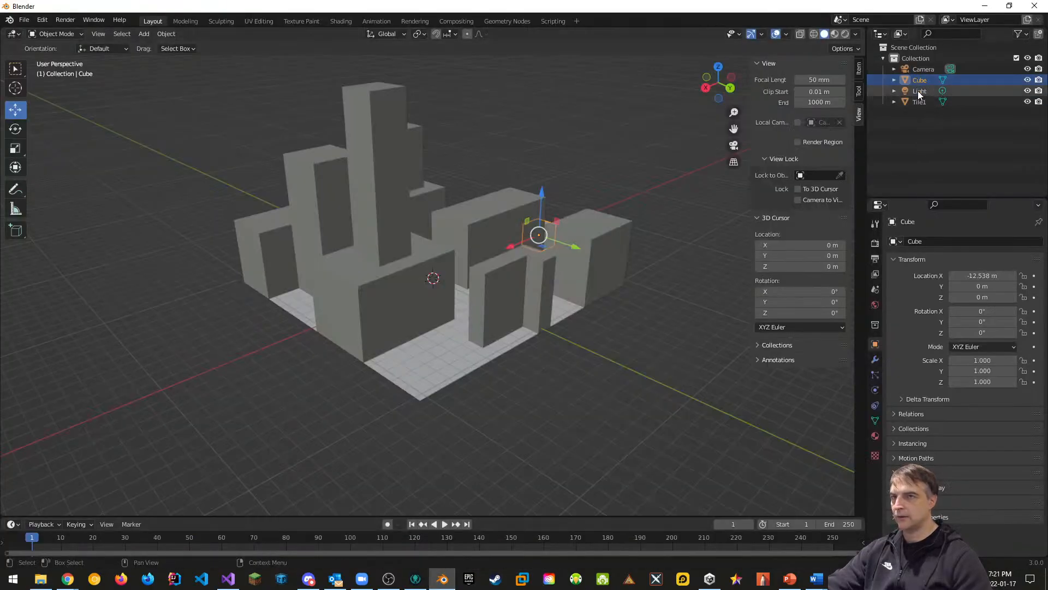
pyautogui.click(916, 71)
pyautogui.click(917, 80)
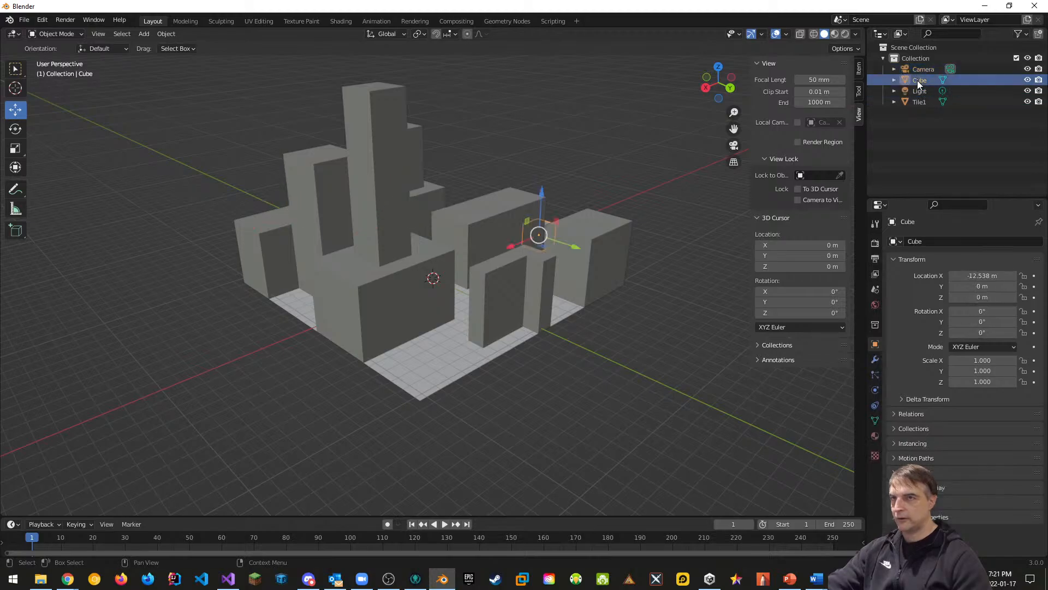
pyautogui.press('Delete')
pyautogui.click(919, 91)
pyautogui.press('Delete')
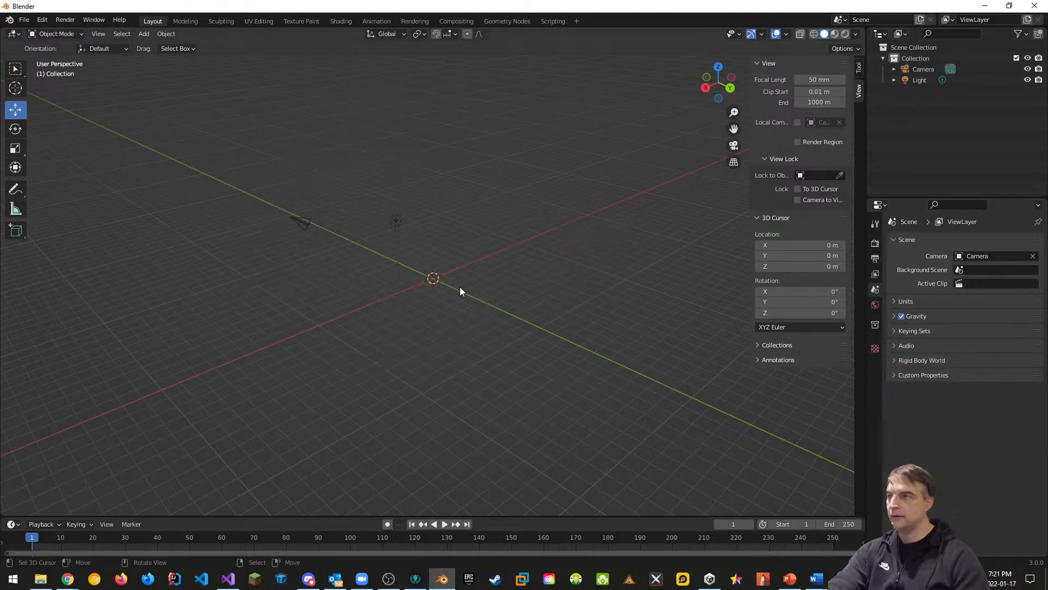
# Step: Import Player.fbx from the Downloads temp folder into the empty scene with the default FBX settings
pyautogui.click(27, 22)
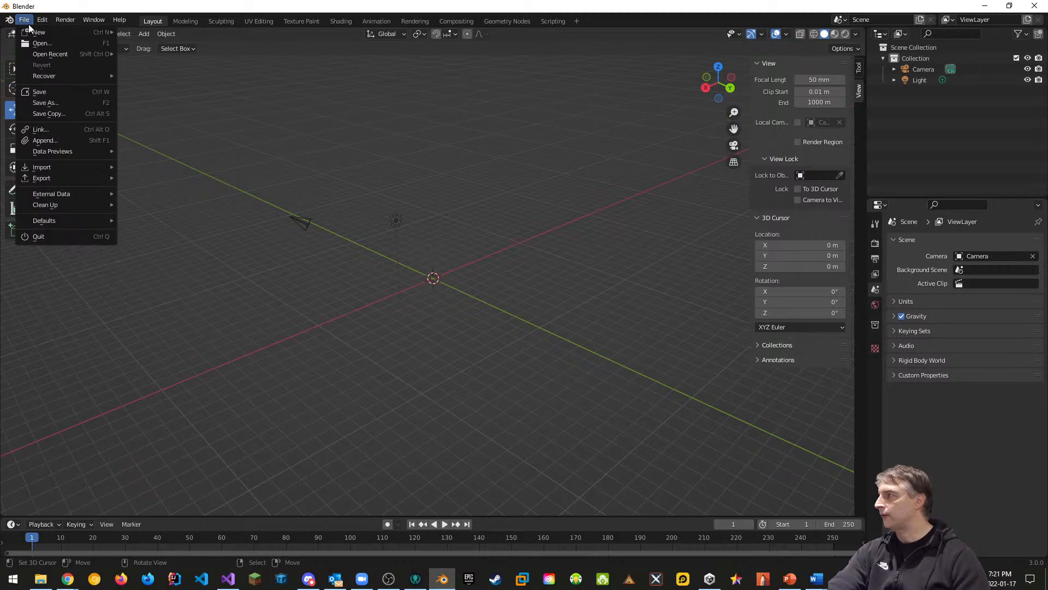
pyautogui.moveTo(42, 166)
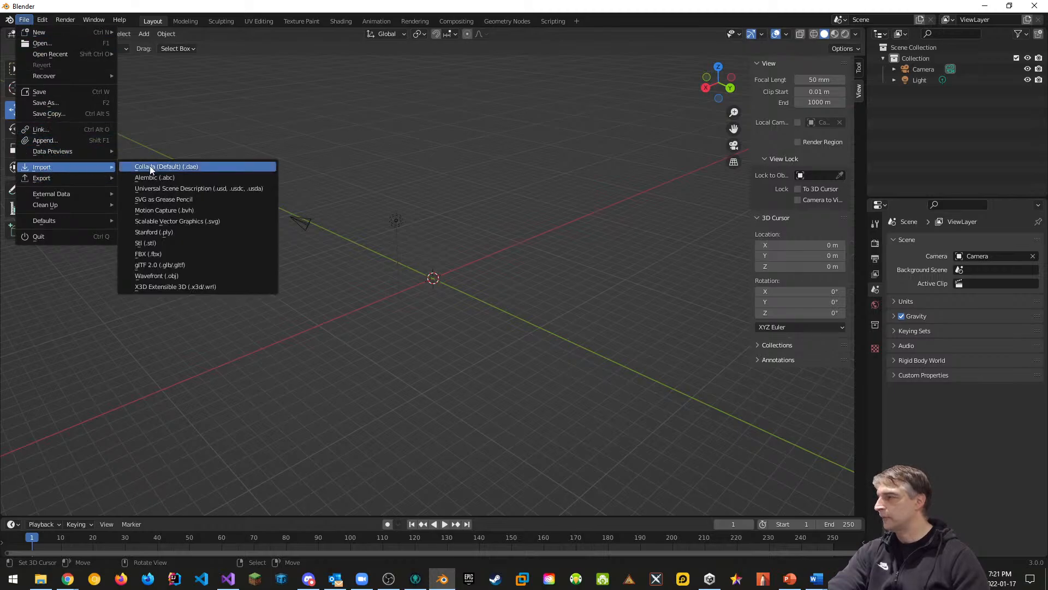
pyautogui.click(156, 254)
pyautogui.click(394, 169)
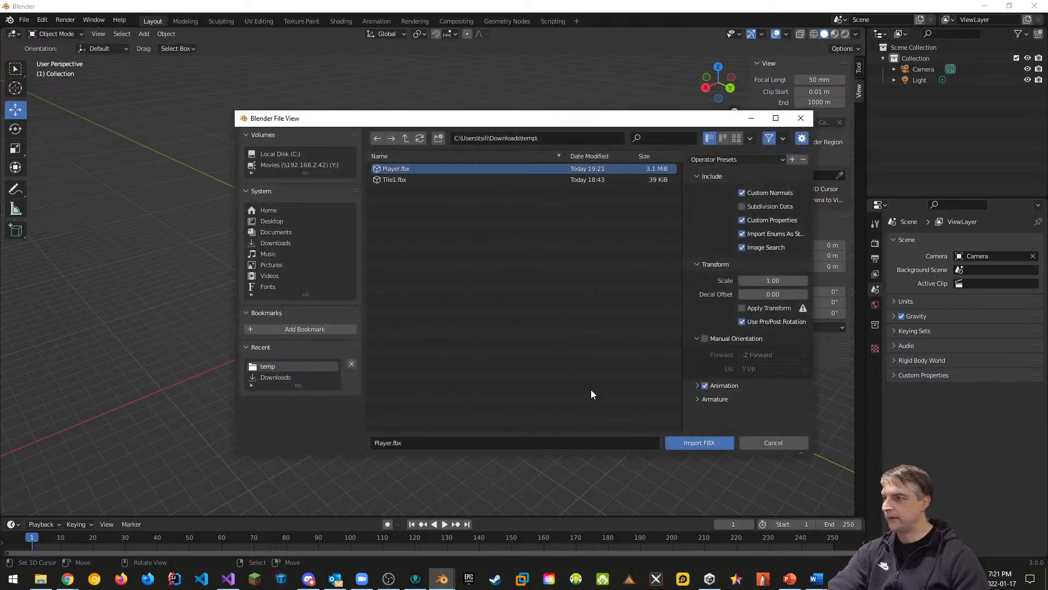
pyautogui.click(686, 443)
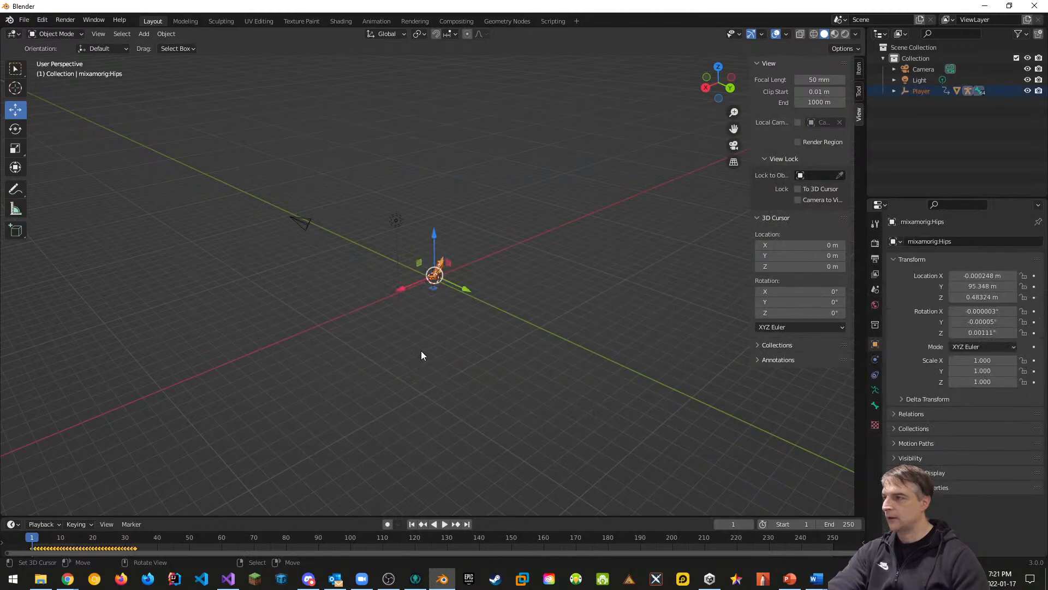
# Step: Try moving the imported Player freely, and undo the move
pyautogui.press('g')
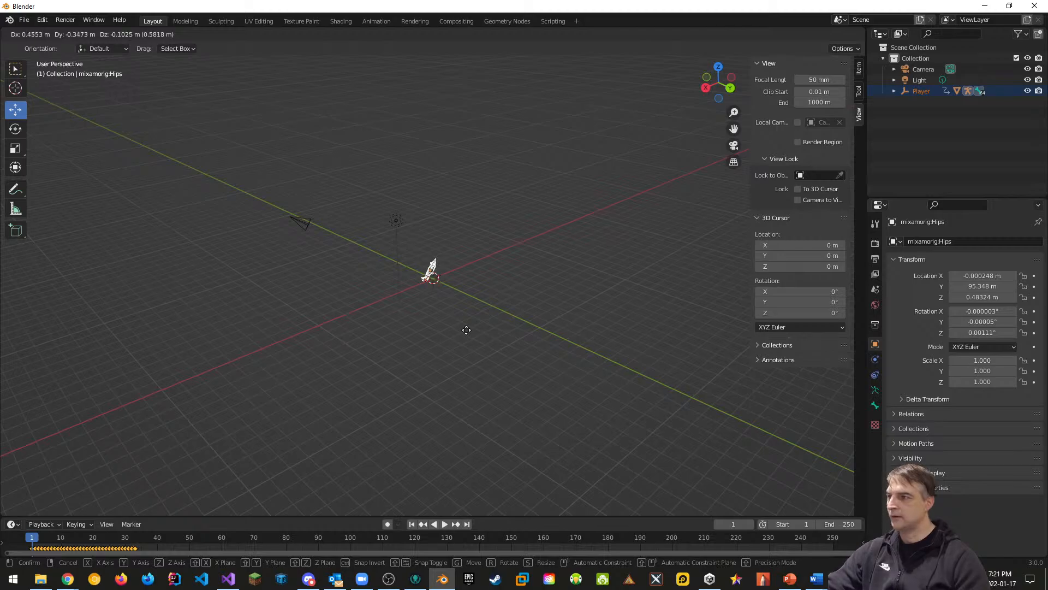
pyautogui.click(466, 330)
pyautogui.hotkey('ctrl', 'z')
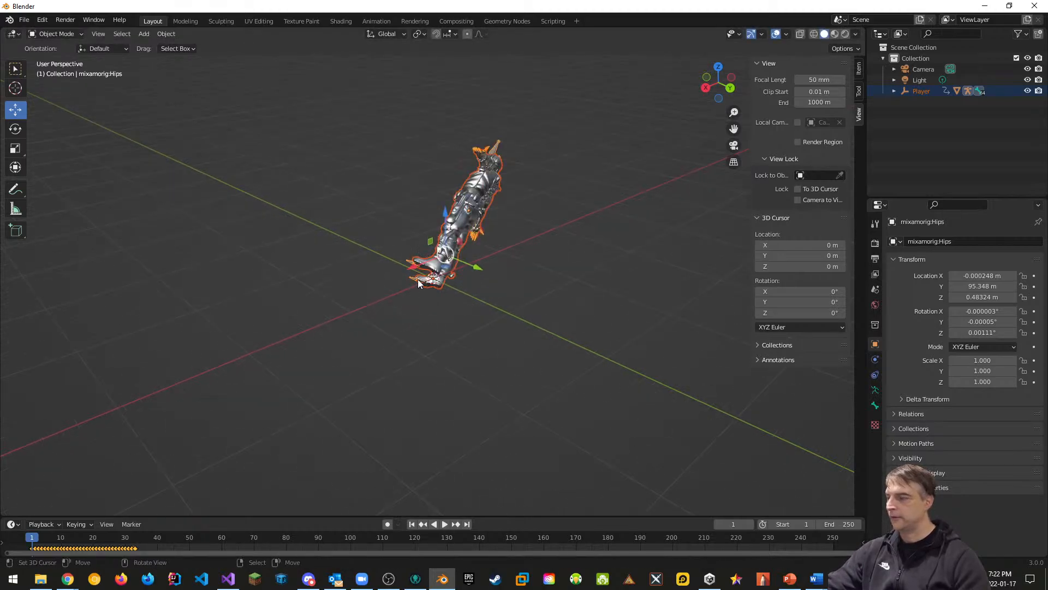
# Step: Inspect the imported Player, enlarge the timeline, play and stop its animation, and return the playhead to frame 2
pyautogui.moveTo(418, 280); pyautogui.dragTo(549, 255, button='middle')
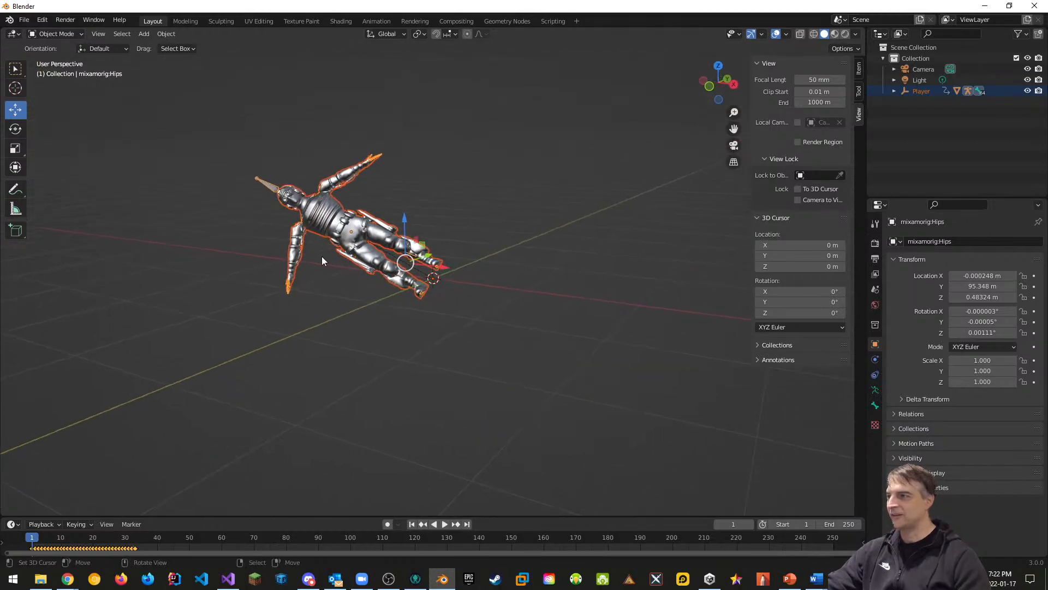
pyautogui.moveTo(454, 296); pyautogui.dragTo(533, 296, button='middle')
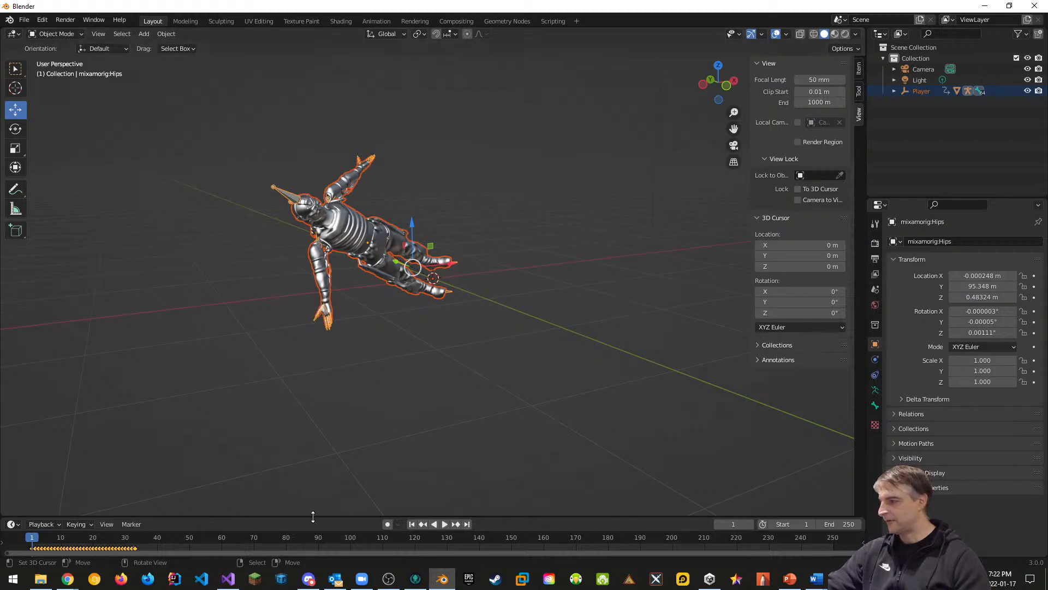
pyautogui.moveTo(313, 516); pyautogui.dragTo(376, 367)
pyautogui.click(440, 375)
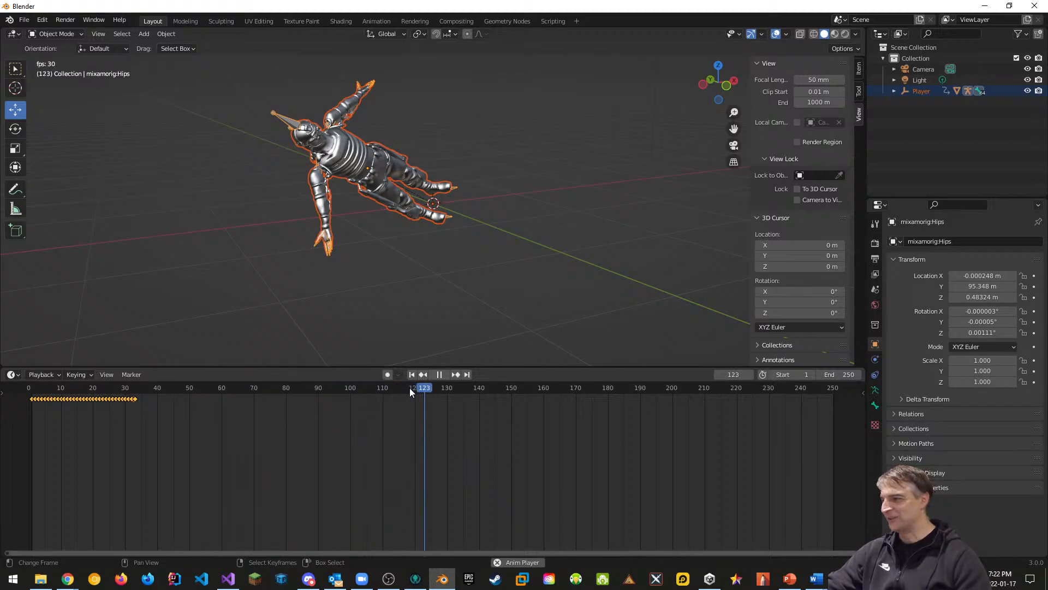
pyautogui.click(439, 375)
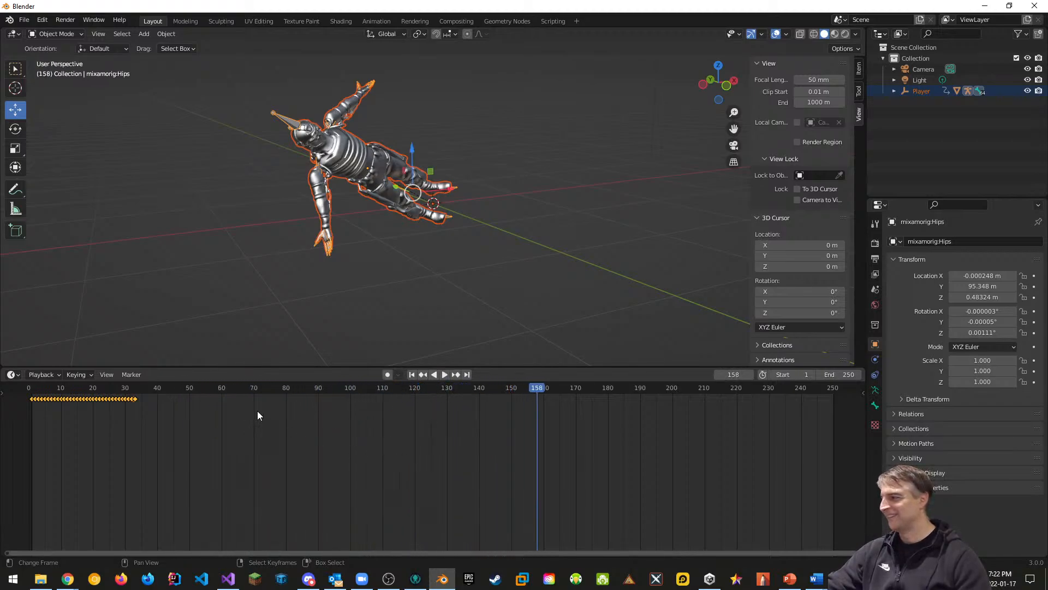
pyautogui.moveTo(538, 389); pyautogui.dragTo(34, 373)
# Step: Inspect the imported Player's arms and torso up close, and delete the model from the scene
pyautogui.moveTo(580, 243); pyautogui.dragTo(424, 190, button='middle')
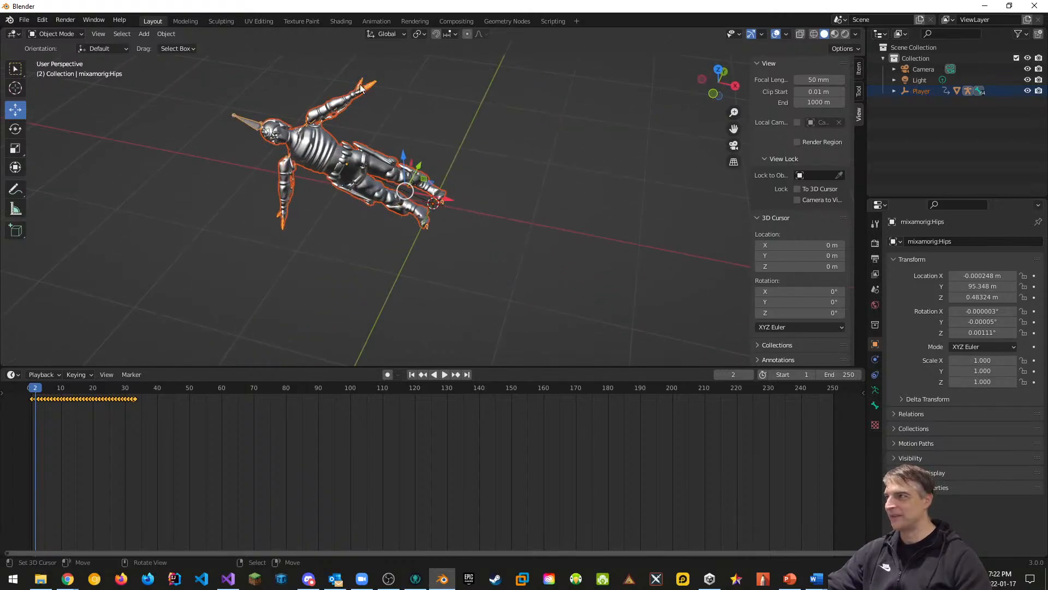
pyautogui.scroll(5, 324, 117)
pyautogui.moveTo(325, 117); pyautogui.dragTo(230, 147, button='middle')
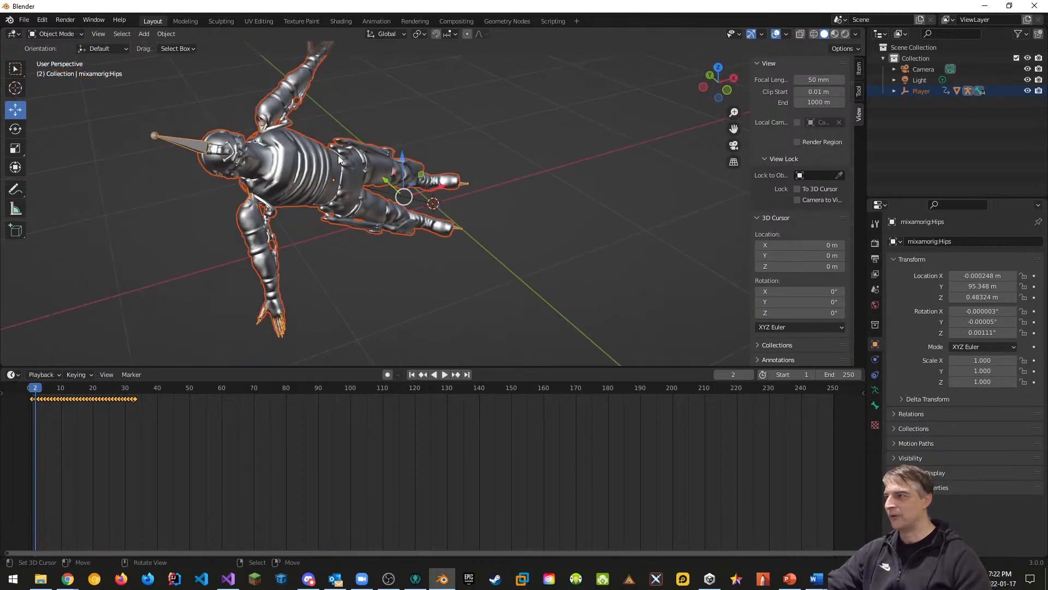
pyautogui.press('x')
pyautogui.click(340, 188)
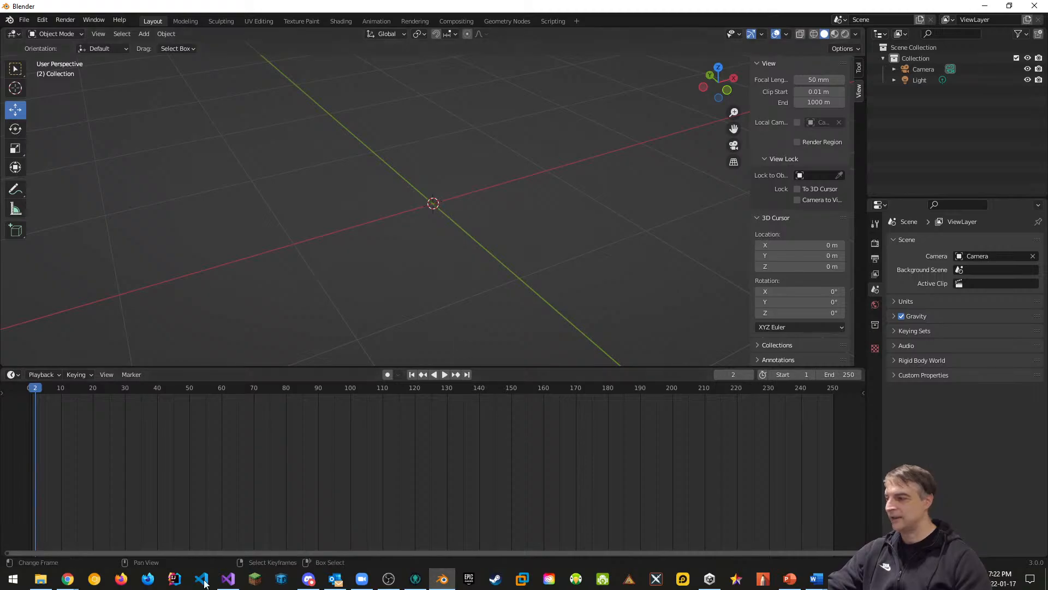
pyautogui.moveTo(69, 580)
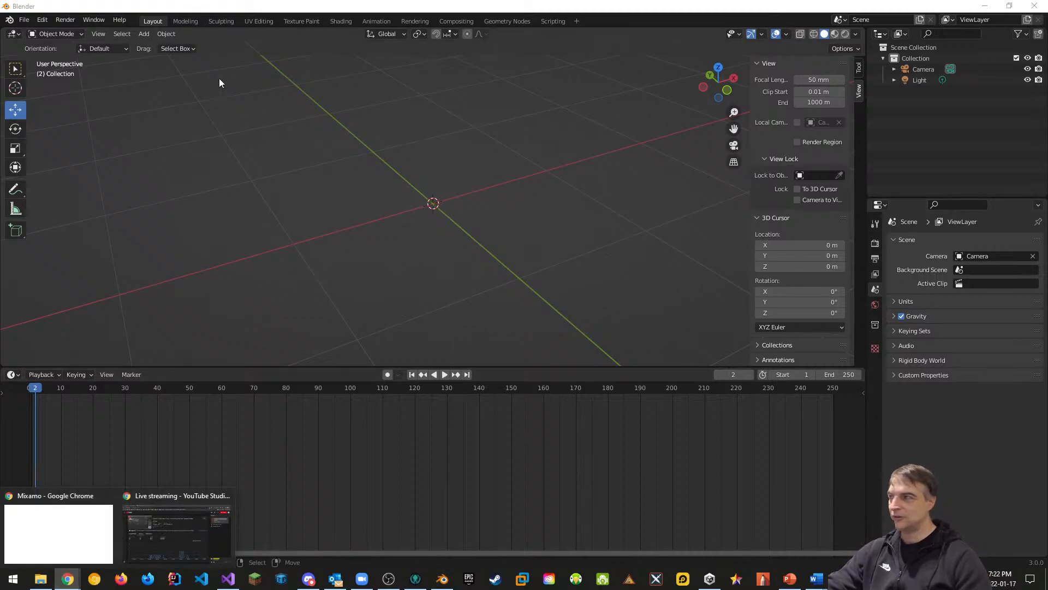
pyautogui.click(24, 21)
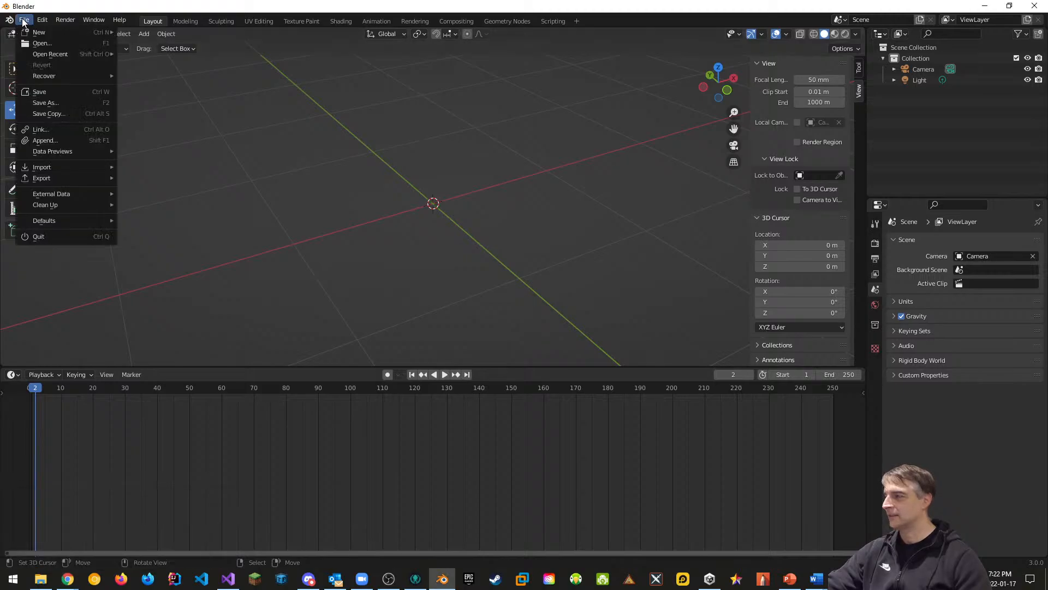
pyautogui.moveTo(78, 169)
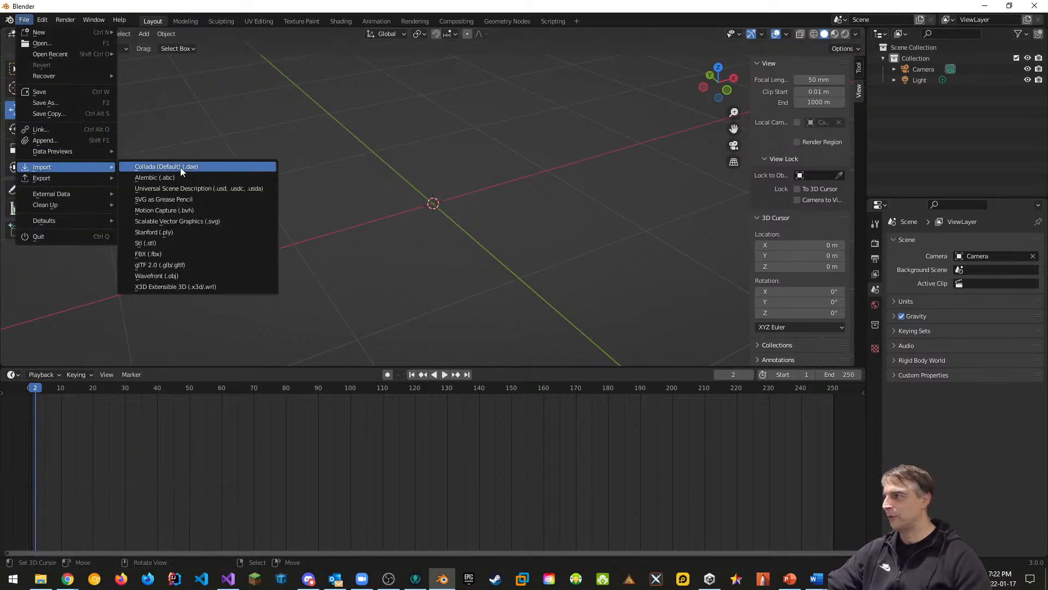
pyautogui.click(166, 251)
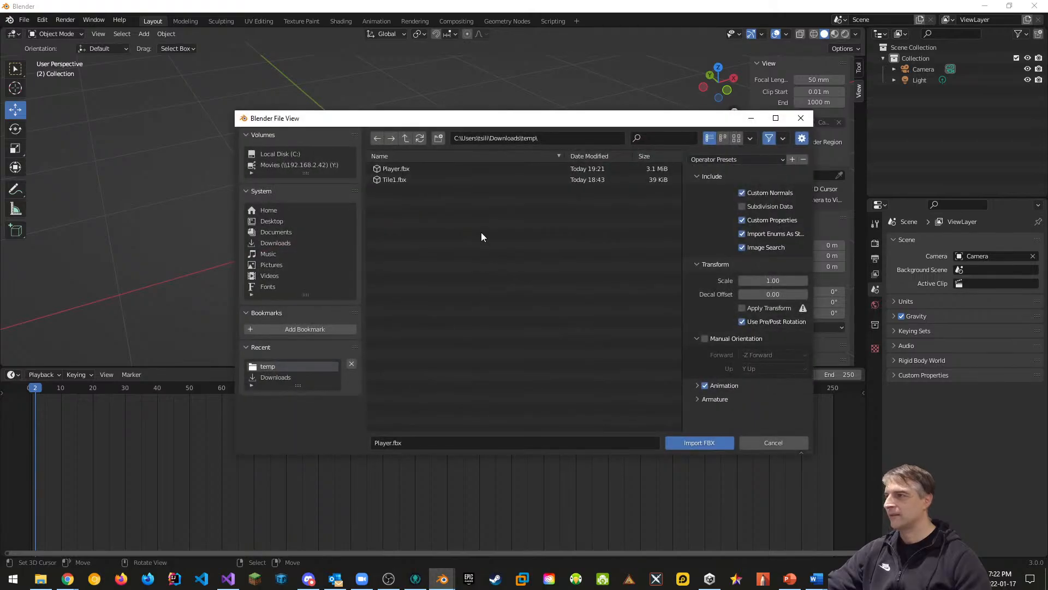
pyautogui.click(404, 140)
pyautogui.scroll(-15, 424, 273)
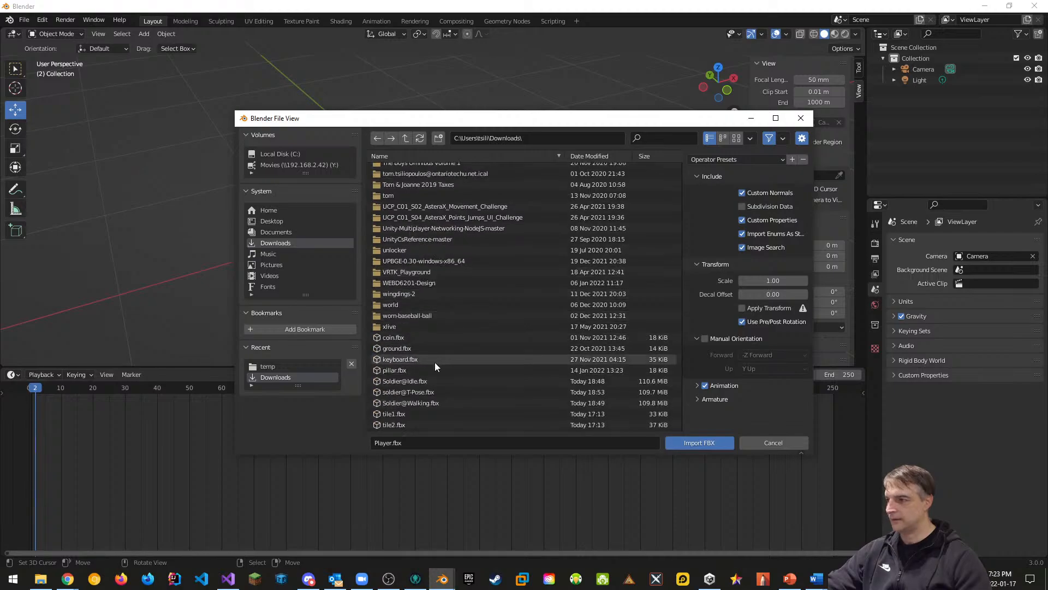
pyautogui.click(418, 383)
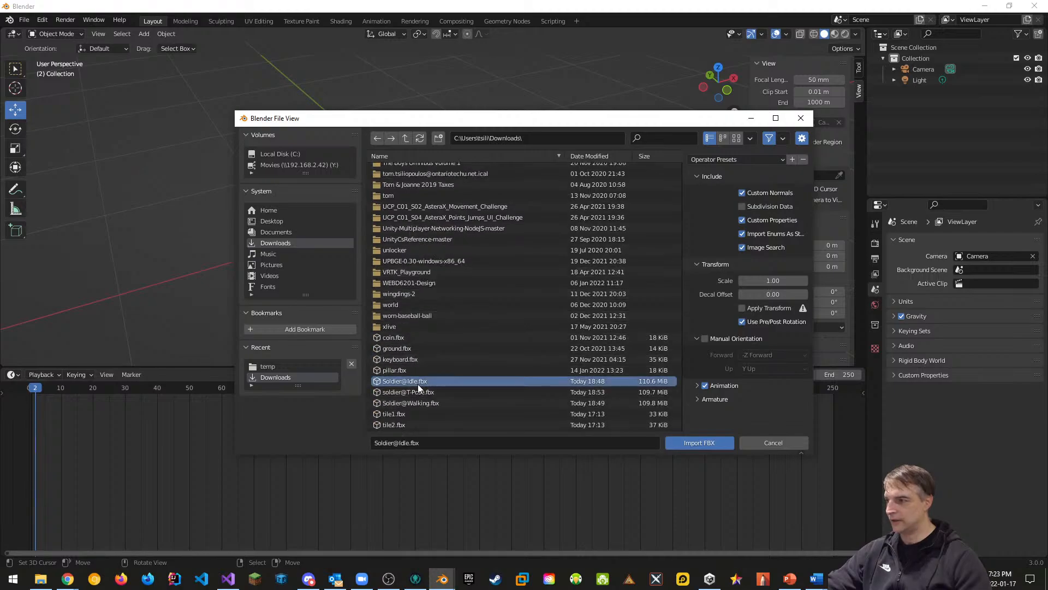
pyautogui.click(684, 443)
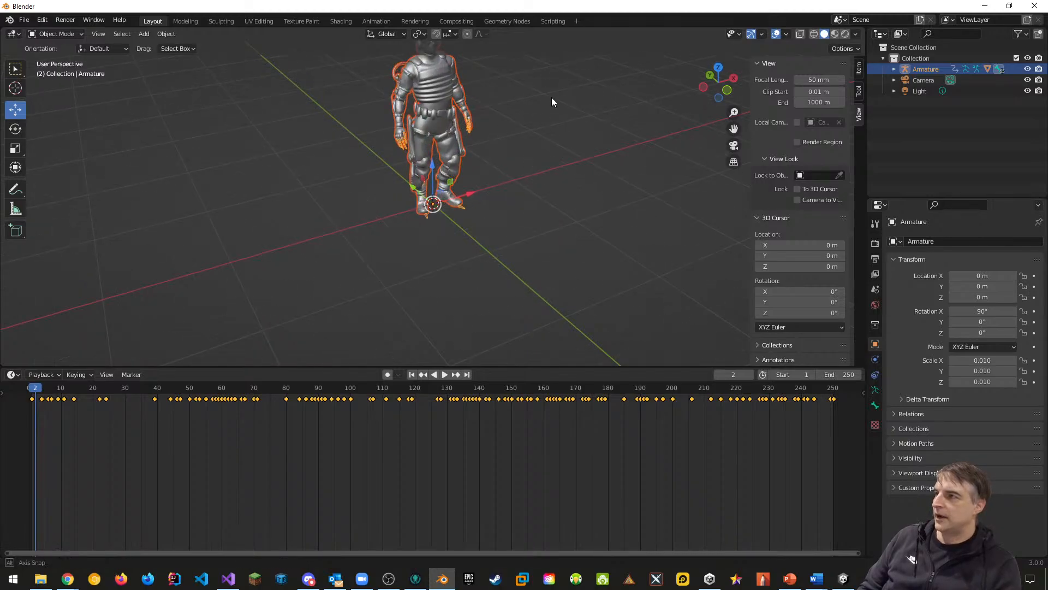
# Step: Play the imported soldier's animation and view it from several angles with Material Preview shading
pyautogui.moveTo(552, 98); pyautogui.dragTo(517, 87, button='middle')
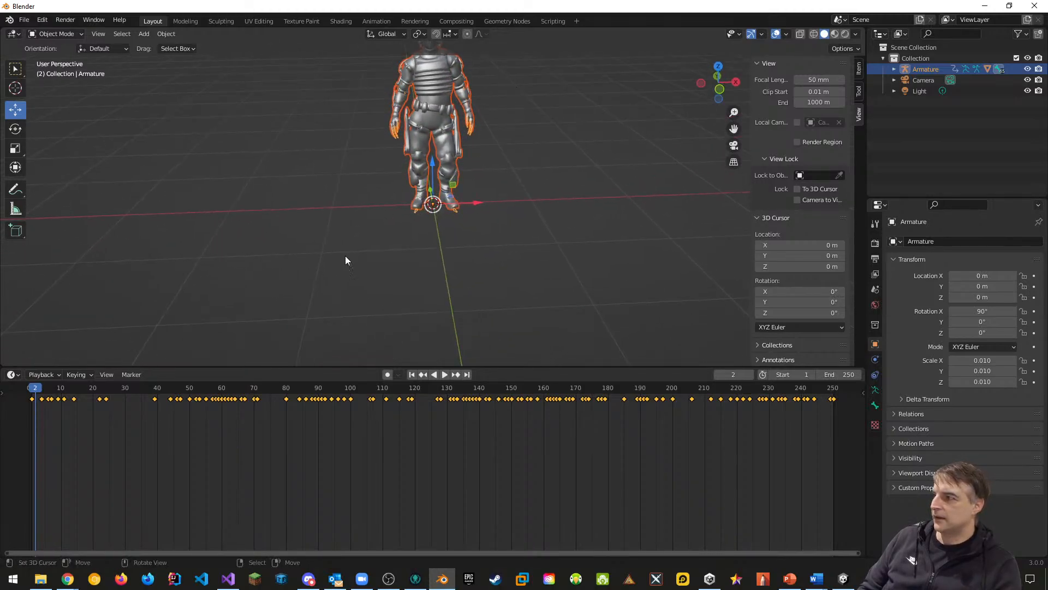
pyautogui.click(442, 375)
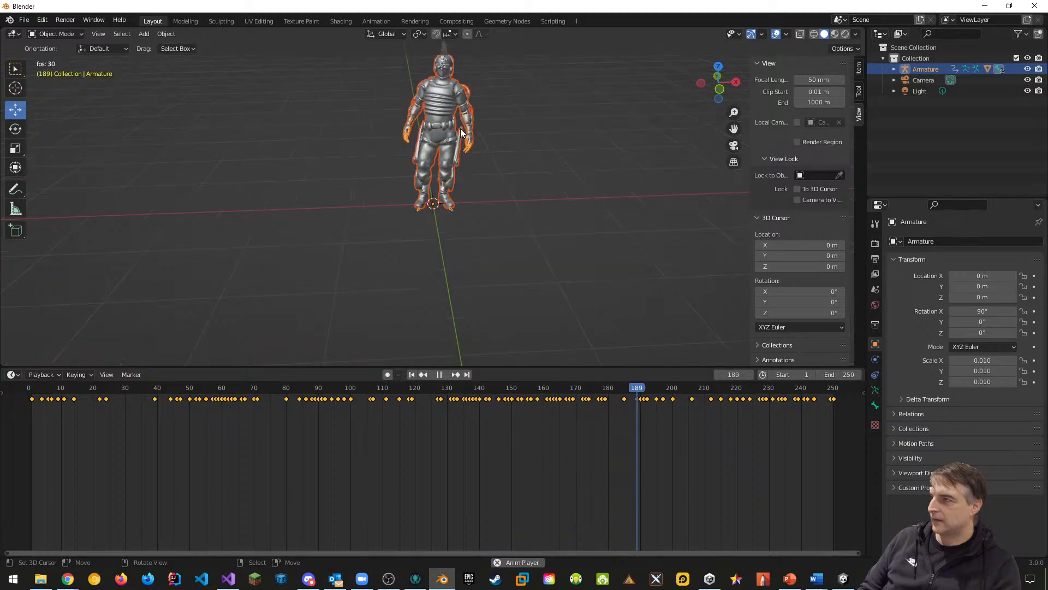
pyautogui.click(834, 34)
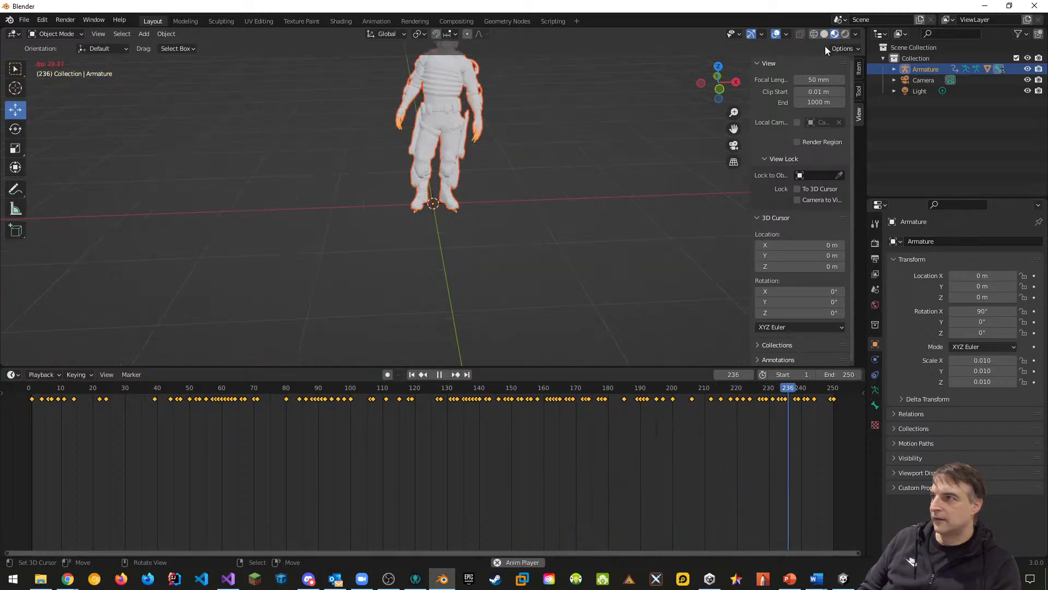
pyautogui.moveTo(499, 149); pyautogui.dragTo(518, 182, button='middle')
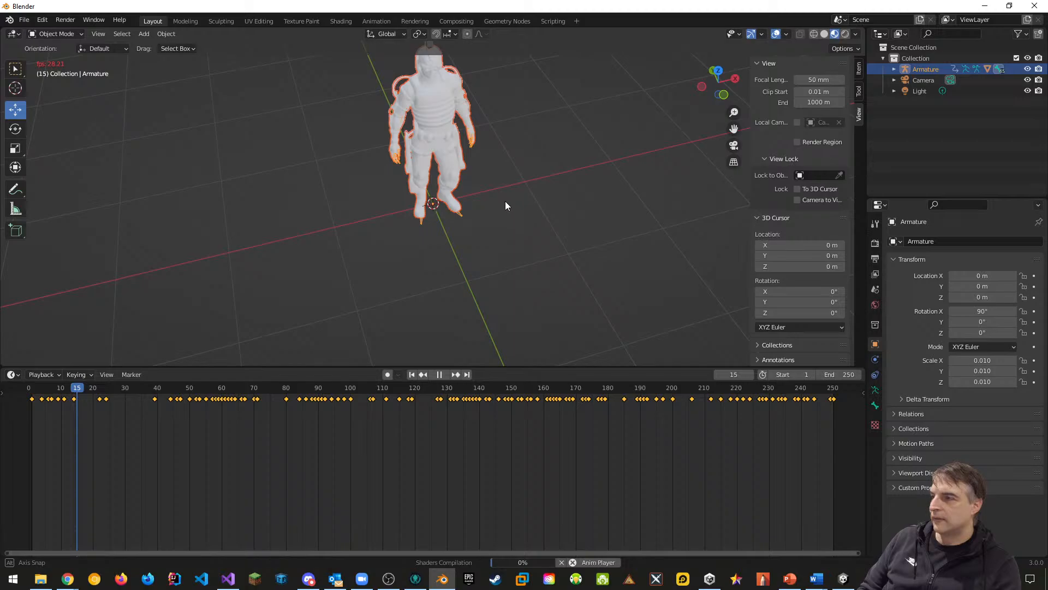
pyautogui.moveTo(542, 177); pyautogui.dragTo(558, 196, button='middle')
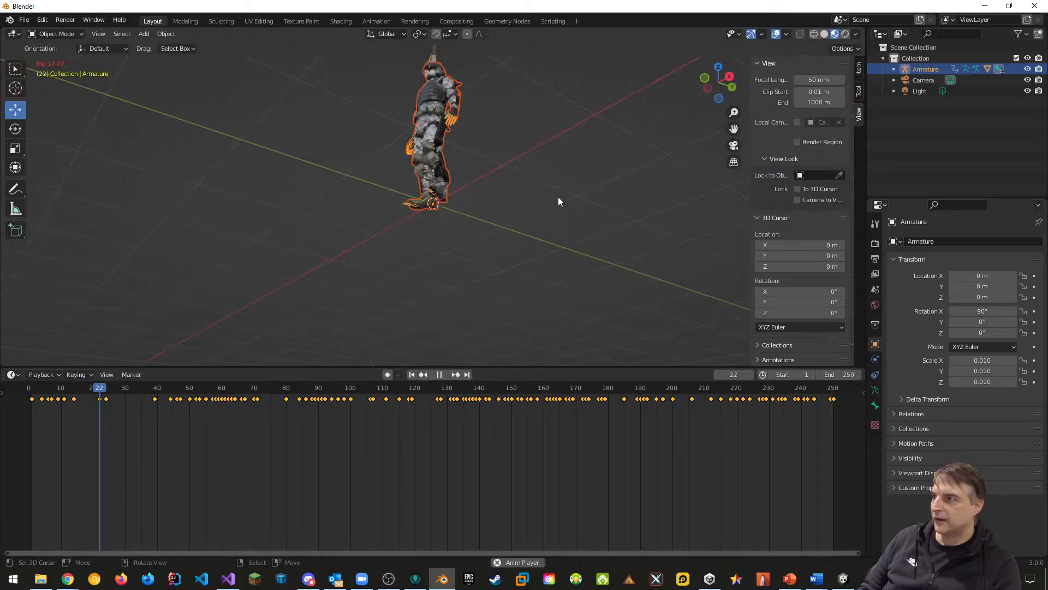
pyautogui.moveTo(421, 219); pyautogui.dragTo(481, 221, button='middle')
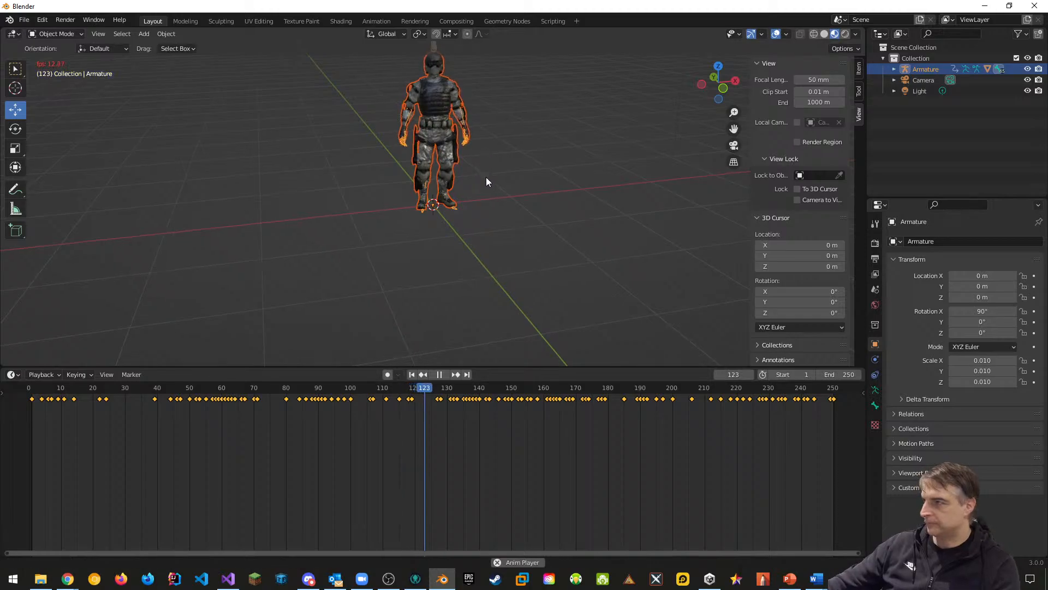
# Step: Frame the selected soldier, inspect its textured upper body up close, and stop the animation playback
pyautogui.press('KP_Decimal')
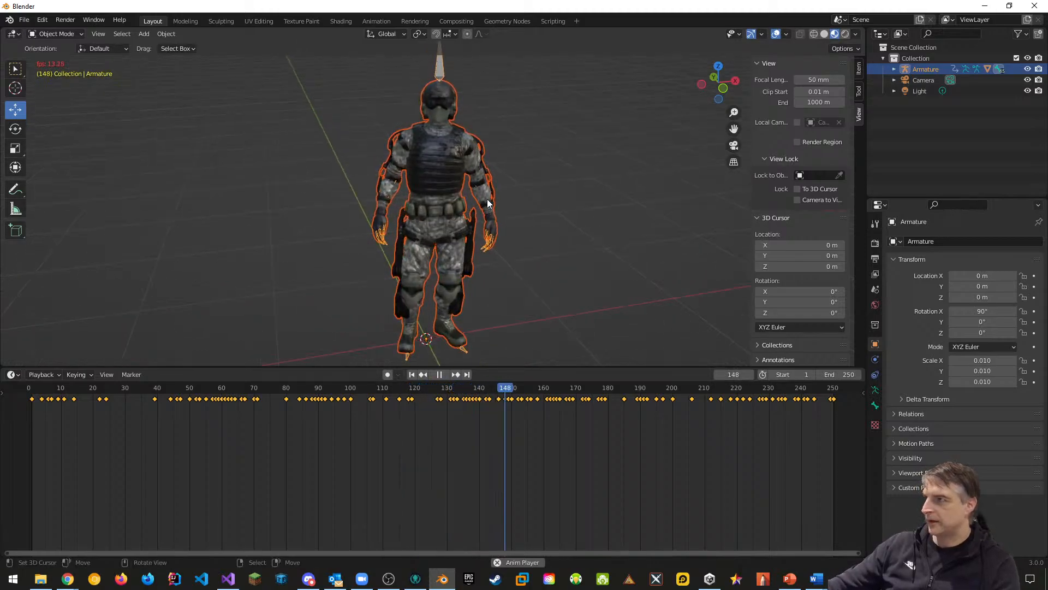
pyautogui.scroll(2, 518, 201)
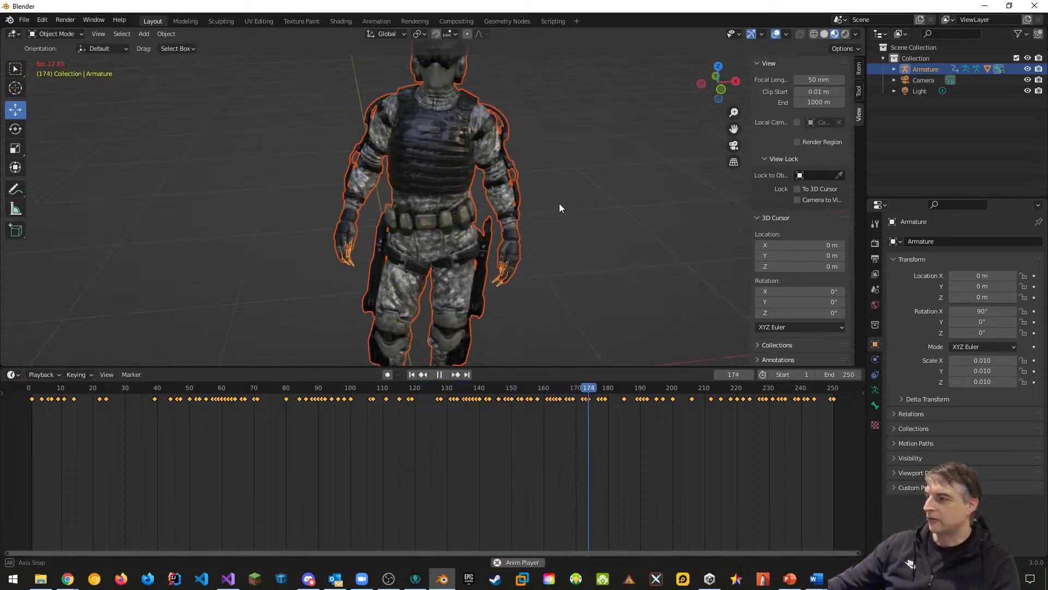
pyautogui.moveTo(559, 206)
pyautogui.mouseDown(button='middle')
pyautogui.moveTo(507, 211)
pyautogui.moveTo(578, 215)
pyautogui.mouseUp(button='middle')
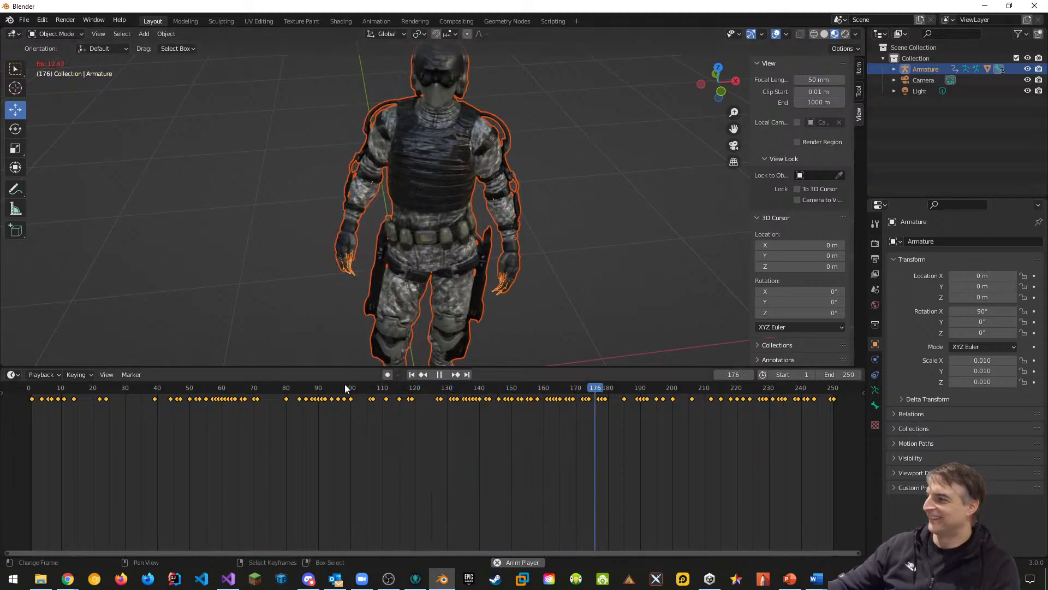
pyautogui.press('space')
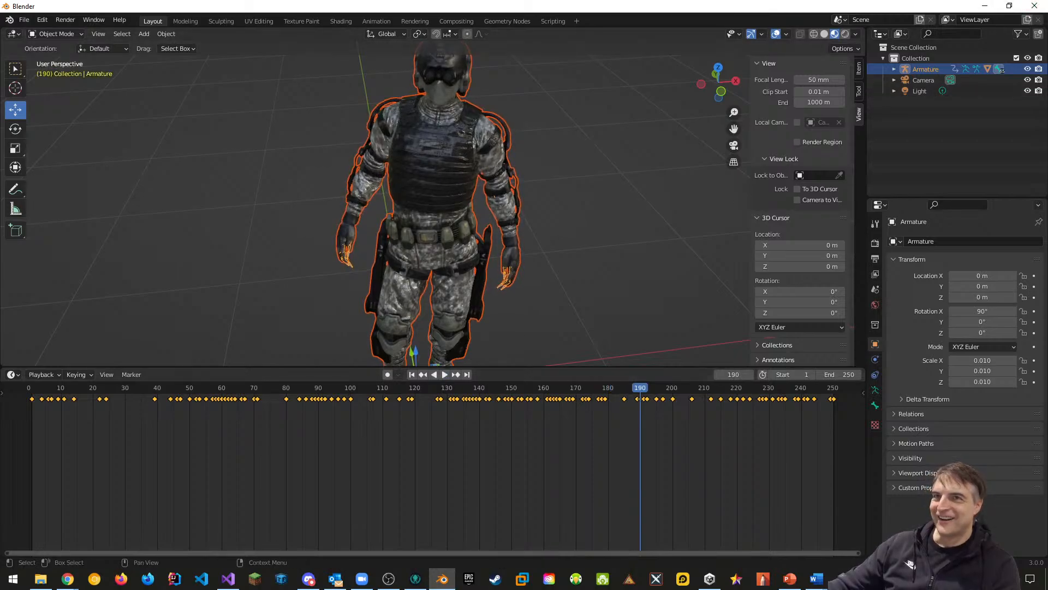
# Step: Close Blender without saving, close the MixamoDemo Unity project, and reposition the temp folder window so it is fully on screen
pyautogui.click(1034, 7)
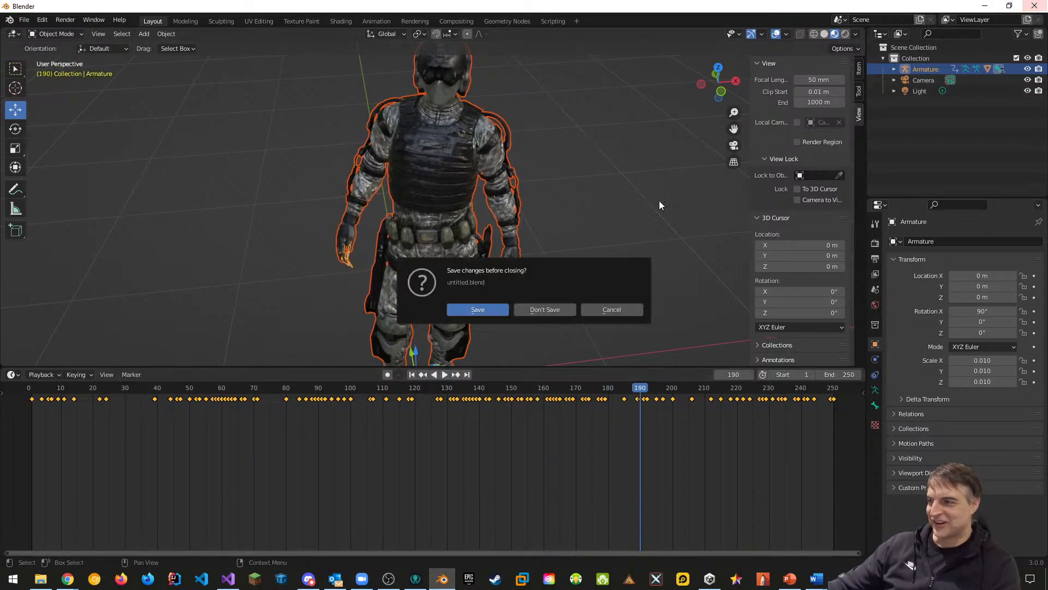
pyautogui.click(552, 310)
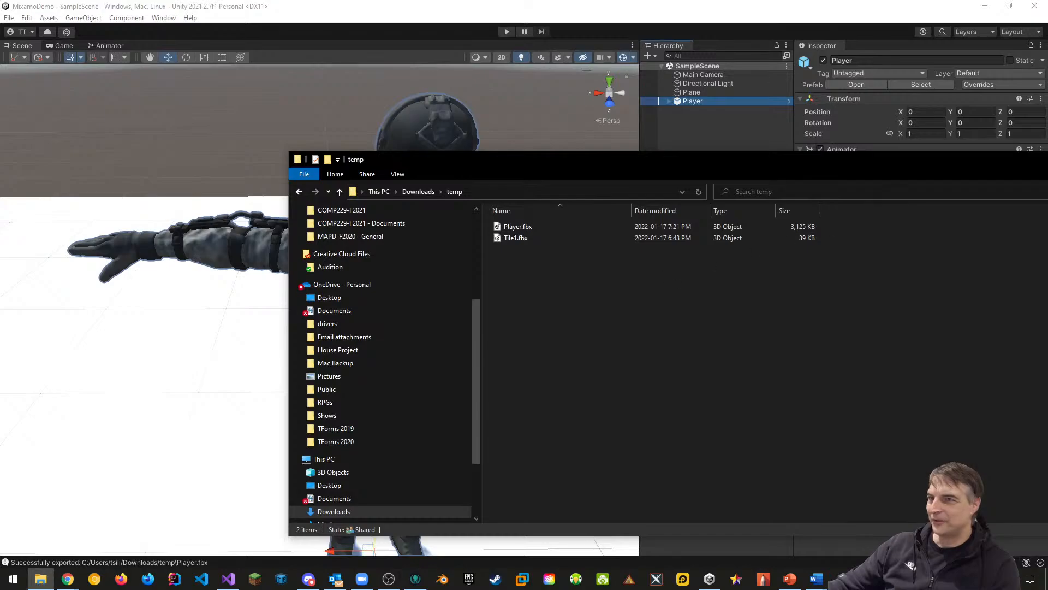
pyautogui.click(1034, 6)
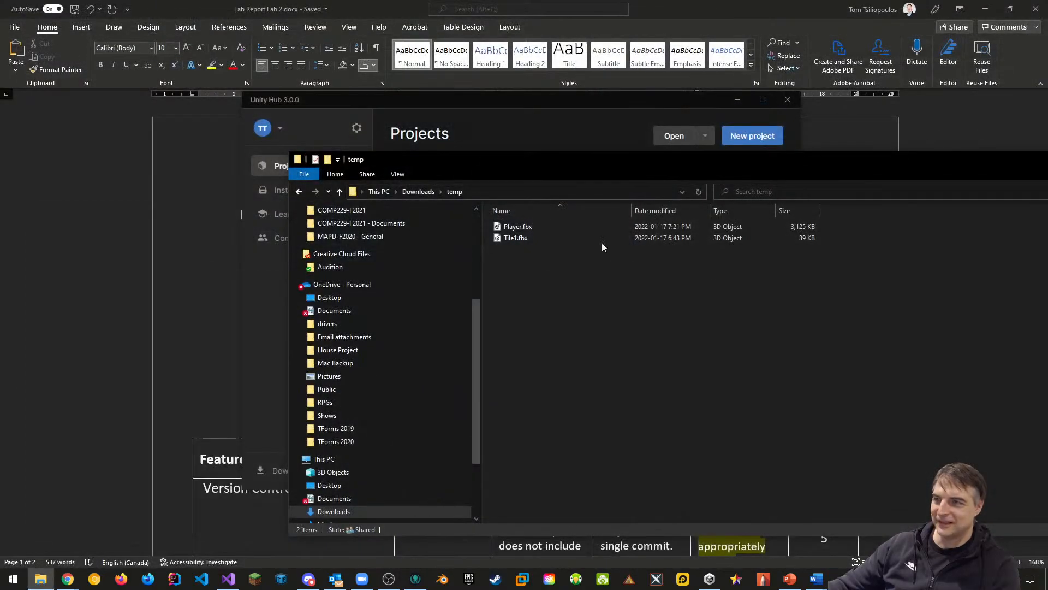
pyautogui.moveTo(672, 171); pyautogui.dragTo(486, 163)
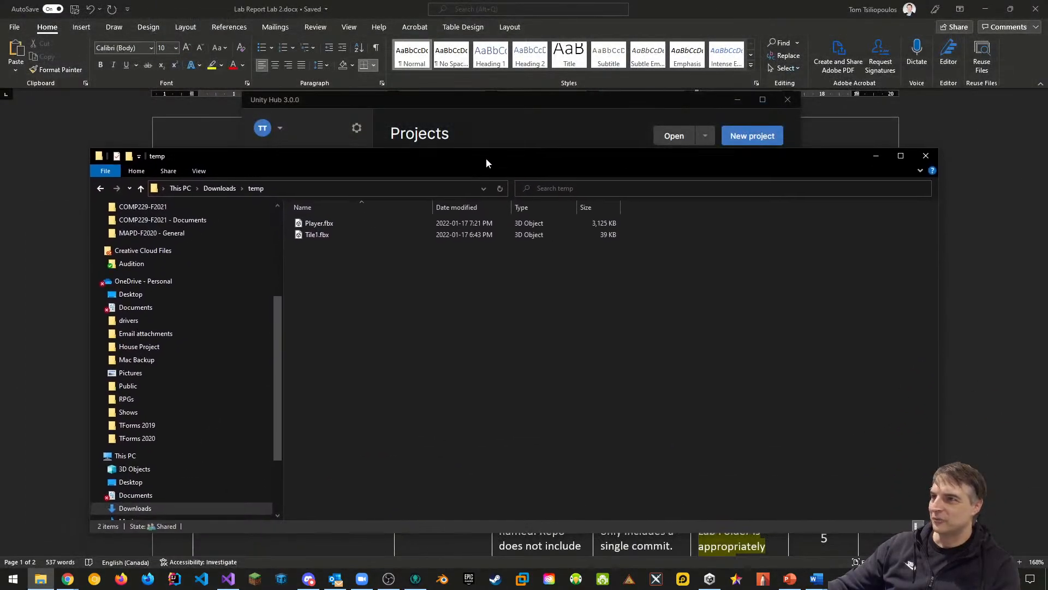